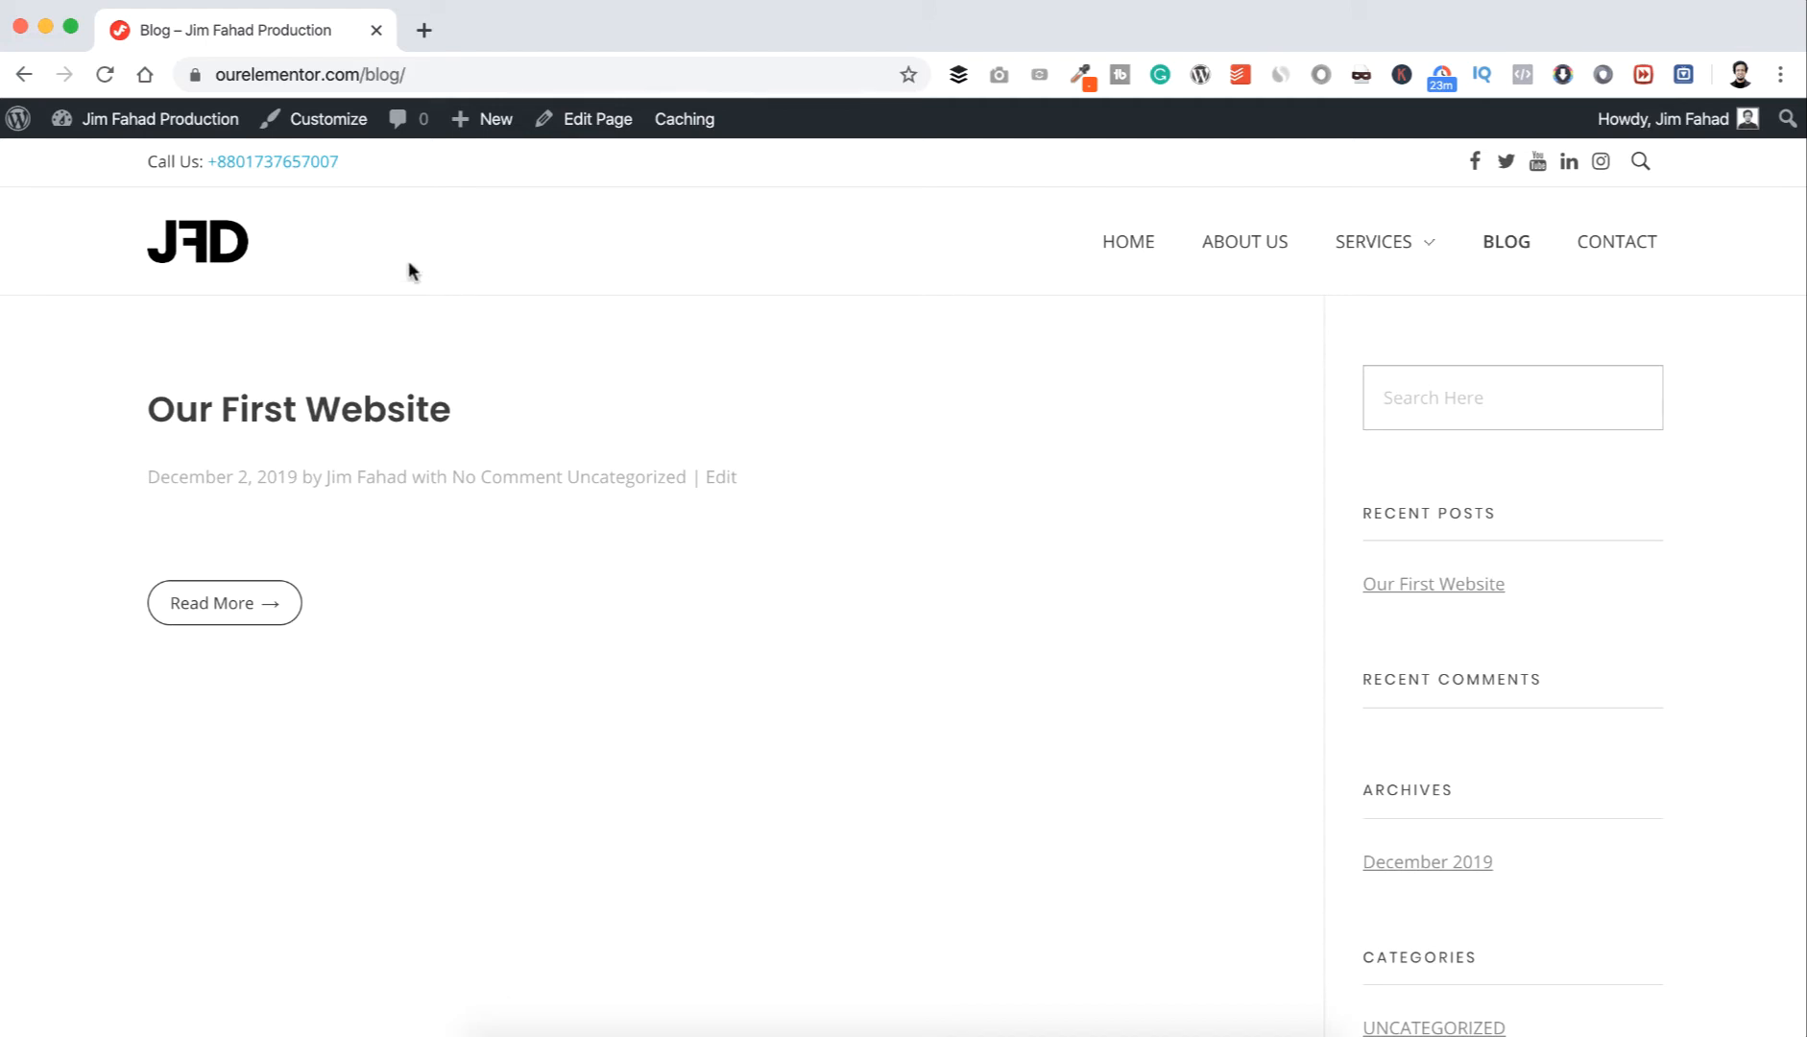
- Open the site's WordPress admin dashboard in a new browser tab, keeping the blog page open
mouse_move(144, 123)
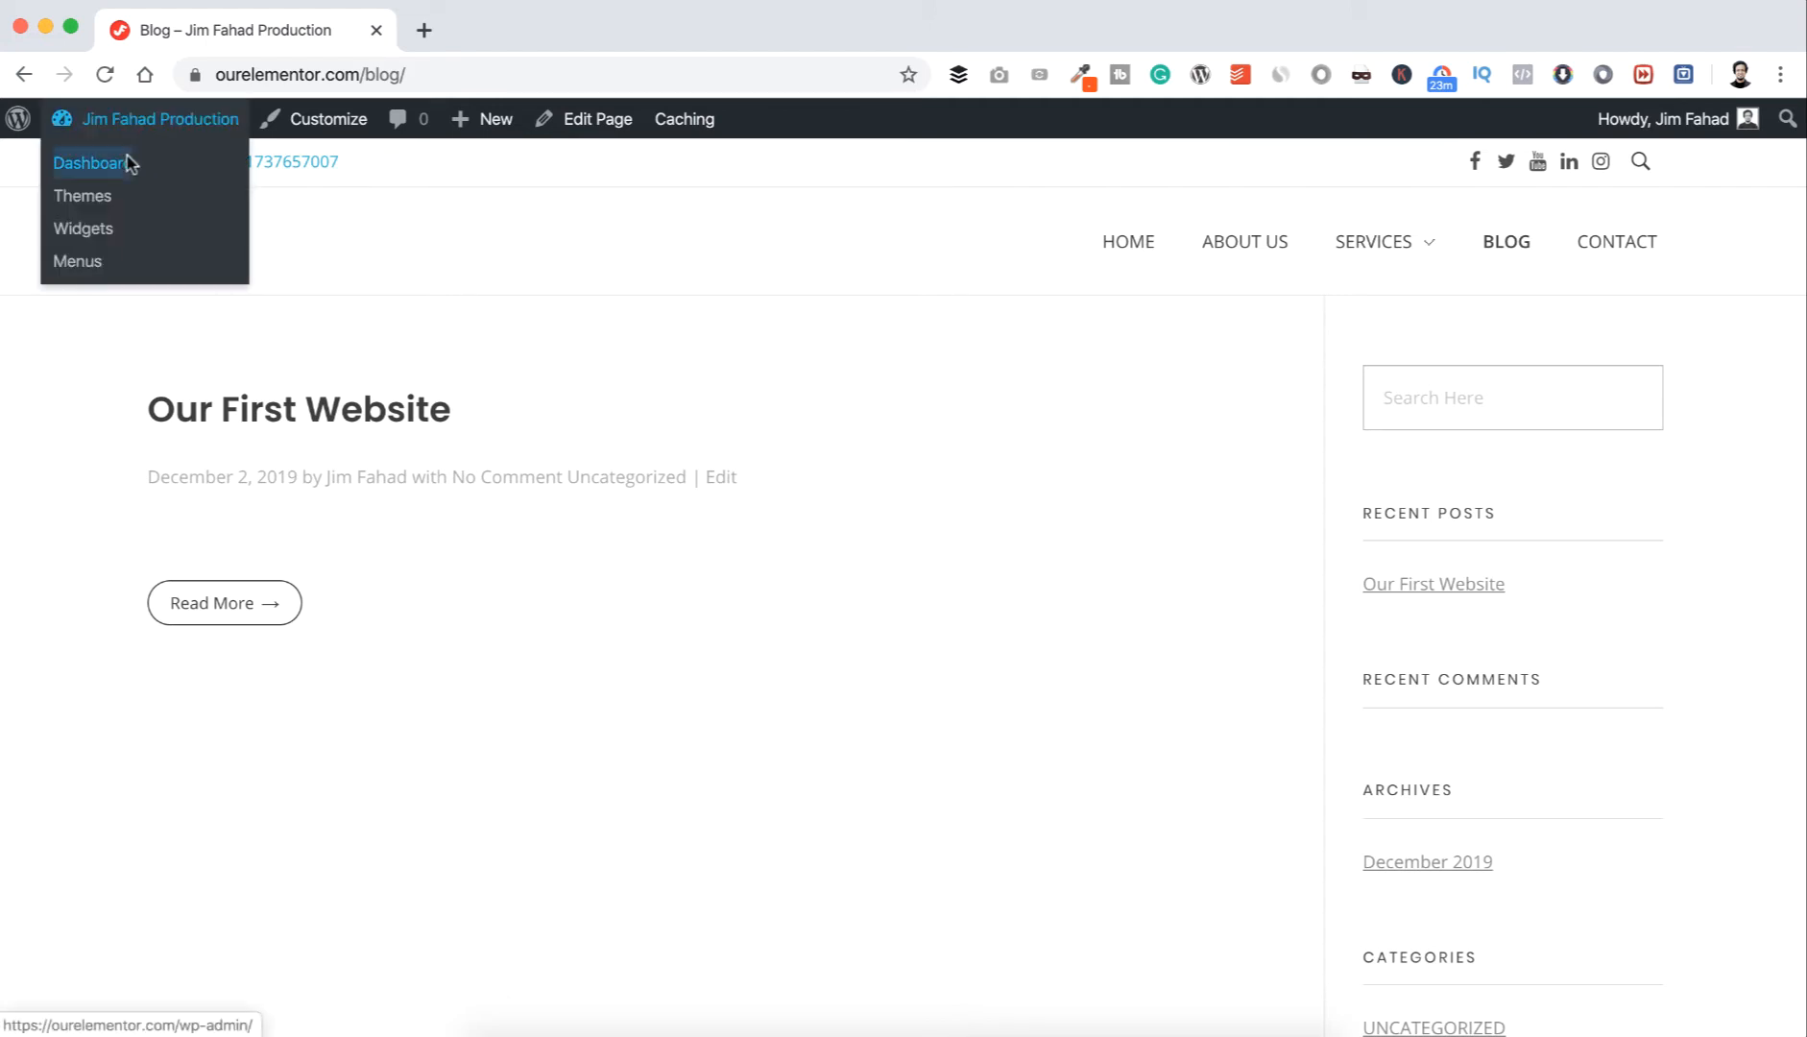
right_click(130, 165)
left_click(166, 169)
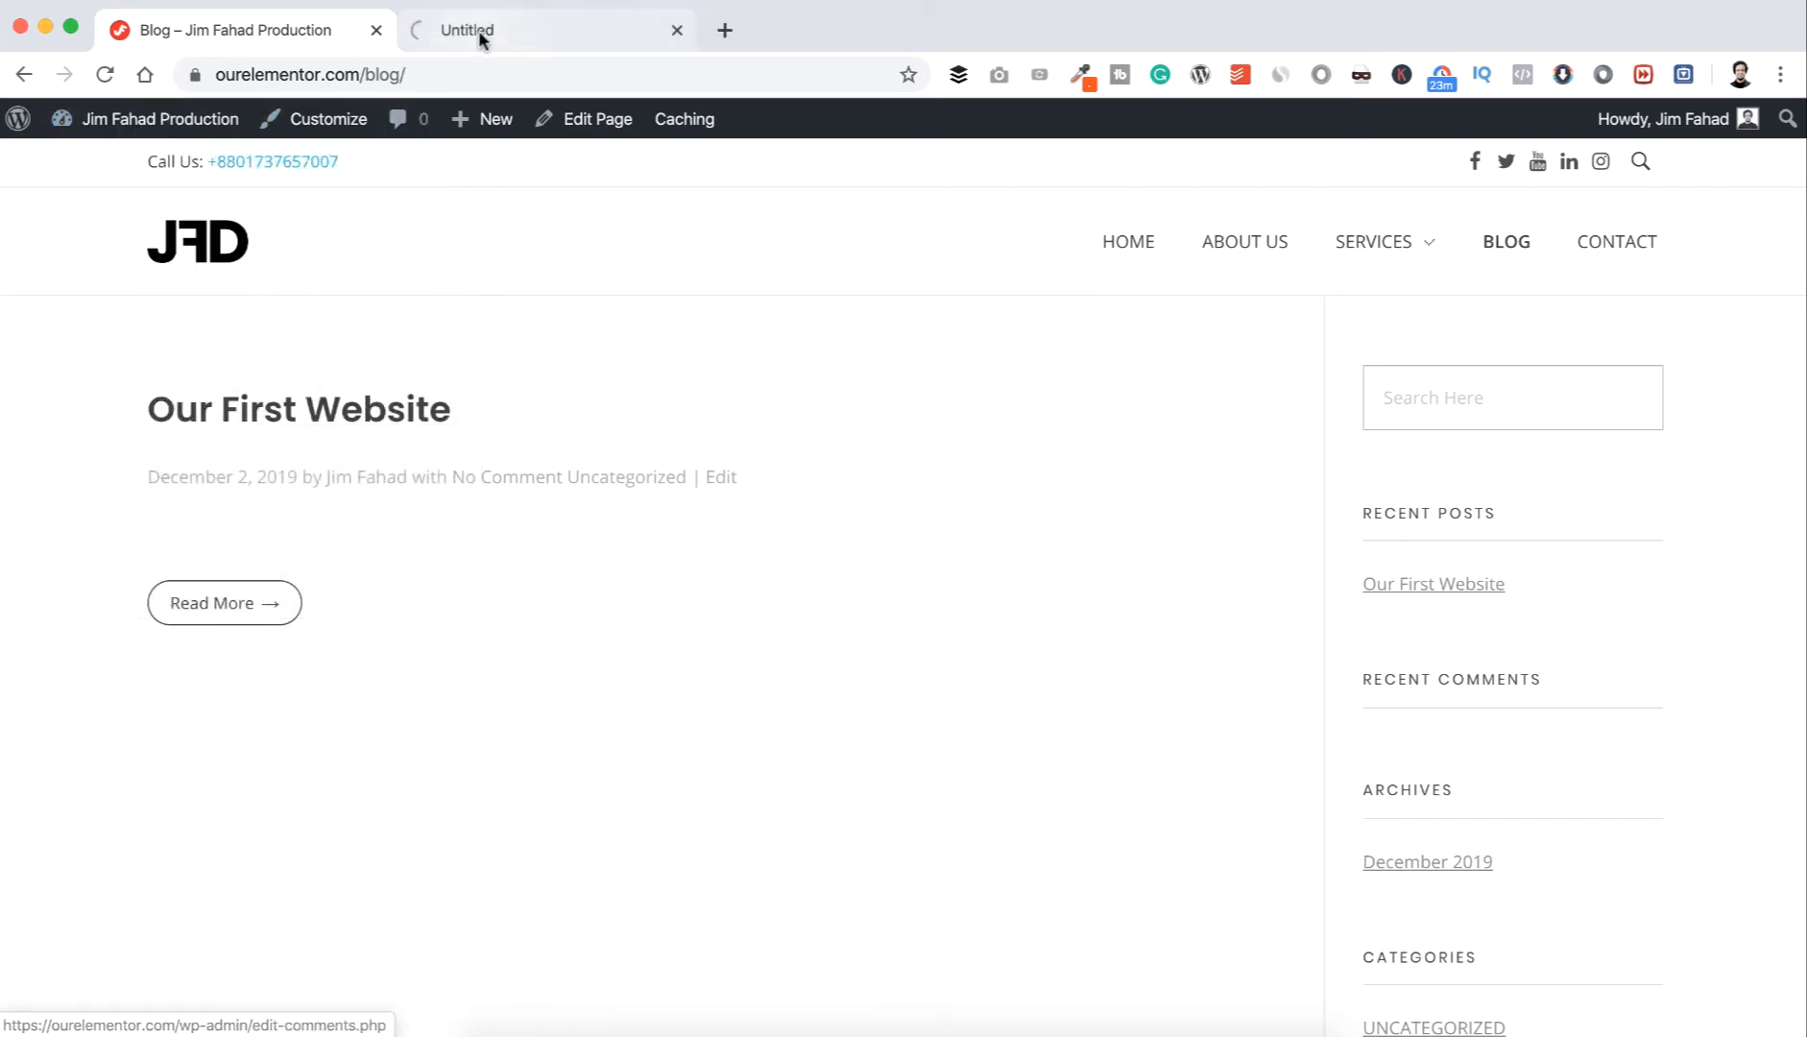
left_click(478, 30)
left_click(286, 29)
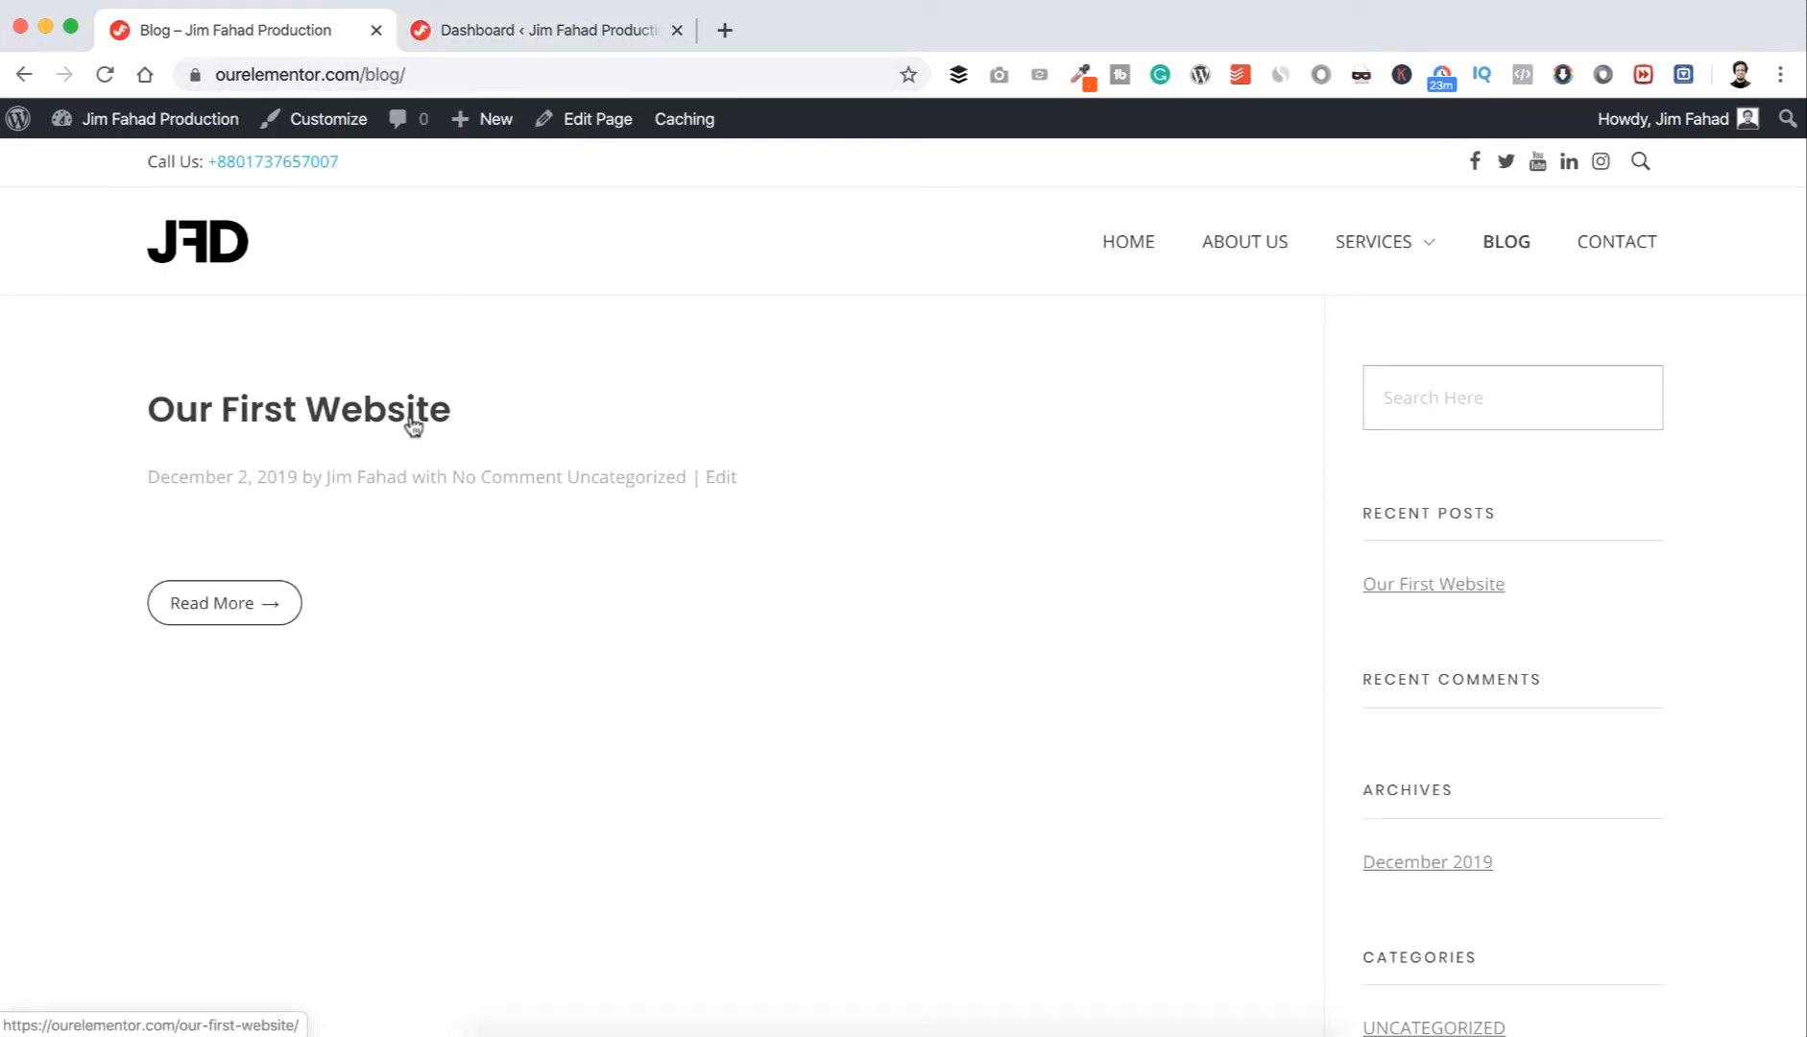
left_click(514, 36)
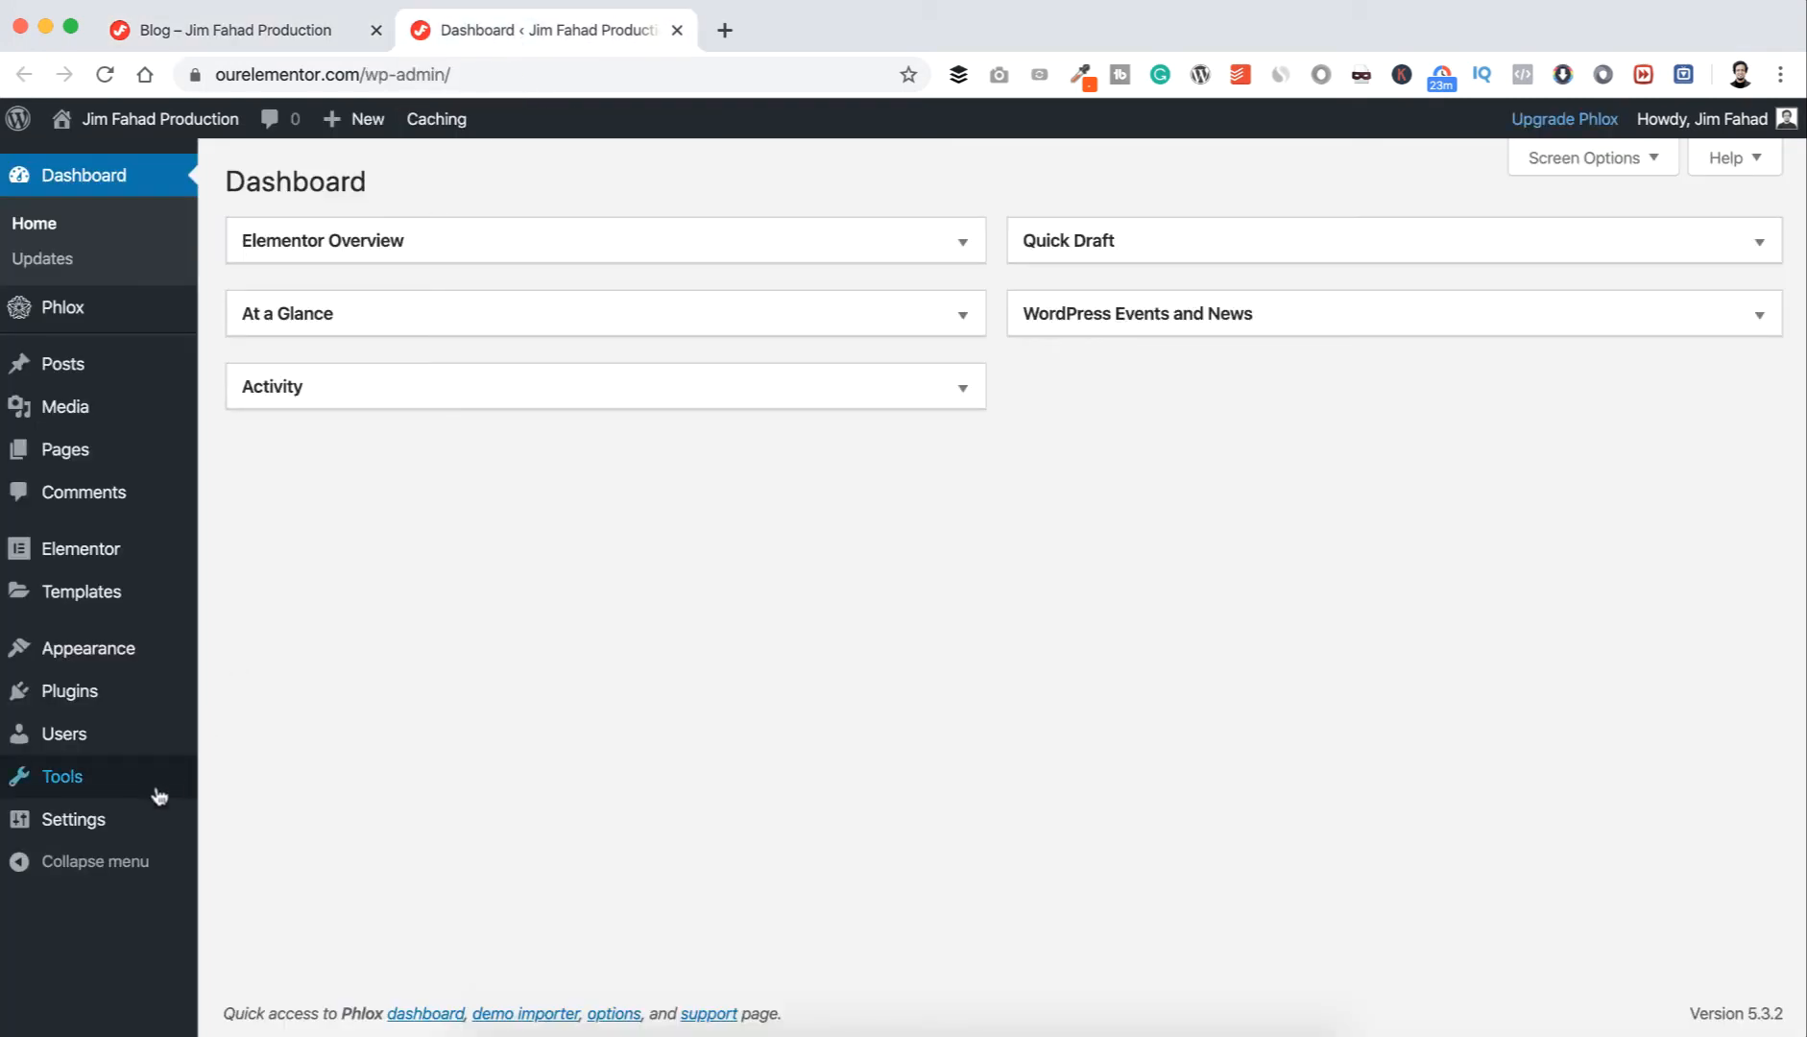
- Check the posts page choice in the Reading settings and keep it on Blog
mouse_move(95, 826)
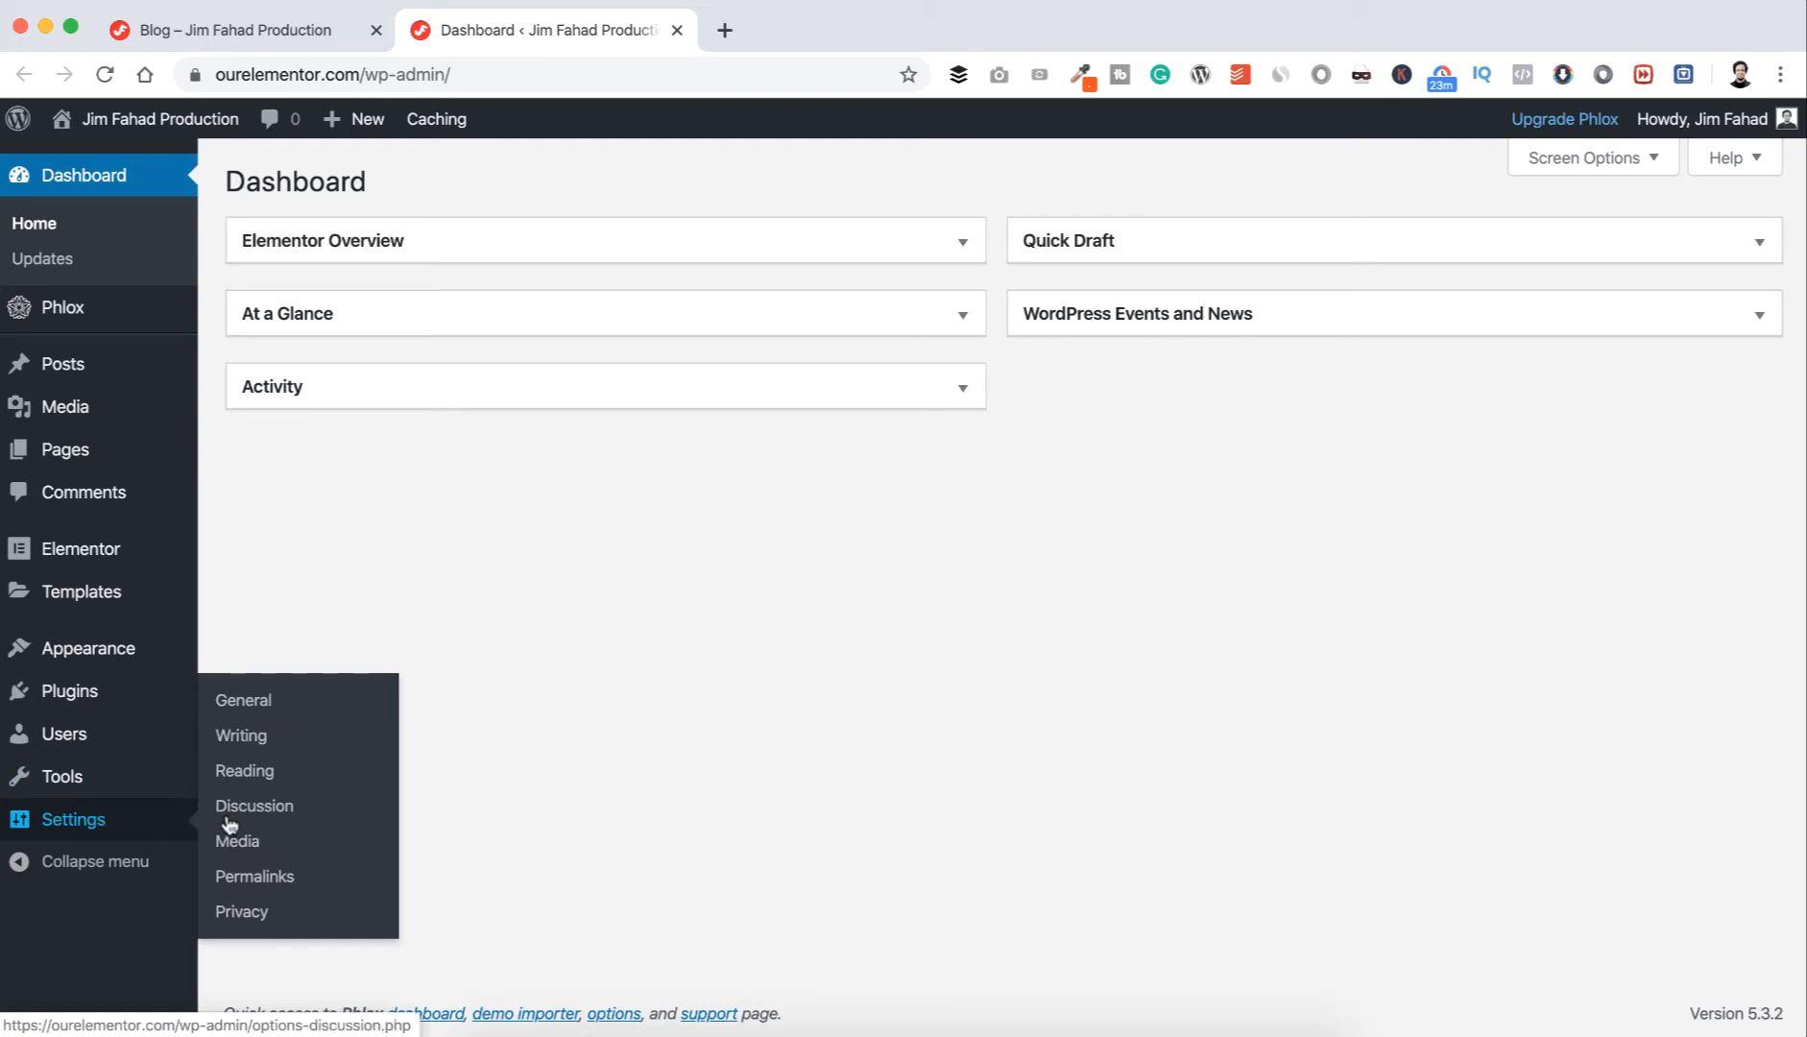
left_click(259, 776)
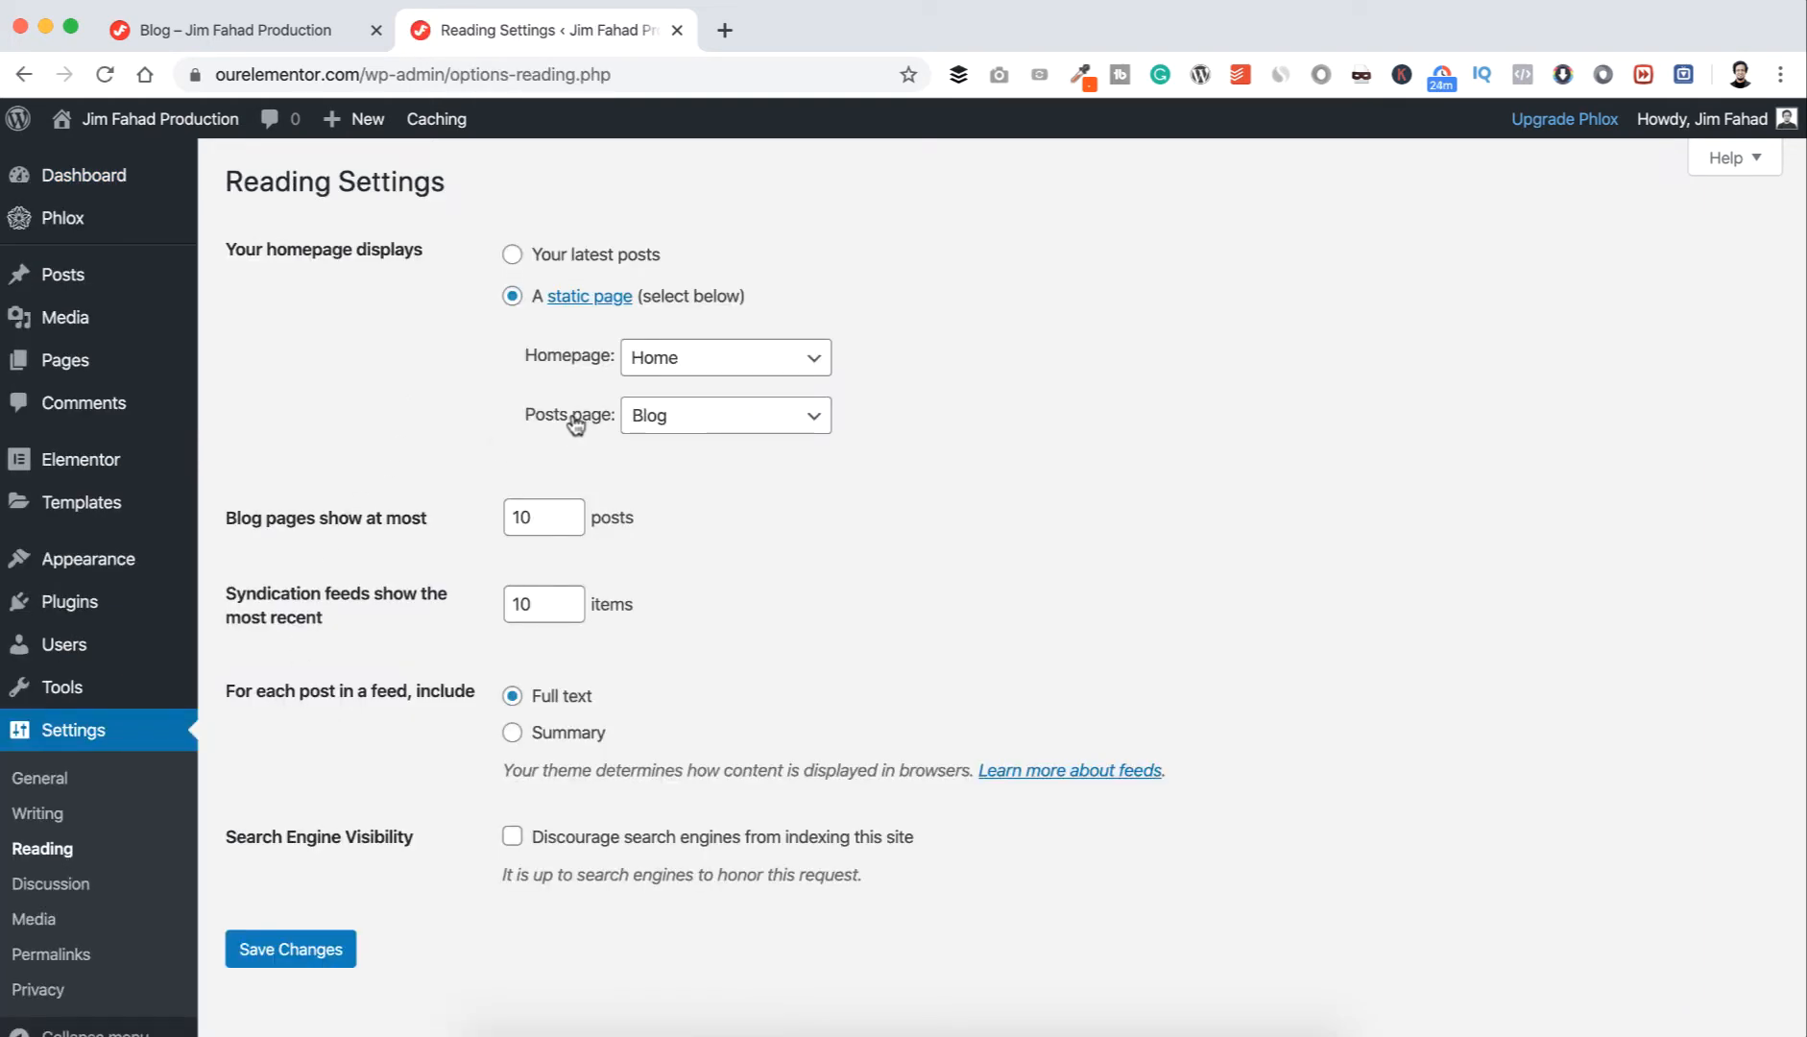
left_click(665, 422)
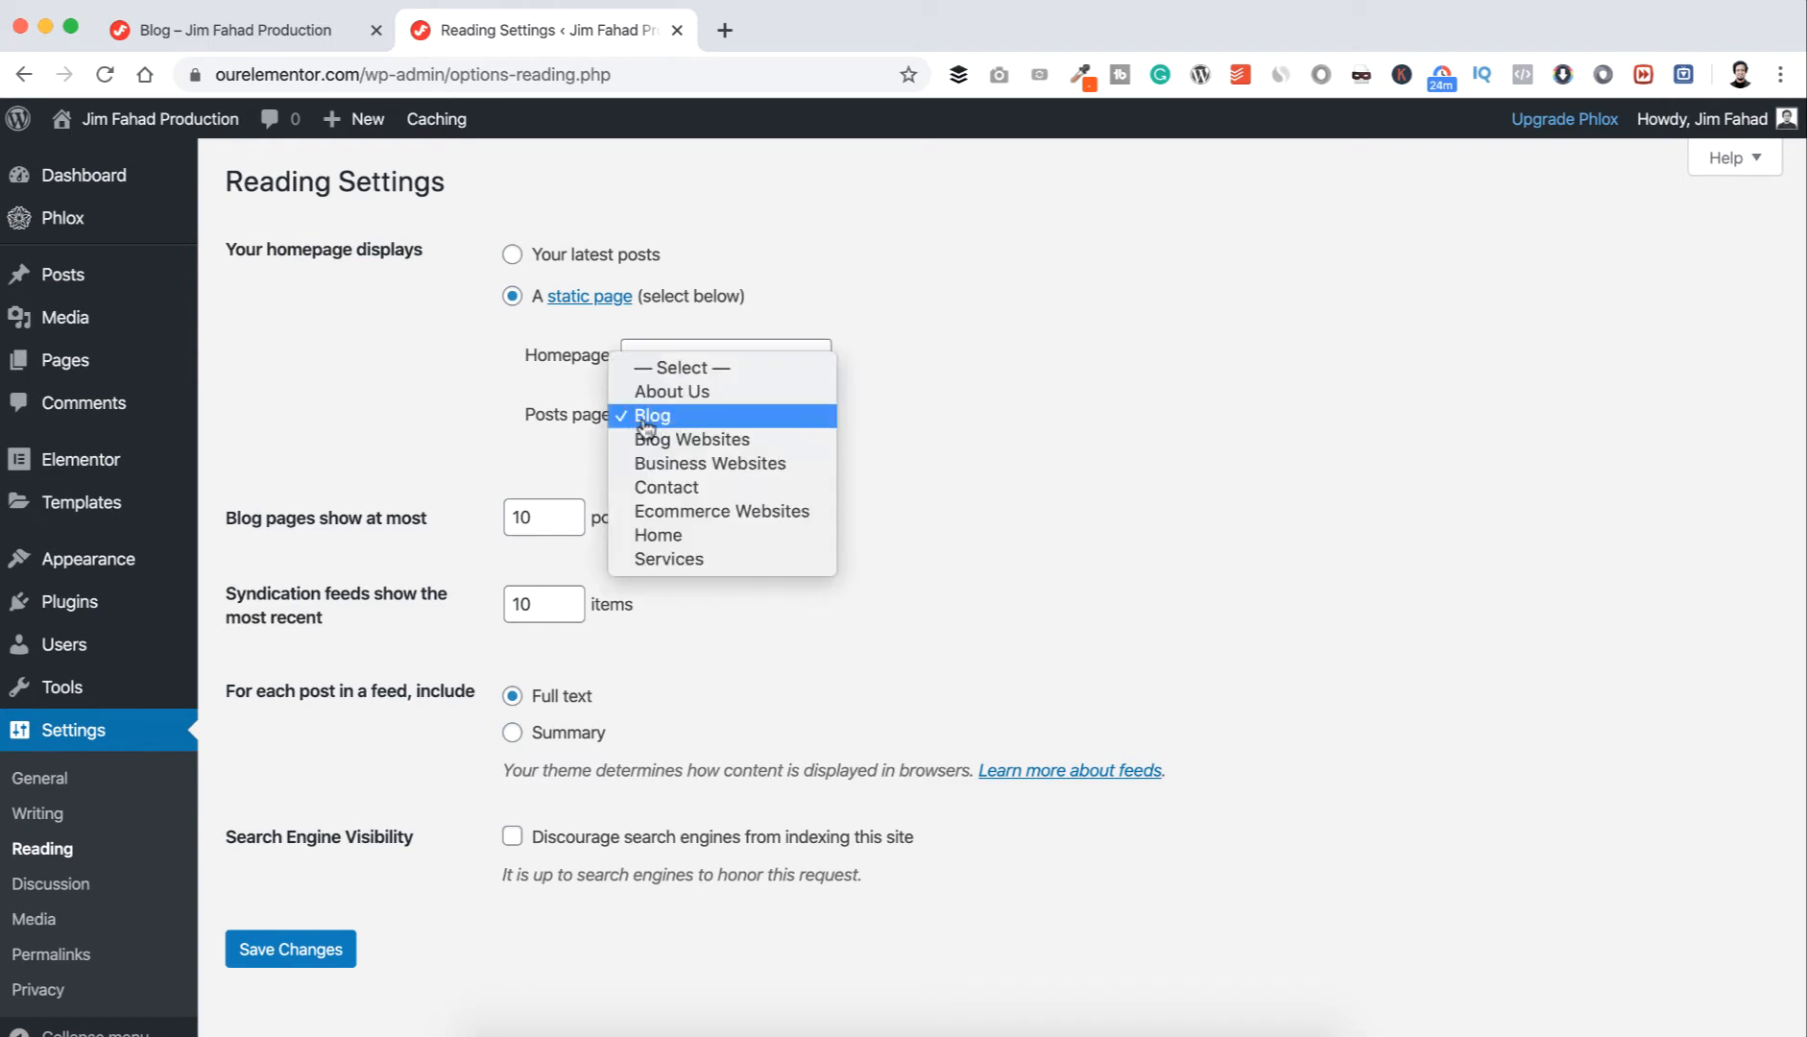
left_click(661, 422)
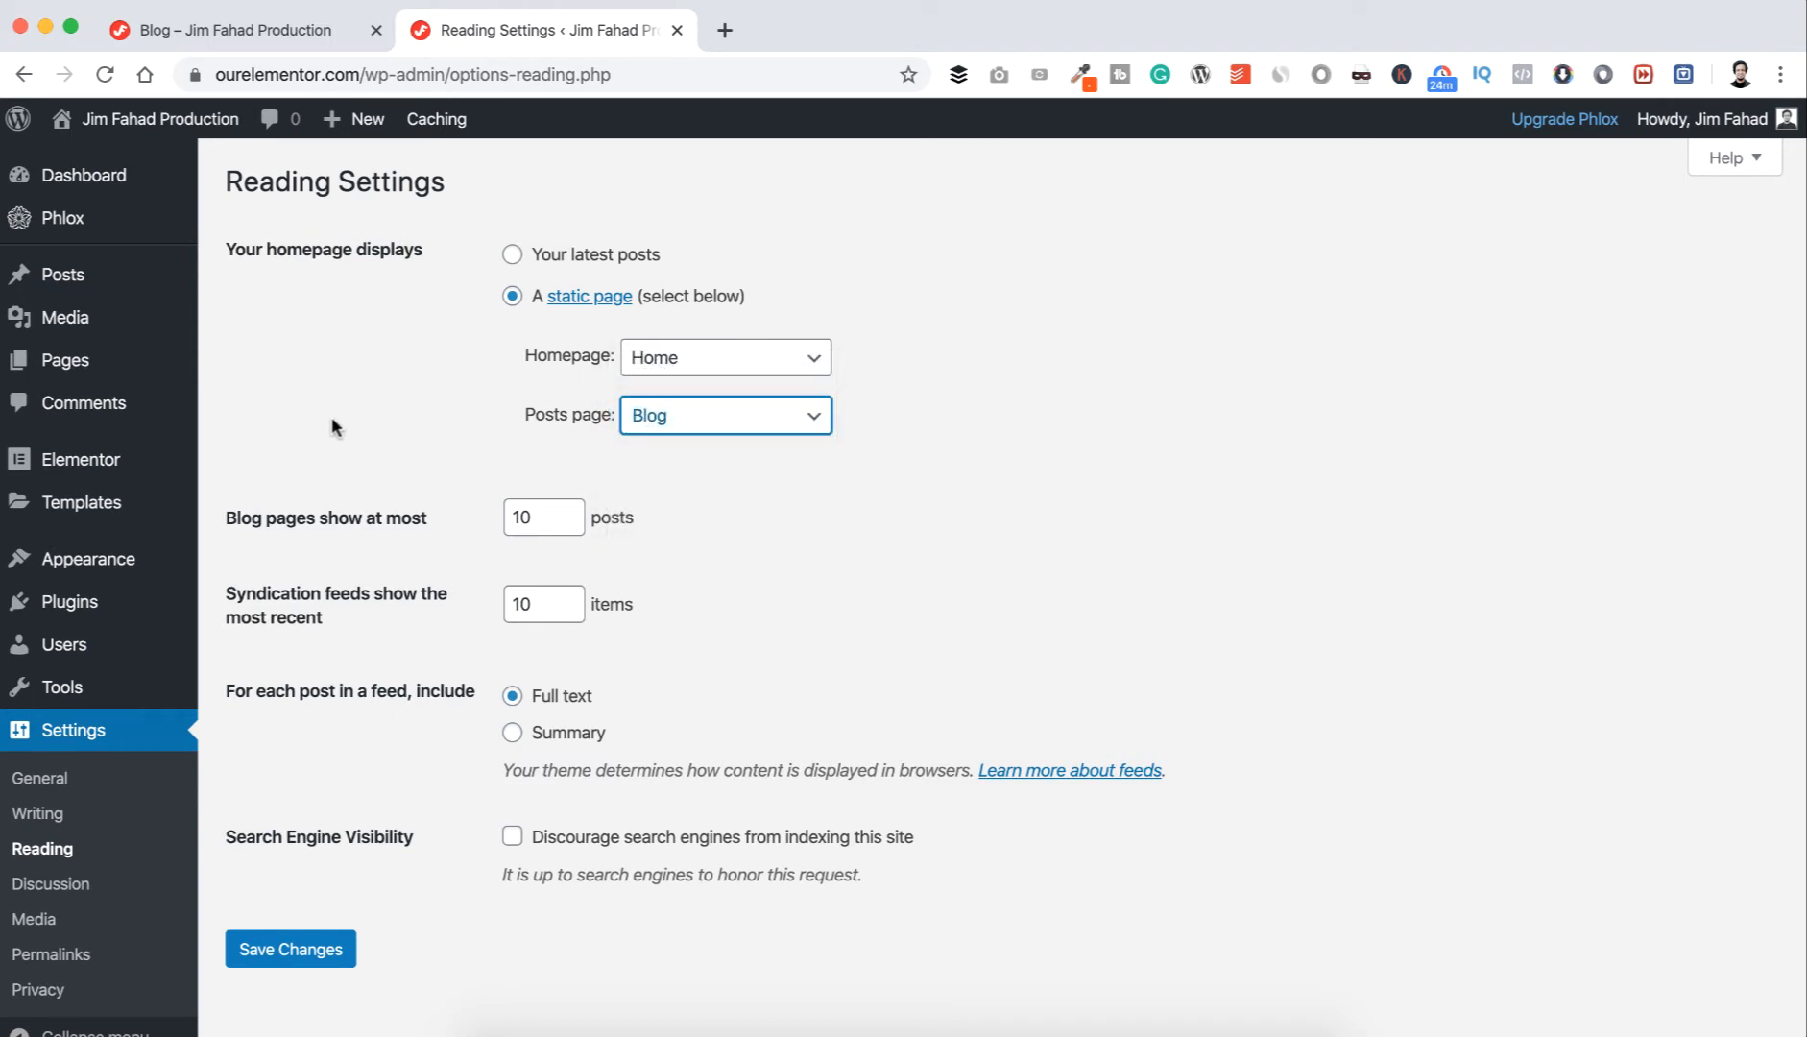
- Move the existing post "Our First Website" to the trash and delete it permanently
mouse_move(75, 281)
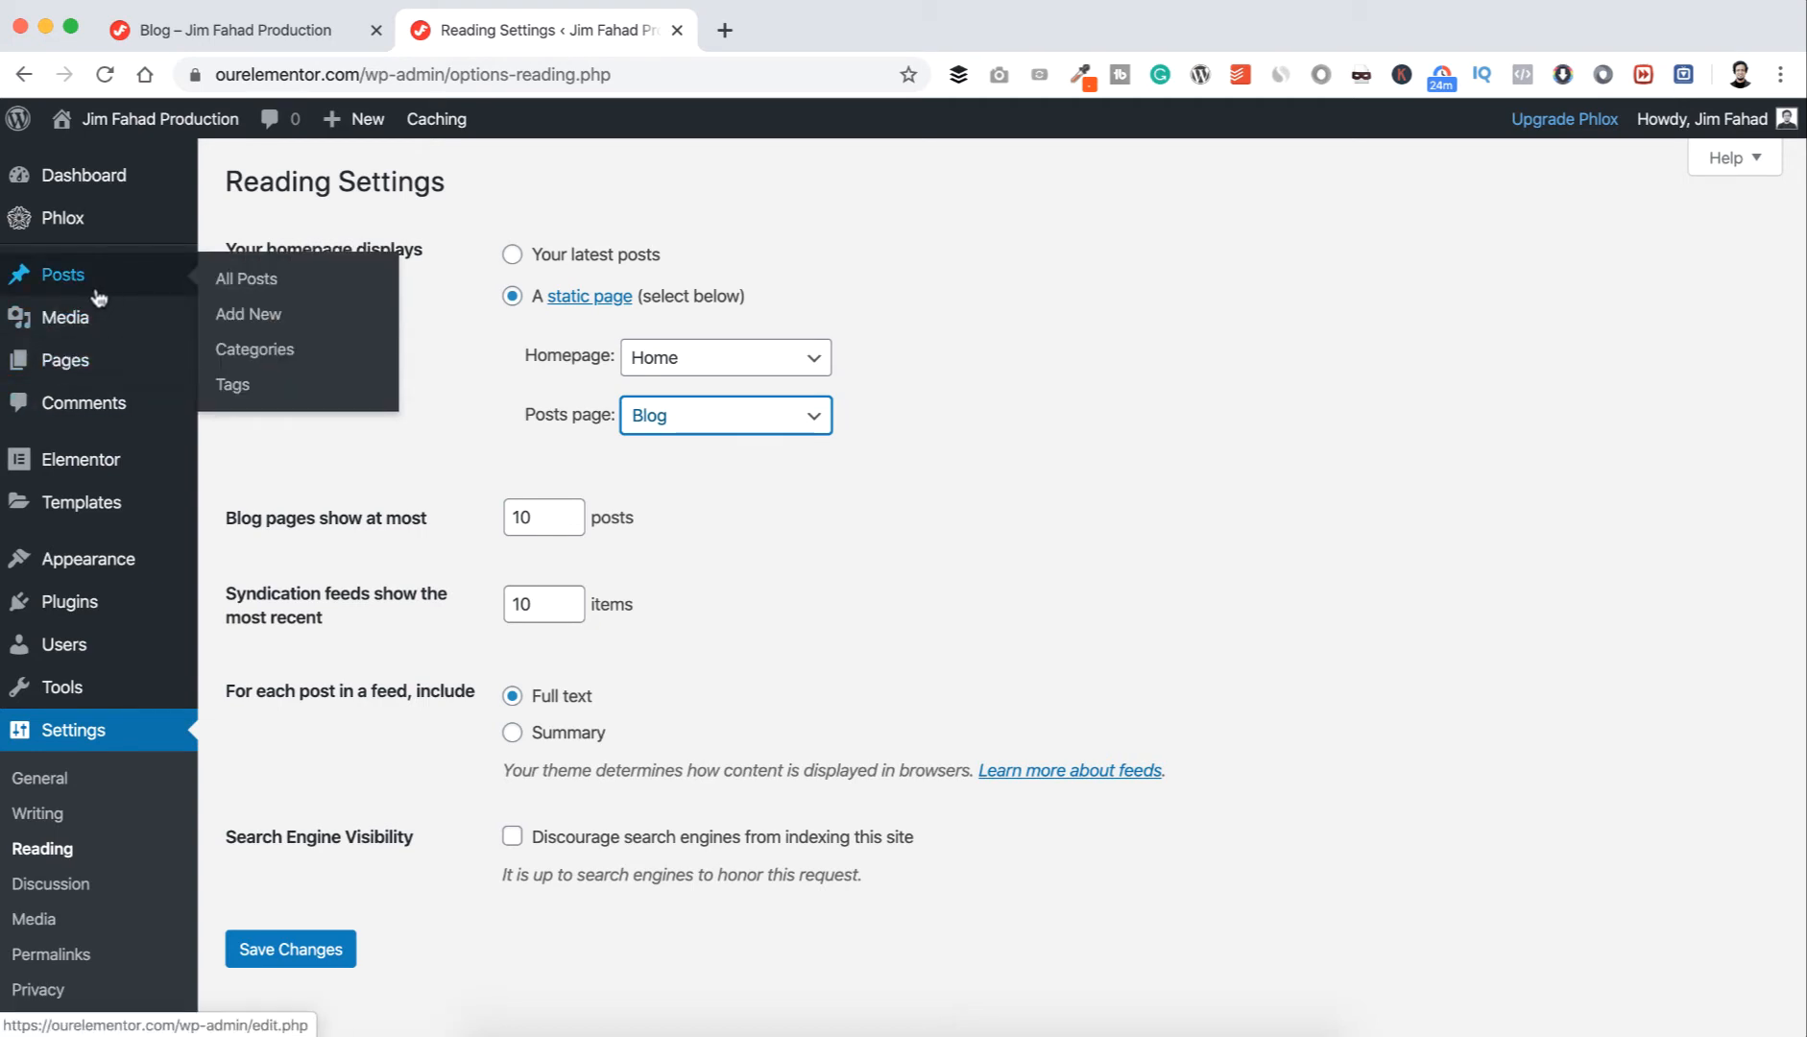
left_click(258, 281)
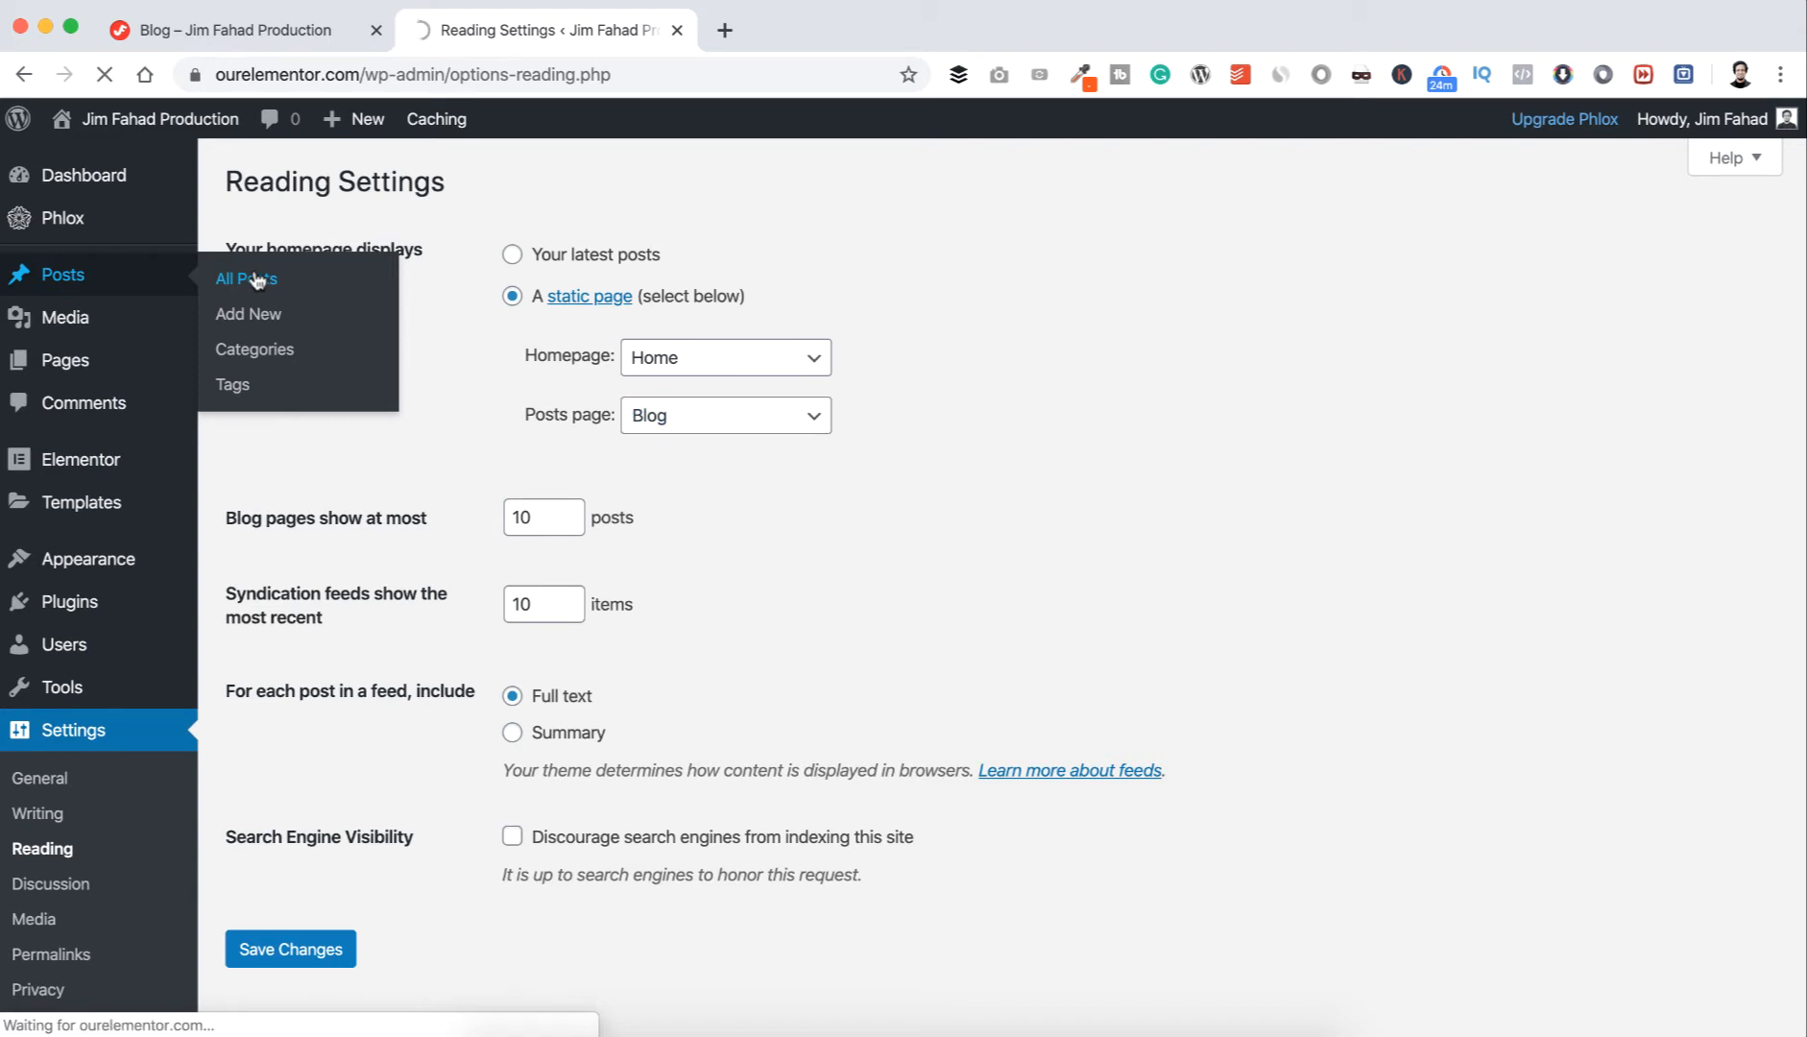
mouse_move(350, 359)
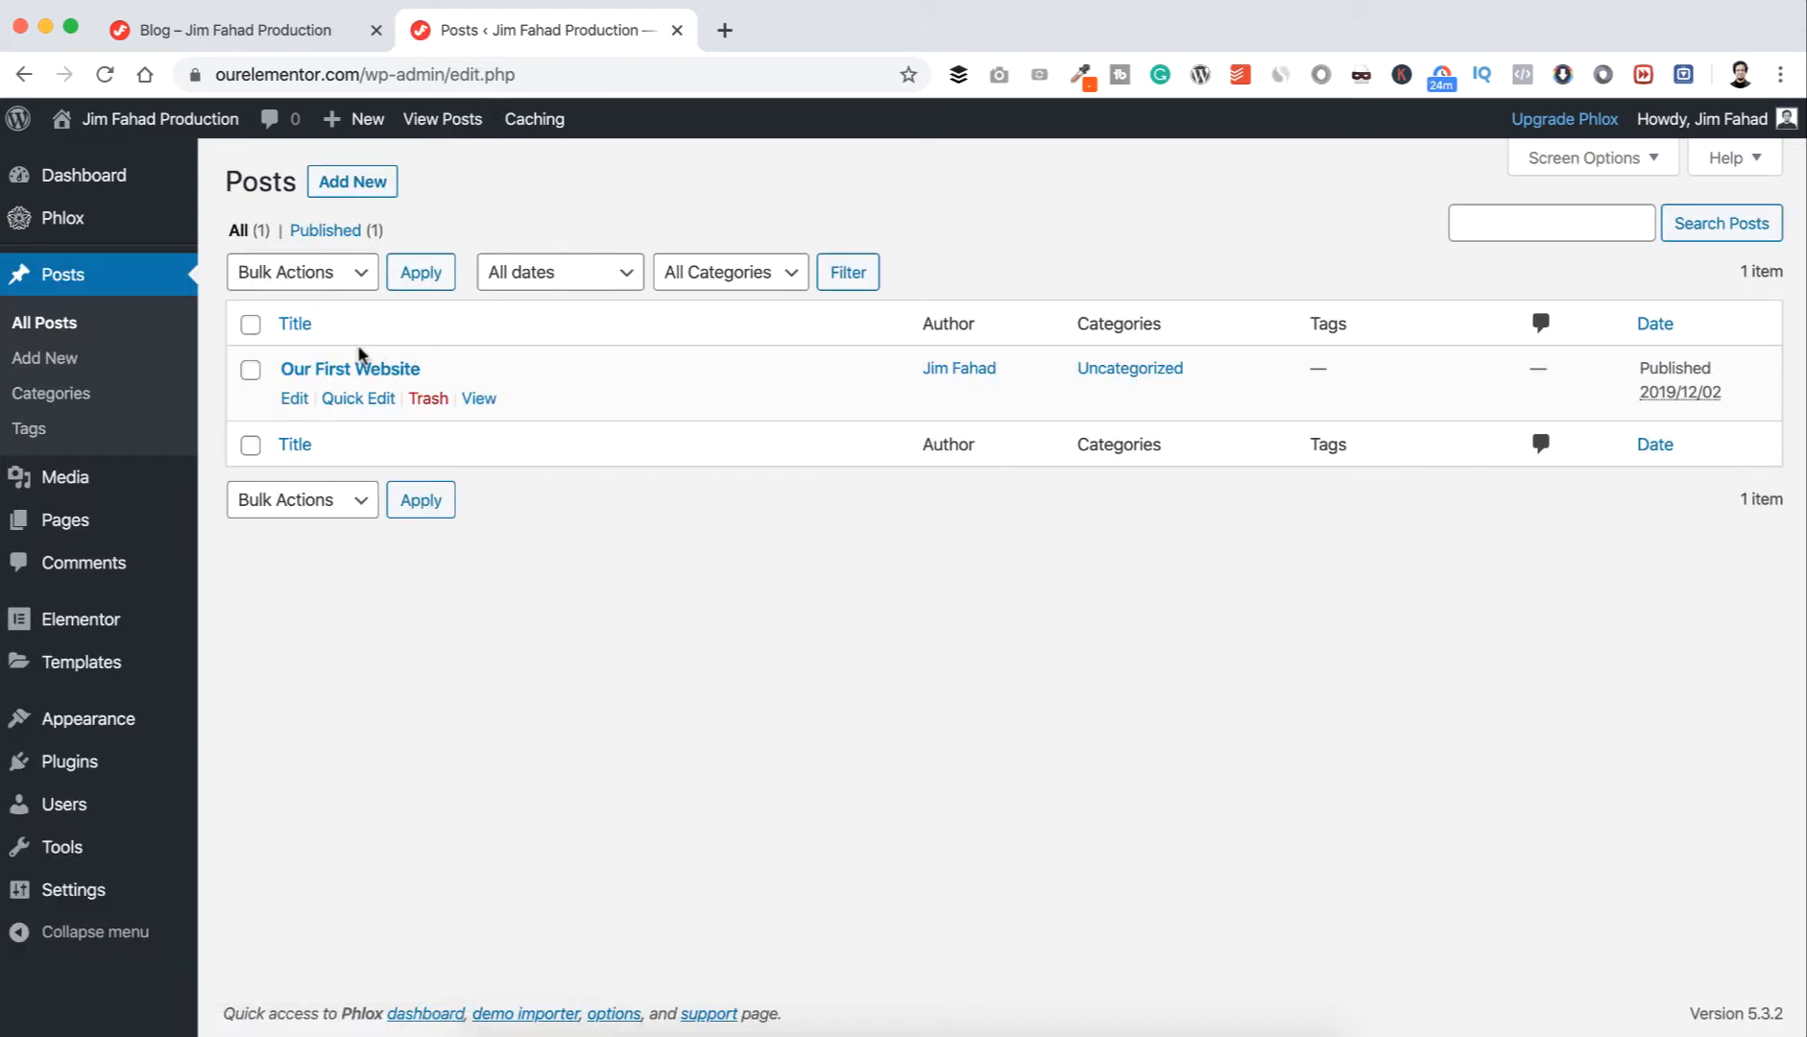
left_click(430, 400)
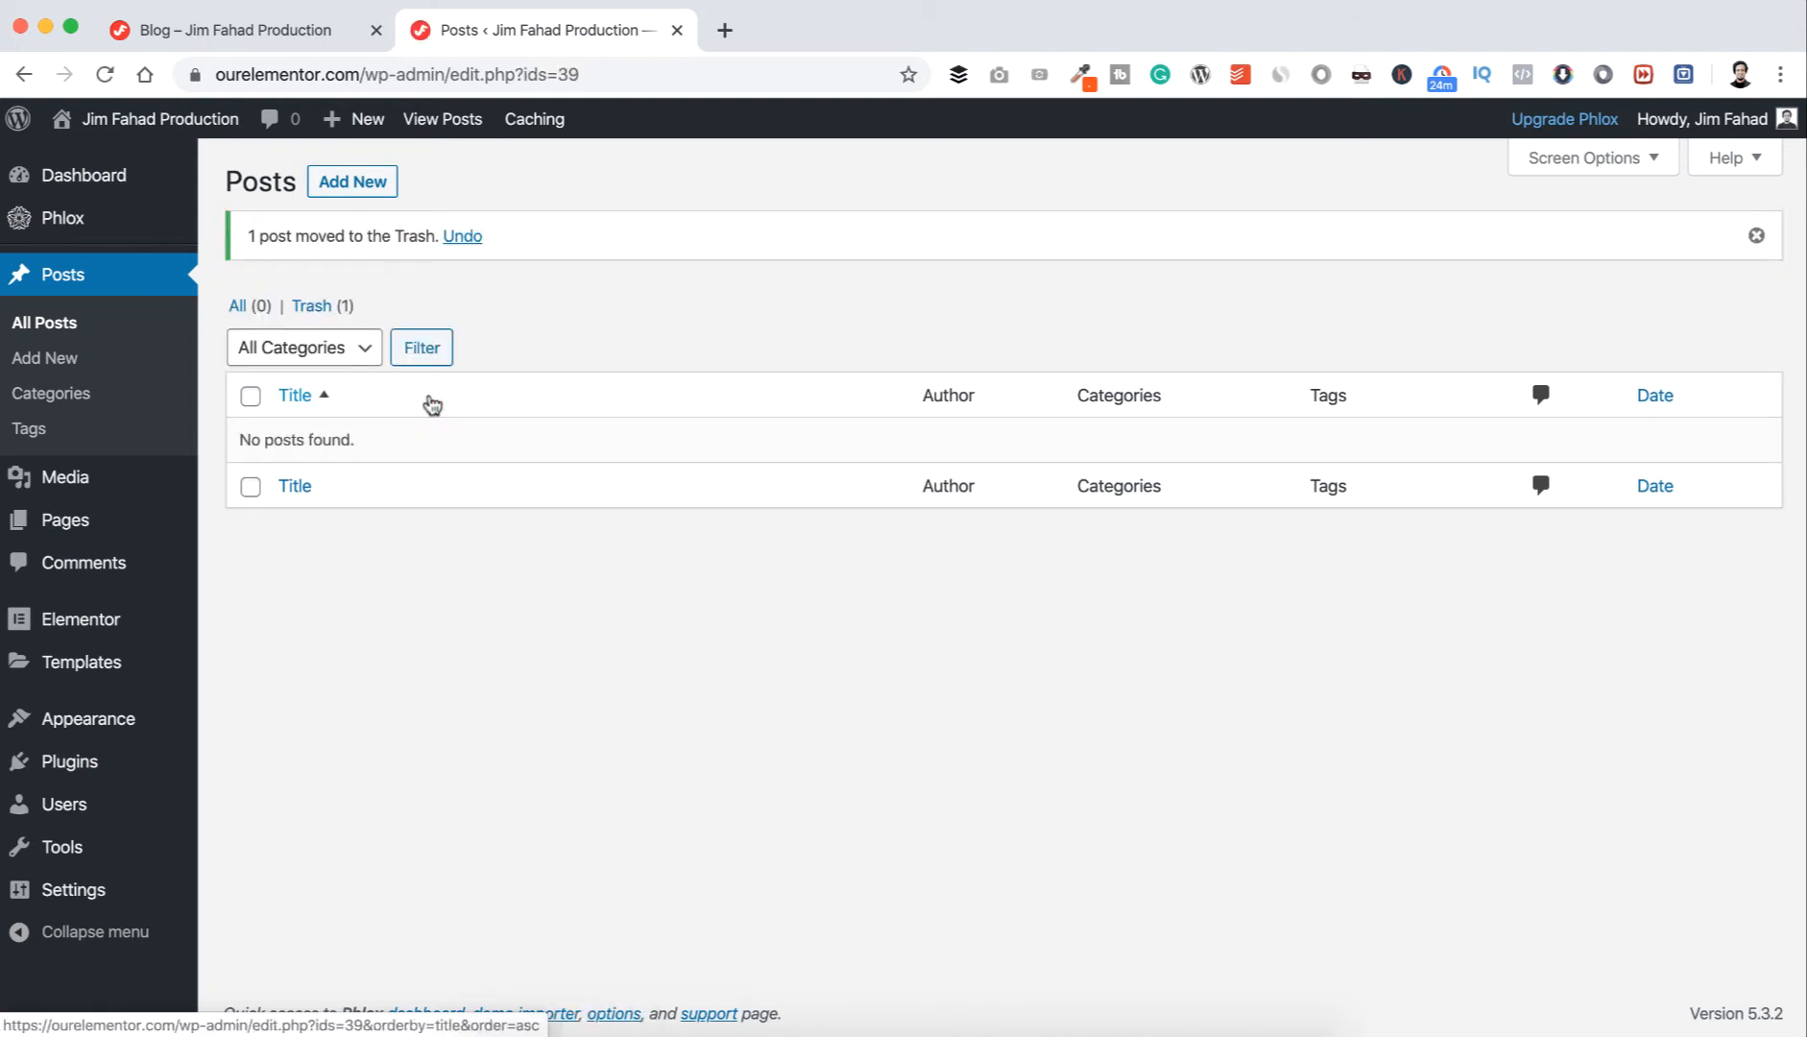
left_click(319, 308)
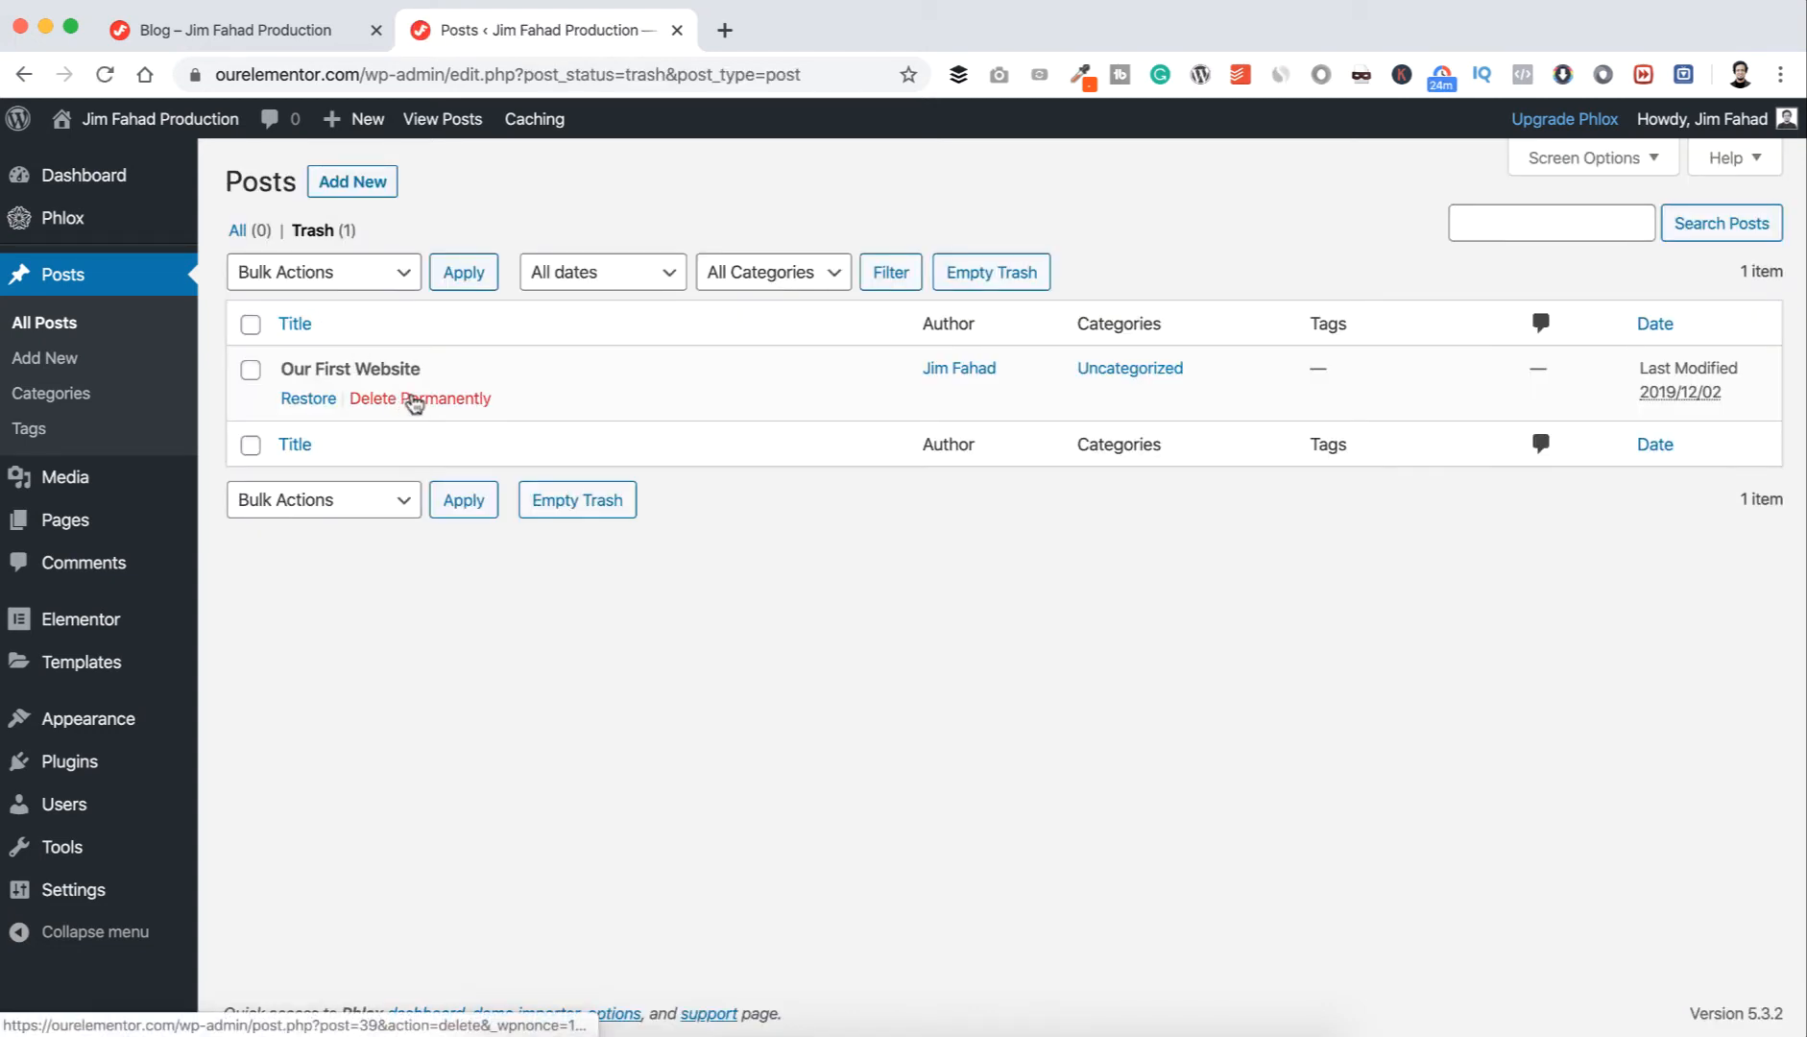
left_click(418, 402)
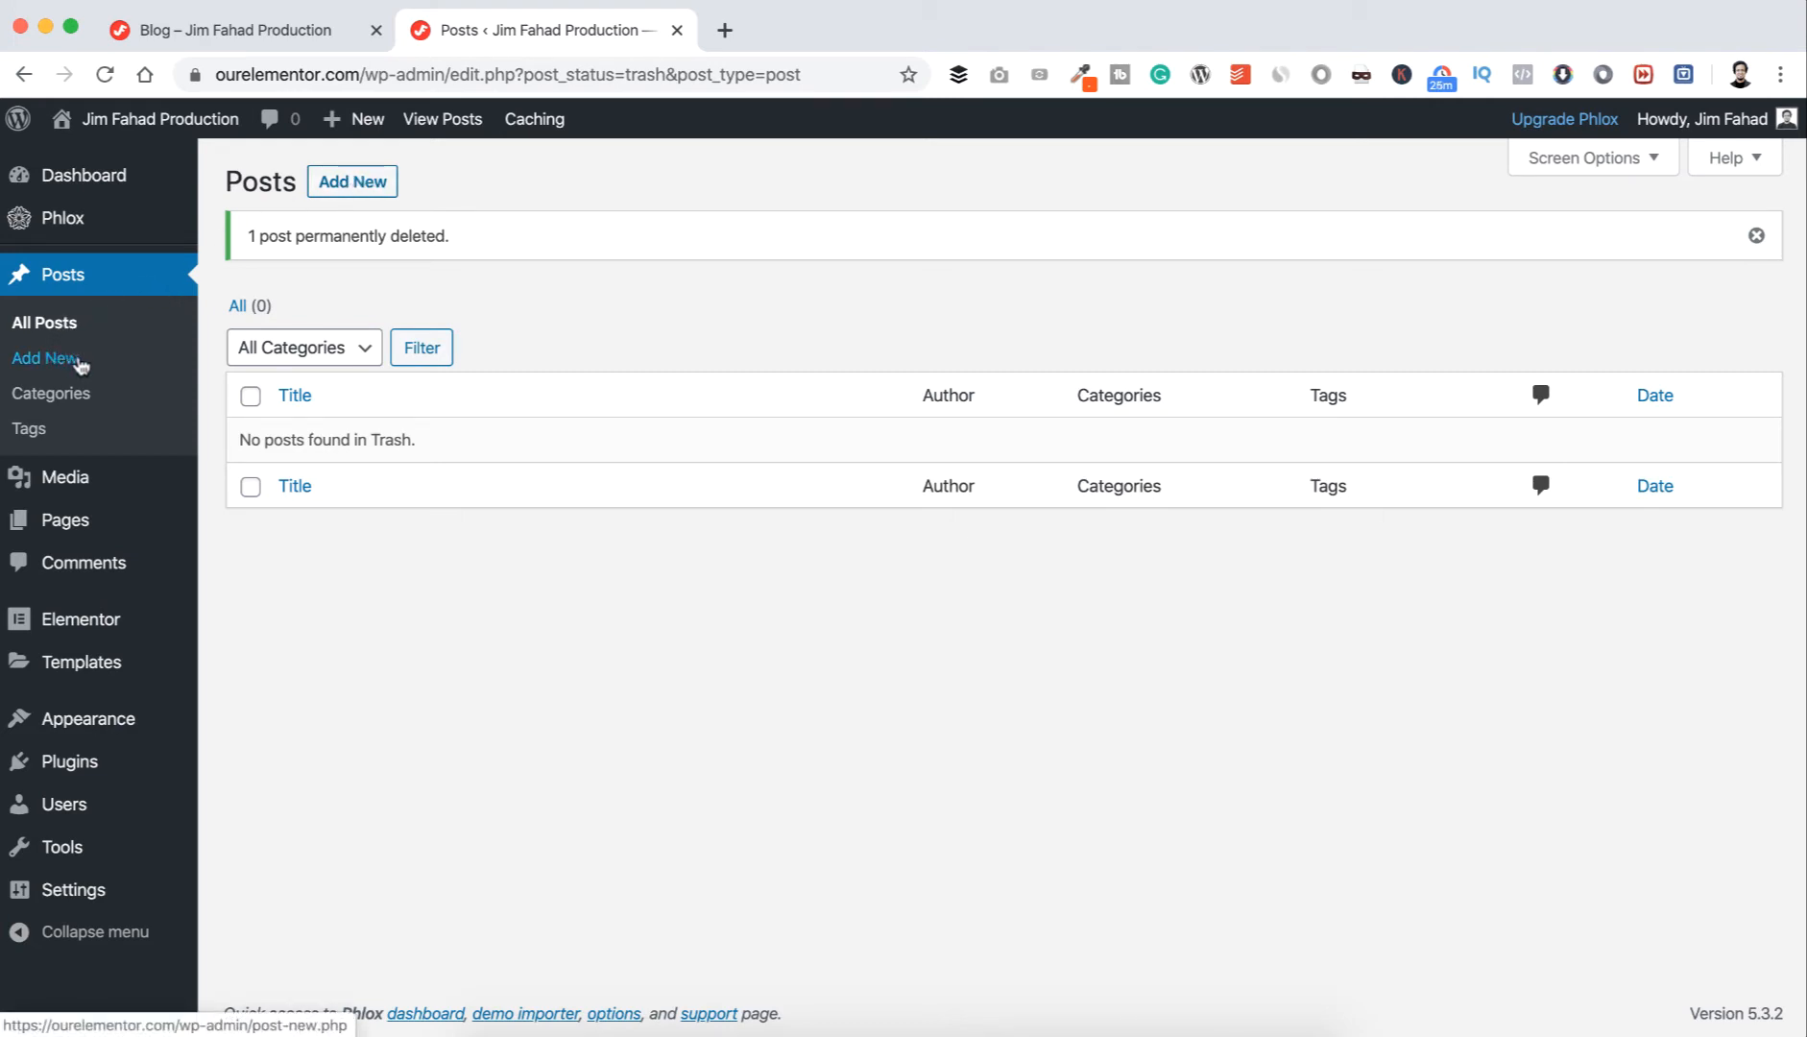
- Create a new post titled "Wordpress Blog Post"
left_click(359, 189)
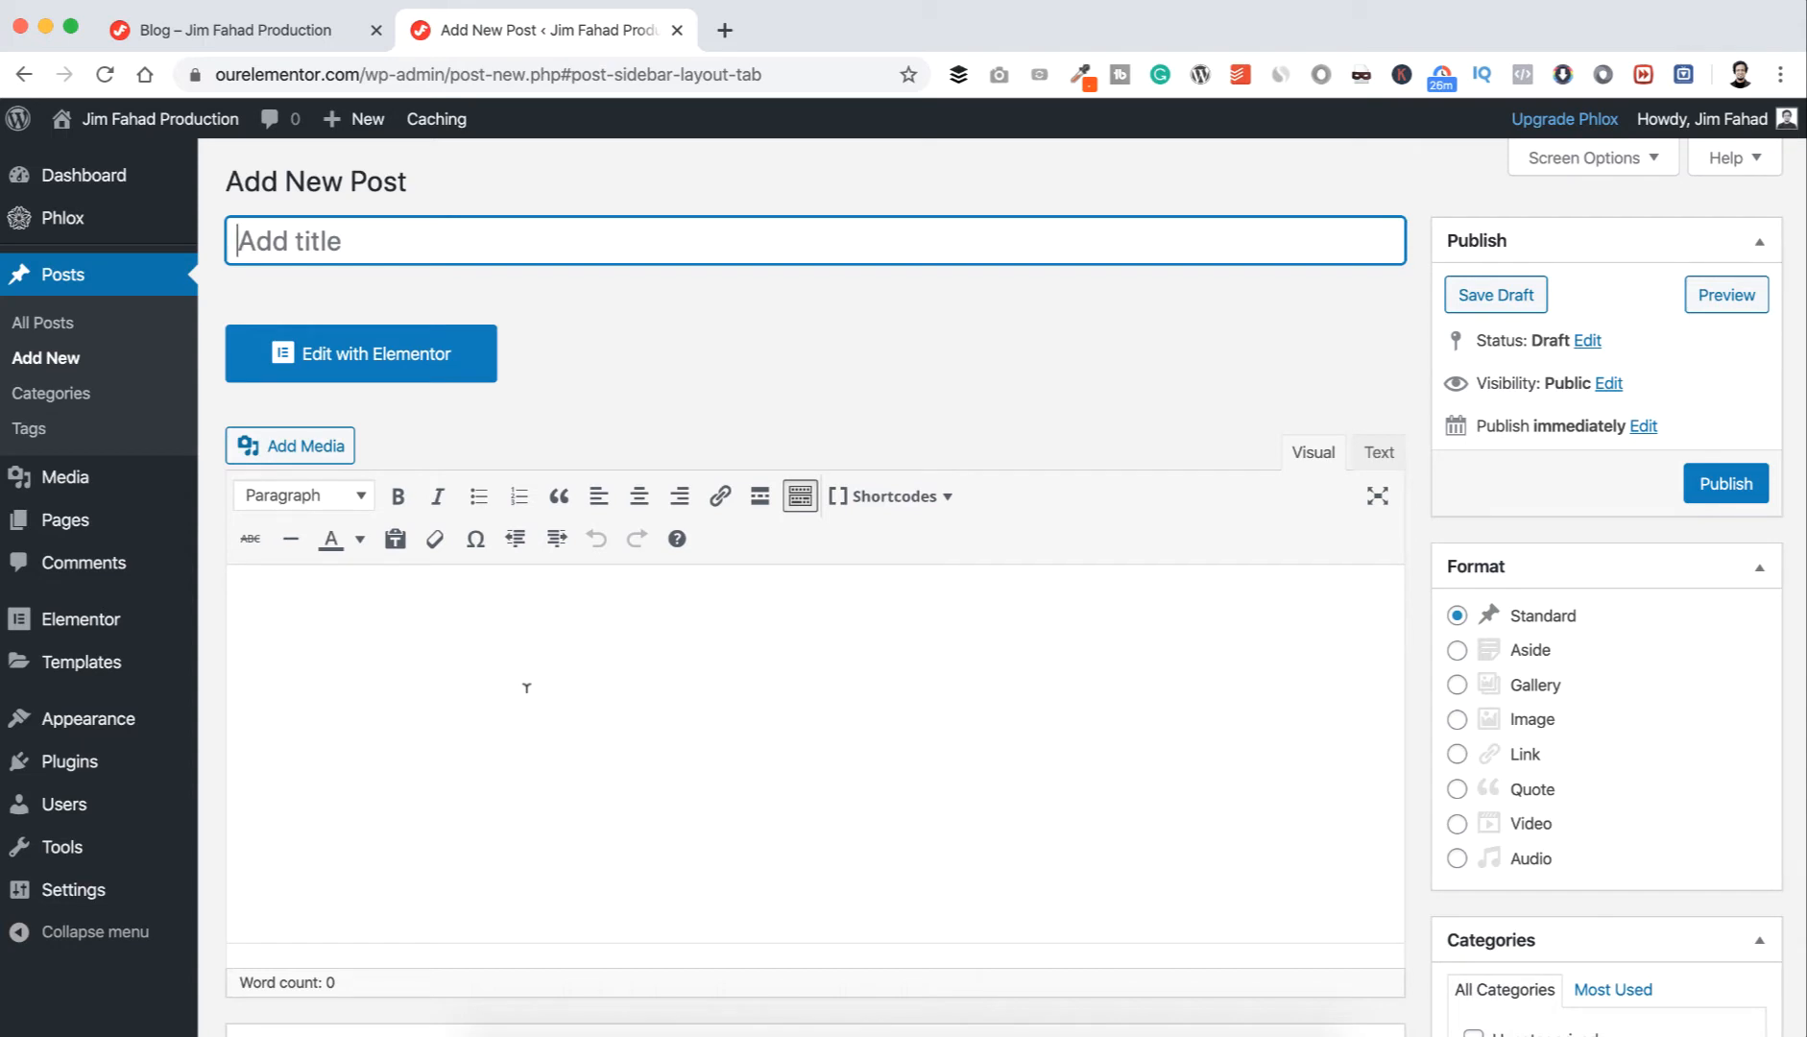
type("W")
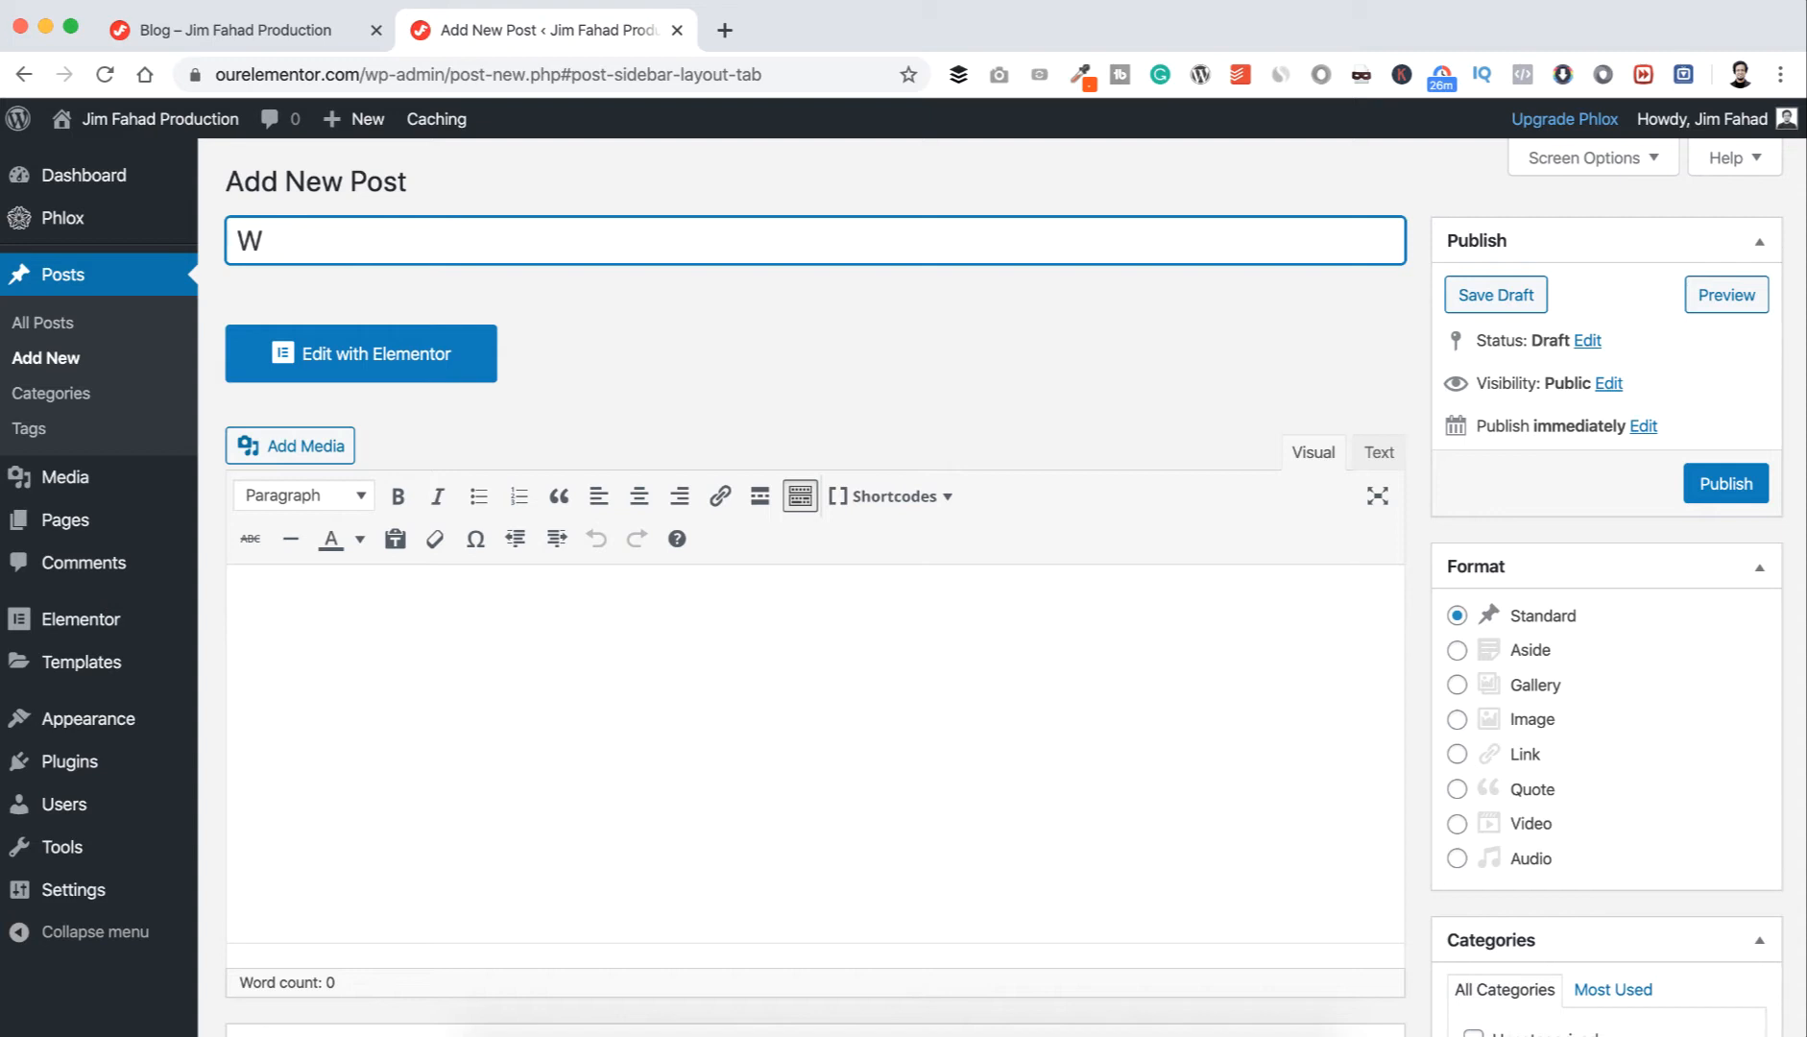
type("ordpress B")
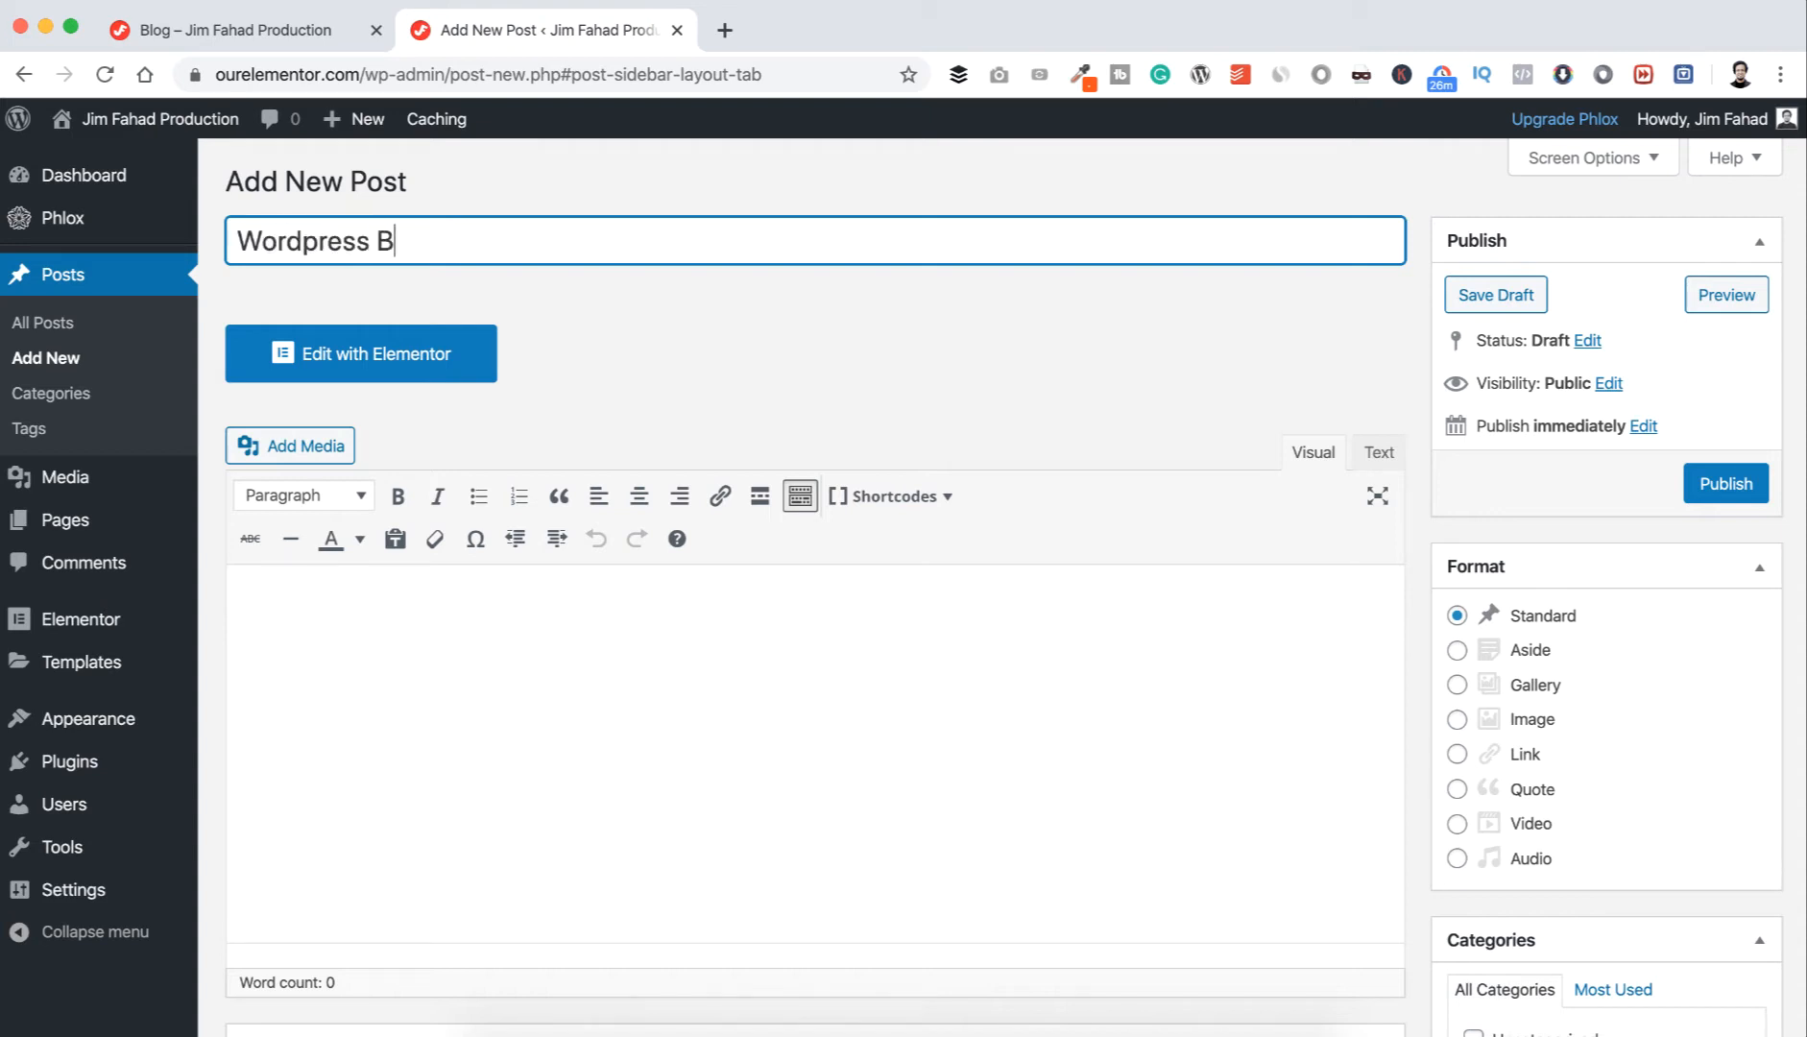
type("log Post")
- Write "It's a heading." and "It's a paragraph." as separate lines in the post body, and paste the copied WordPress maintenance article after them
left_click(489, 633)
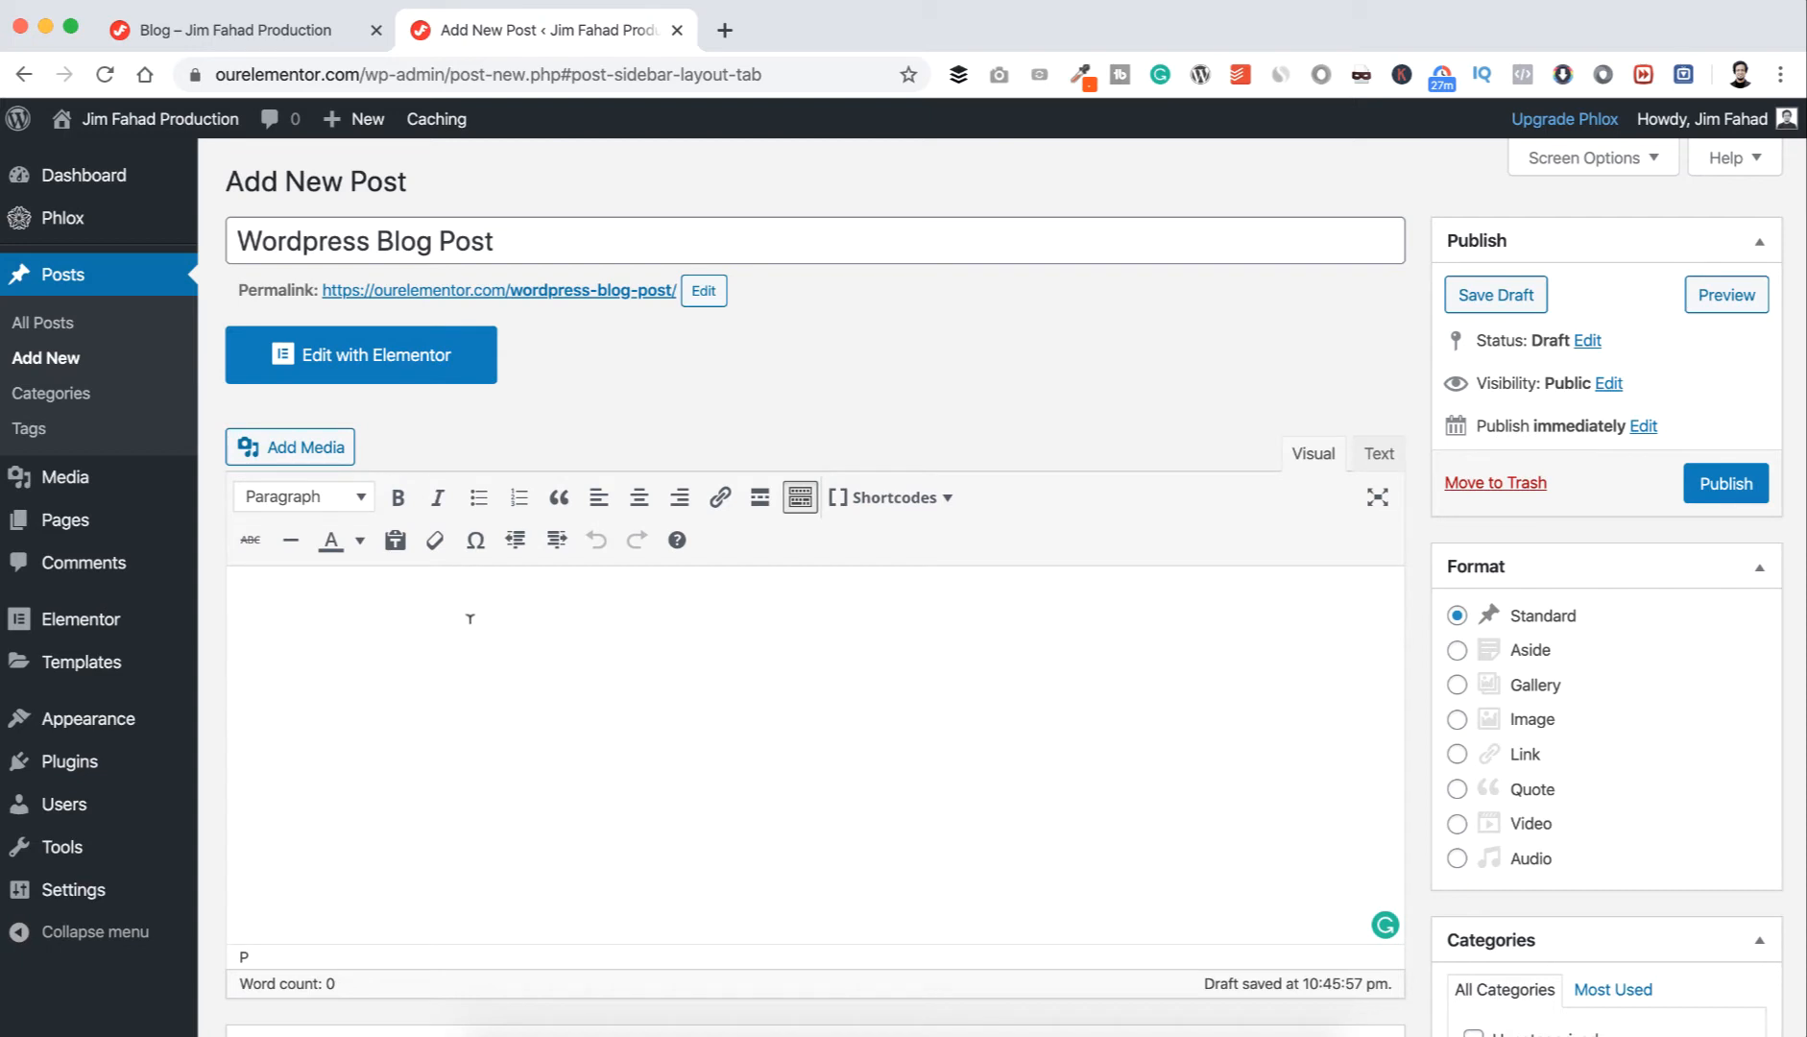
left_click(801, 498)
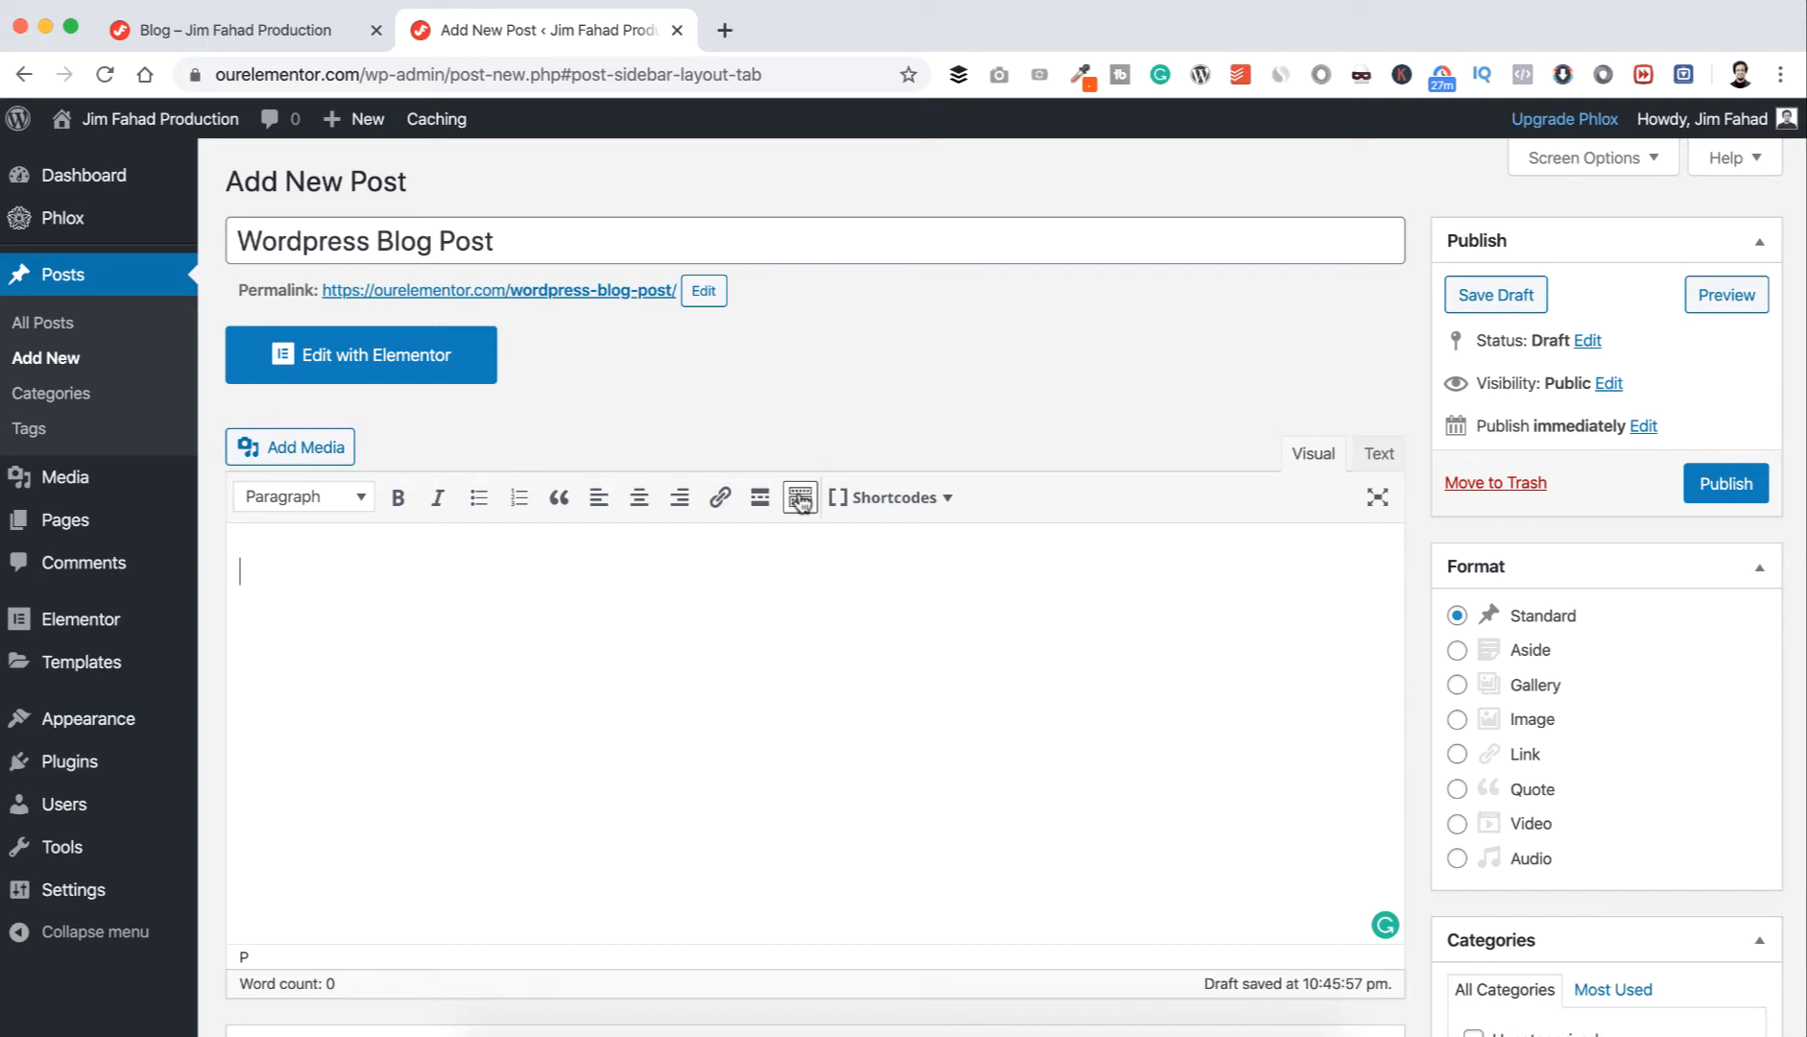
left_click(801, 498)
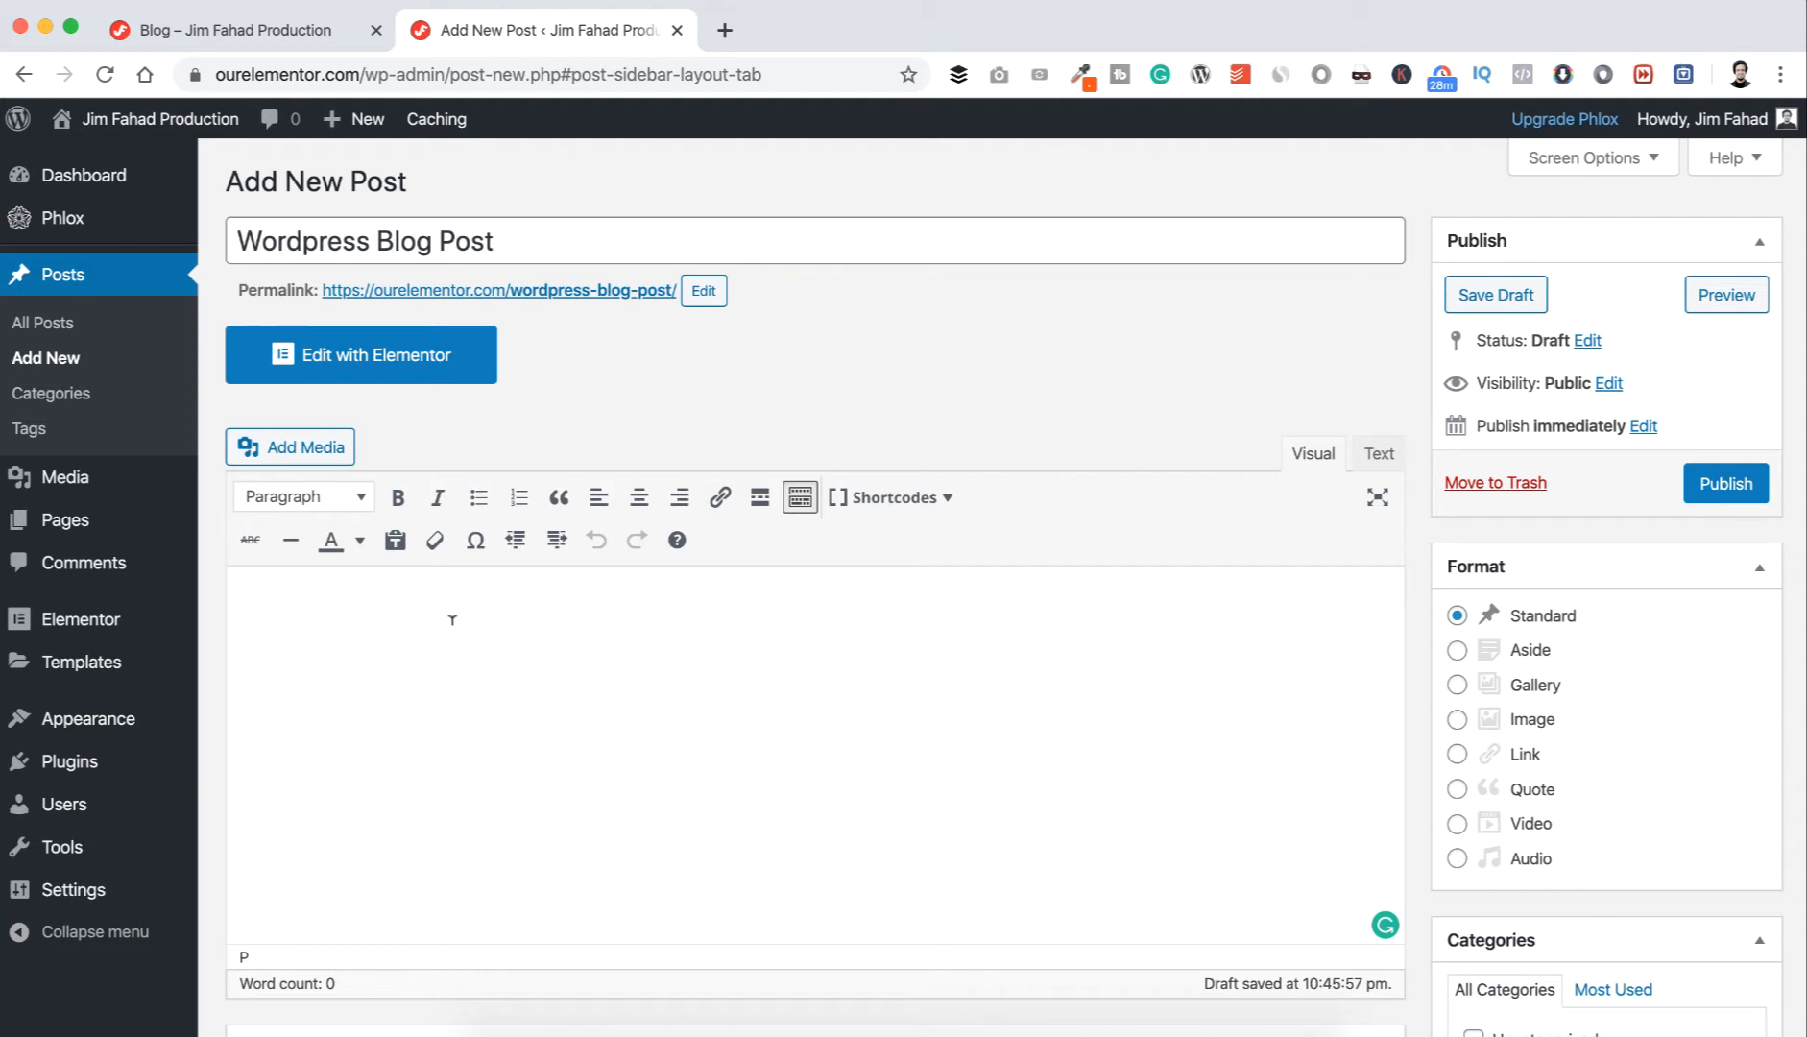
type("It's a heading.")
key("Return")
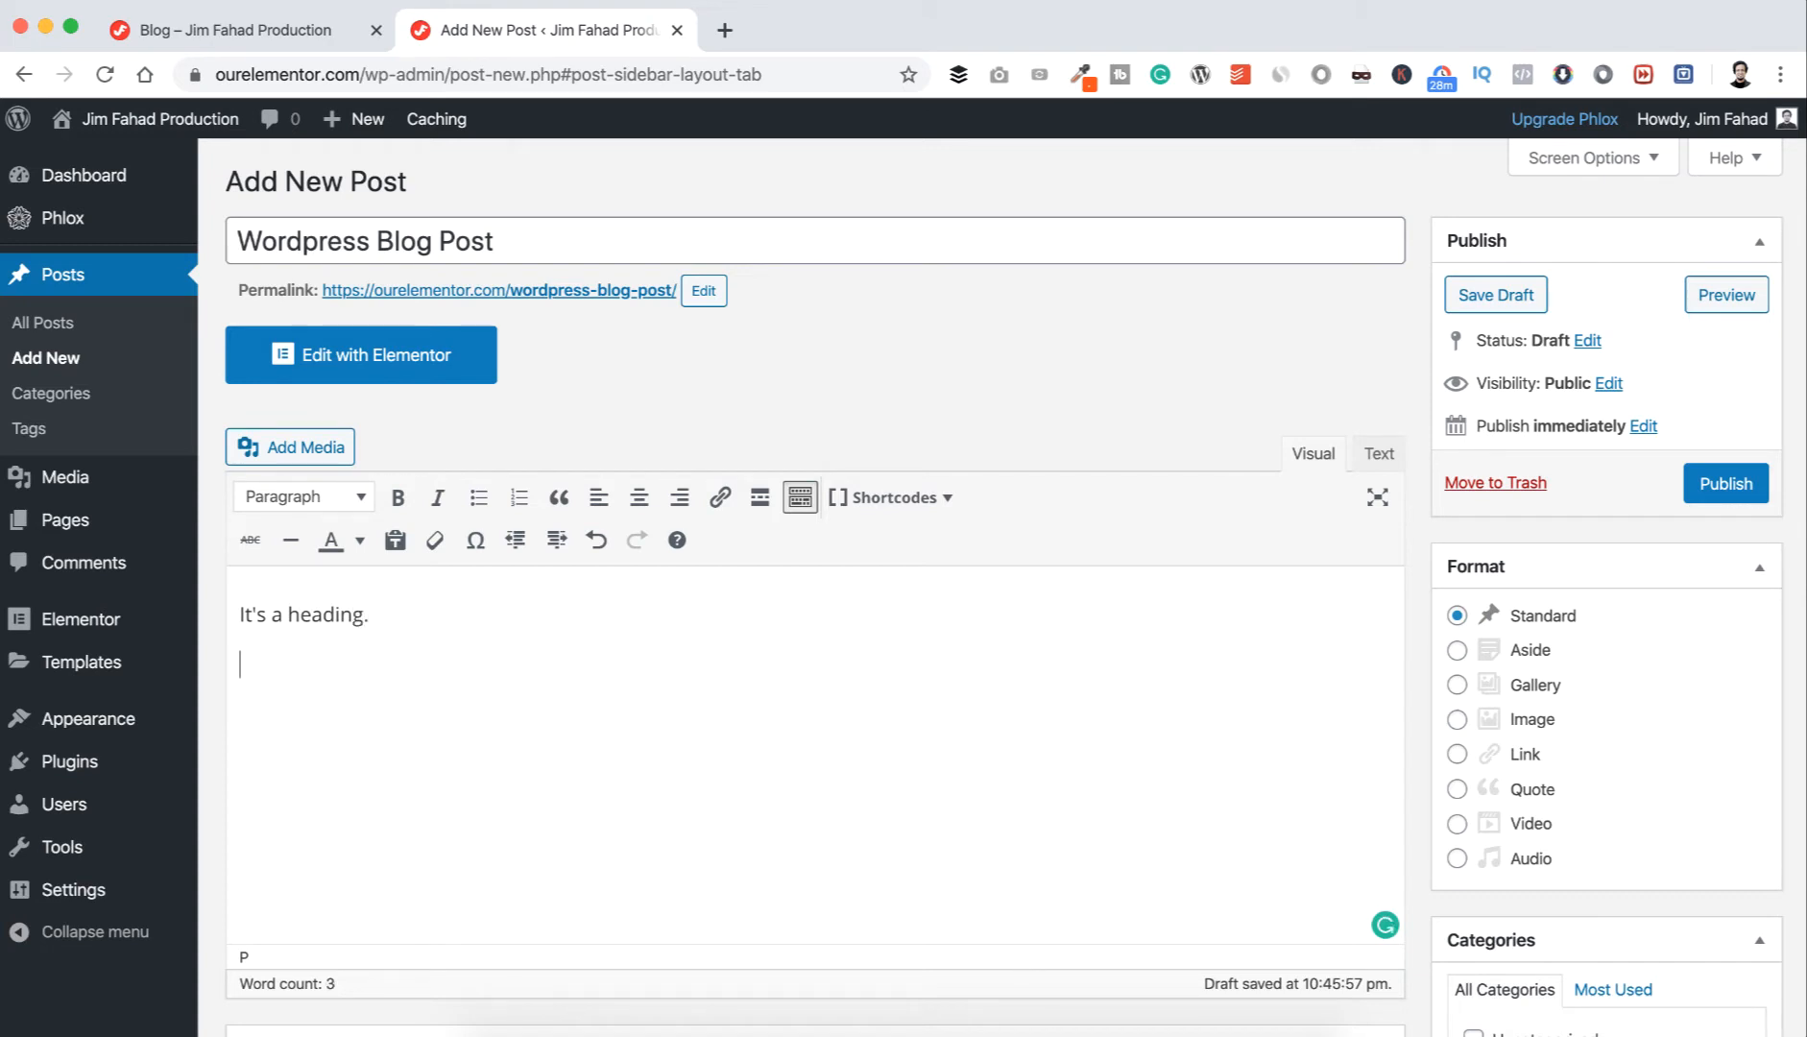
type("It's a paragraph.")
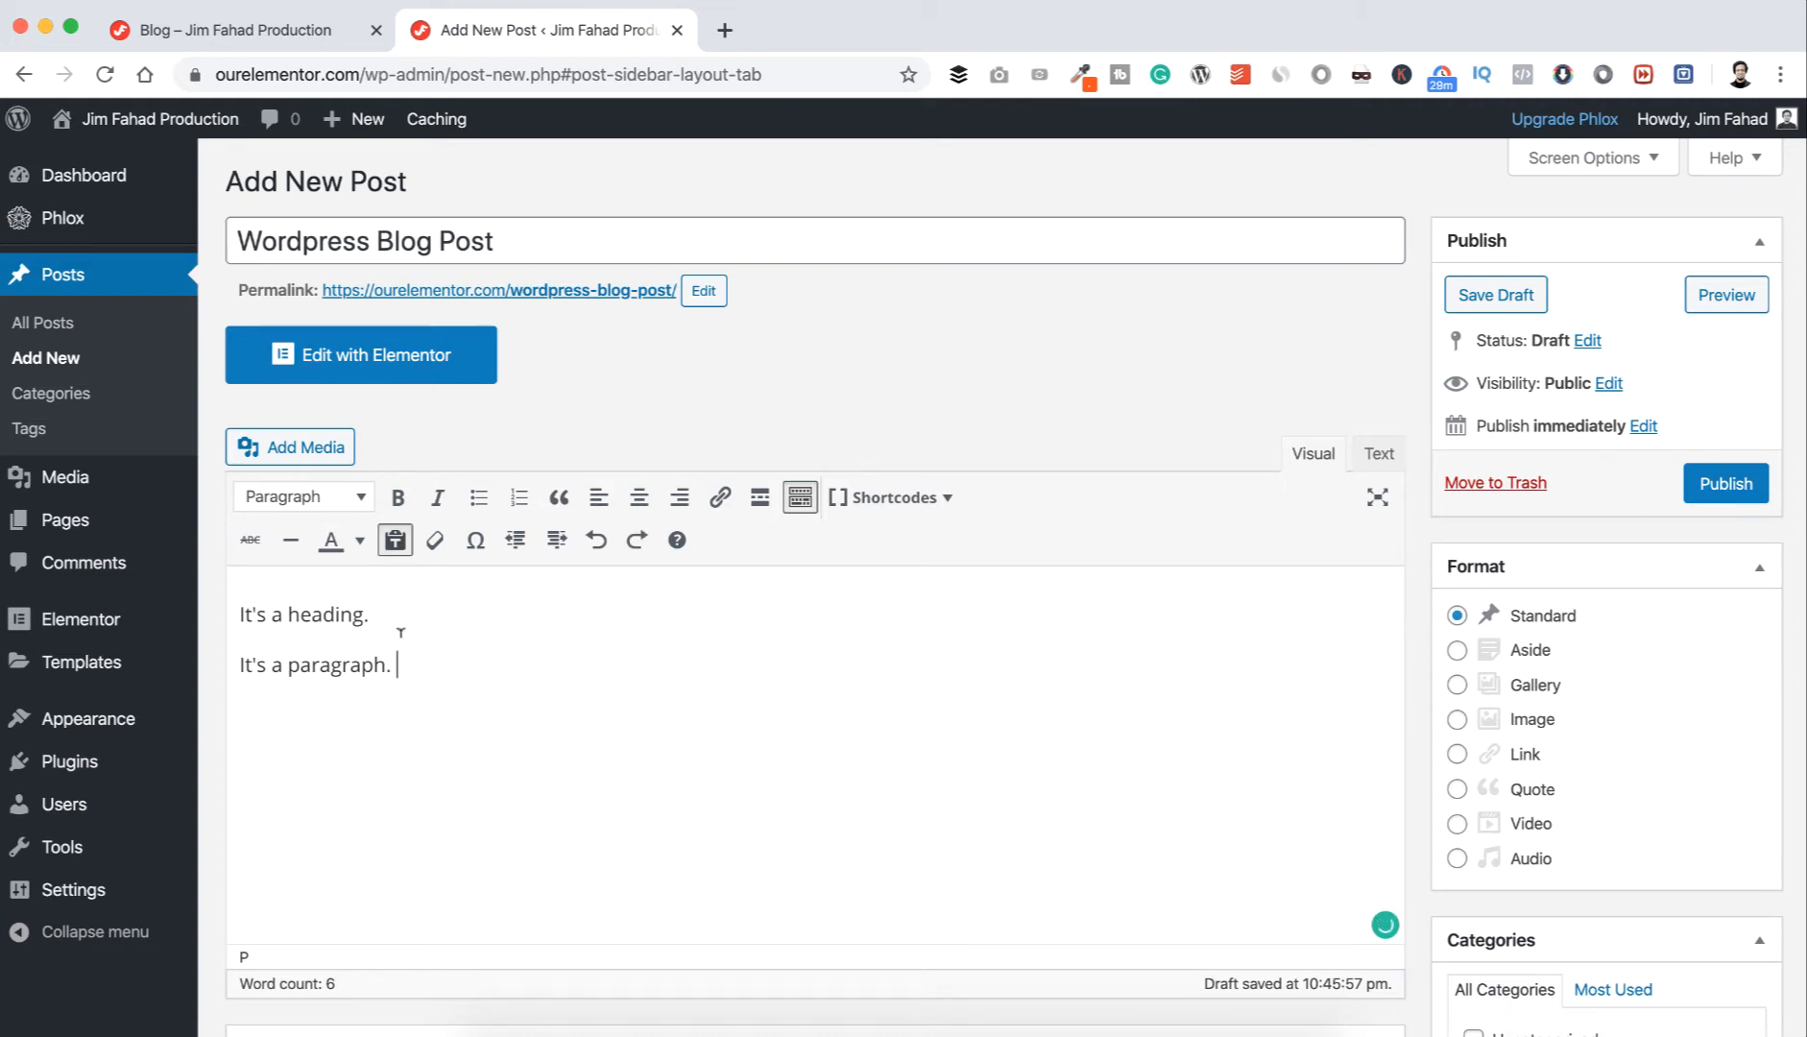
key("super+v")
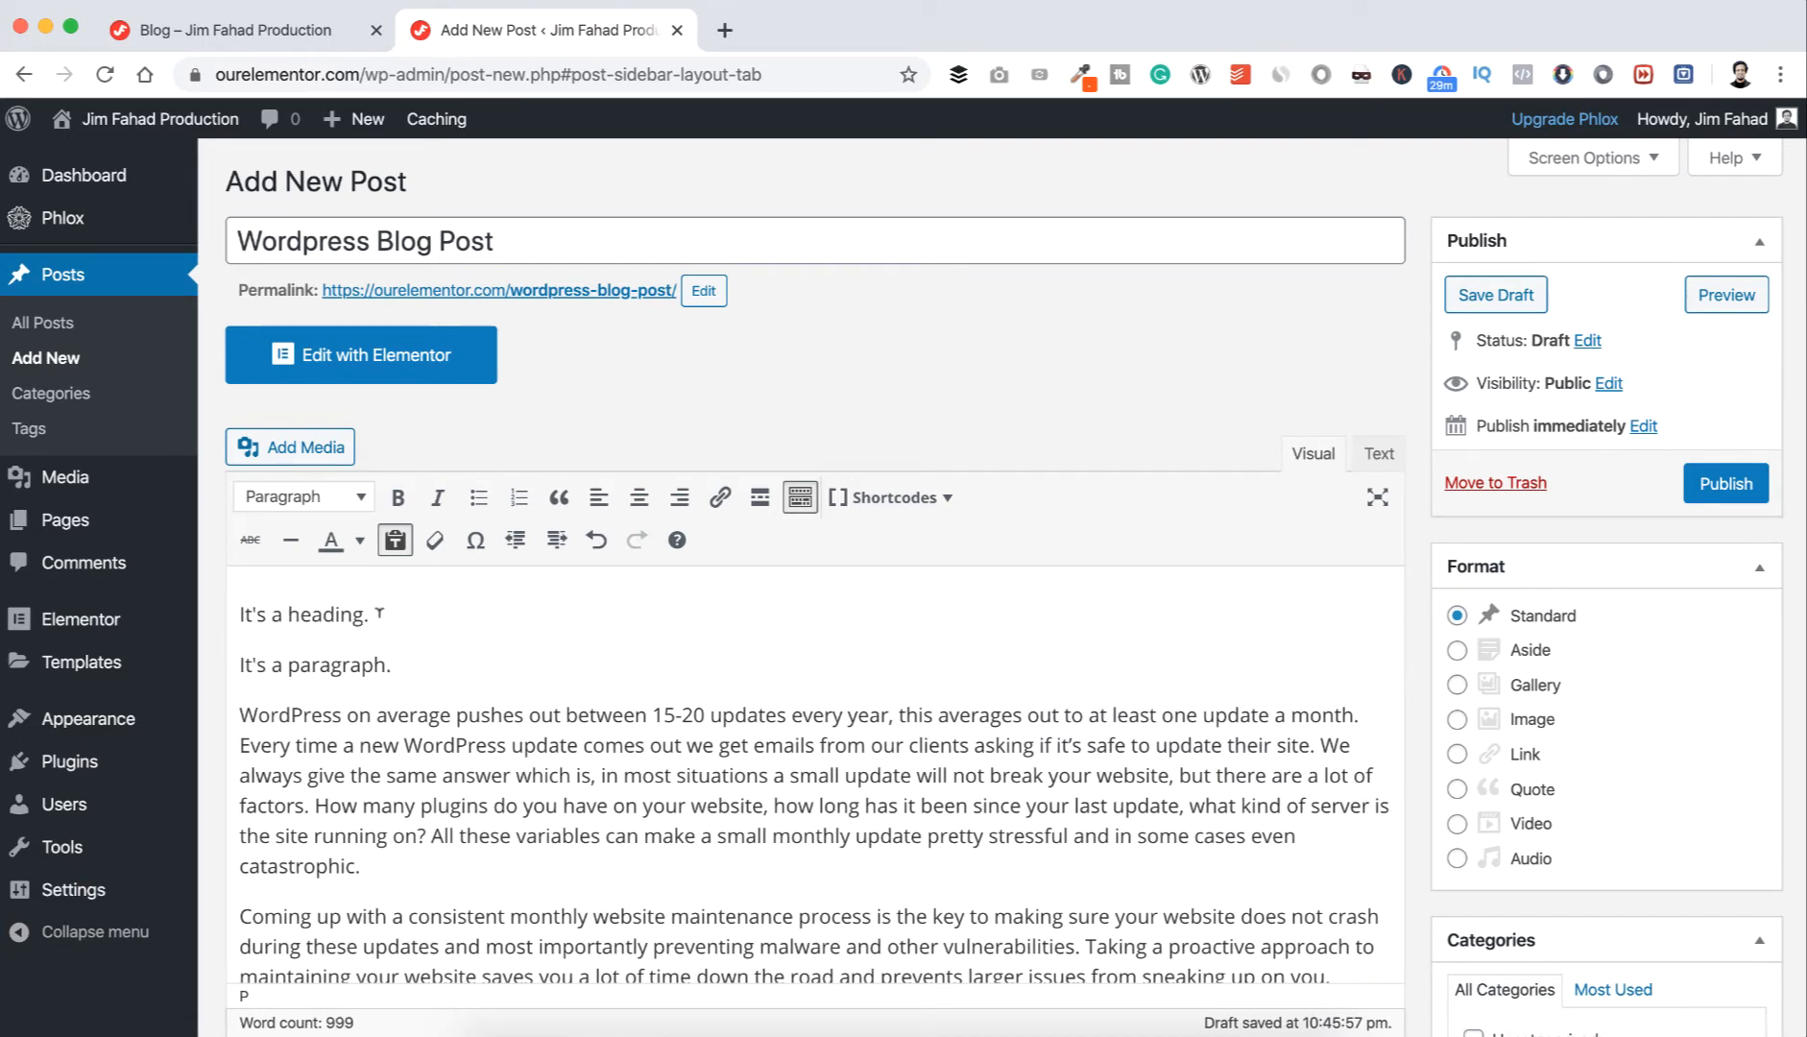
- Format the line "It's a heading." as Heading 2
left_click_drag(370, 614, 232, 610)
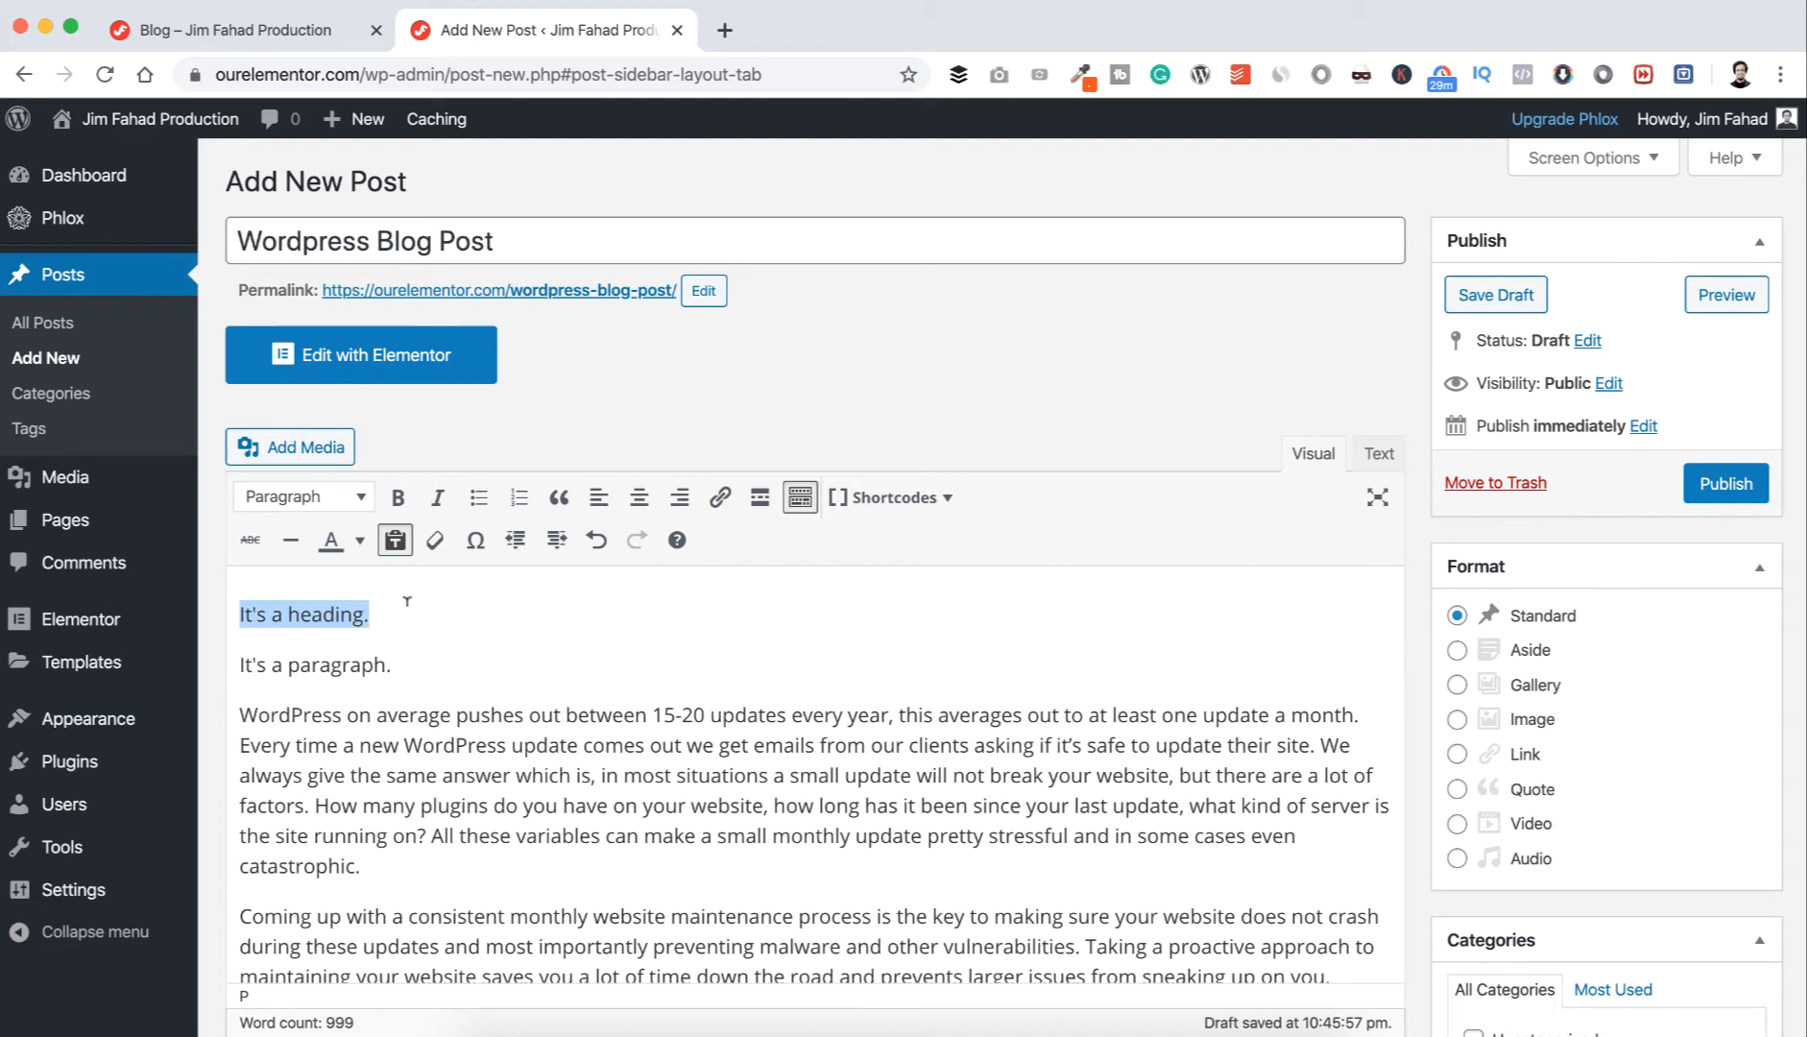
left_click(377, 607)
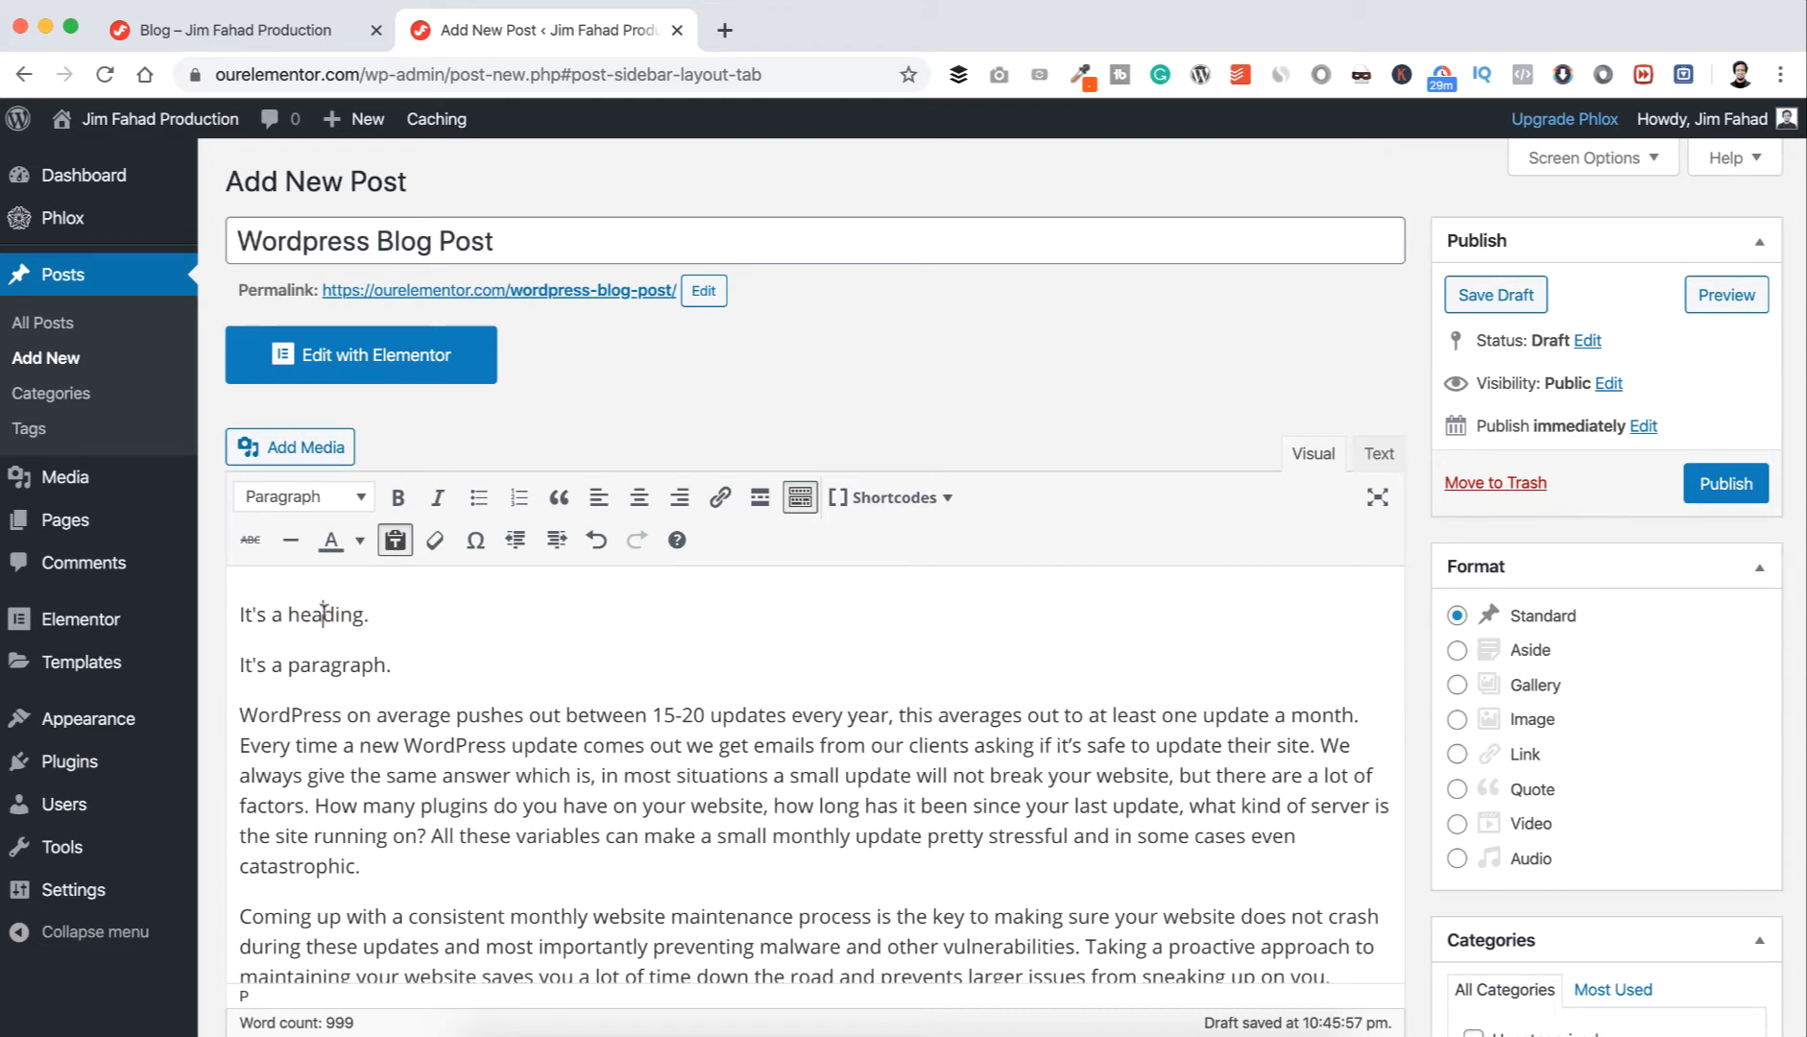
left_click(327, 497)
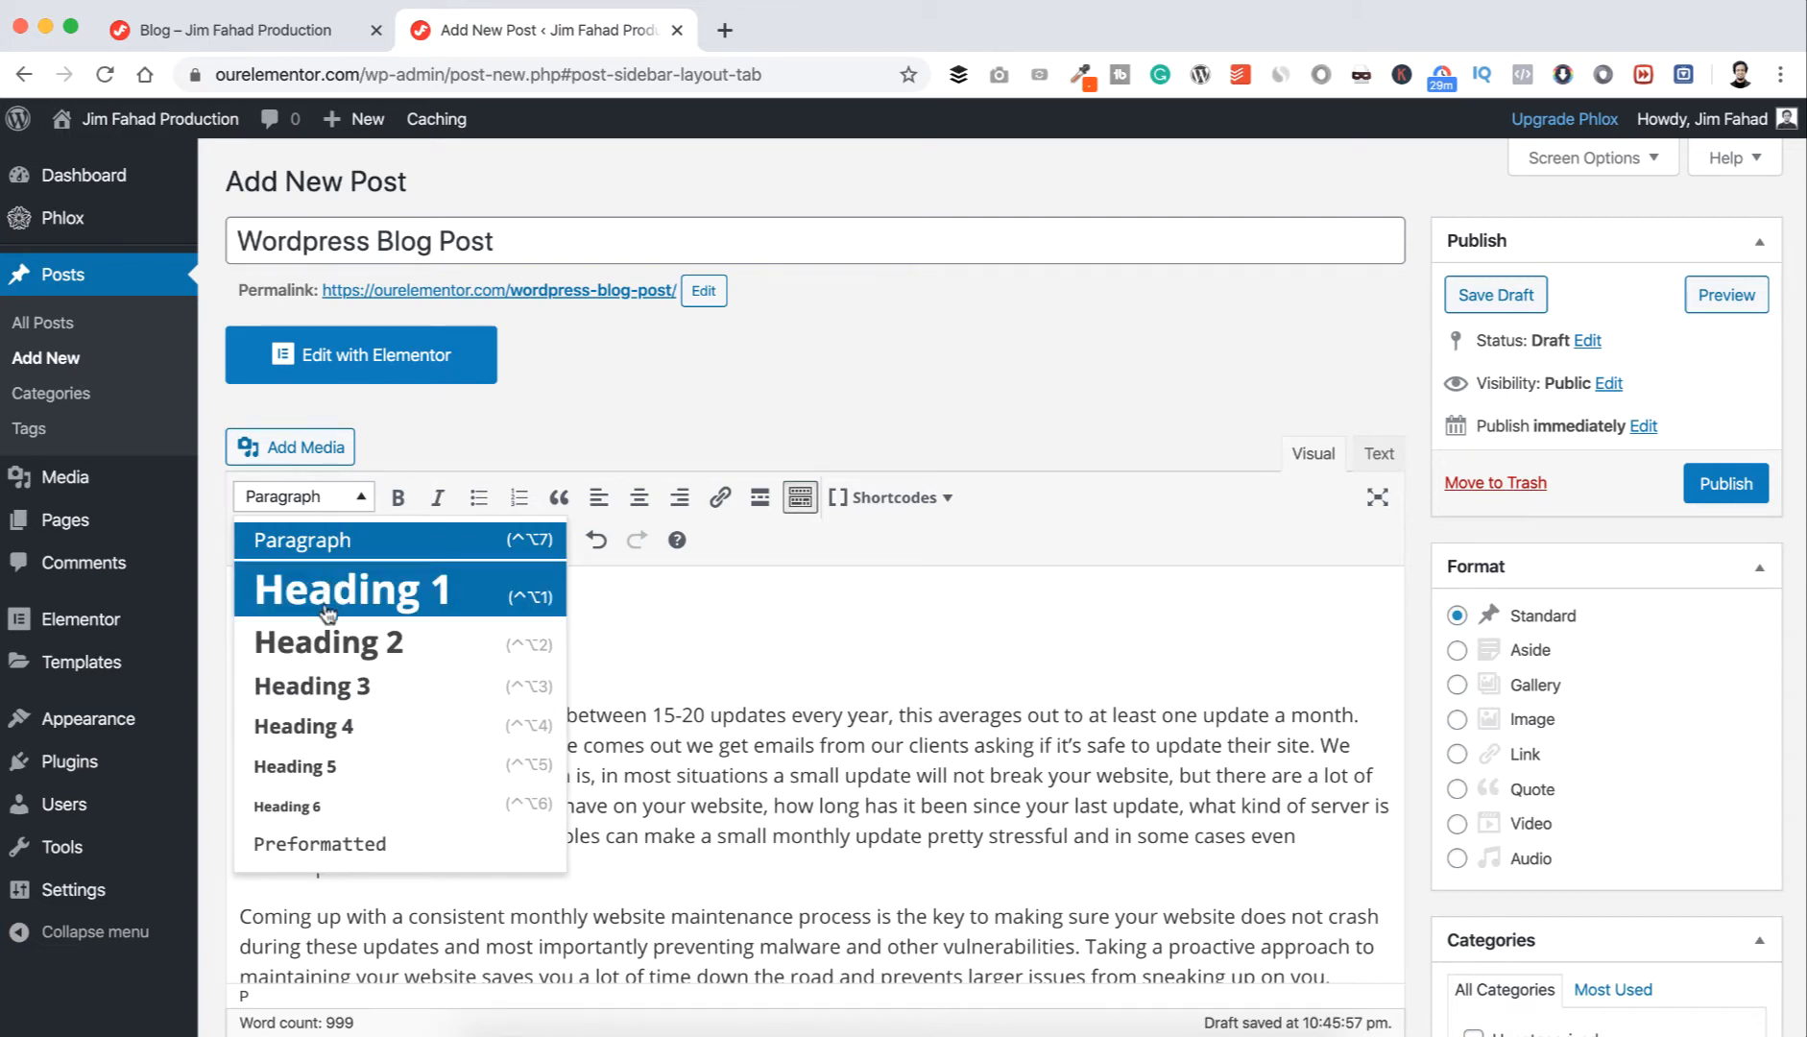
left_click(382, 642)
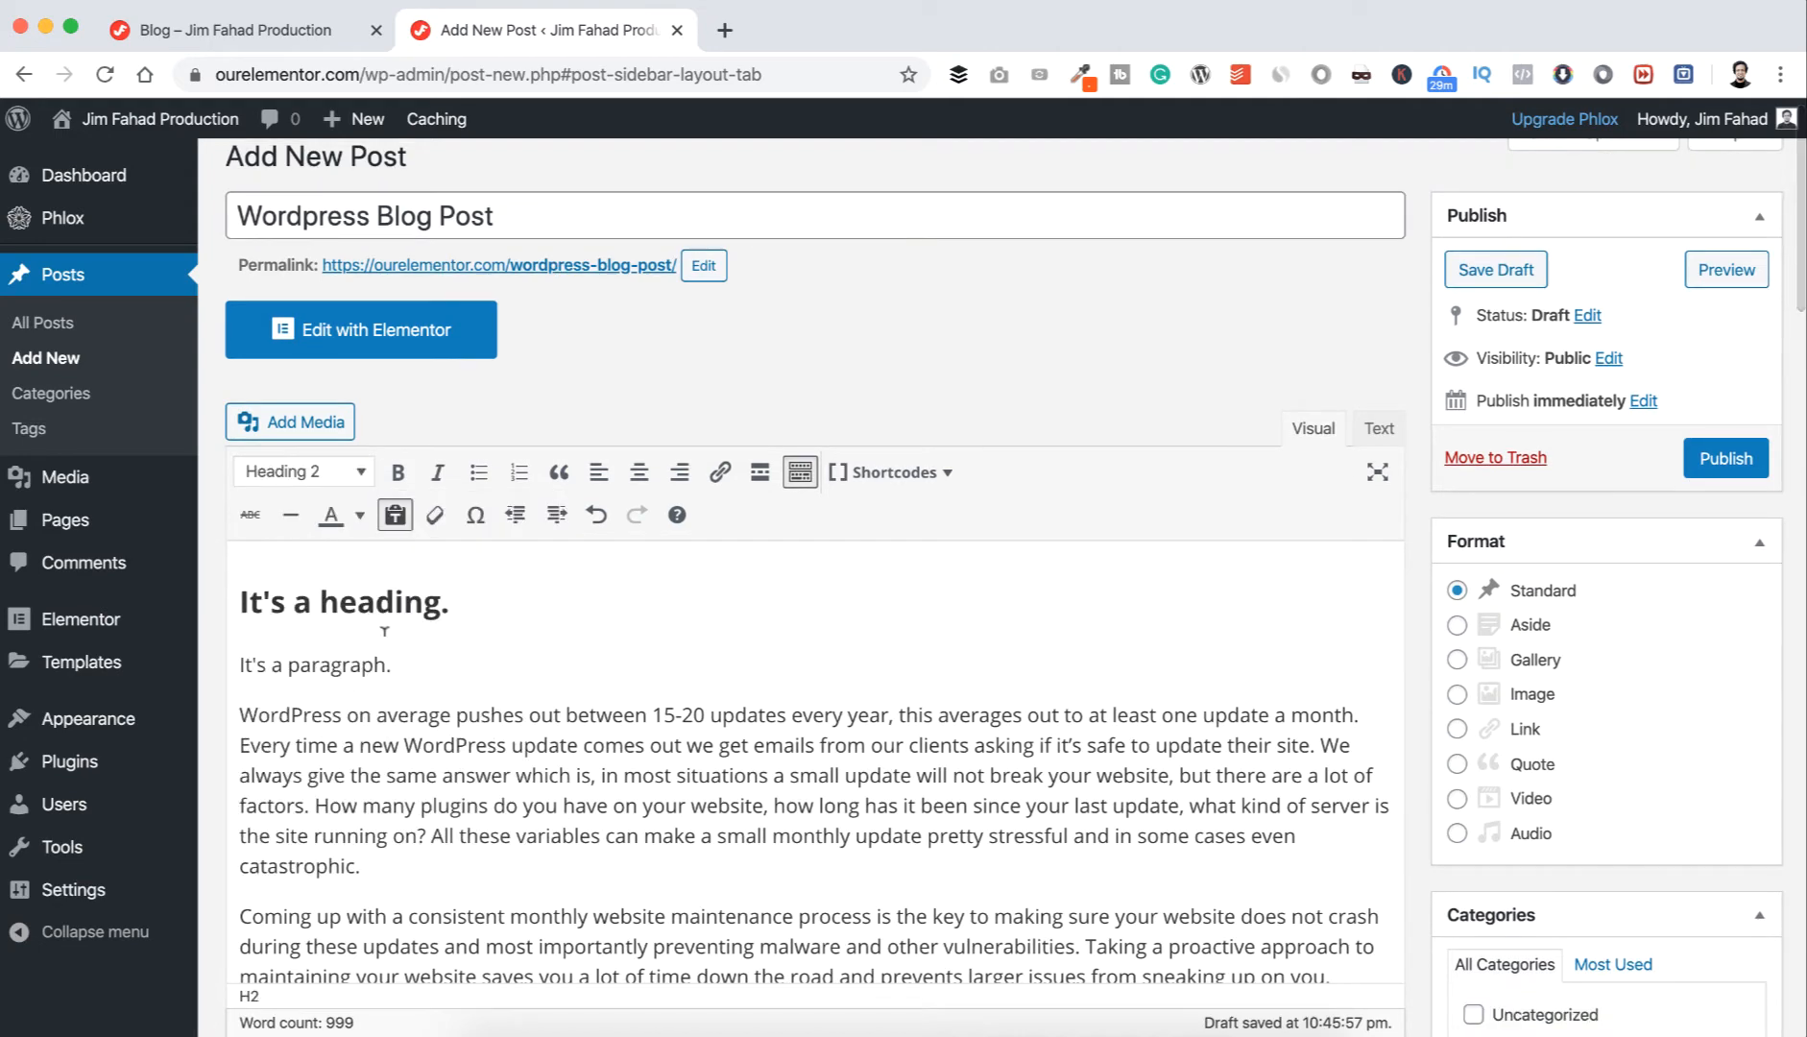
- Make the word "WordPress" bold in the sentence beginning "Every time a new" in the first pasted paragraph
scroll(423, 738, "down", 5)
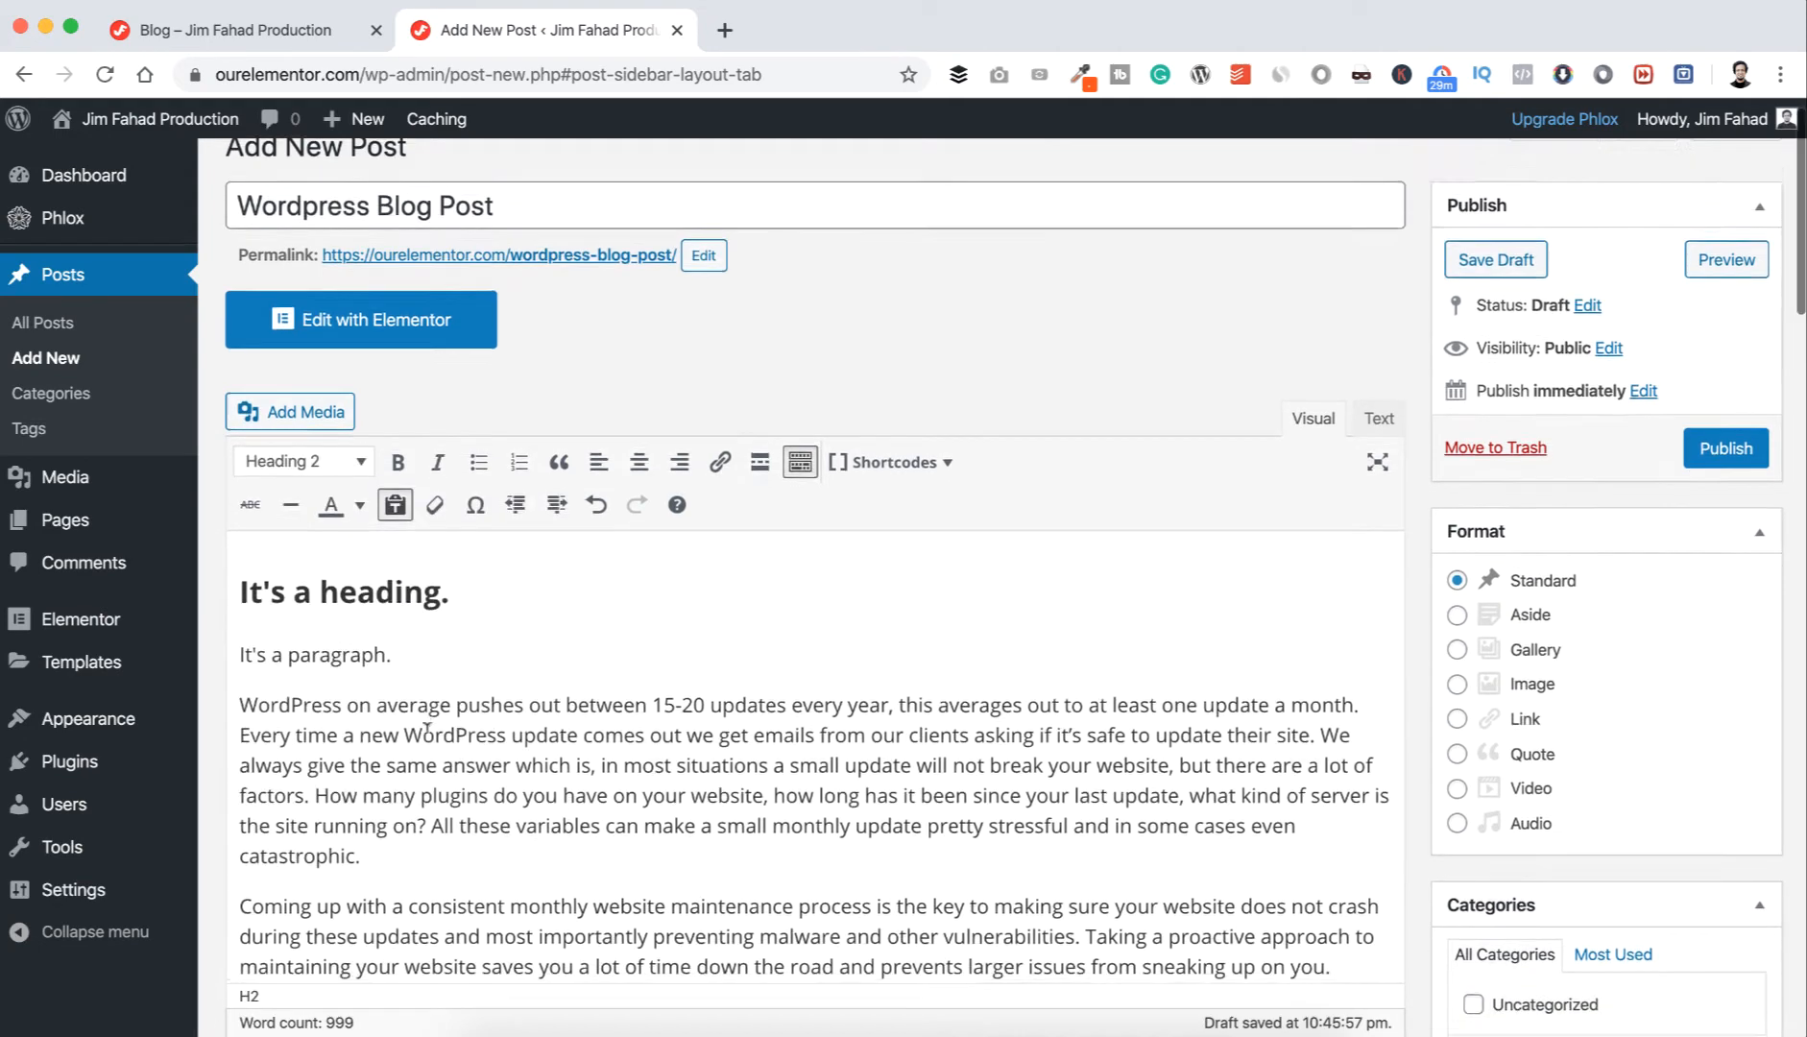
scroll(427, 726, "up", 2)
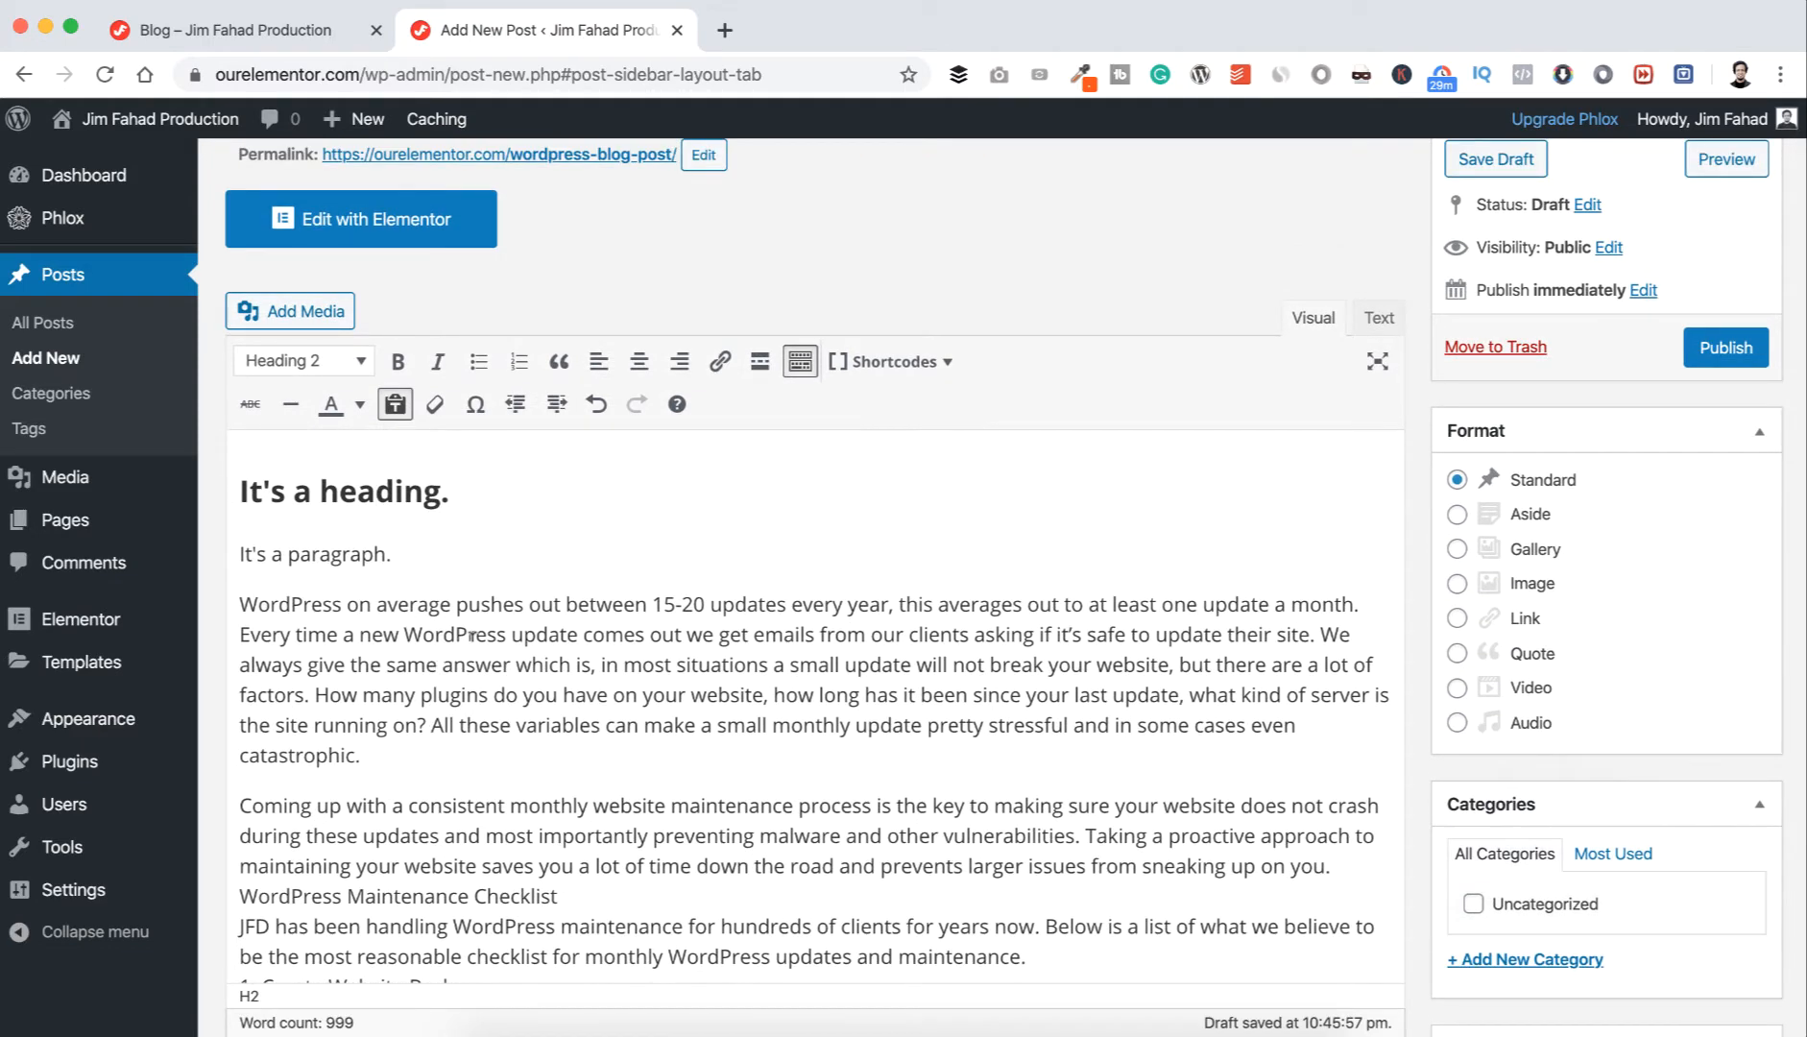
left_click(457, 634)
double_click(454, 634)
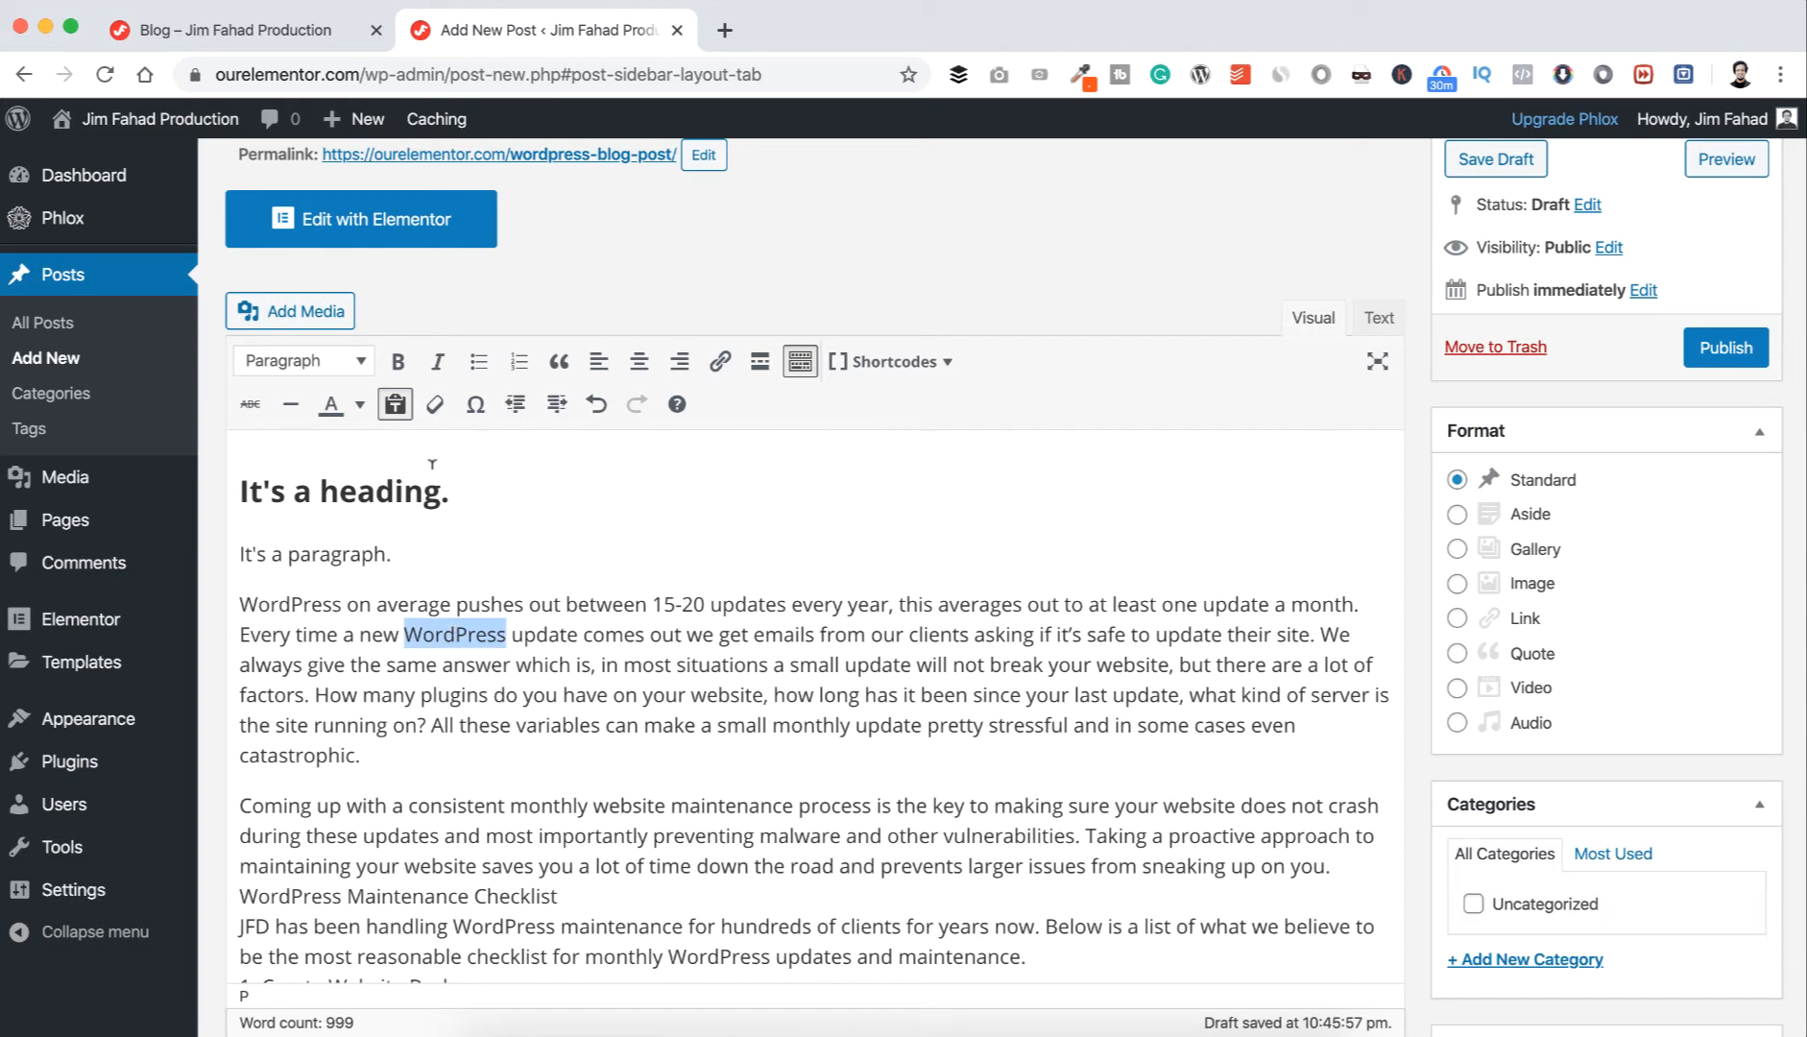
left_click(398, 363)
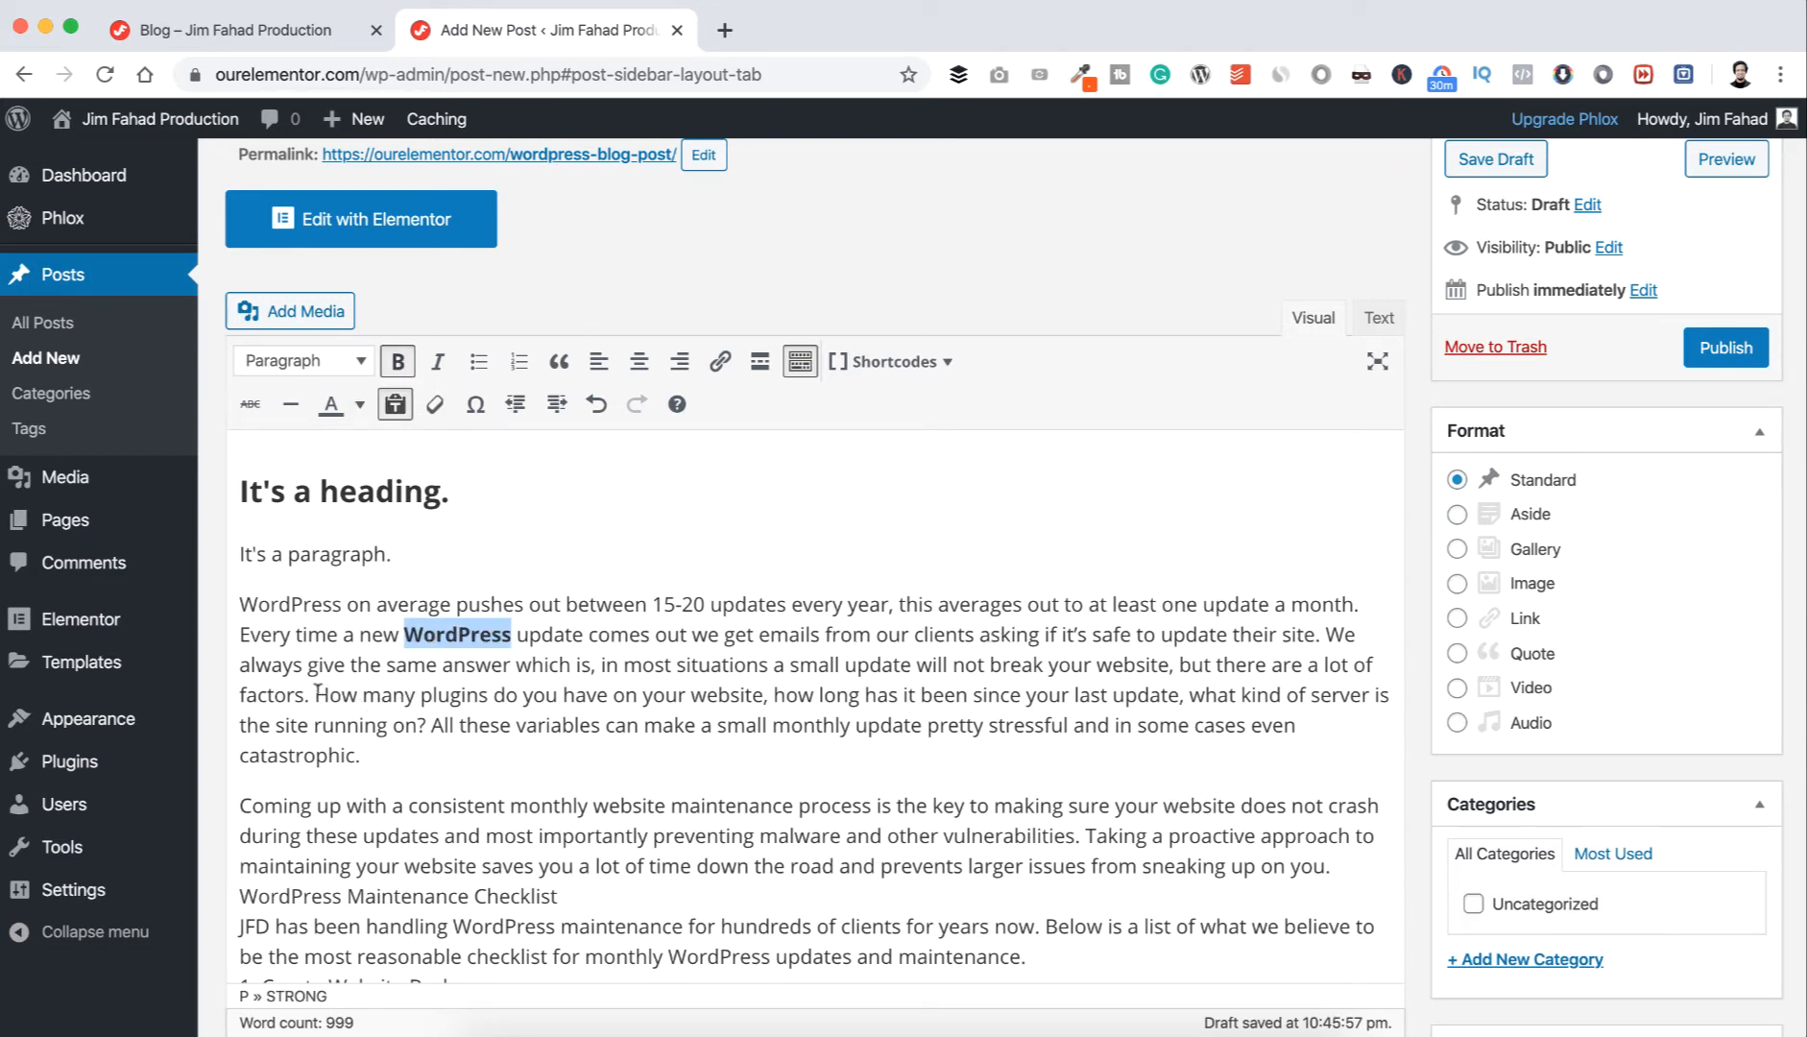
- Italicize the sentence from "How many plugins do you have" to "the site running on?" in the first pasted paragraph
left_click_drag(317, 693, 423, 715)
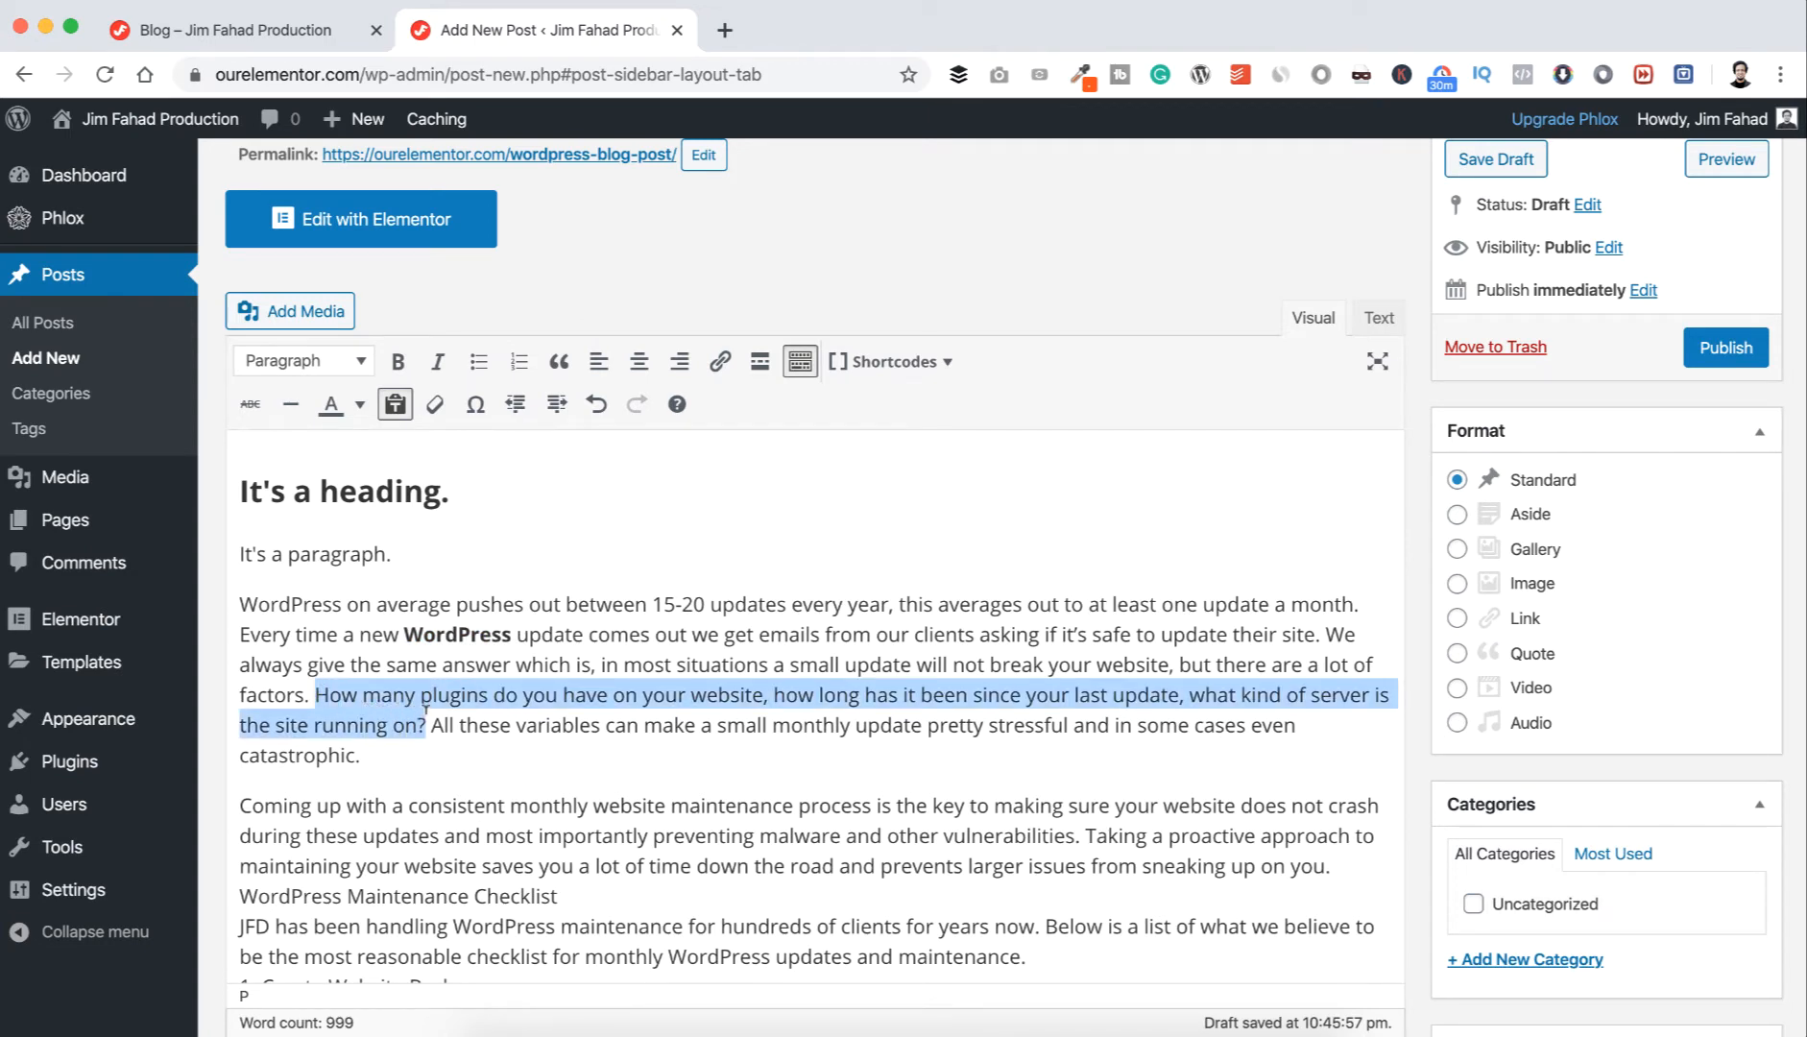
left_click(440, 364)
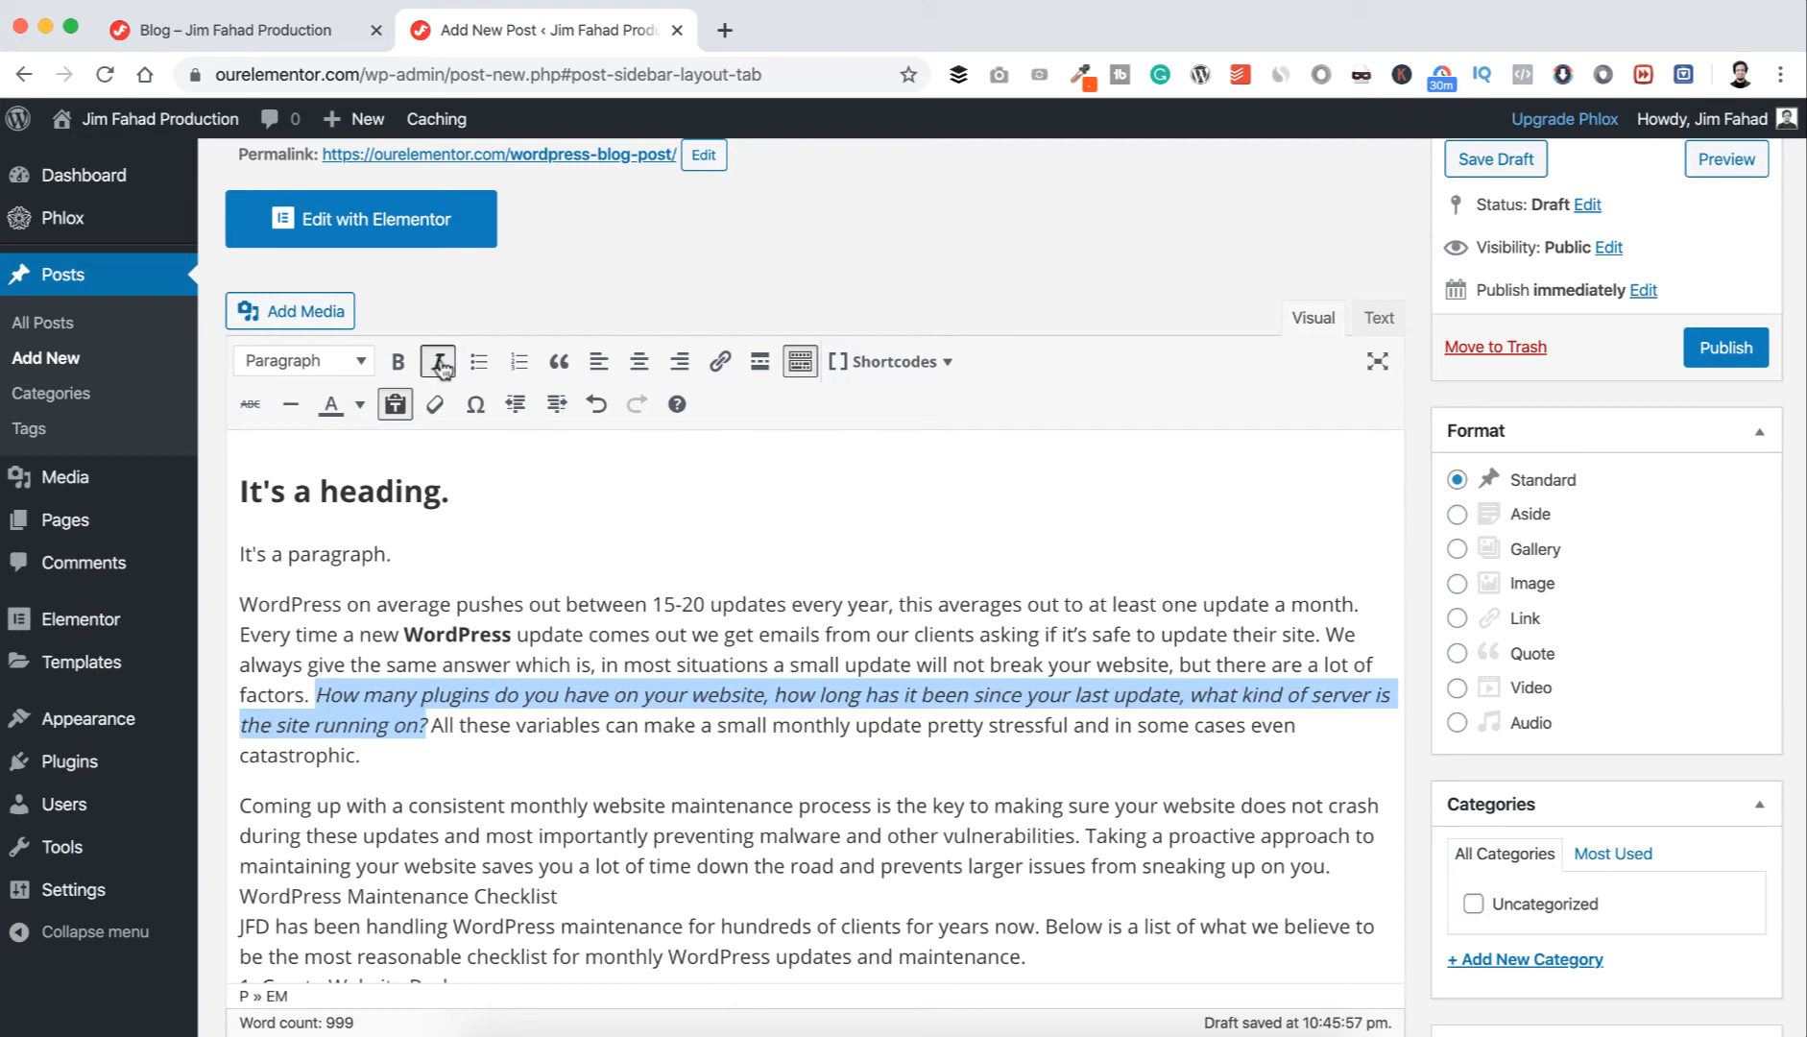
key("Down")
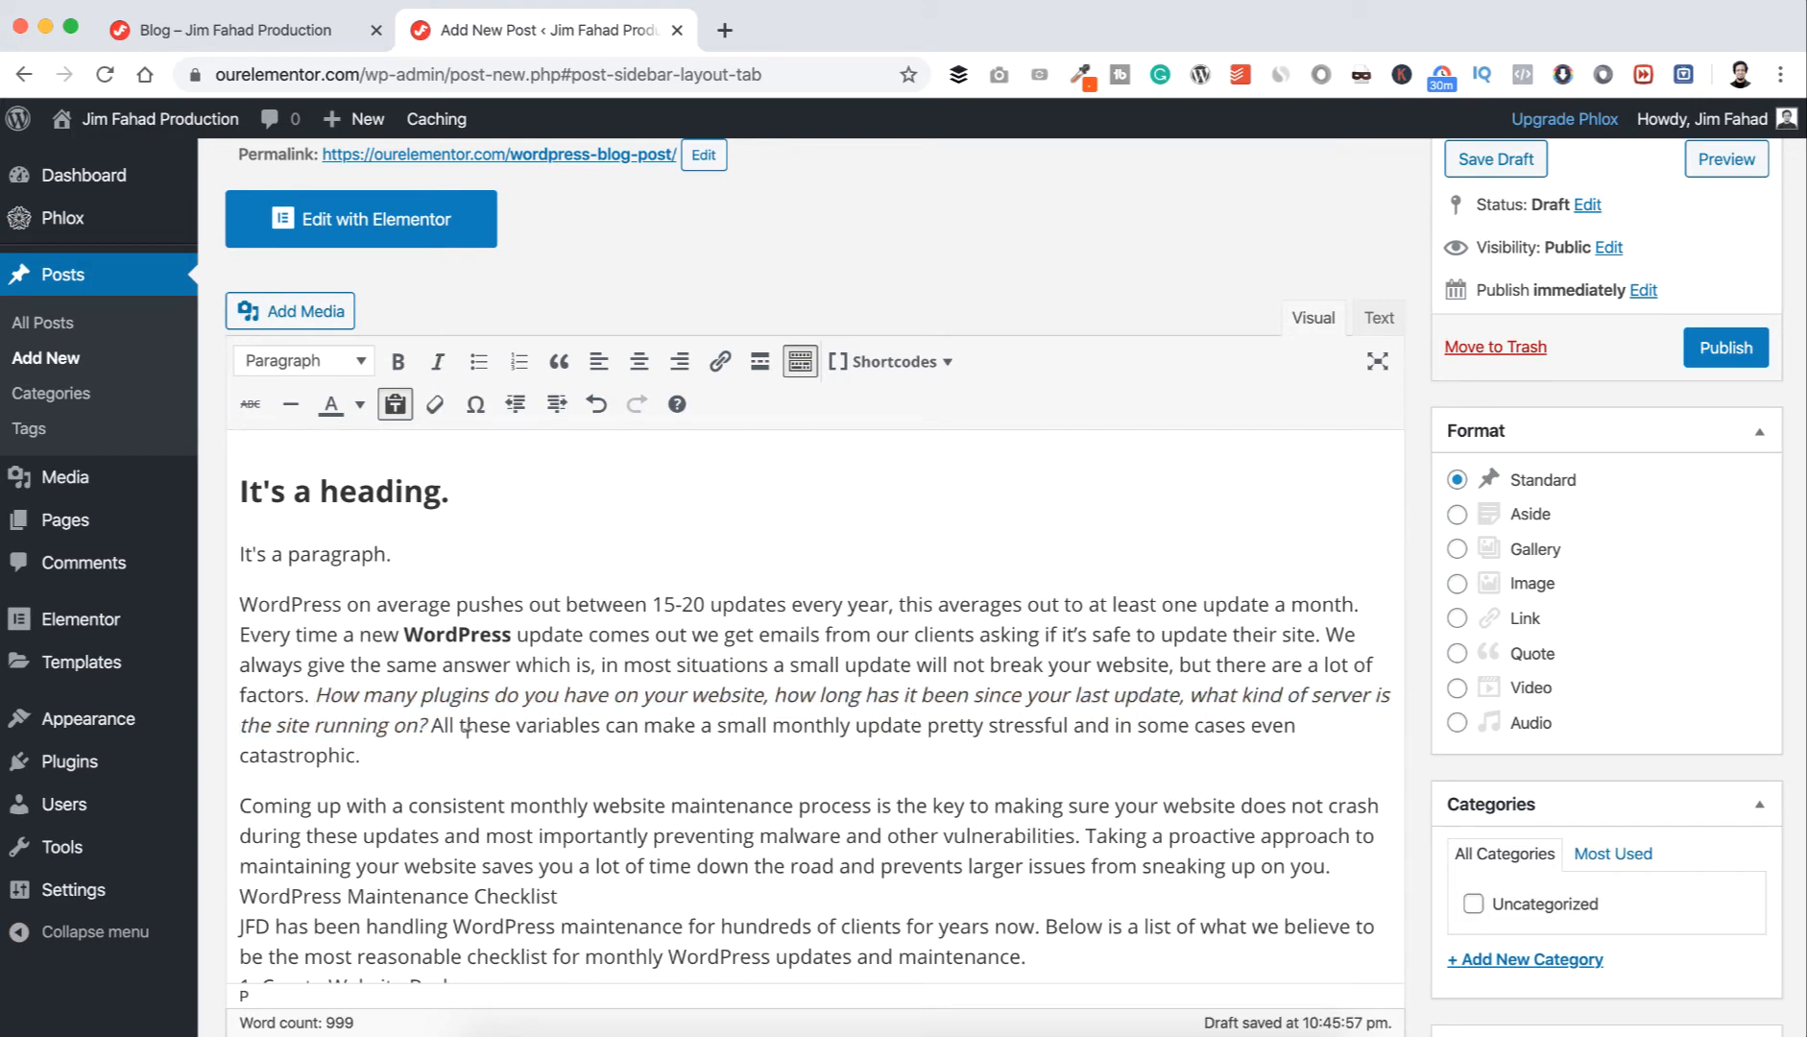
scroll(468, 732, "down", 2)
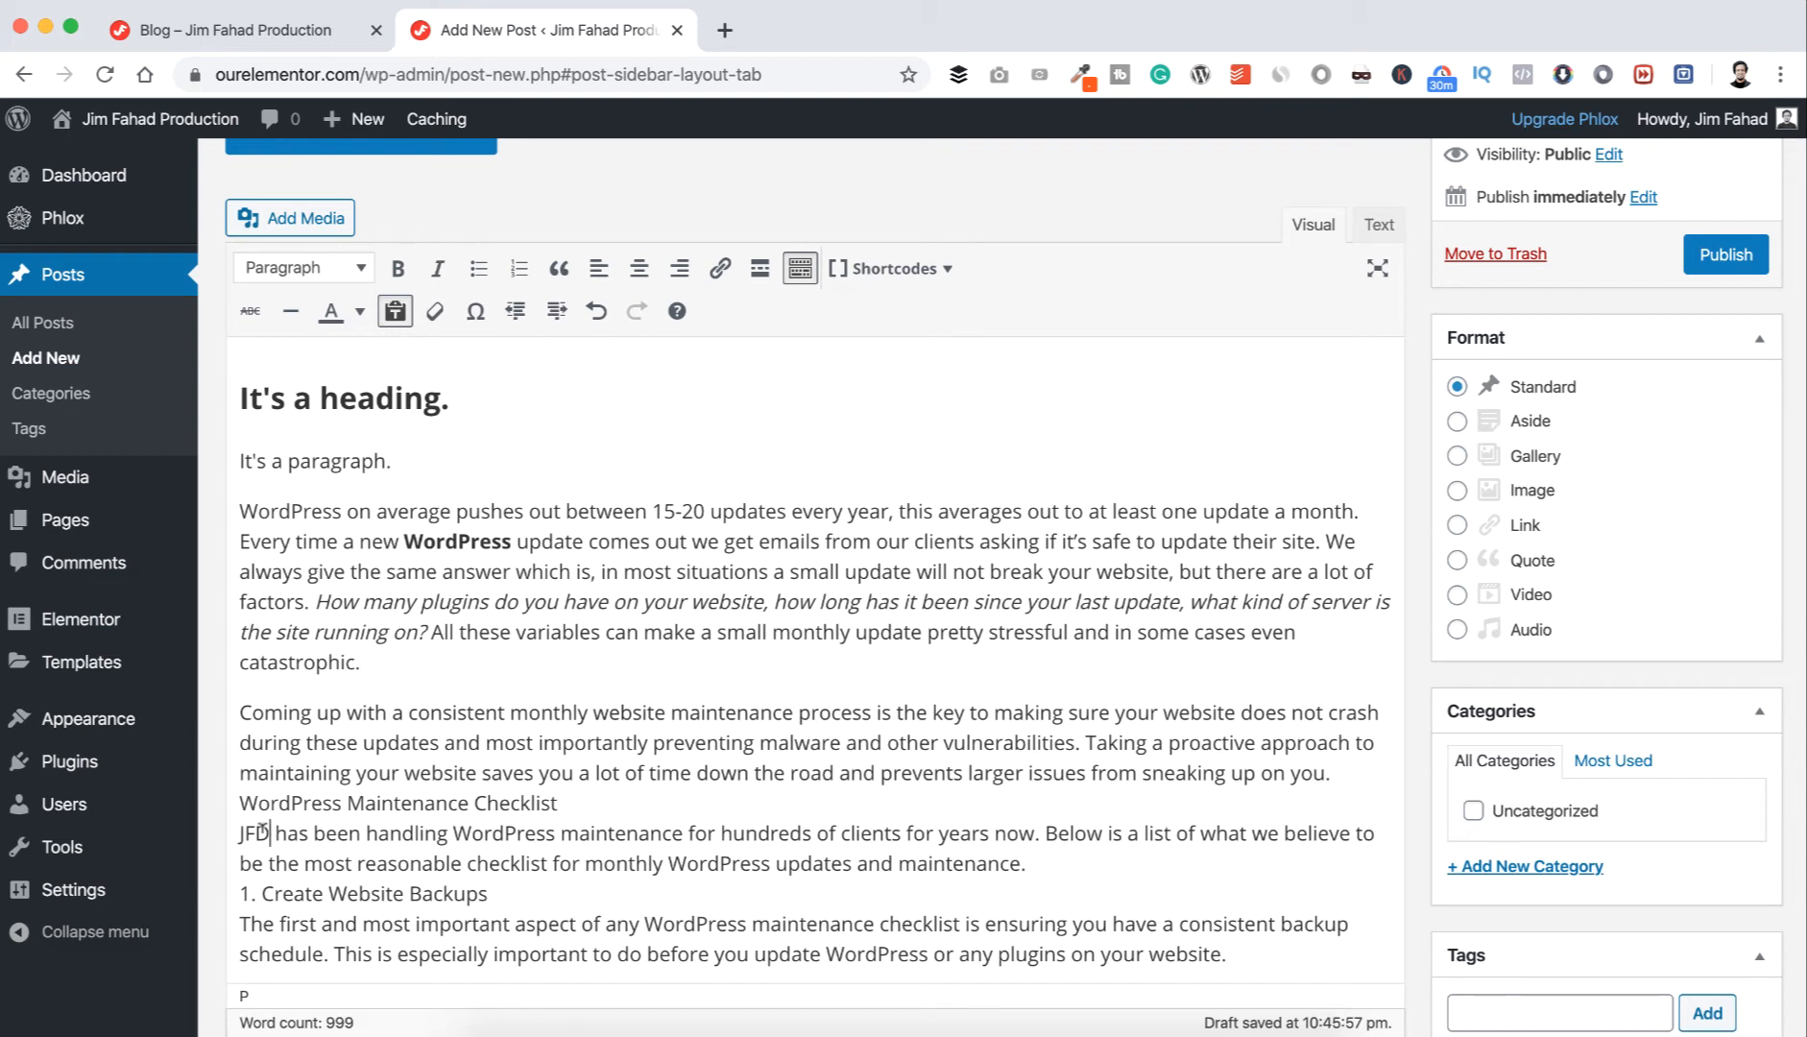
left_click_drag(264, 830, 238, 833)
left_click(722, 272)
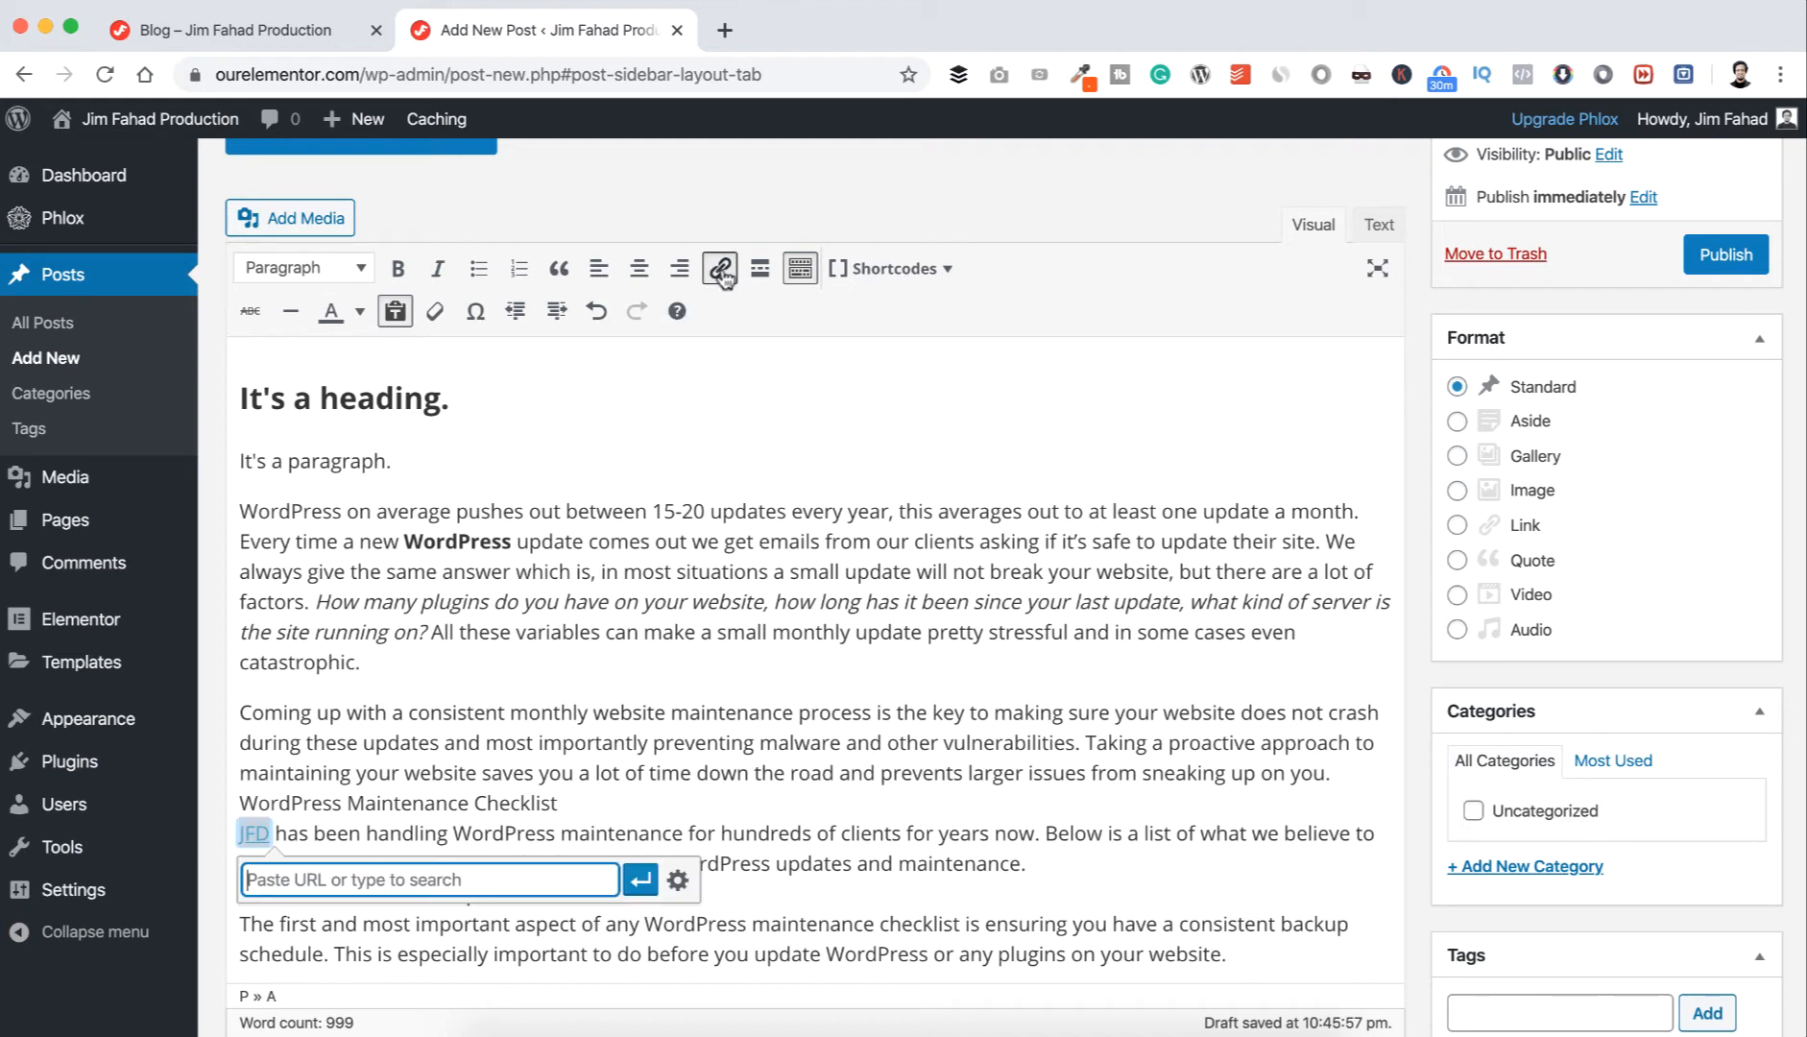
type("http")
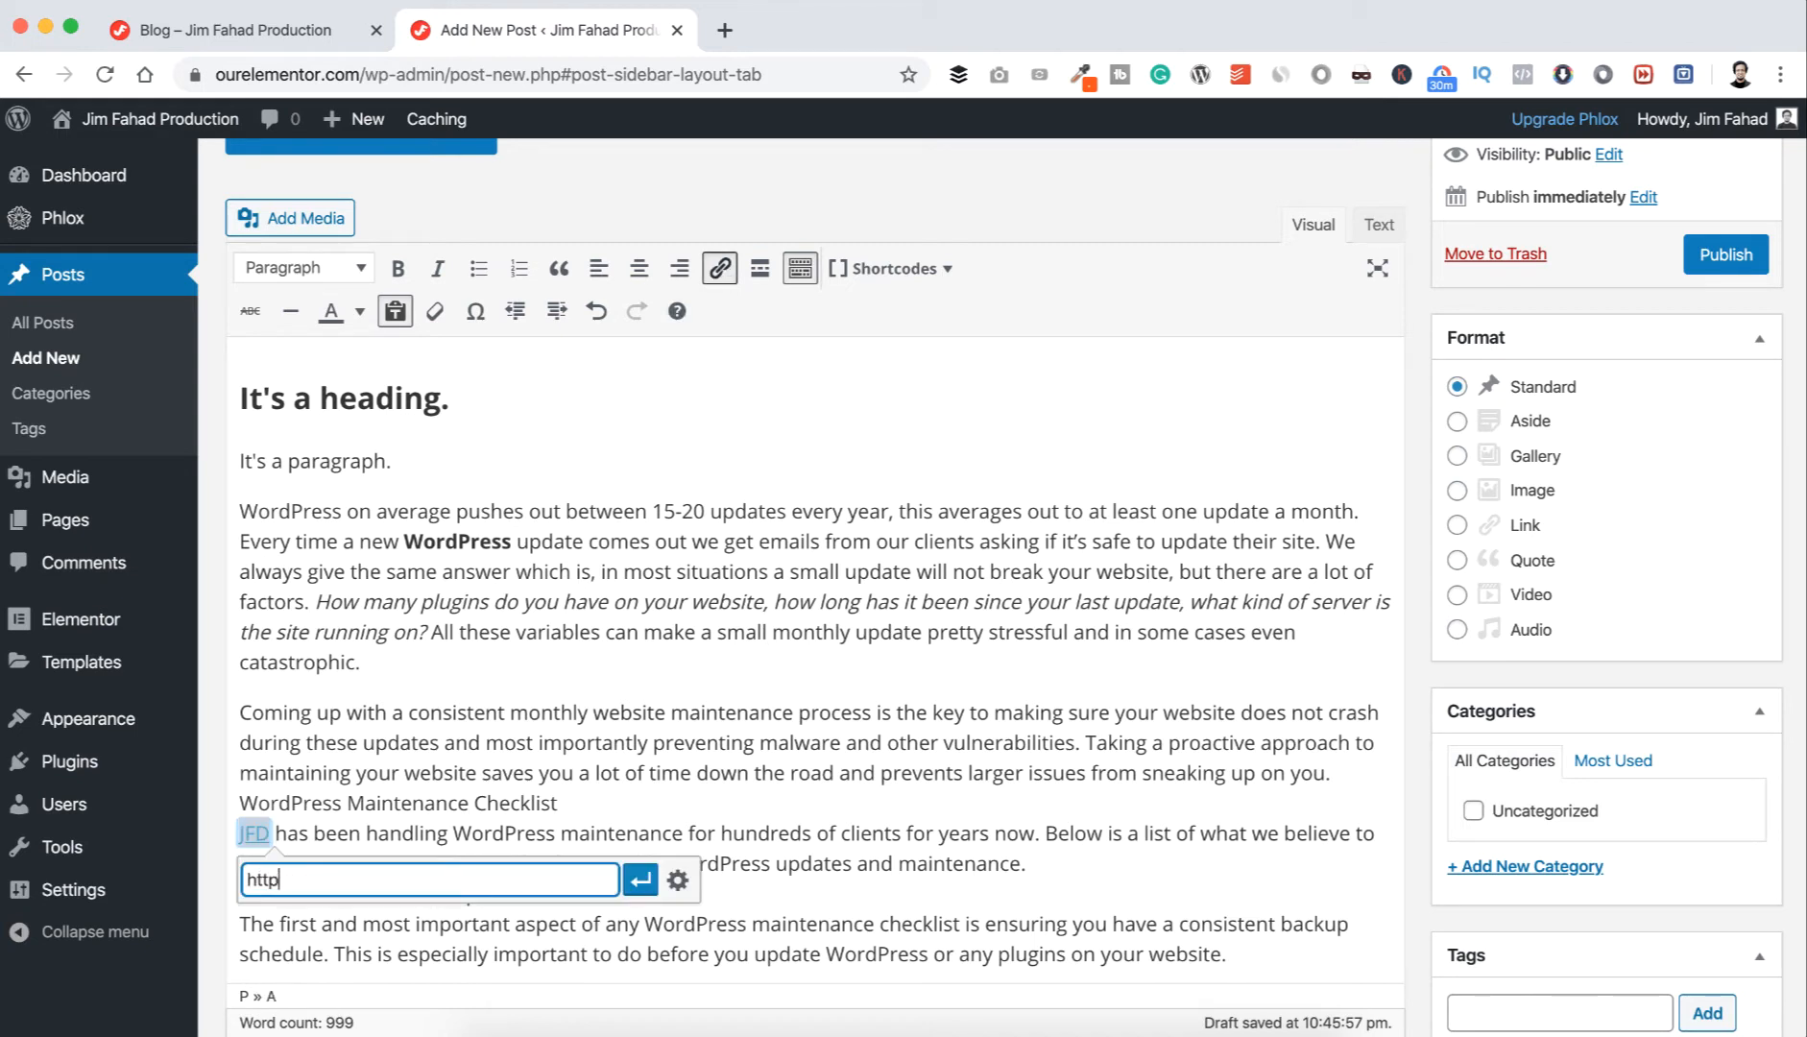
type("s://jimfaha")
type("ddigital.com")
left_click(641, 880)
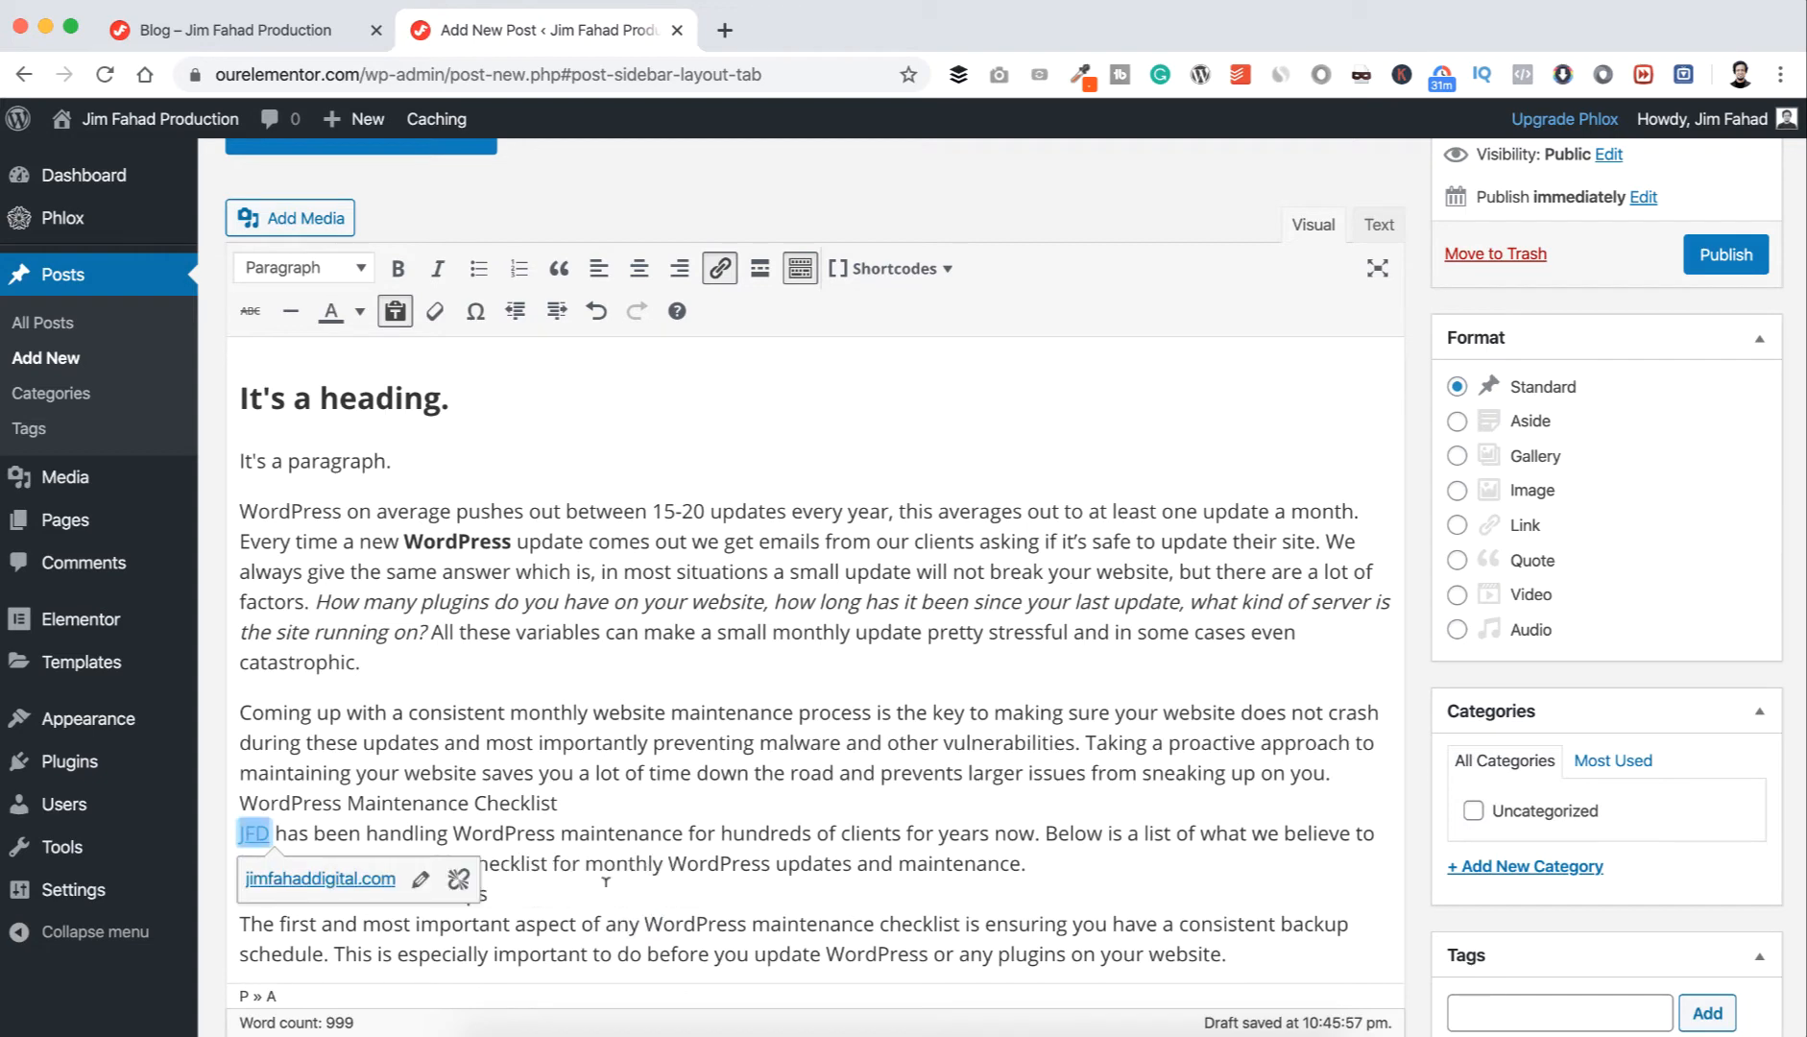
left_click(601, 882)
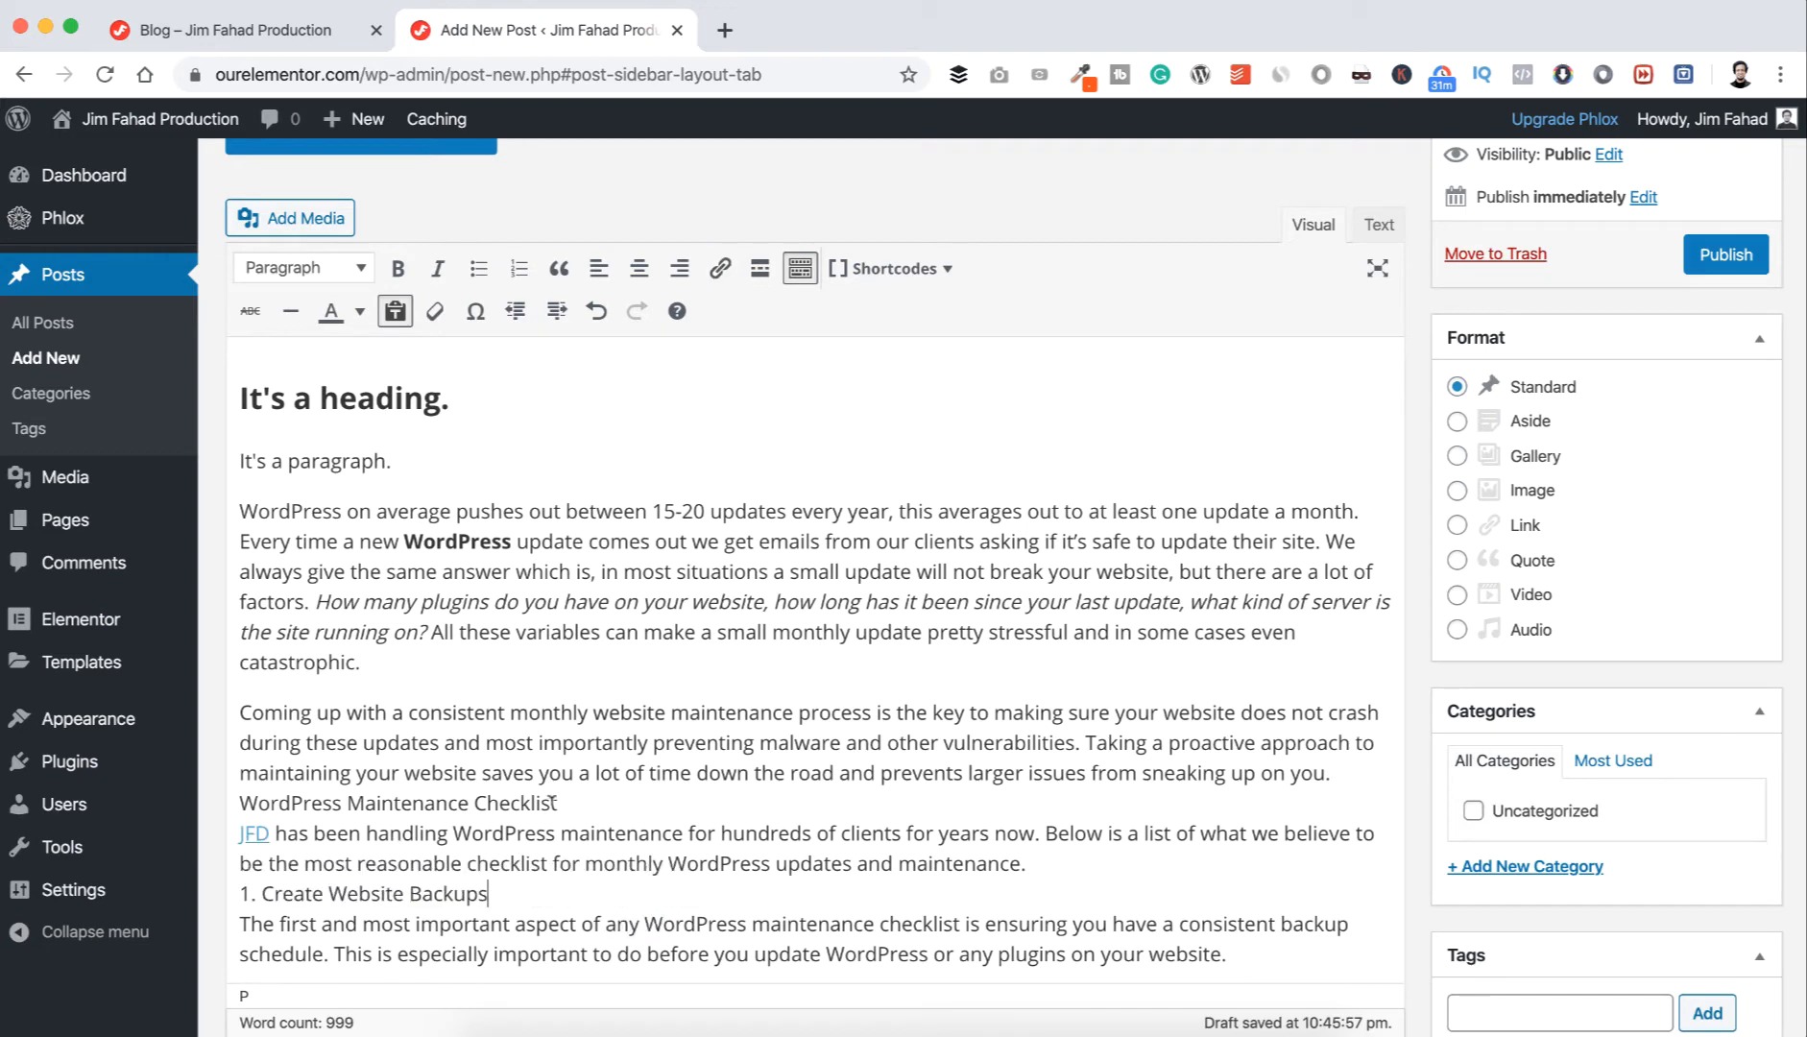
- Add a line break after the sentence ending "monthly WordPress updates and maintenance."
scroll(552, 800, "down", 3)
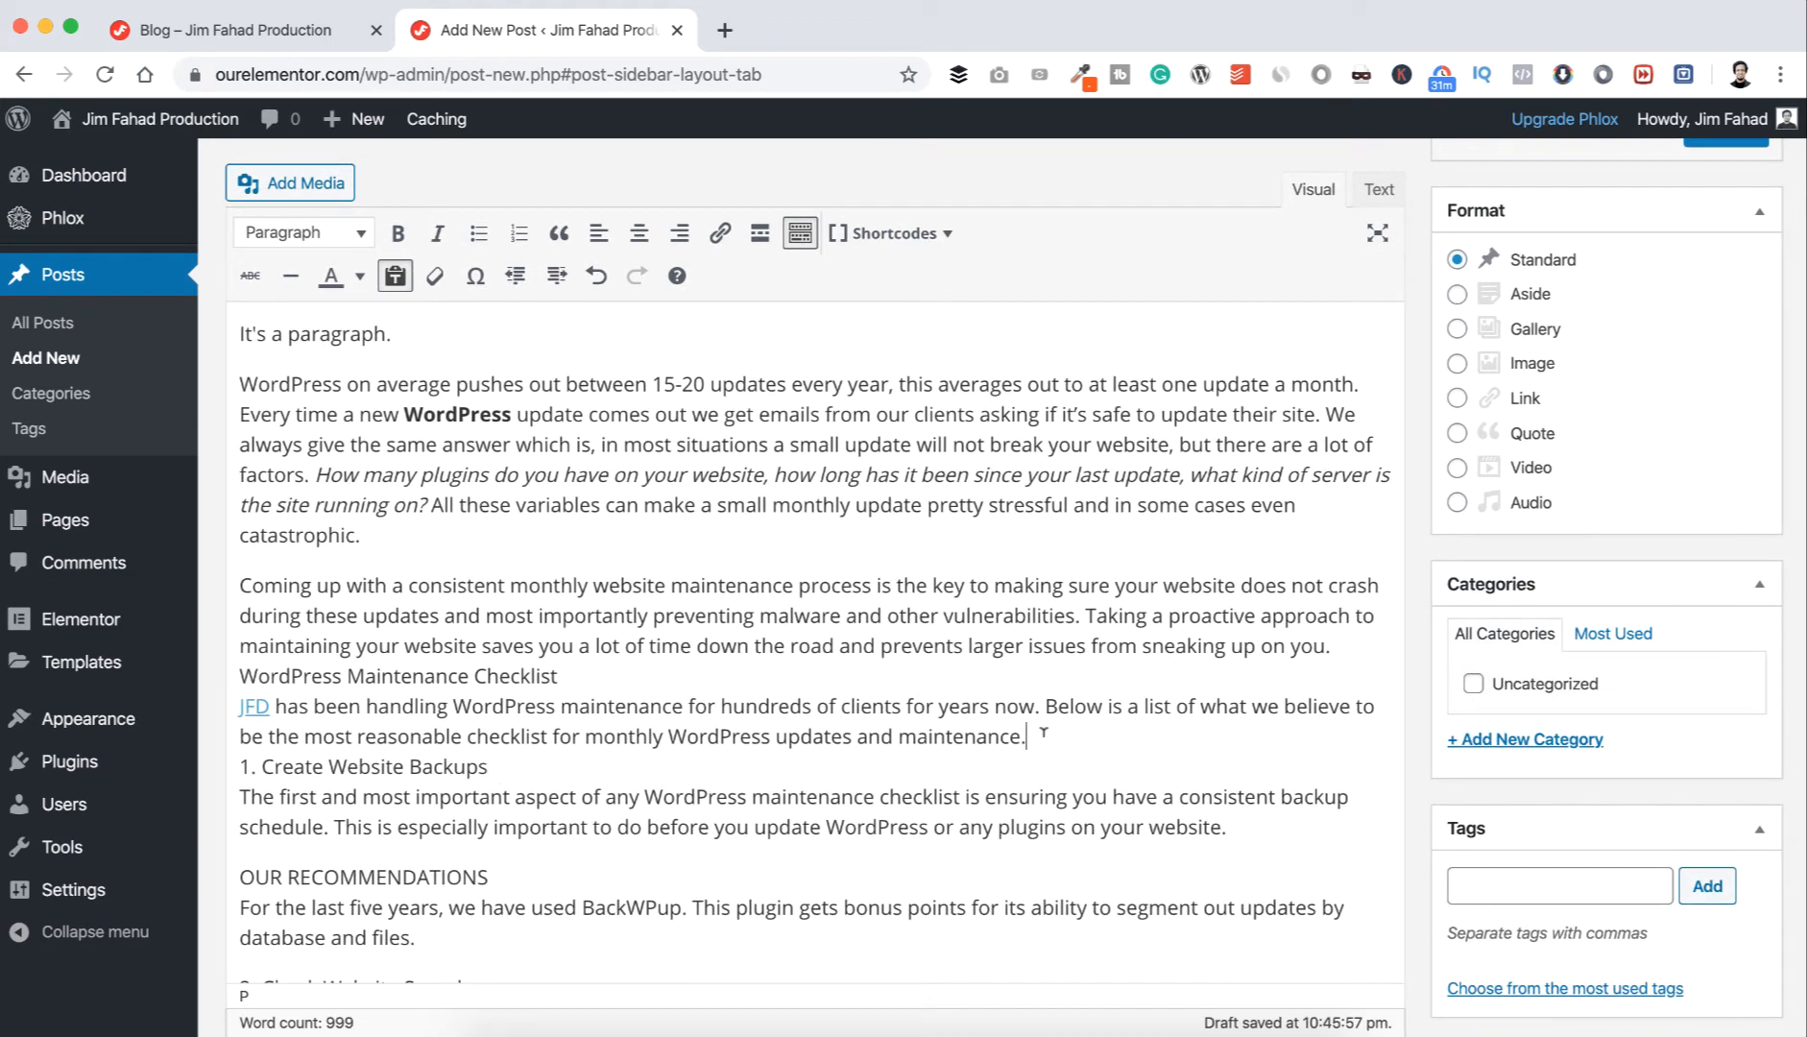
key("Return")
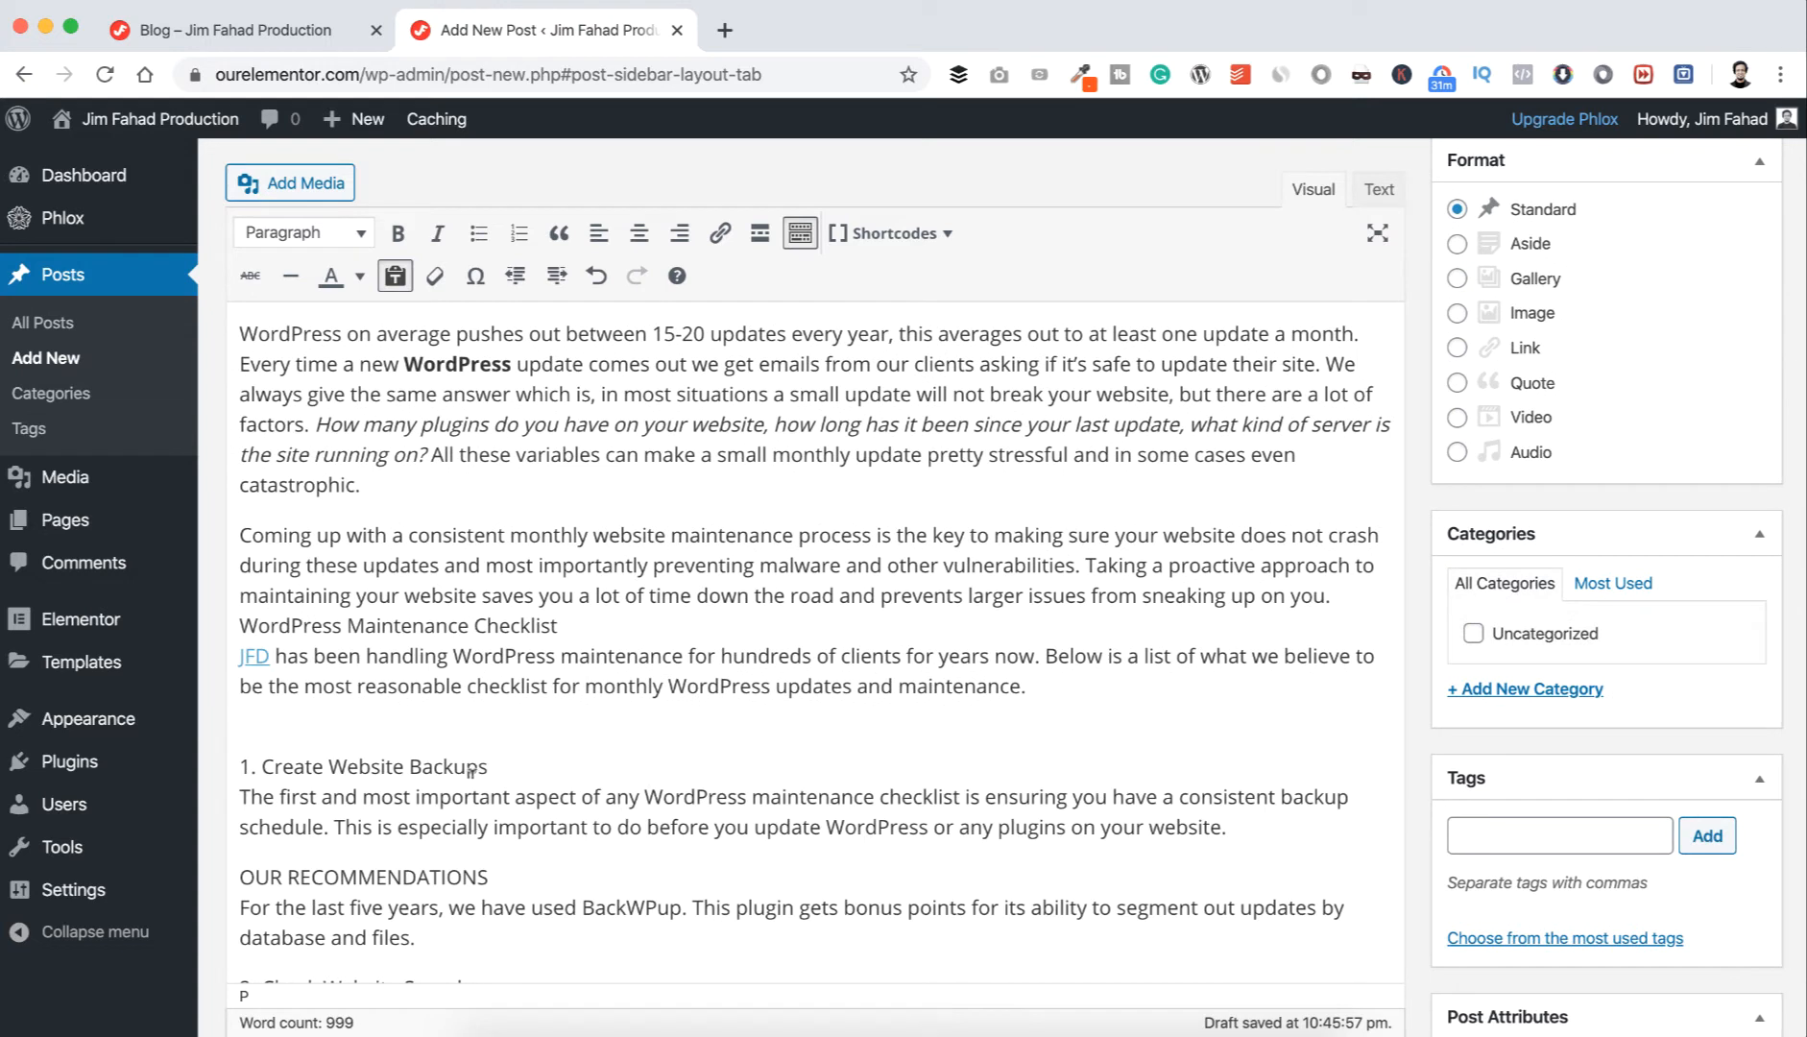
- Try to format only the line "1. Create Website Backups" as Heading 3, and undo the change
left_click_drag(492, 764, 198, 766)
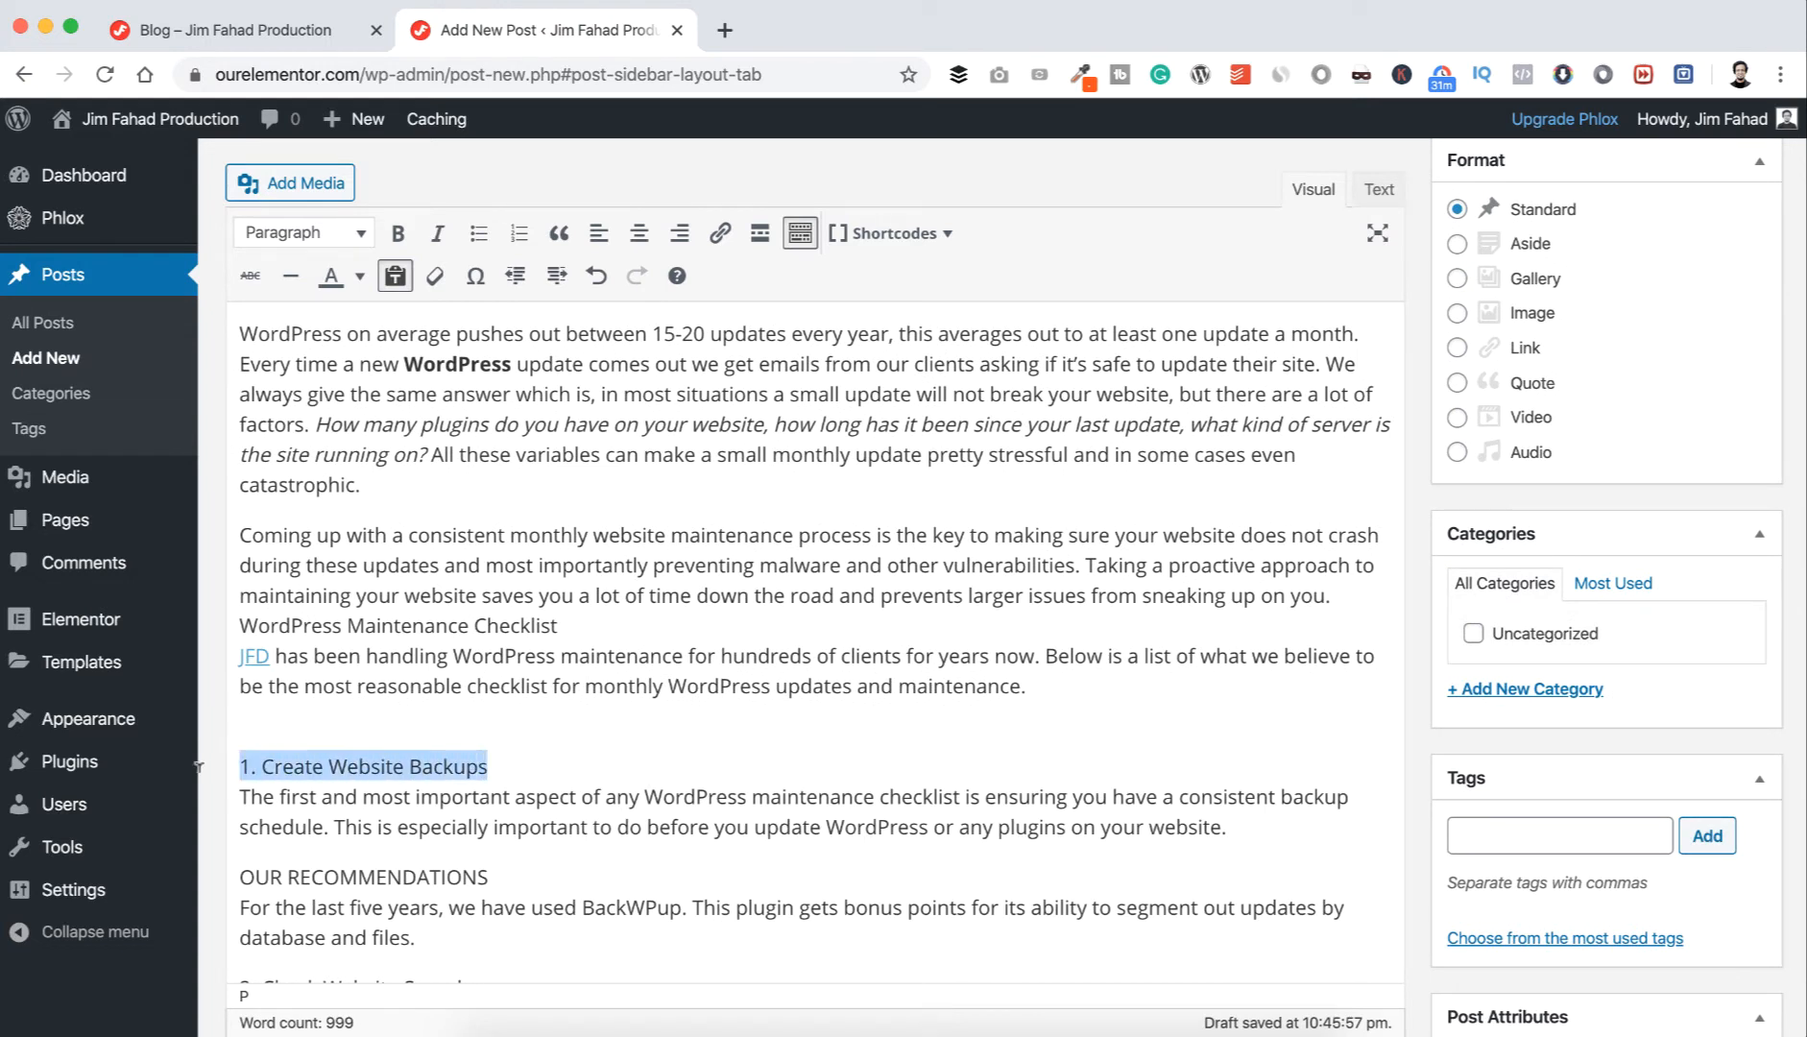
left_click(366, 240)
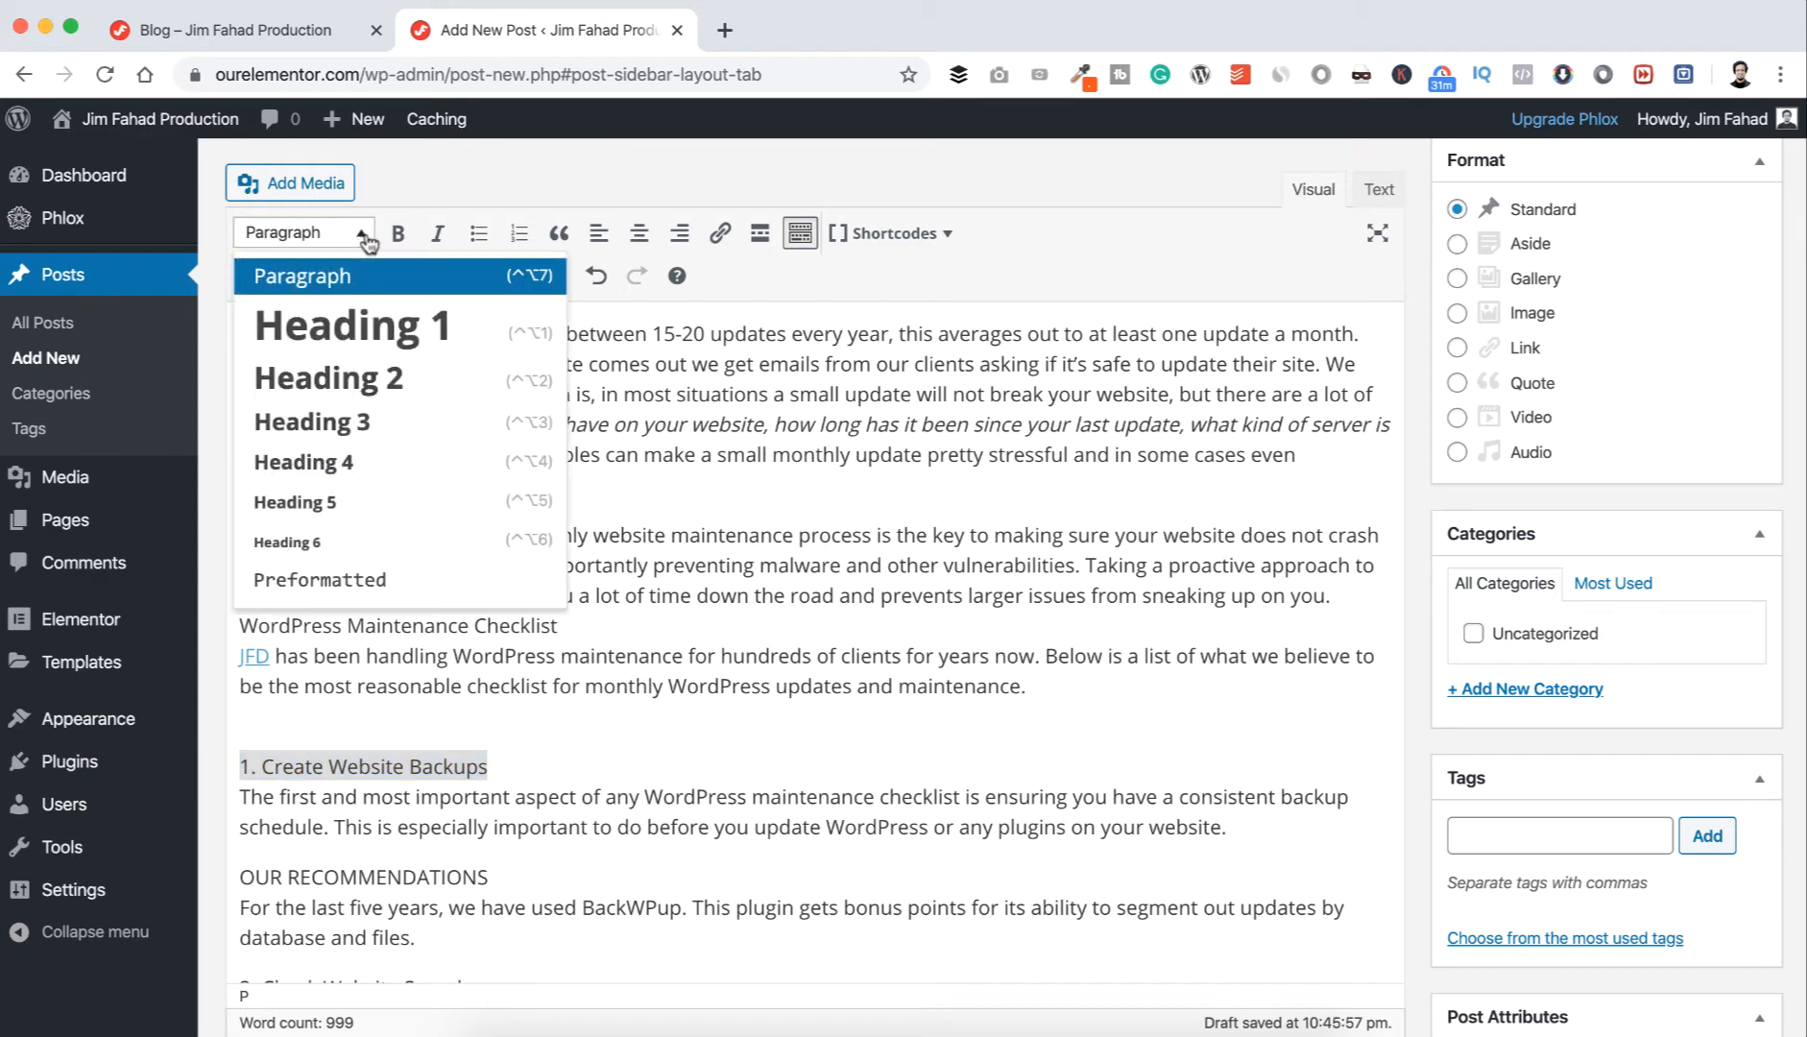
left_click(359, 422)
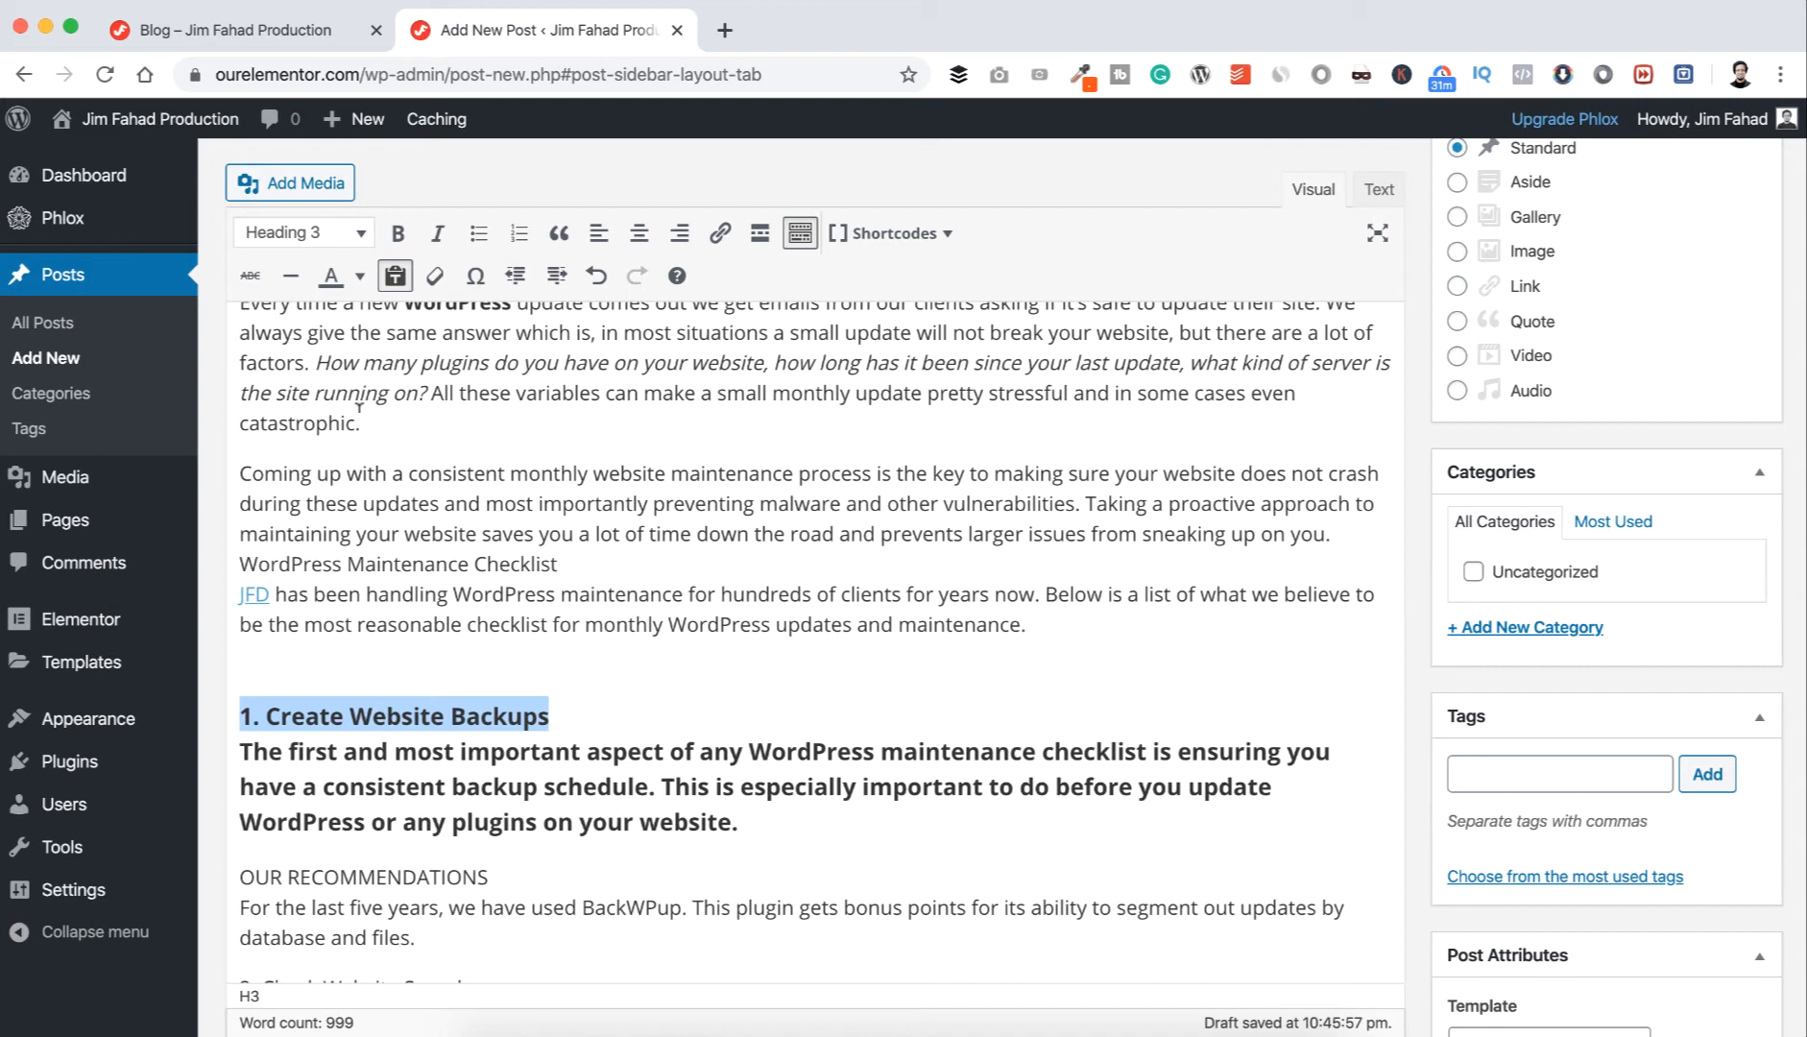
left_click(383, 713)
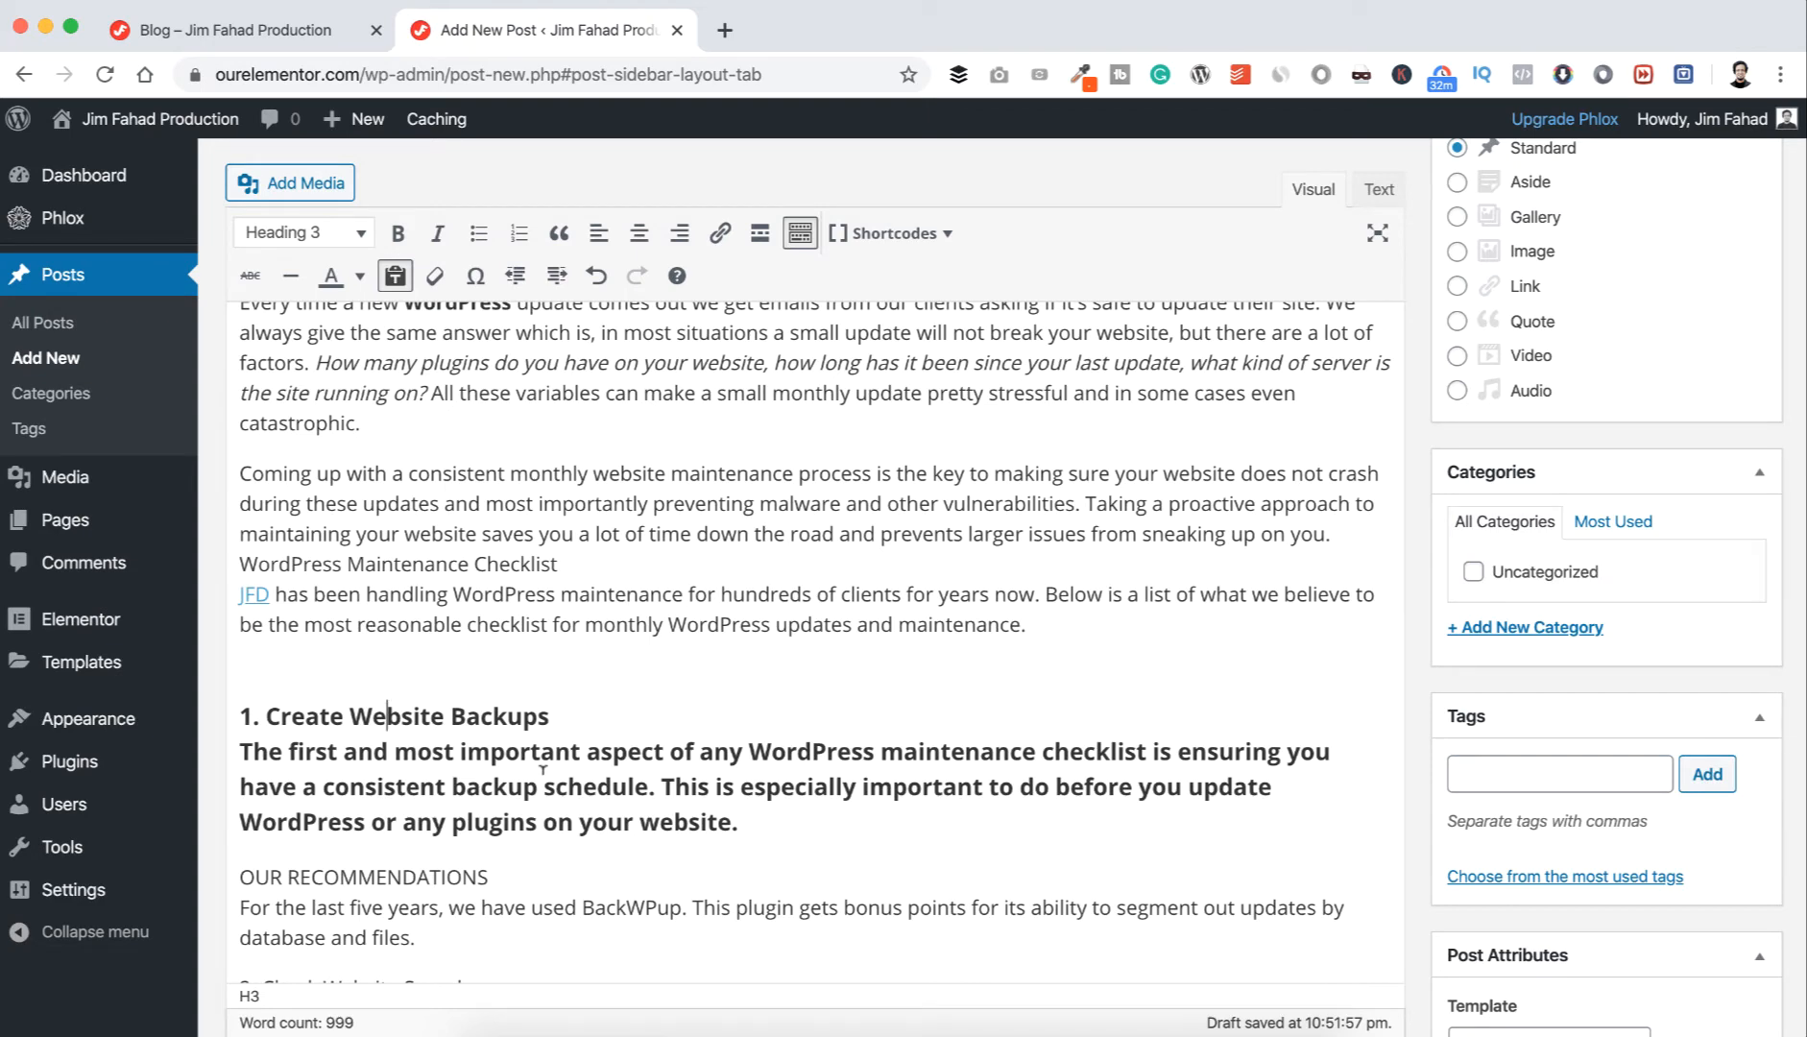
key("super+z")
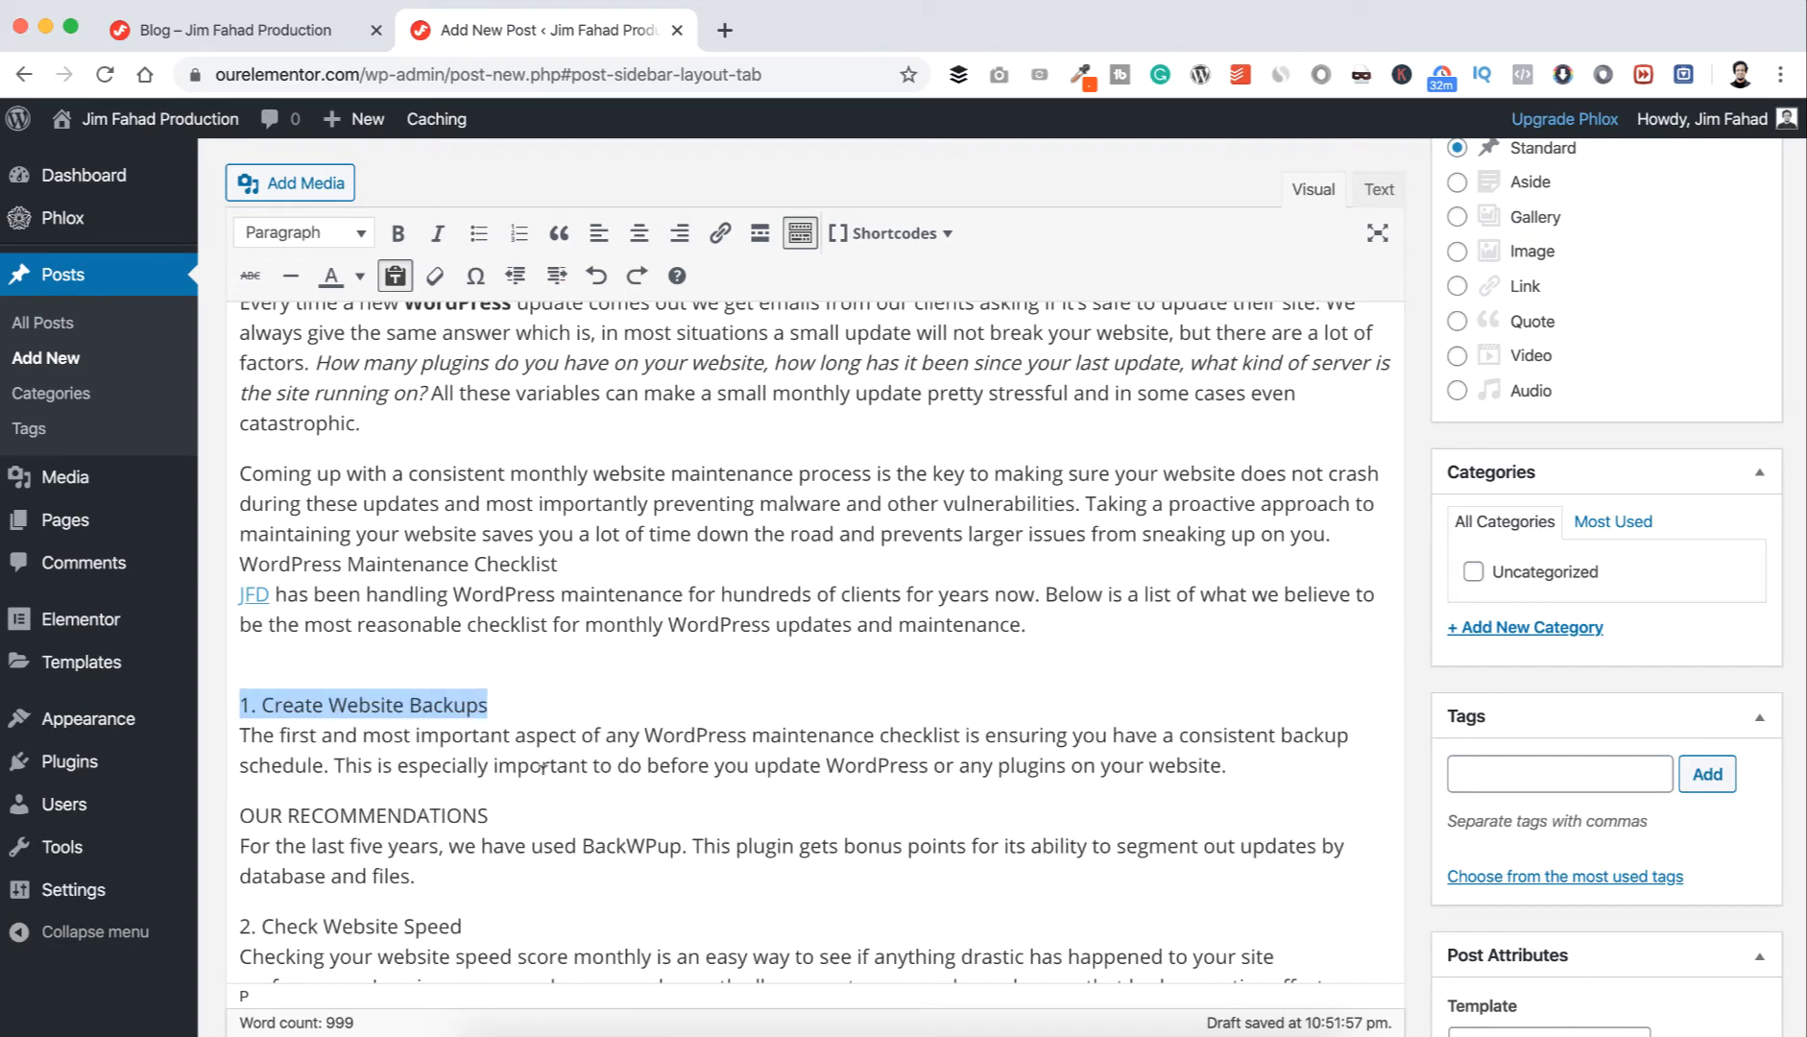
- Separate "1. Create Website Backups" from the text below it and format that line as Heading 3
left_click(525, 692)
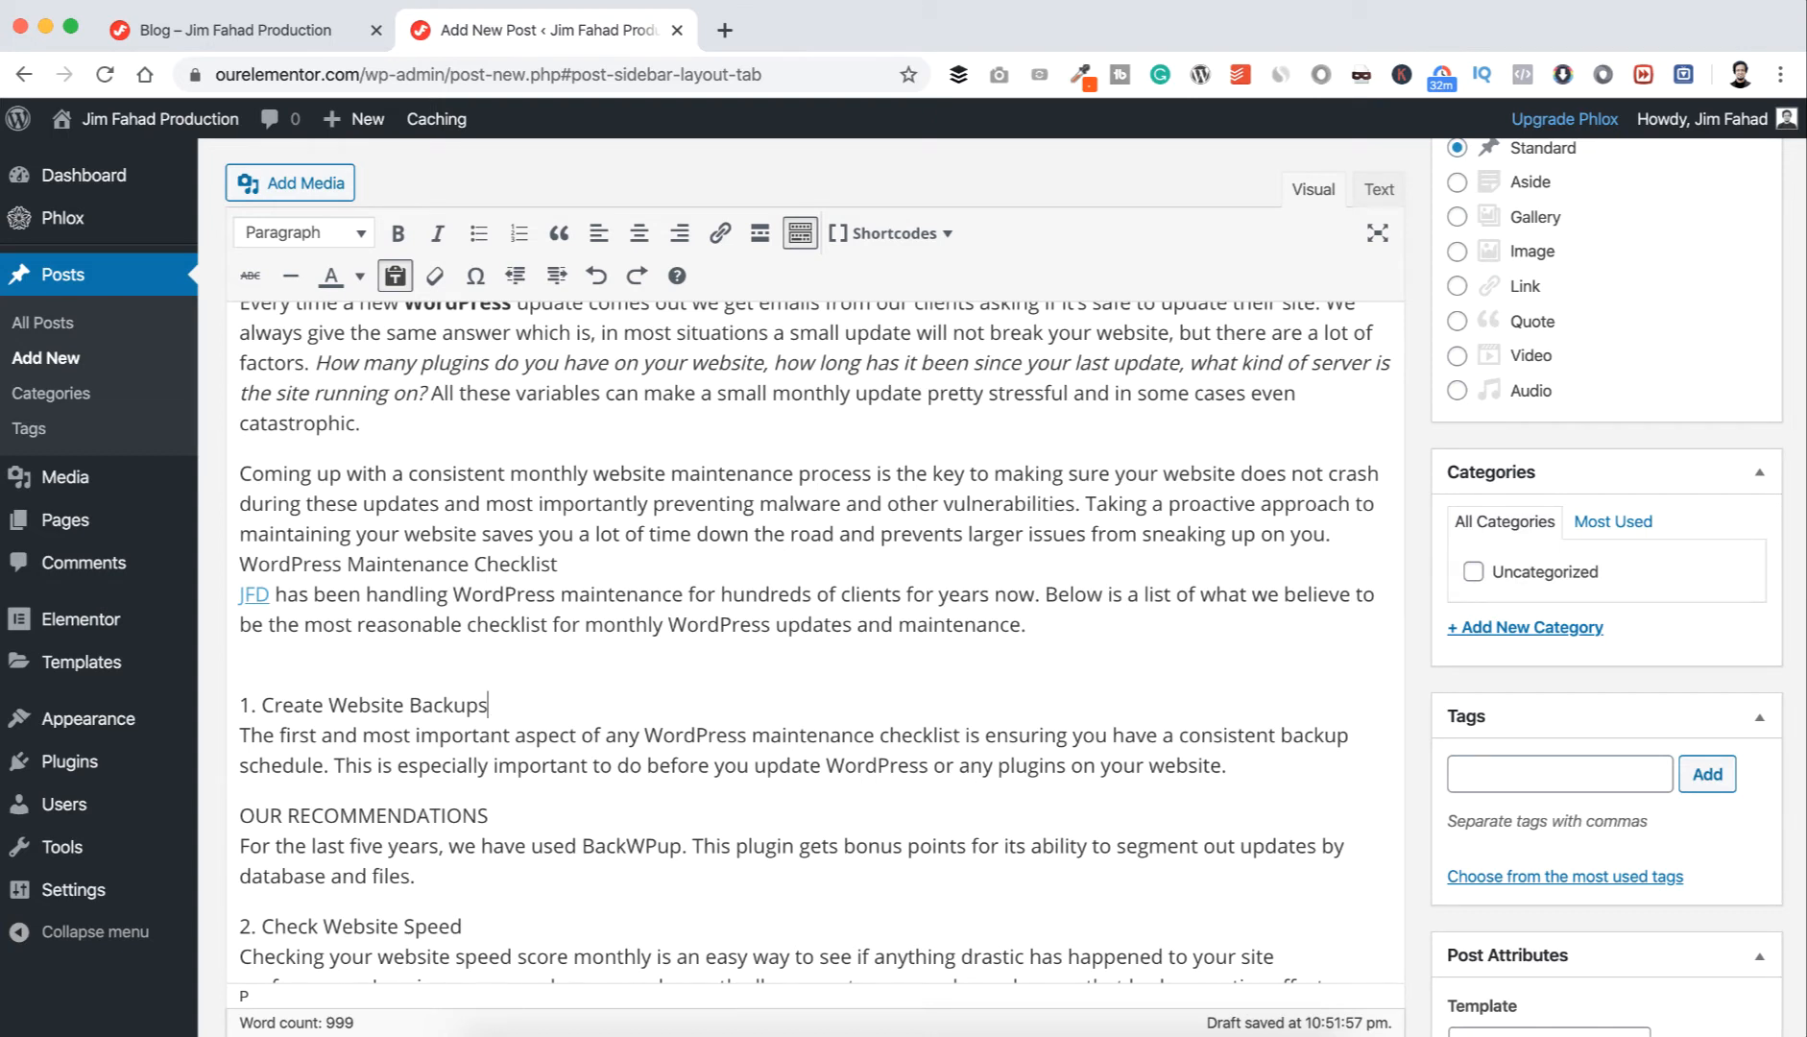
key("Return")
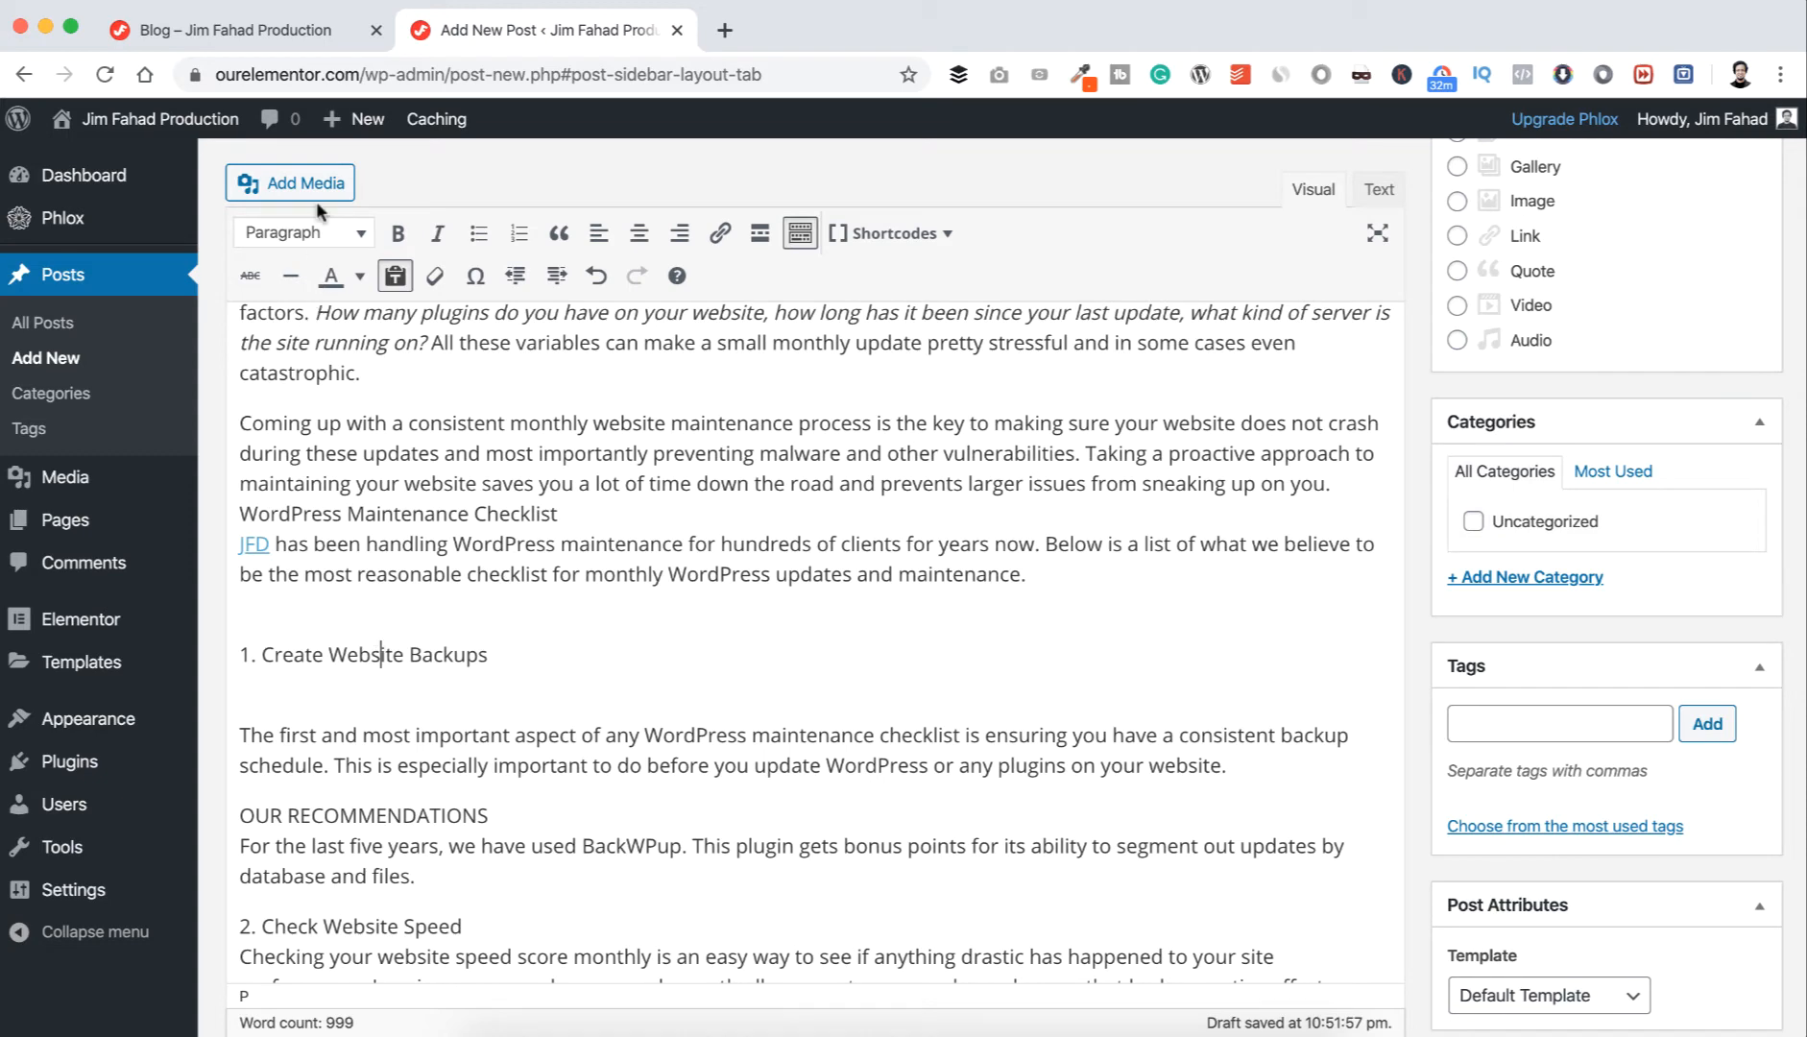
left_click(317, 232)
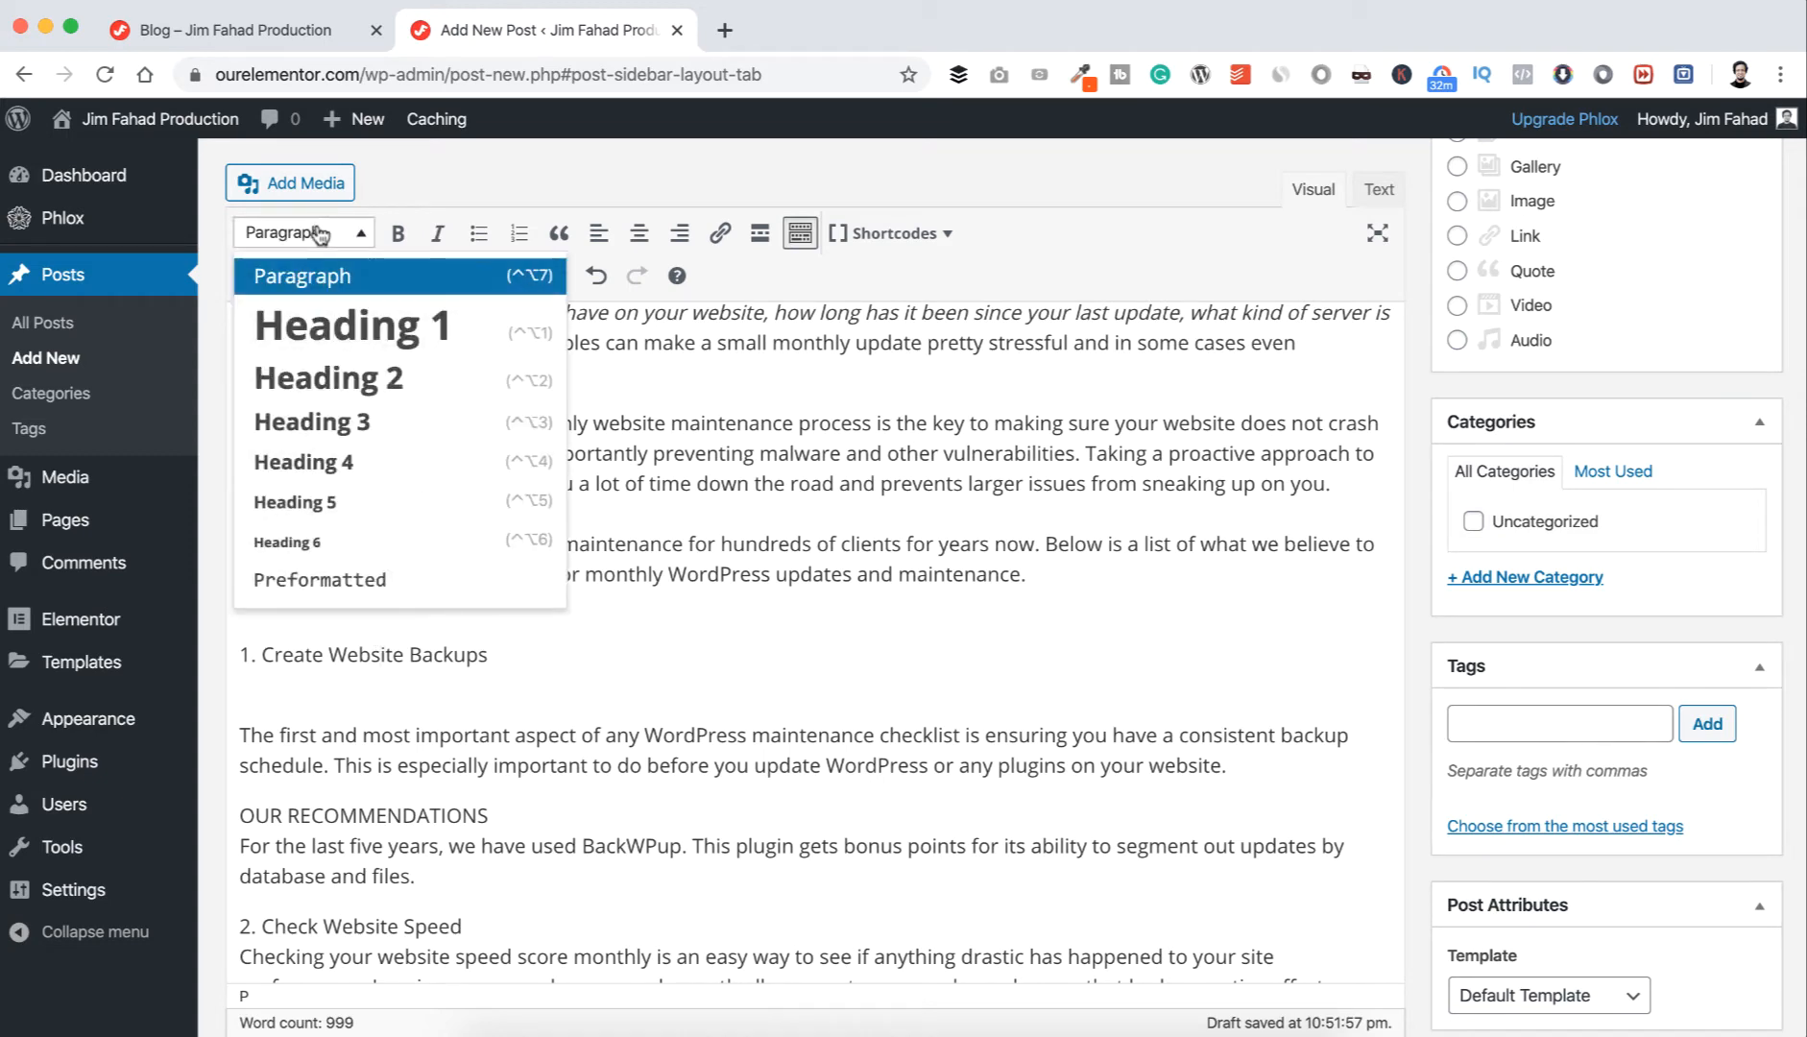
left_click(319, 423)
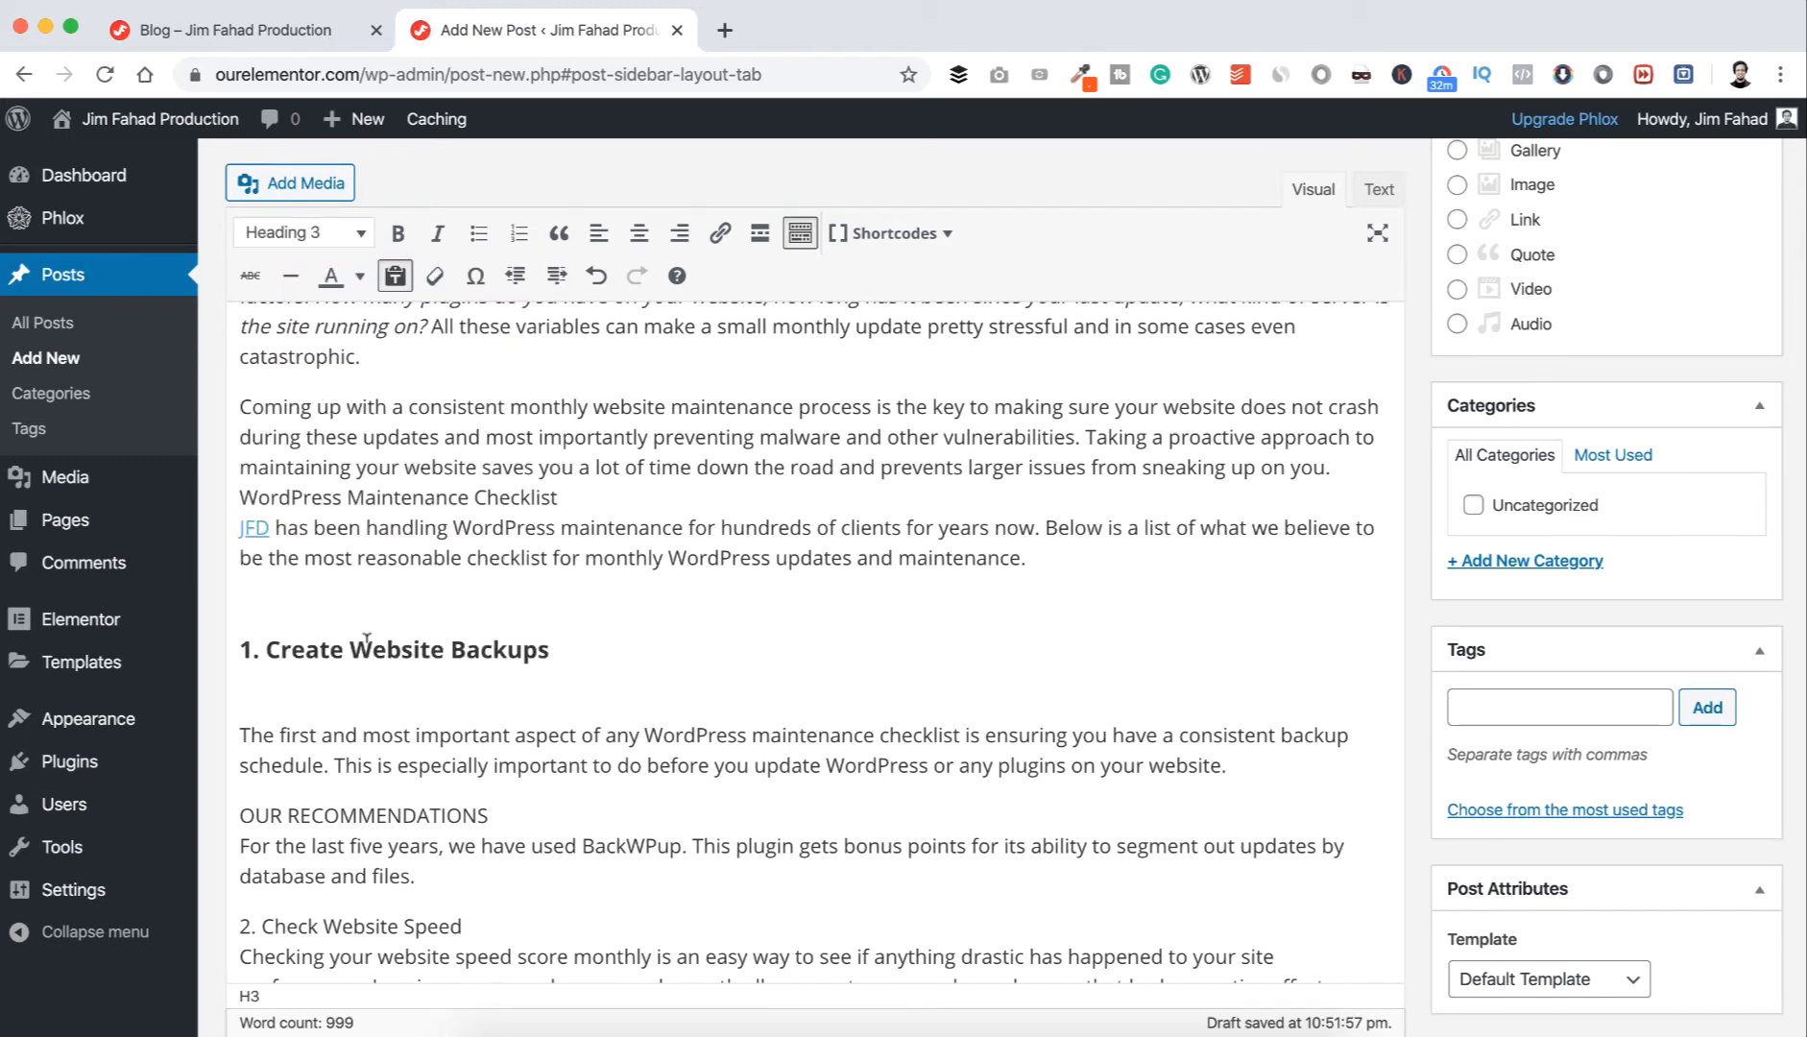
- Separate "2. Check Website Speed" from the text below it and format that line as Heading 3
scroll(375, 634, "down", 3)
left_click(473, 790)
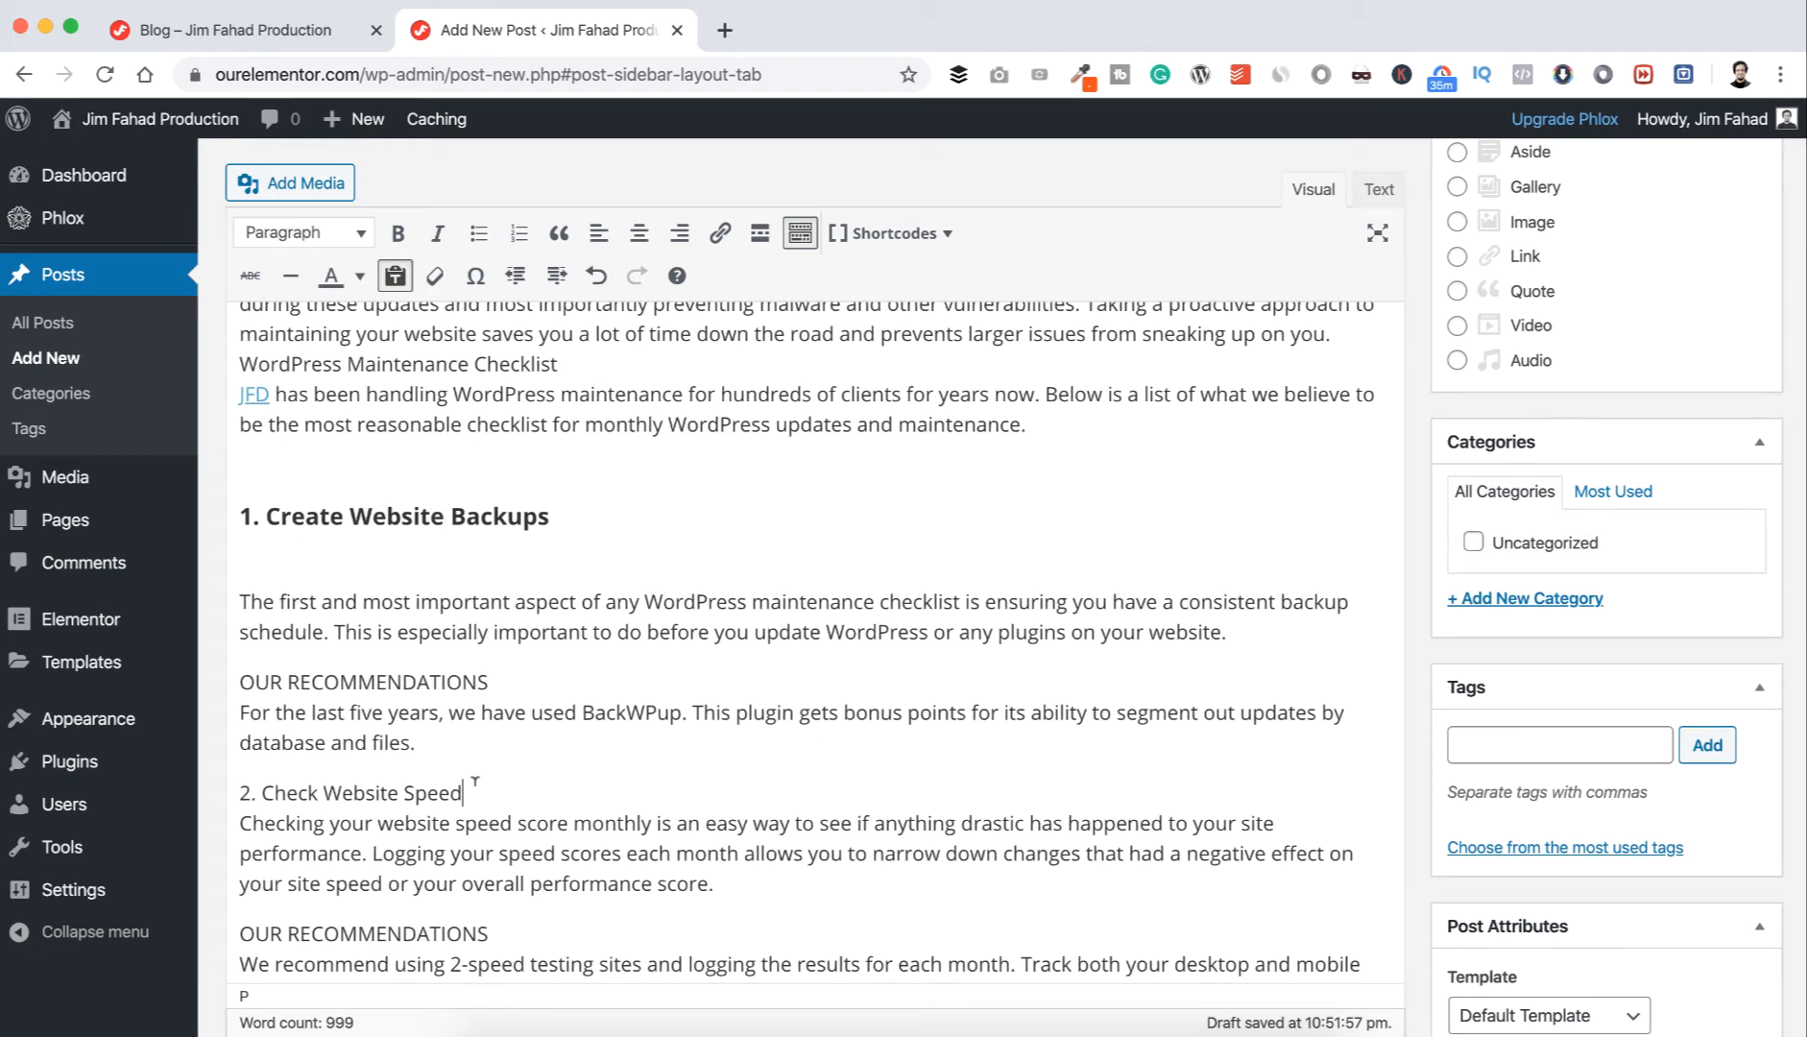
key("Return")
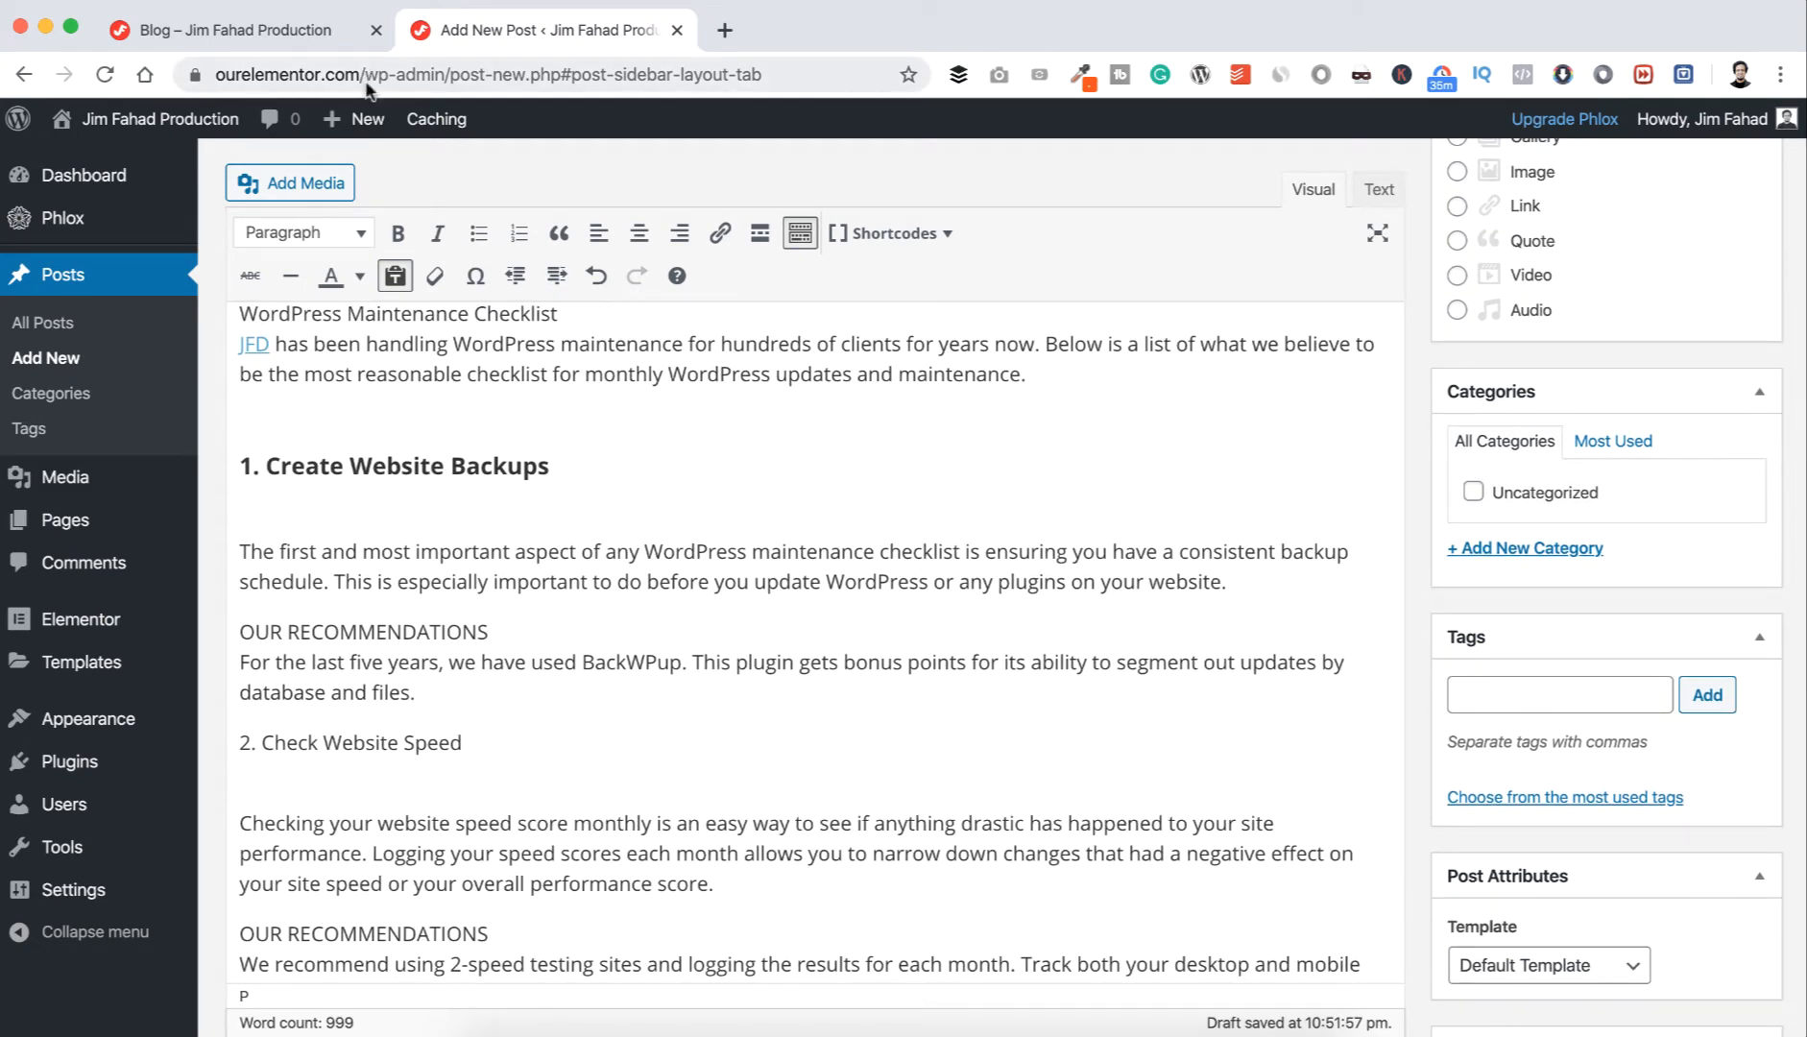
left_click(317, 233)
left_click(318, 422)
- Split section 2's "OUR RECOMMENDATIONS" line from its text, and make "3. Review Search Console" a separate Heading 3
scroll(384, 480, "down", 4)
left_click(491, 614)
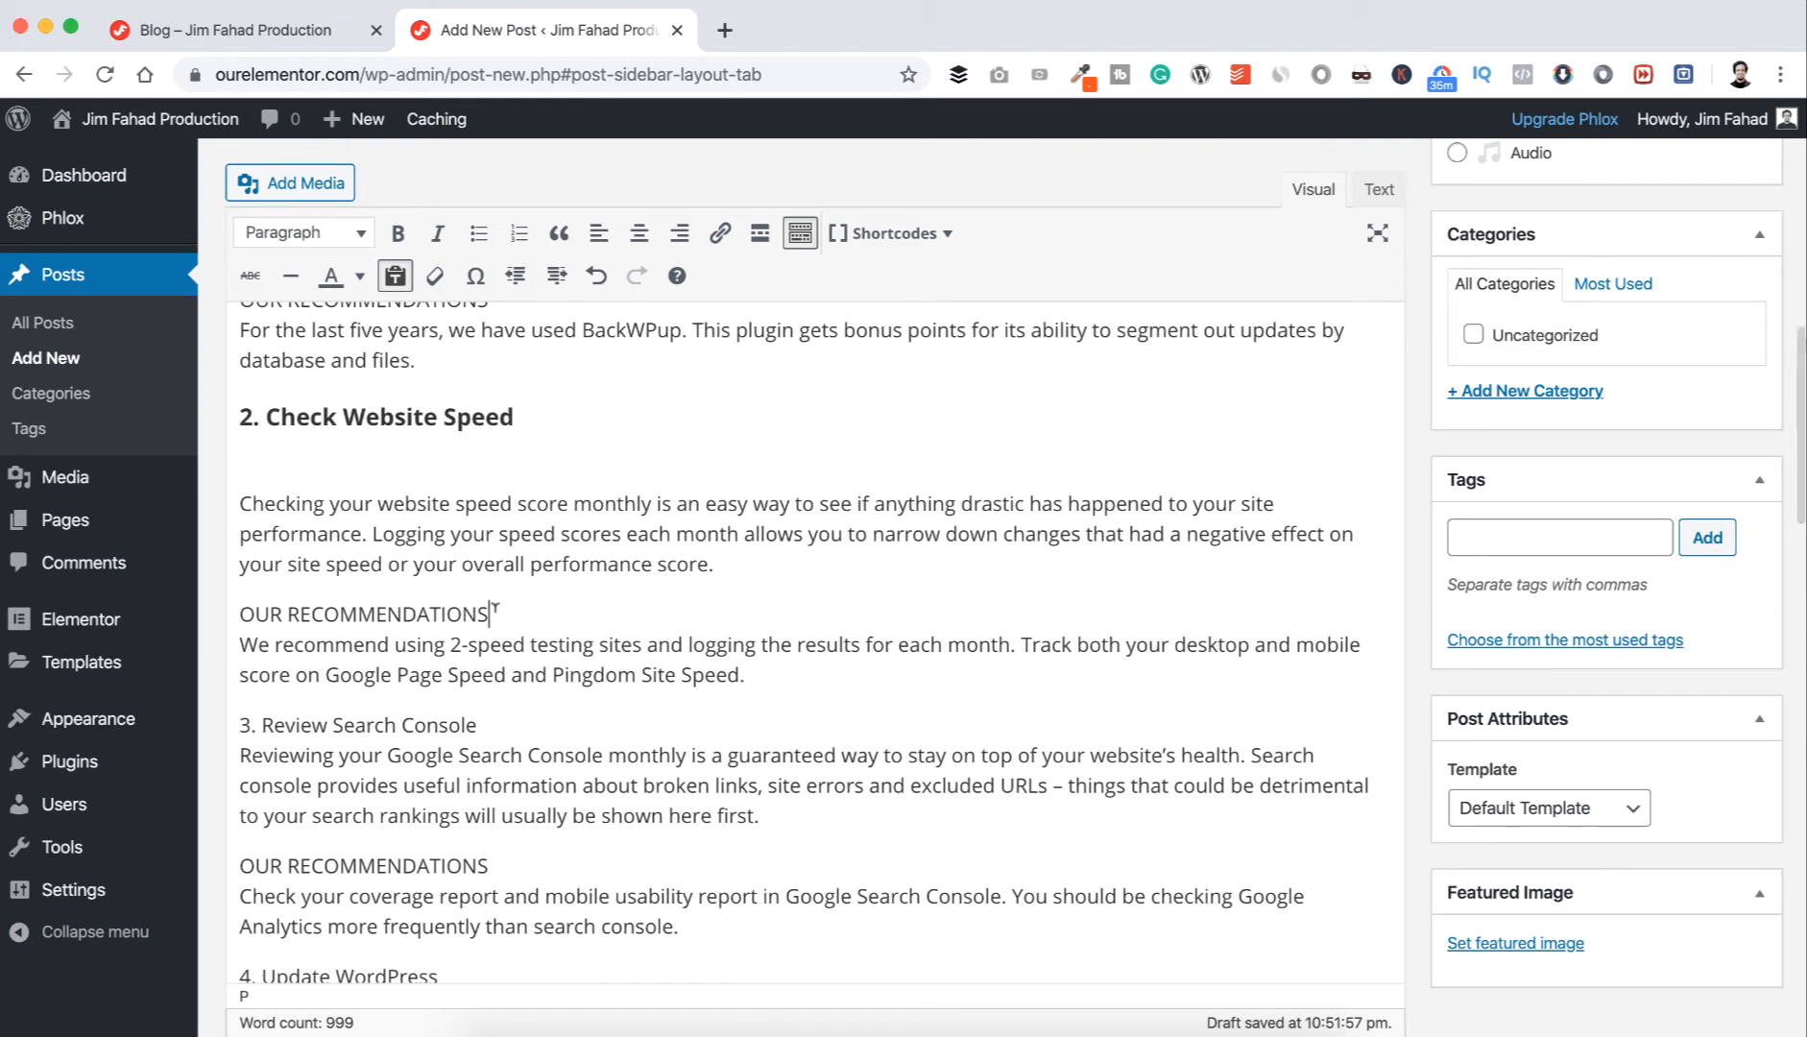
key("Return")
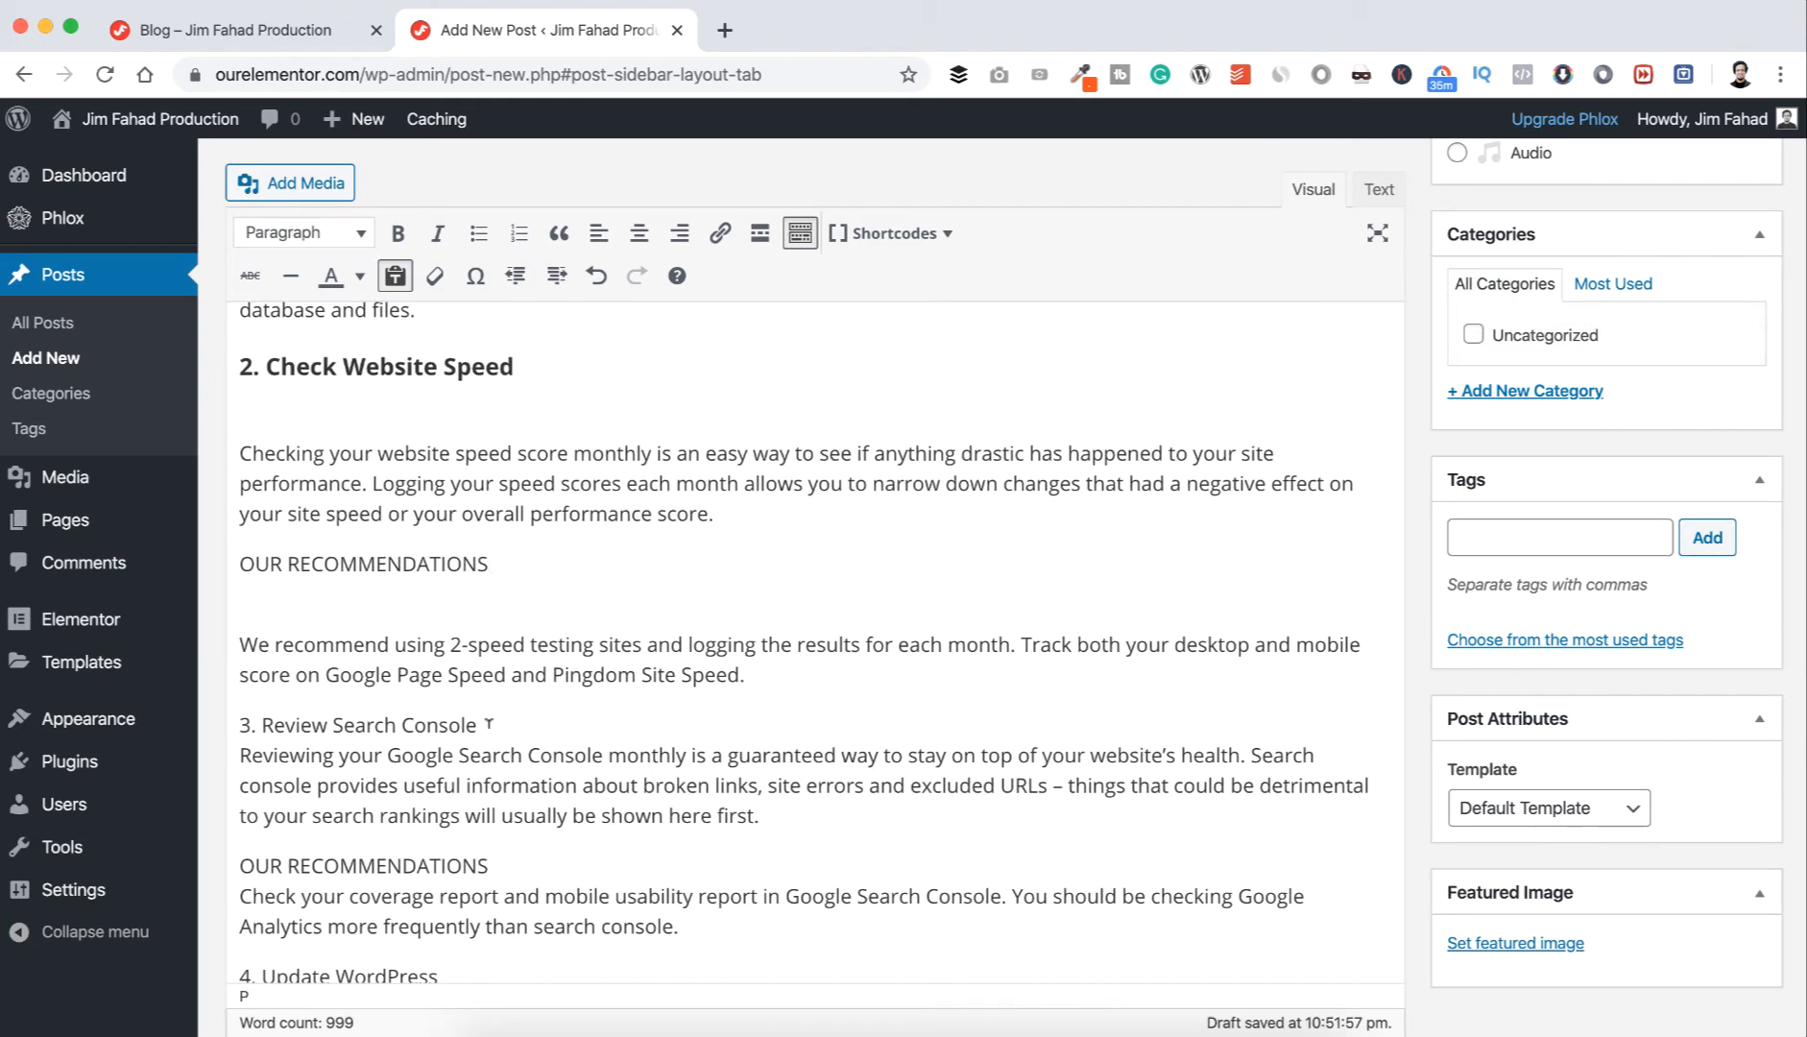
left_click(489, 724)
key("Return")
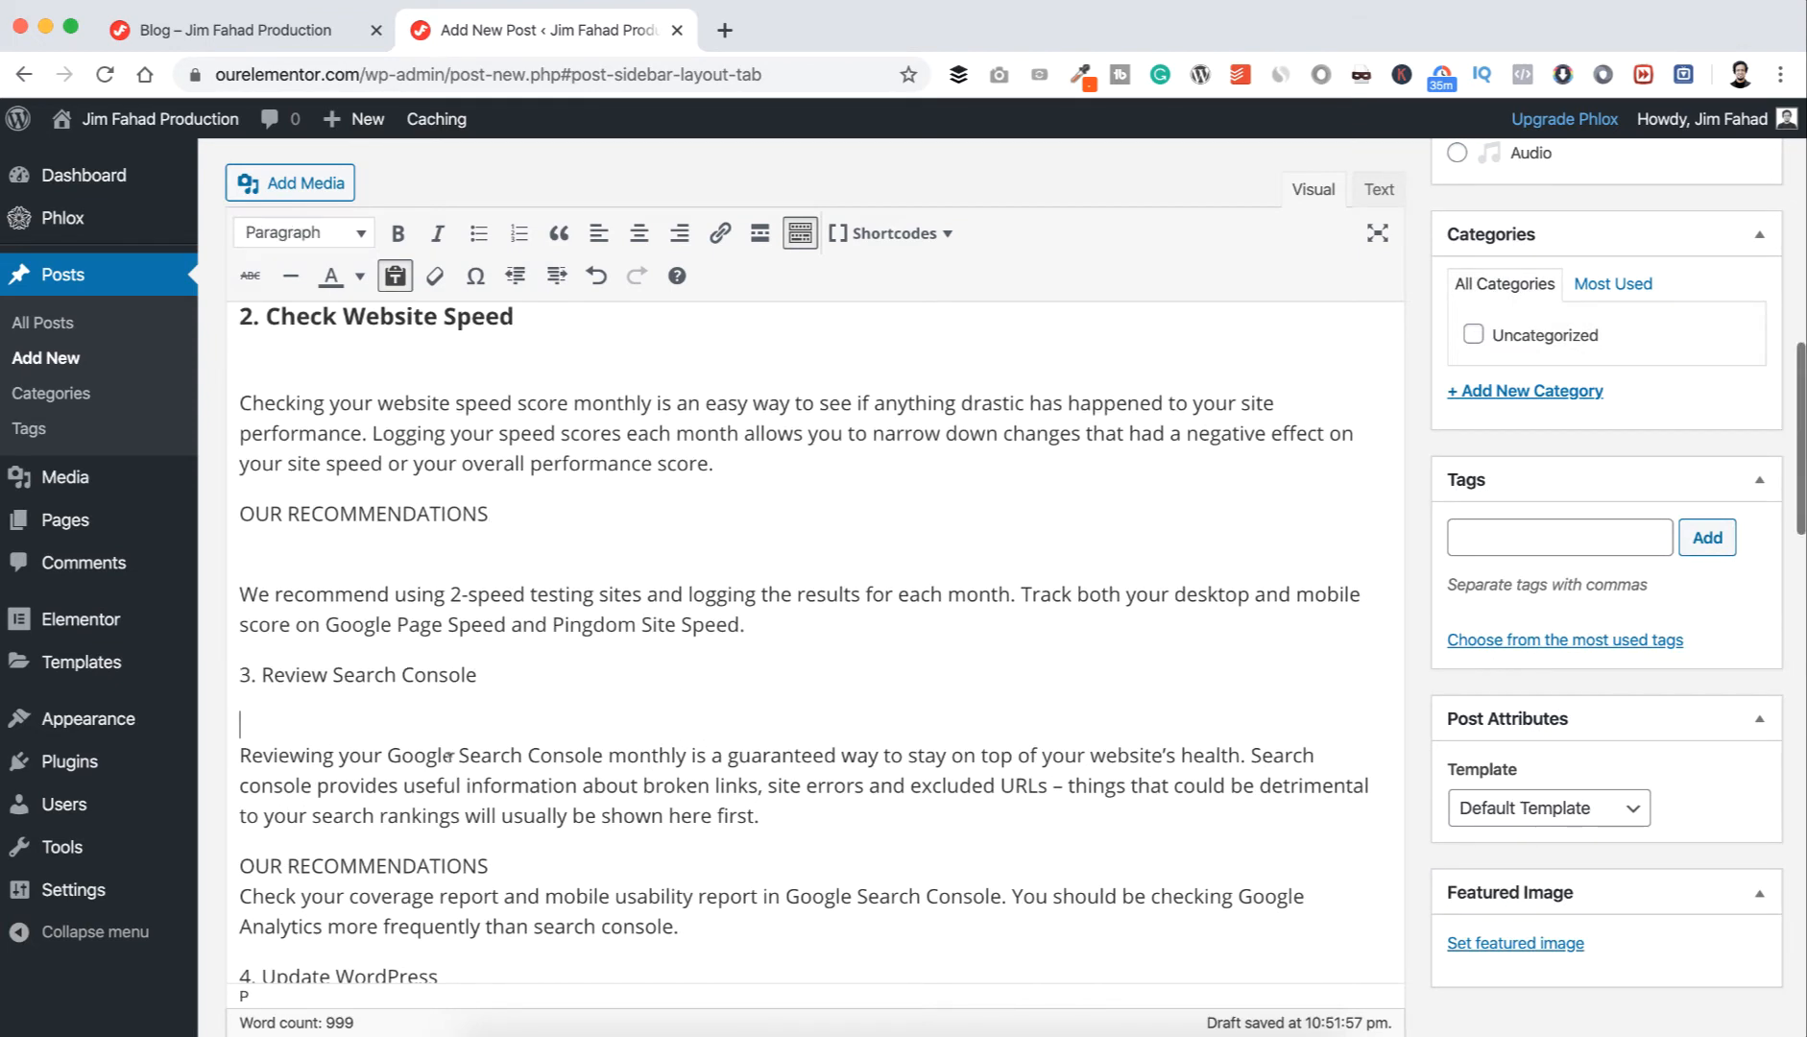
left_click(315, 234)
left_click(317, 420)
- Split section 3's "OUR RECOMMENDATIONS" line from its text, and make "4. Update WordPress" a separate Heading 3
scroll(348, 645, "down", 3)
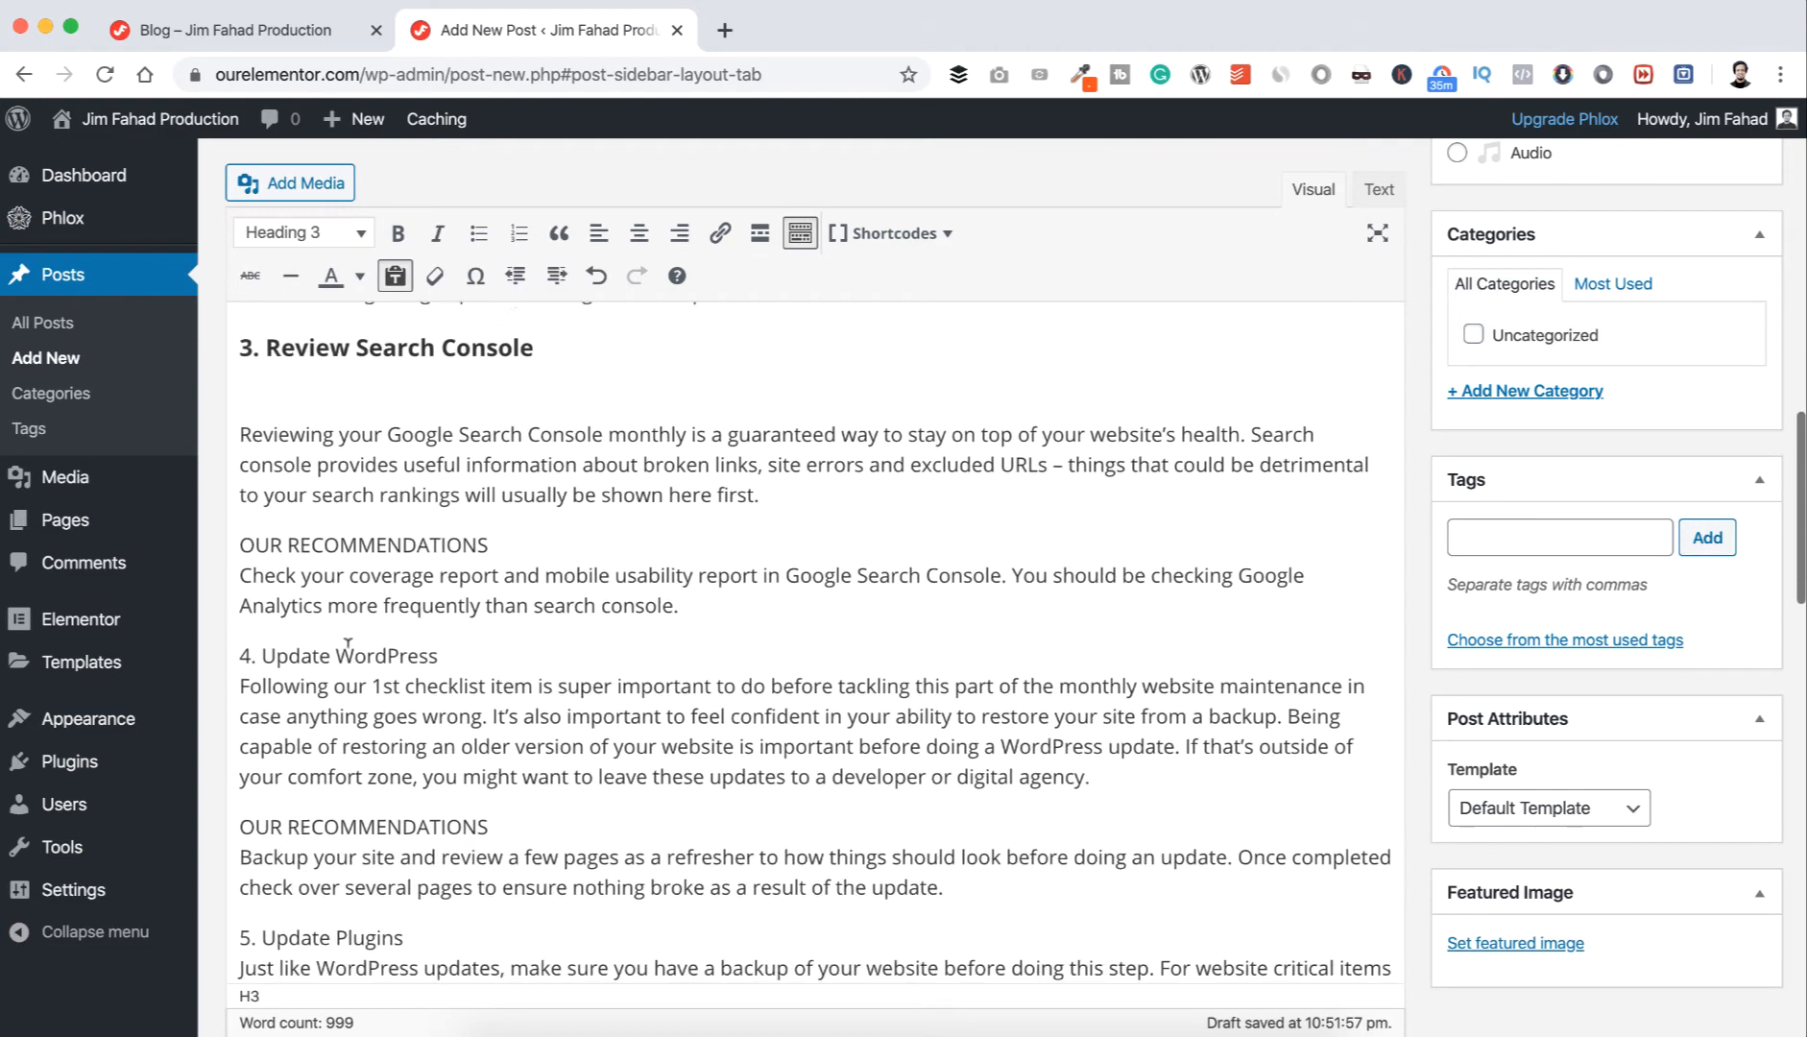
scroll(347, 645, "down", 1)
left_click(510, 518)
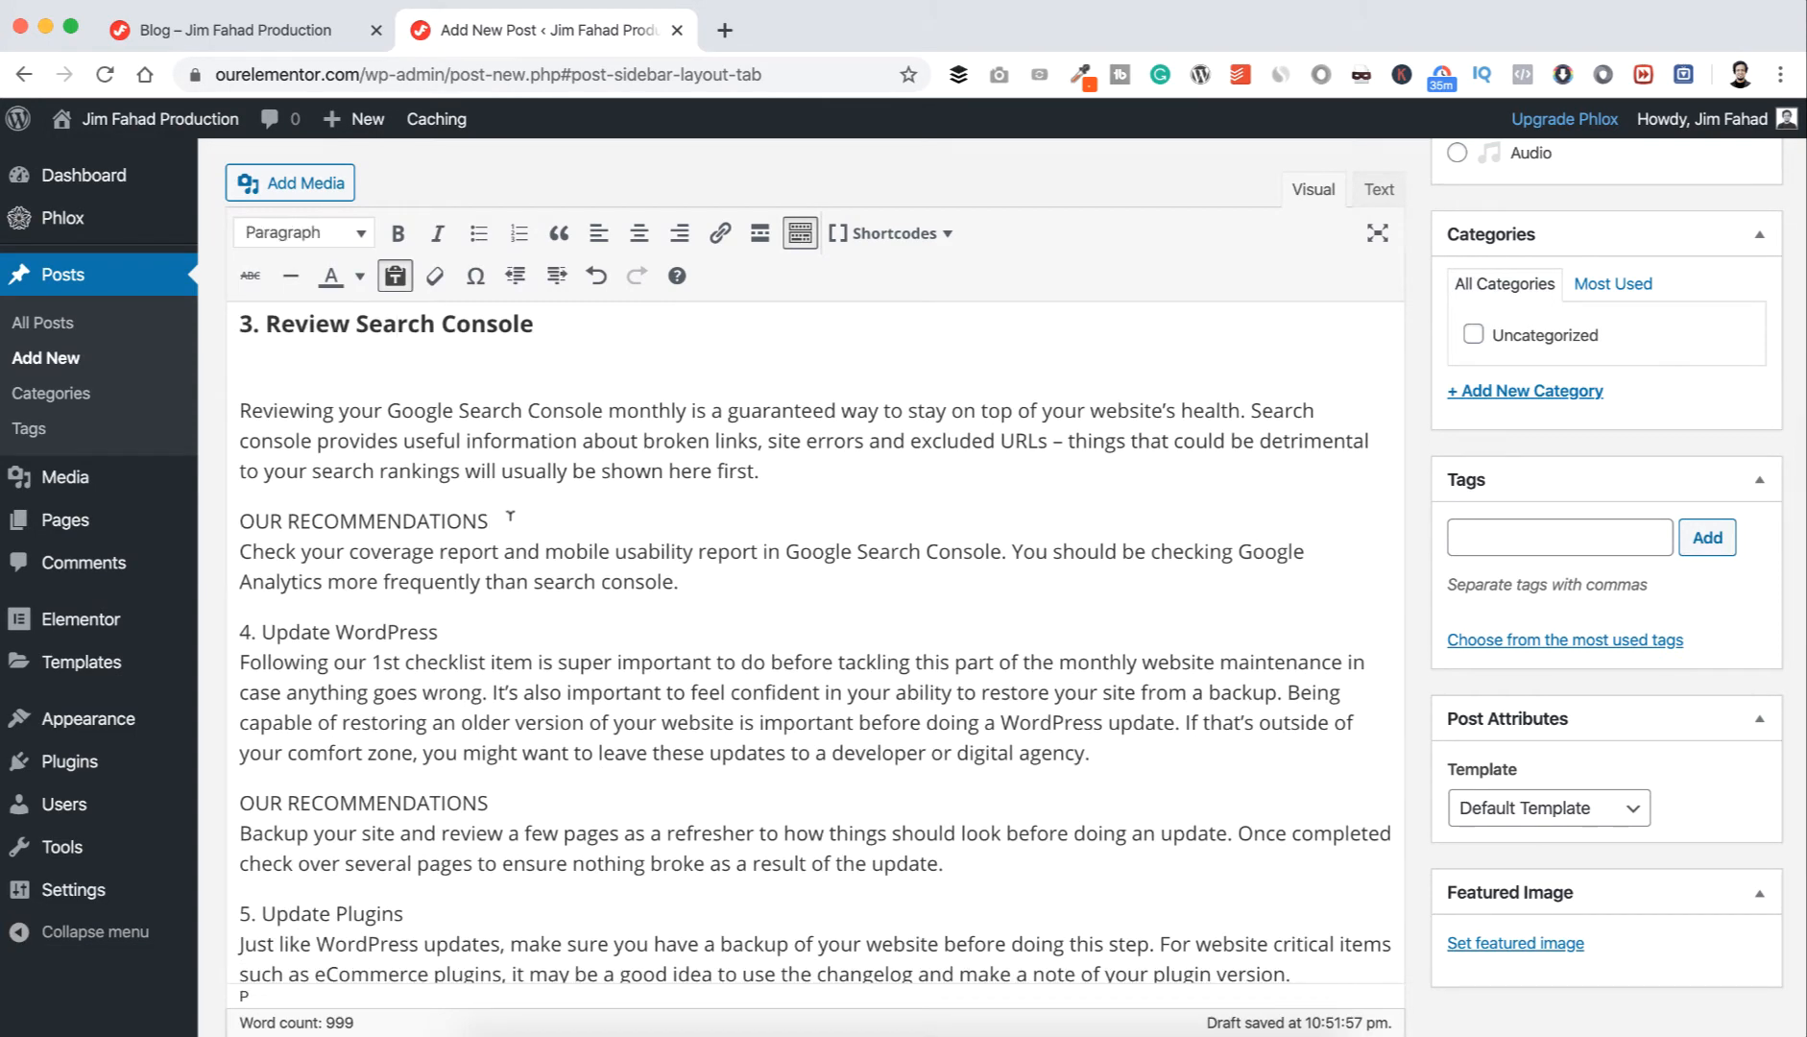
key("Return")
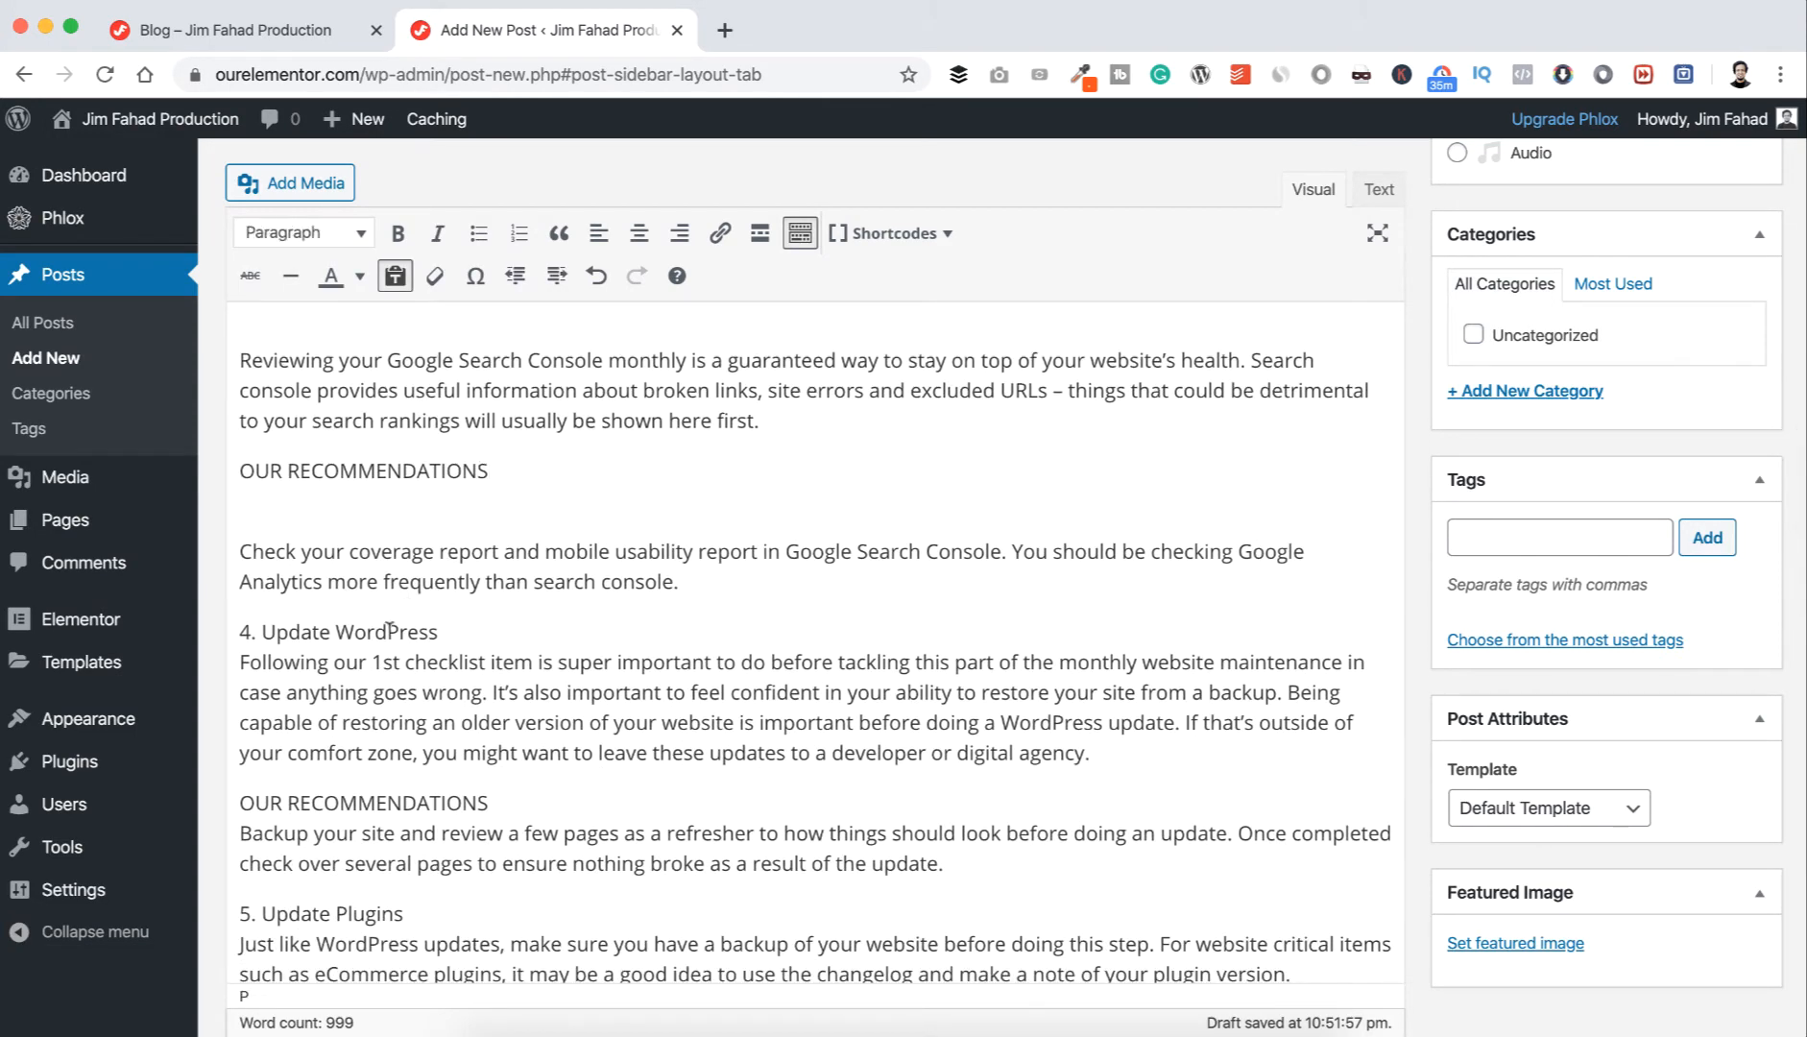
key("Return")
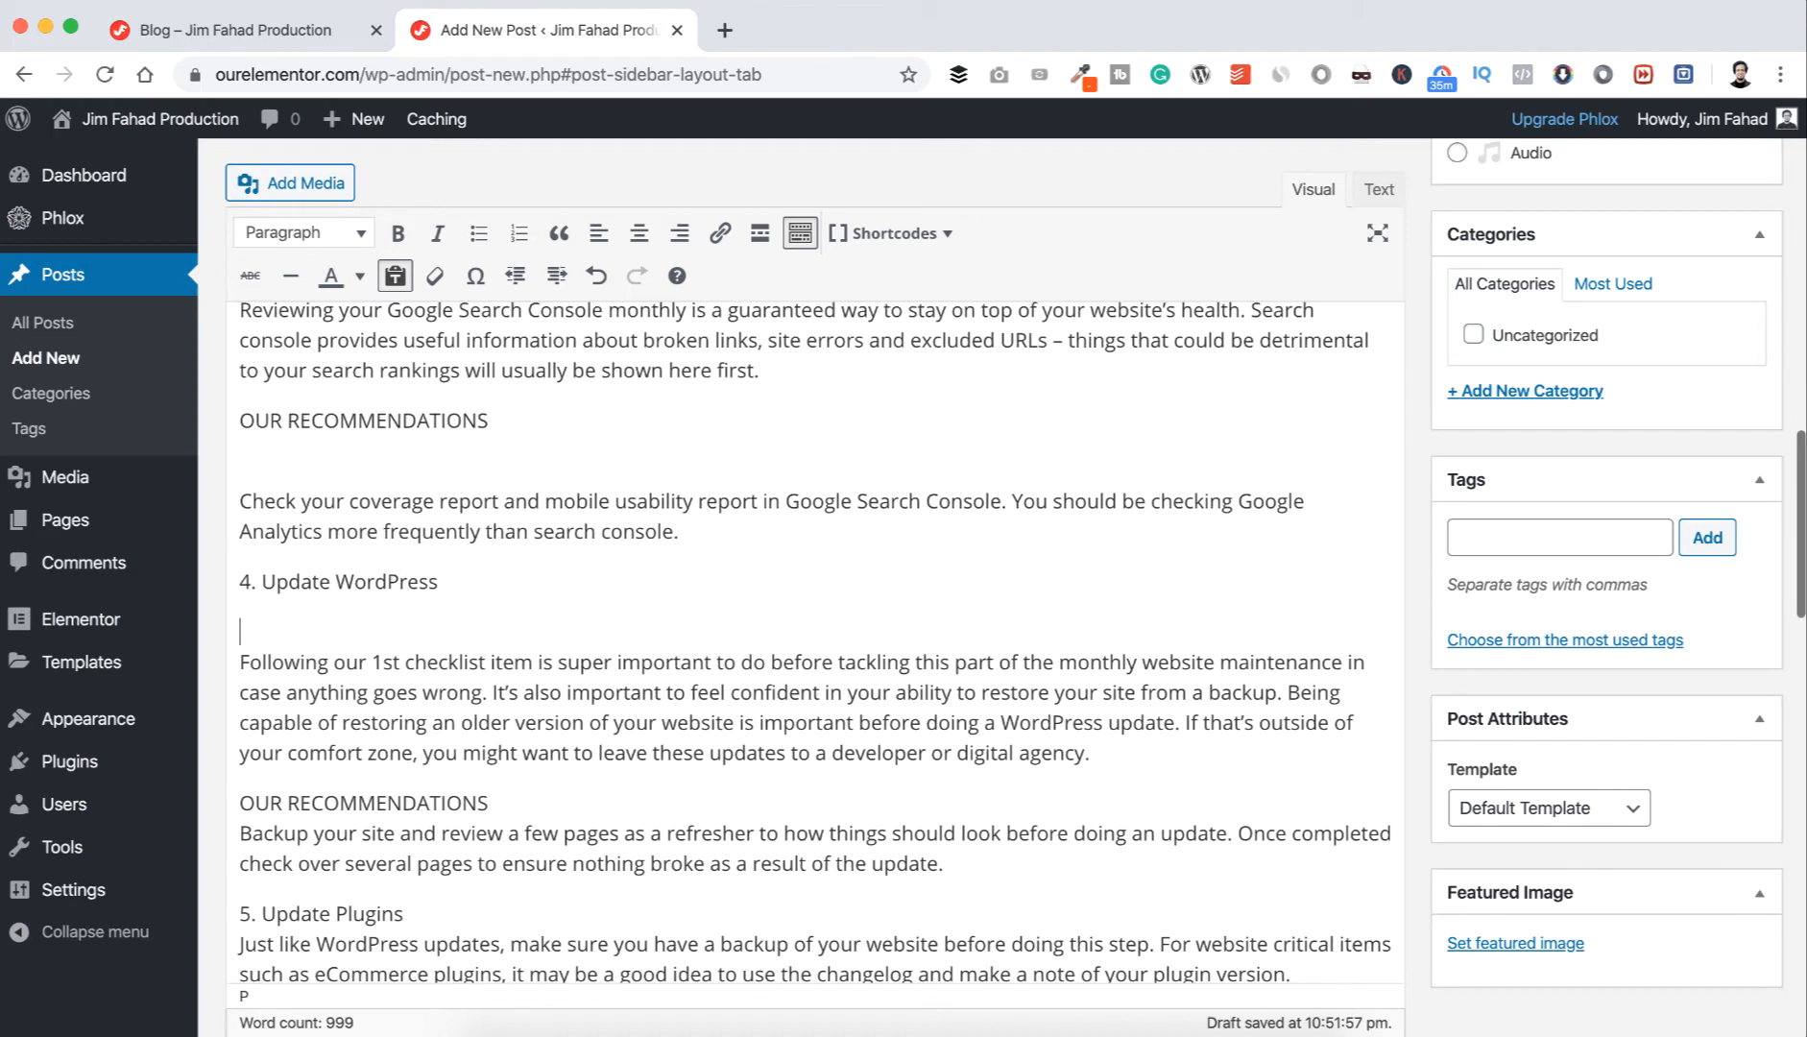
left_click(401, 576)
key("ctrl+alt+3")
- Split section 4's "OUR RECOMMENDATIONS" line from its text, and make "5. Update Plugins" a separate Heading 3
scroll(384, 538, "down", 2)
left_click(504, 619)
key("Return")
left_click(457, 734)
key("Return")
left_click(380, 677)
key("ctrl+alt+3")
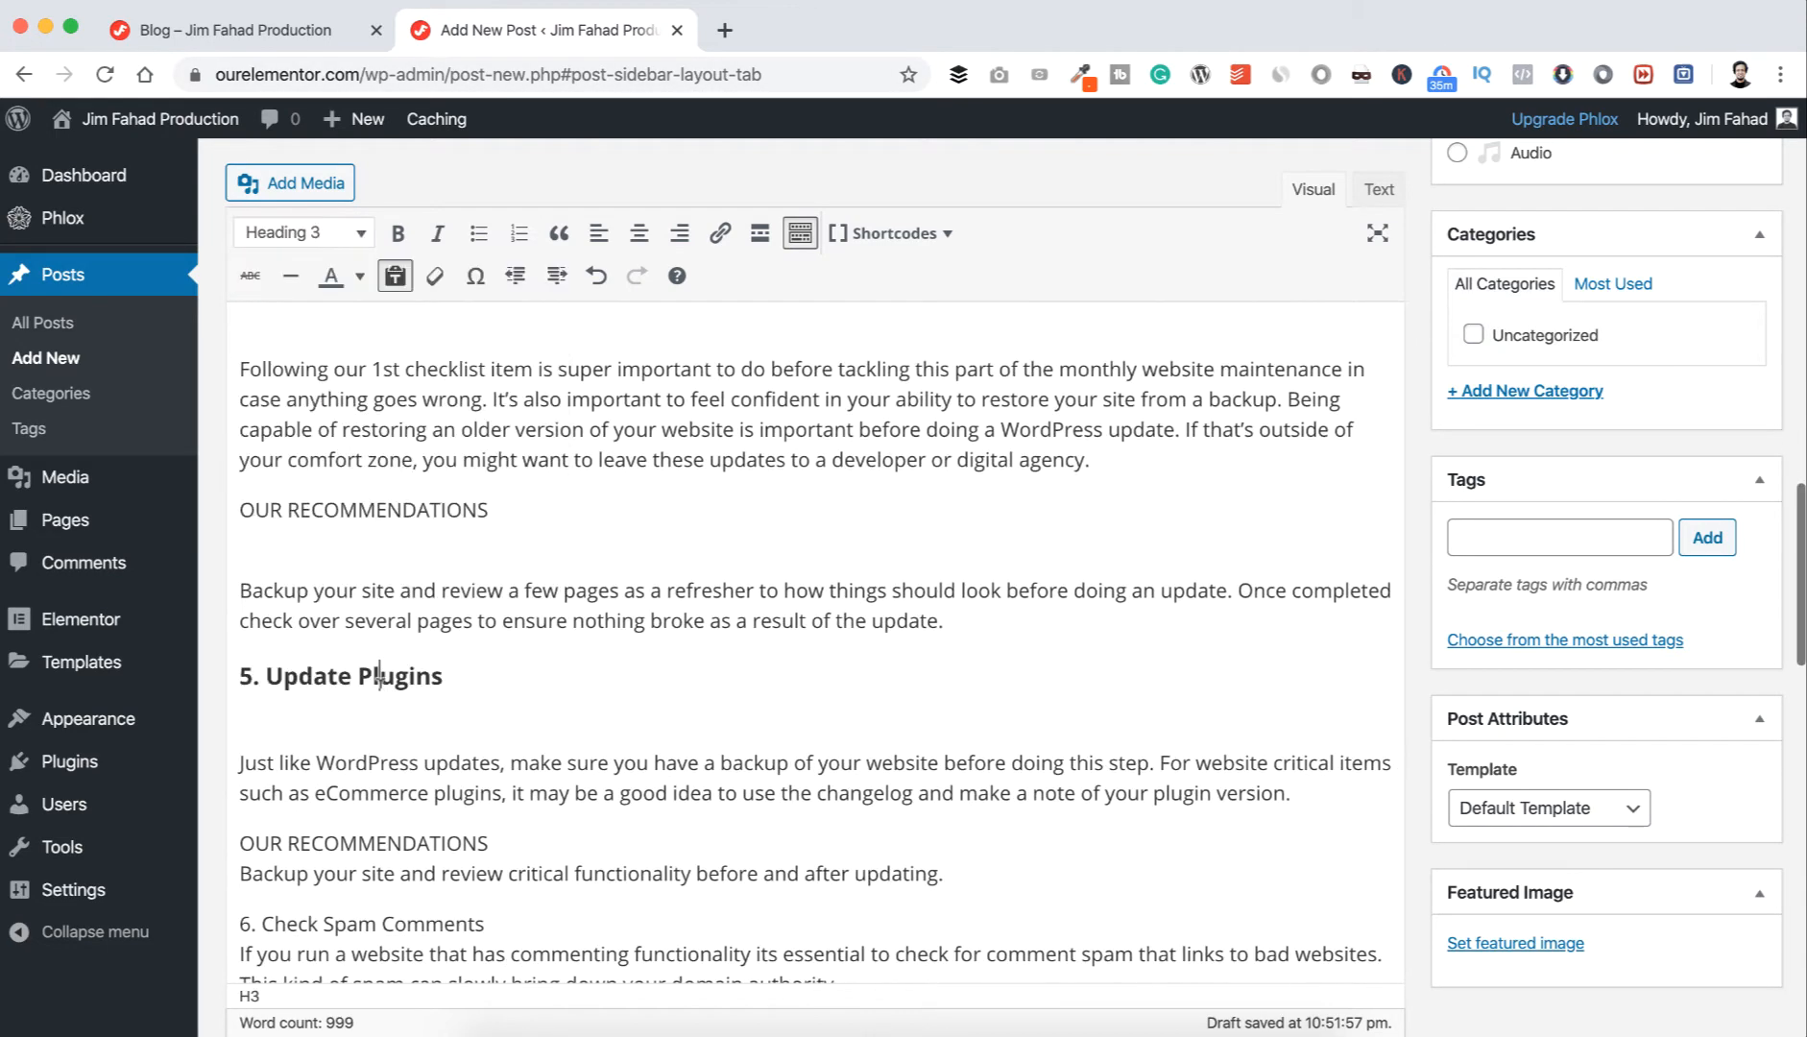
- Make "6. Check Spam Comments" and "7. Security Check" separate Heading 3 lines, and split the nearby "OUR RECOMMENDATIONS" lines from their text
scroll(413, 663, "down", 2)
scroll(477, 485, "down", 2)
left_click(413, 396)
key("Return")
left_click(361, 396)
key("ctrl+alt+3")
left_click(491, 596)
- Add an empty line below "OUR RECOMMENDATIONS" in the "4. Update WordPress" section
scroll(567, 662, "down", 5)
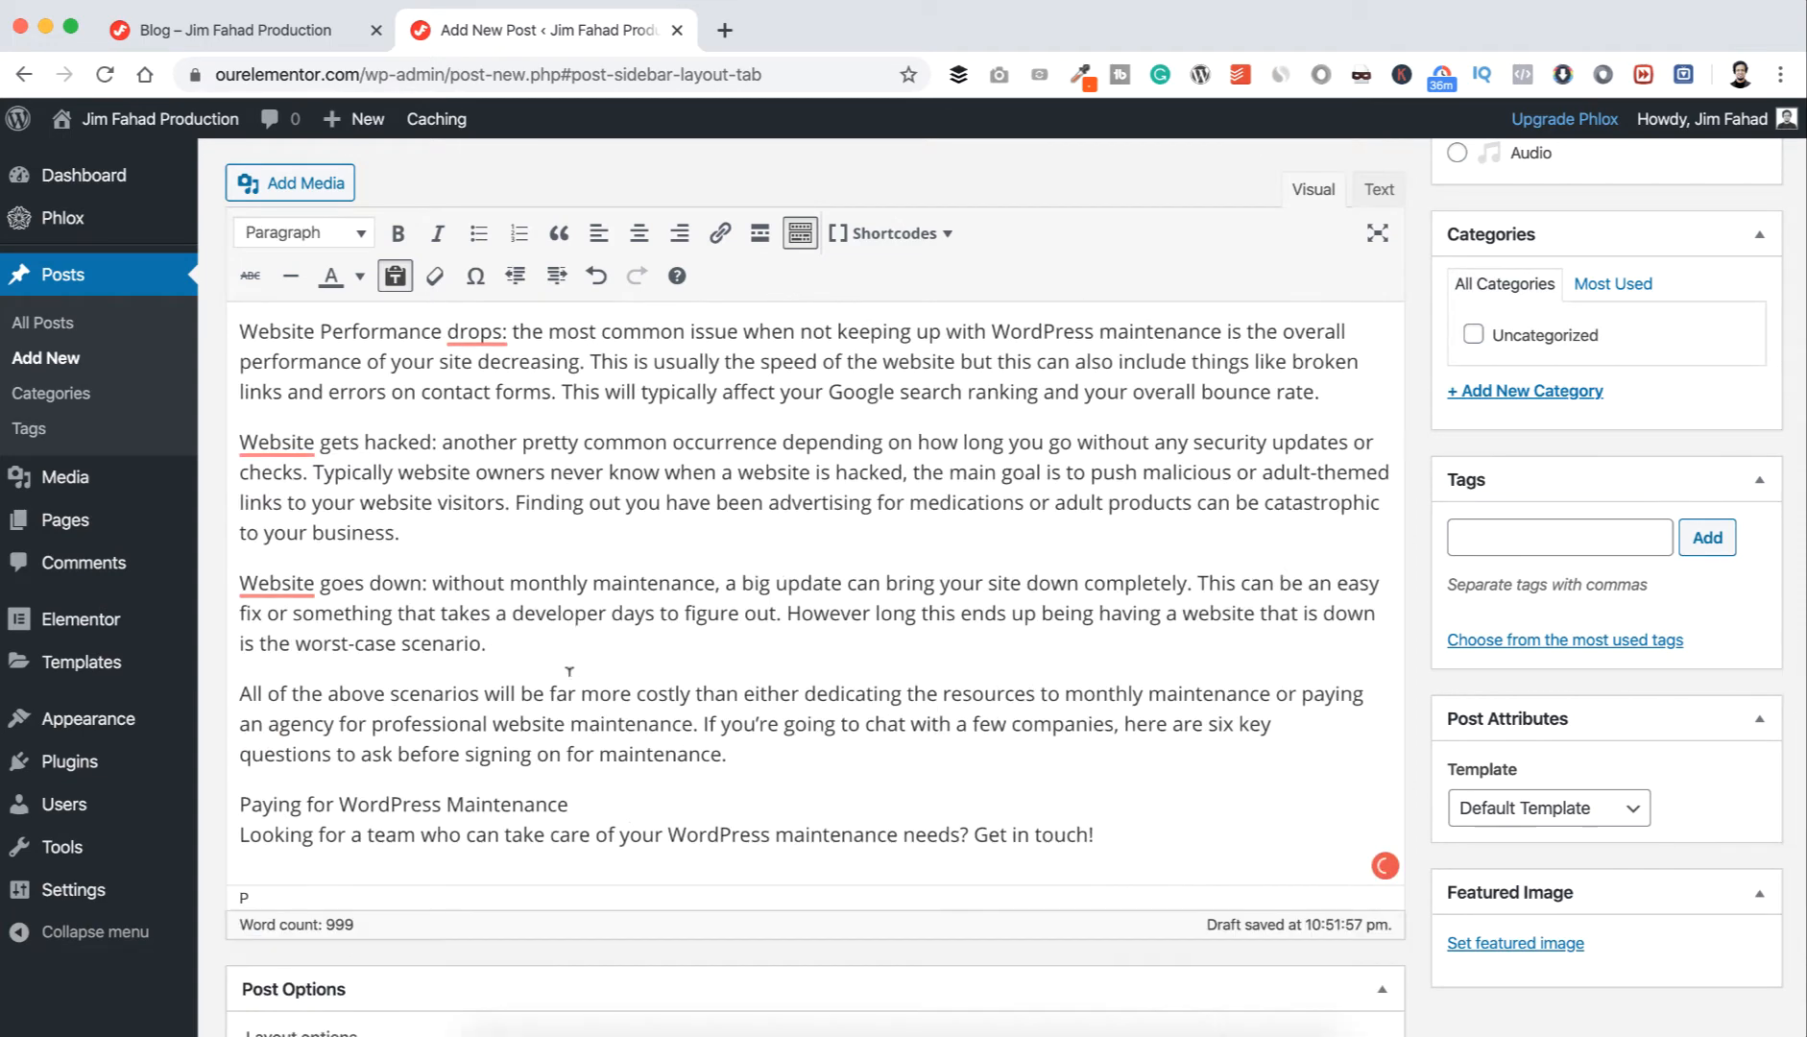
scroll(573, 562, "up", 10)
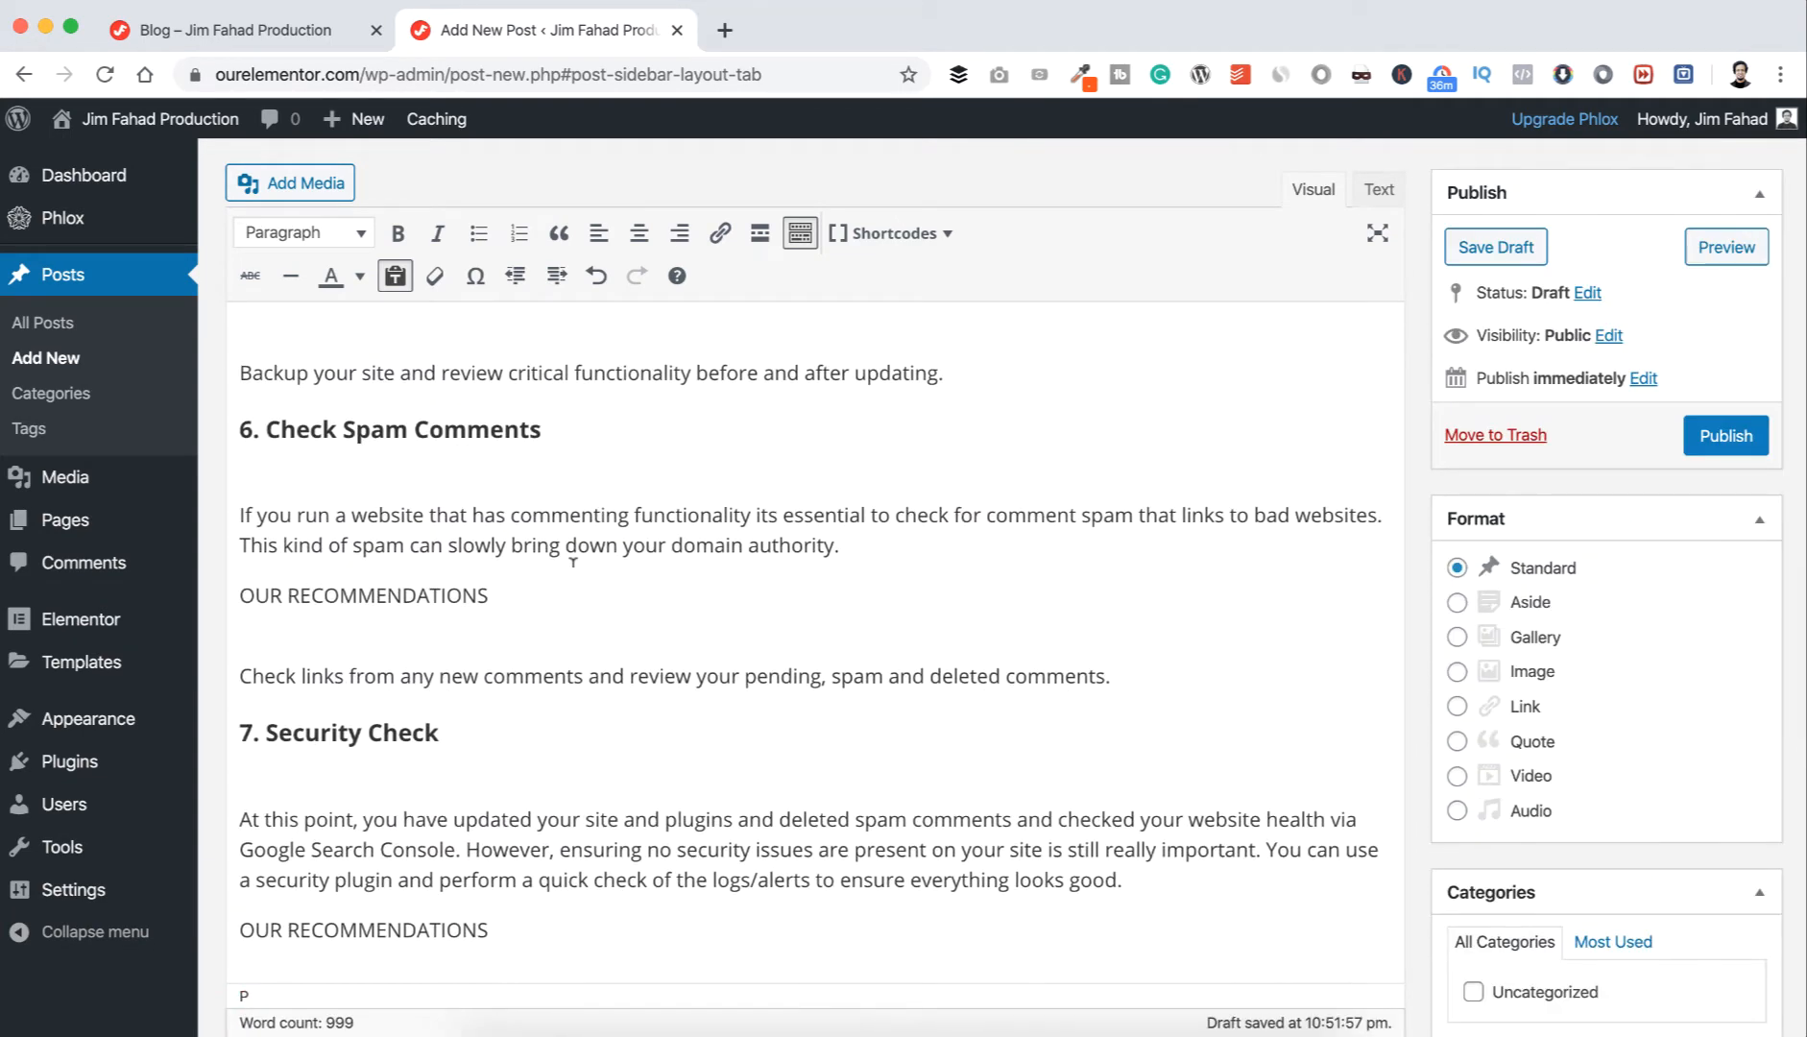
scroll(573, 562, "up", 10)
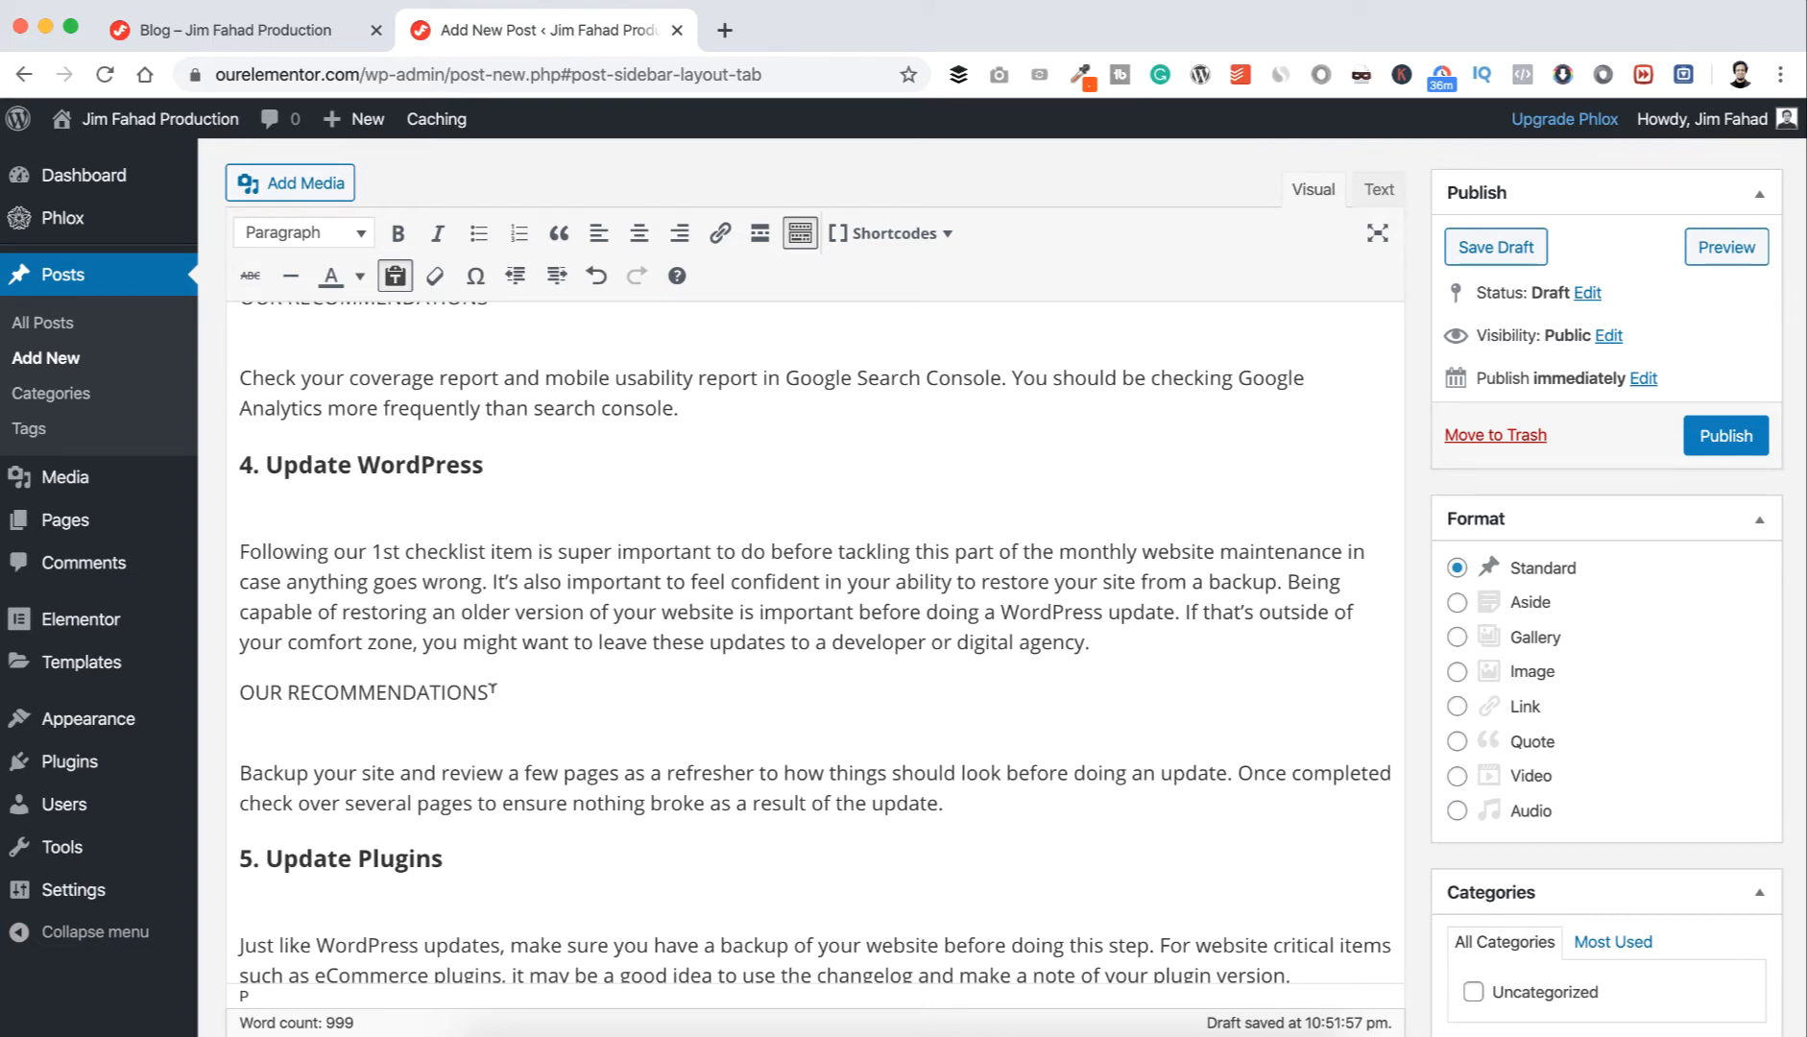
left_click(491, 691)
key("Return")
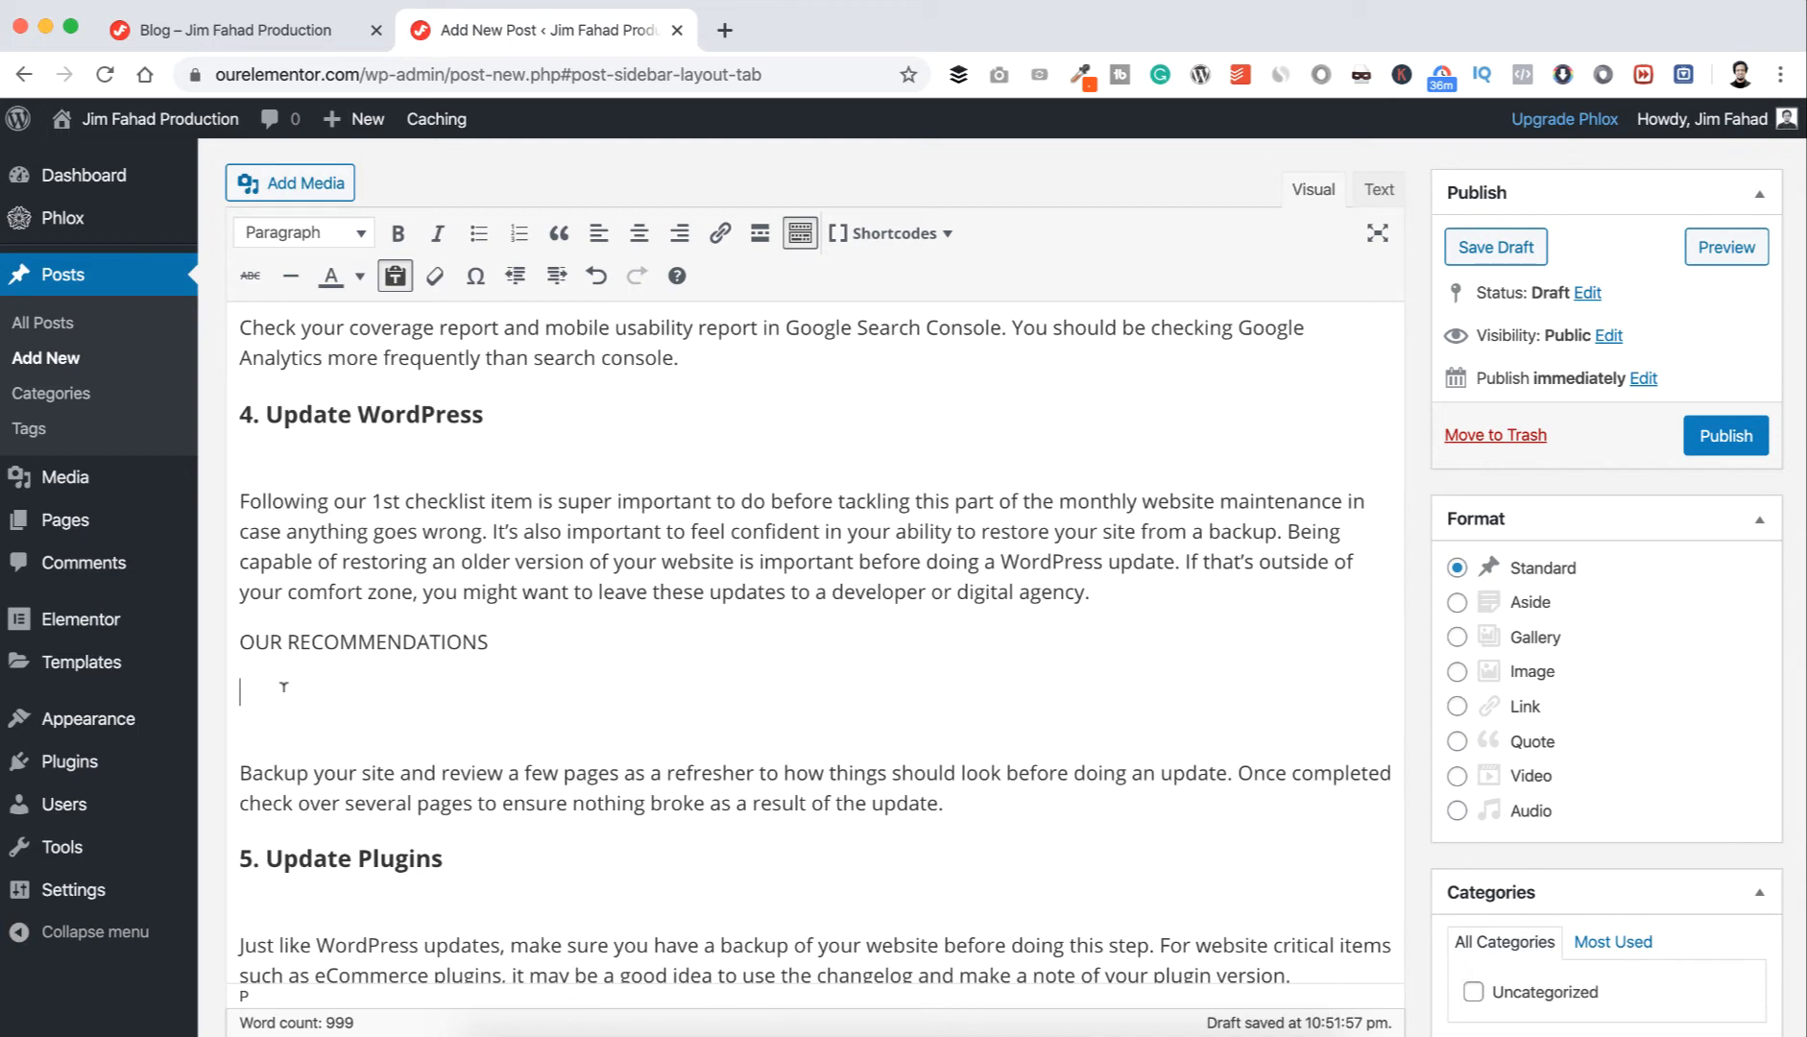
- Insert blog-portfolio-11.png from the media library at the empty line and align the image right
left_click(302, 185)
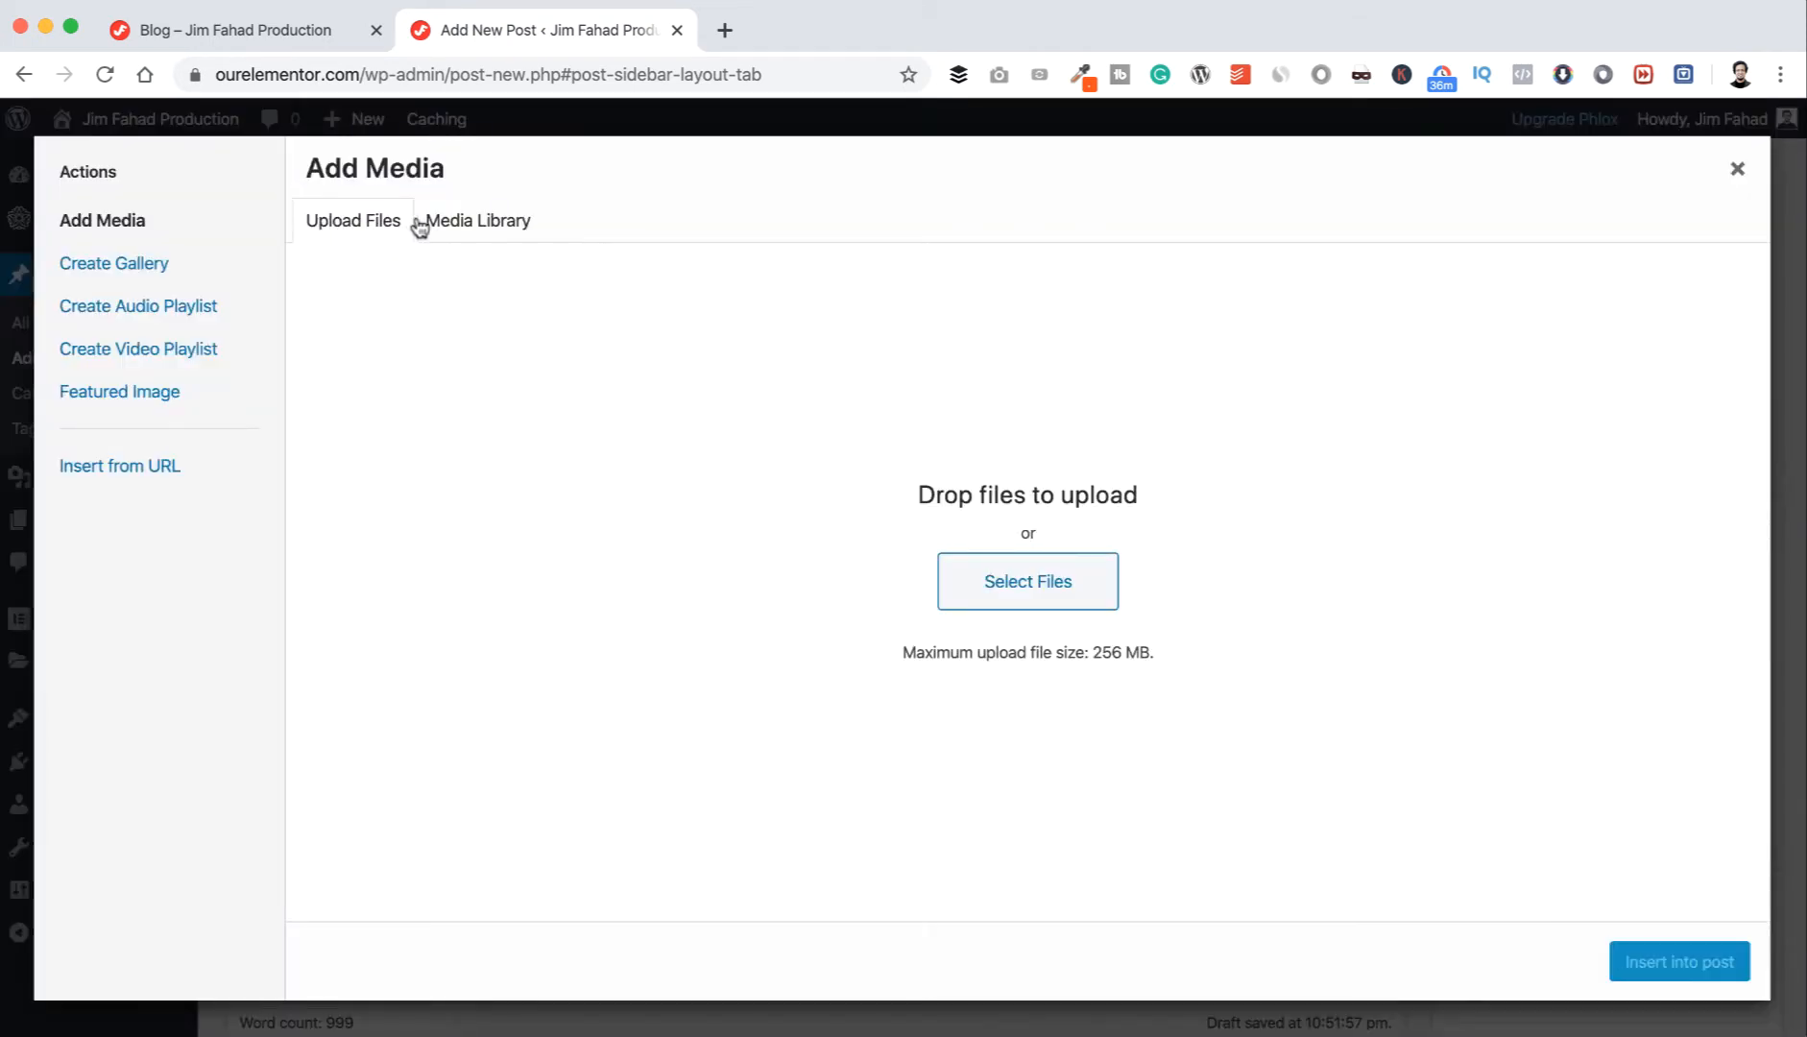
left_click(468, 224)
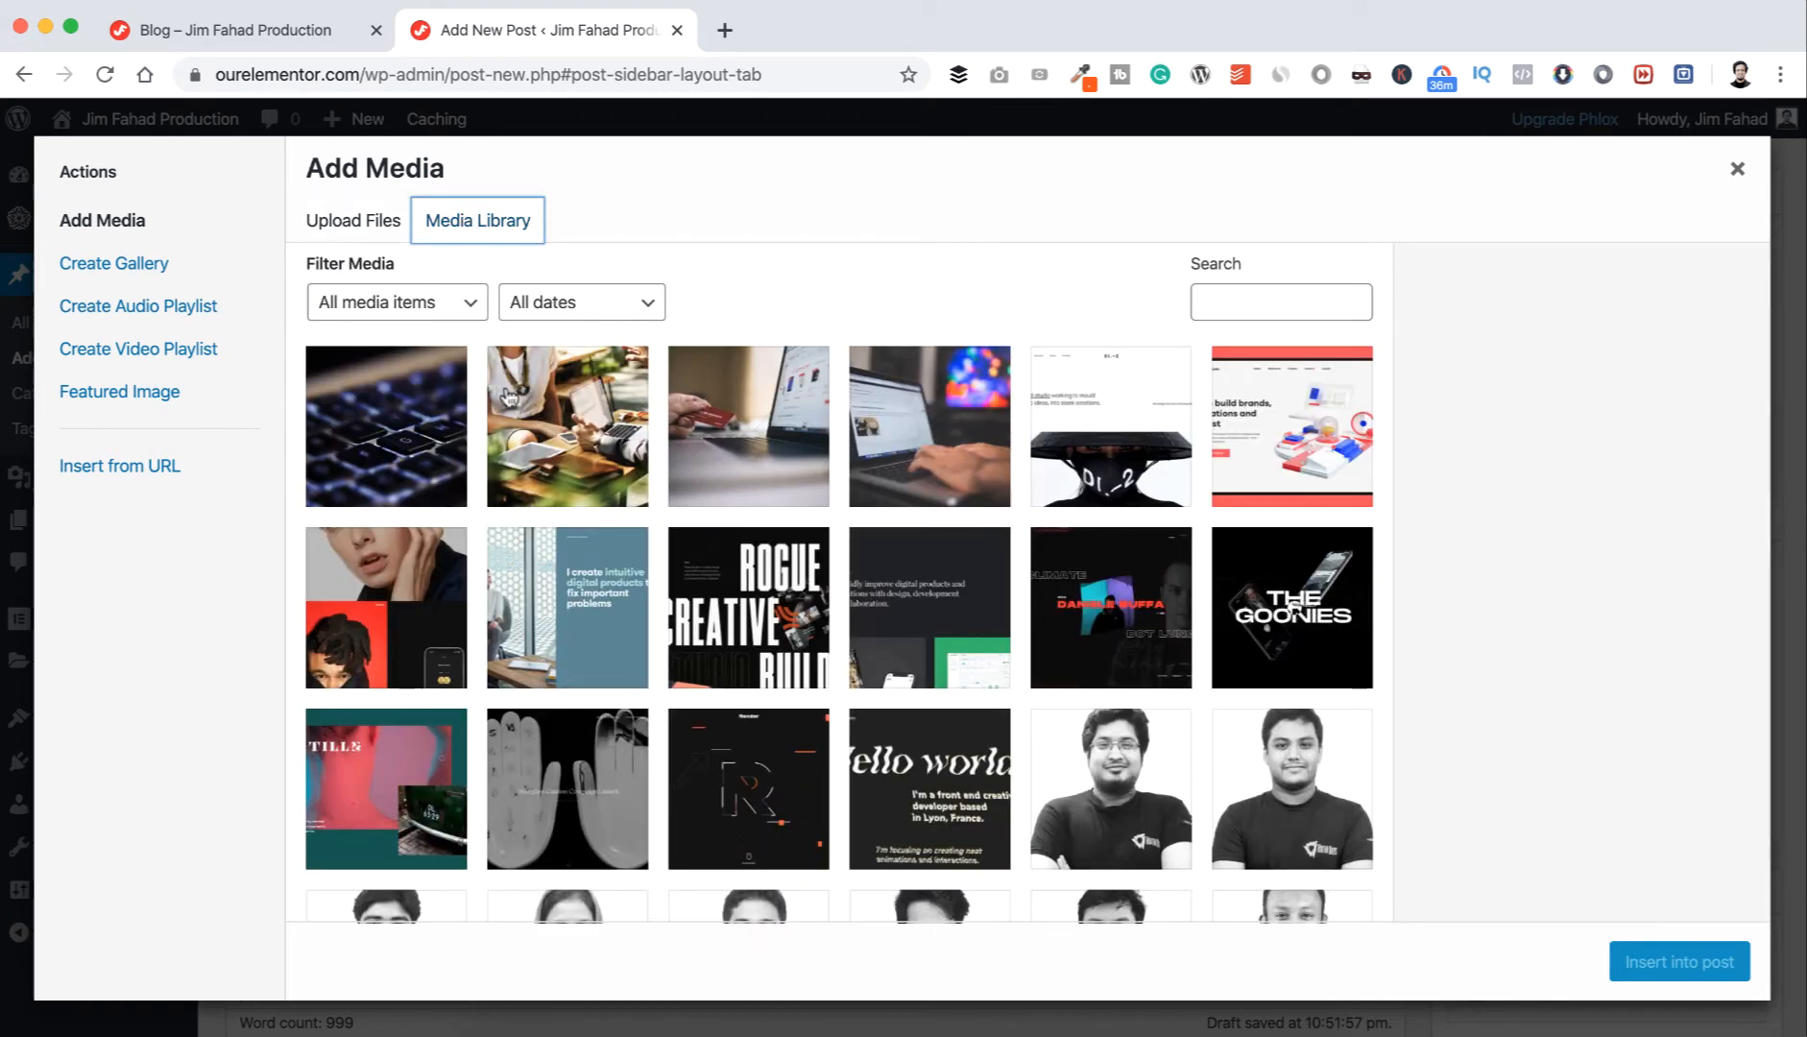
left_click(1275, 466)
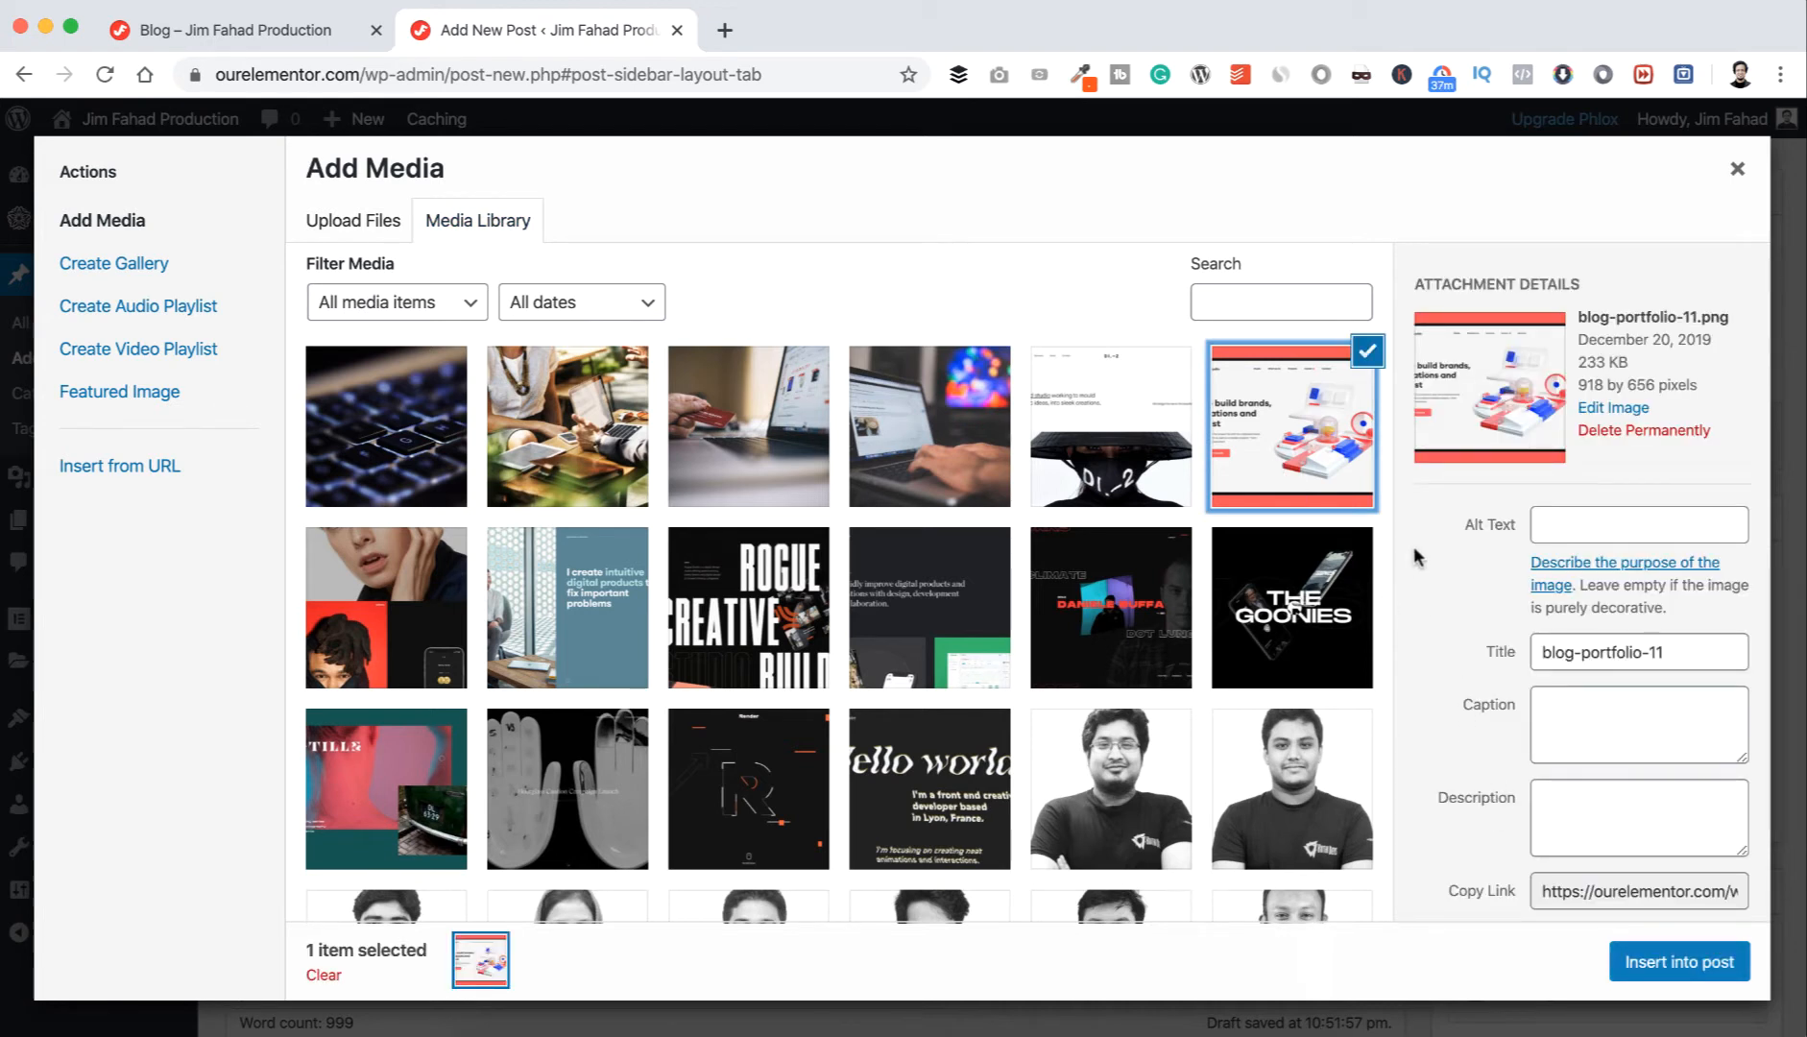
left_click(1658, 962)
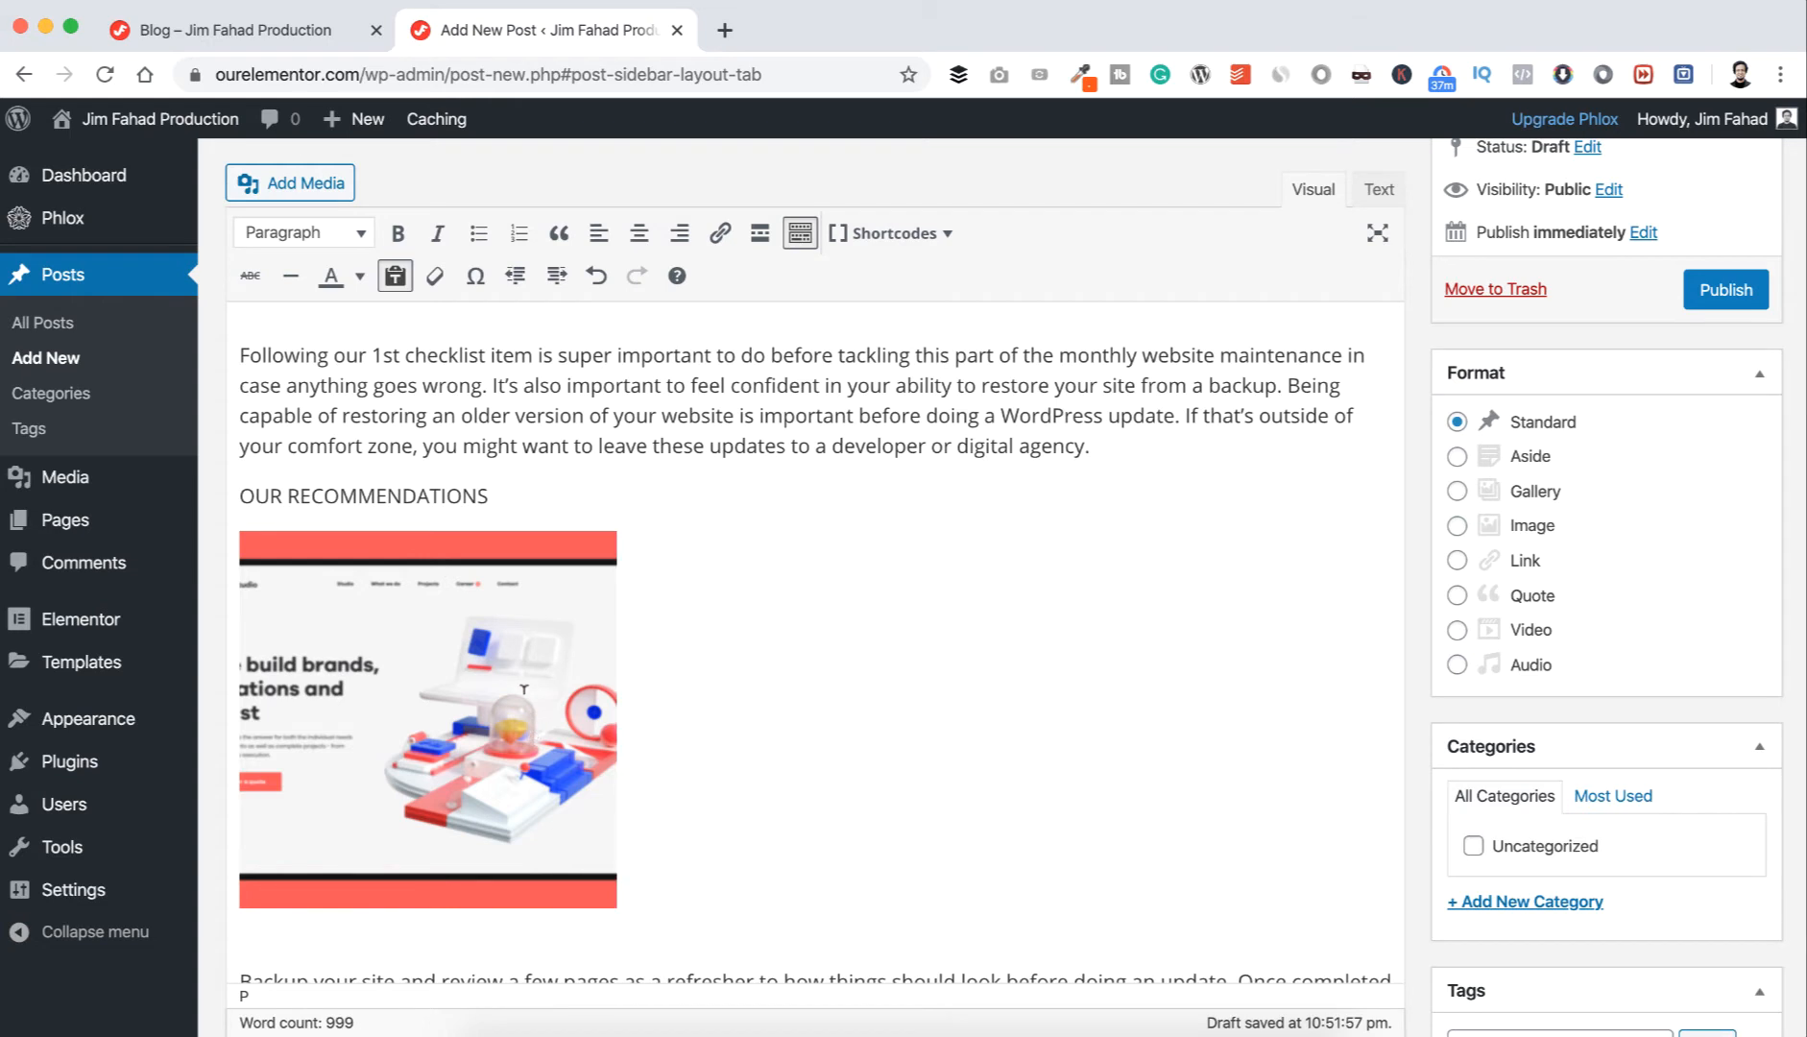
left_click(490, 683)
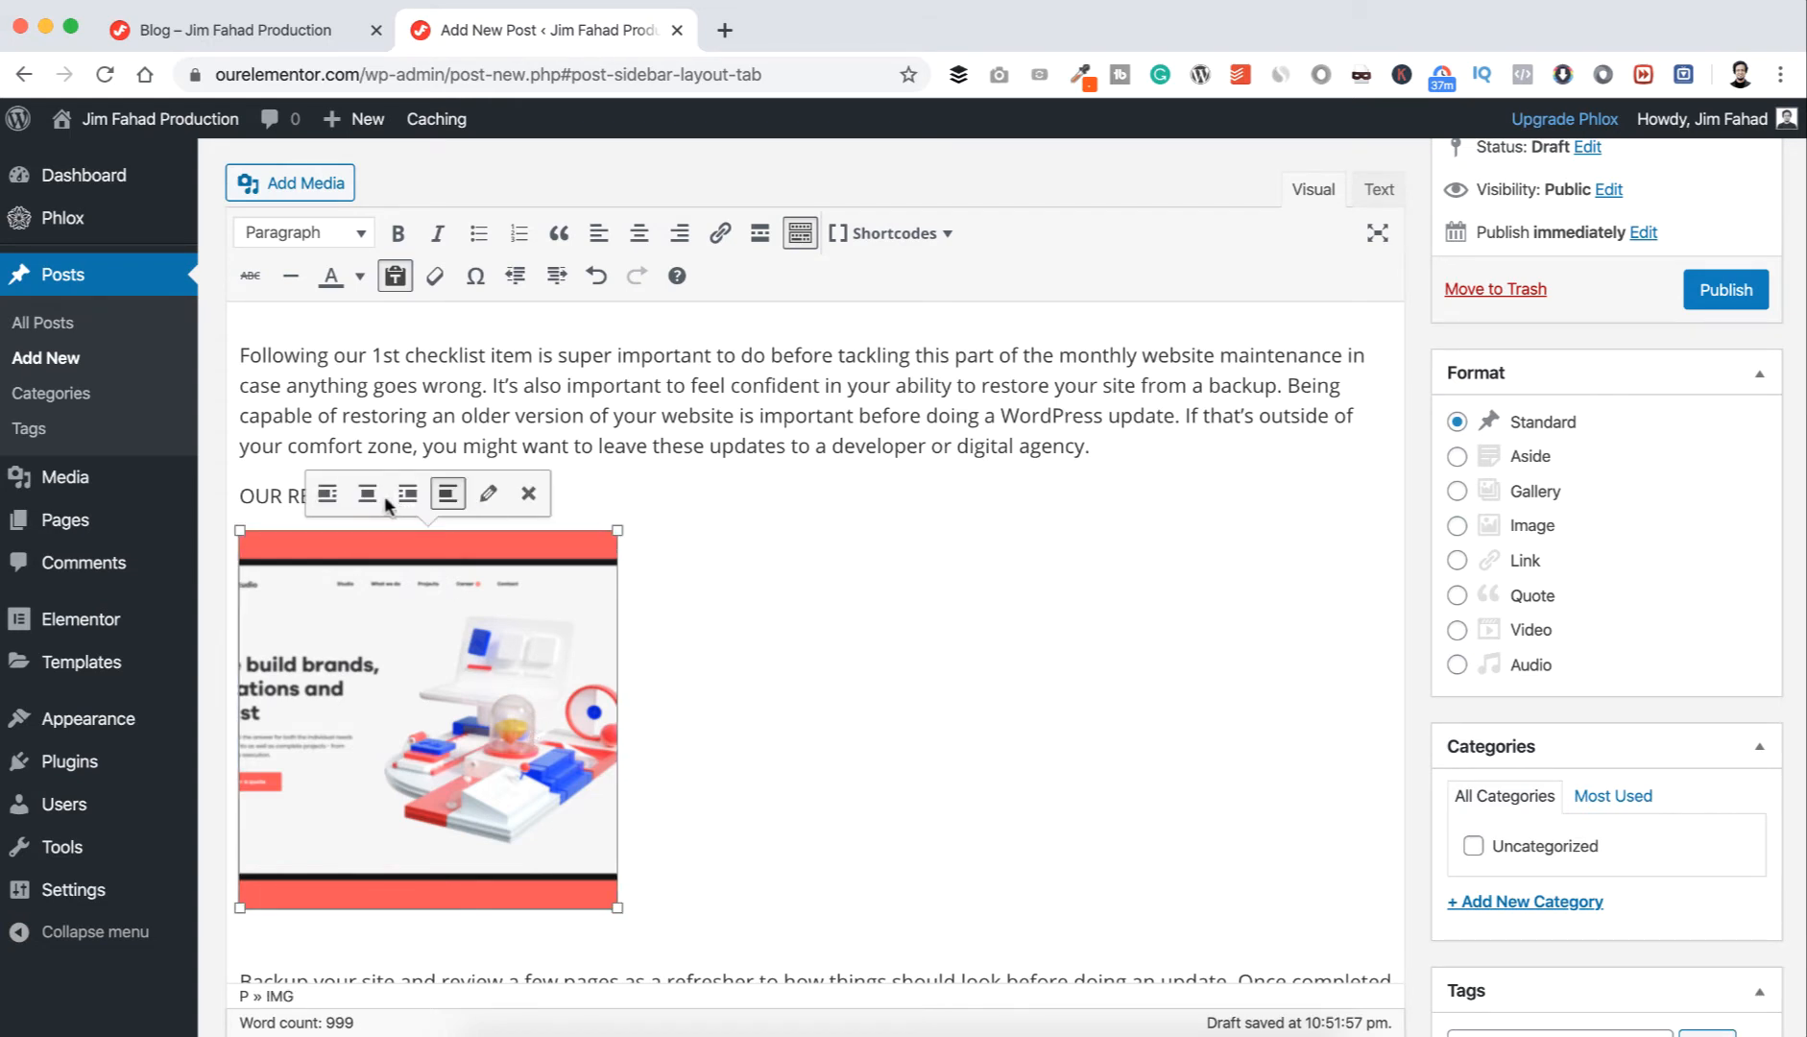
left_click(408, 497)
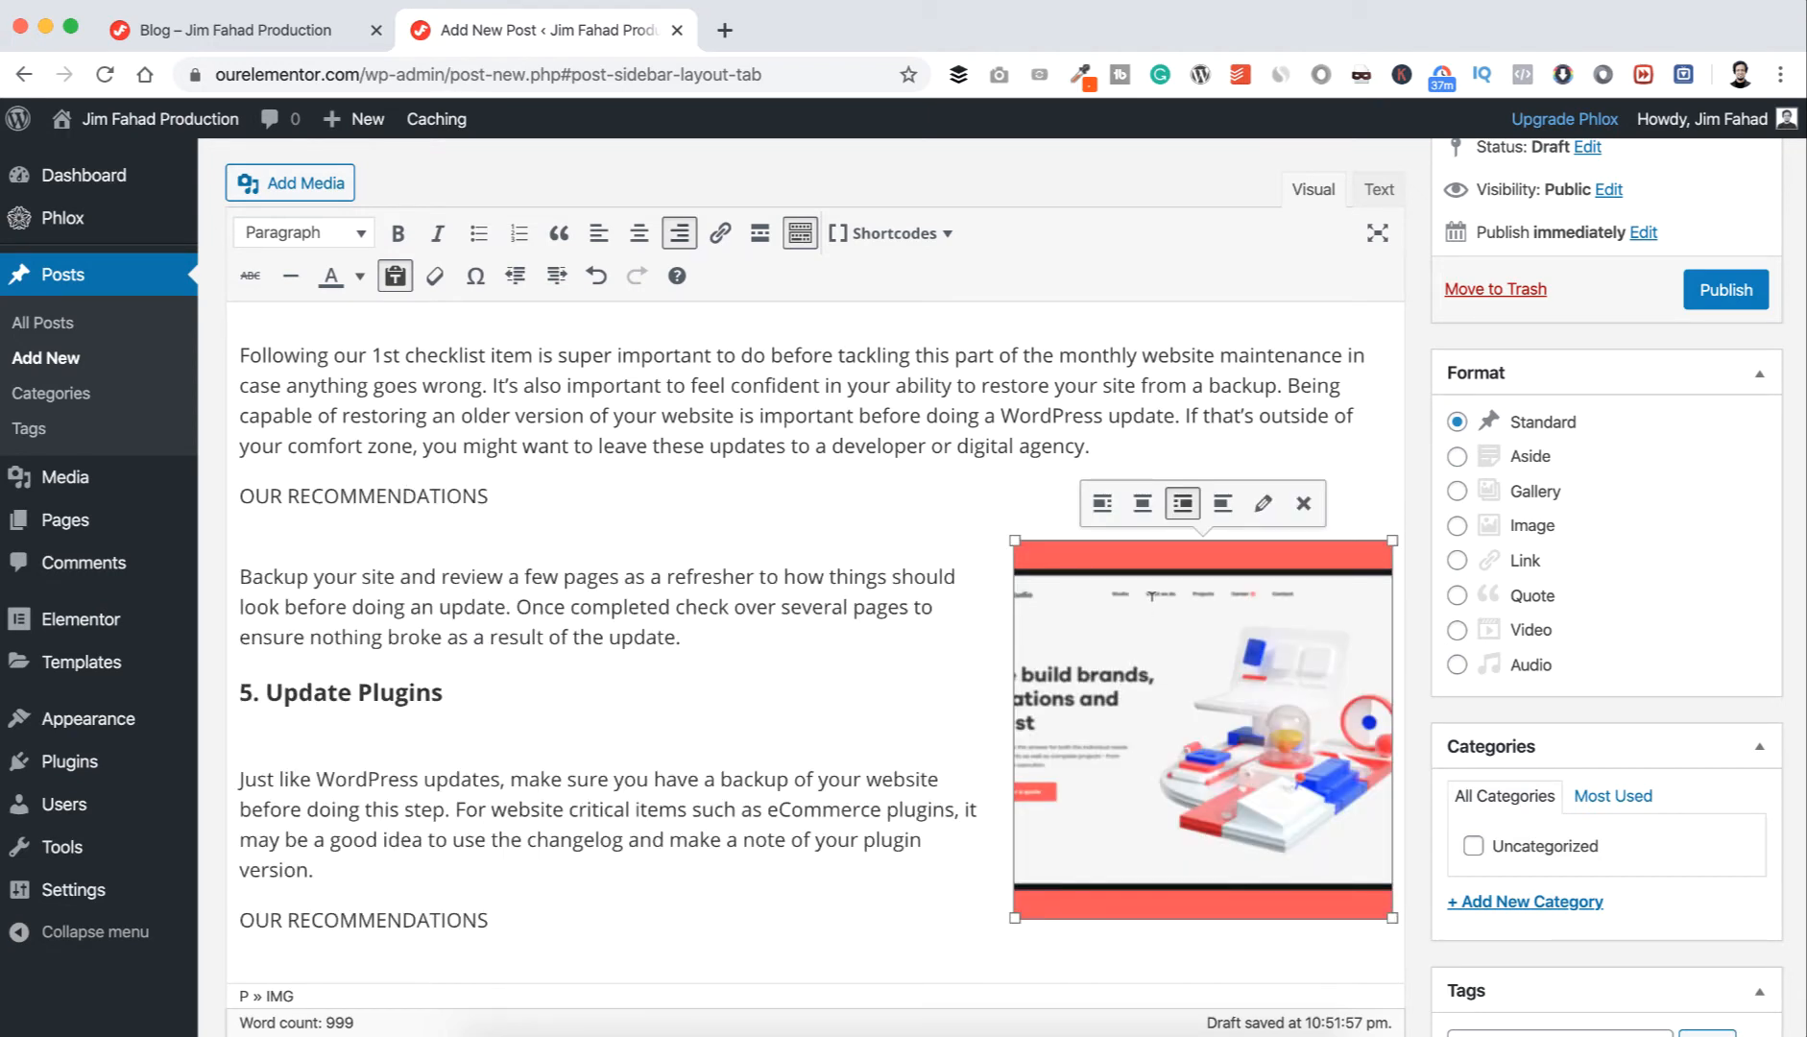
- Try the left and center alignments on the image in section 4, and return it to right alignment
left_click(1102, 502)
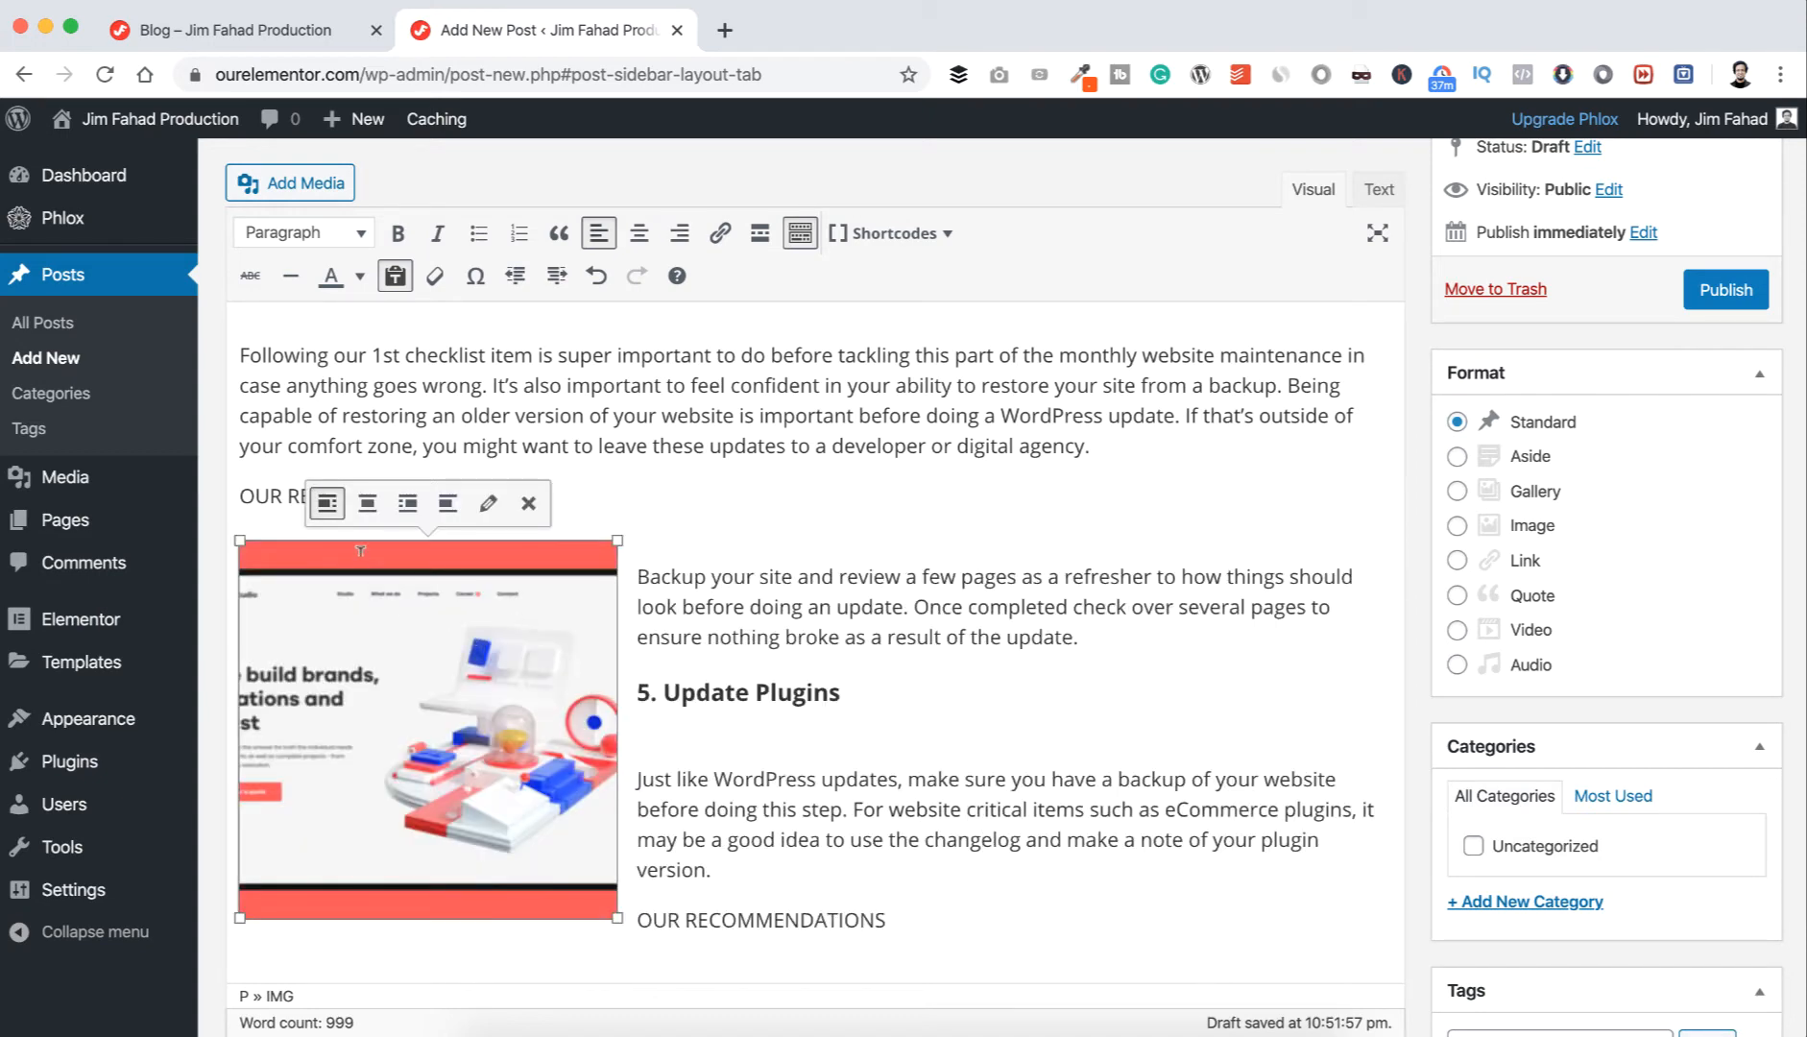
left_click(367, 501)
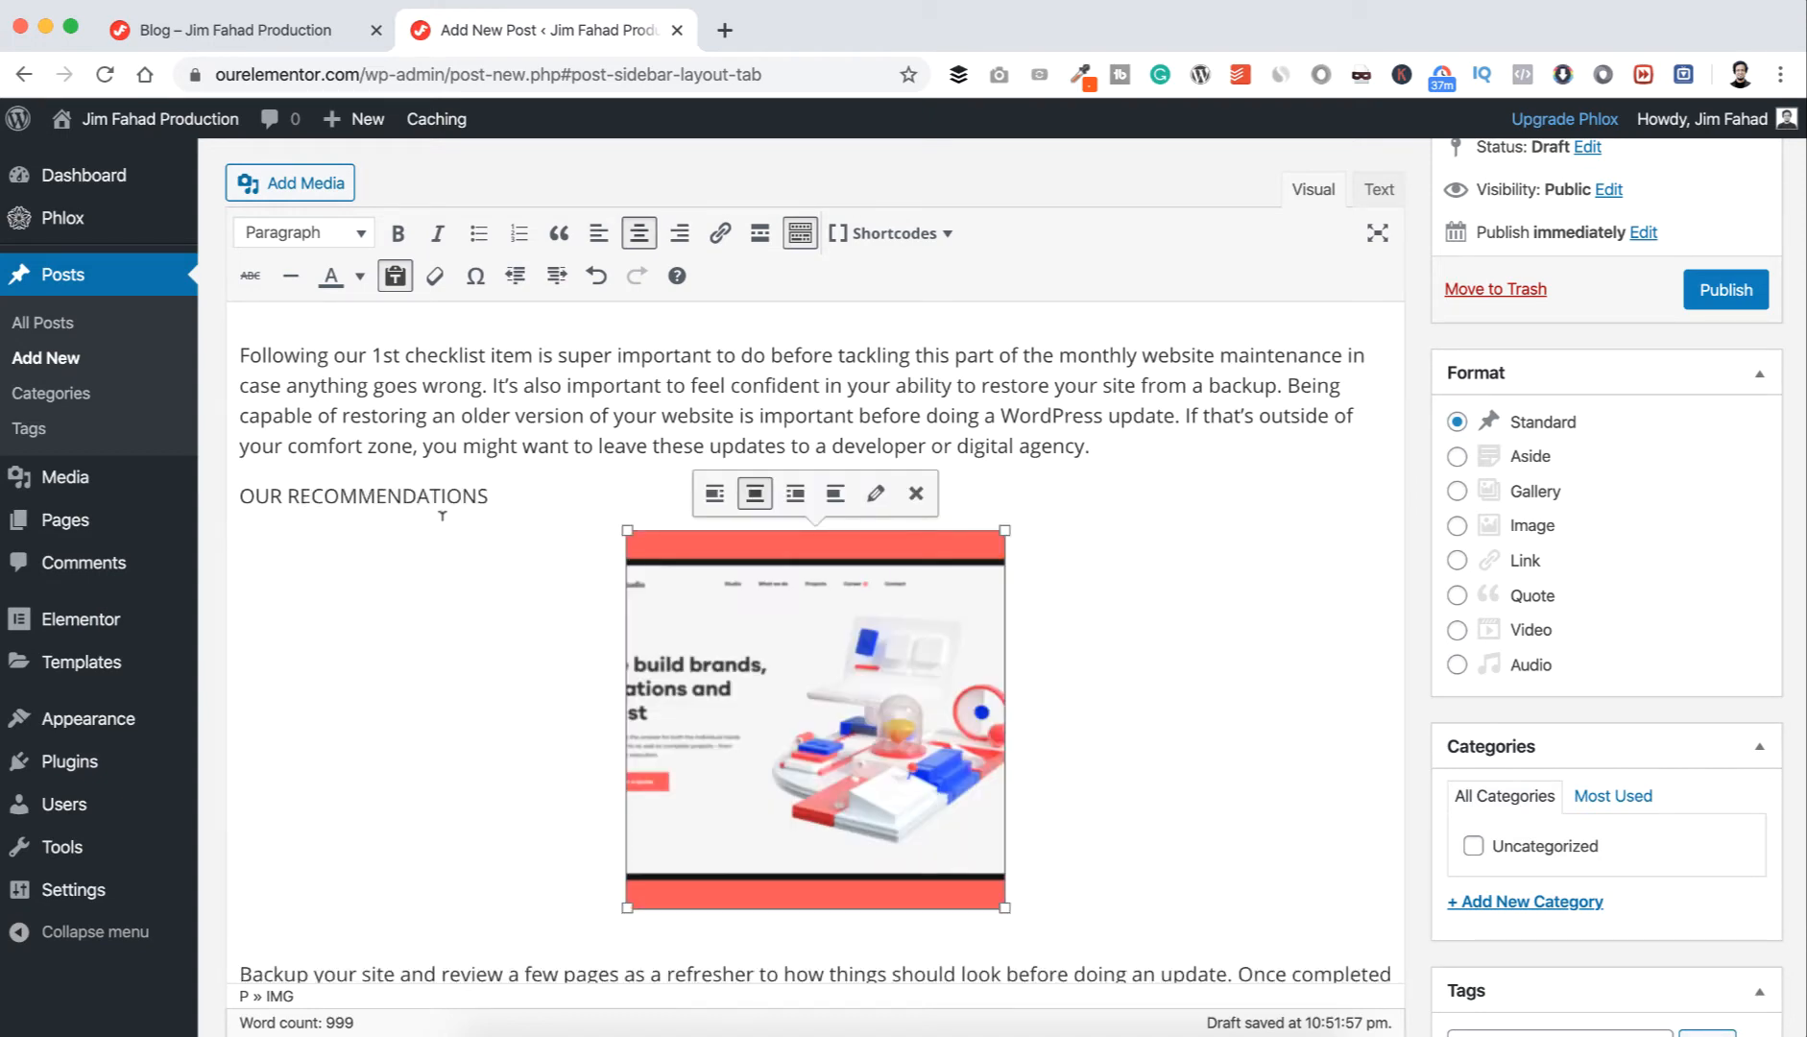
left_click(795, 494)
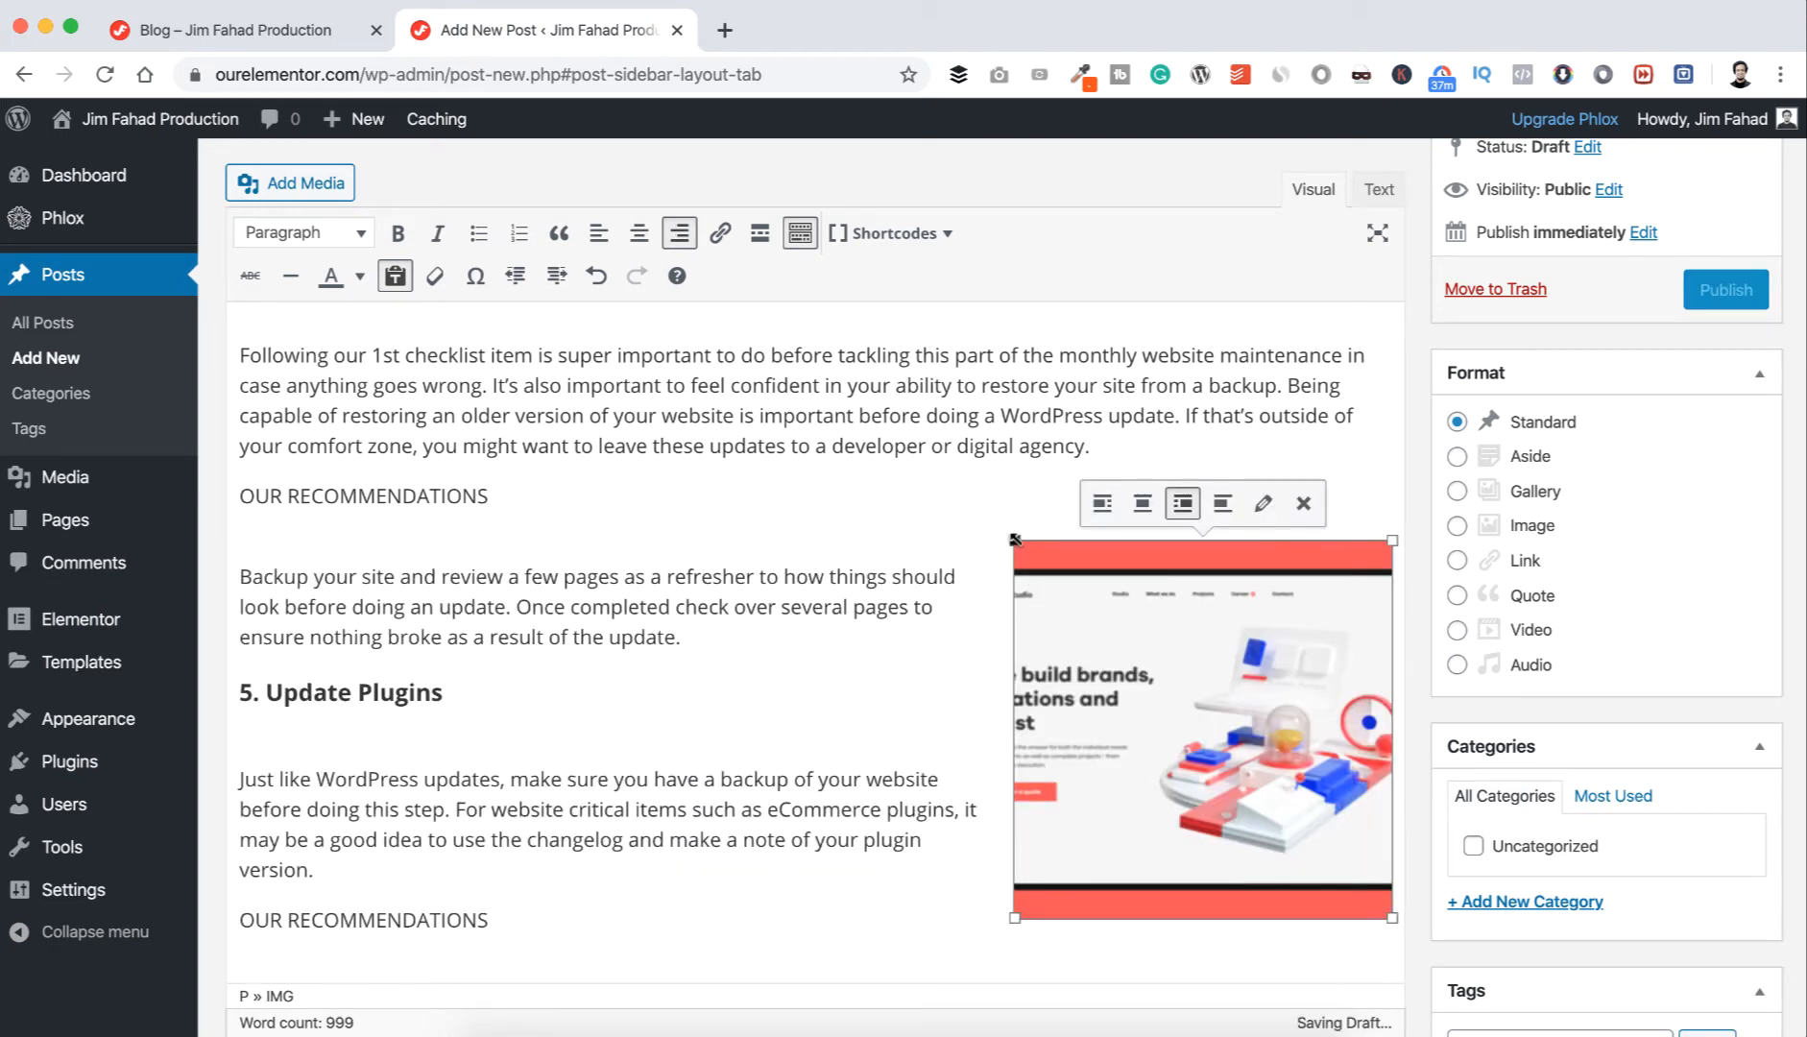
- Enlarge the right-aligned image in section 4 to about 384 × 384 pixels
left_click_drag(1015, 540, 909, 509)
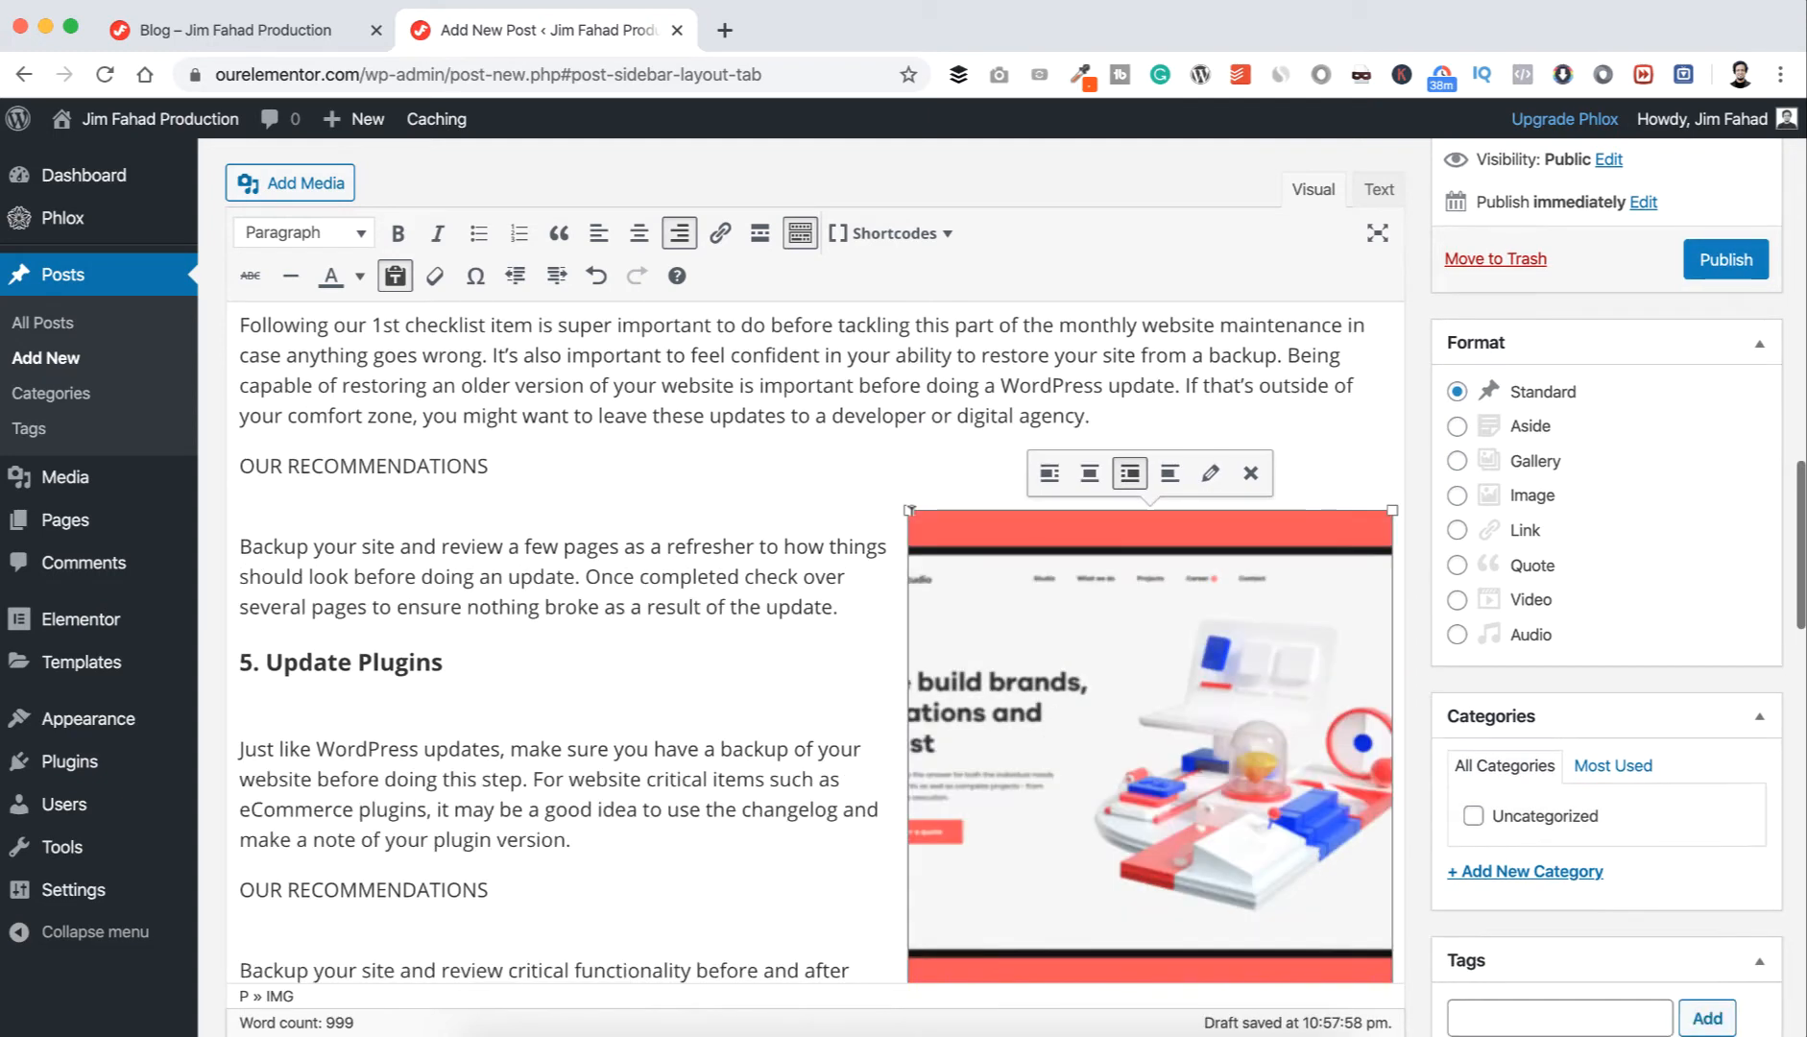
scroll(1056, 480, "down", 2)
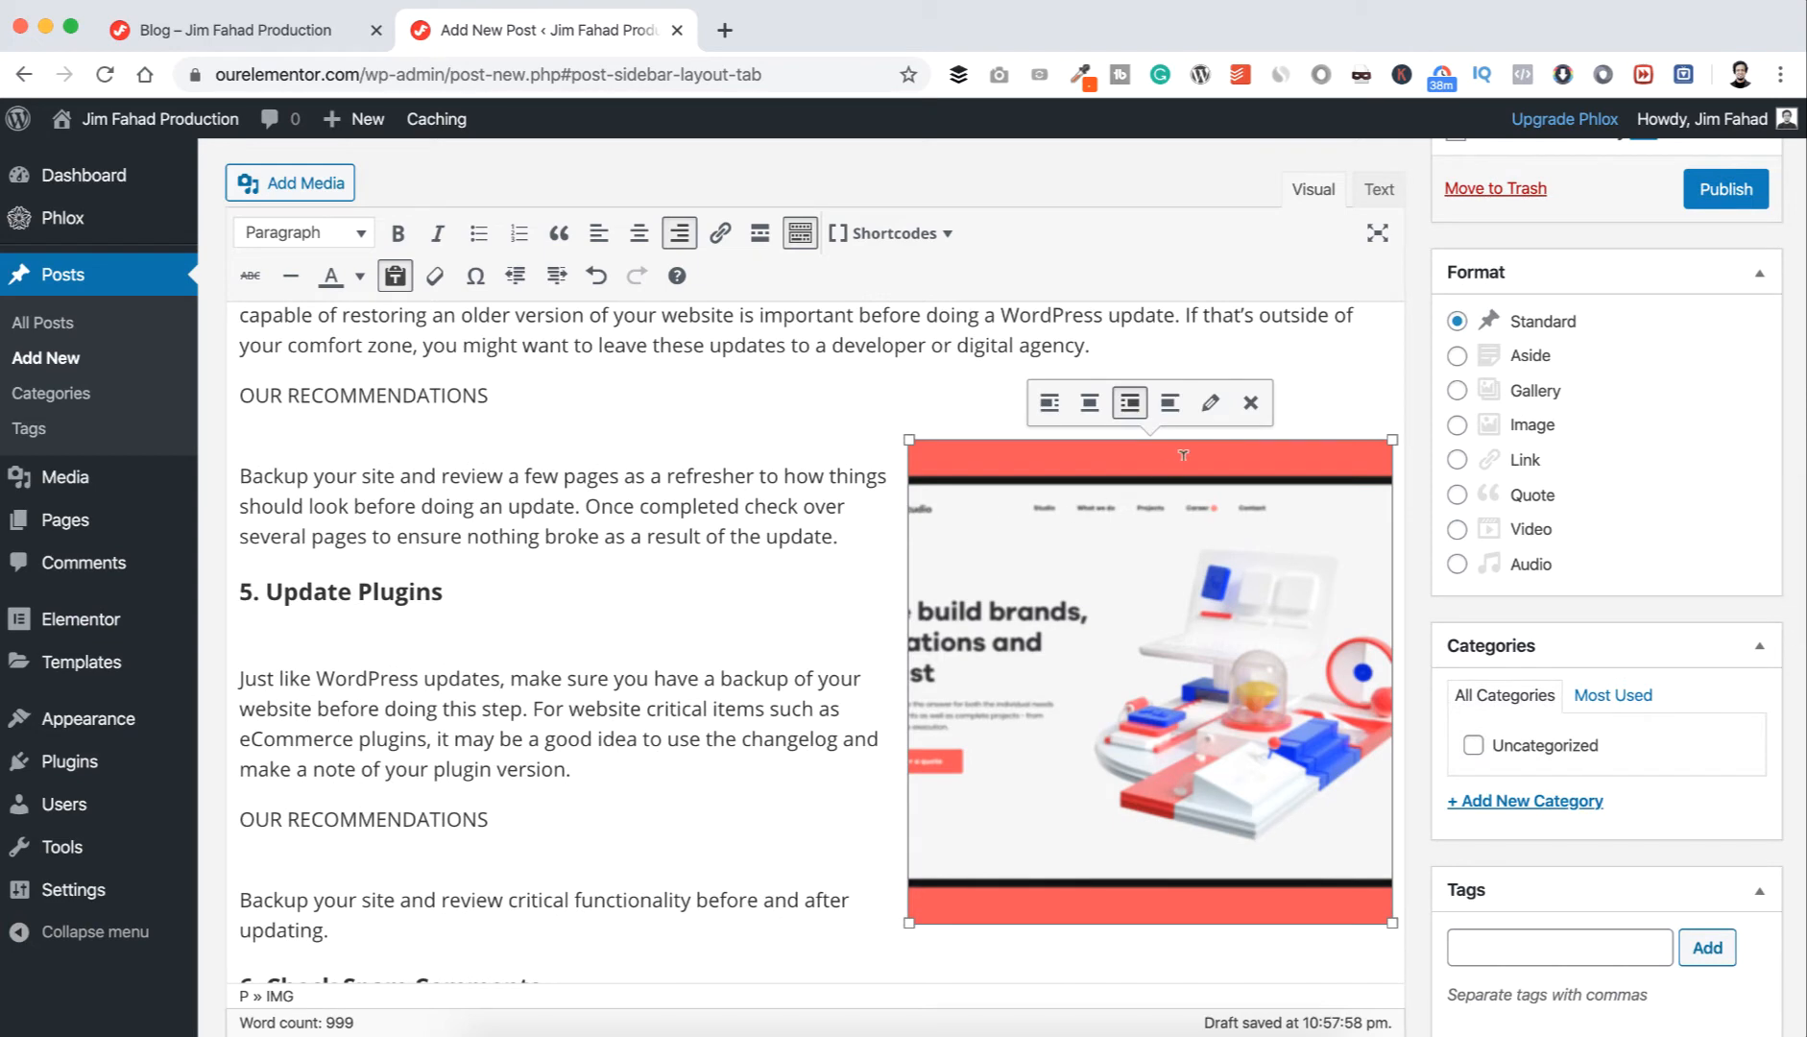
left_click(1210, 404)
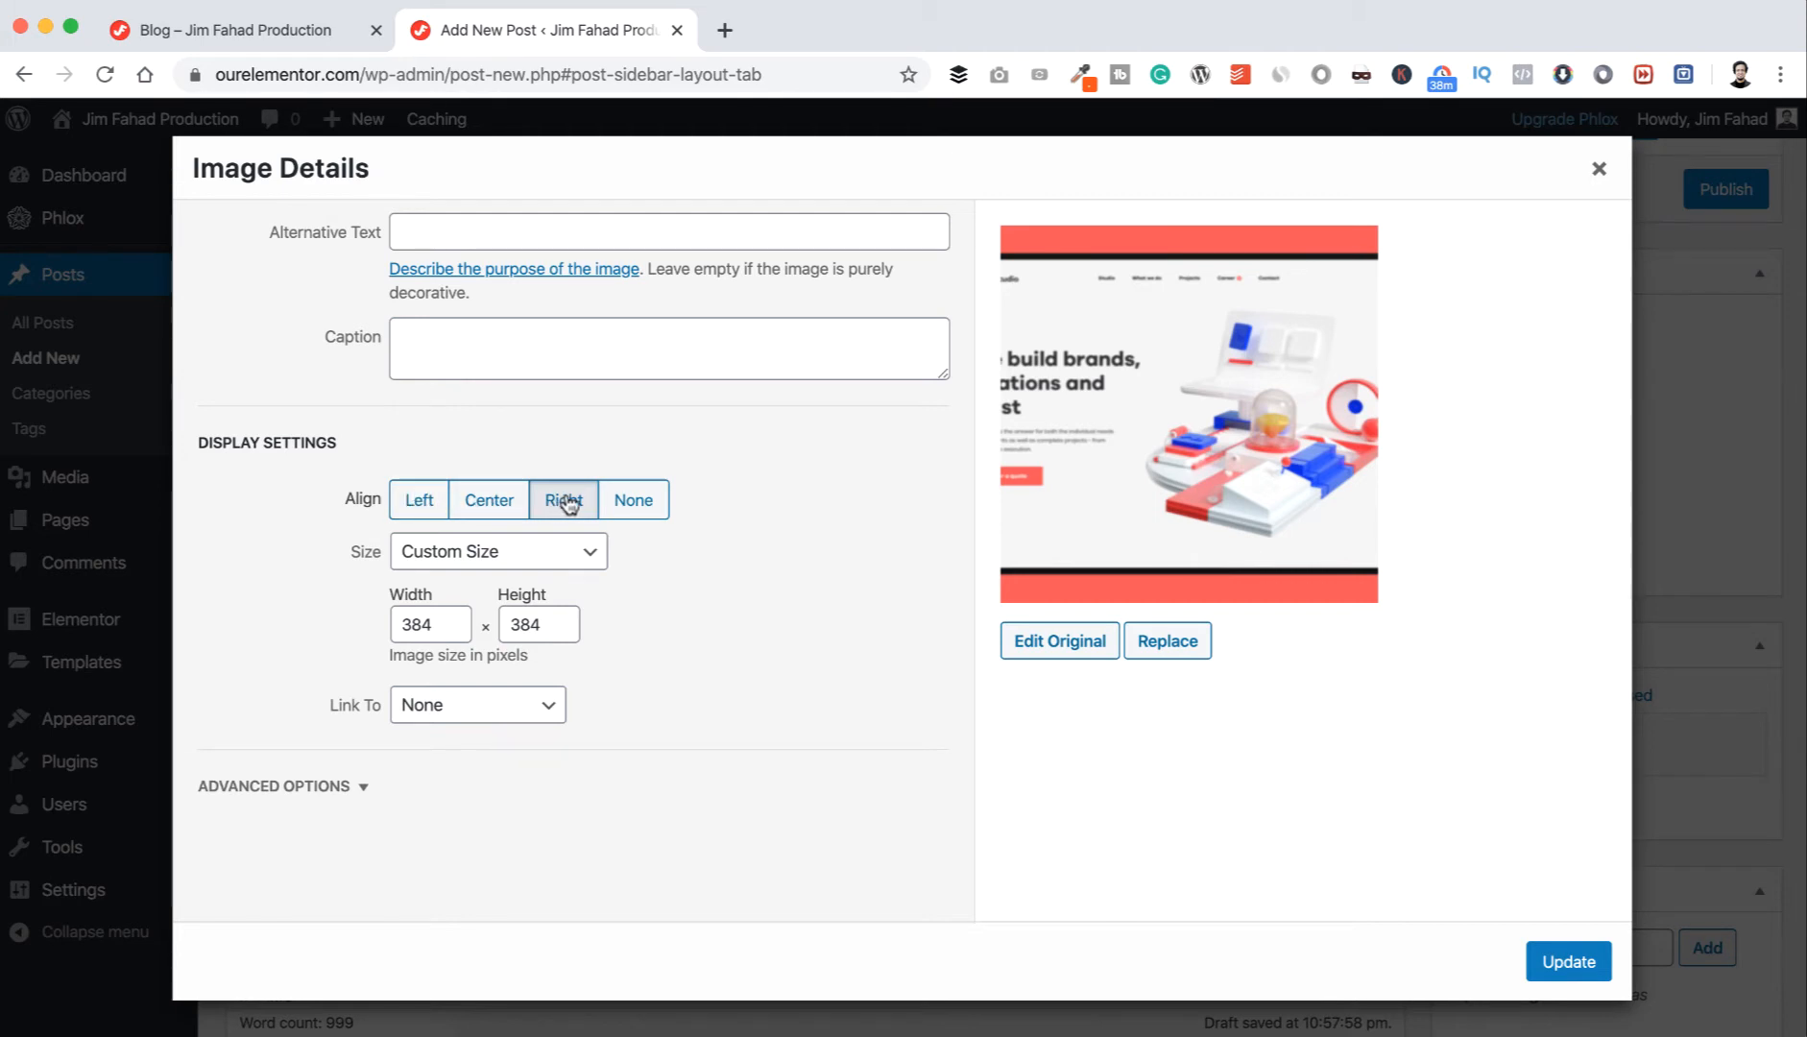
left_click(528, 558)
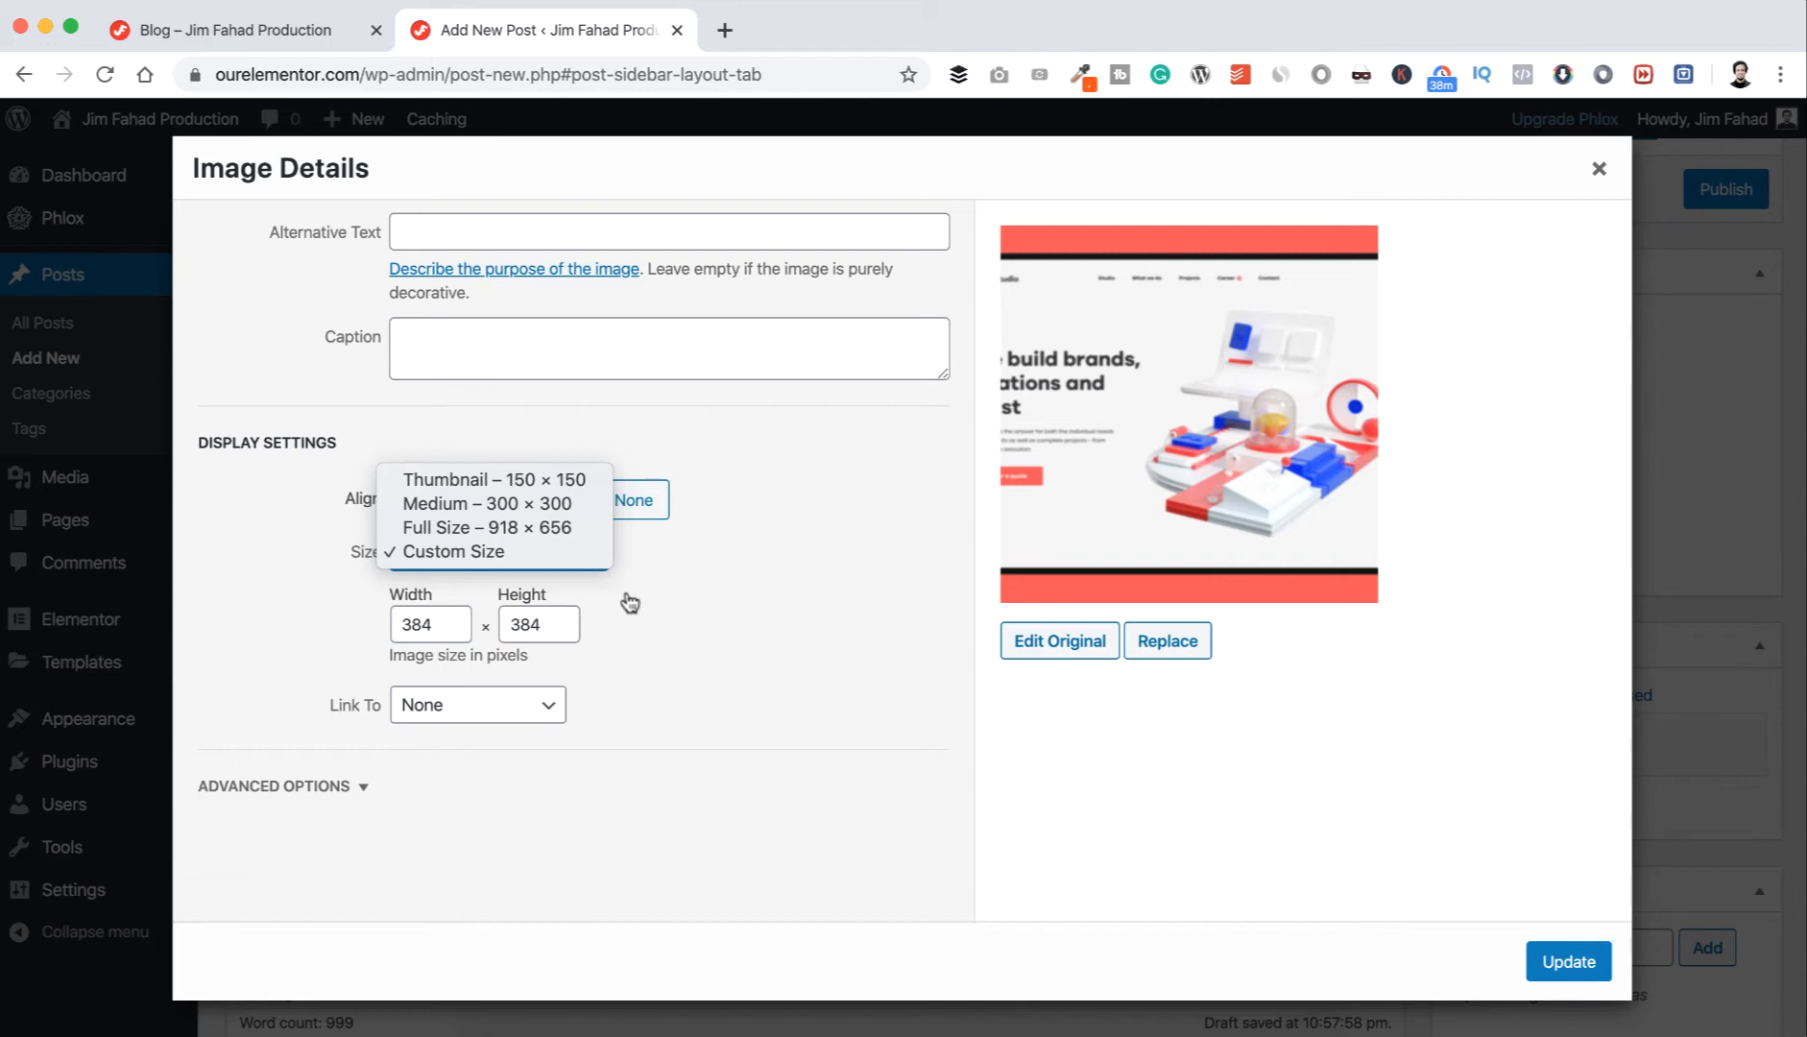
left_click(447, 625)
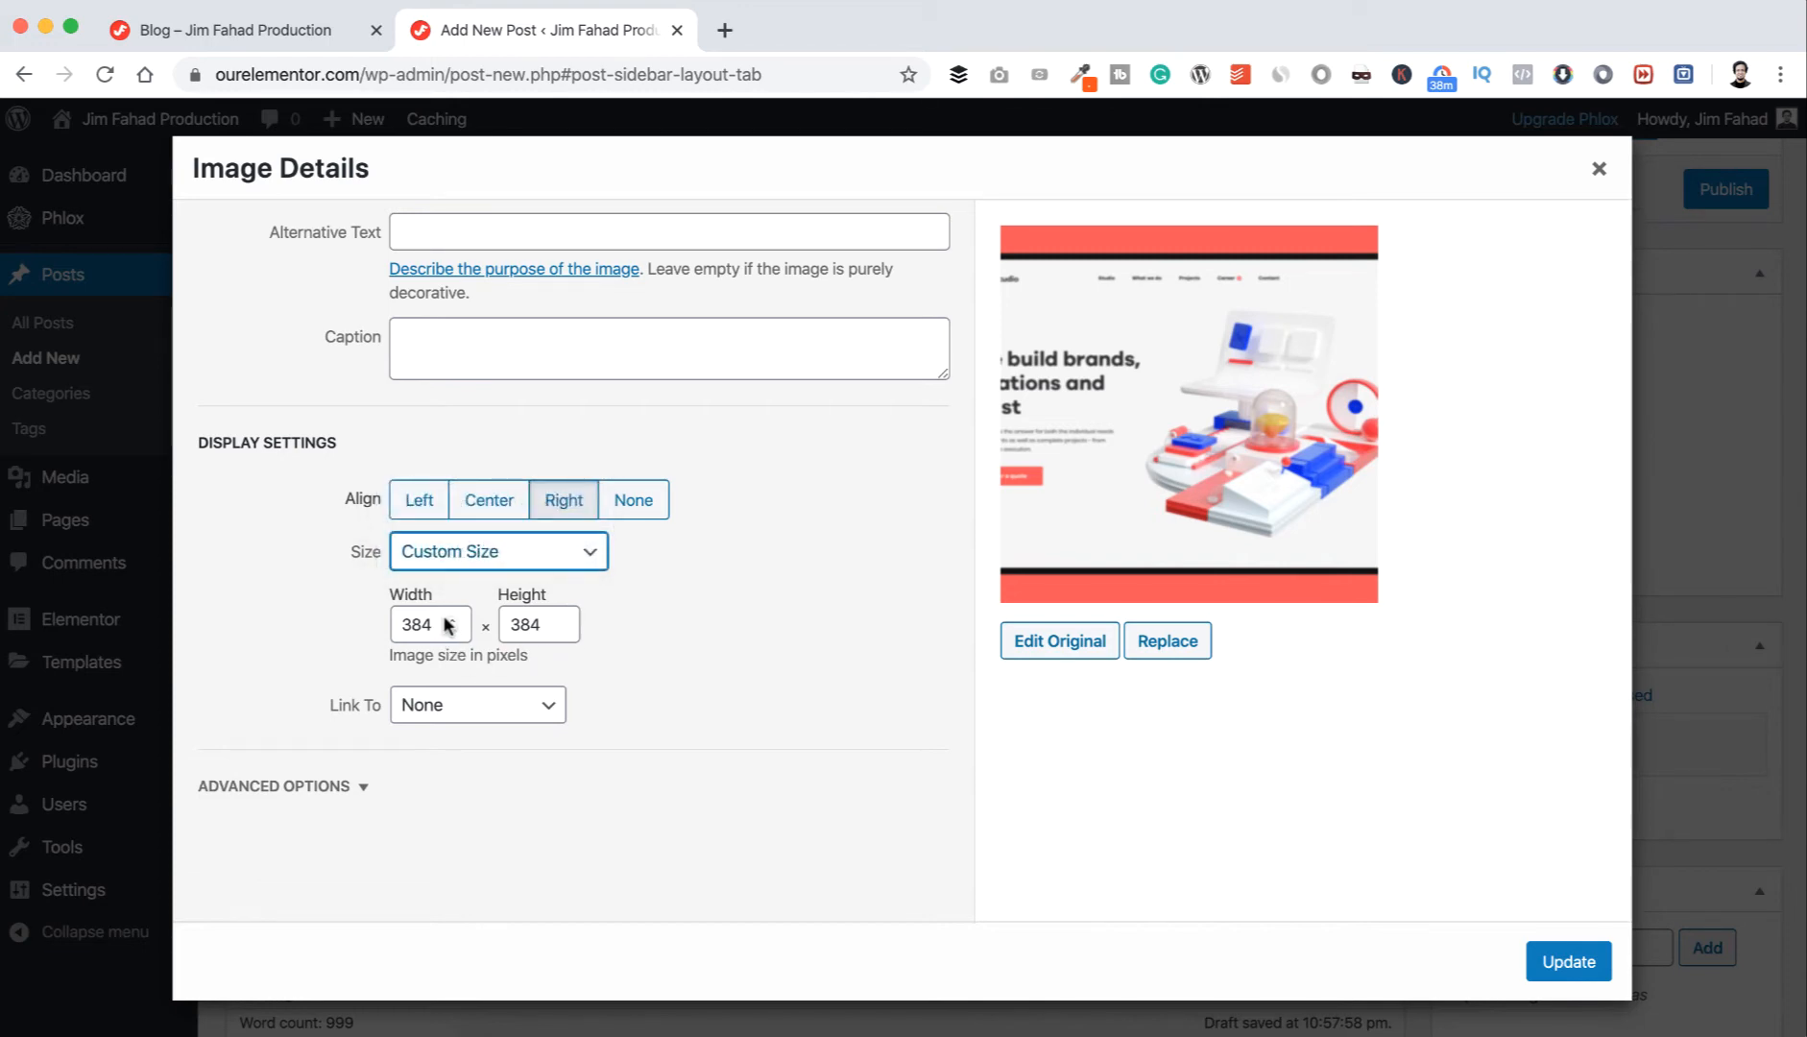
left_click(442, 709)
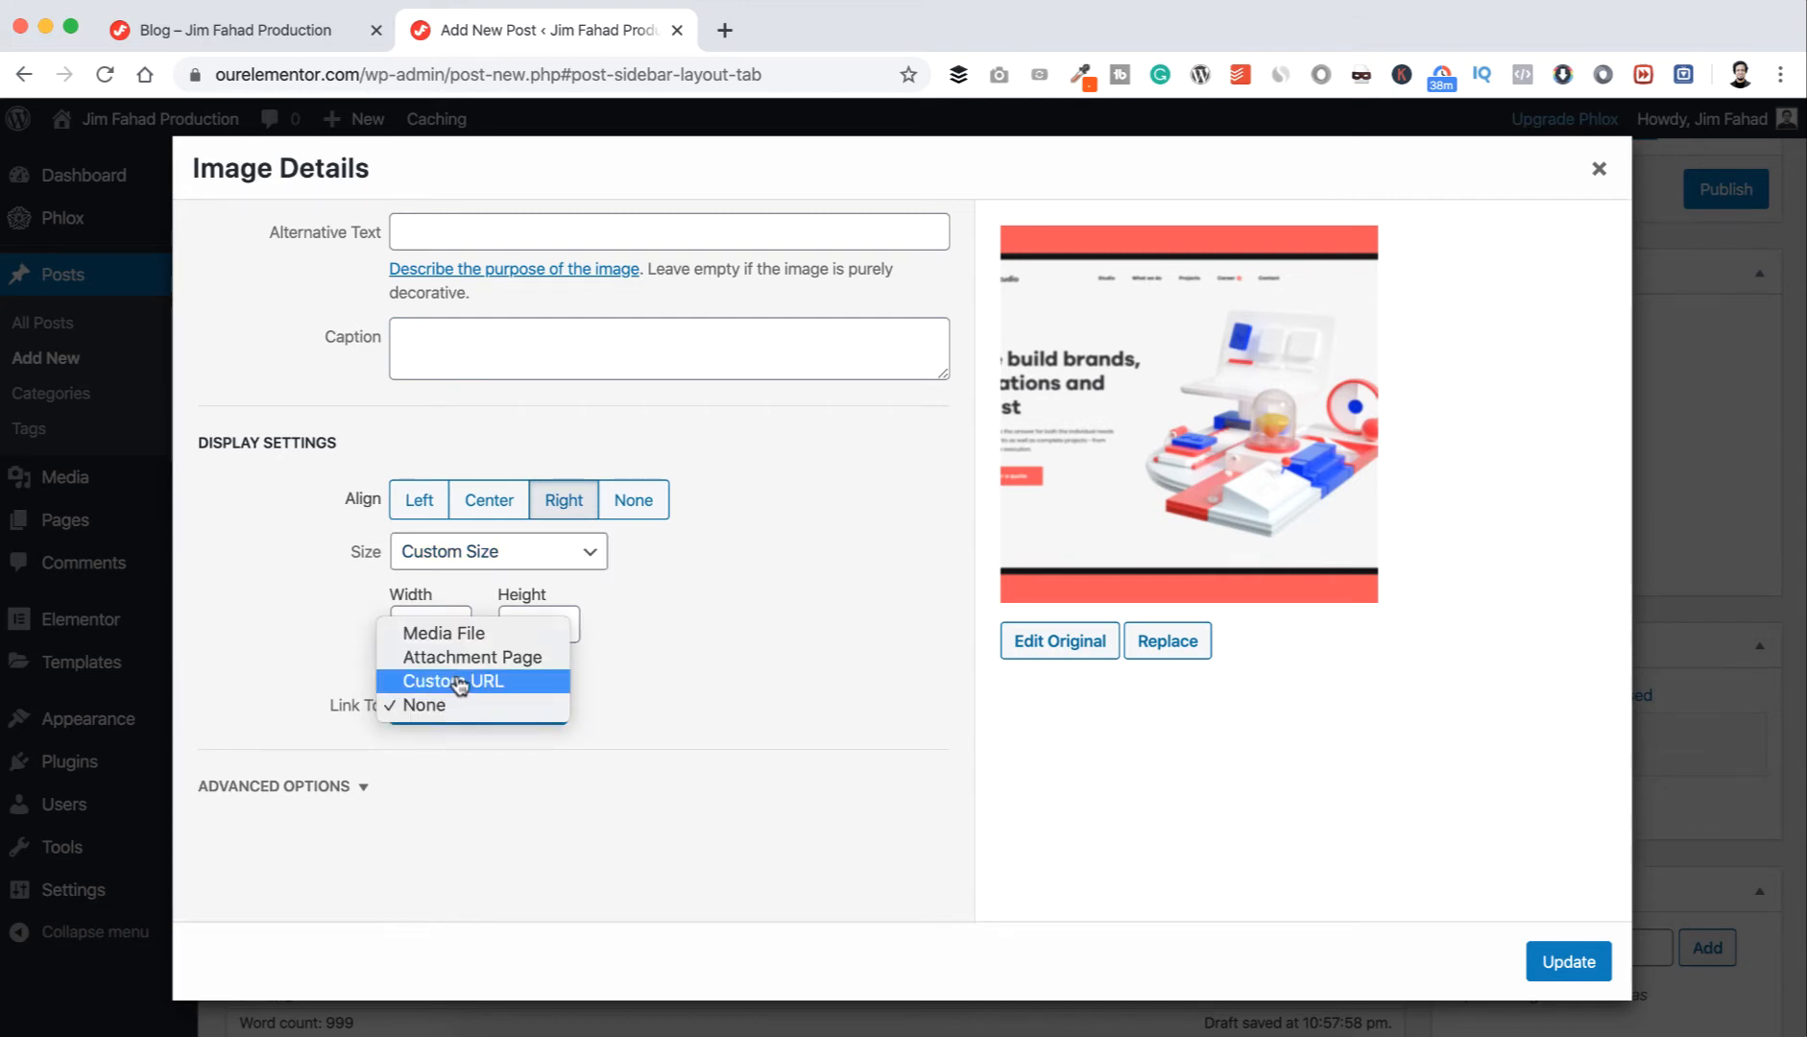
left_click(470, 681)
left_click(465, 751)
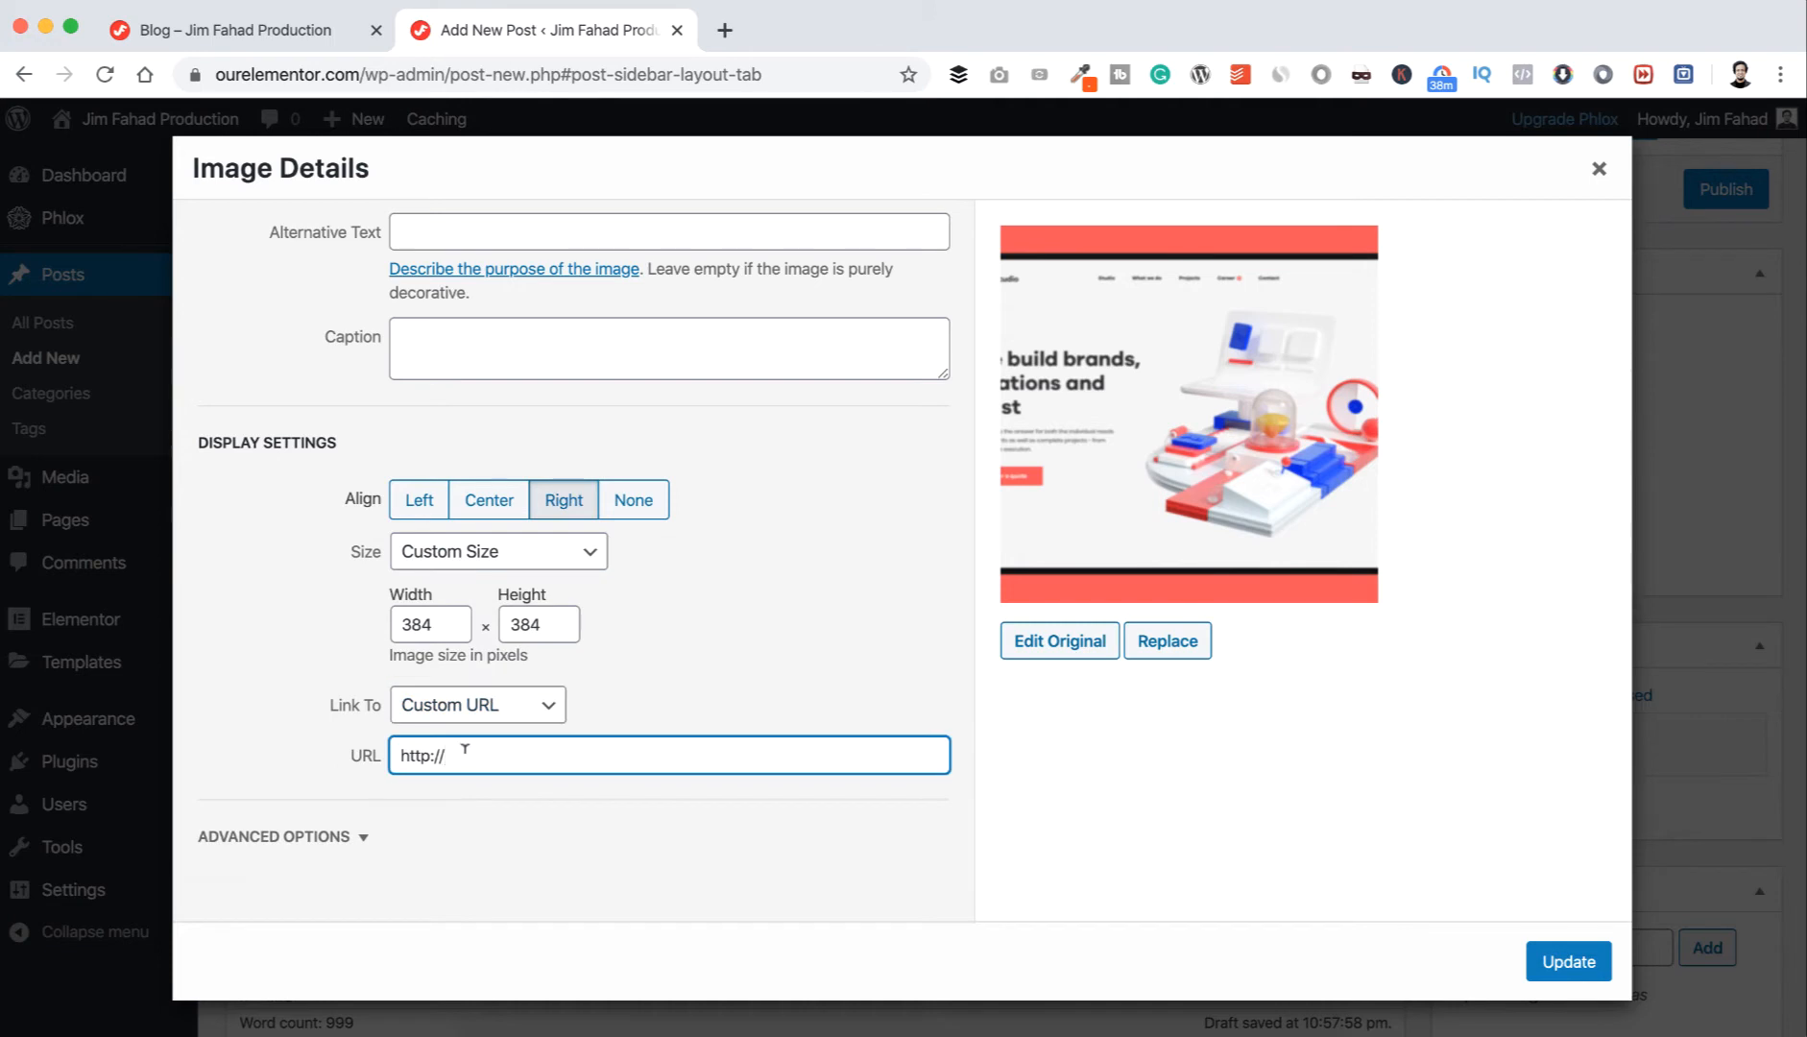
key("super+a")
type("https://jimfahaddigital.com")
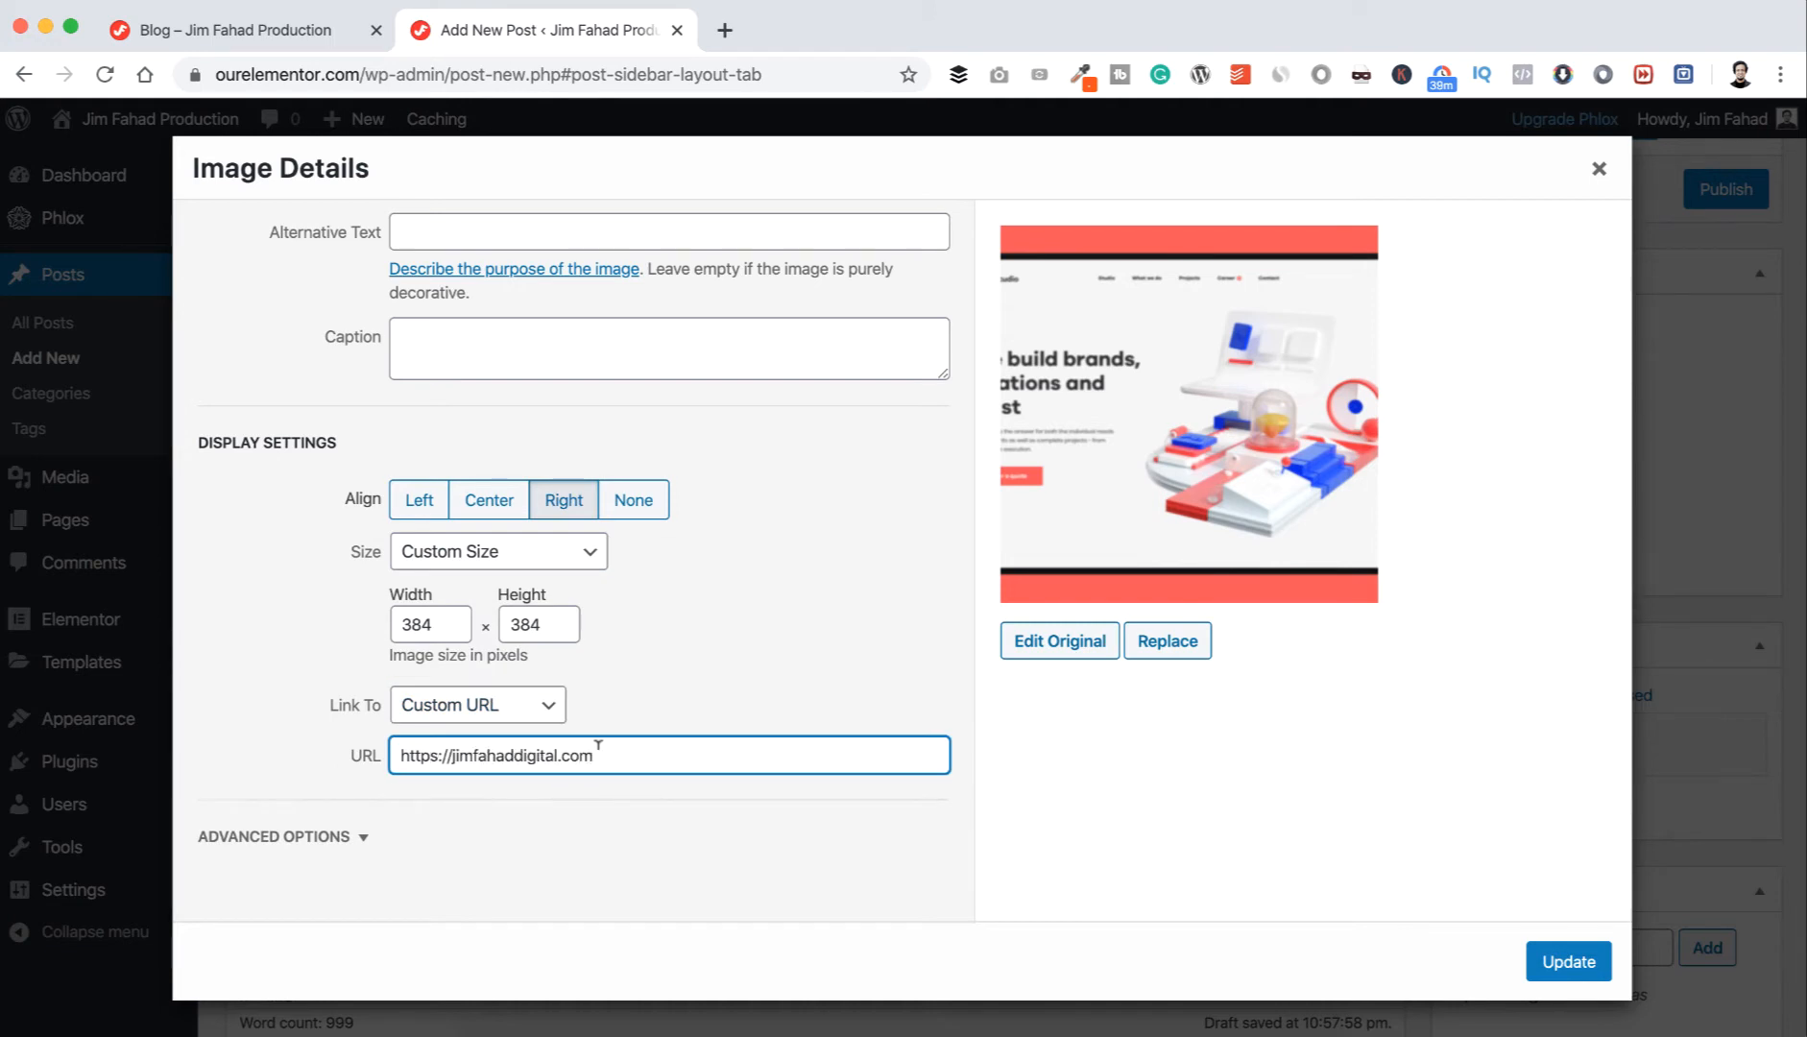
left_click(1566, 964)
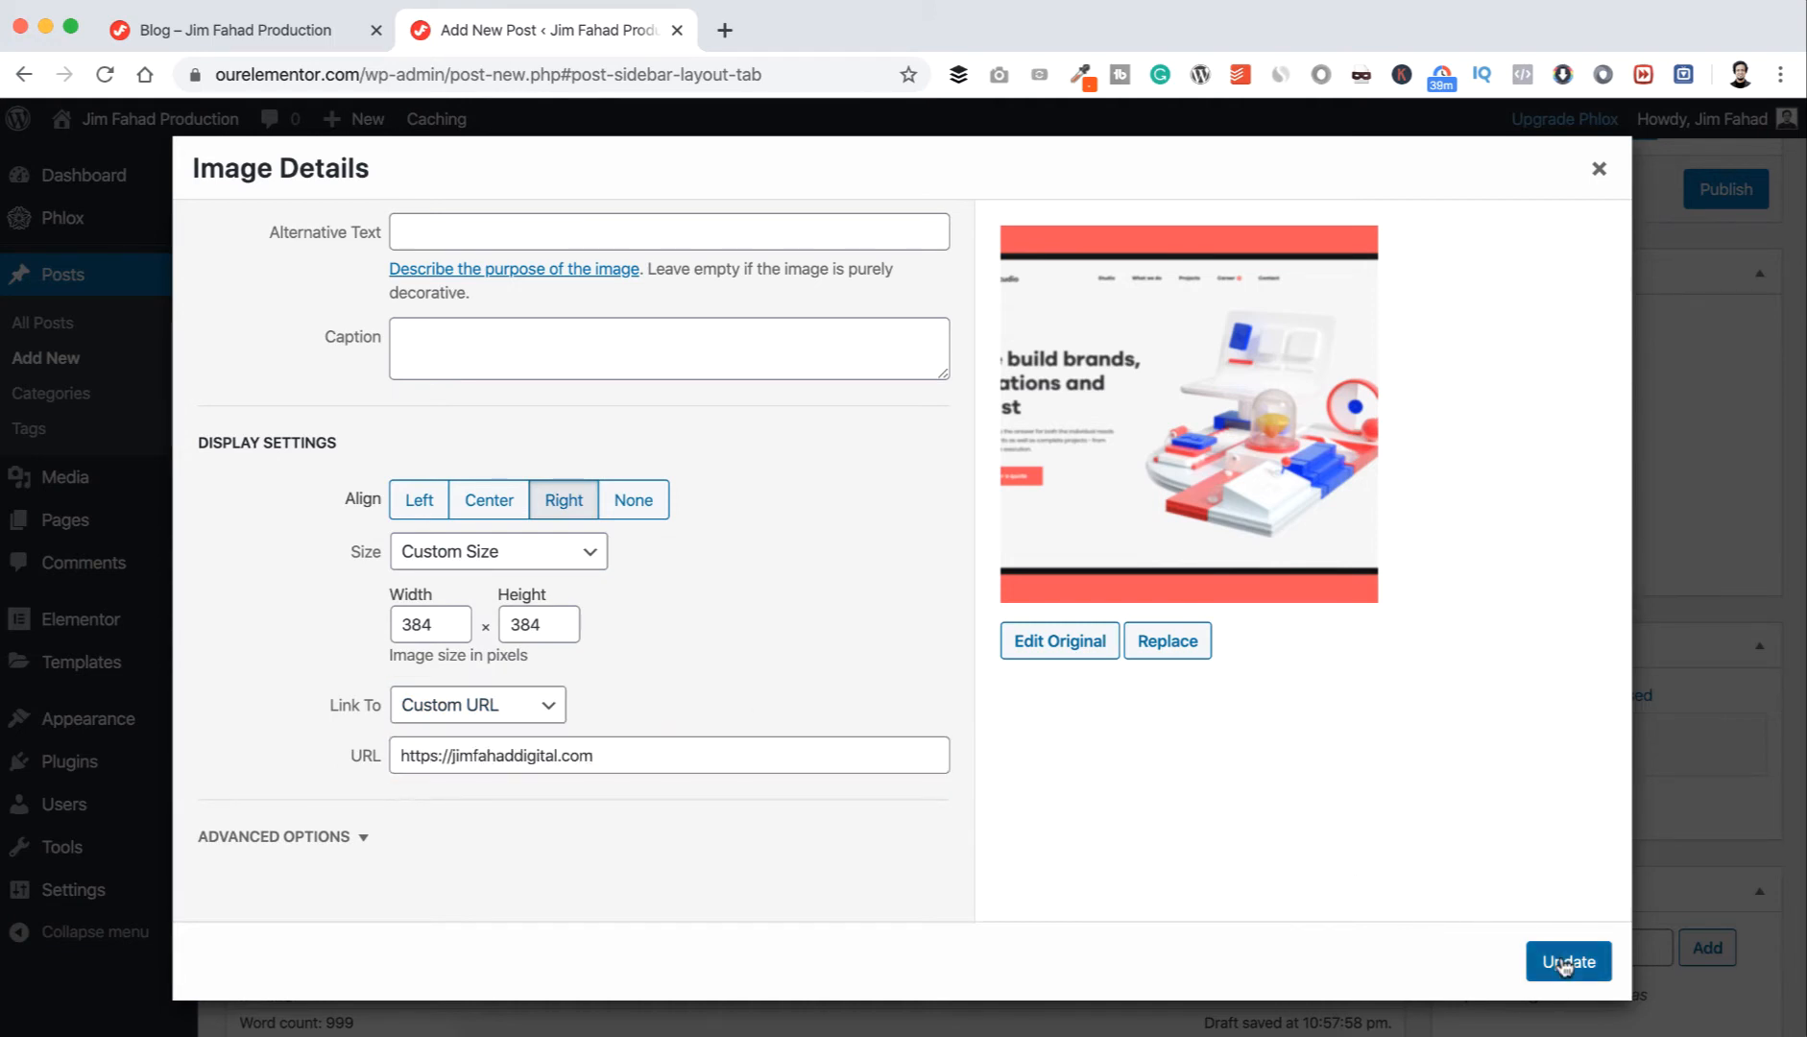
- Insert business-2884023_1920.jpg from the media library below "OUR RECOMMENDATIONS" in the "6. Check Spam Comments" section
scroll(841, 770, "down", 3)
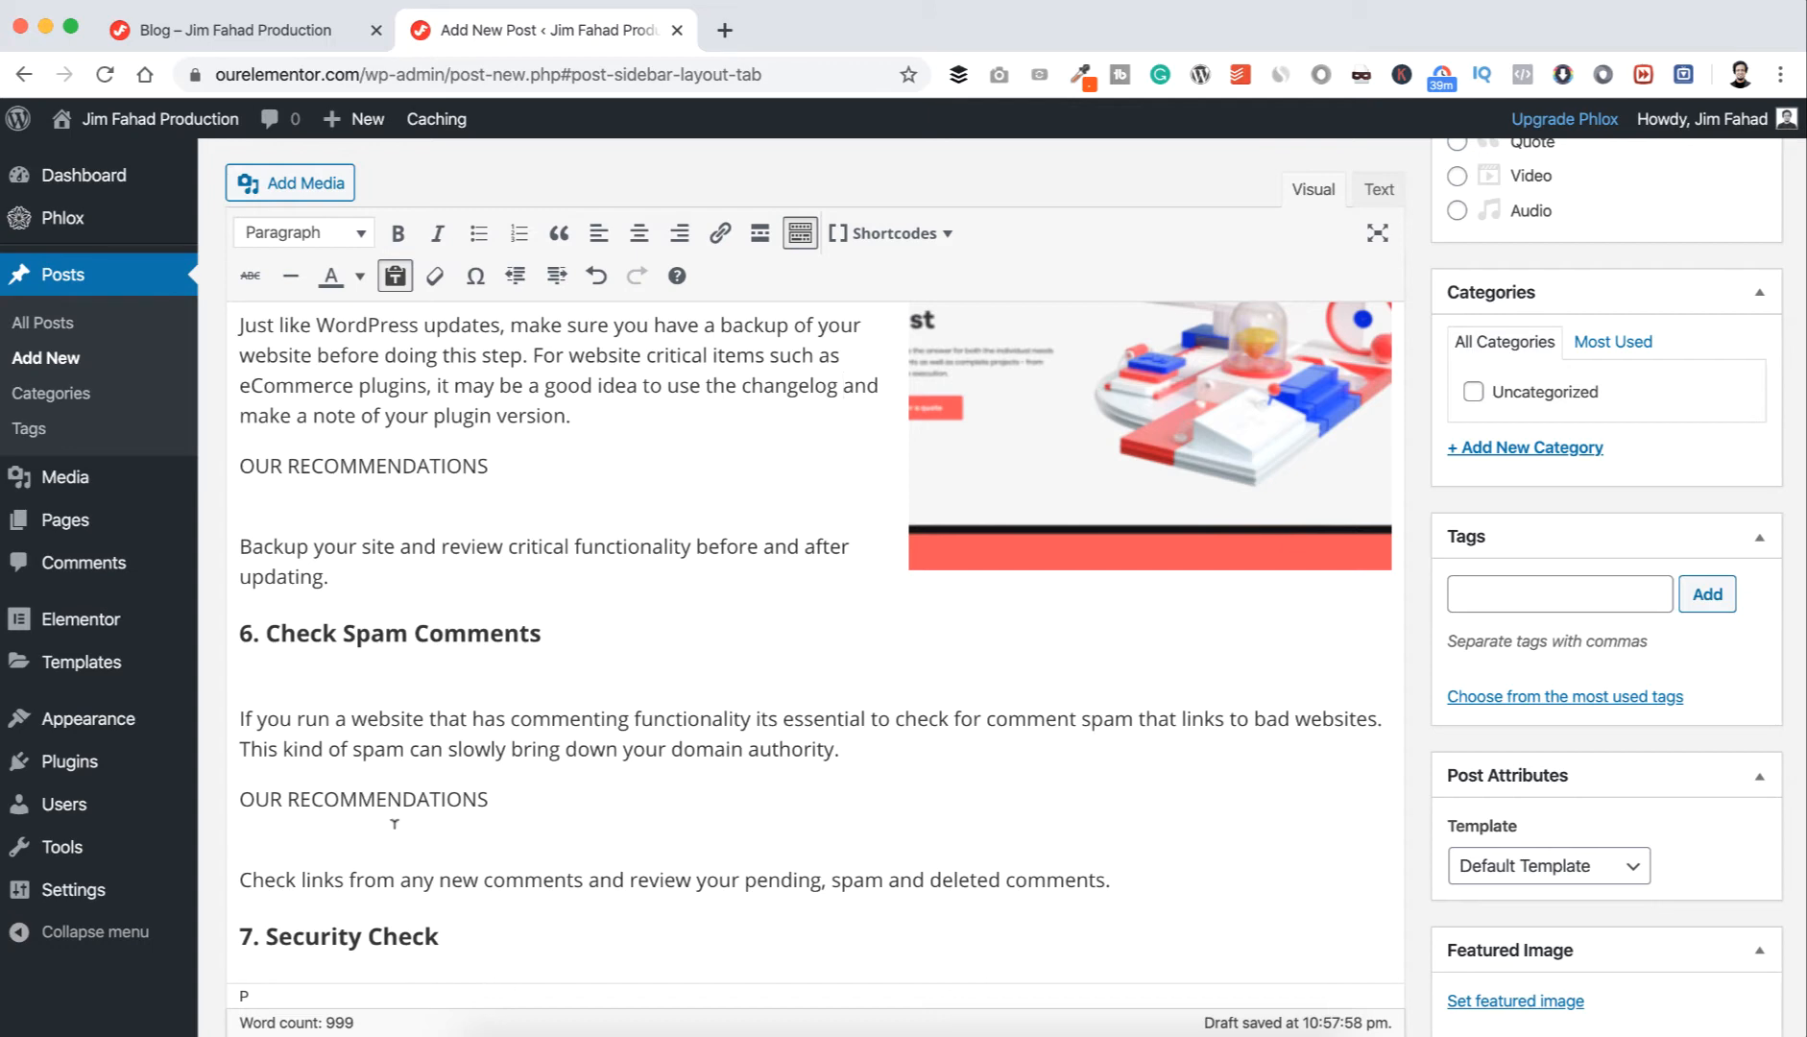
left_click(306, 180)
scroll(696, 571, "down", 3)
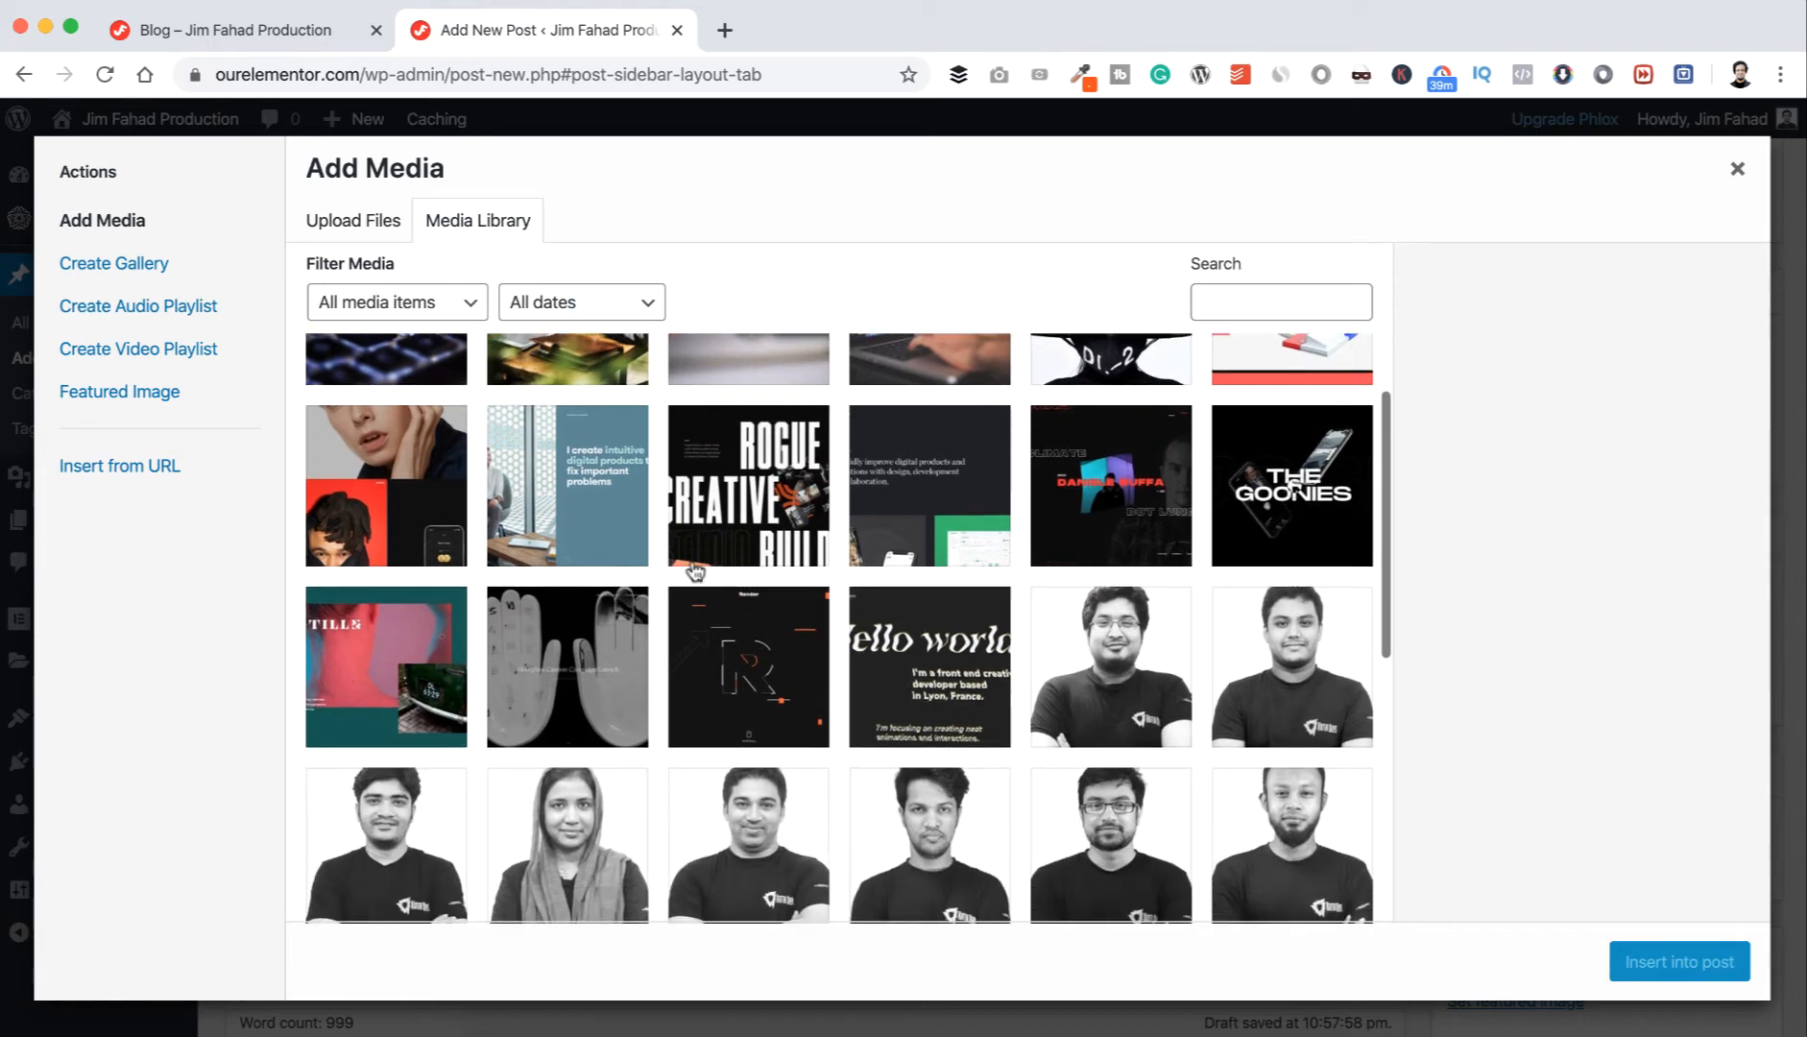
scroll(696, 572, "up", 3)
left_click(596, 421)
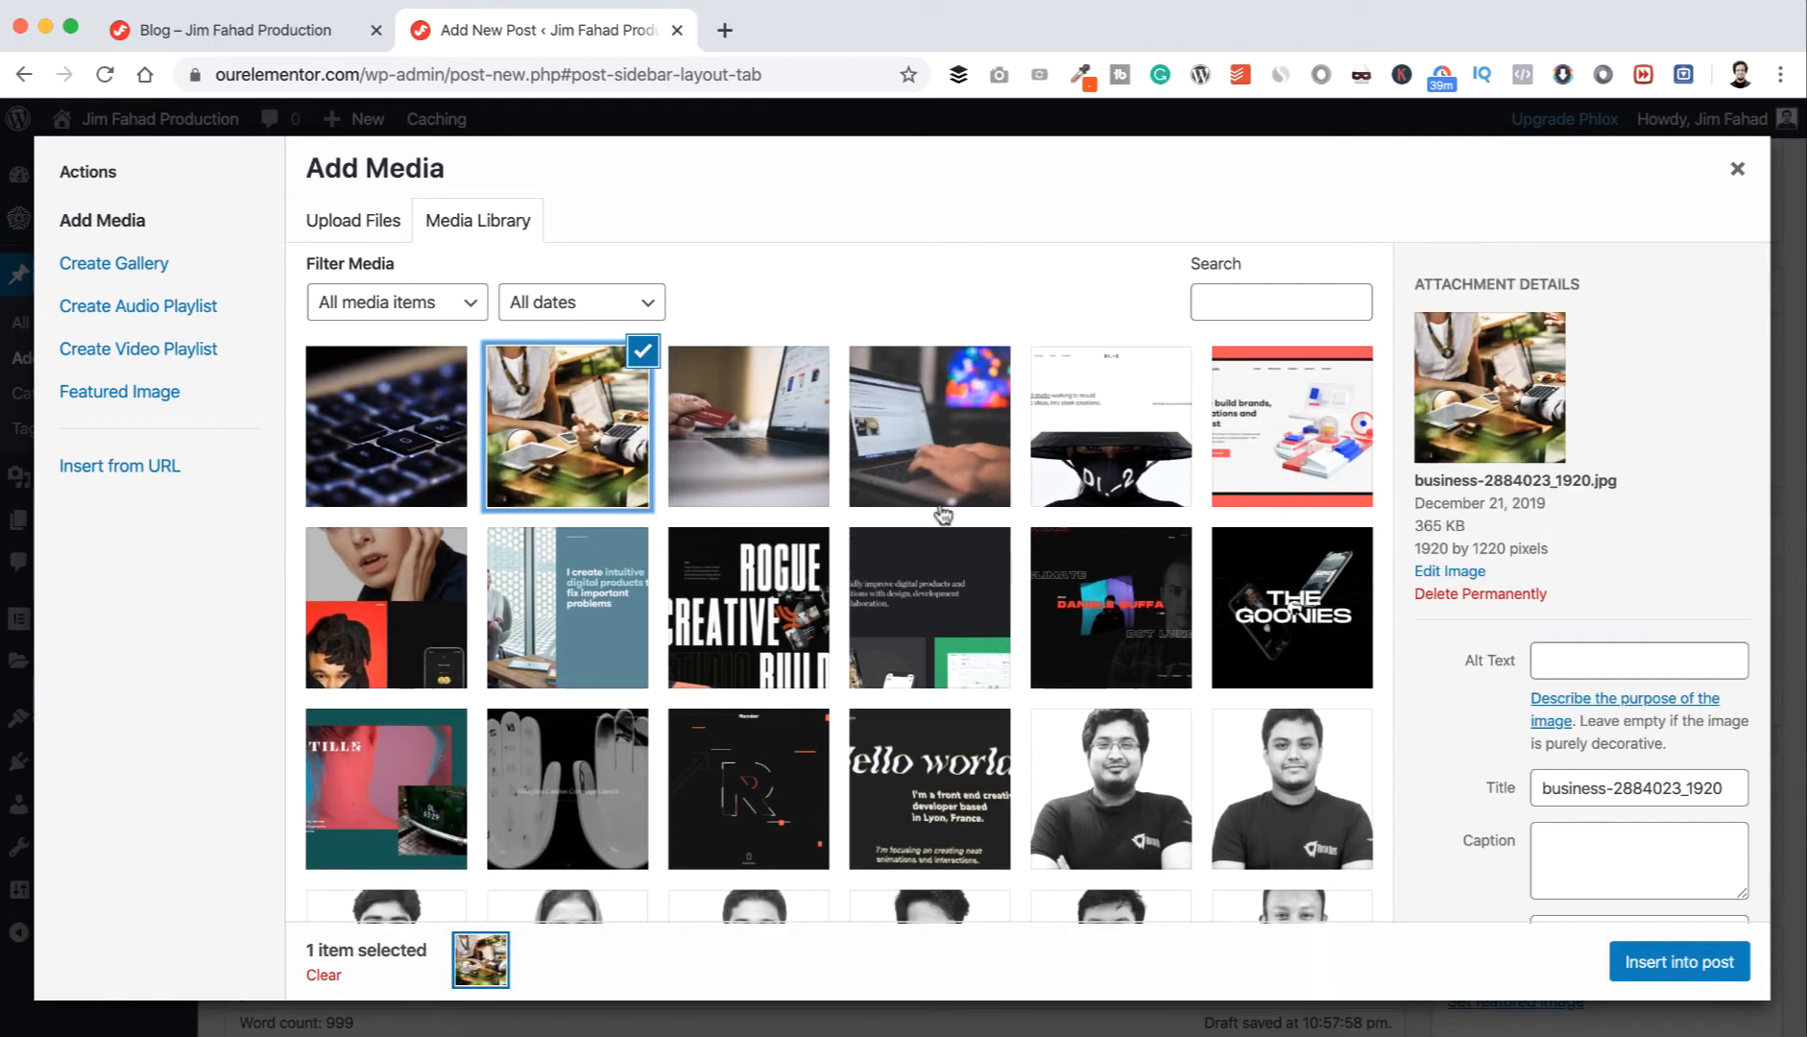
left_click(1676, 964)
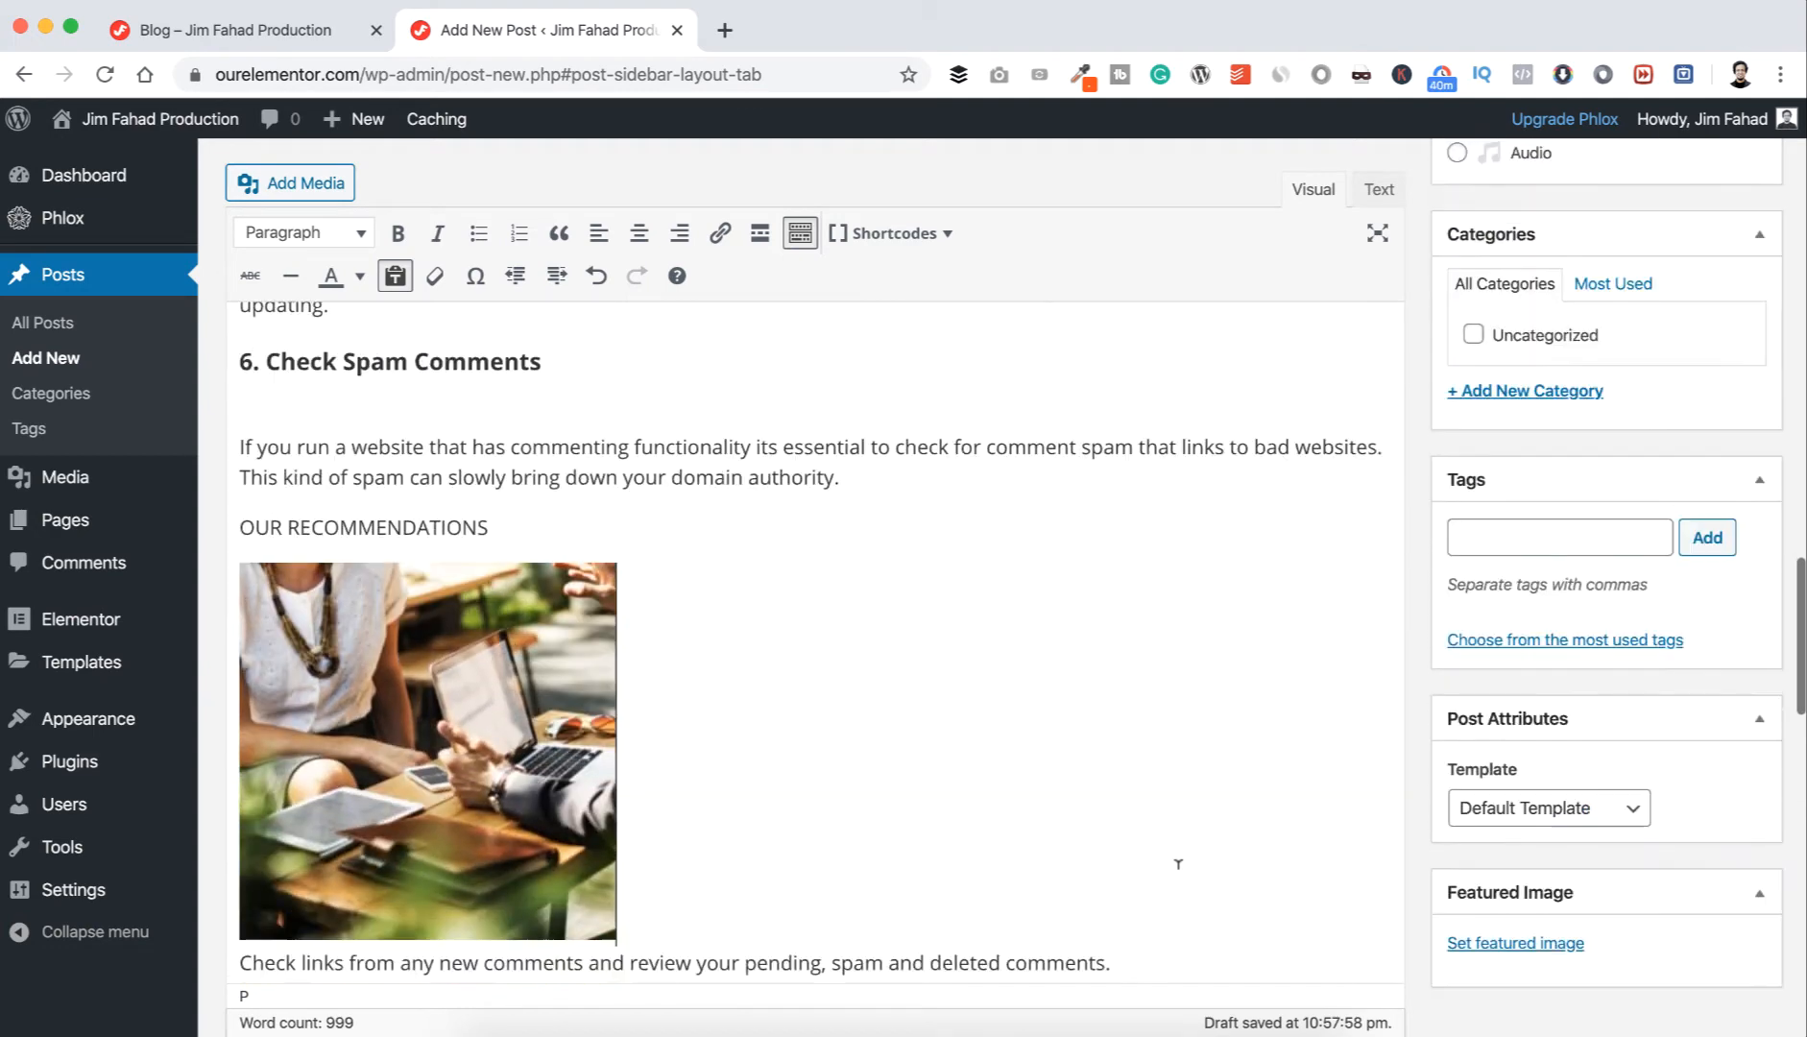
- Center the image in section 6 and set its size to Large – 1024 × 1024
left_click(500, 720)
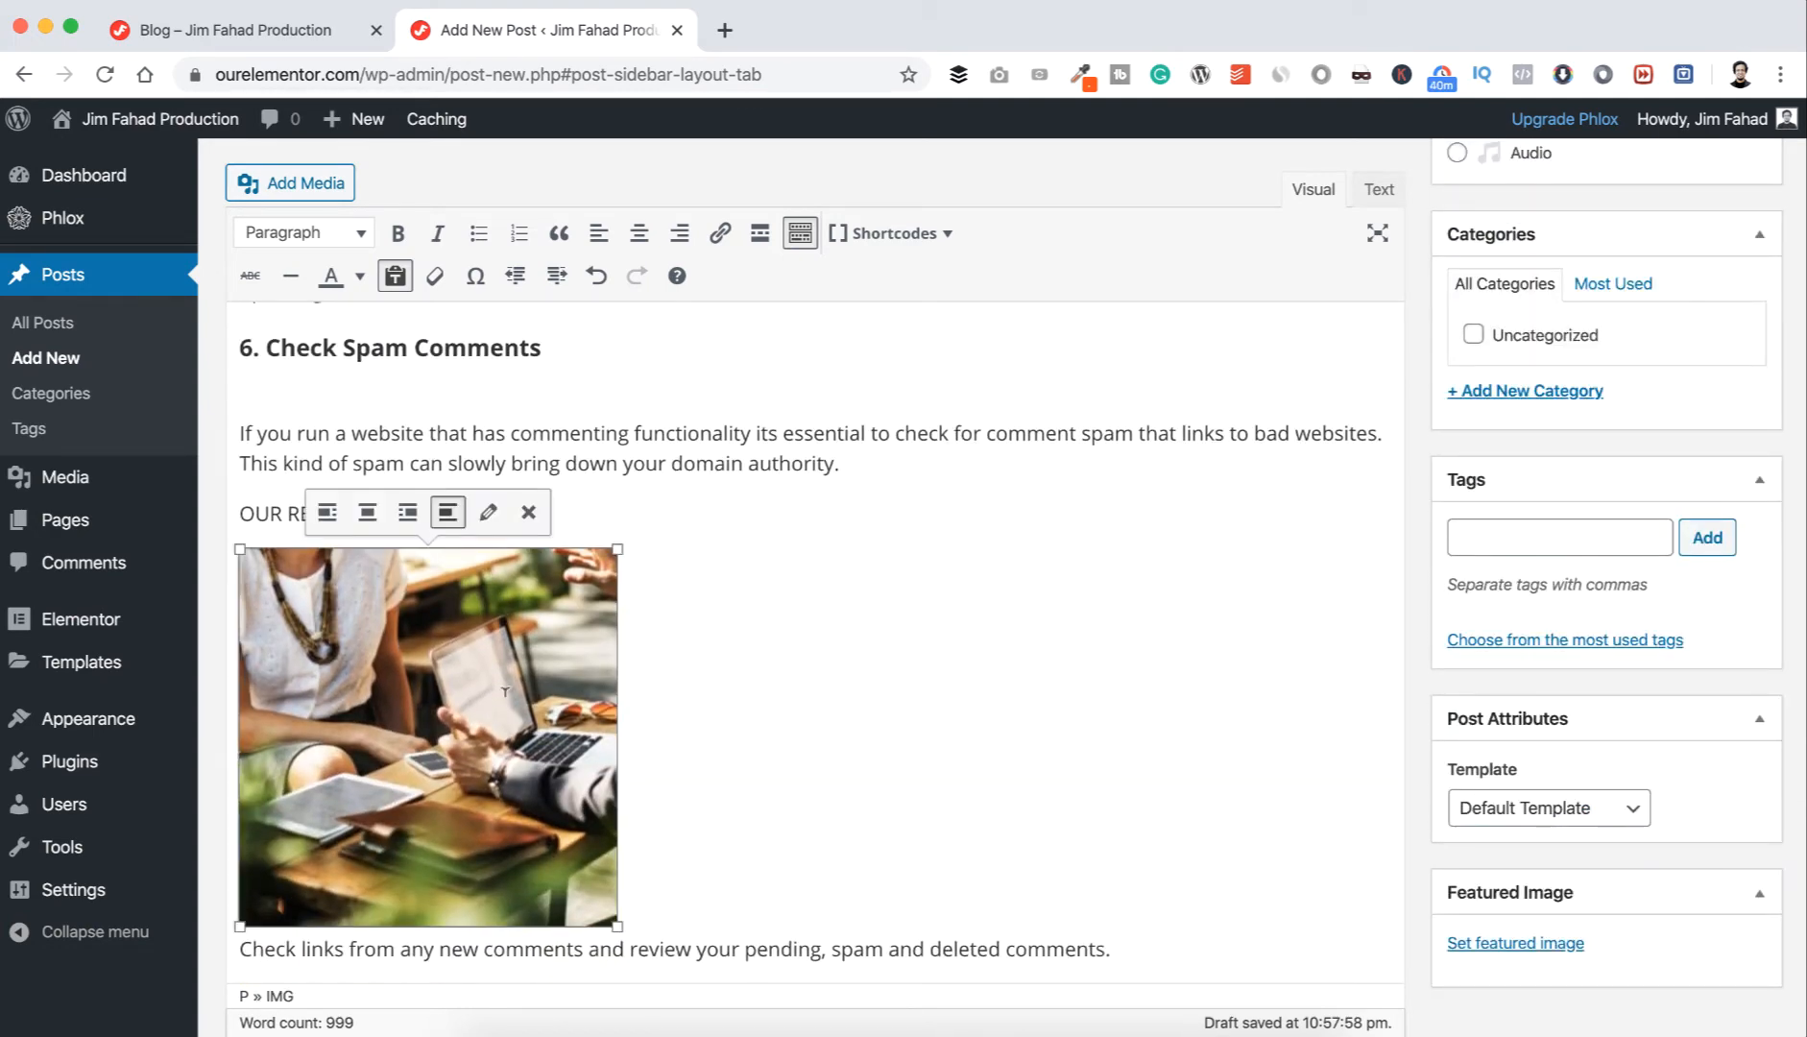
left_click(488, 512)
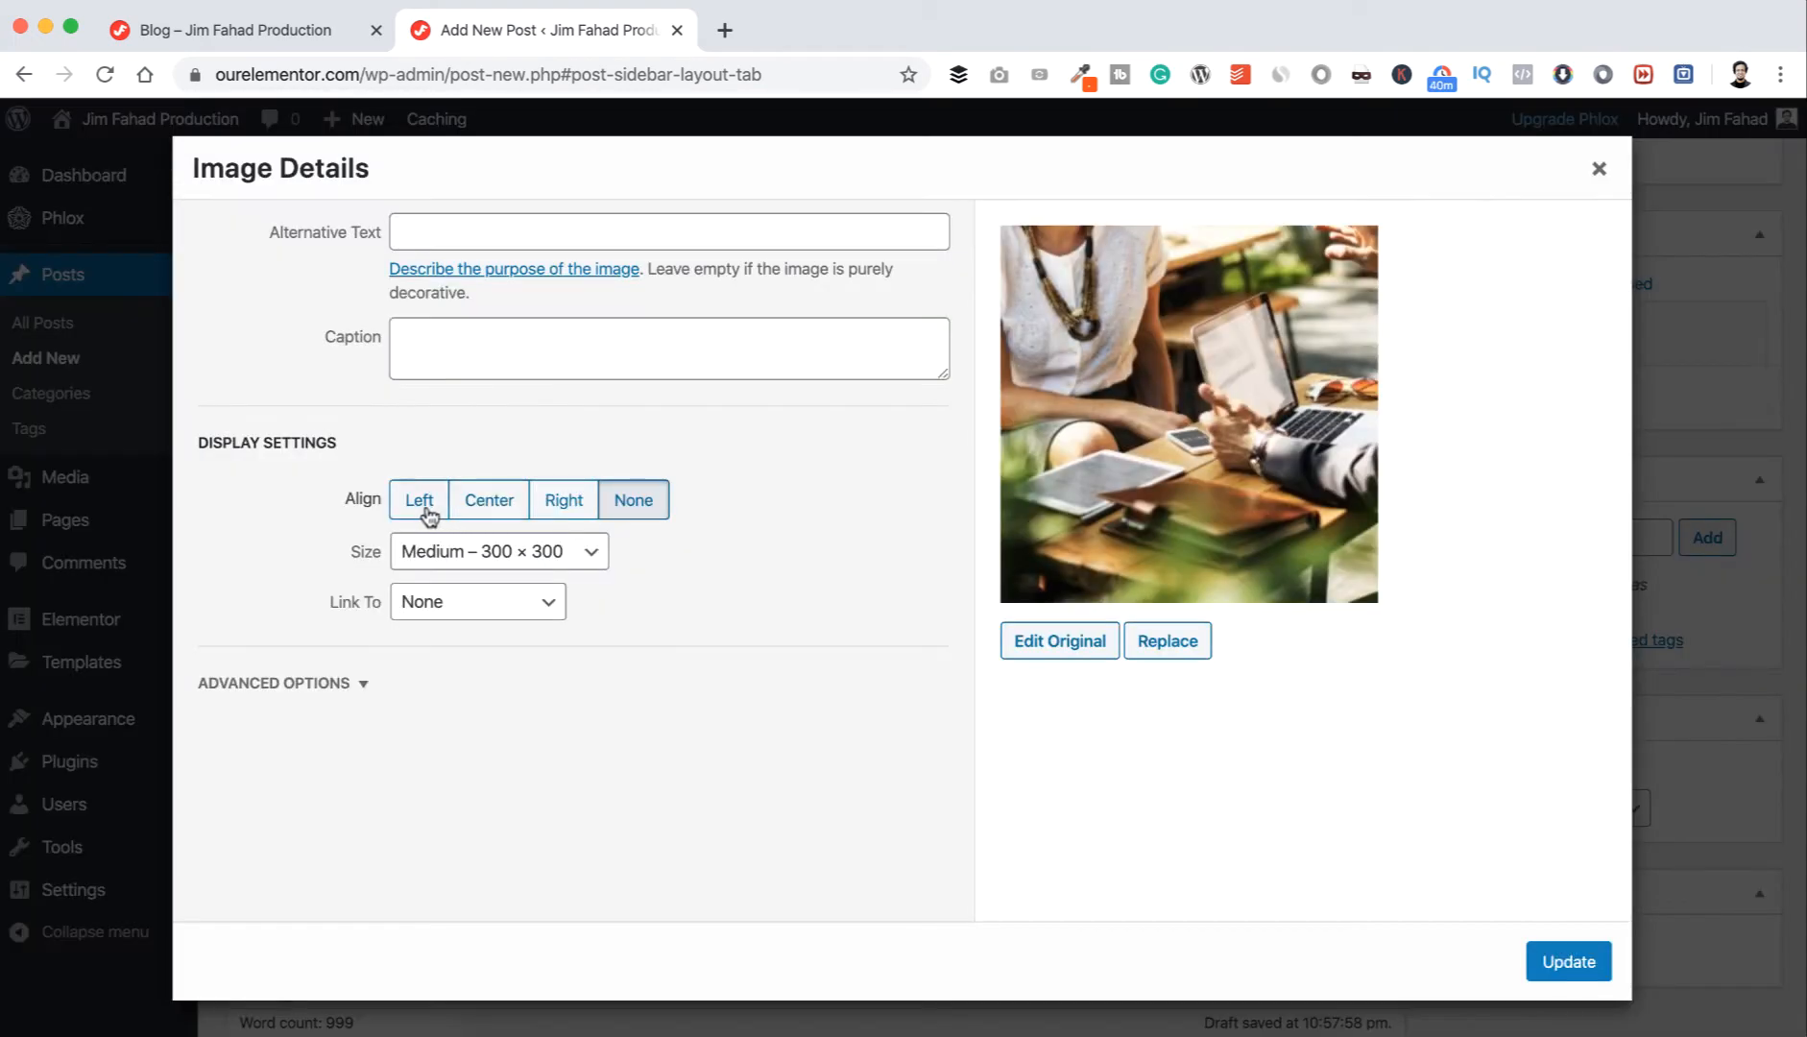
left_click(488, 511)
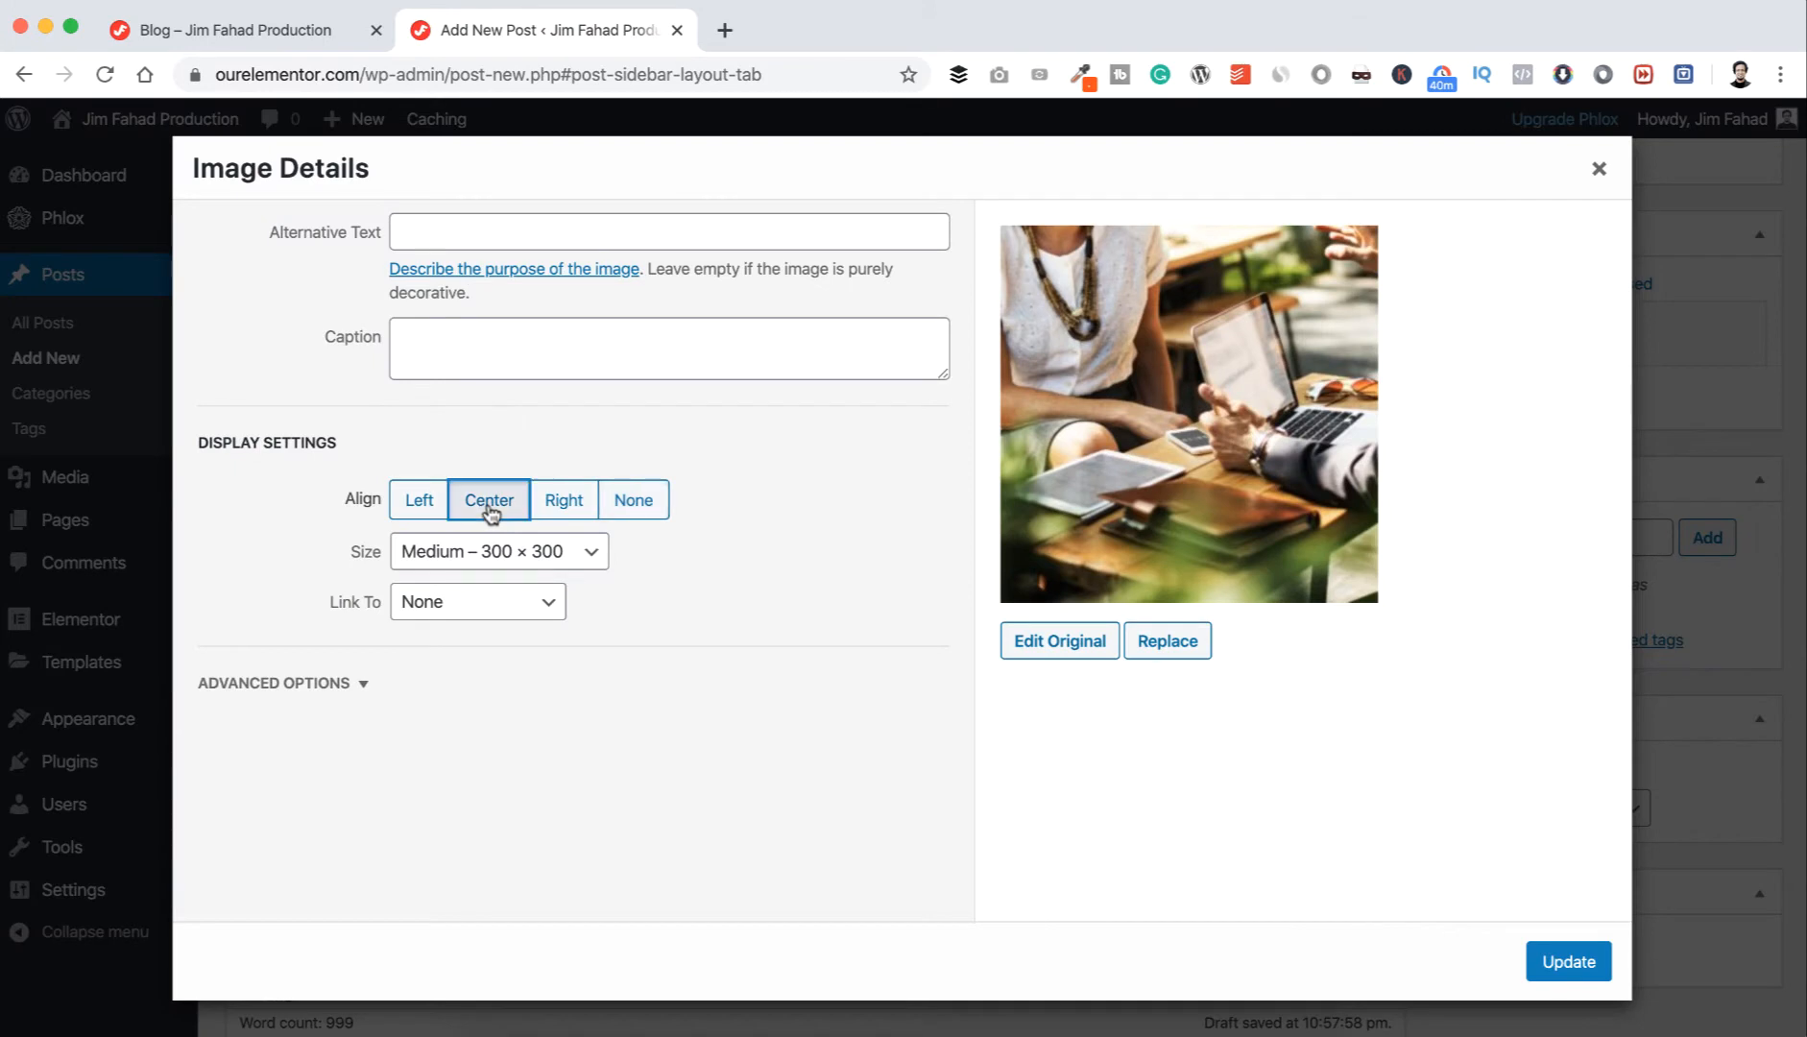
left_click(481, 562)
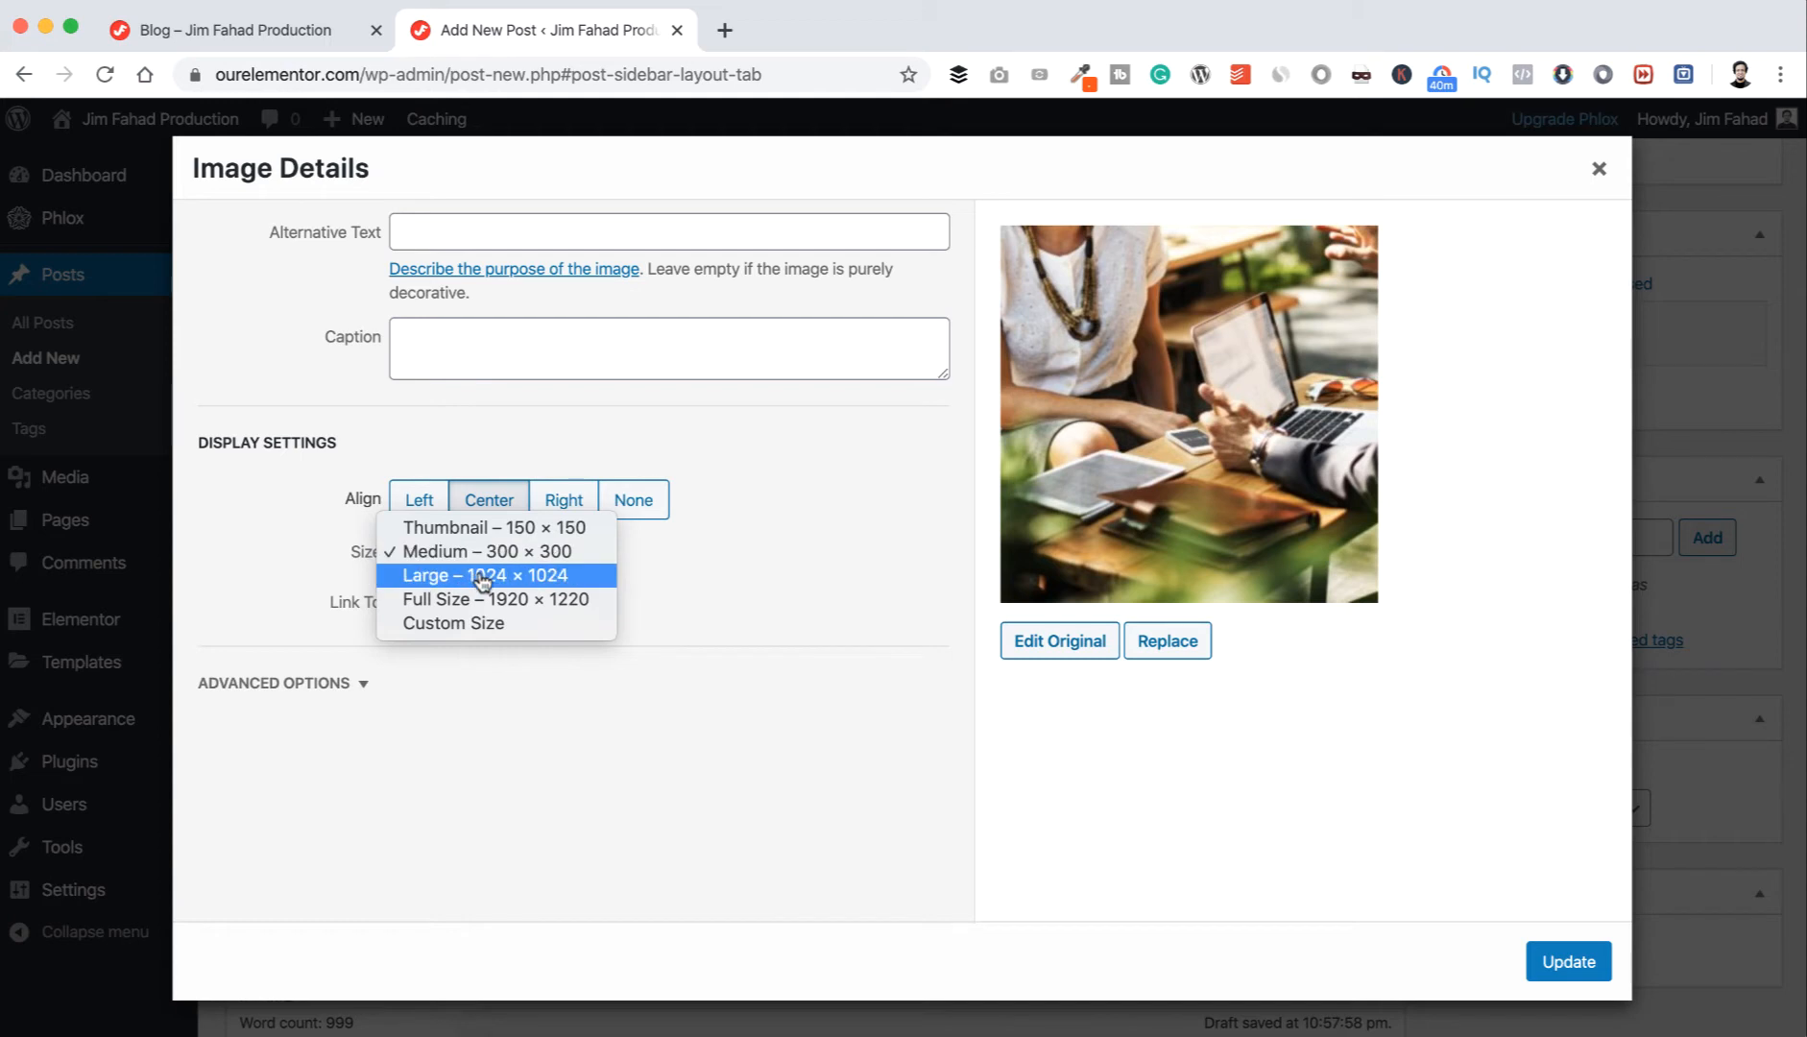
left_click(483, 576)
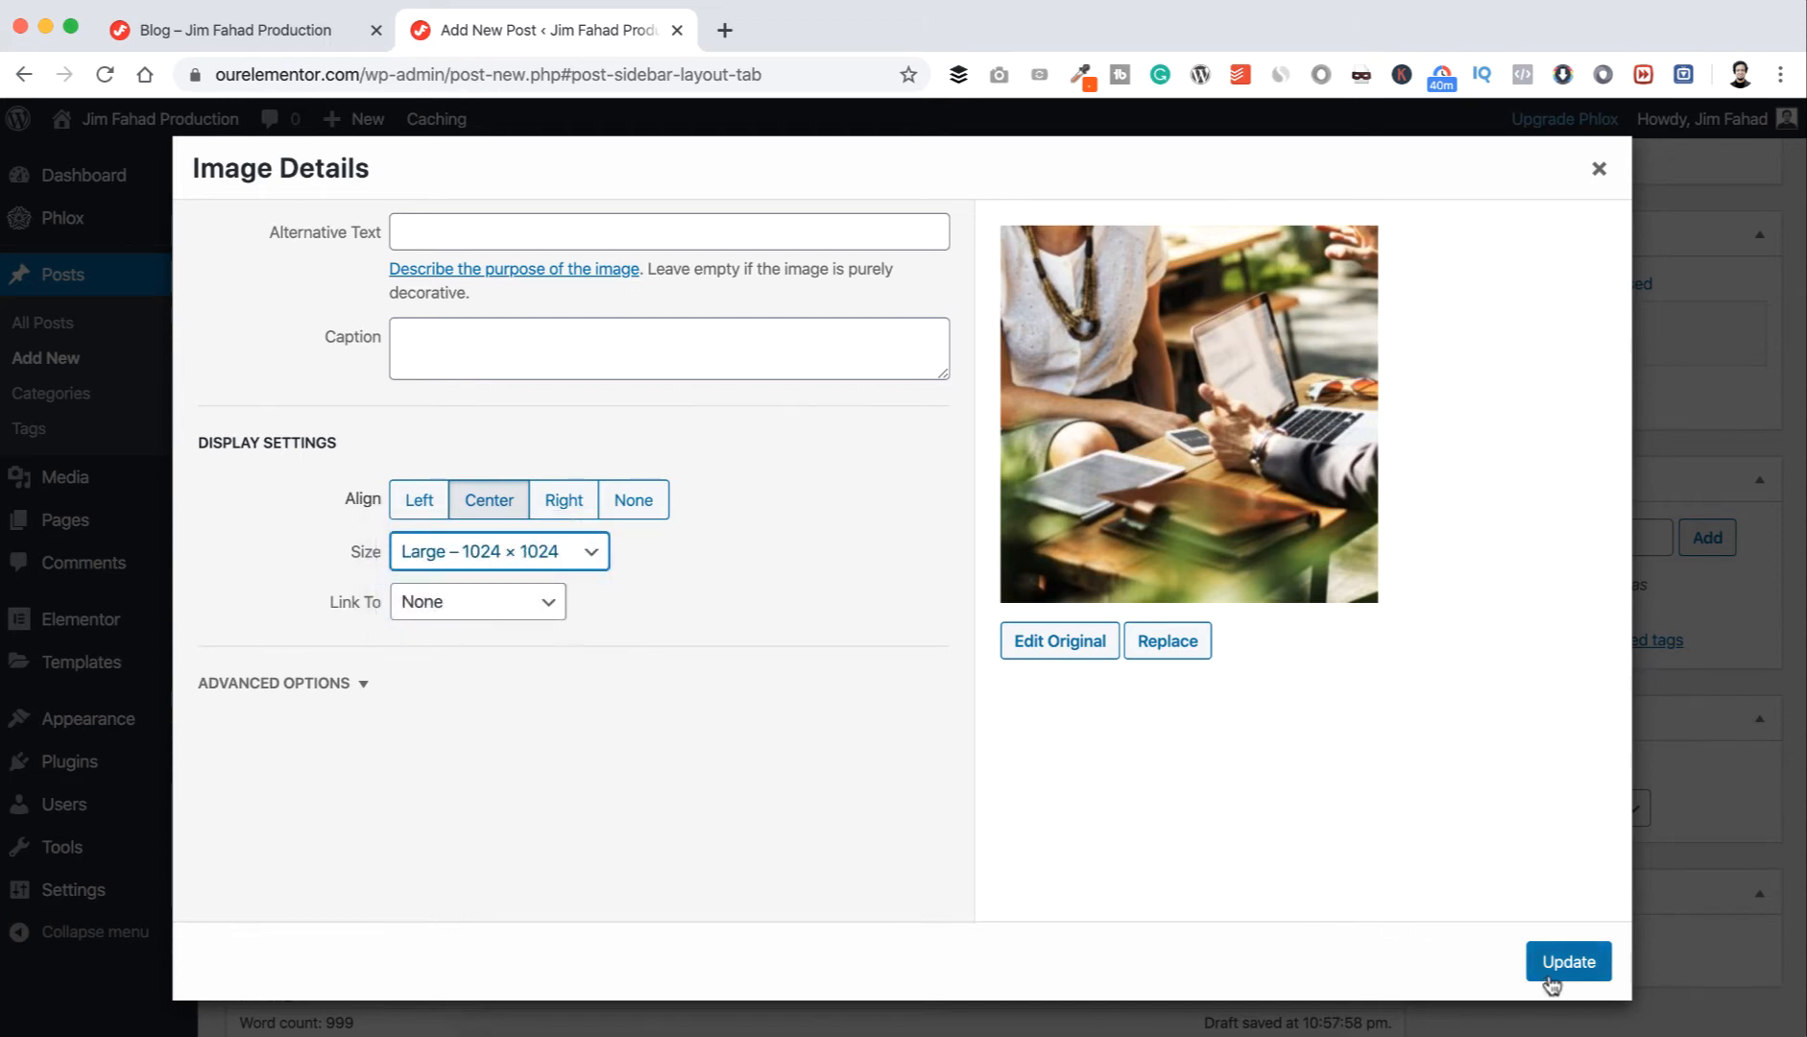
left_click(1569, 962)
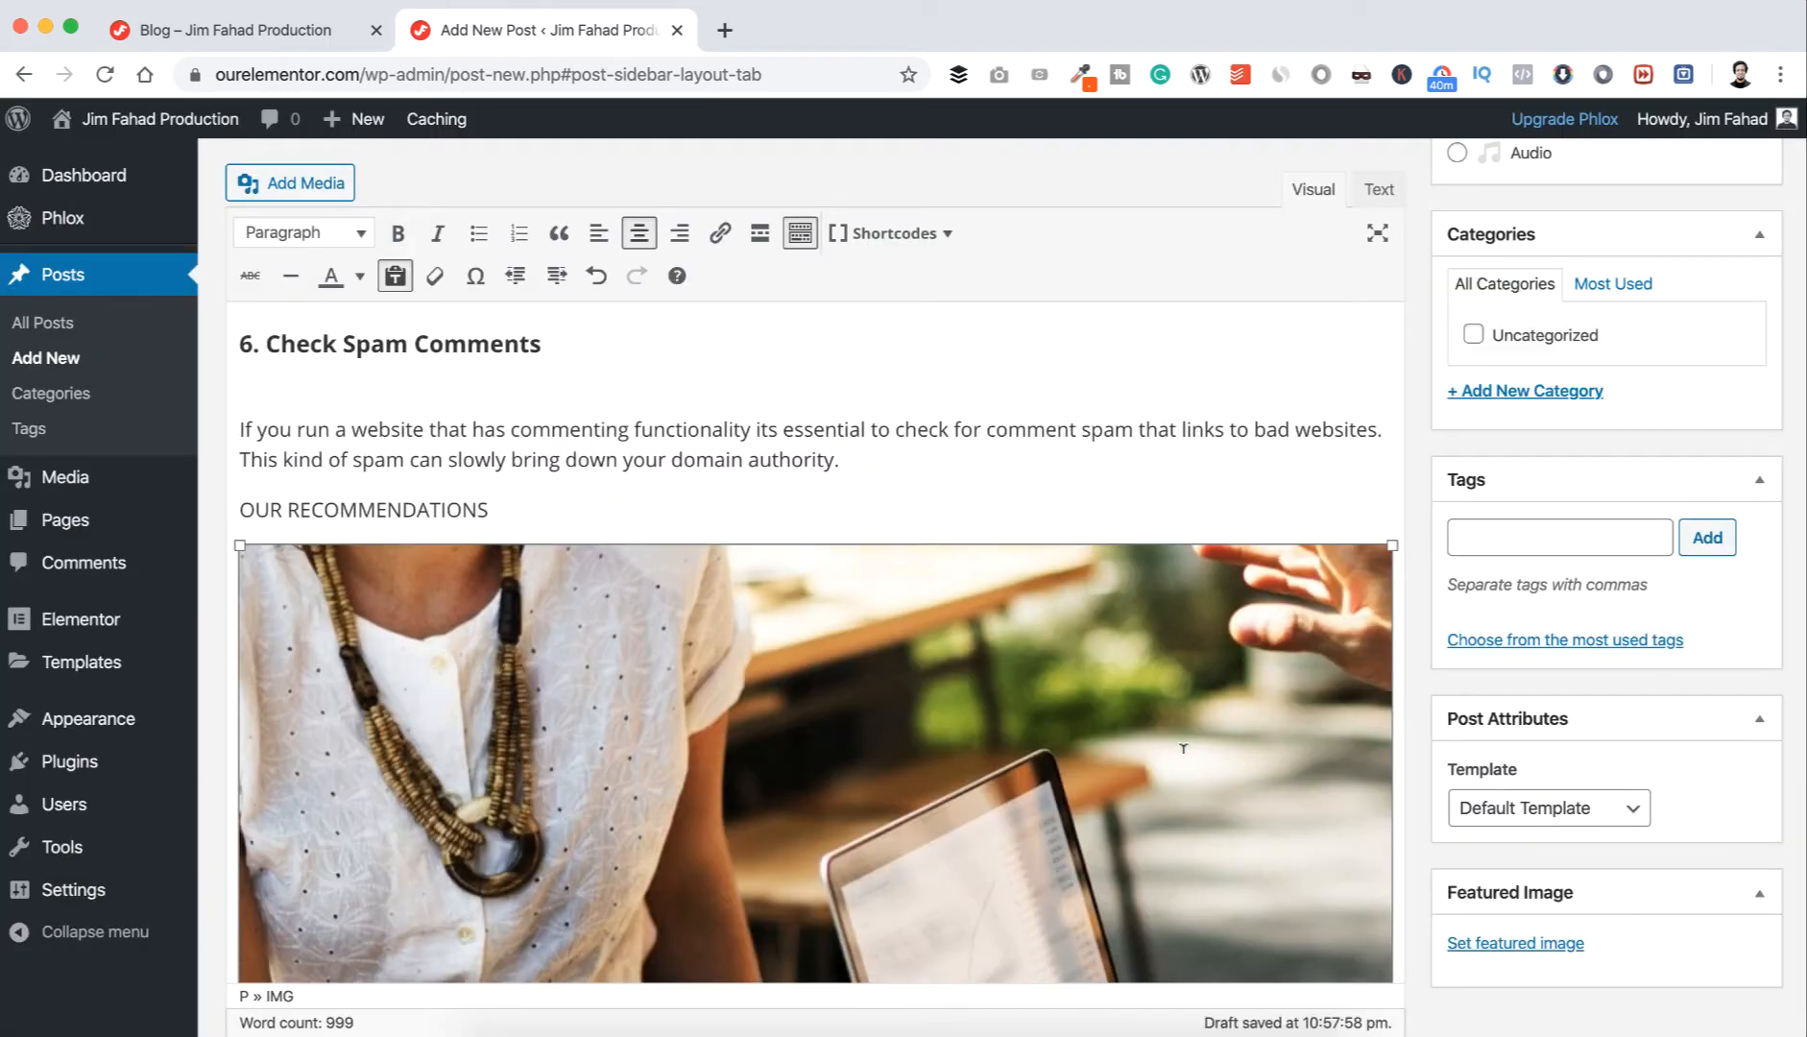
- Color the words "older version" in the "4. Update WordPress" paragraph magenta
scroll(1183, 748, "down", 2)
scroll(1183, 748, "down", 2)
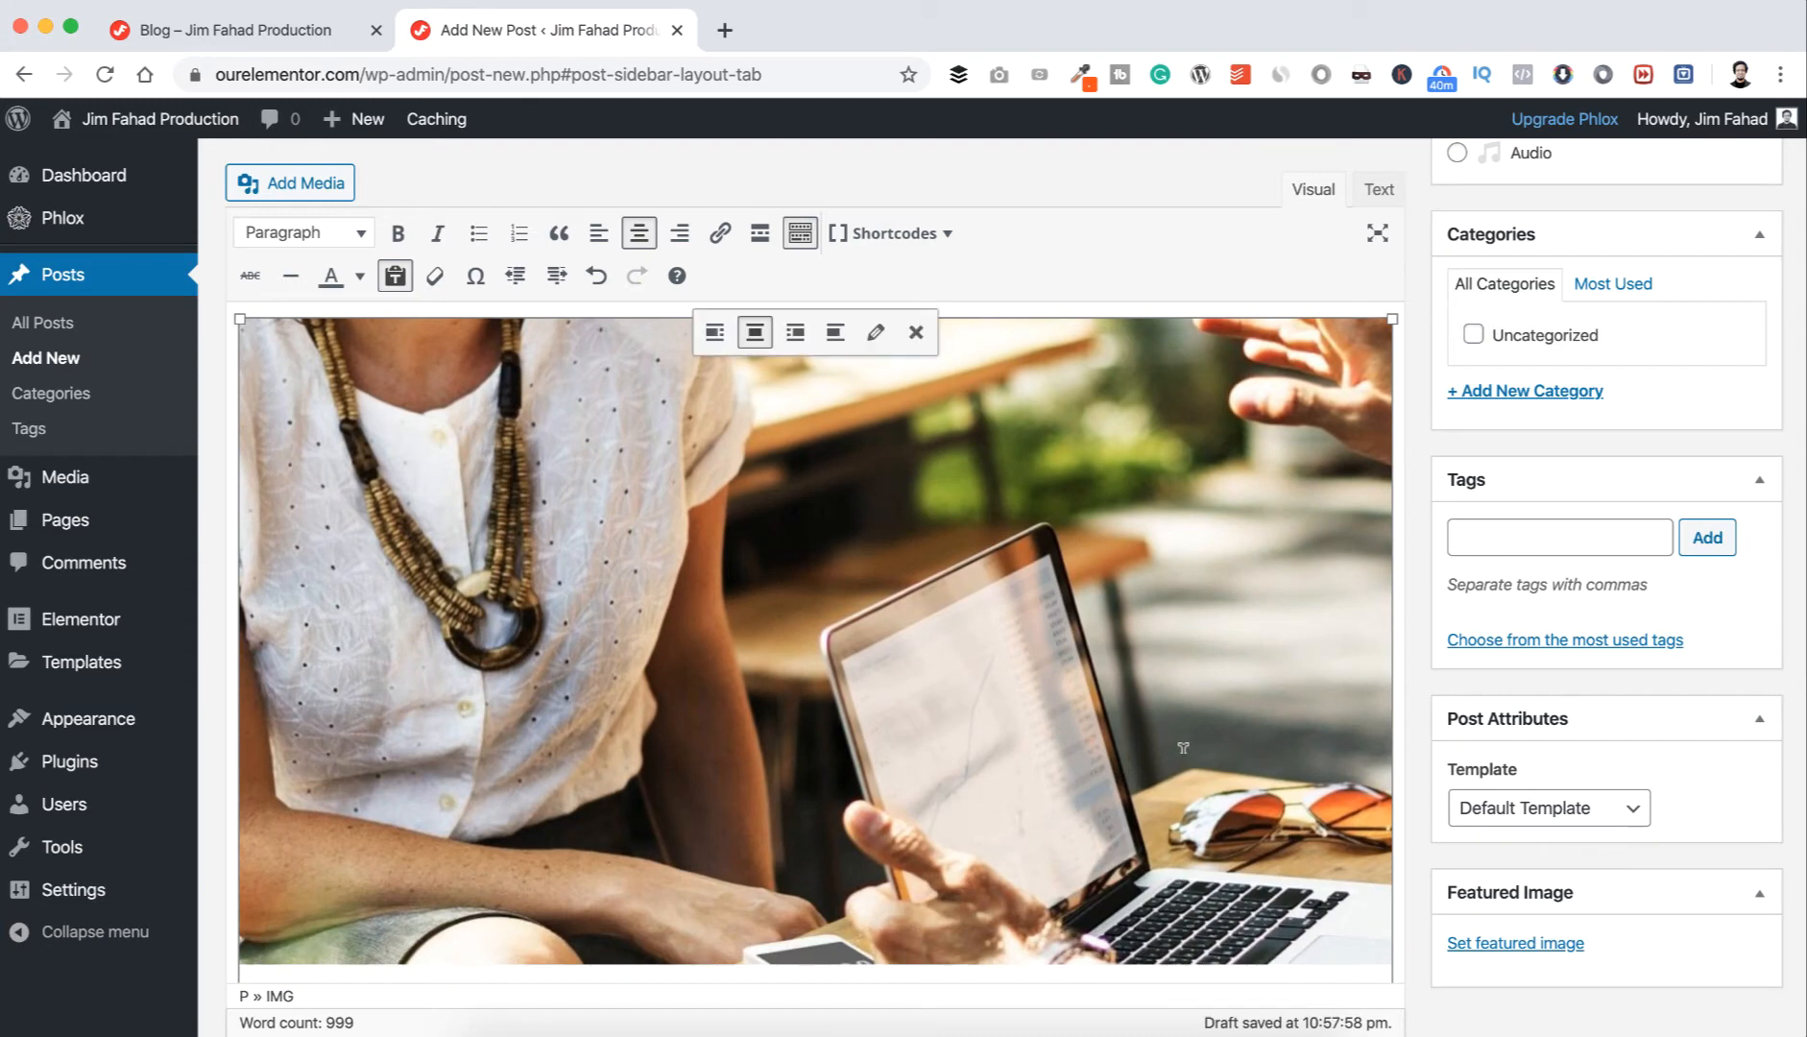
scroll(670, 399, "up", 10)
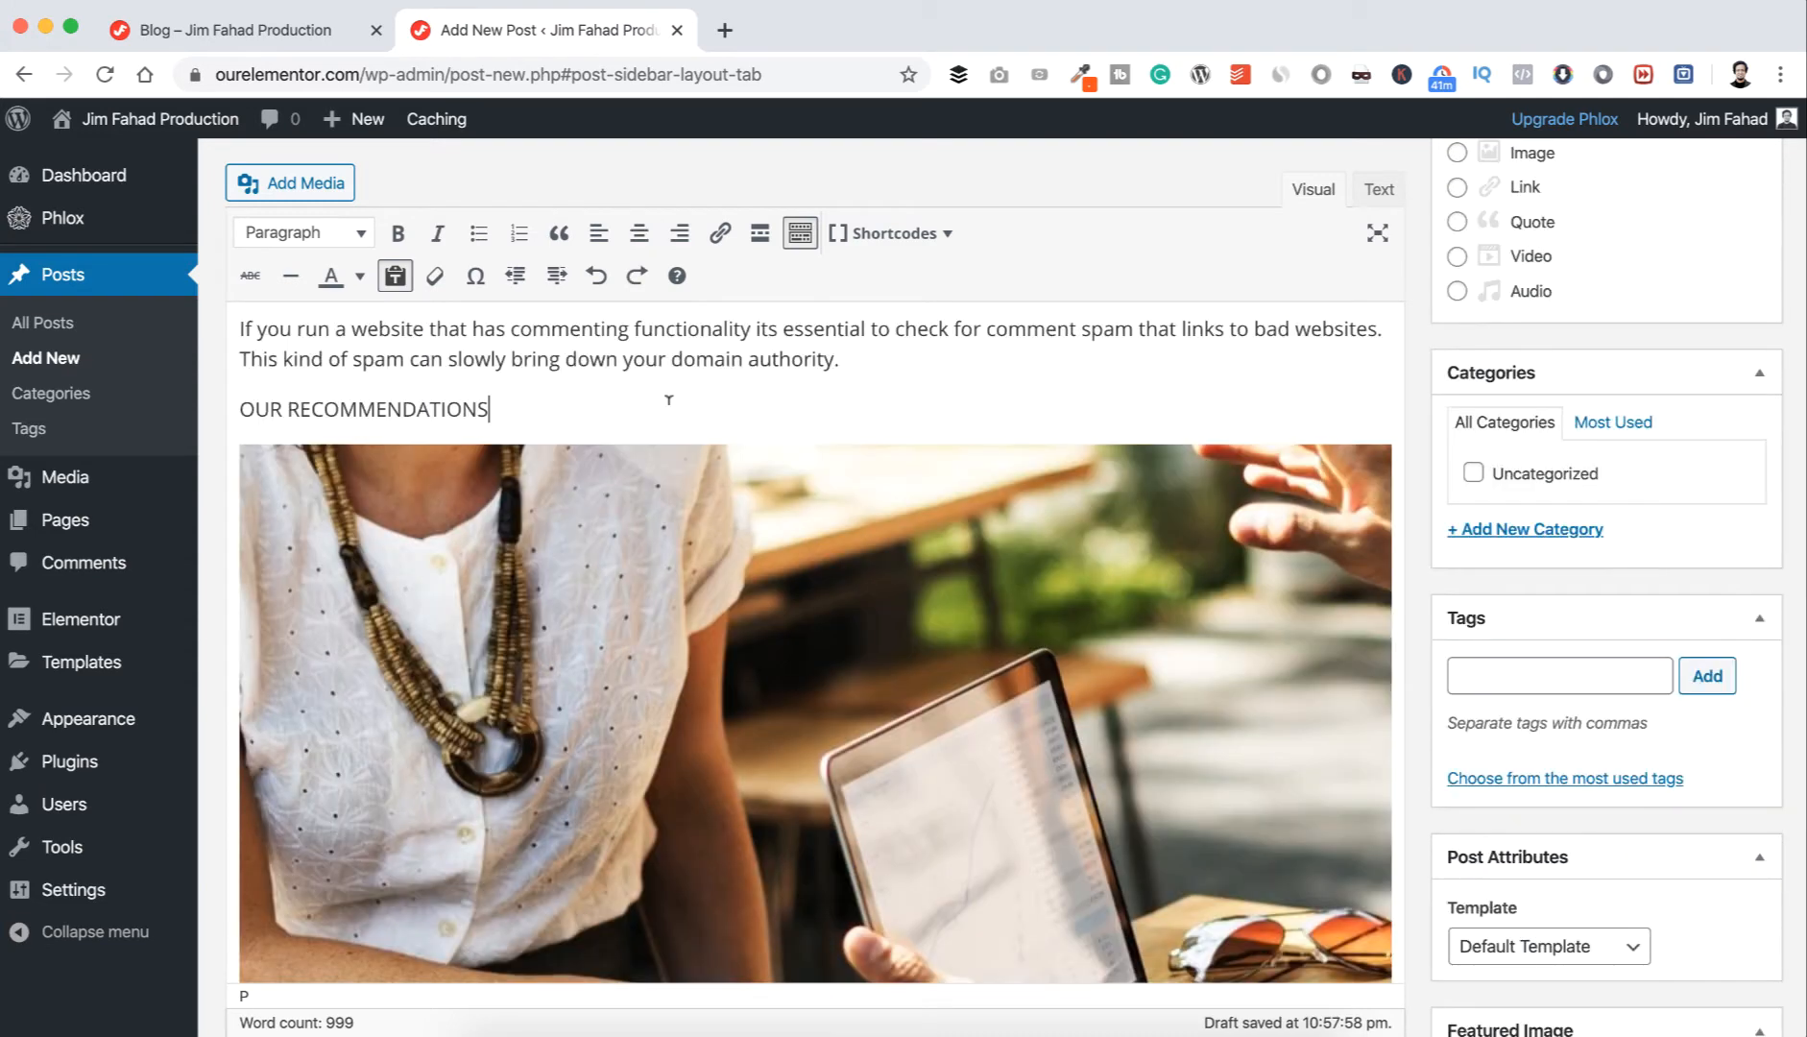
scroll(669, 399, "up", 8)
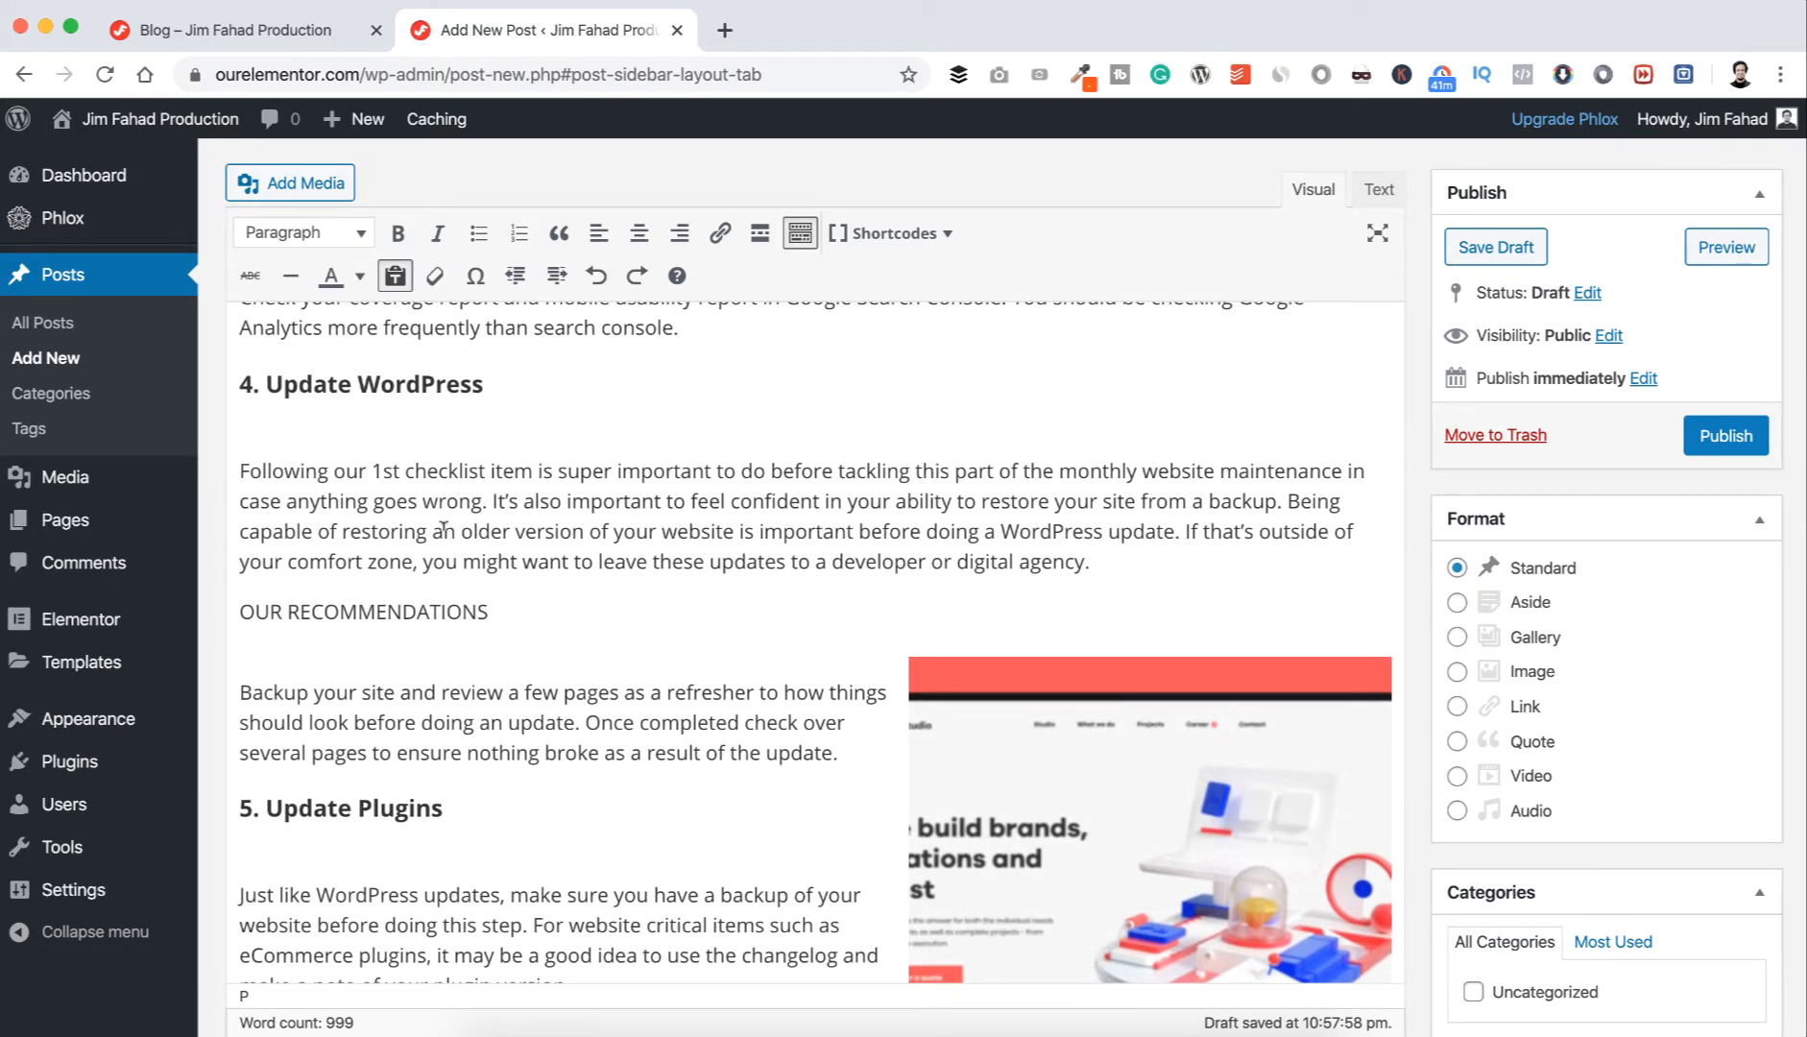
left_click_drag(462, 531, 585, 523)
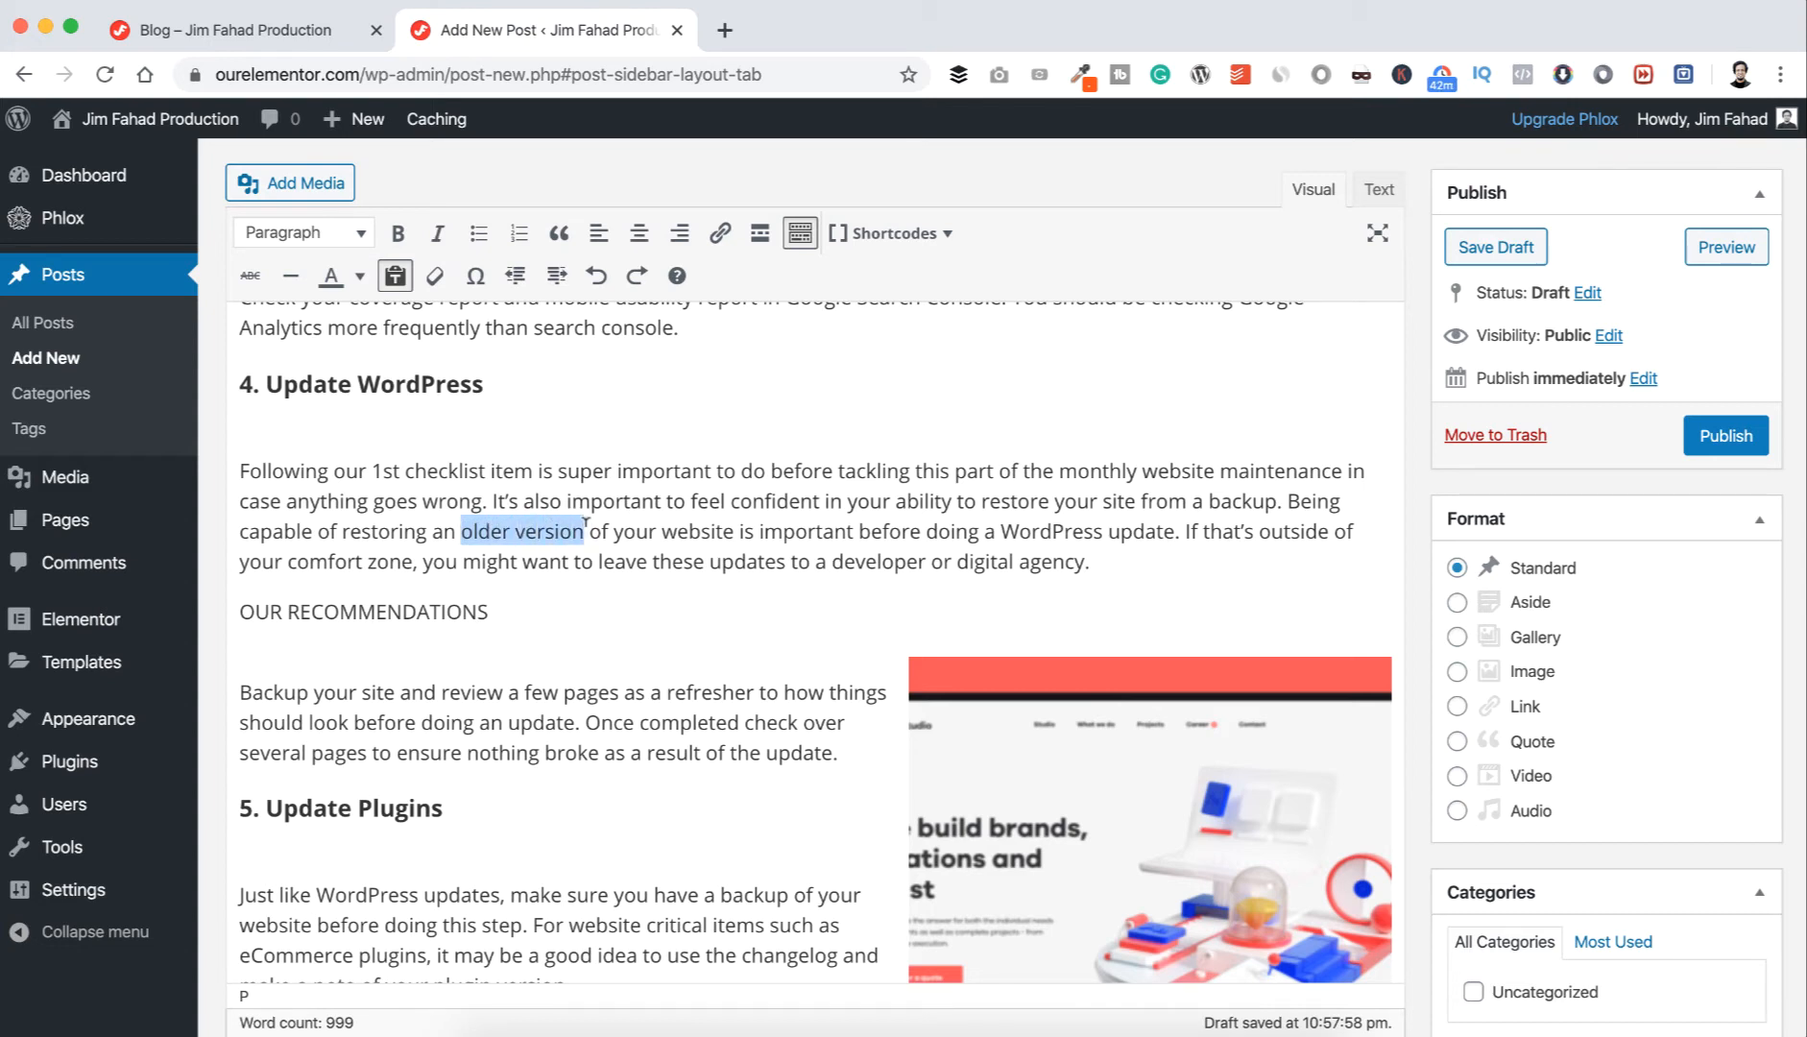
left_click(359, 277)
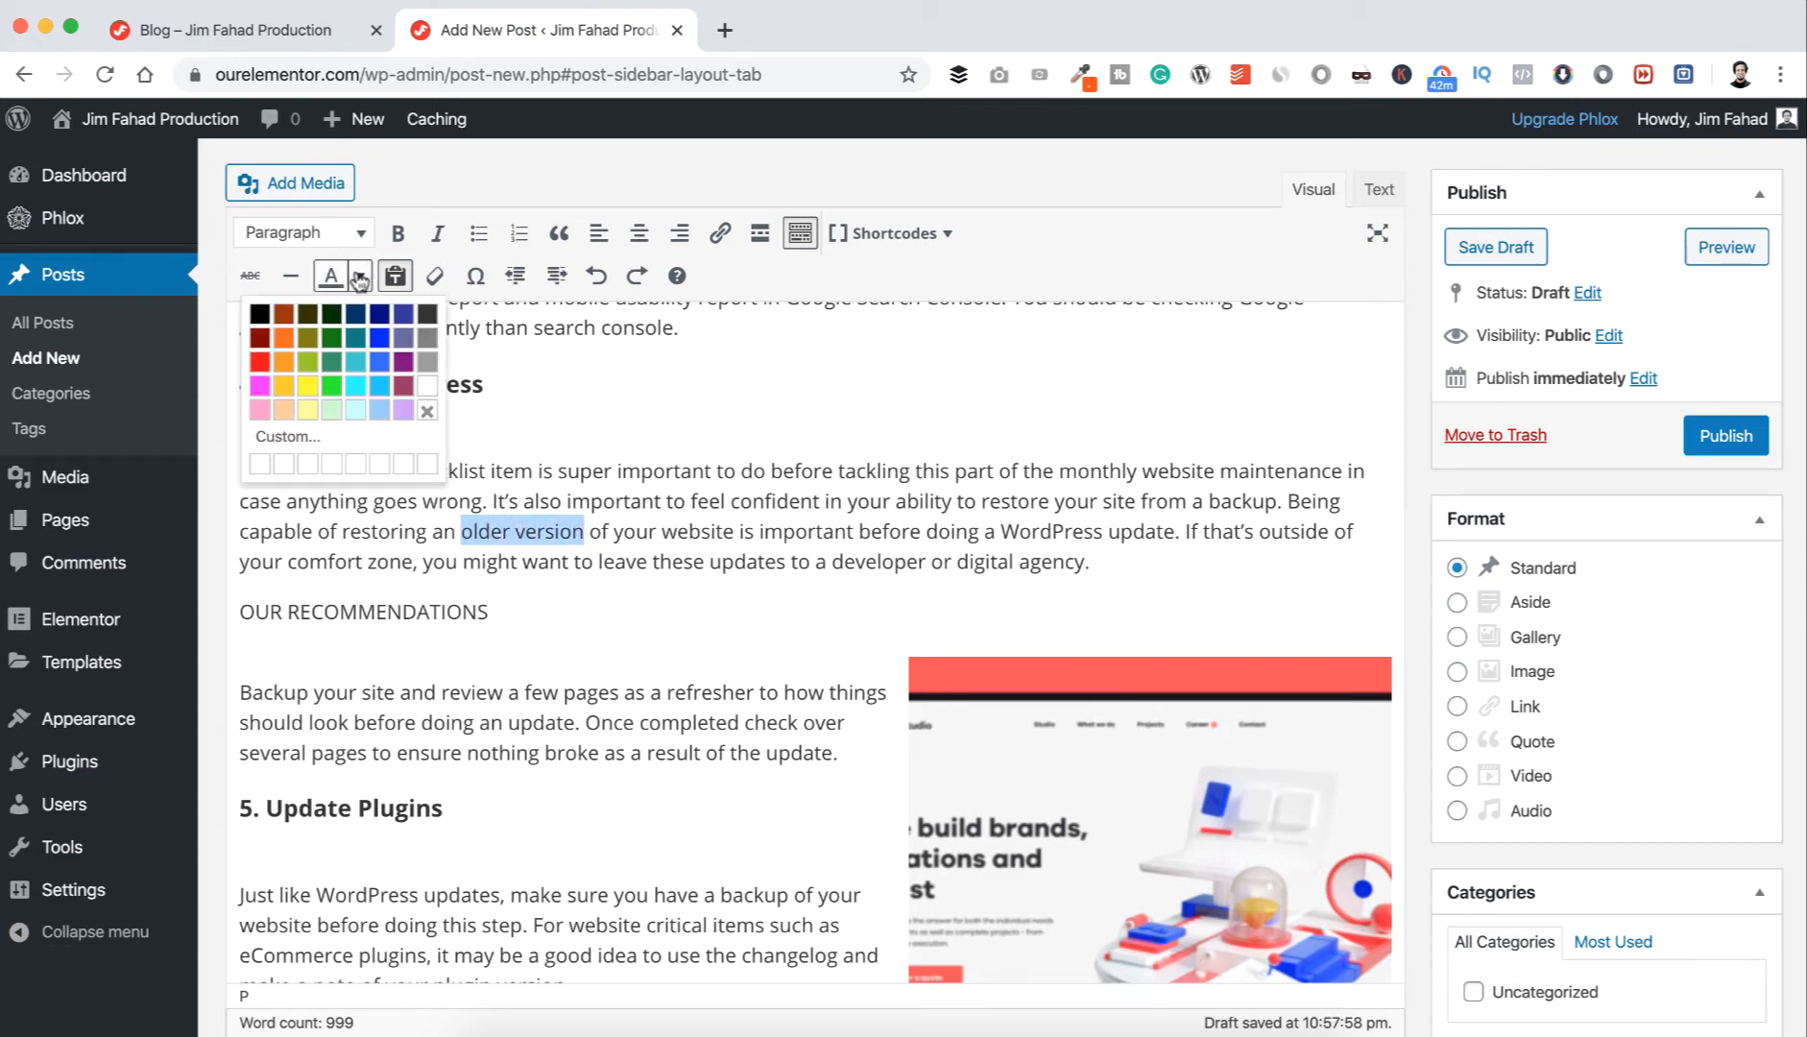
left_click(262, 387)
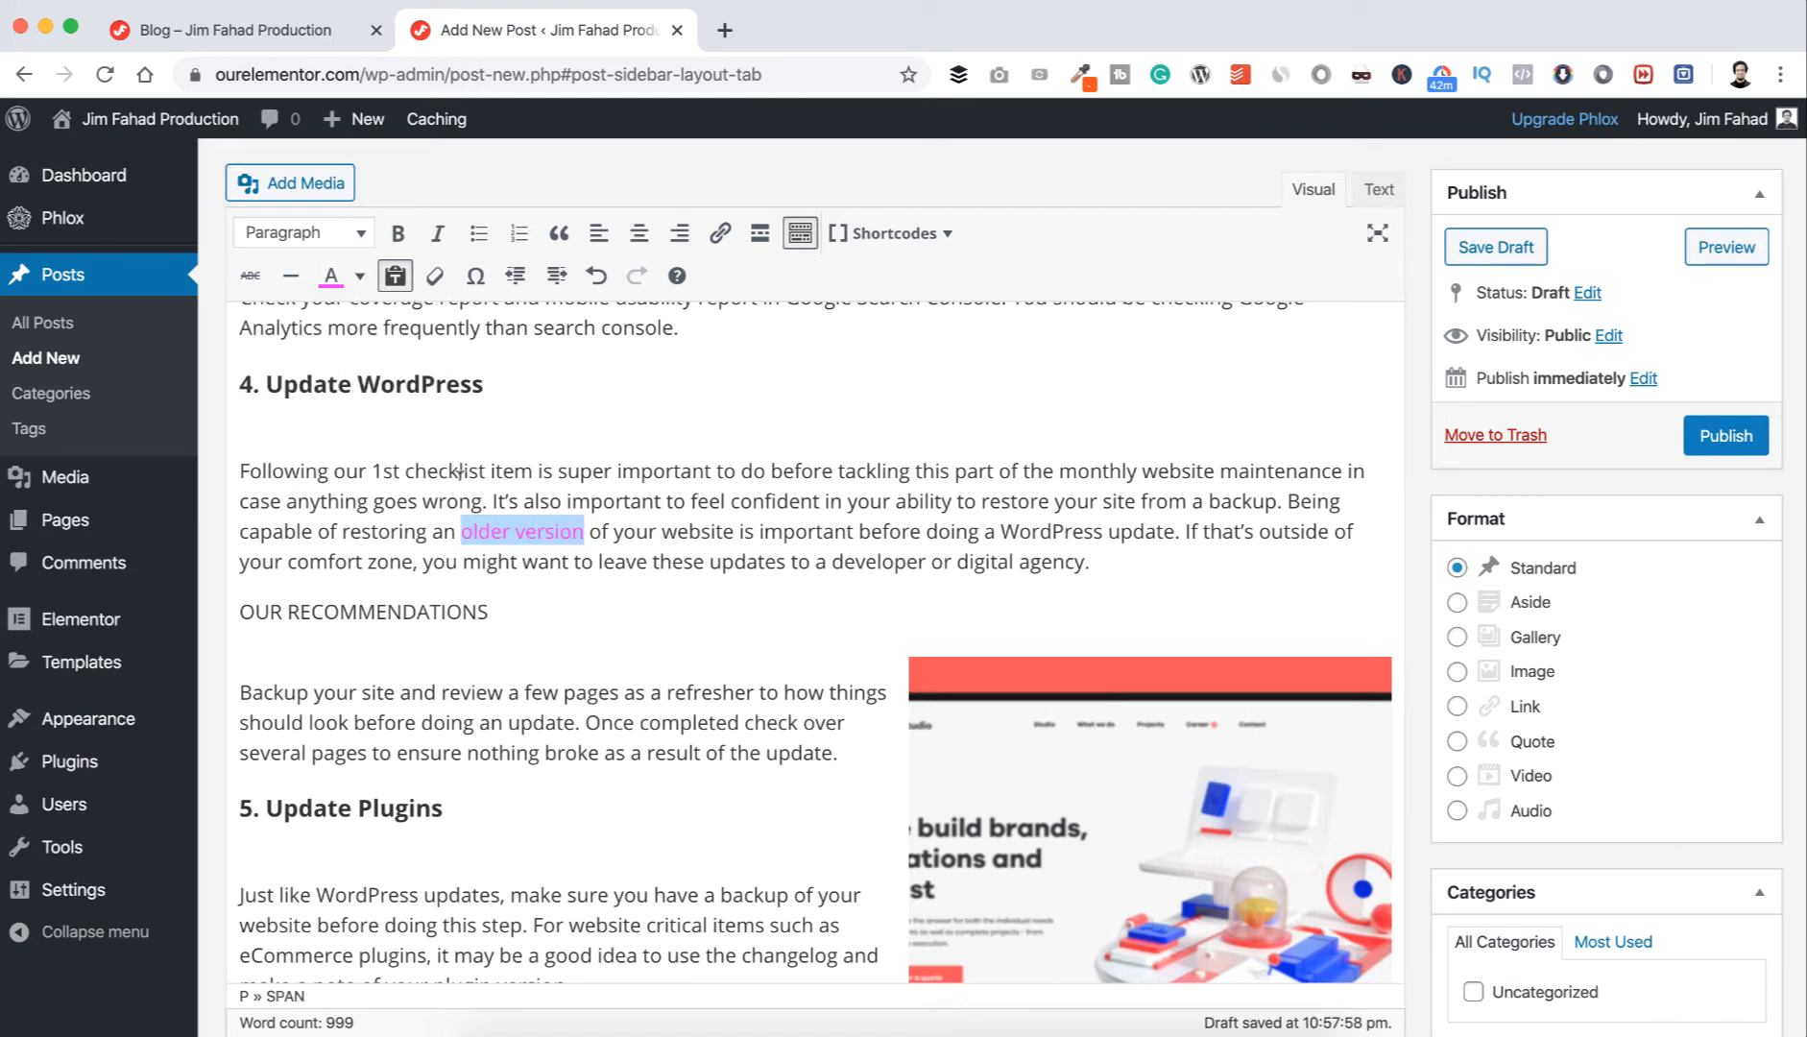
left_click(536, 528)
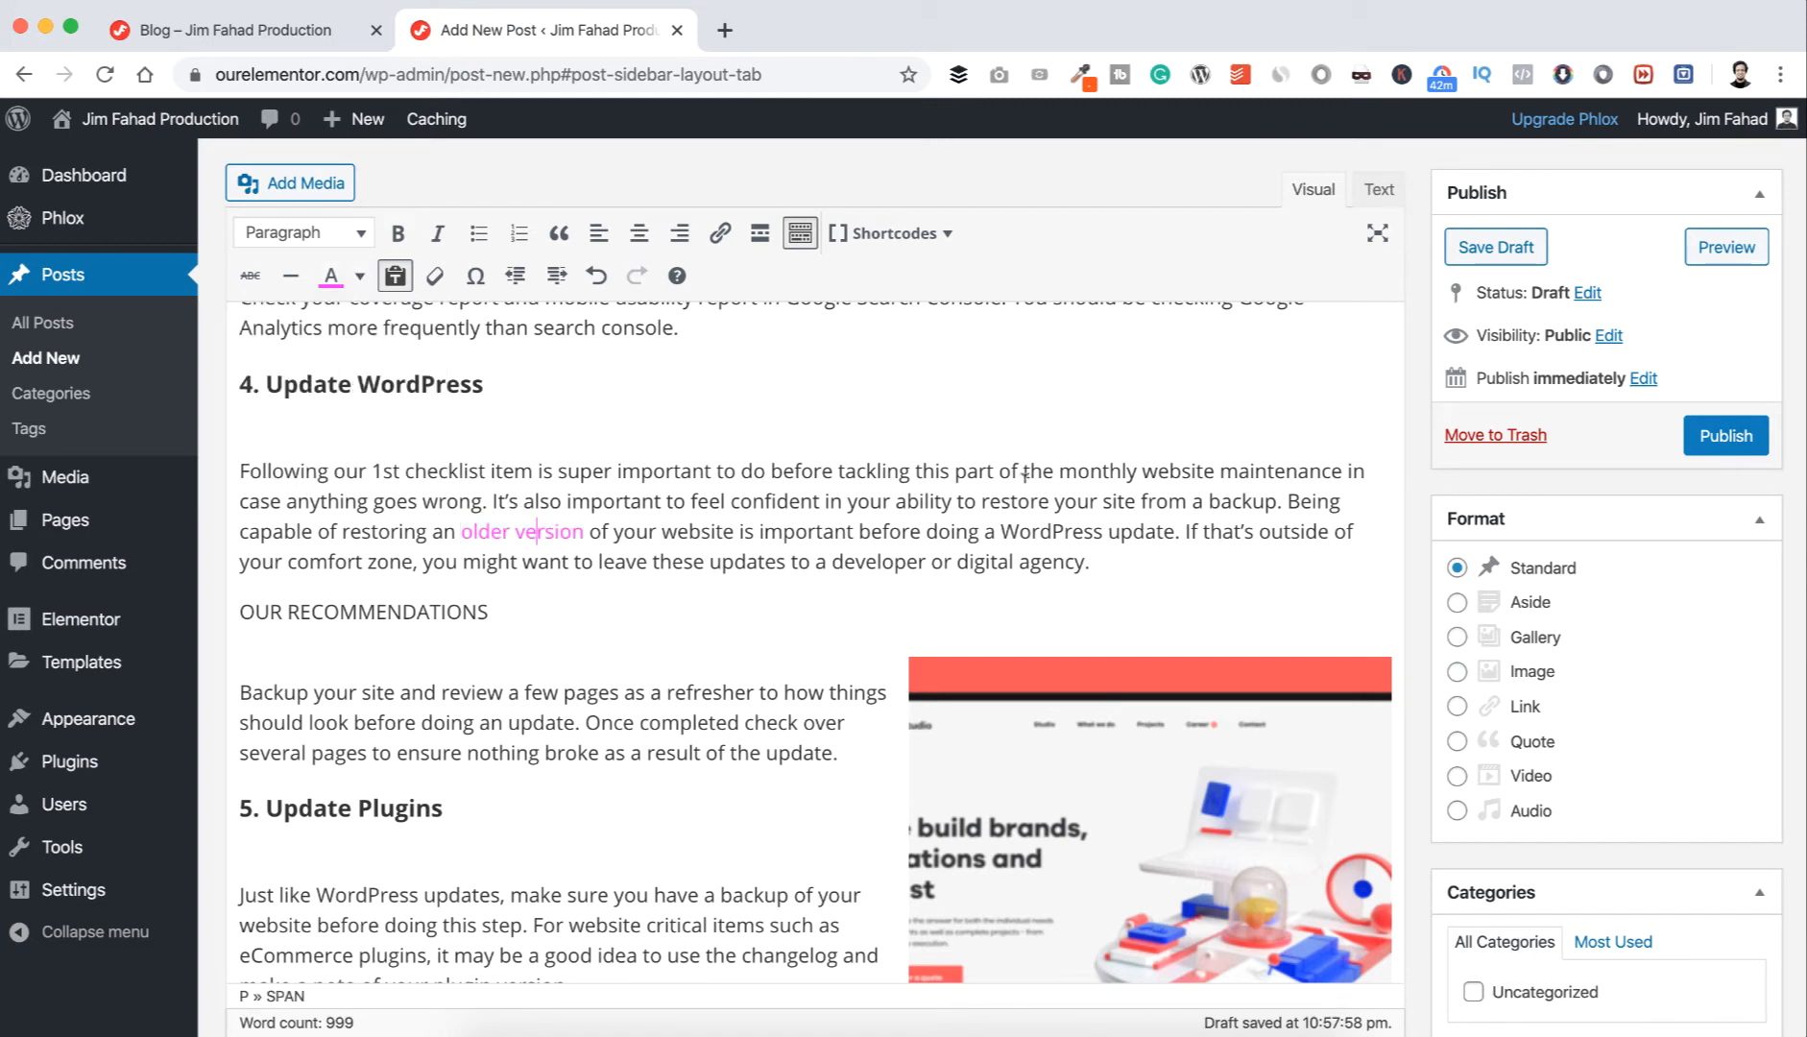
- Apply strikethrough to the words "monthly website" in the "4. Update WordPress" paragraph
left_click_drag(1060, 469, 1210, 467)
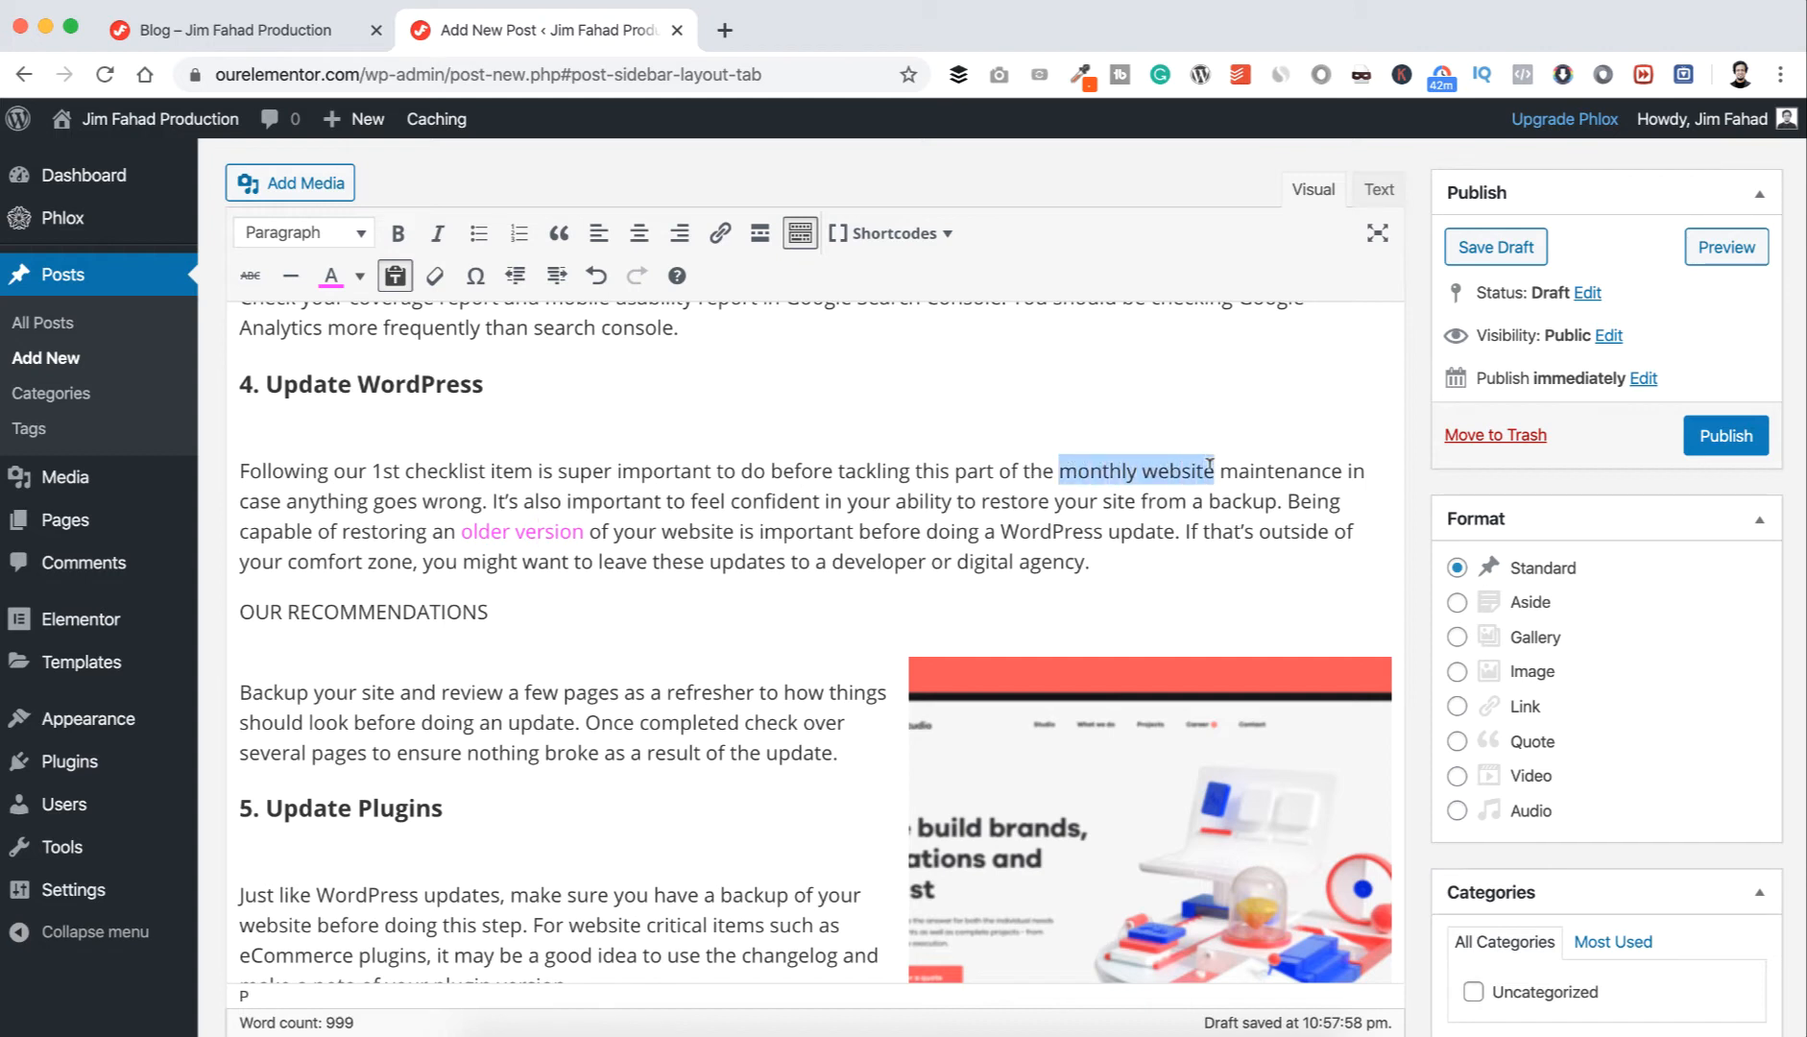
left_click(251, 276)
left_click(999, 499)
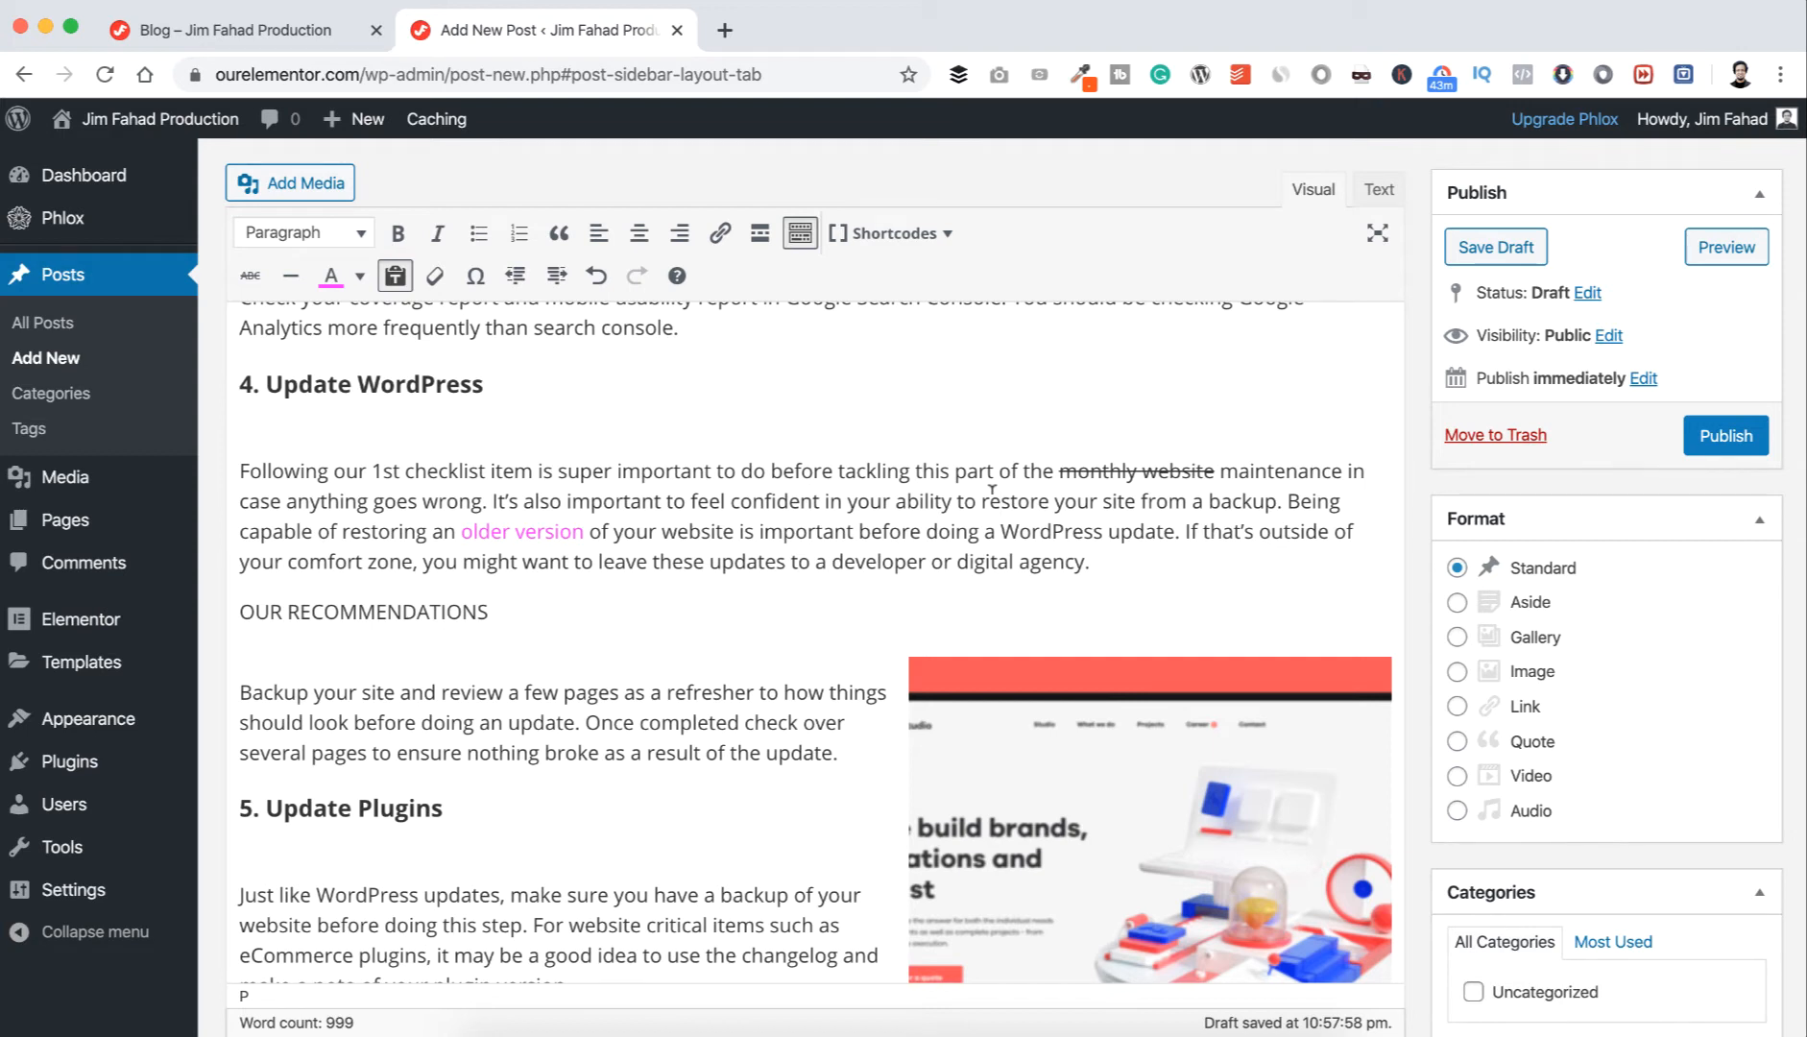
- Create a new category named "Wordpress" and assign it to the post
scroll(992, 491, "up", 20)
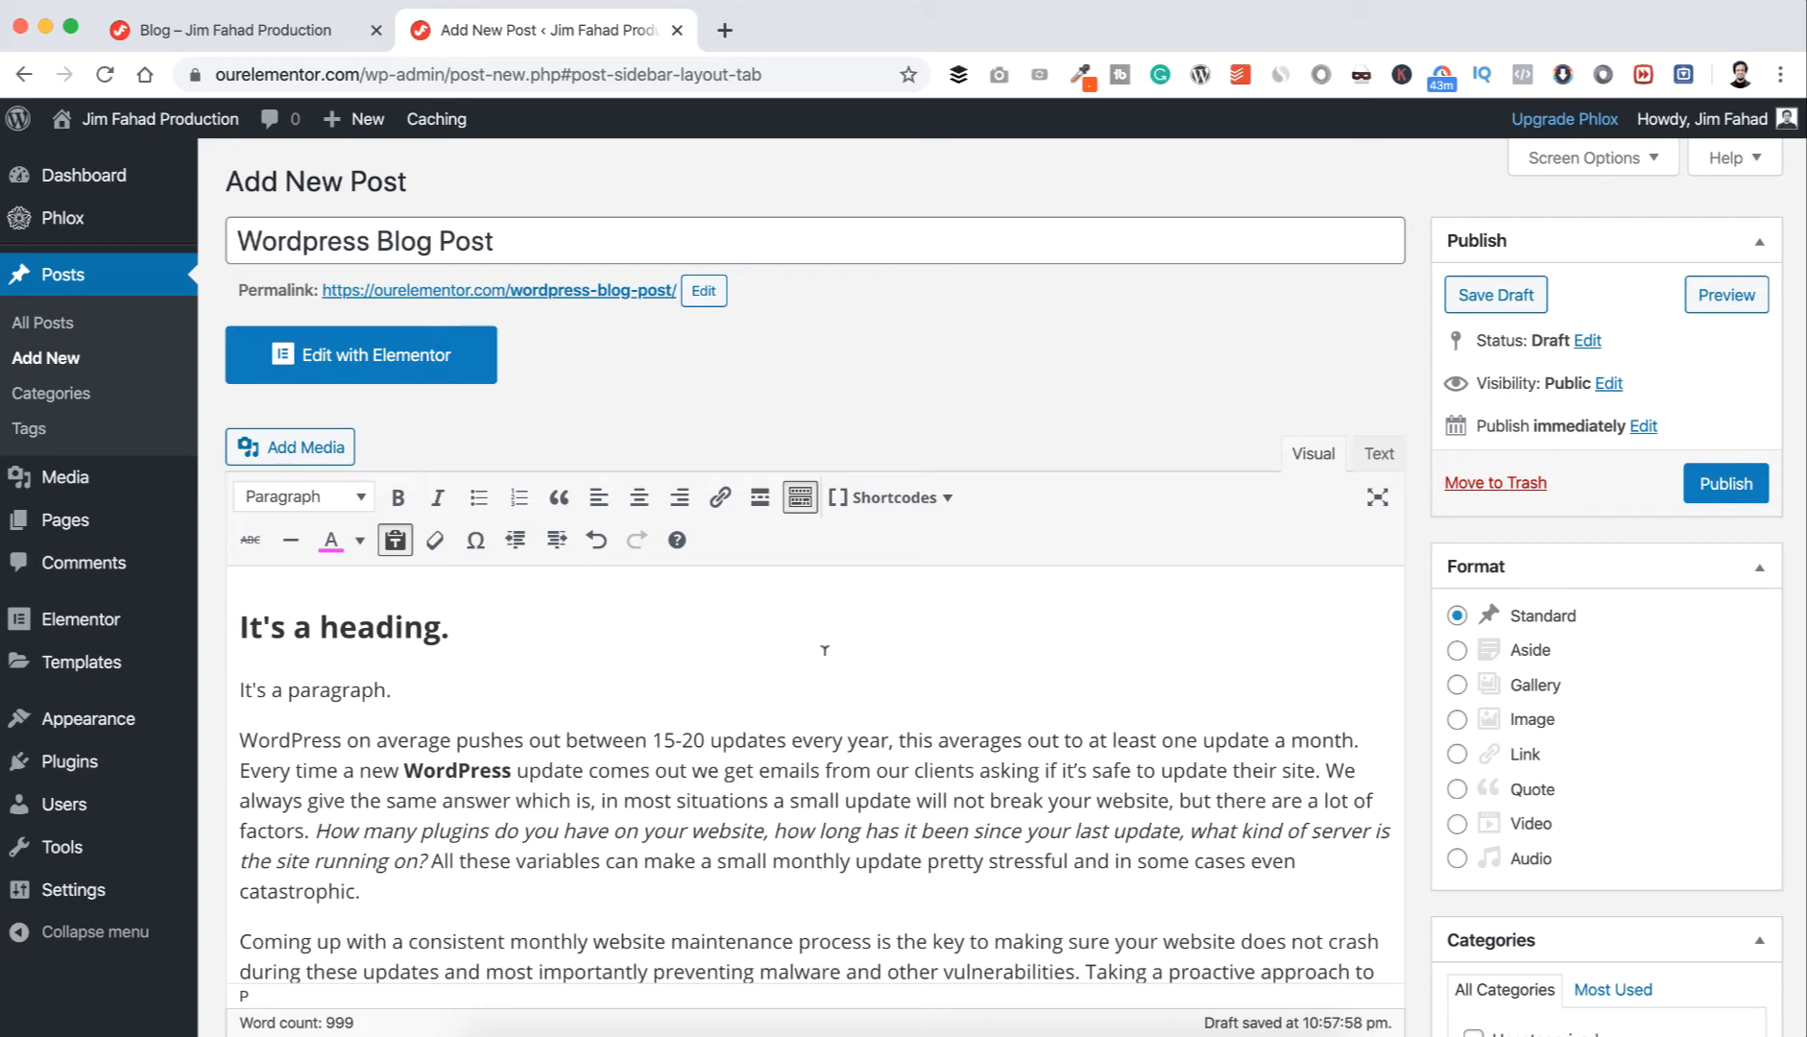
scroll(1707, 711, "down", 4)
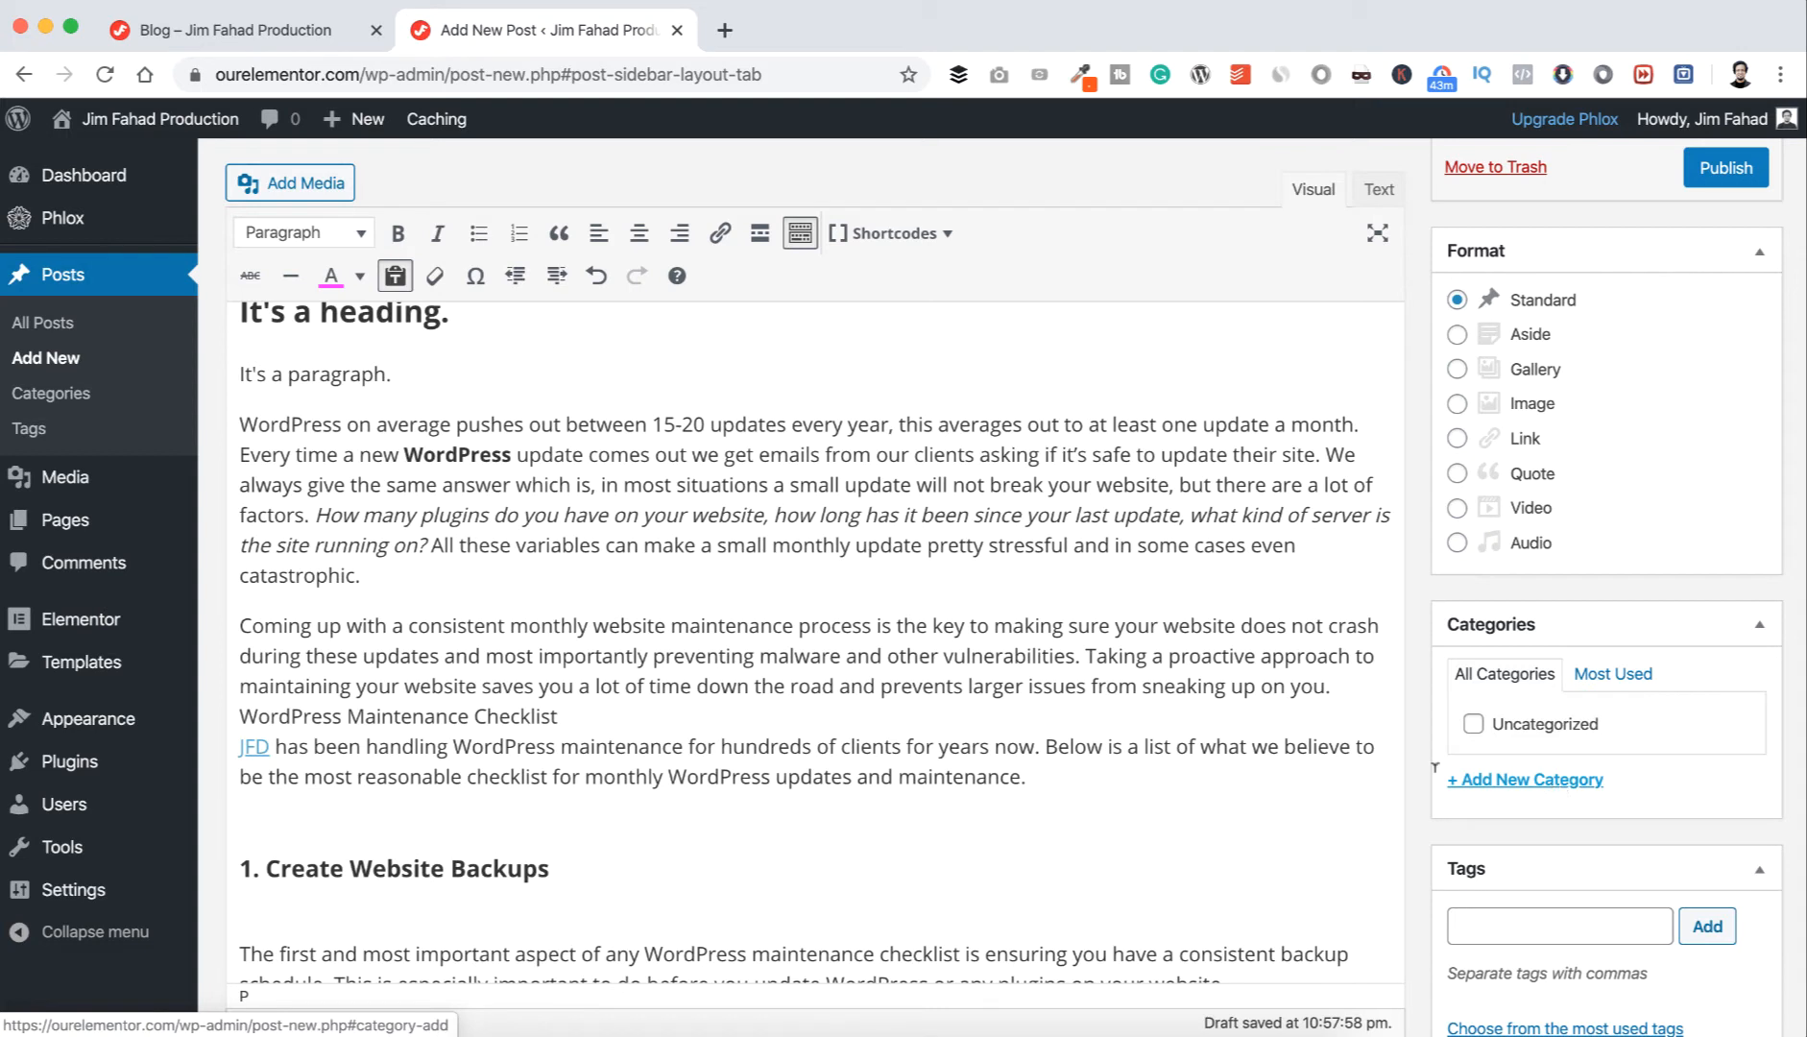
left_click(1515, 786)
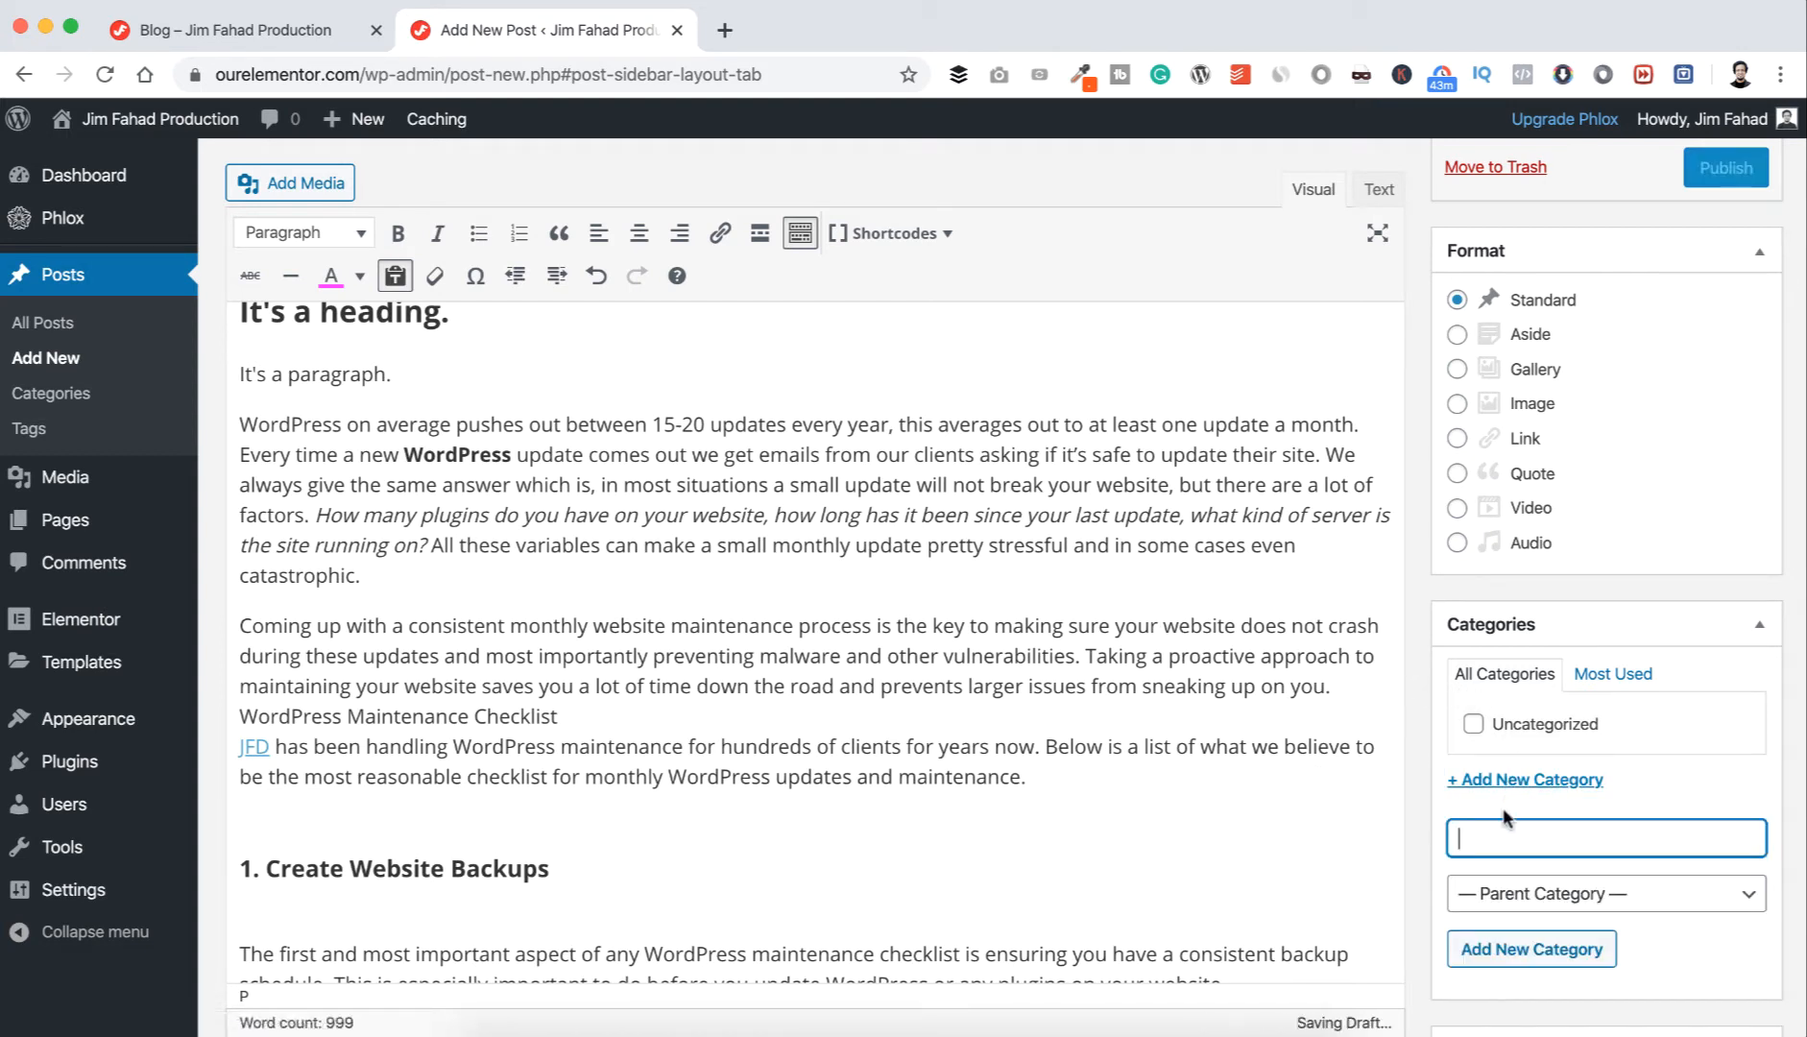
type("Wordpress")
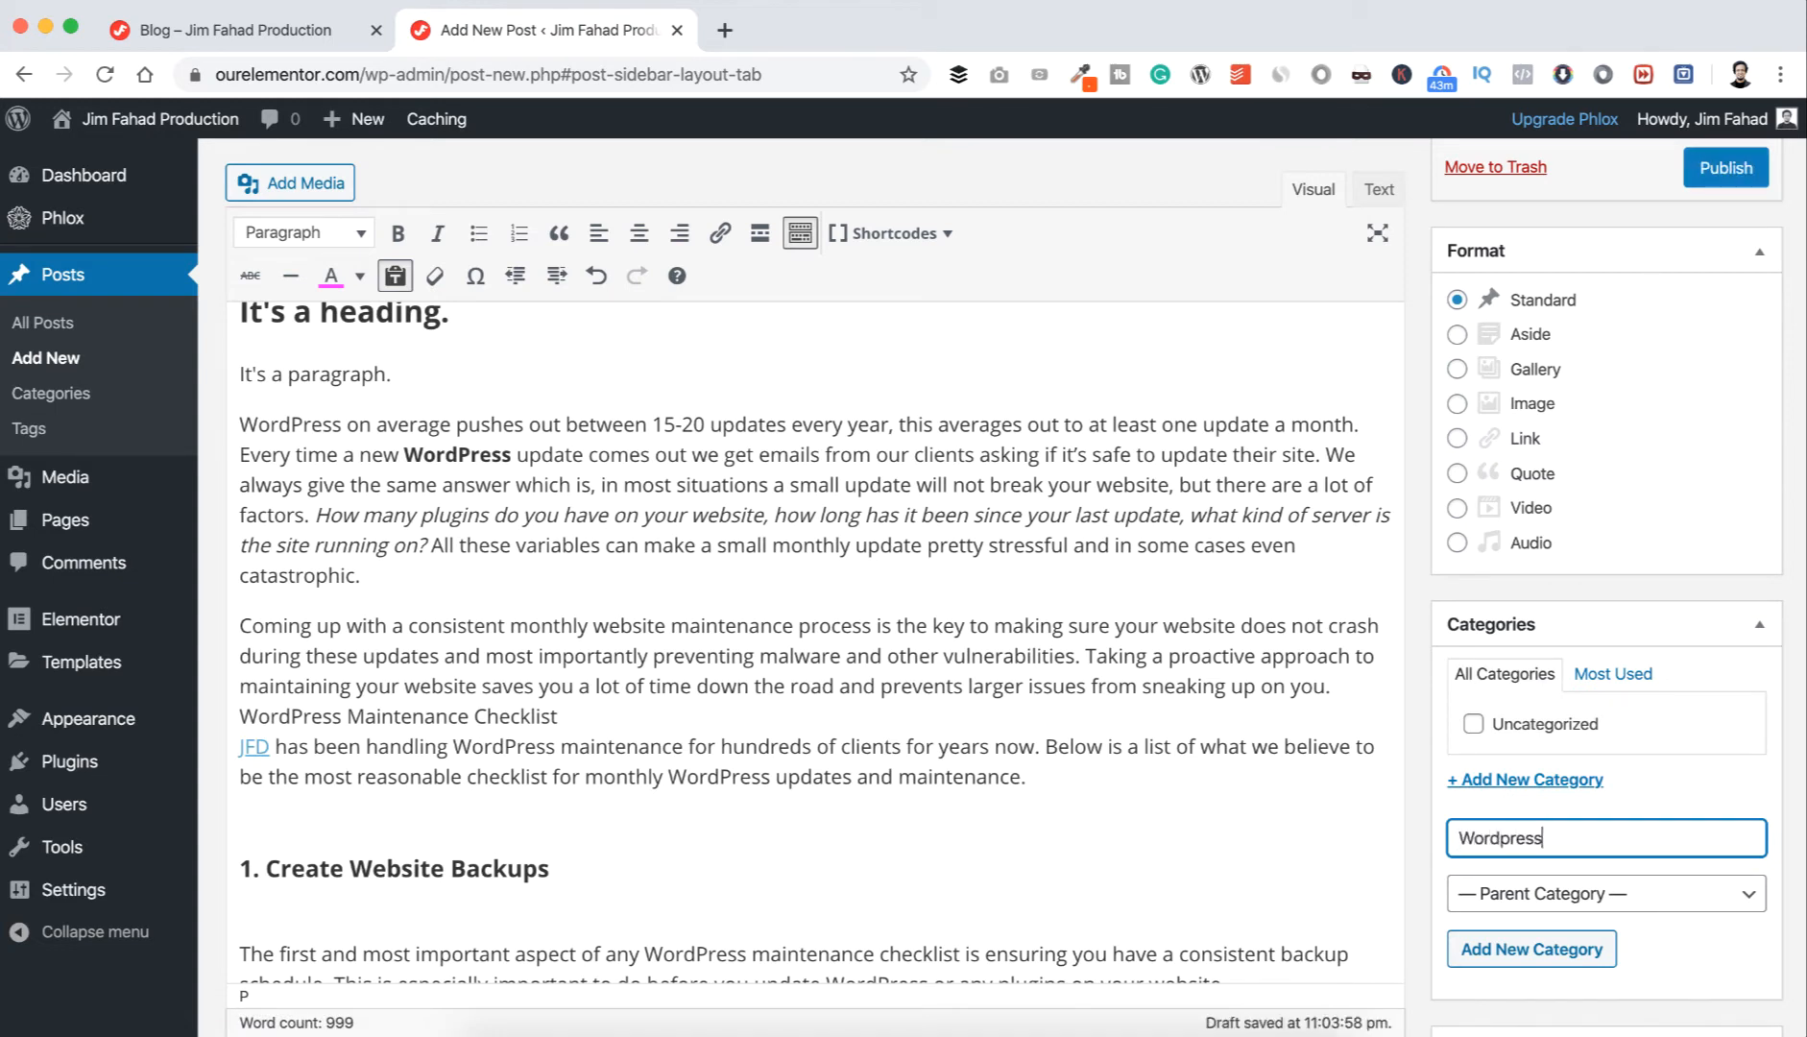
left_click(1513, 947)
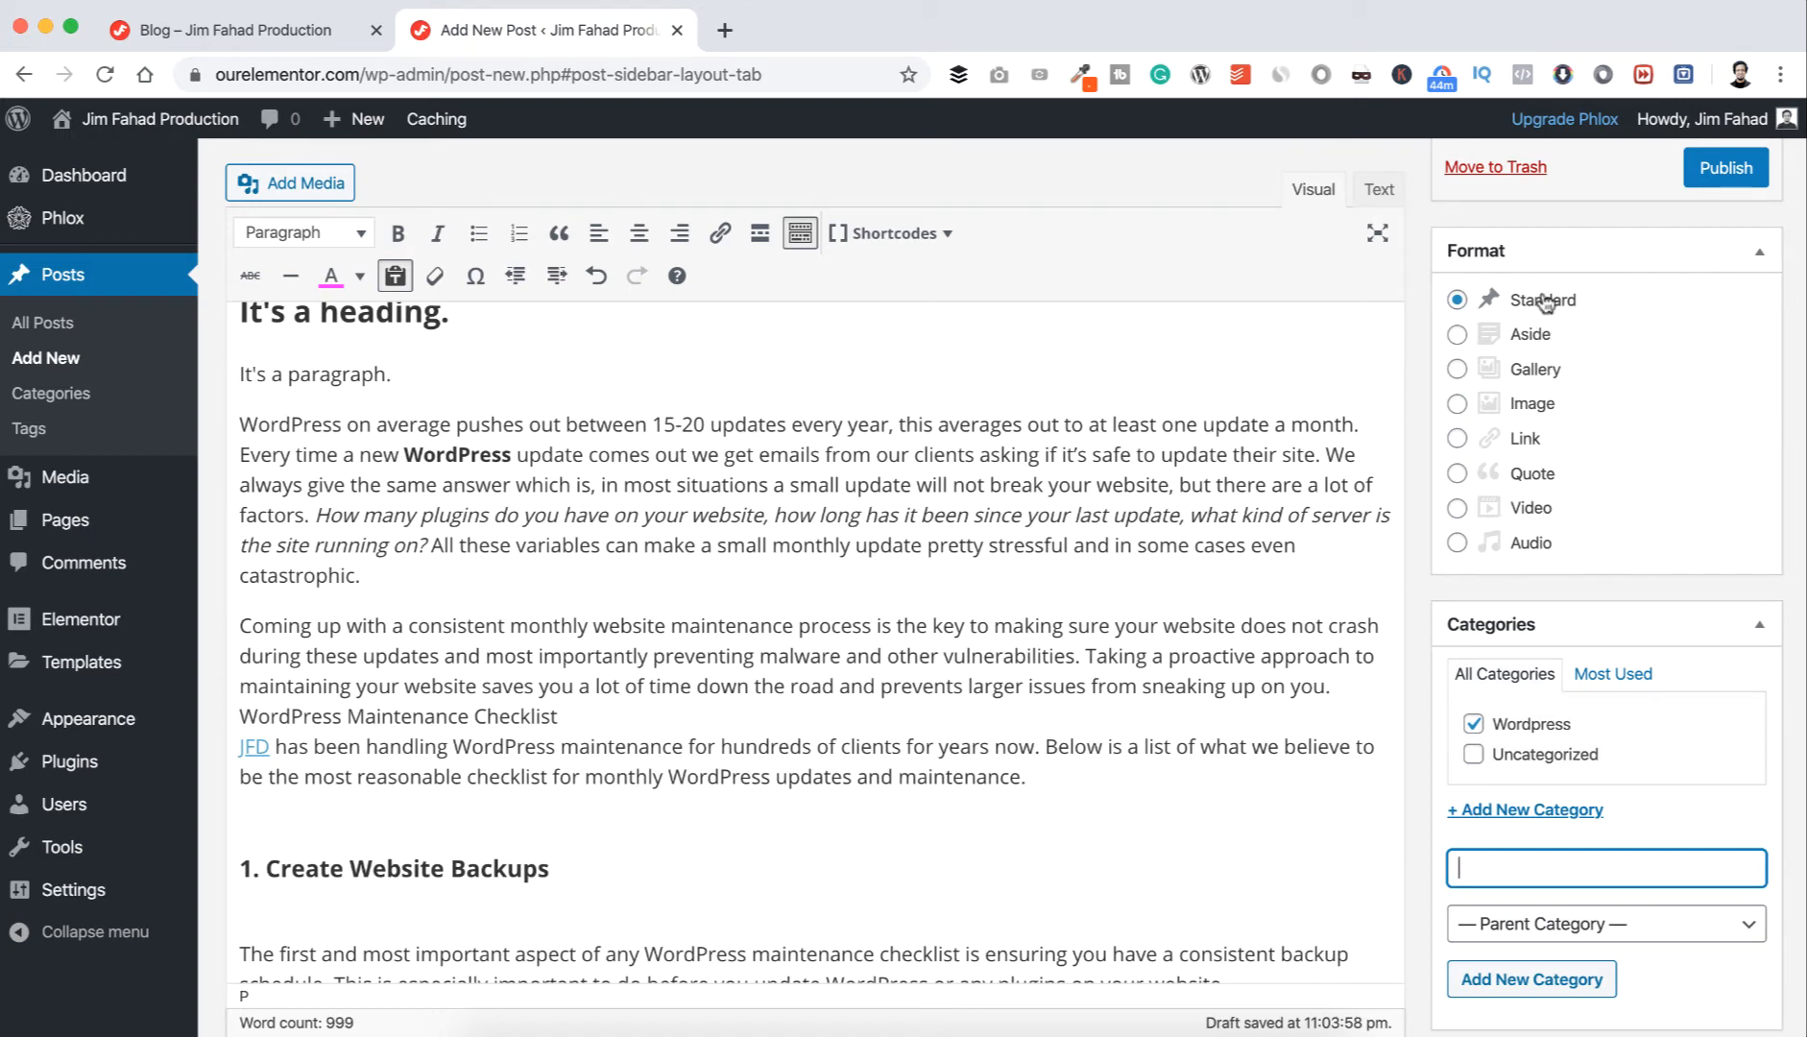
- Upload 1.png from the Elementor folder's Blog subfolder and set it as the post's featured image
scroll(1441, 565, "down", 10)
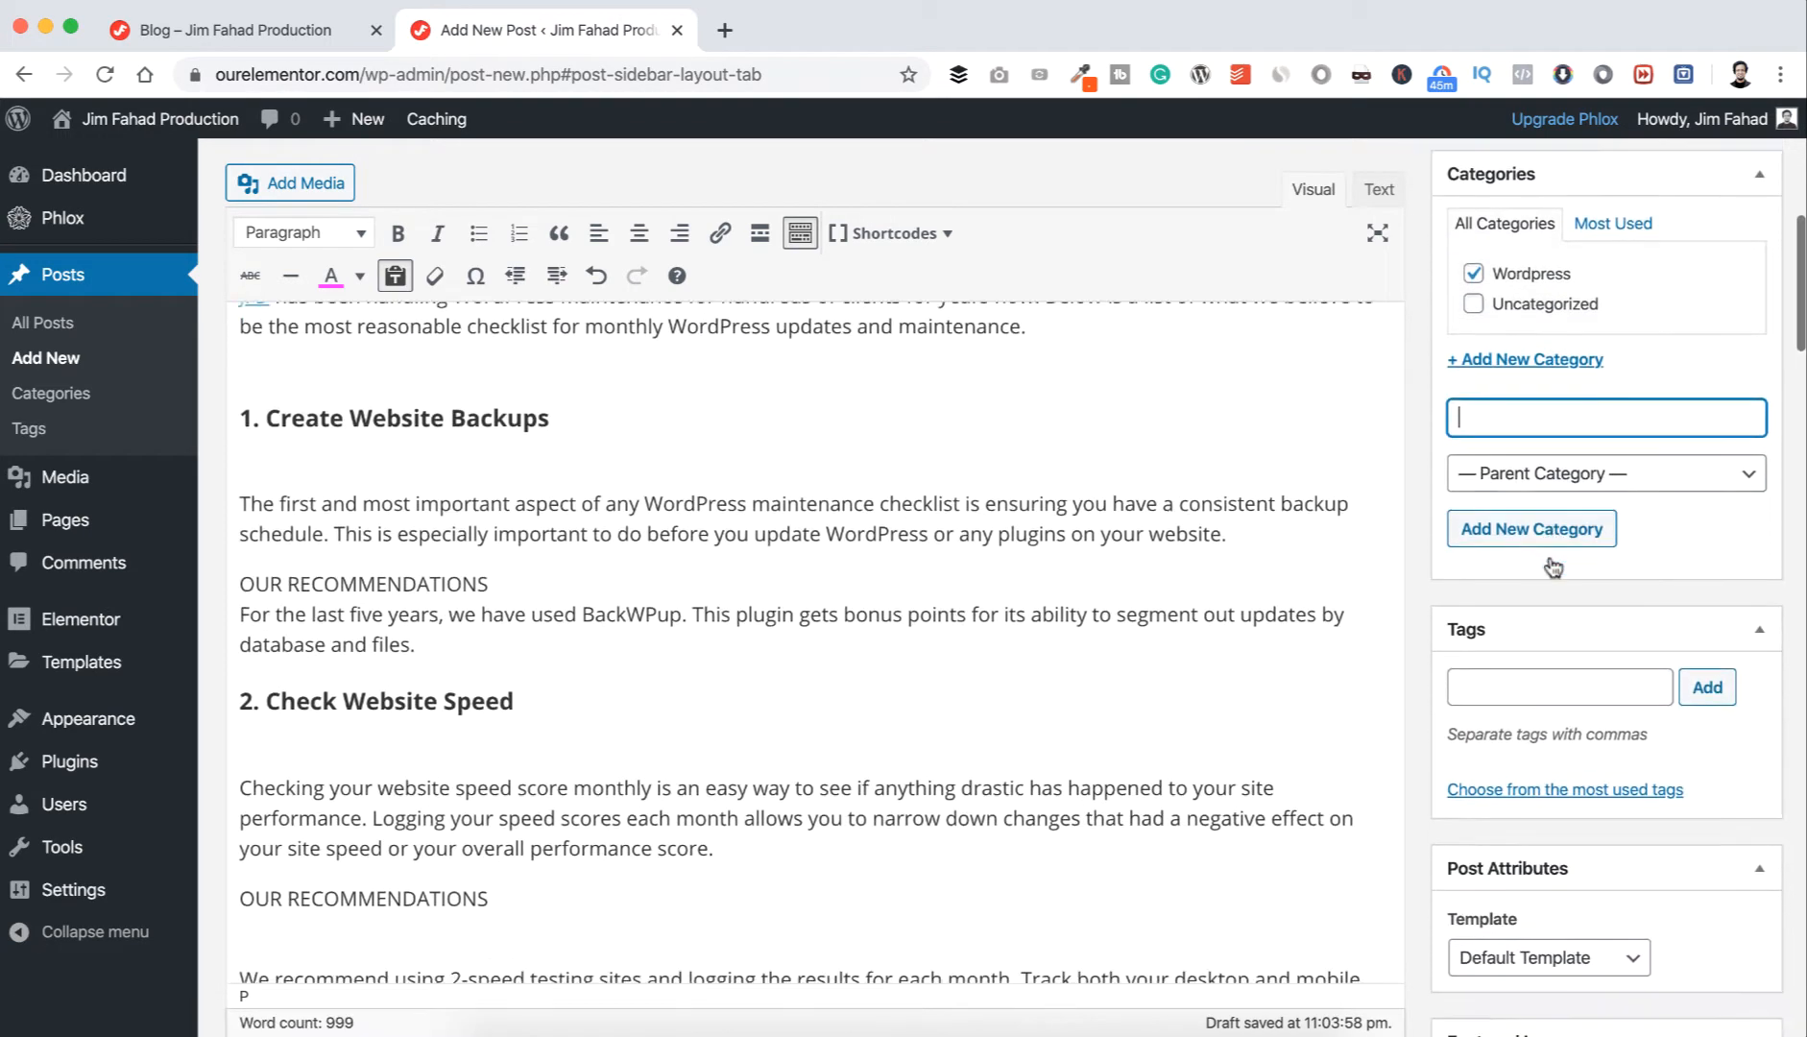
scroll(1531, 615, "down", 5)
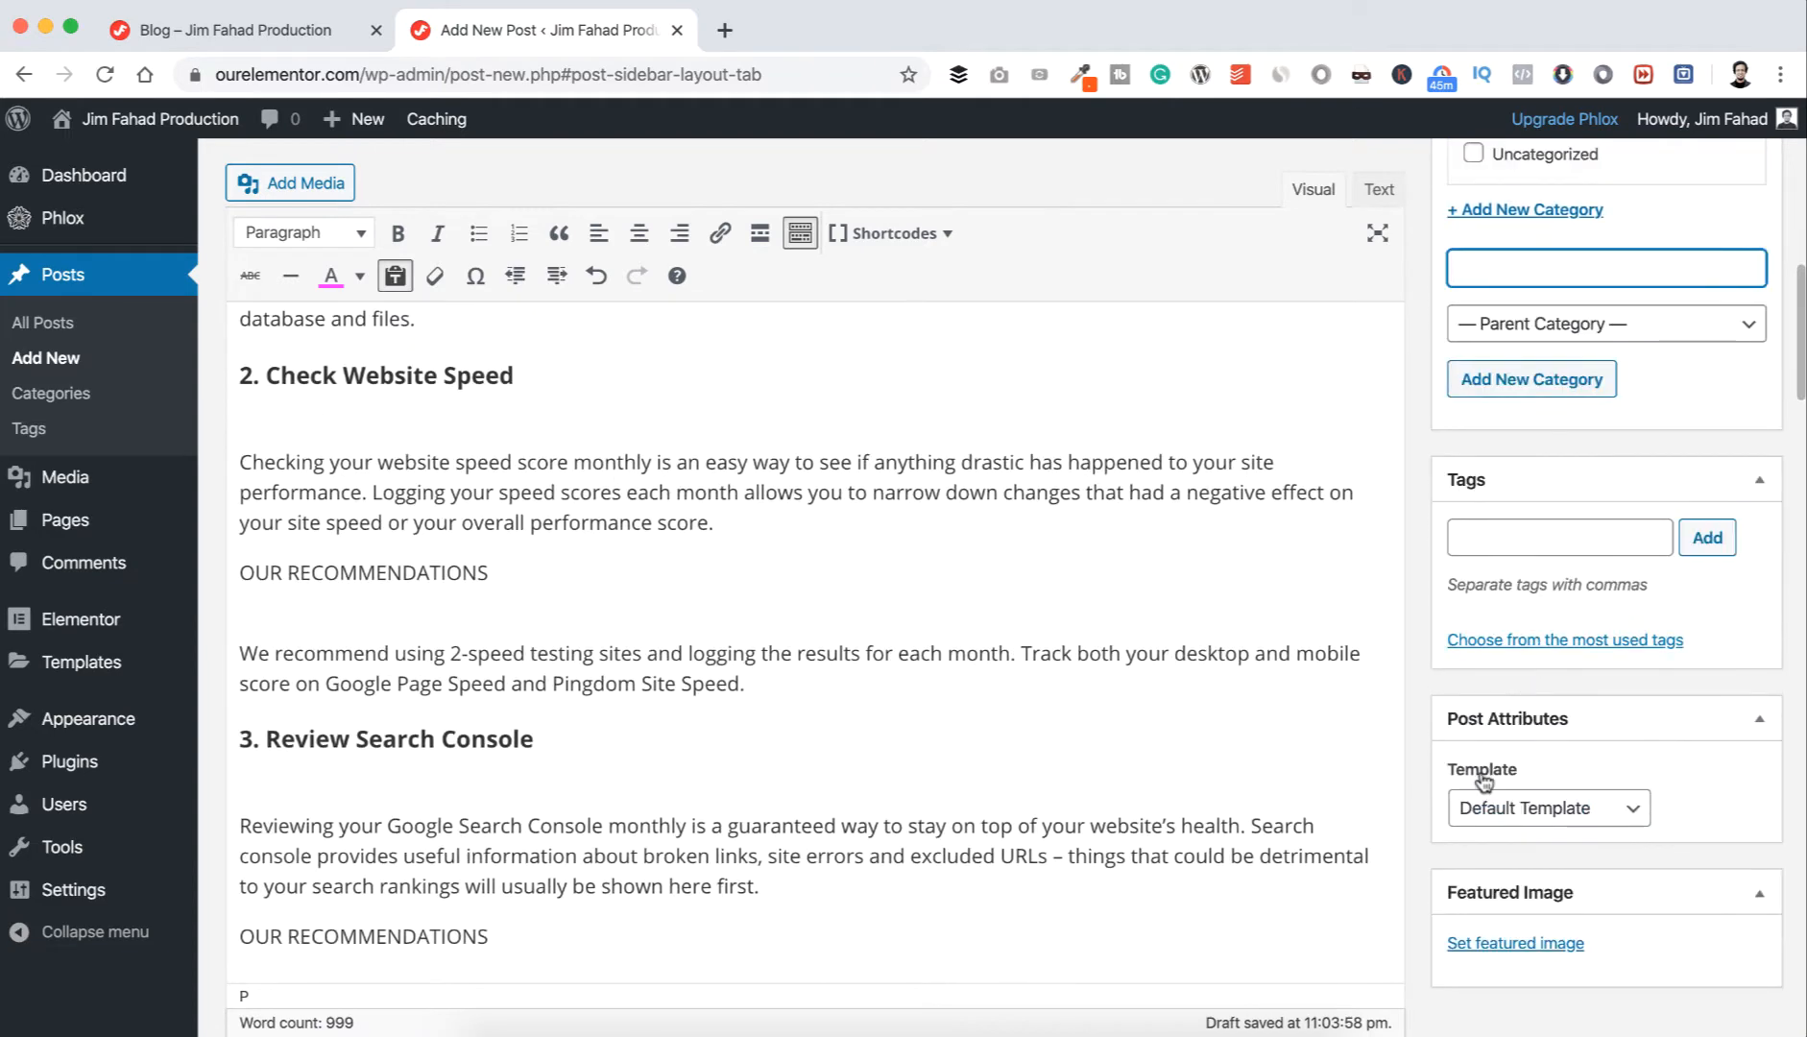
scroll(1484, 780, "down", 1)
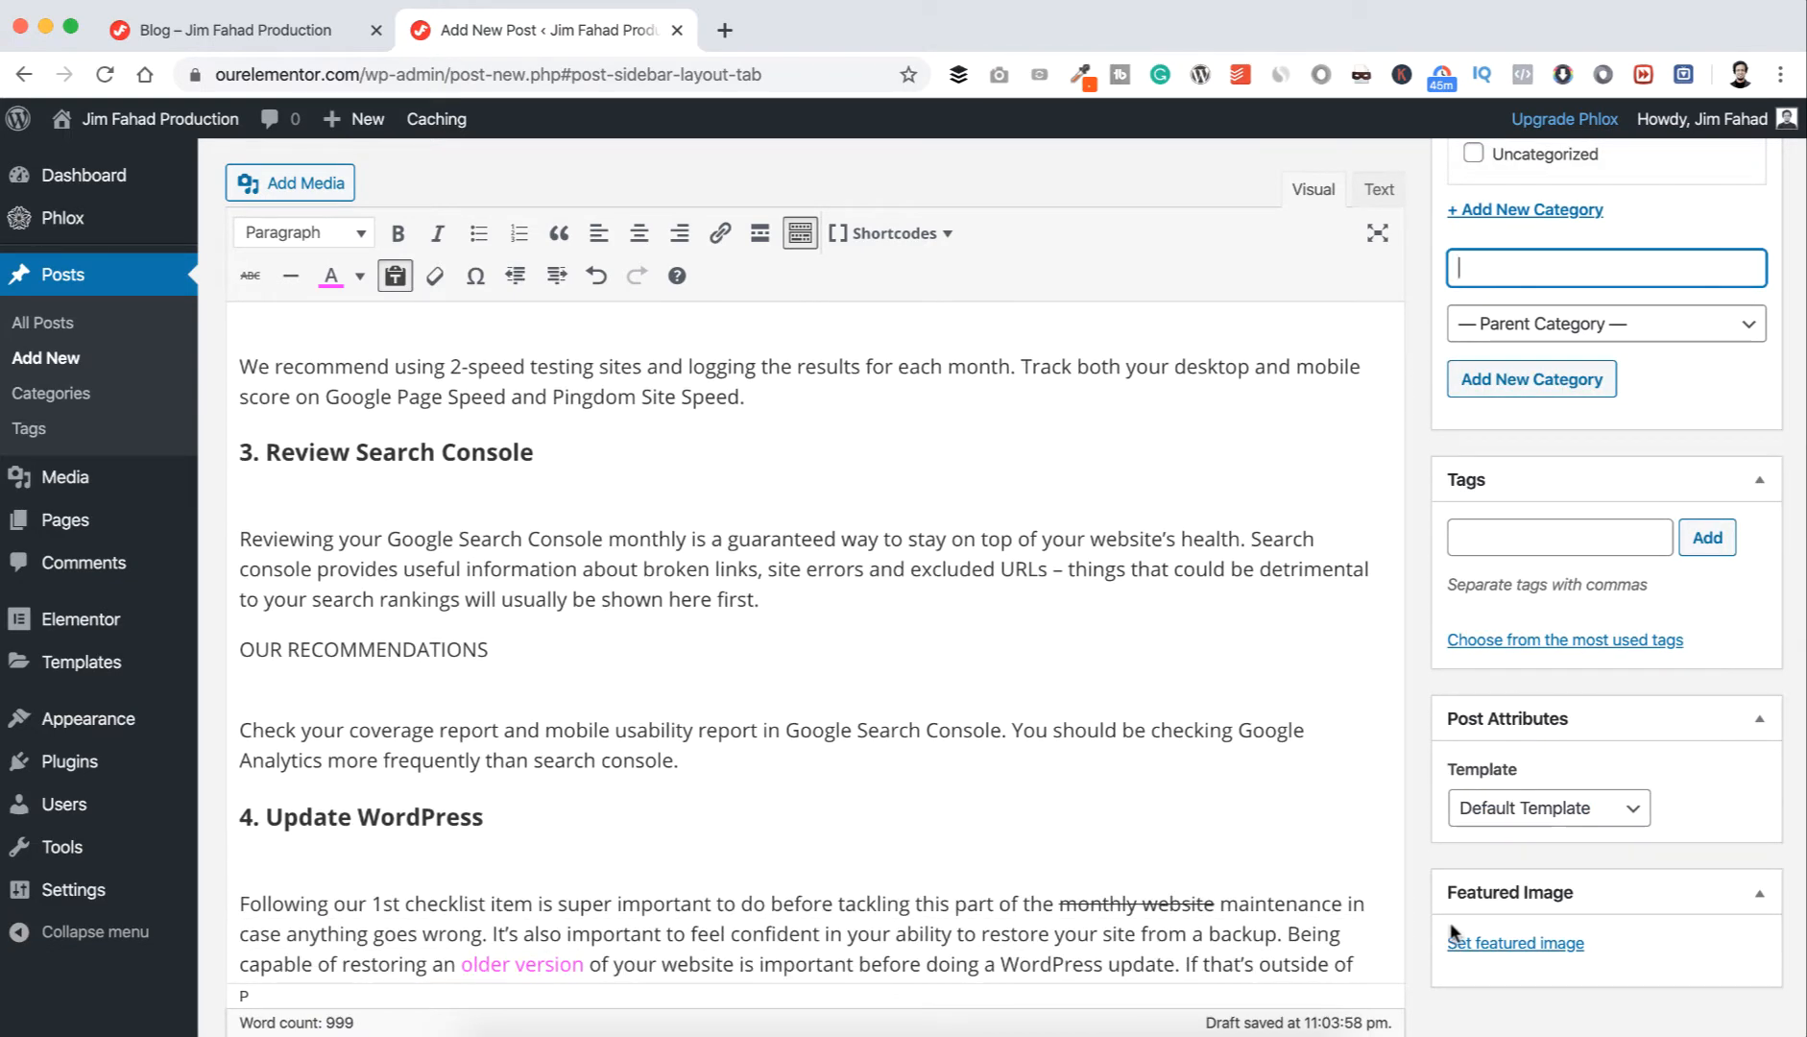
left_click(1482, 944)
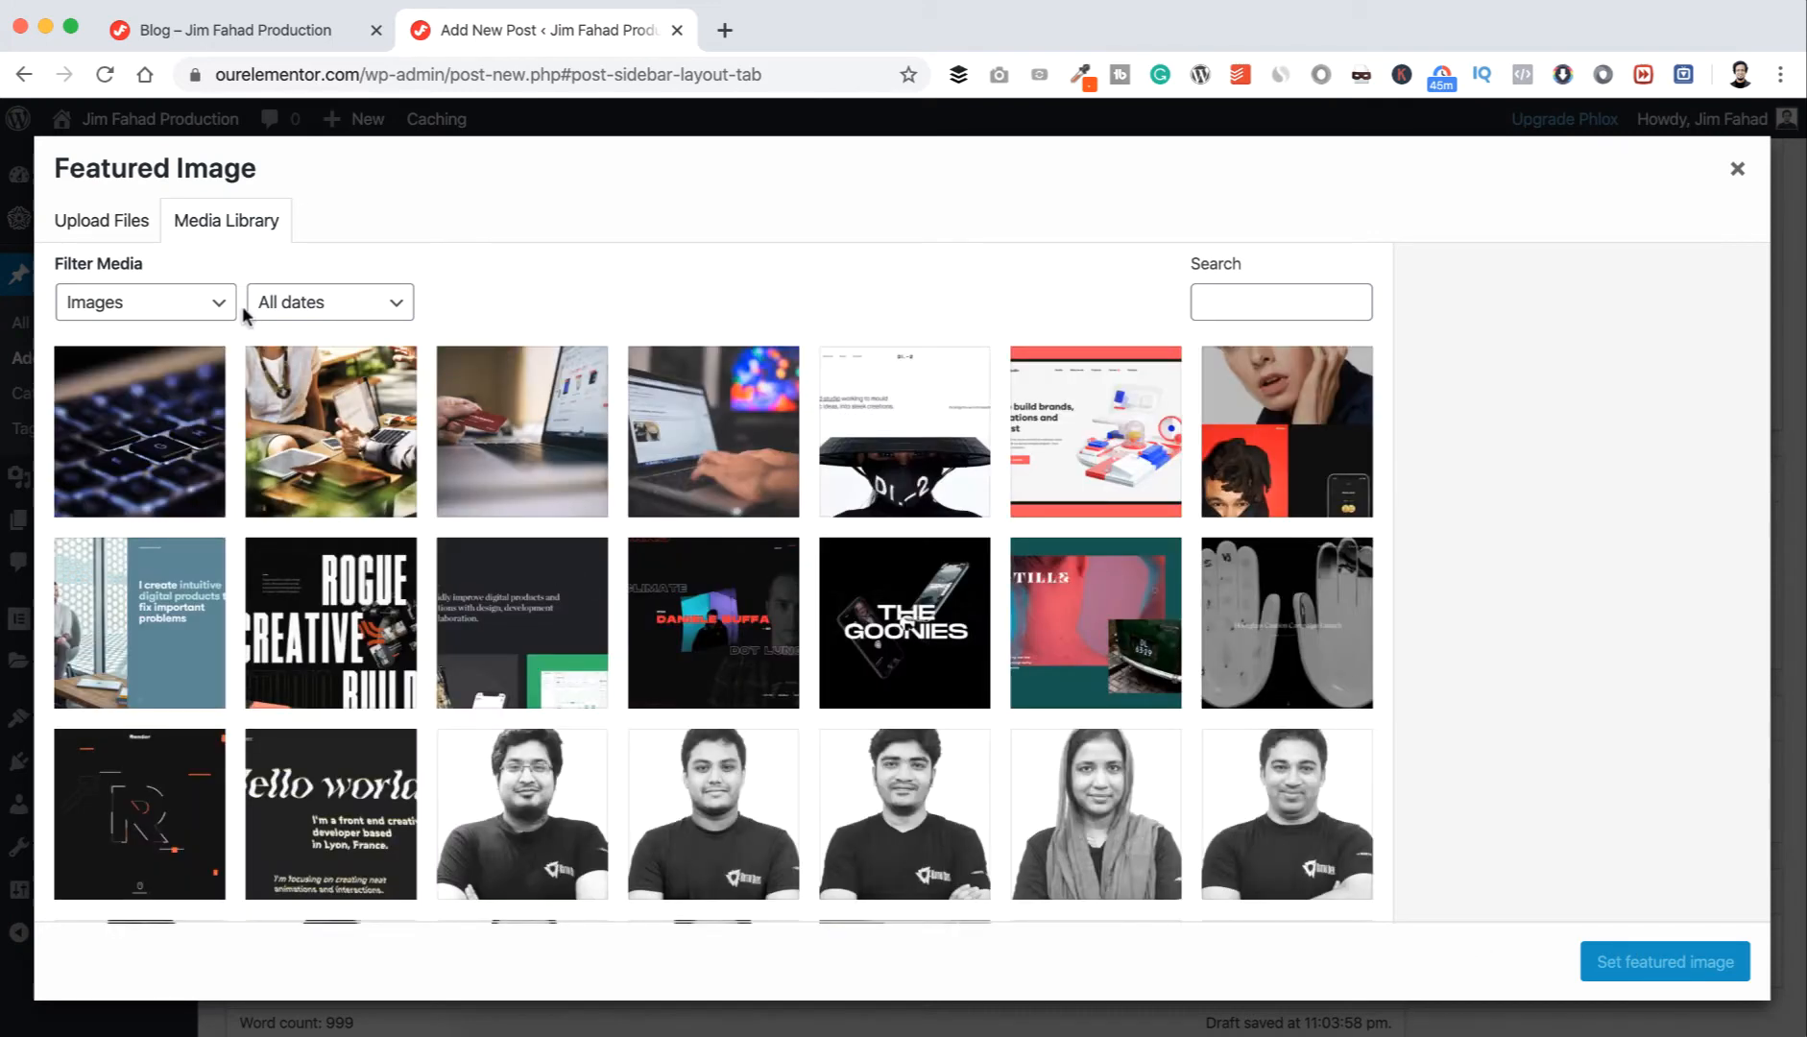
left_click(119, 230)
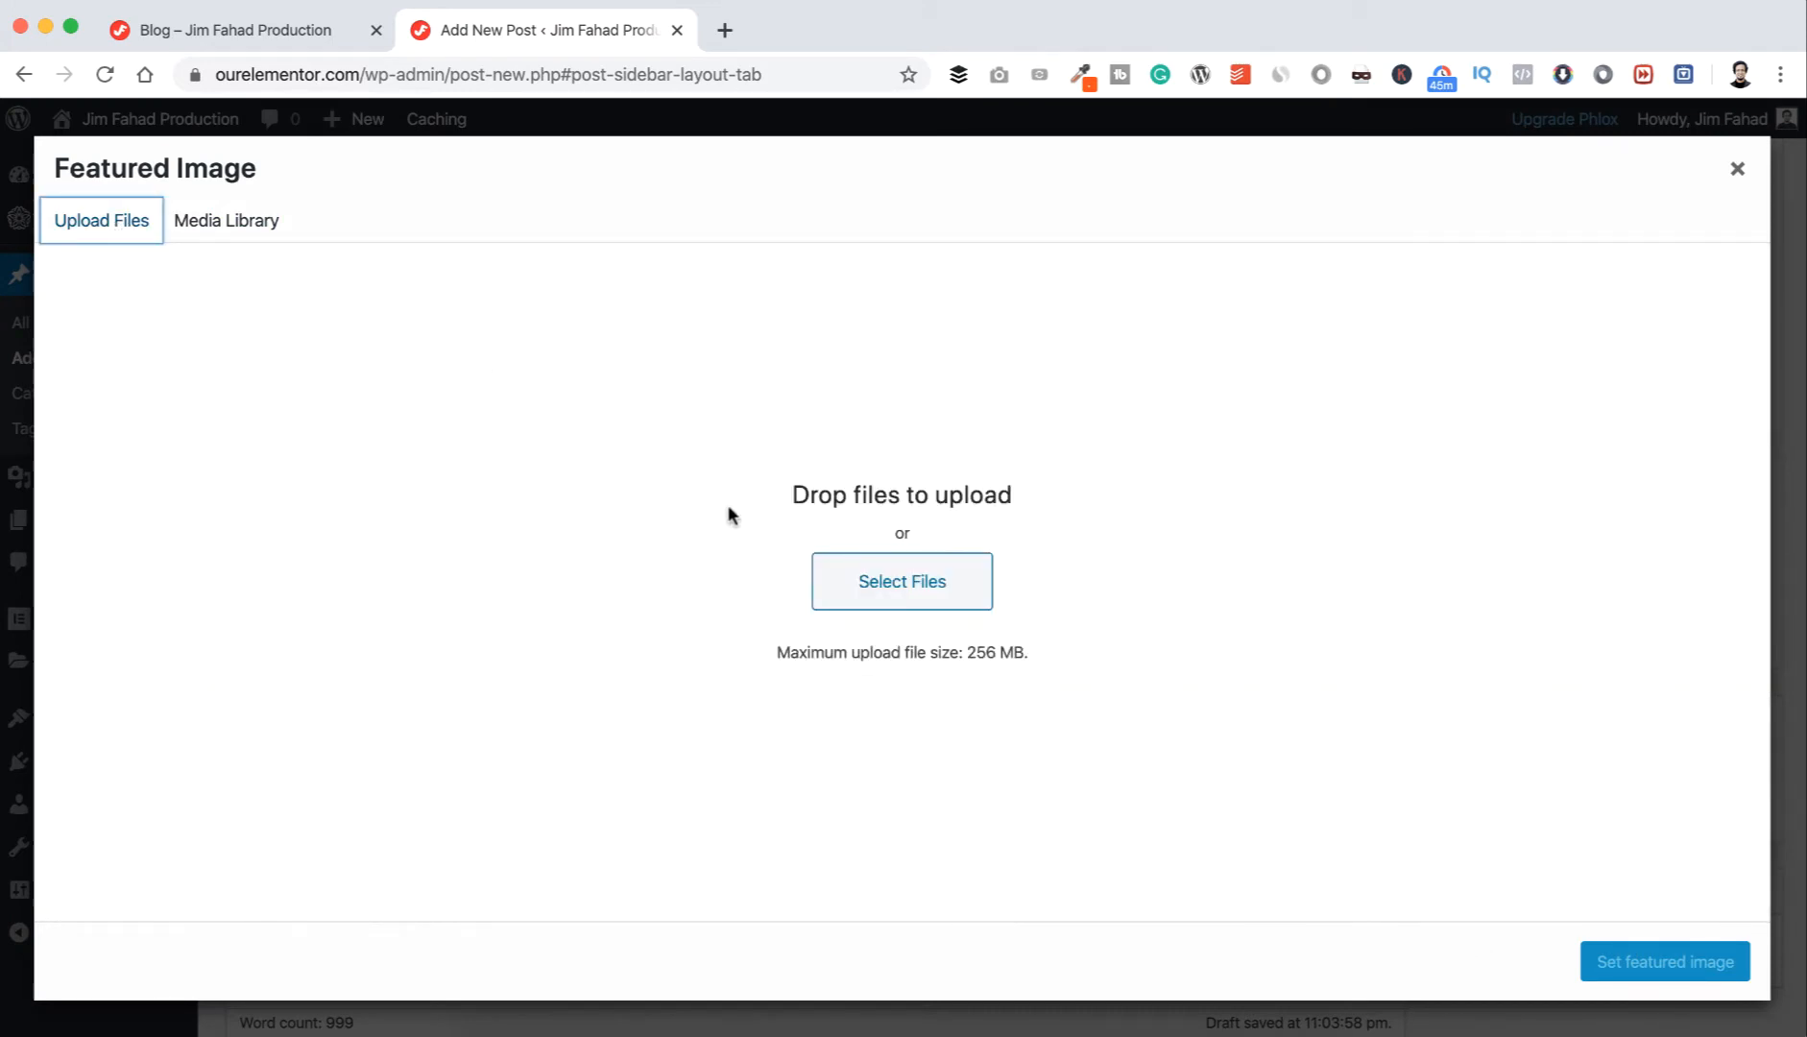
left_click(891, 582)
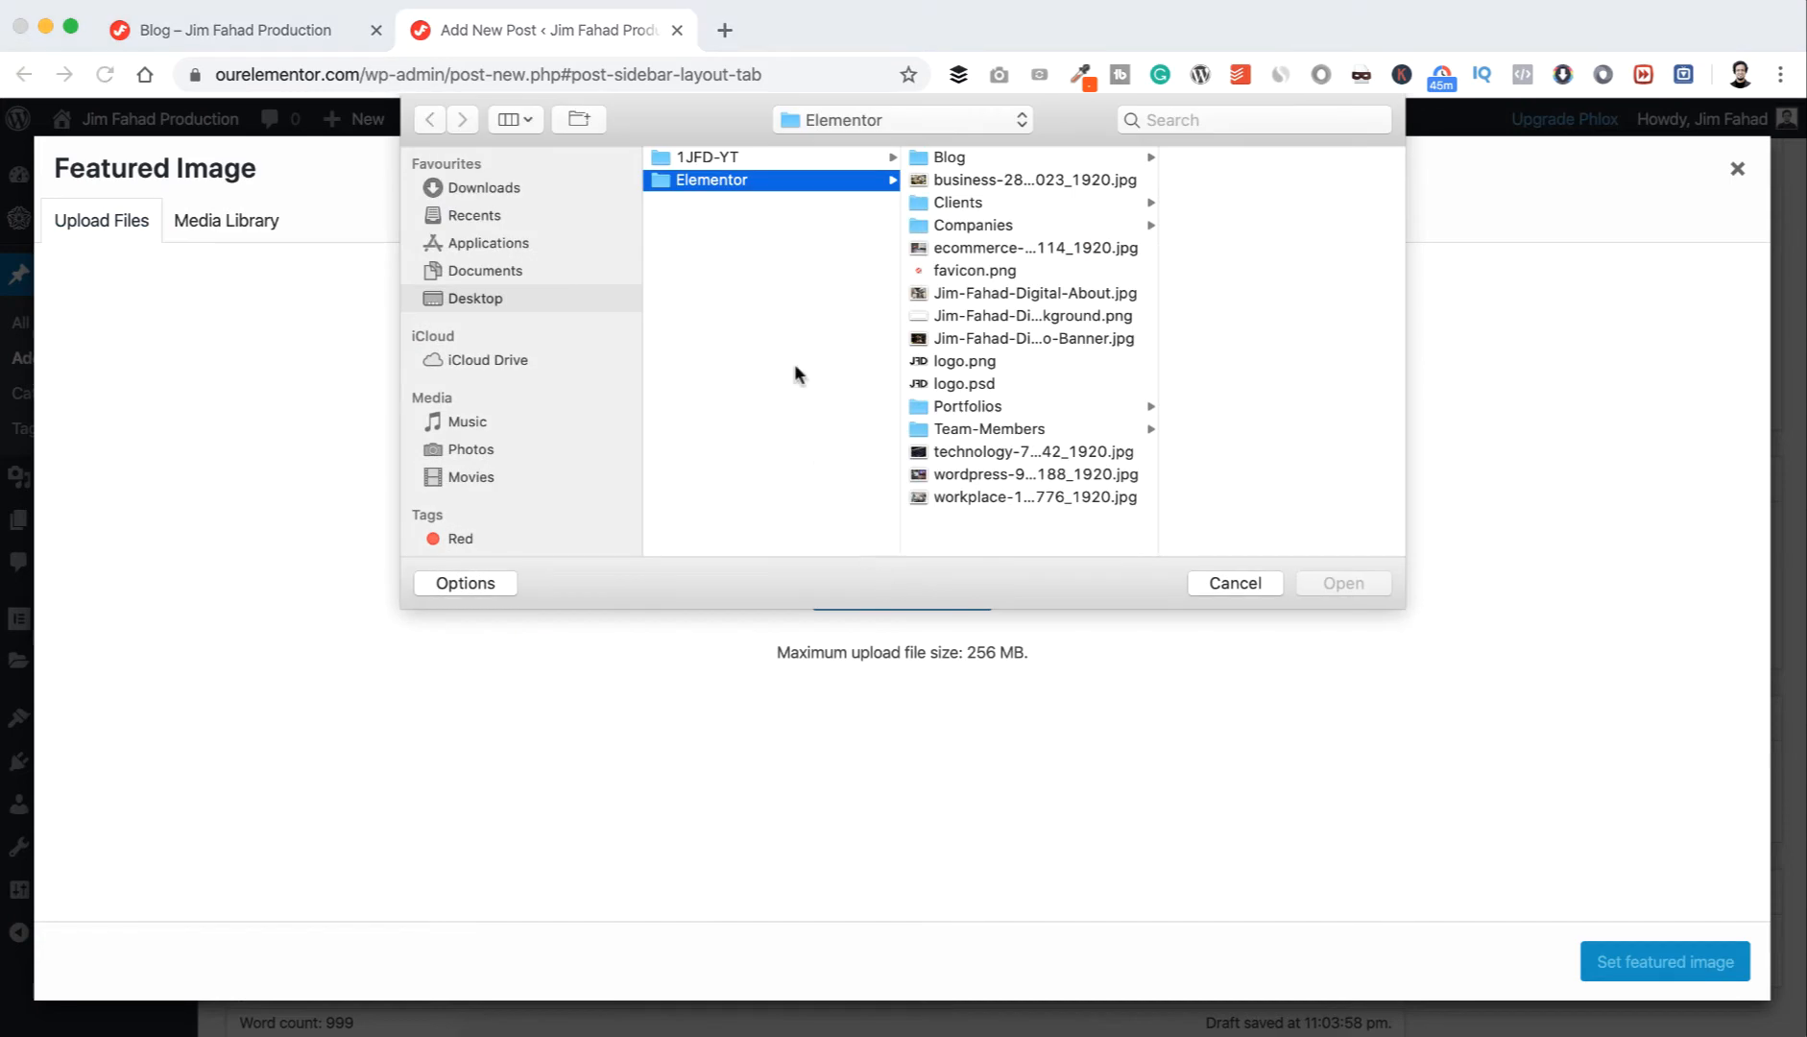
left_click(975, 155)
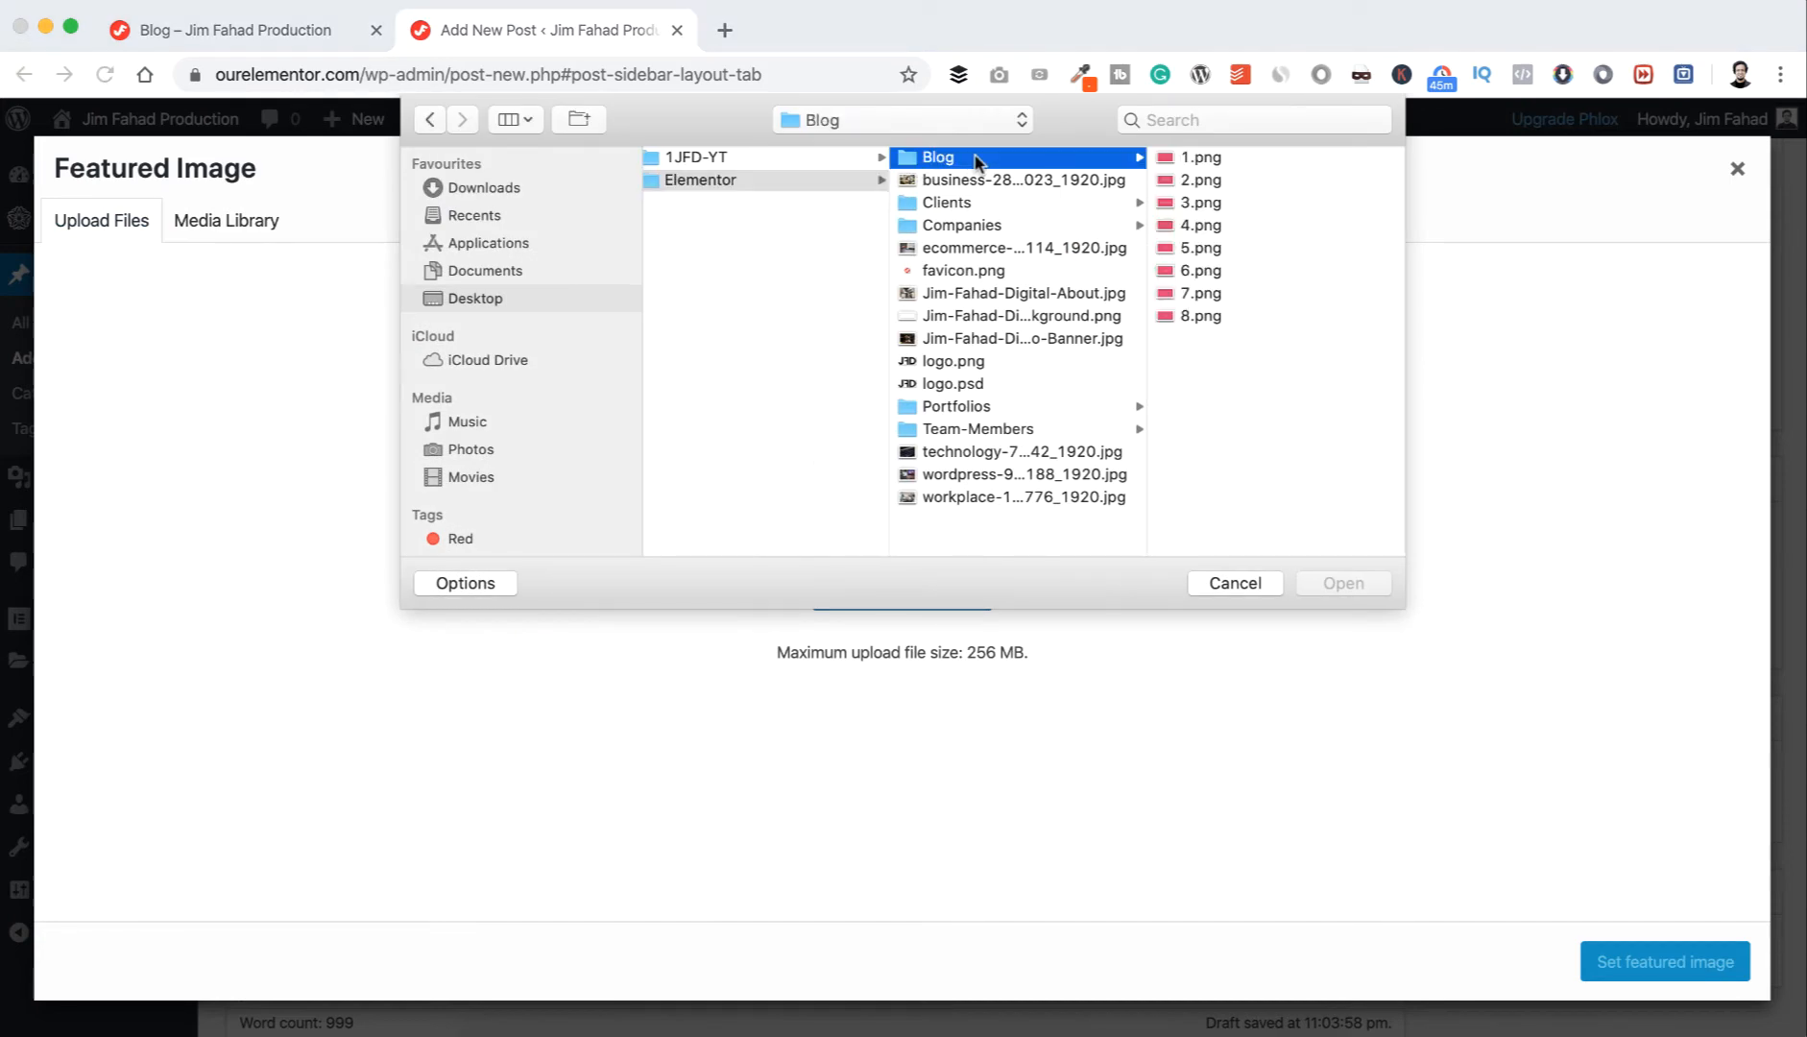
left_click(1173, 157)
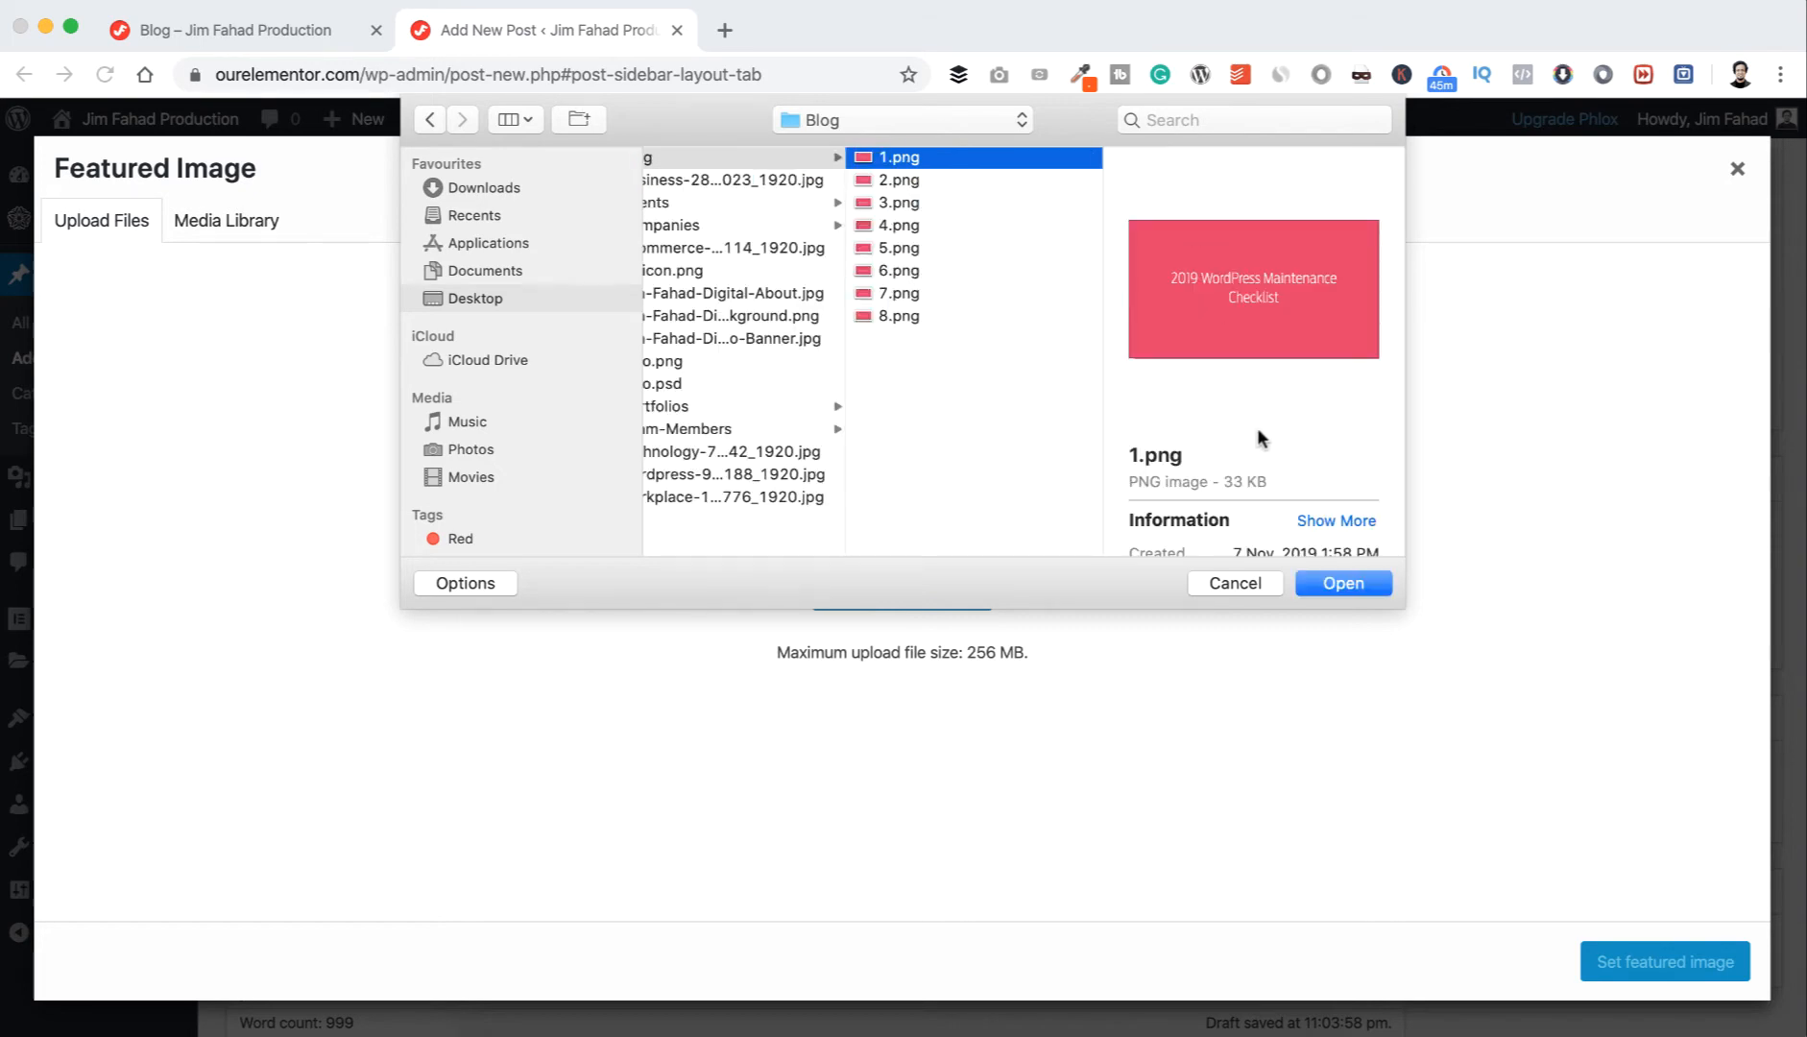
left_click(1342, 583)
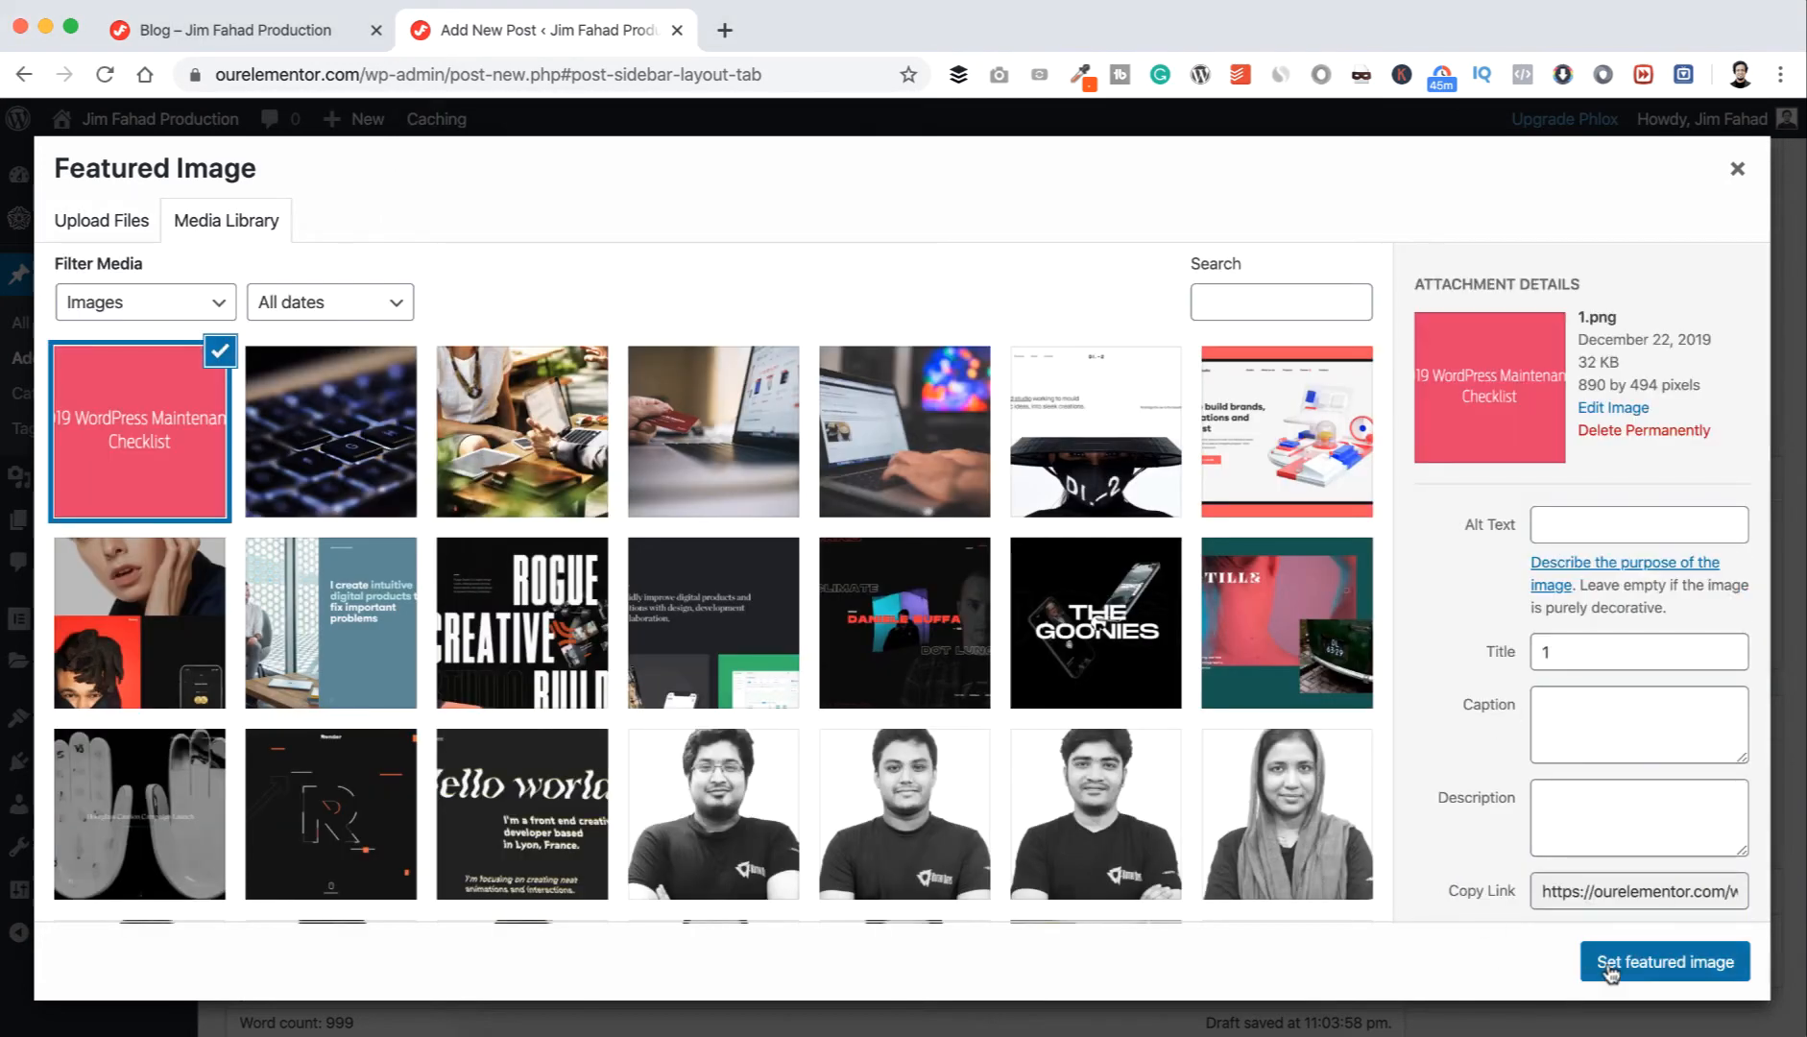
left_click(1635, 963)
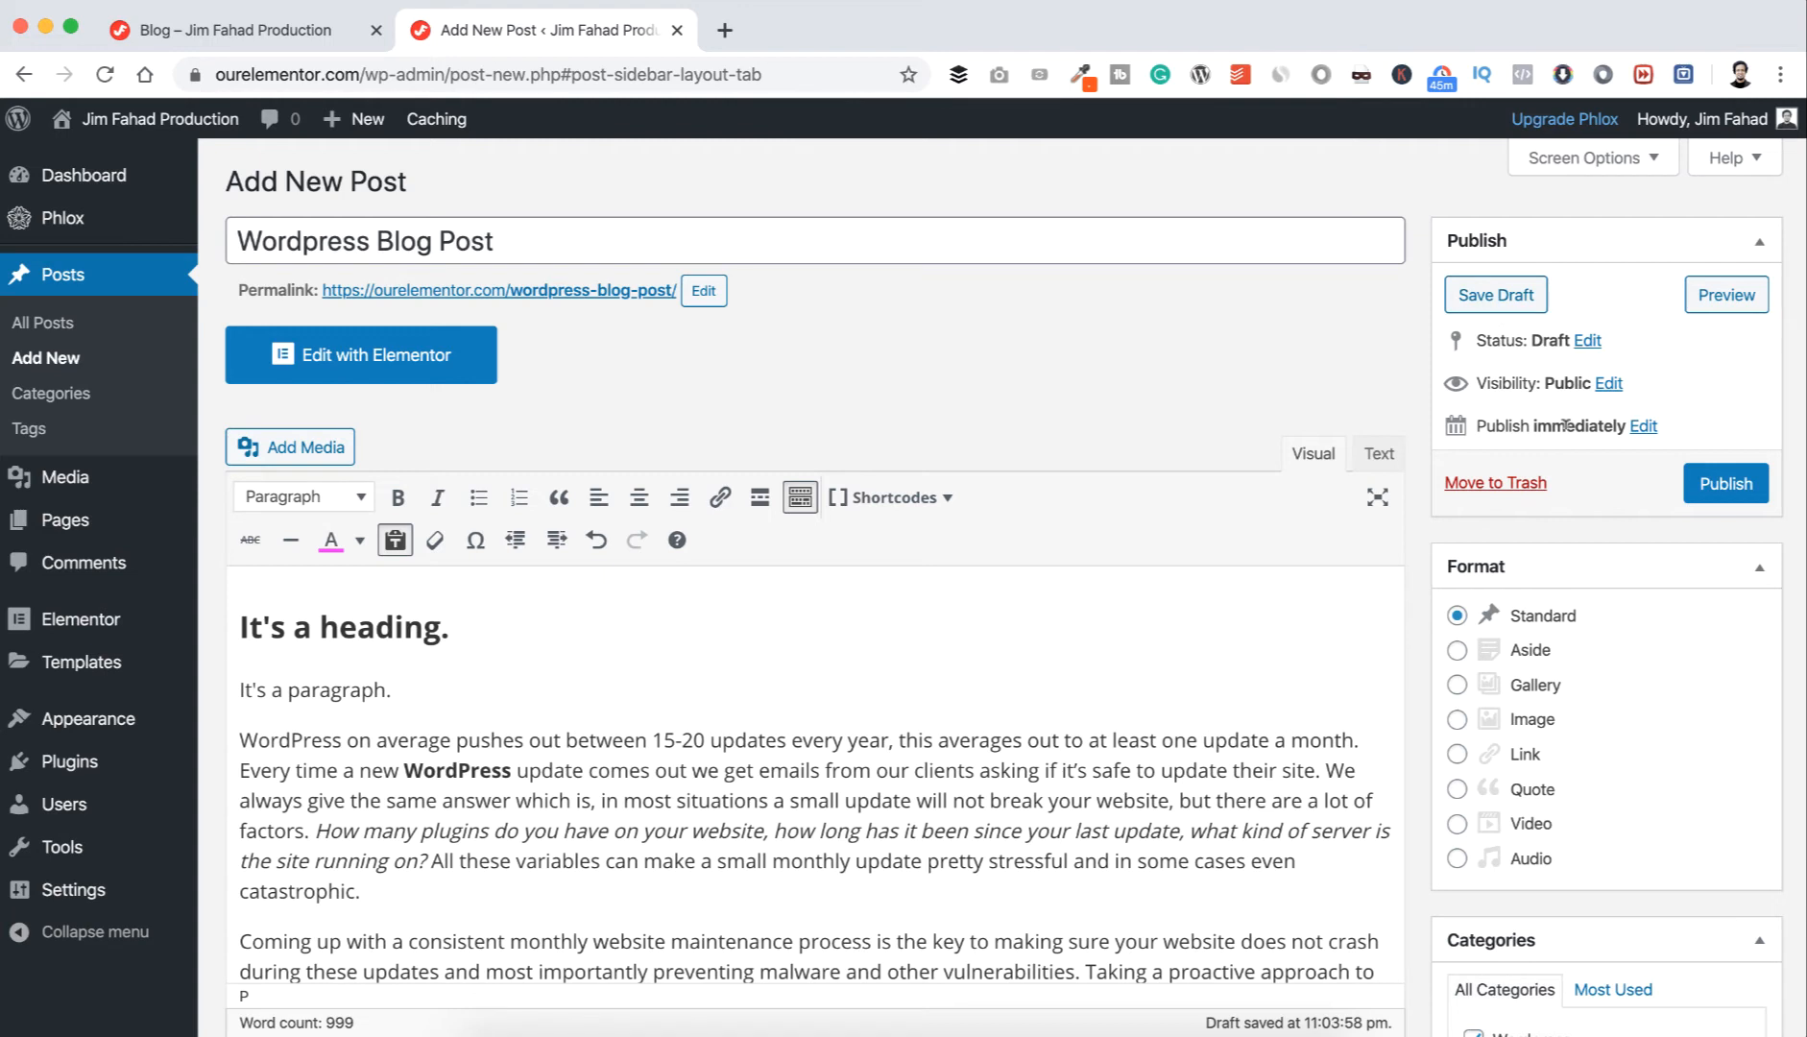
left_click(1642, 426)
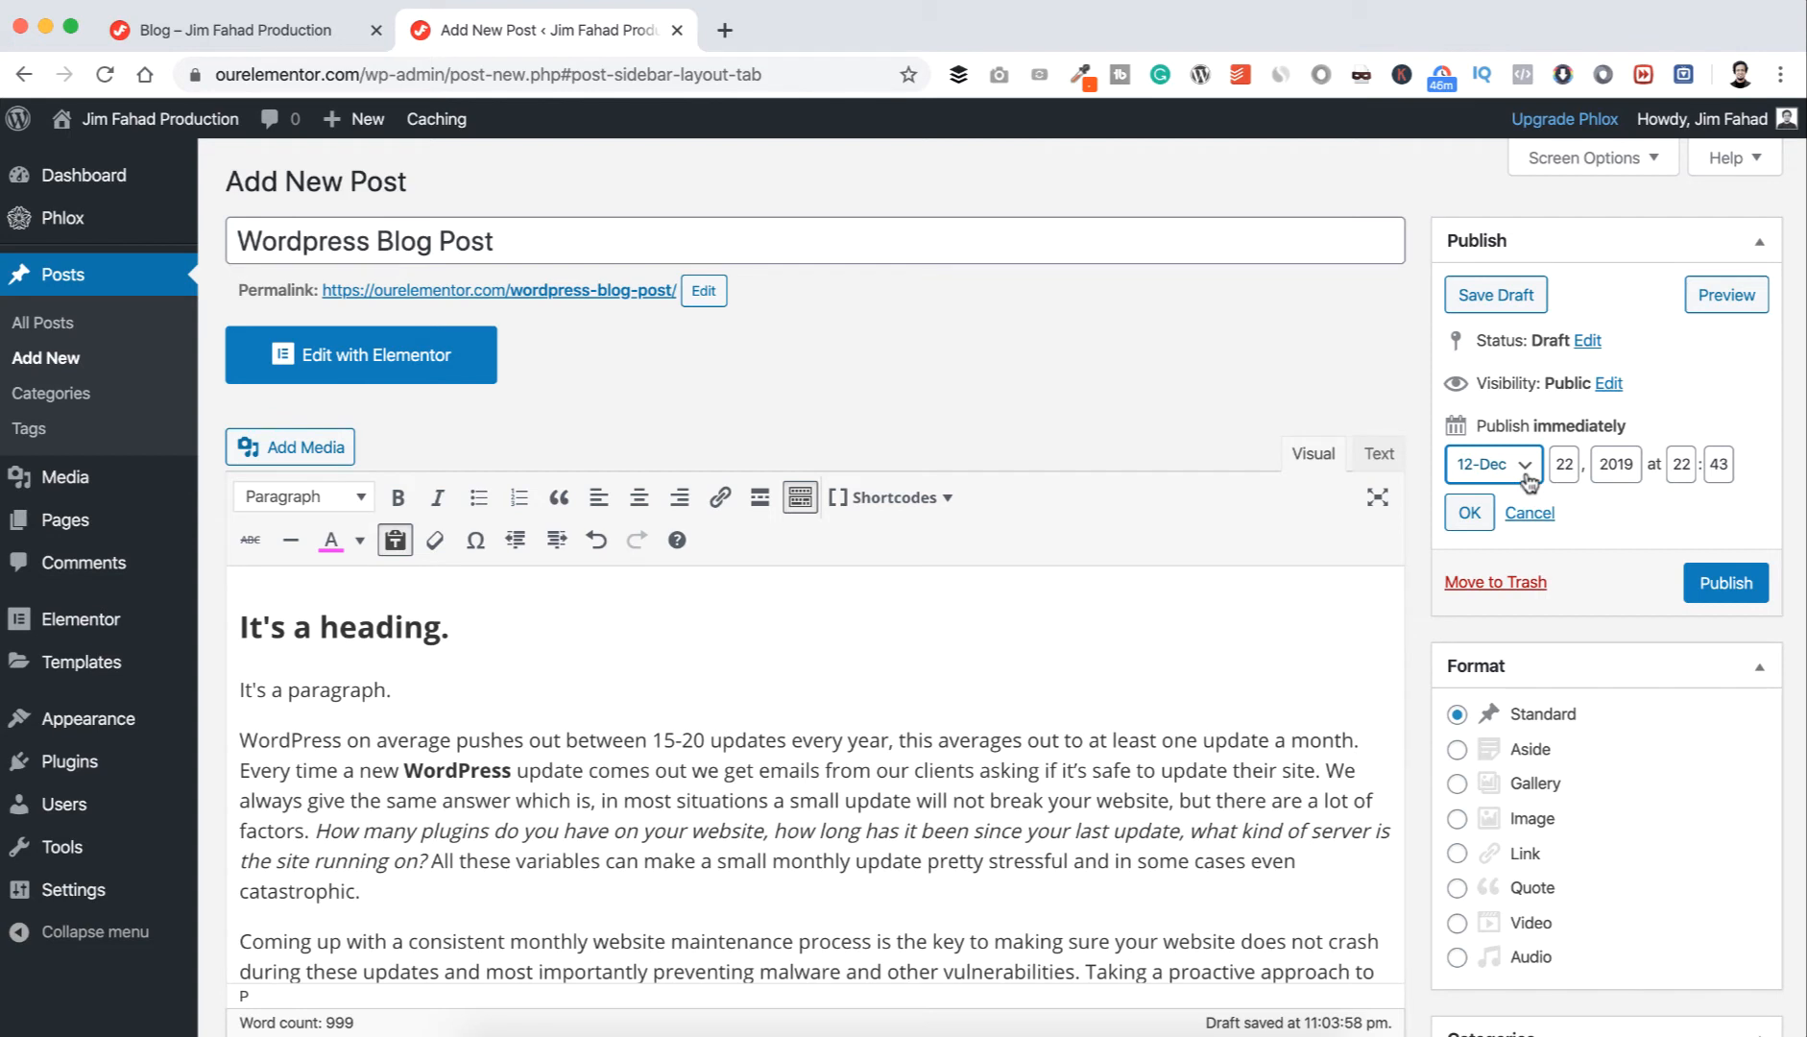
left_click(1527, 477)
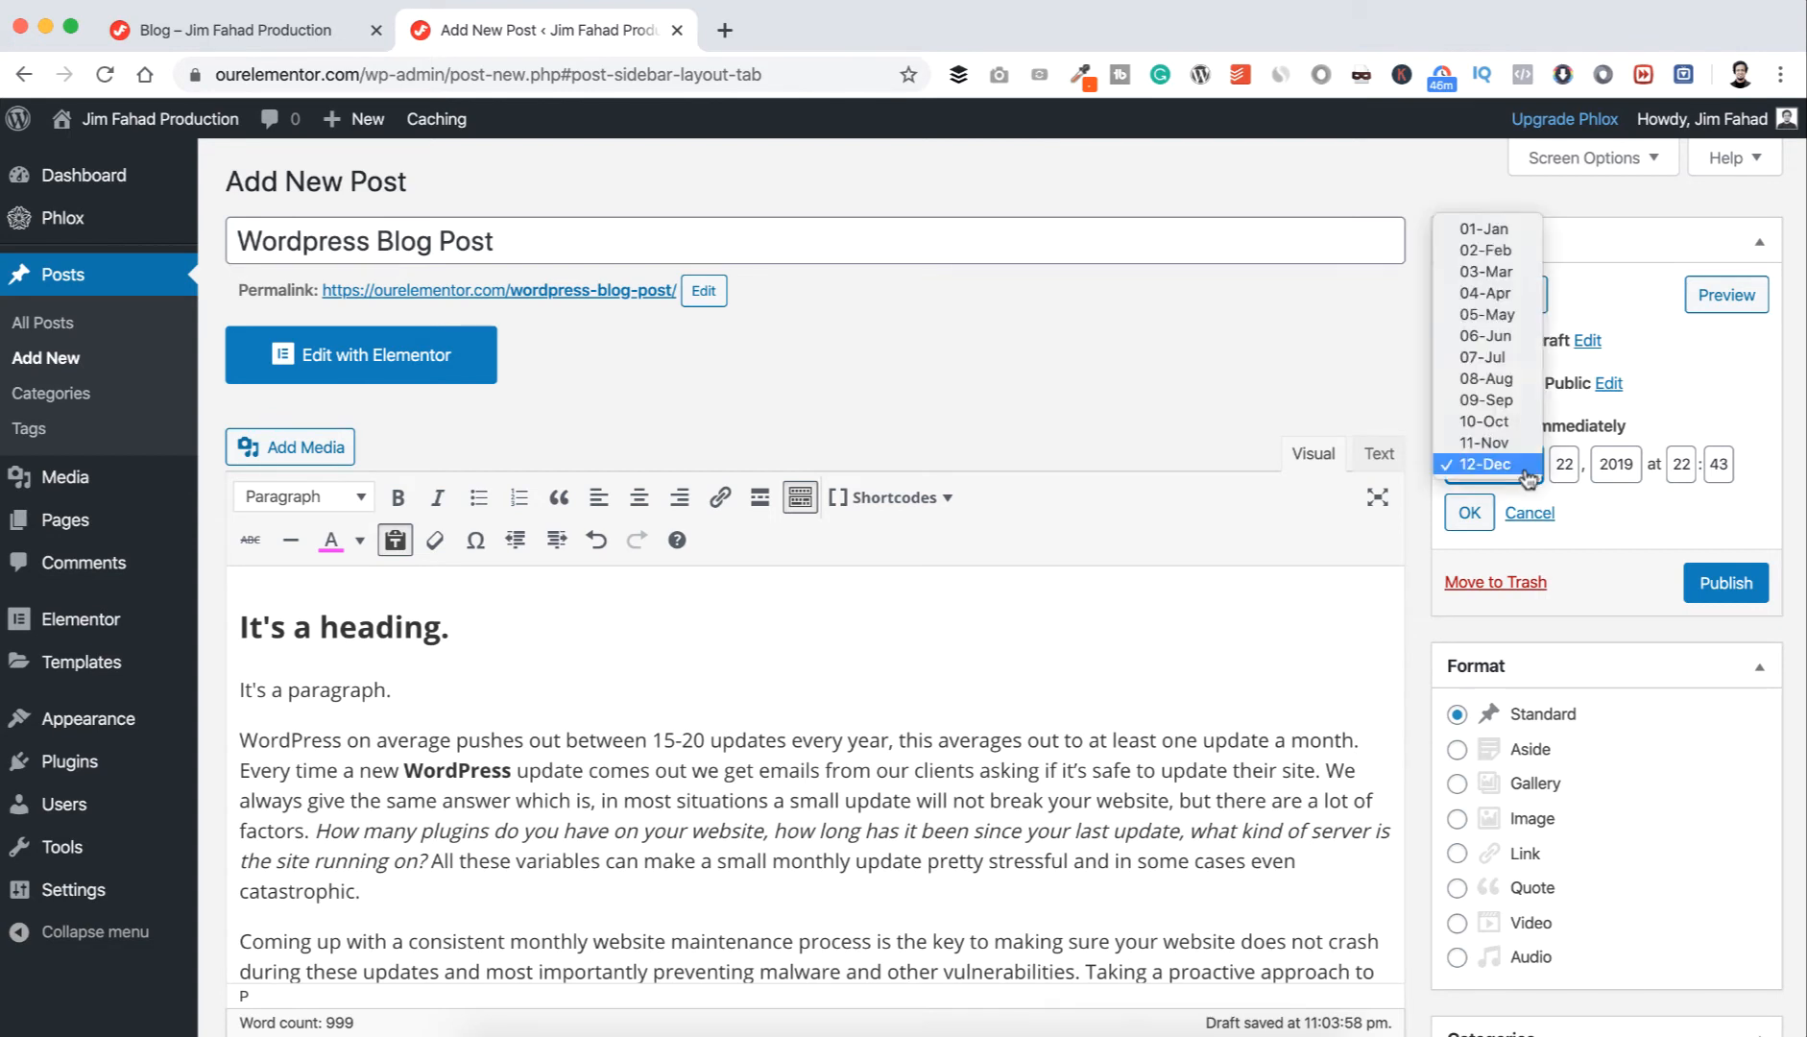
left_click(1590, 514)
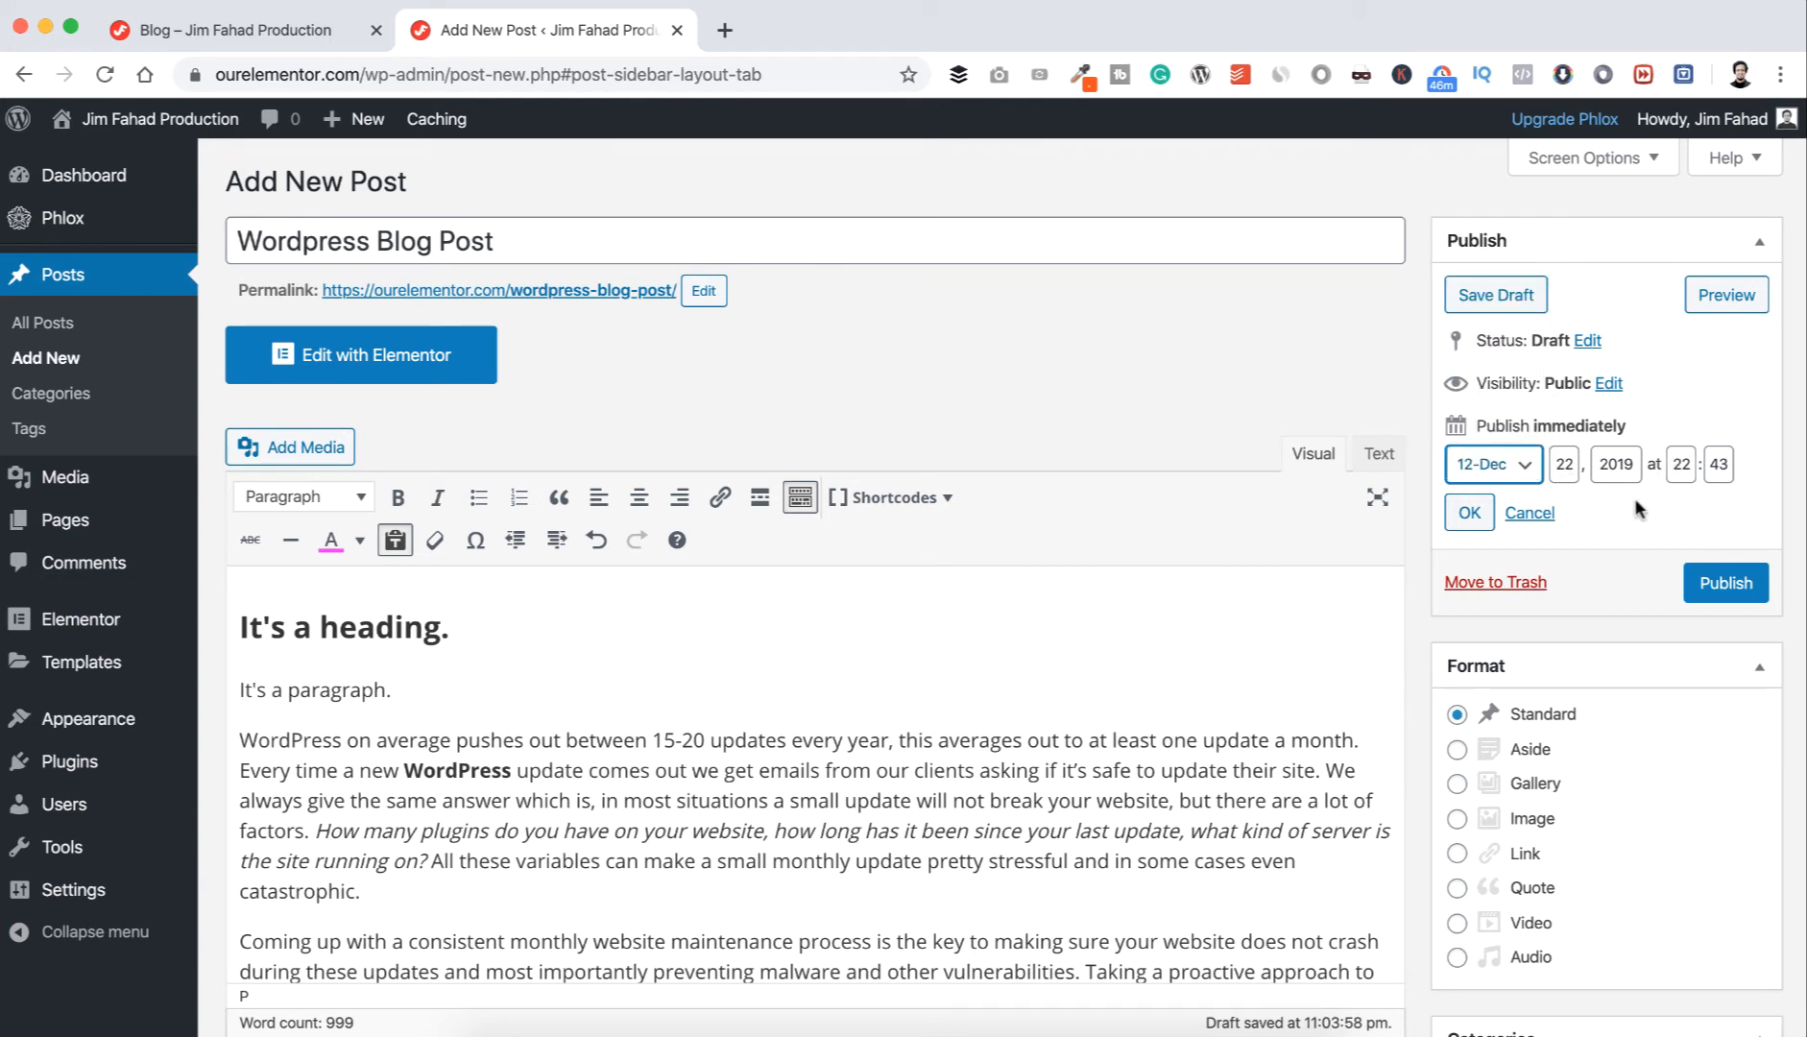
left_click(1535, 516)
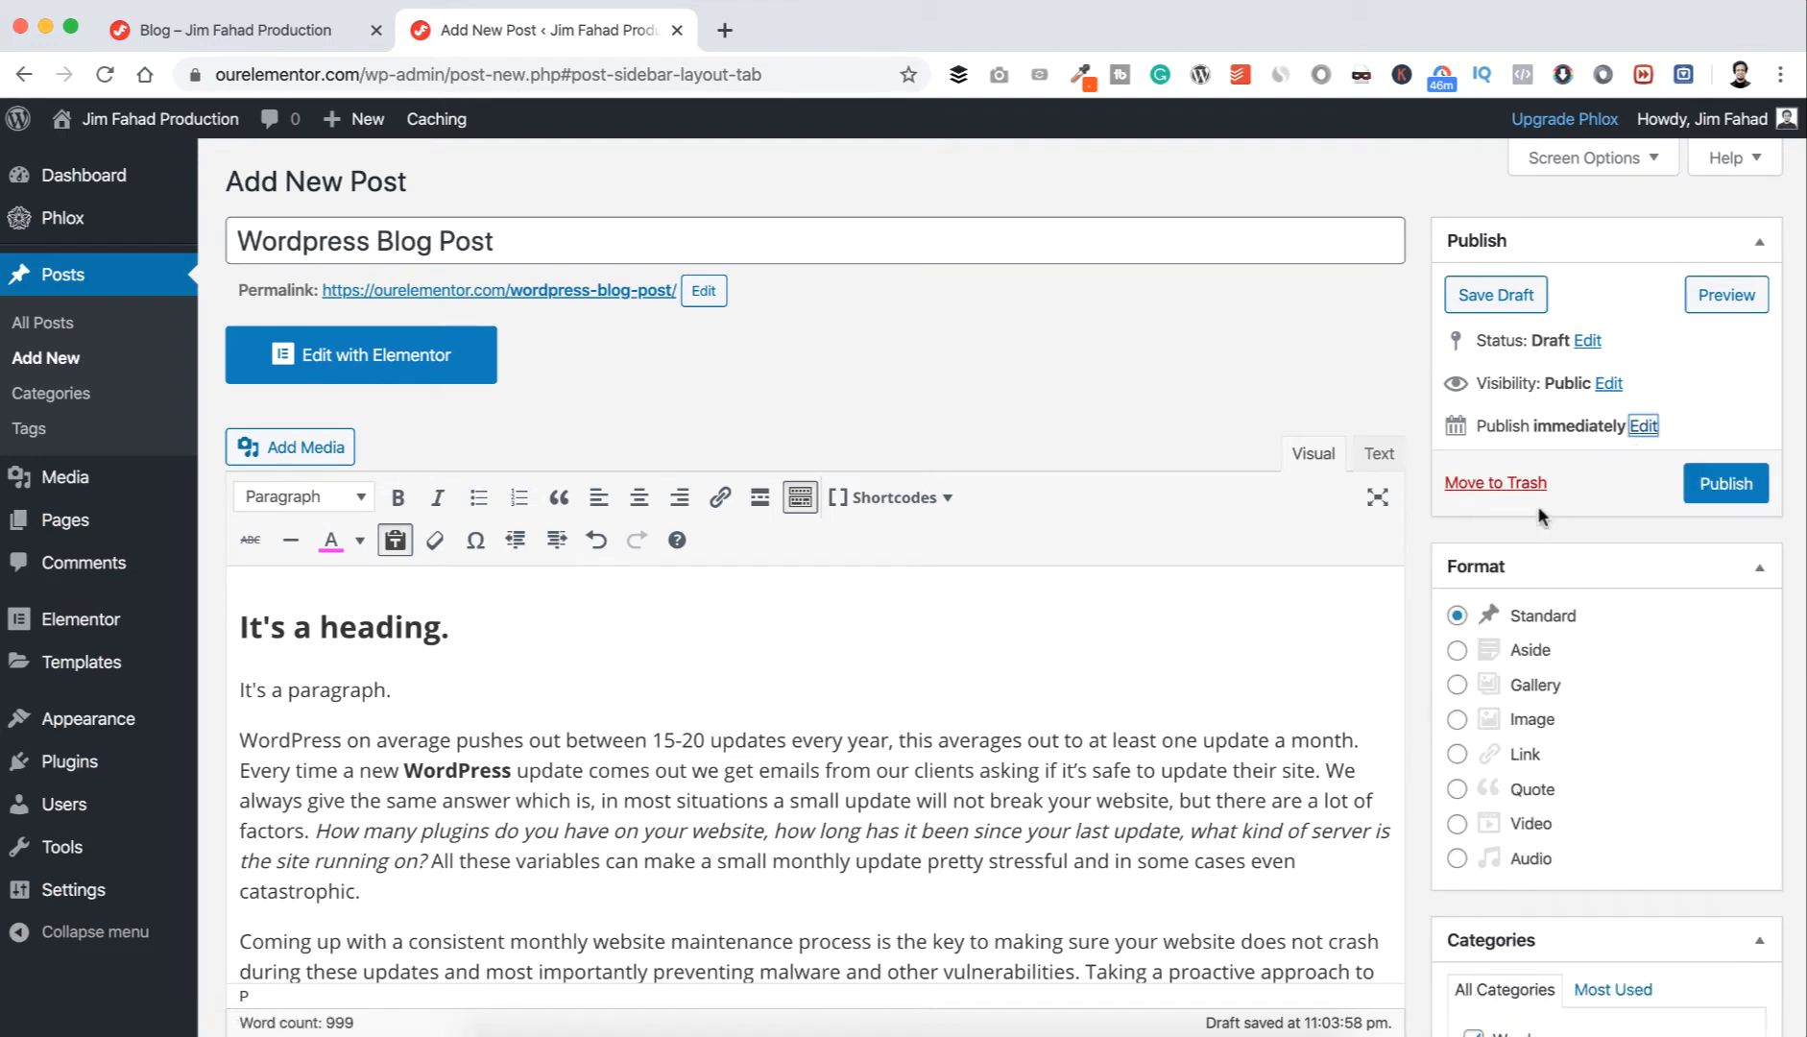
- Publish the post and open its permalink in a new browser tab
left_click(1711, 482)
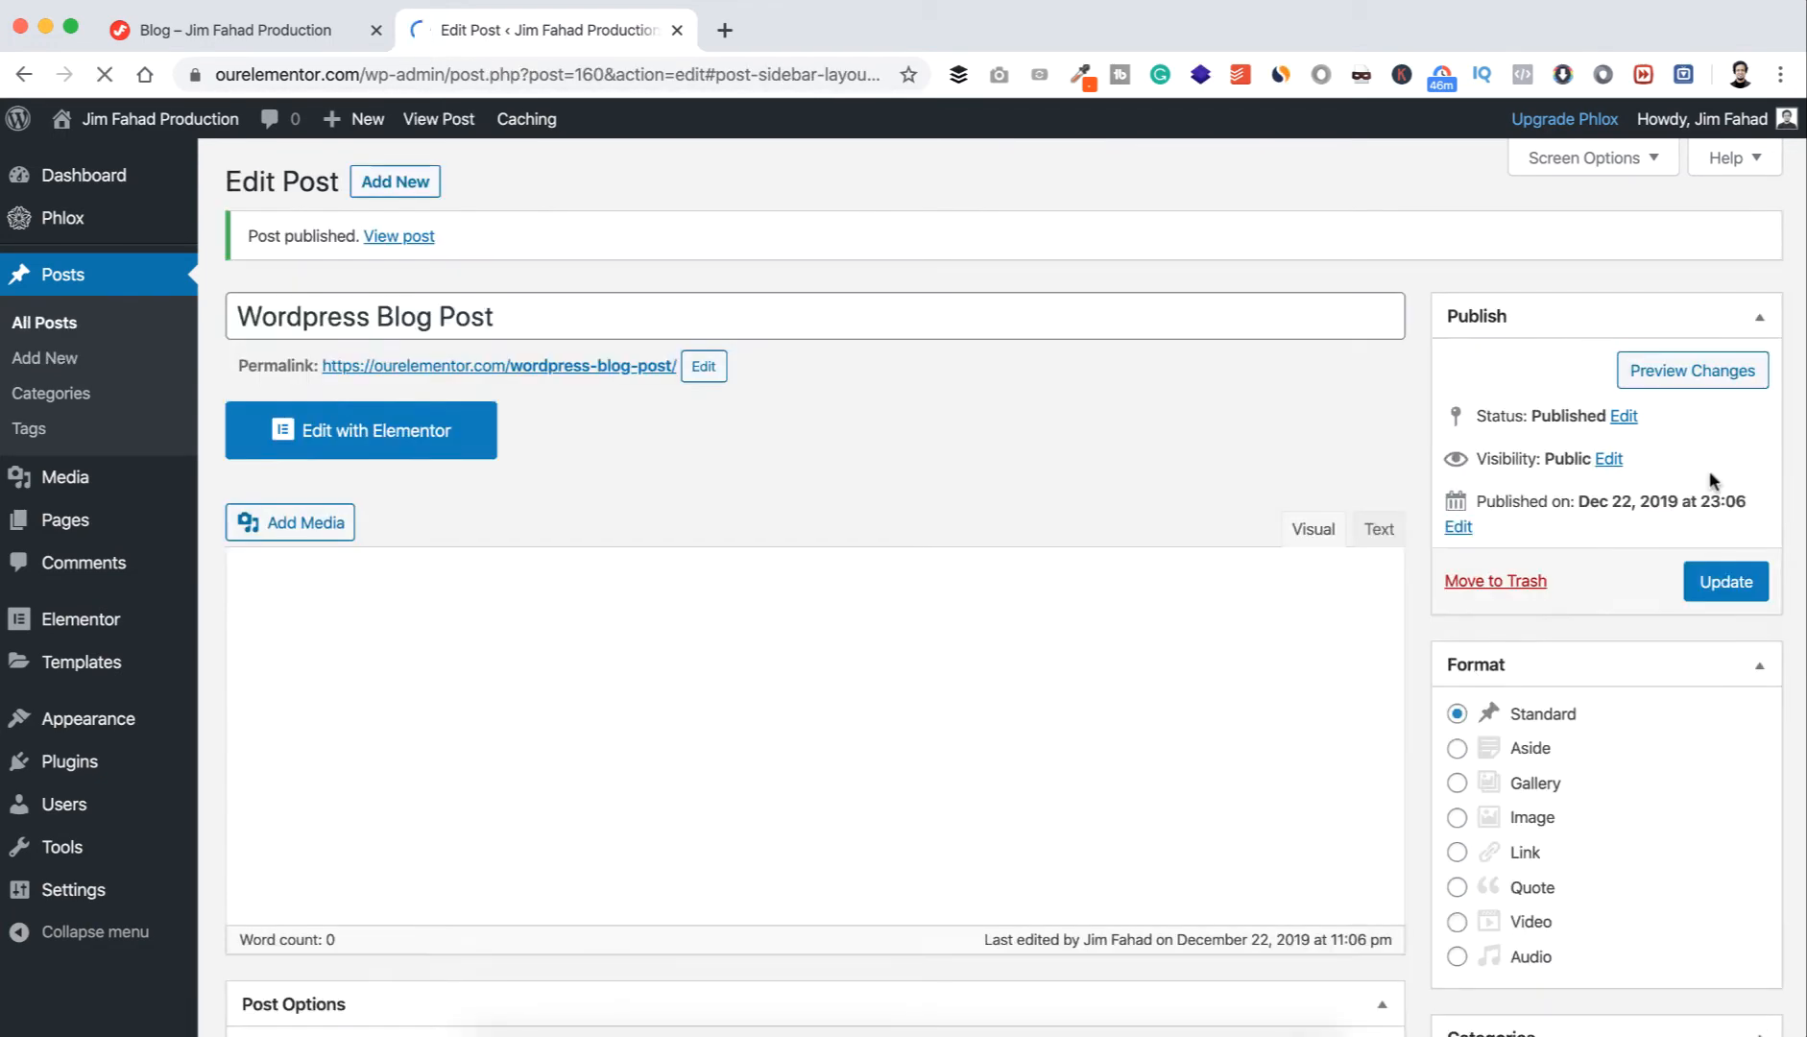
right_click(519, 367)
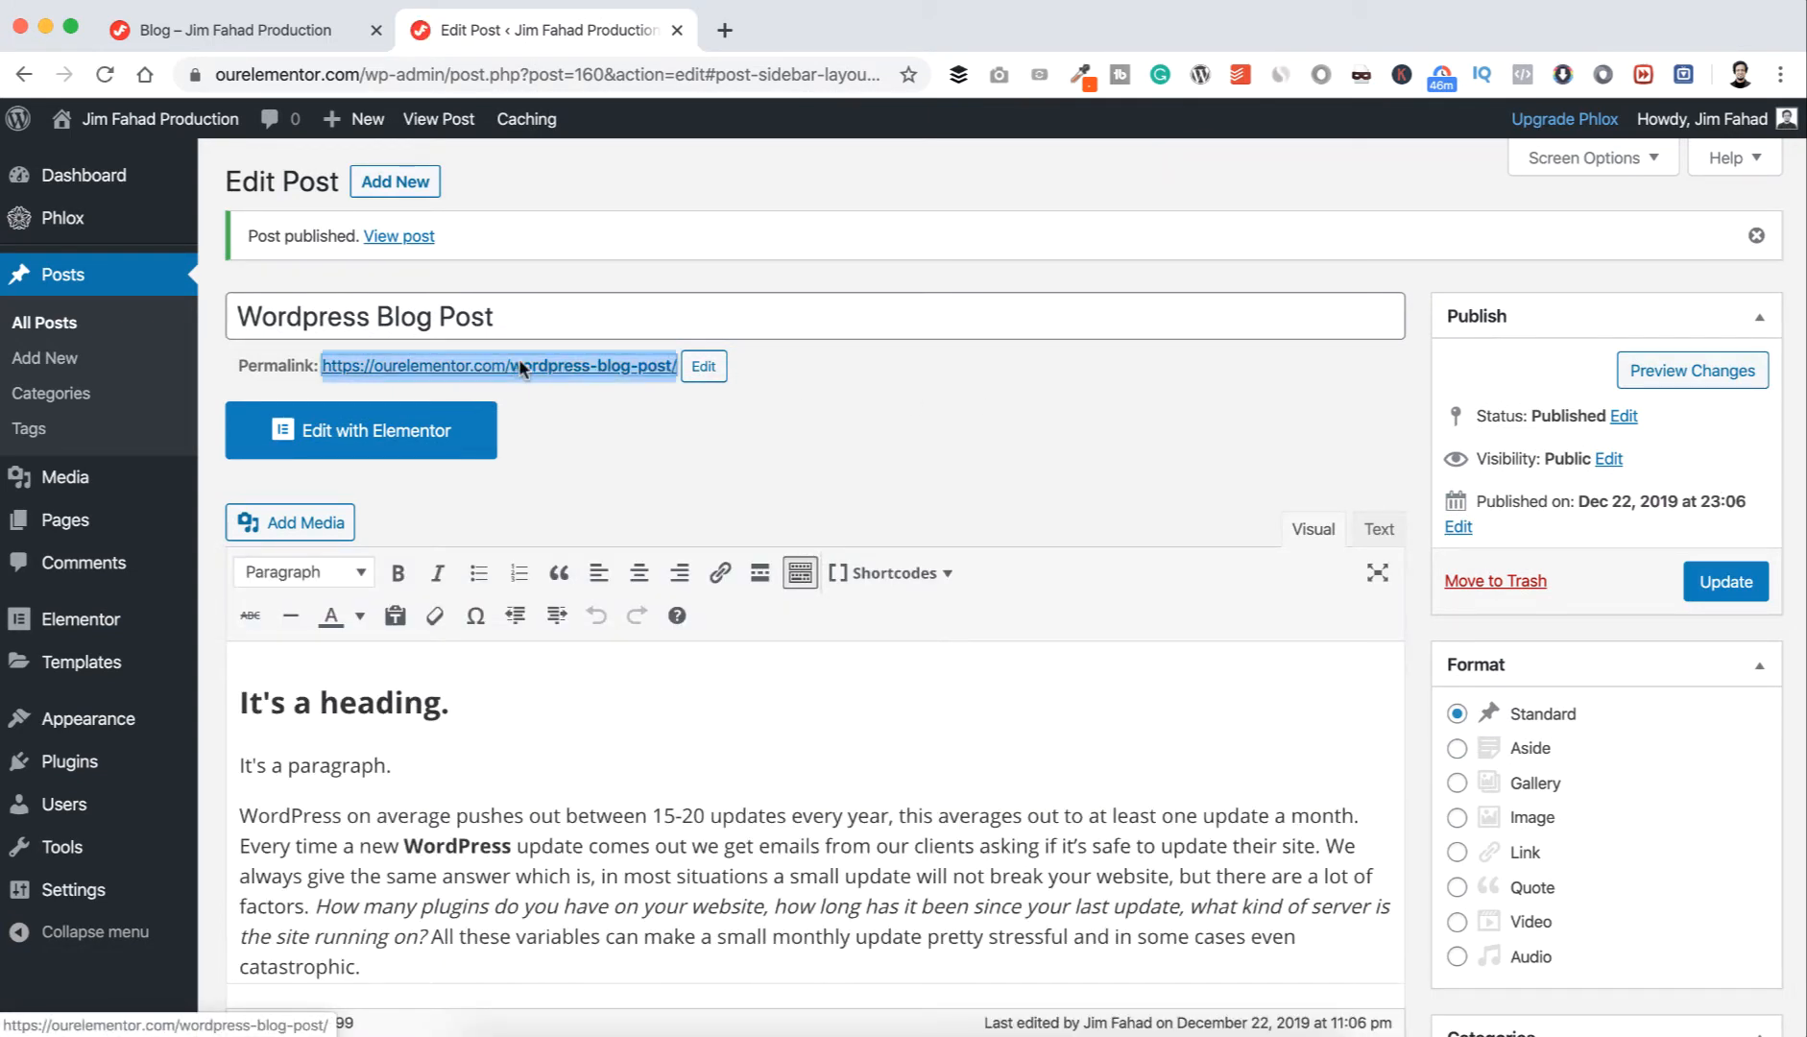
left_click(597, 377)
left_click(822, 29)
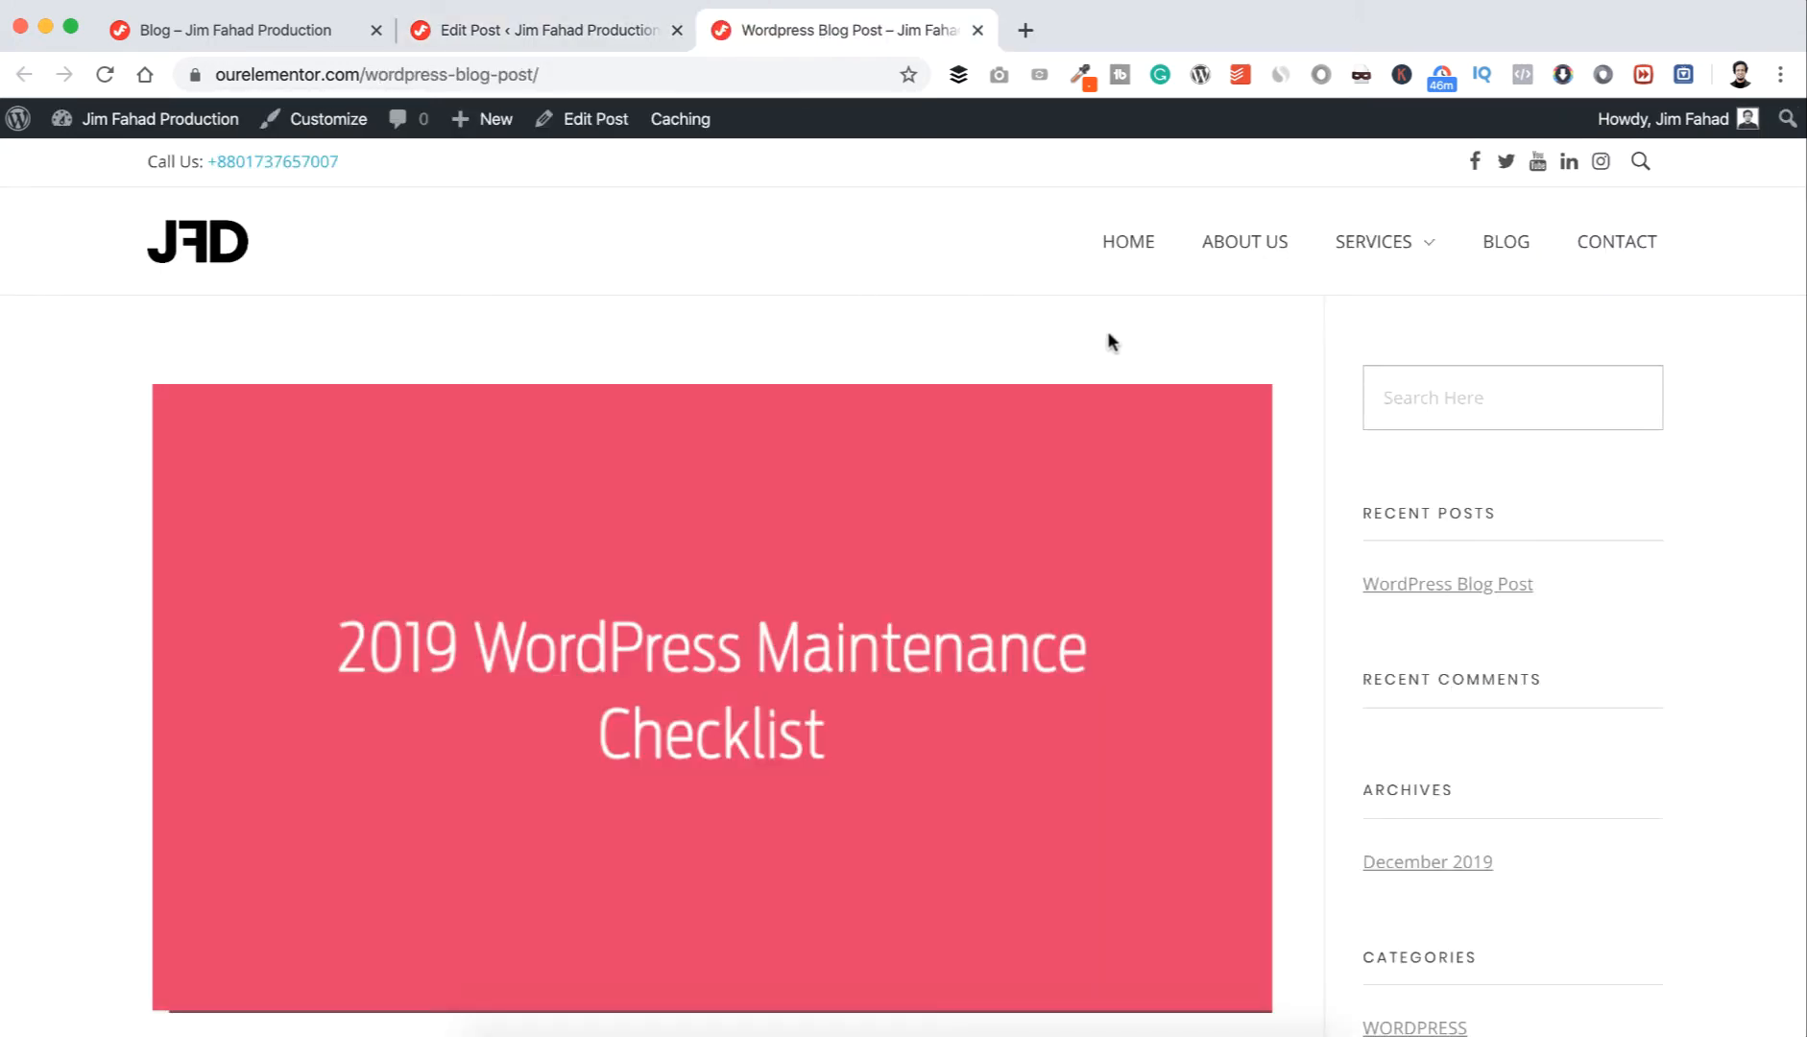
- Review the published post from the featured image to the comment form, checking its headings, text formatting and images
scroll(1108, 329, "down", 3)
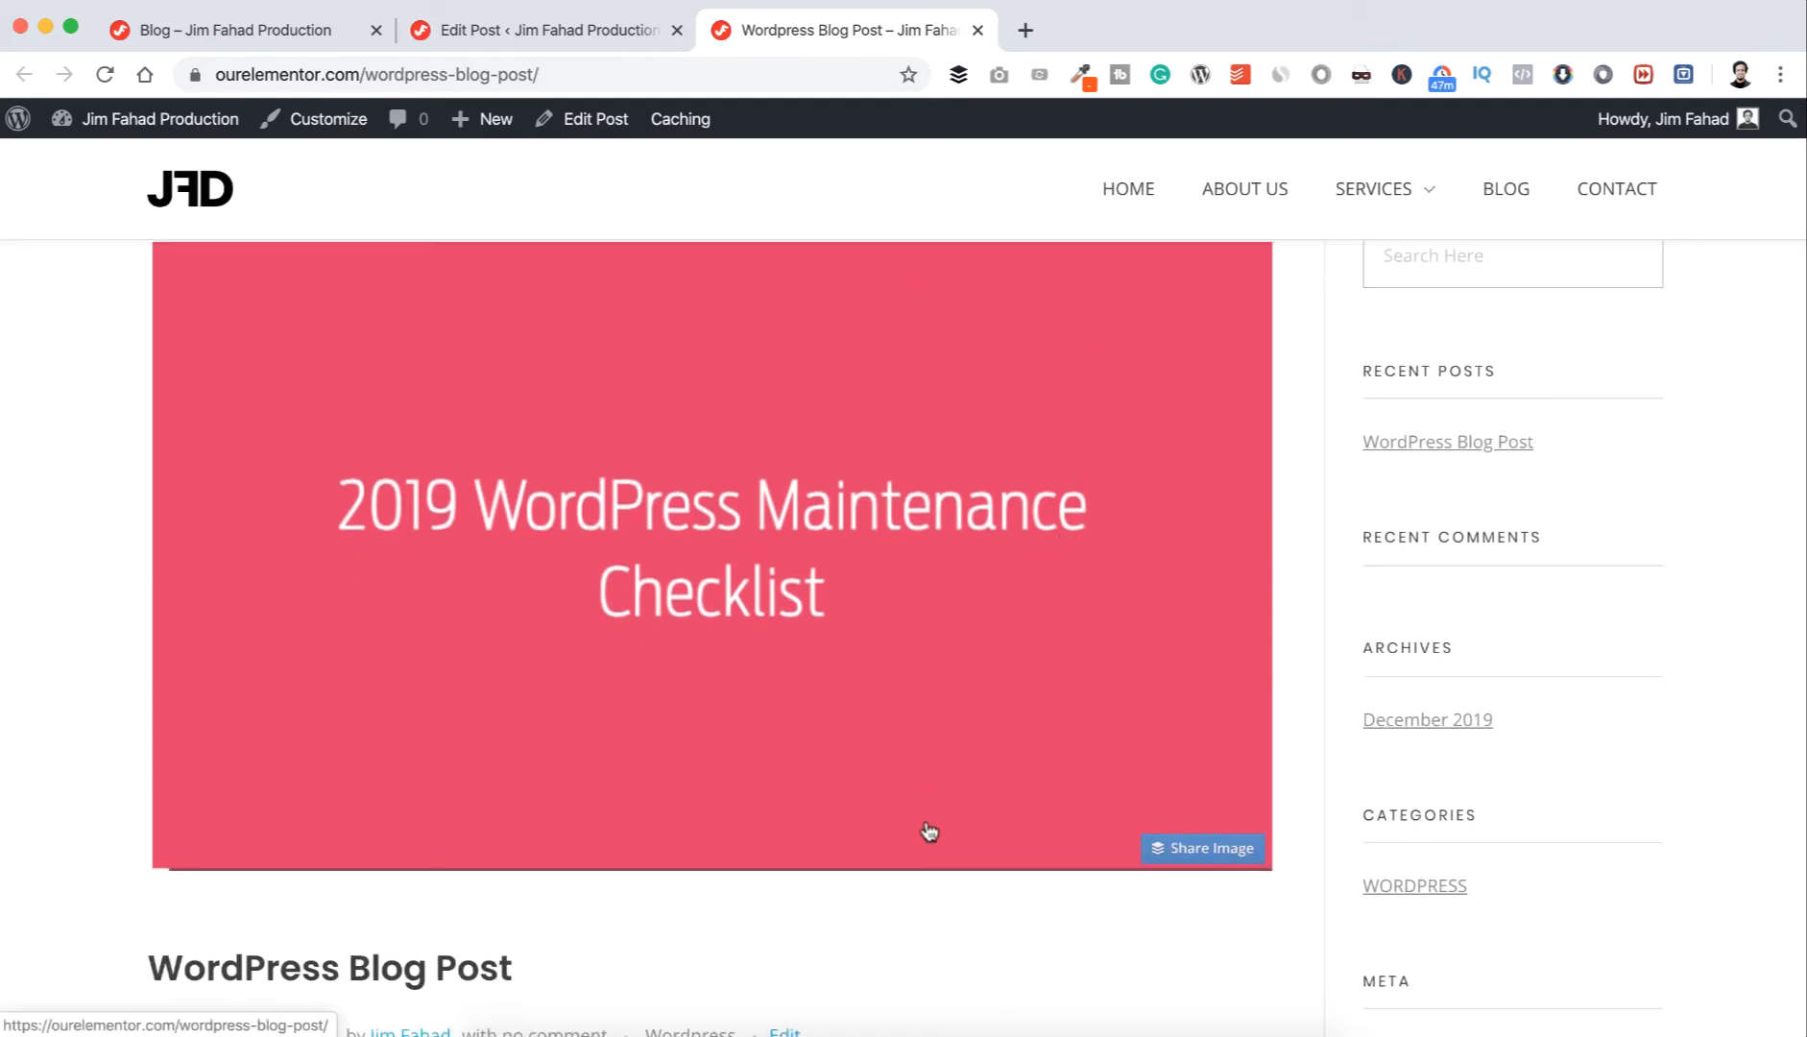
scroll(926, 893, "down", 1)
scroll(924, 910, "down", 9)
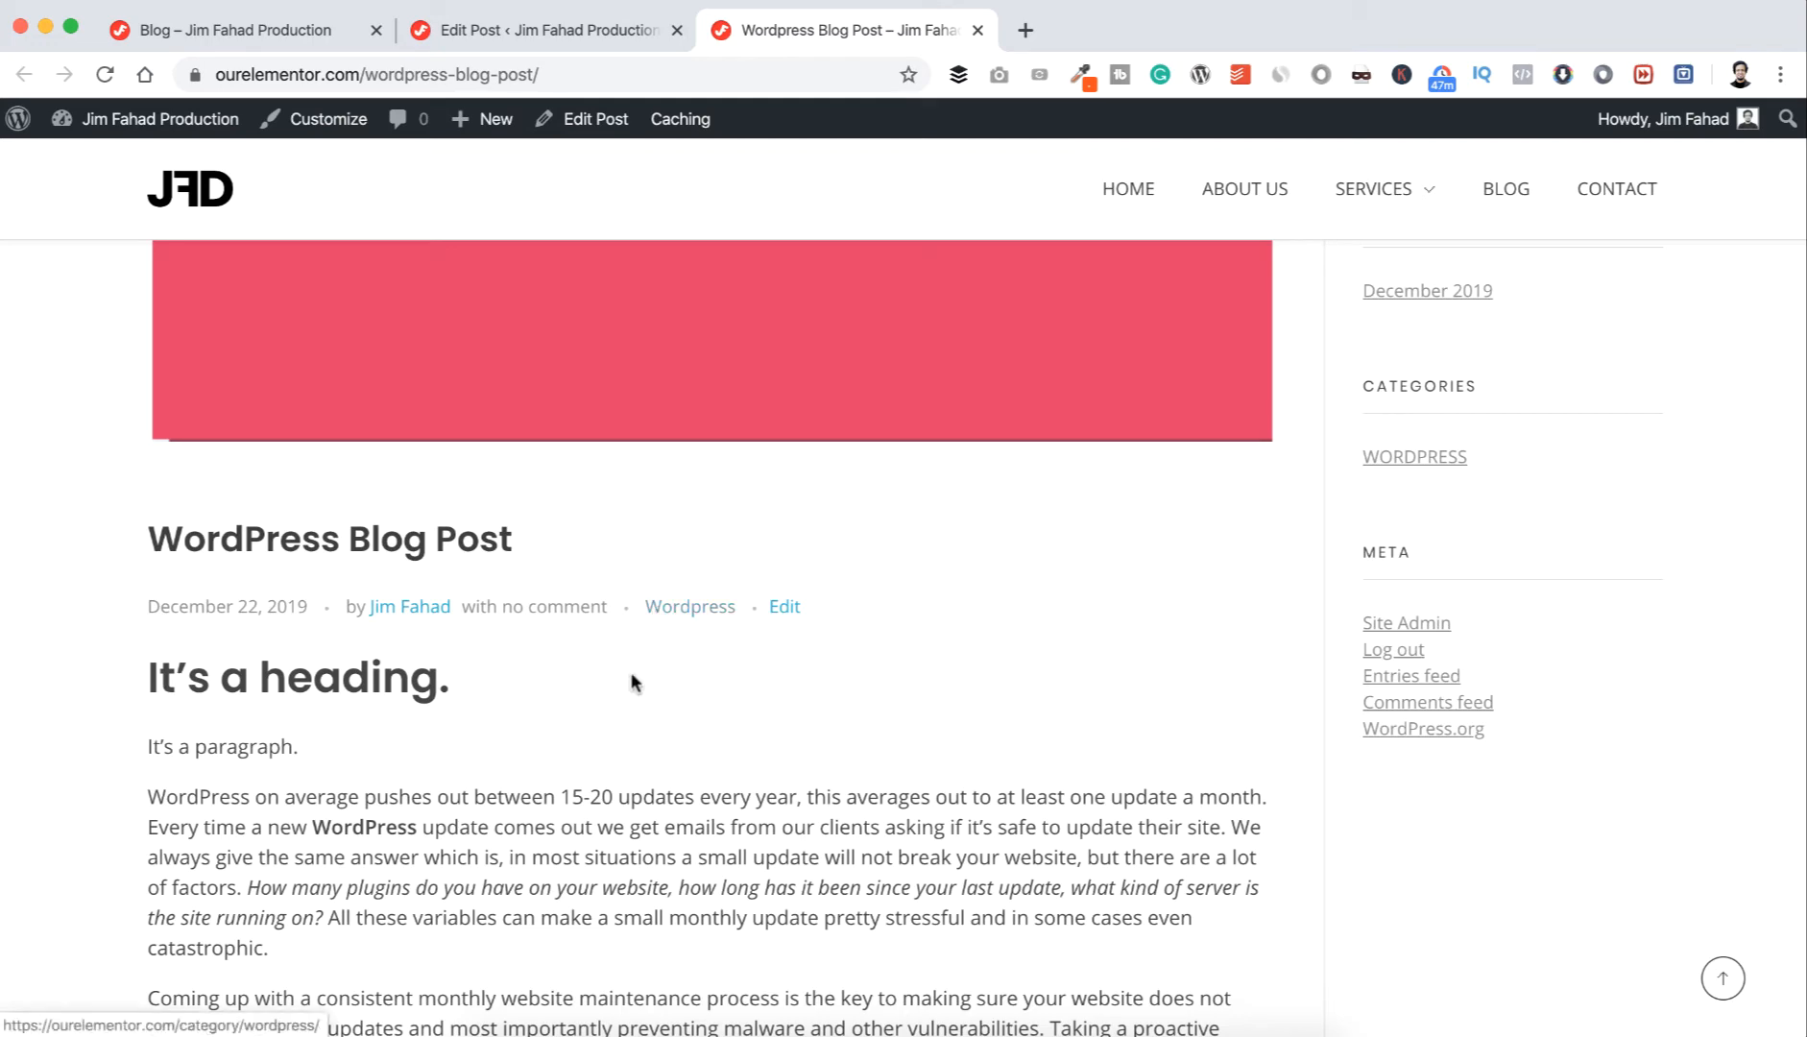
scroll(634, 680, "down", 9)
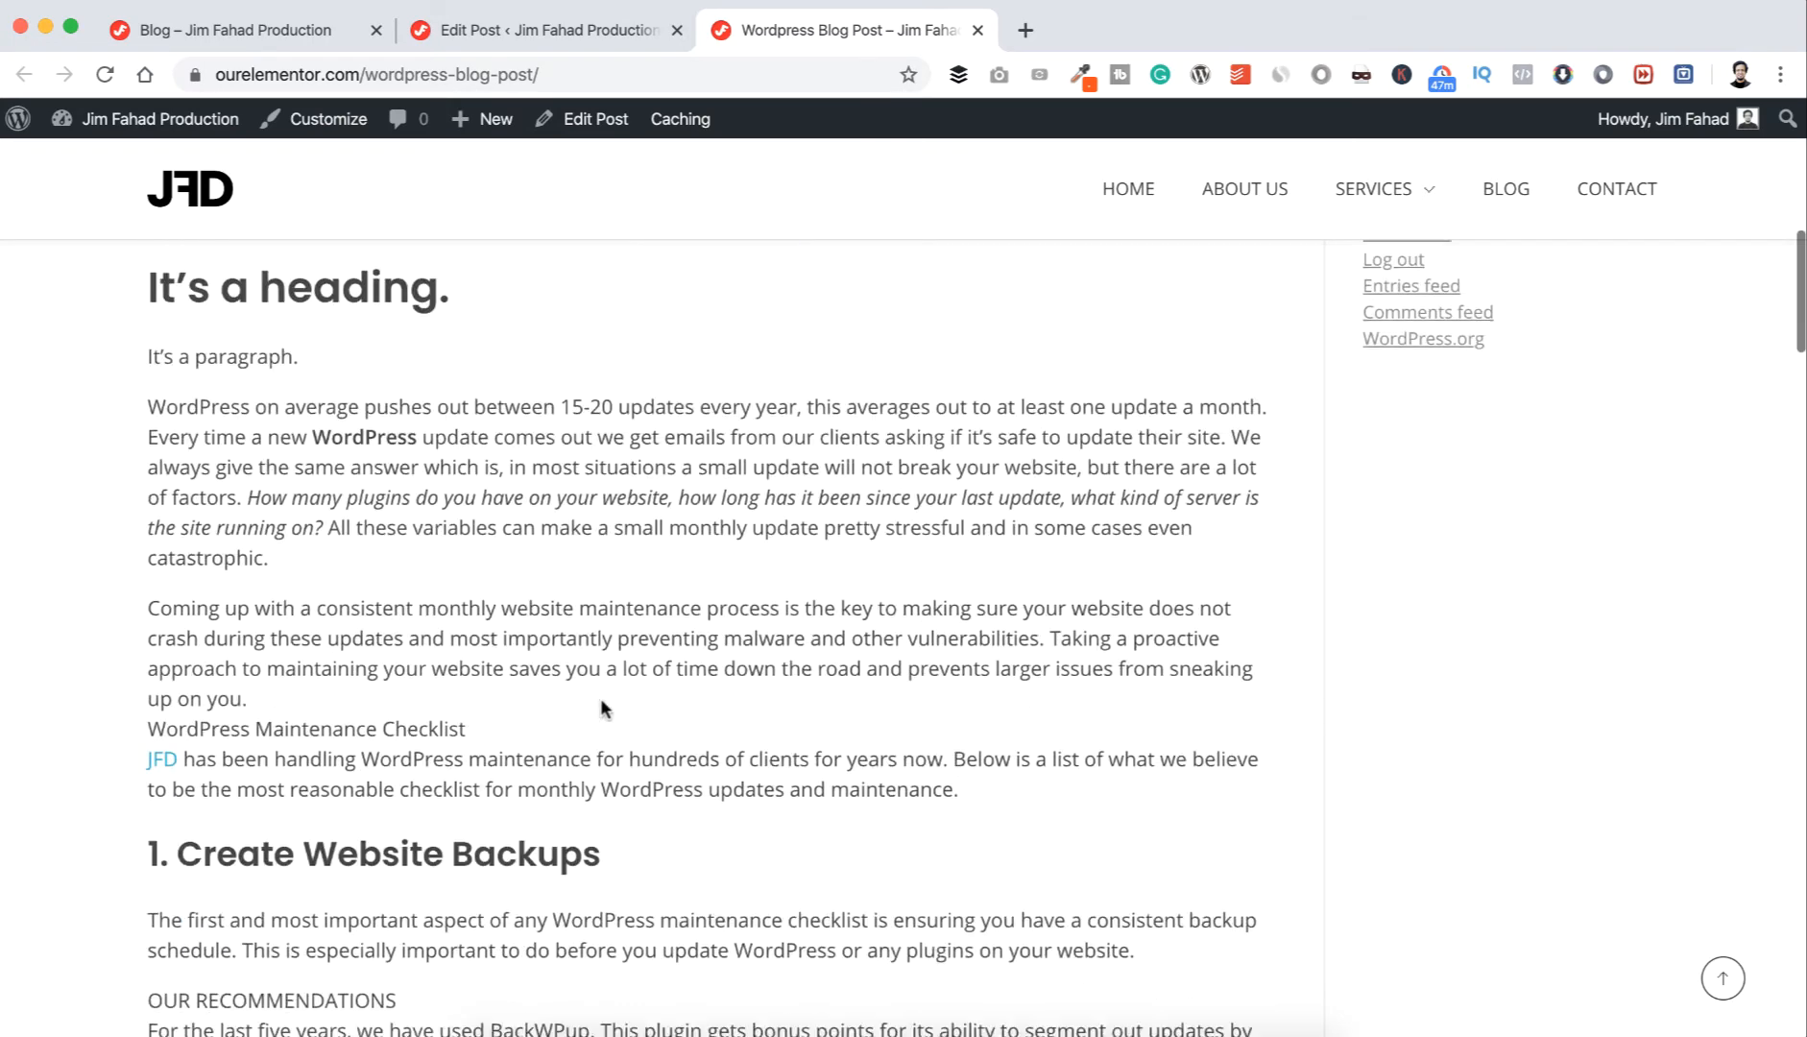
scroll(601, 708, "down", 15)
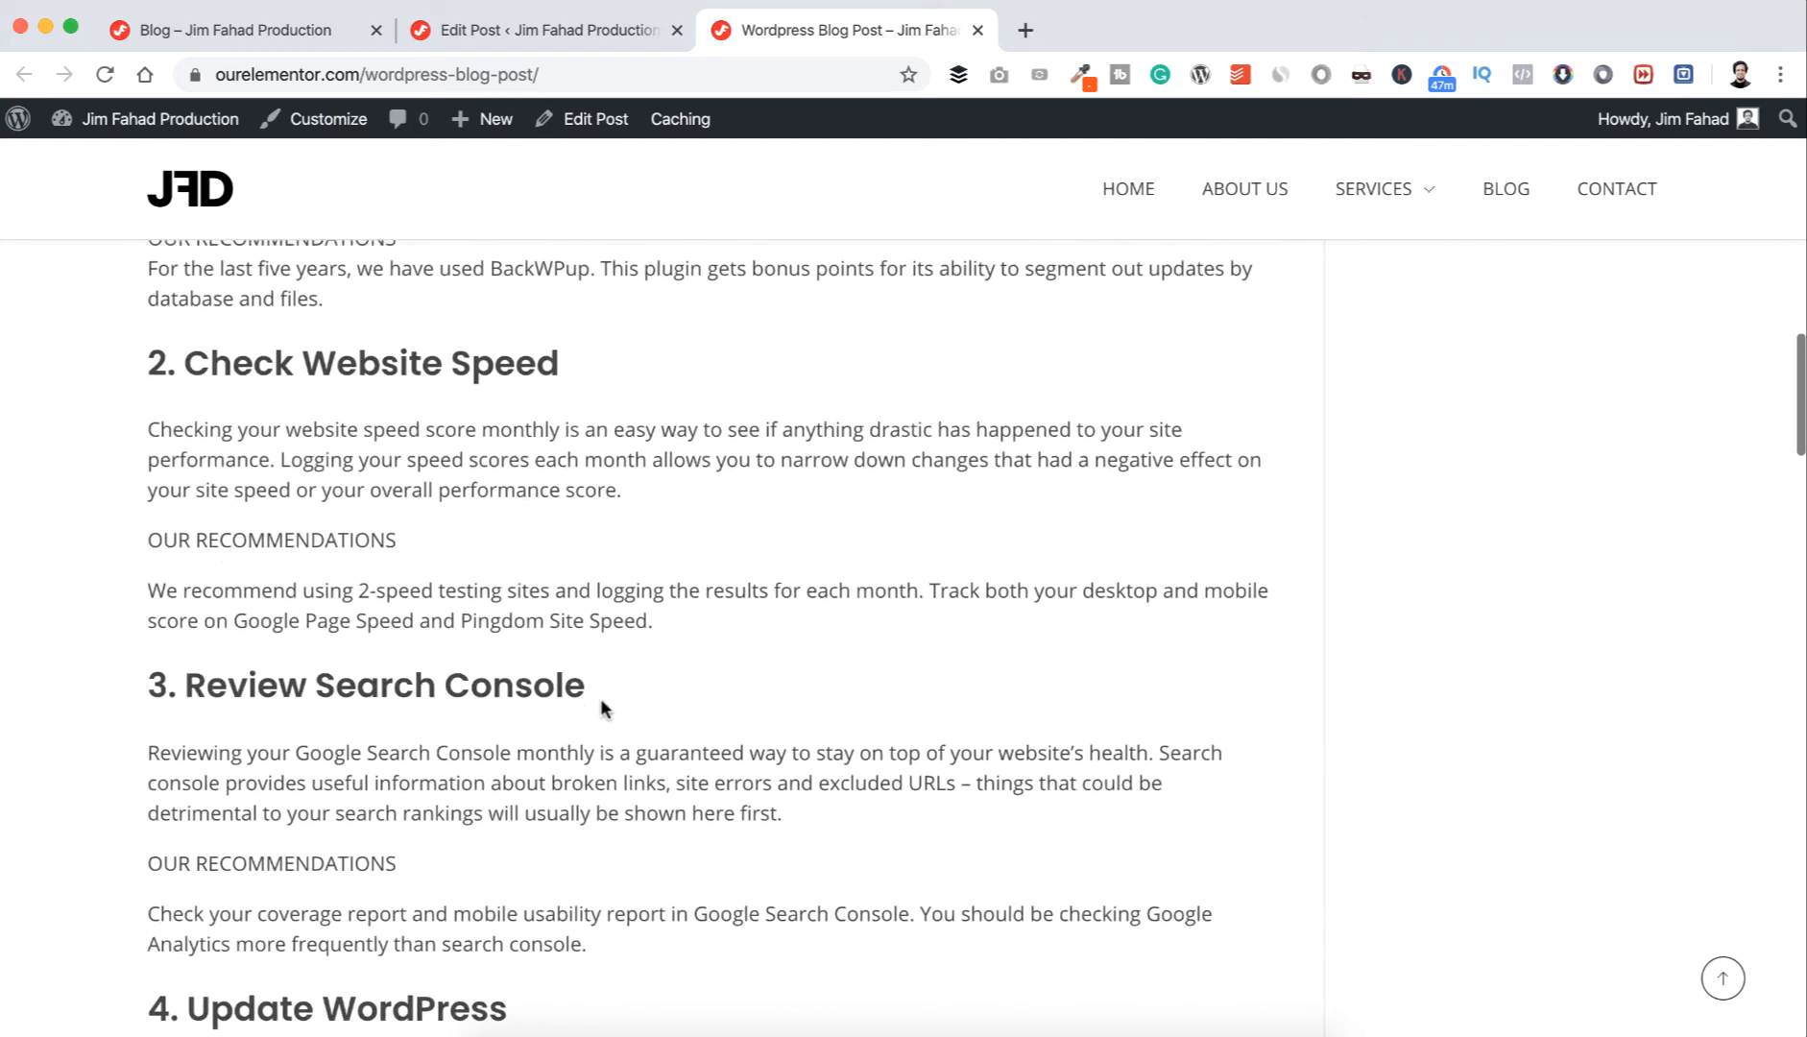
scroll(600, 708, "down", 11)
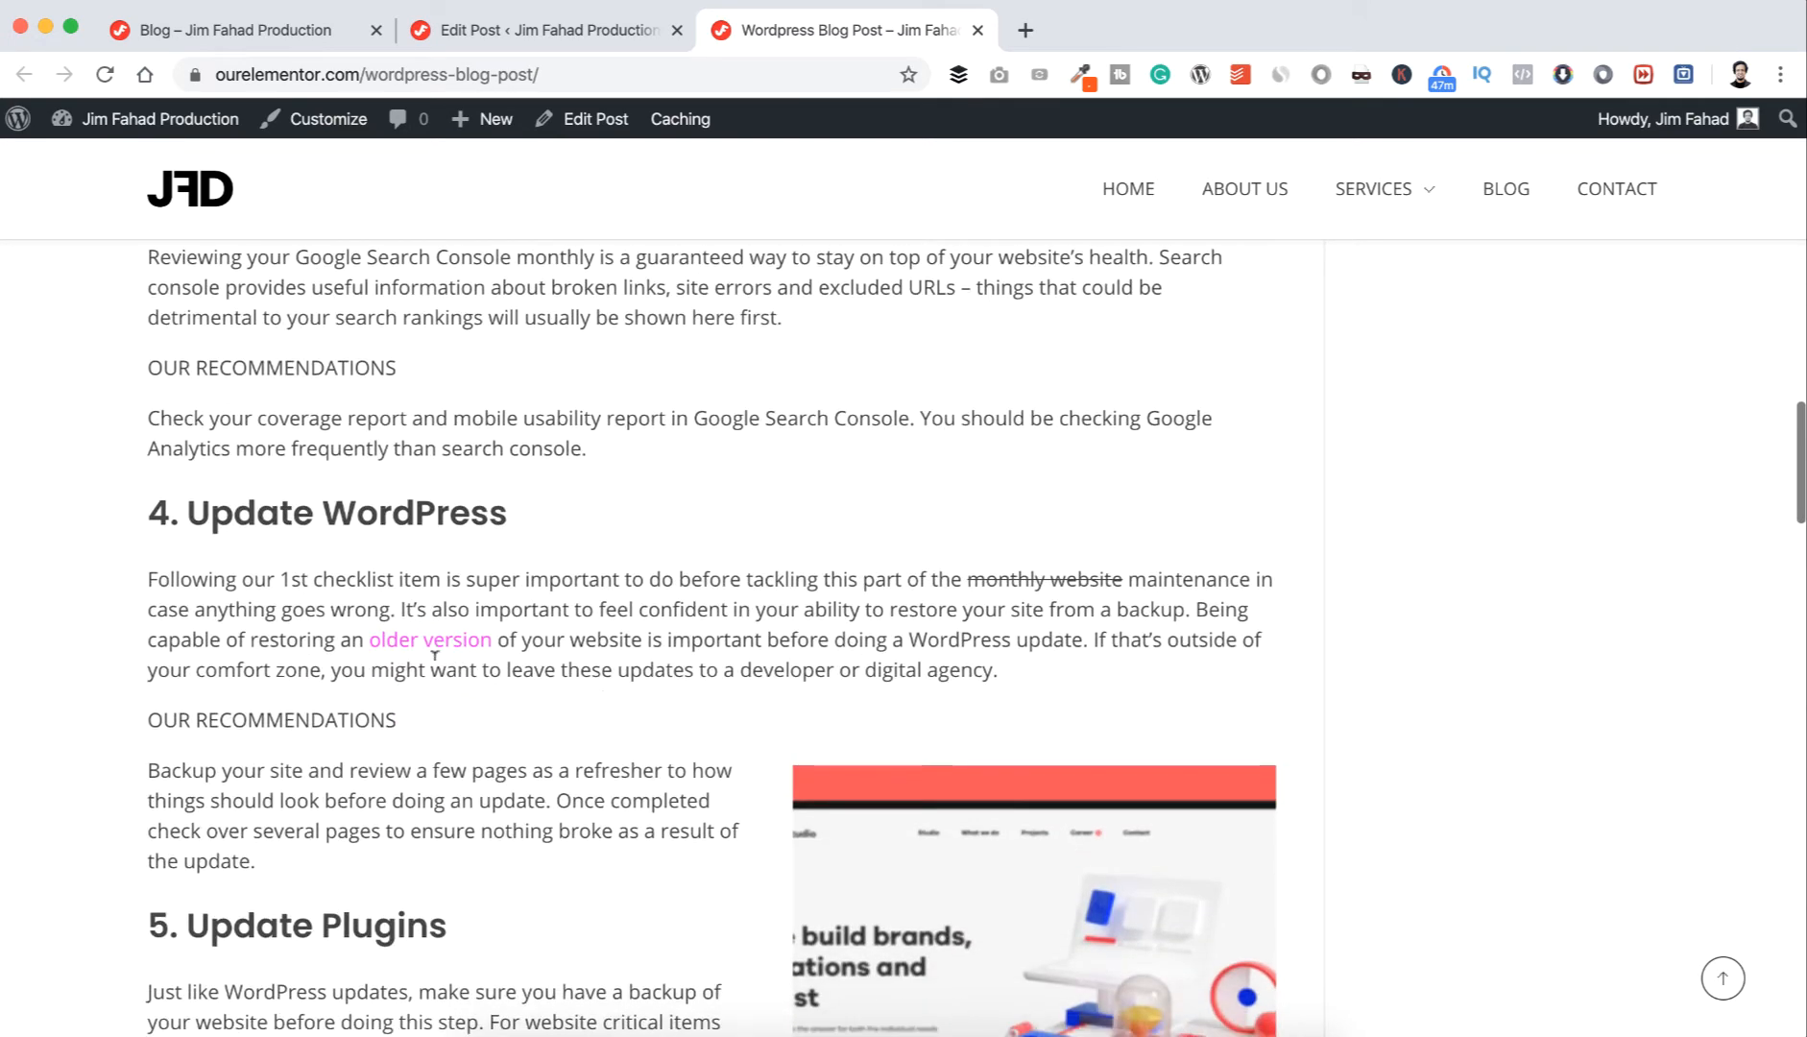
scroll(516, 684, "down", 20)
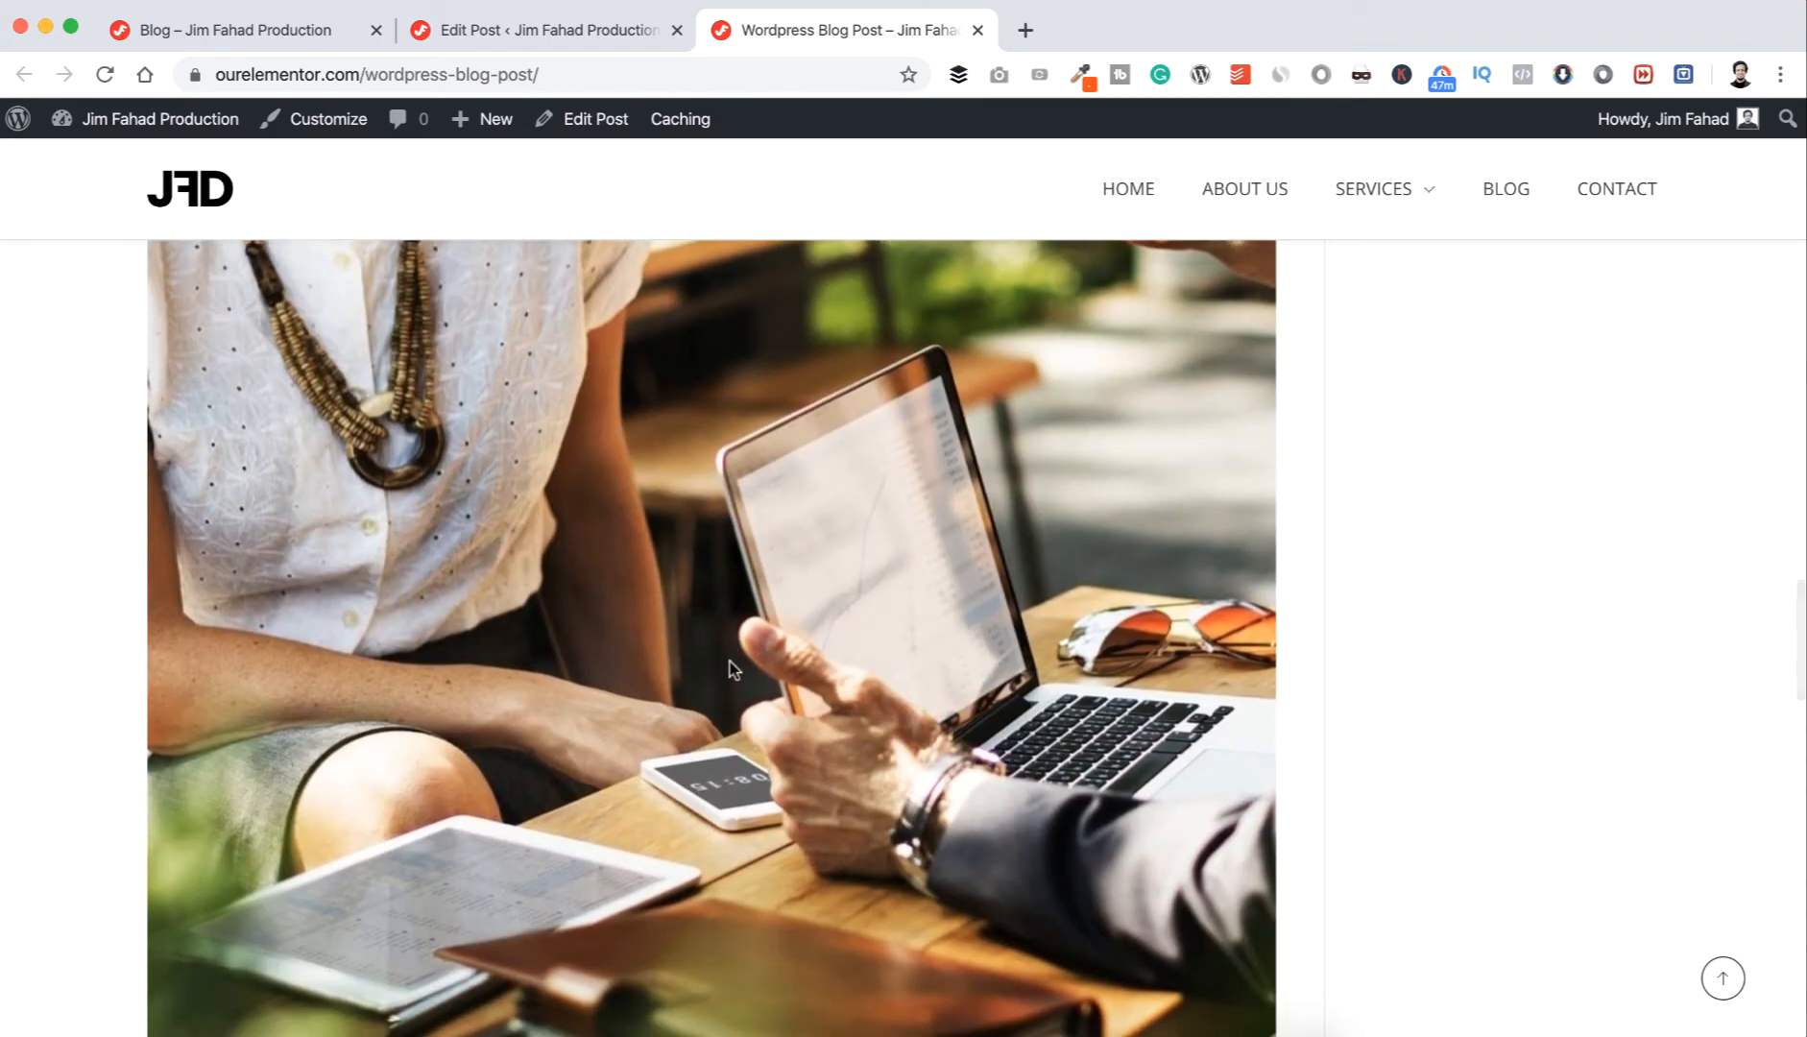
scroll(729, 670, "down", 10)
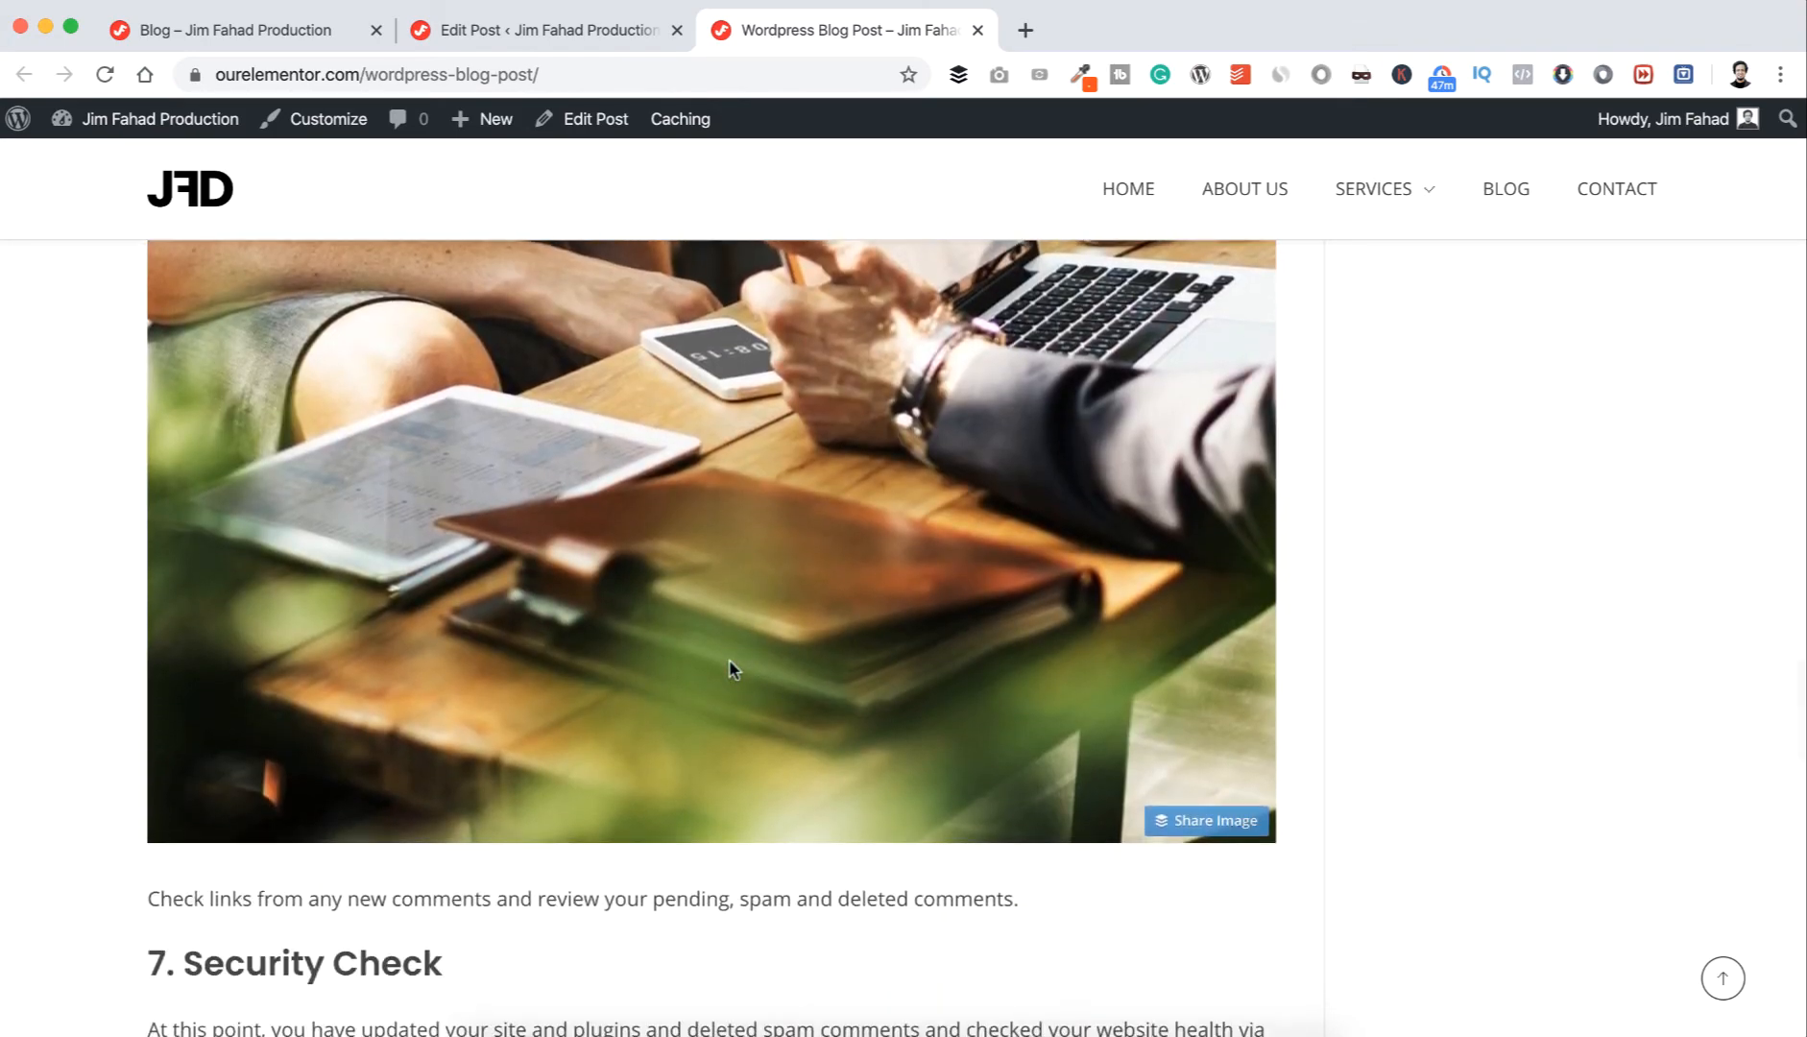
scroll(729, 663, "down", 20)
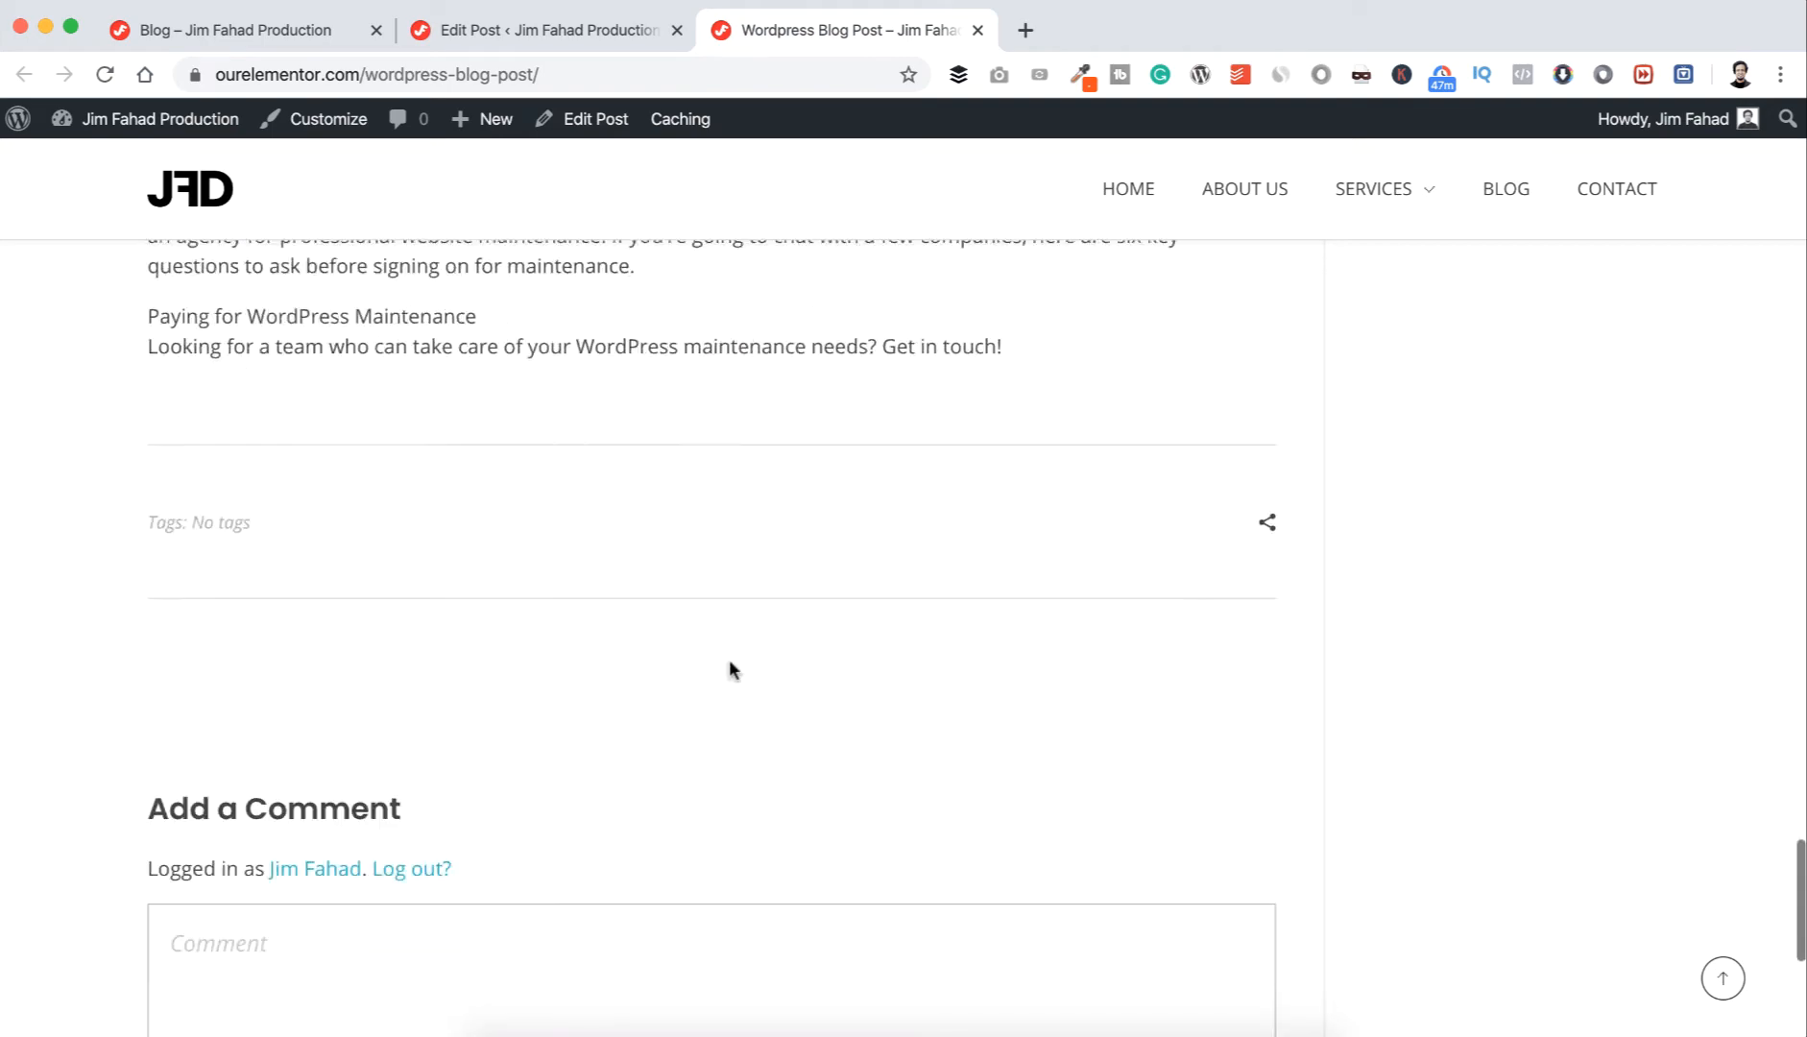
scroll(729, 670, "down", 5)
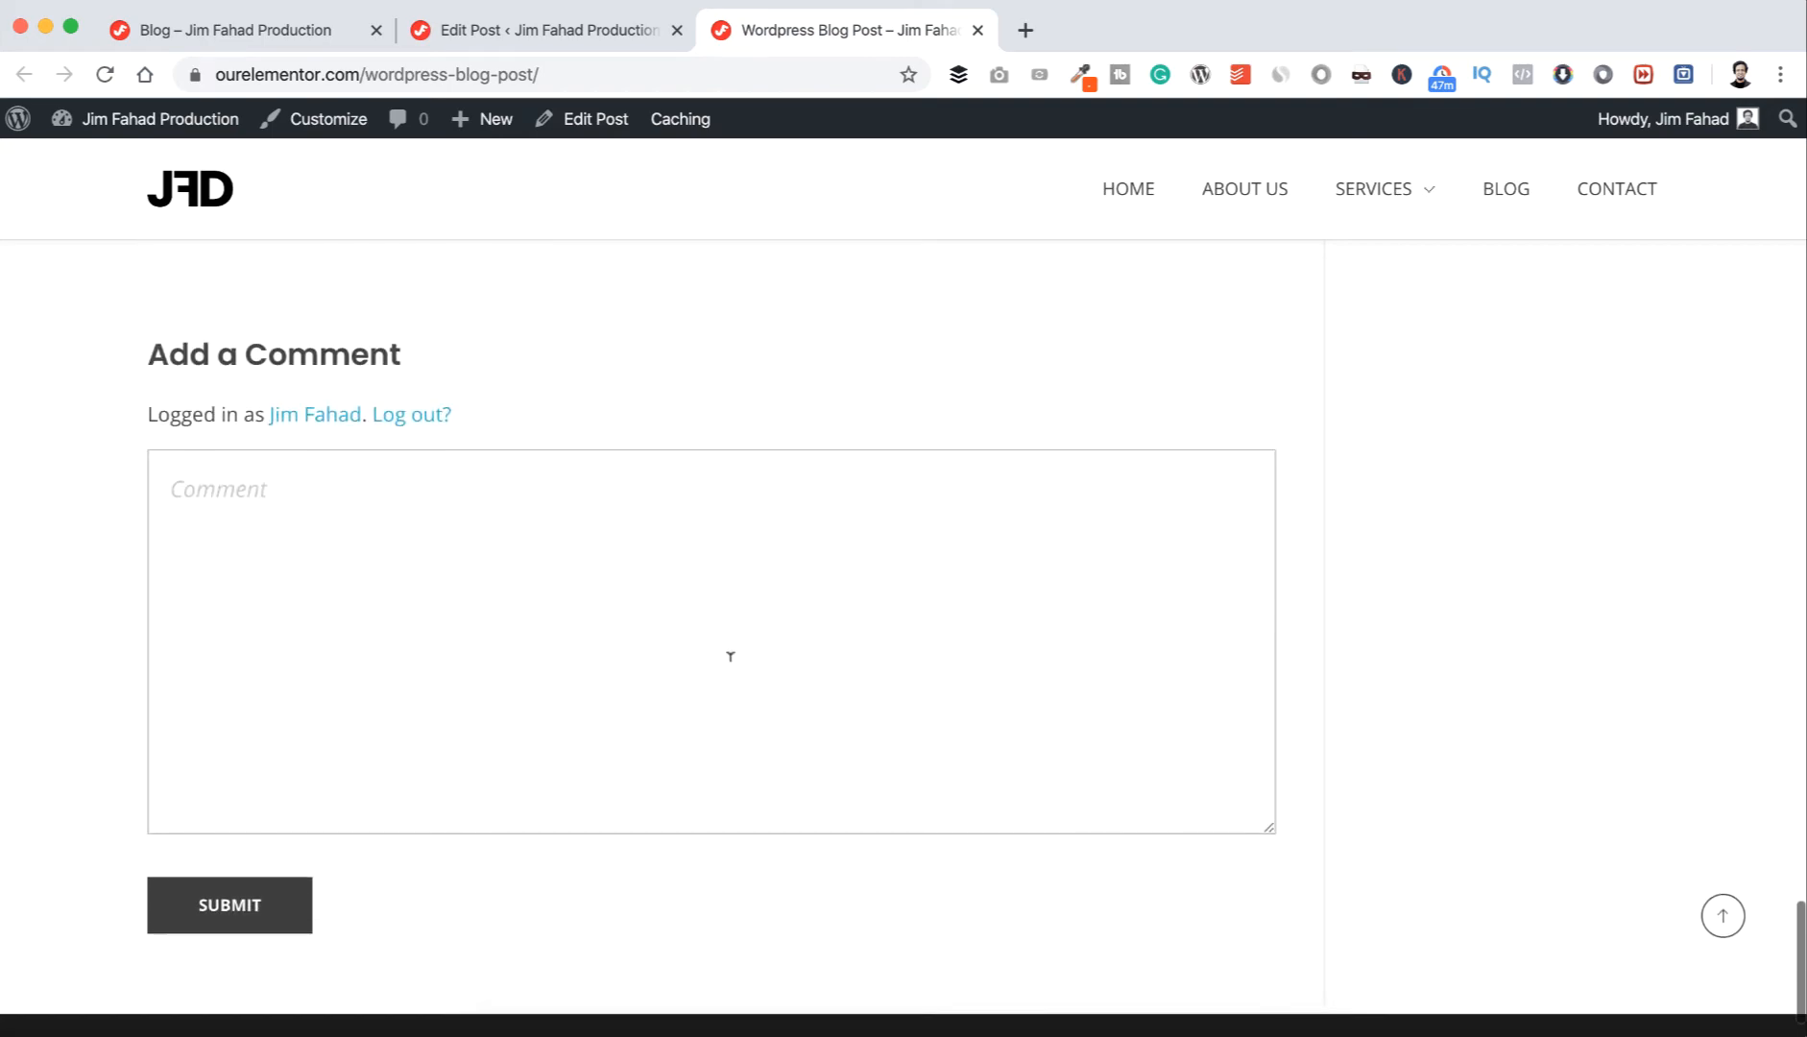
scroll(731, 656, "down", 2)
scroll(730, 662, "up", 20)
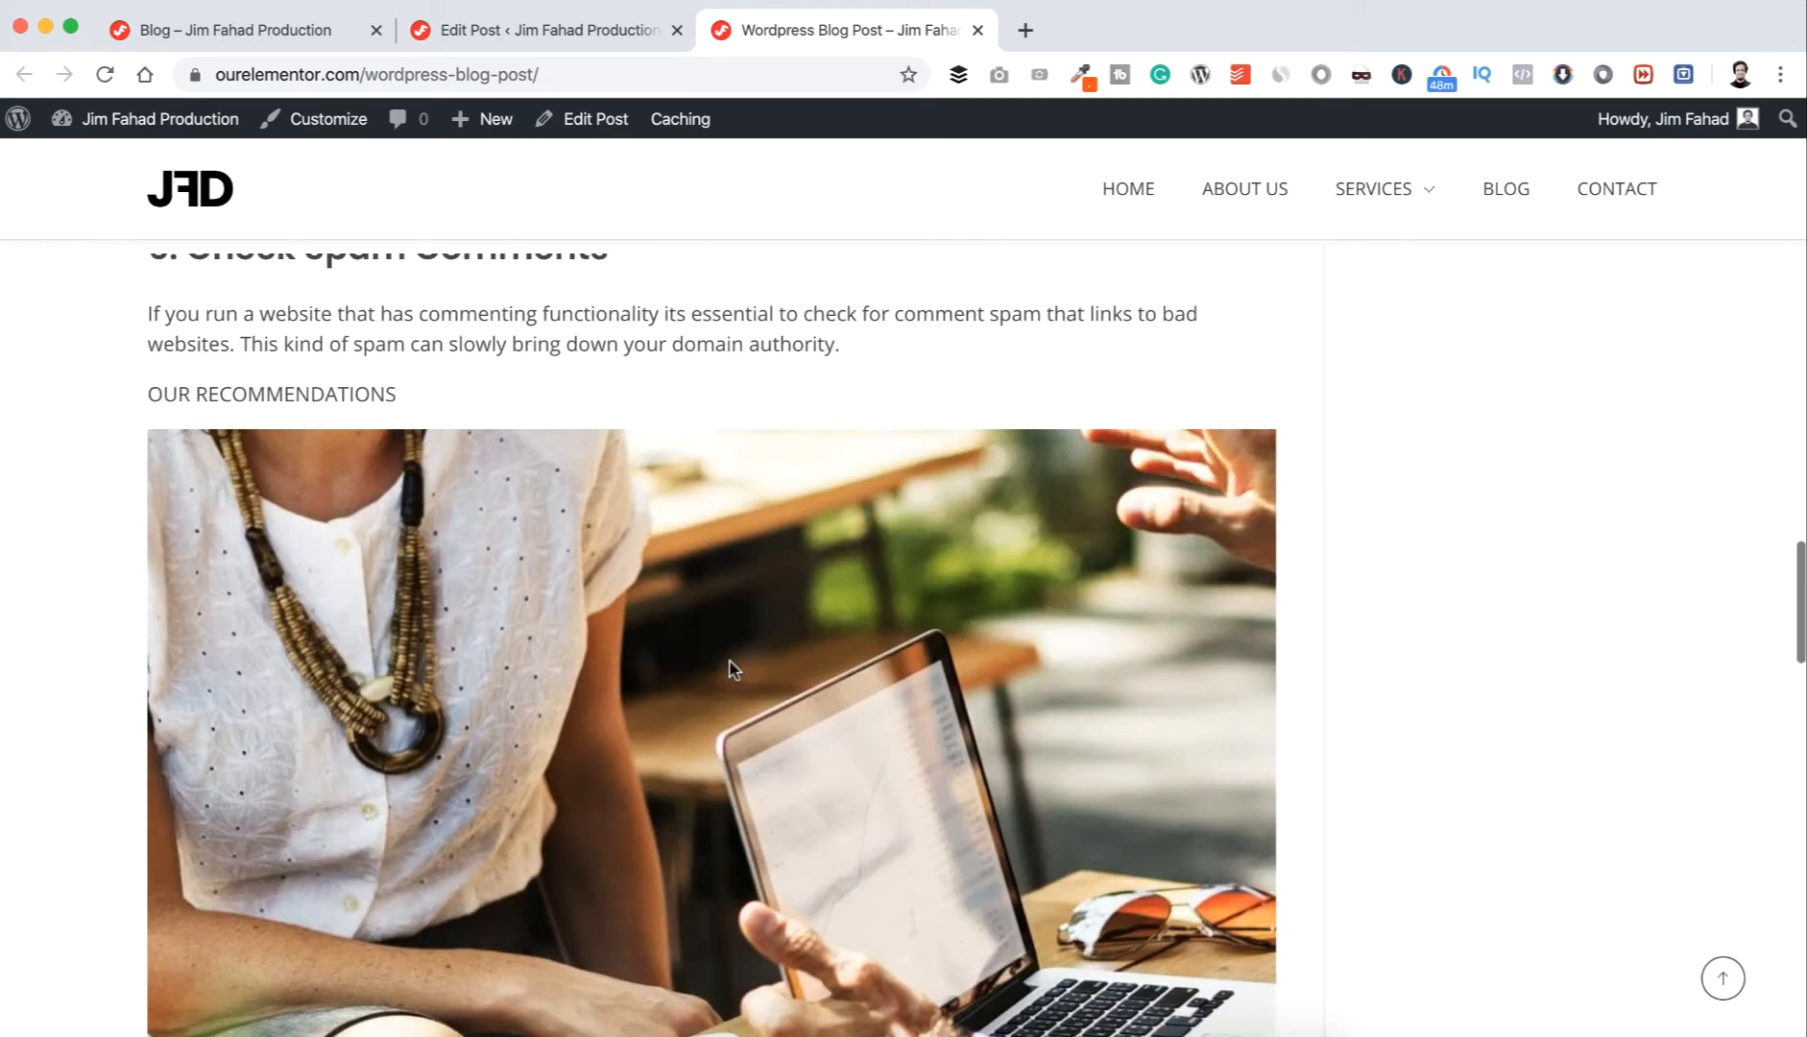
scroll(729, 671, "up", 20)
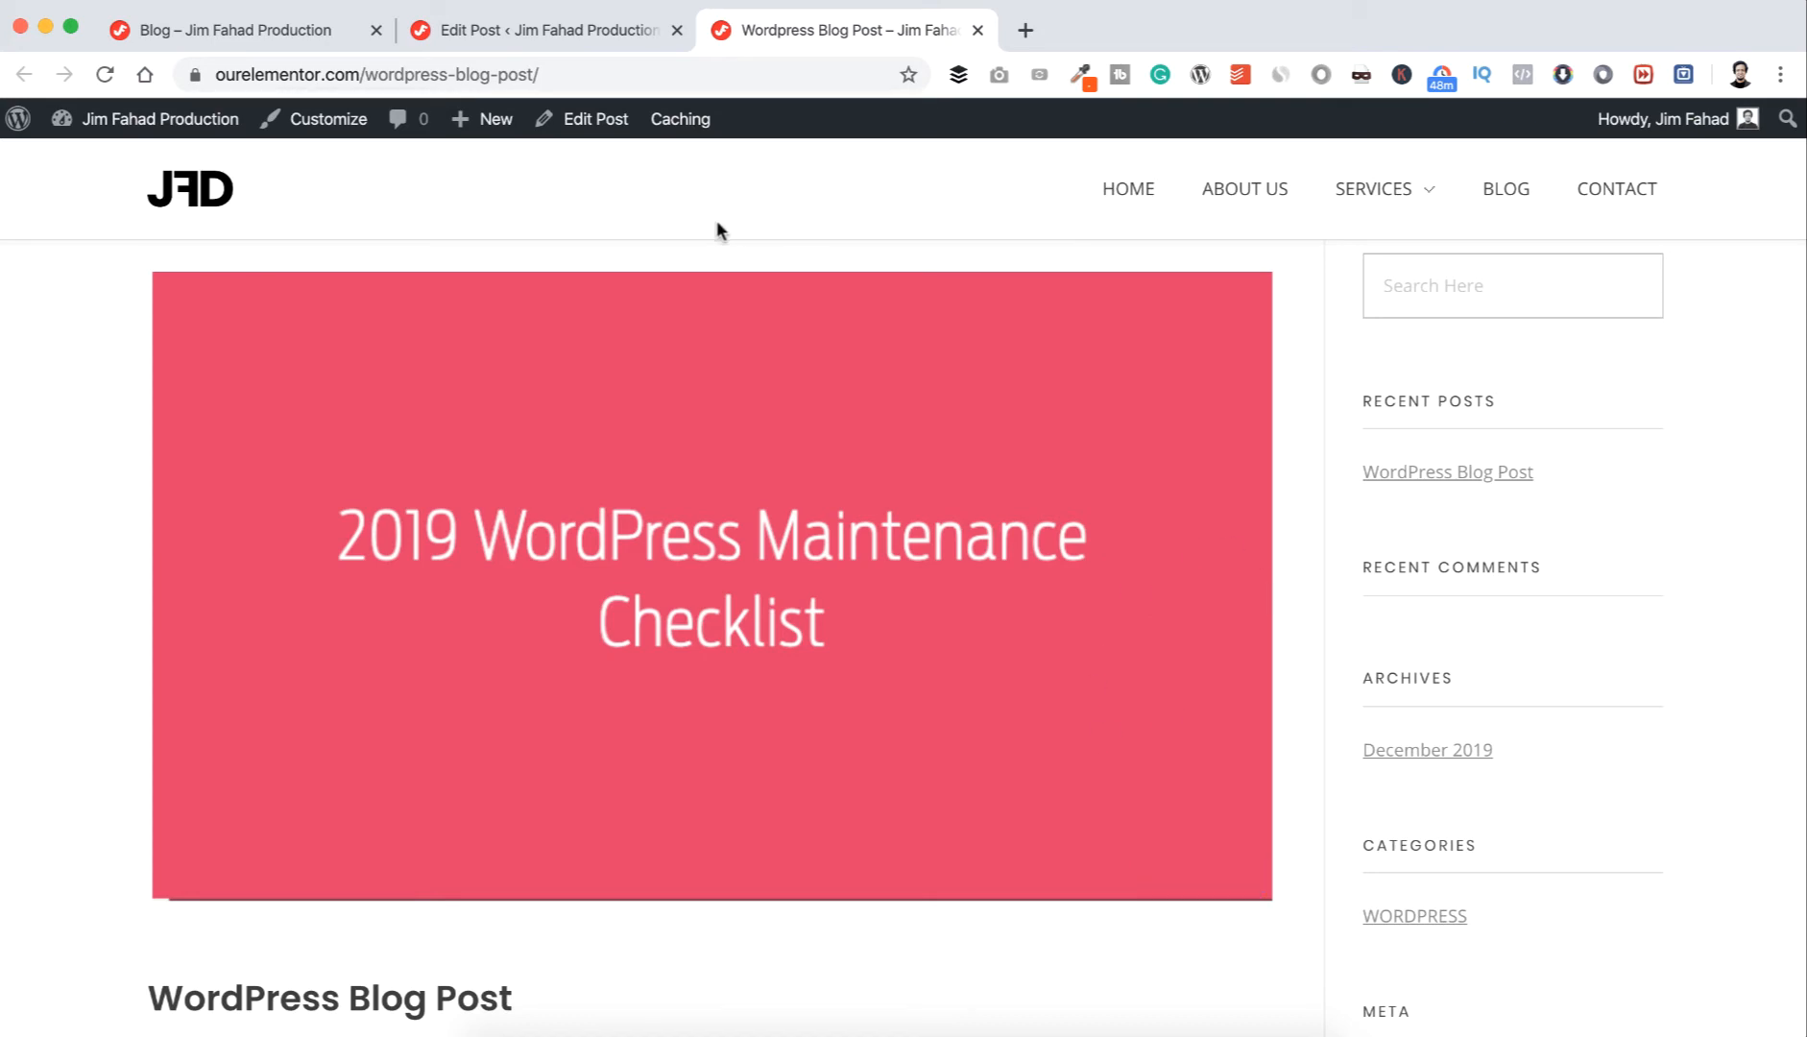
- Open the theme customizer for the published post and go to the Single Post settings of the Blog section
left_click(317, 121)
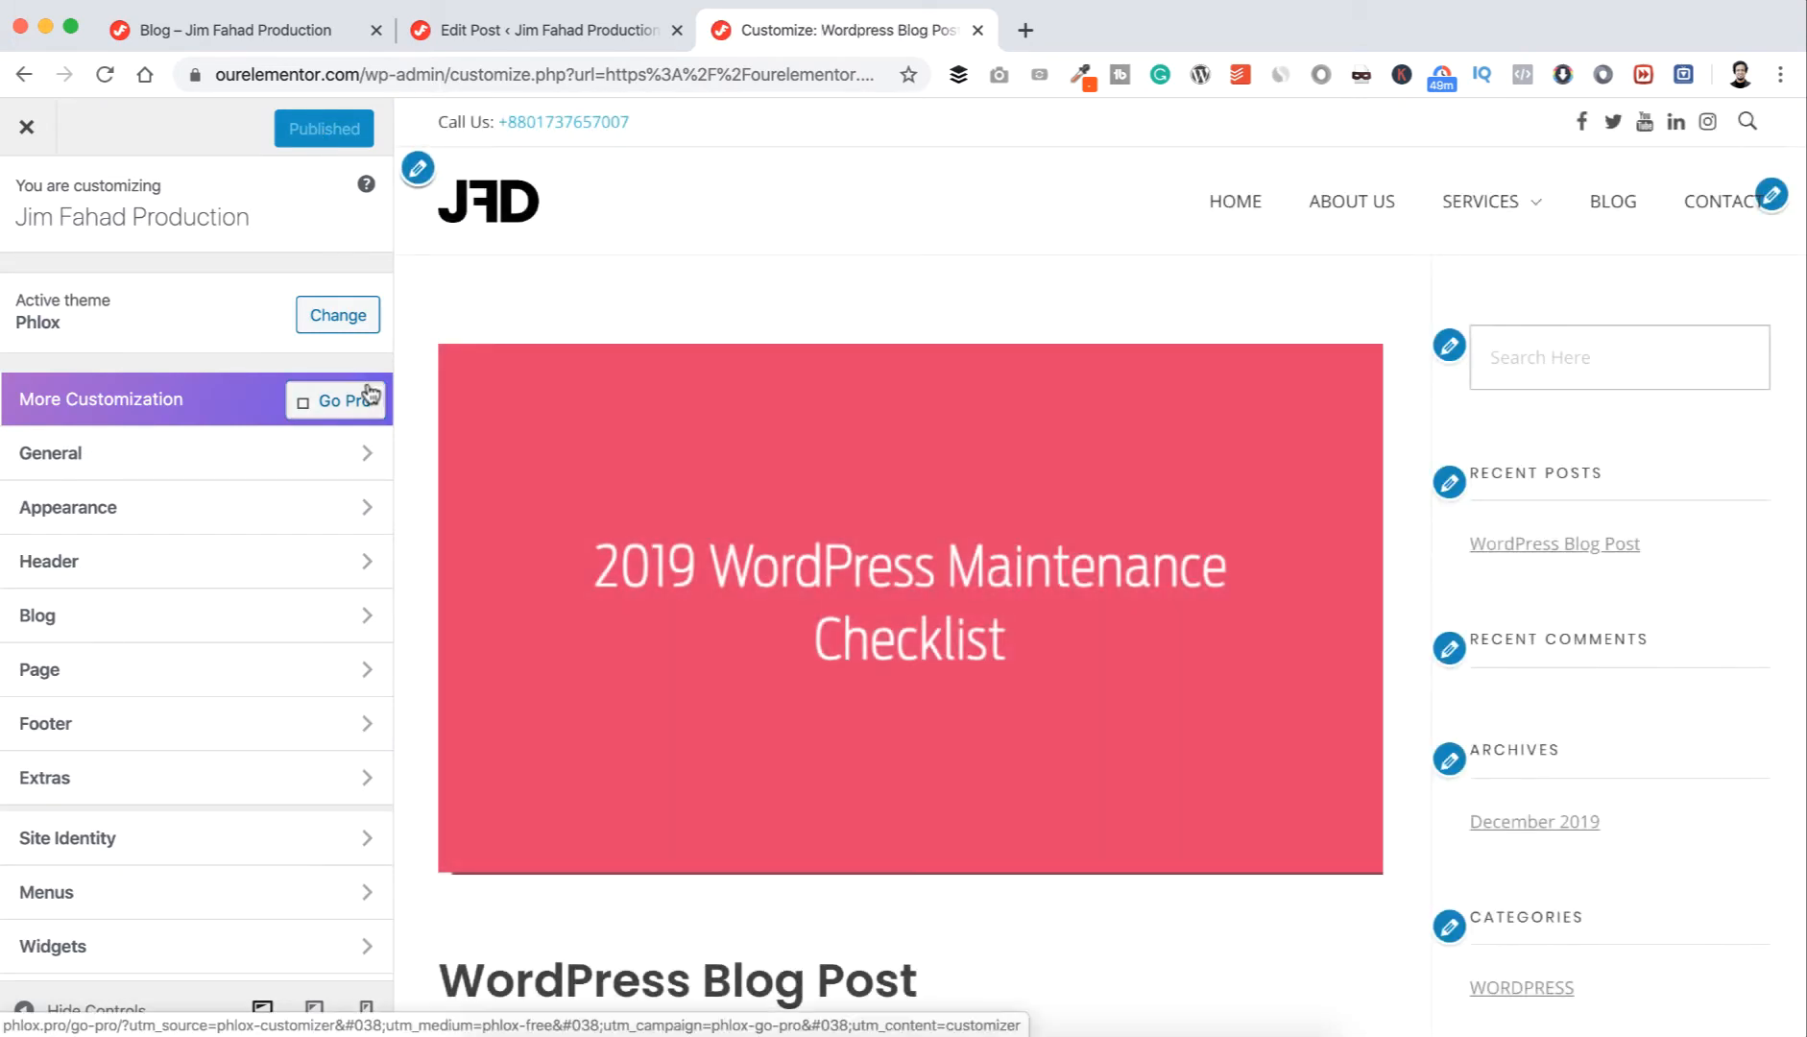
left_click(190, 626)
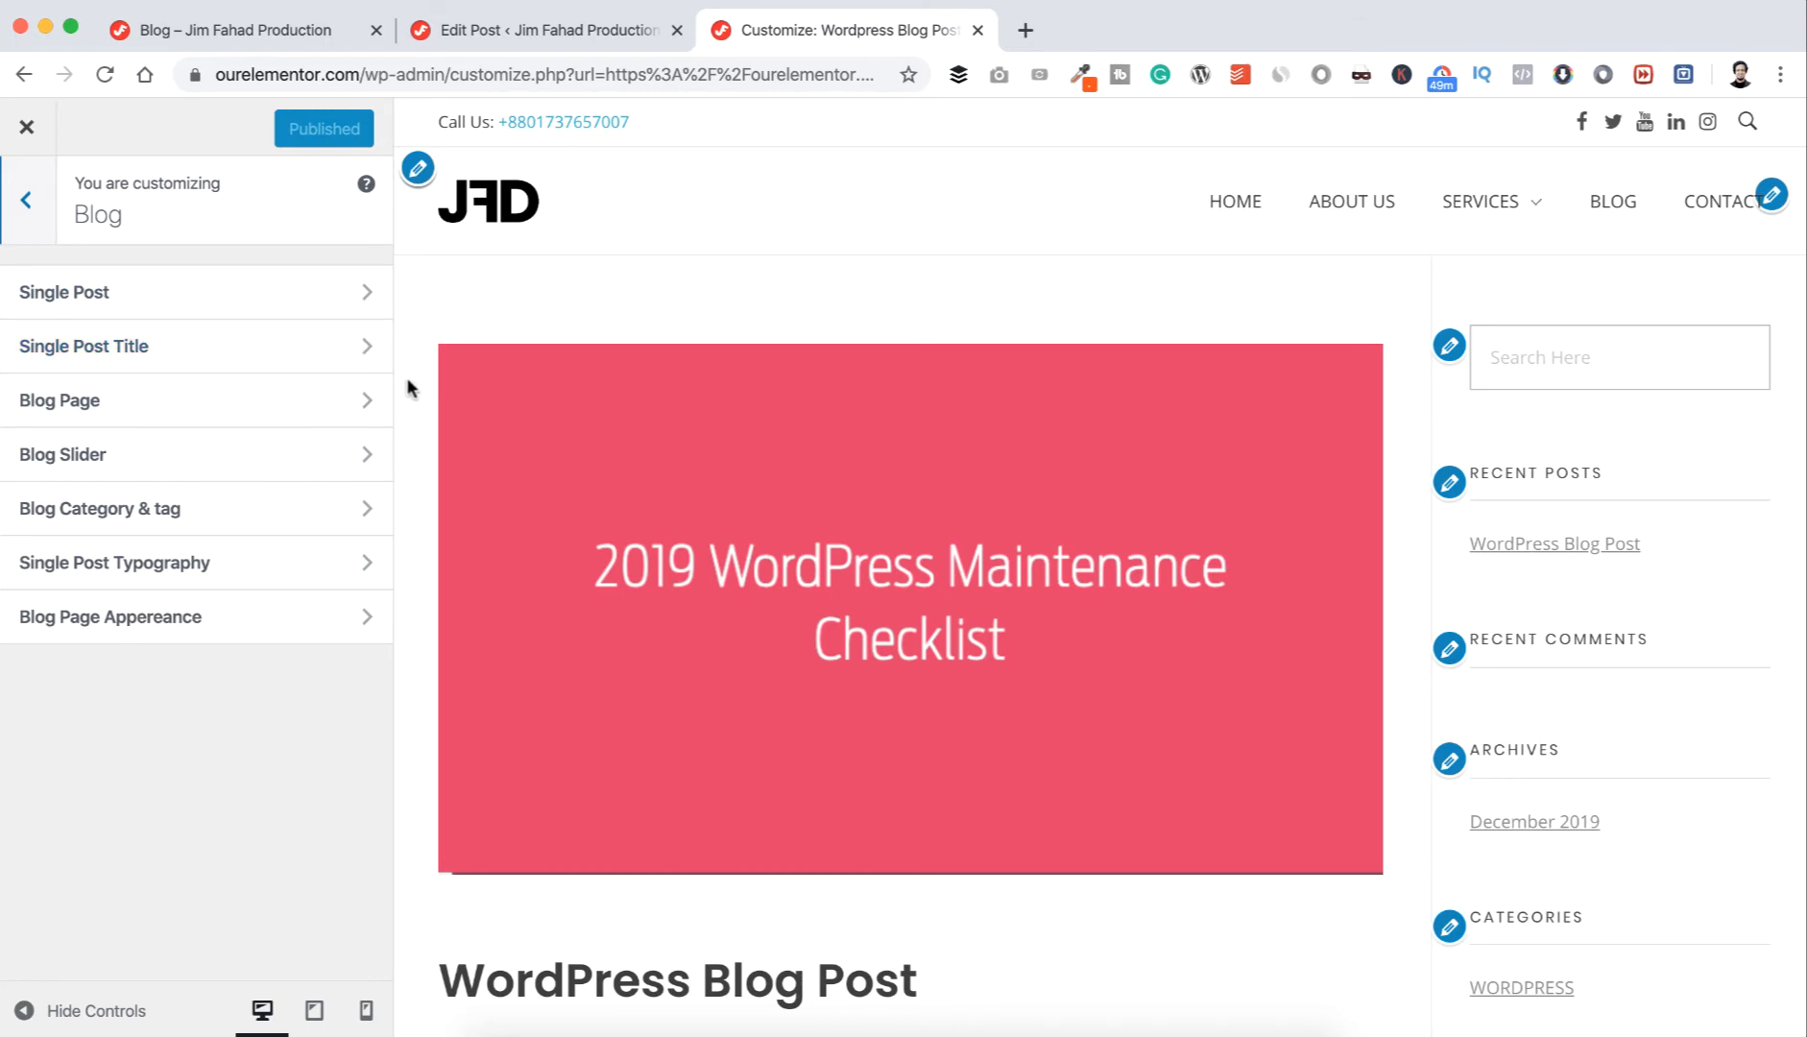
left_click(286, 298)
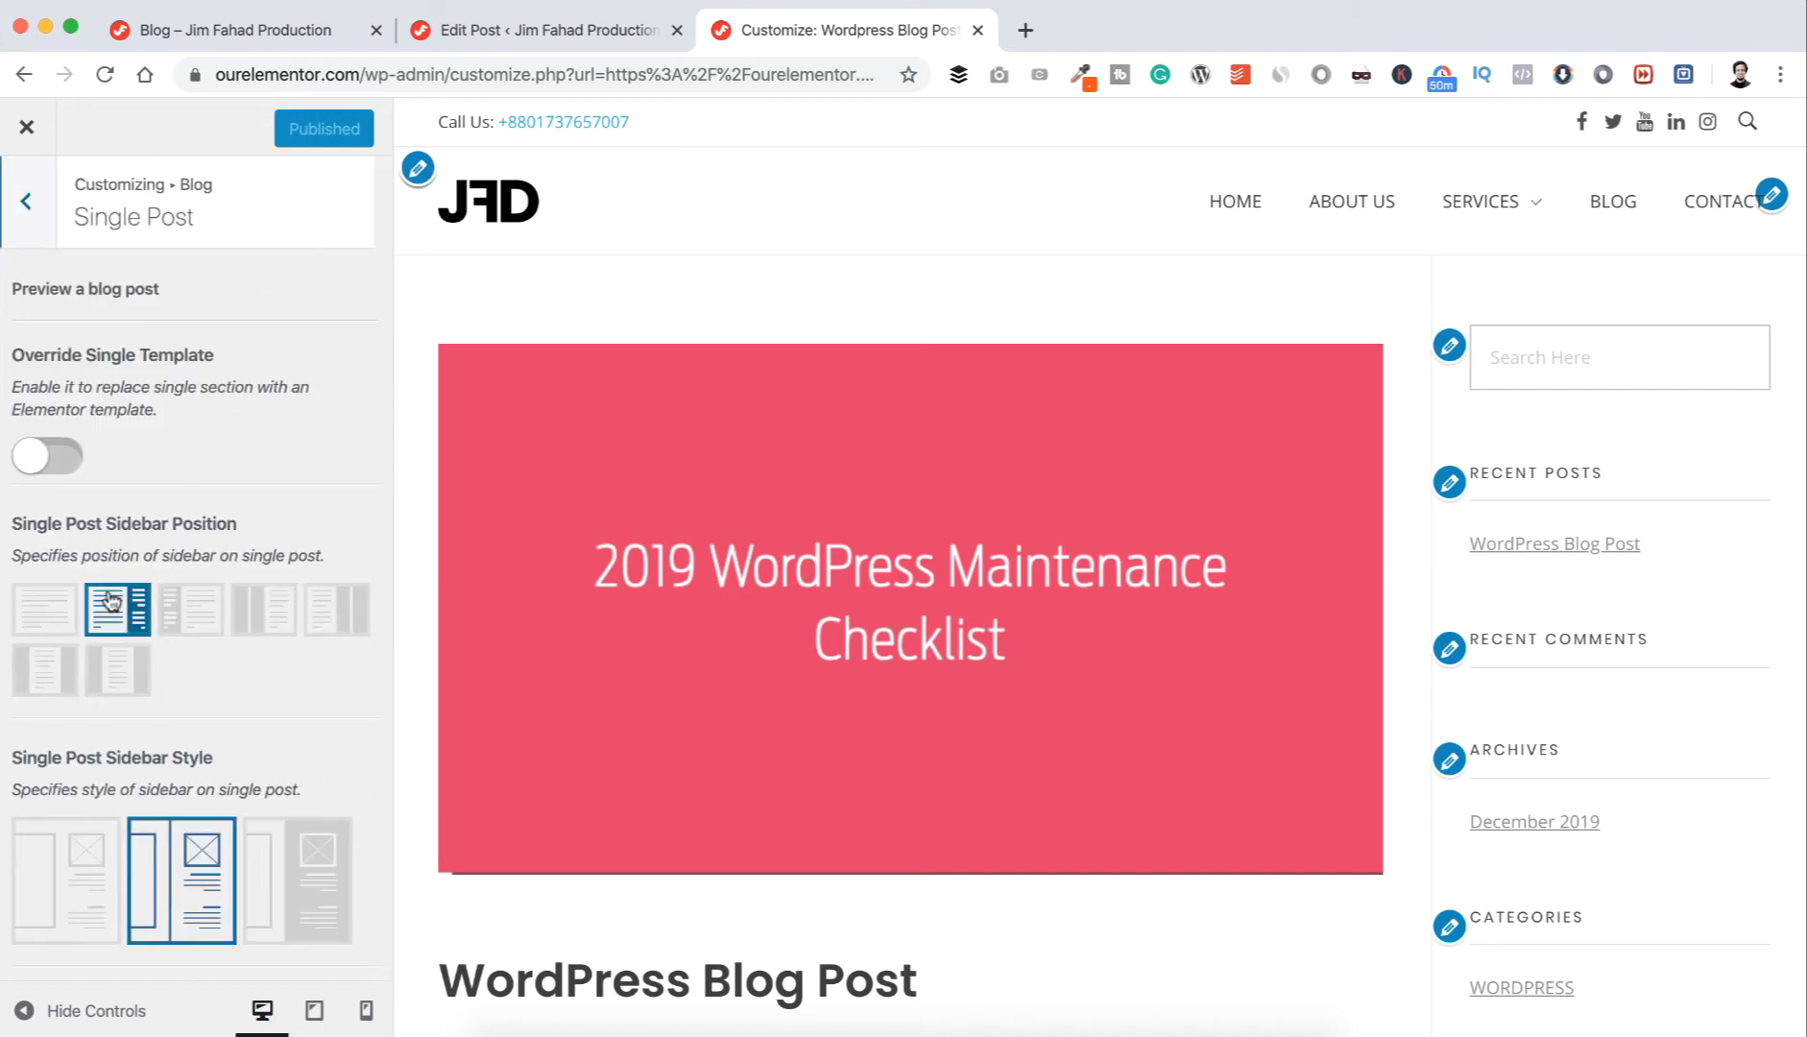
- Try the single post layout without a sidebar and with a left sidebar, ending on the right sidebar position
left_click(45, 609)
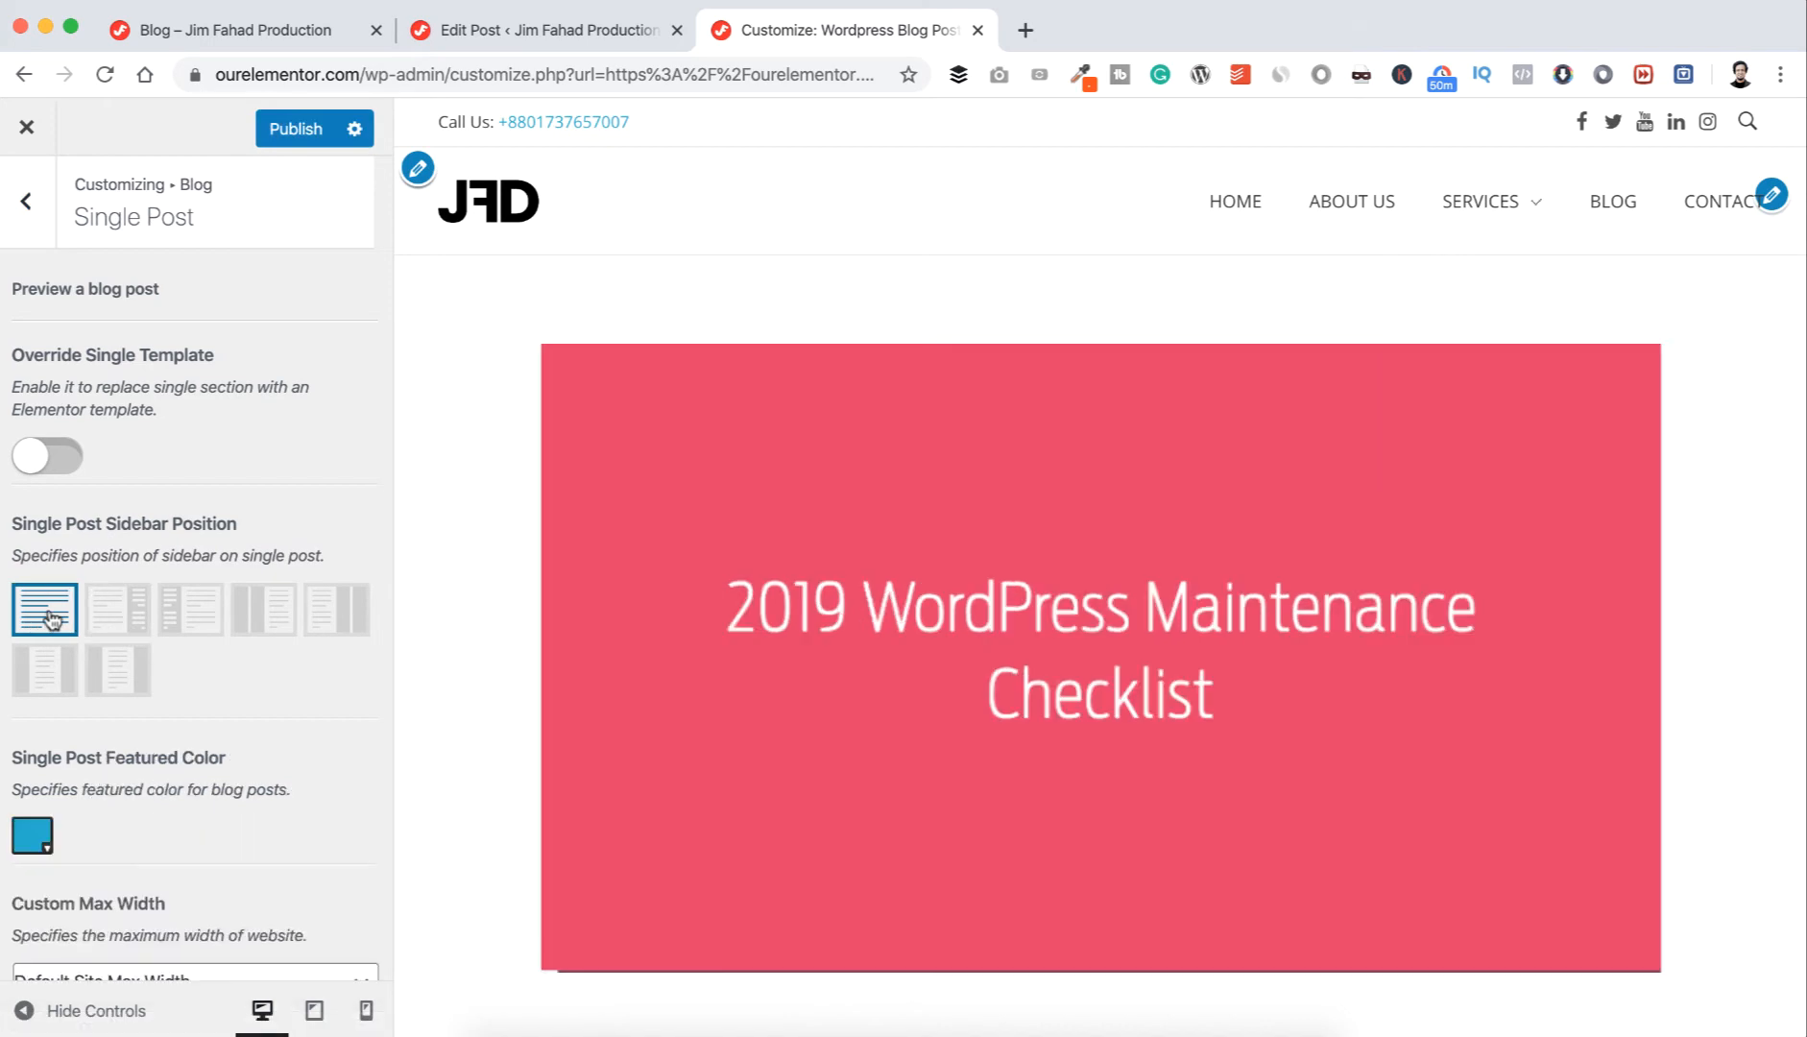
left_click(111, 615)
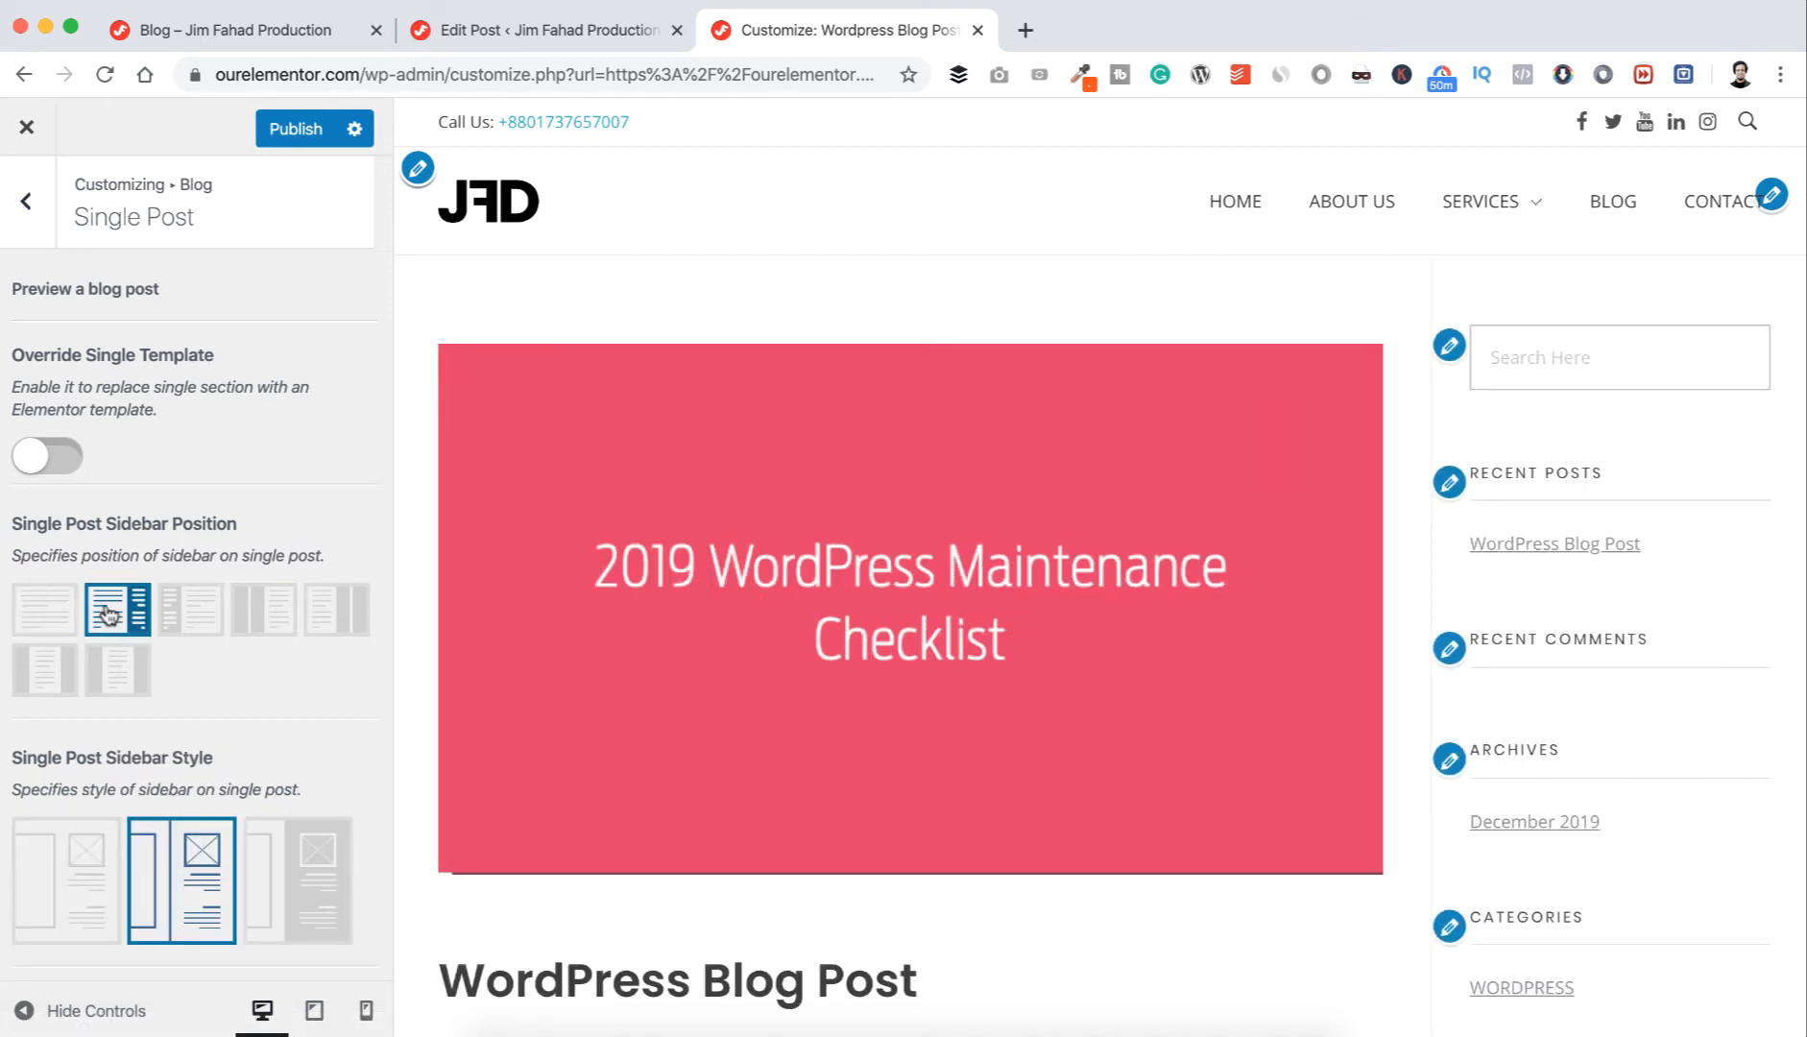
left_click(183, 612)
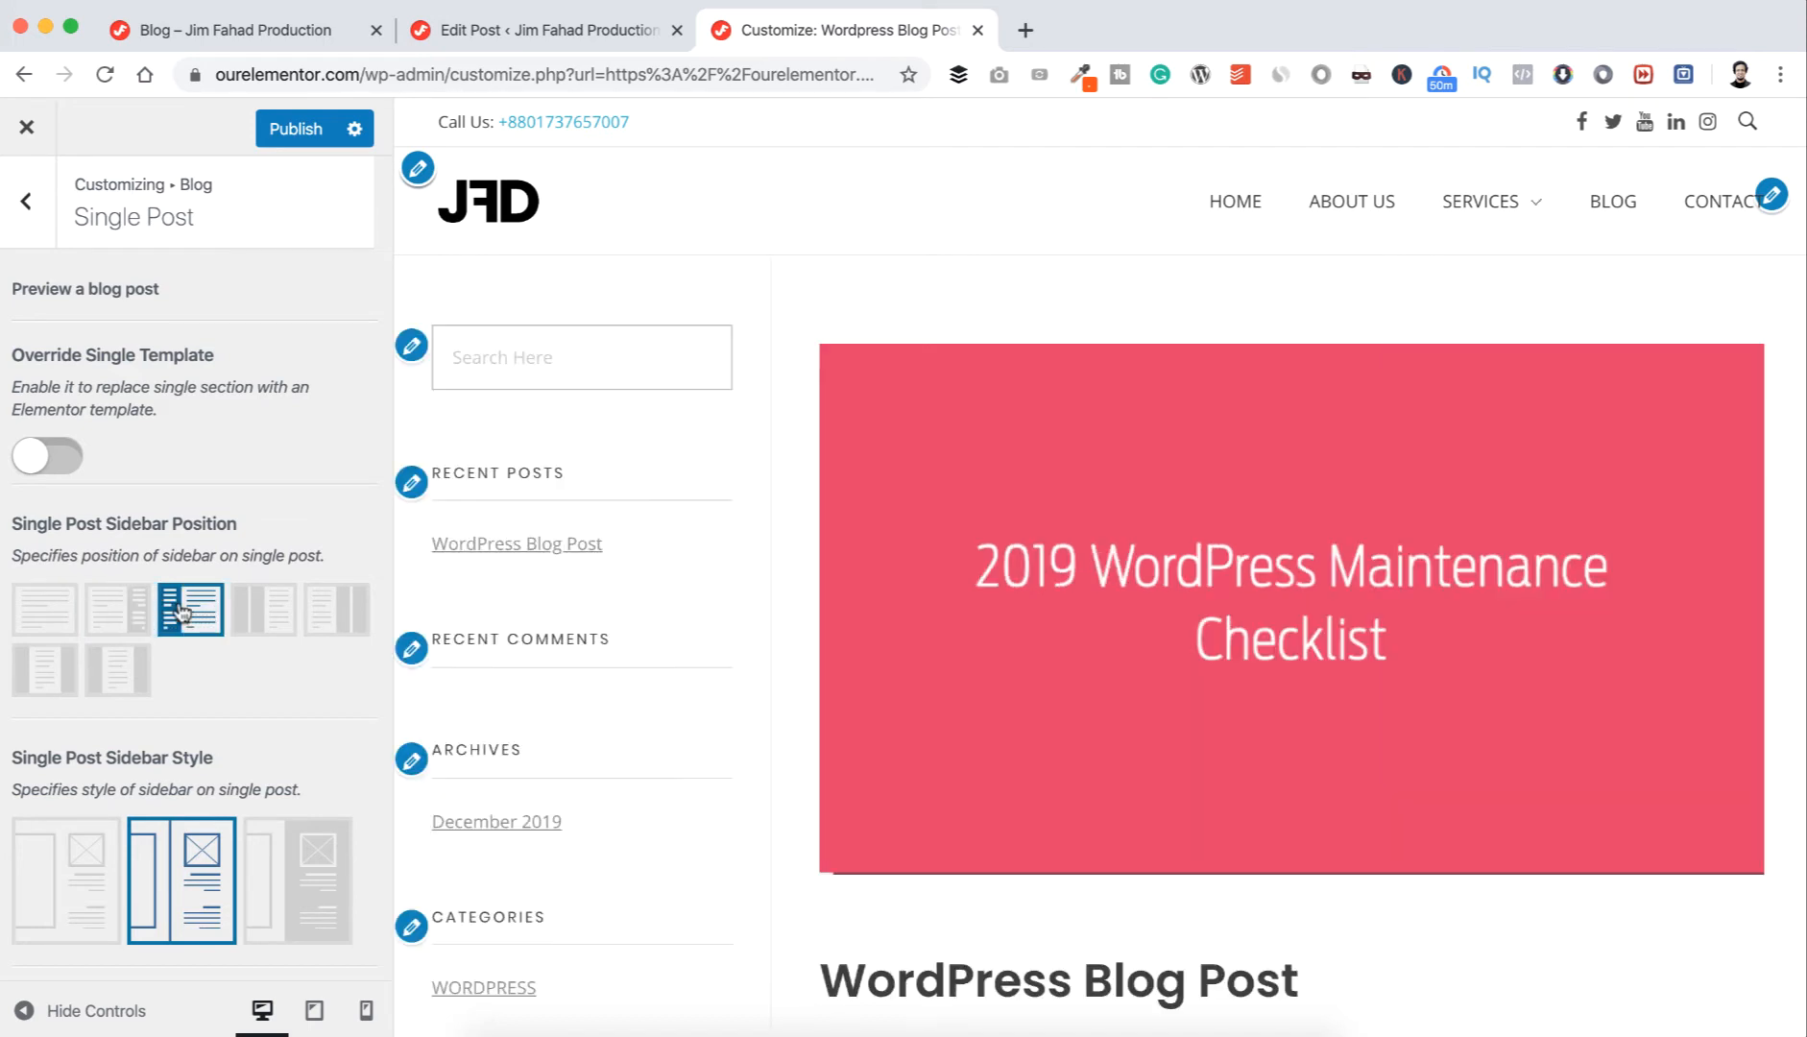
left_click(133, 612)
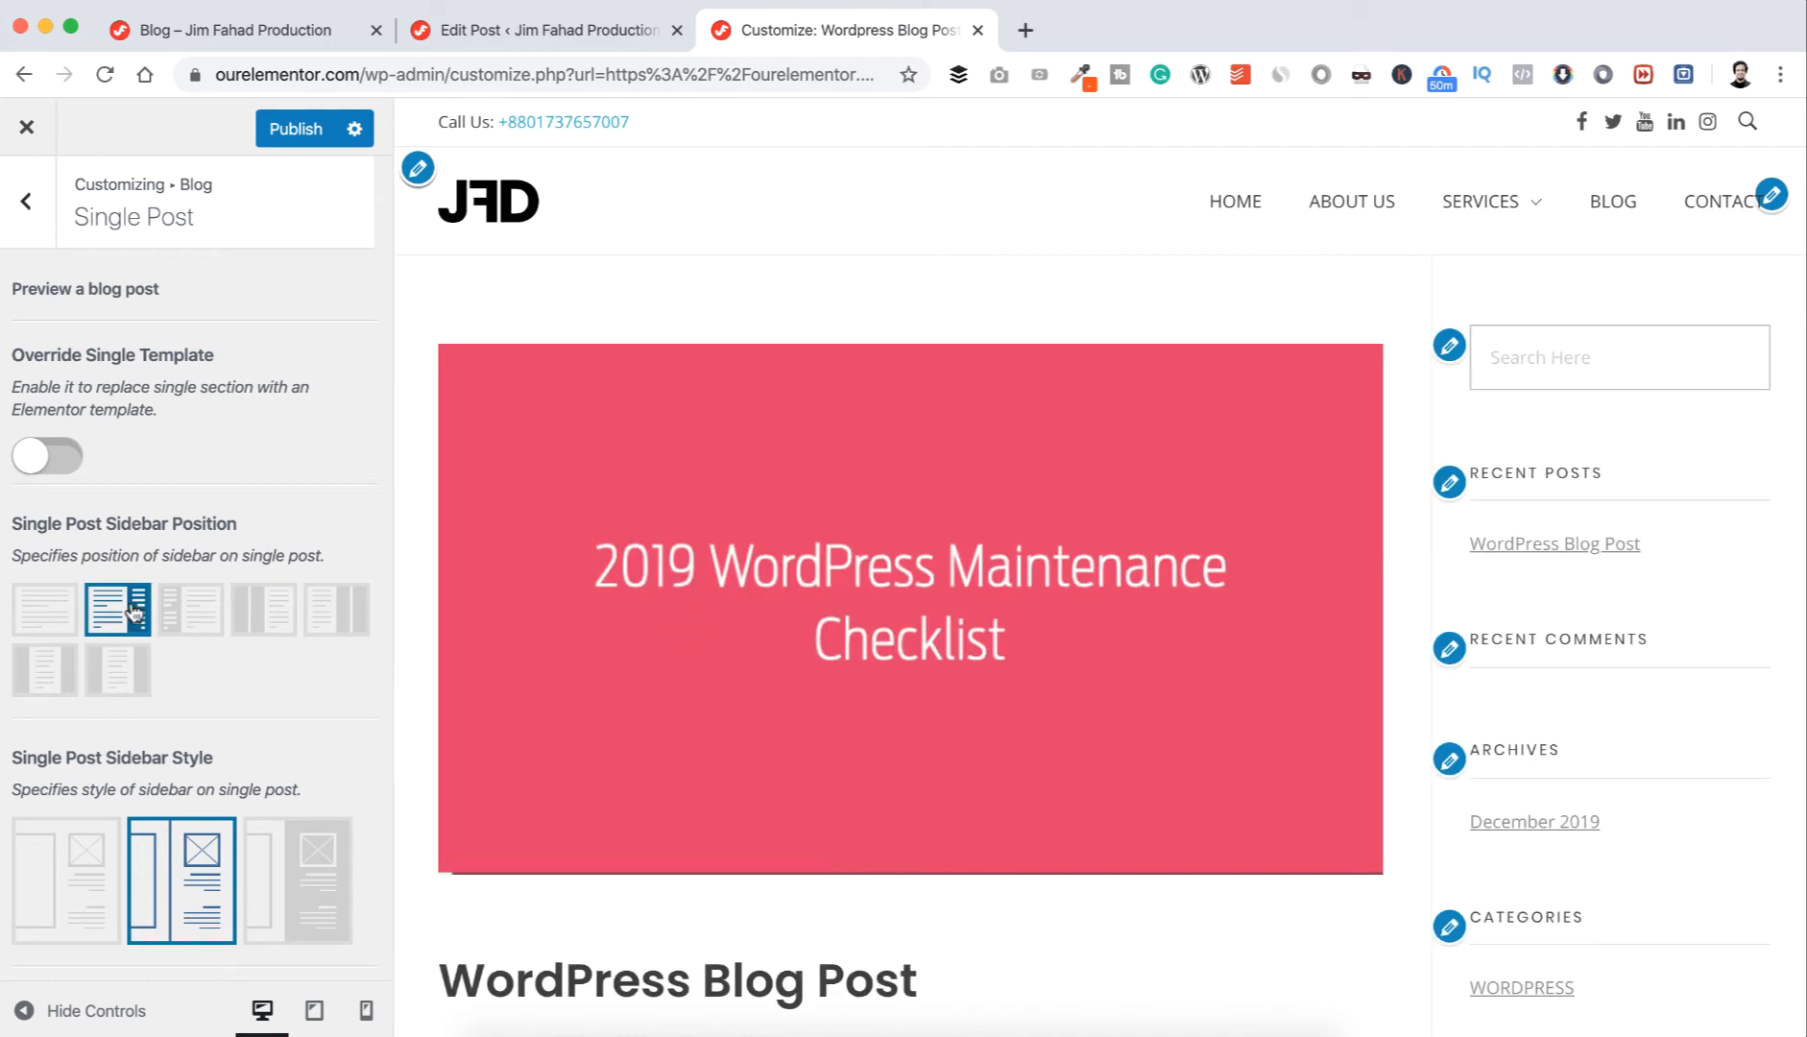
- Try the first single post sidebar style, ending on the second style with the divider line
scroll(183, 698, "down", 2)
scroll(188, 697, "down", 1)
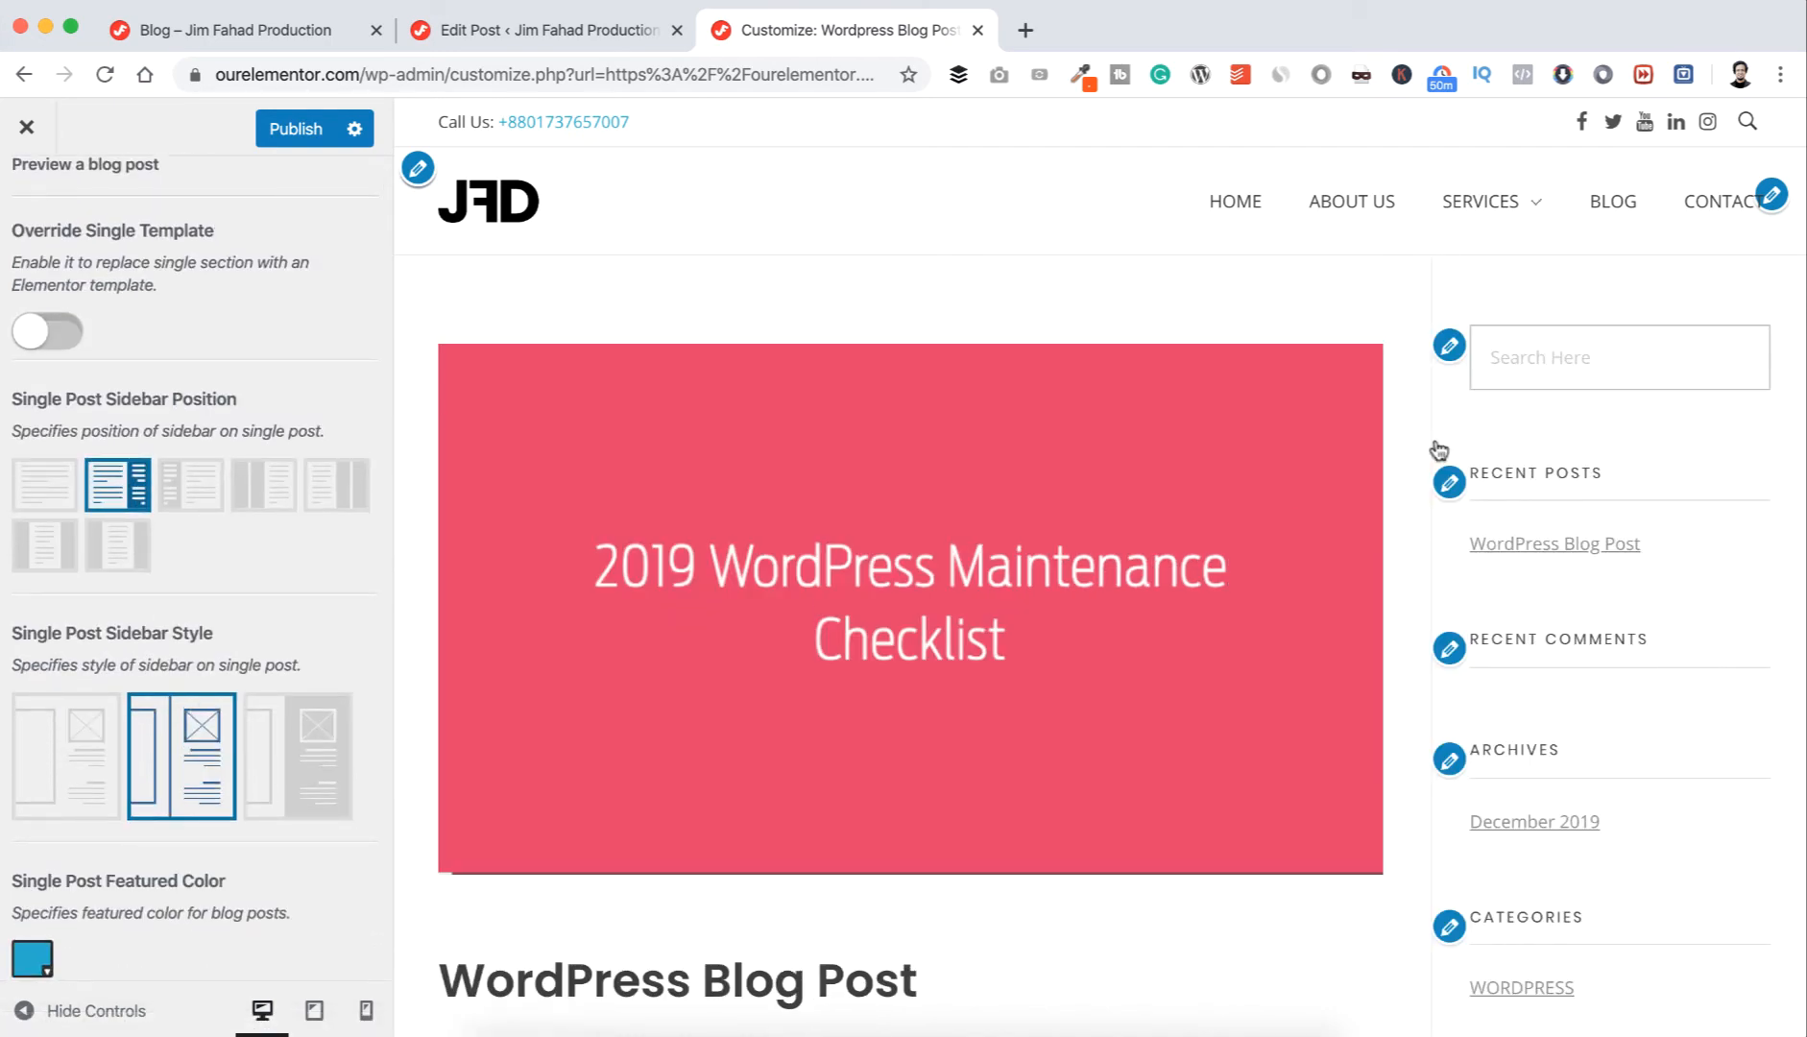
left_click(65, 771)
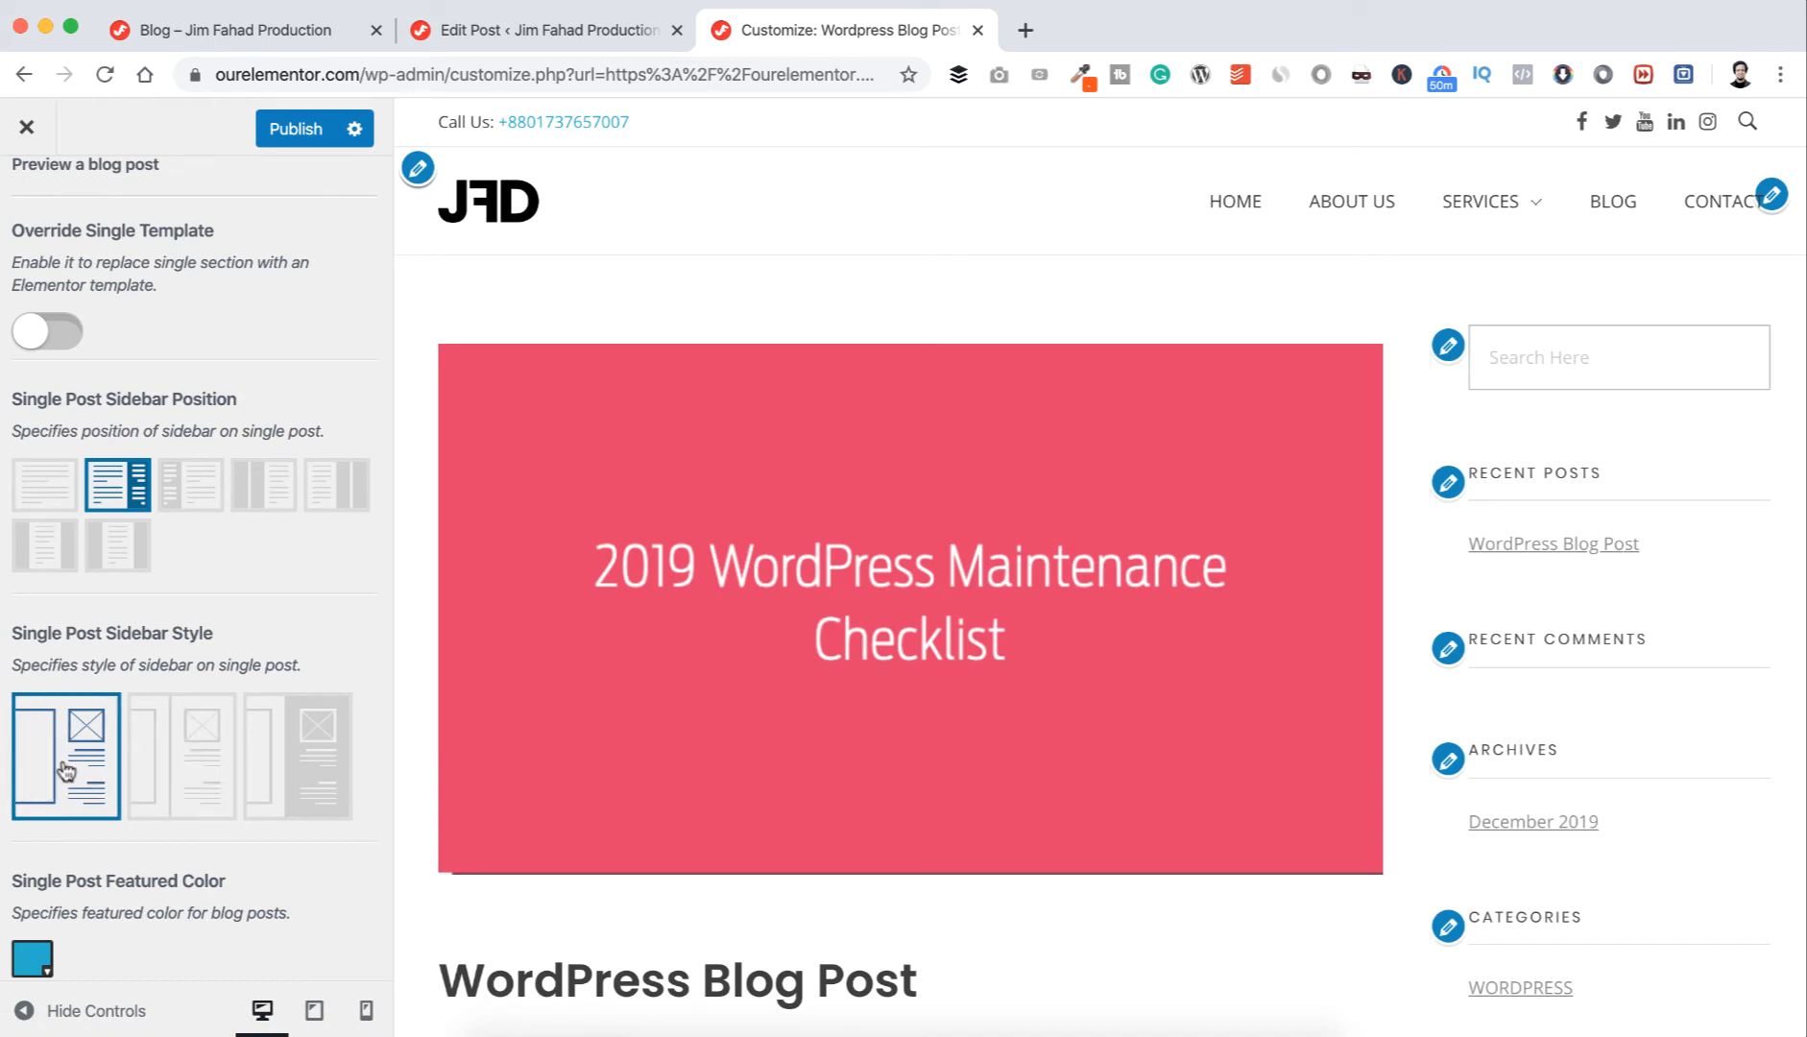
left_click(182, 764)
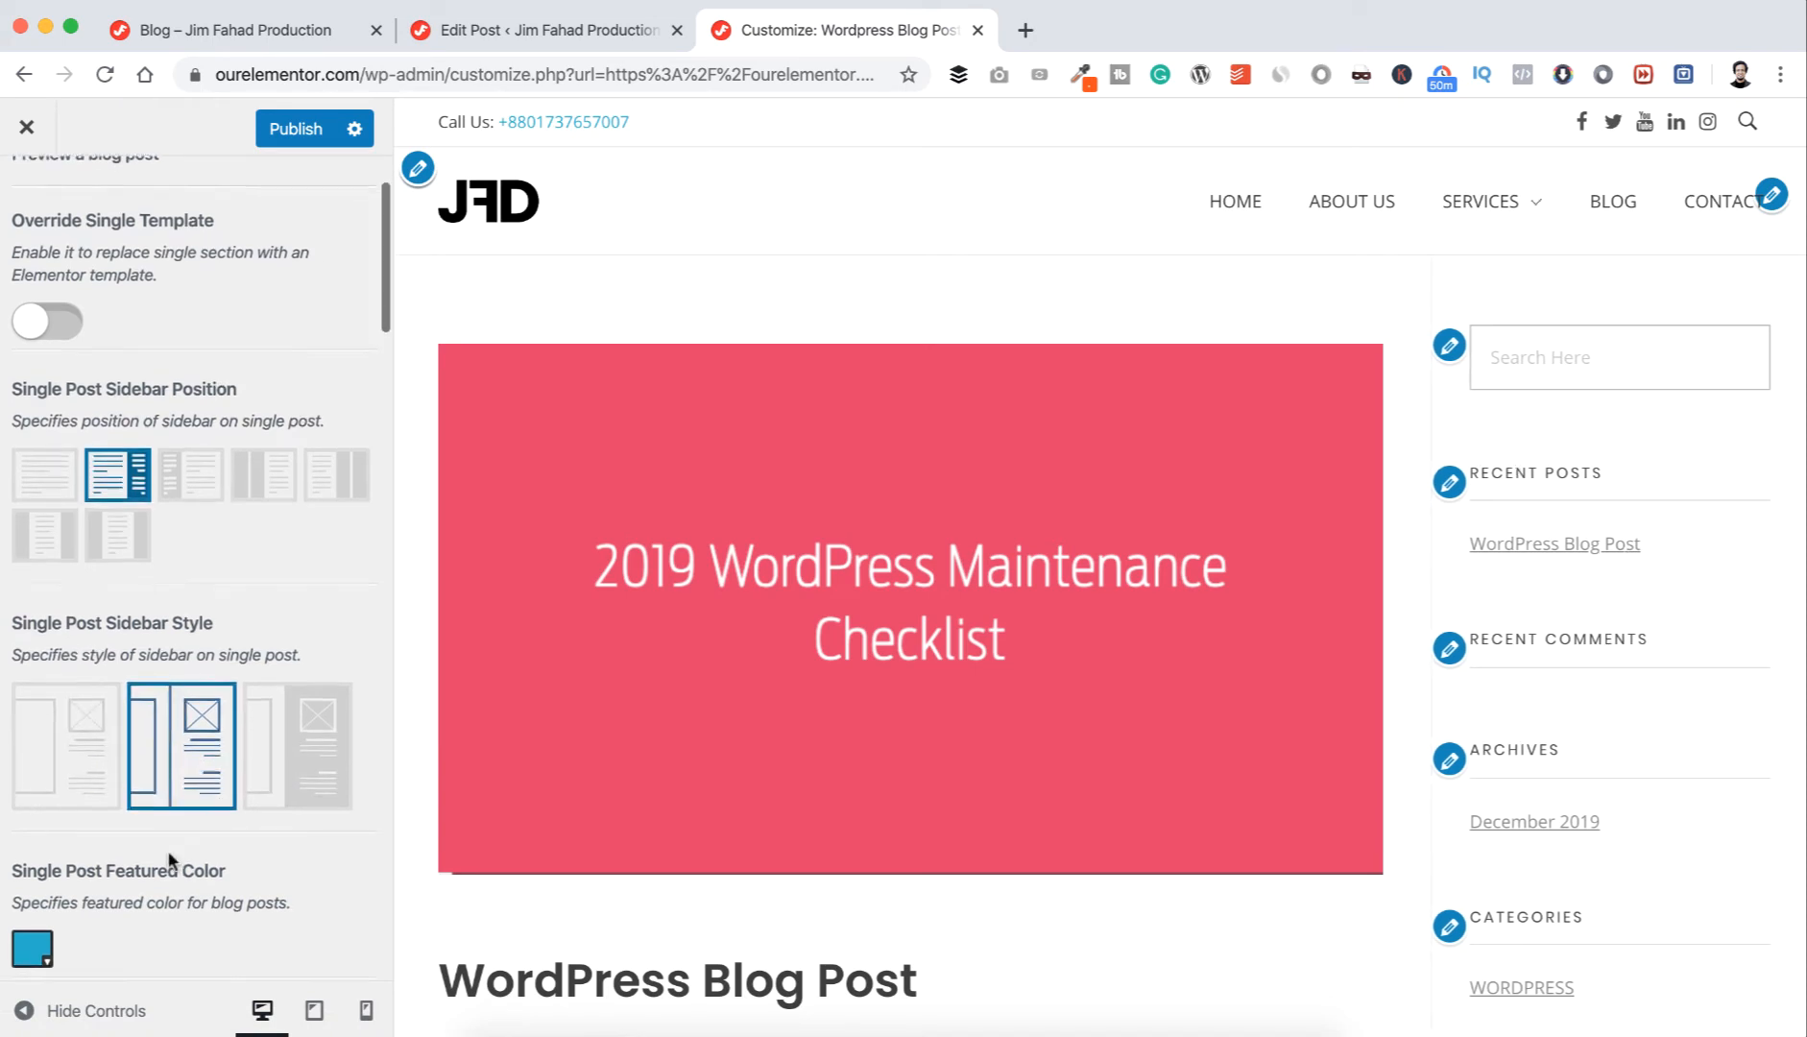
- Try a custom max width of 1000 Pixels for single posts and return it to Default Site Max Width
scroll(178, 750, "down", 5)
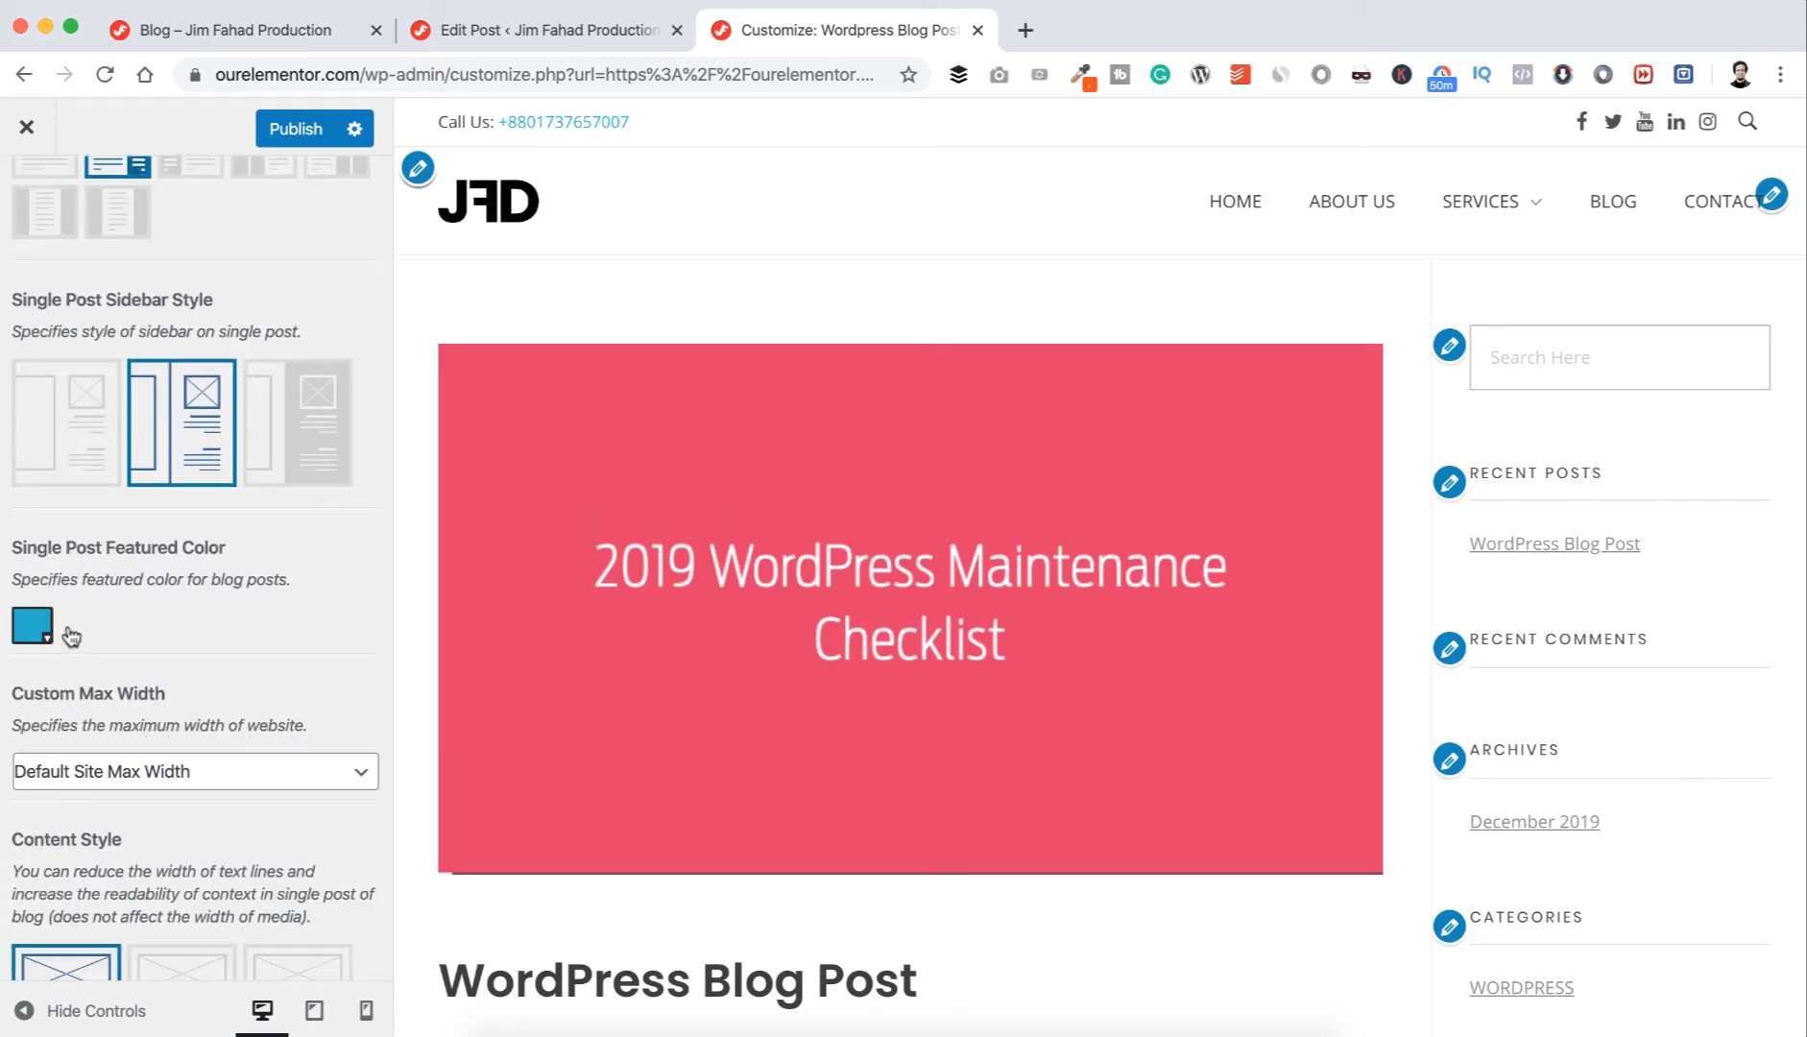
scroll(157, 638, "down", 2)
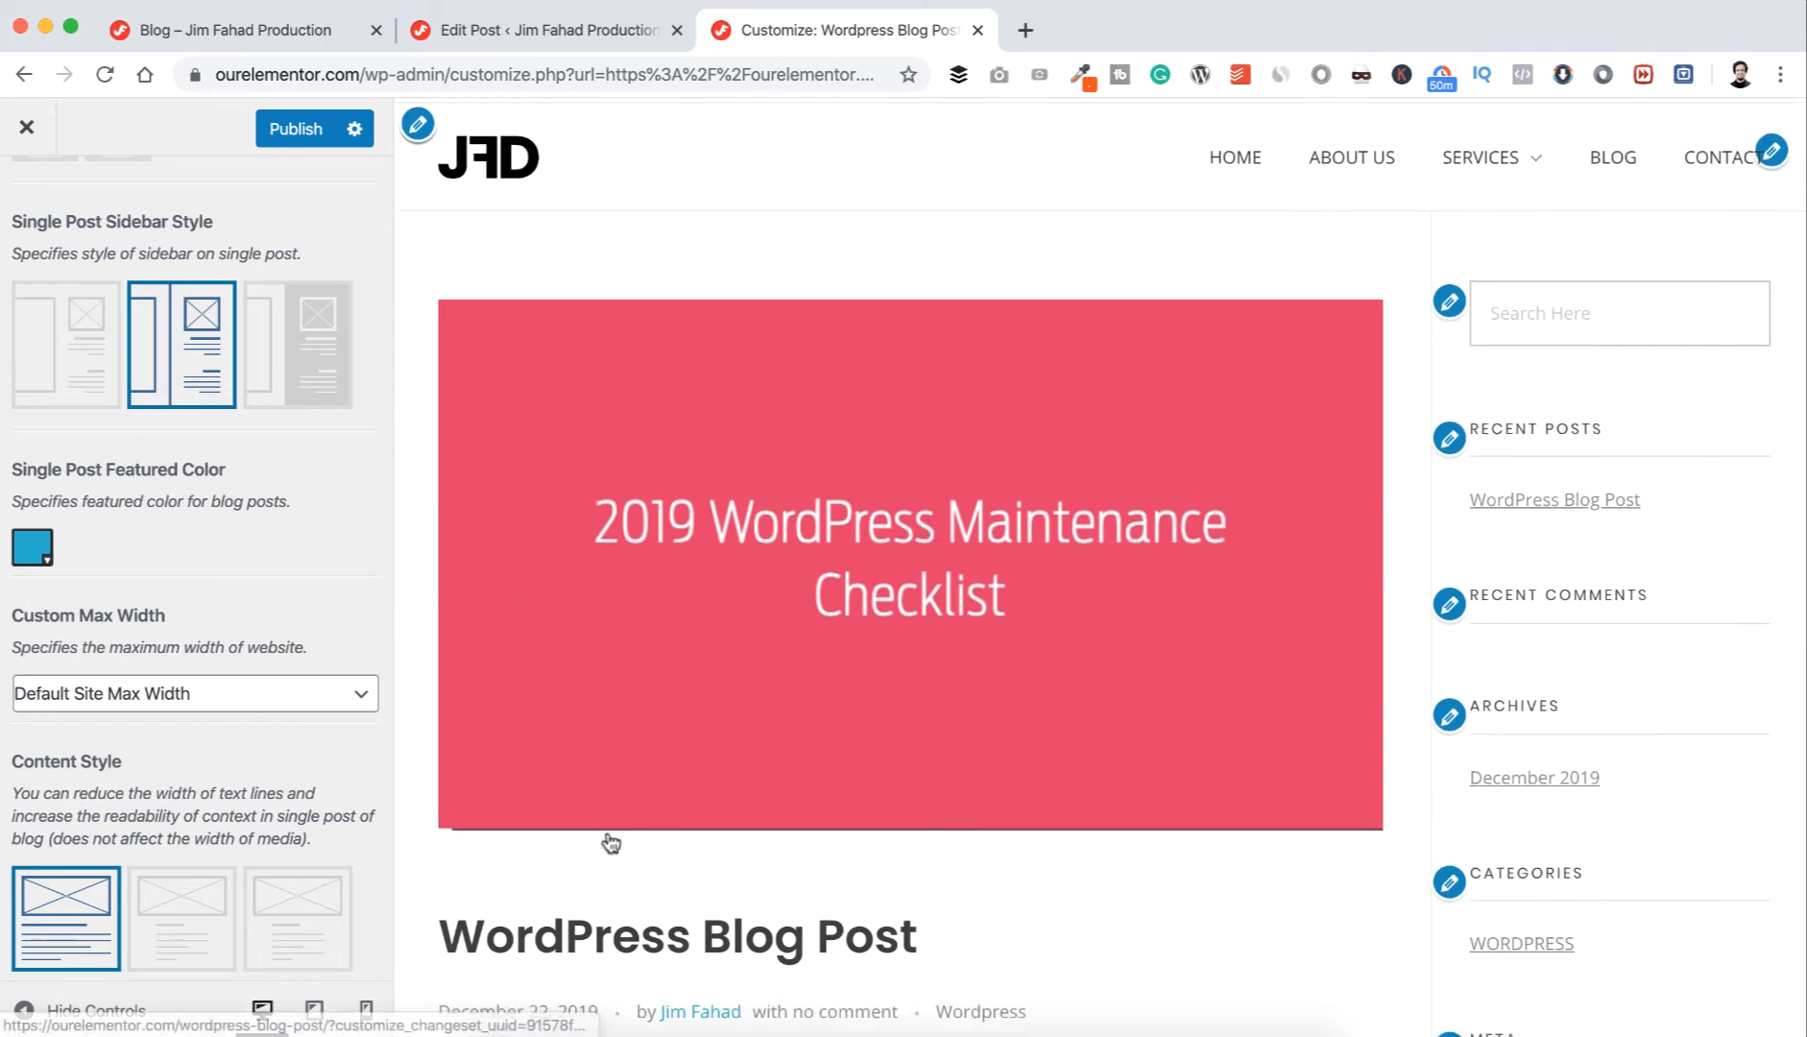
scroll(608, 839, "down", 5)
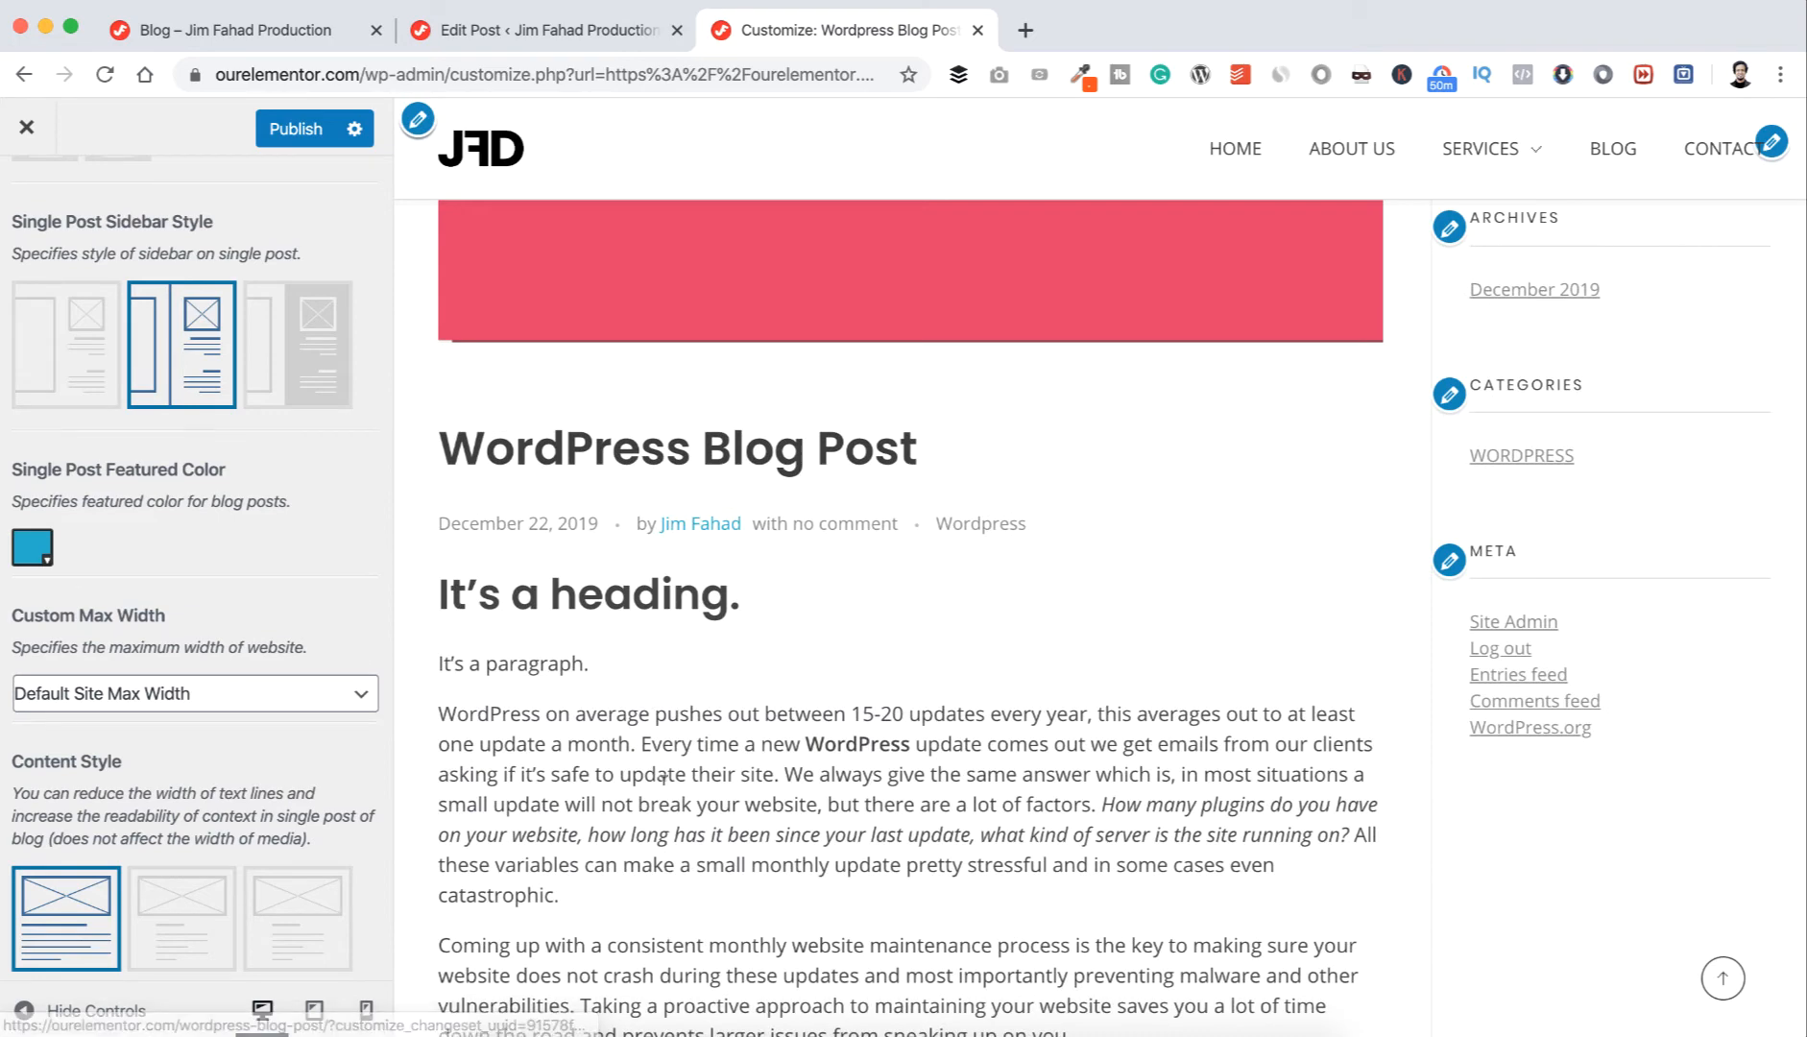
left_click(332, 696)
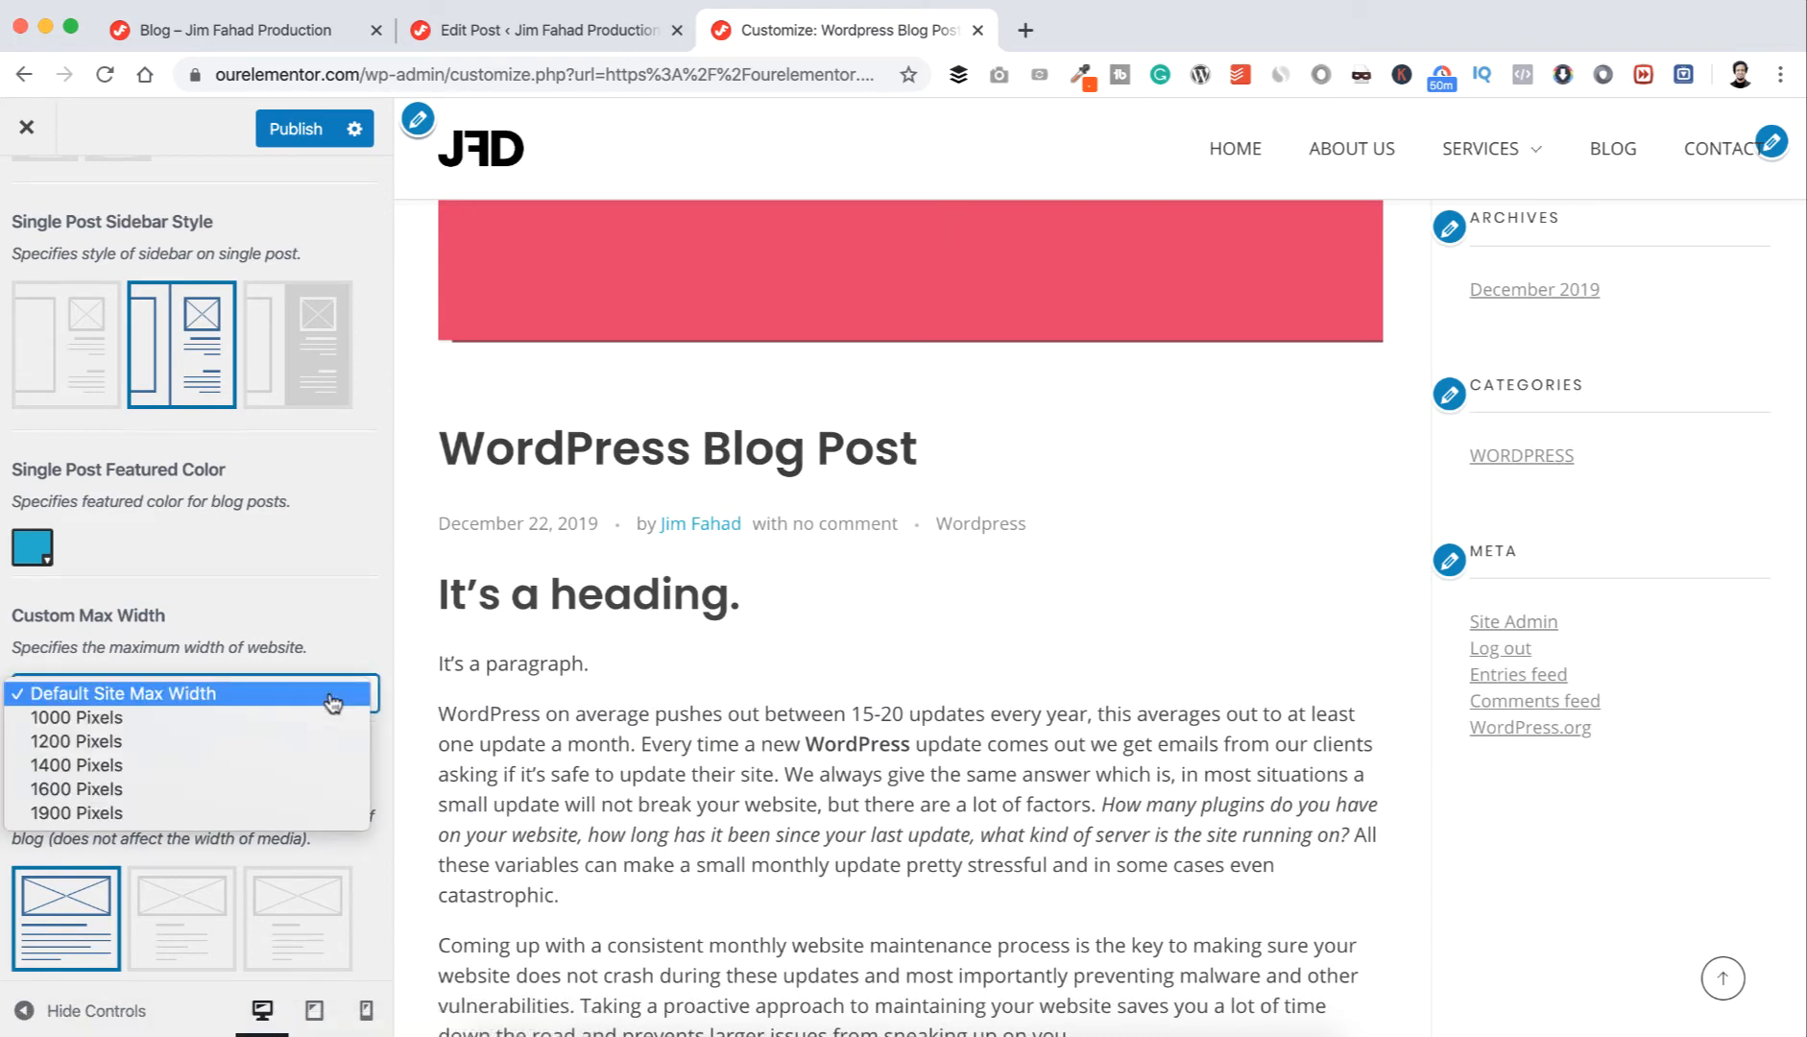
left_click(250, 731)
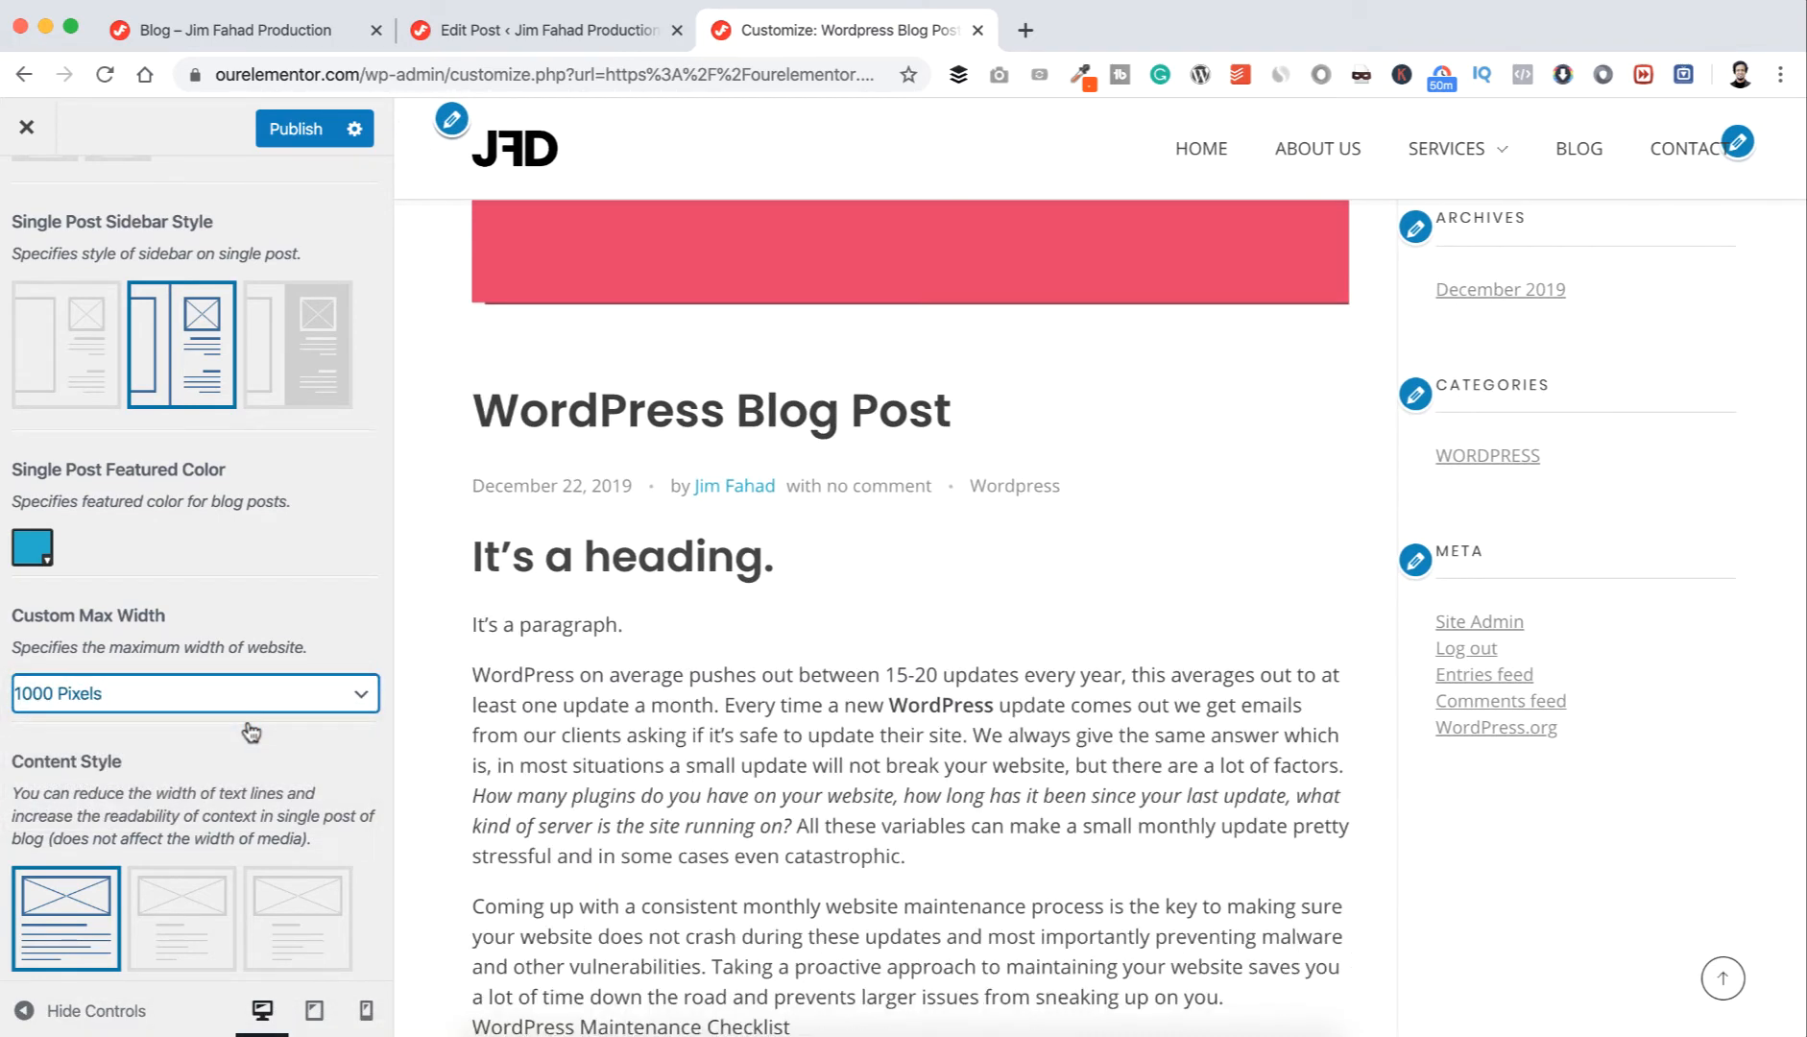
left_click(352, 698)
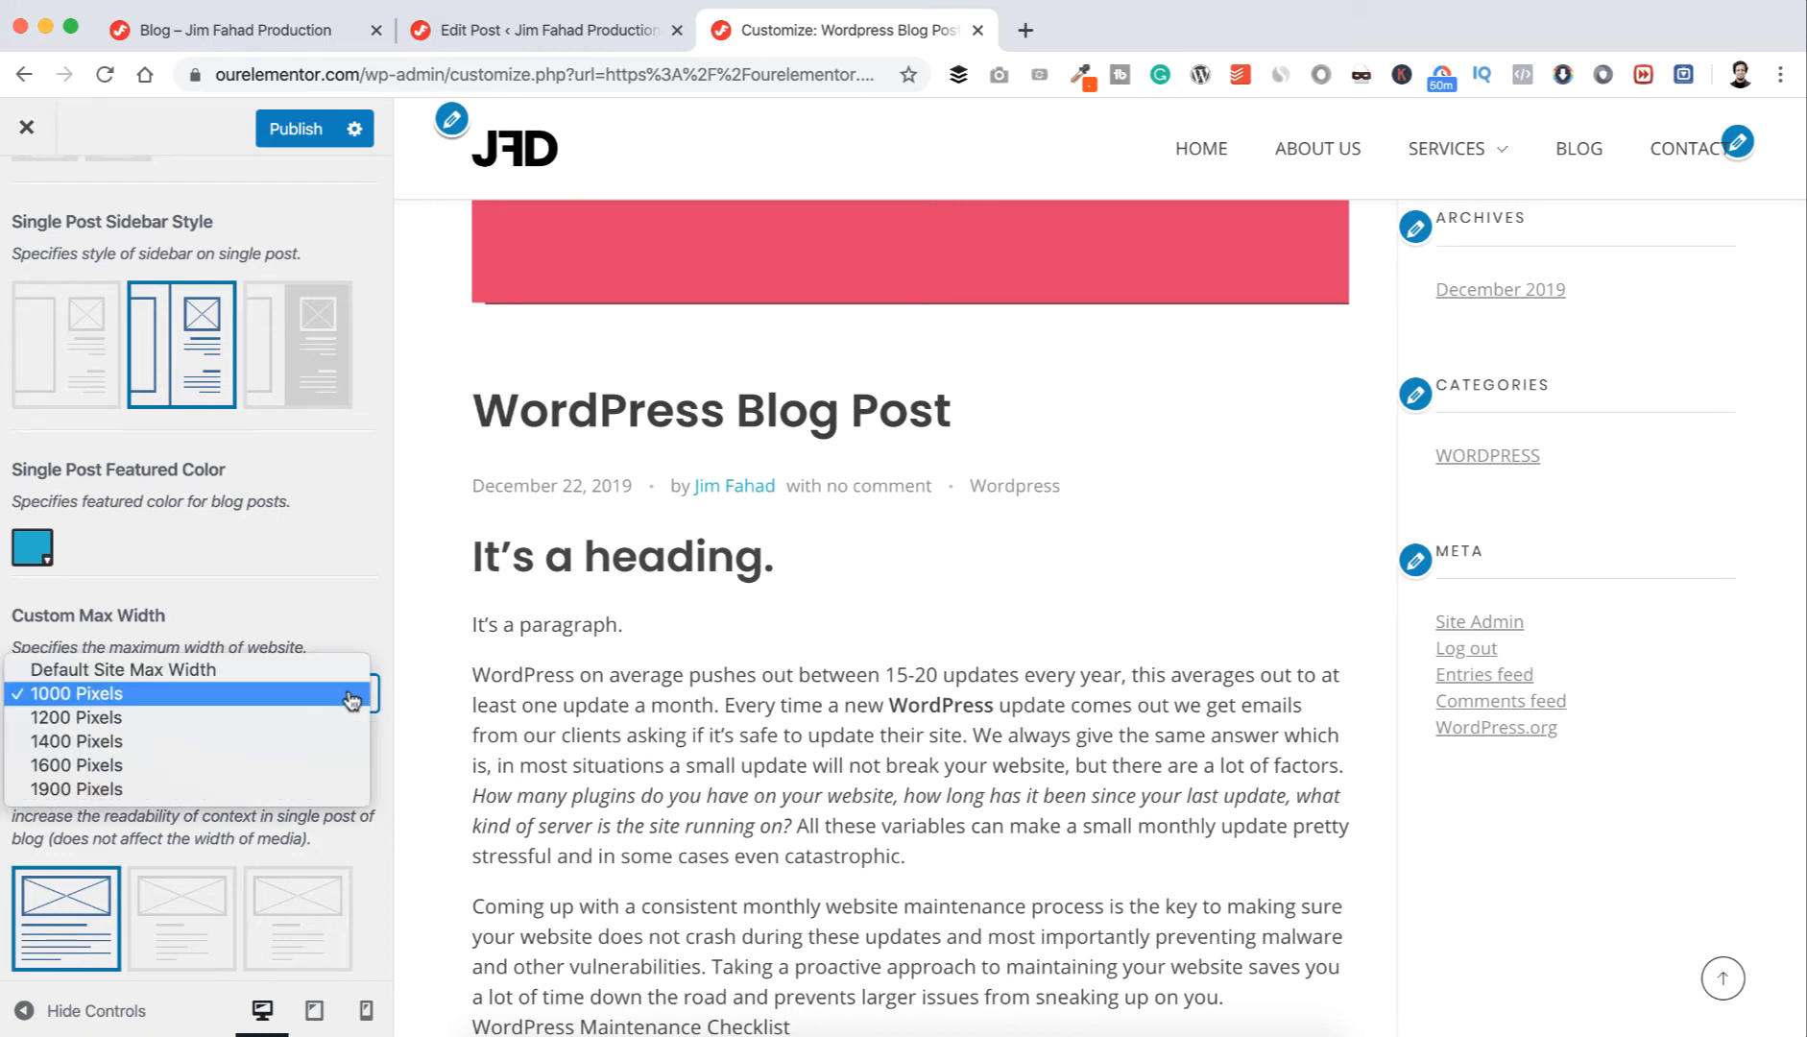
left_click(278, 684)
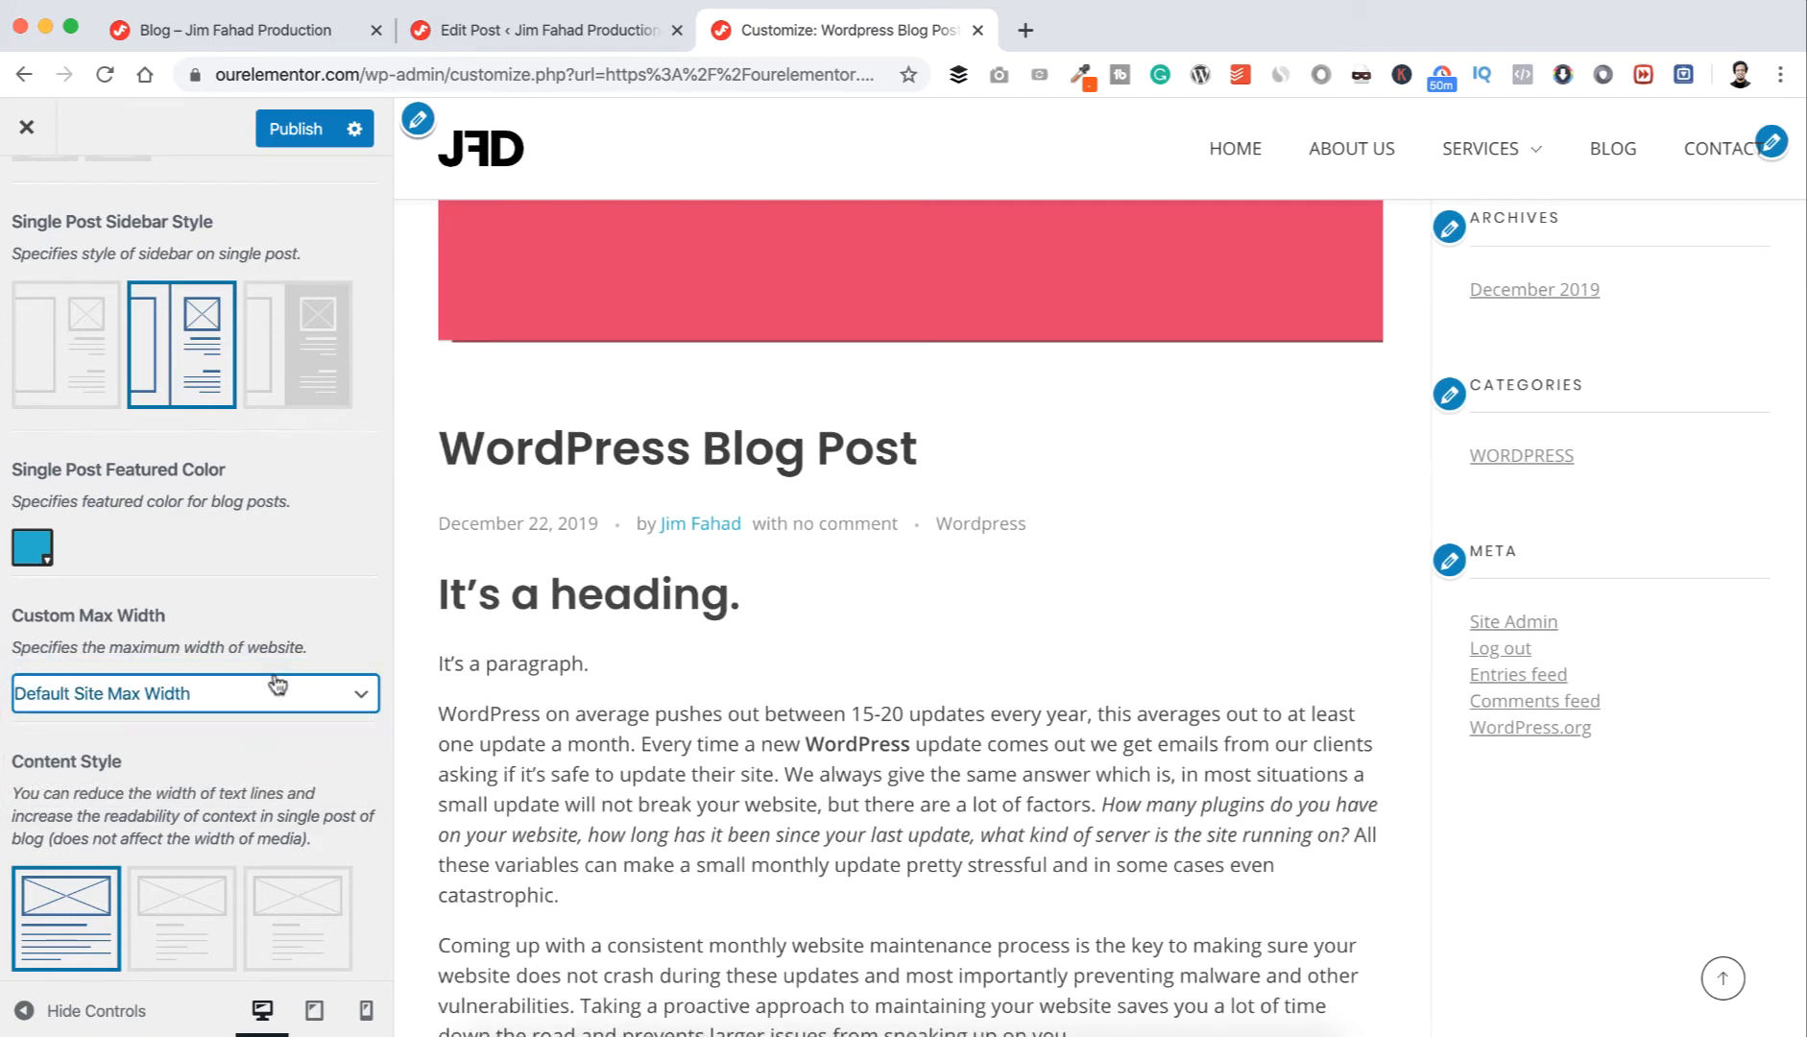
- Try the two narrower content styles for single posts, ending on the full-width first style
scroll(192, 759, "down", 4)
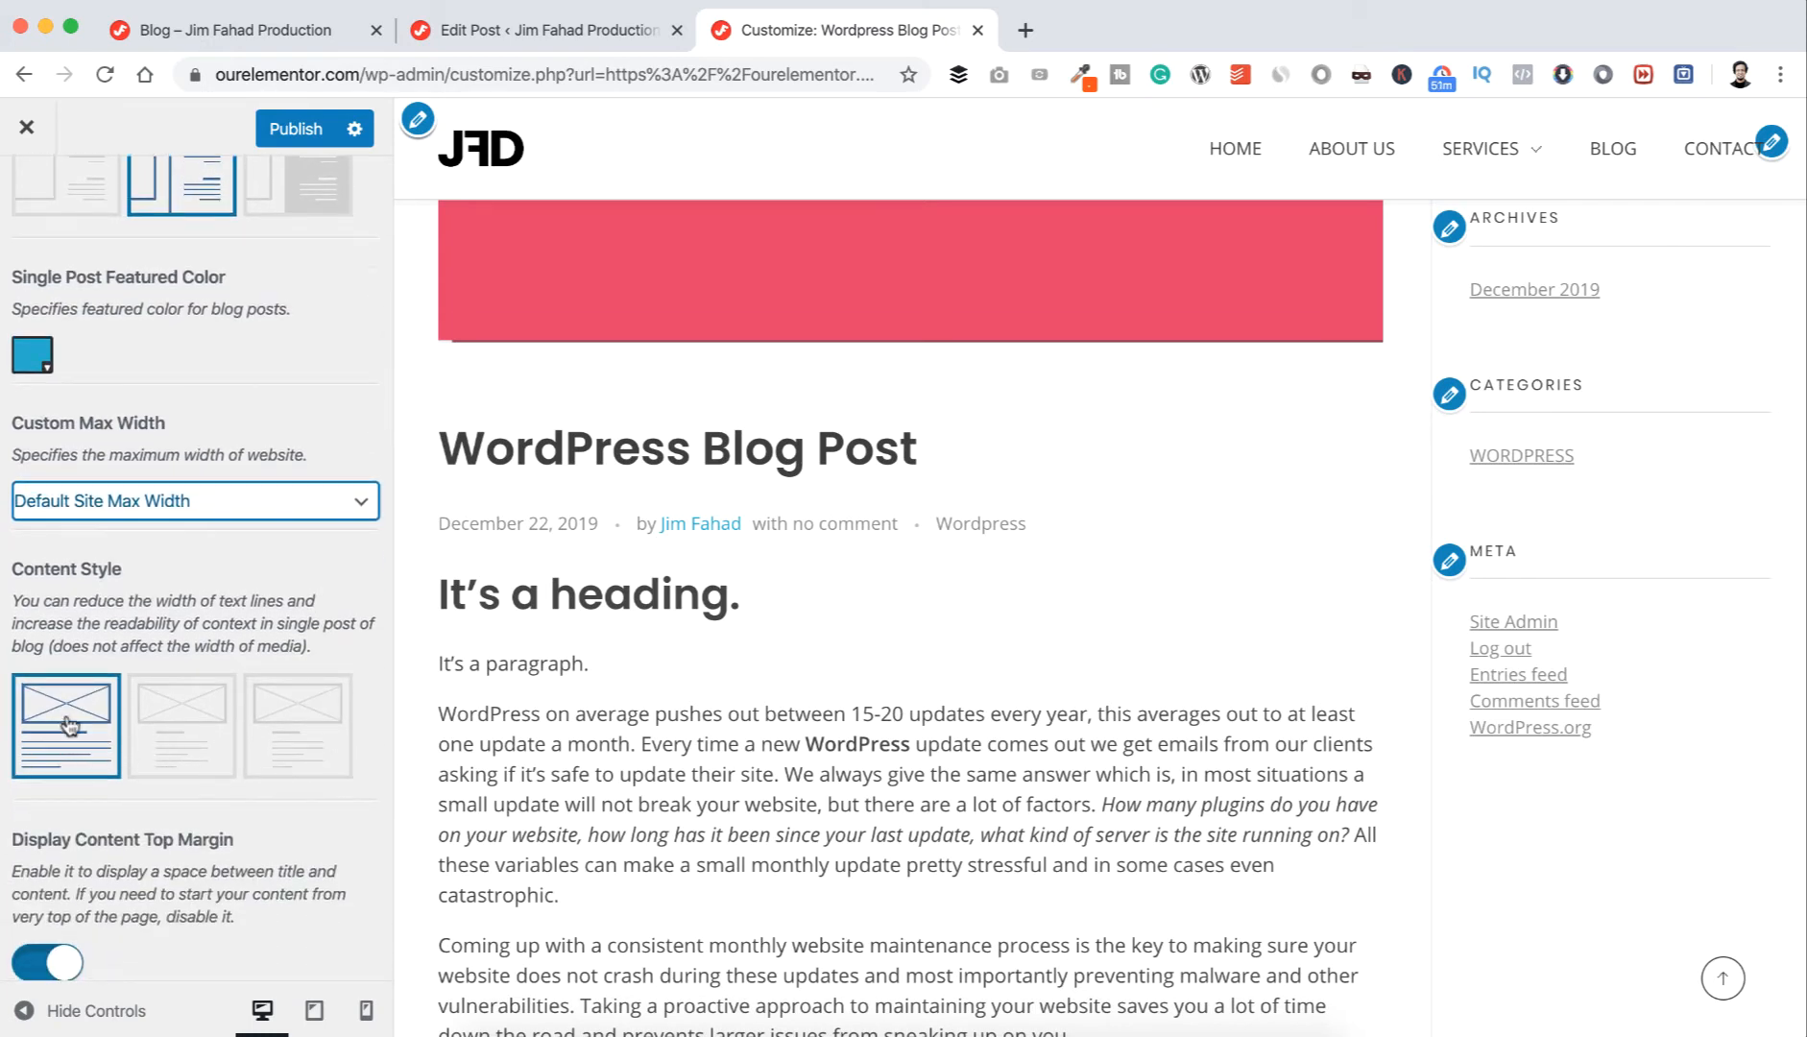
left_click(178, 726)
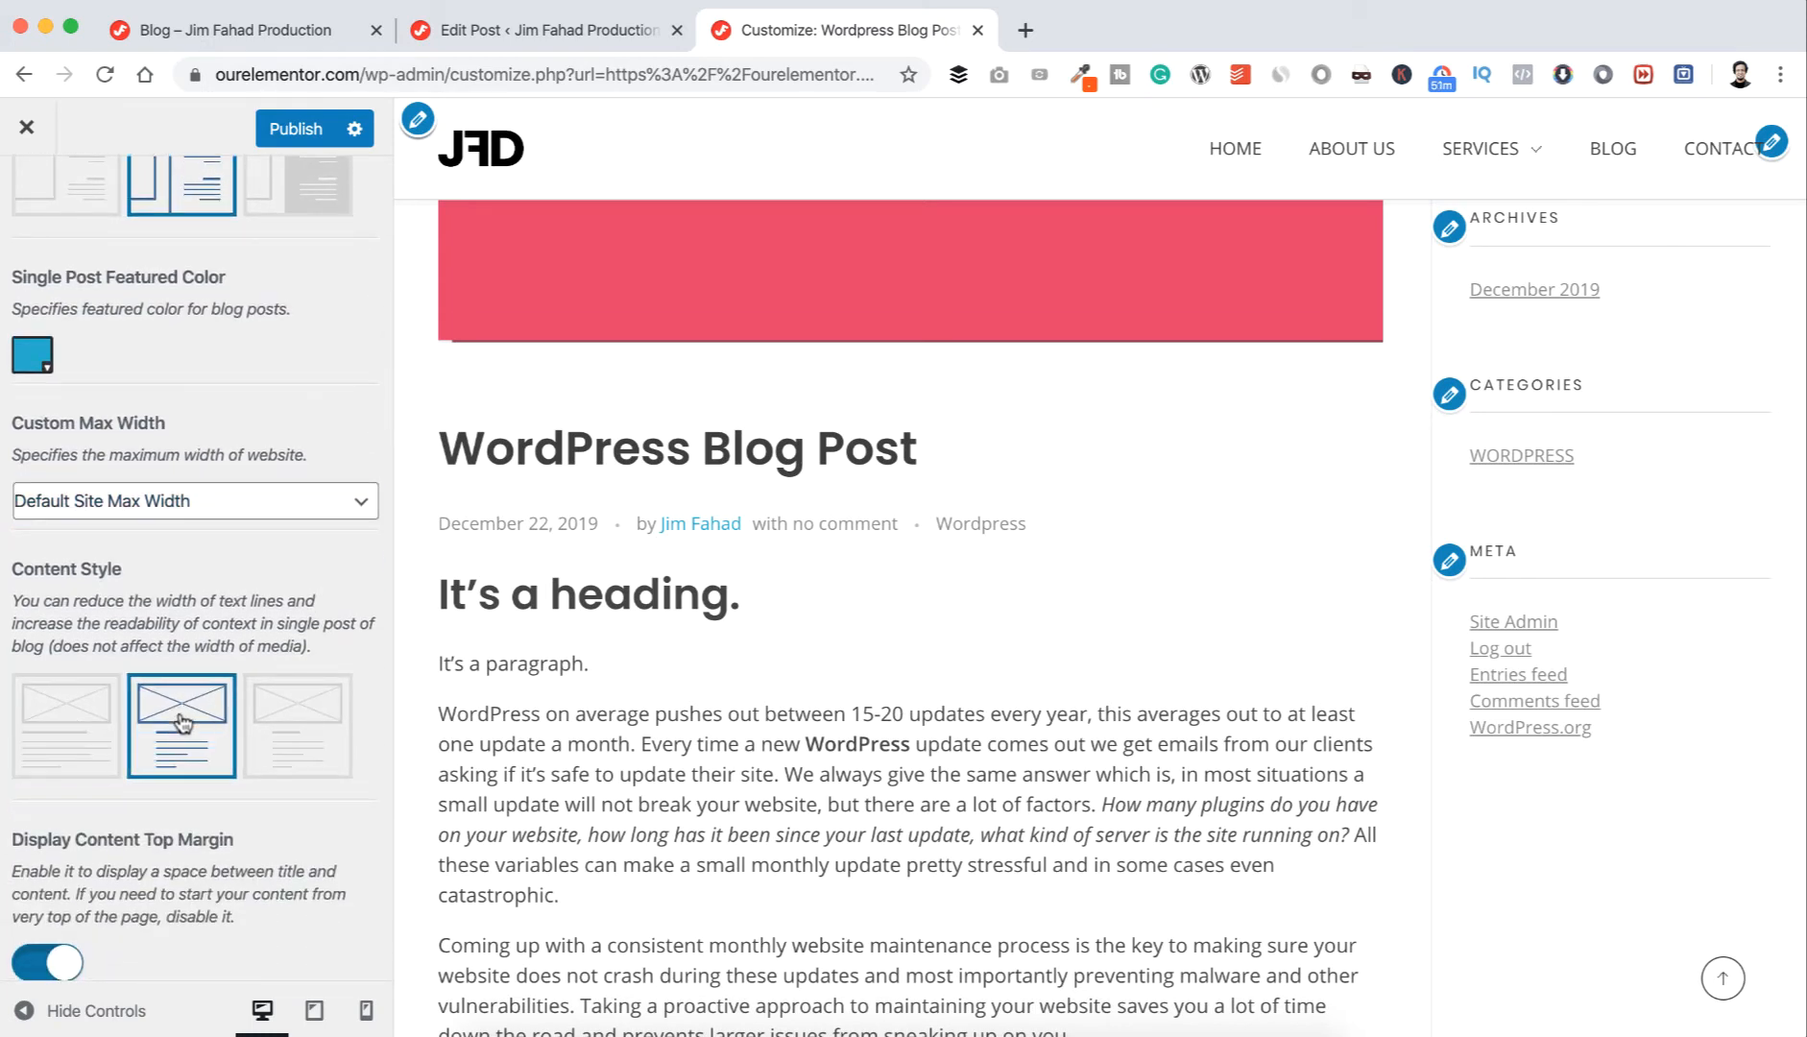
left_click(275, 735)
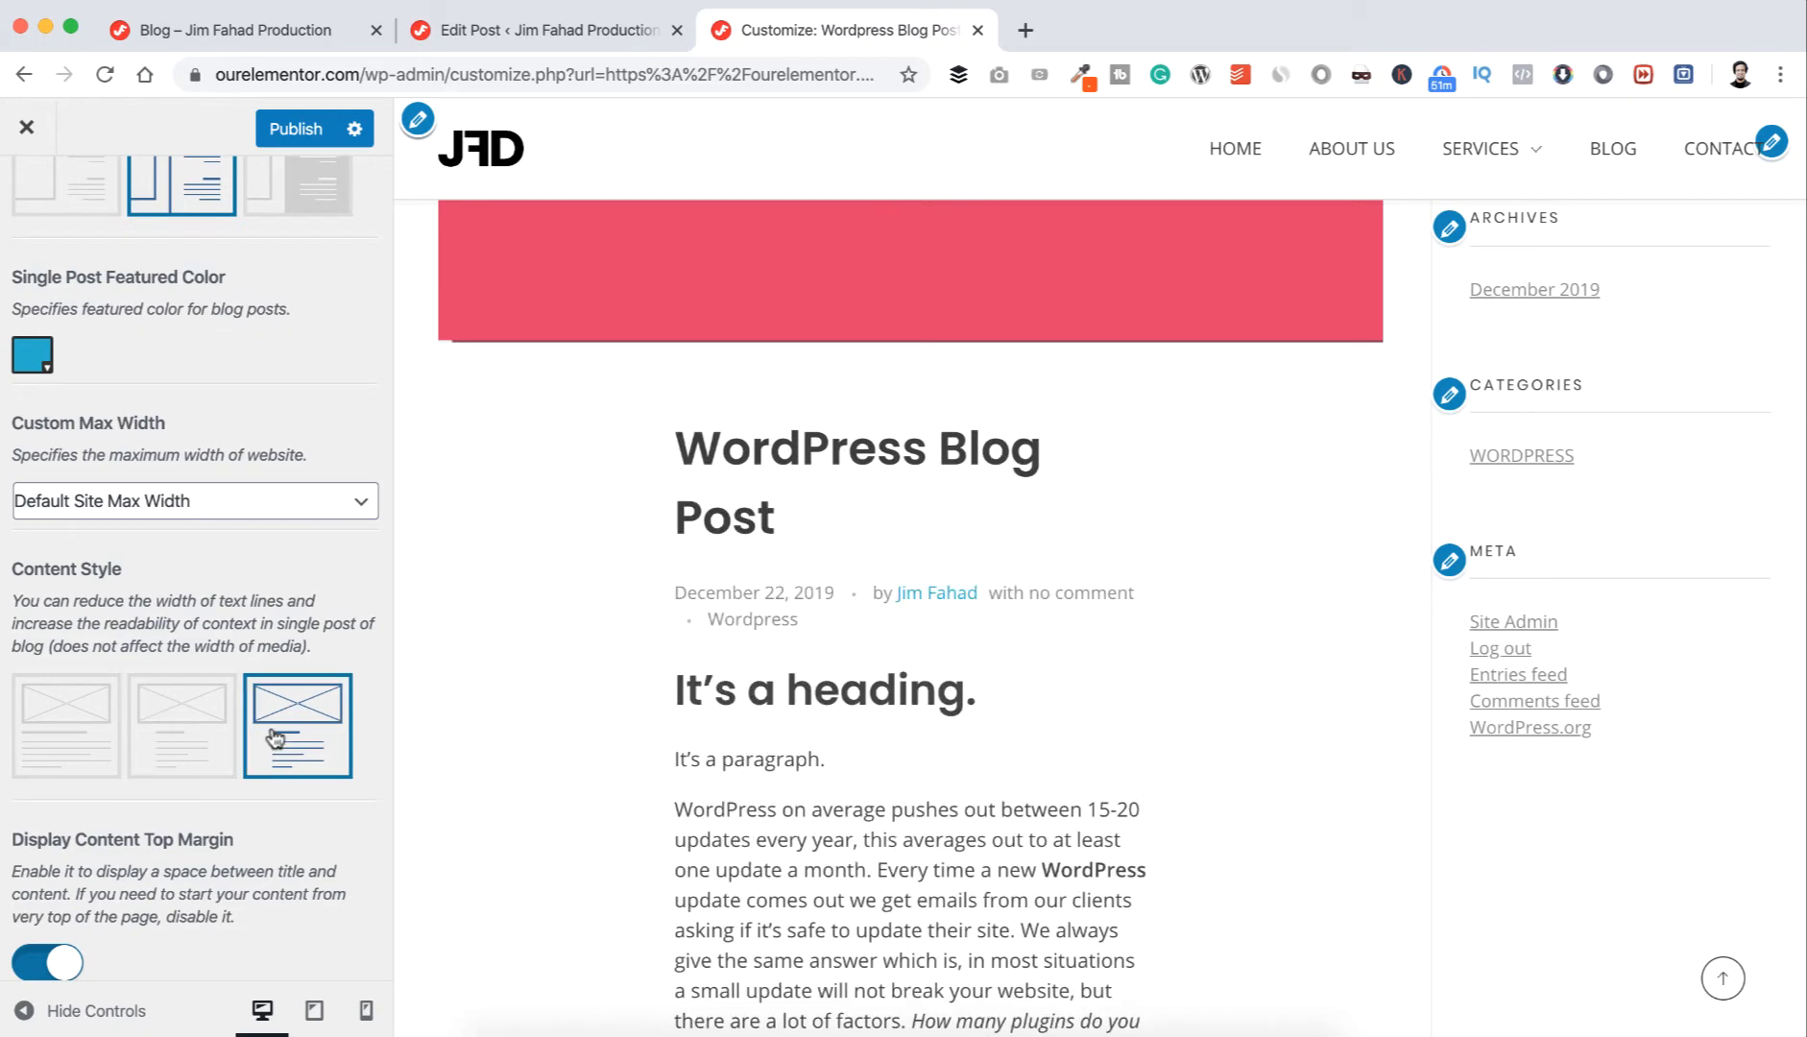
left_click(97, 735)
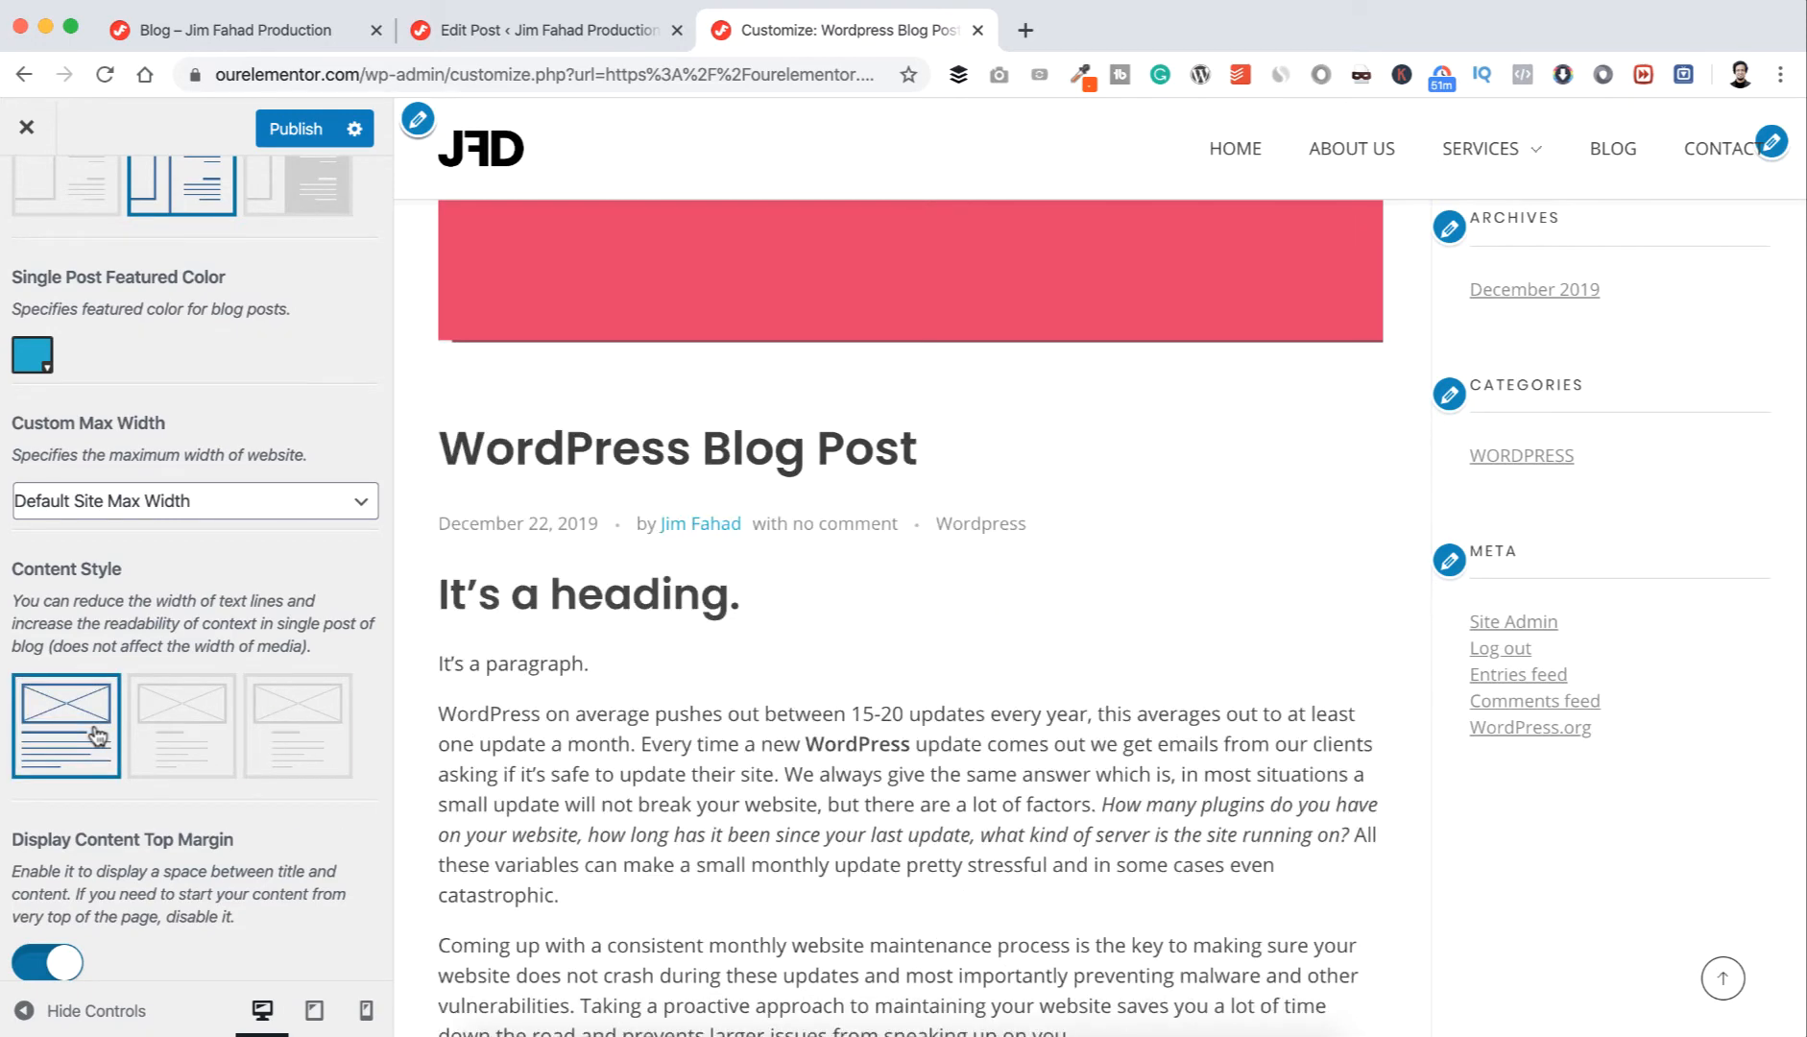
- Disable Display Content Top Margin and Display Post Media for single posts
scroll(156, 796, "down", 5)
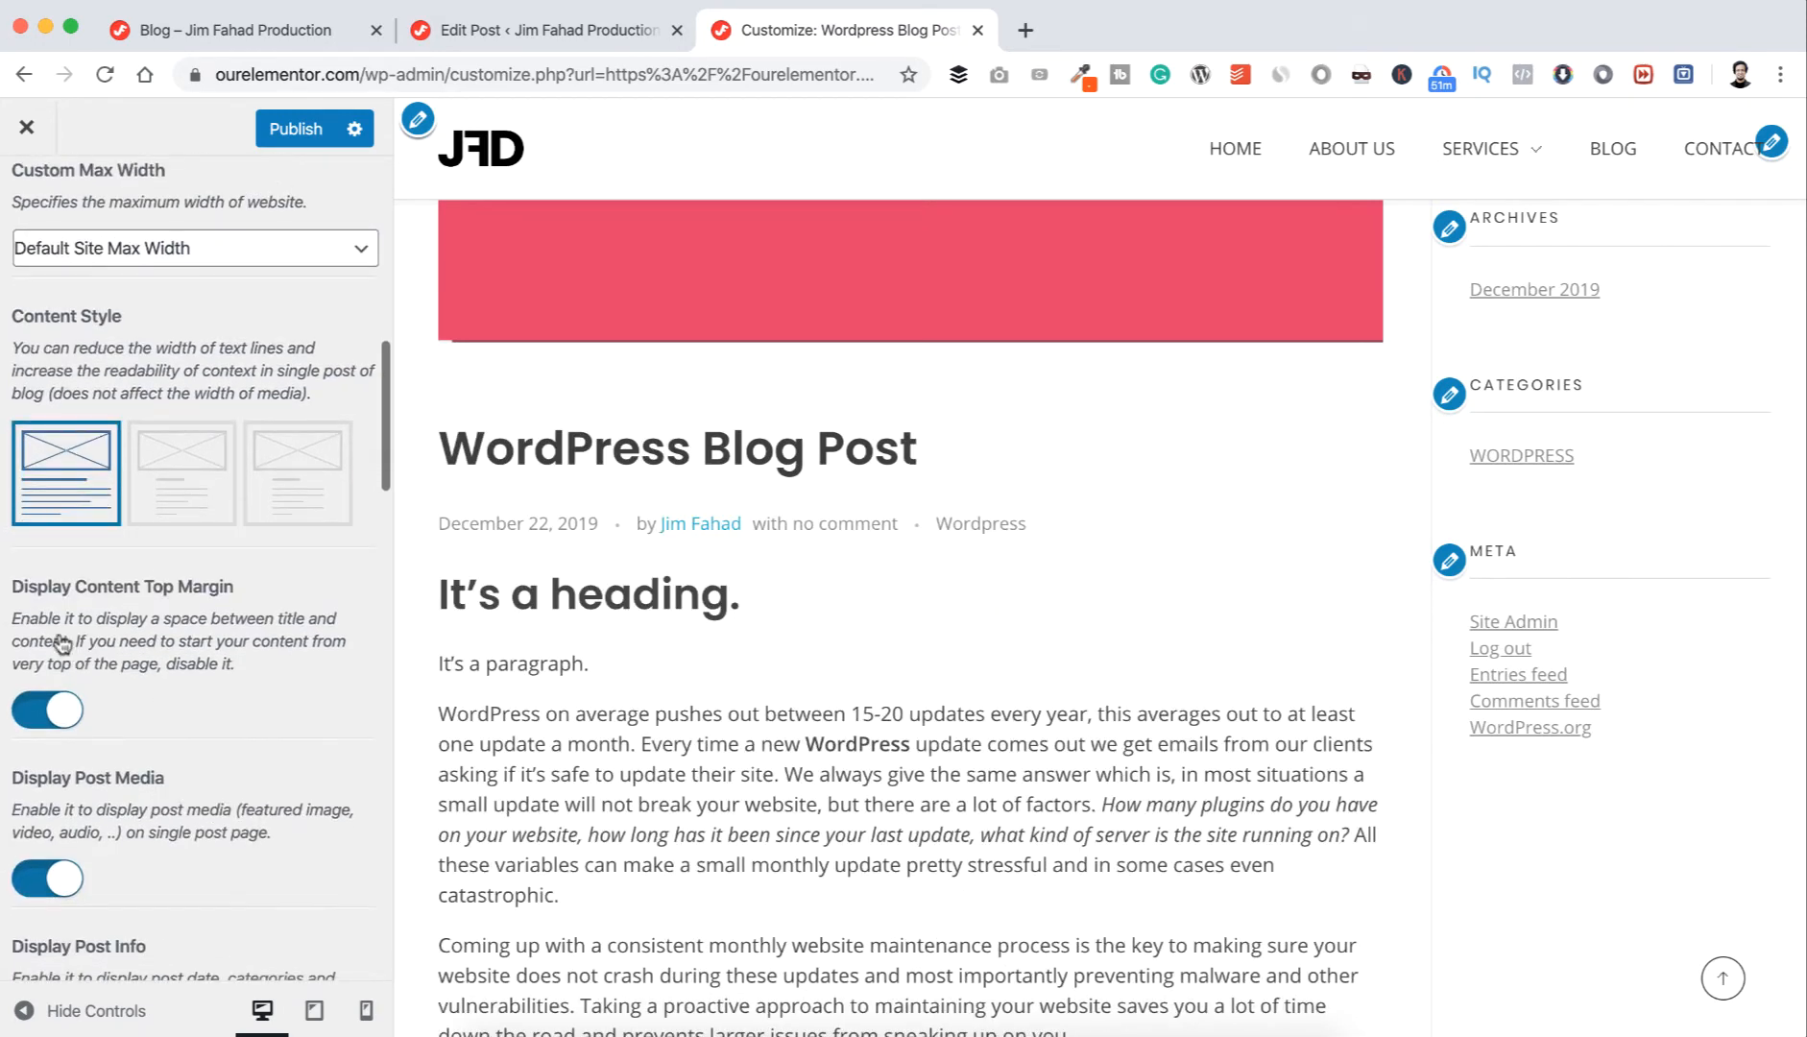
scroll(592, 538, "up", 5)
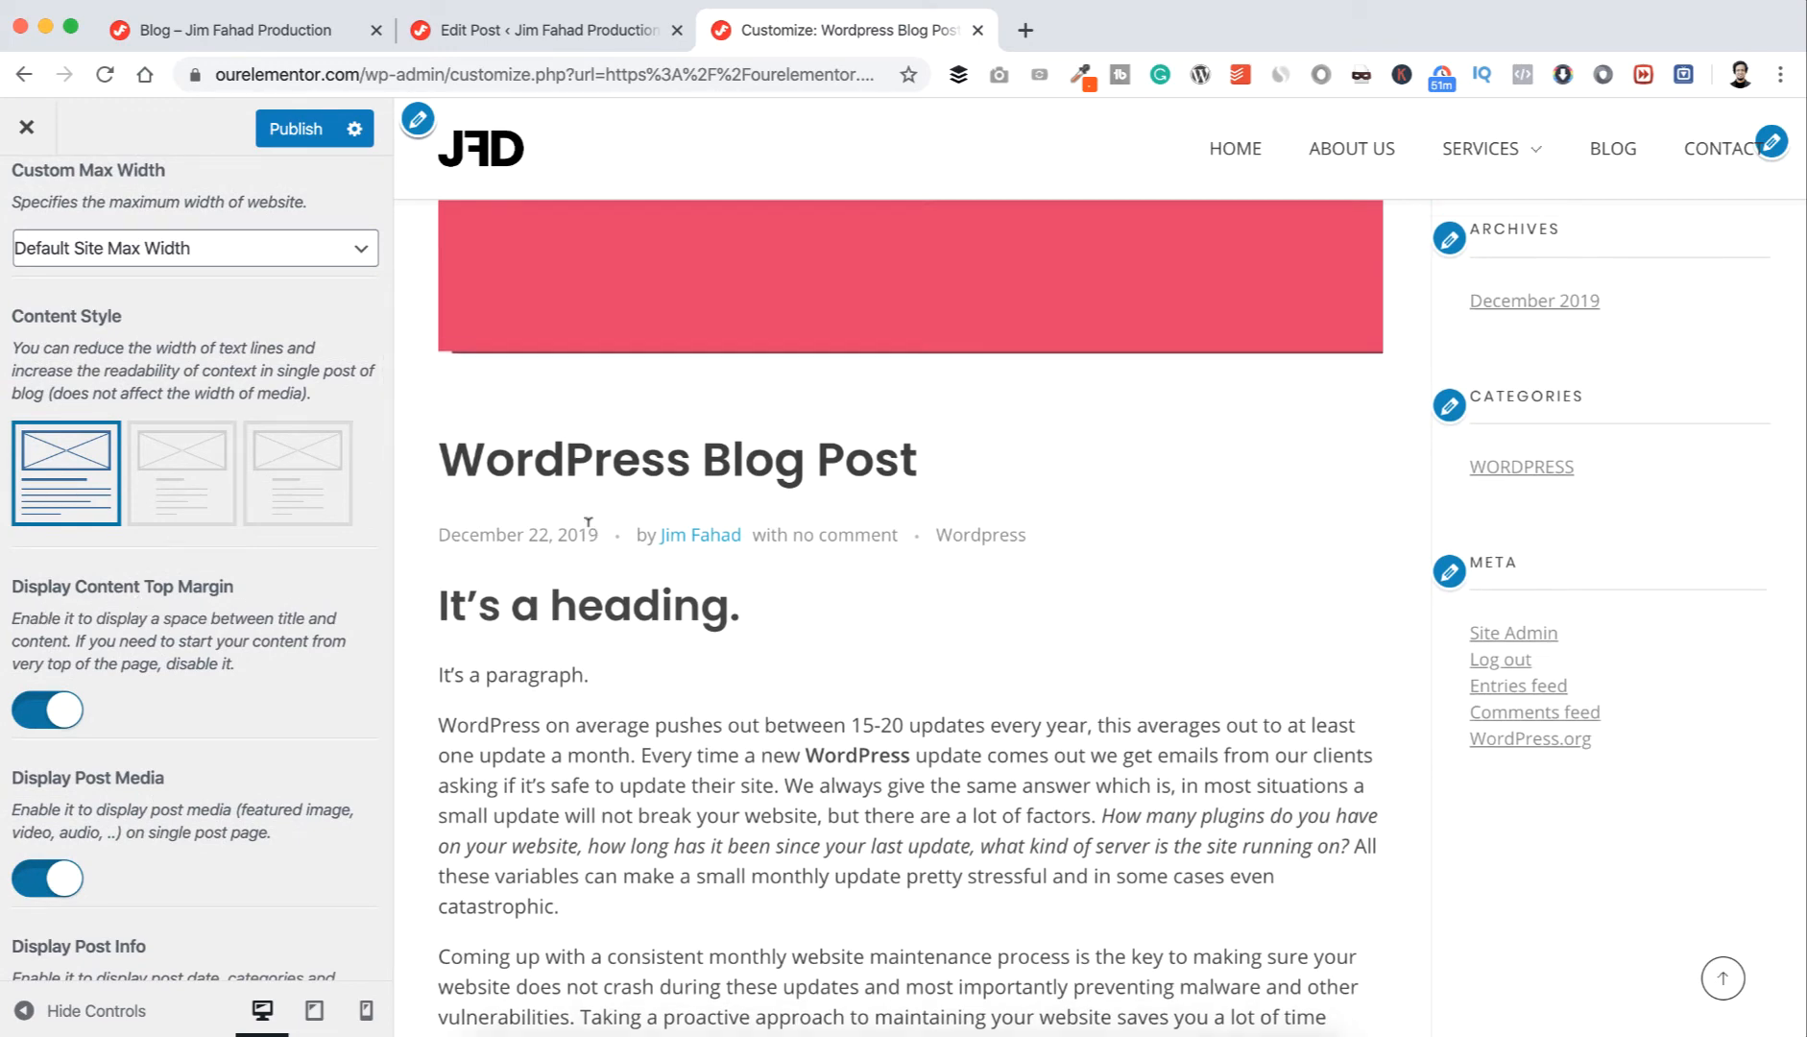
scroll(591, 538, "up", 2)
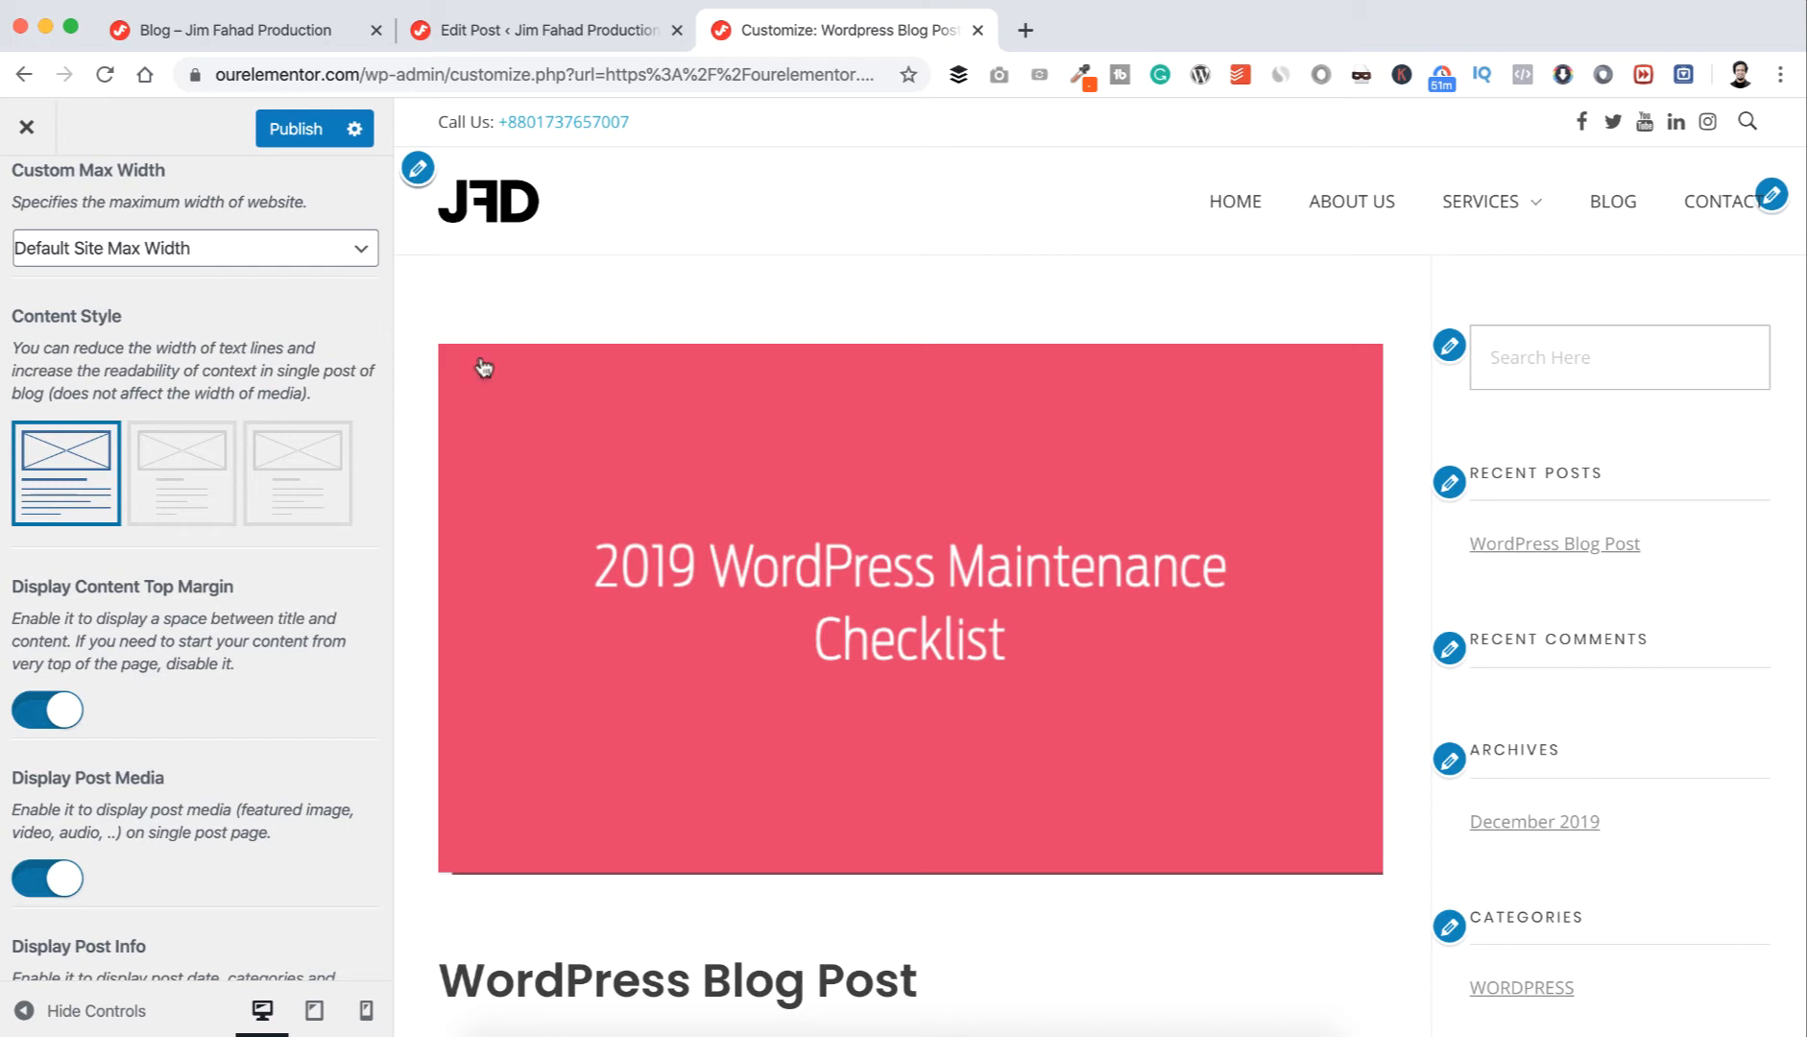
left_click(35, 713)
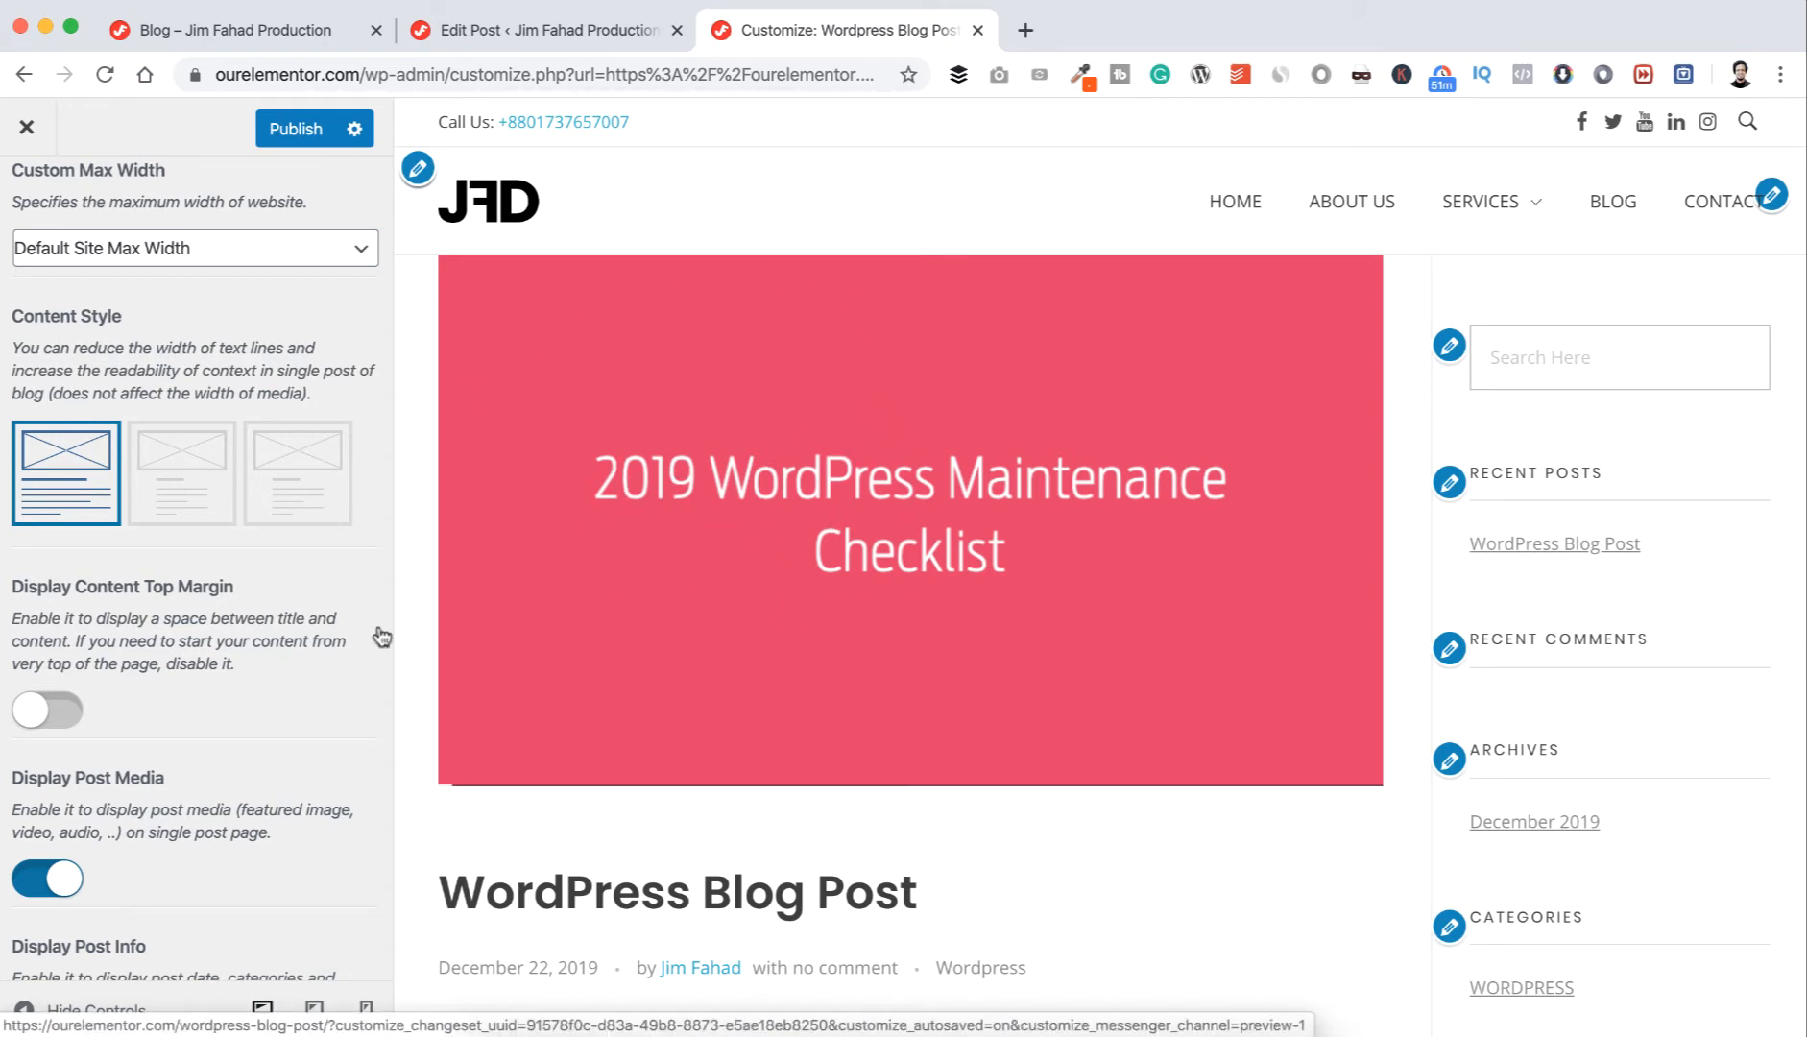
scroll(250, 793, "down", 2)
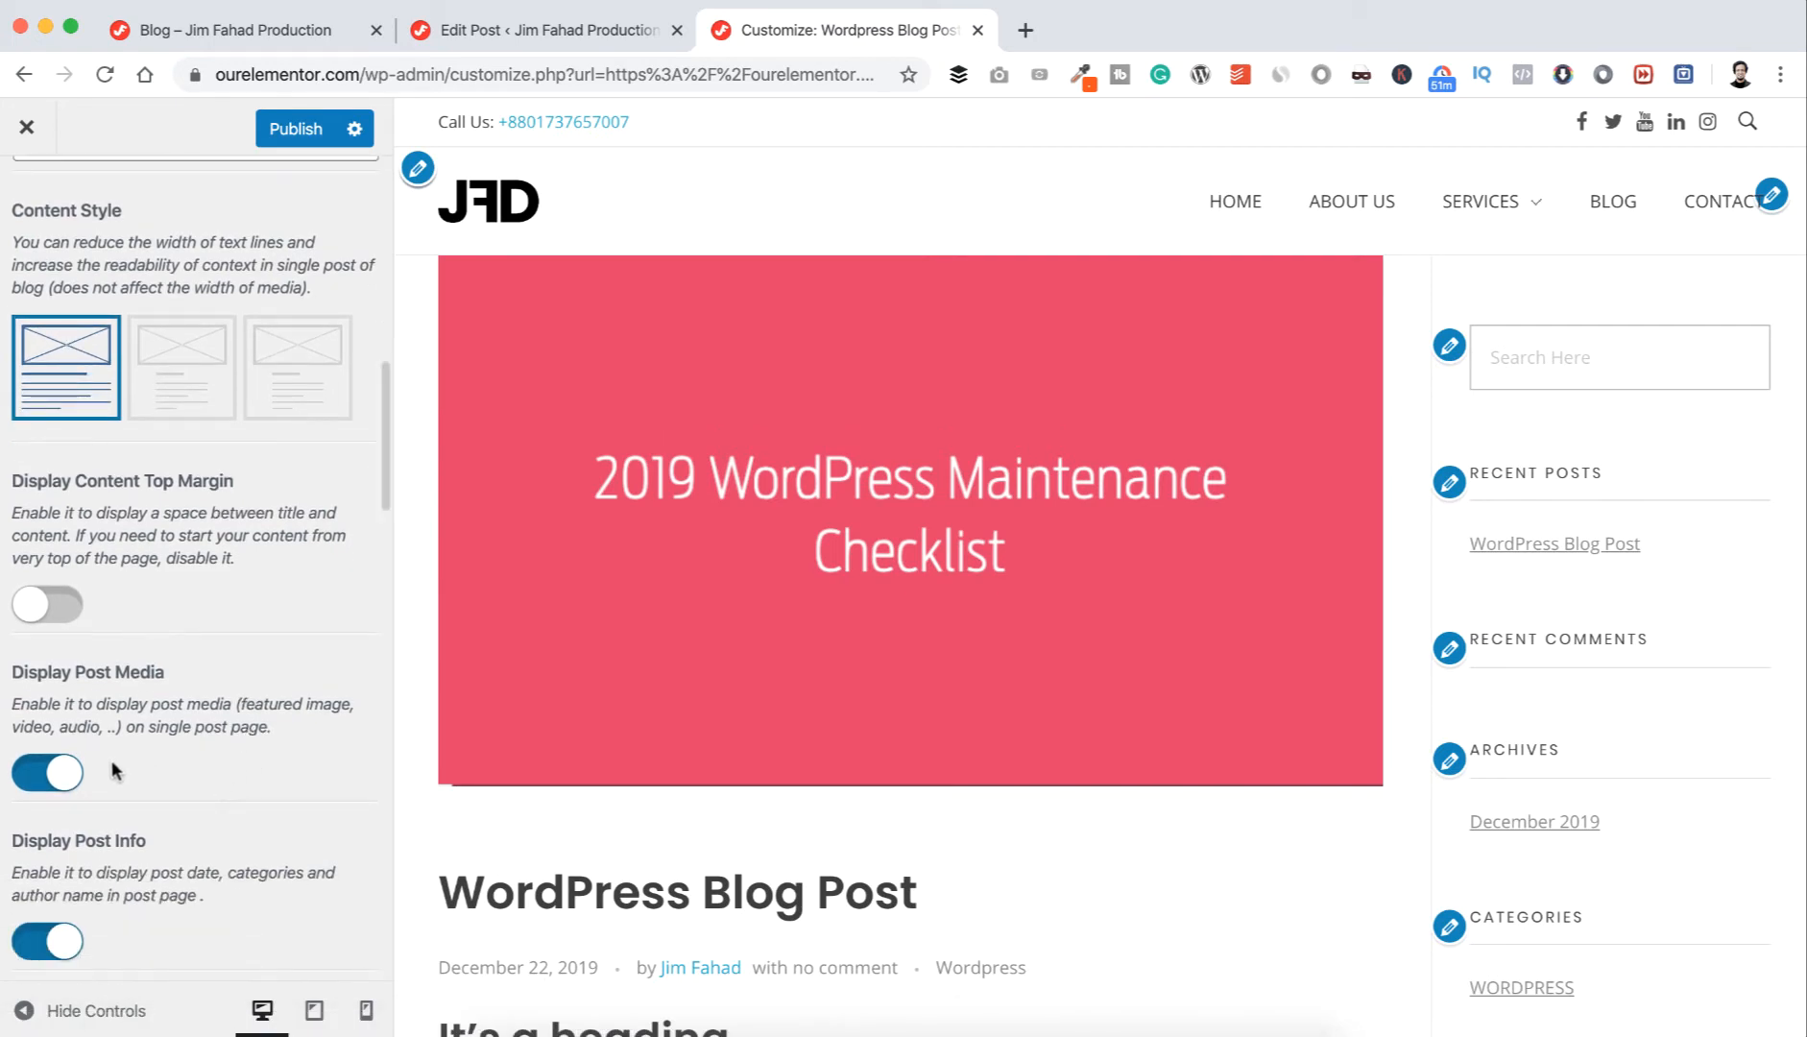
left_click(43, 776)
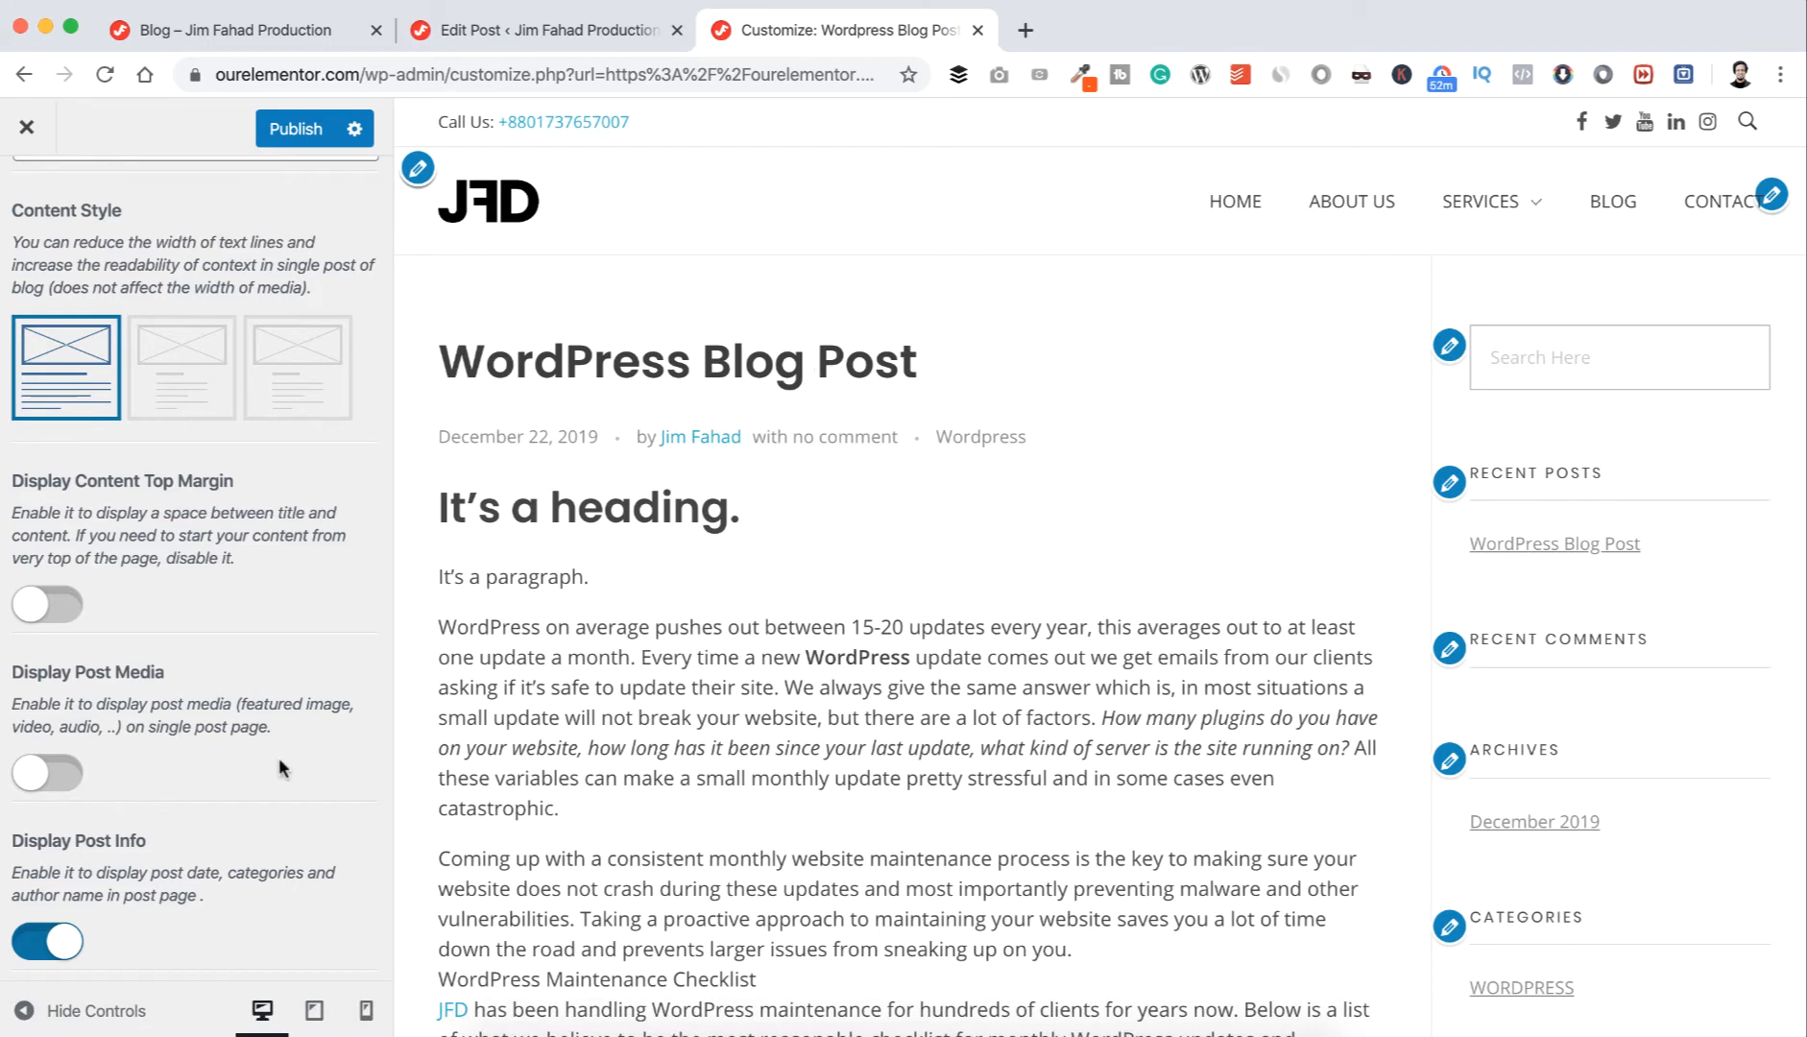
- Try hiding the post info on single posts and re-enable Display Post Info
scroll(278, 757, "down", 3)
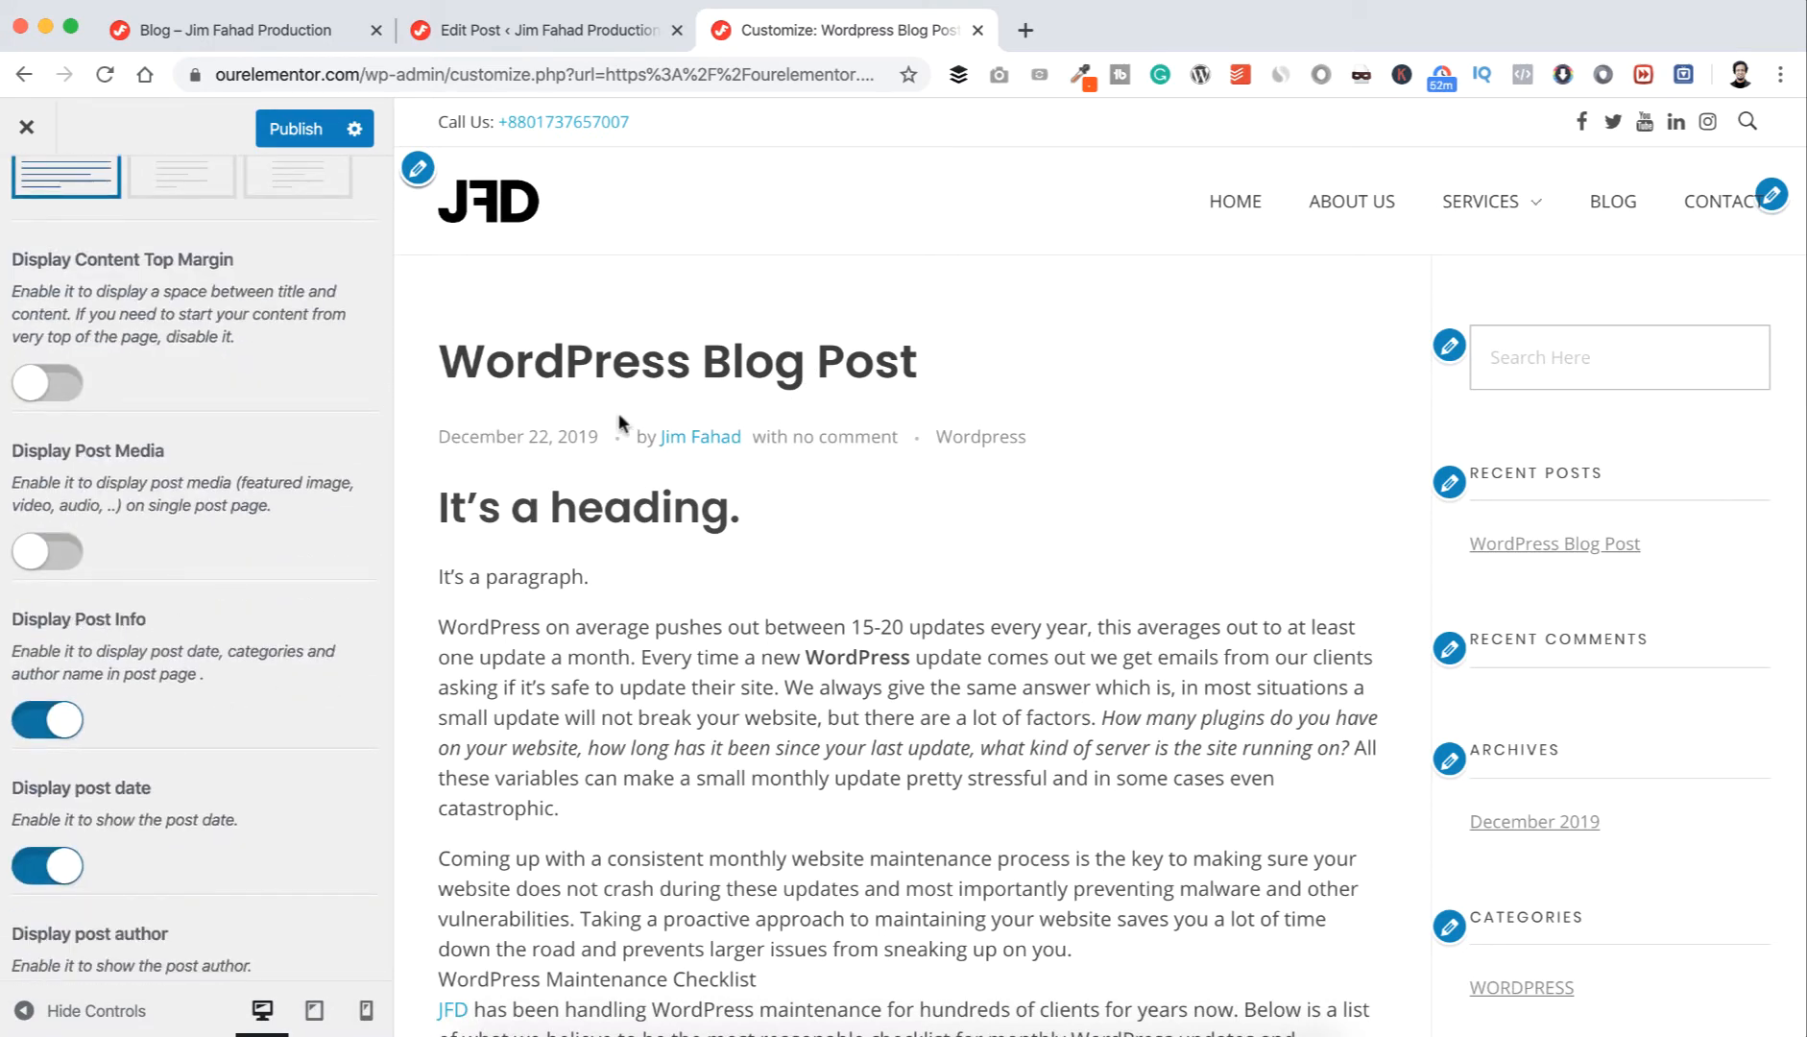
left_click(40, 727)
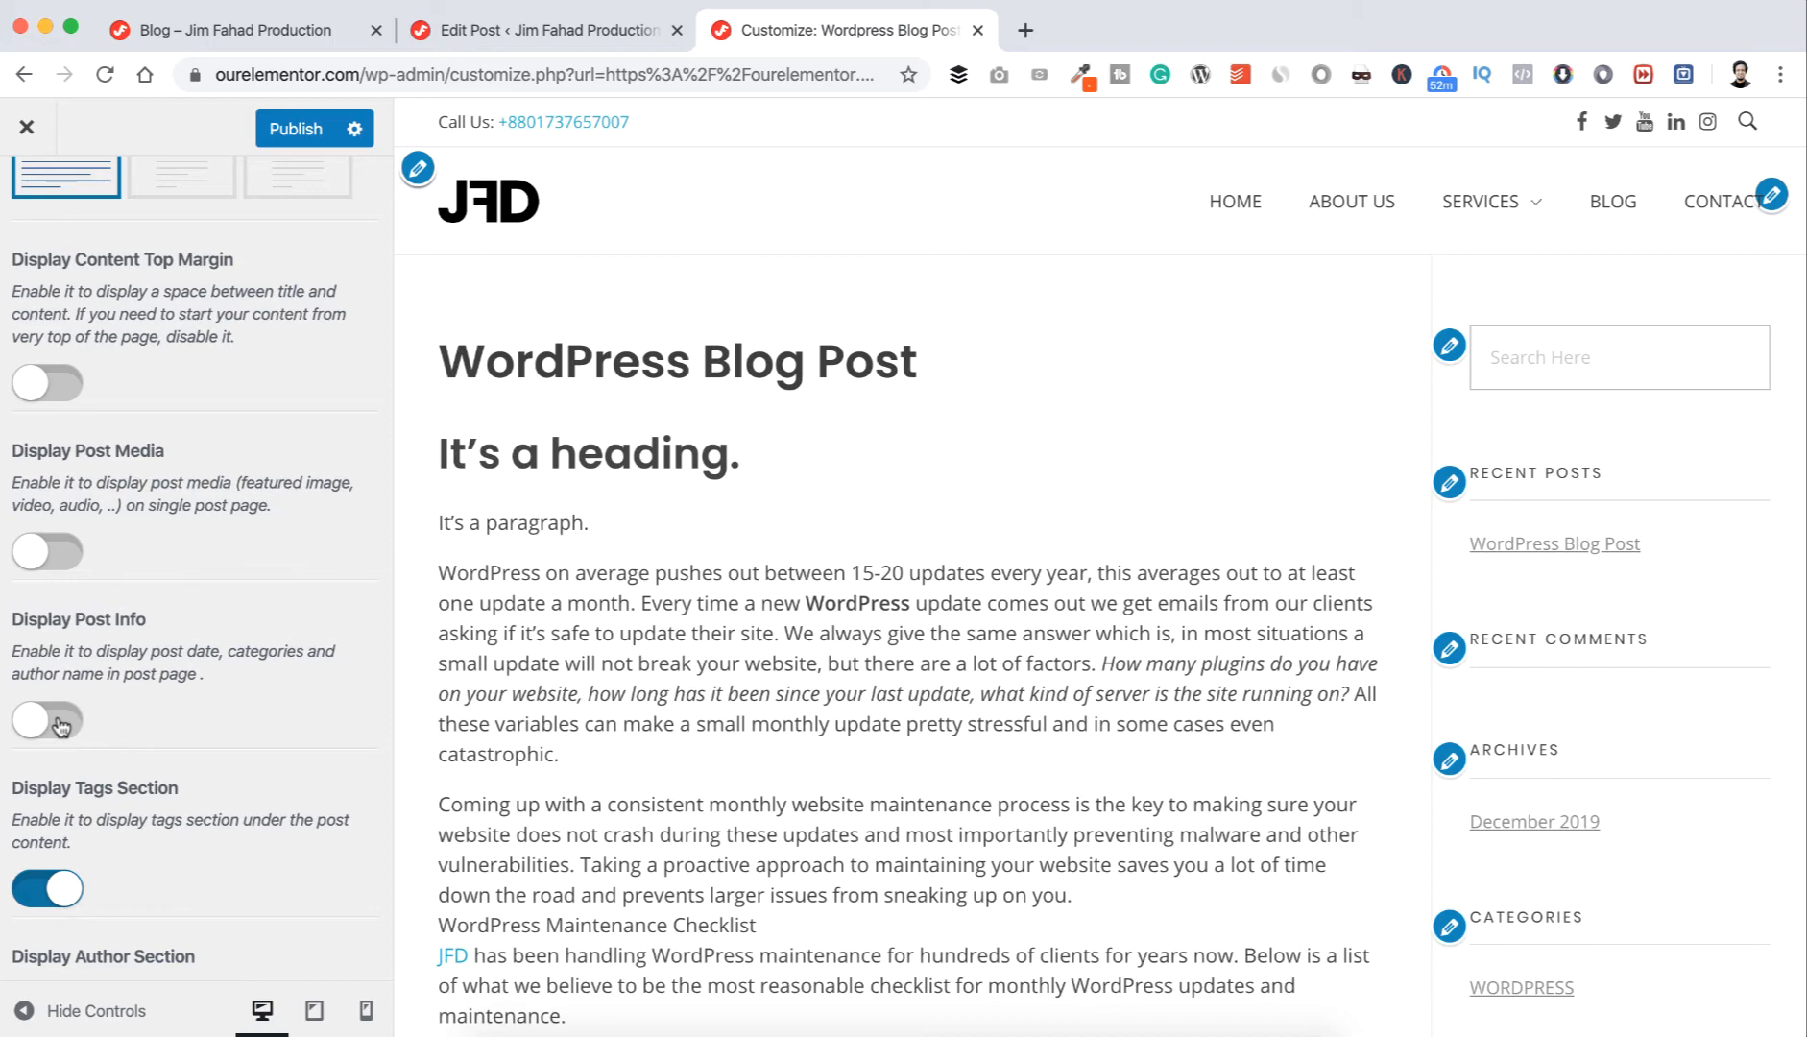
left_click(58, 725)
- Try hiding the post date and the post author one at a time, re-enabling each display option
scroll(136, 780, "down", 1)
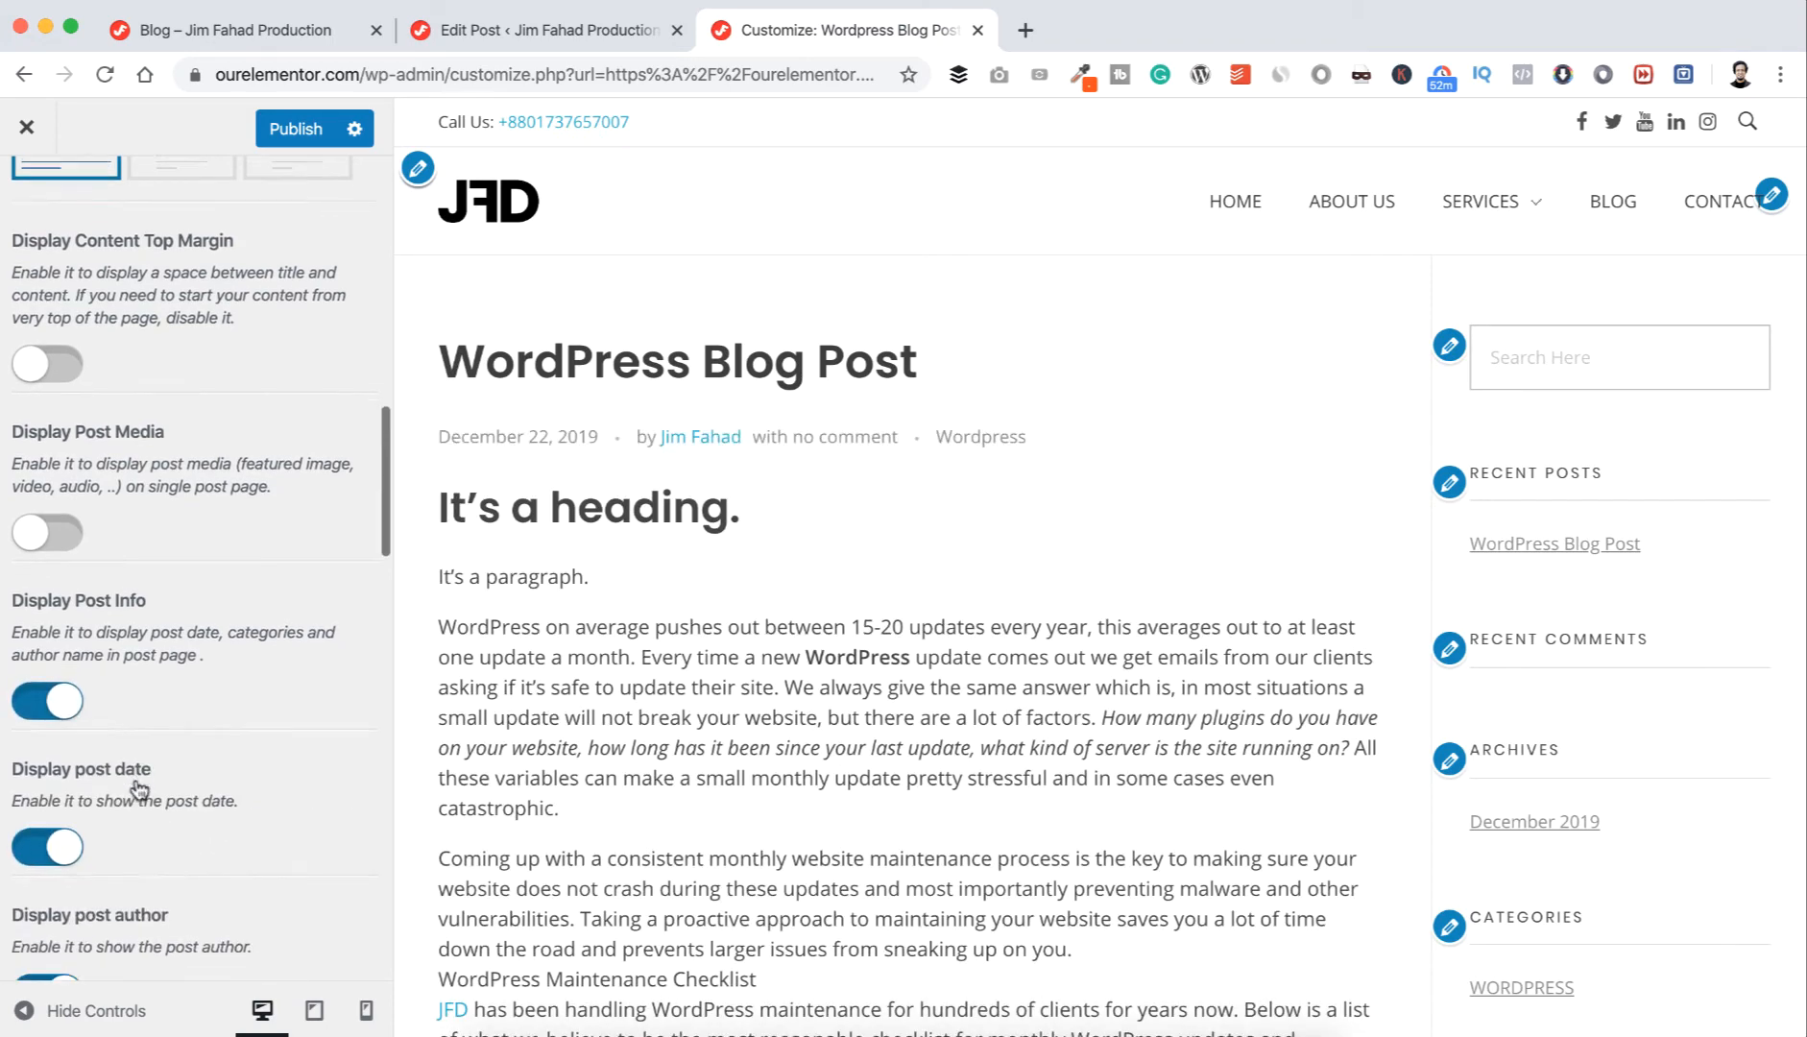
scroll(140, 788, "down", 3)
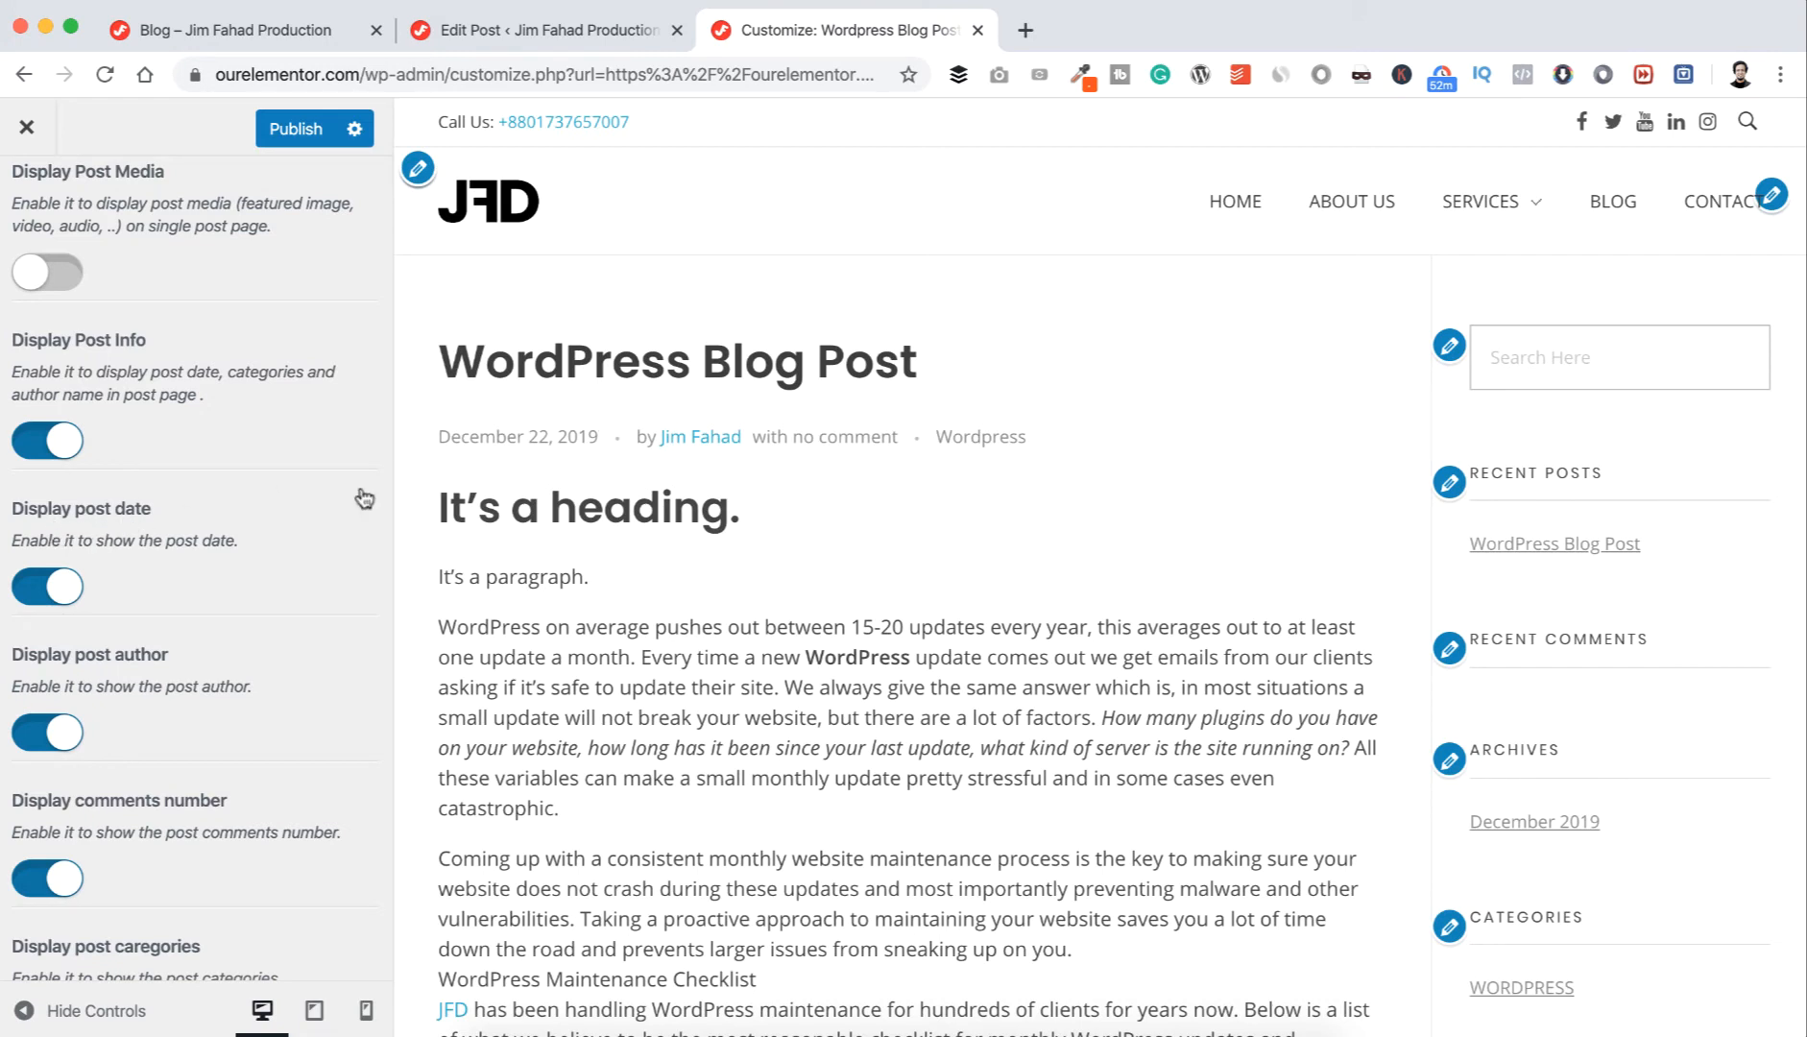
left_click(36, 596)
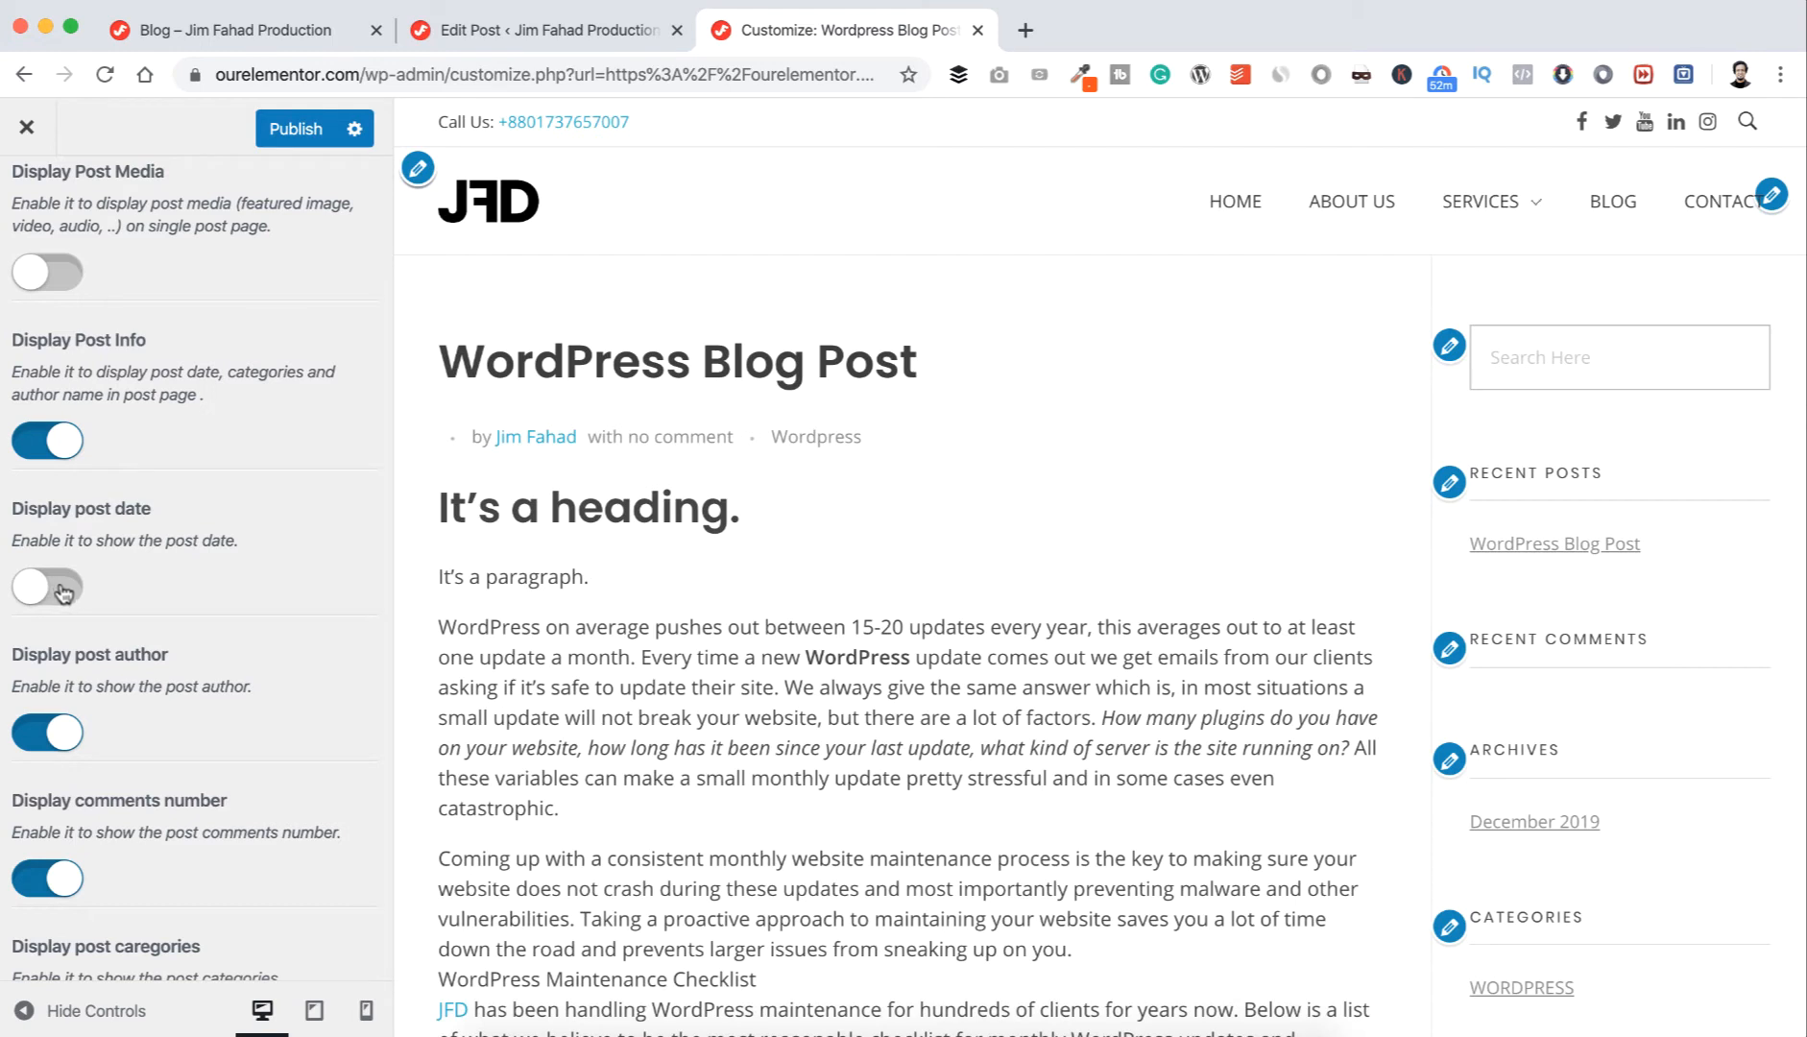
left_click(66, 593)
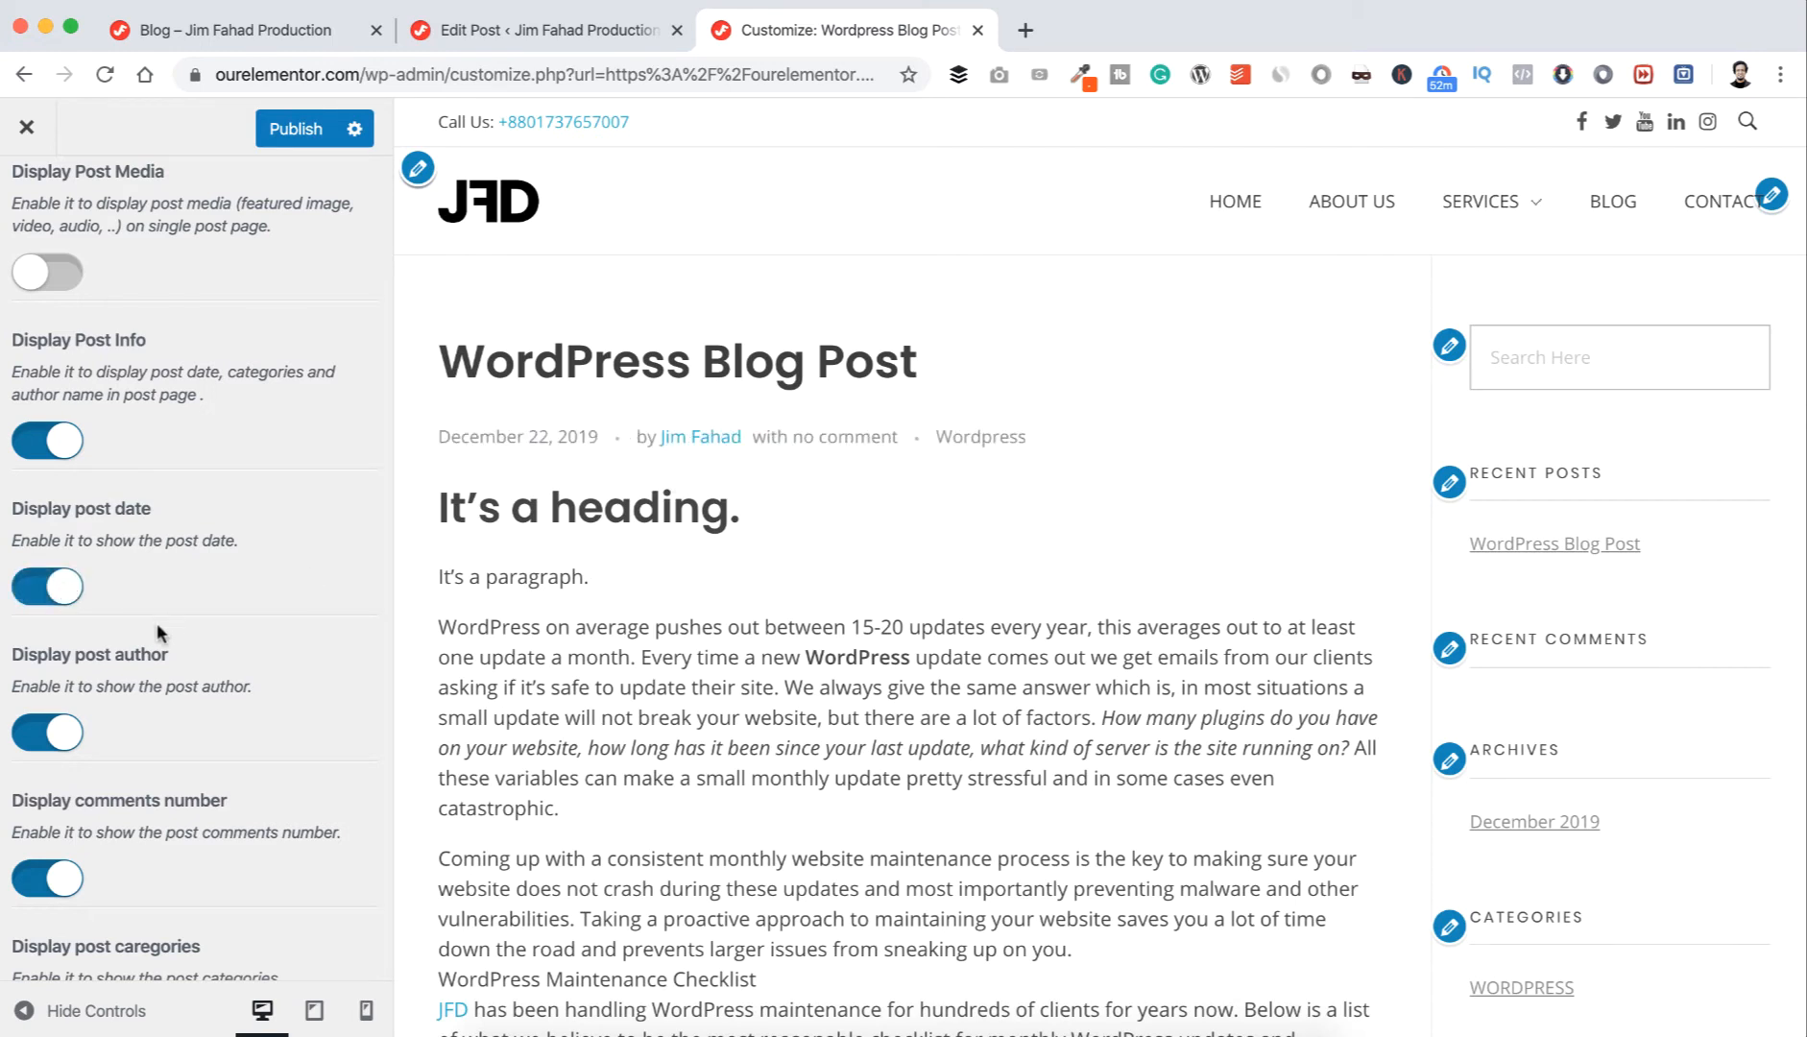
left_click(38, 739)
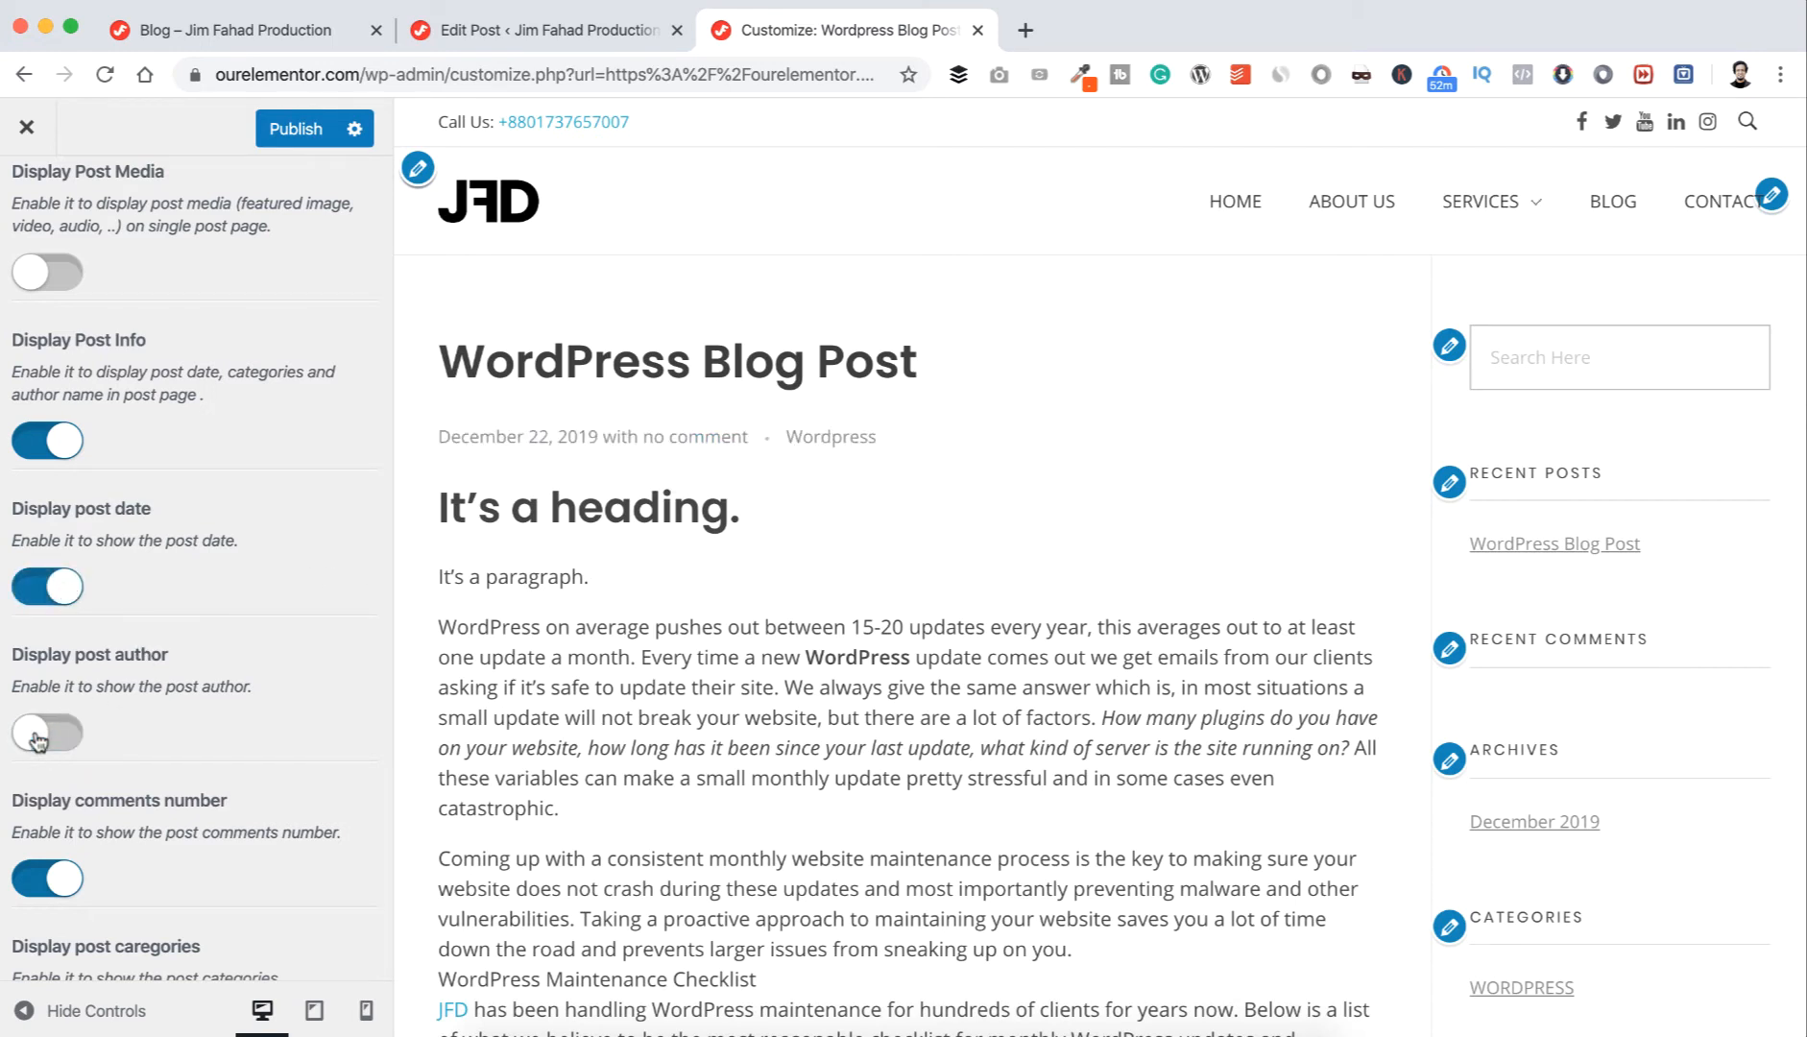
left_click(38, 739)
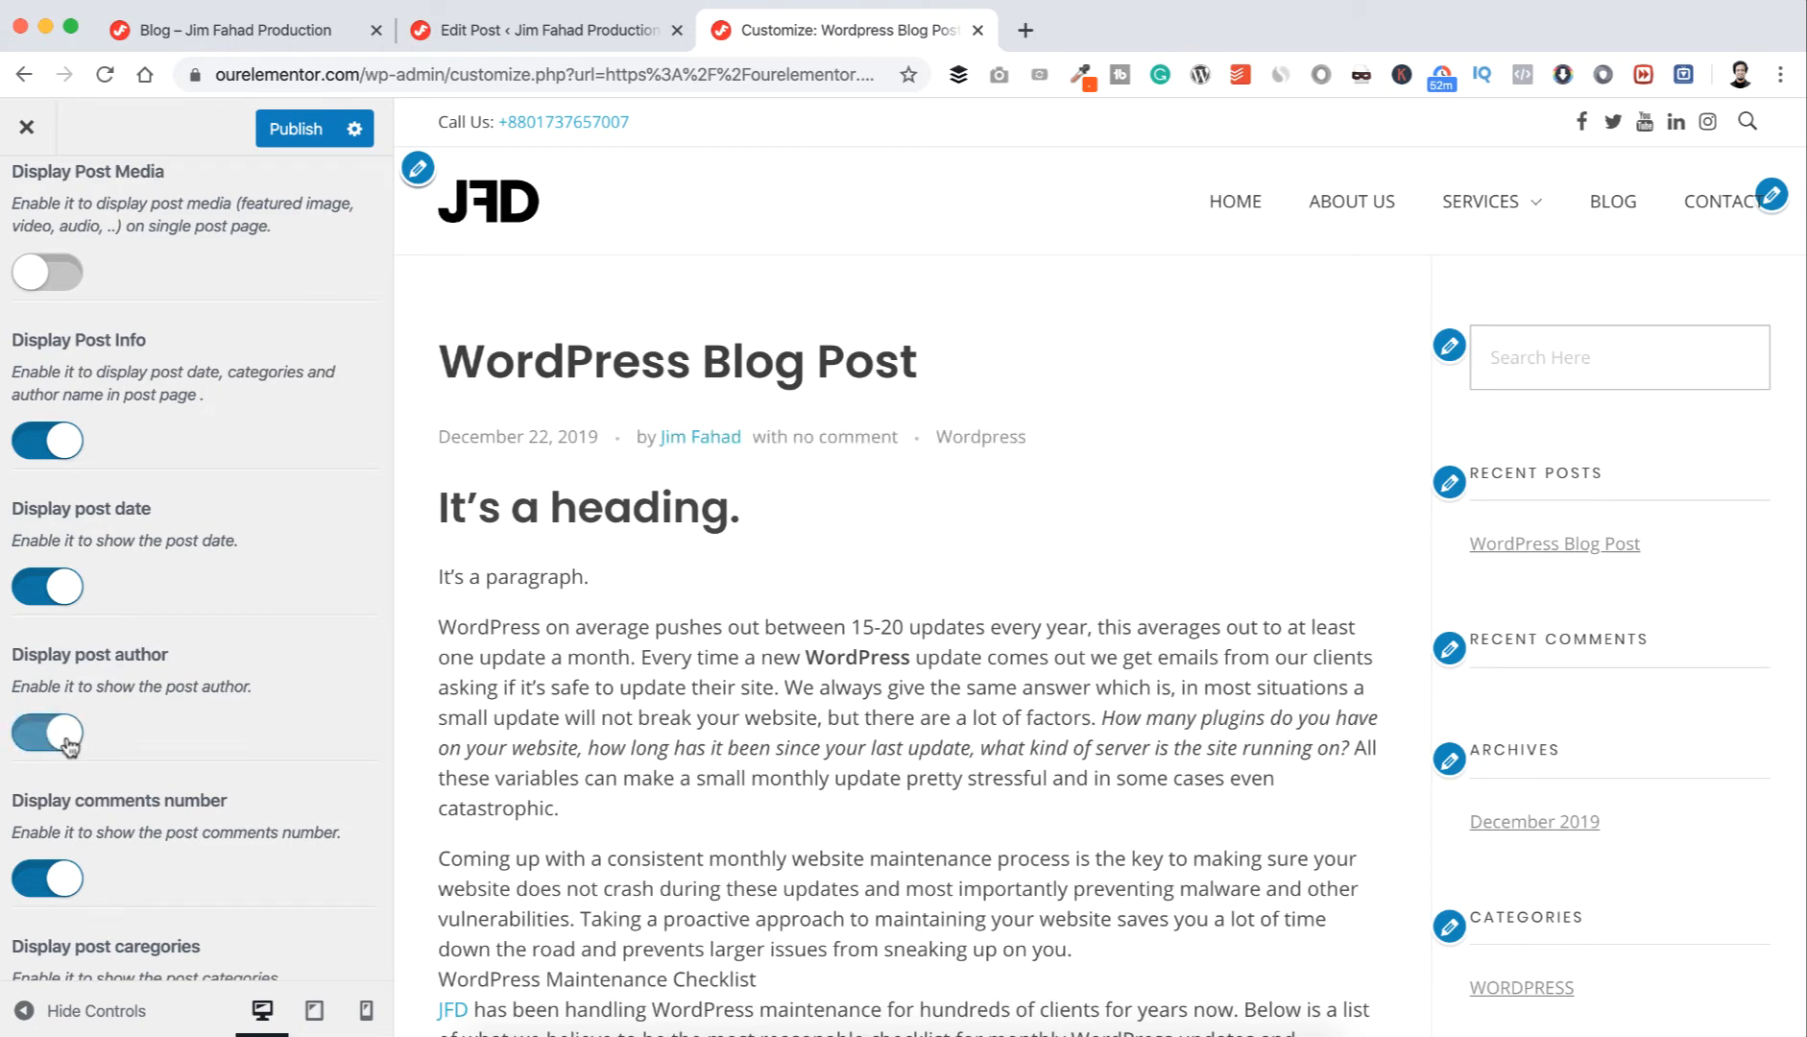
- Try hiding the comments number on single posts and re-enable Display comments number
left_click(44, 884)
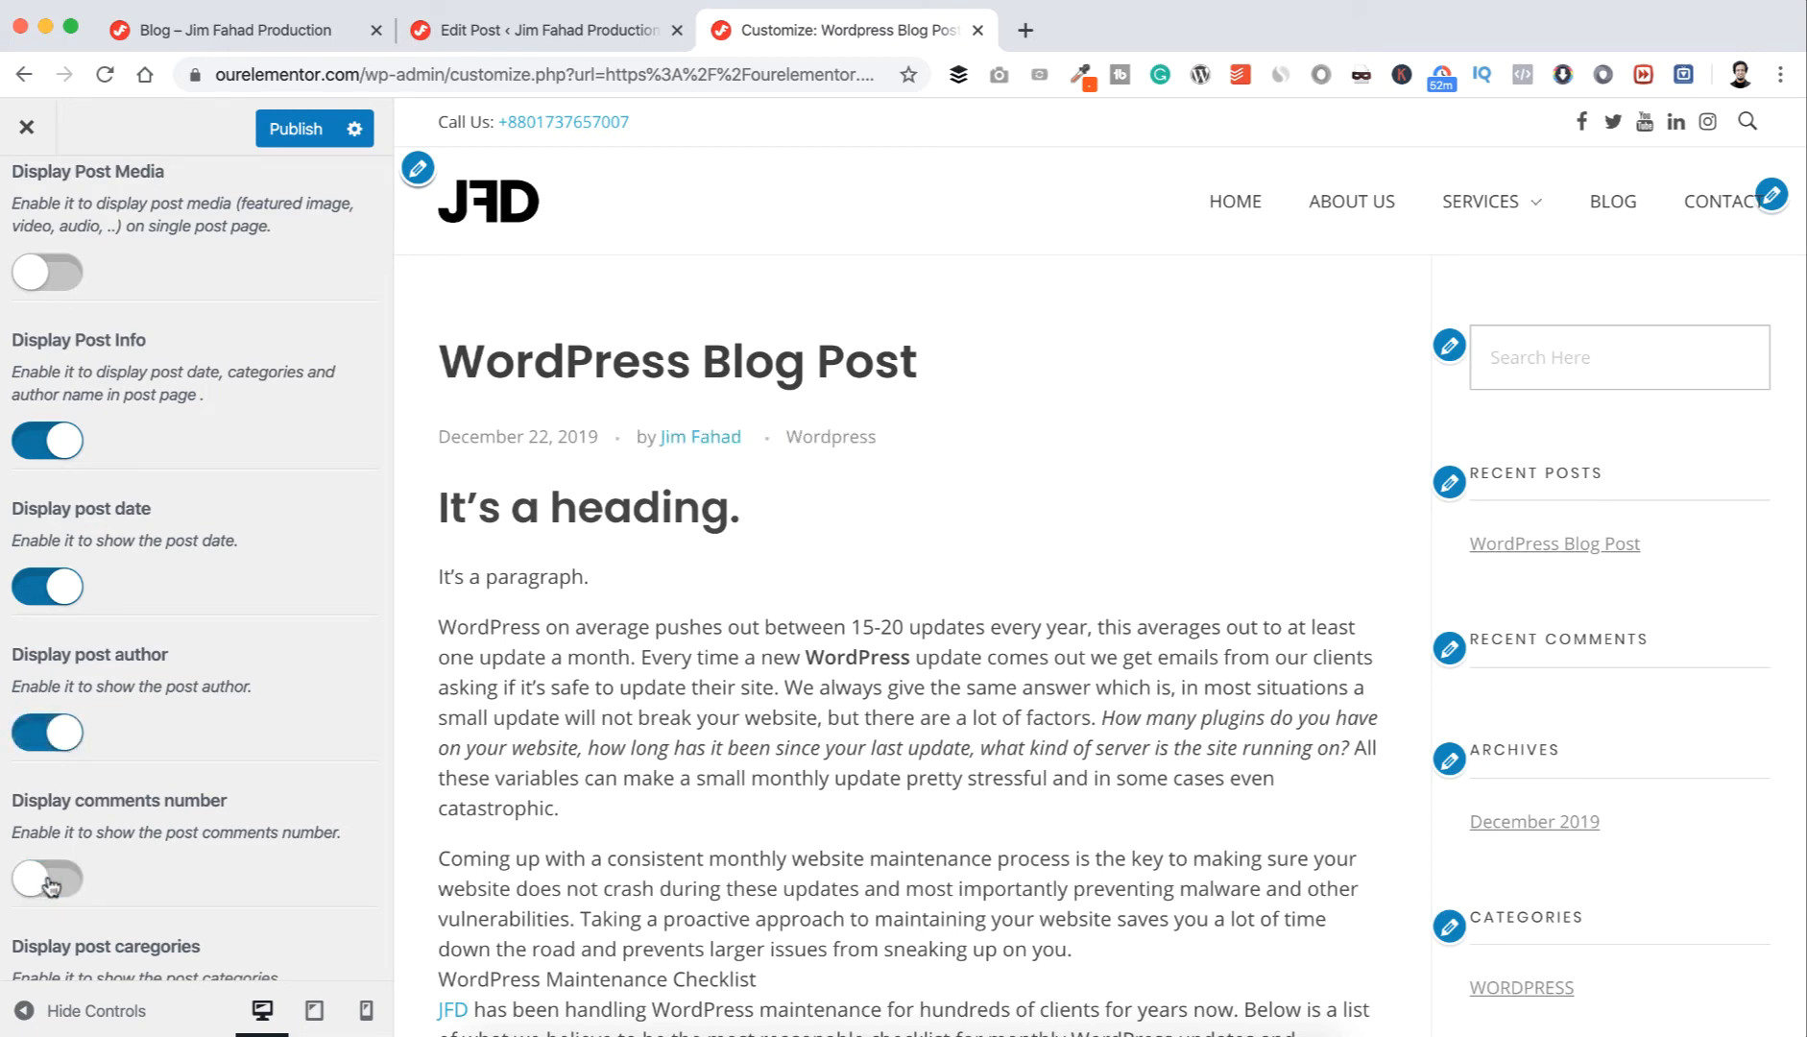
left_click(44, 880)
- Review the categories, like, share and tags options, the tags area under the previewed post, and the tags field in the post editor
scroll(183, 778, "down", 4)
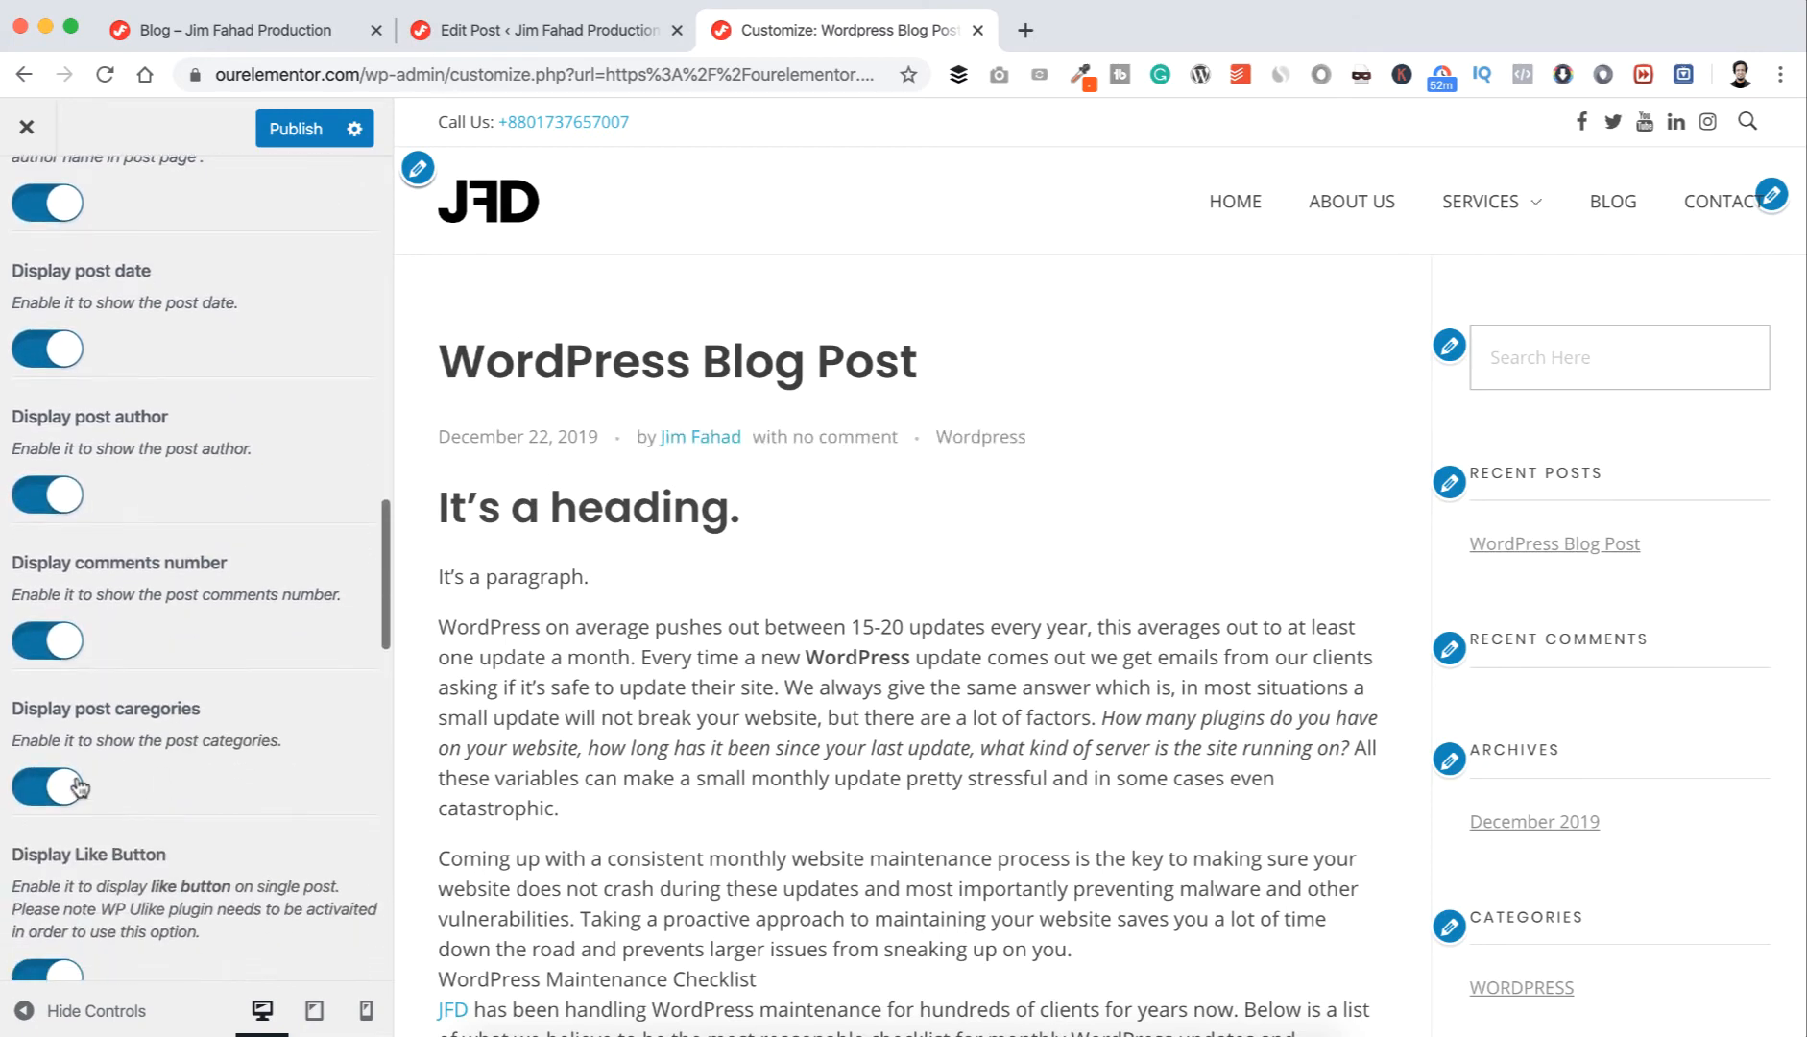
scroll(185, 751, "down", 4)
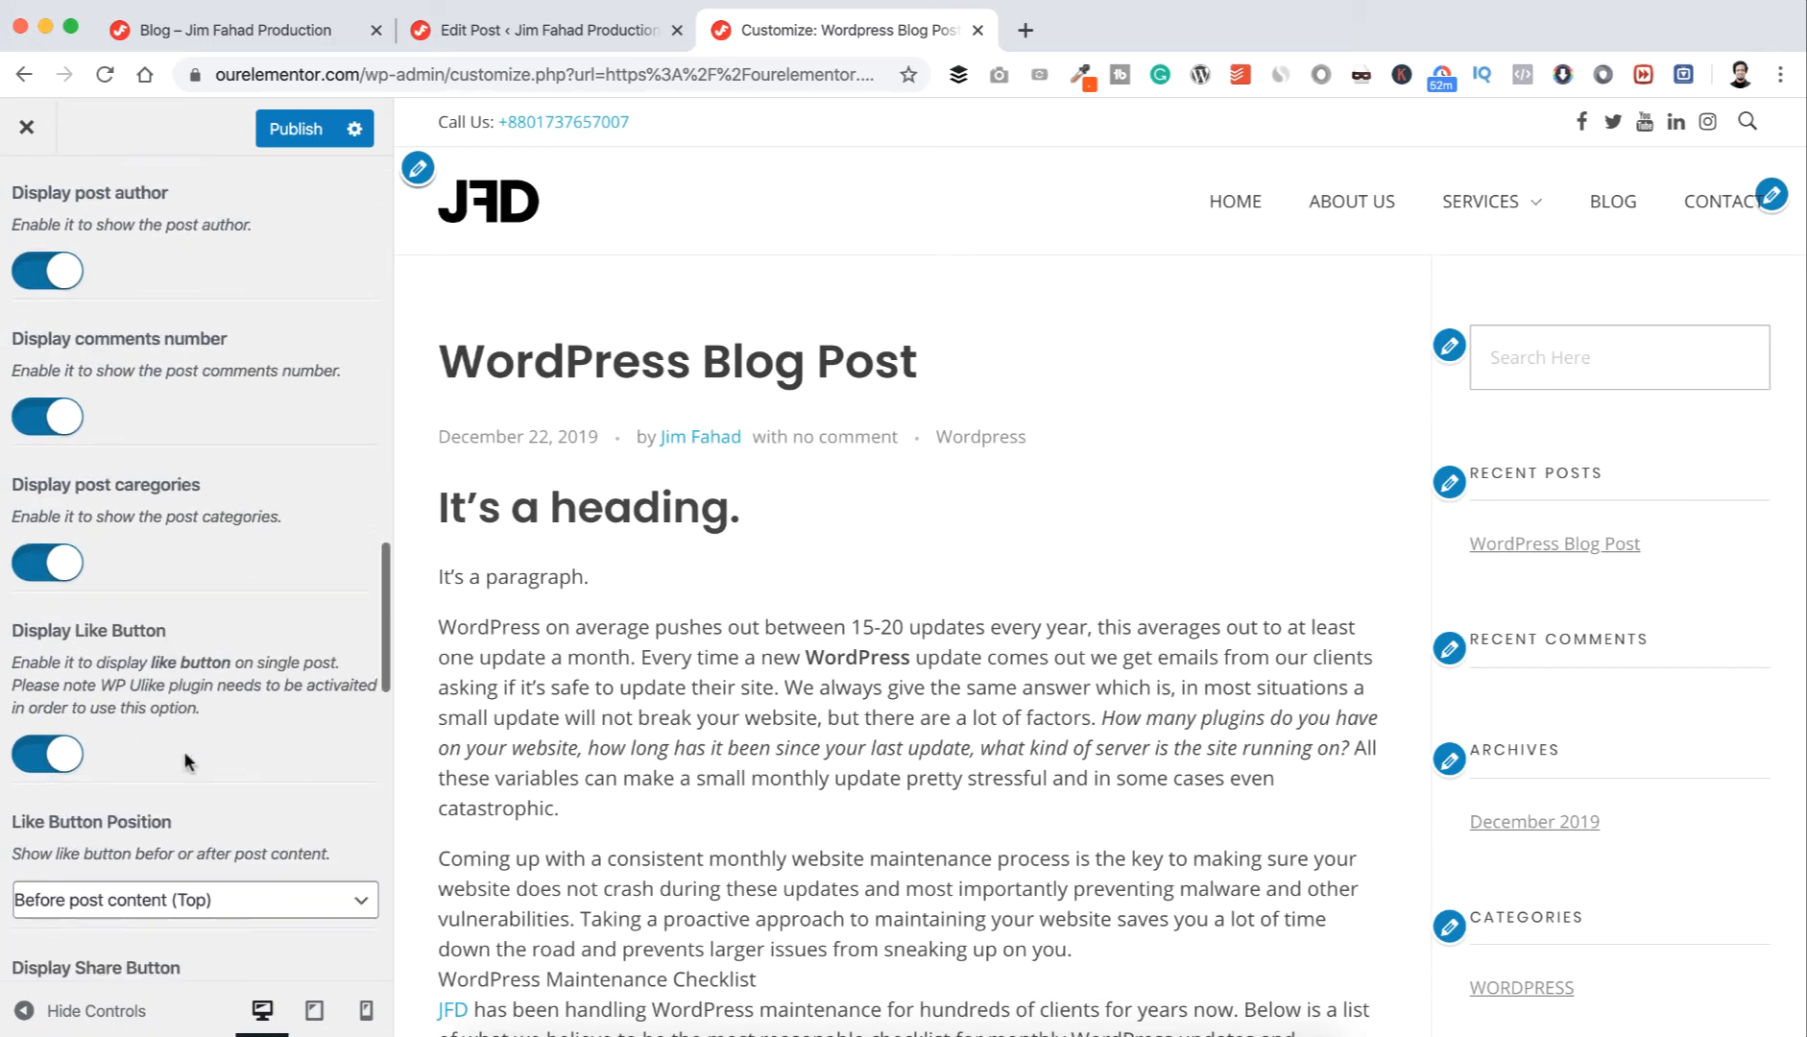
scroll(185, 751, "down", 5)
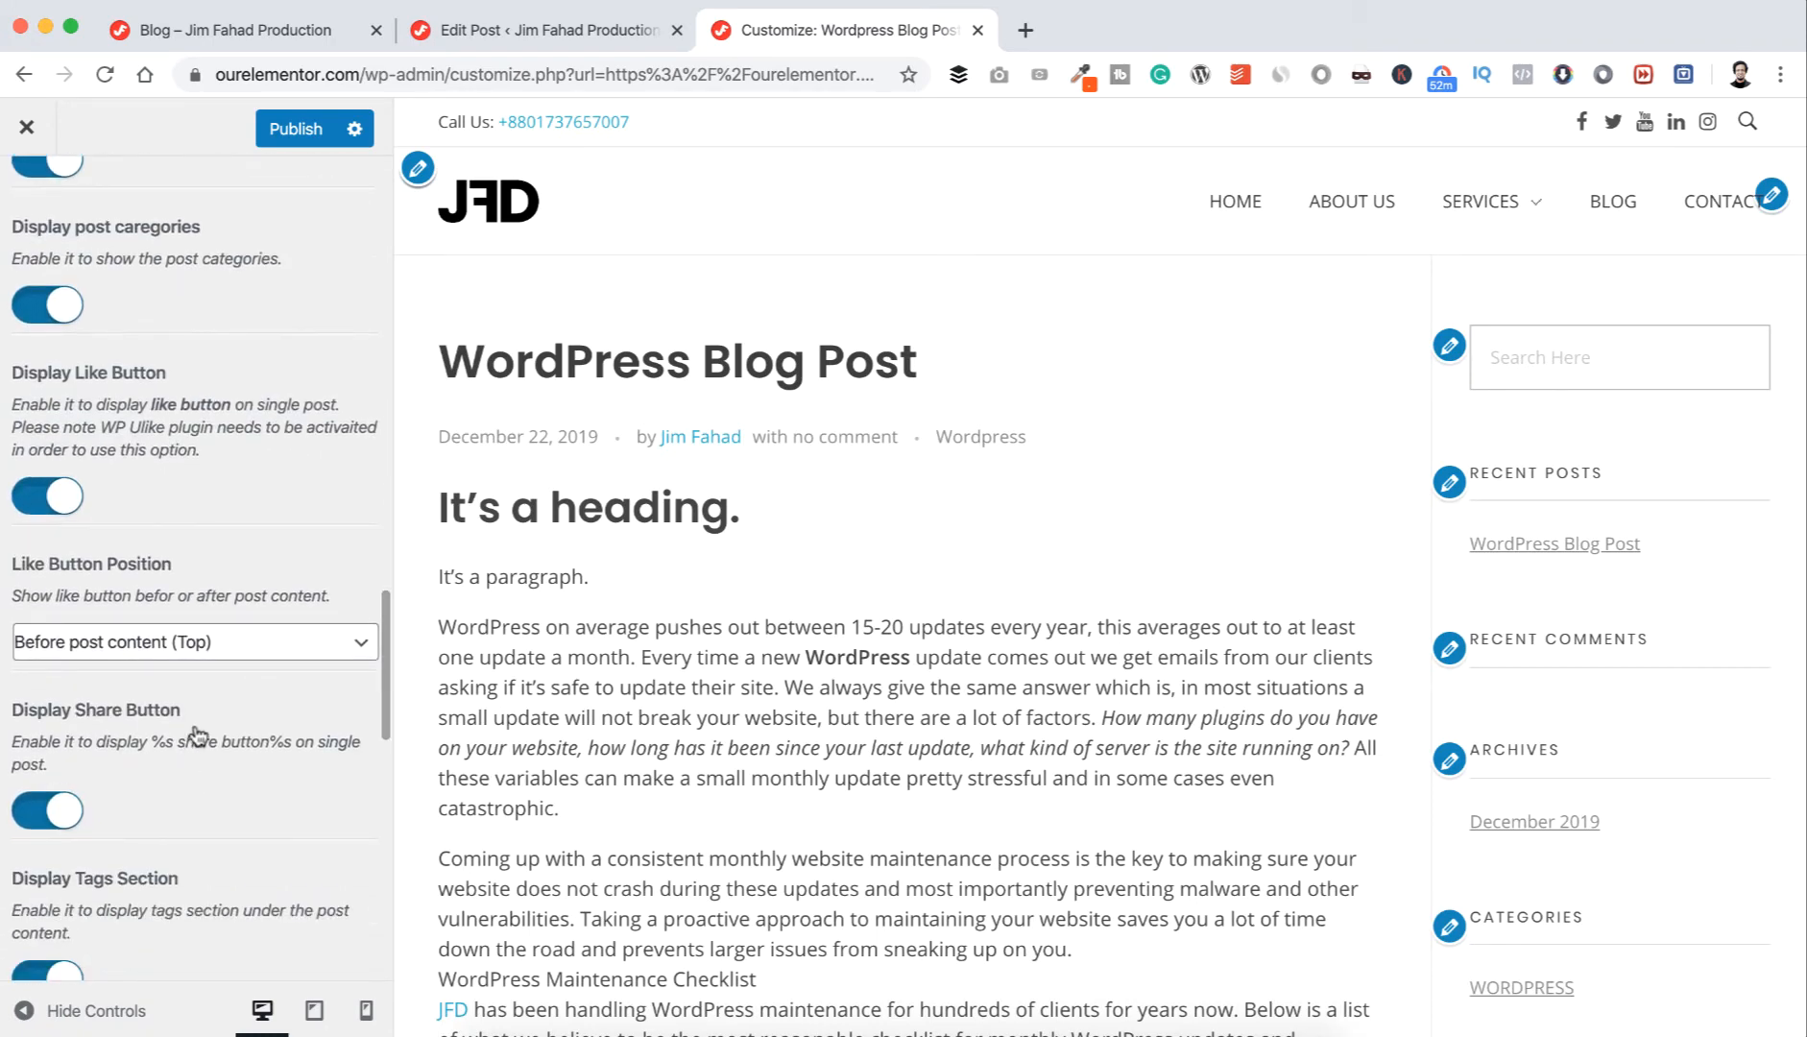
scroll(197, 734, "down", 2)
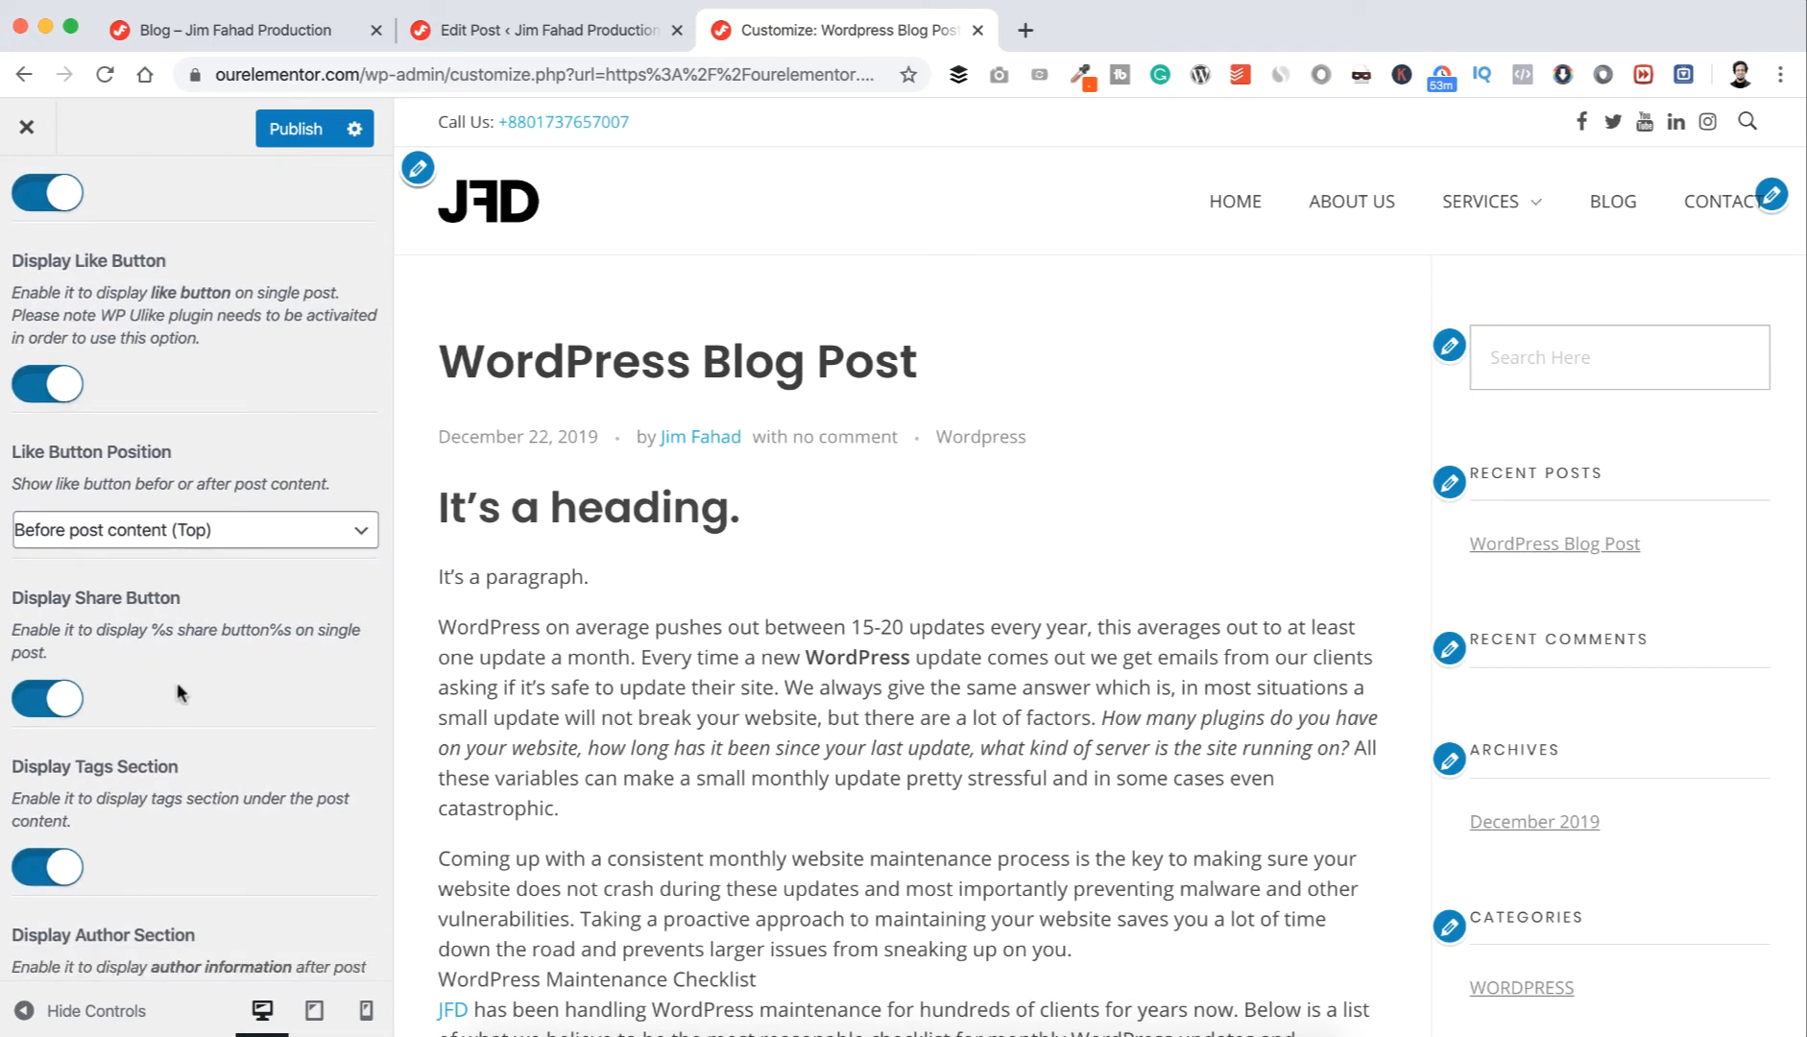
scroll(206, 724, "down", 4)
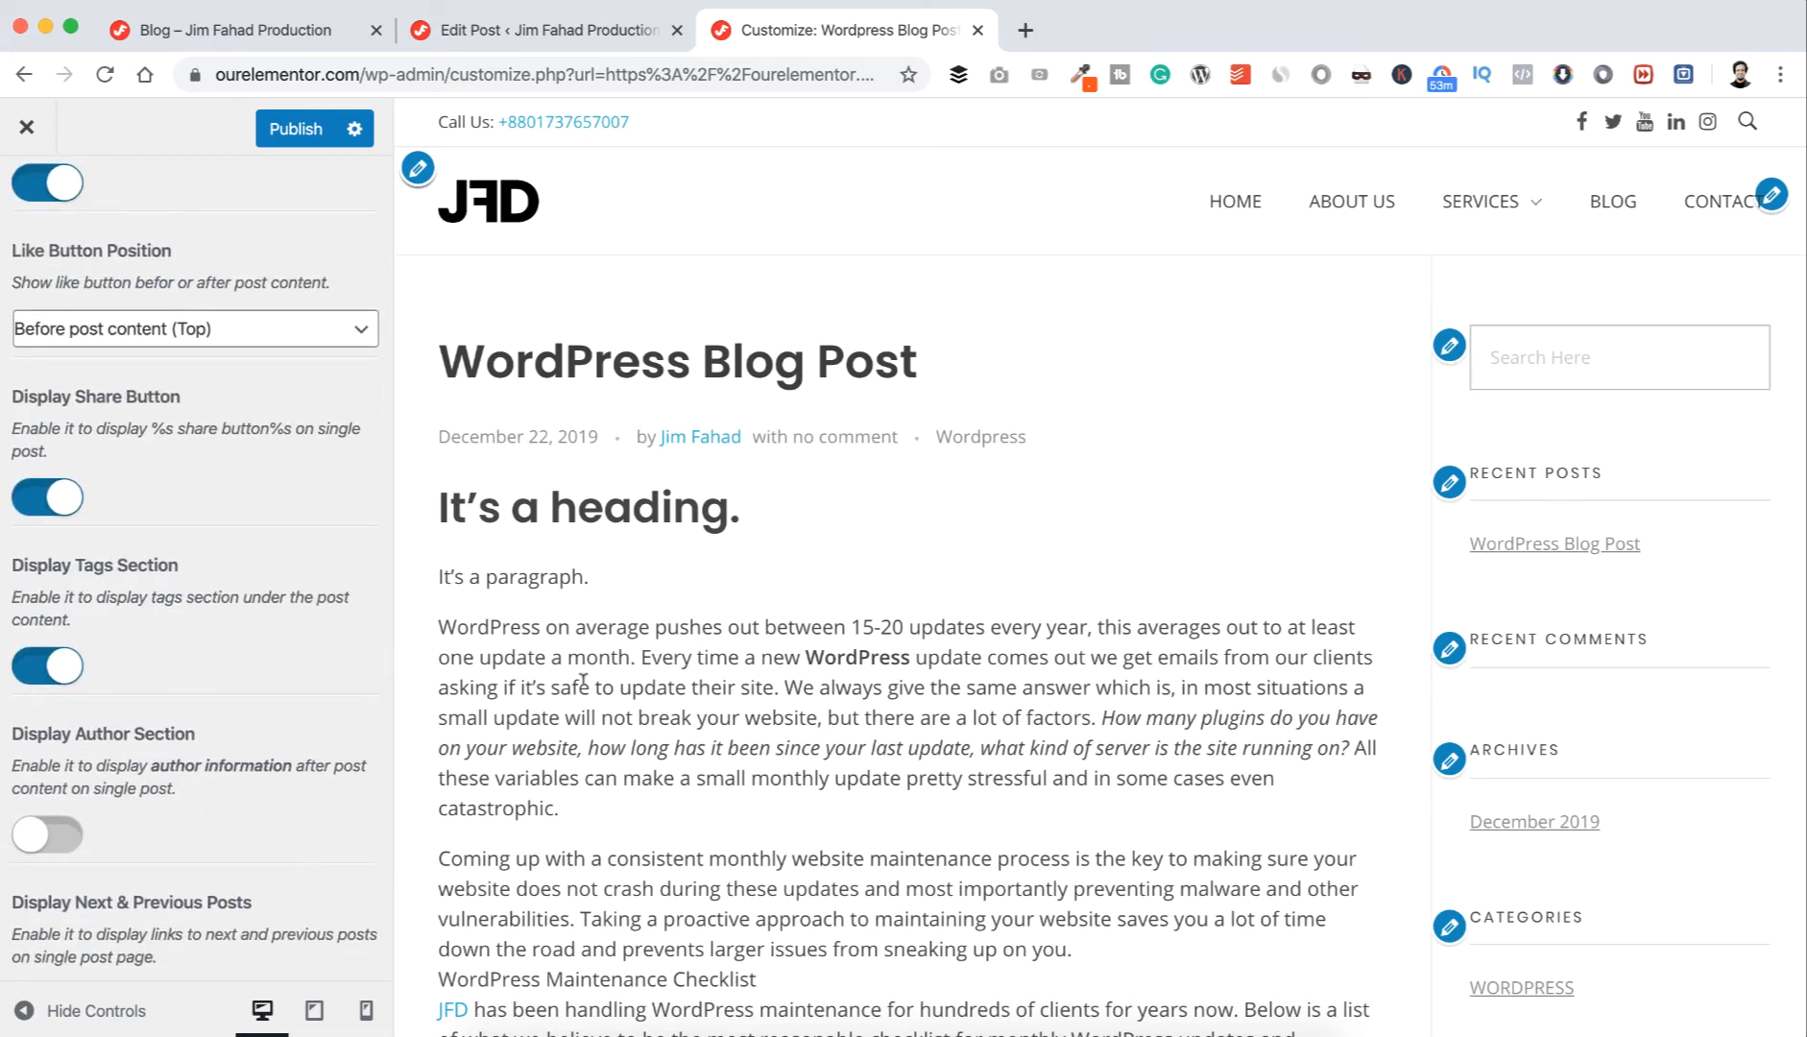
scroll(586, 710, "down", 10)
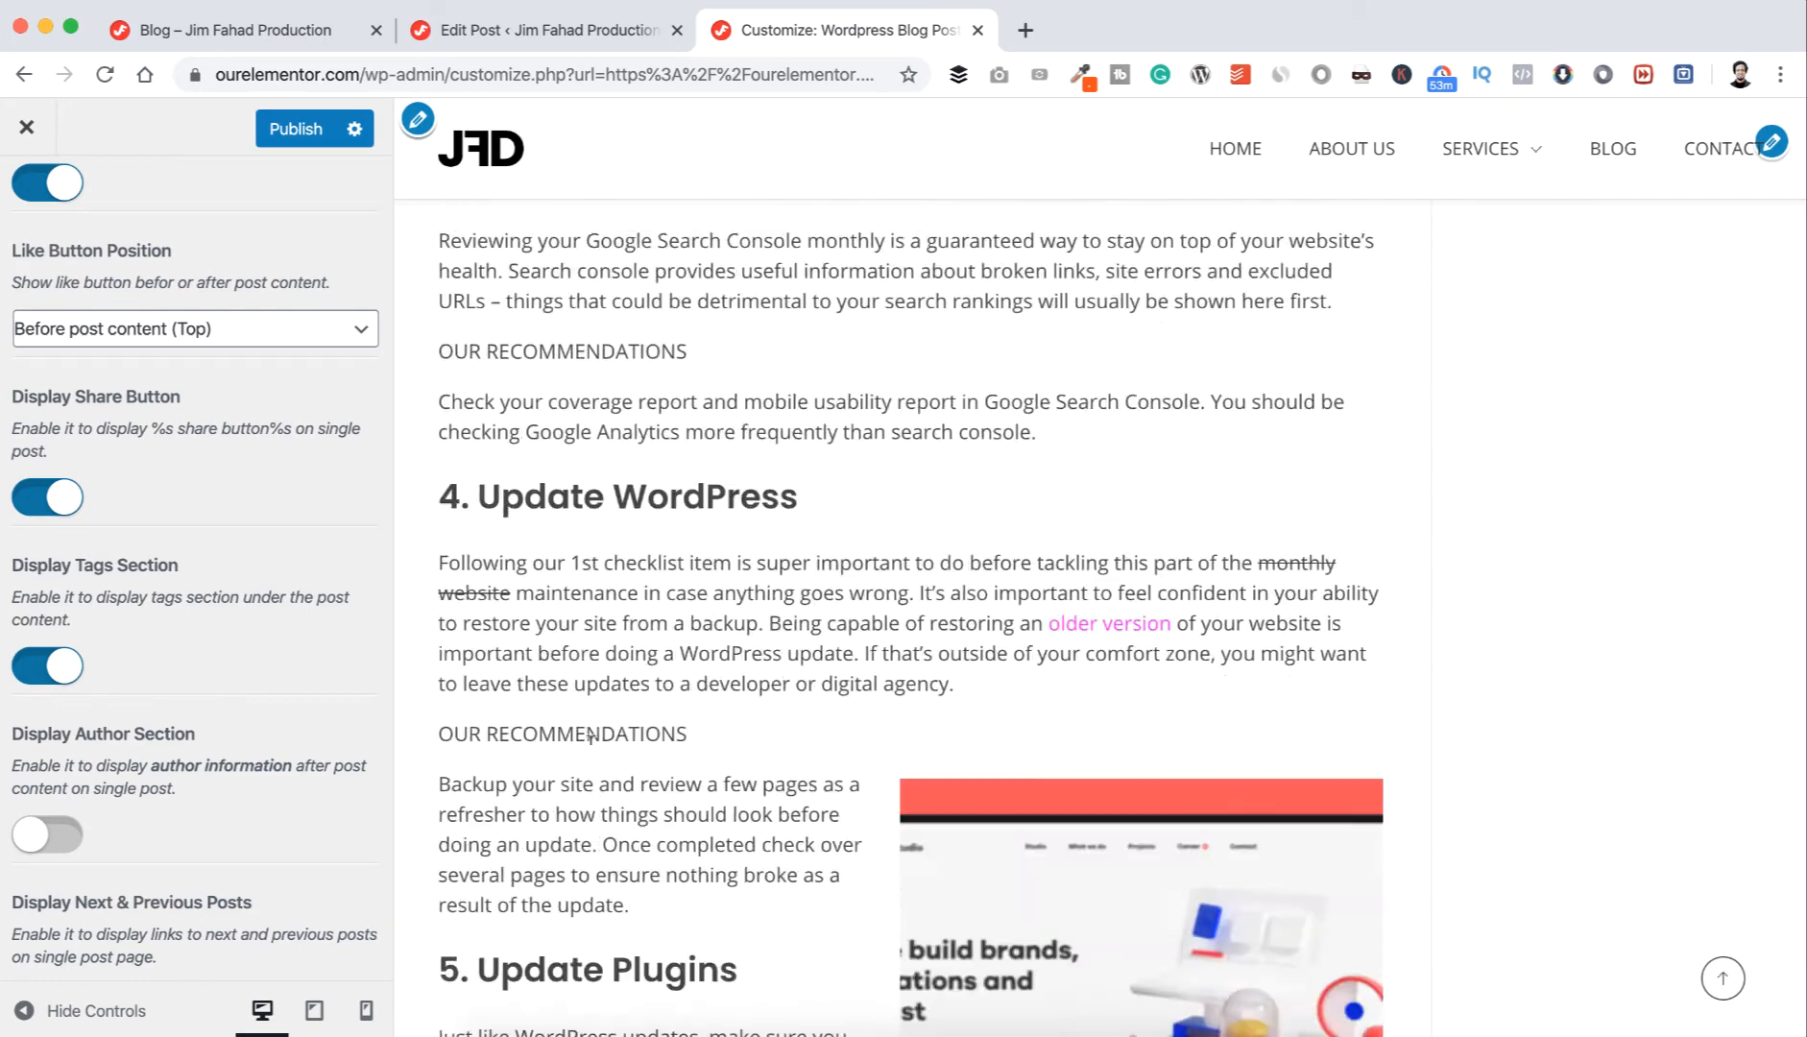
scroll(590, 735, "down", 15)
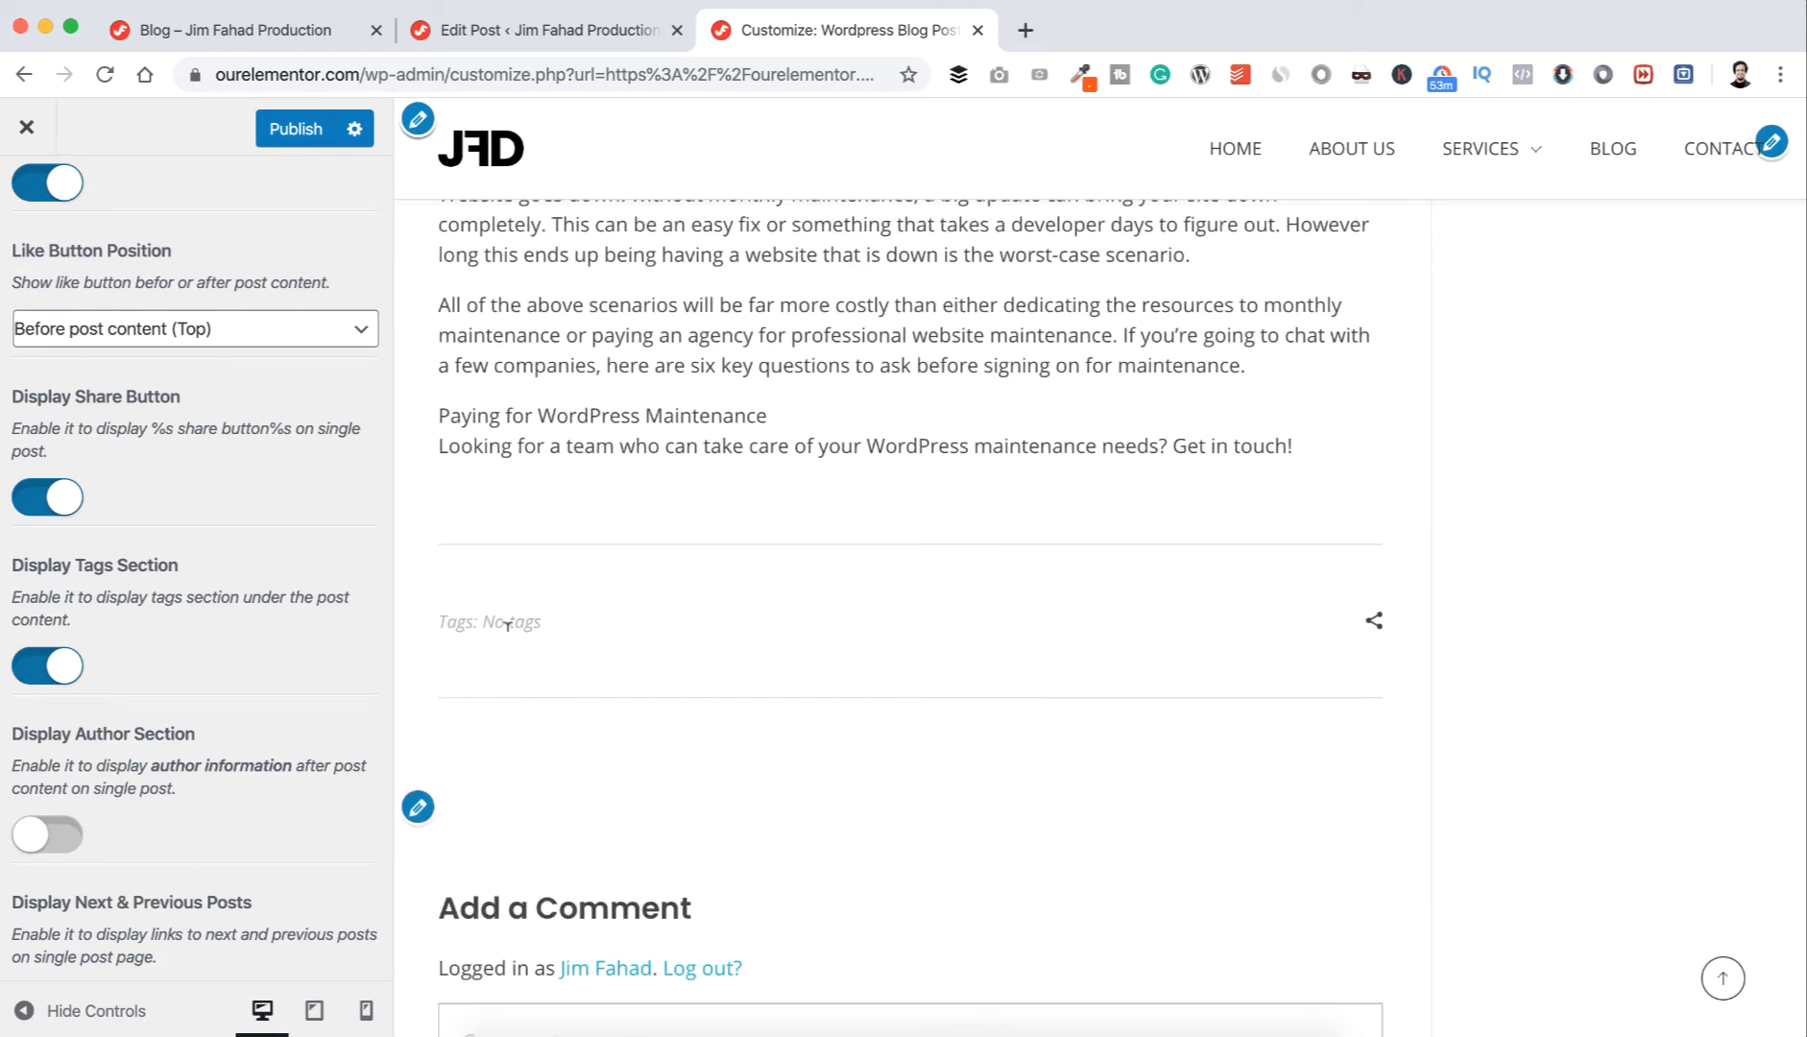
left_click(559, 28)
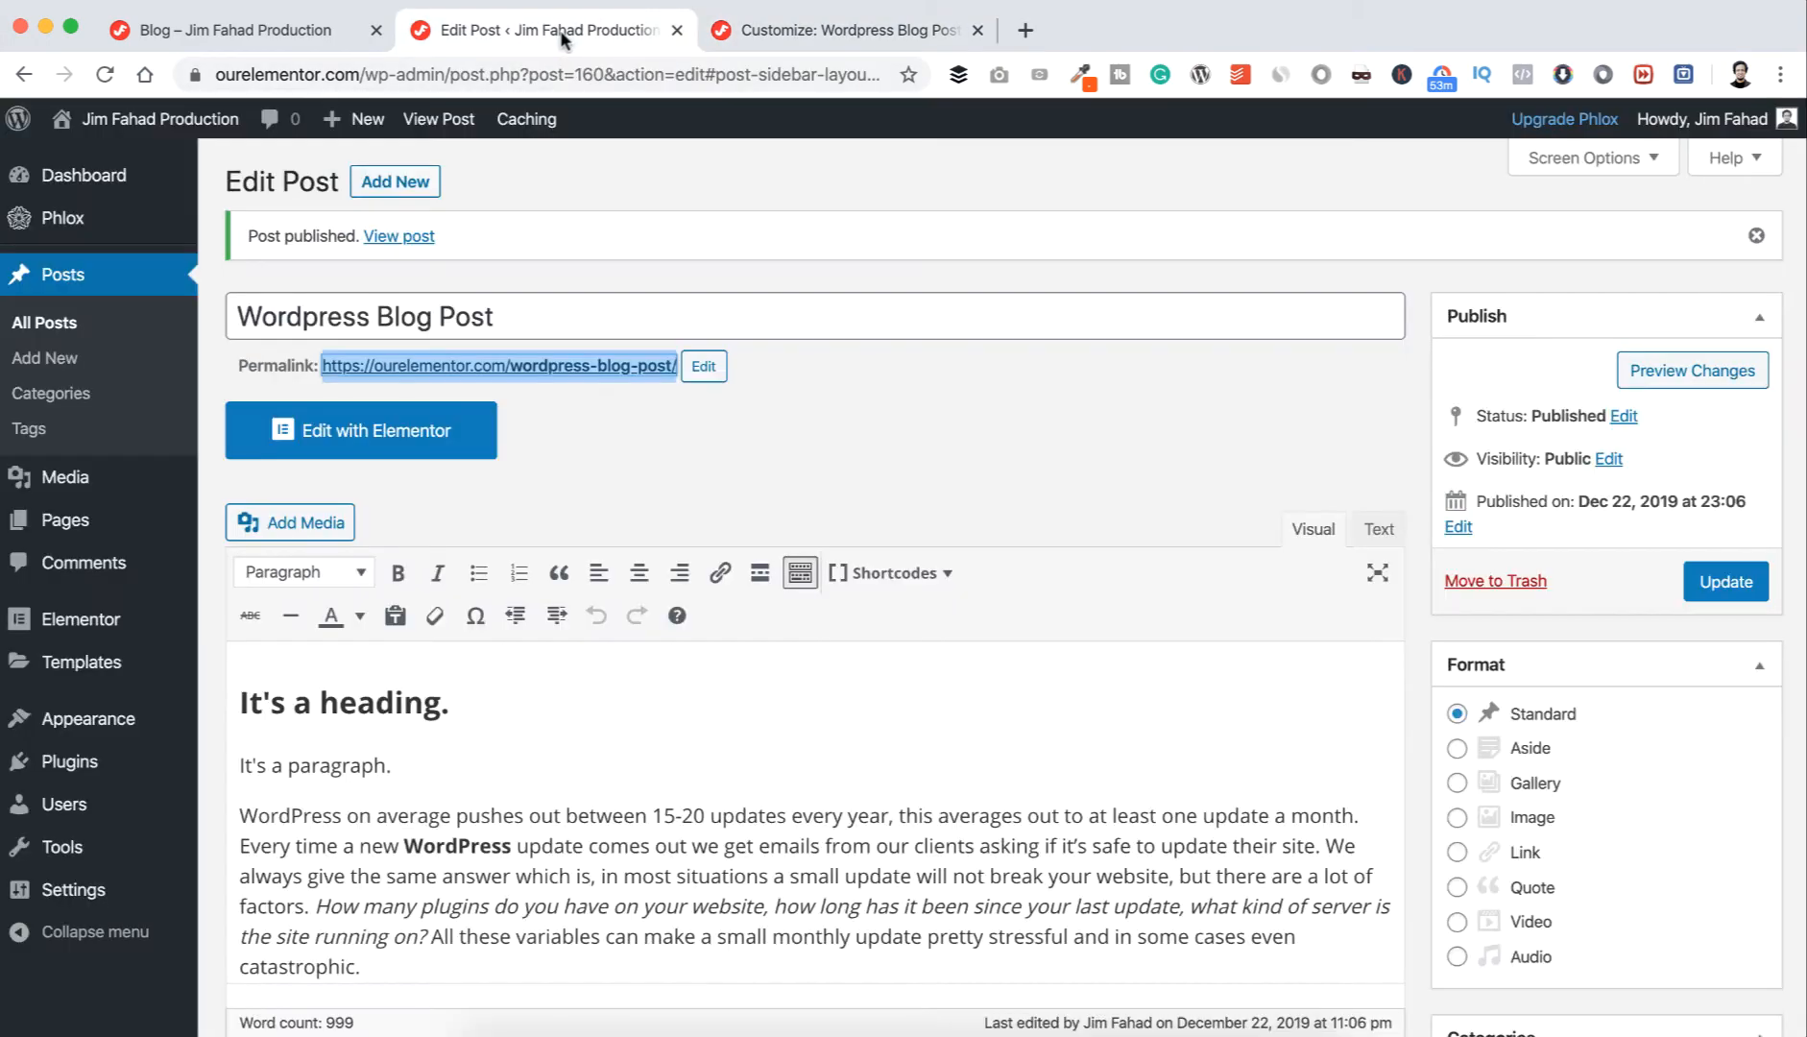
scroll(1560, 691, "down", 8)
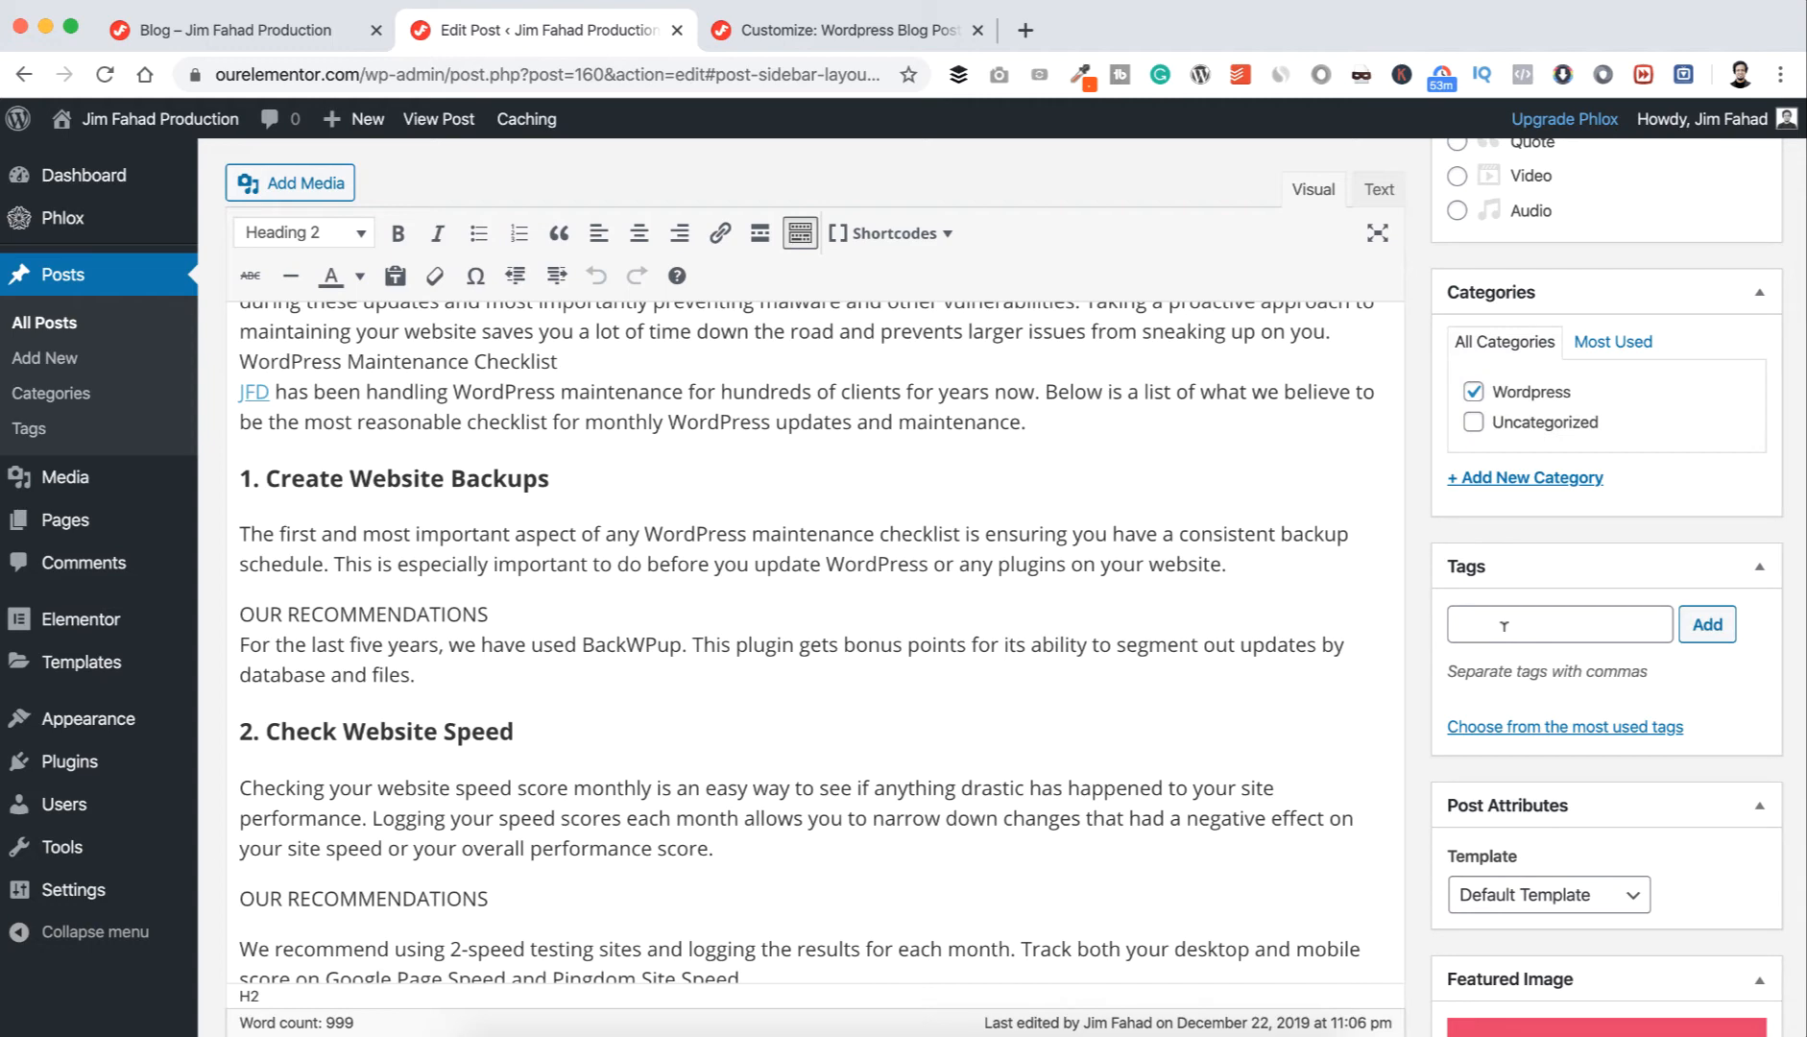
left_click(827, 44)
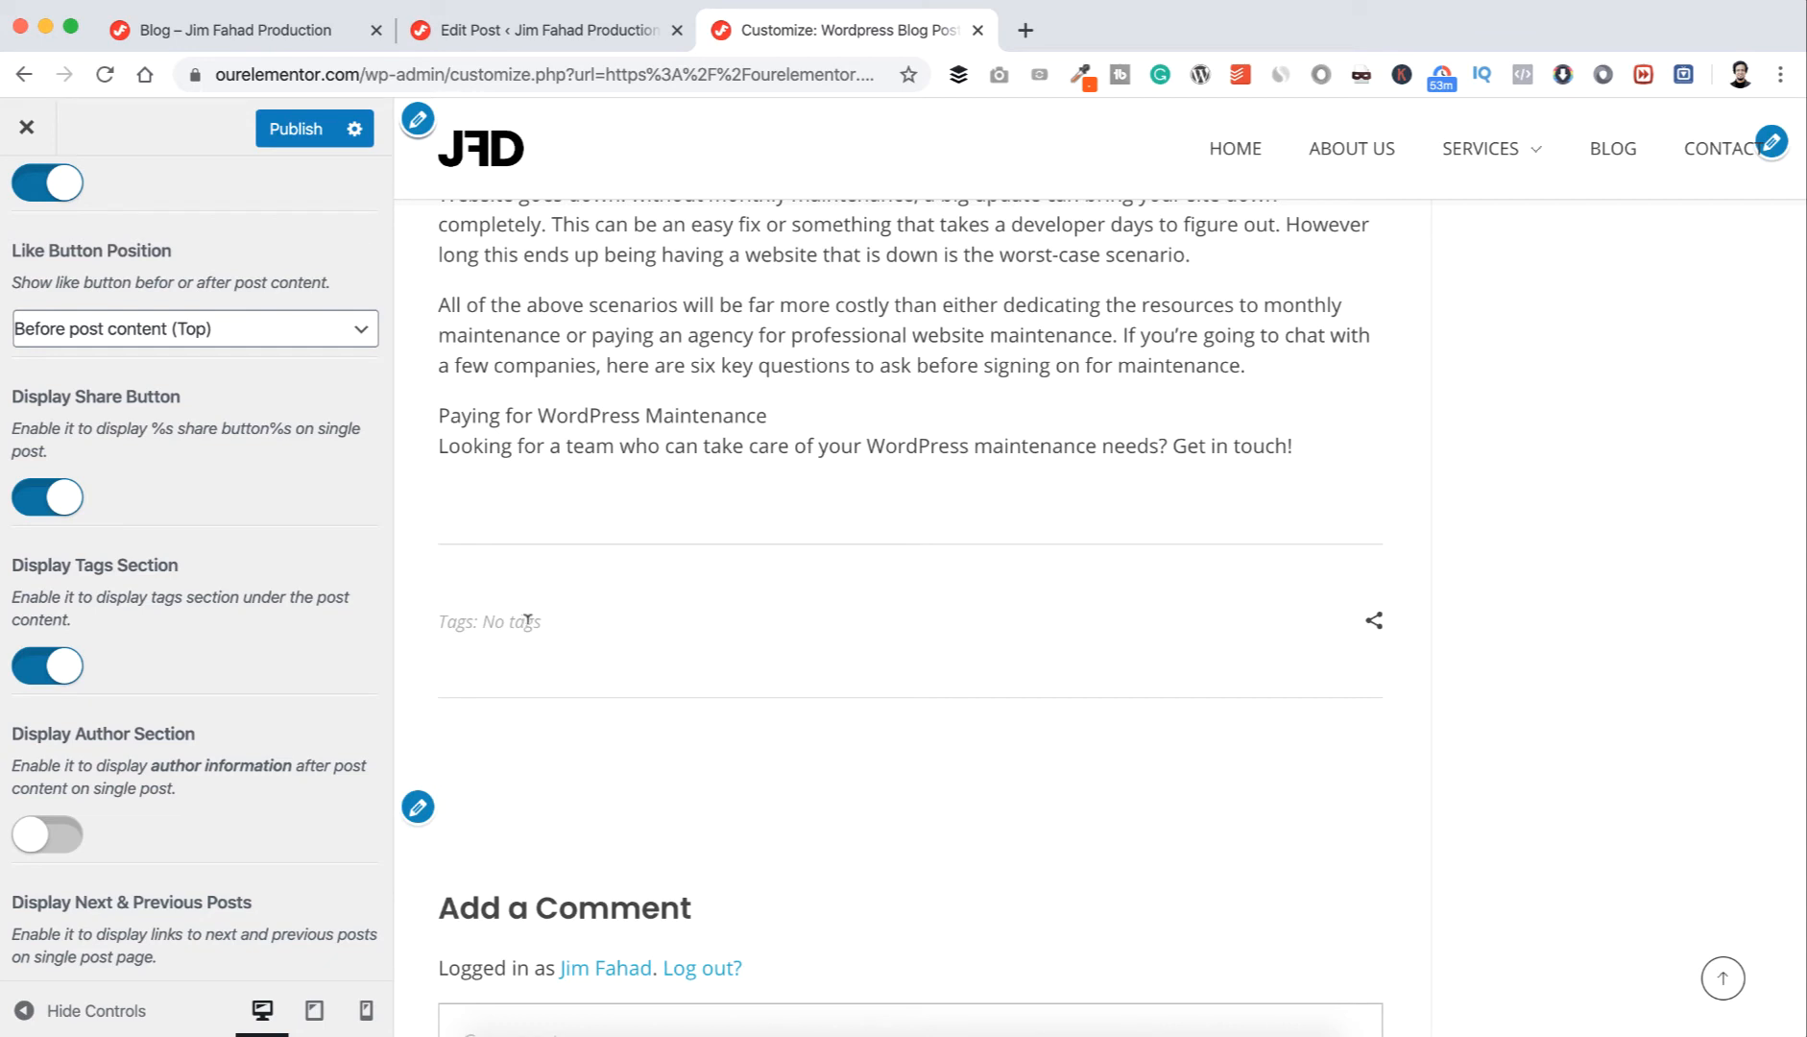
- Disable Display Tags Section and enable Display Author Section for single posts
left_click(46, 667)
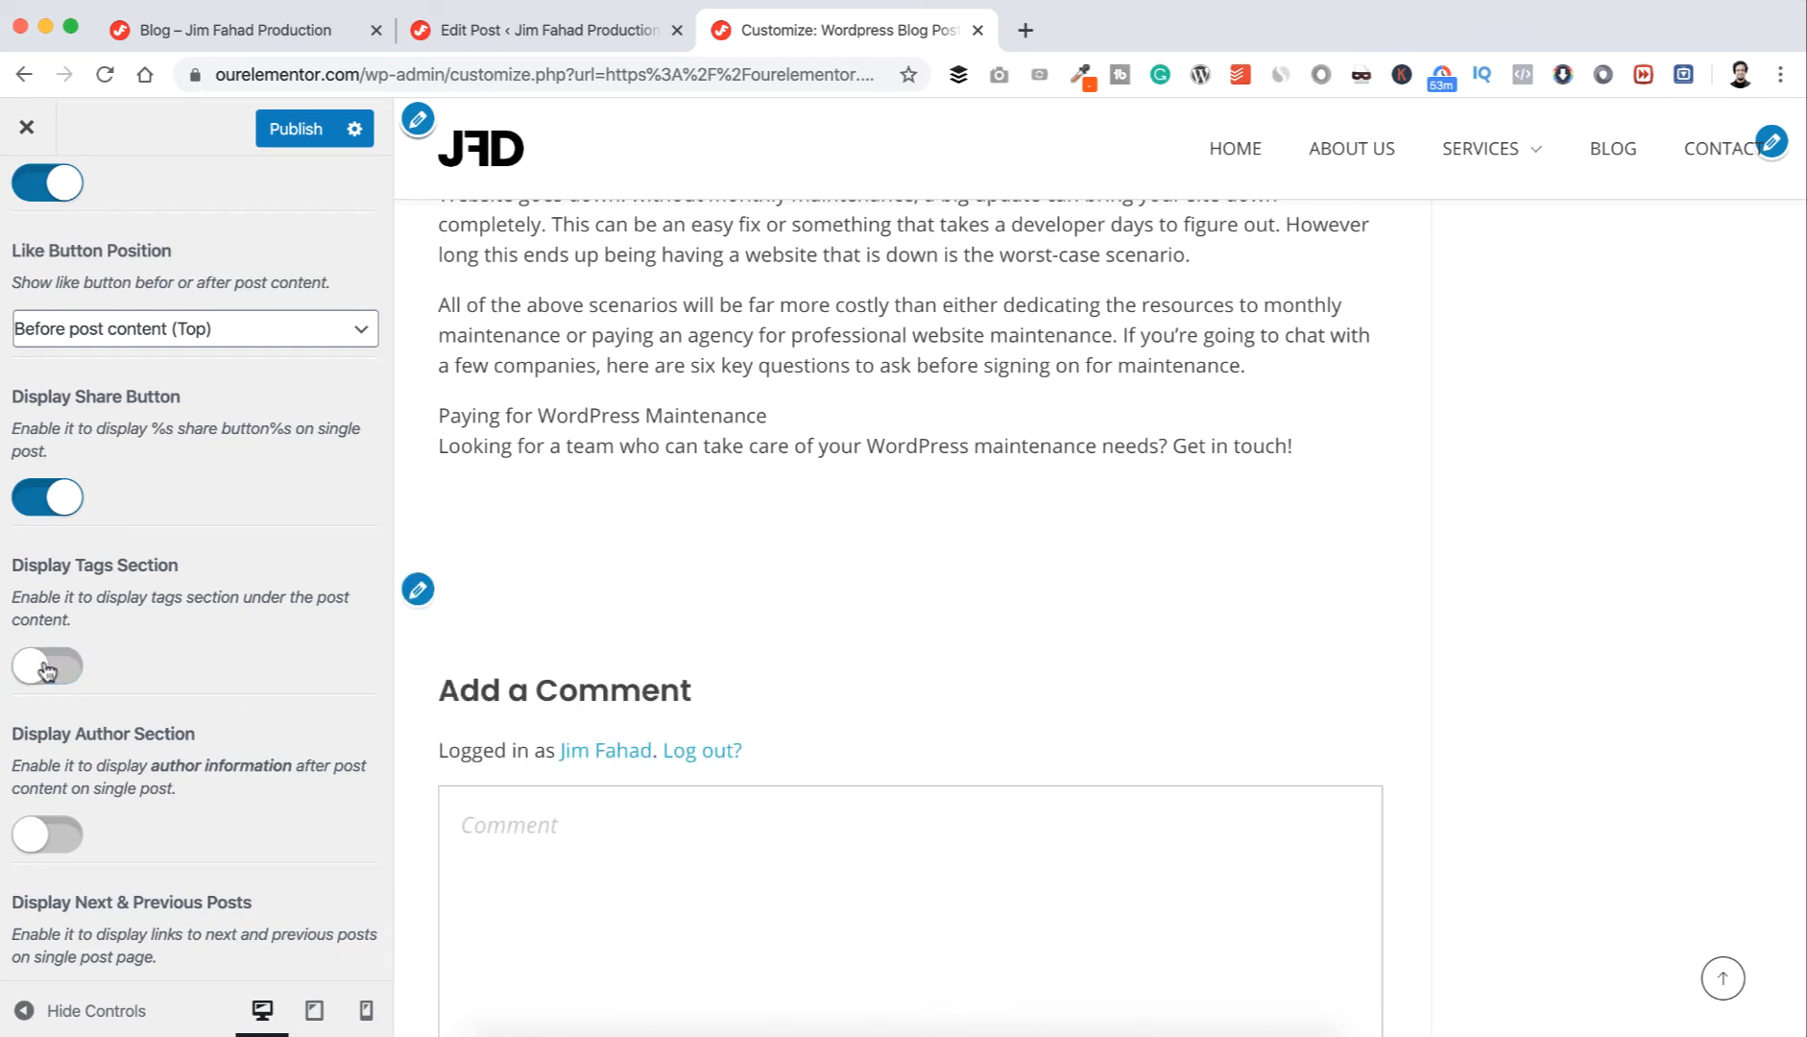
scroll(158, 633, "down", 3)
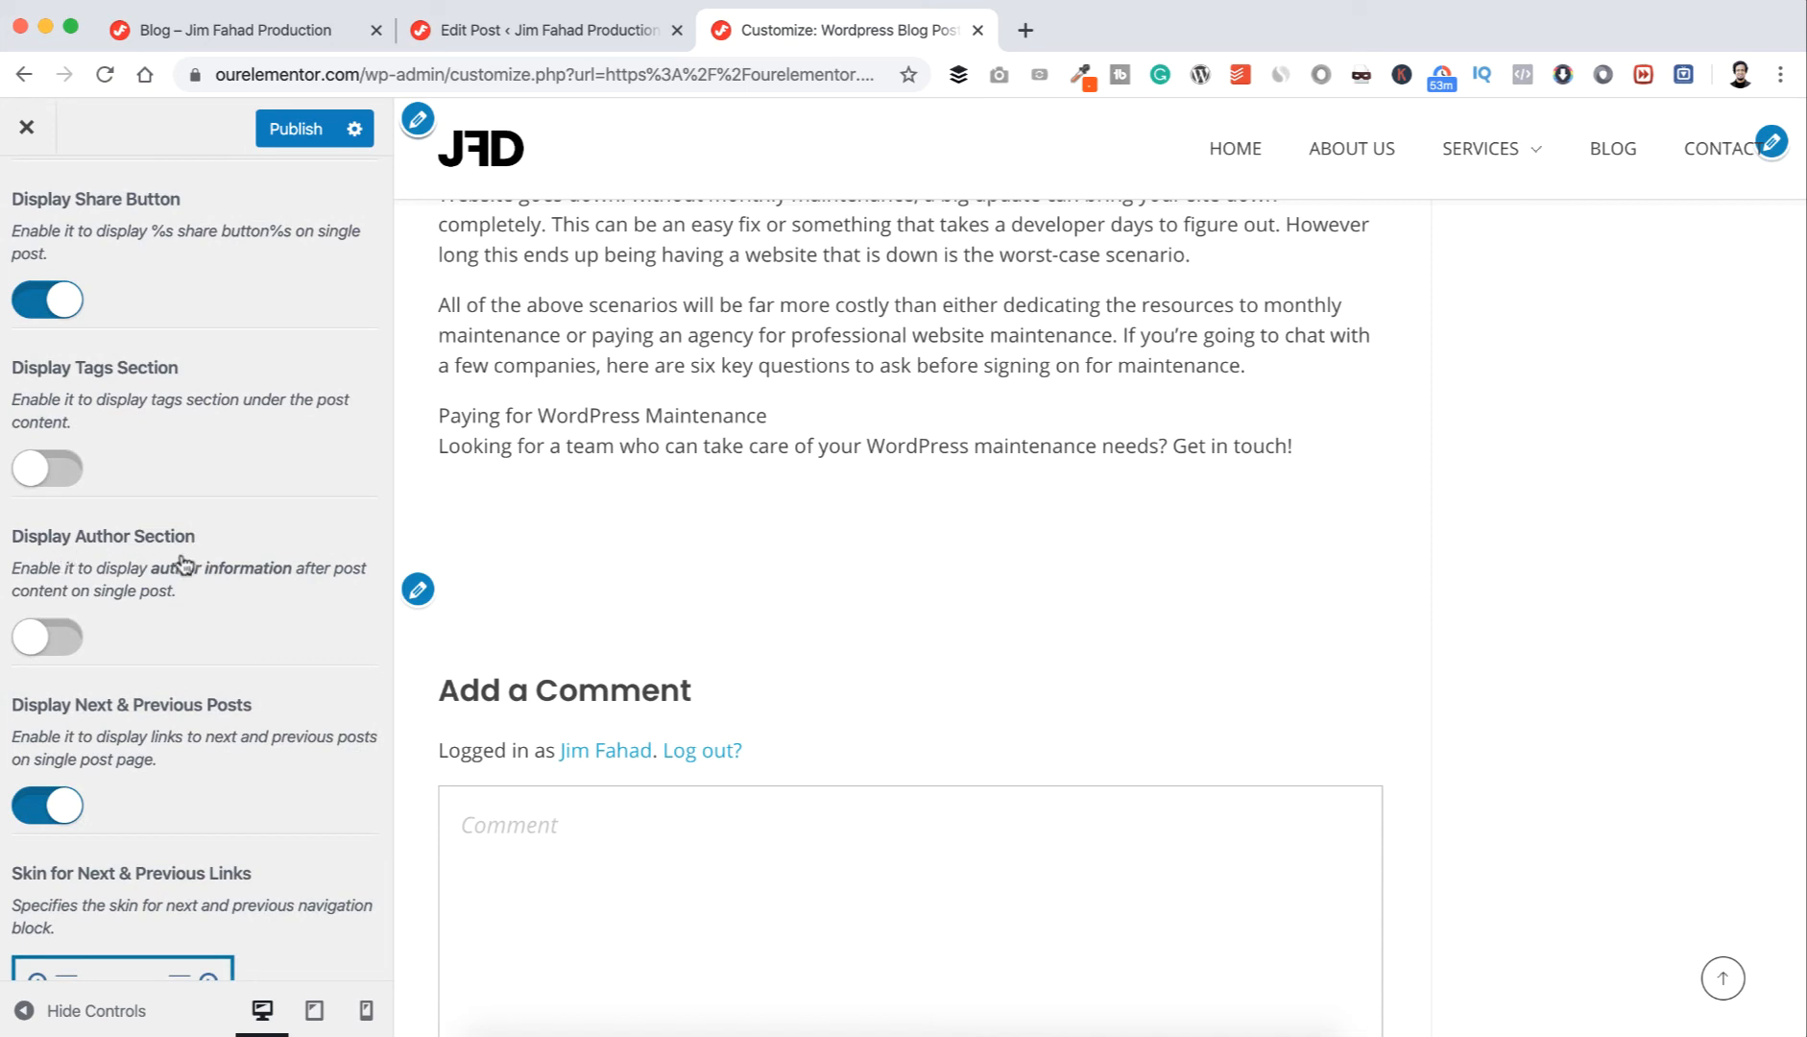
left_click(64, 641)
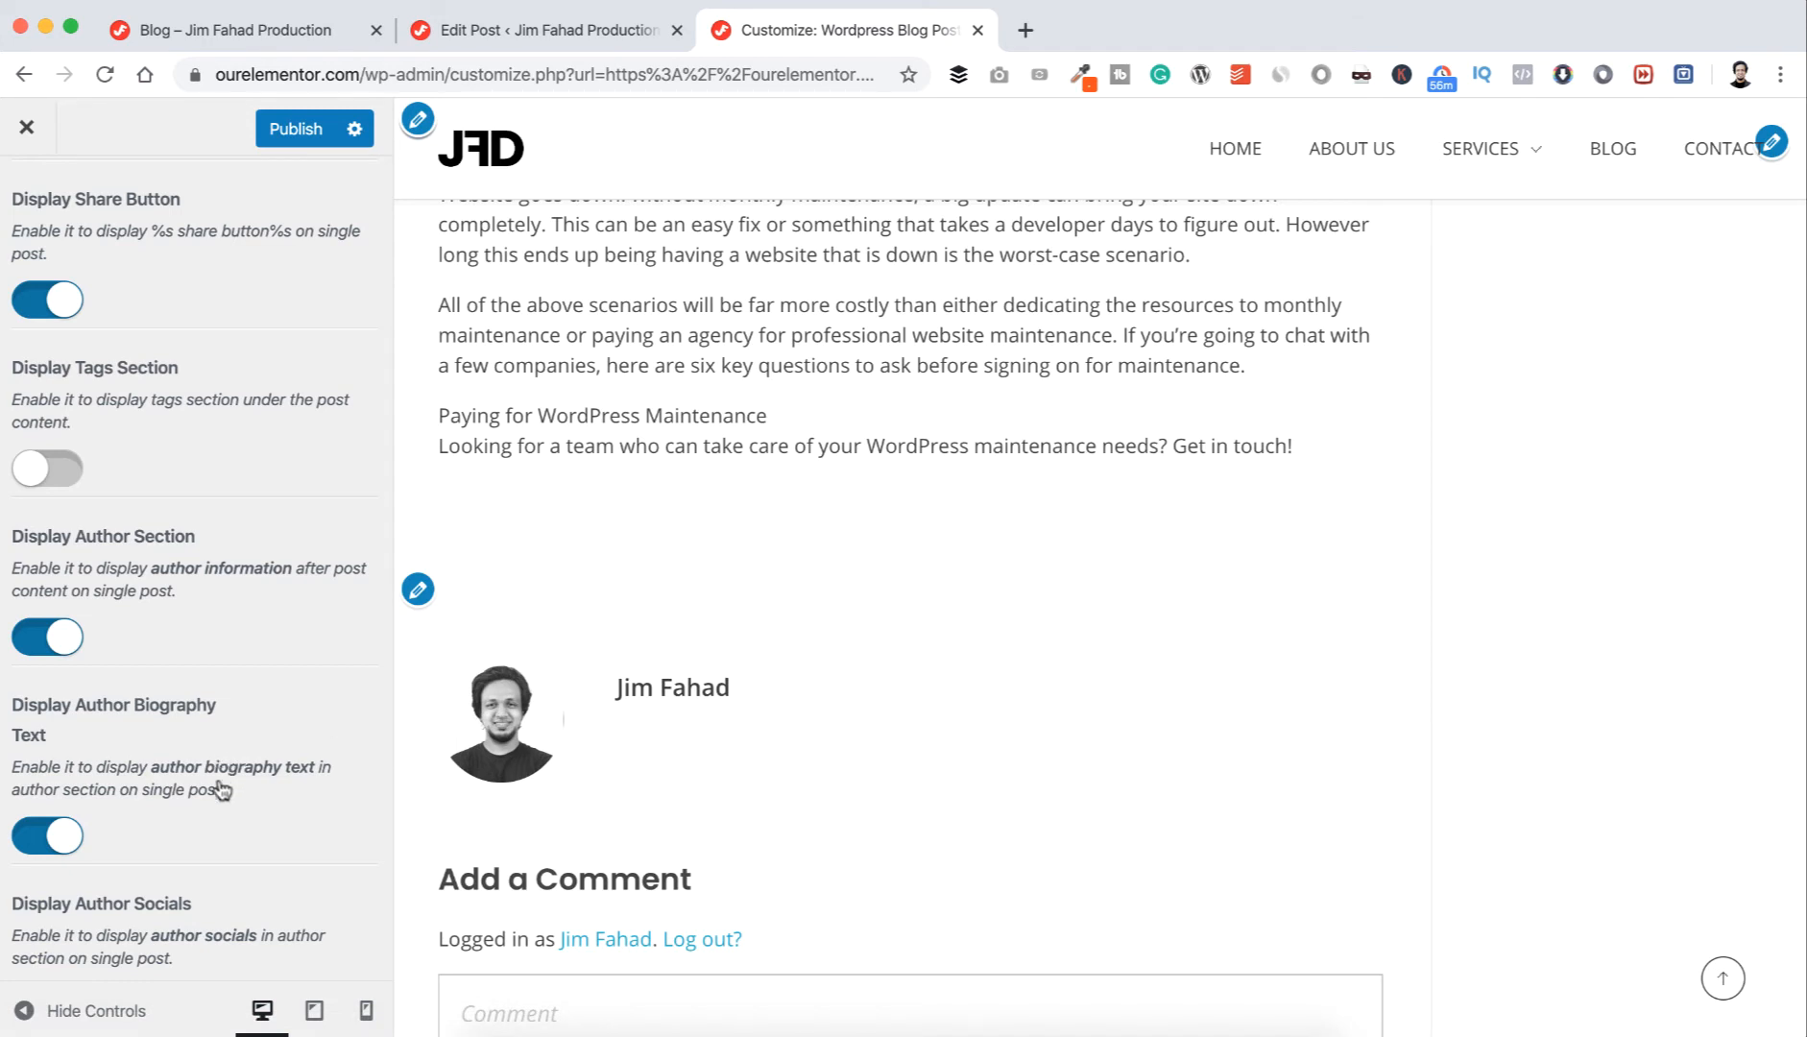
- Check the remaining single post options, publish the customizer changes and close the customizer
scroll(210, 765, "down", 5)
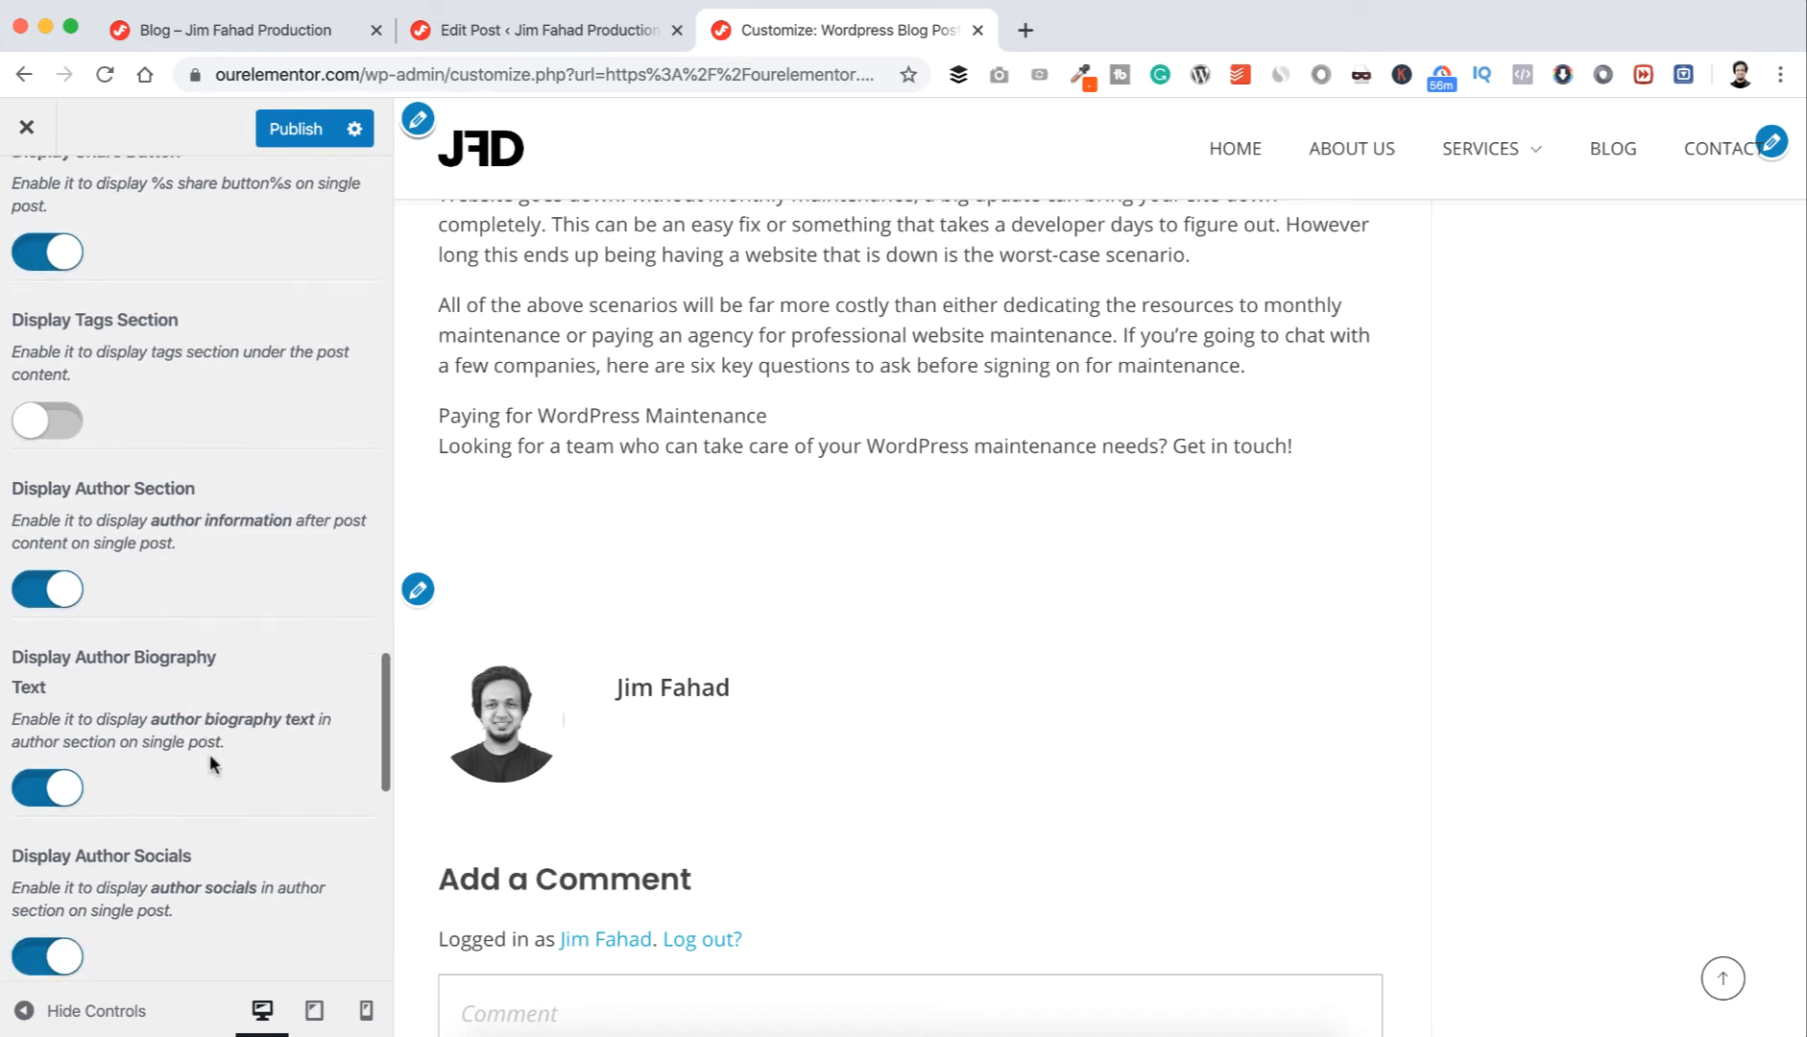
scroll(210, 754, "down", 2)
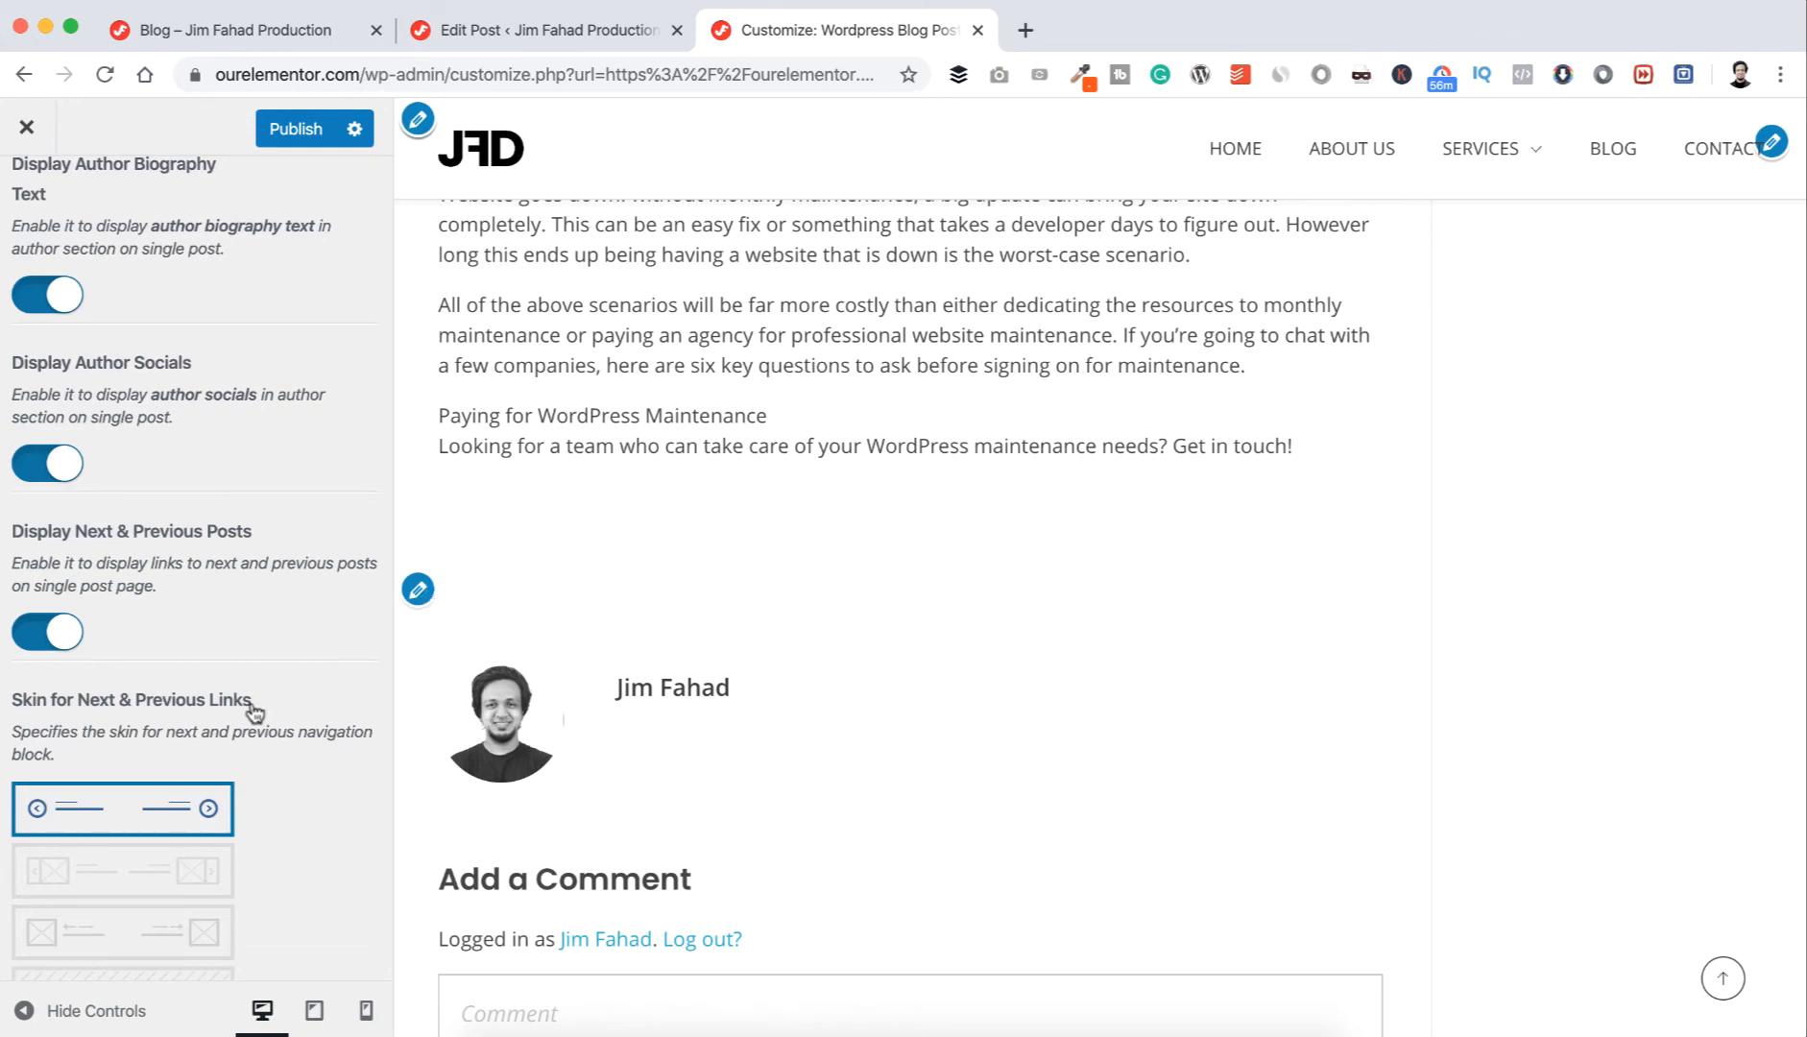
scroll(295, 734, "down", 8)
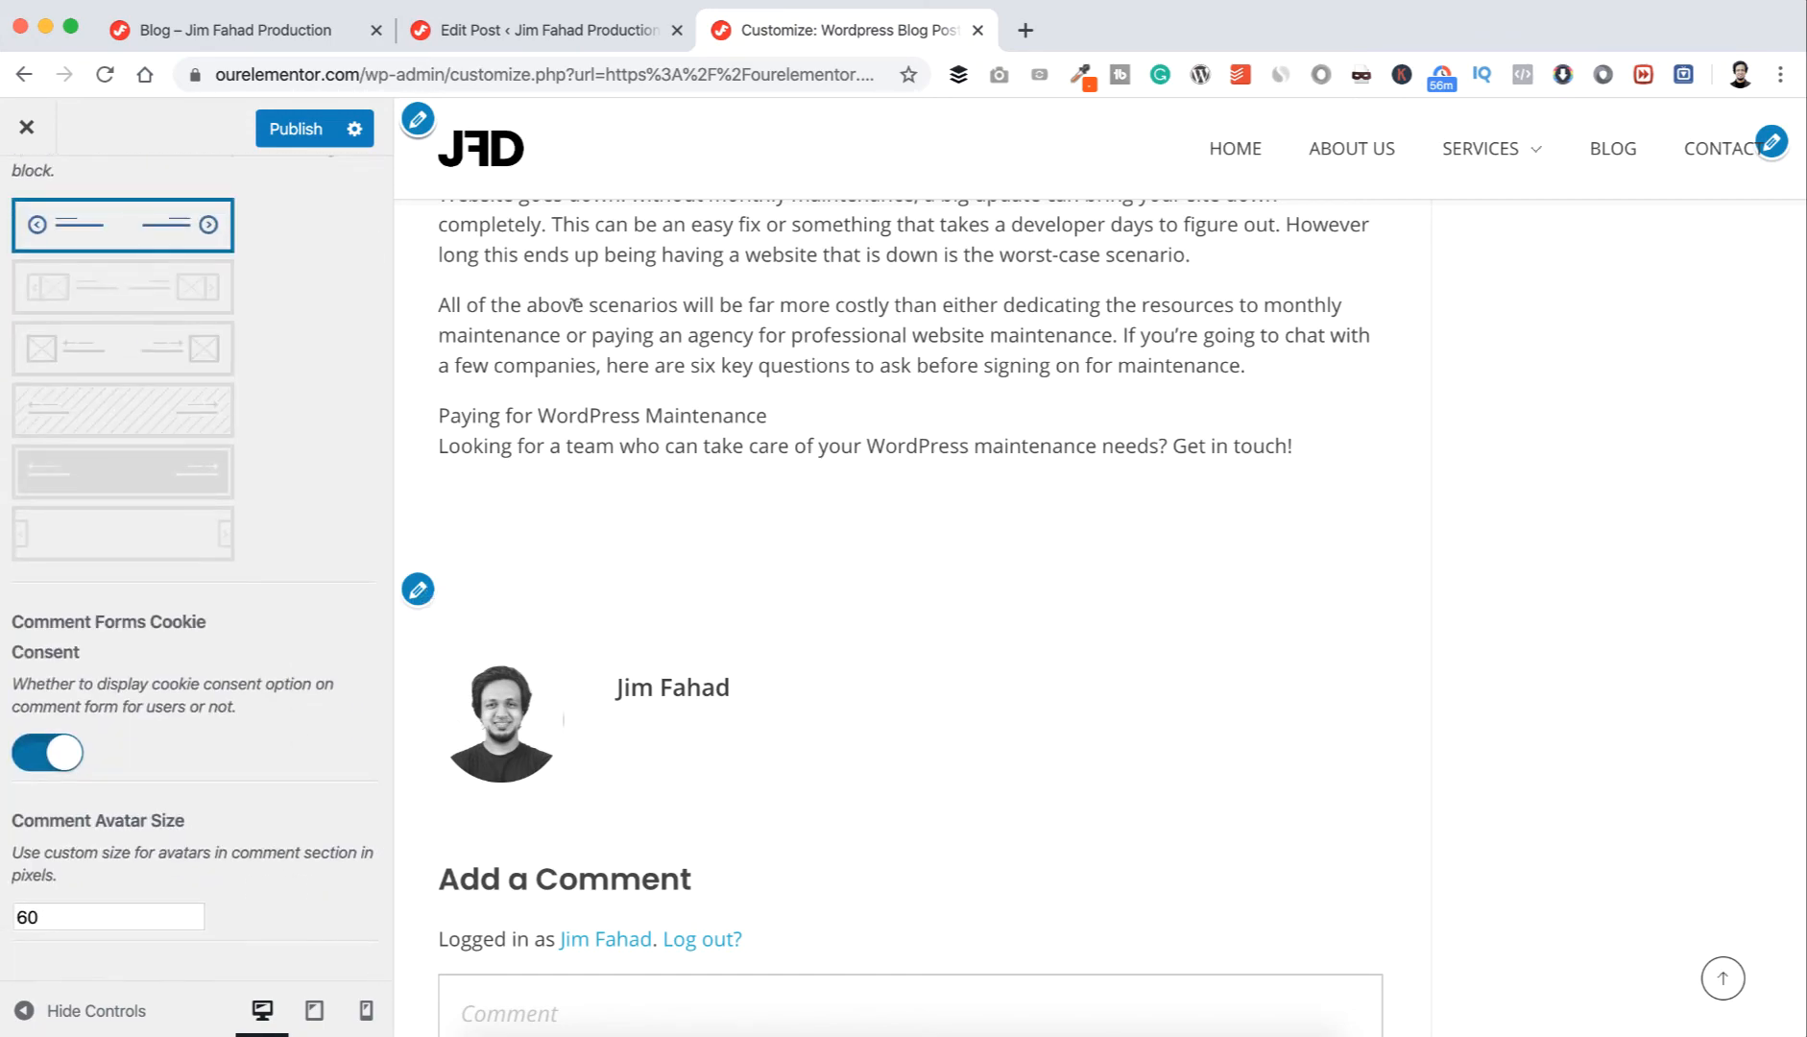
scroll(571, 306, "up", 20)
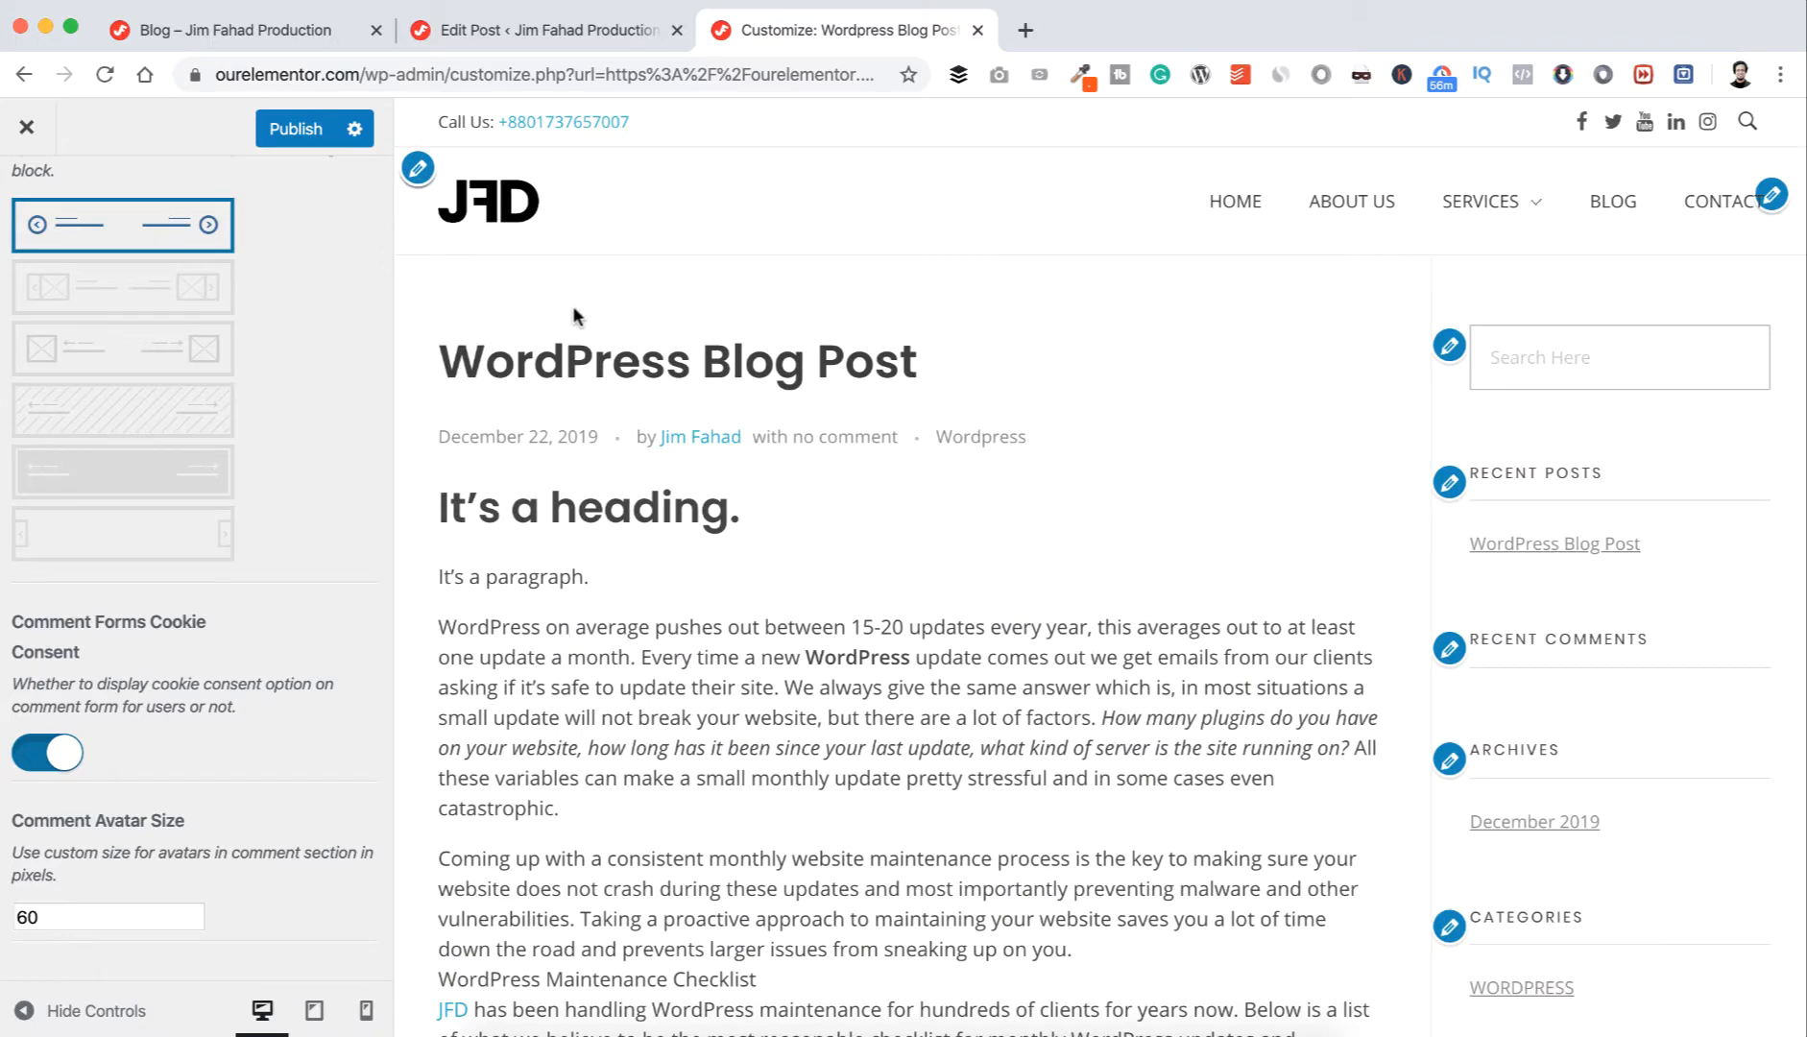
left_click(300, 131)
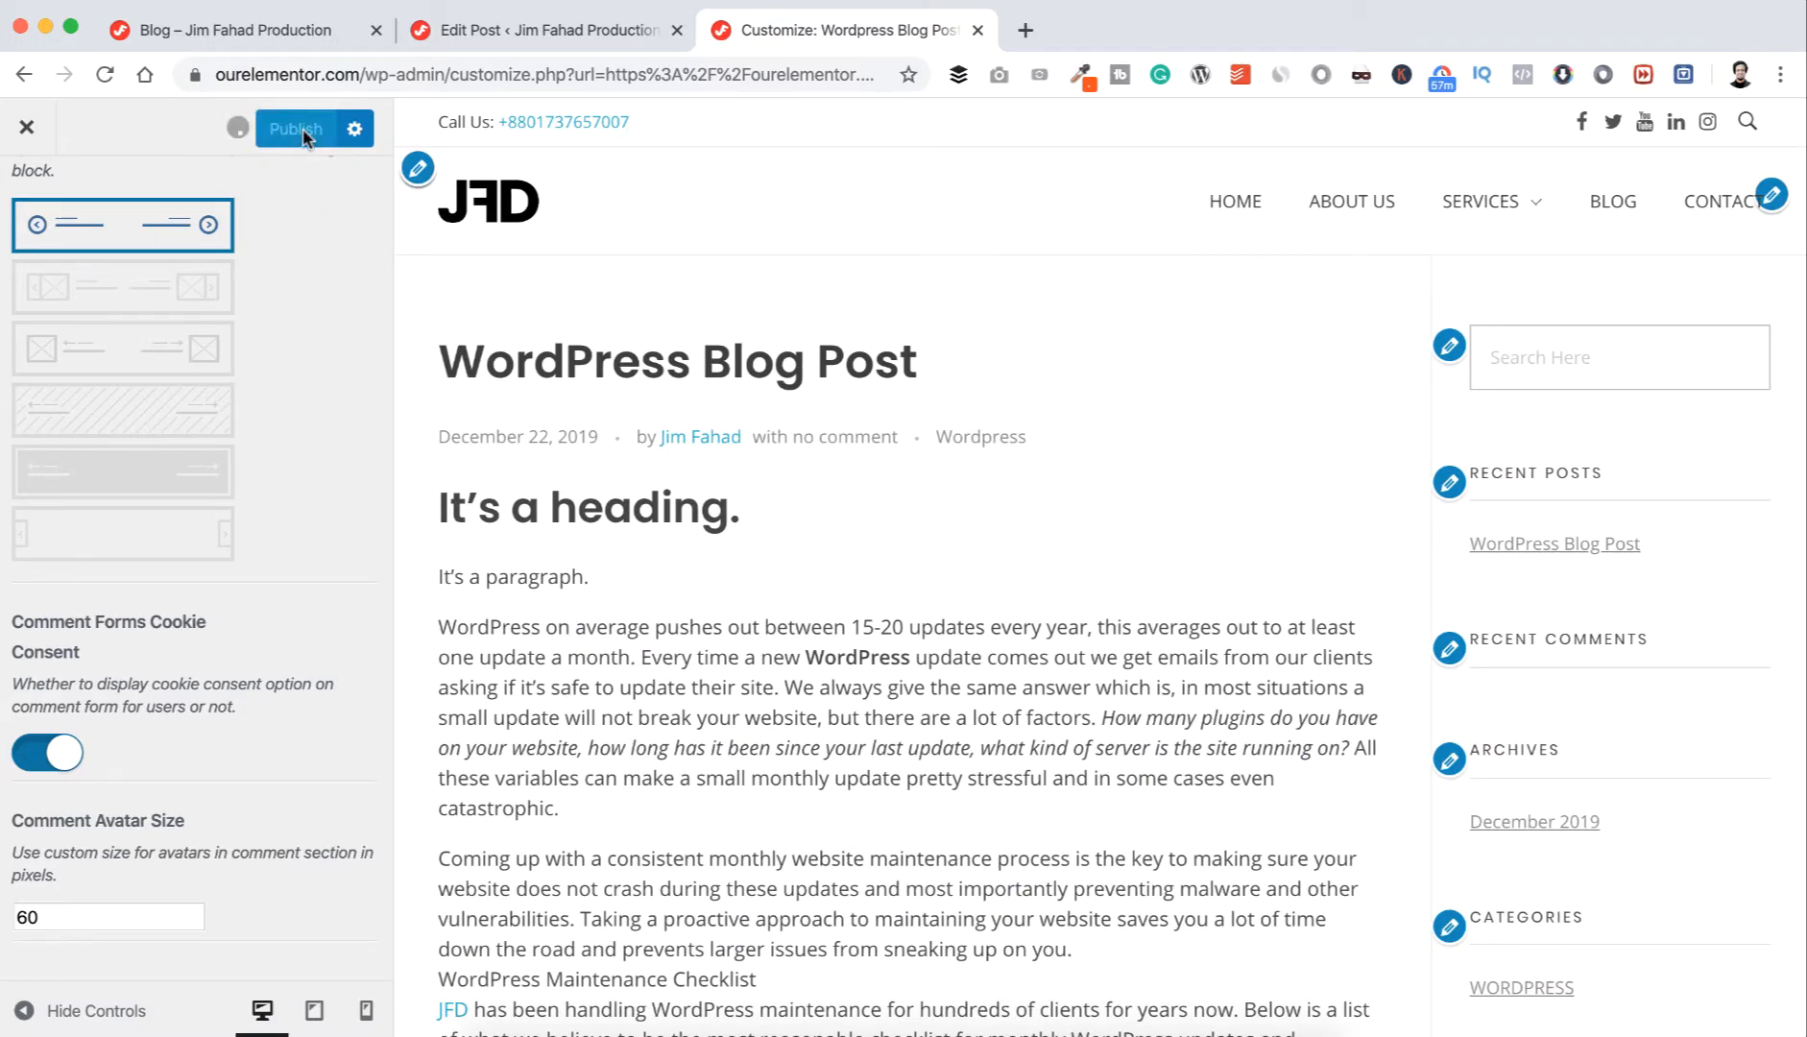
left_click(30, 140)
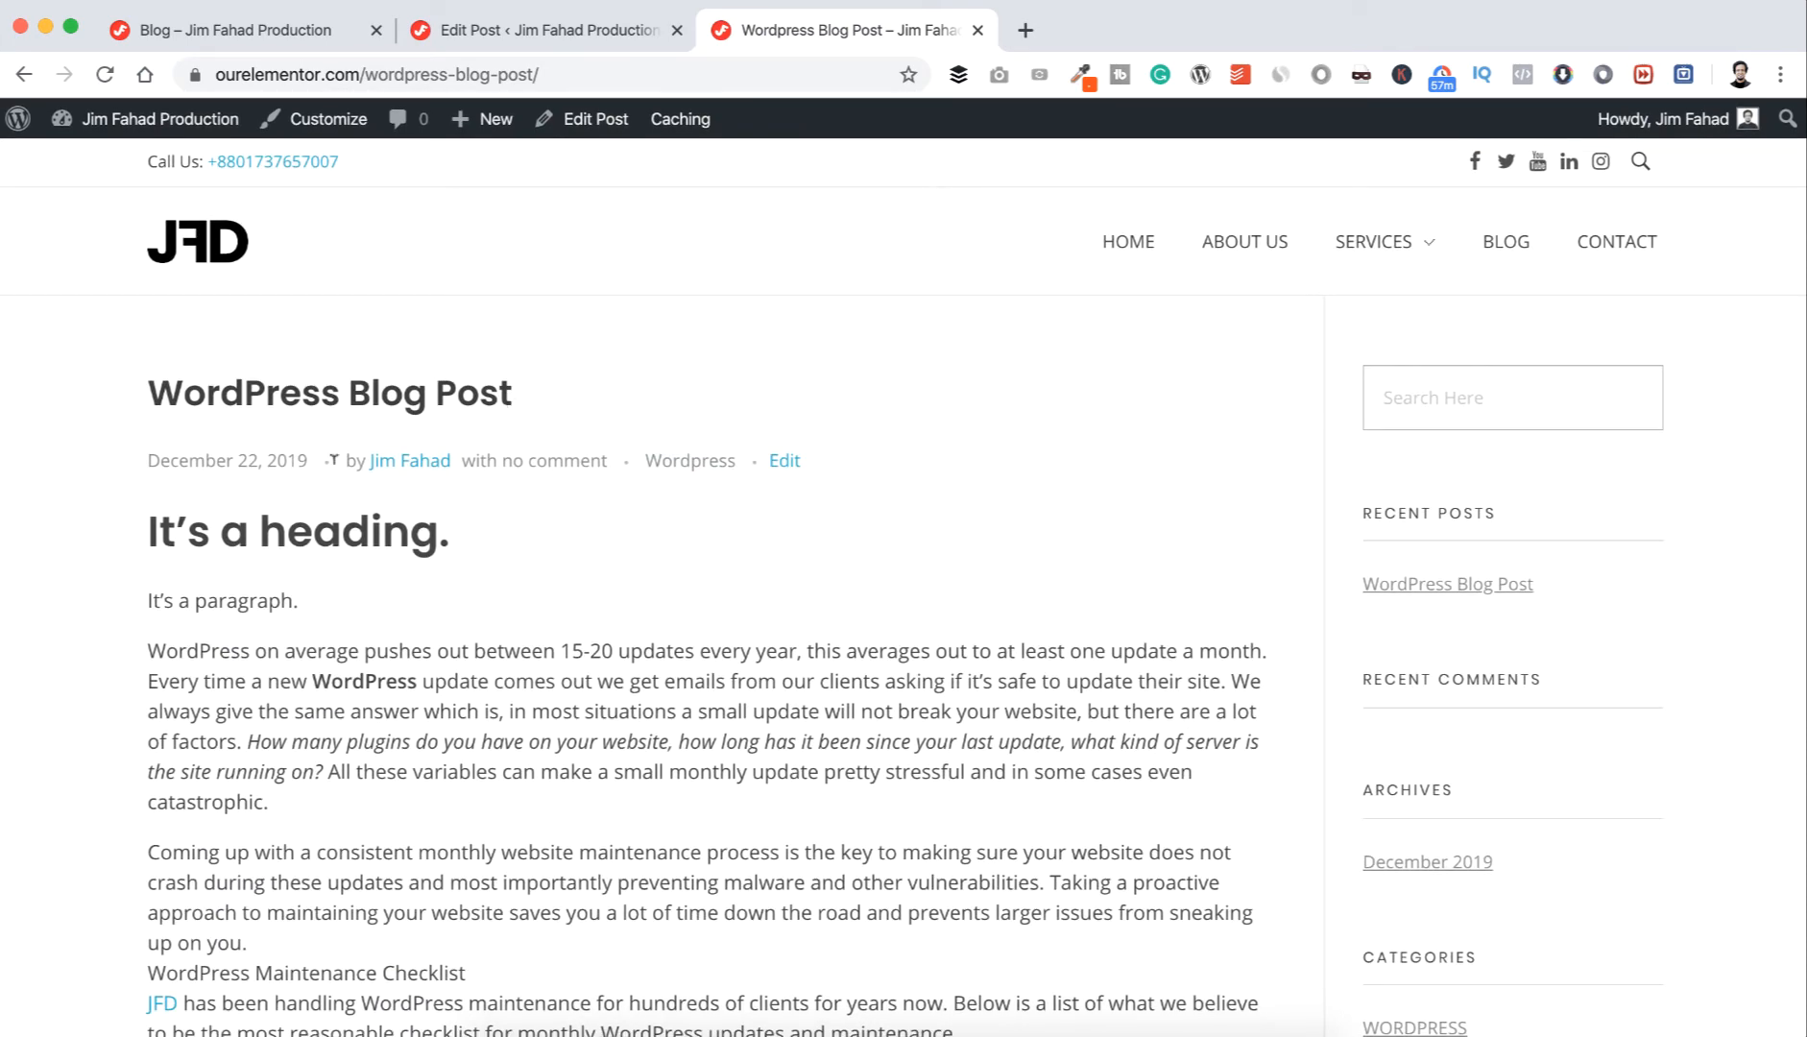
- Examine the live blog post from its content down to the author section and comment form
scroll(678, 605, "down", 20)
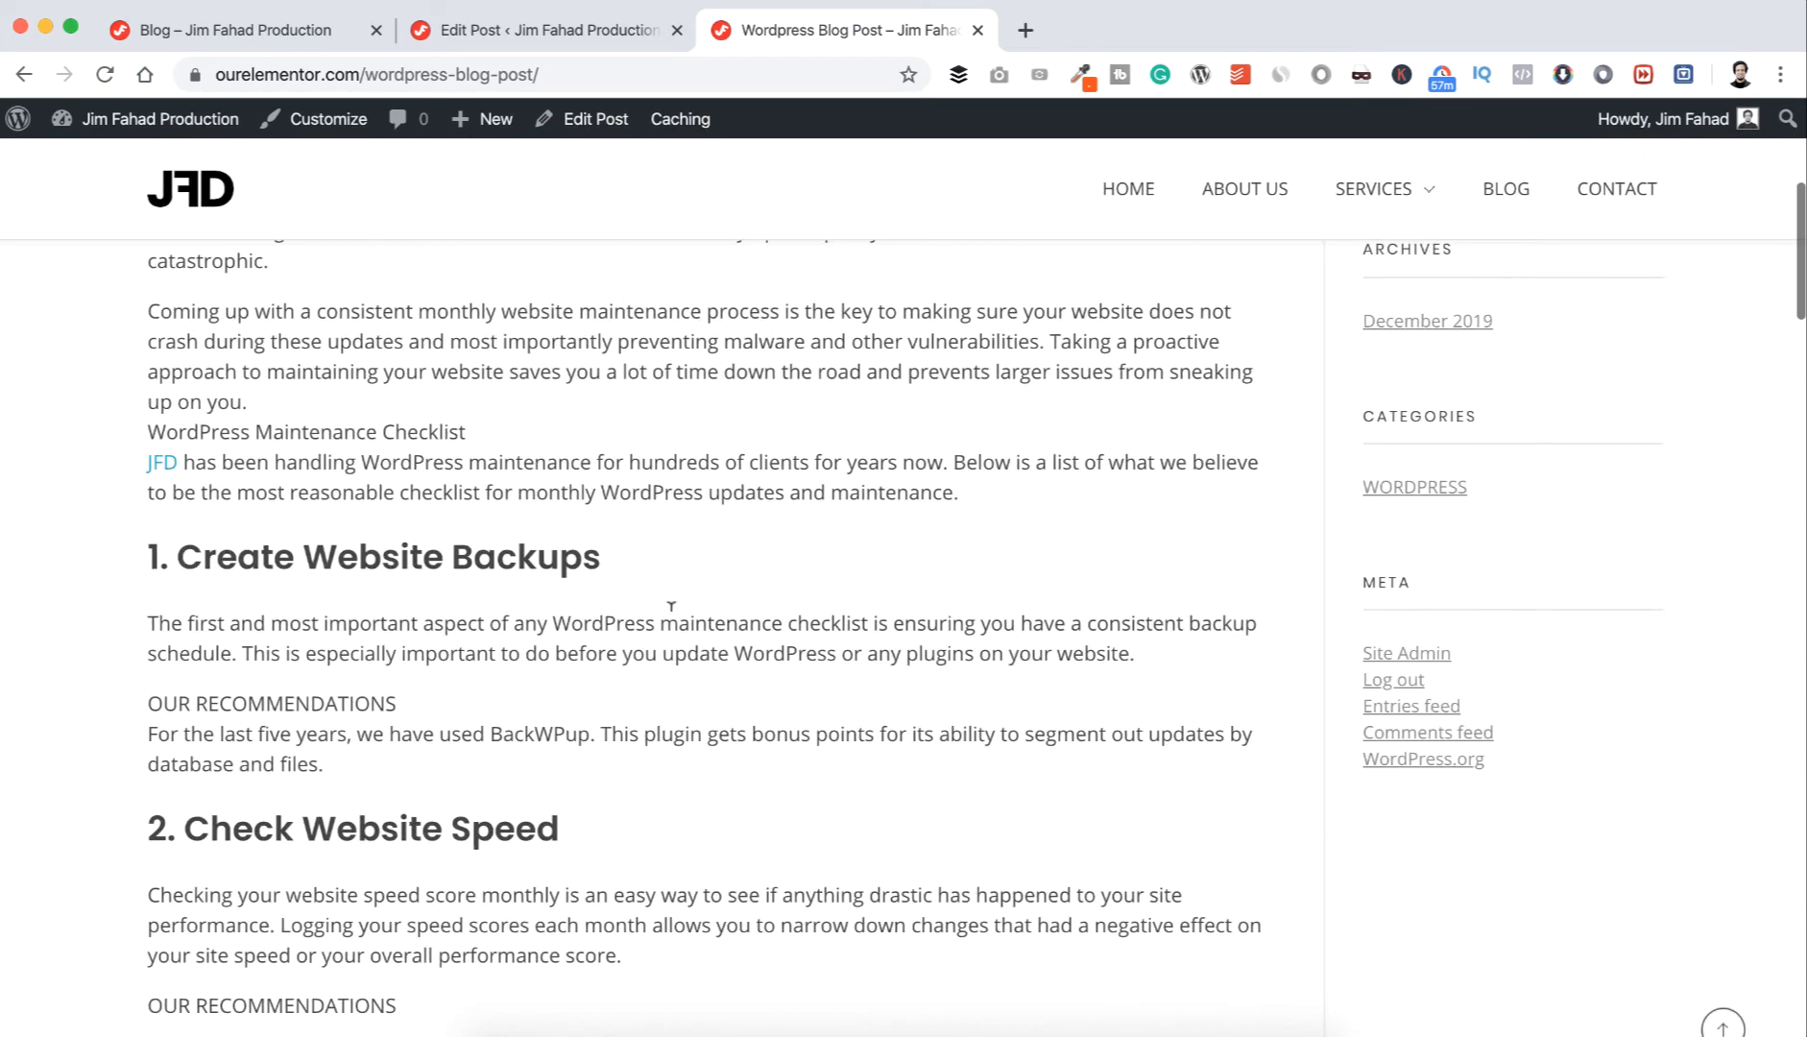
scroll(670, 613, "down", 15)
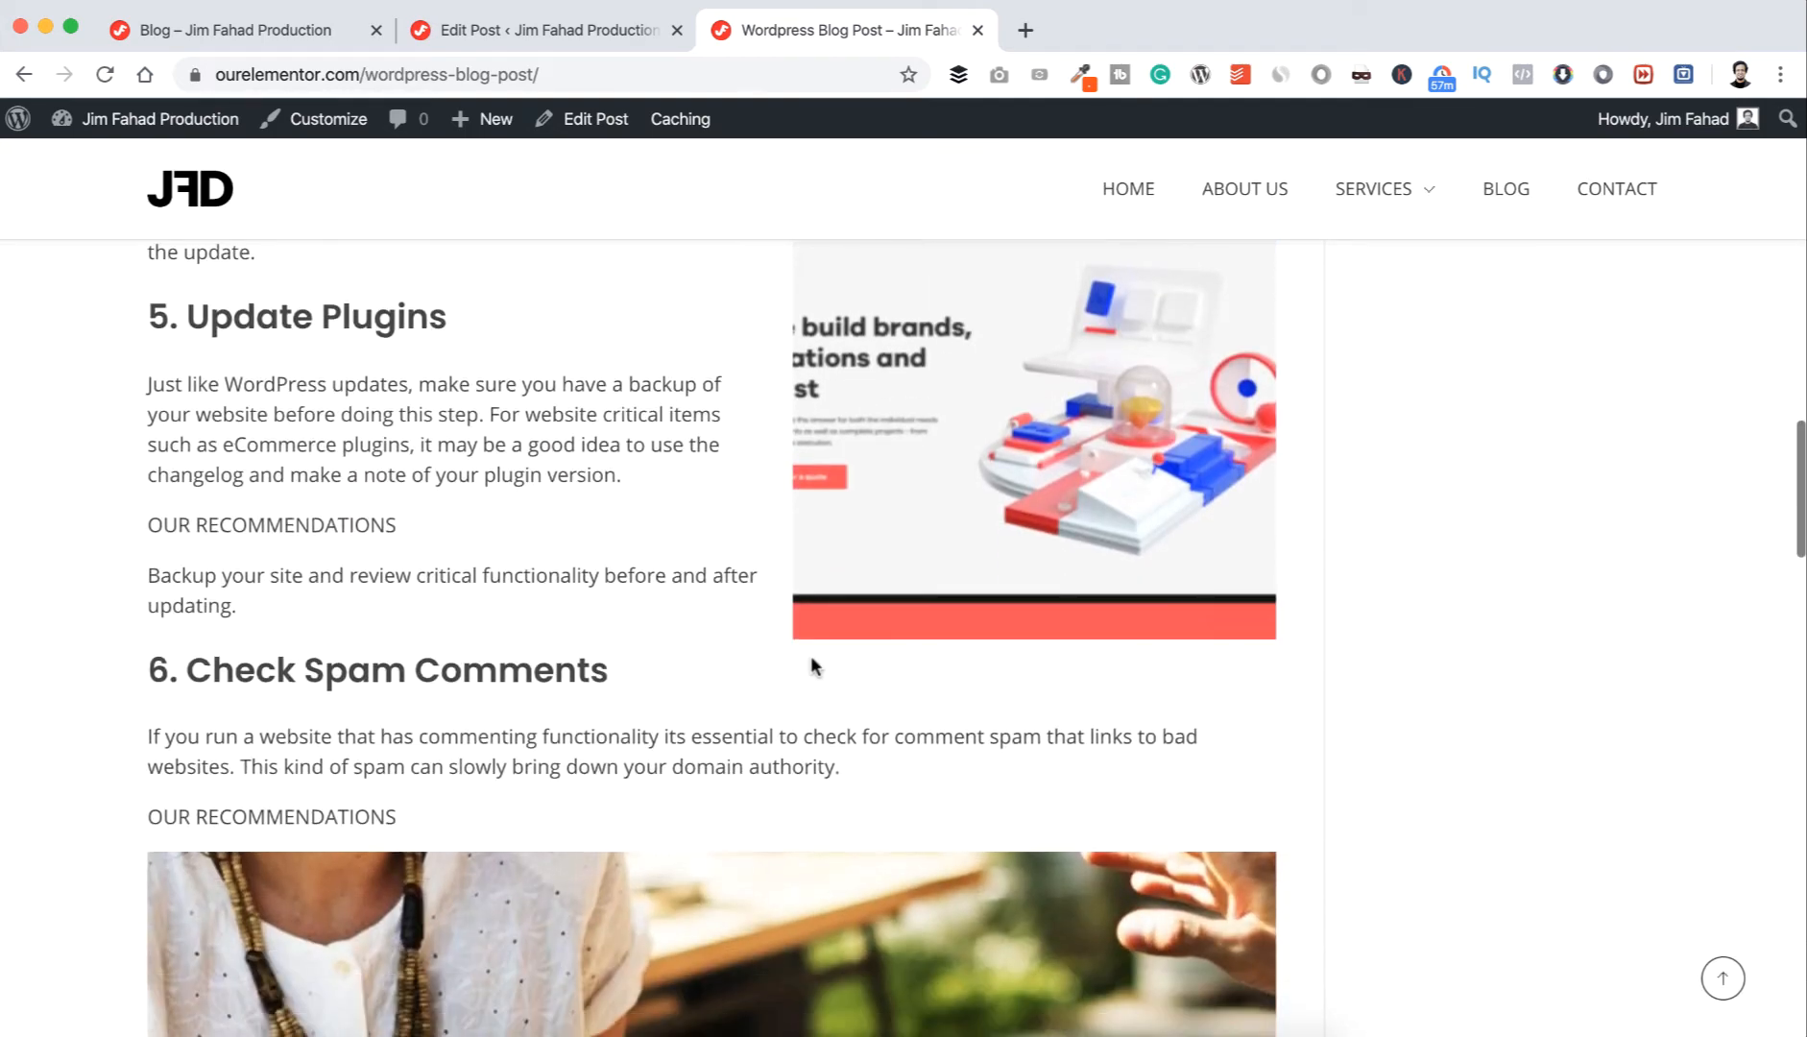
scroll(811, 656, "down", 15)
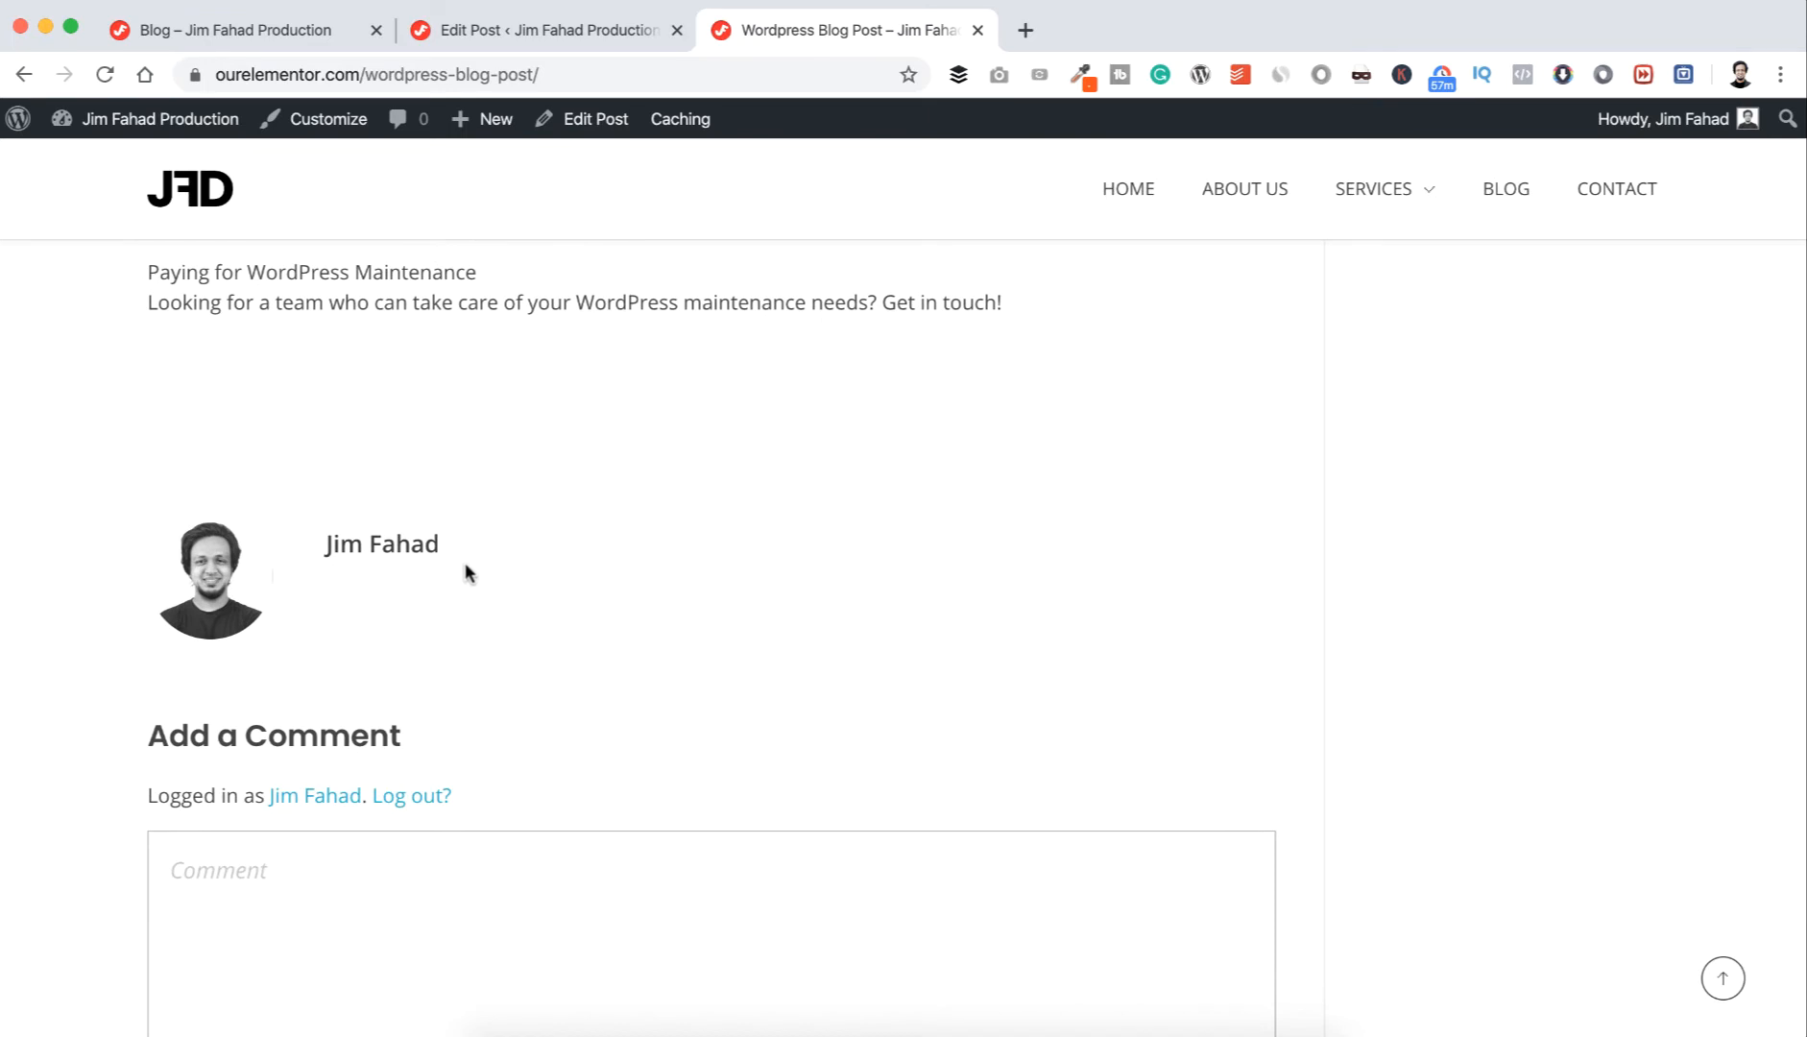
scroll(446, 636, "down", 5)
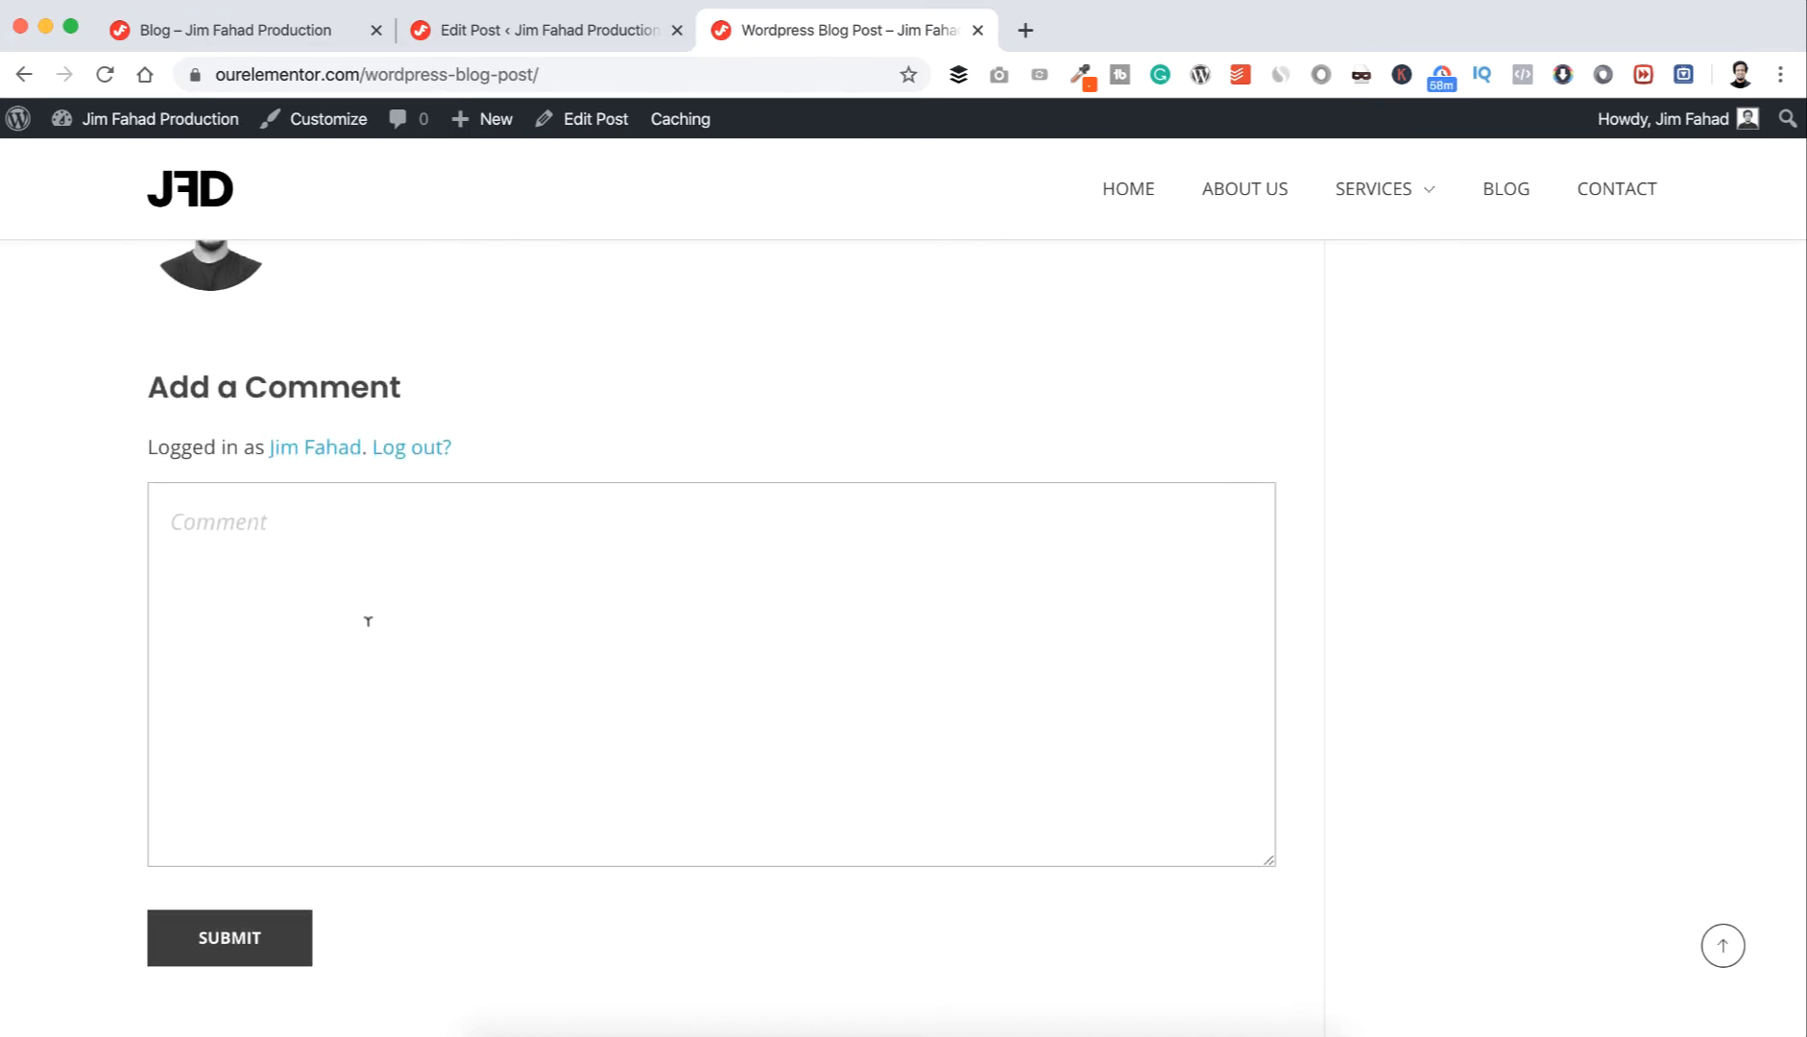
scroll(371, 622, "up", 4)
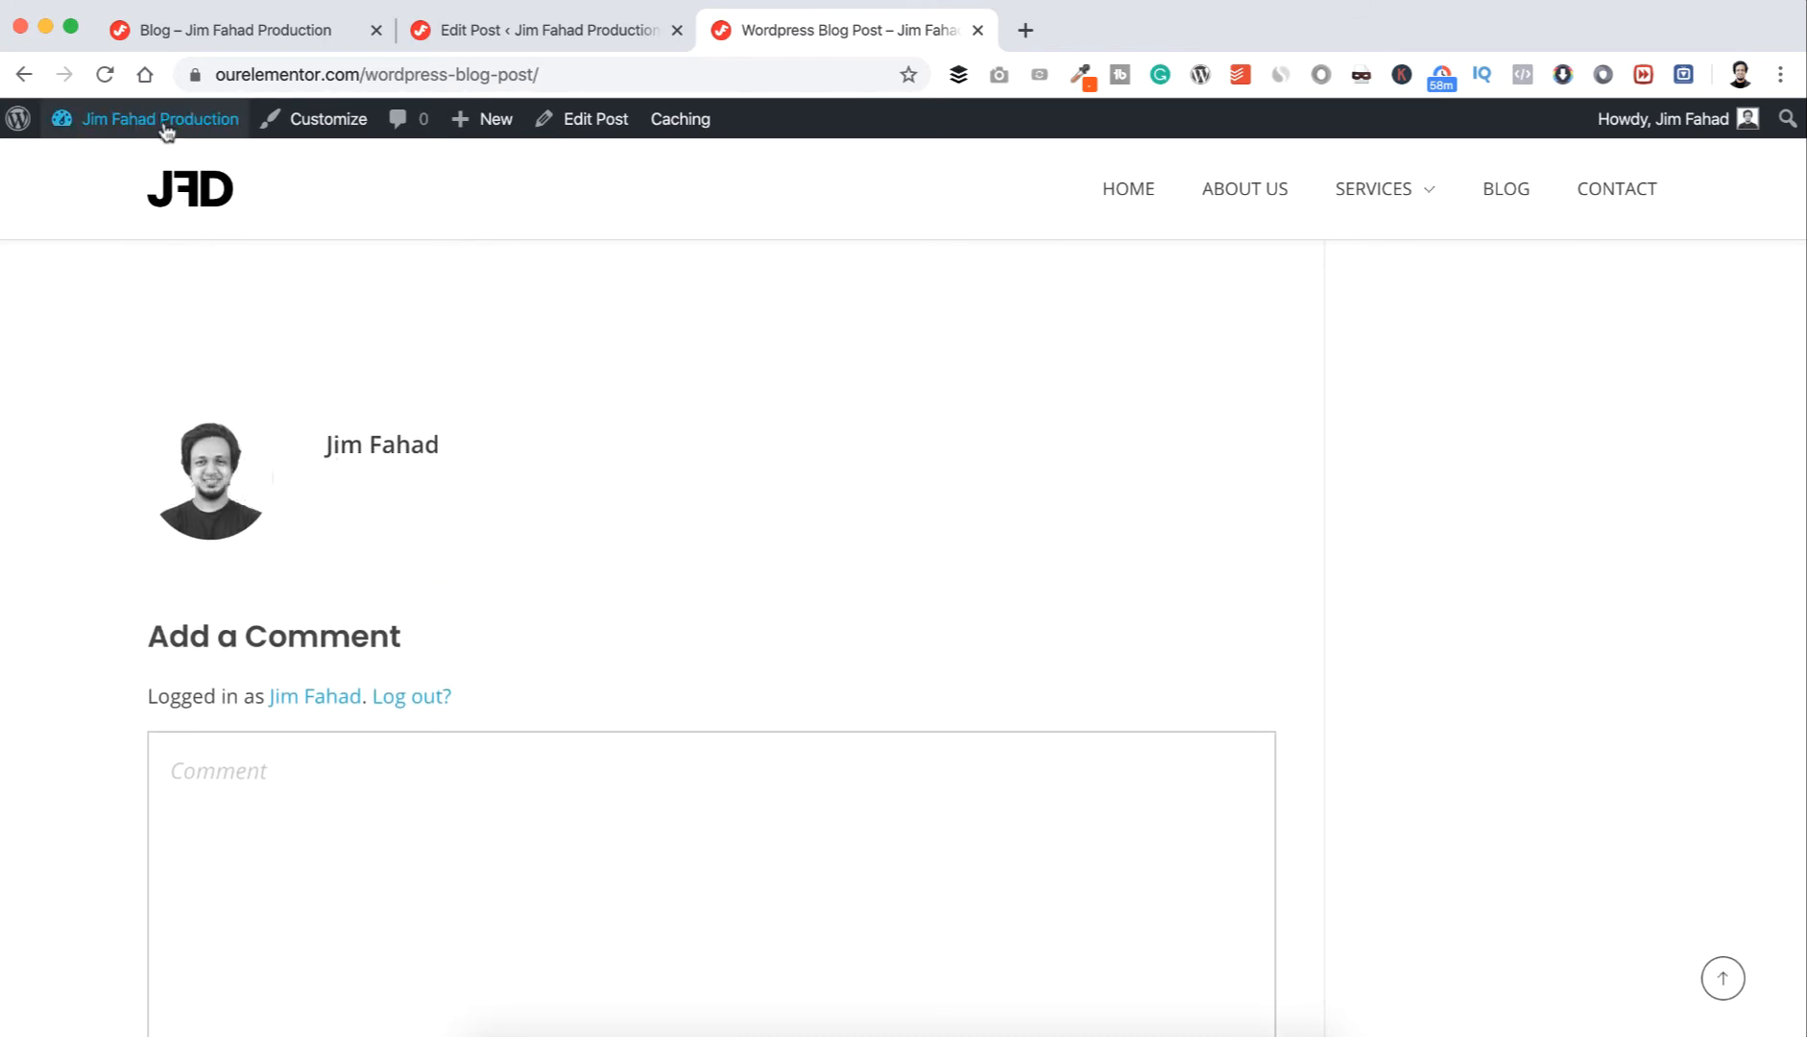
- Open the WordPress dashboard in a new tab, view all users, and go to the profile picture setting of the own profile
mouse_move(158, 125)
right_click(125, 165)
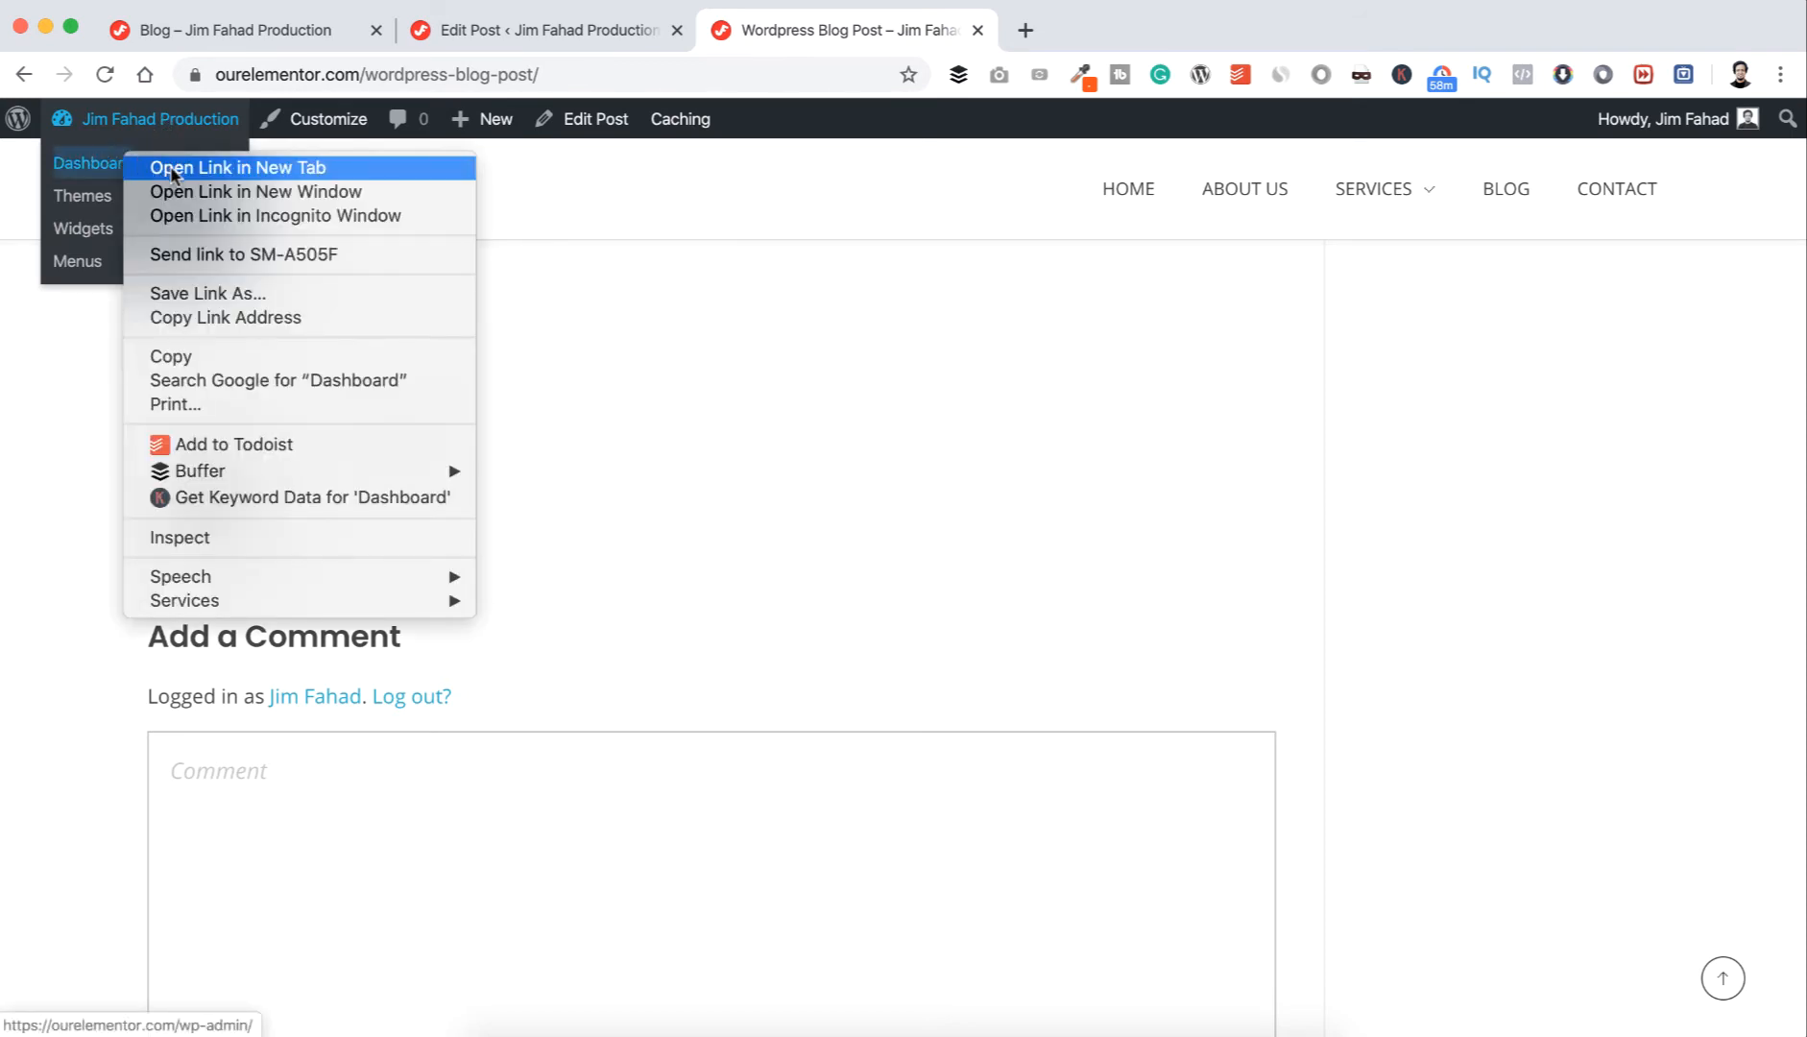
left_click(221, 163)
mouse_move(87, 745)
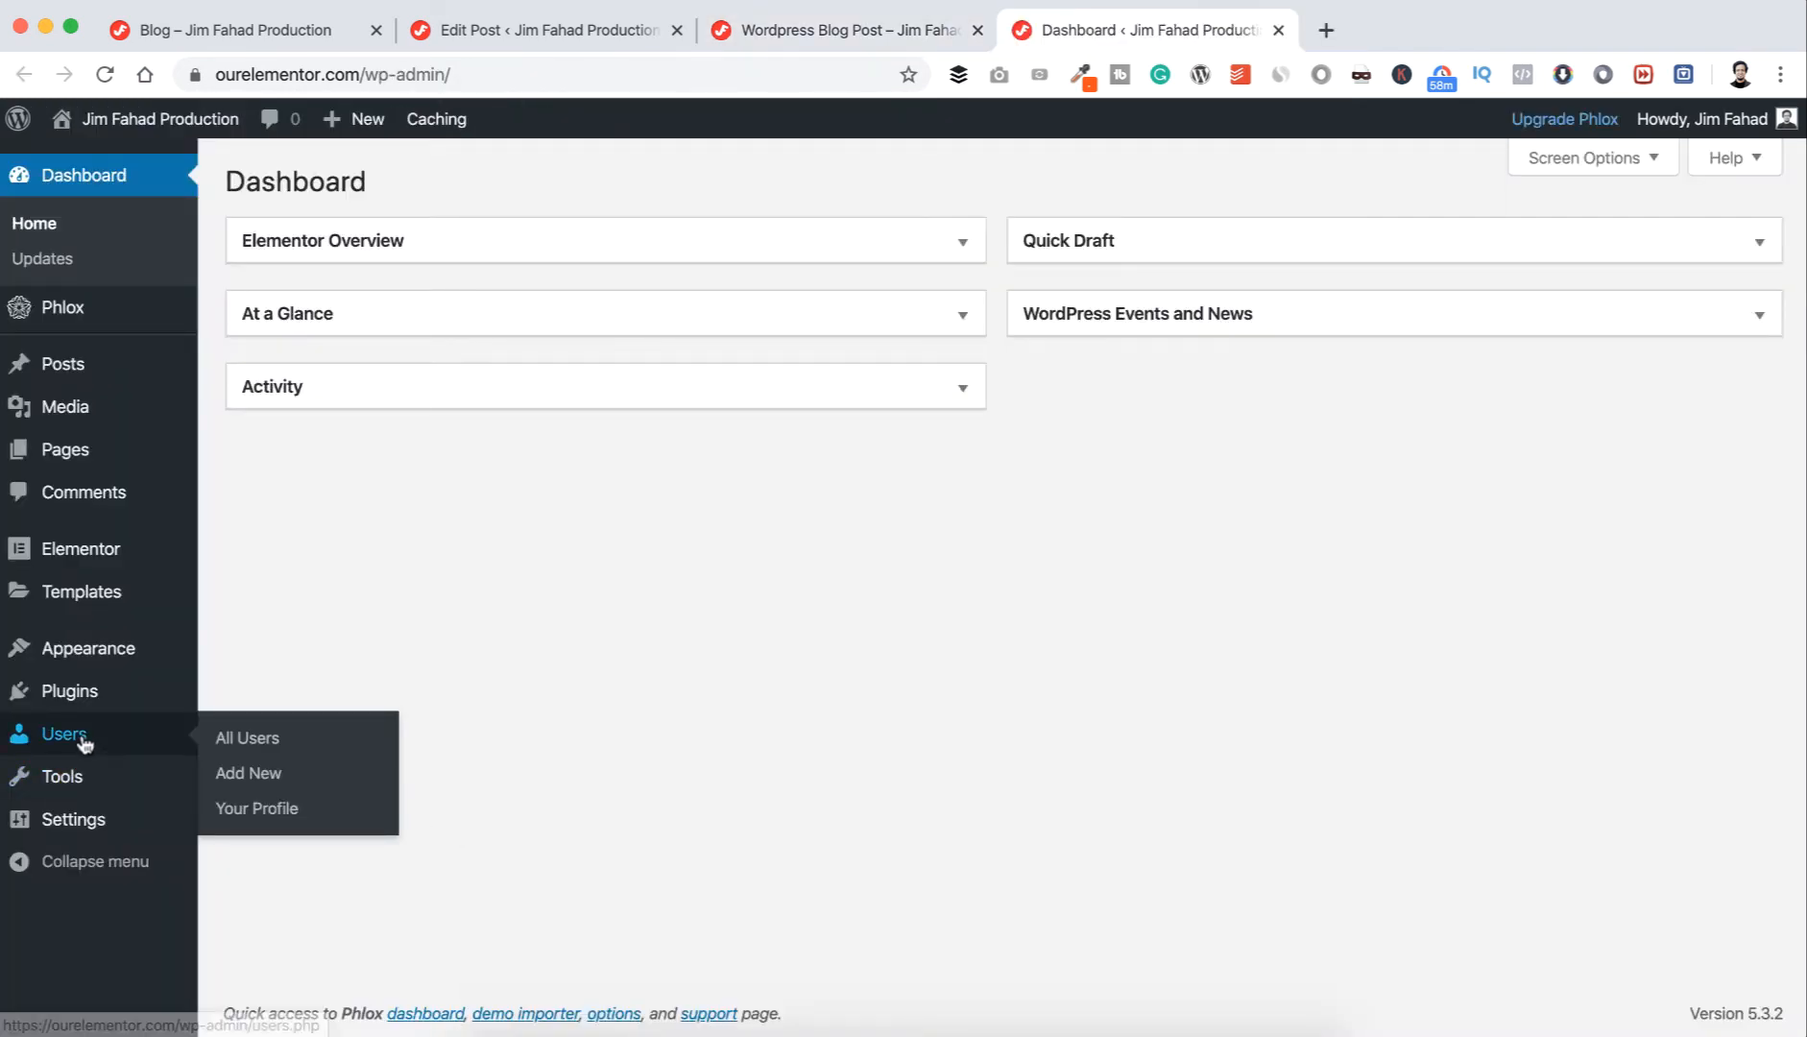
left_click(258, 739)
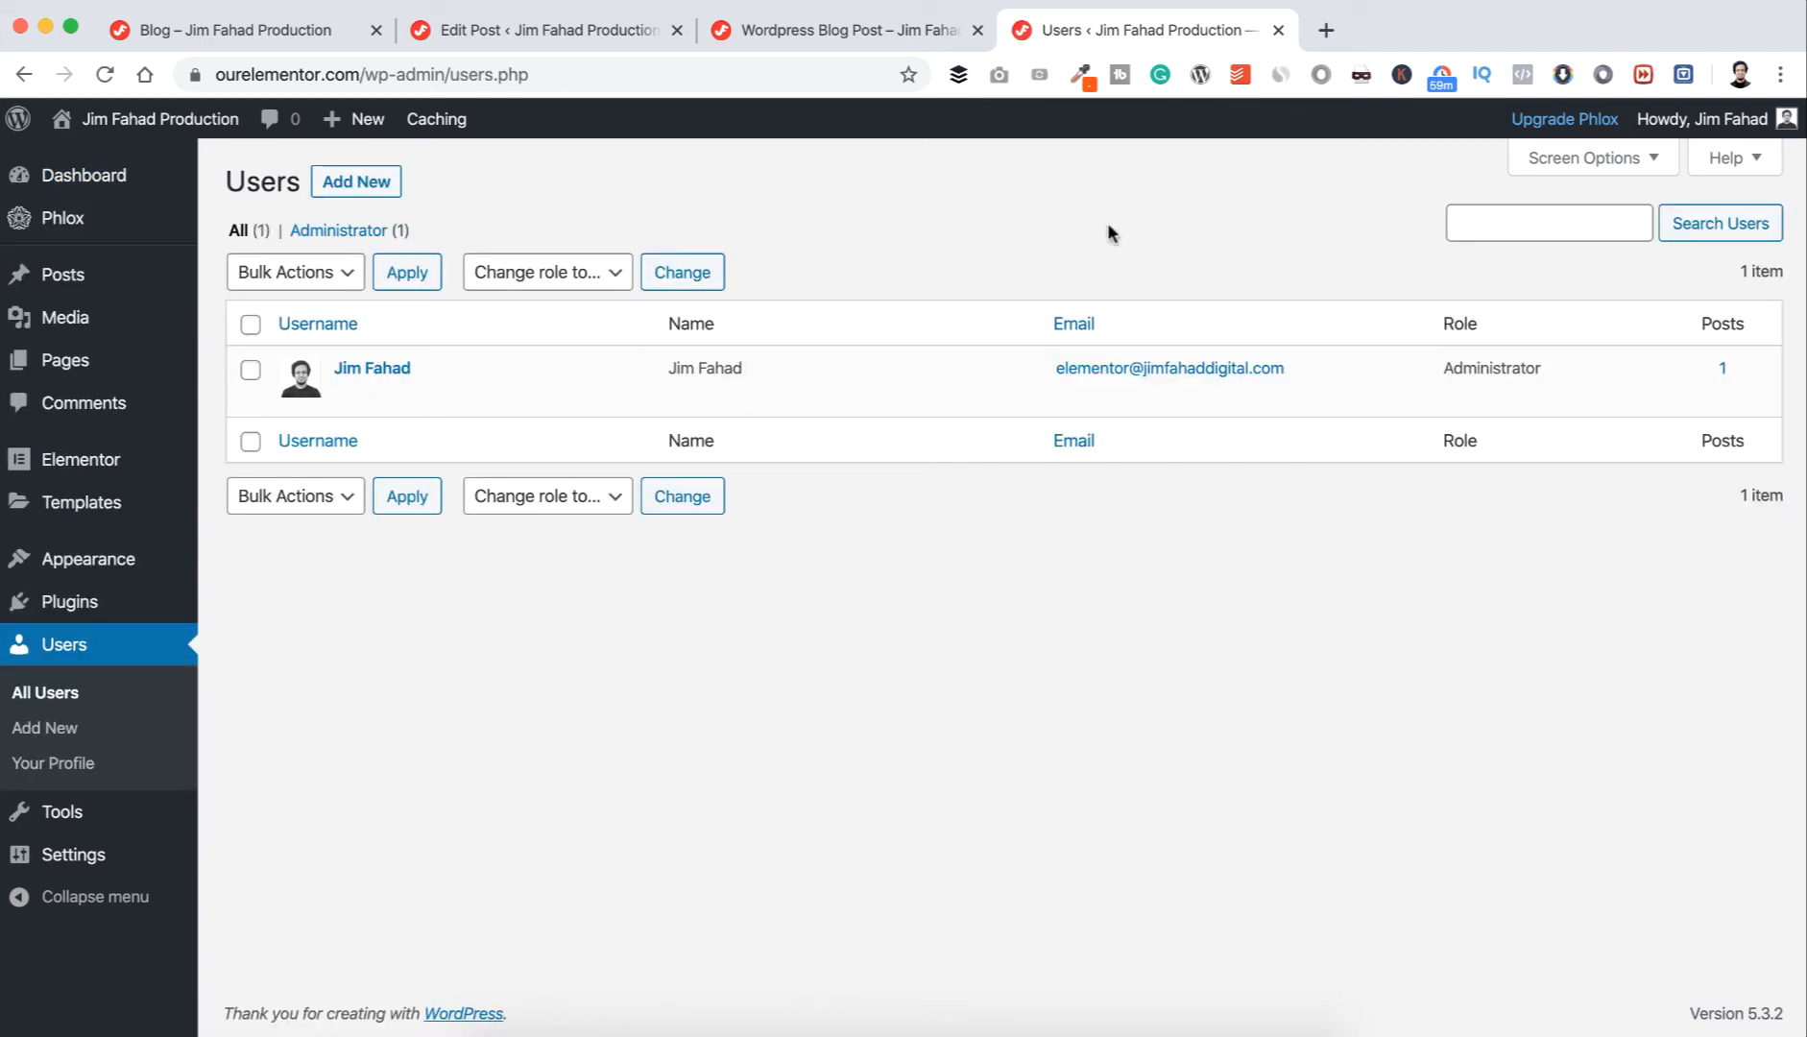
mouse_move(1724, 121)
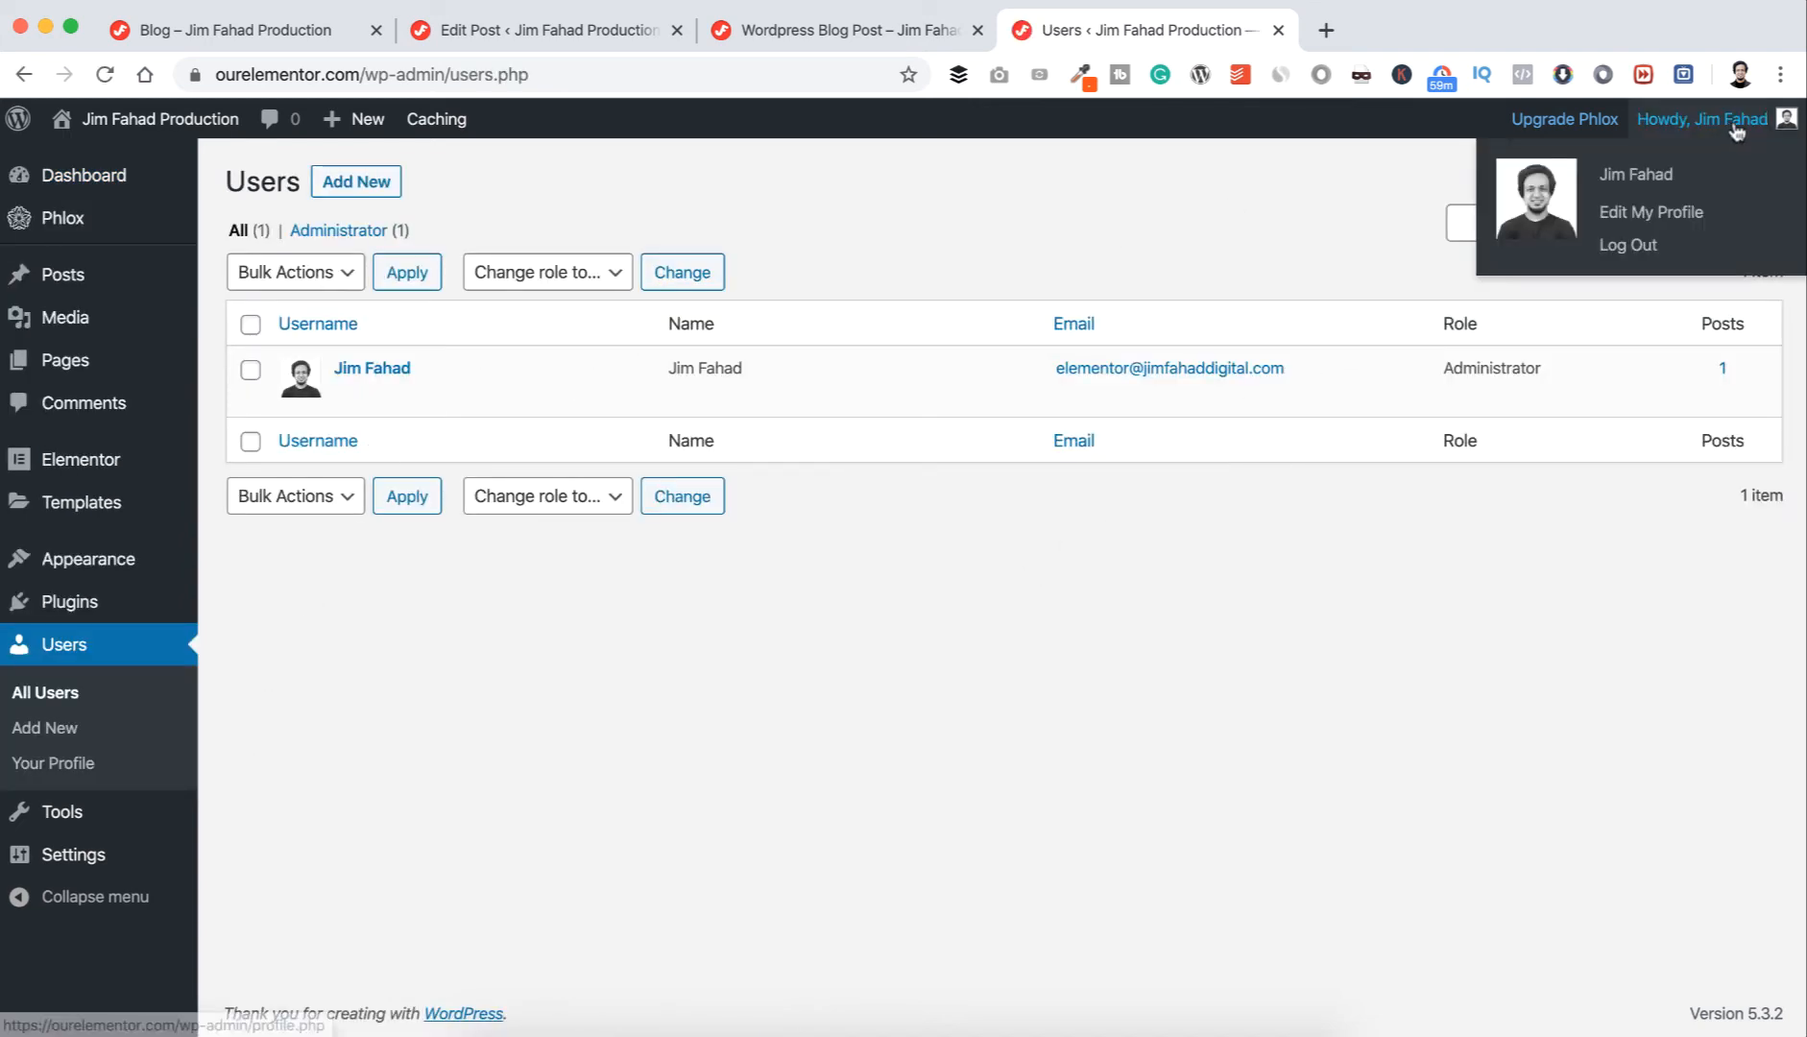
left_click(1645, 212)
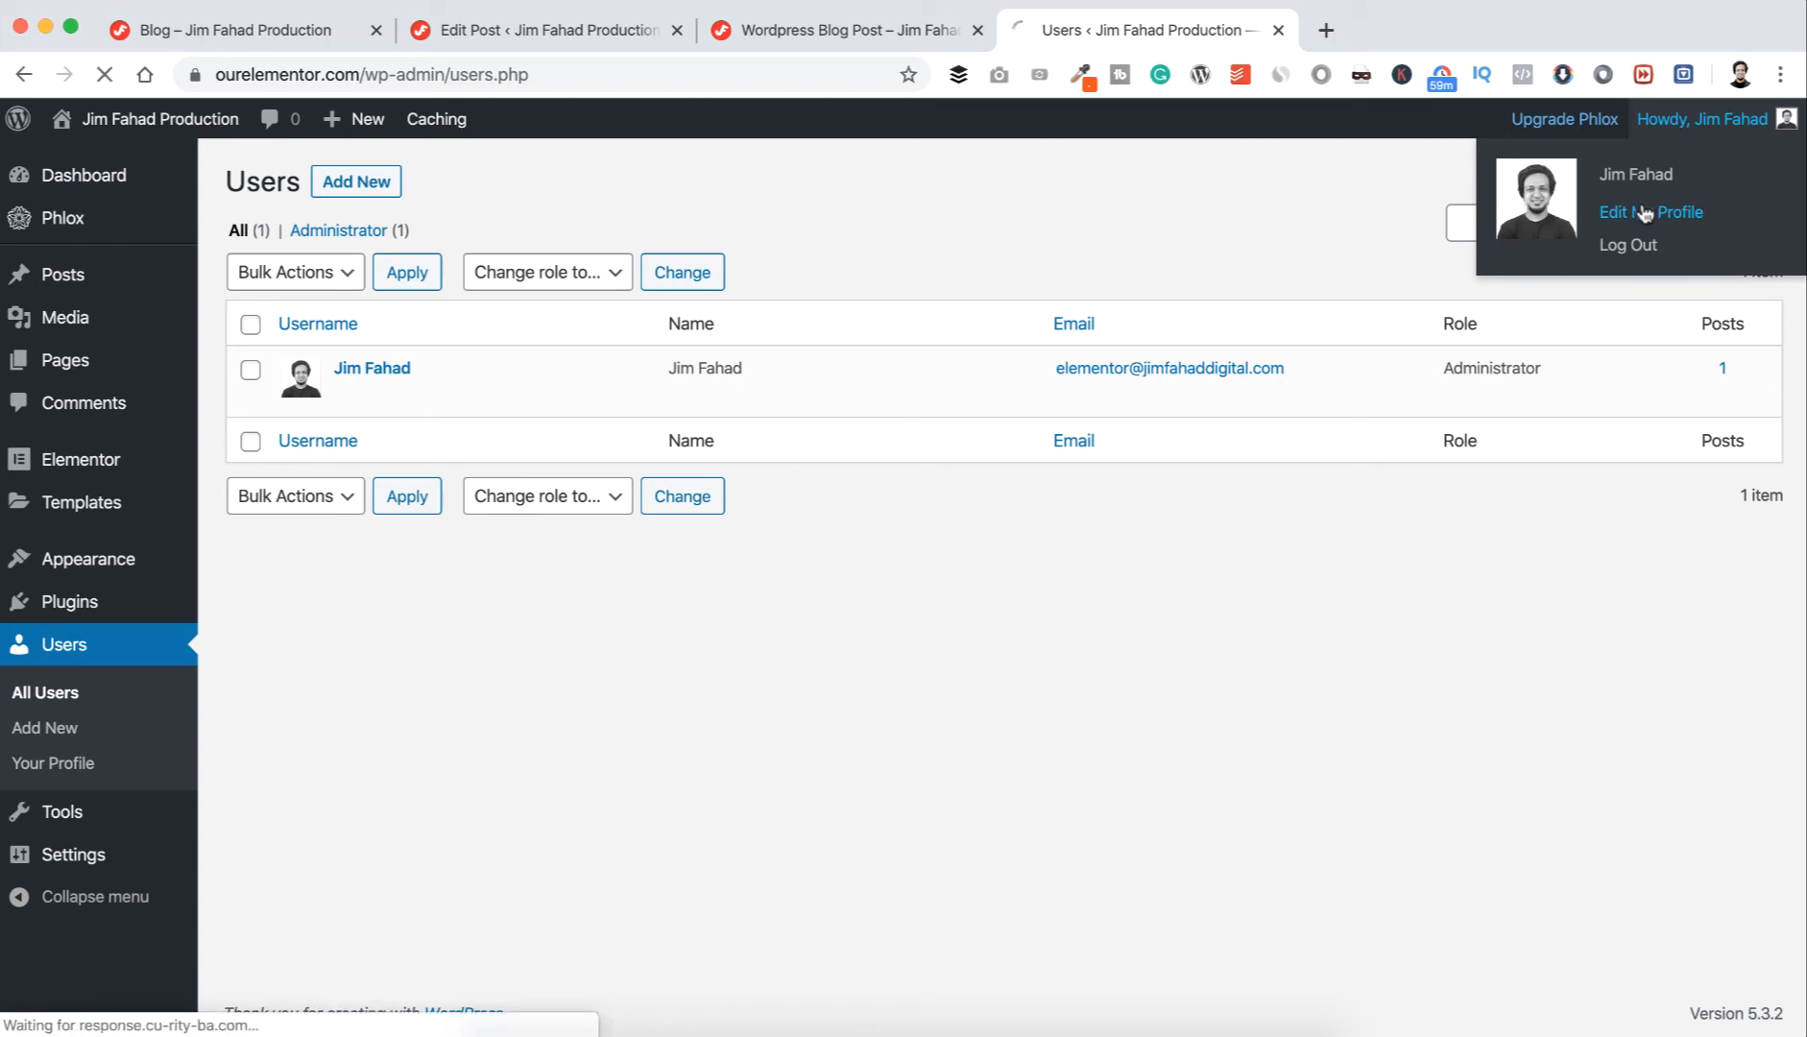
scroll(1183, 729, "down", 5)
scroll(1185, 732, "down", 12)
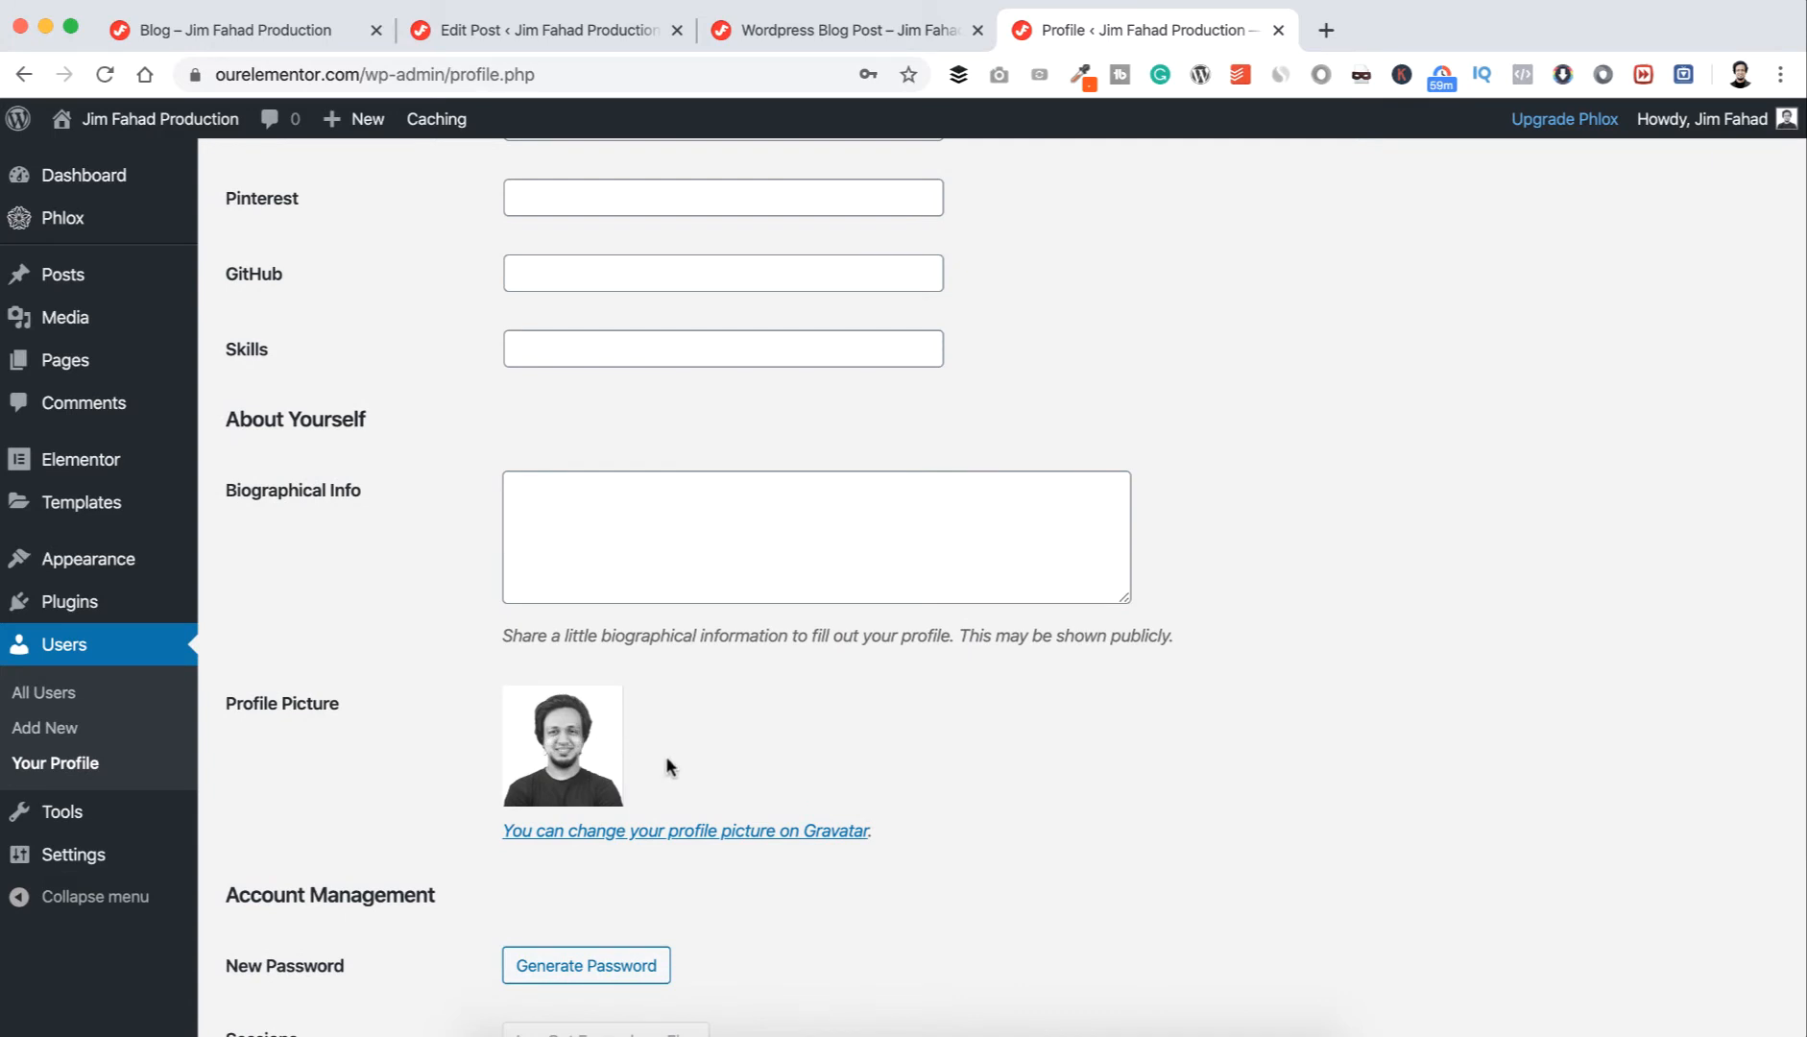
- Open the Gravatar site from the profile picture link in a new tab, view its sign-up form, and return to the profile page
right_click(709, 843)
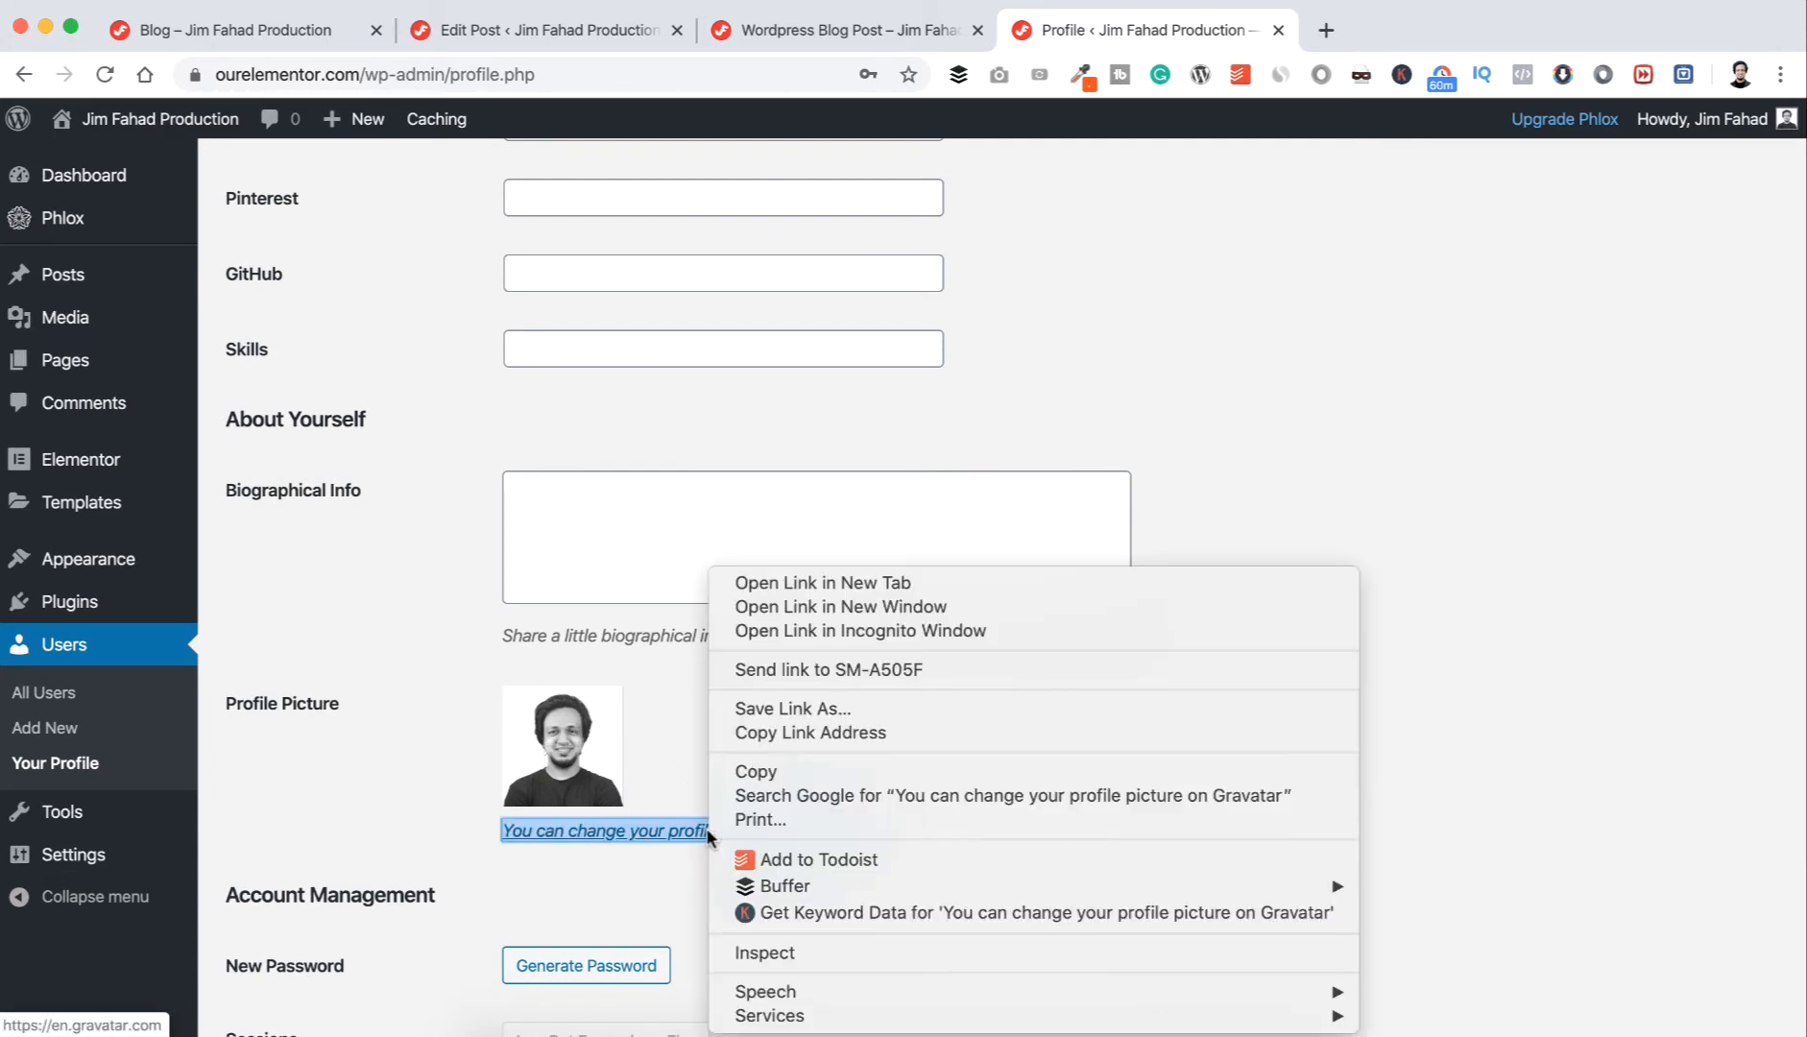
left_click(806, 580)
key("ctrl+Tab")
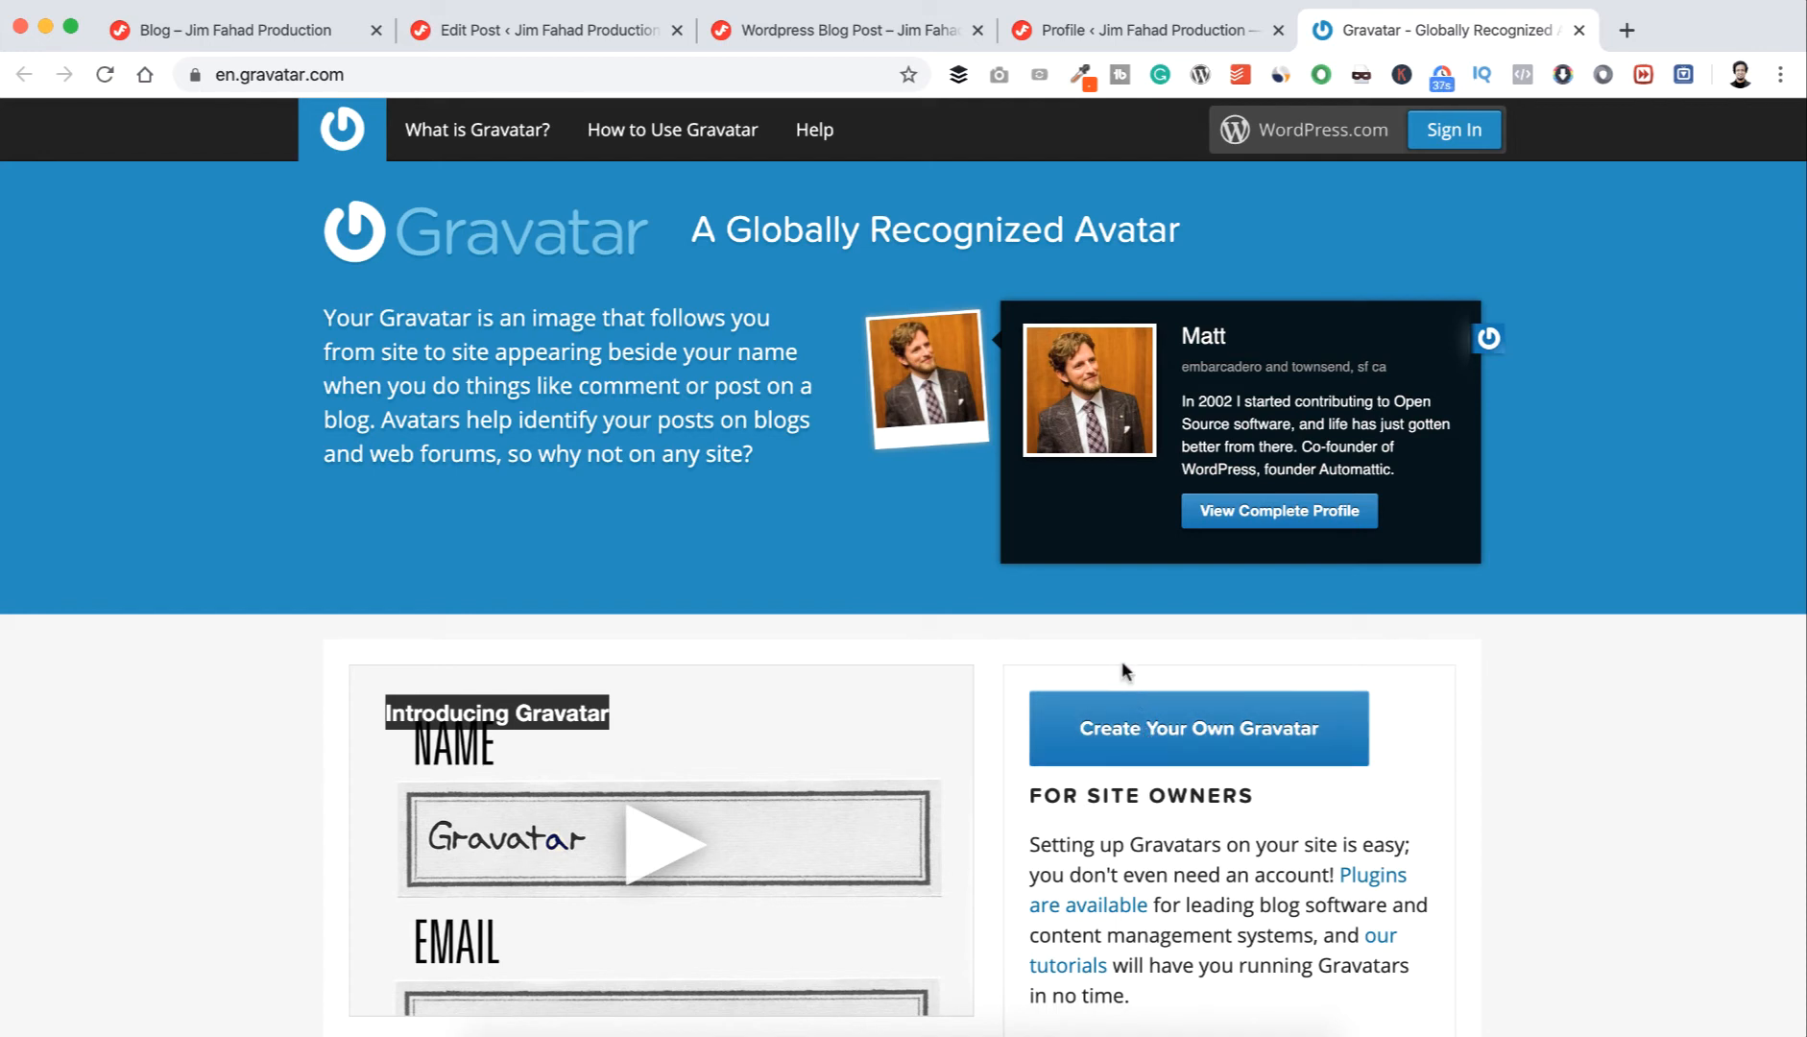
left_click(1162, 728)
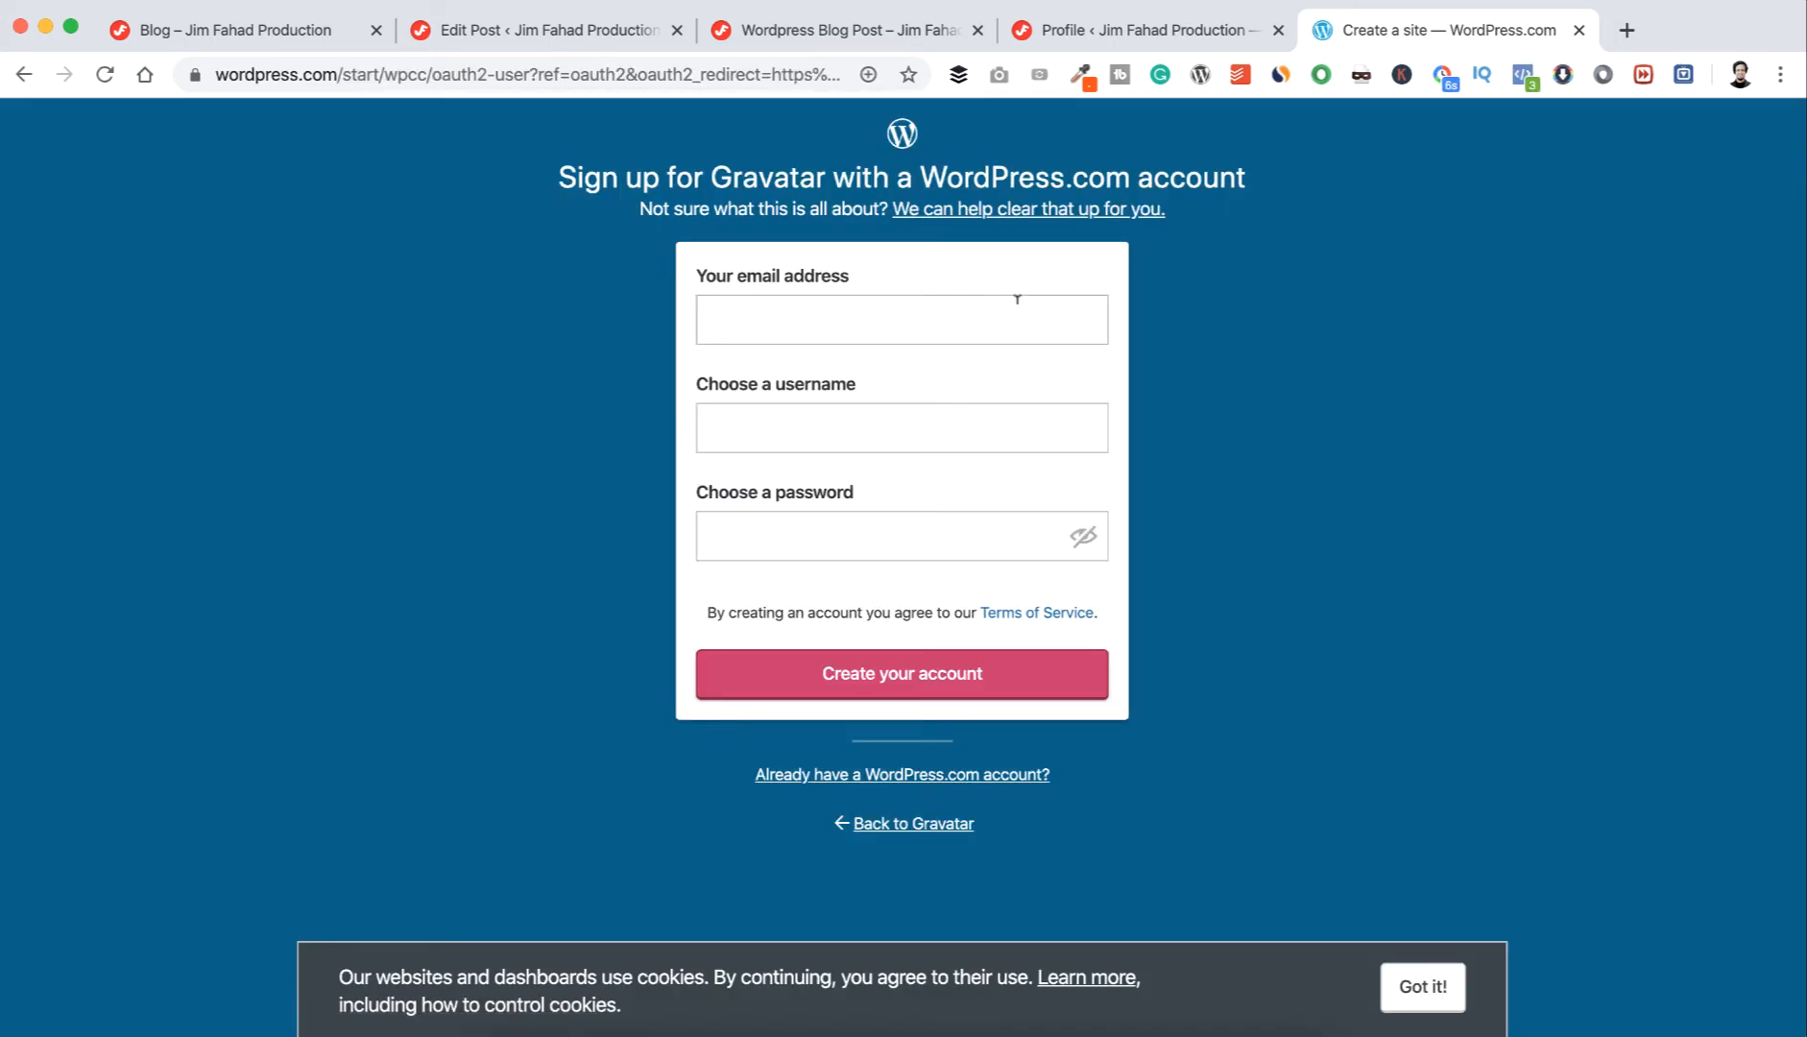
left_click(1164, 35)
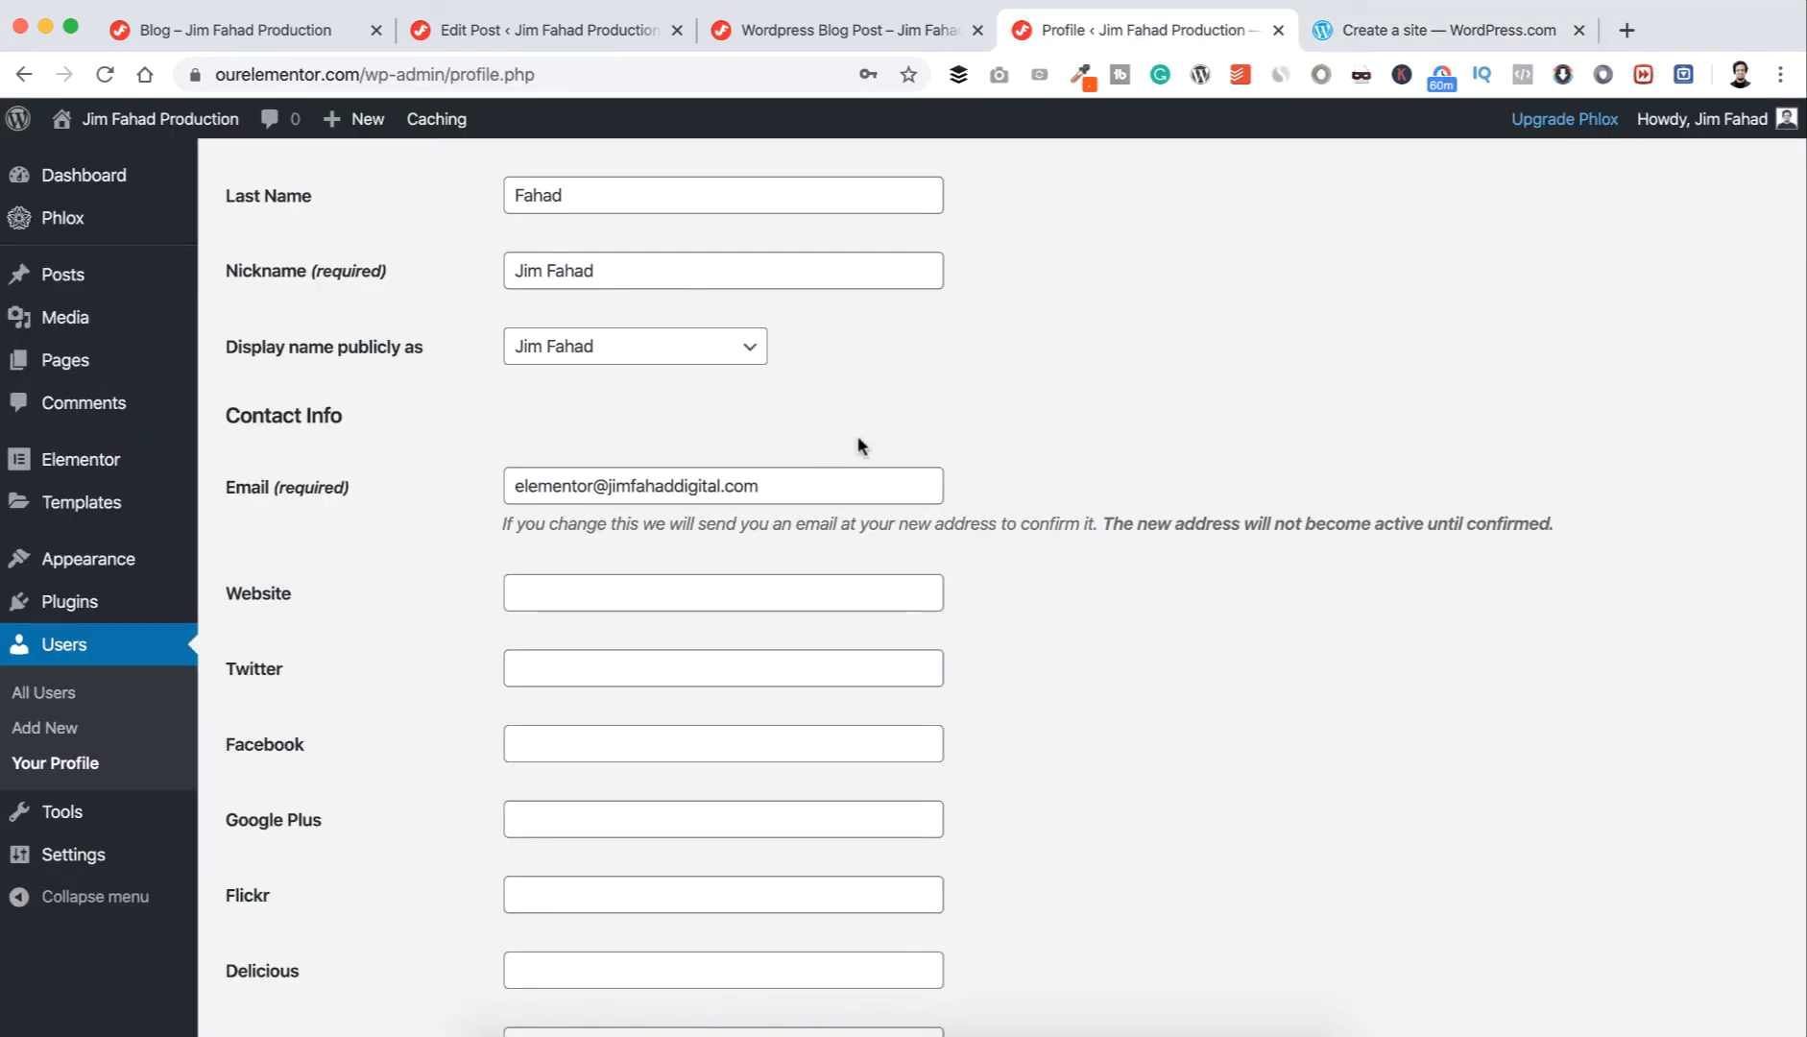
- Close the profile page and the Gravatar sign-up page, and go back to the beginning of the live blog post
scroll(857, 440, "down", 10)
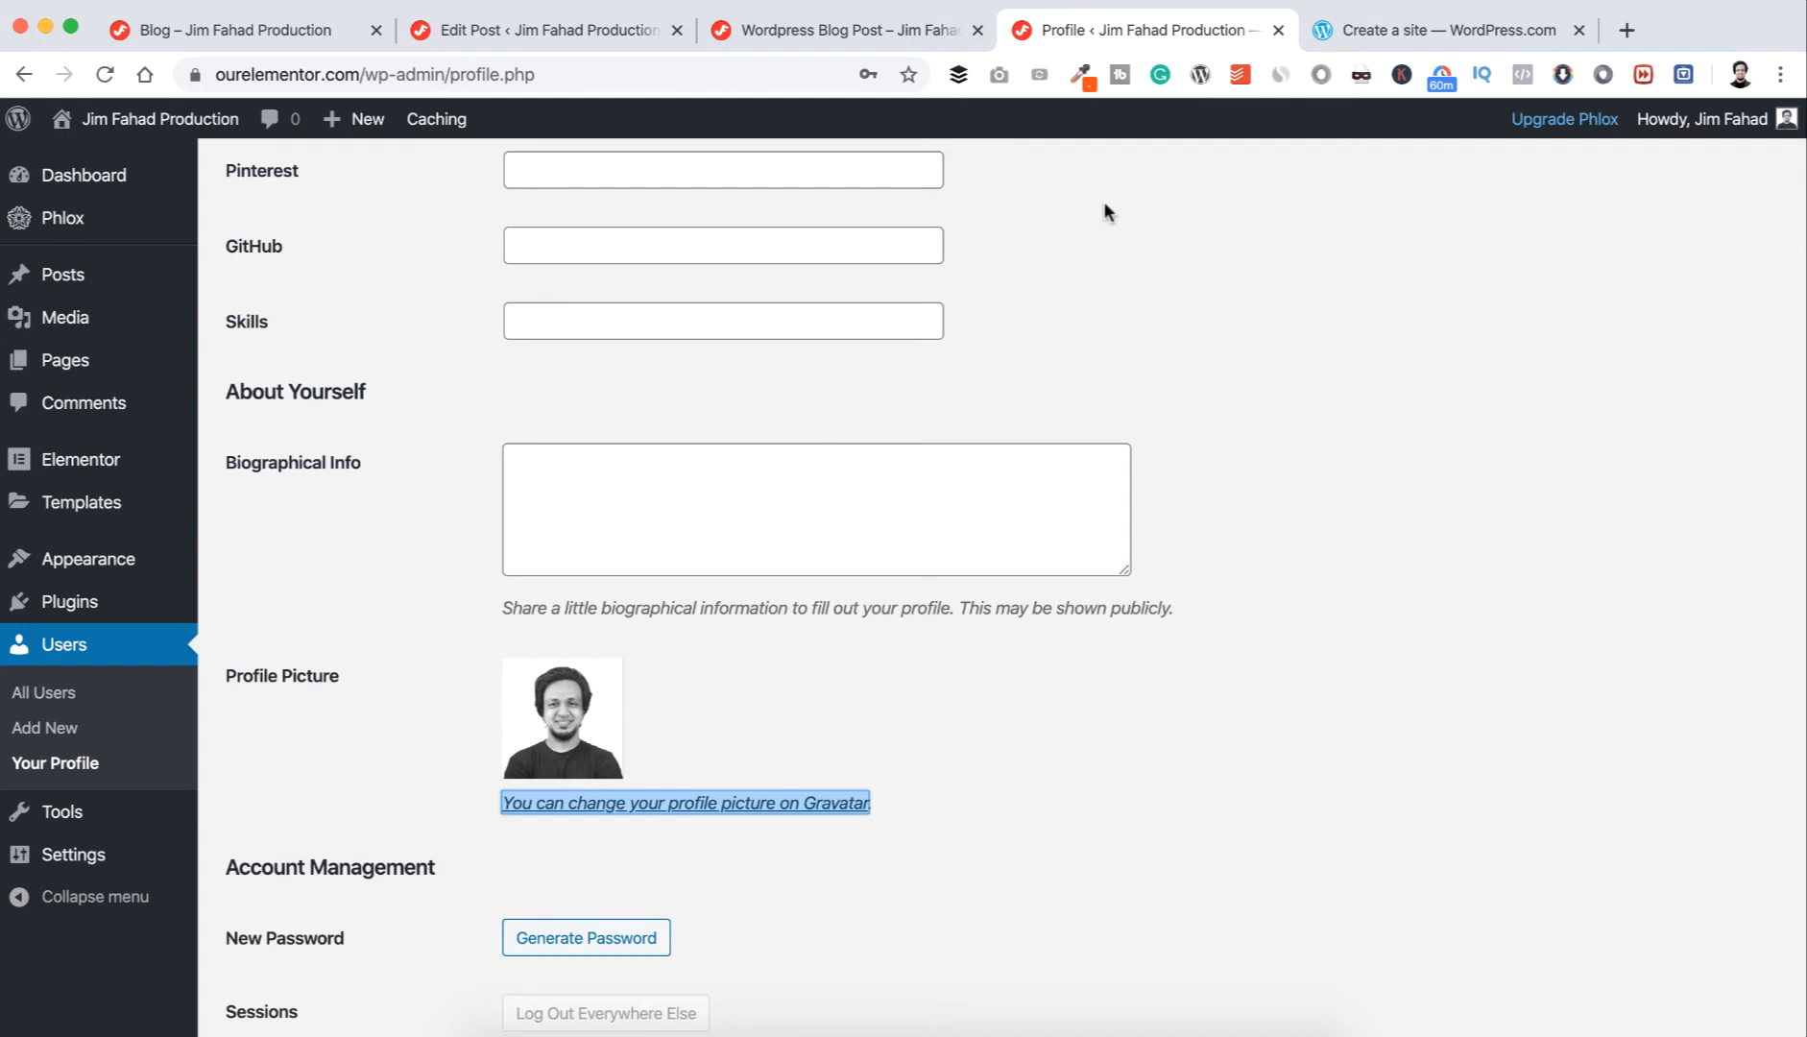
left_click(1279, 29)
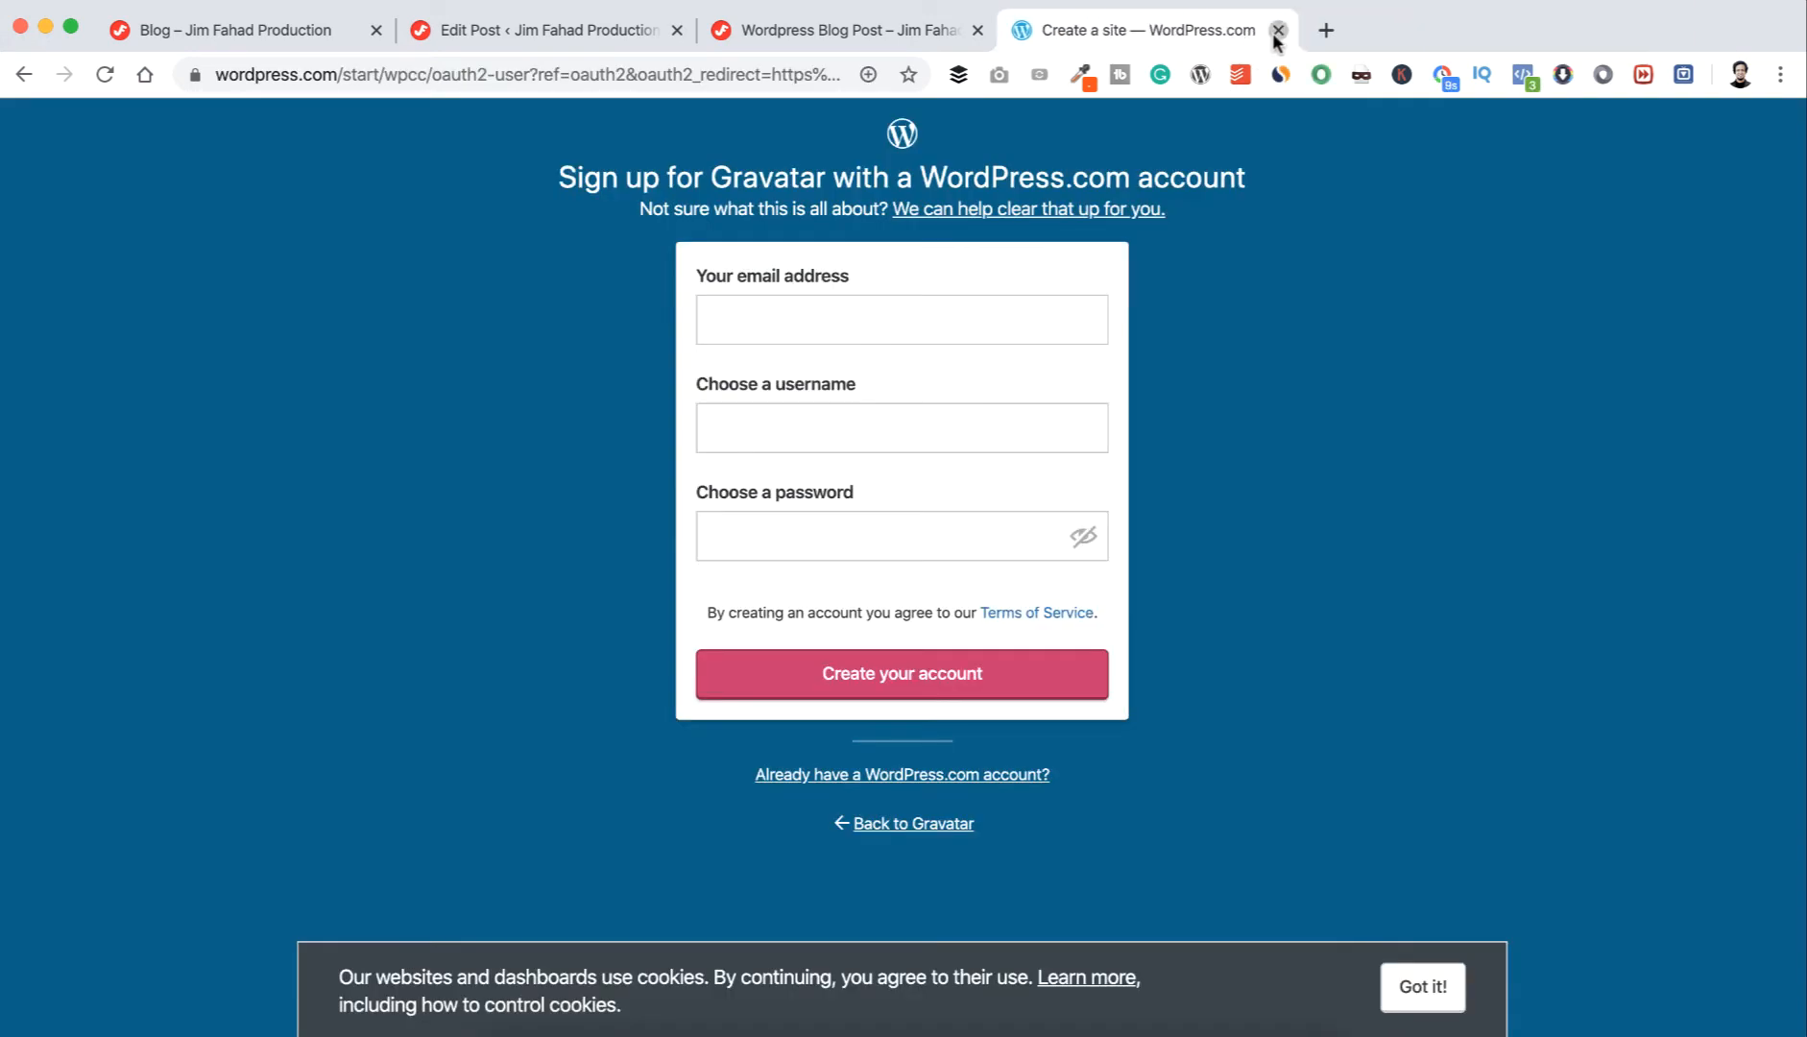
left_click(1278, 30)
scroll(1158, 377, "up", 15)
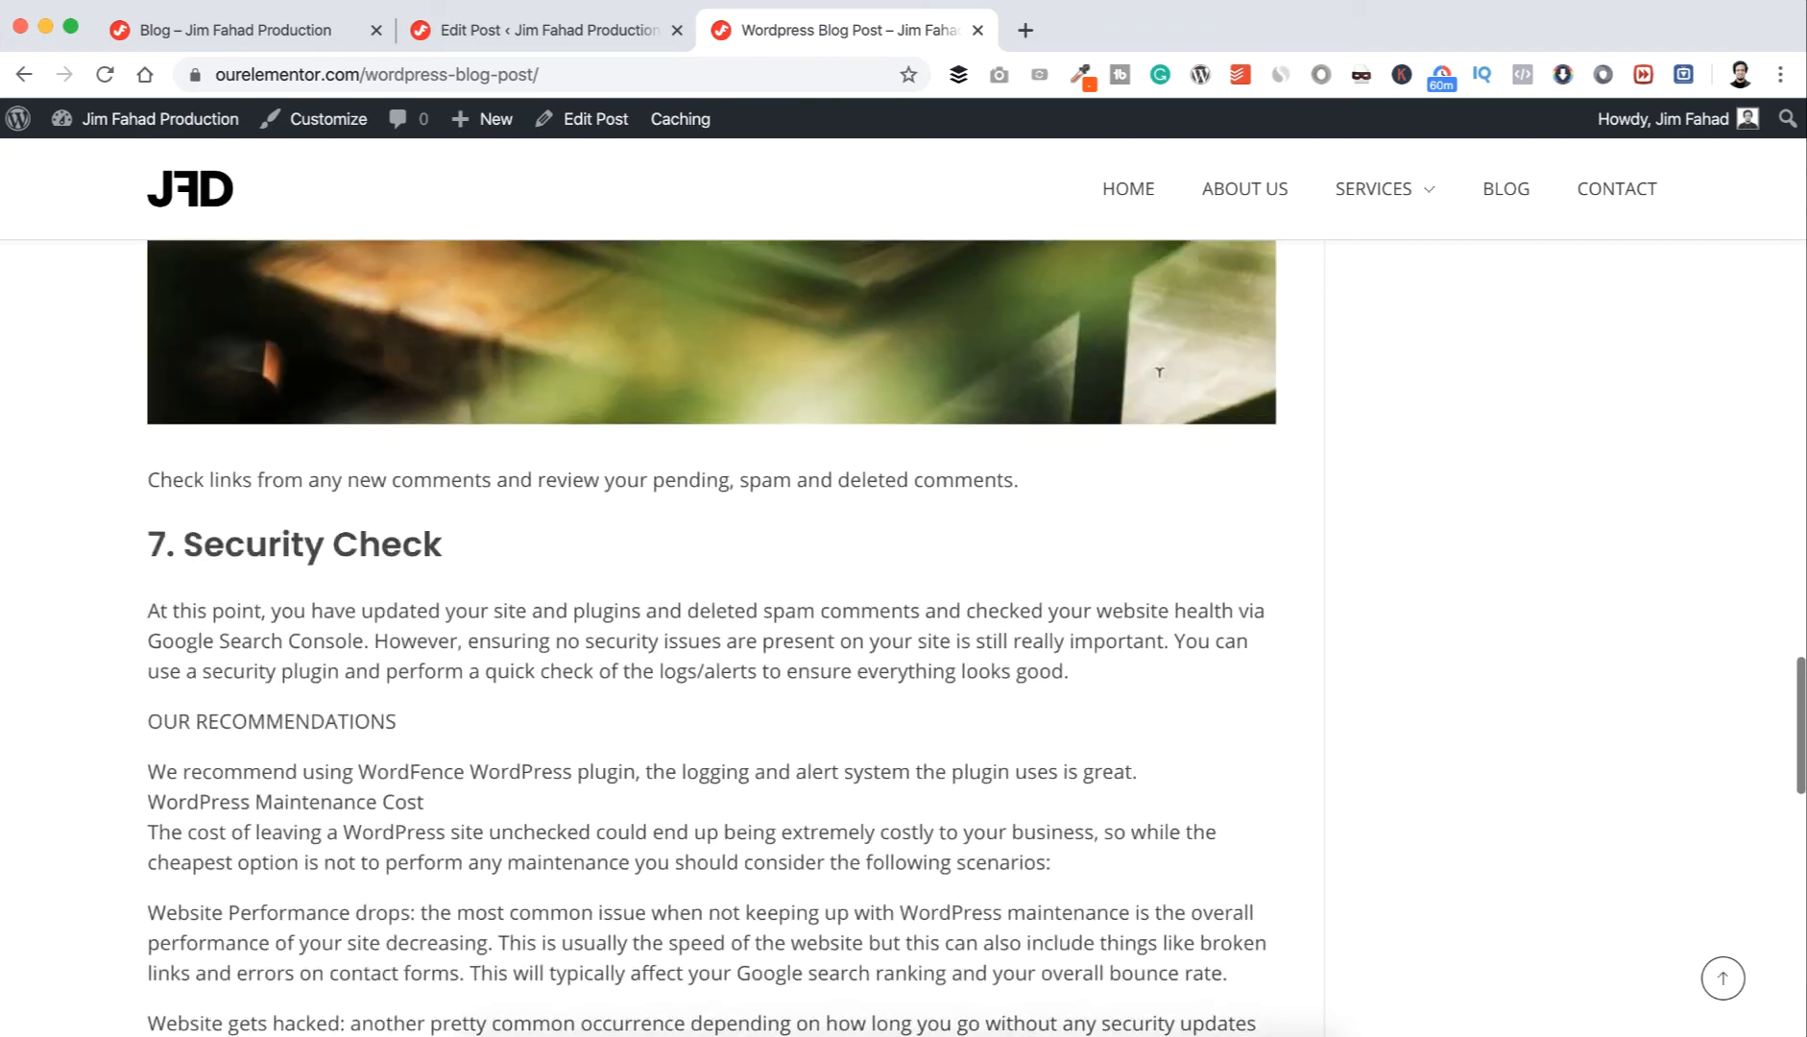
scroll(1159, 375, "up", 20)
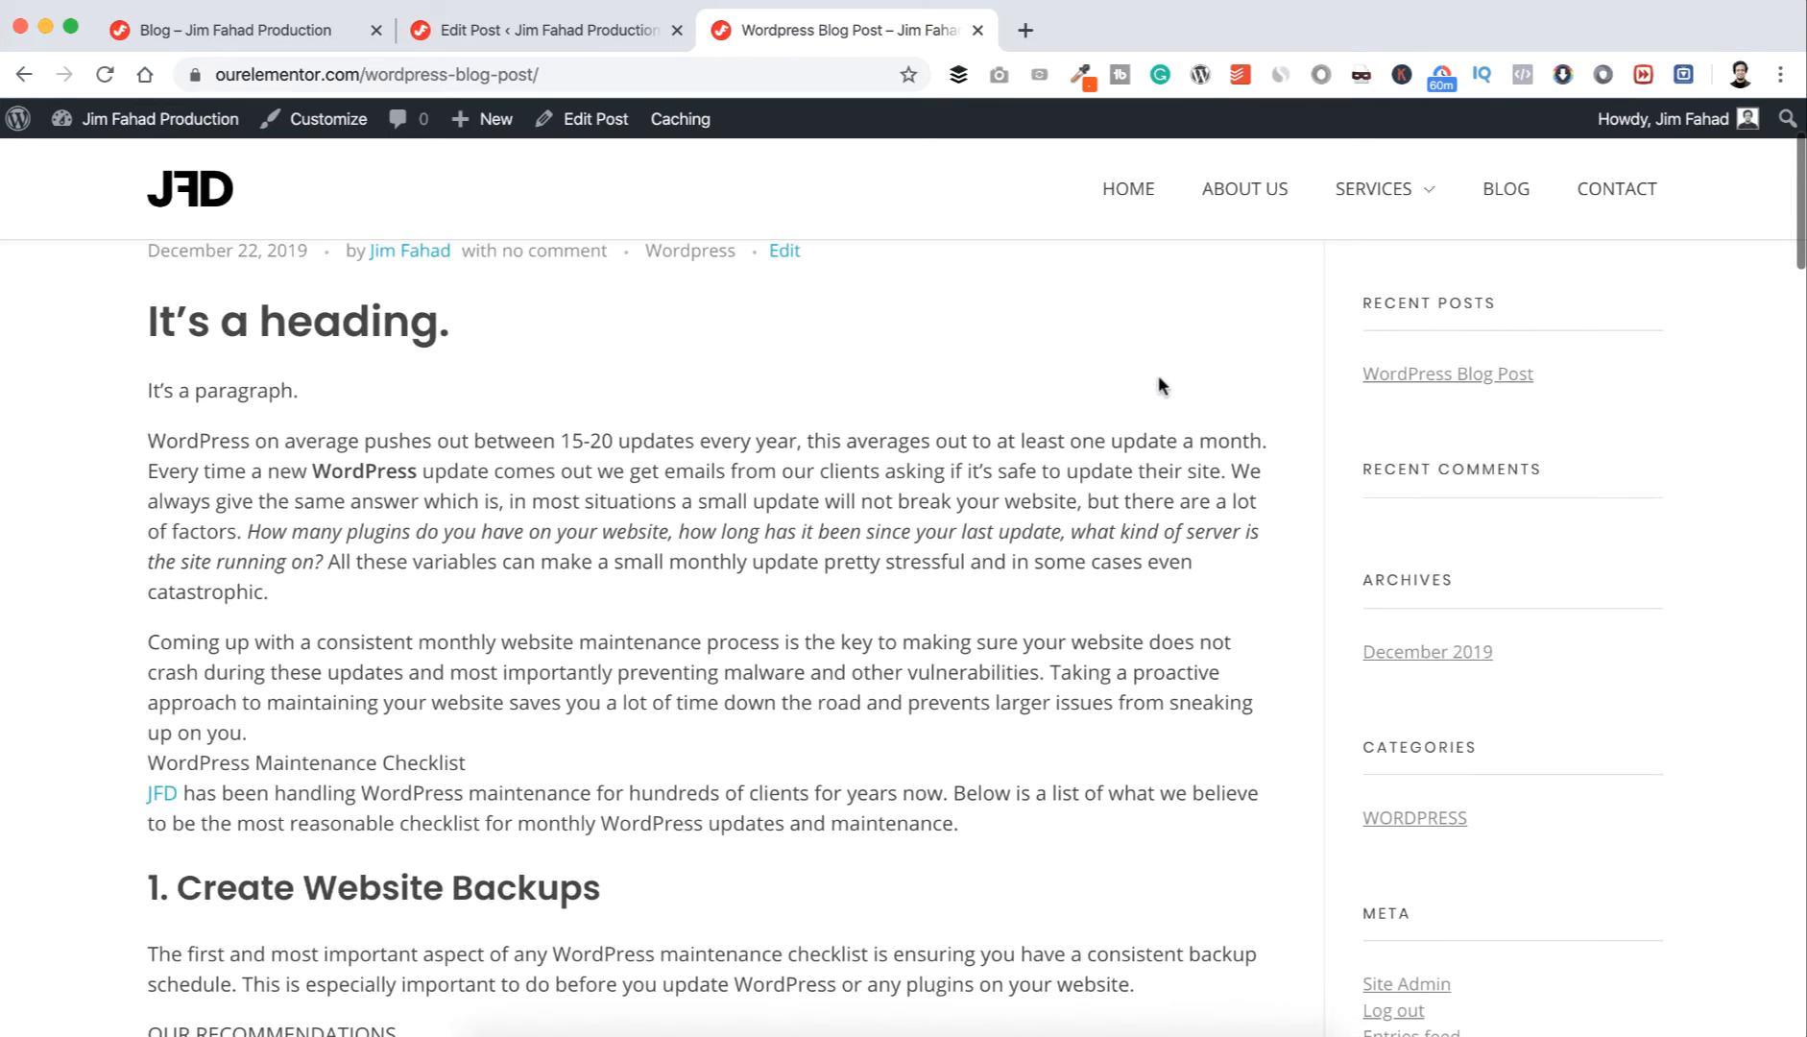
scroll(1162, 384, "up", 3)
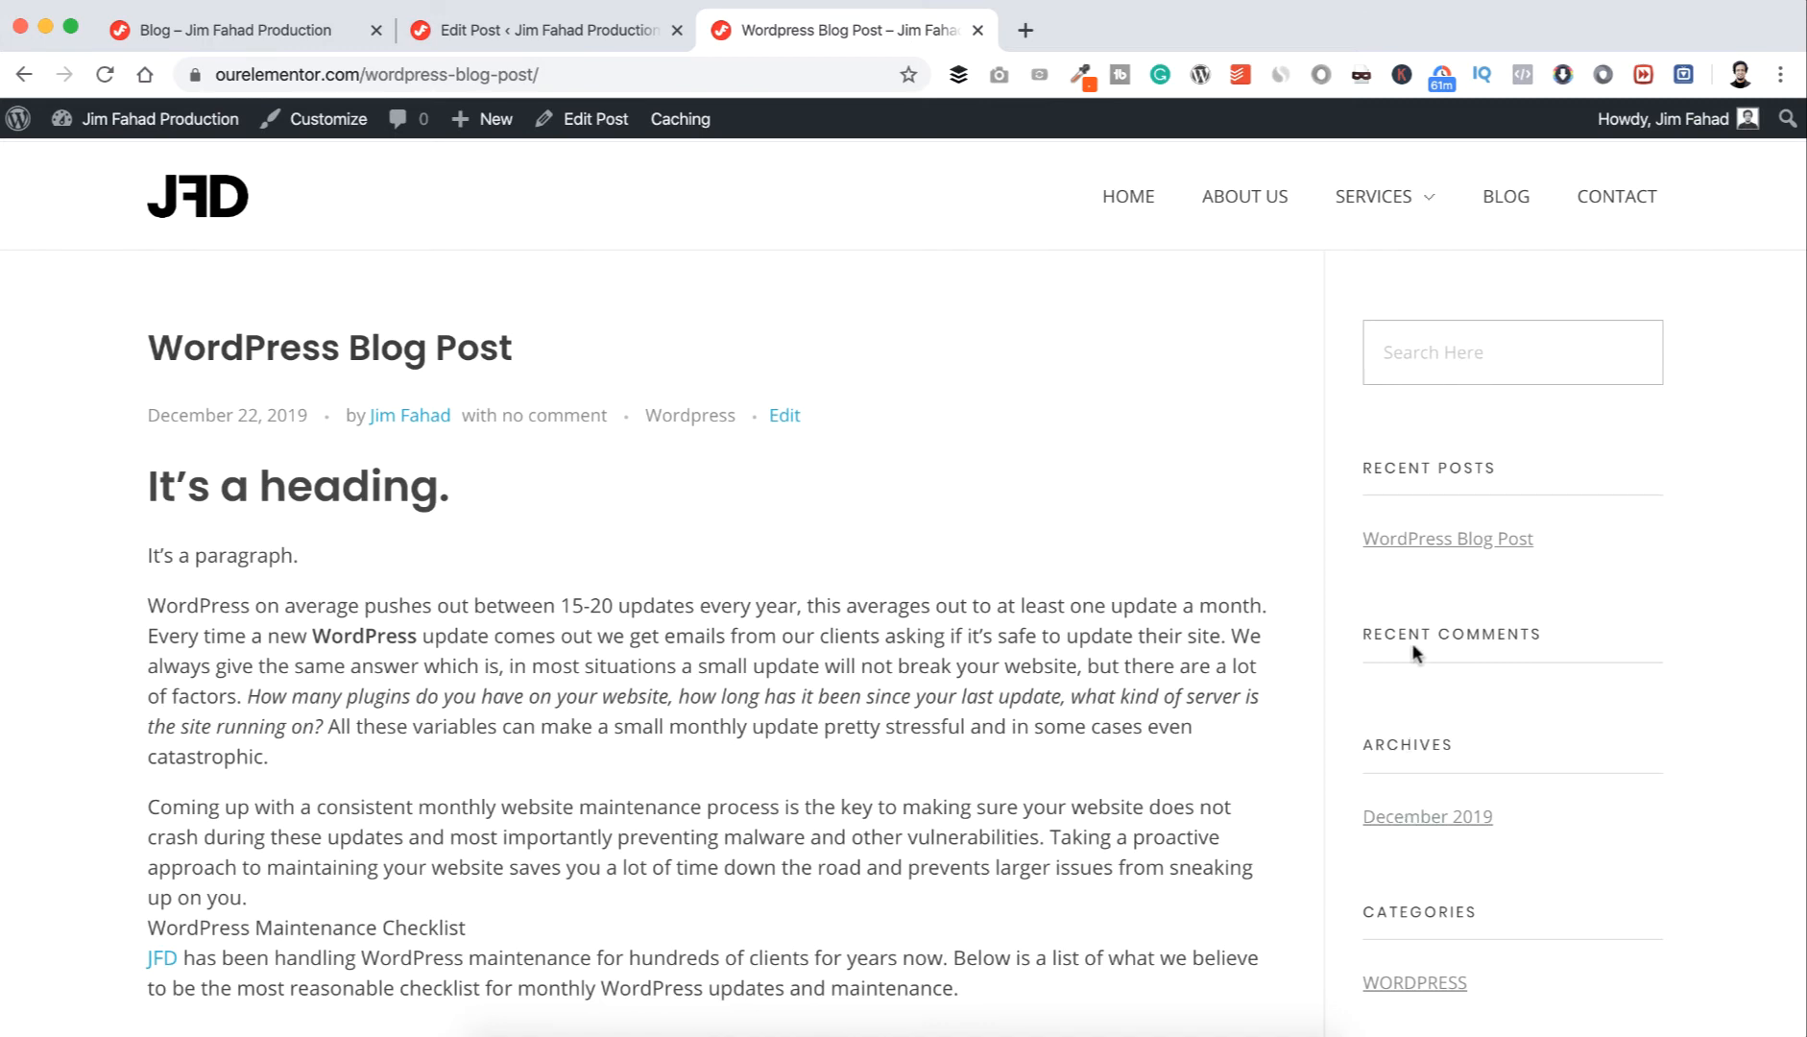
- Open the WordPress dashboard in a new tab and go to the theme's Widgets page
mouse_move(153, 119)
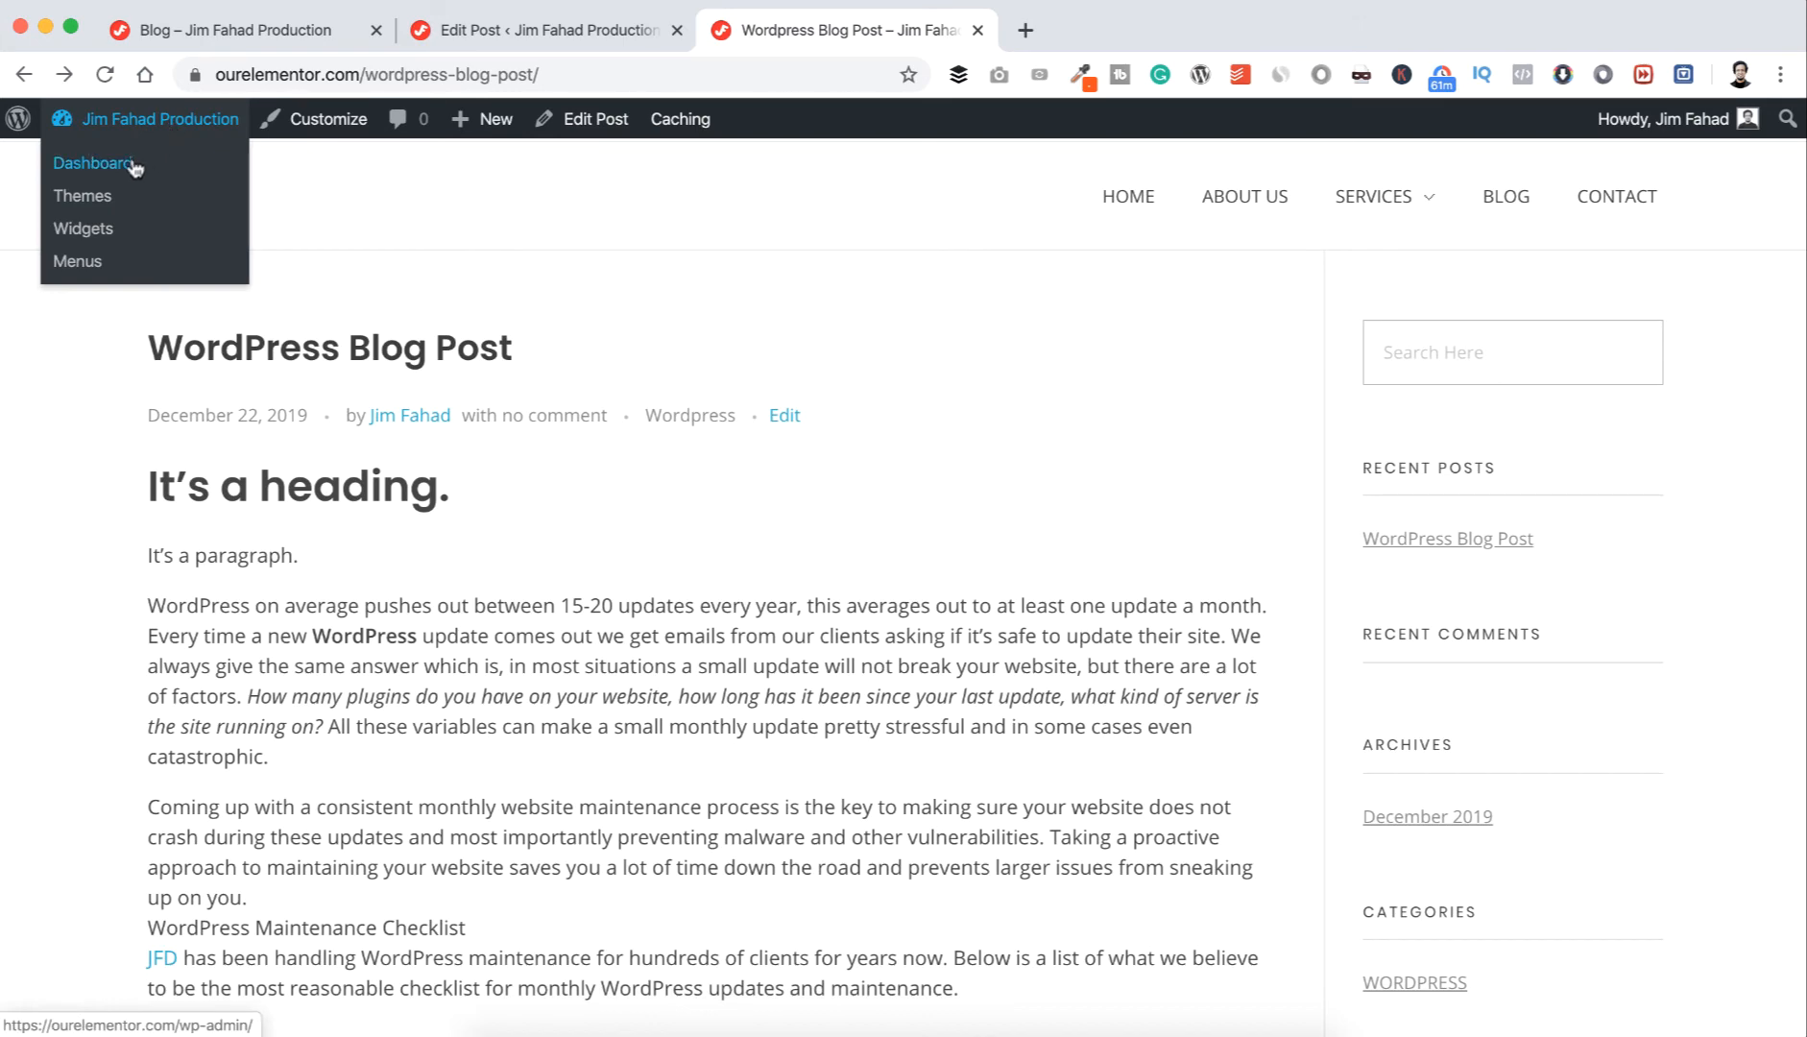
right_click(132, 165)
left_click(169, 176)
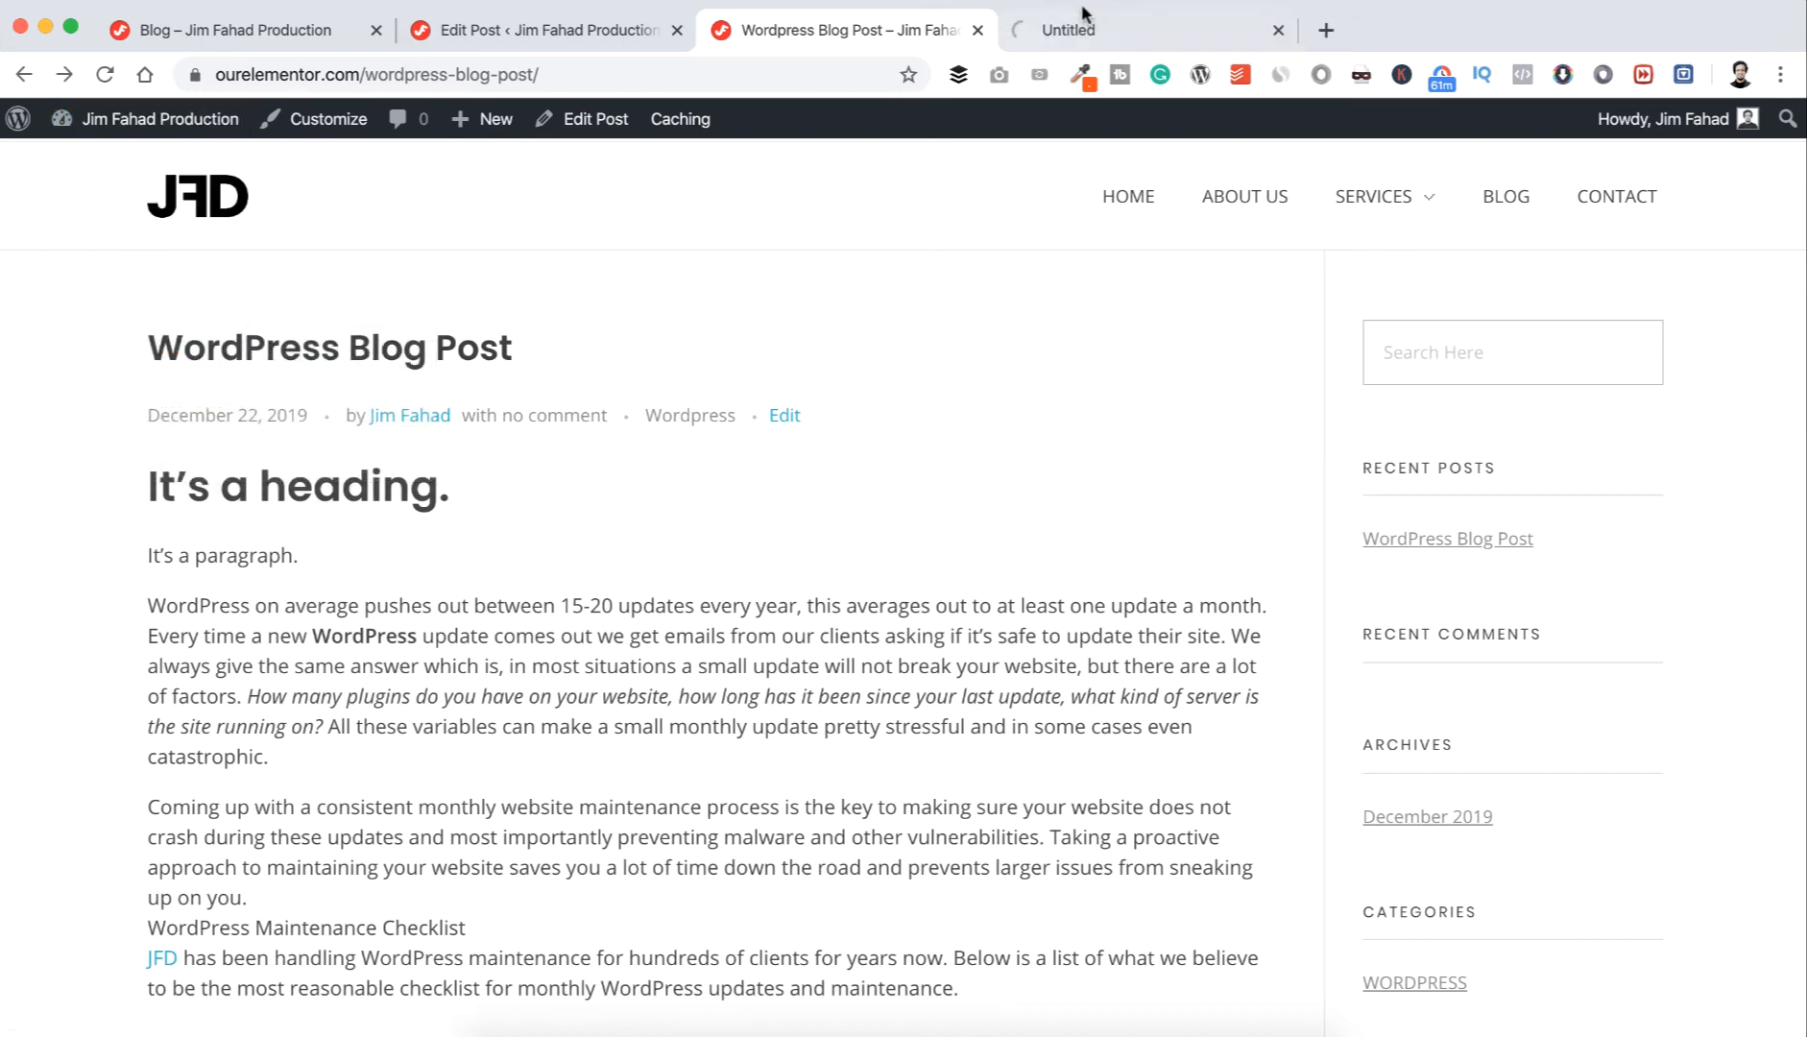
left_click(1098, 29)
left_click(901, 29)
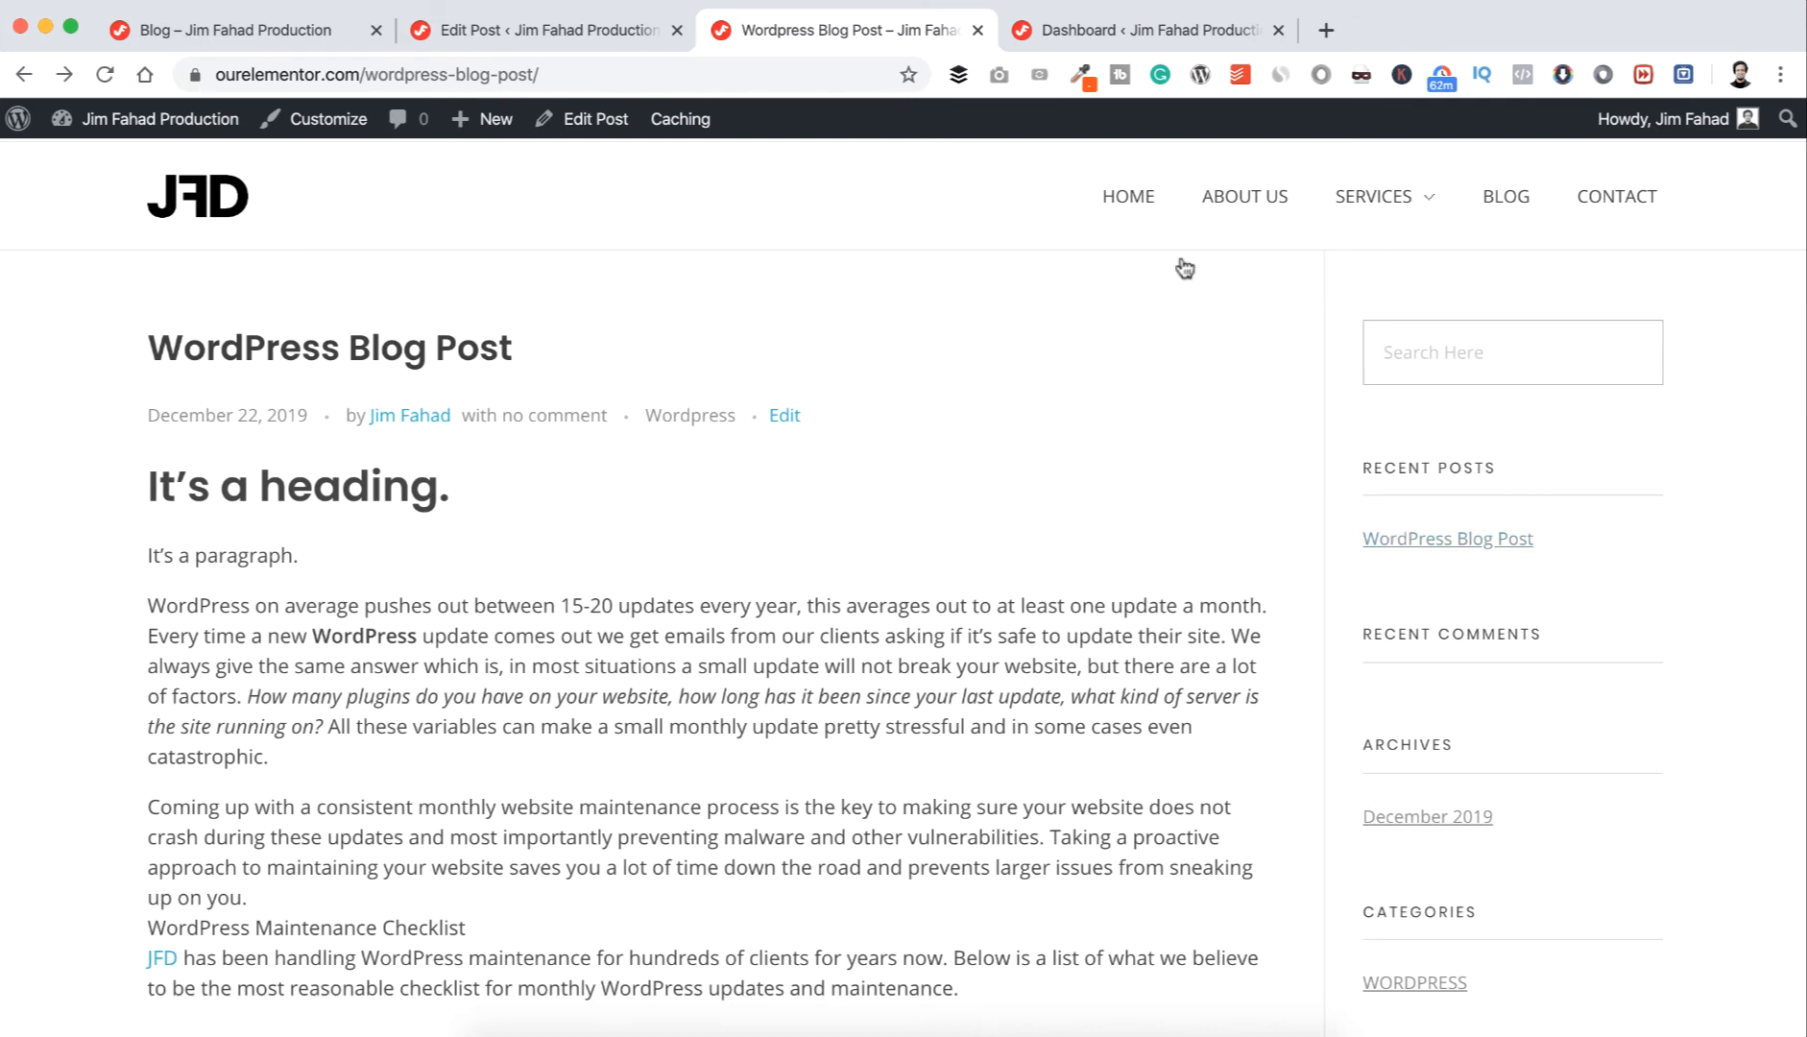
left_click(1189, 35)
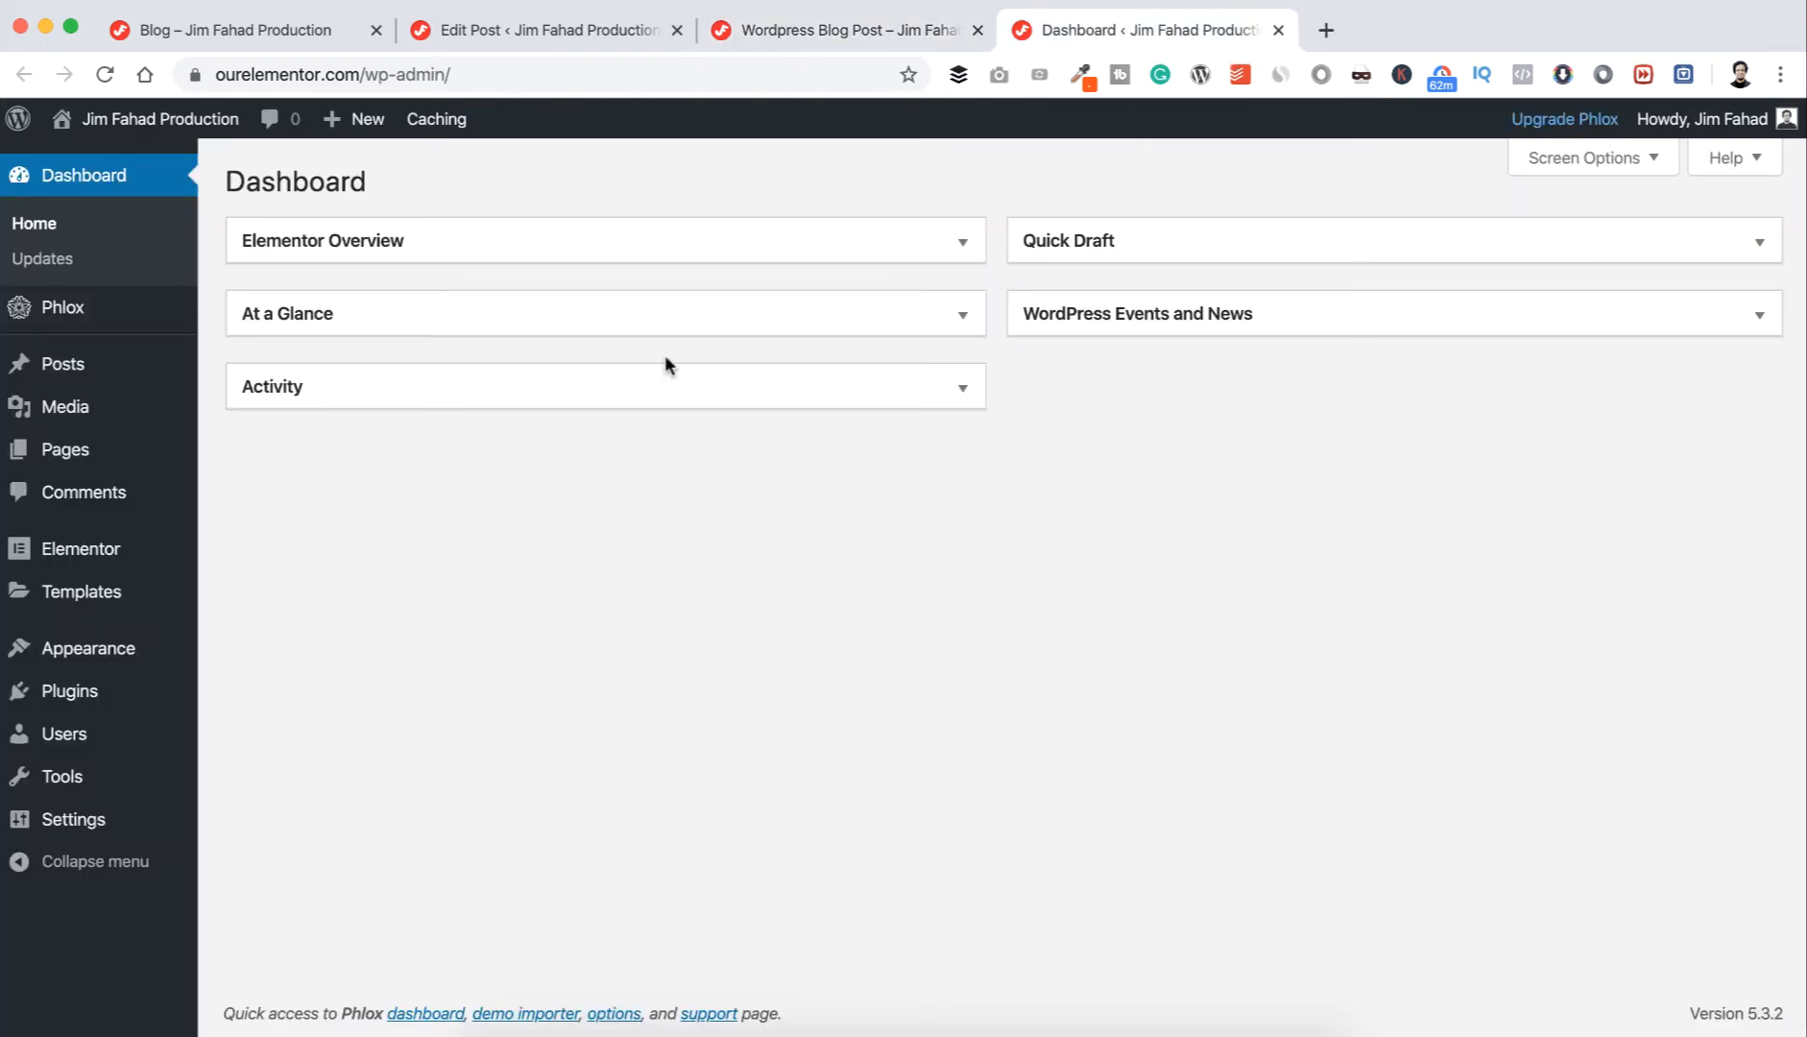
mouse_move(104, 653)
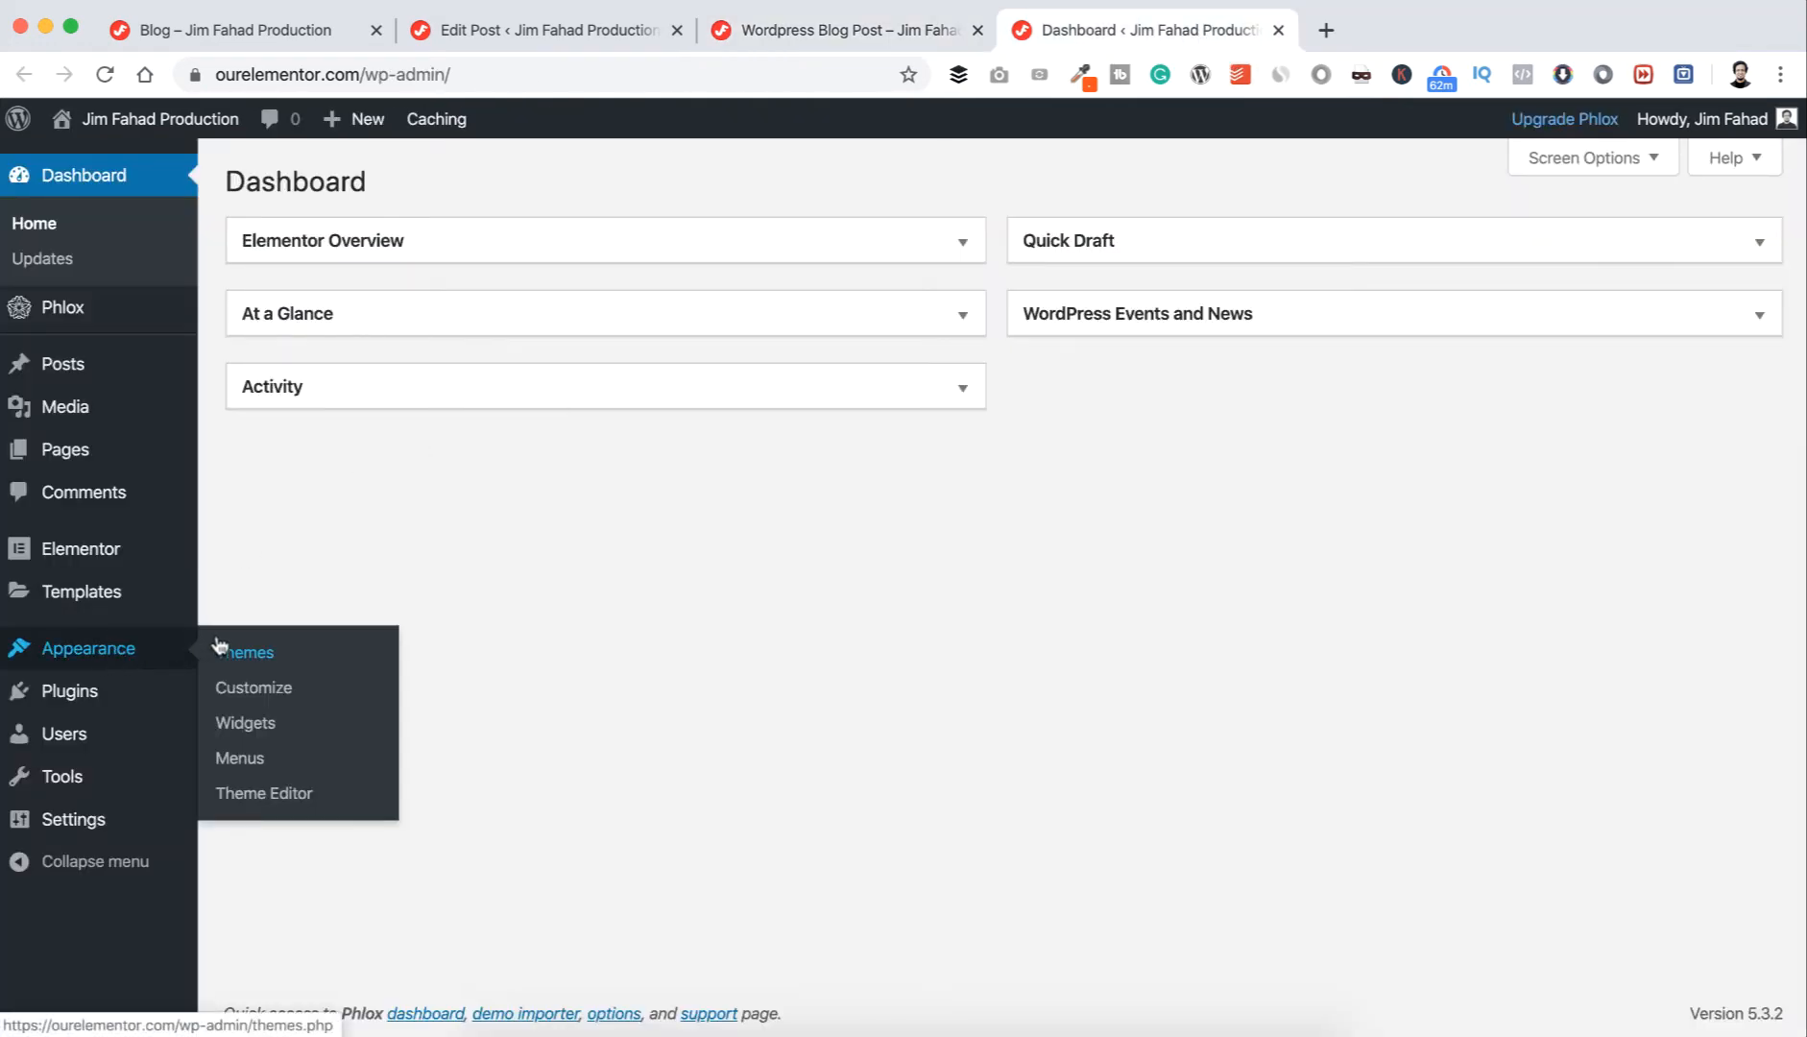
left_click(260, 722)
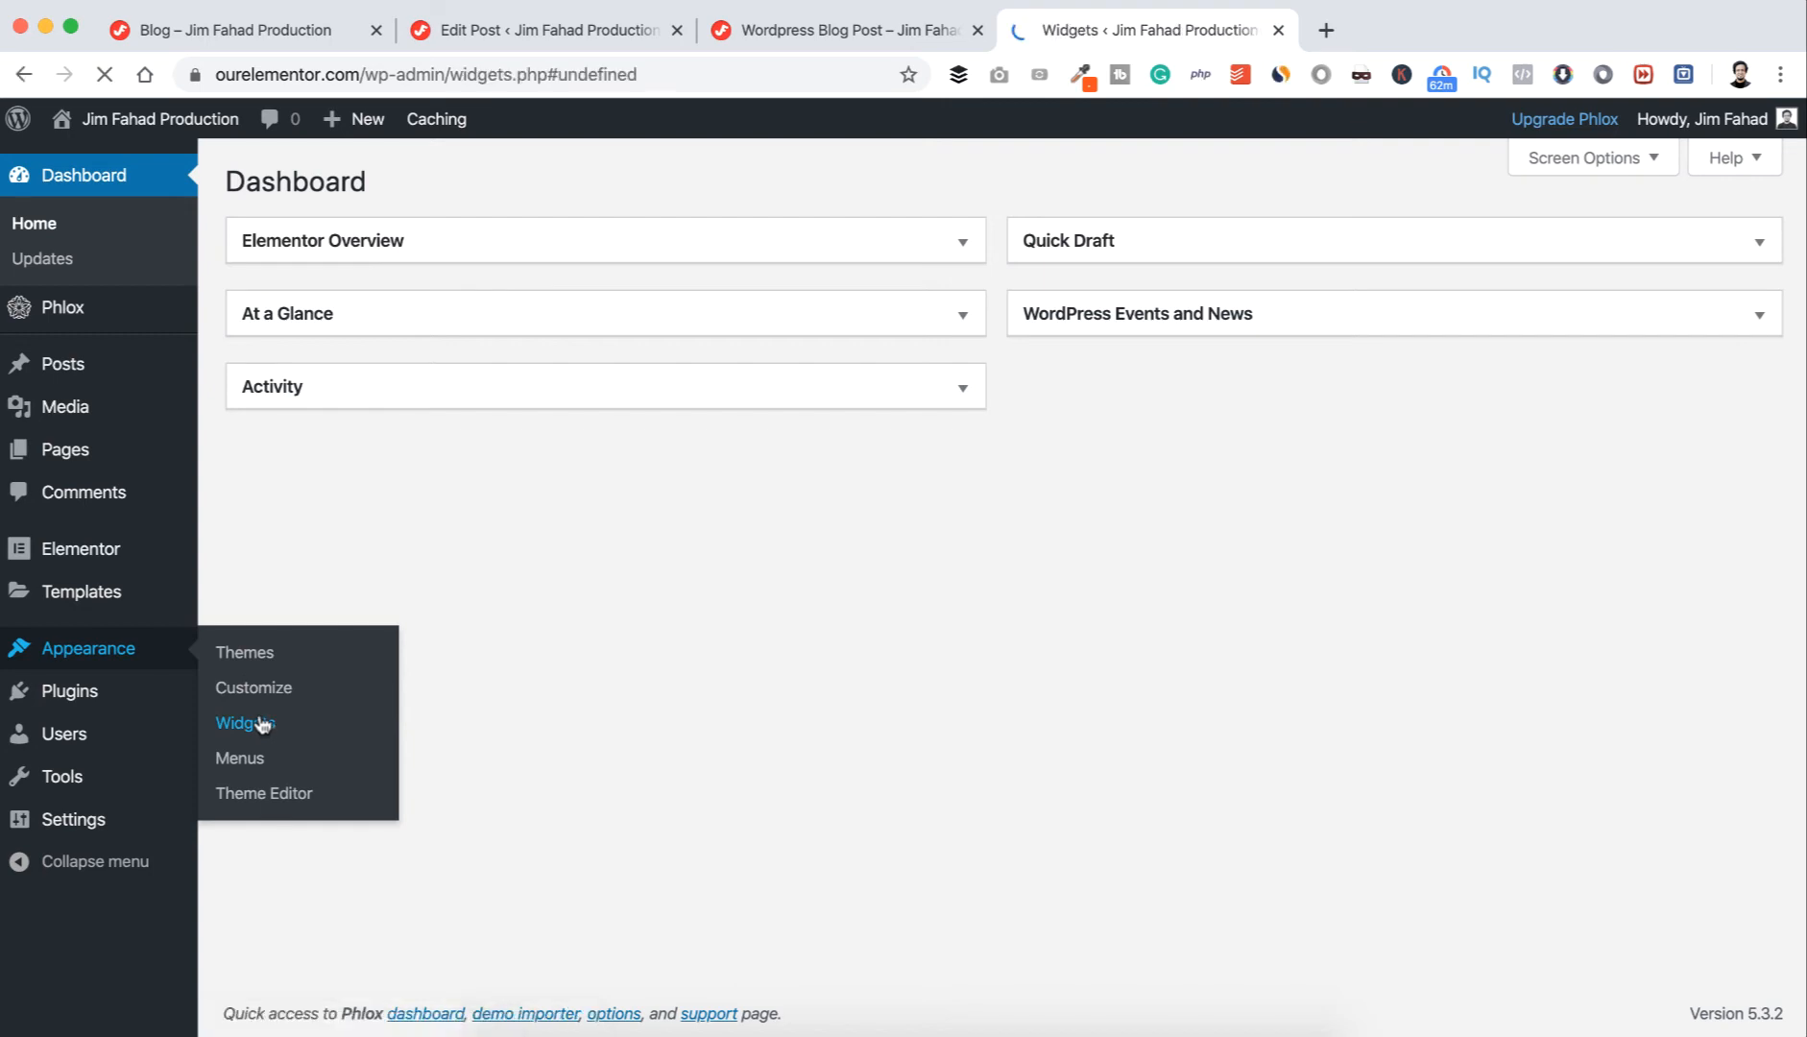
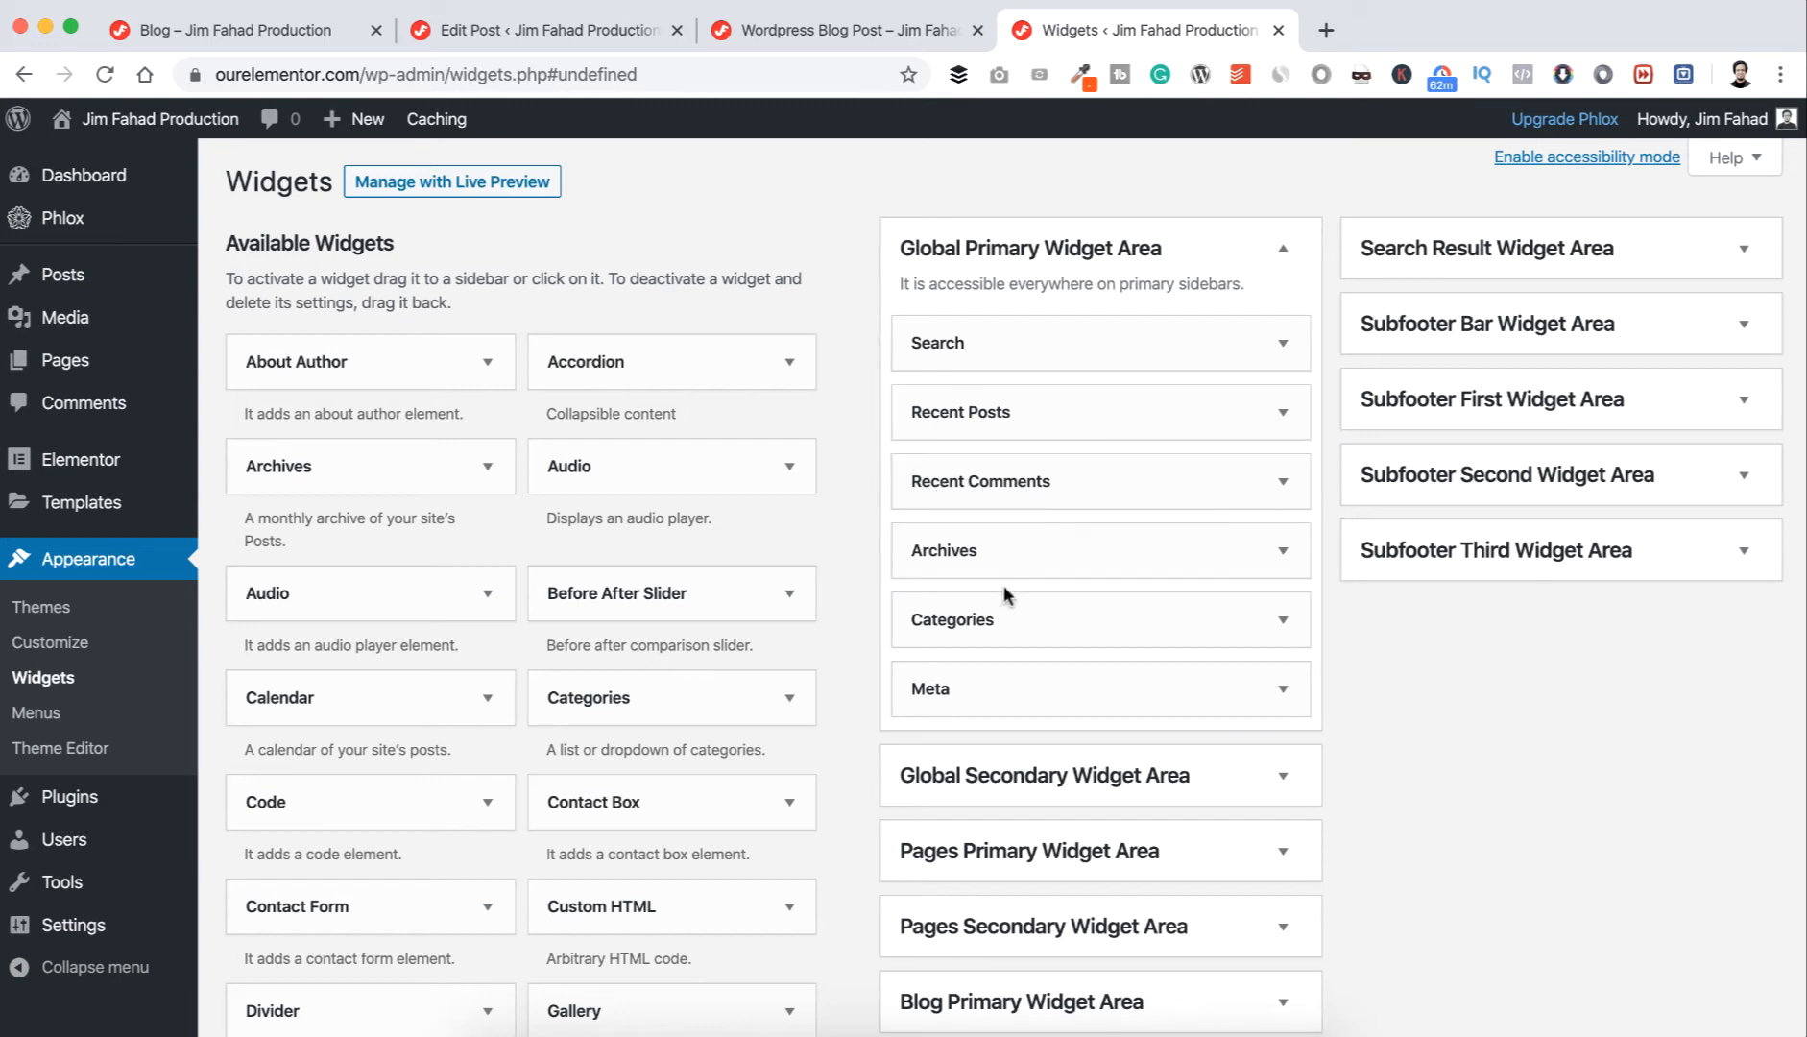
- Compare the blog post's sidebar sections with the widgets listed in the Global Primary Widget Area
left_click(864, 29)
scroll(1361, 570, "down", 2)
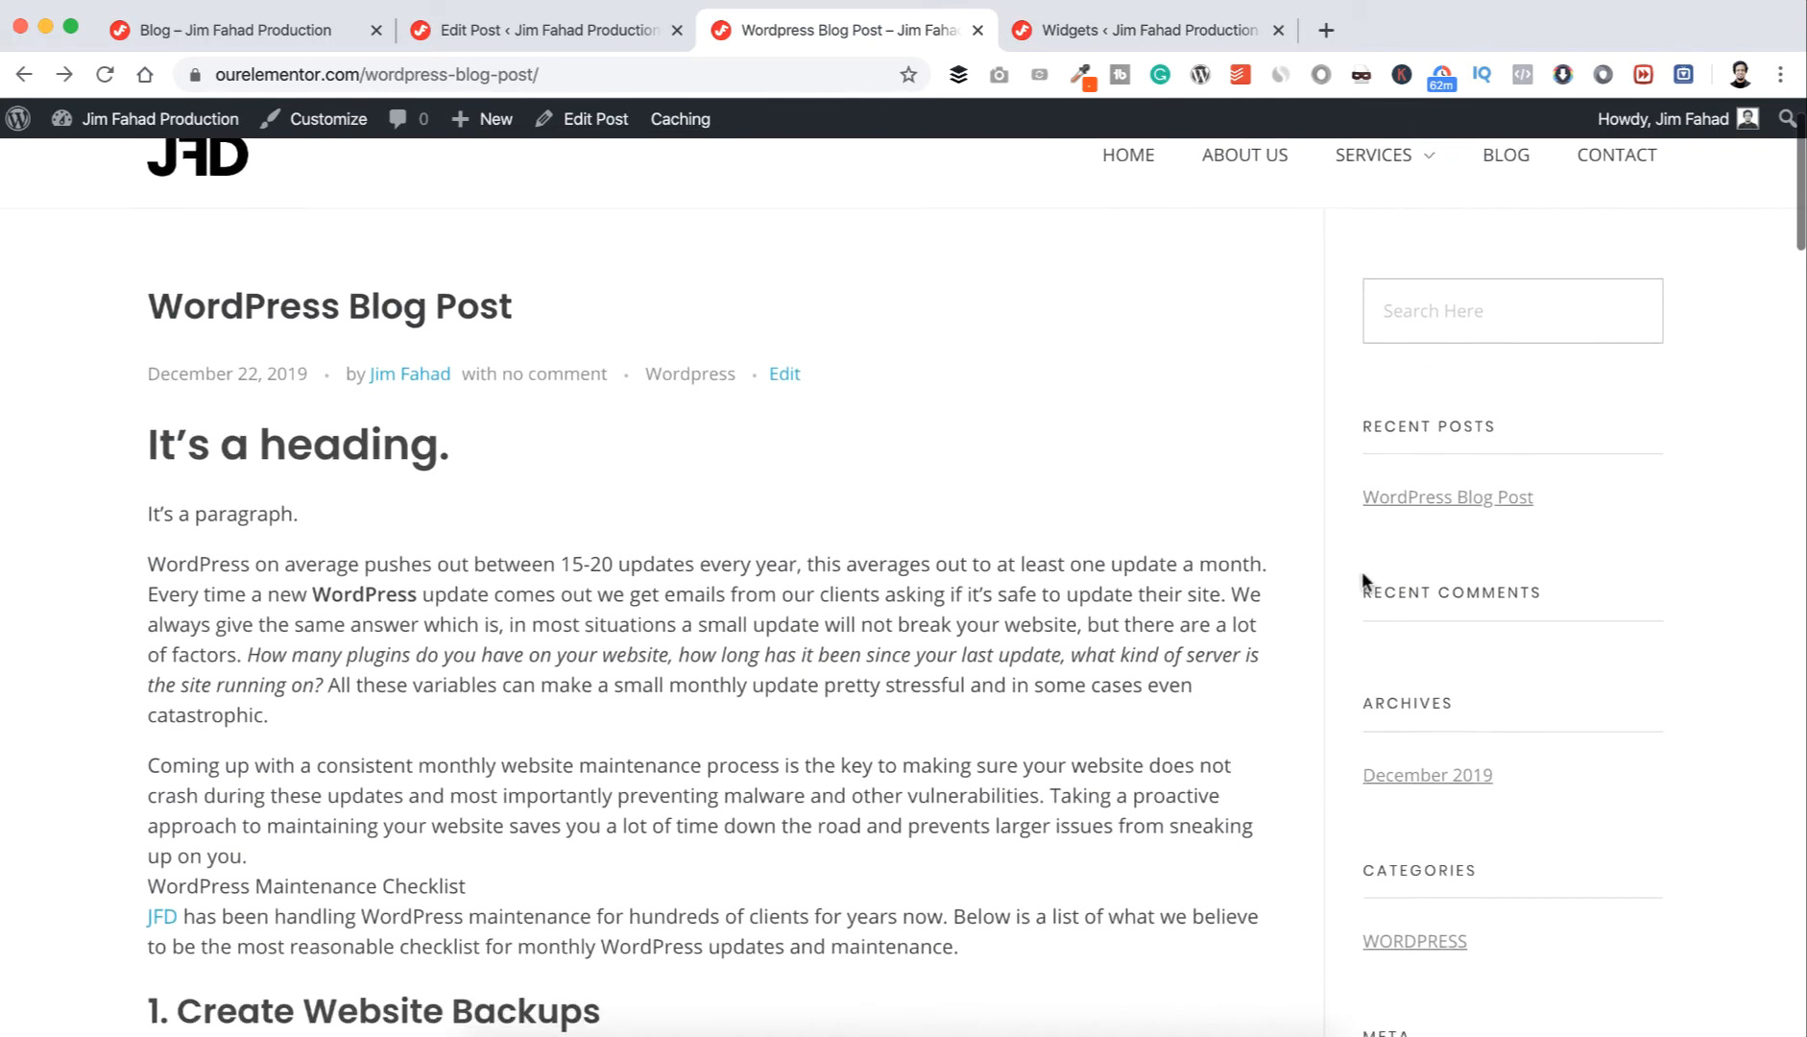
scroll(1432, 549, "down", 3)
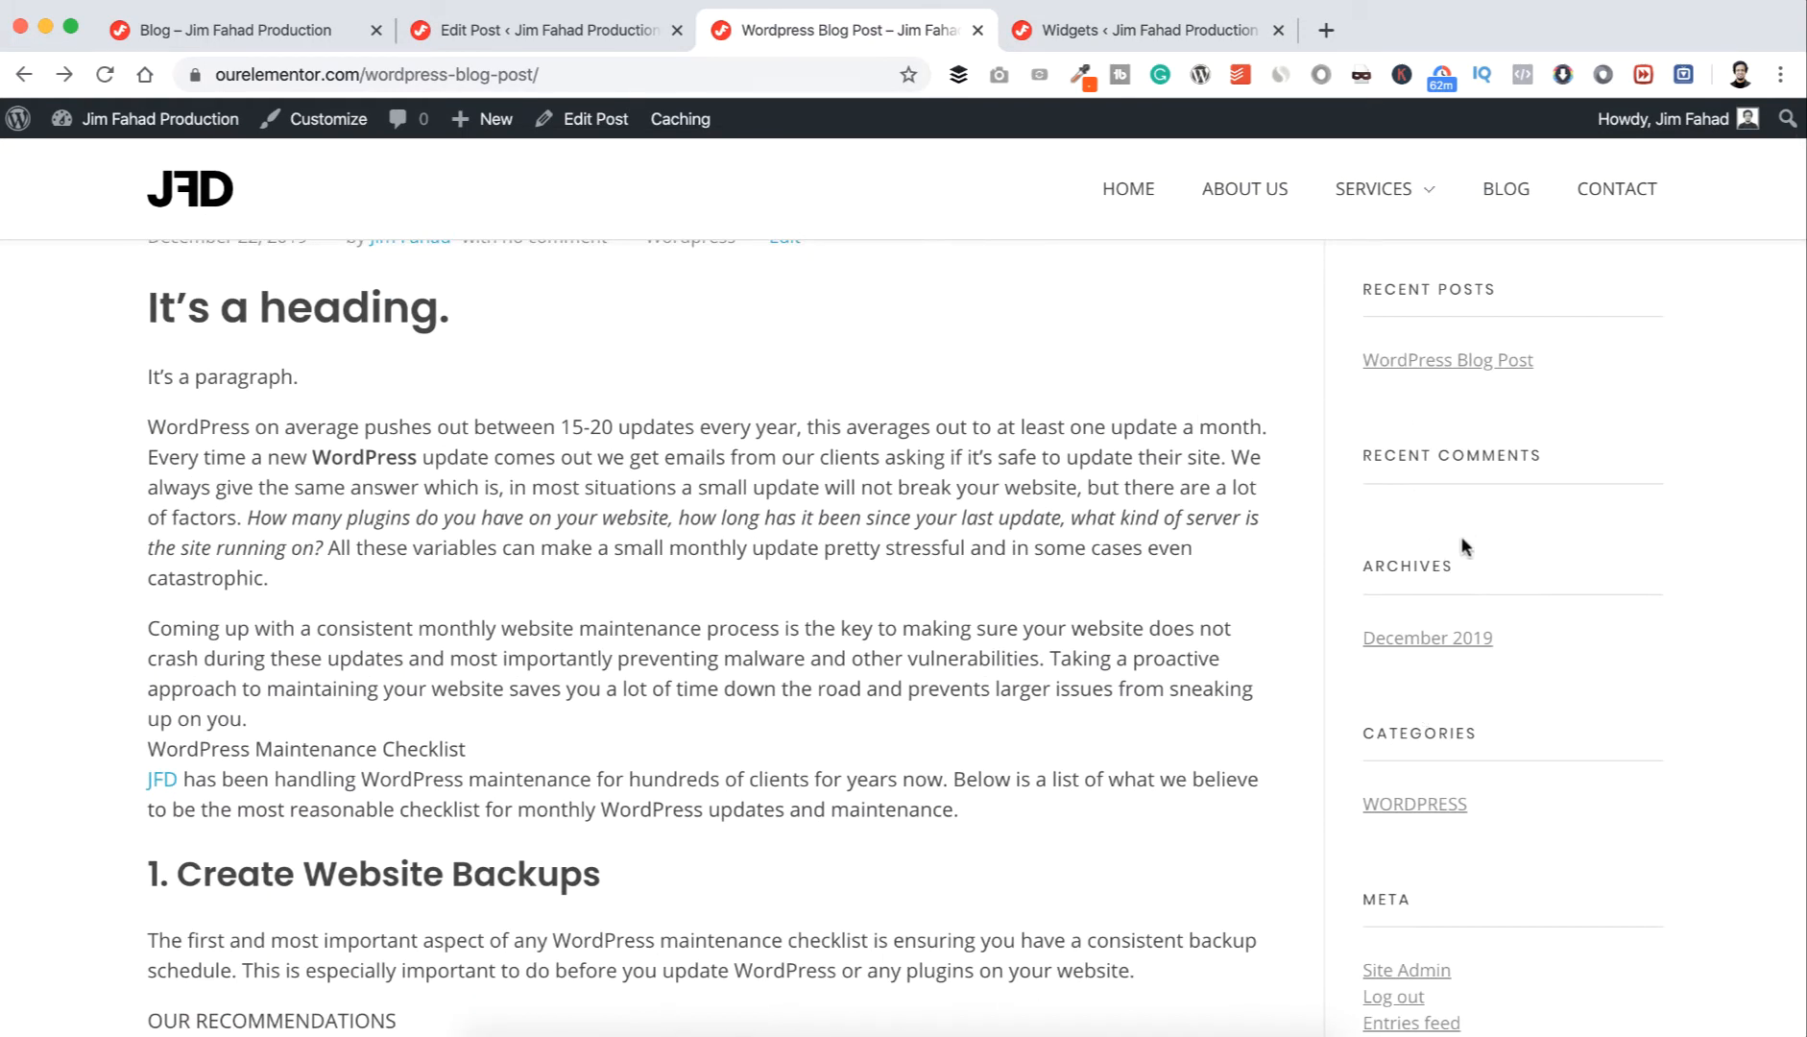
left_click(1116, 32)
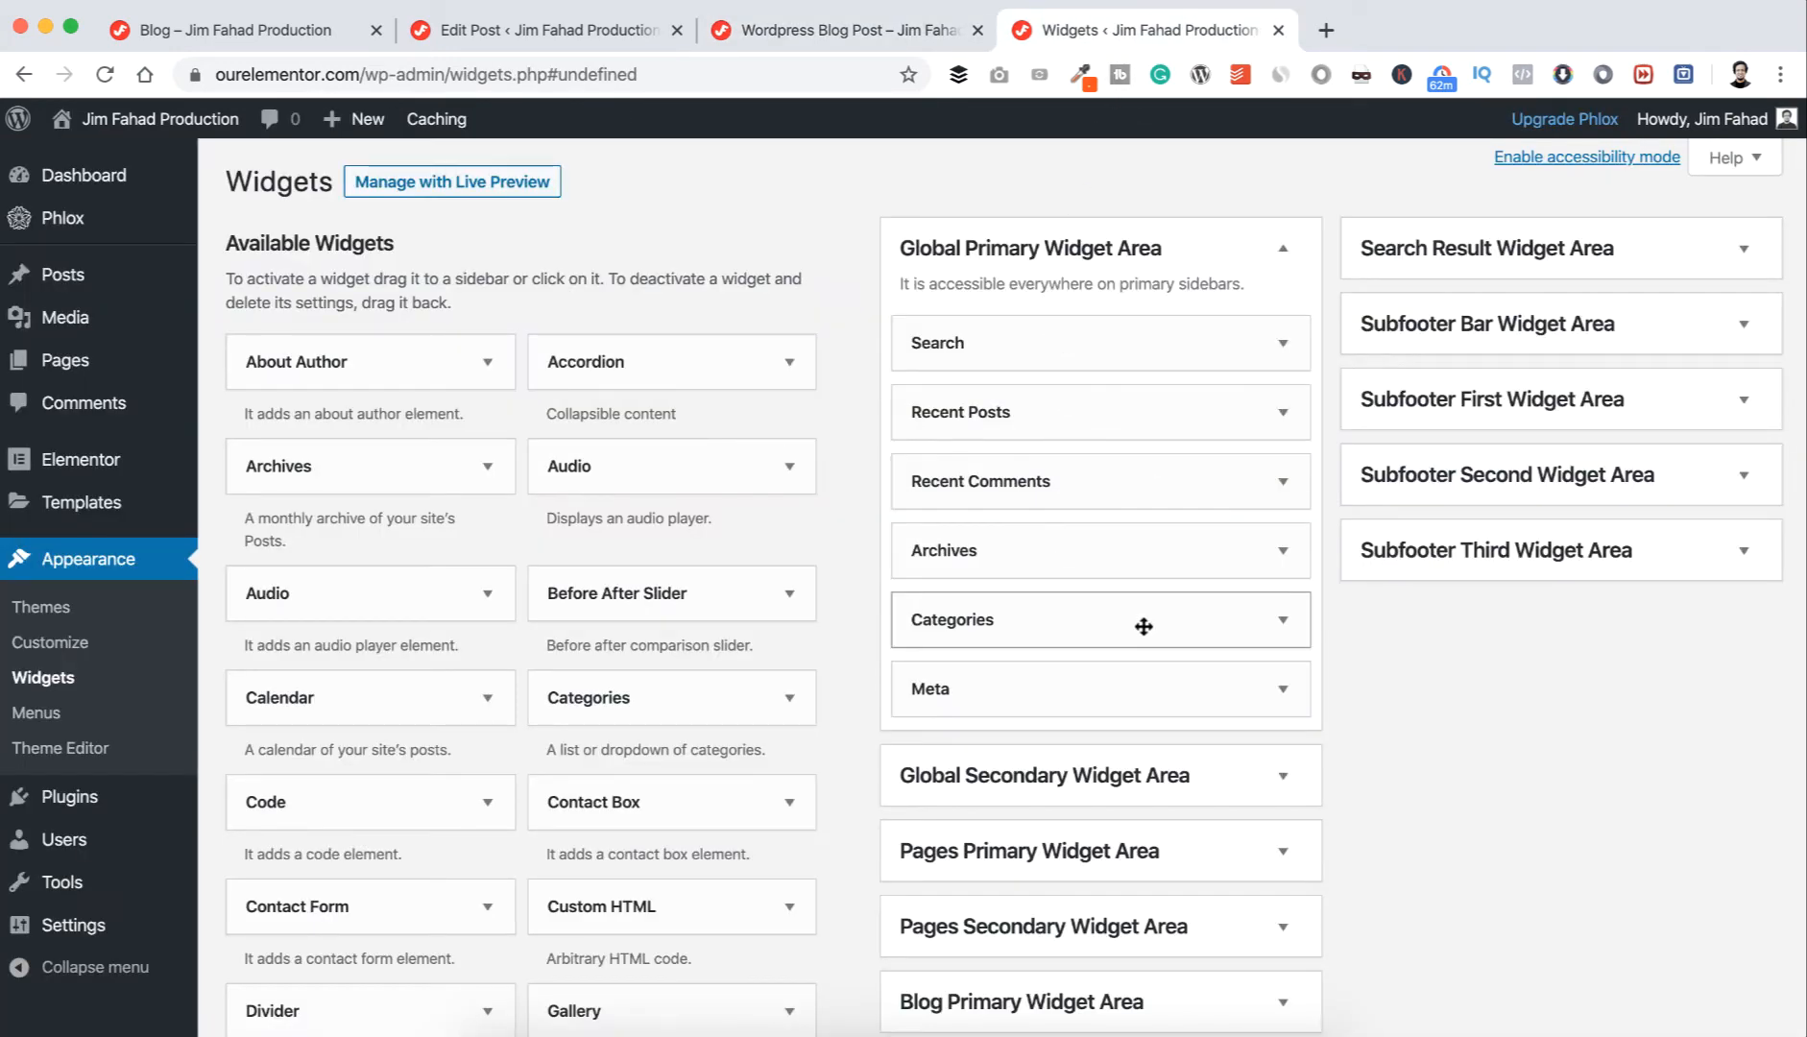
- Delete the Search, Recent Posts, Recent Comments, Archives, Categories and Meta widgets from the Global Primary Widget Area
left_click(1283, 346)
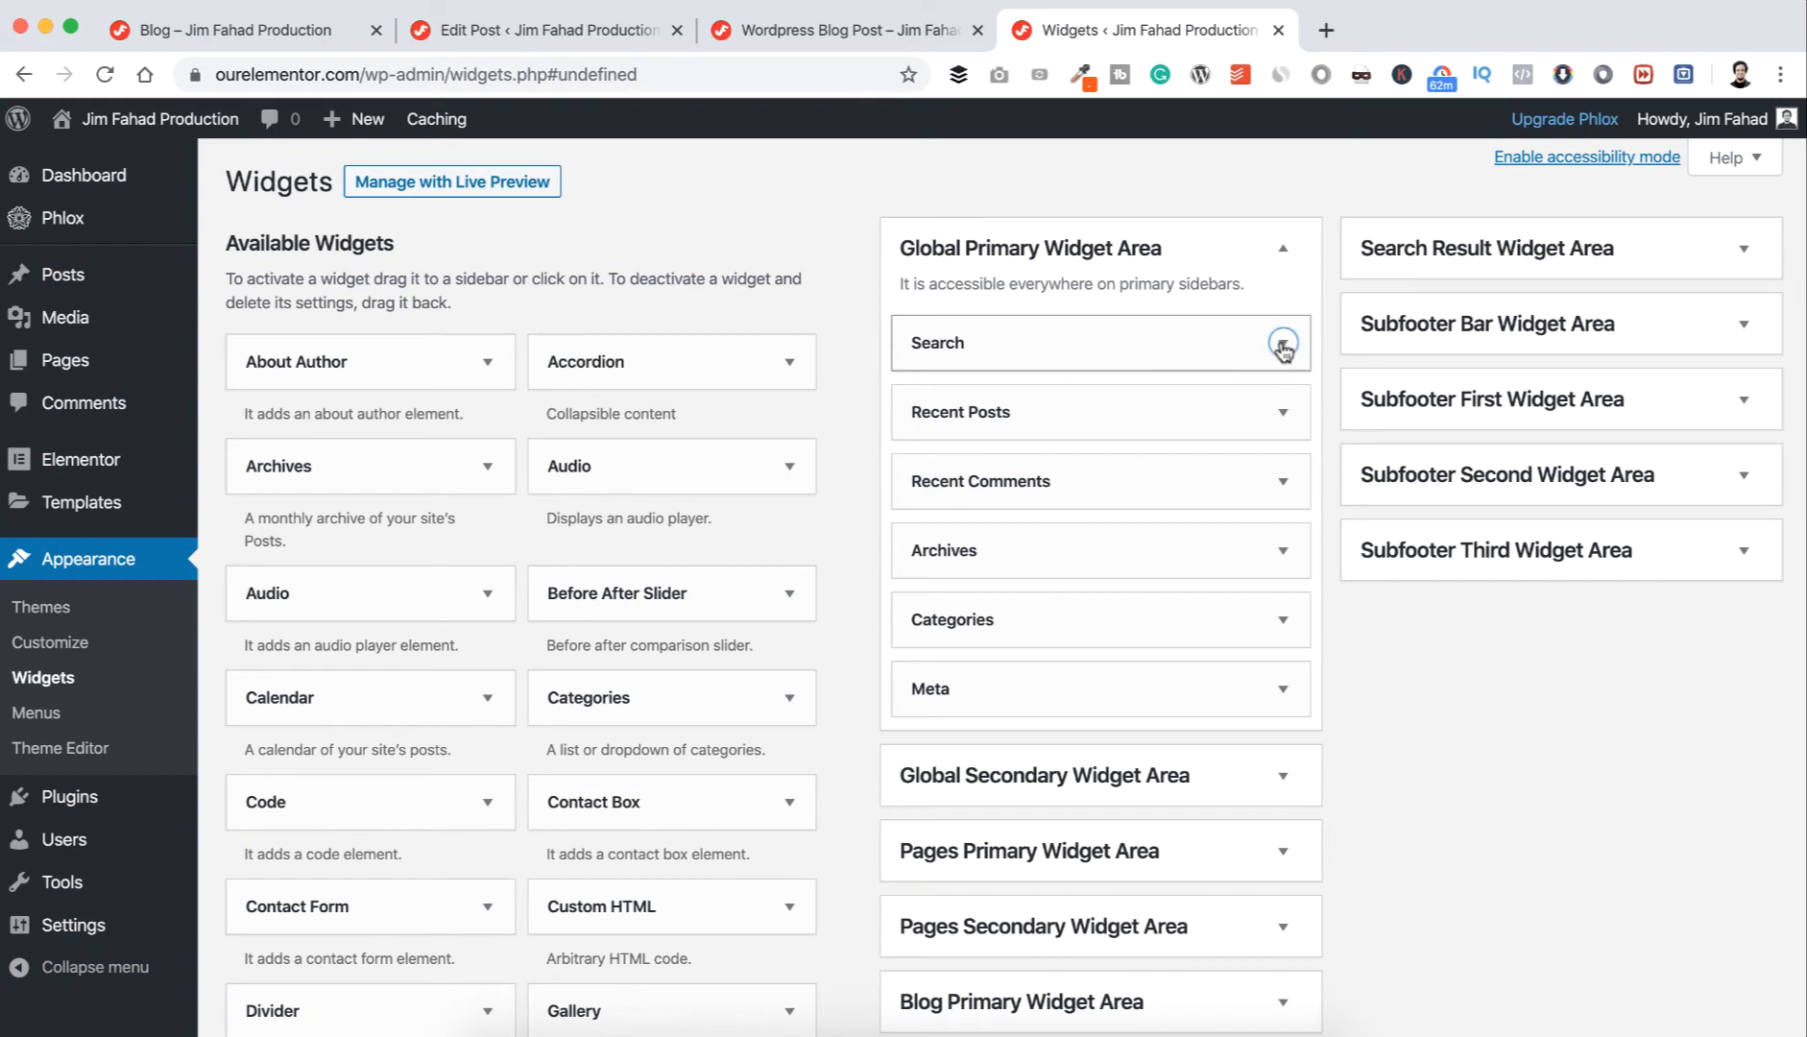
left_click(927, 477)
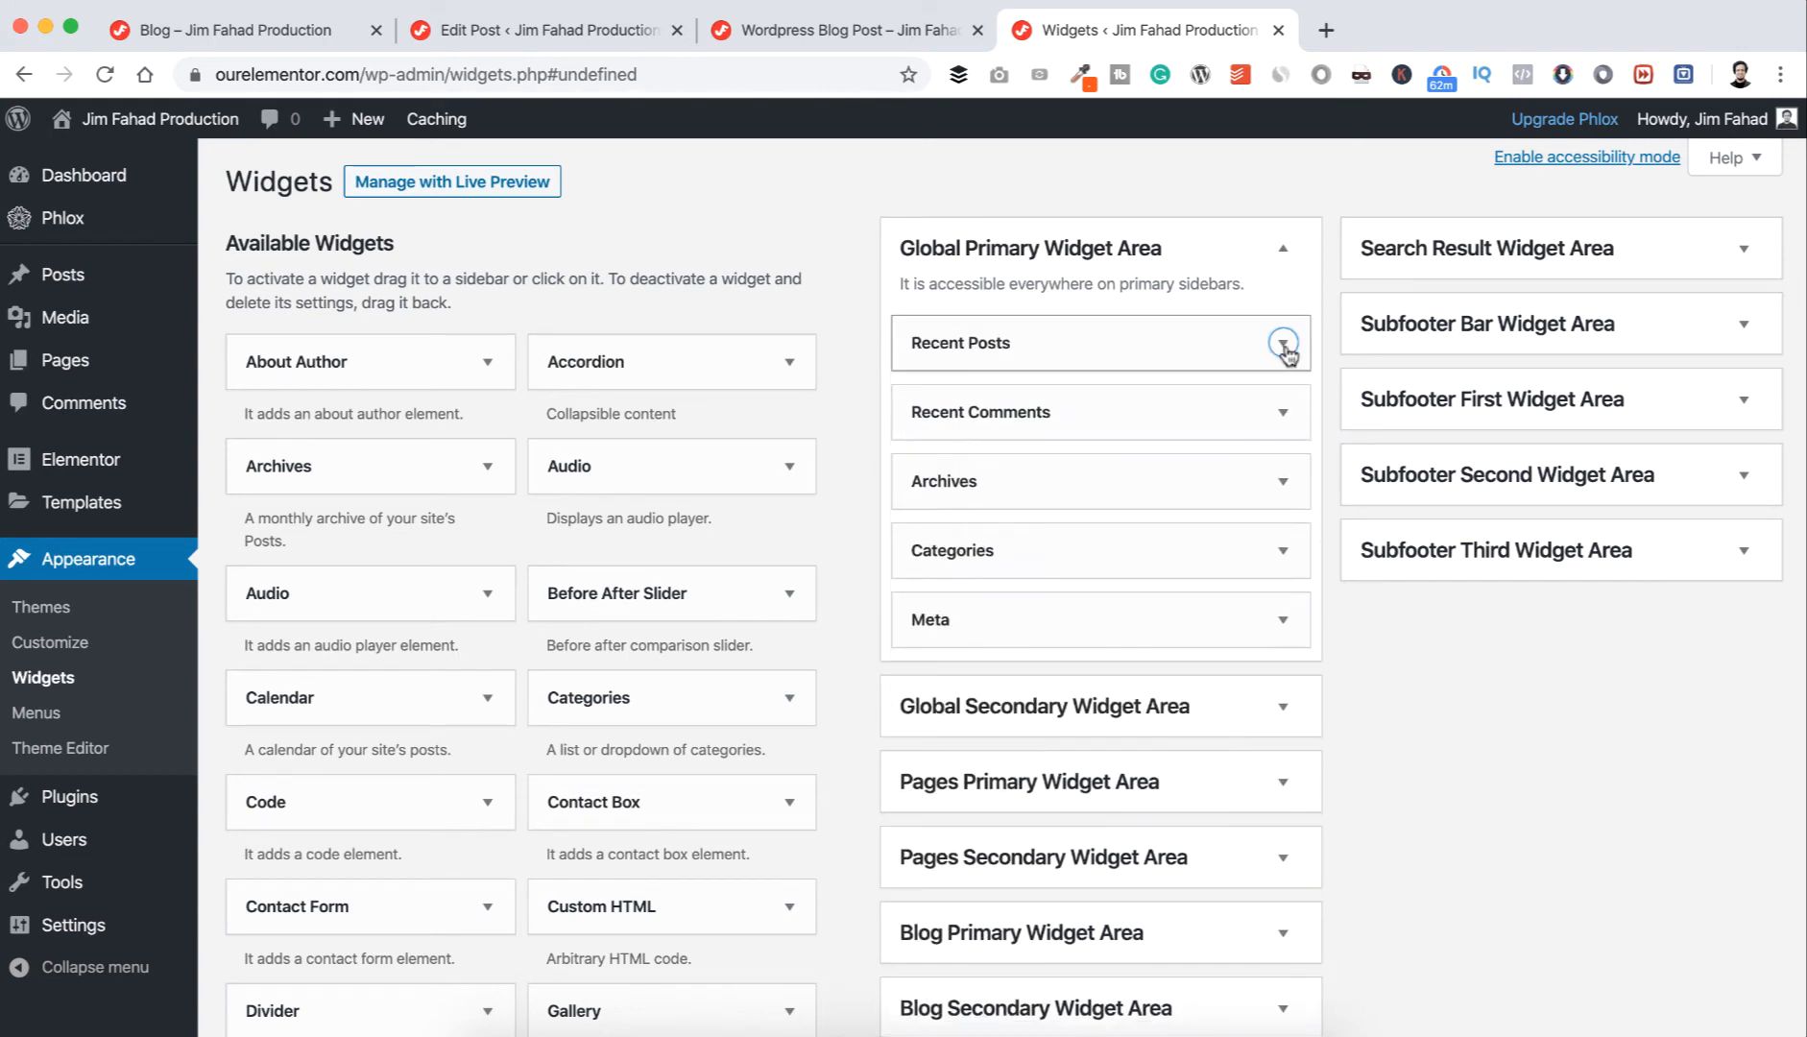
left_click(1284, 344)
left_click(947, 574)
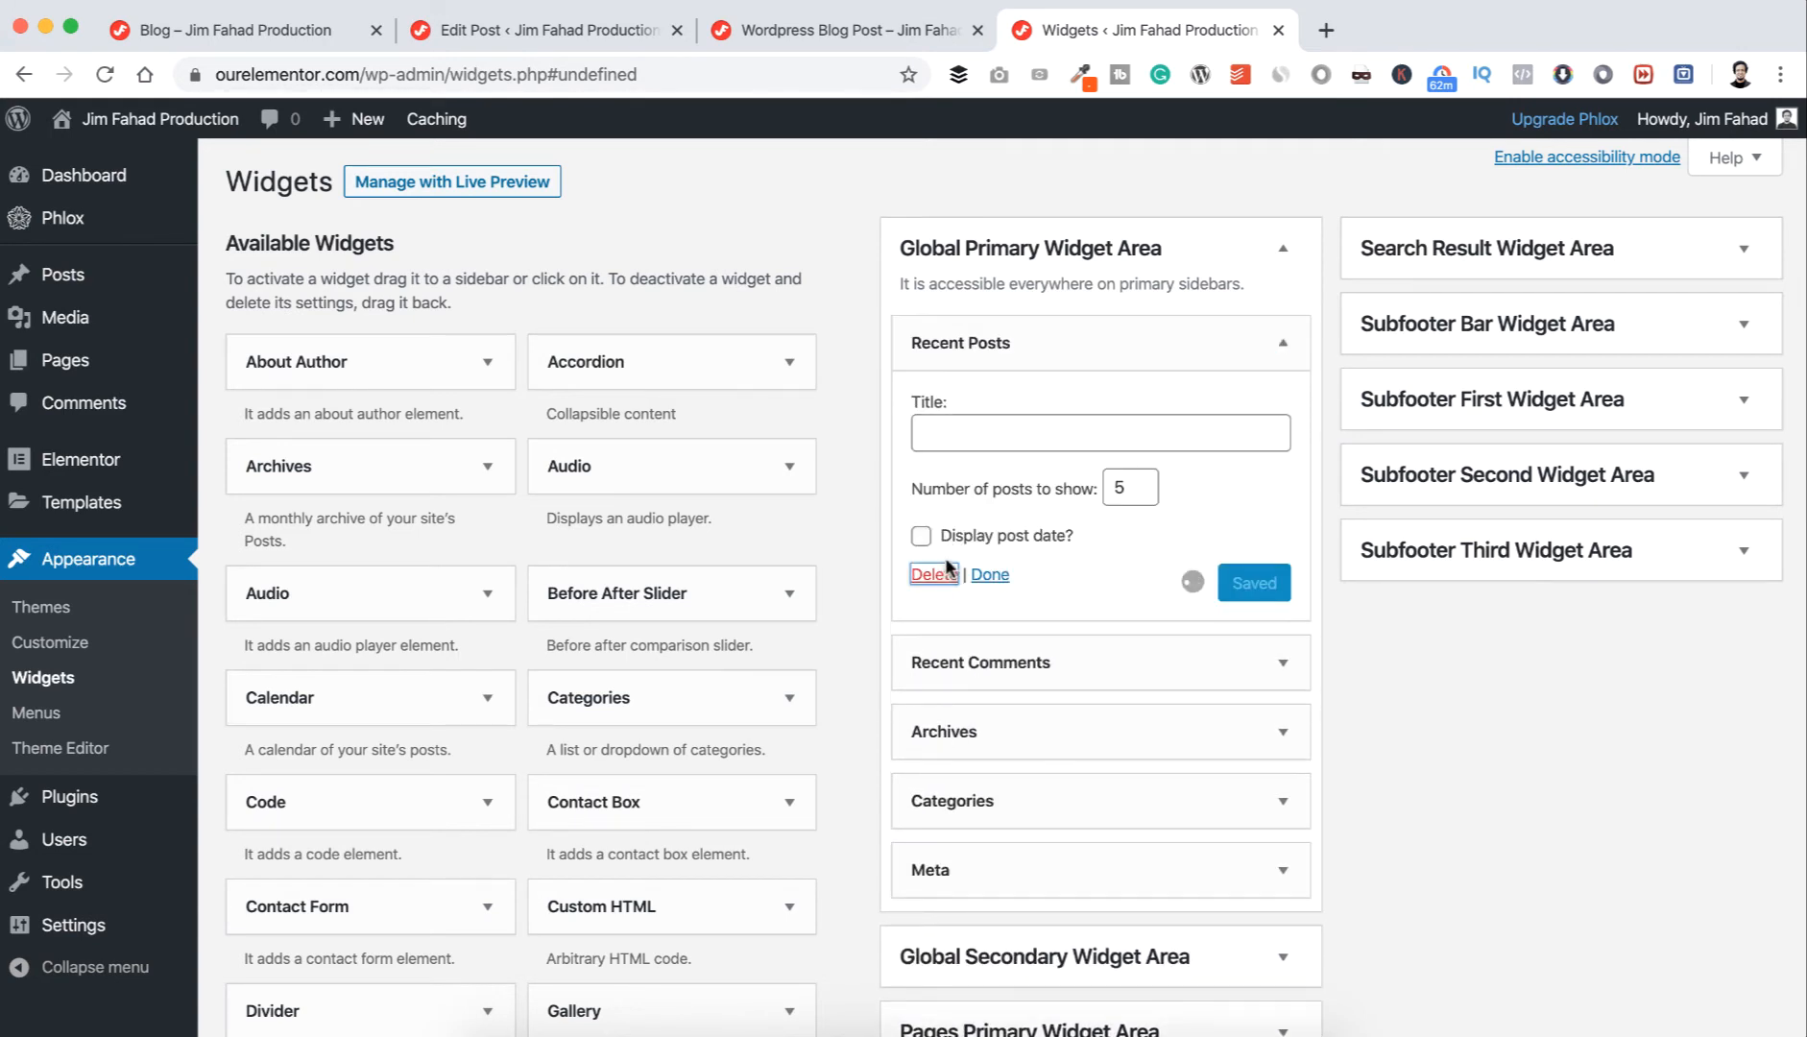
left_click(1283, 343)
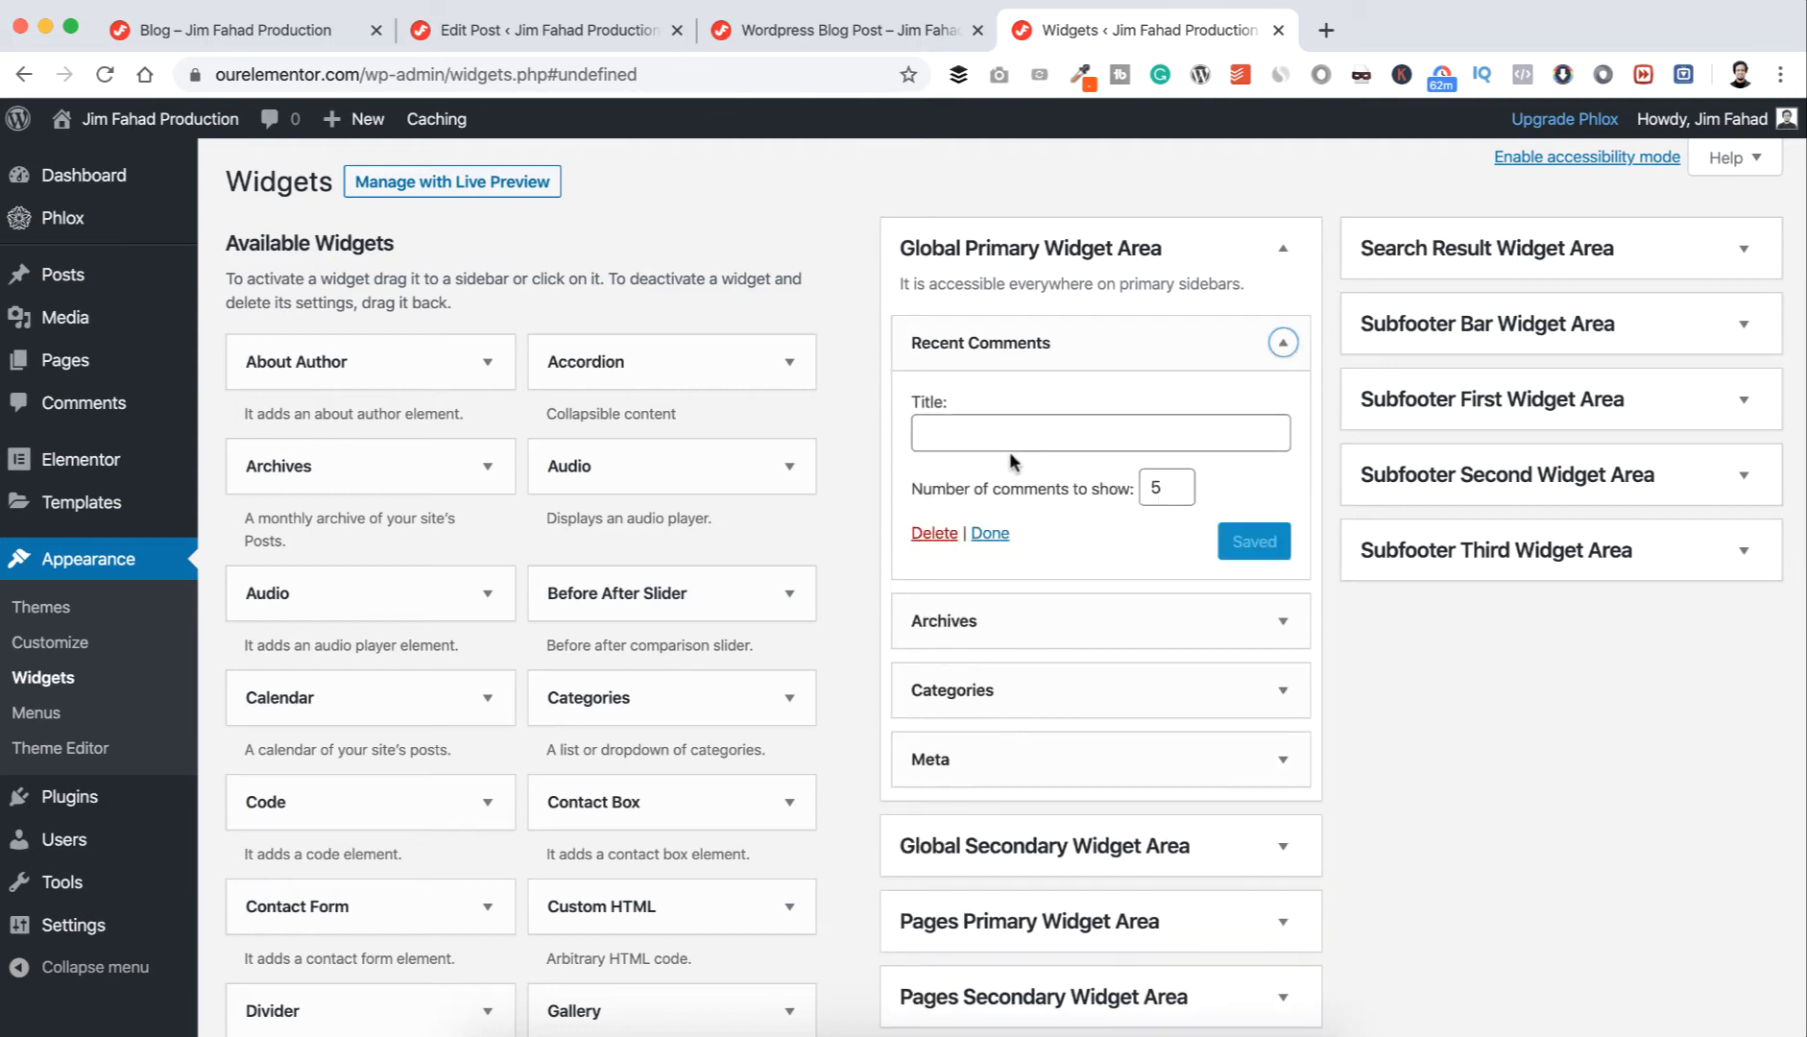
left_click(934, 534)
left_click(1283, 343)
left_click(935, 546)
left_click(1284, 343)
left_click(937, 575)
left_click(1284, 343)
left_click(936, 487)
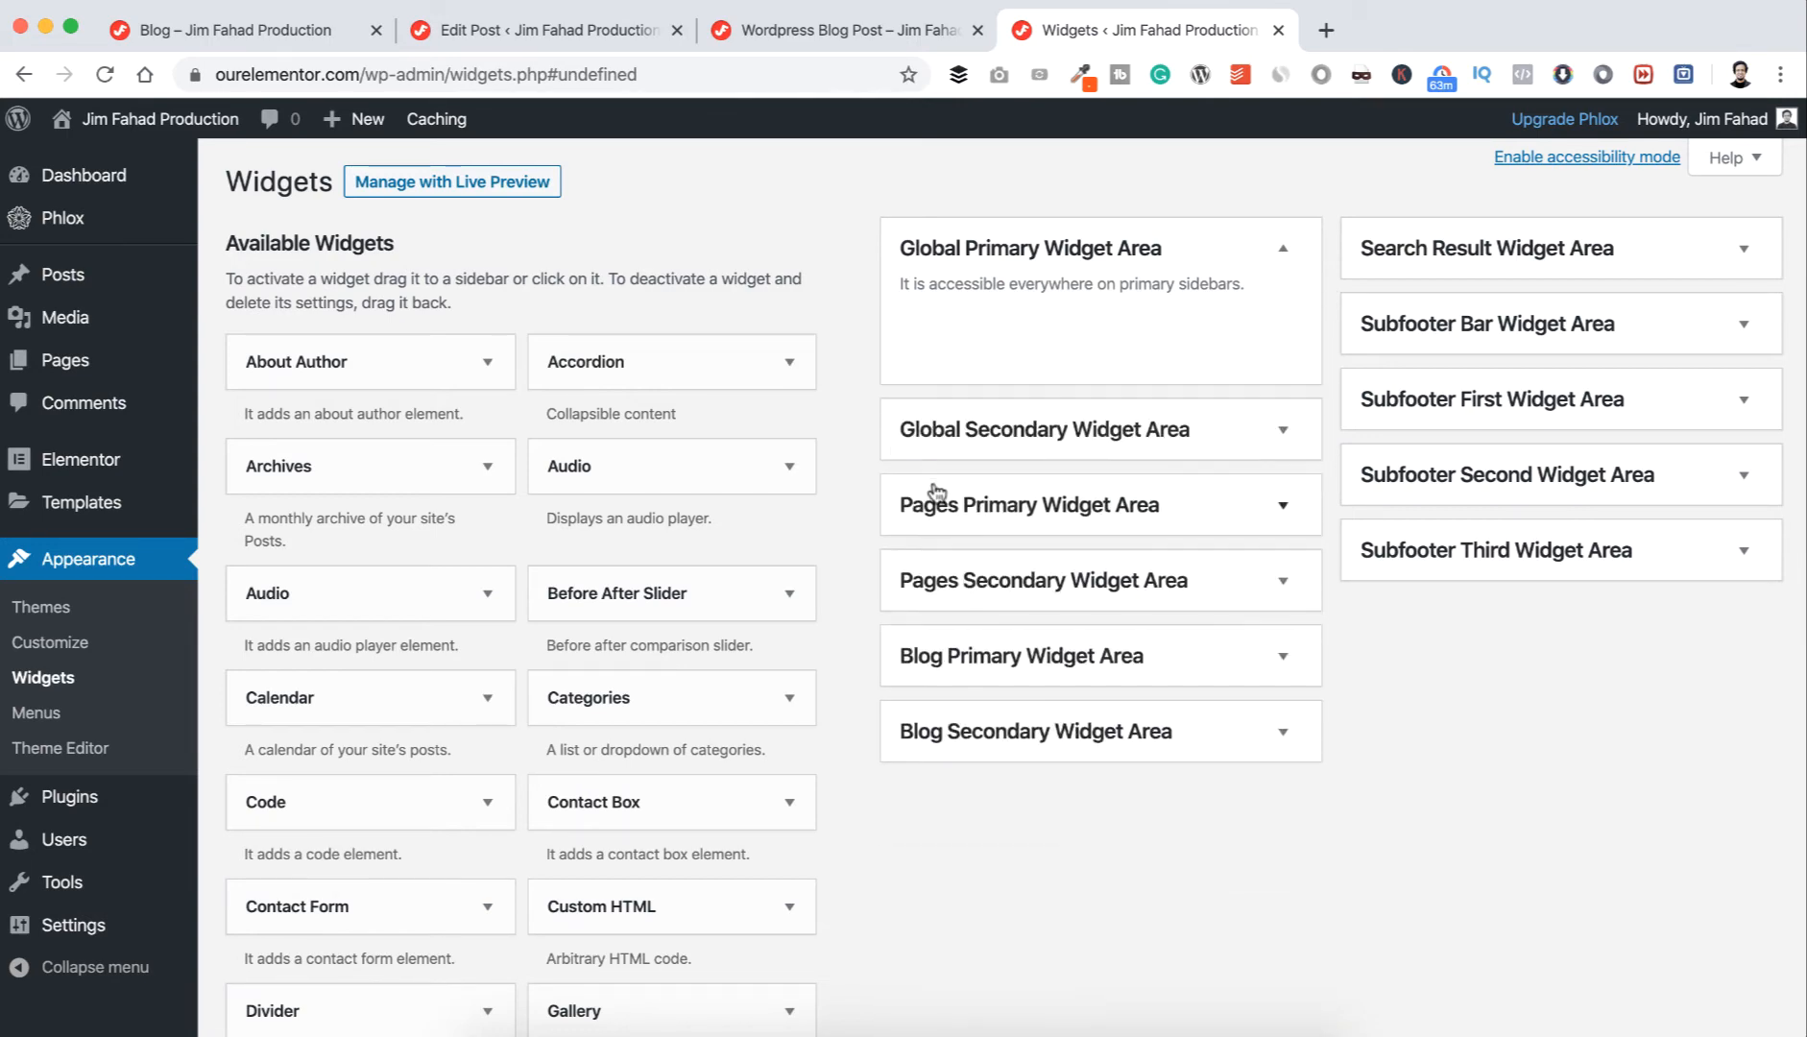
- Reload the live blog post to check its sidebar, and return to the Widgets page
left_click(868, 34)
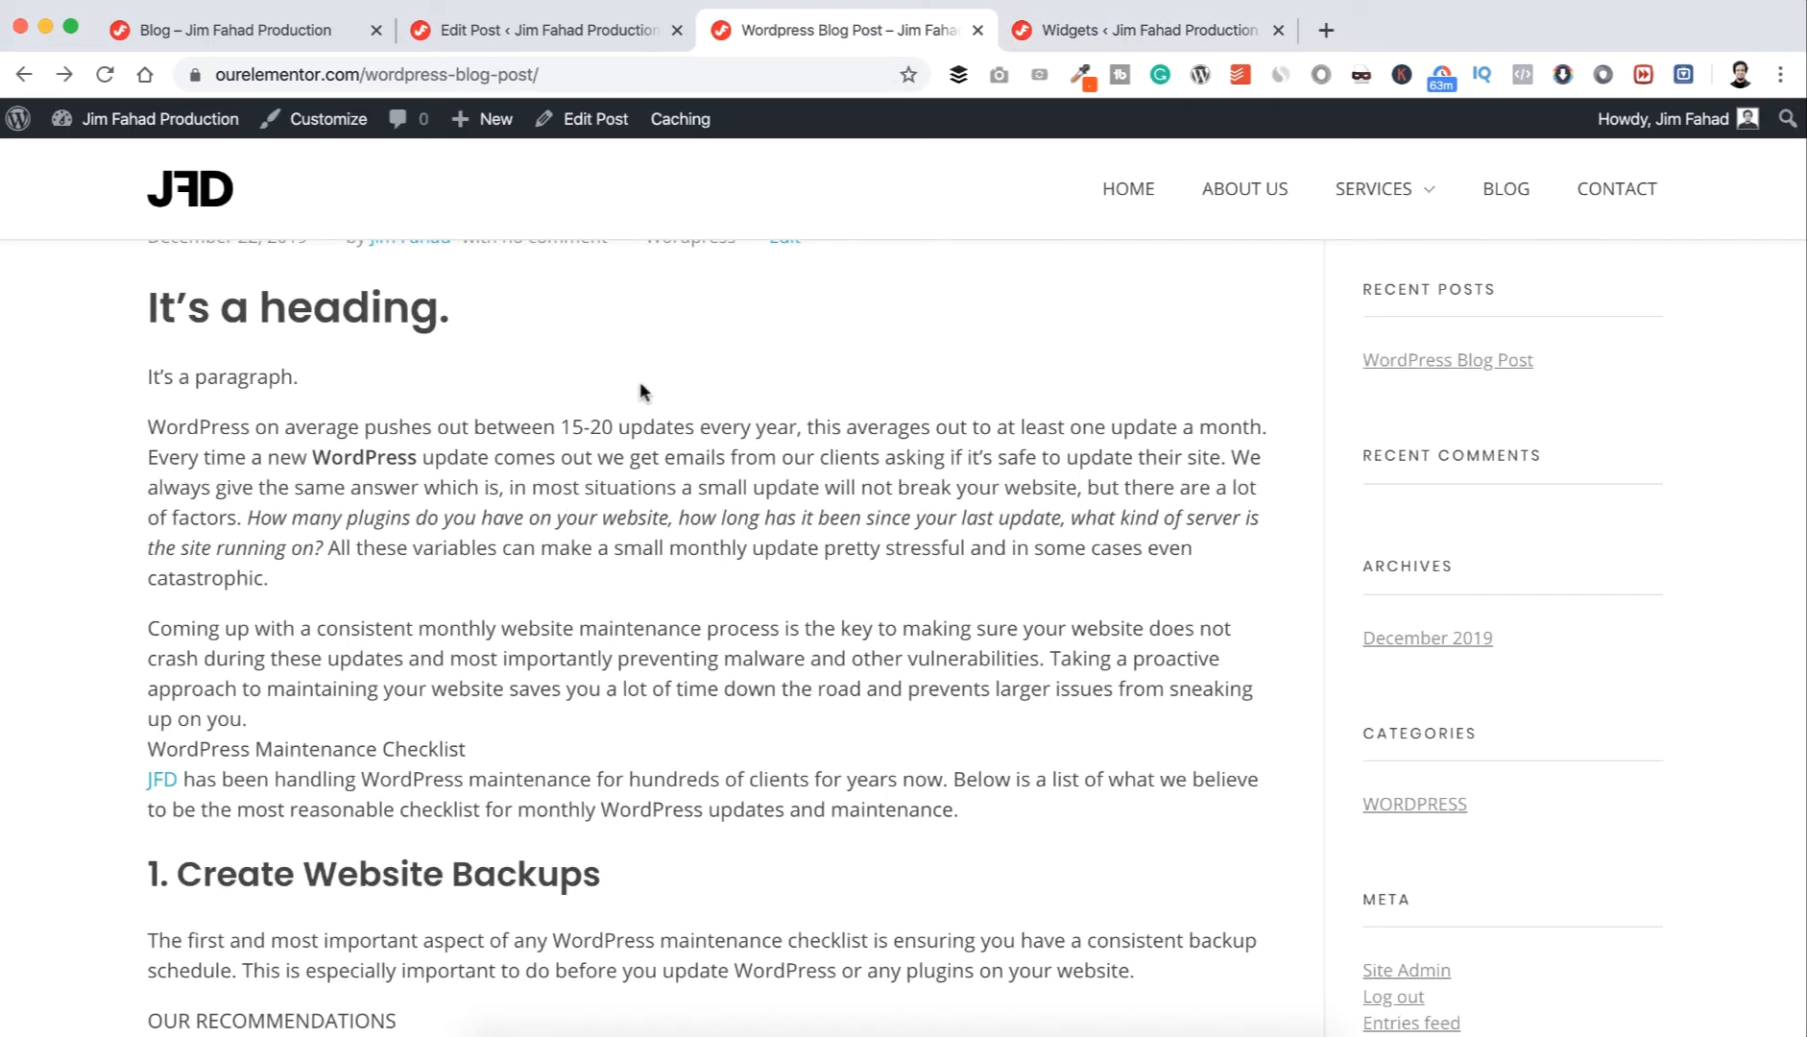
left_click(105, 74)
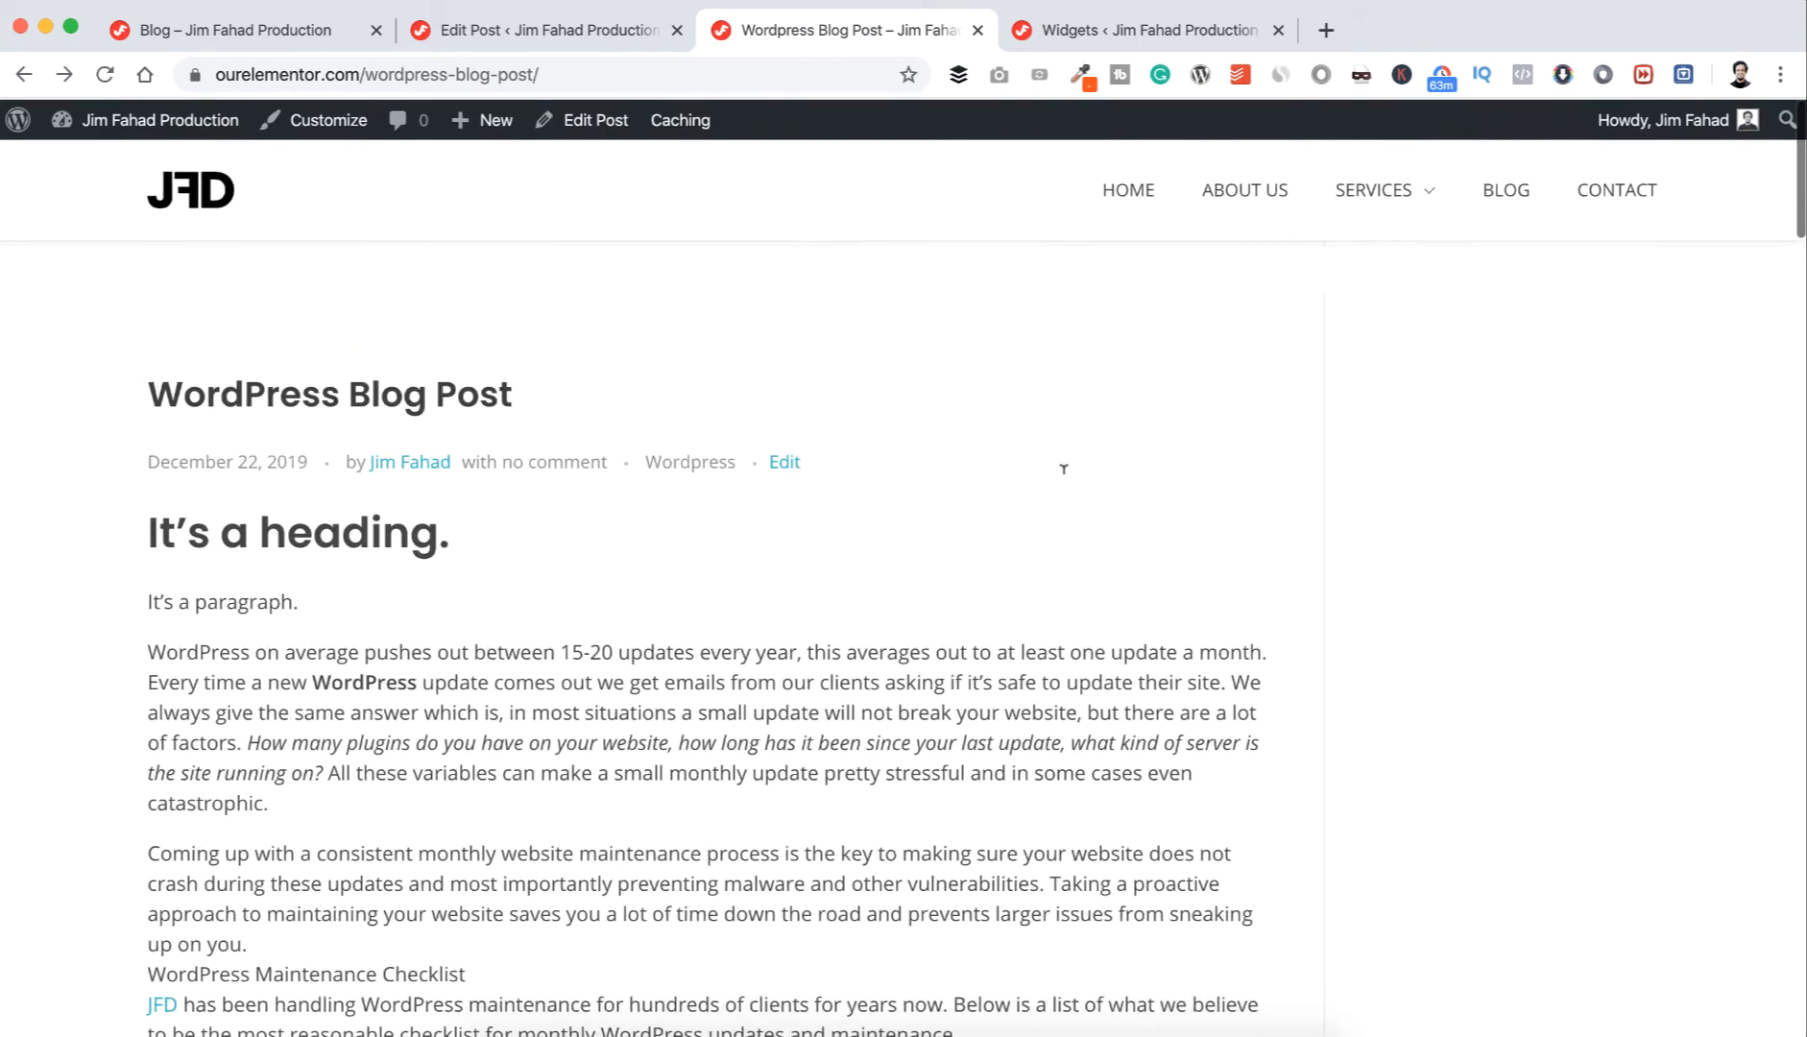
left_click(1062, 26)
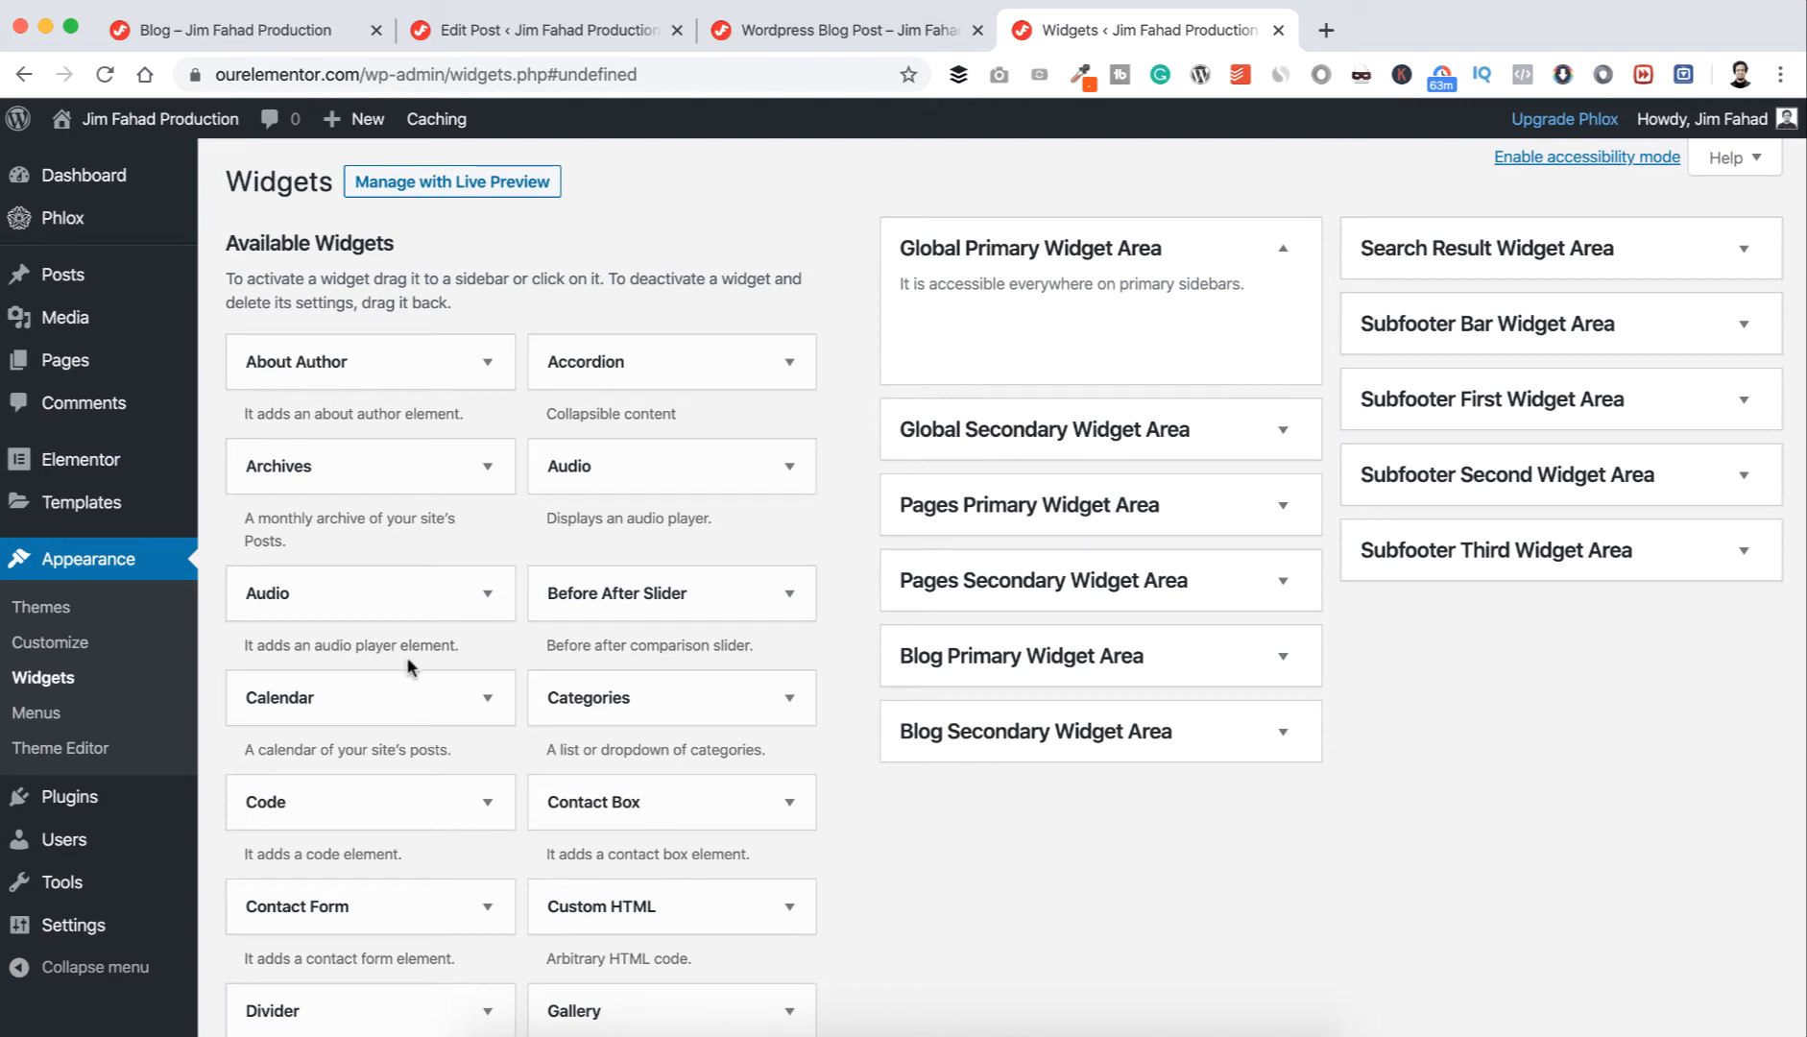
- Add a Calendar widget without a title to the Global Primary Widget Area and reload the blog post to check its sidebar
left_click(476, 696)
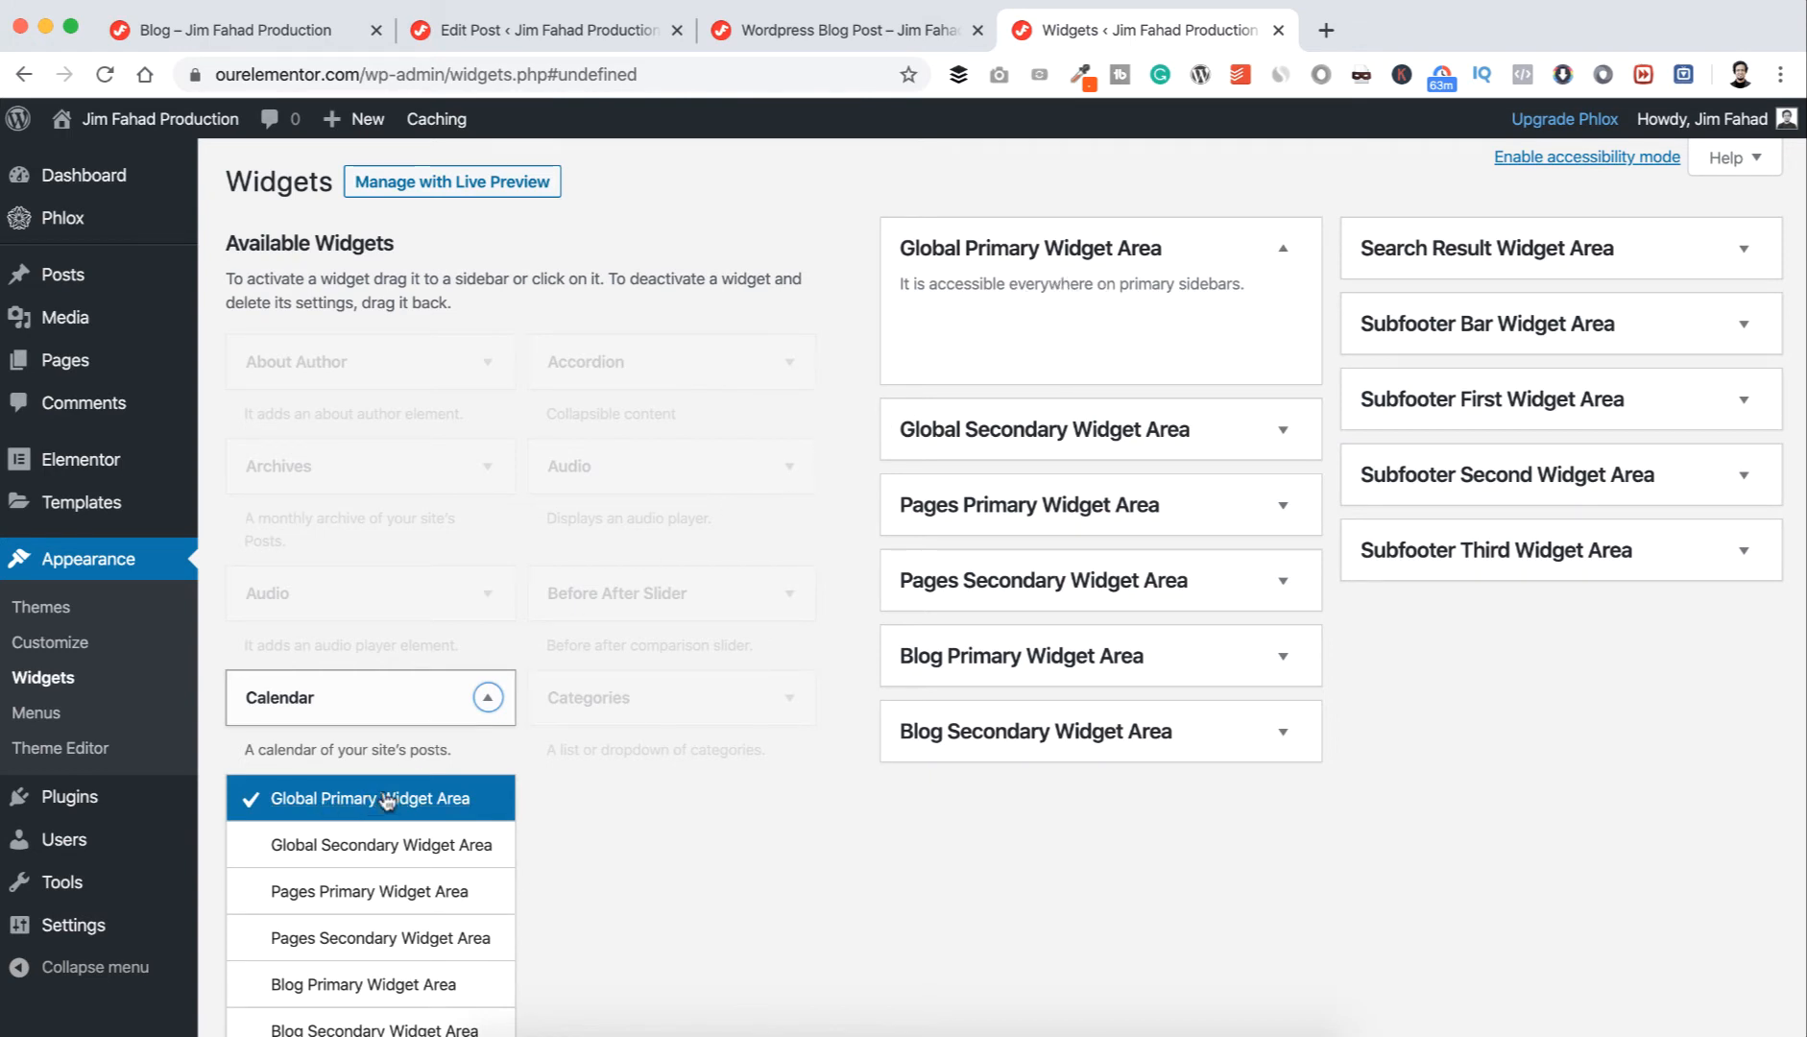
scroll(372, 819, "down", 3)
scroll(372, 819, "down", 5)
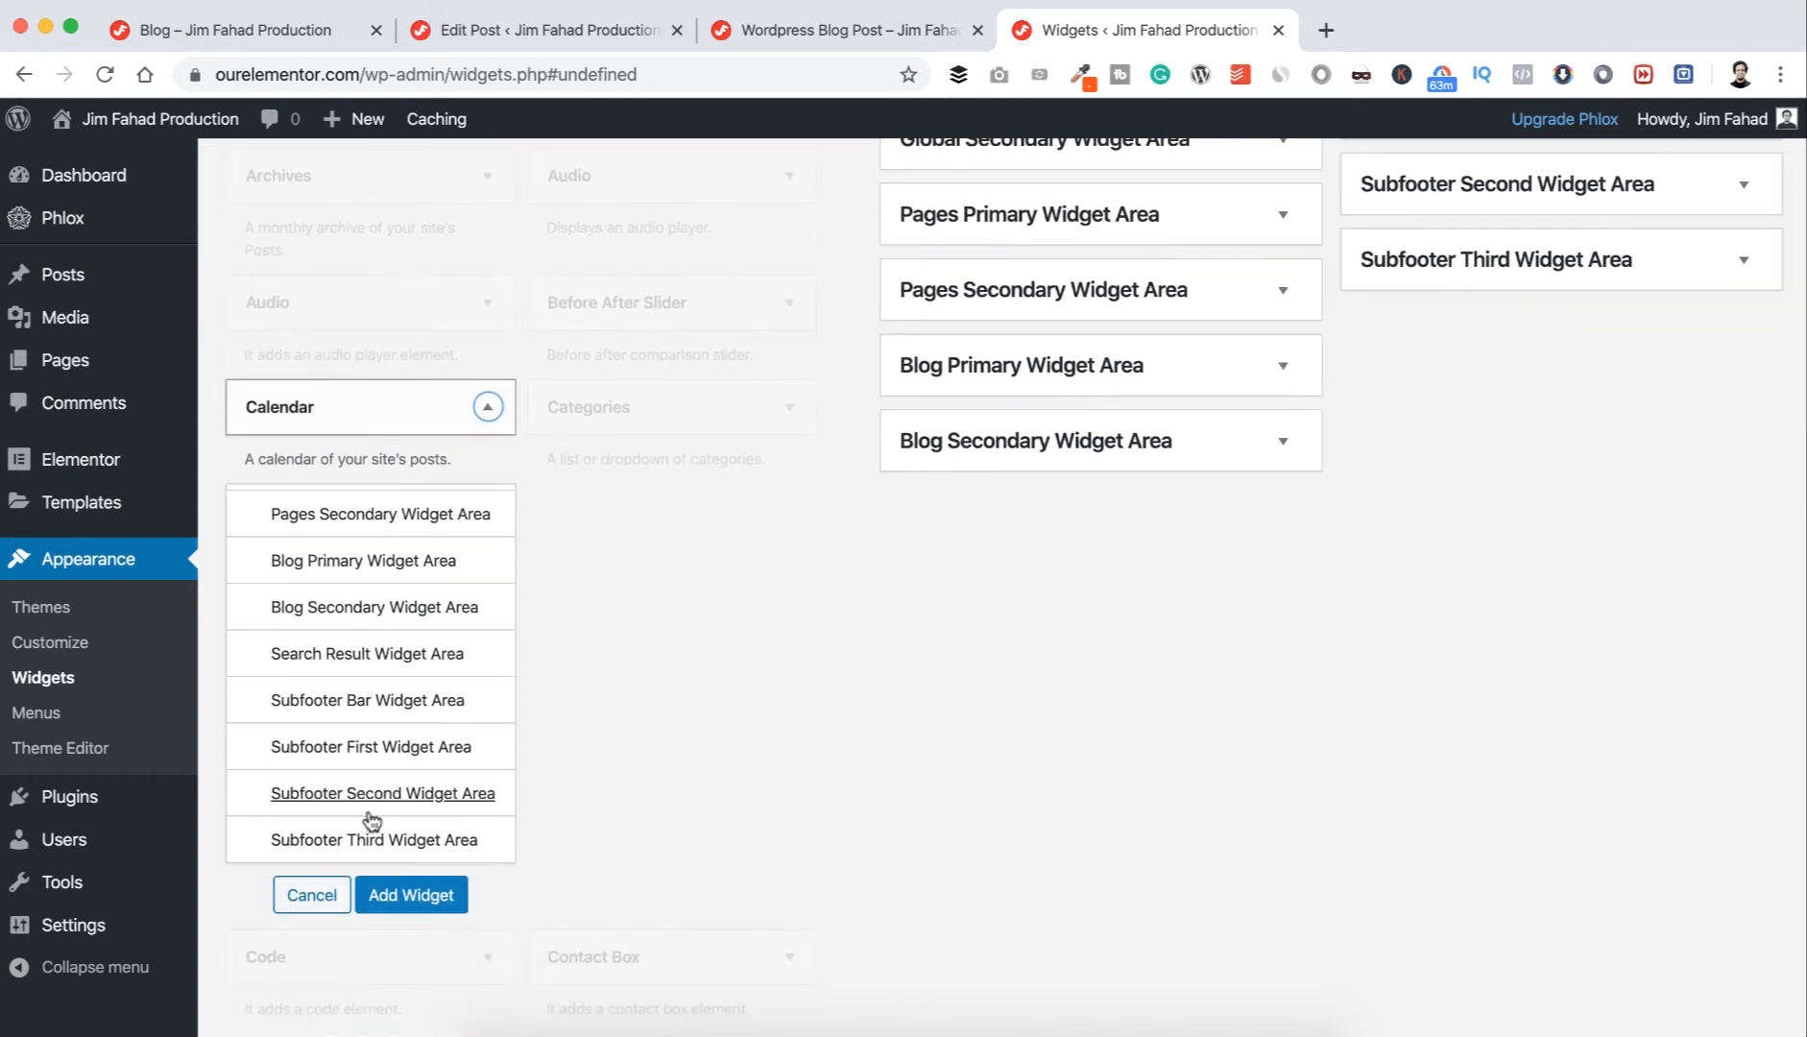
left_click(403, 898)
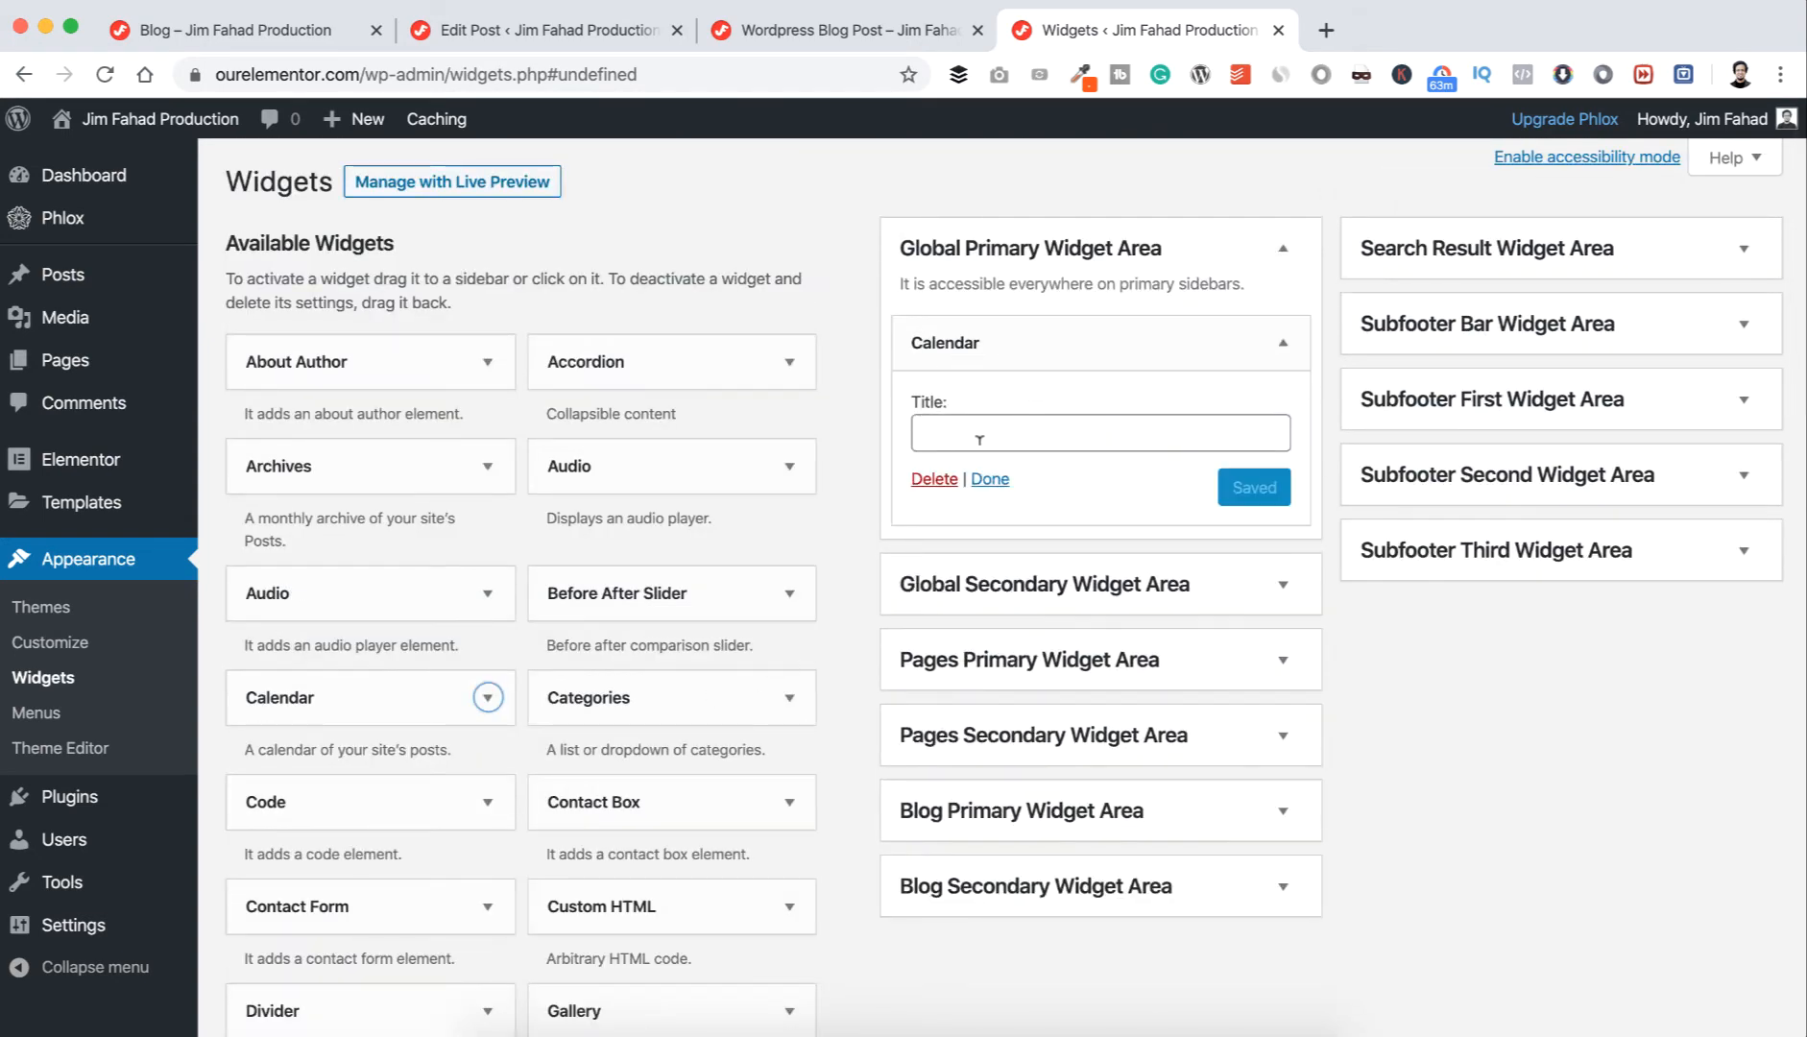
left_click(992, 480)
left_click(831, 27)
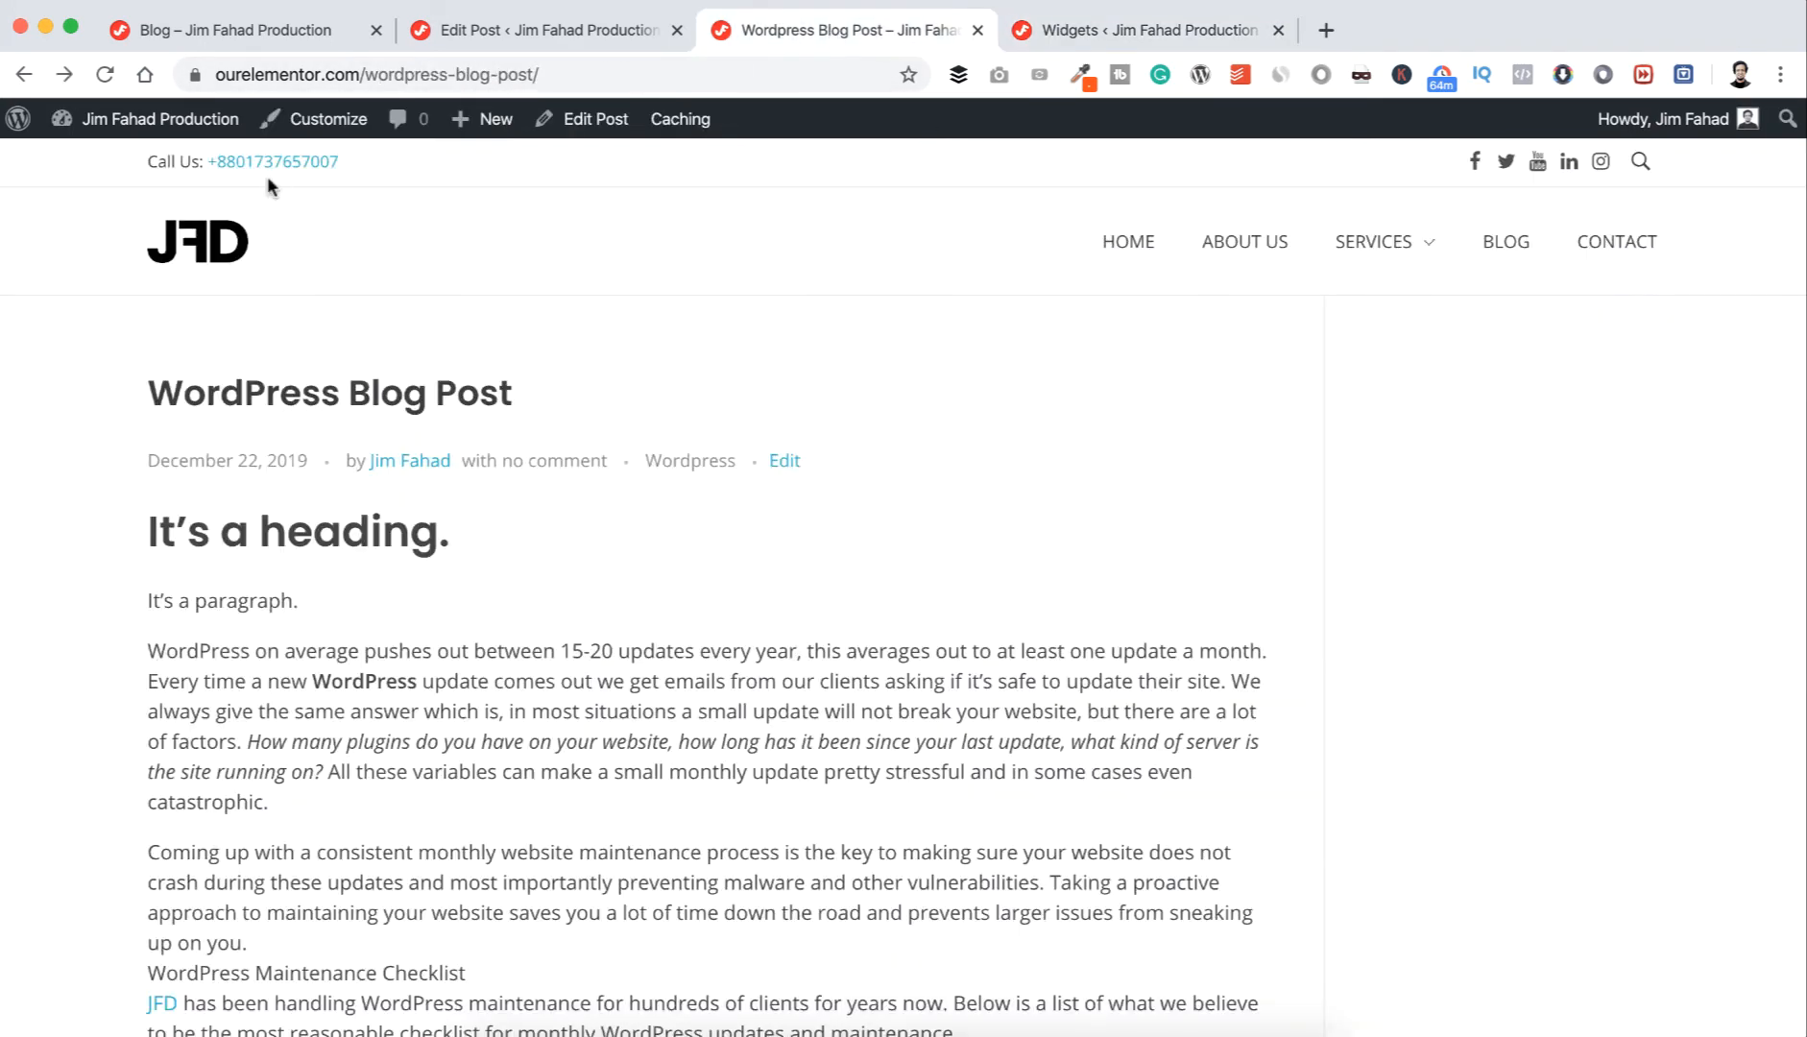
left_click(108, 76)
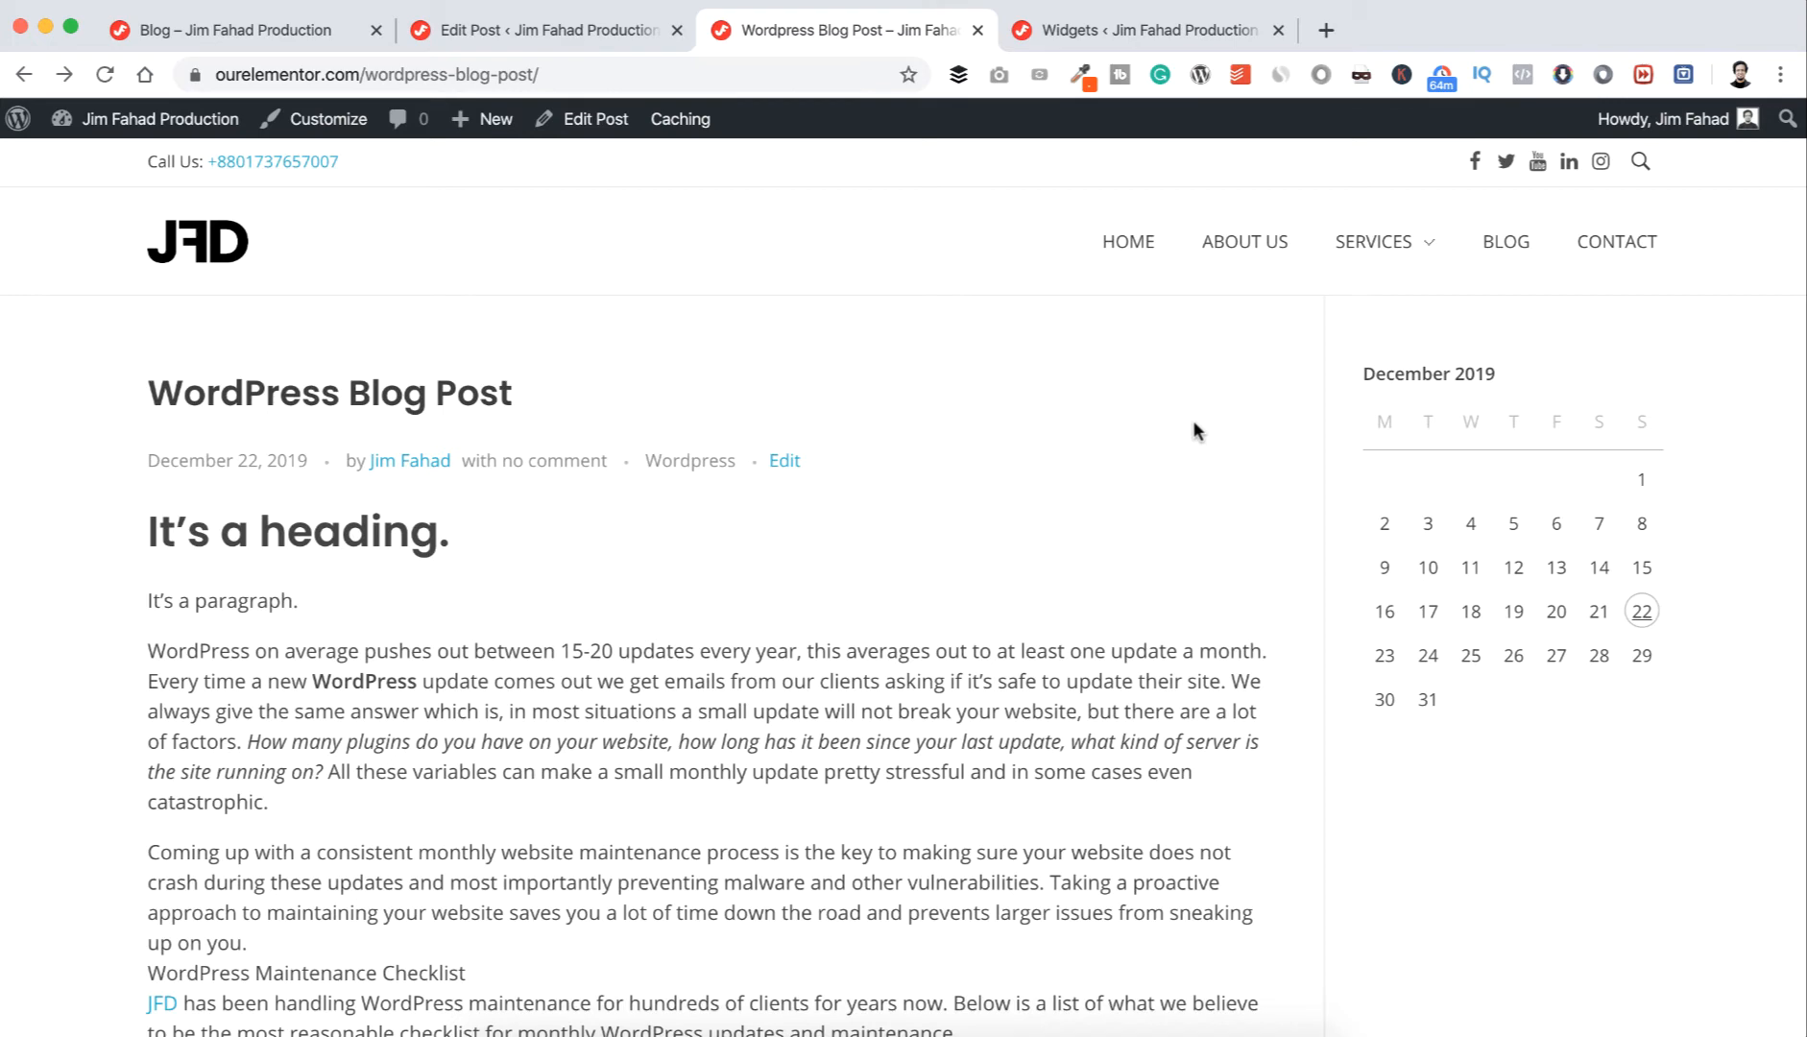
- Delete the Calendar widget from the Global Primary Widget Area and check the sidebar on the published blog post
left_click(1097, 33)
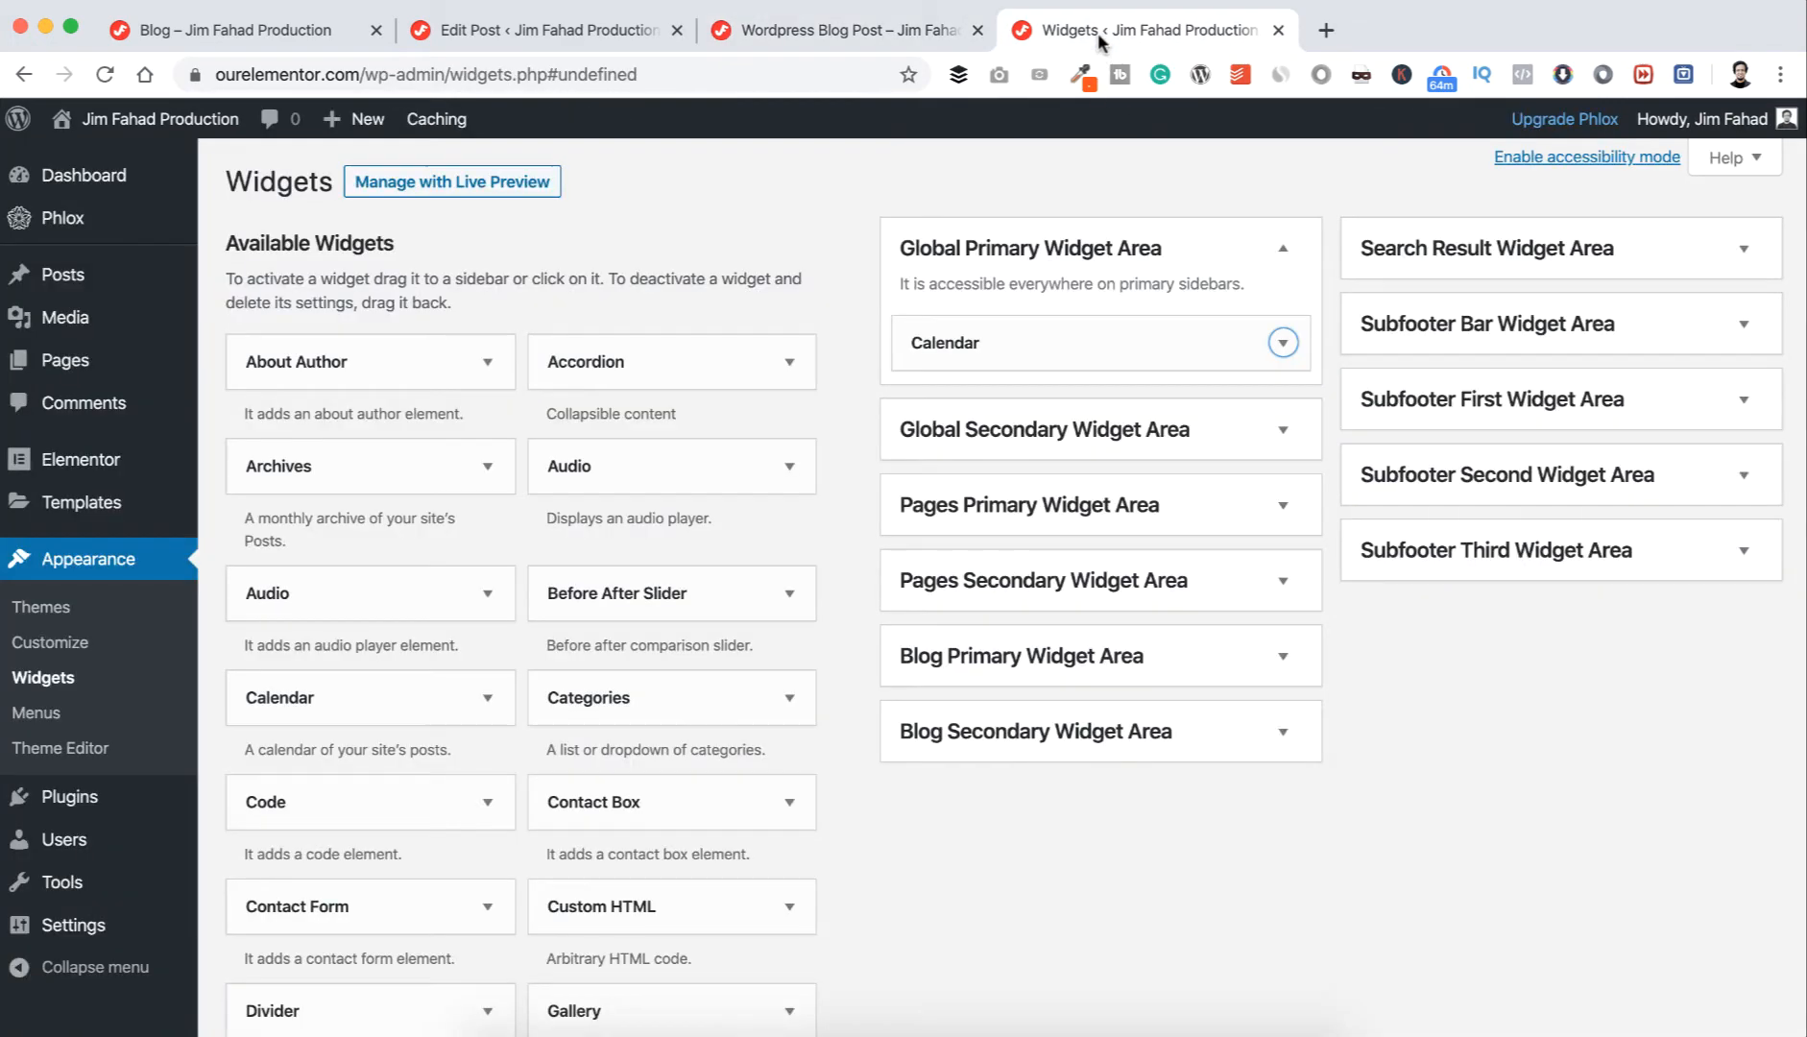
left_click(1285, 346)
left_click(935, 480)
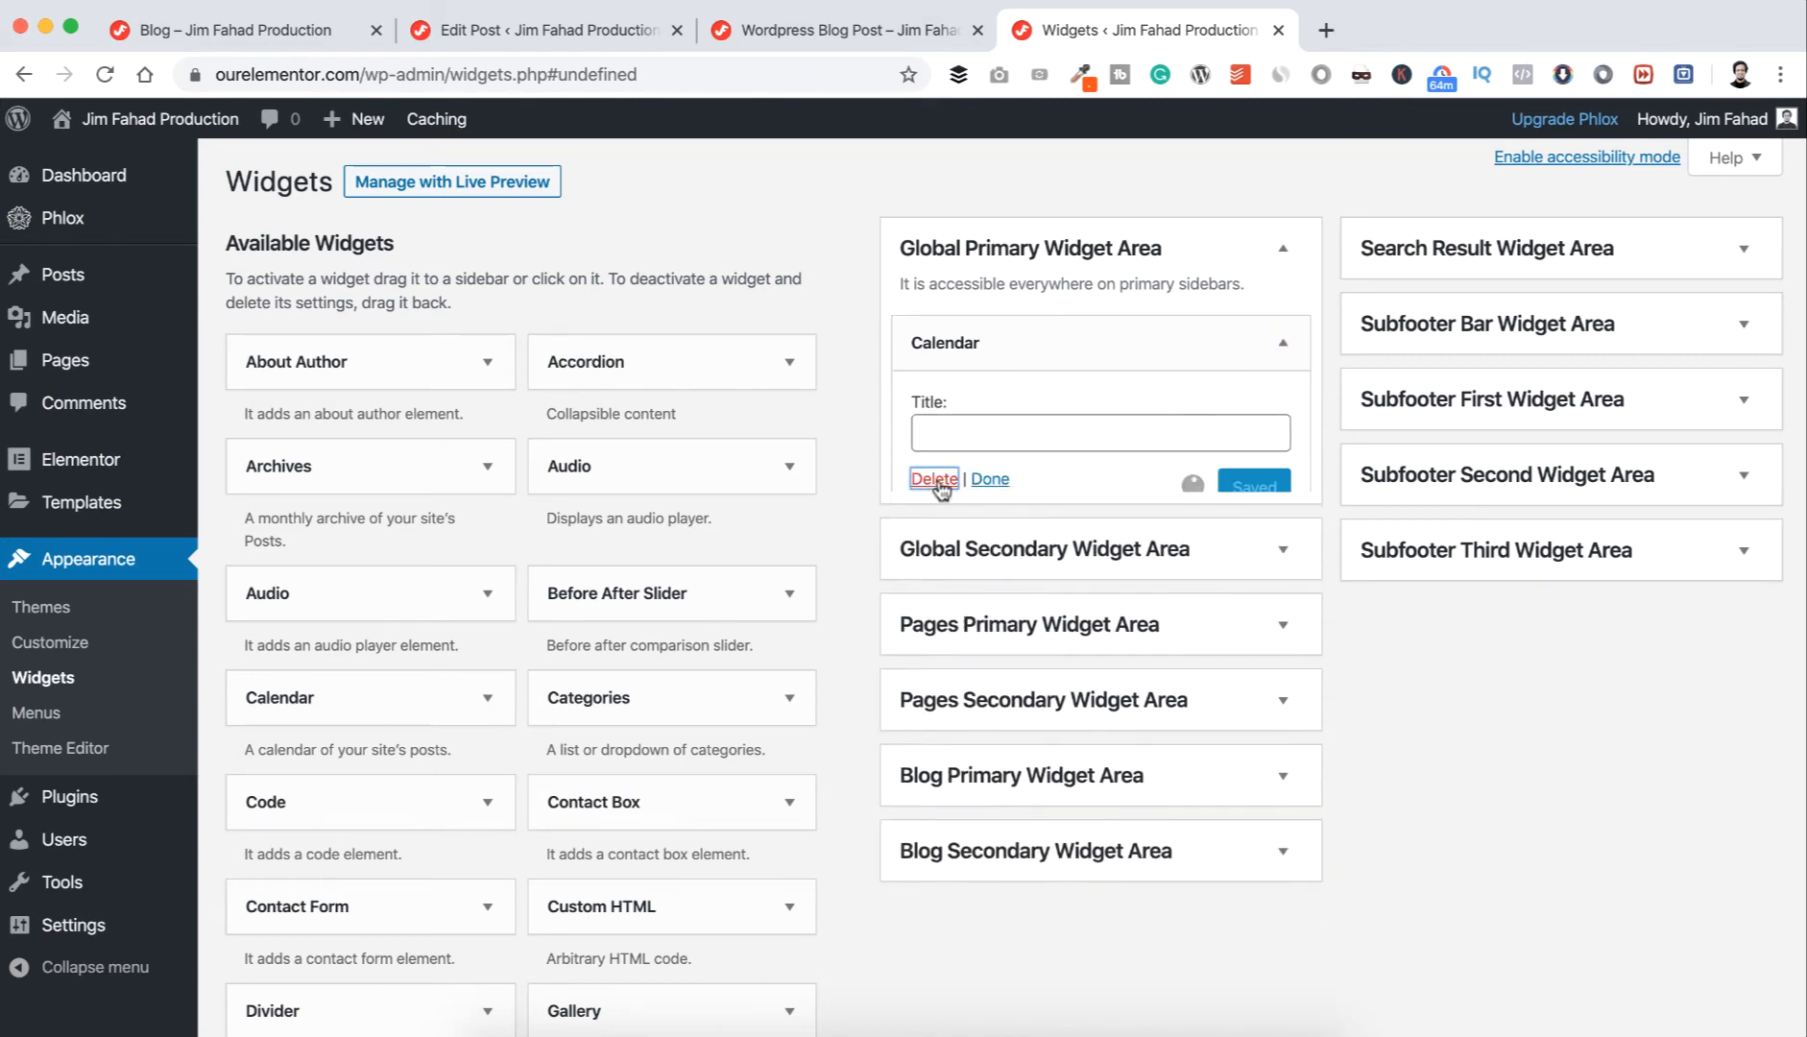
left_click(847, 30)
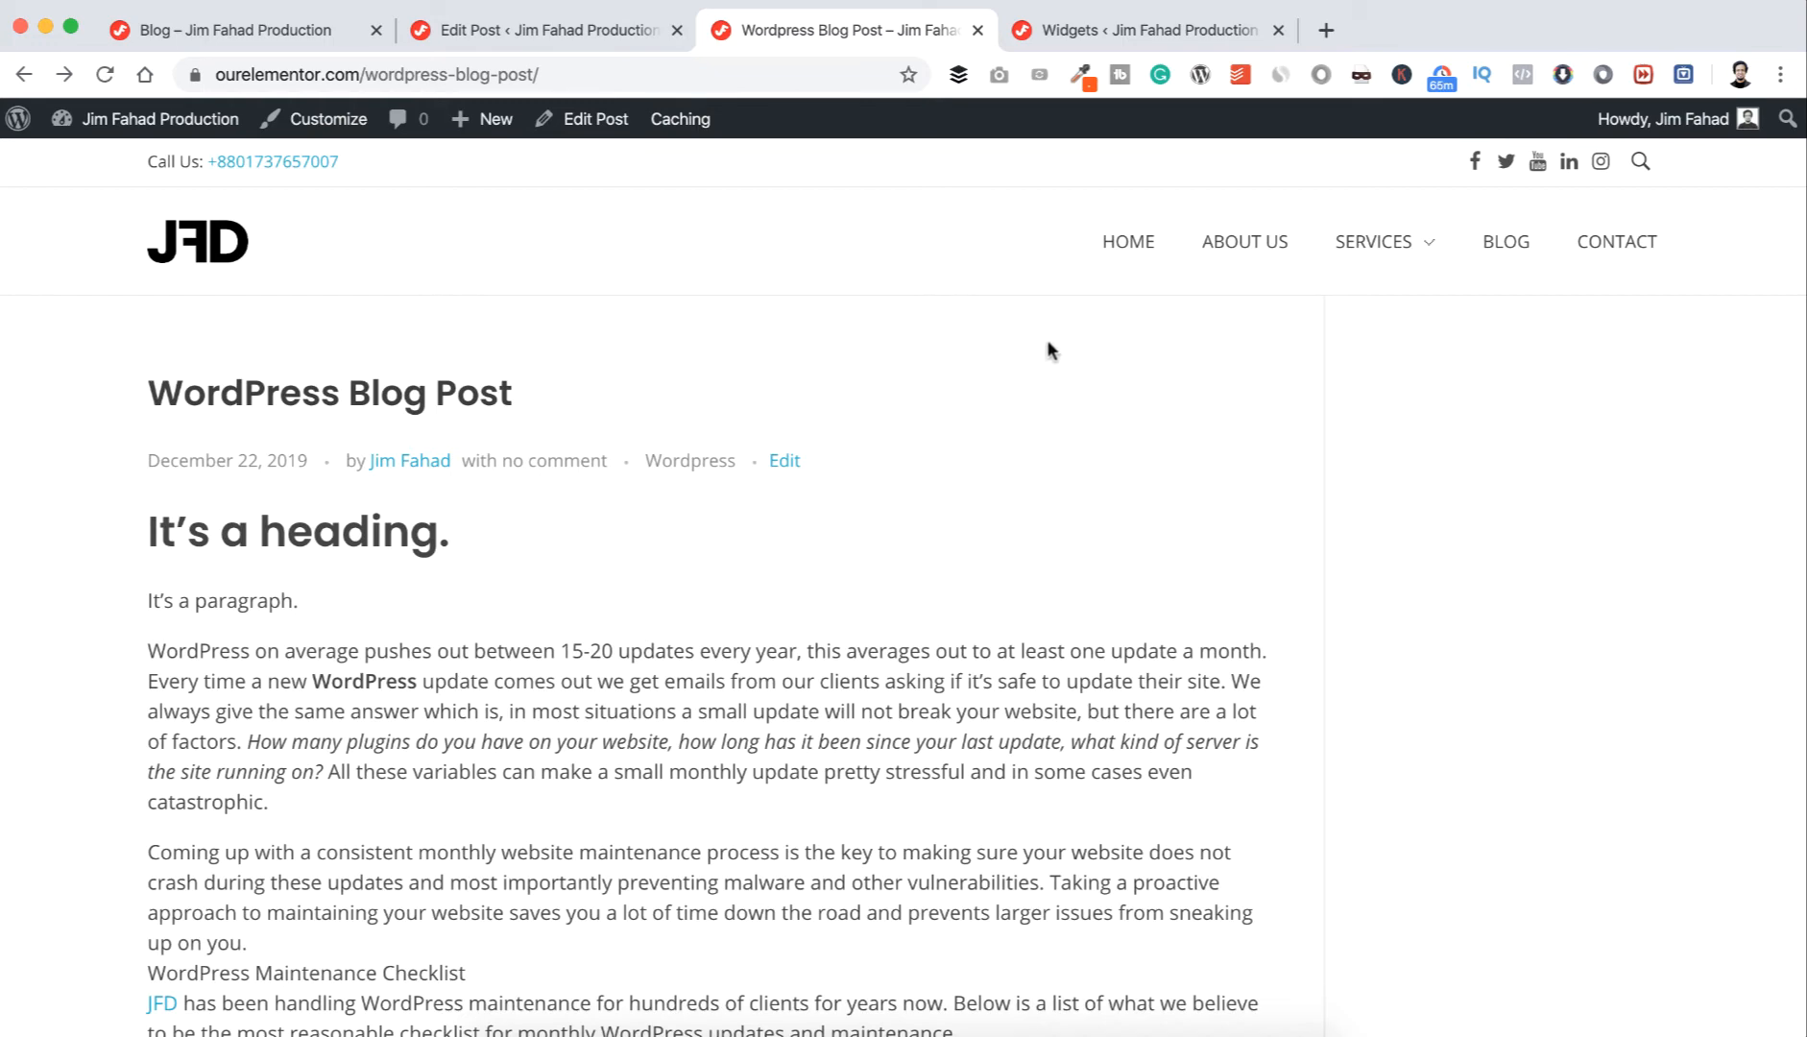
- Search the plugin directory for "recent posts widget", and install and activate Recent Posts Widget With Thumbnails
left_click(1107, 30)
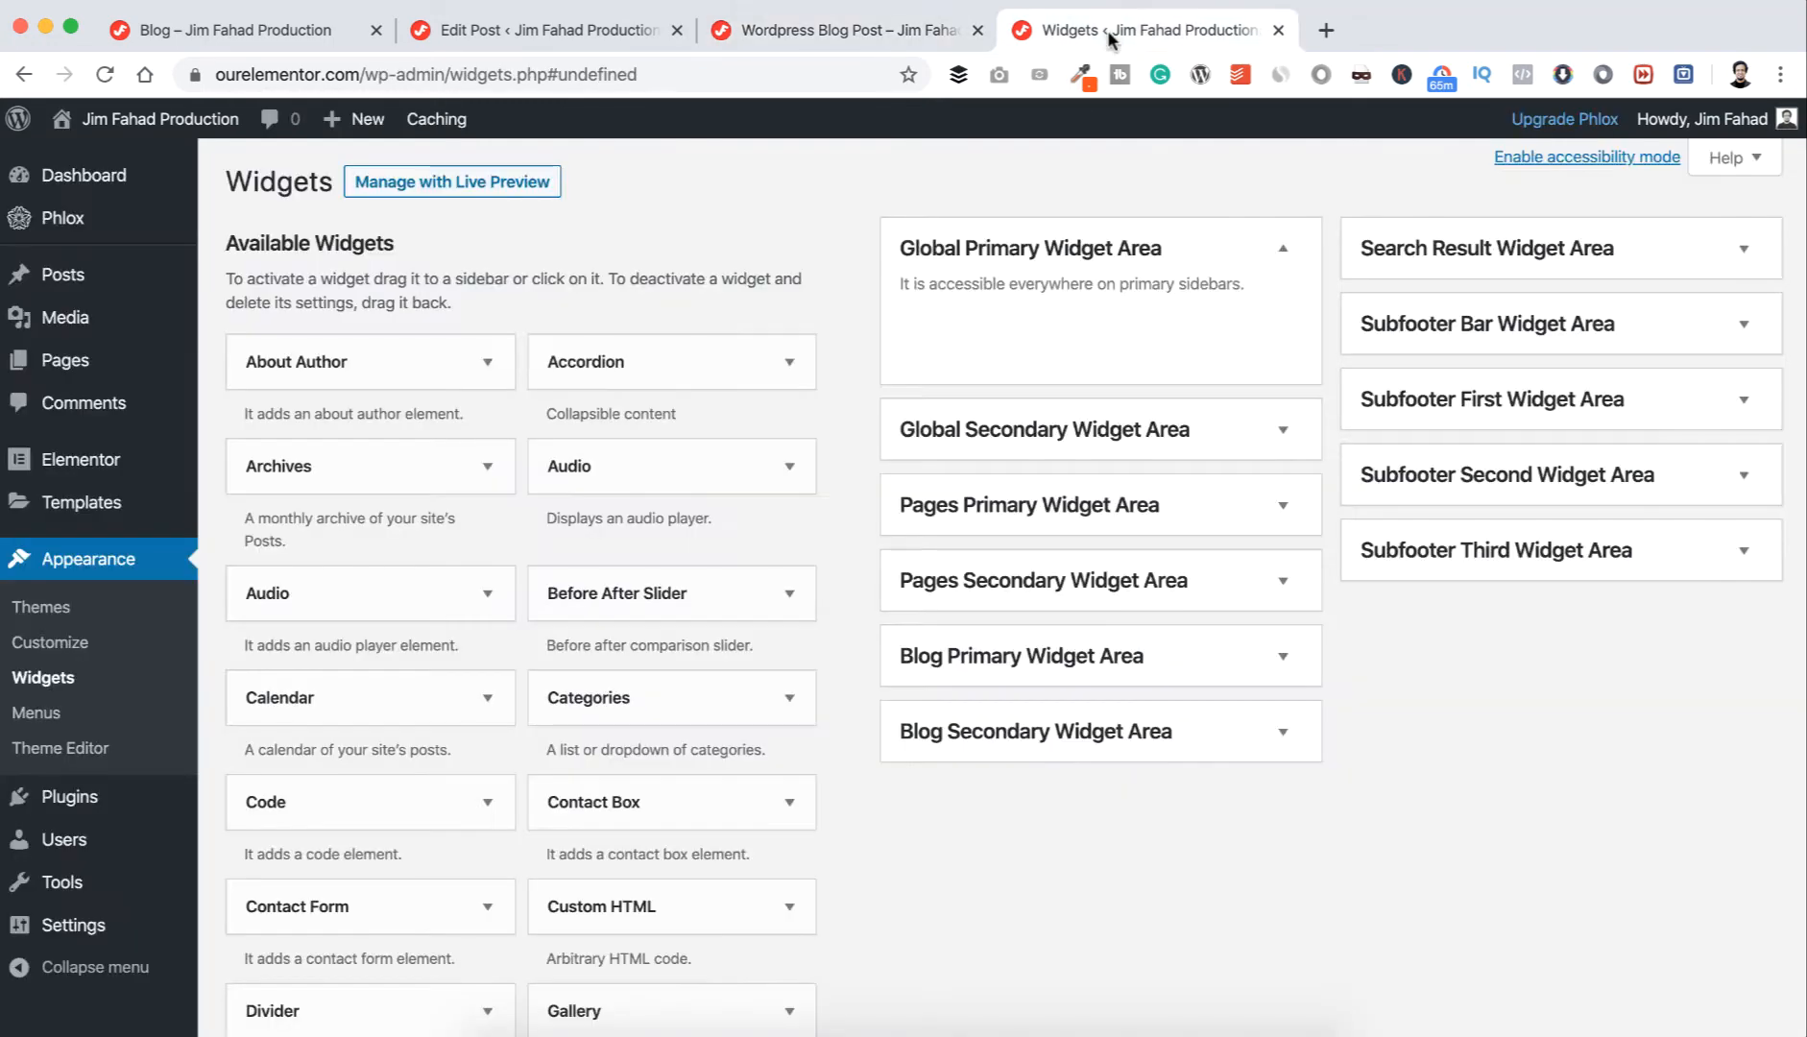
mouse_move(82, 805)
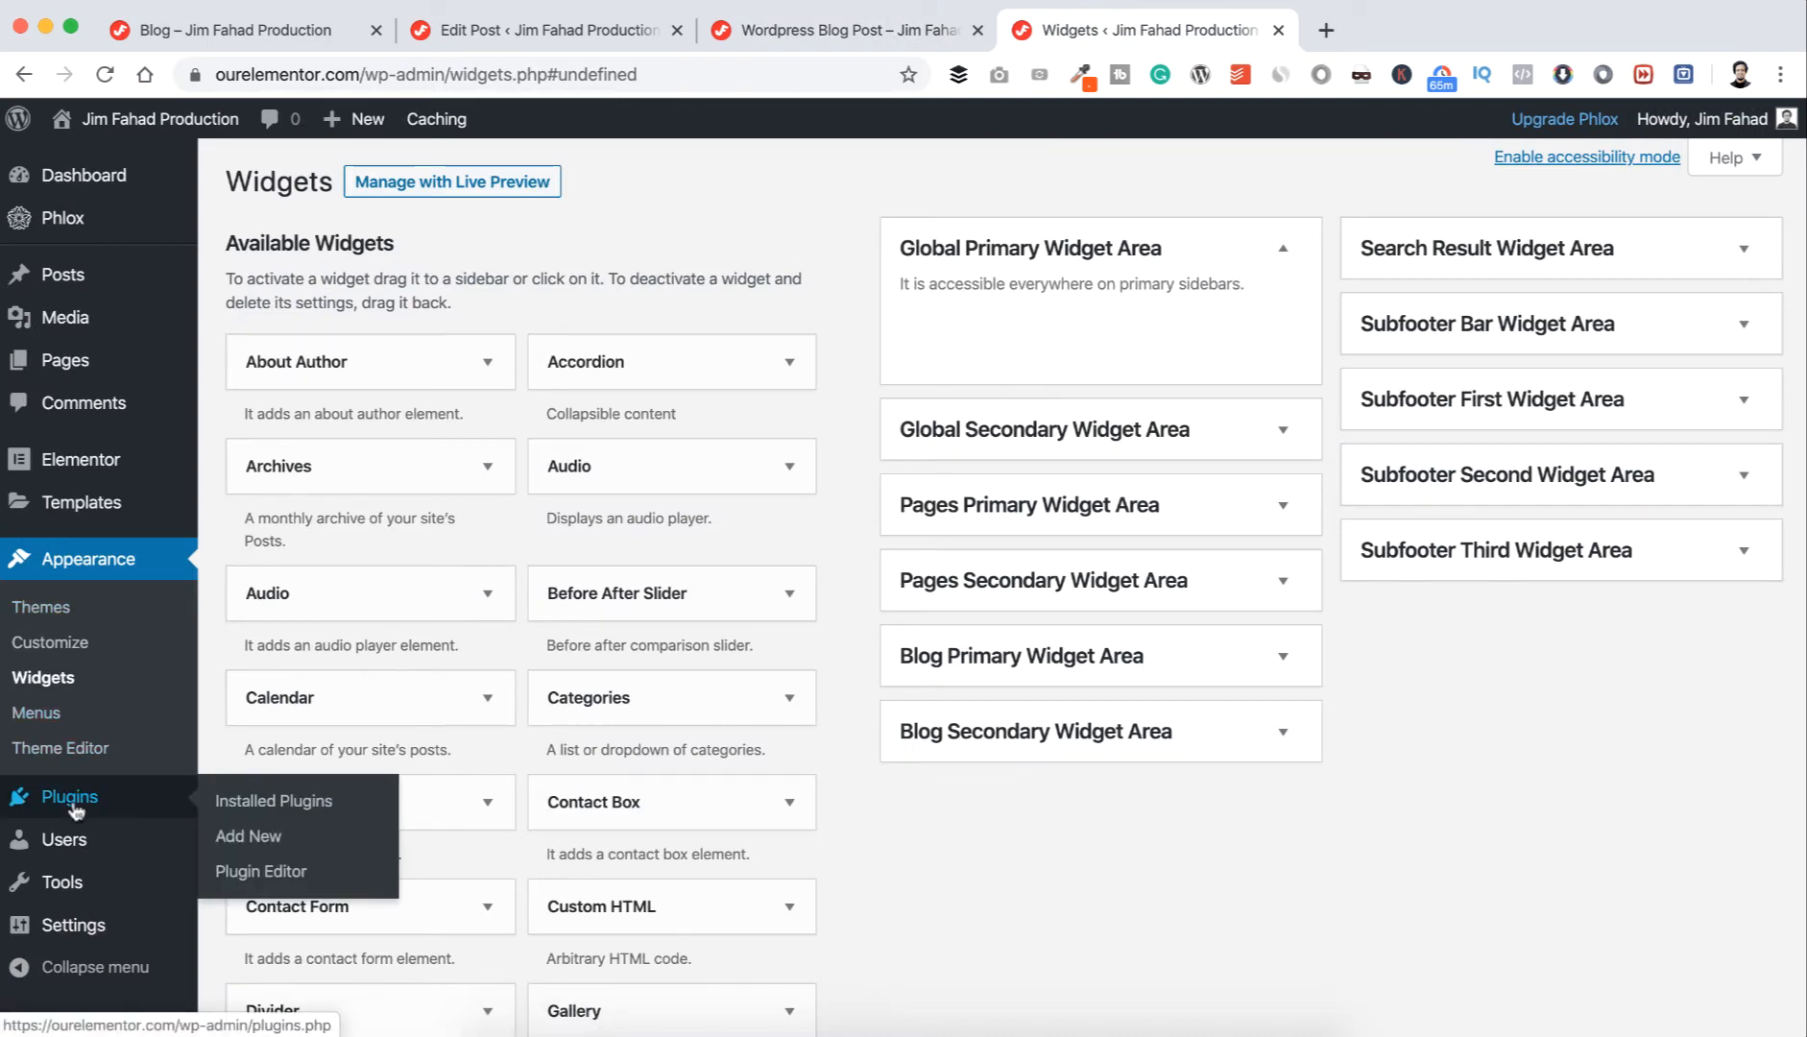
left_click(255, 843)
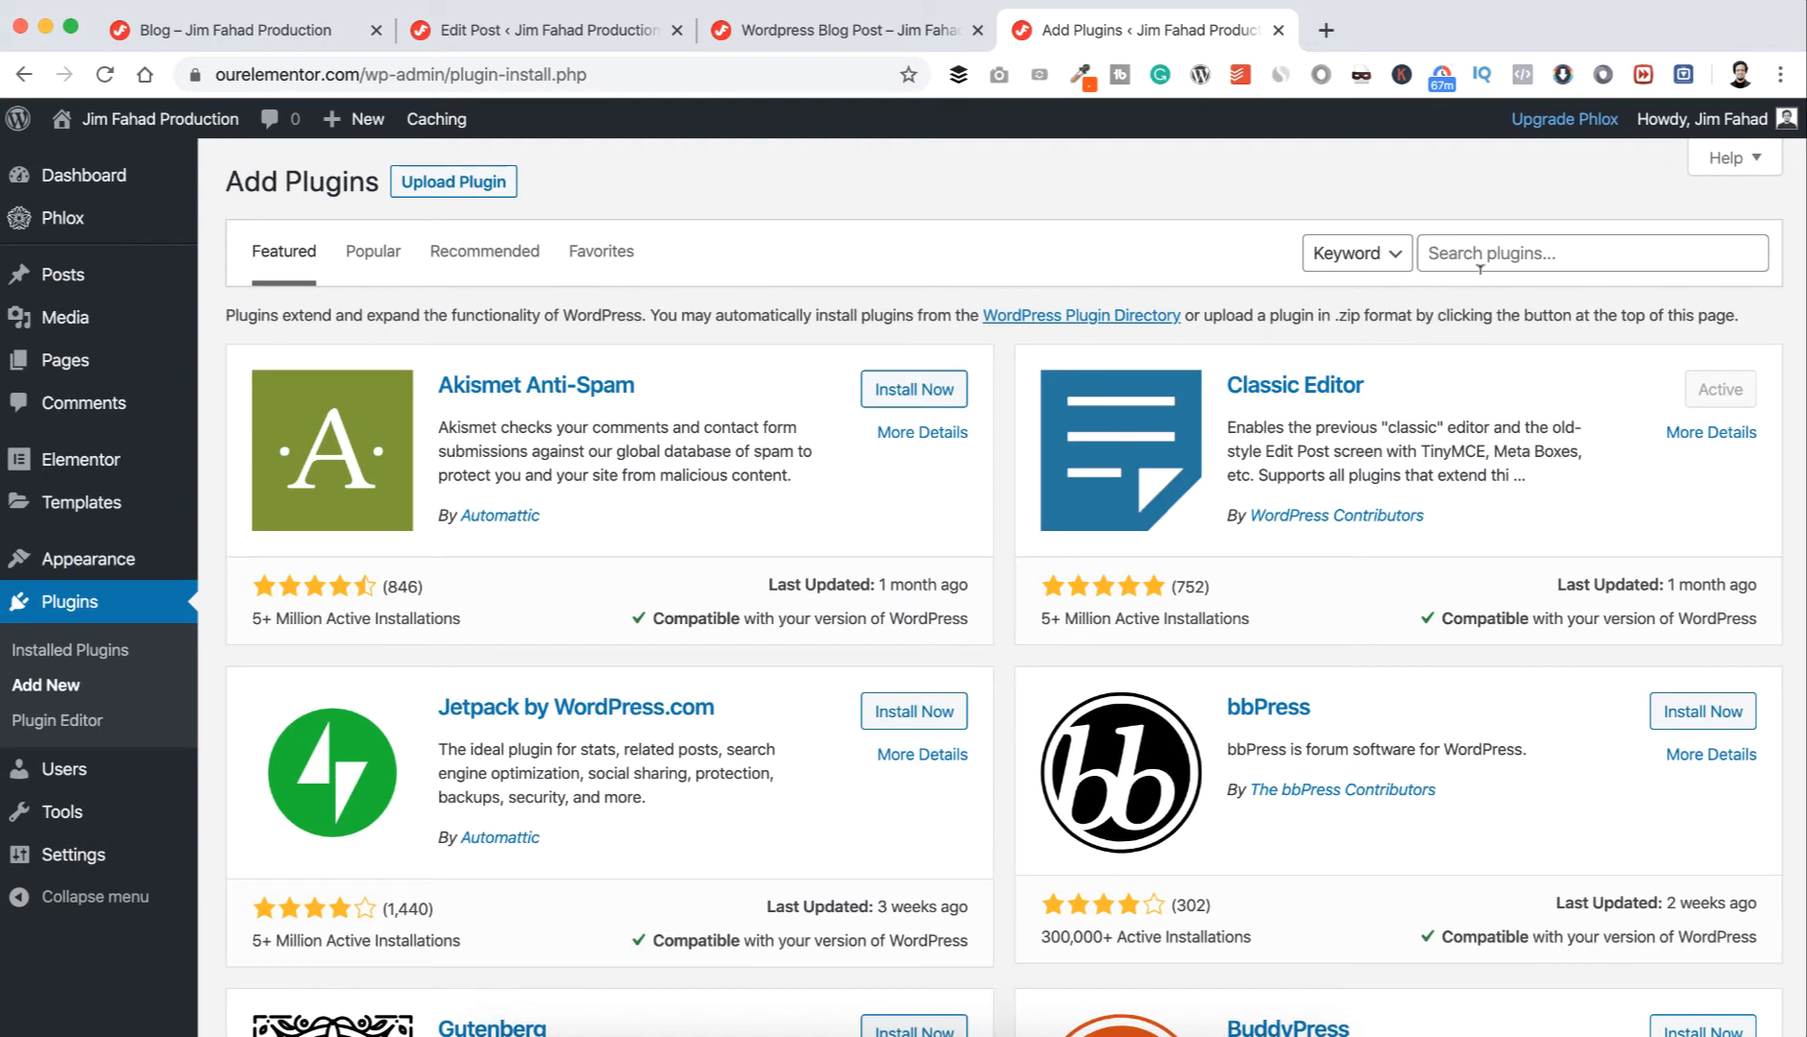
left_click(1490, 252)
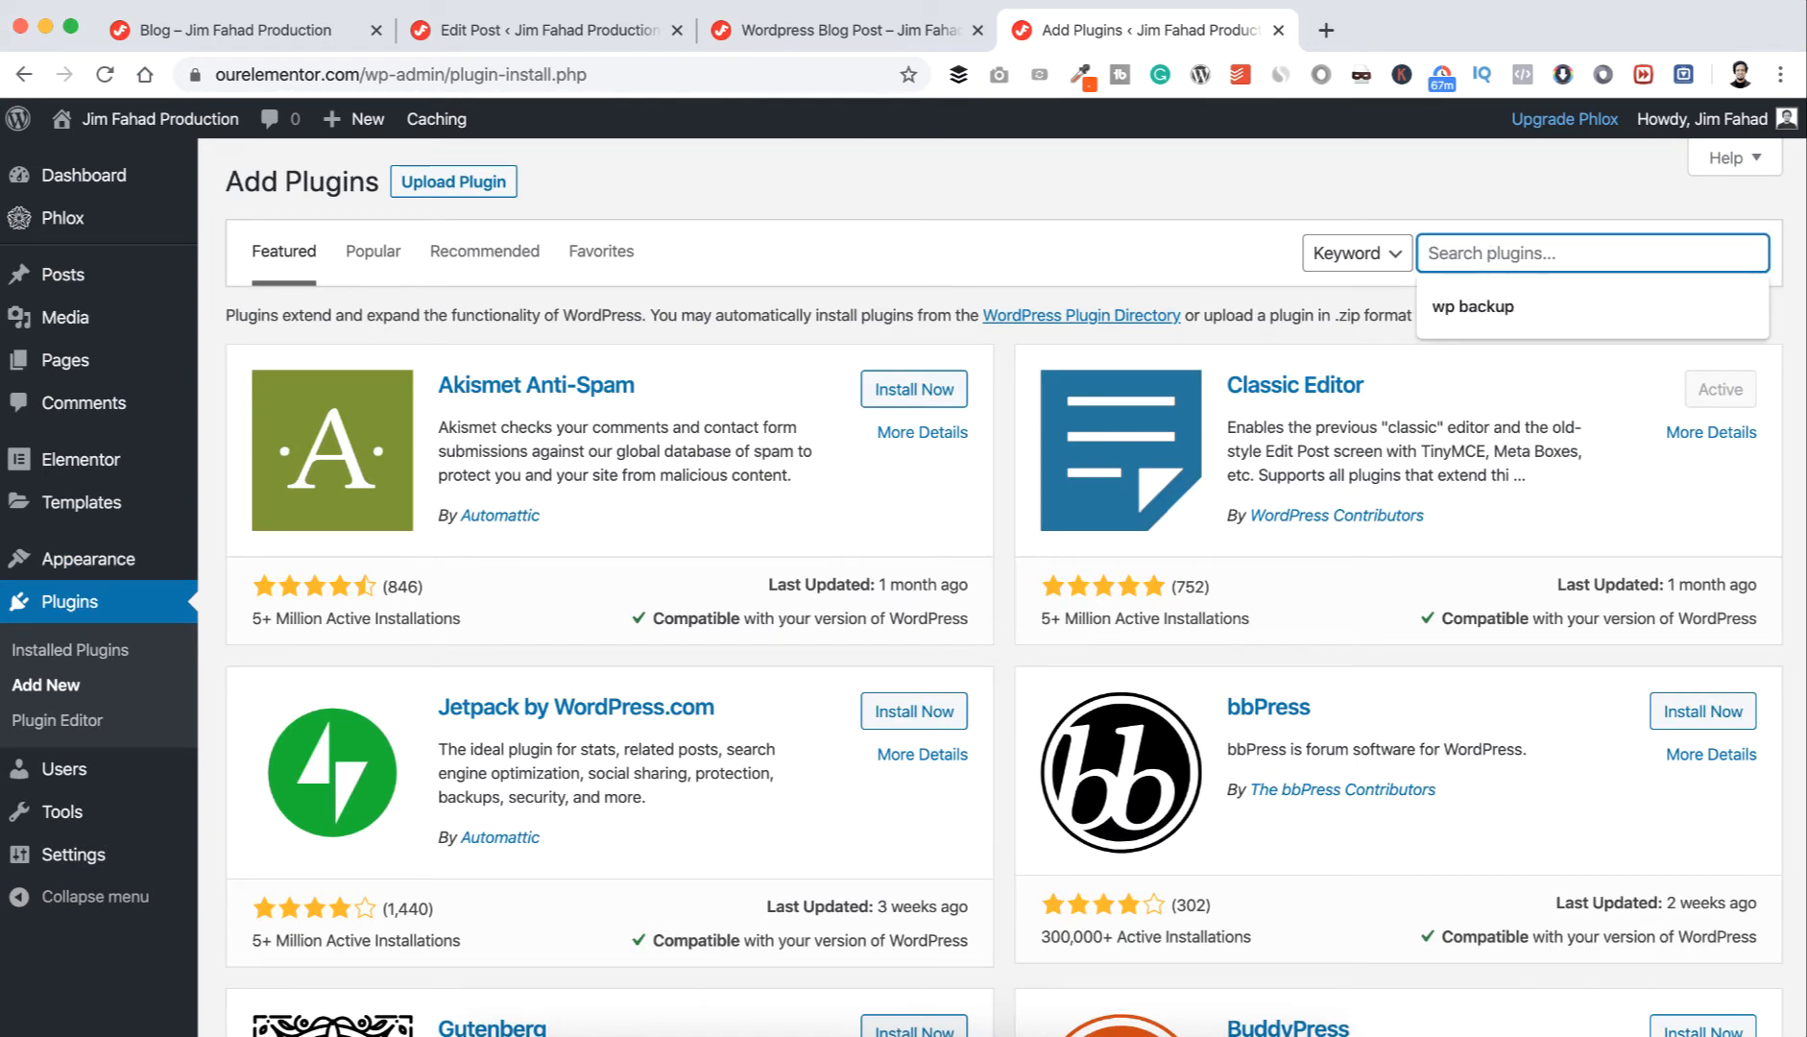
type("recent posts w")
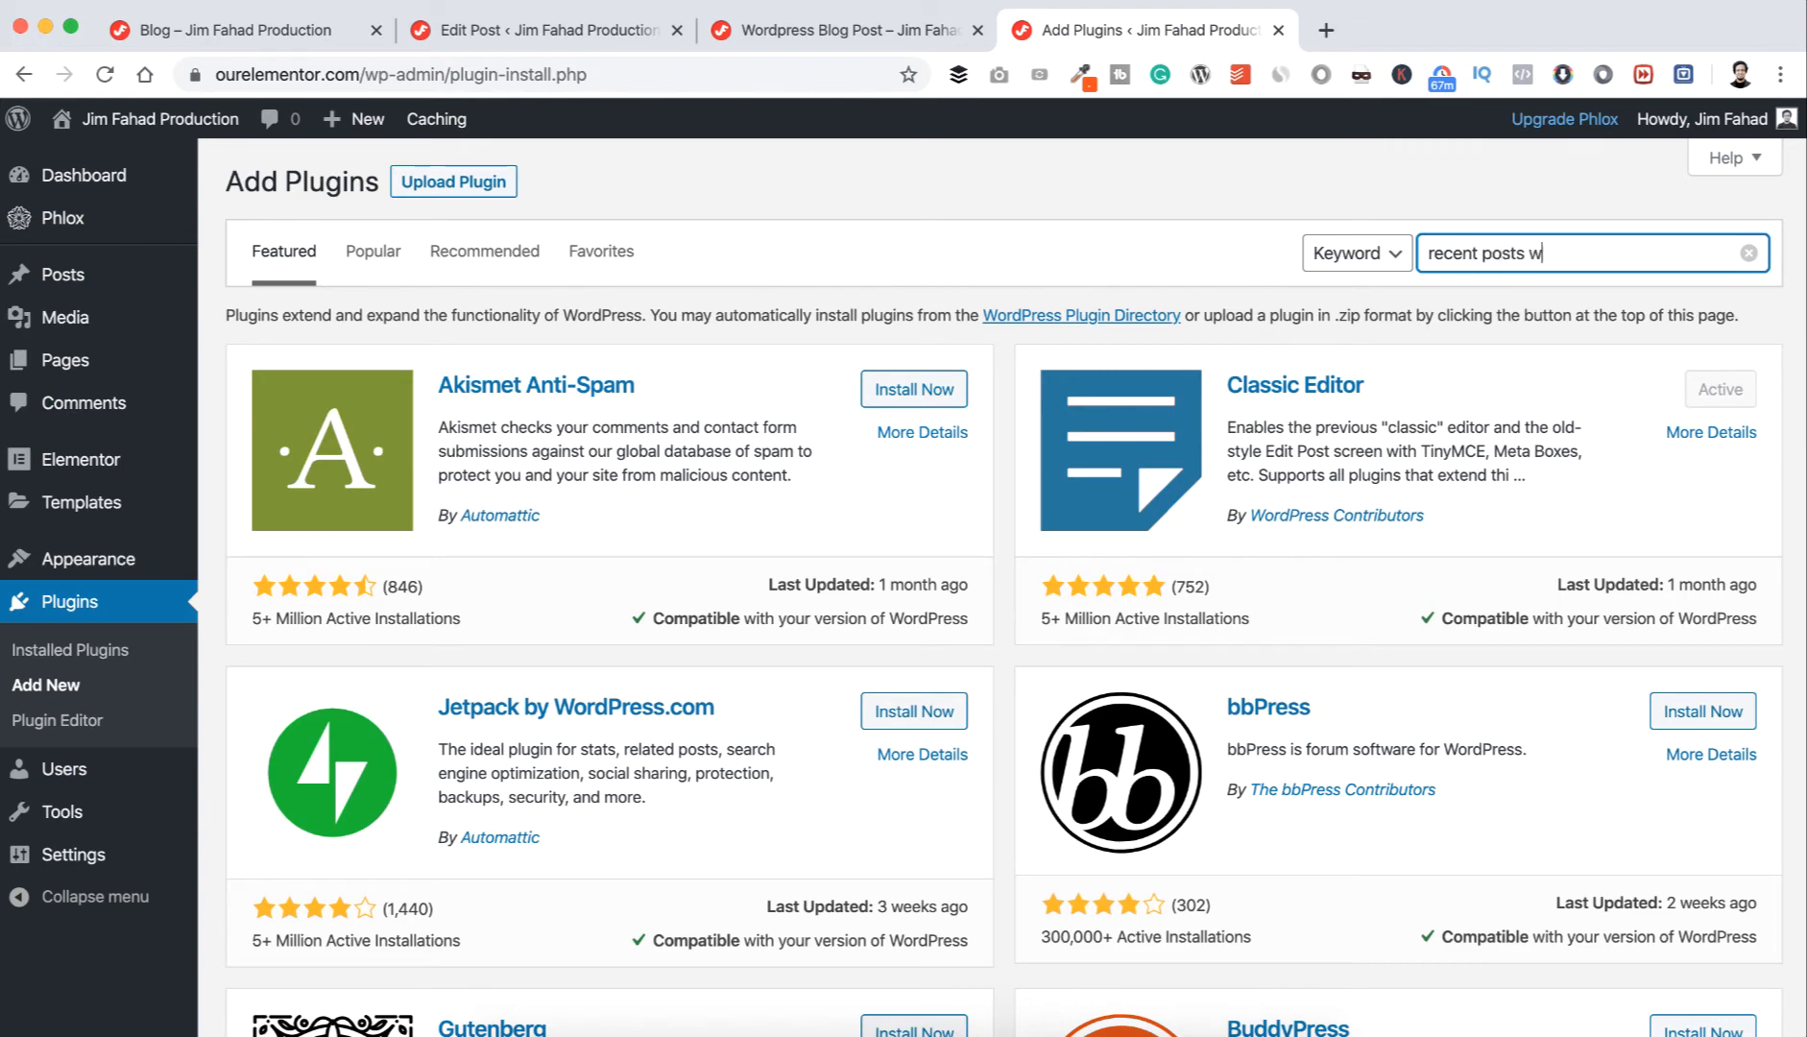
type("idget")
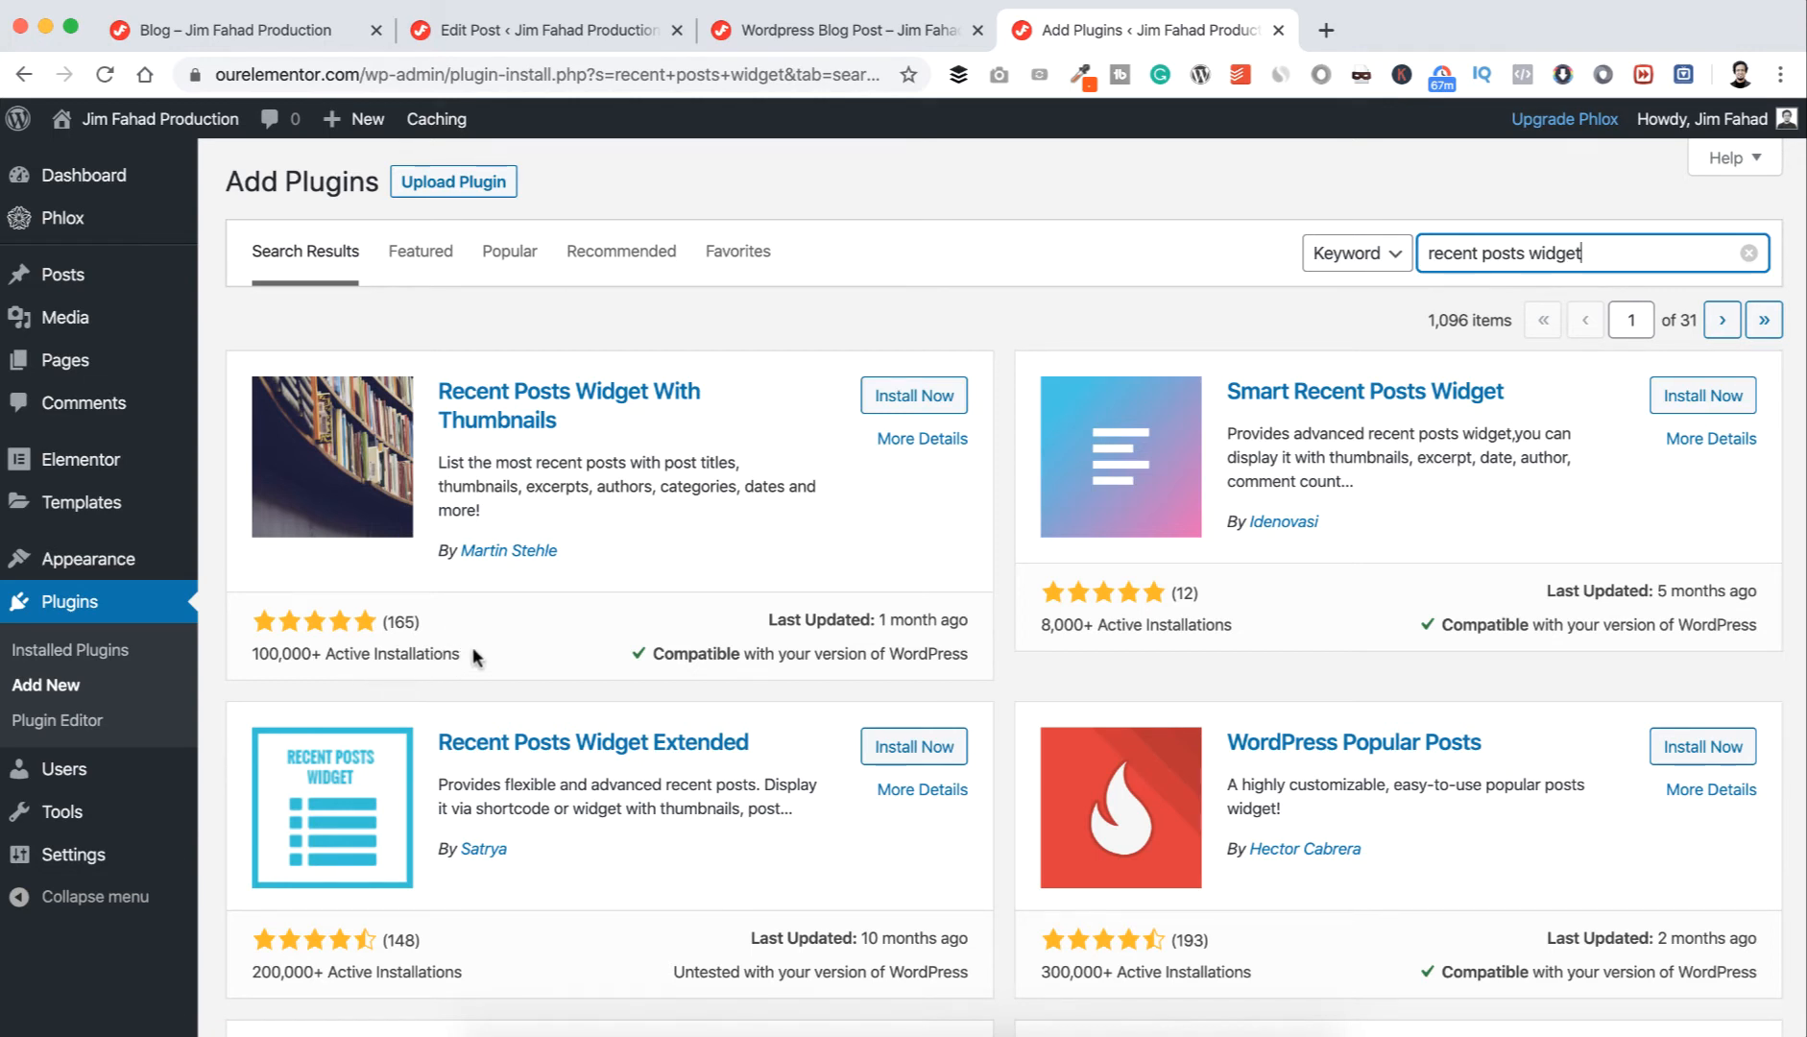
left_click(927, 407)
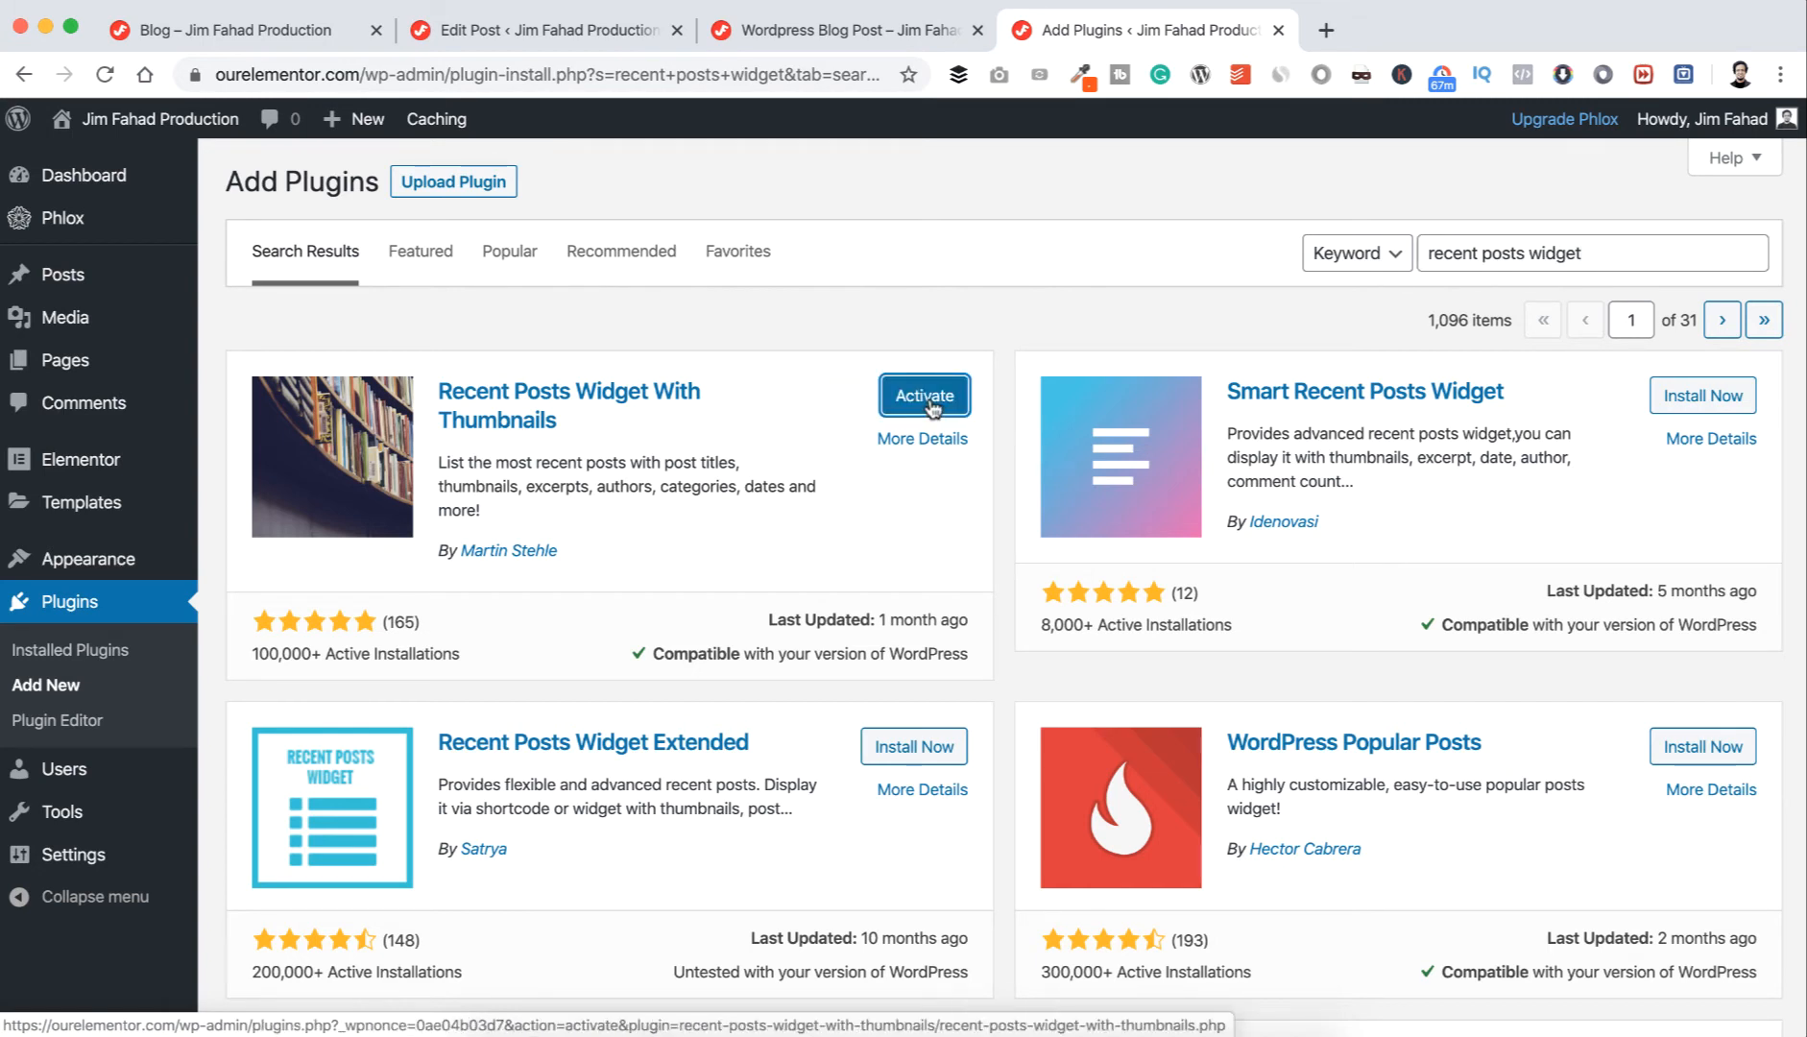
left_click(928, 398)
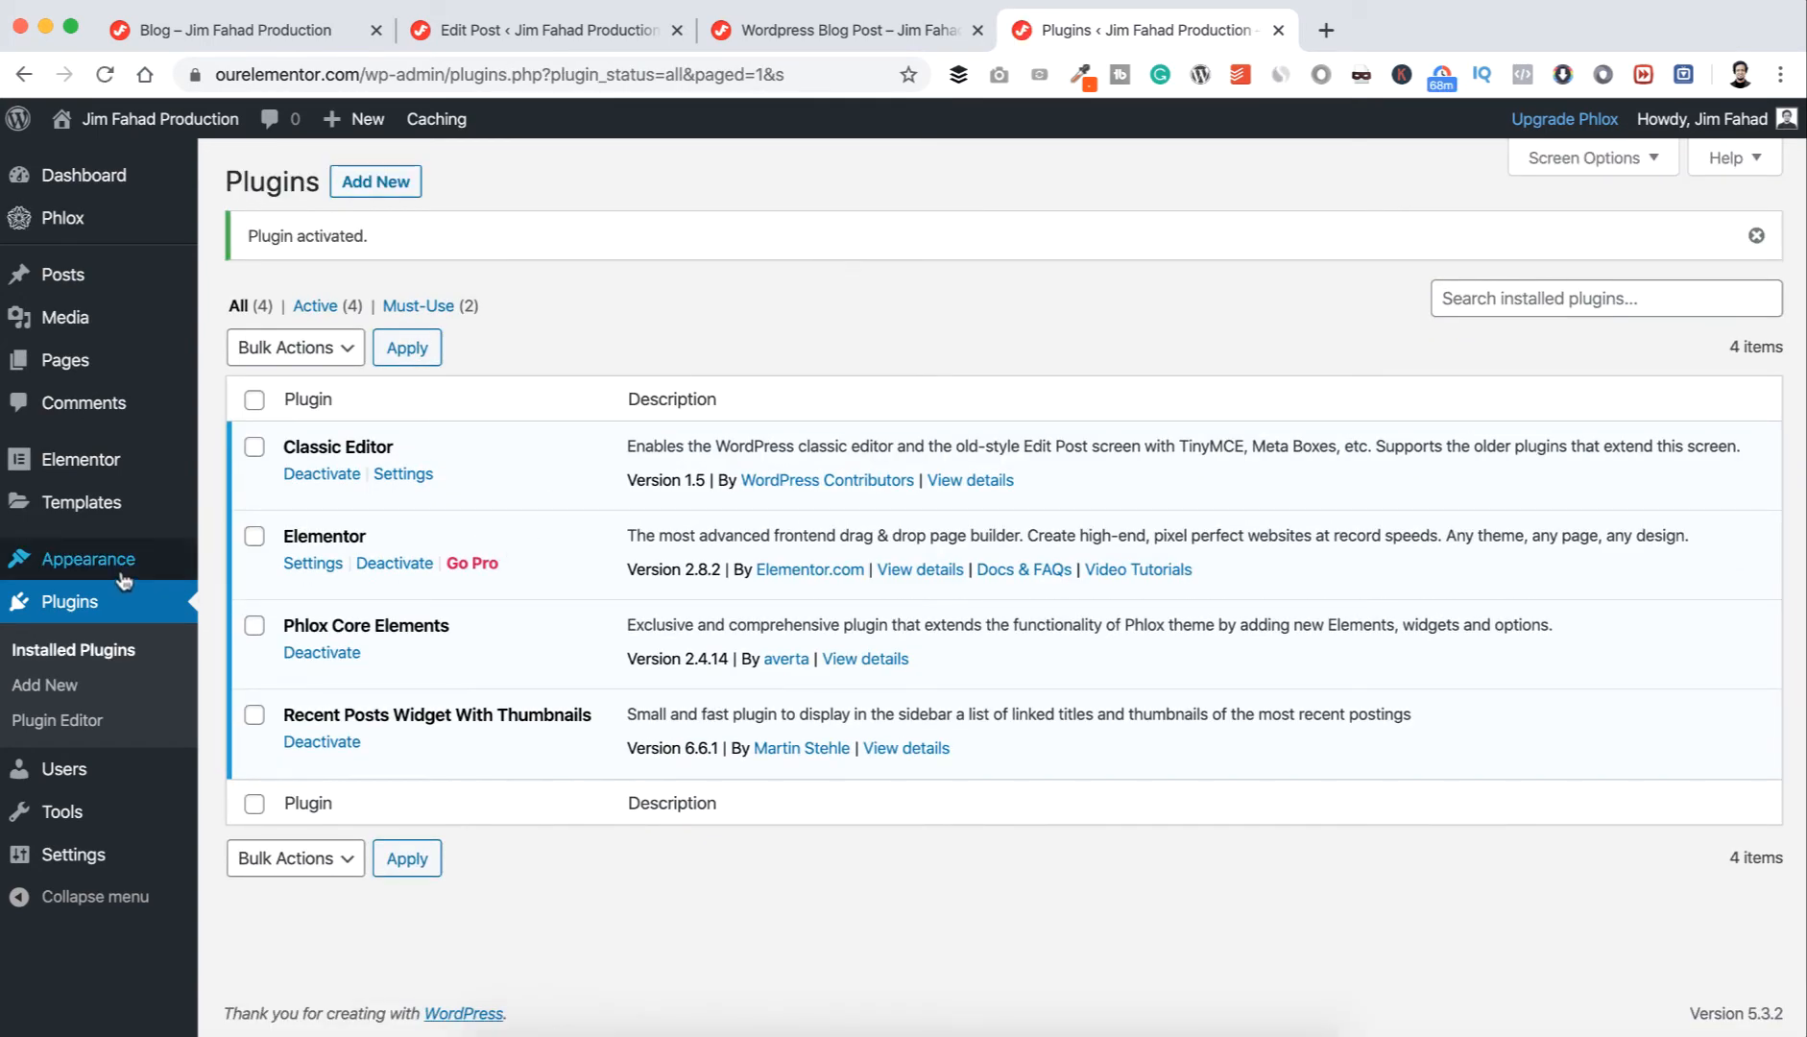
- Add the Recent Posts With Thumbnails widget to the Global Primary Widget Area
mouse_move(117, 574)
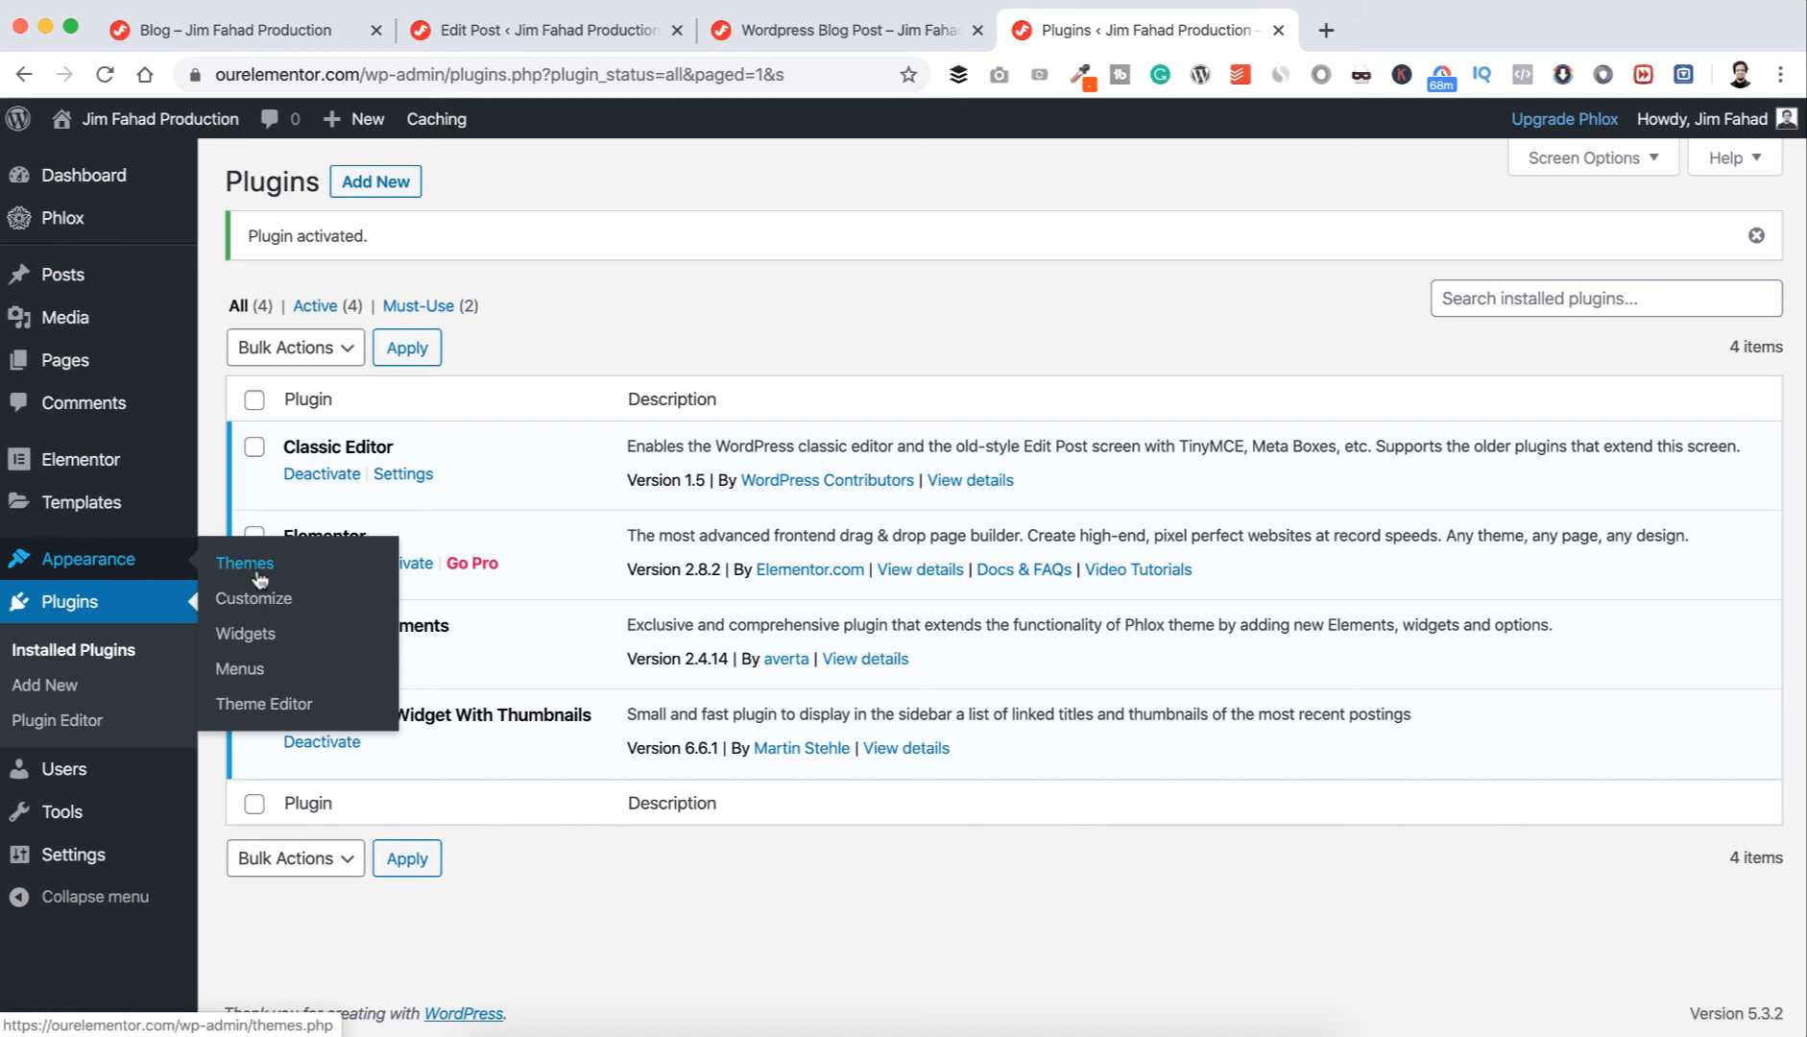
left_click(252, 634)
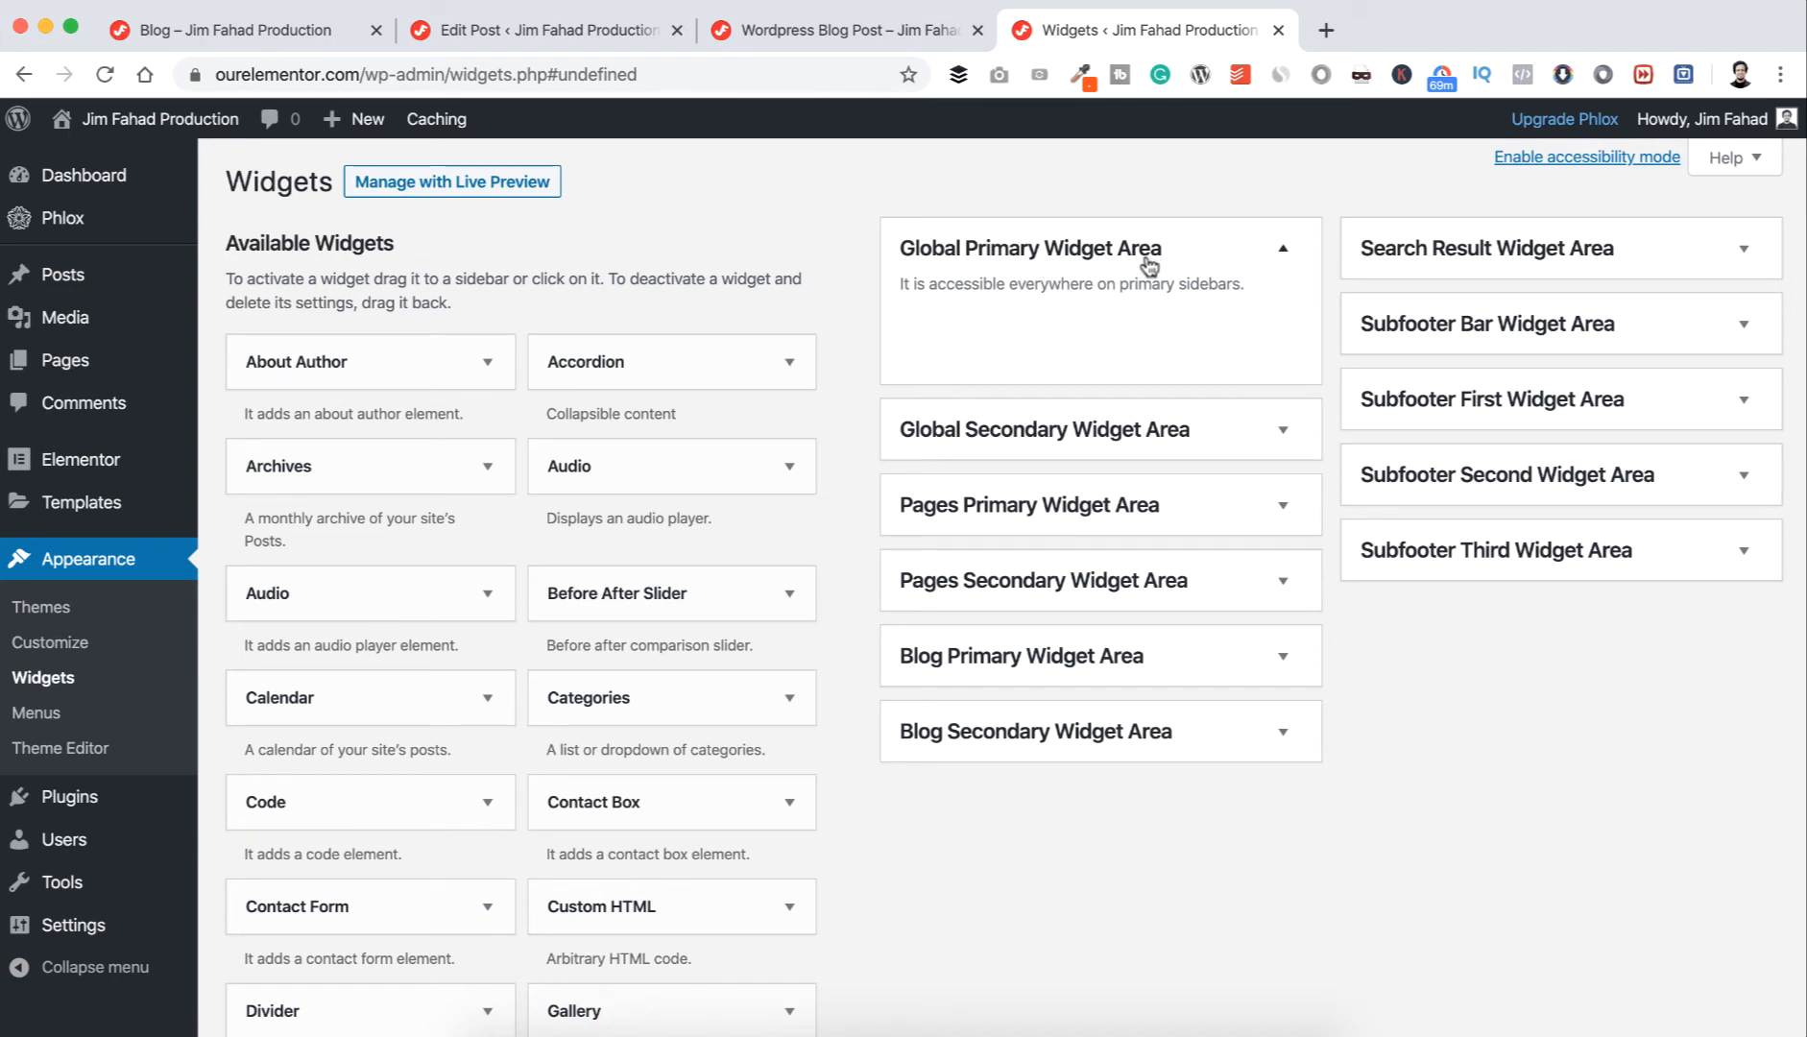
scroll(683, 716, "down", 3)
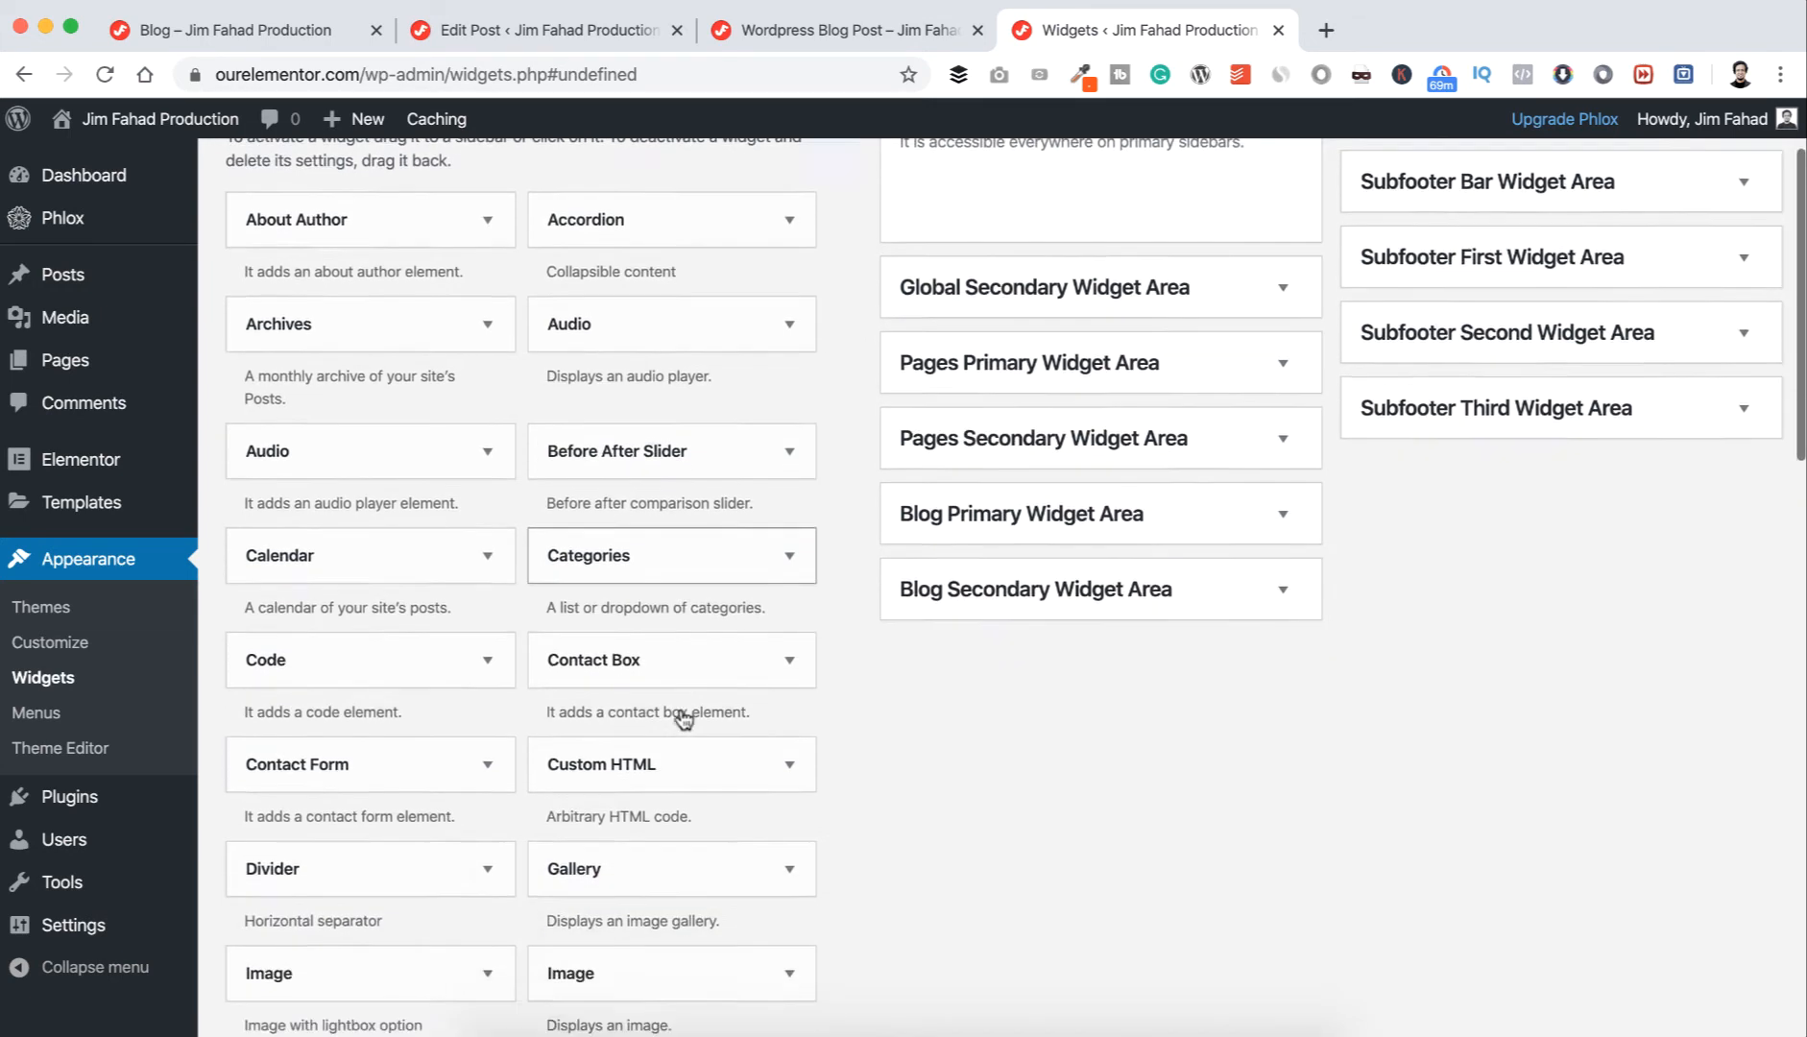
scroll(681, 715, "down", 5)
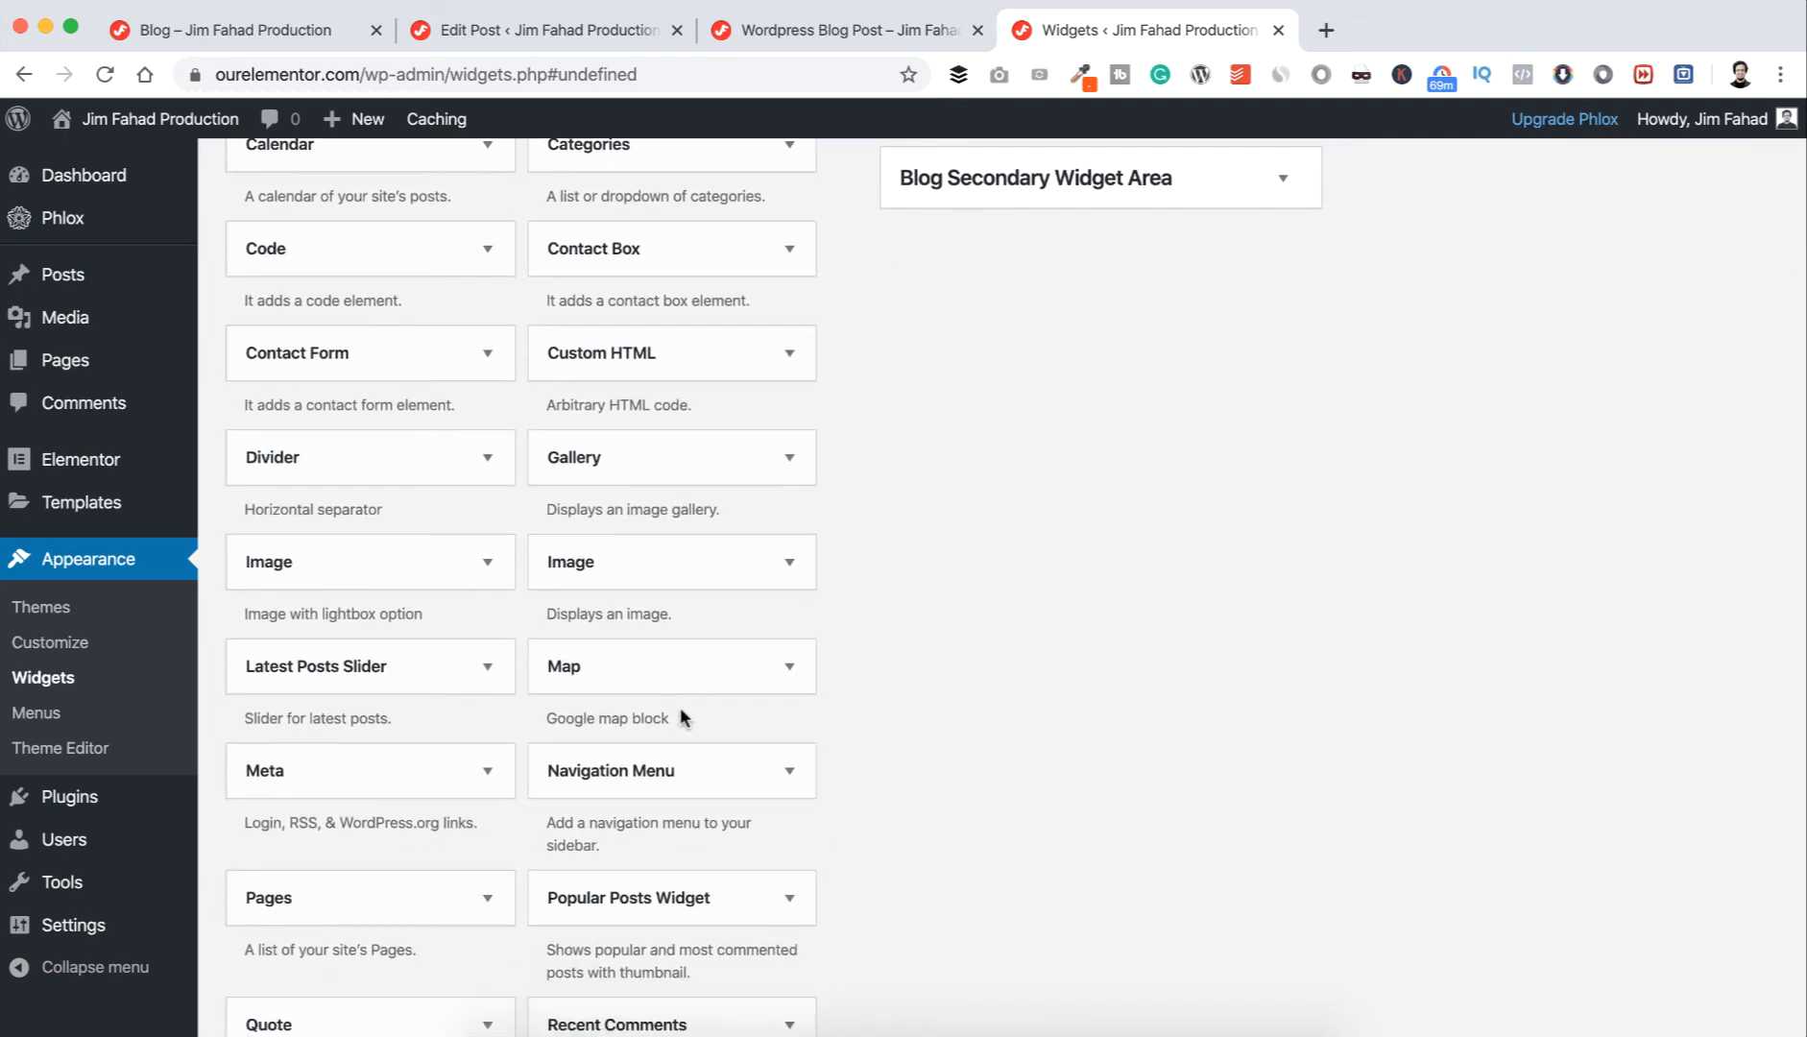
scroll(682, 716, "down", 2)
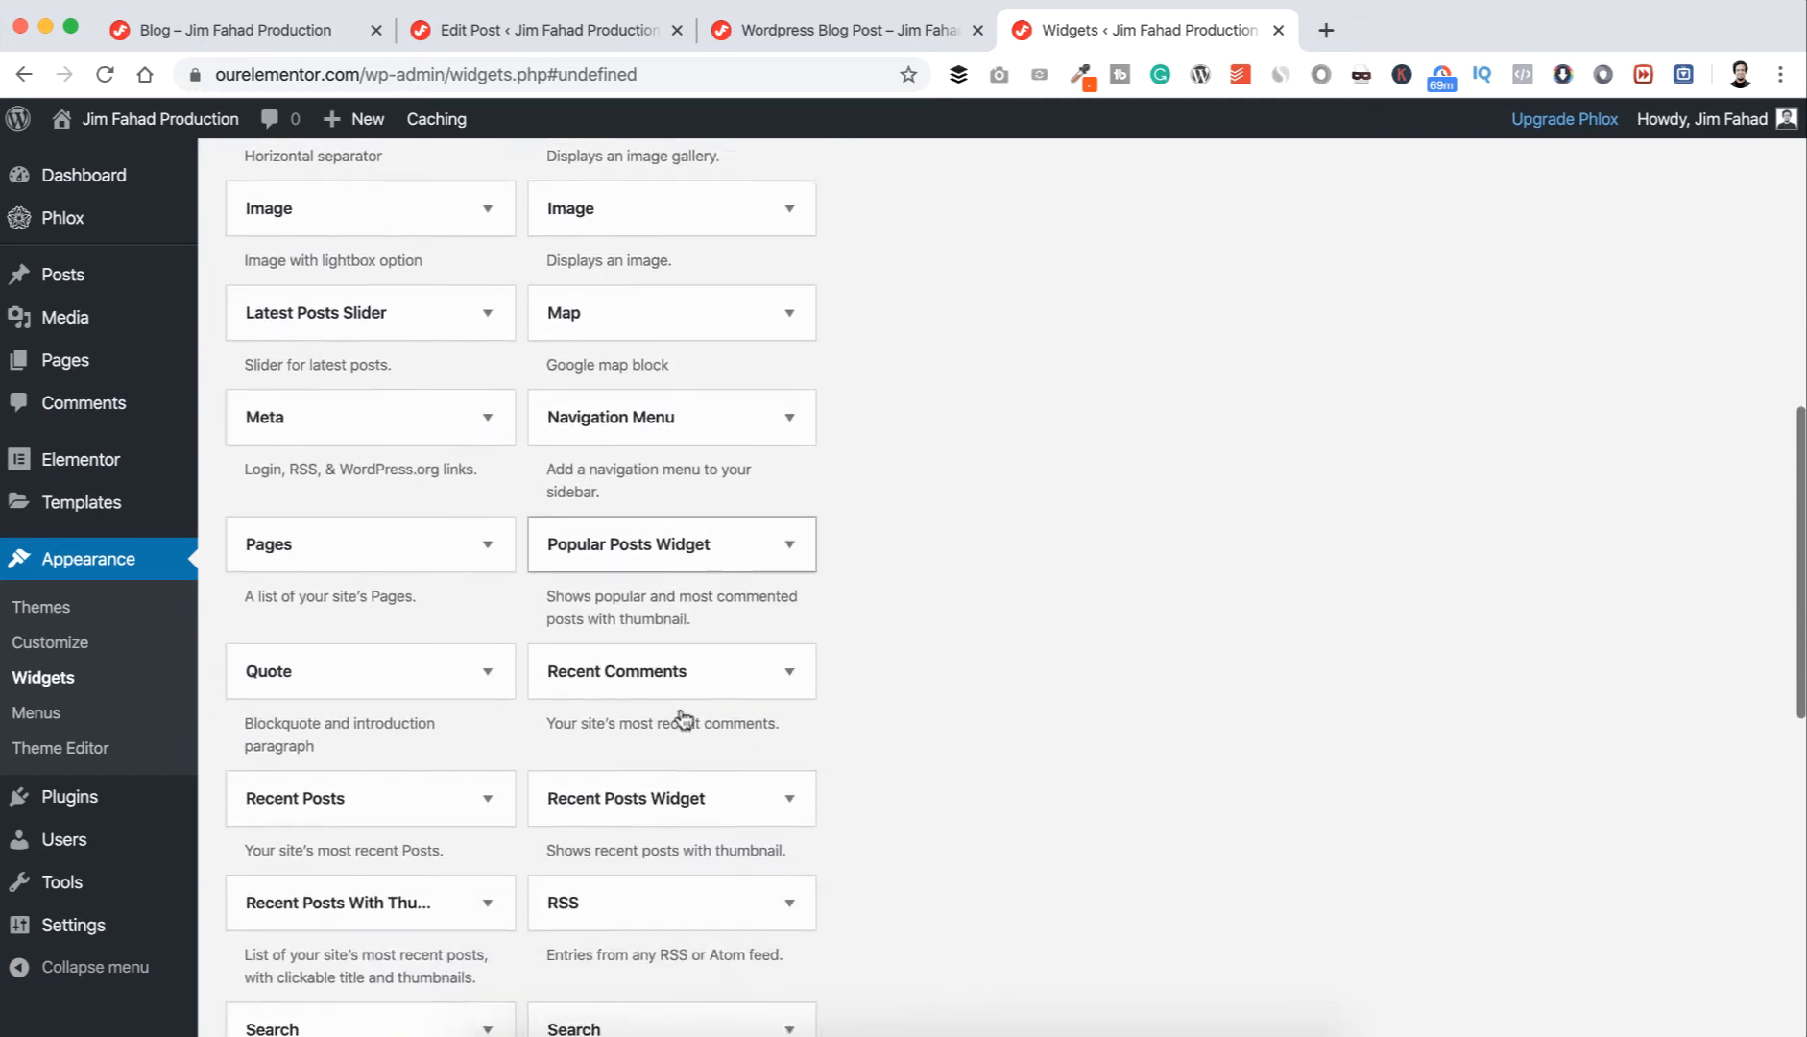
scroll(683, 717, "down", 1)
scroll(681, 708, "down", 2)
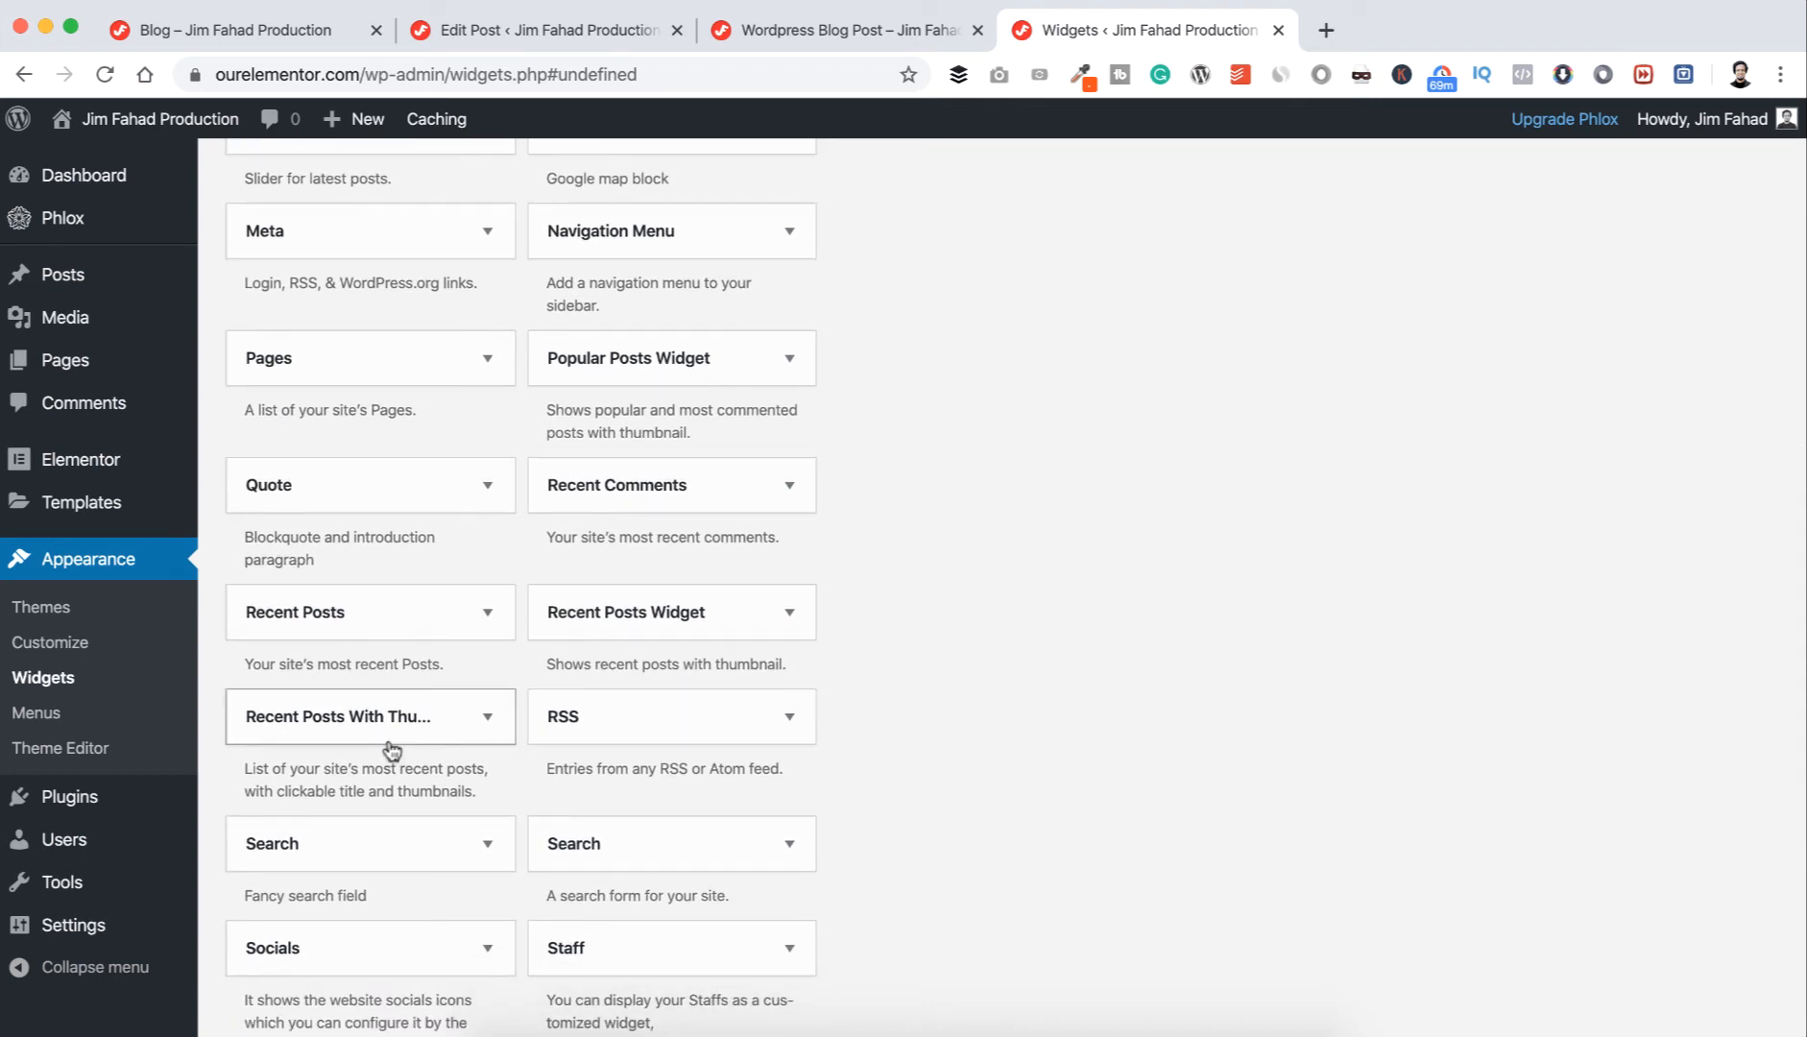
left_click(489, 721)
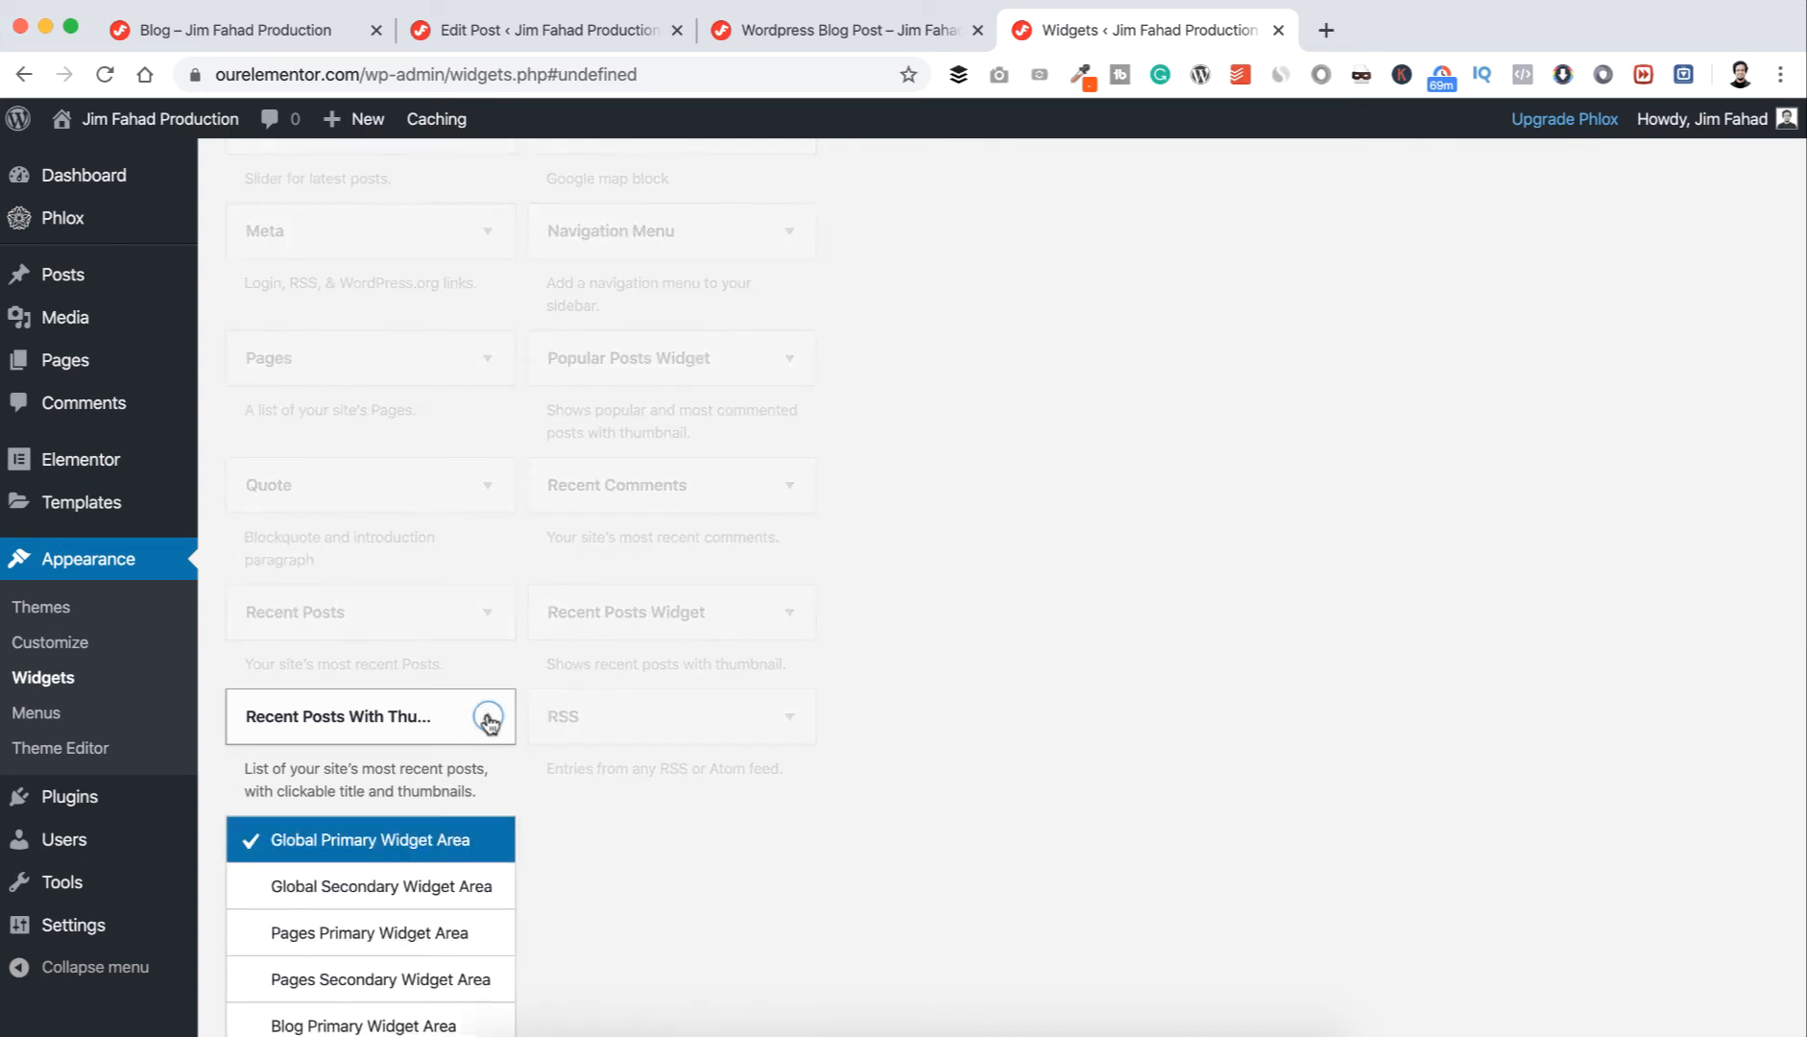
left_click(401, 839)
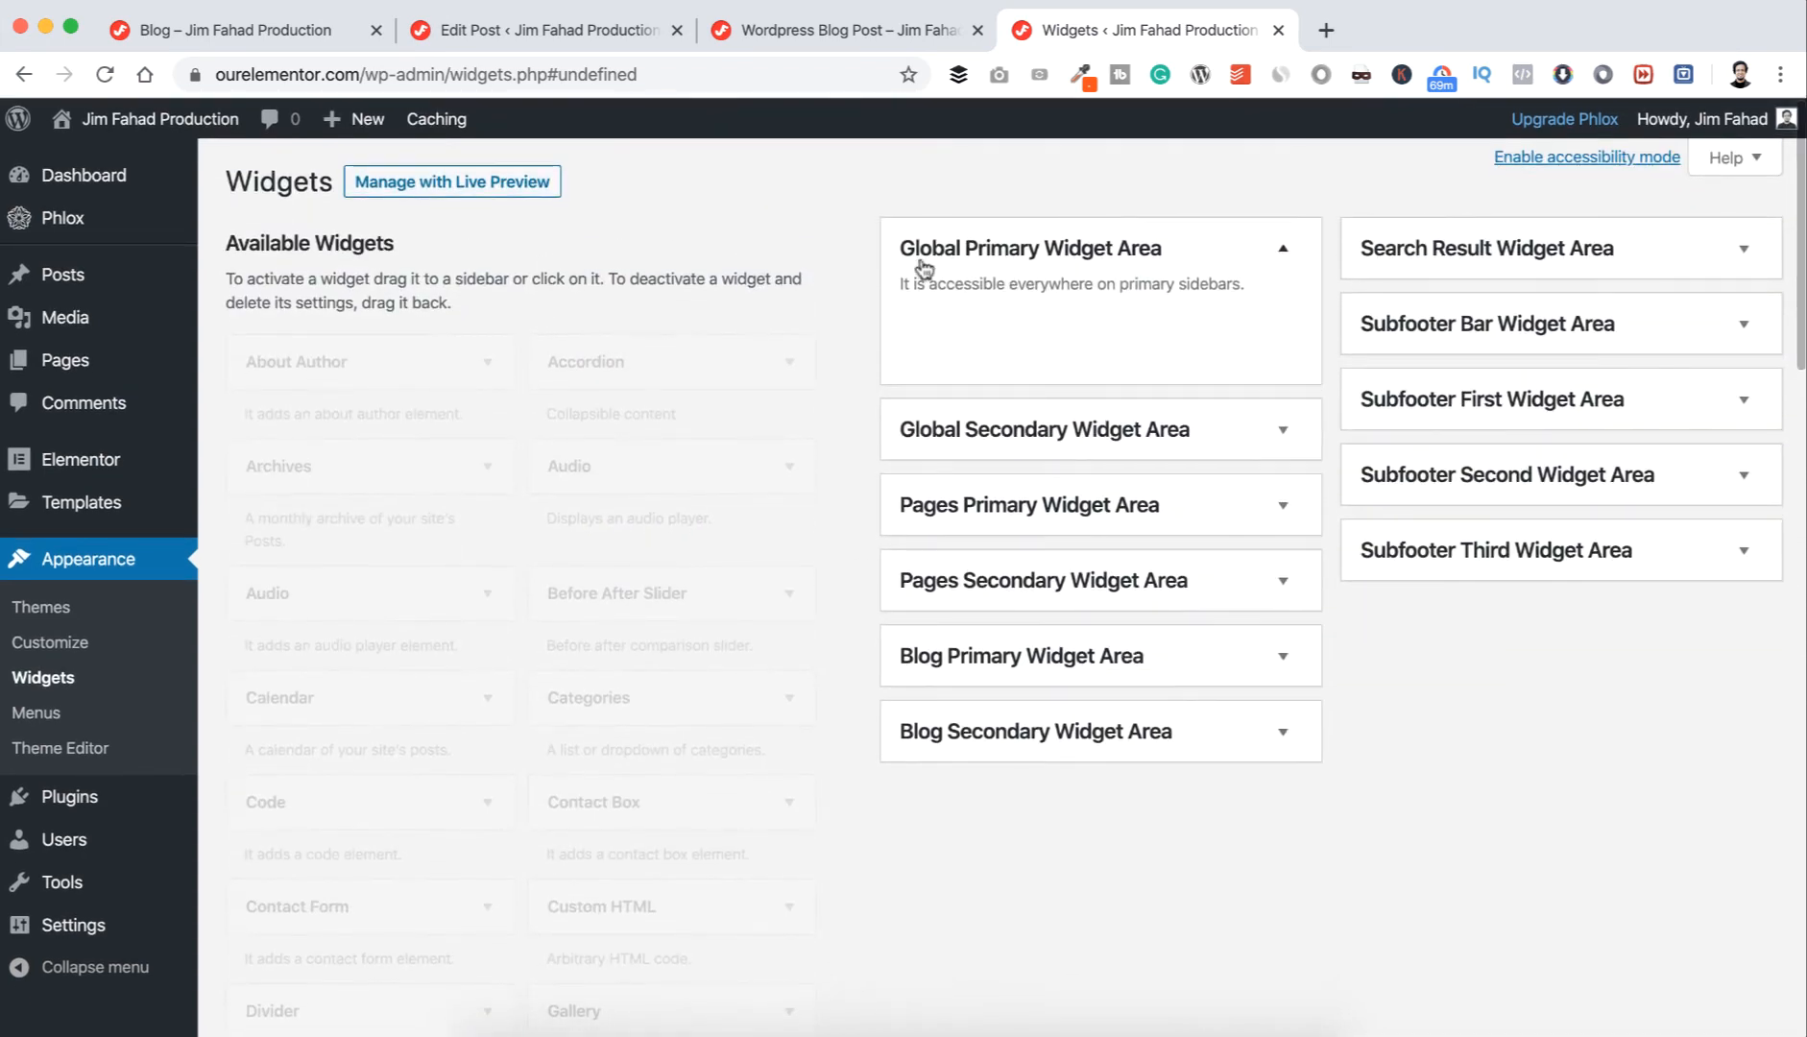
scroll(547, 580, "down", 15)
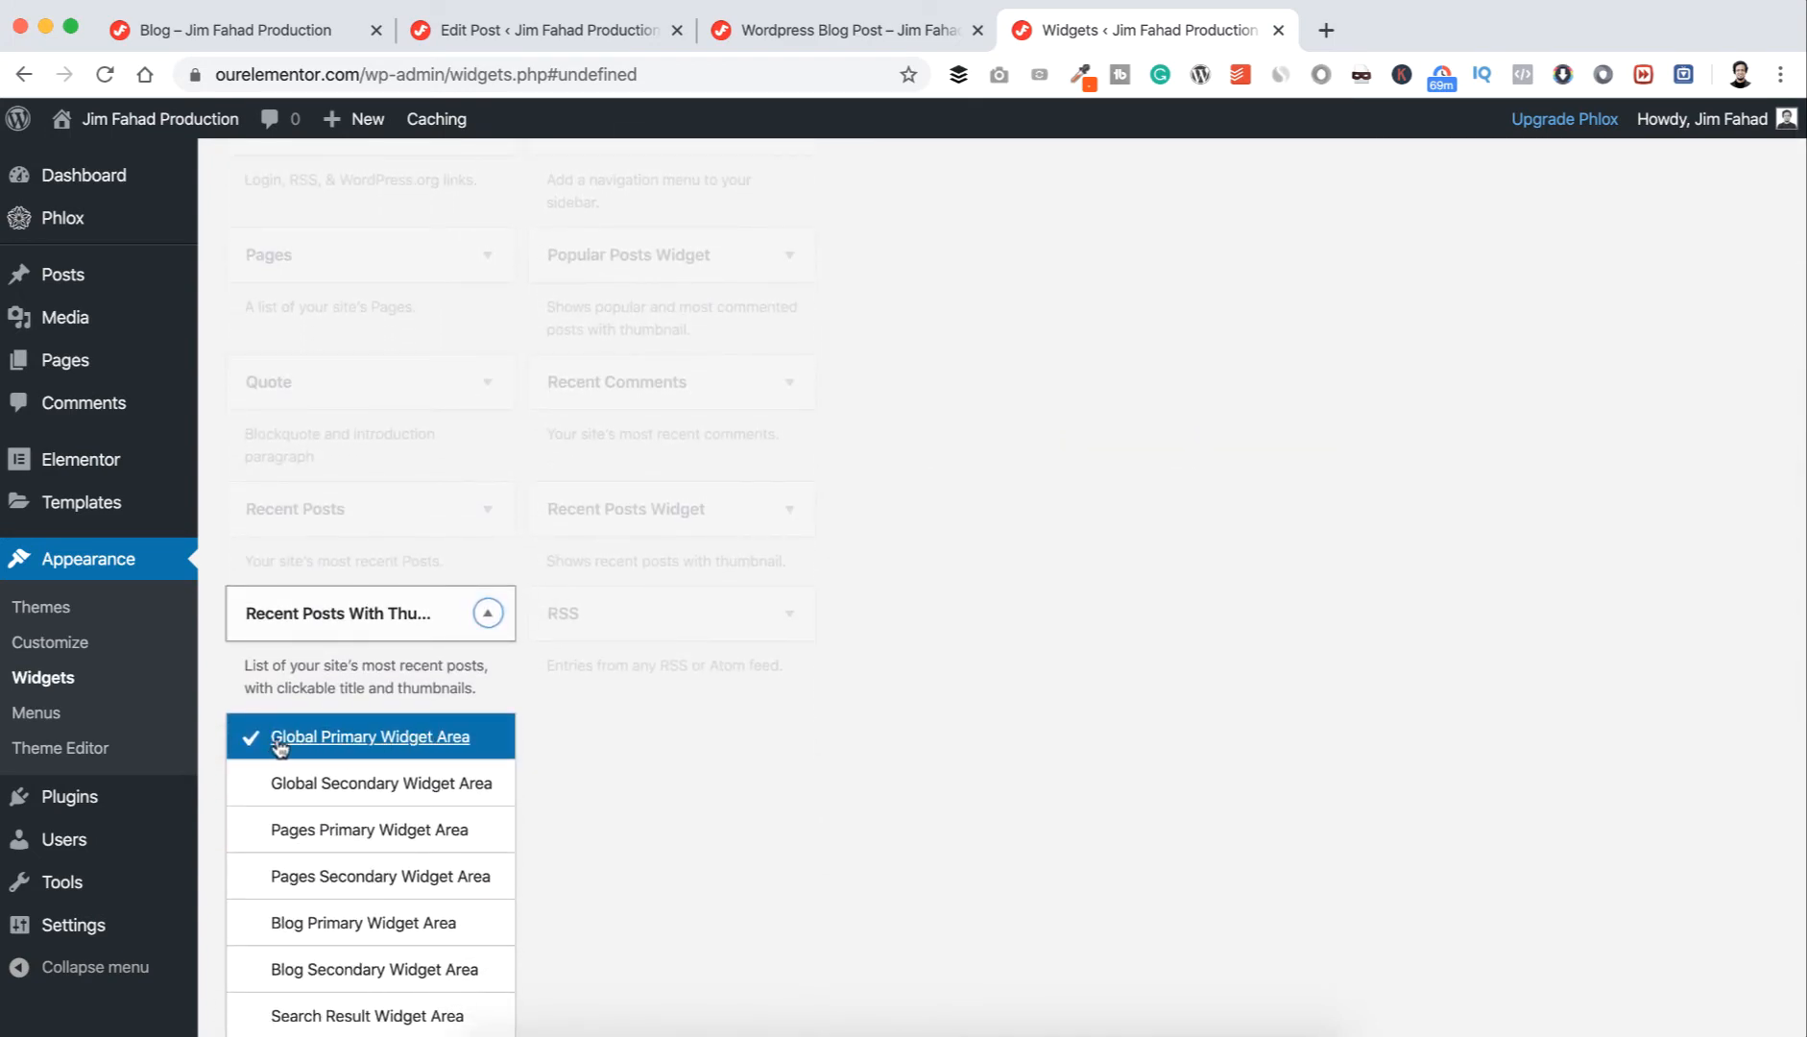
scroll(288, 768, "down", 3)
scroll(529, 792, "down", 4)
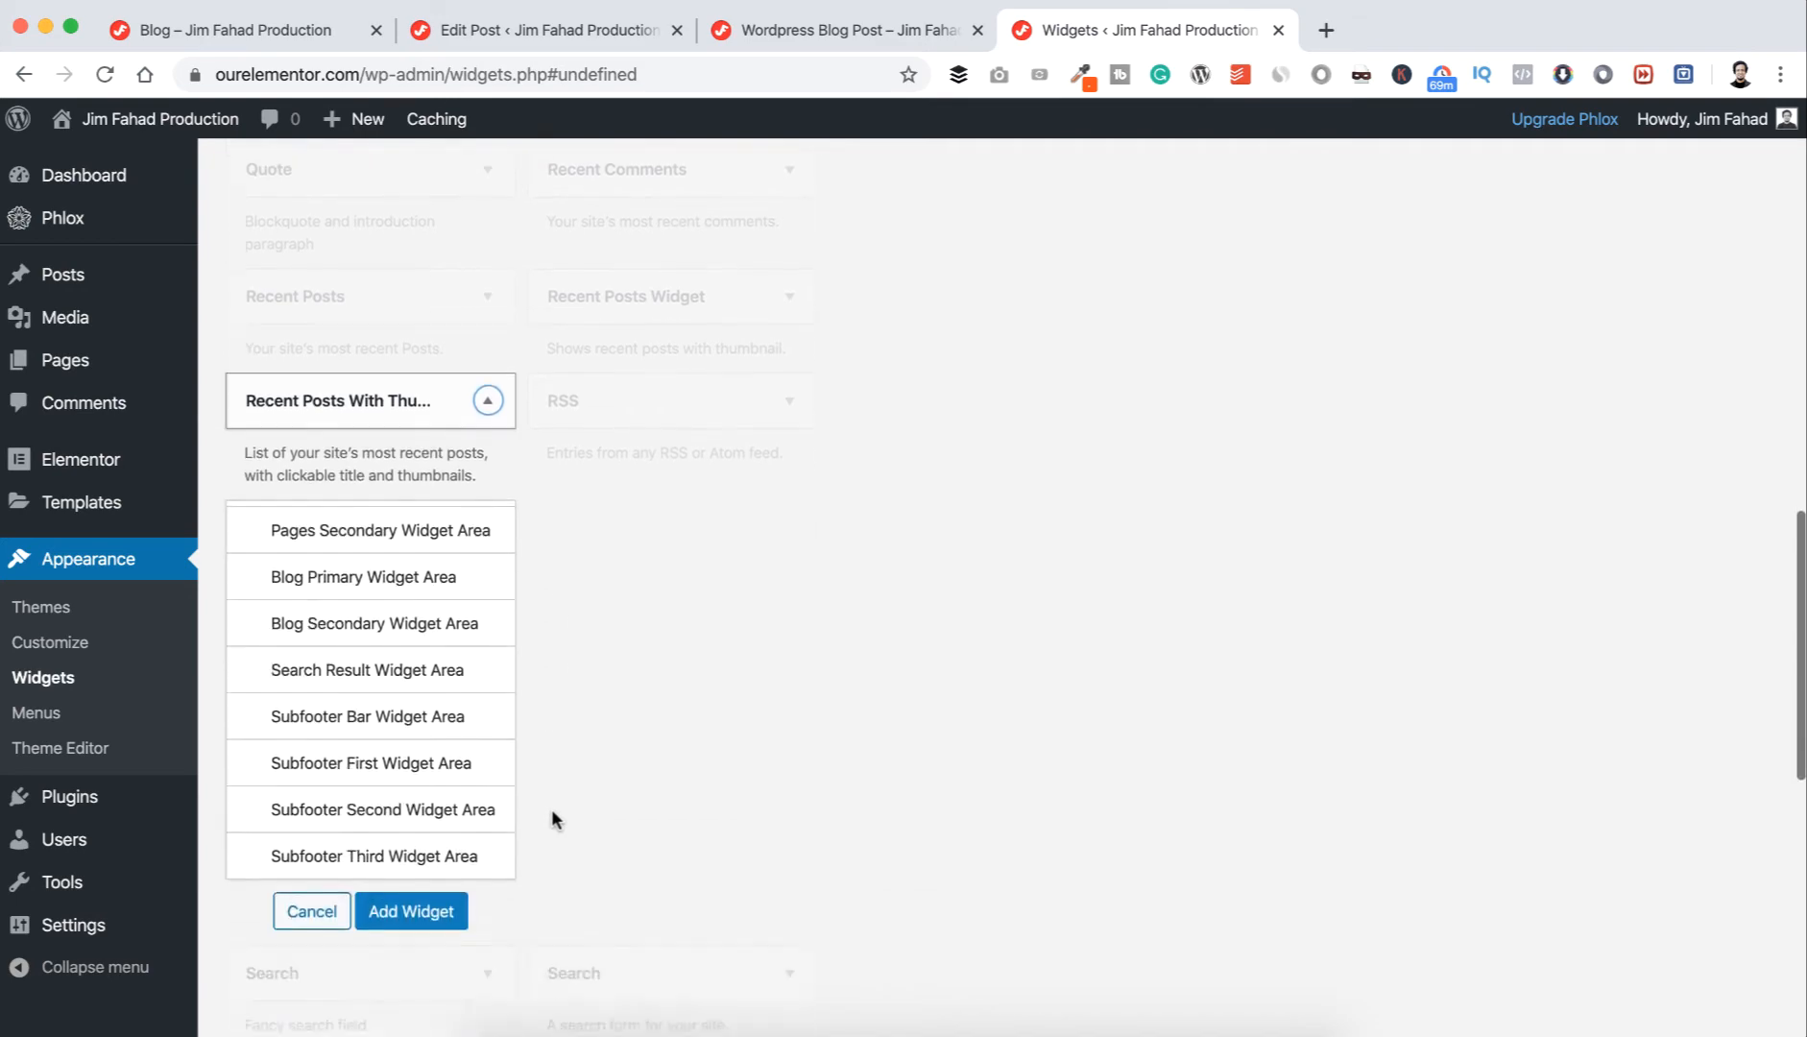
scroll(552, 818, "down", 3)
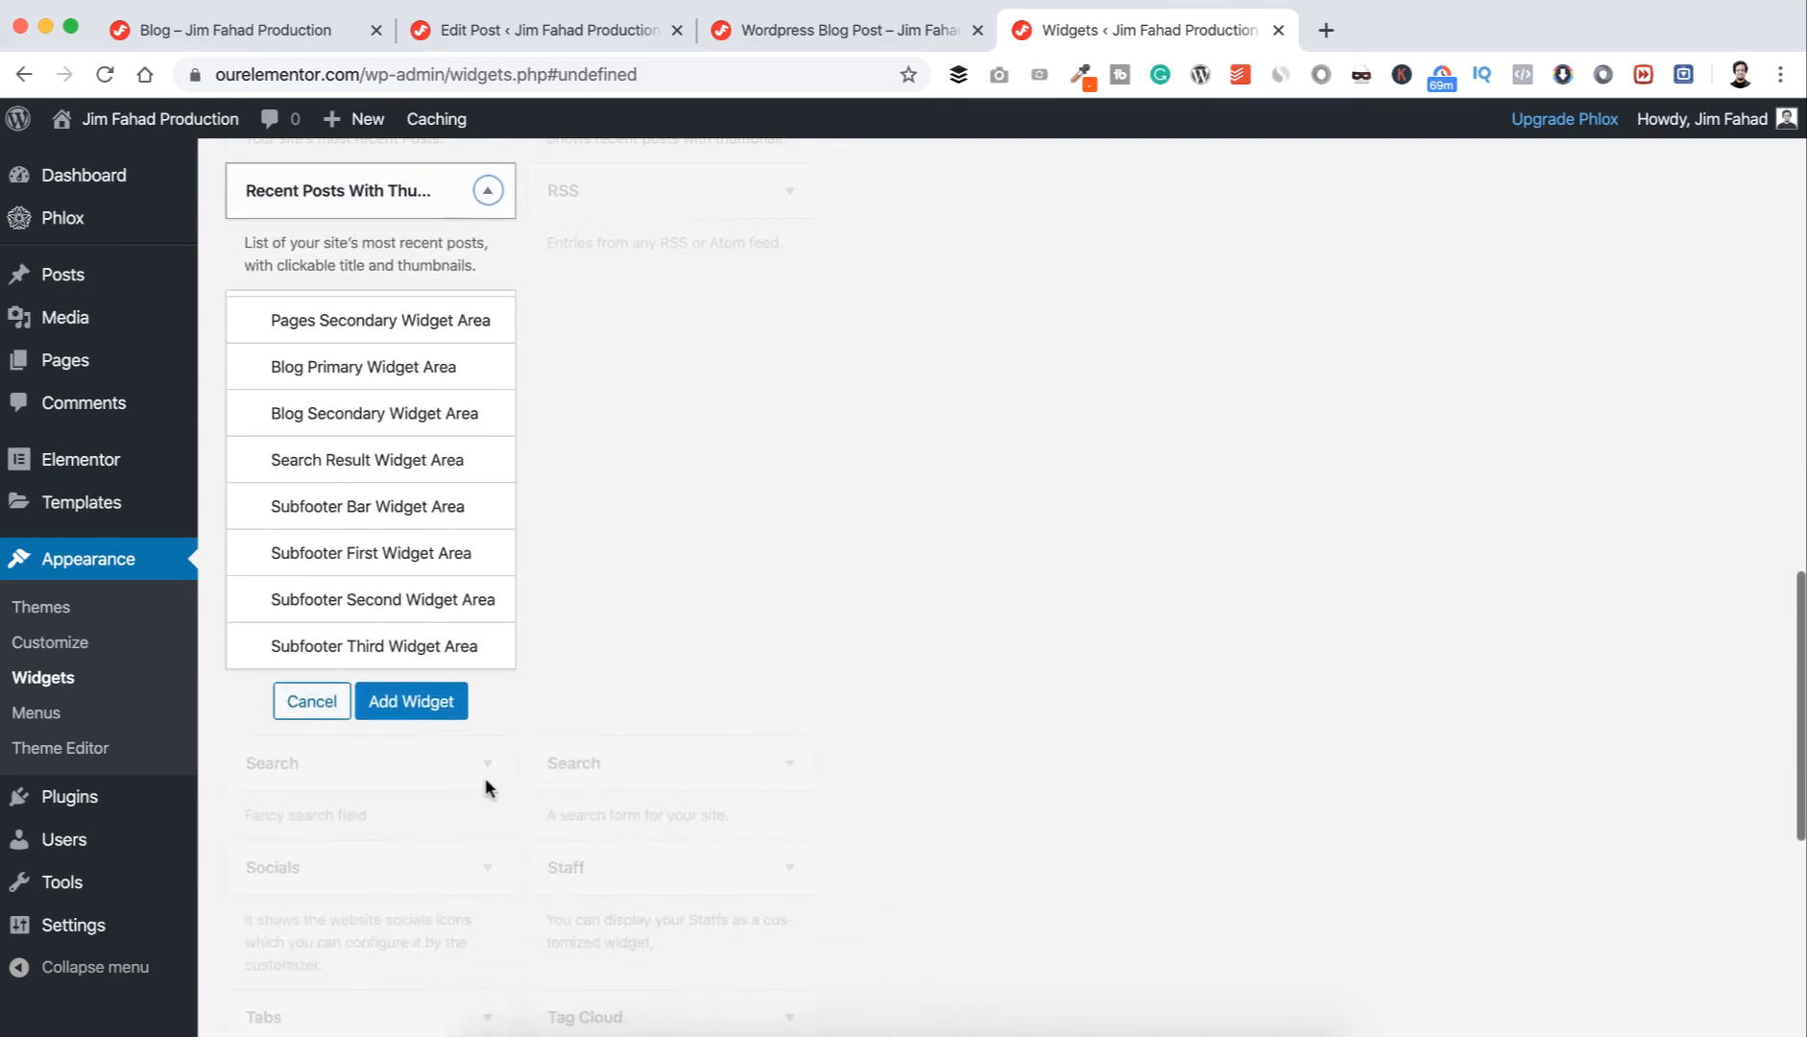
left_click(423, 713)
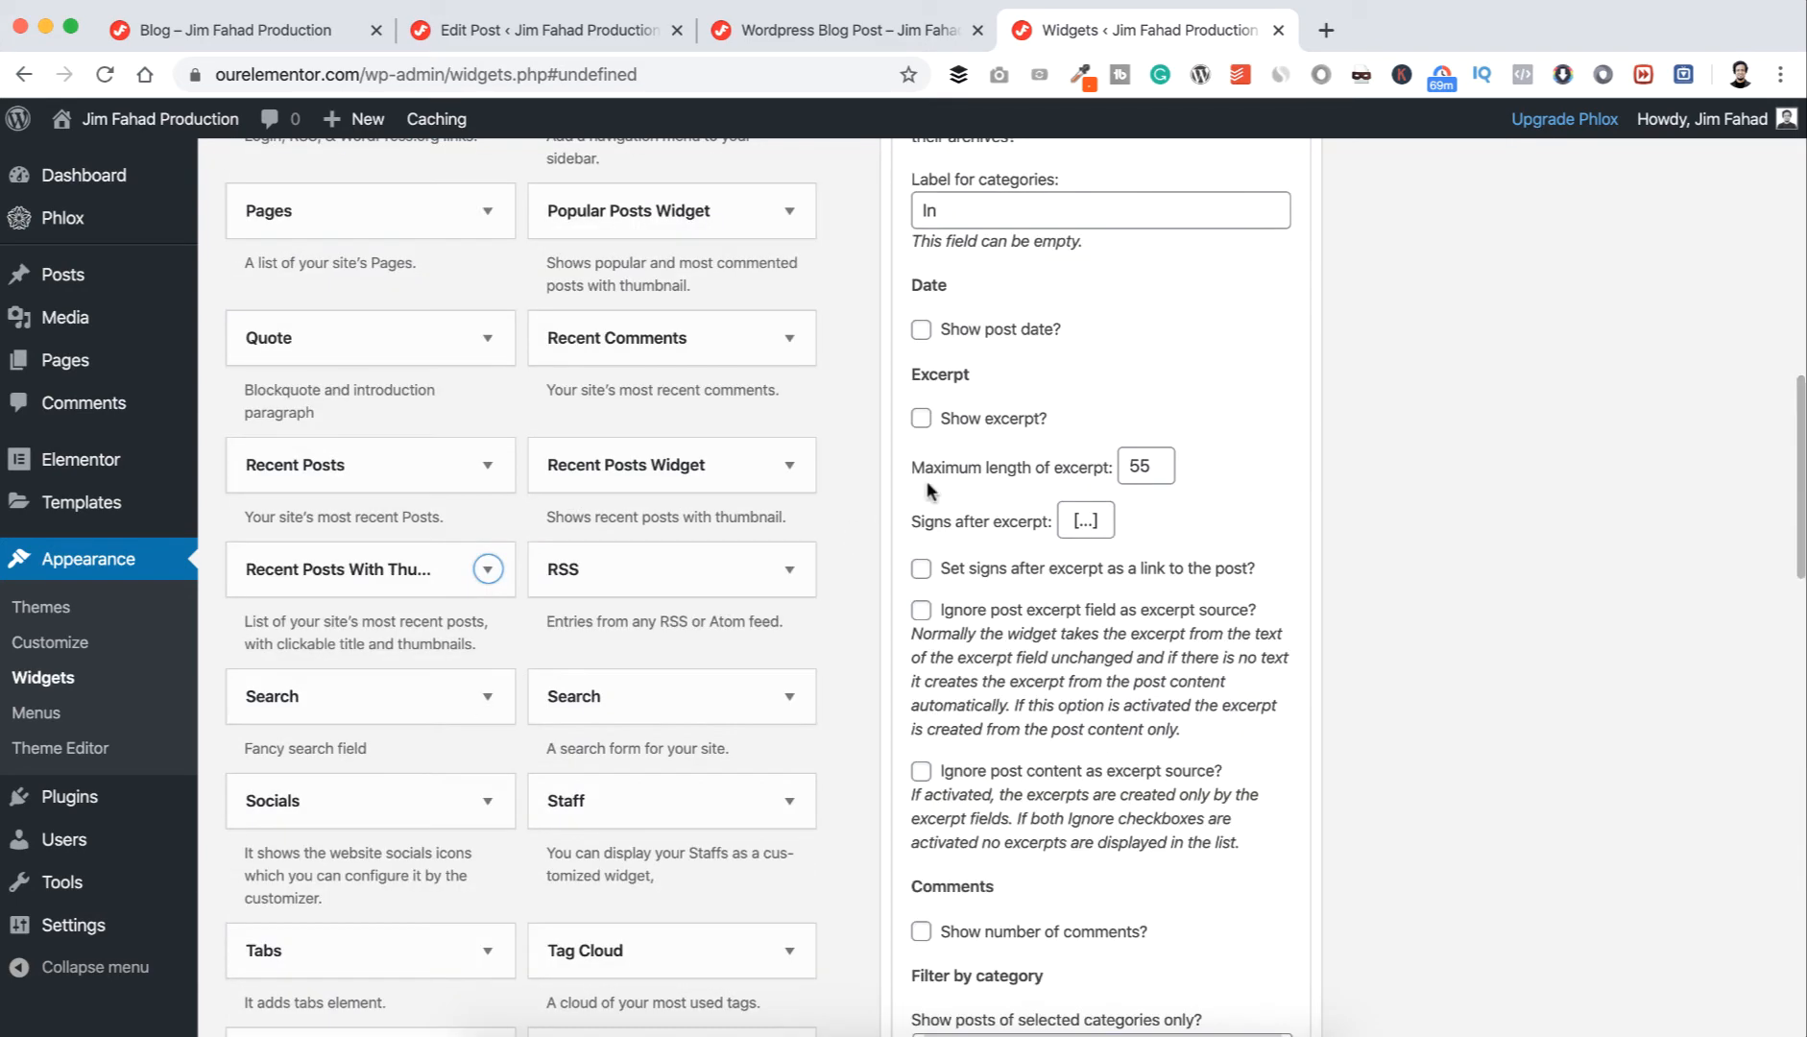
- Set the title of the Recent Posts With Thumbnails widget to "Recent Posts"
scroll(929, 491, "up", 12)
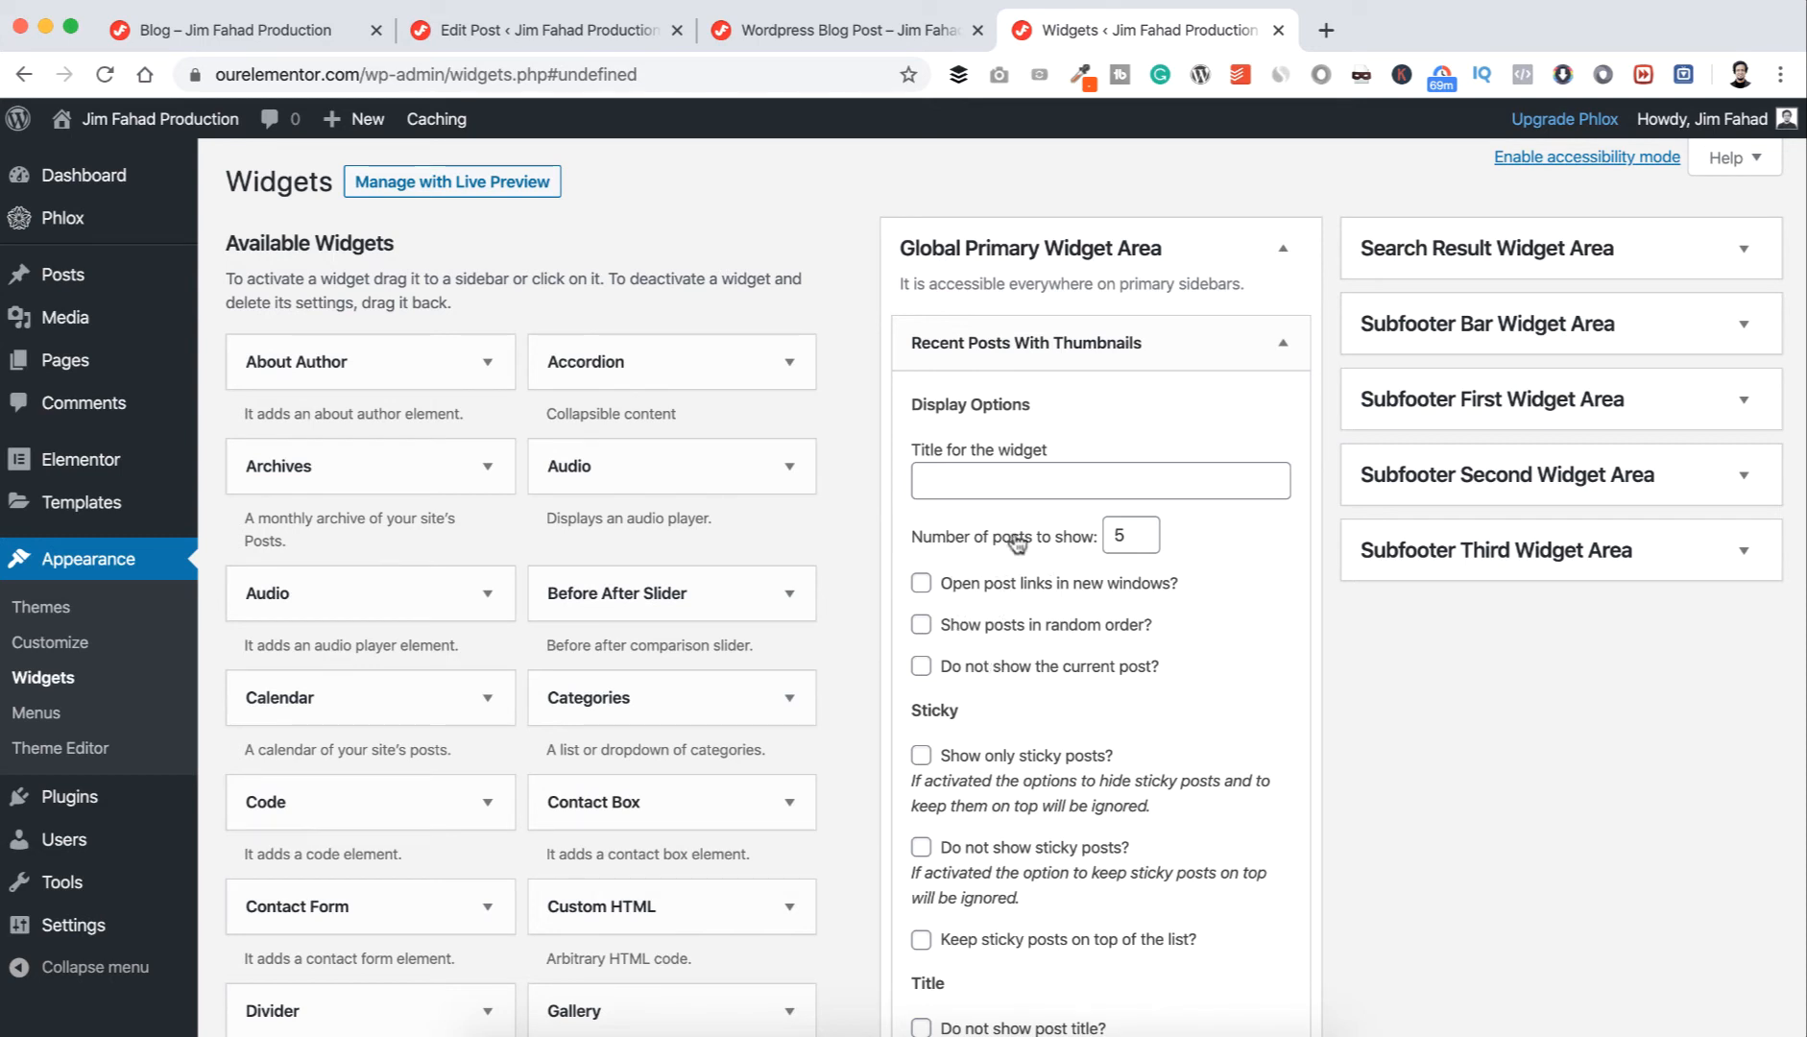
left_click(993, 478)
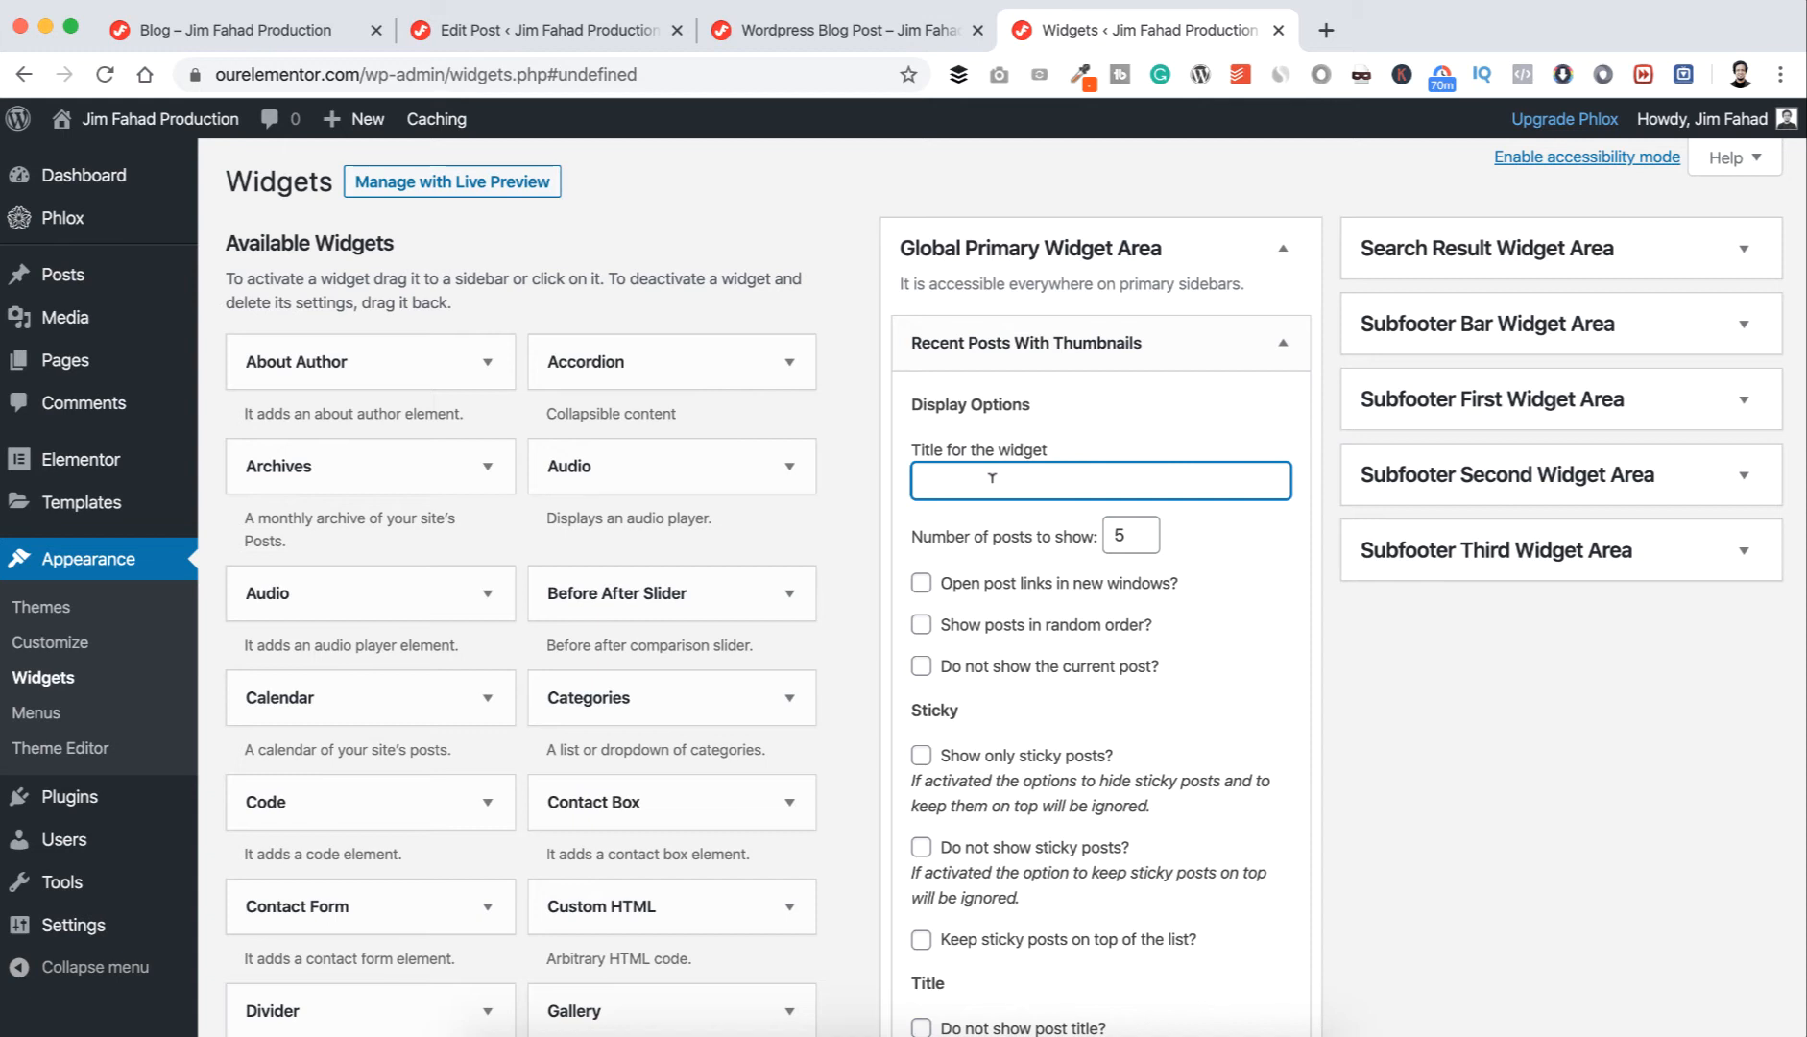
type("Recent Posts")
- Review the widget's remaining display, sticky, title, excerpt, category filter, thumbnail and additional settings down to the end of its form
scroll(1126, 552, "down", 1)
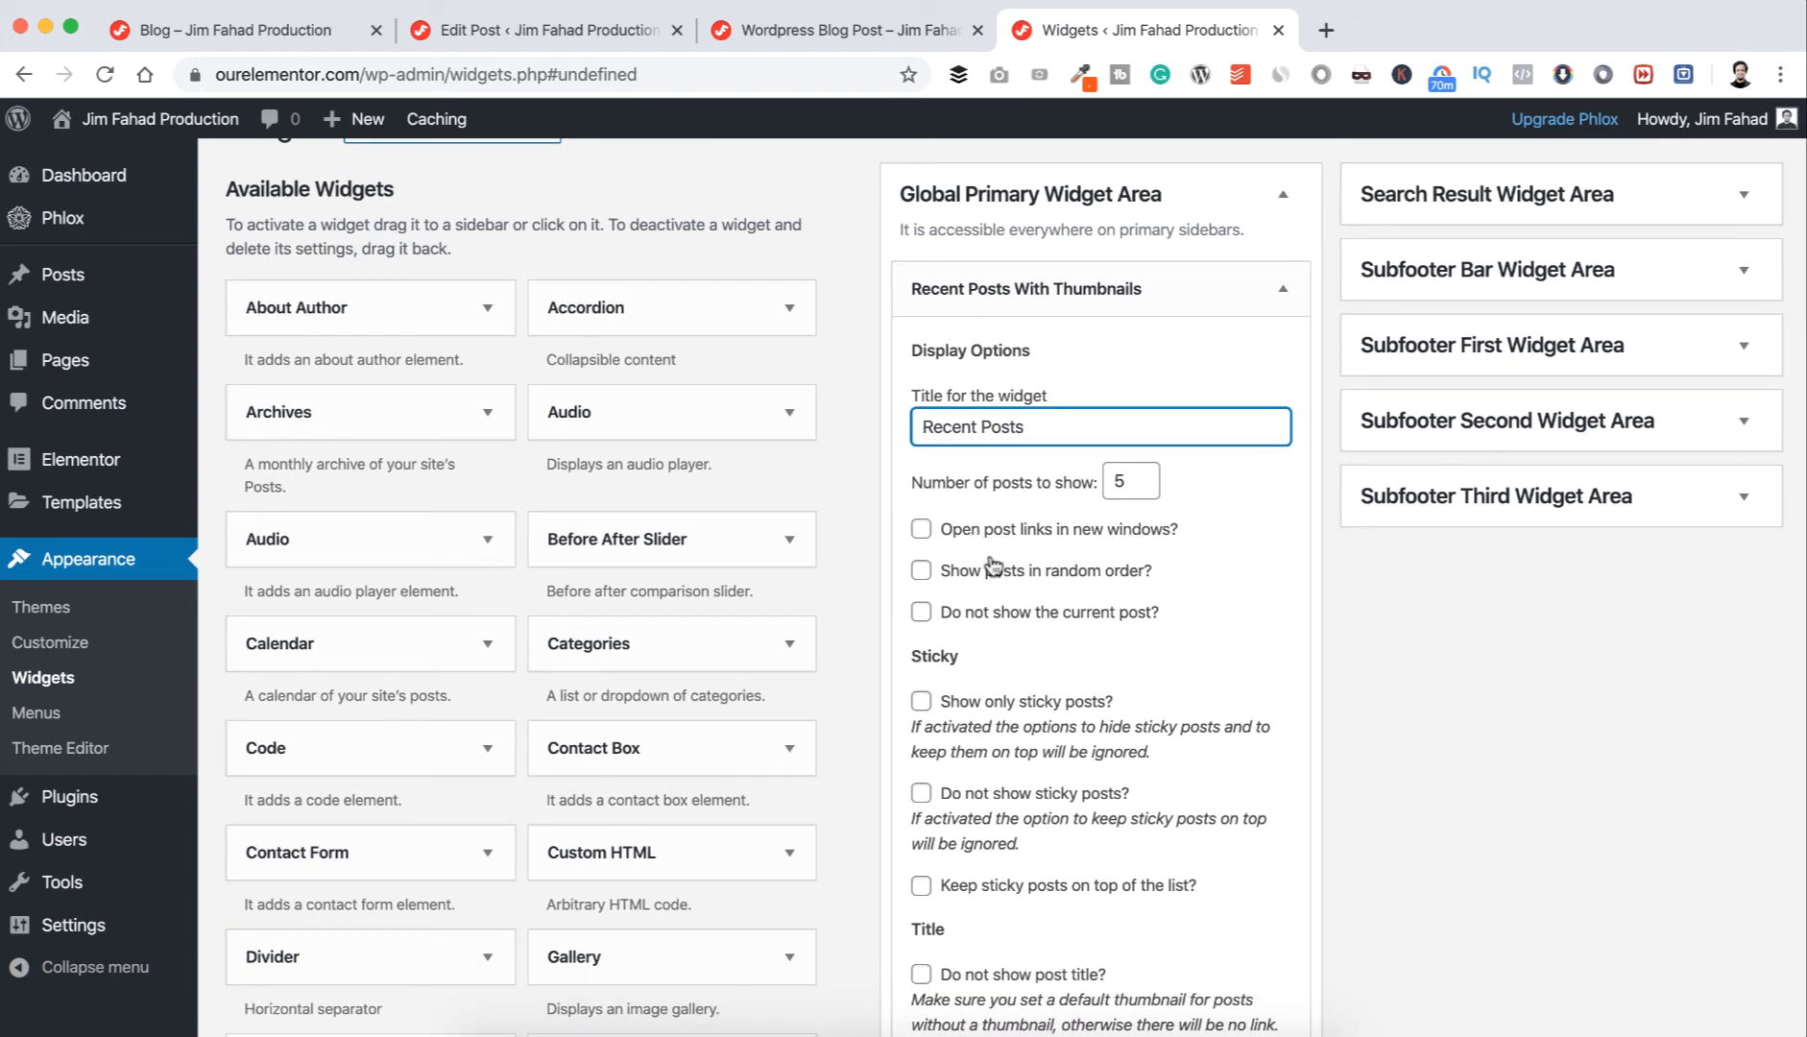
scroll(999, 577, "down", 1)
scroll(998, 576, "down", 5)
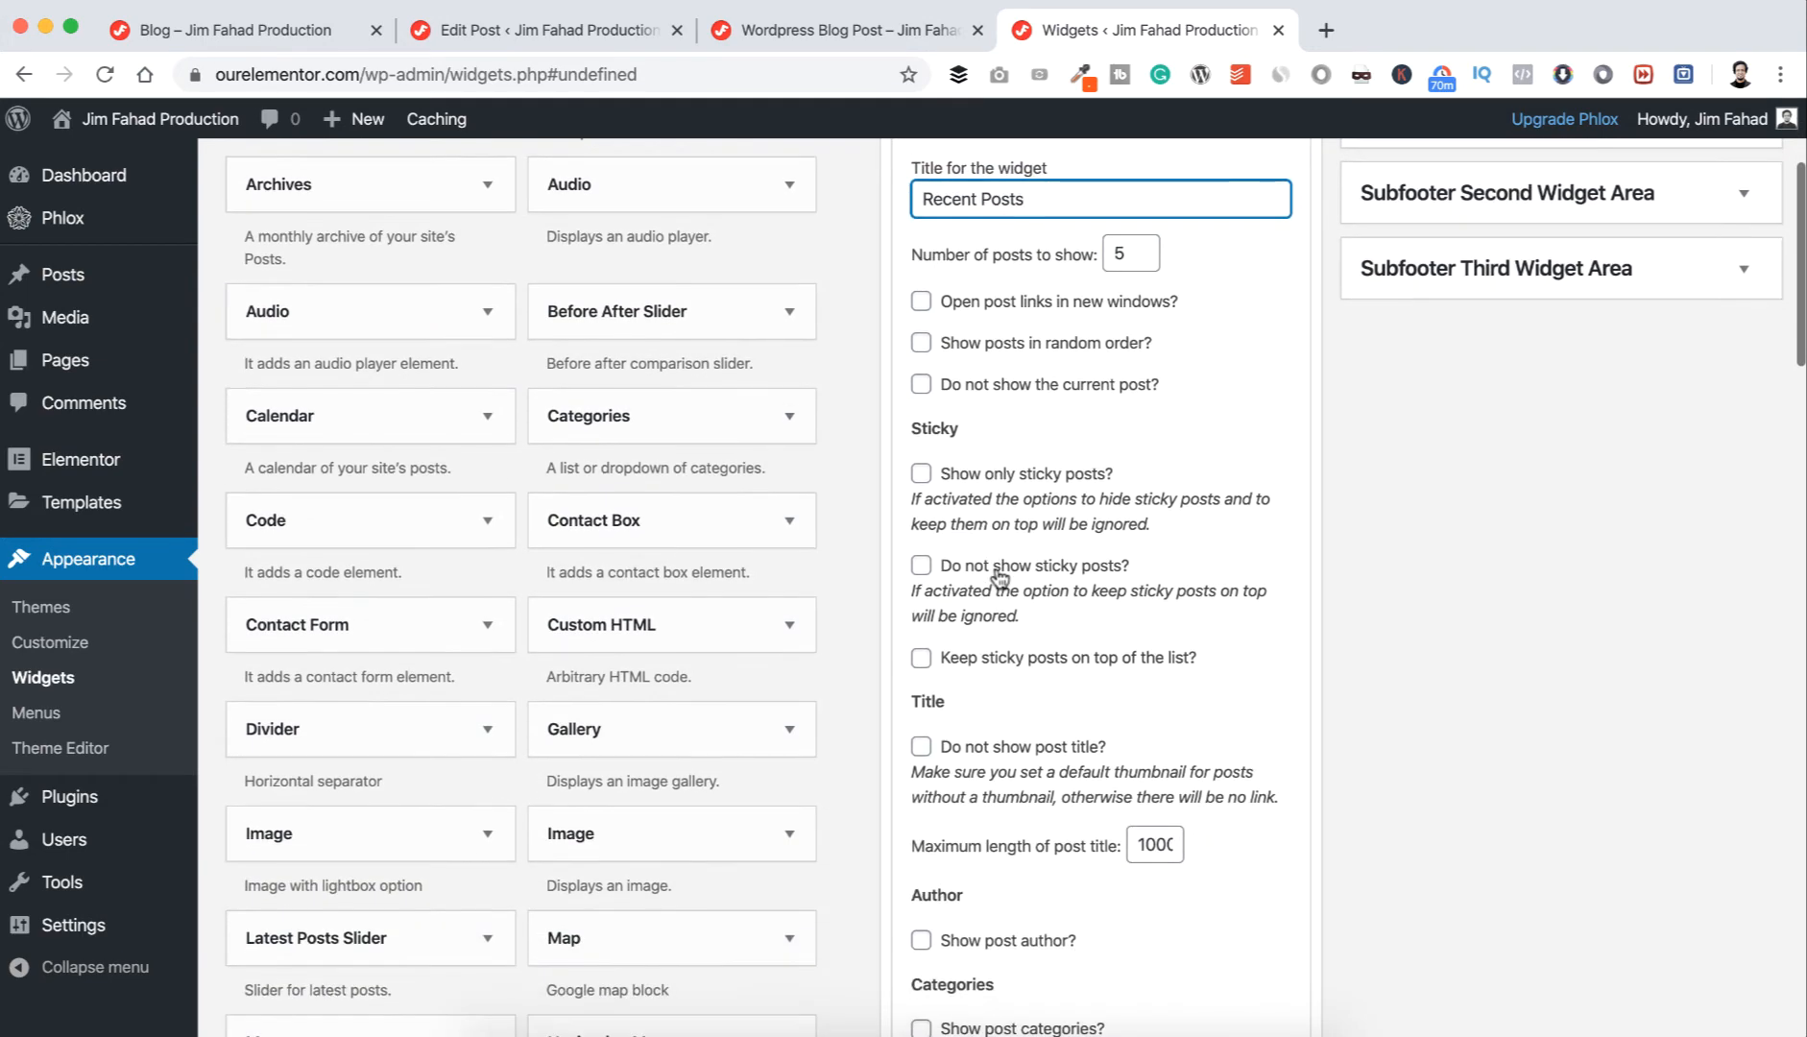
scroll(999, 575, "down", 2)
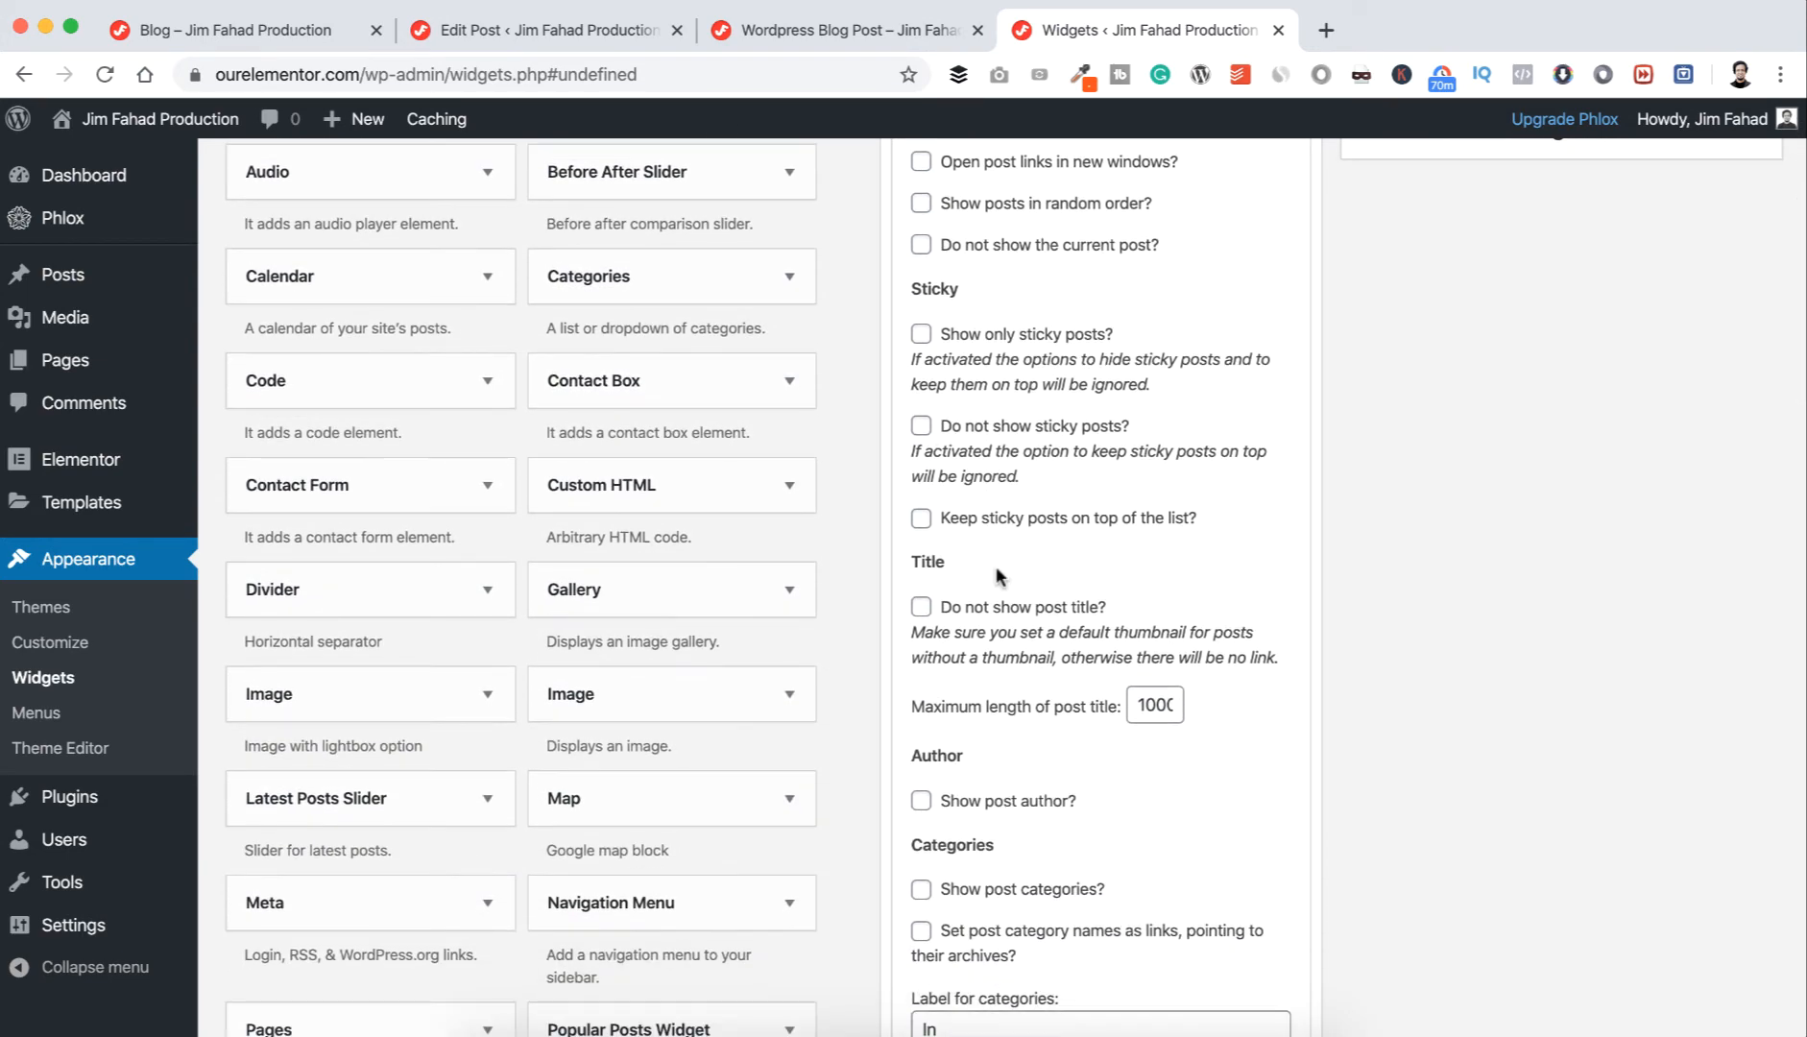
scroll(999, 575, "down", 1)
scroll(996, 574, "down", 1)
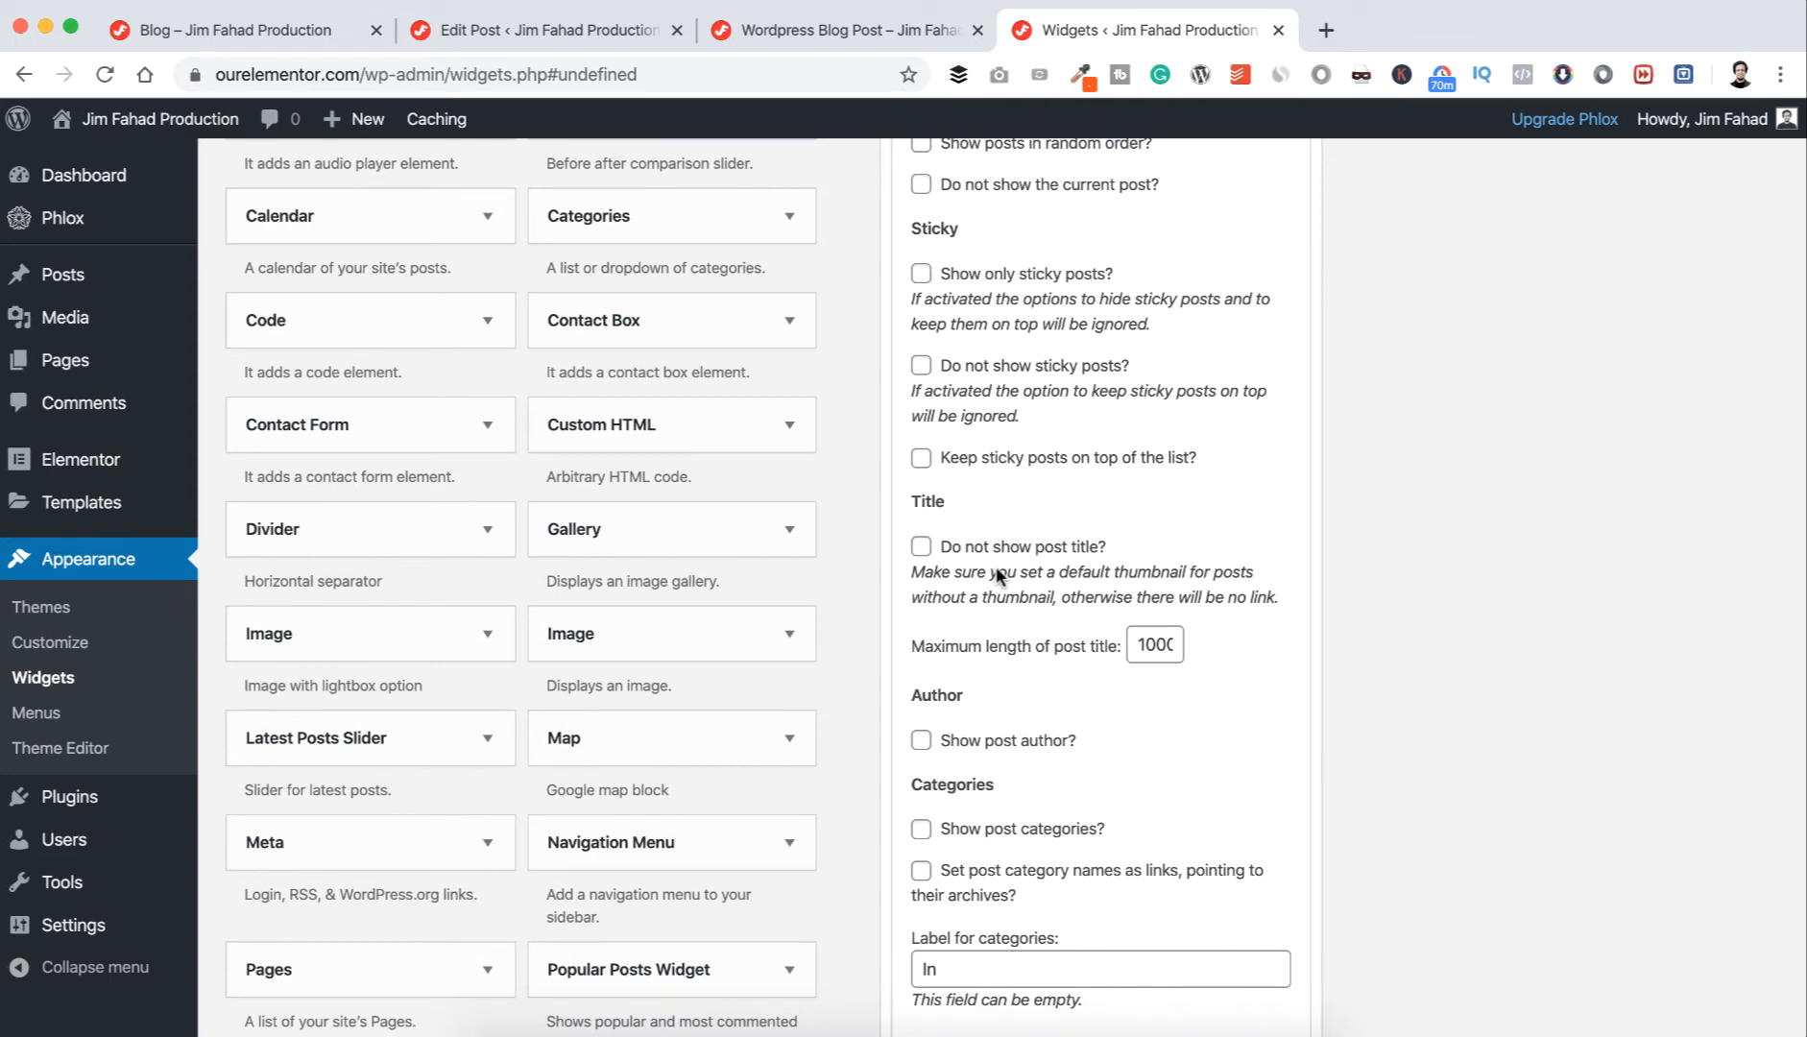
scroll(996, 570, "down", 3)
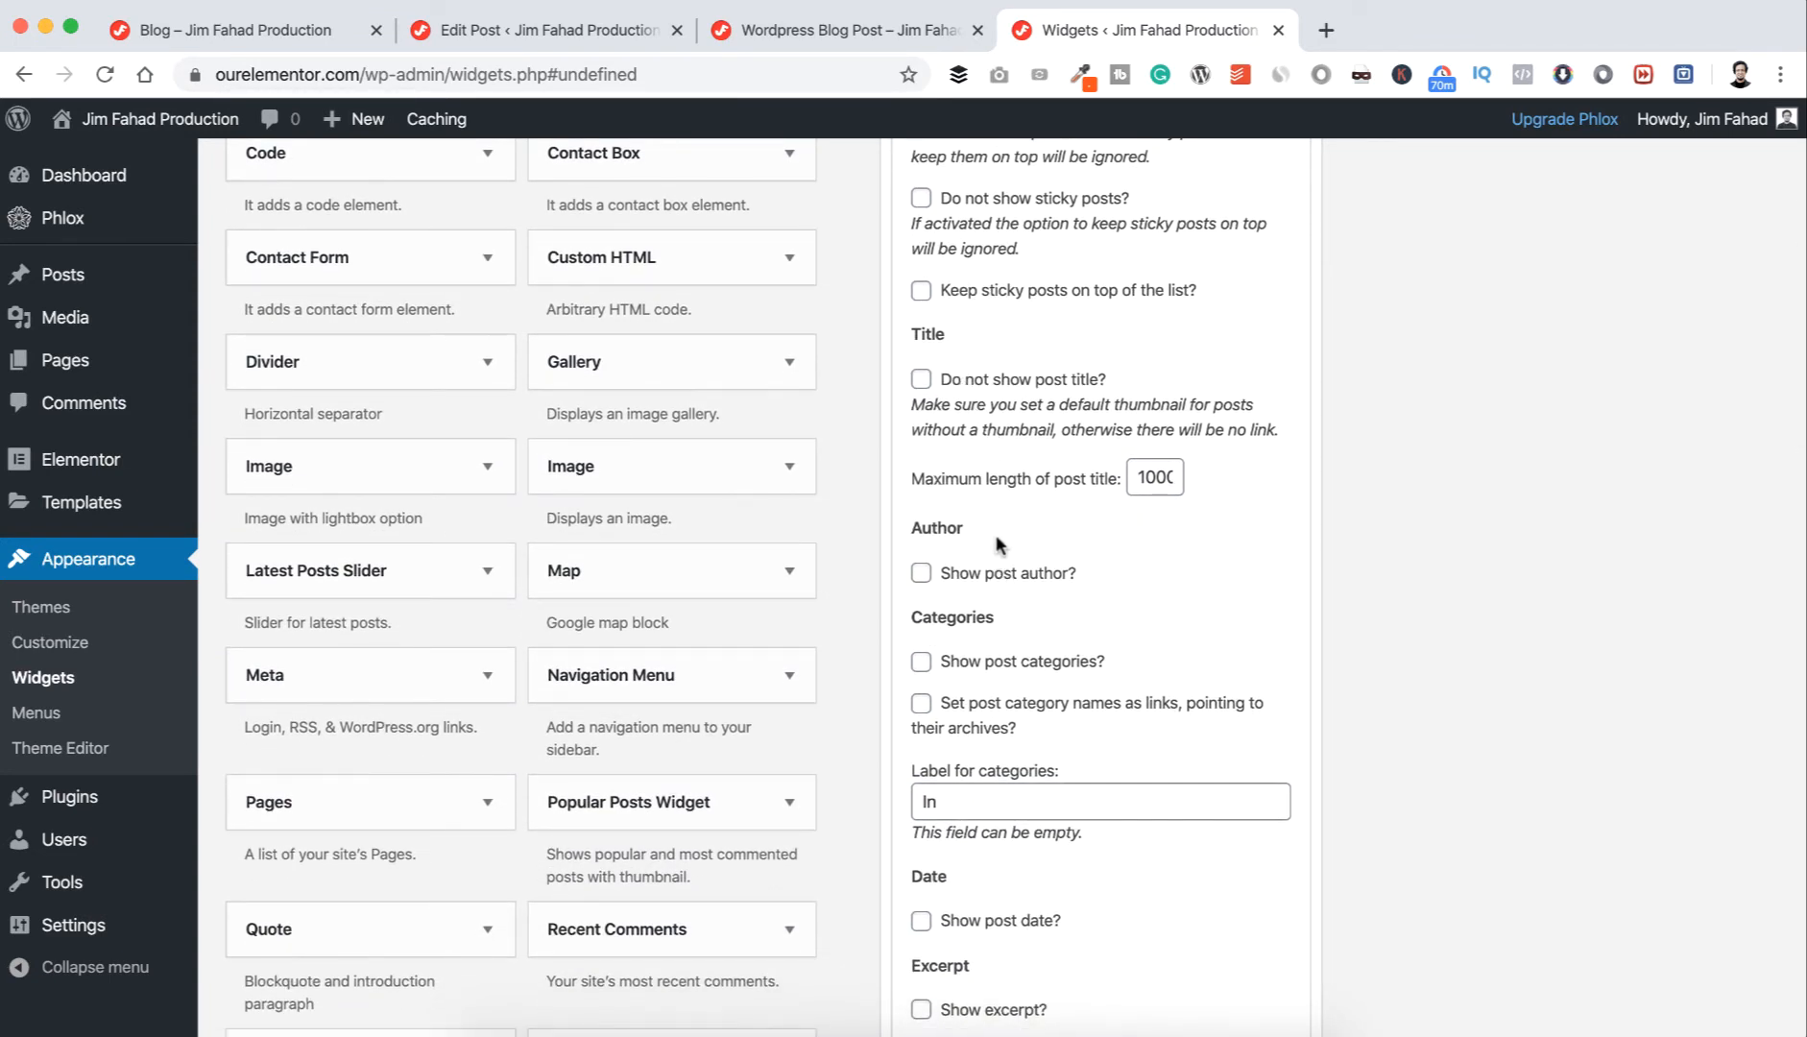
scroll(996, 544, "down", 5)
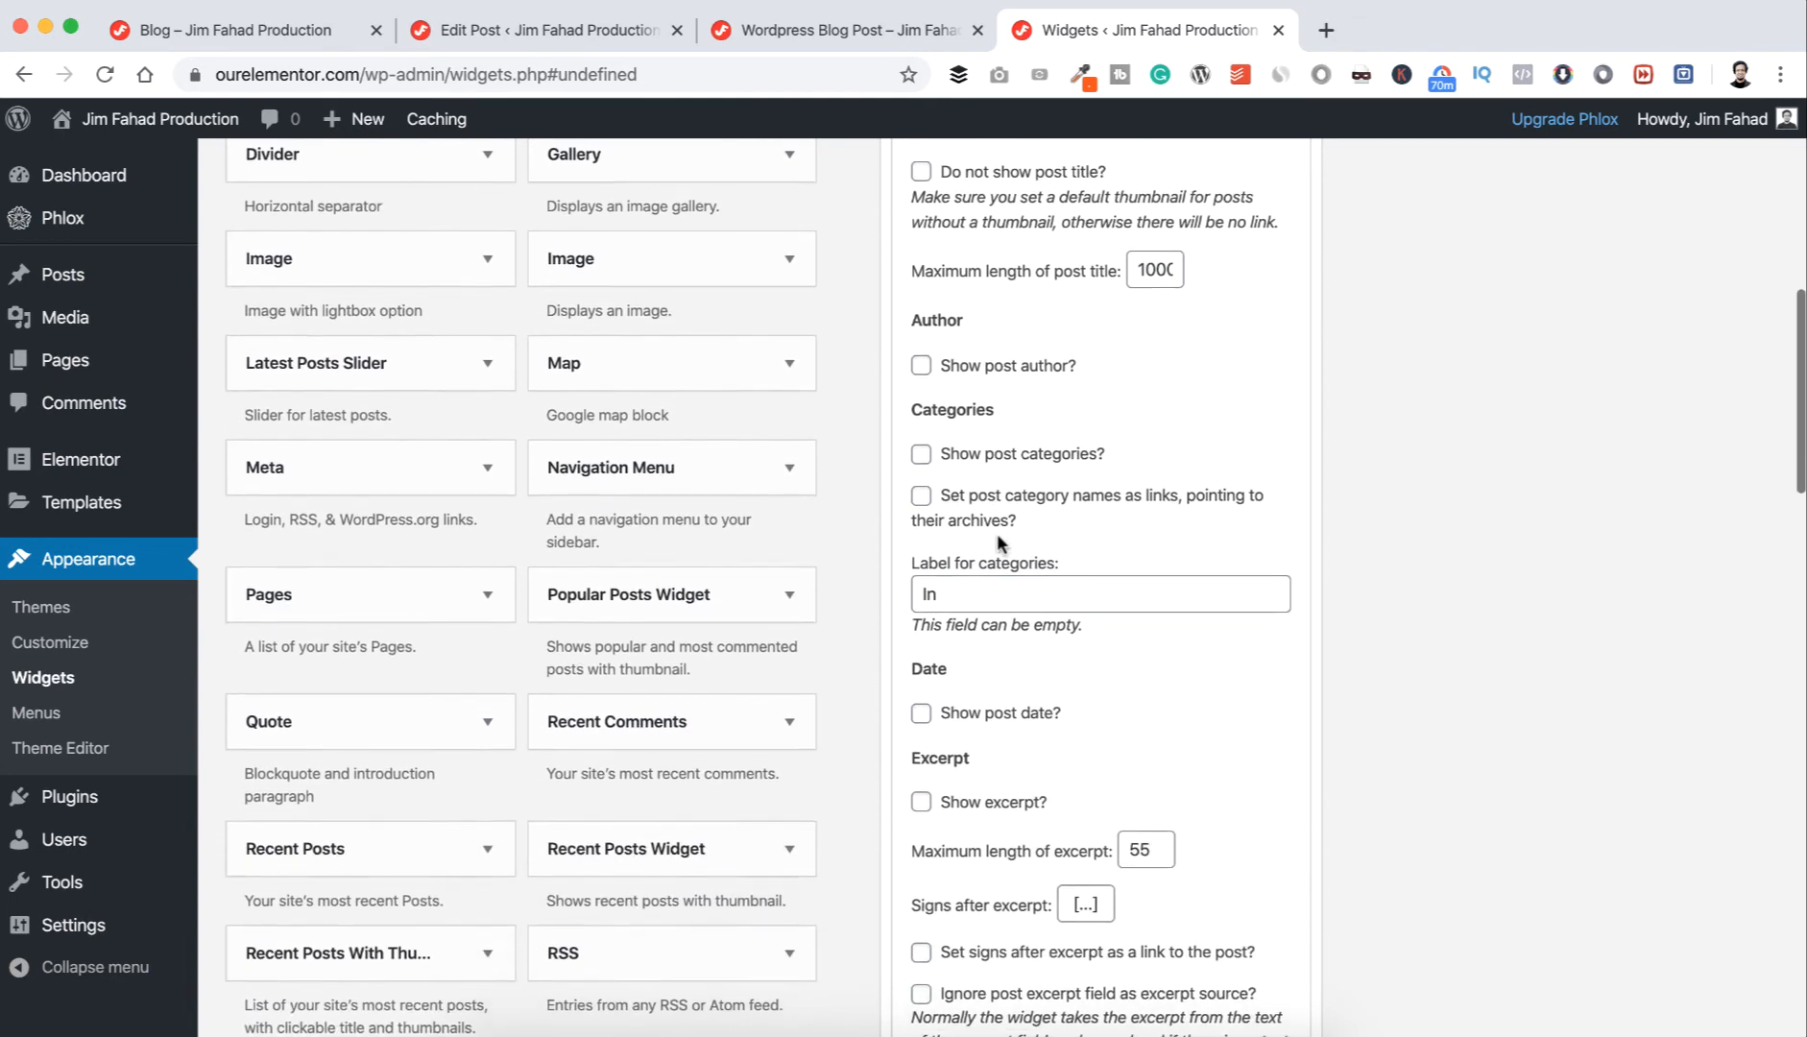
scroll(999, 530, "down", 14)
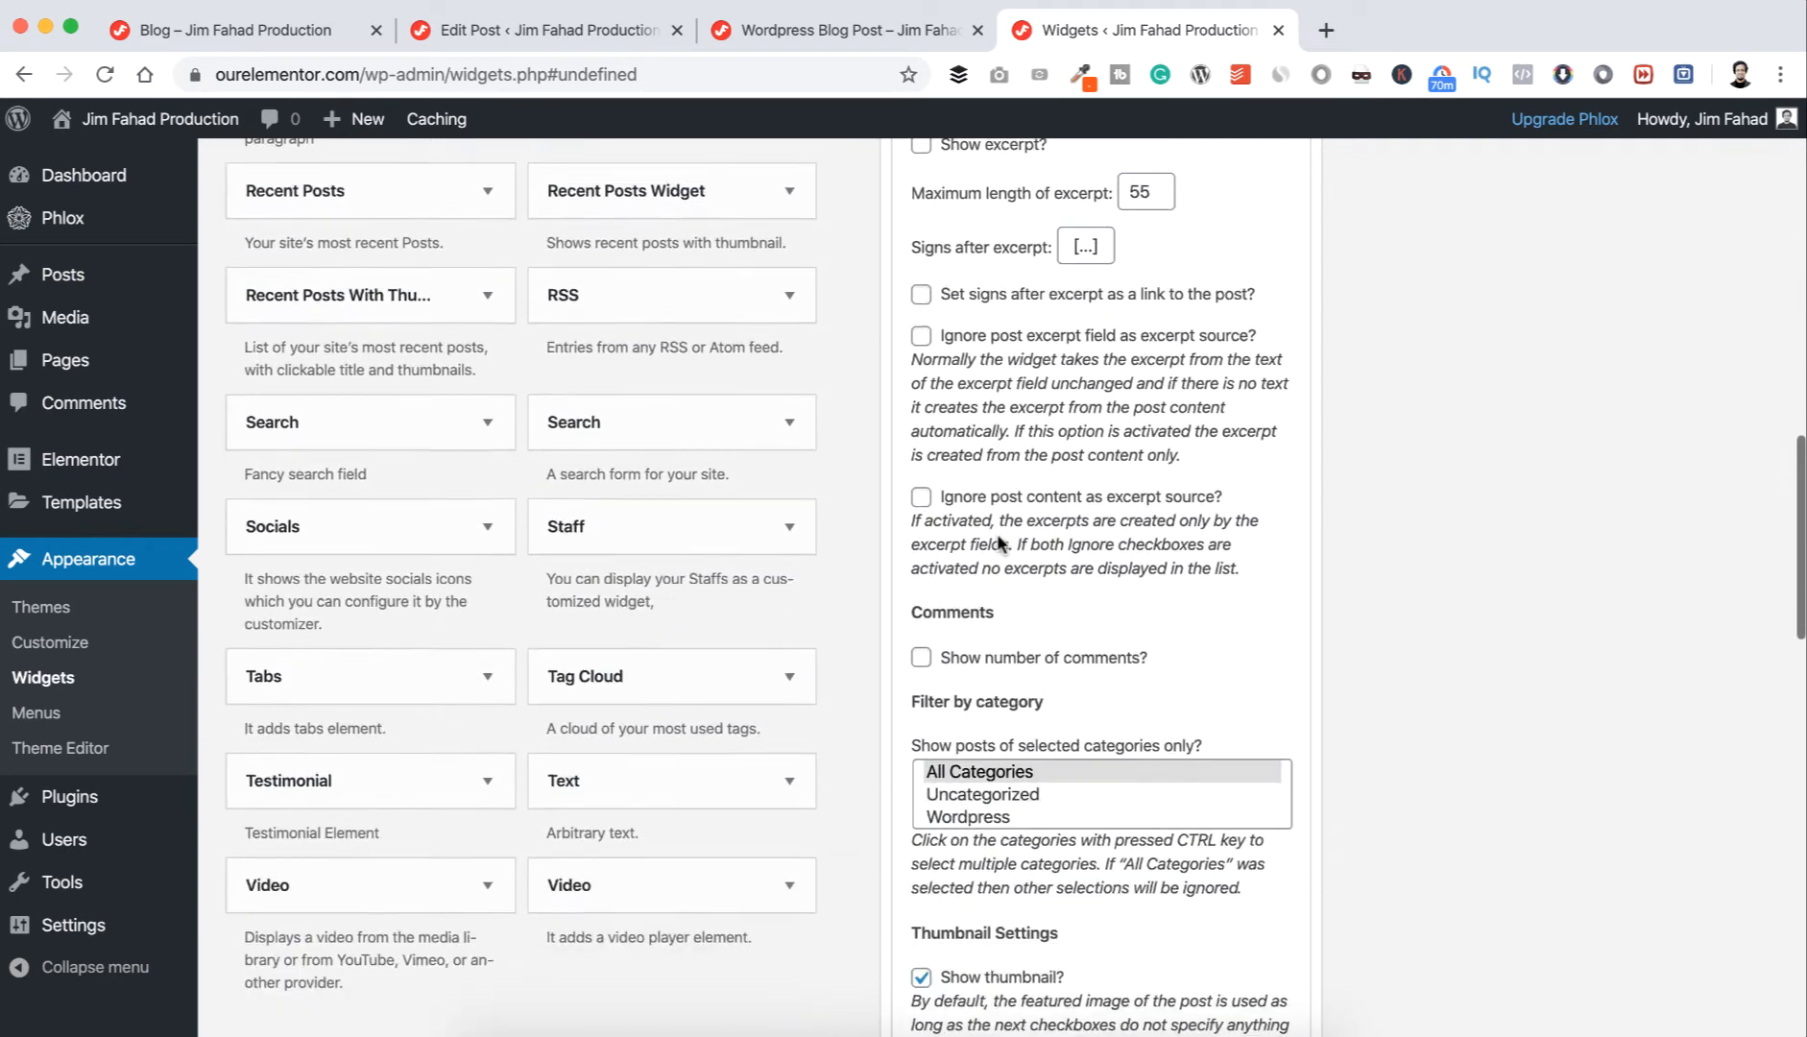
scroll(1082, 552, "down", 11)
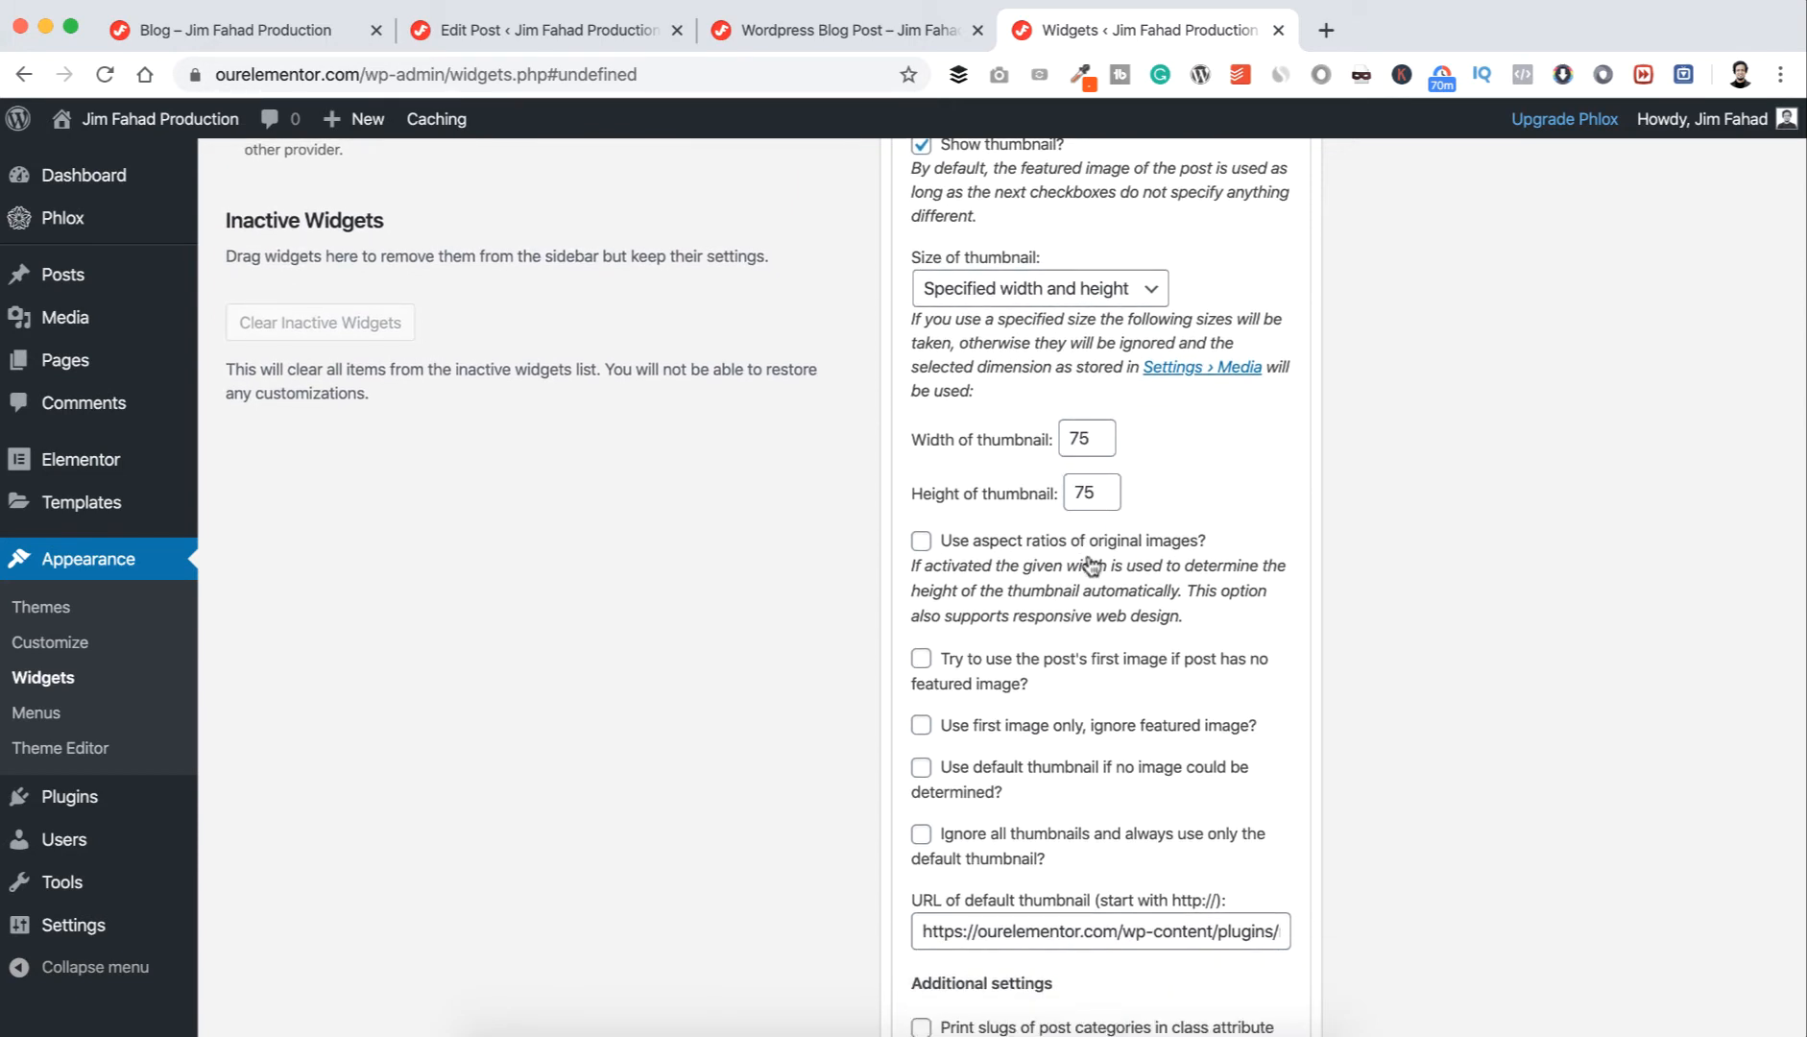
scroll(1092, 564, "down", 7)
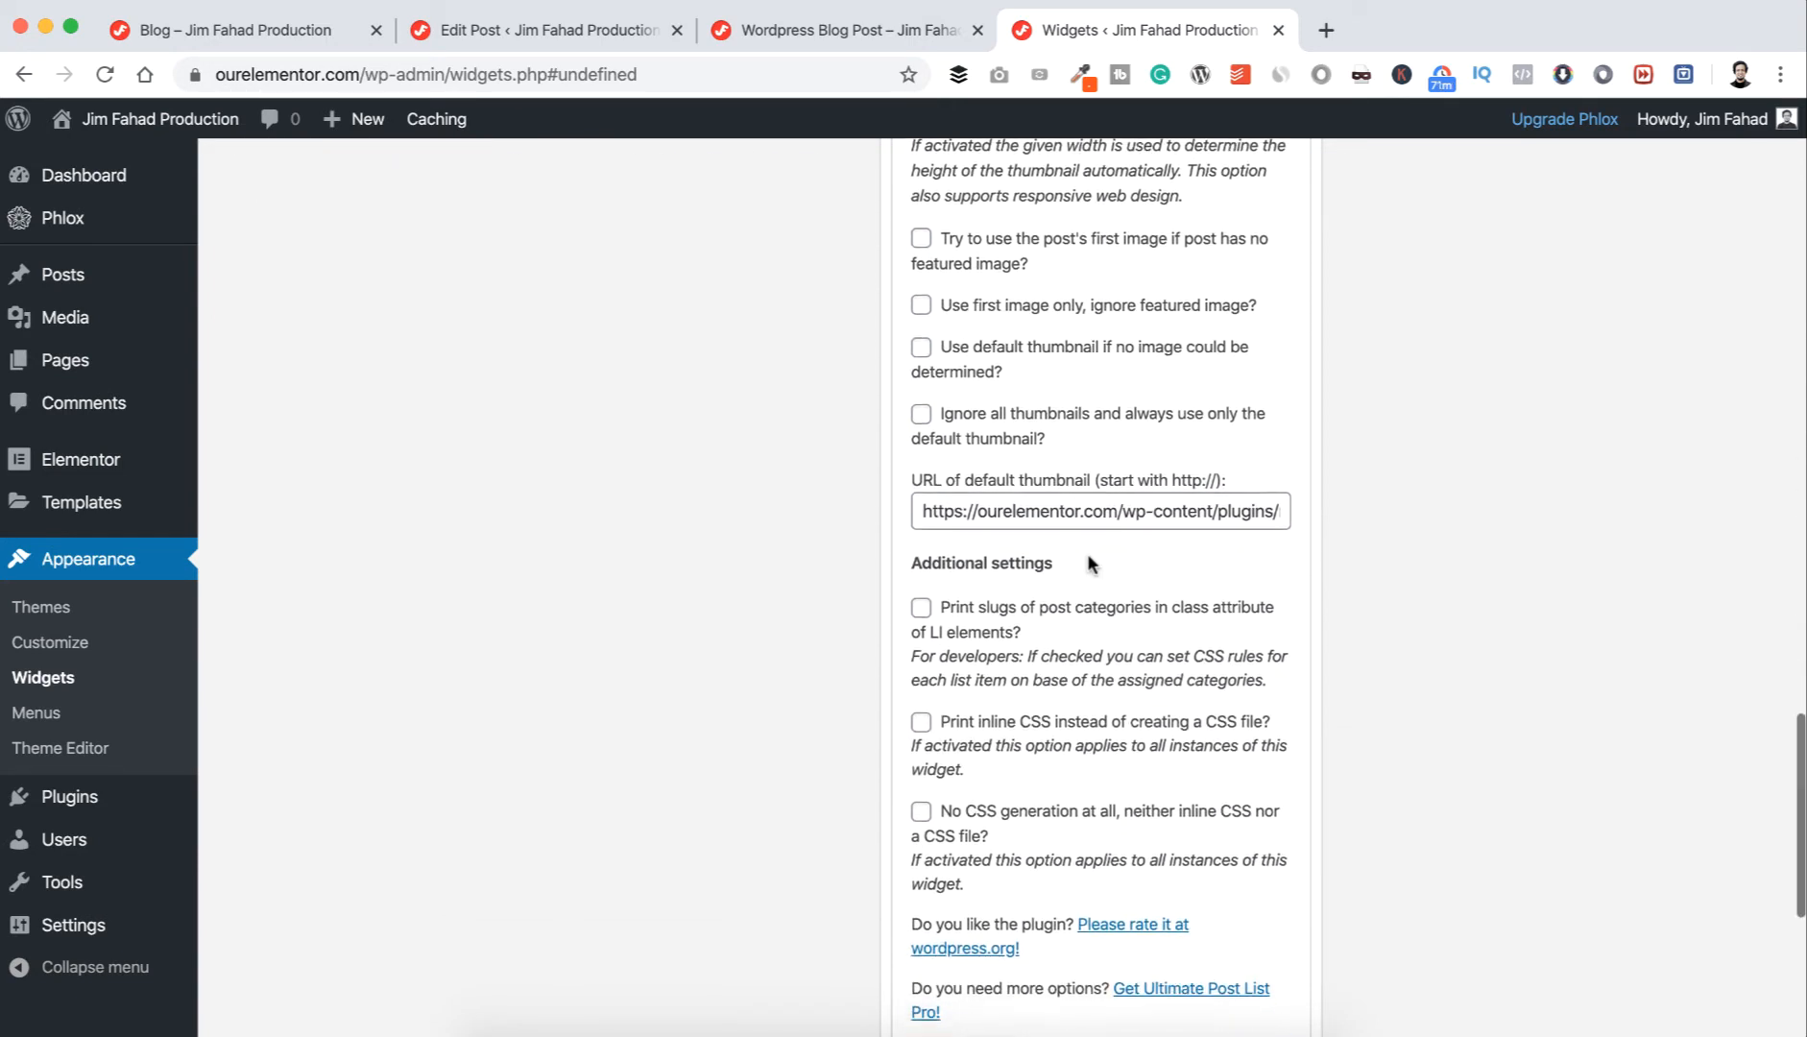
scroll(1088, 557, "down", 4)
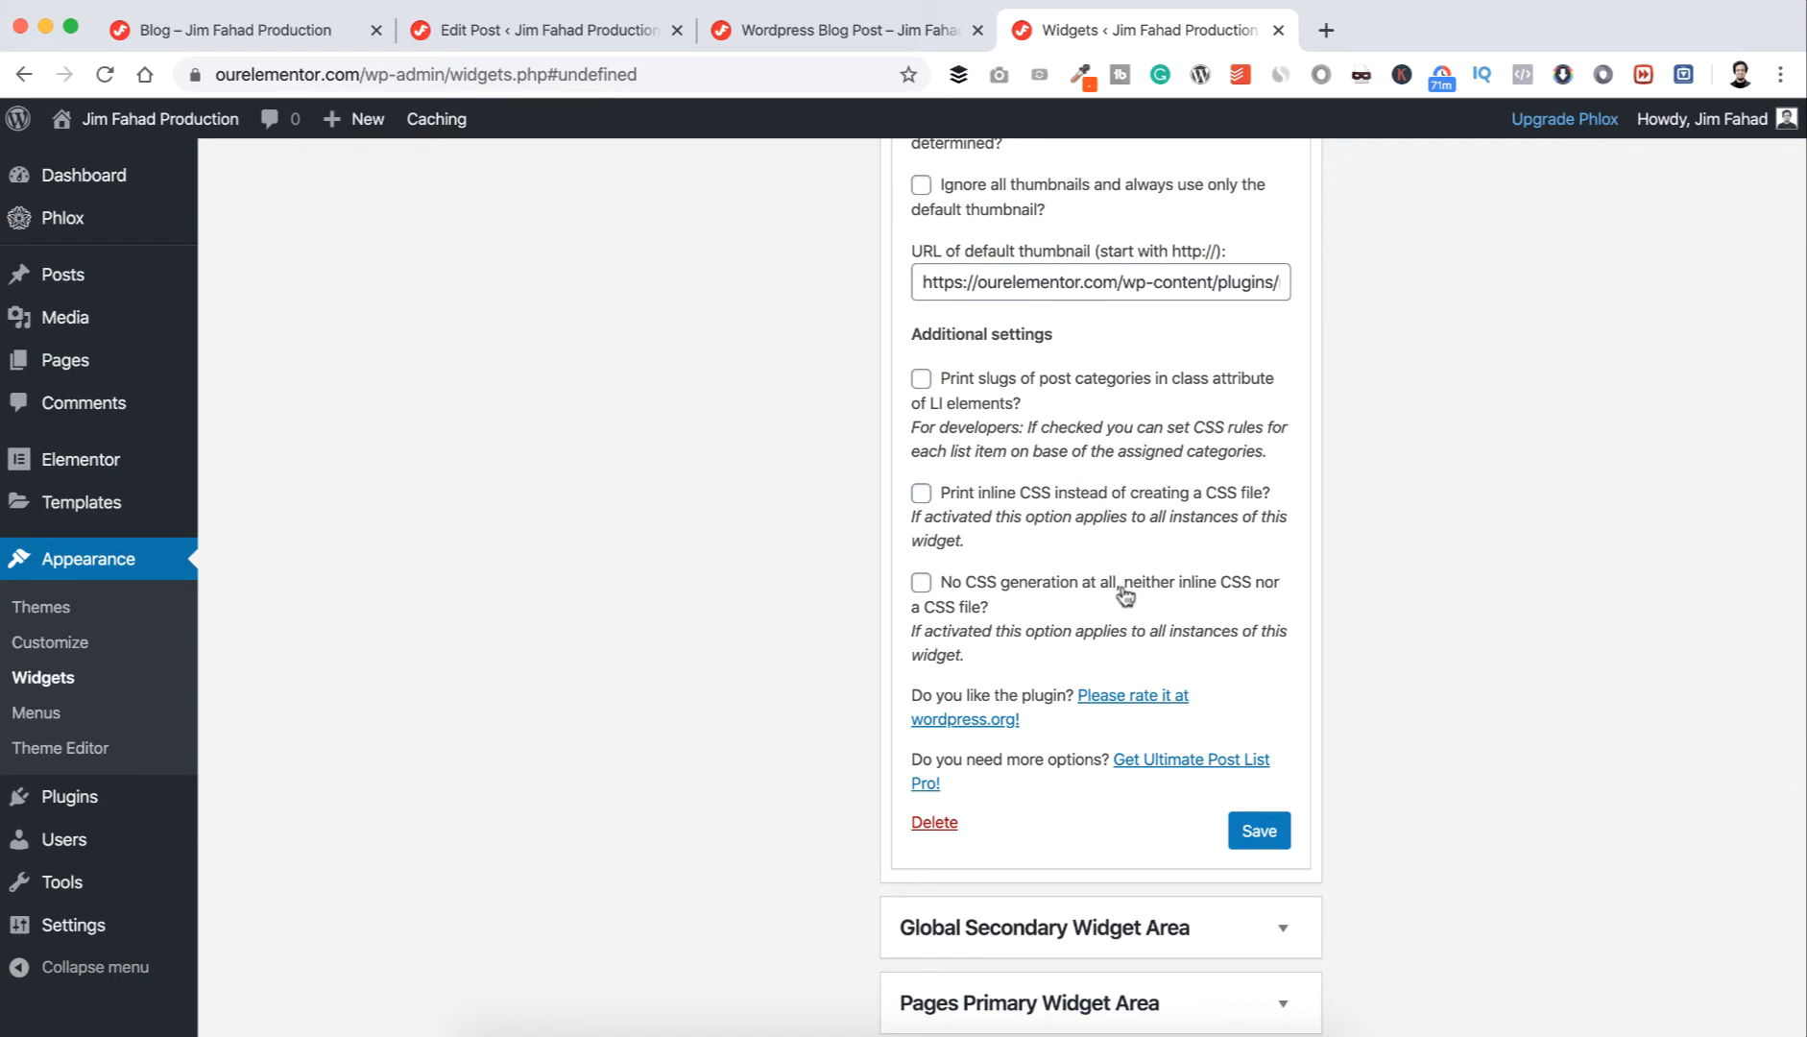
- Save and collapse the Recent Posts With Thumbnails widget, and reload the blog post page to check its sidebar
left_click(1256, 841)
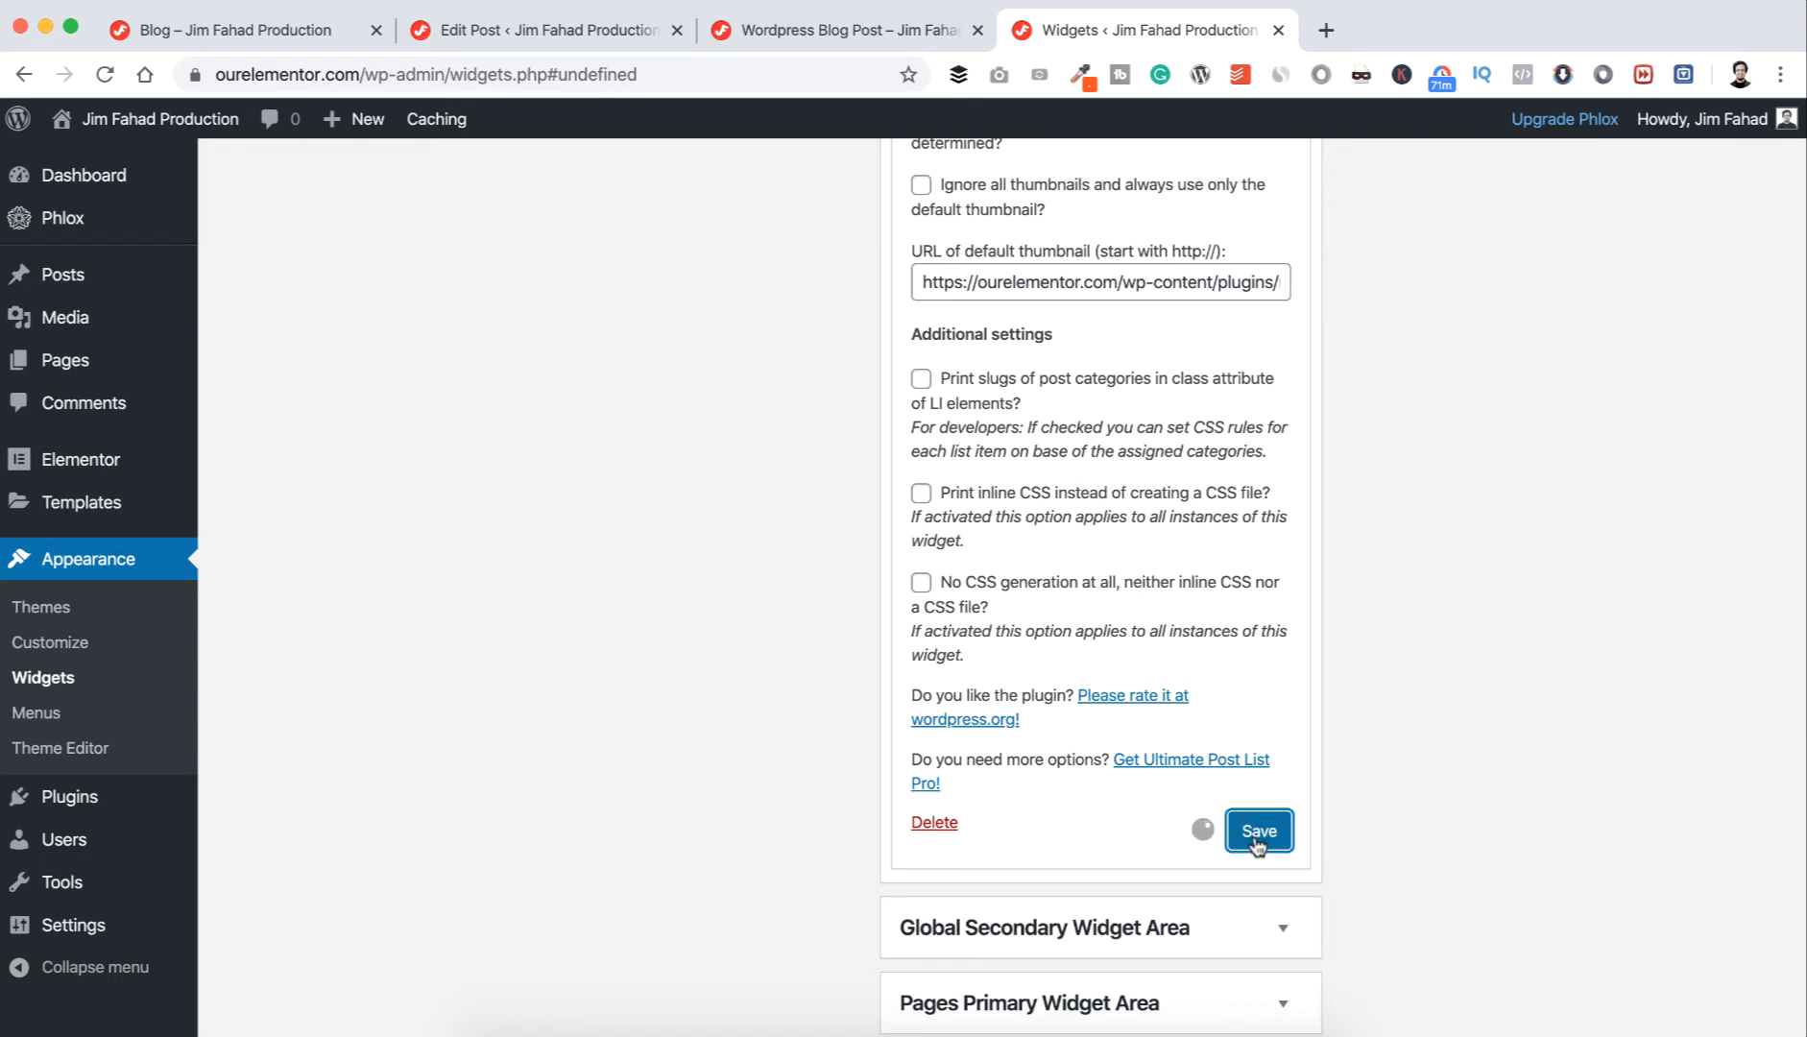
left_click(992, 826)
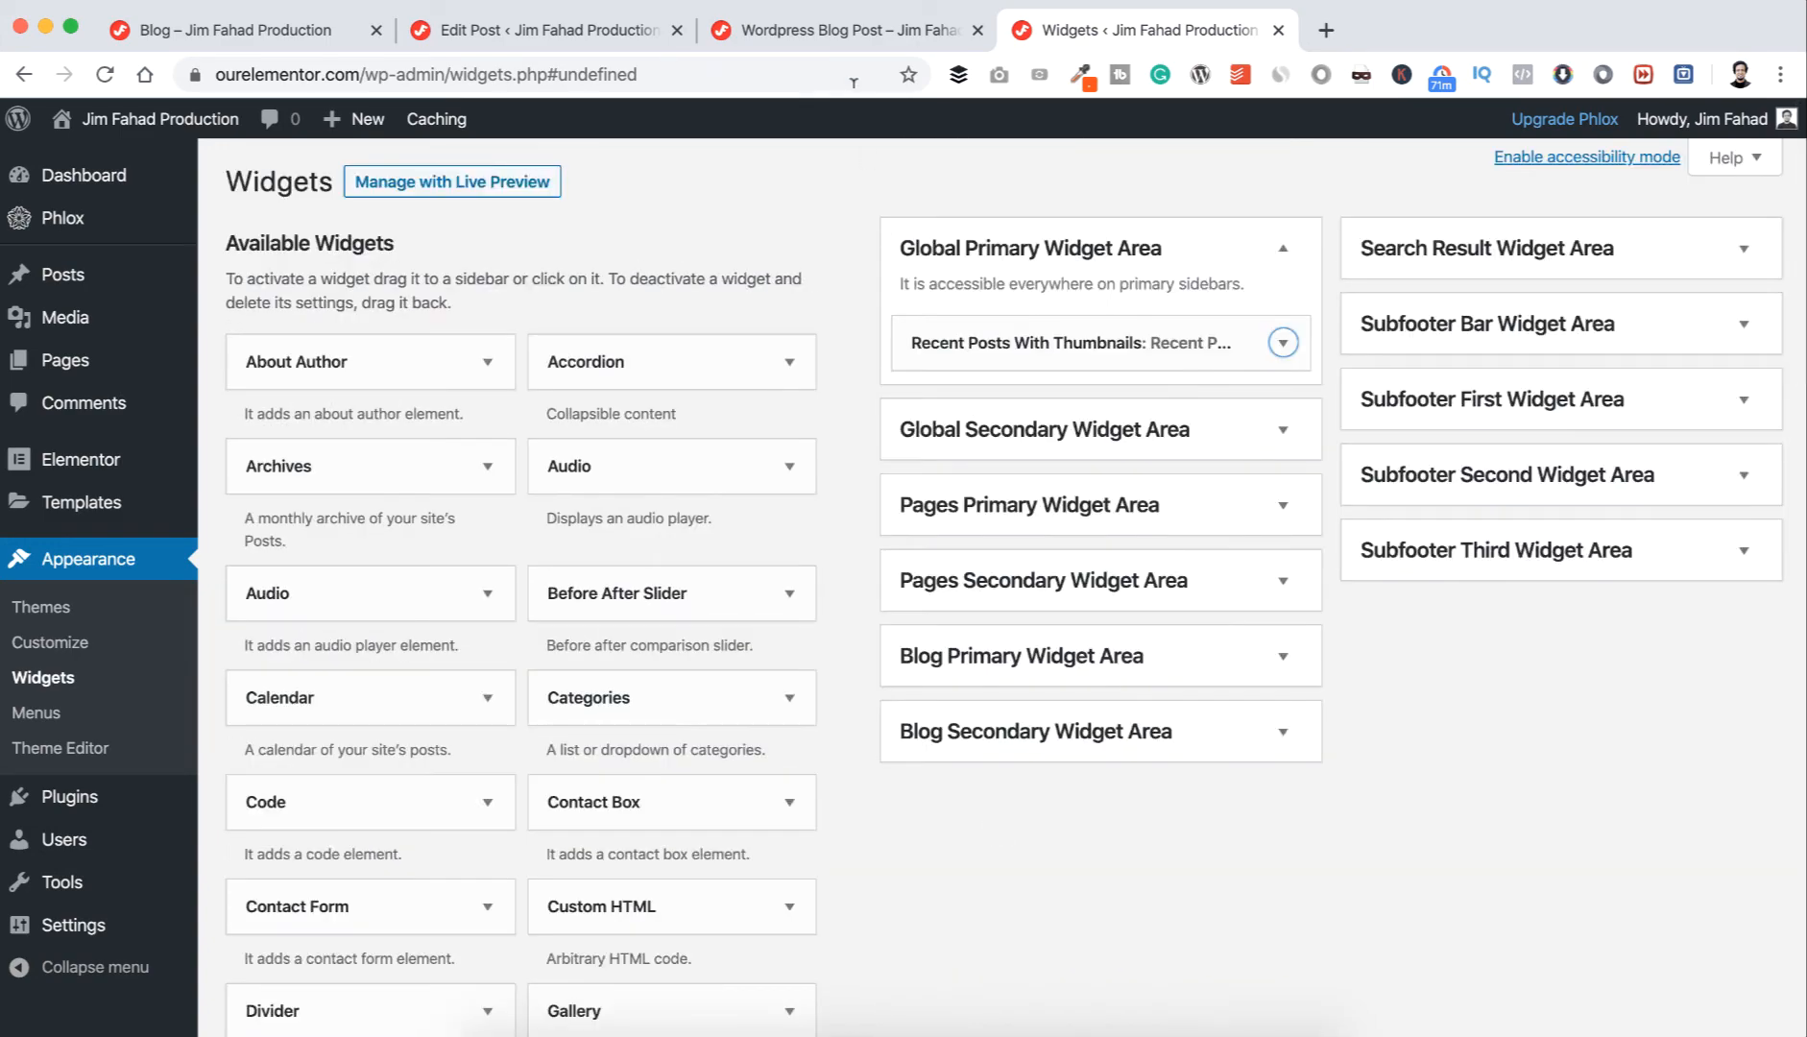
left_click(831, 25)
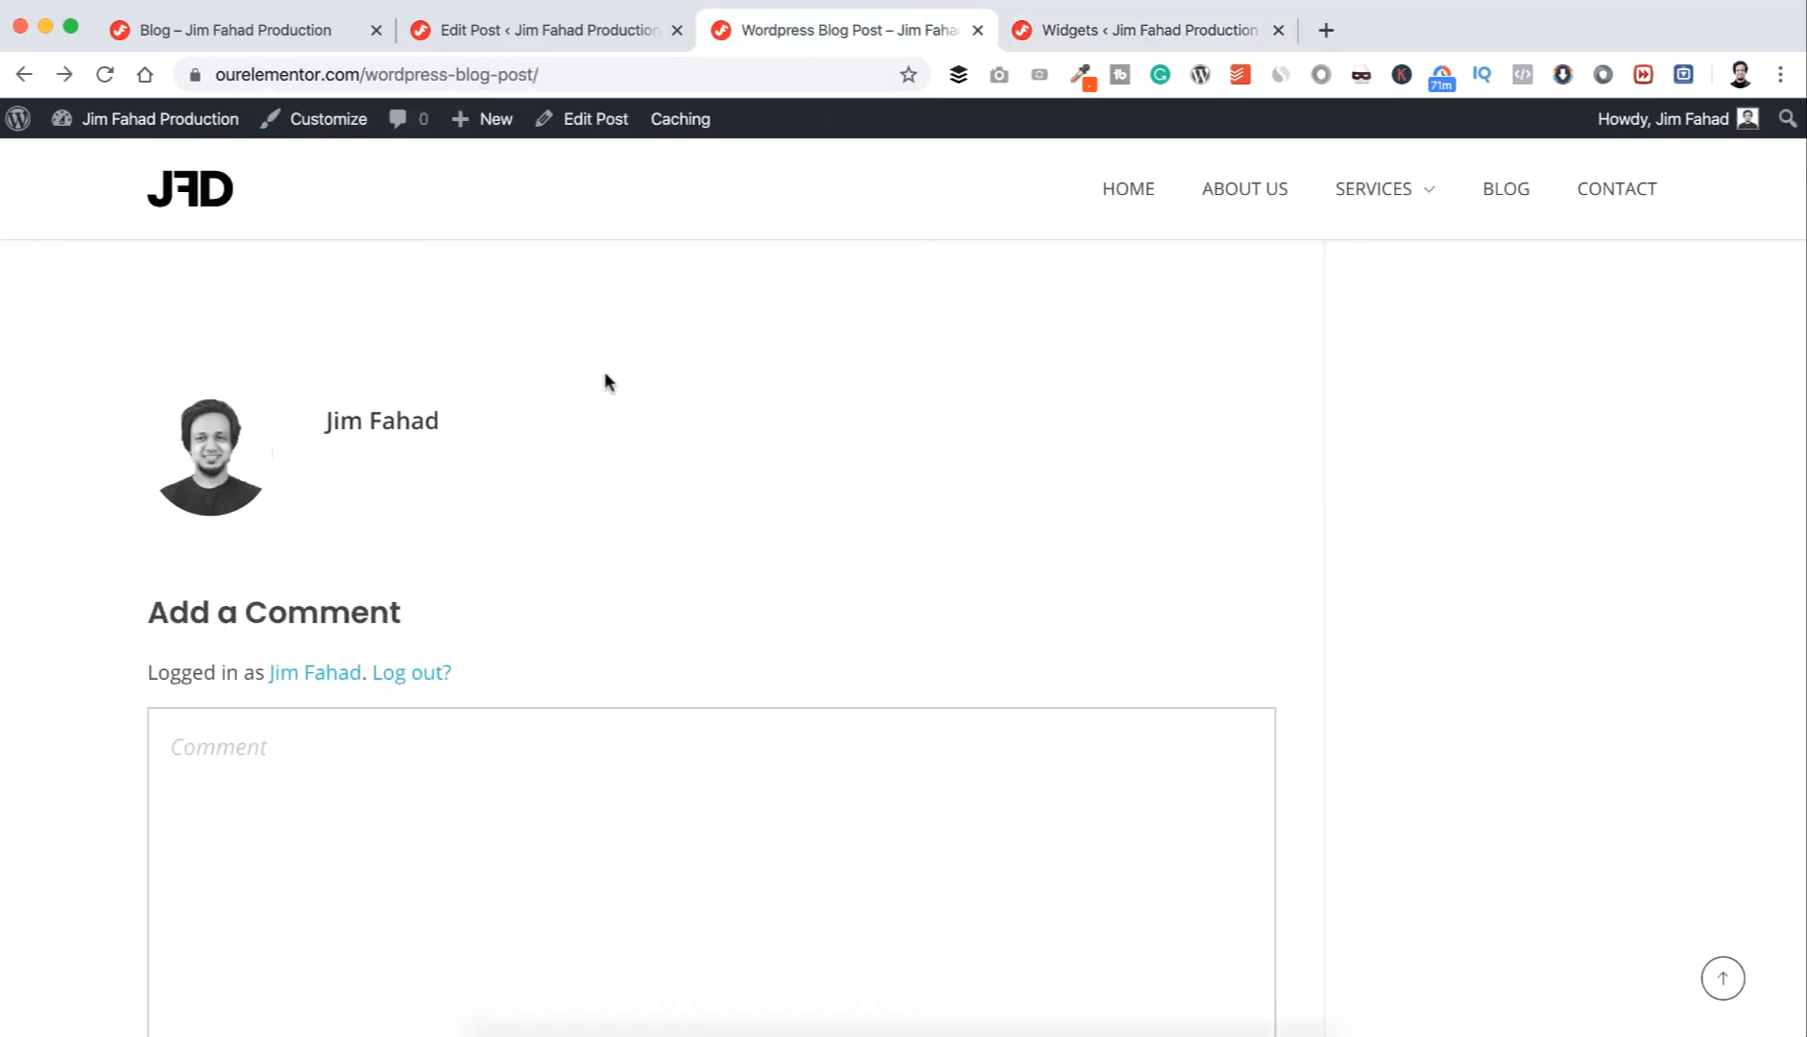
scroll(605, 375, "up", 20)
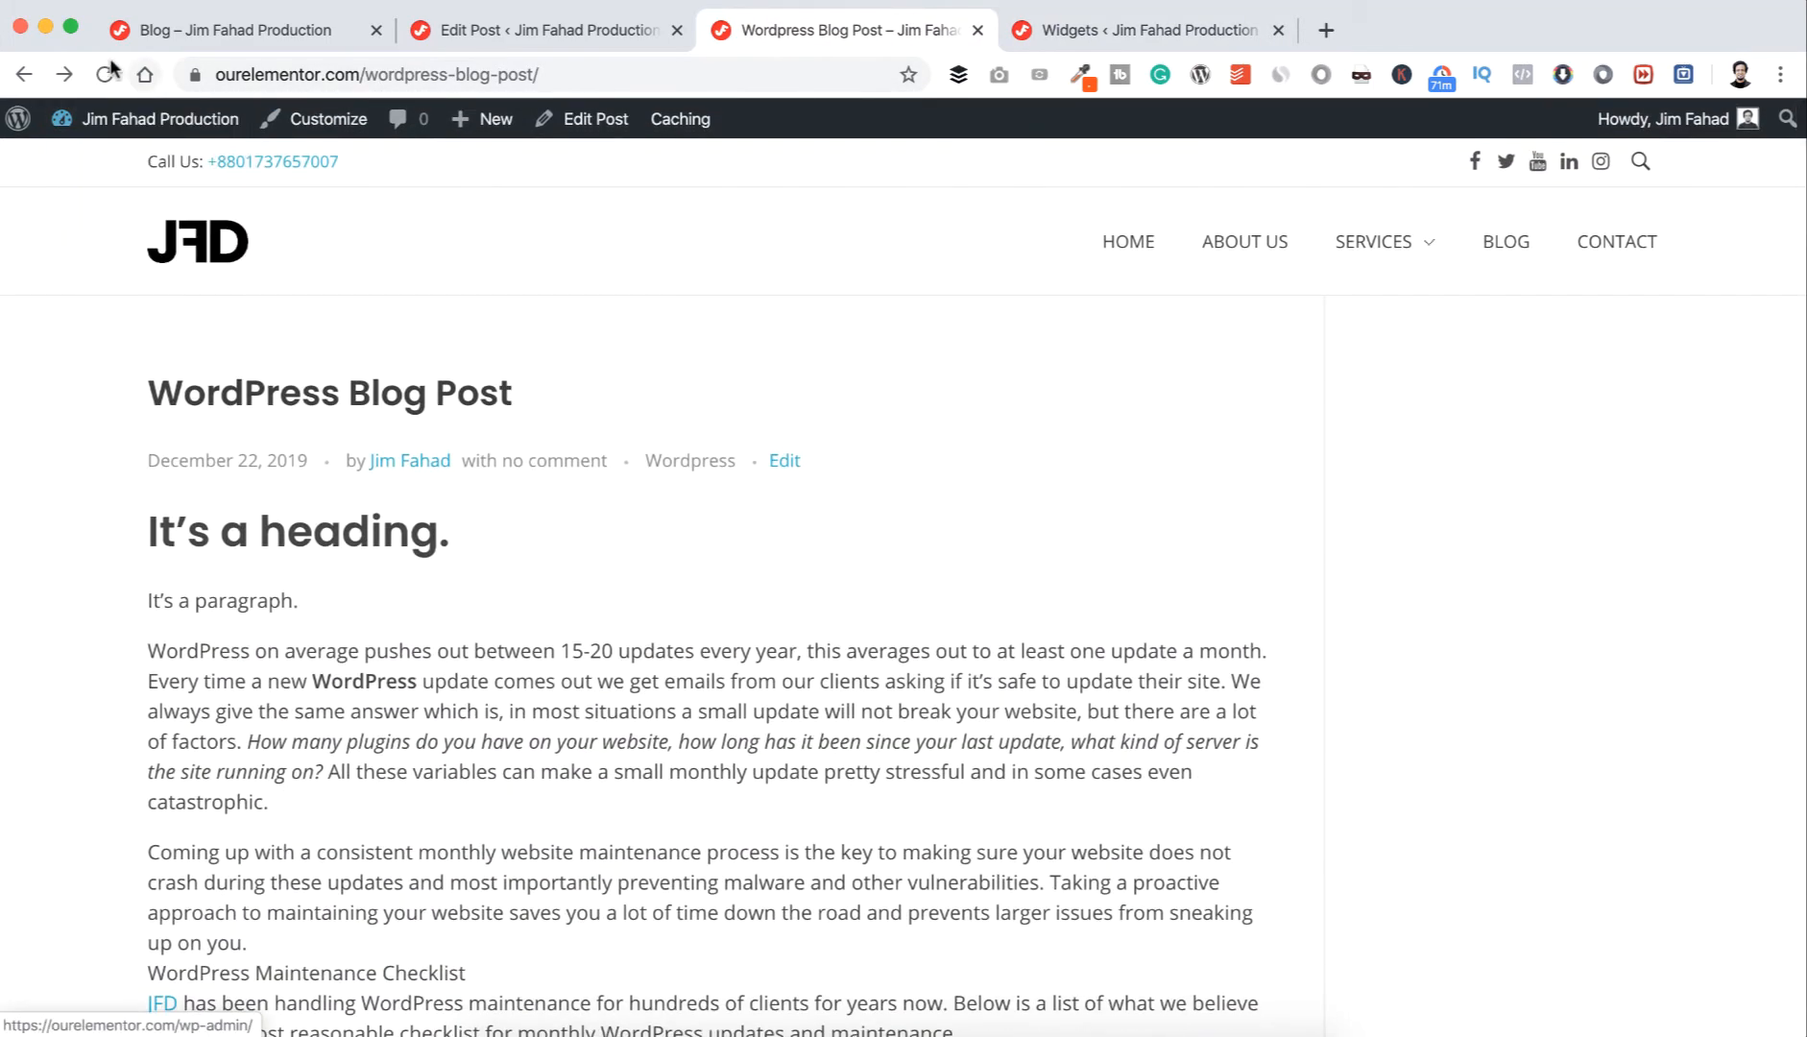
left_click(106, 74)
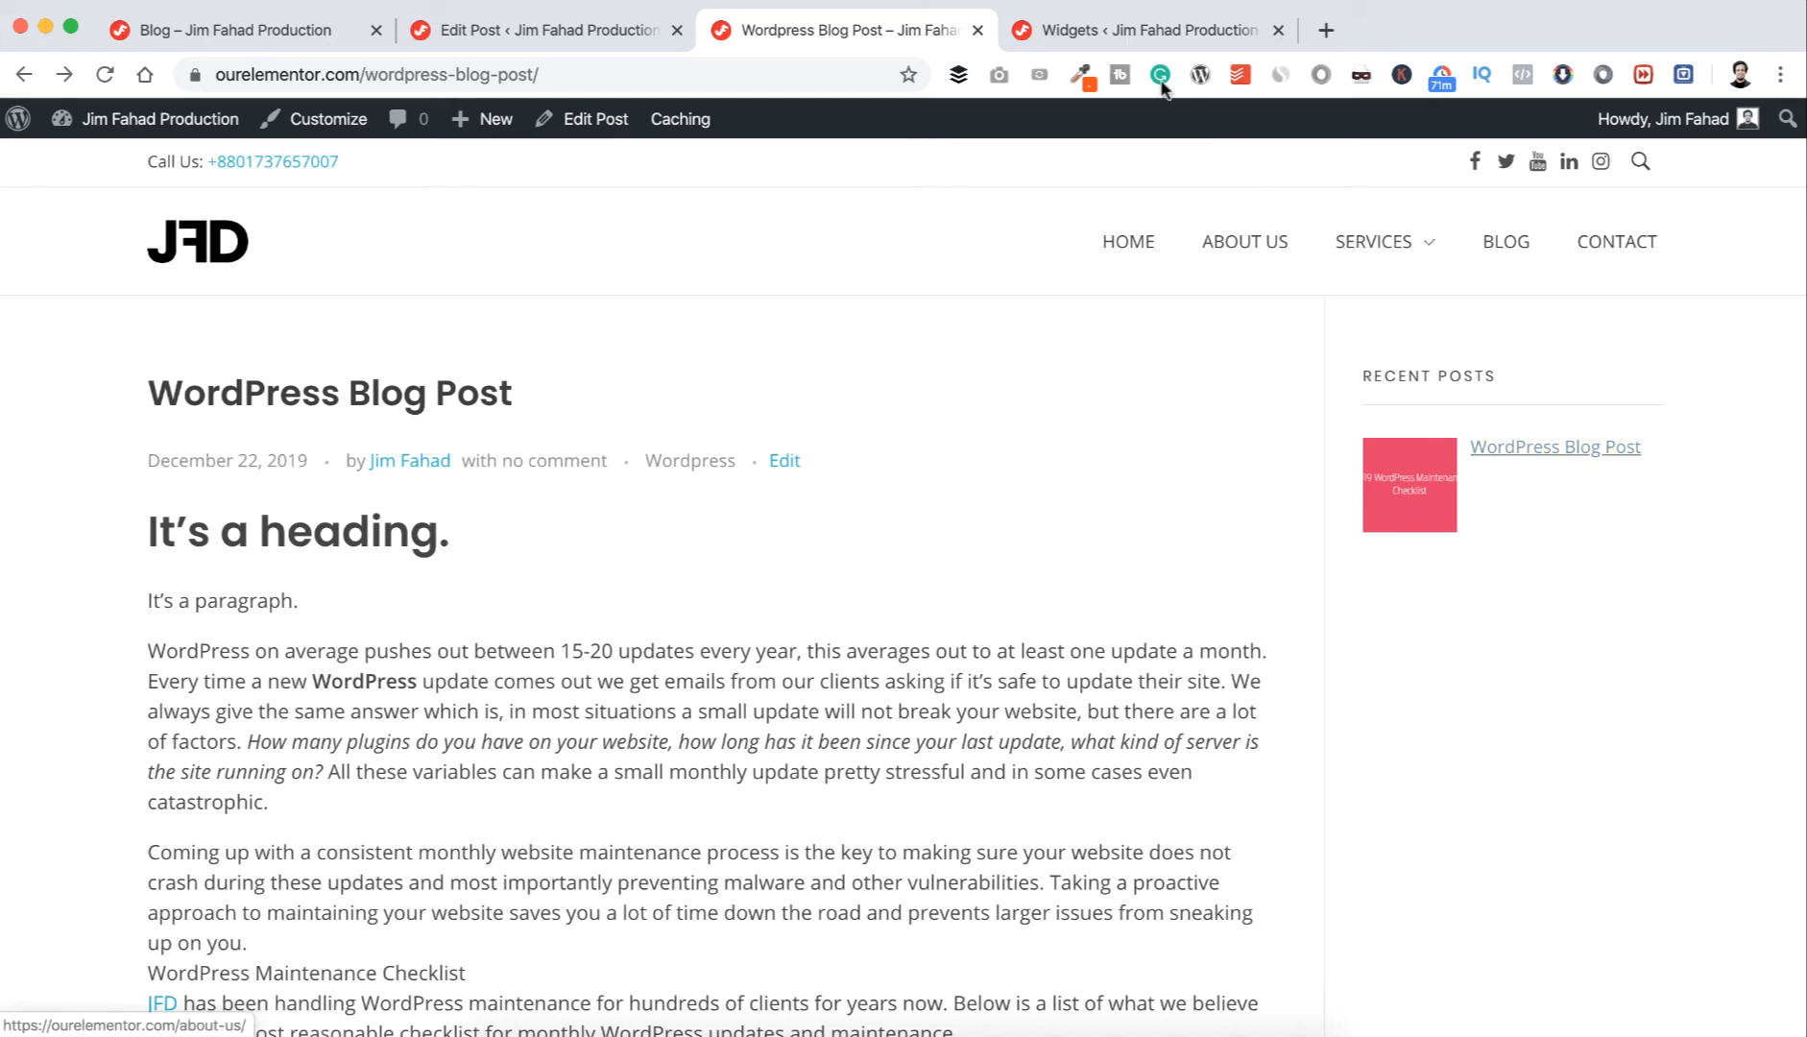
- Check the recent posts widget's number of posts to show, and examine the blog post page down to its author box
left_click(1132, 33)
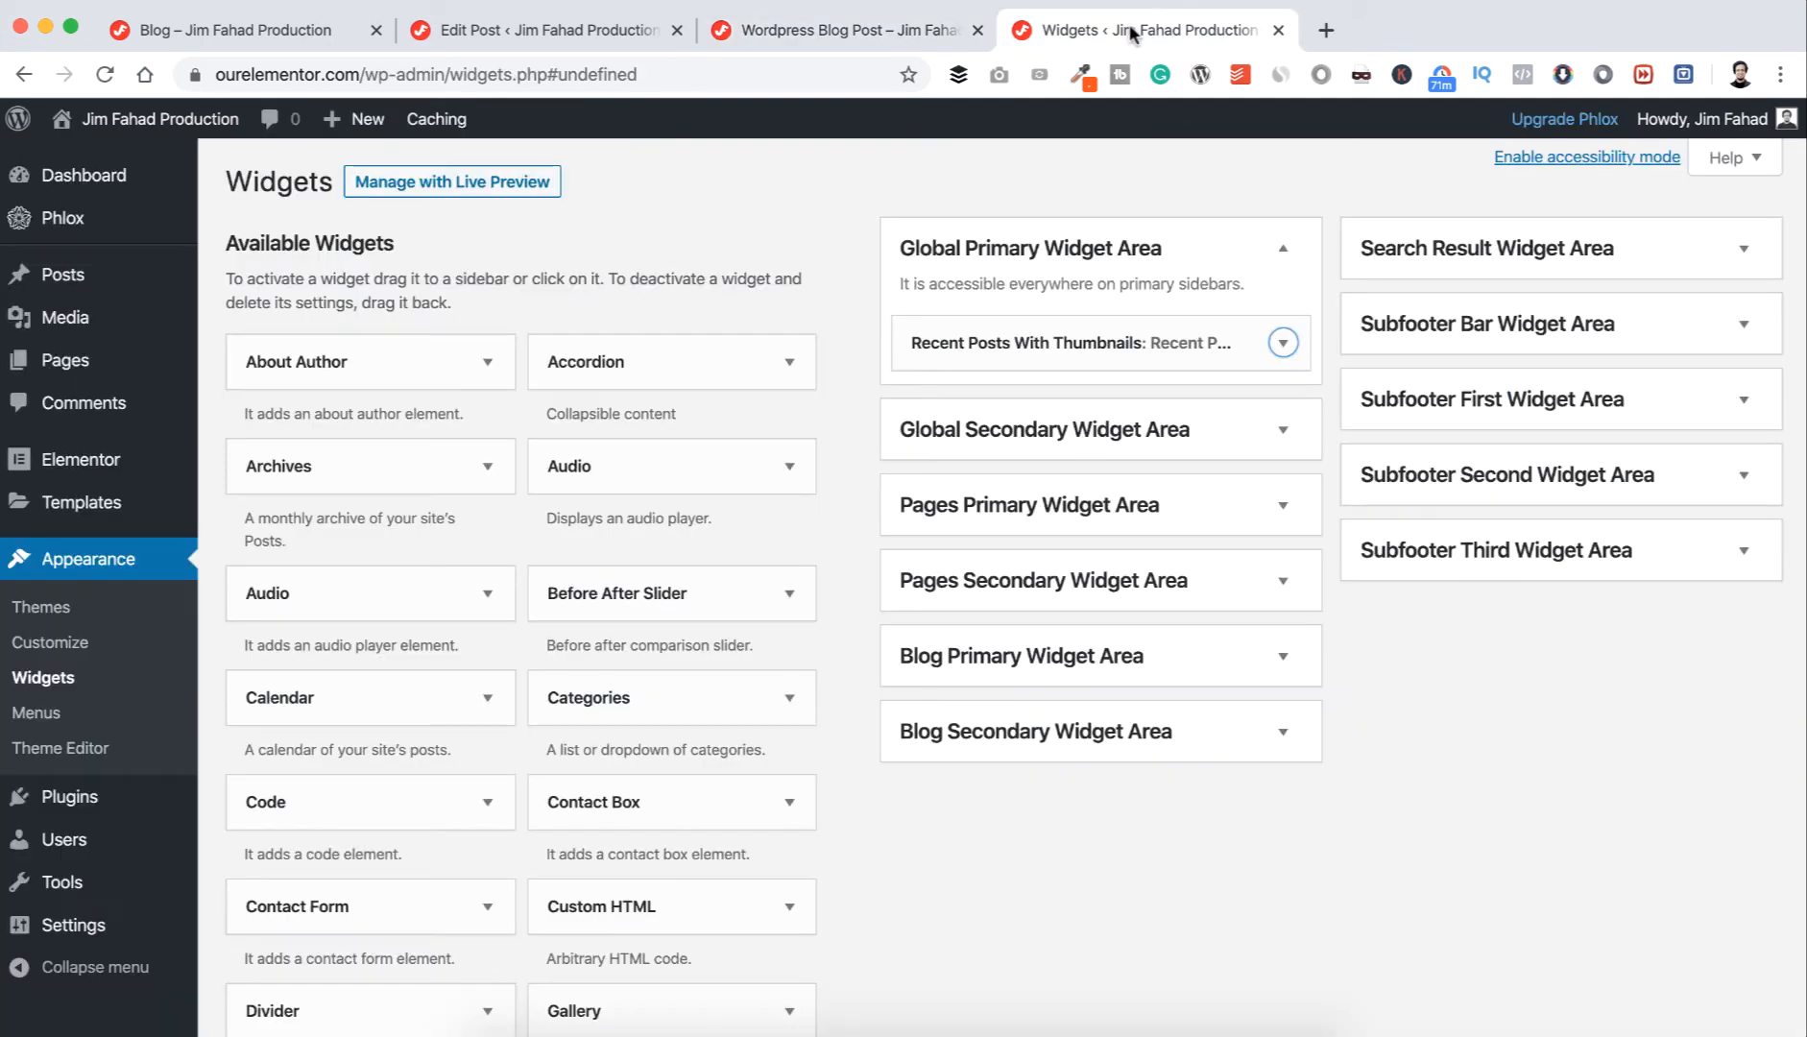
left_click(1281, 343)
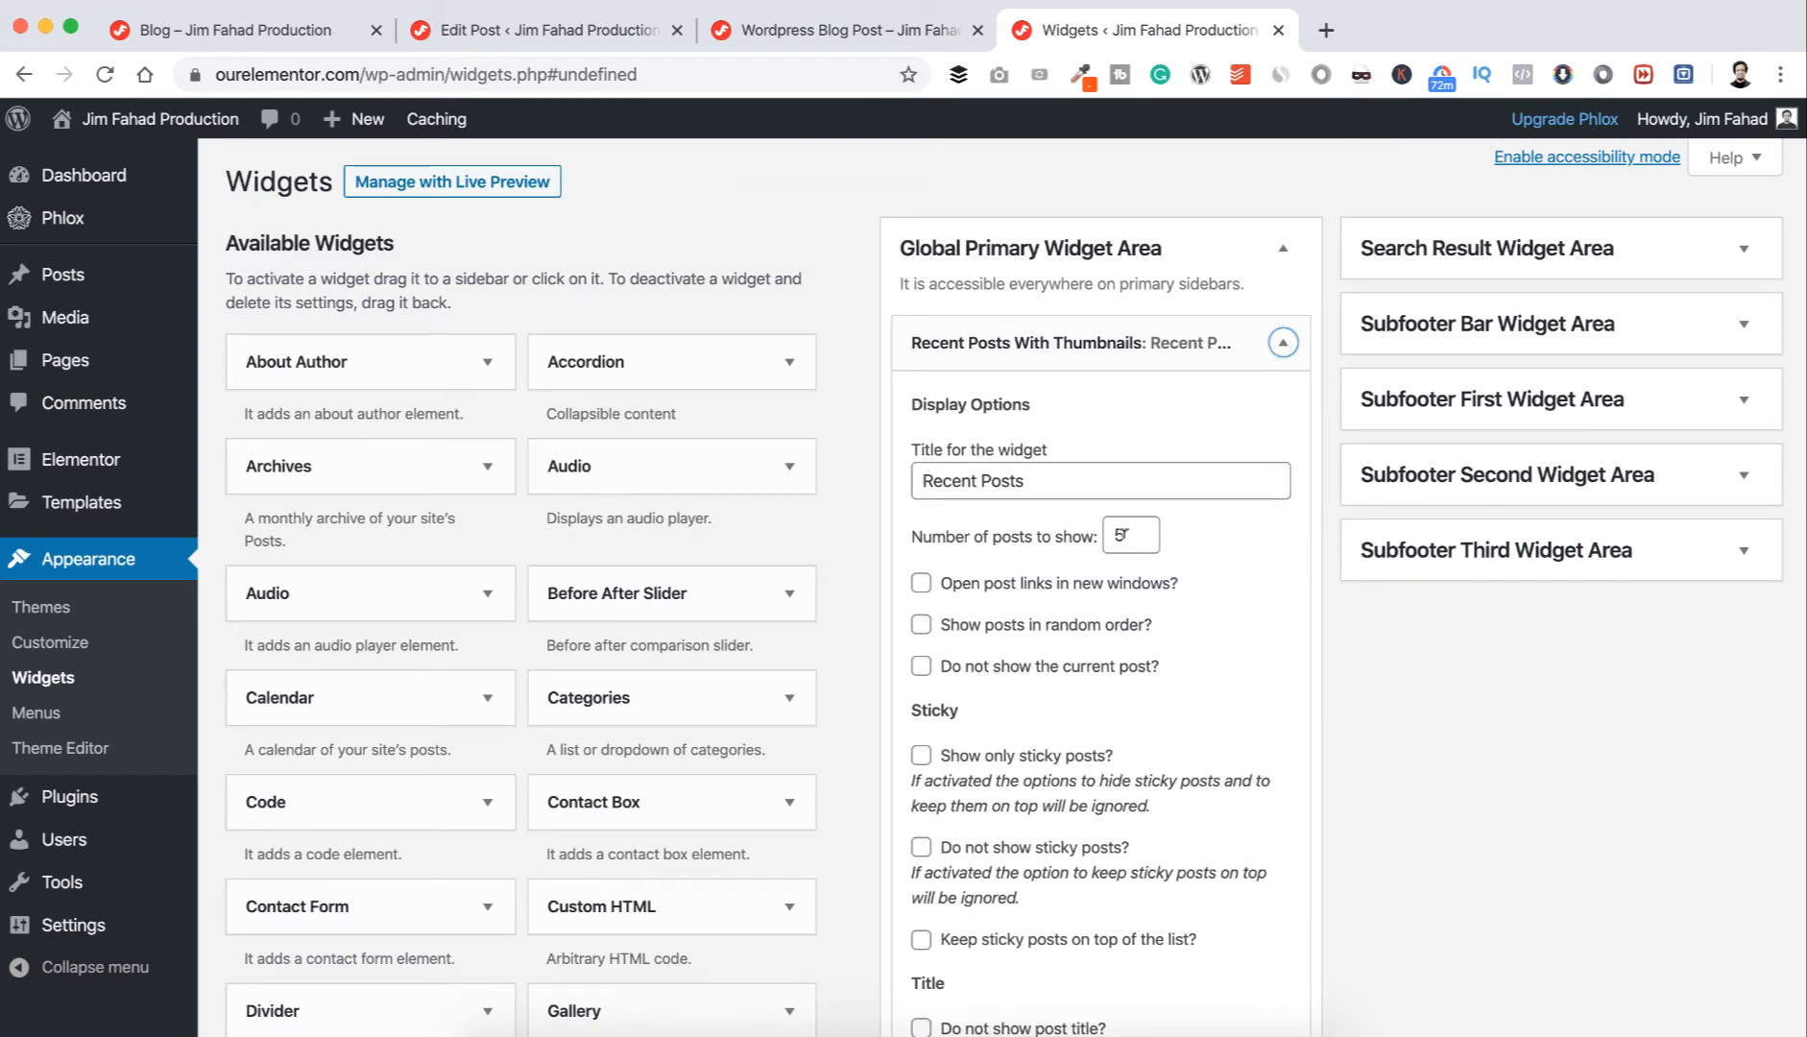
left_click(851, 30)
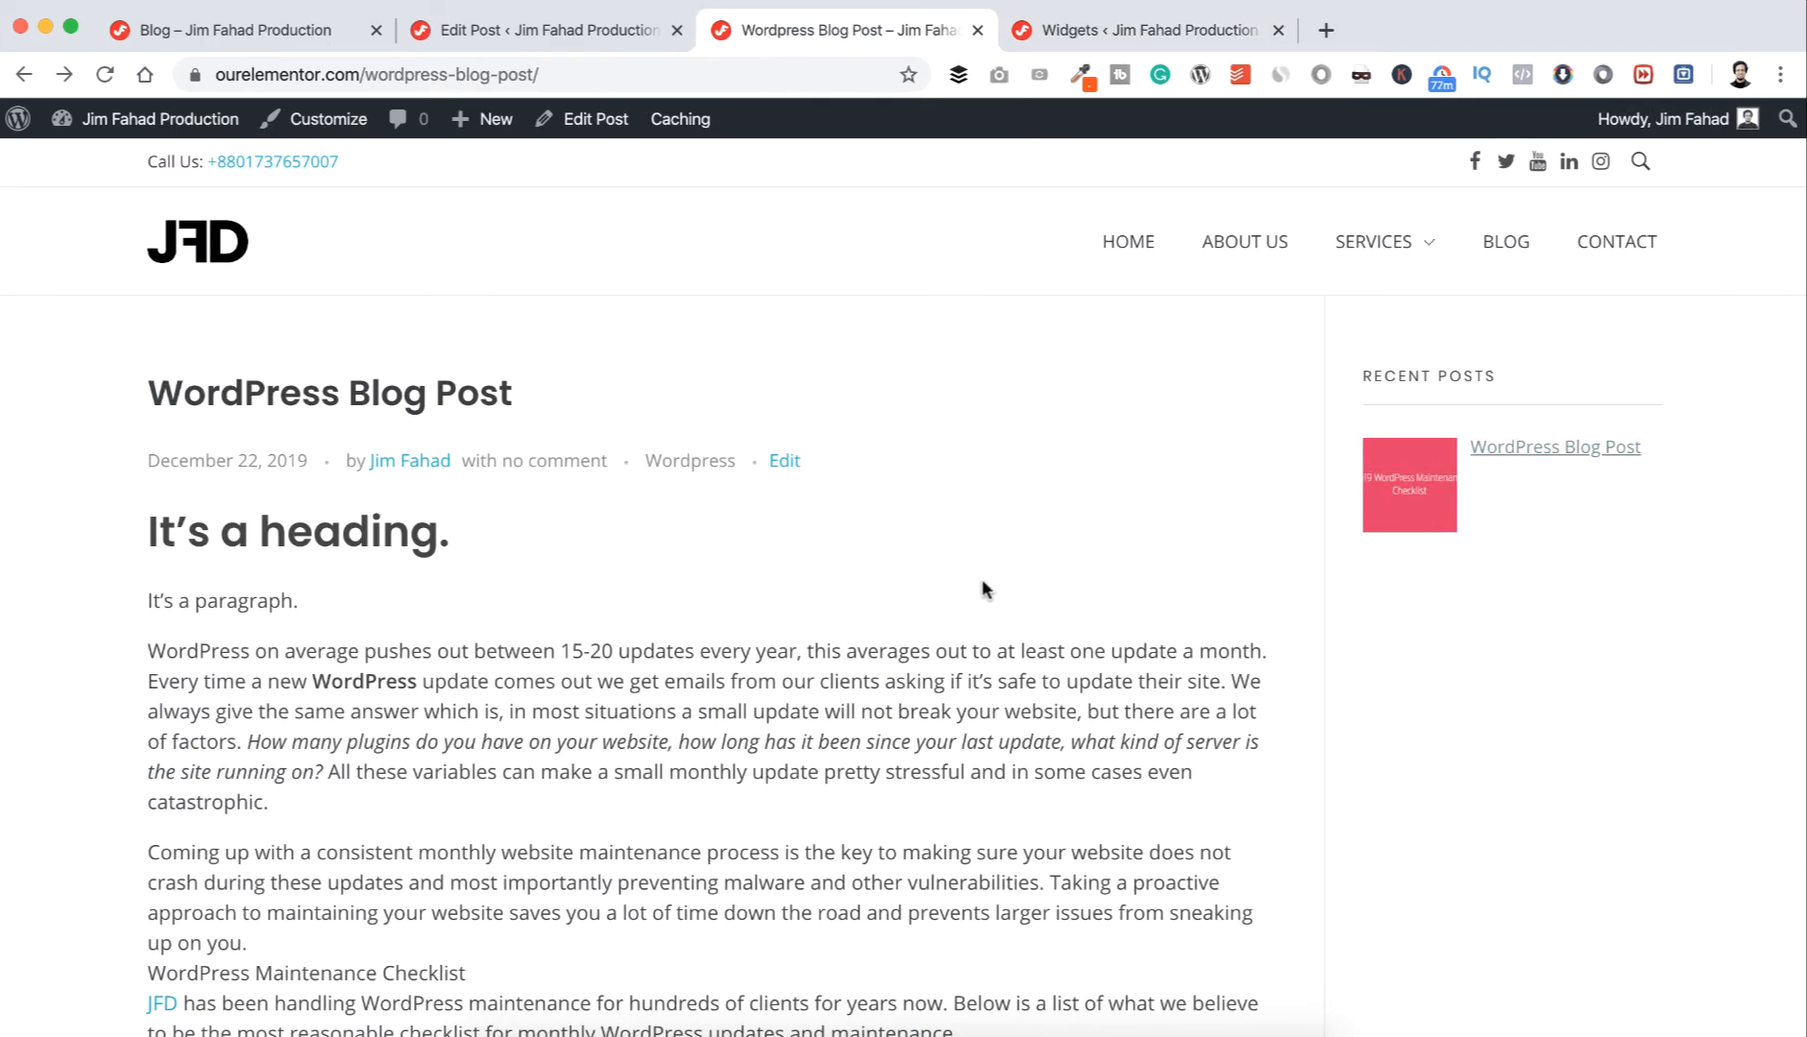
scroll(955, 678, "down", 20)
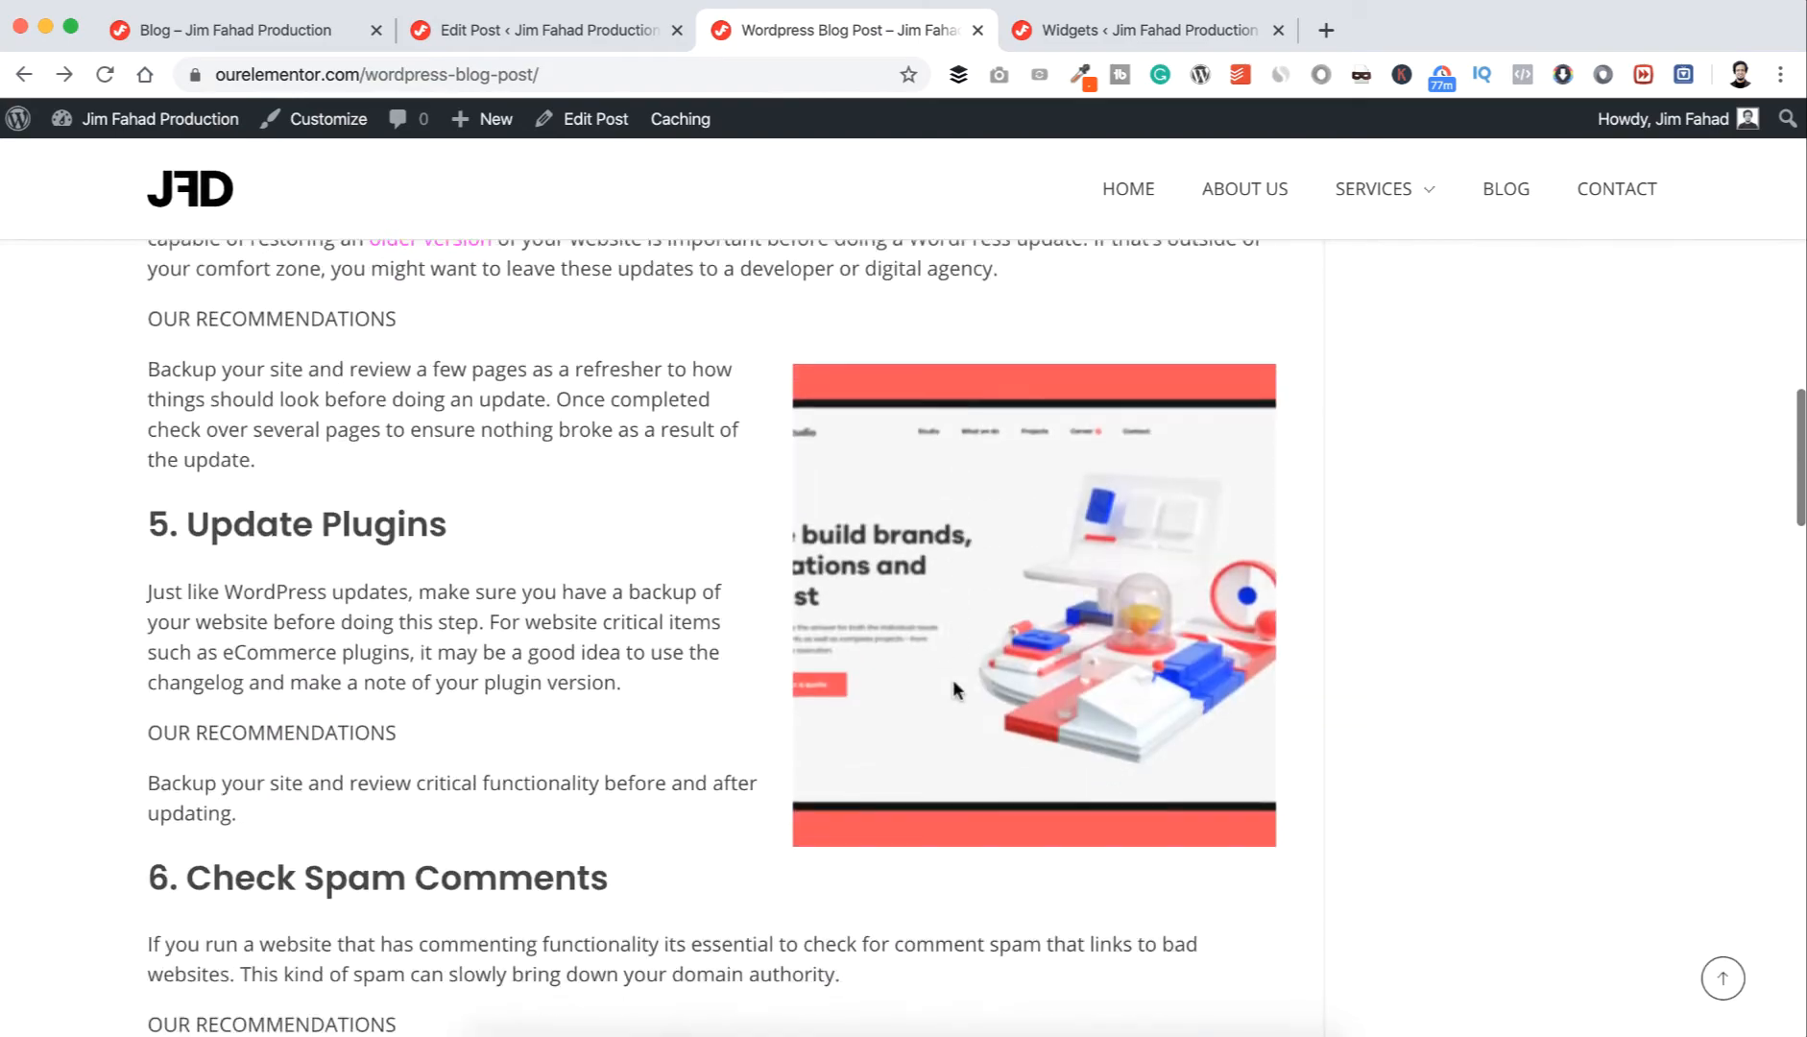
scroll(955, 683, "down", 20)
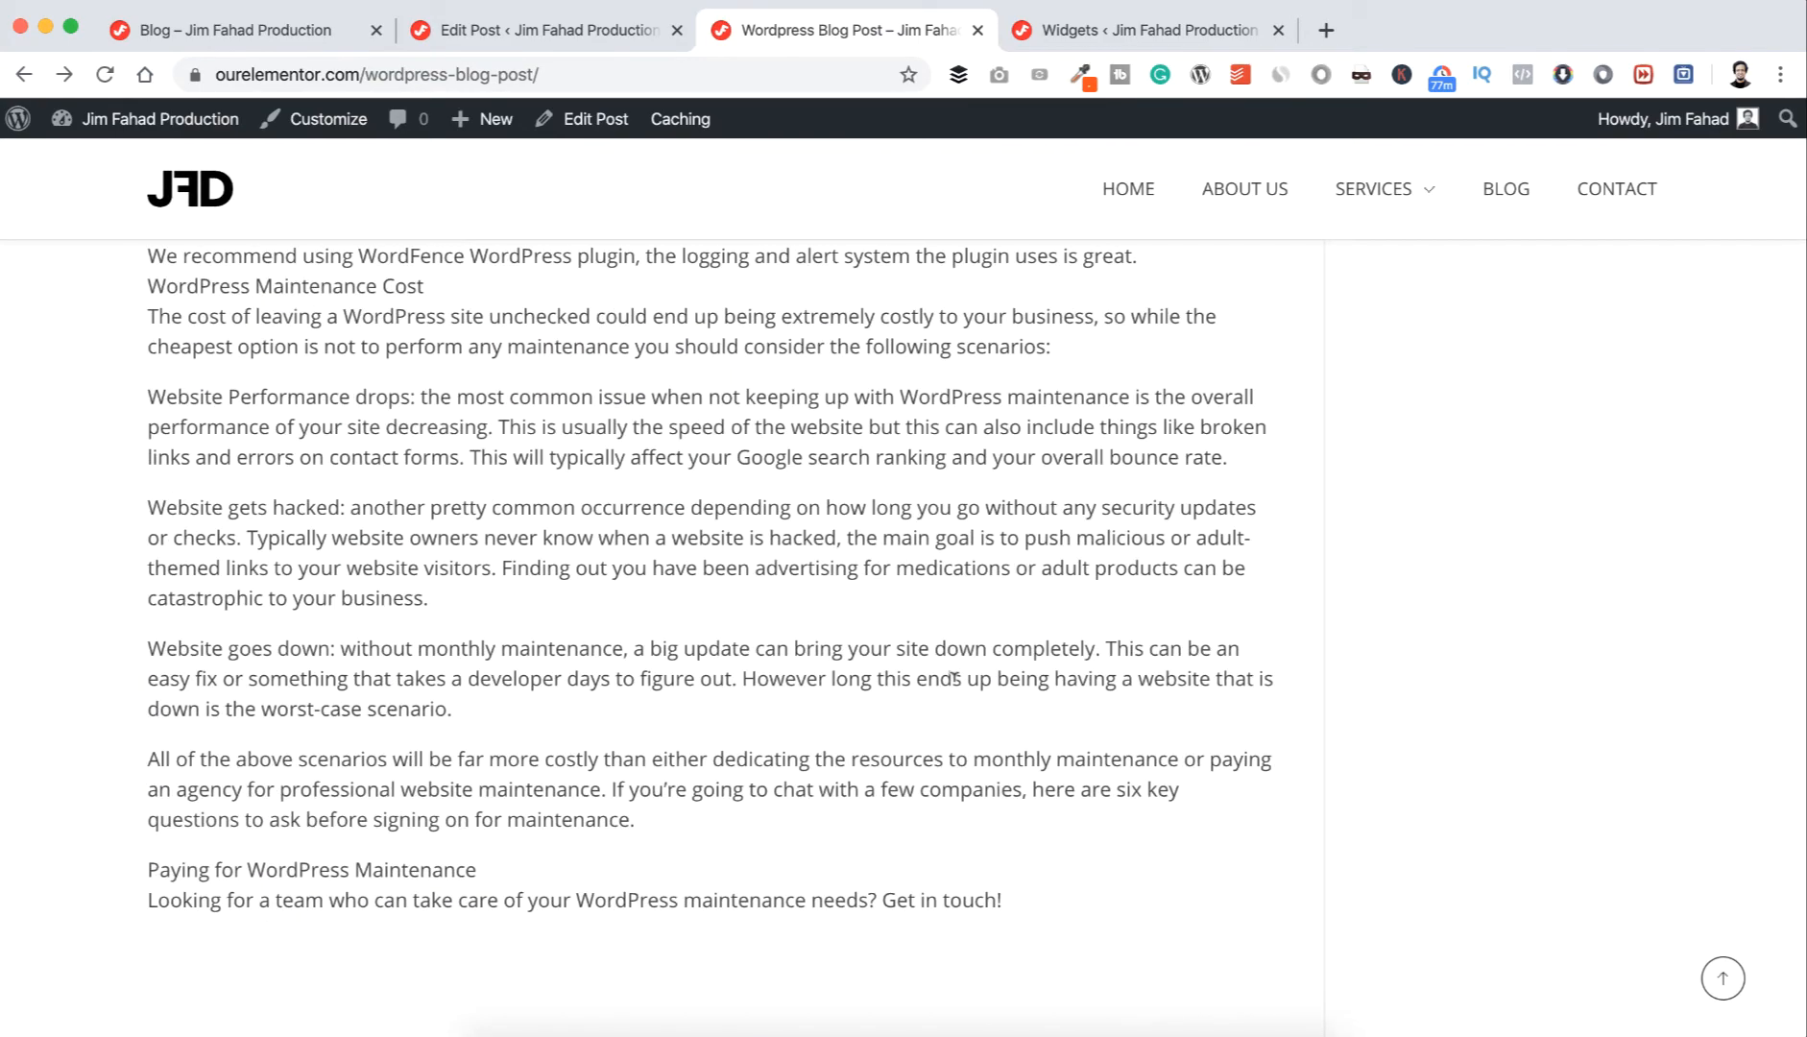
scroll(955, 677, "down", 4)
scroll(952, 674, "up", 6)
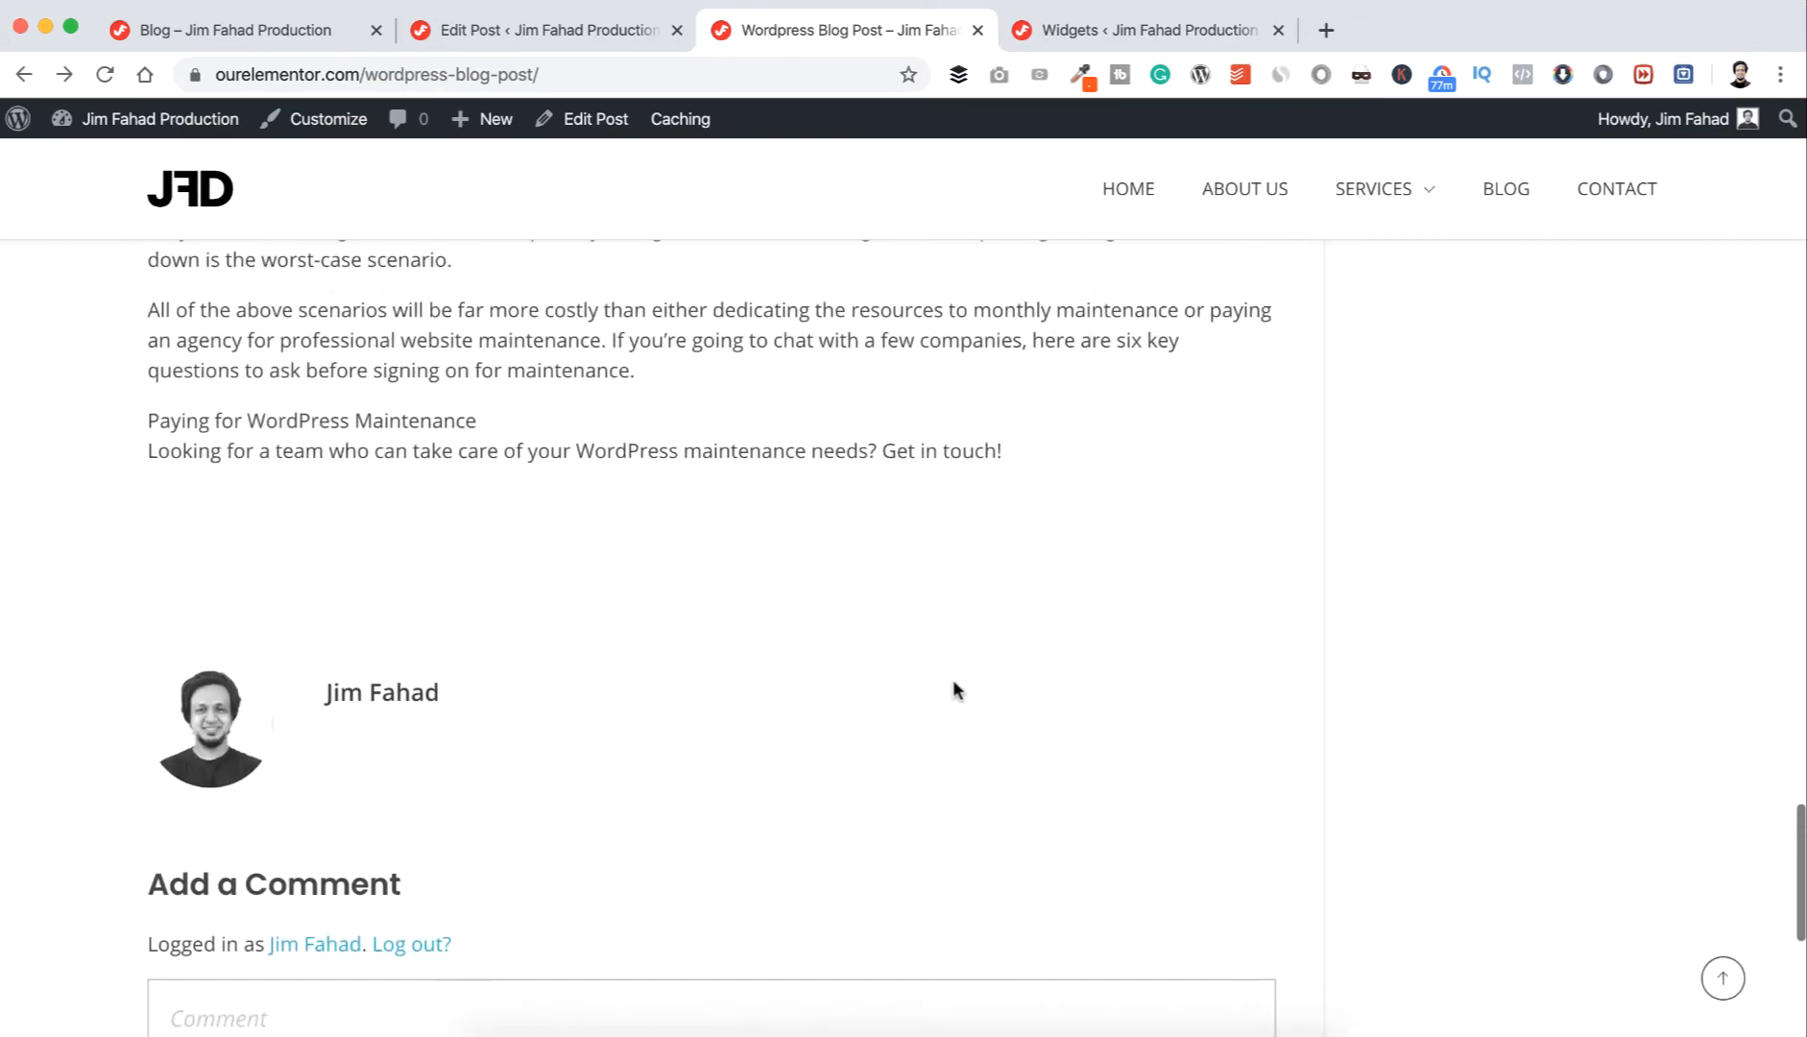
scroll(846, 687, "down", 1)
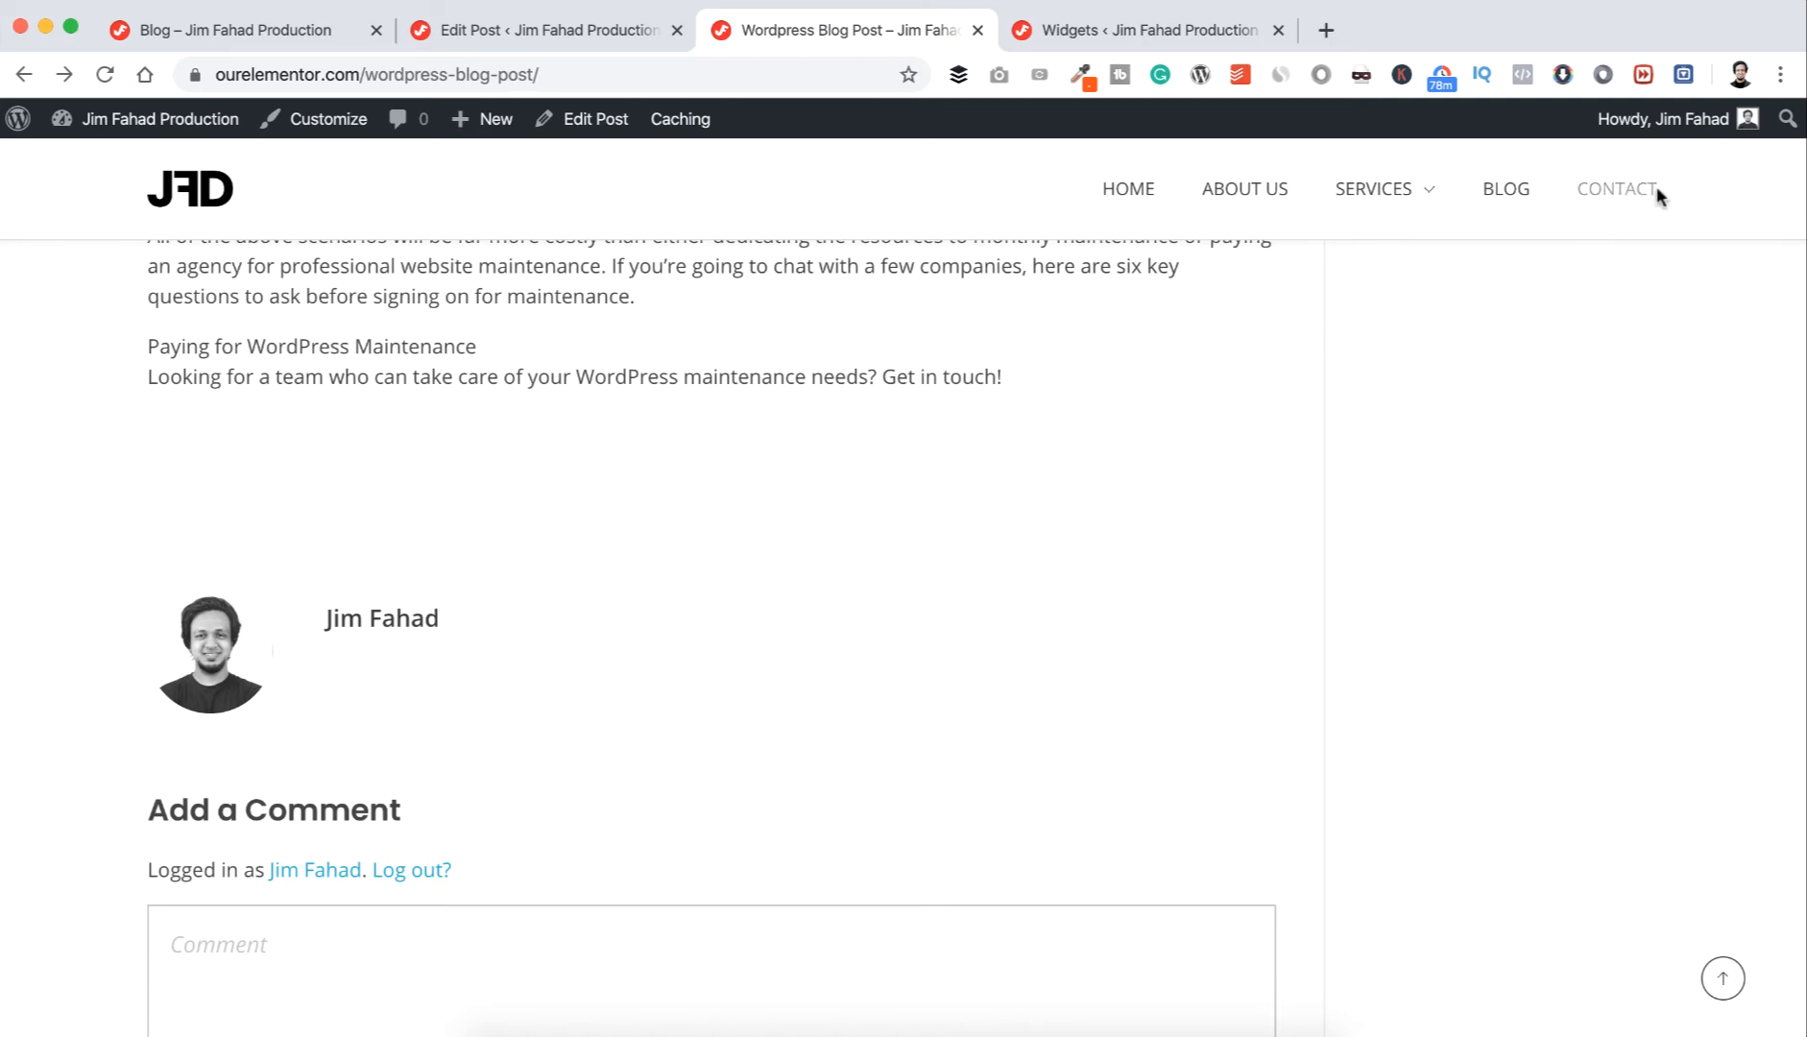
- In your user profile, enter an author biography (online teacher, full-time web developer, 10 years of building websites, loves sharing knowledge) and update the profile
mouse_move(1692, 130)
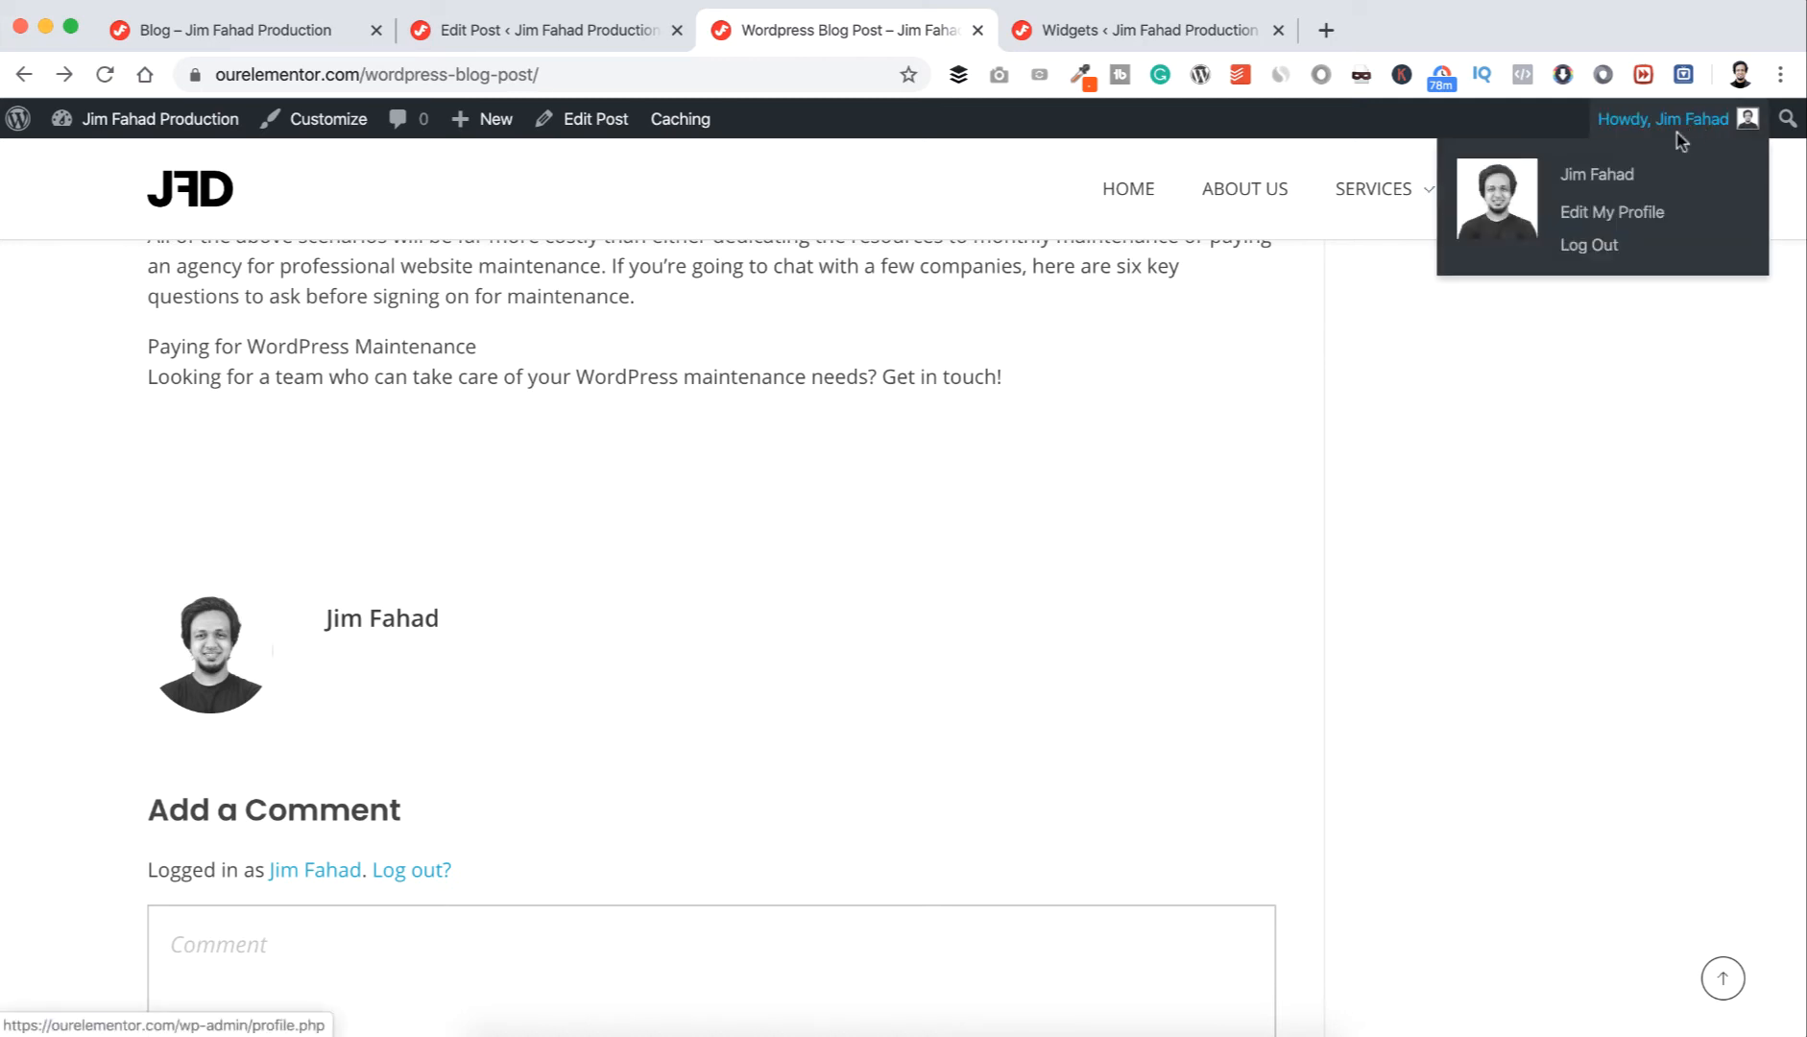
left_click(1612, 213)
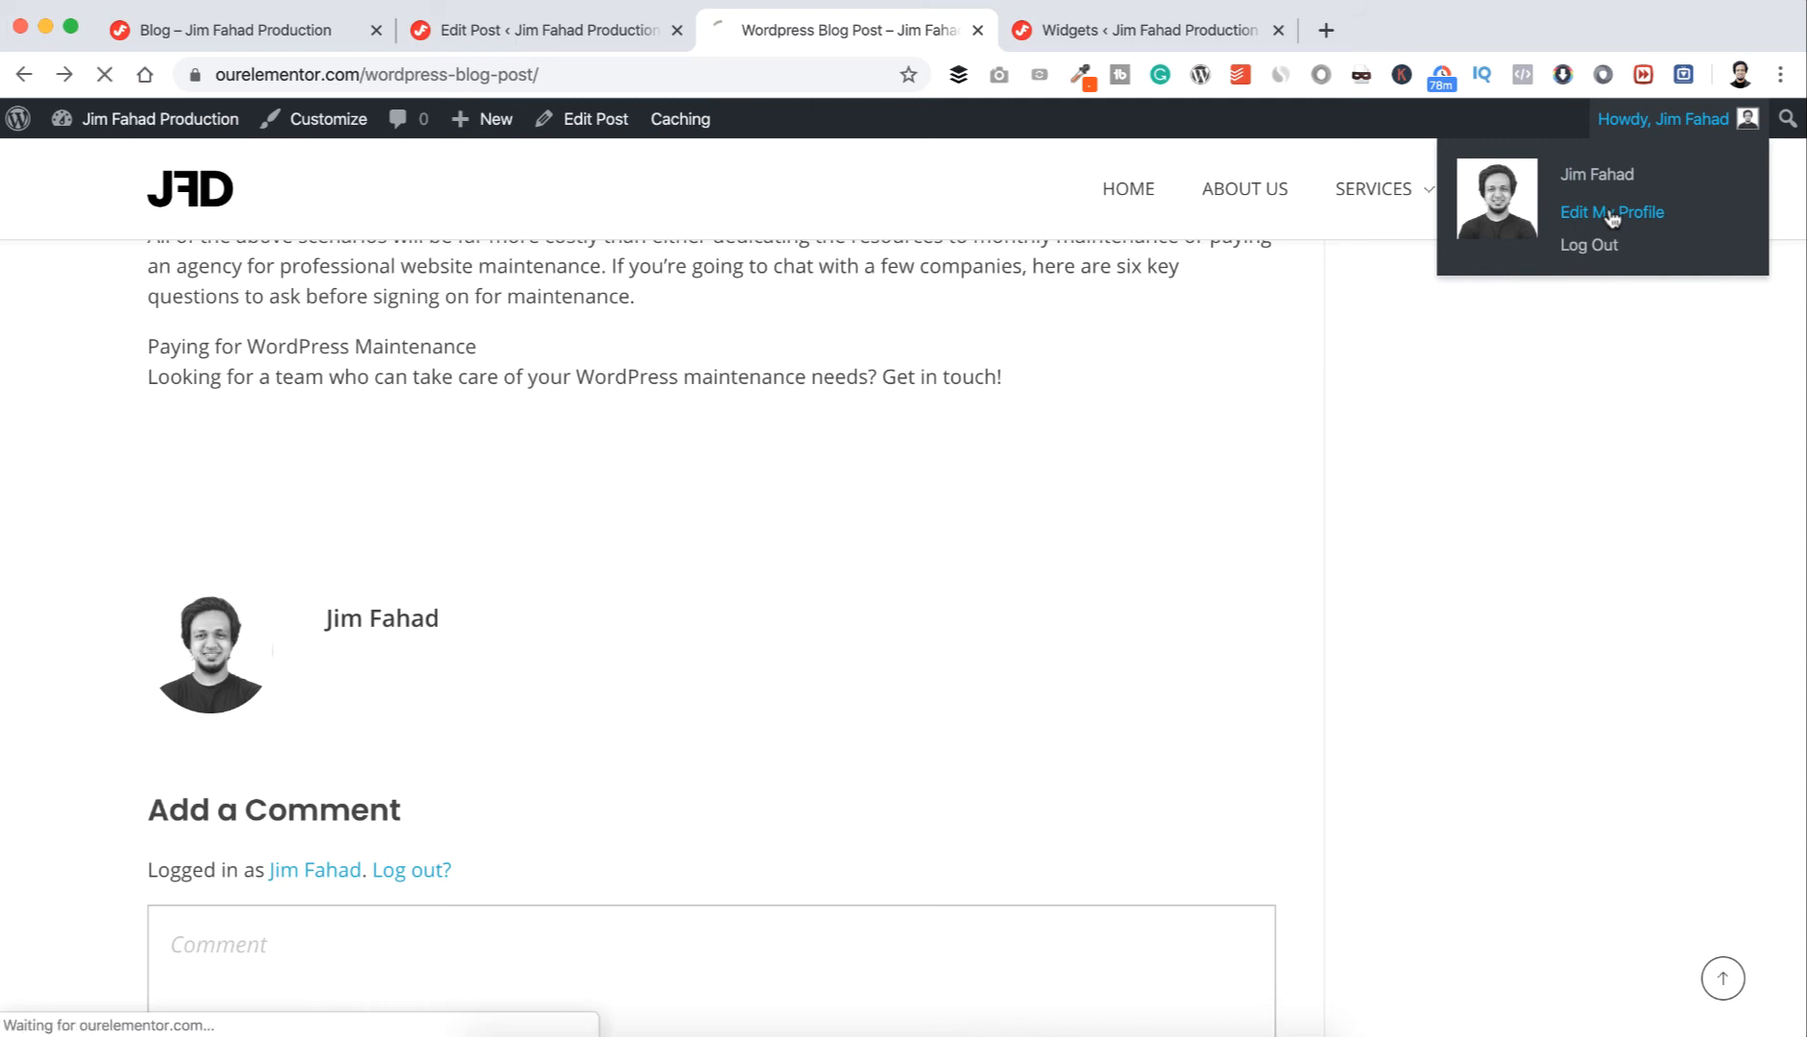
scroll(1200, 719, "down", 10)
scroll(1200, 721, "down", 7)
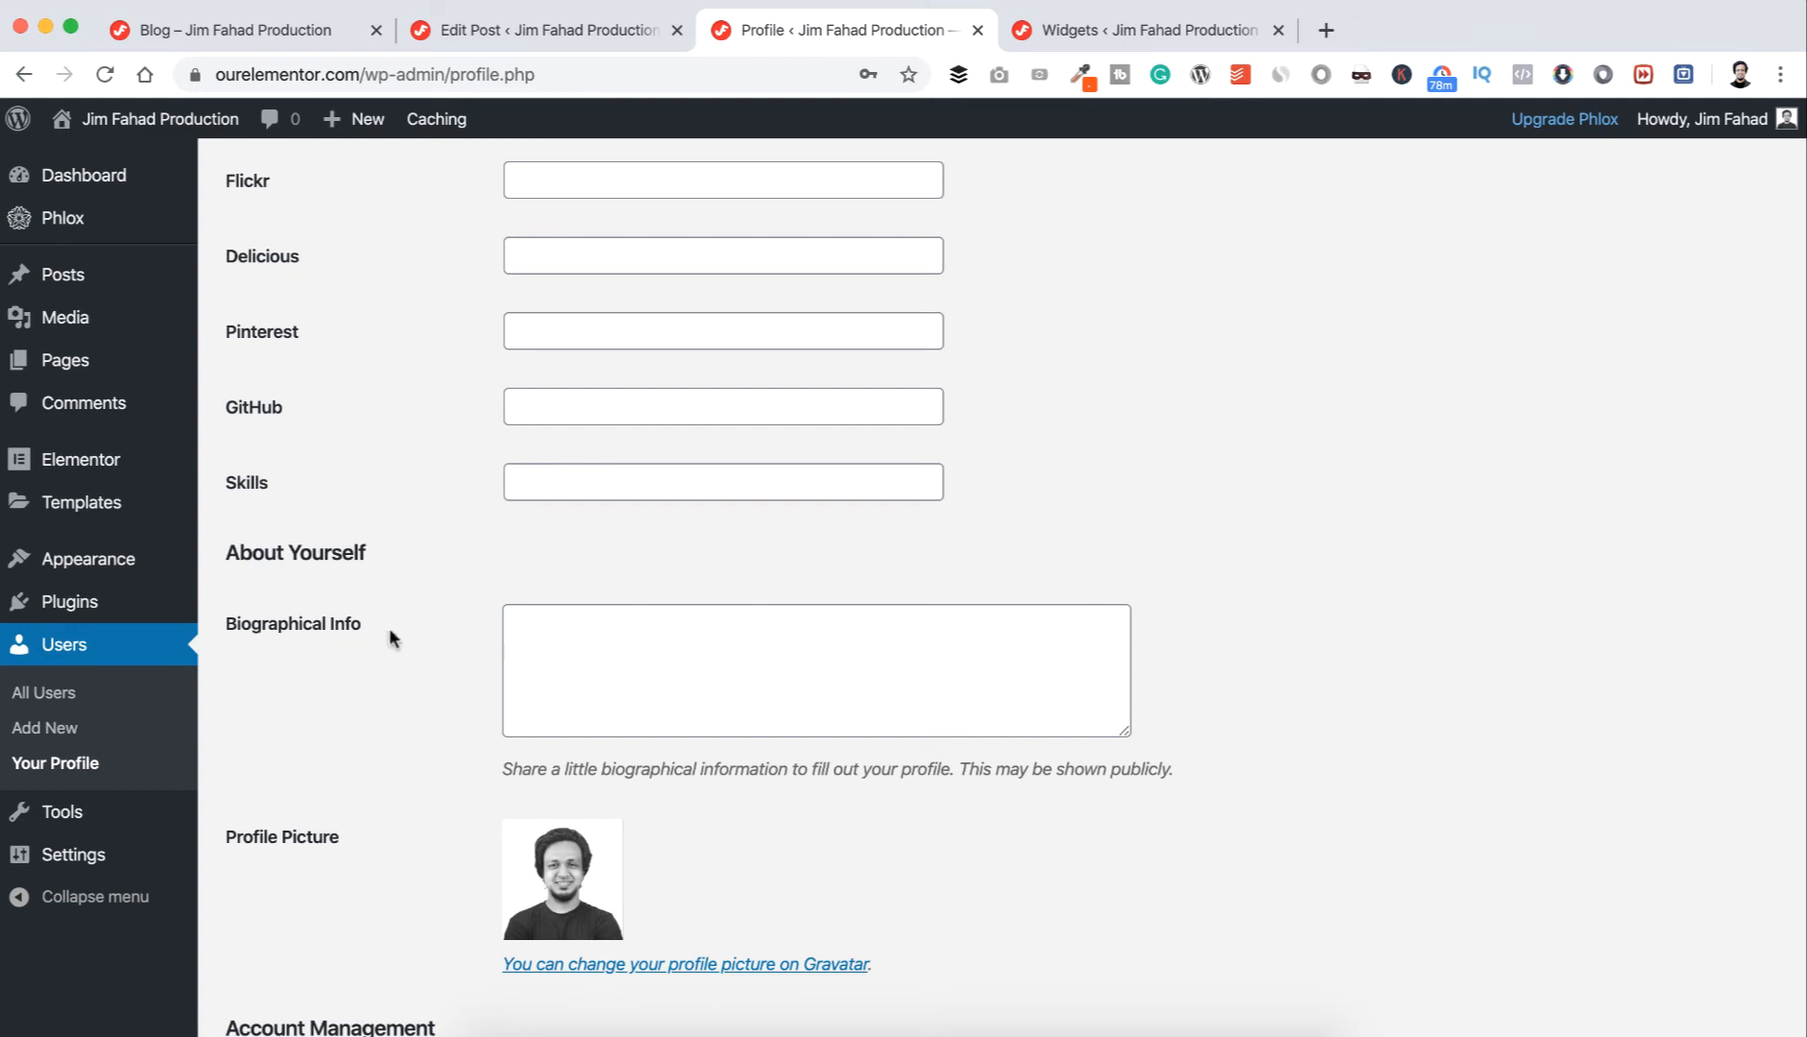
left_click(553, 631)
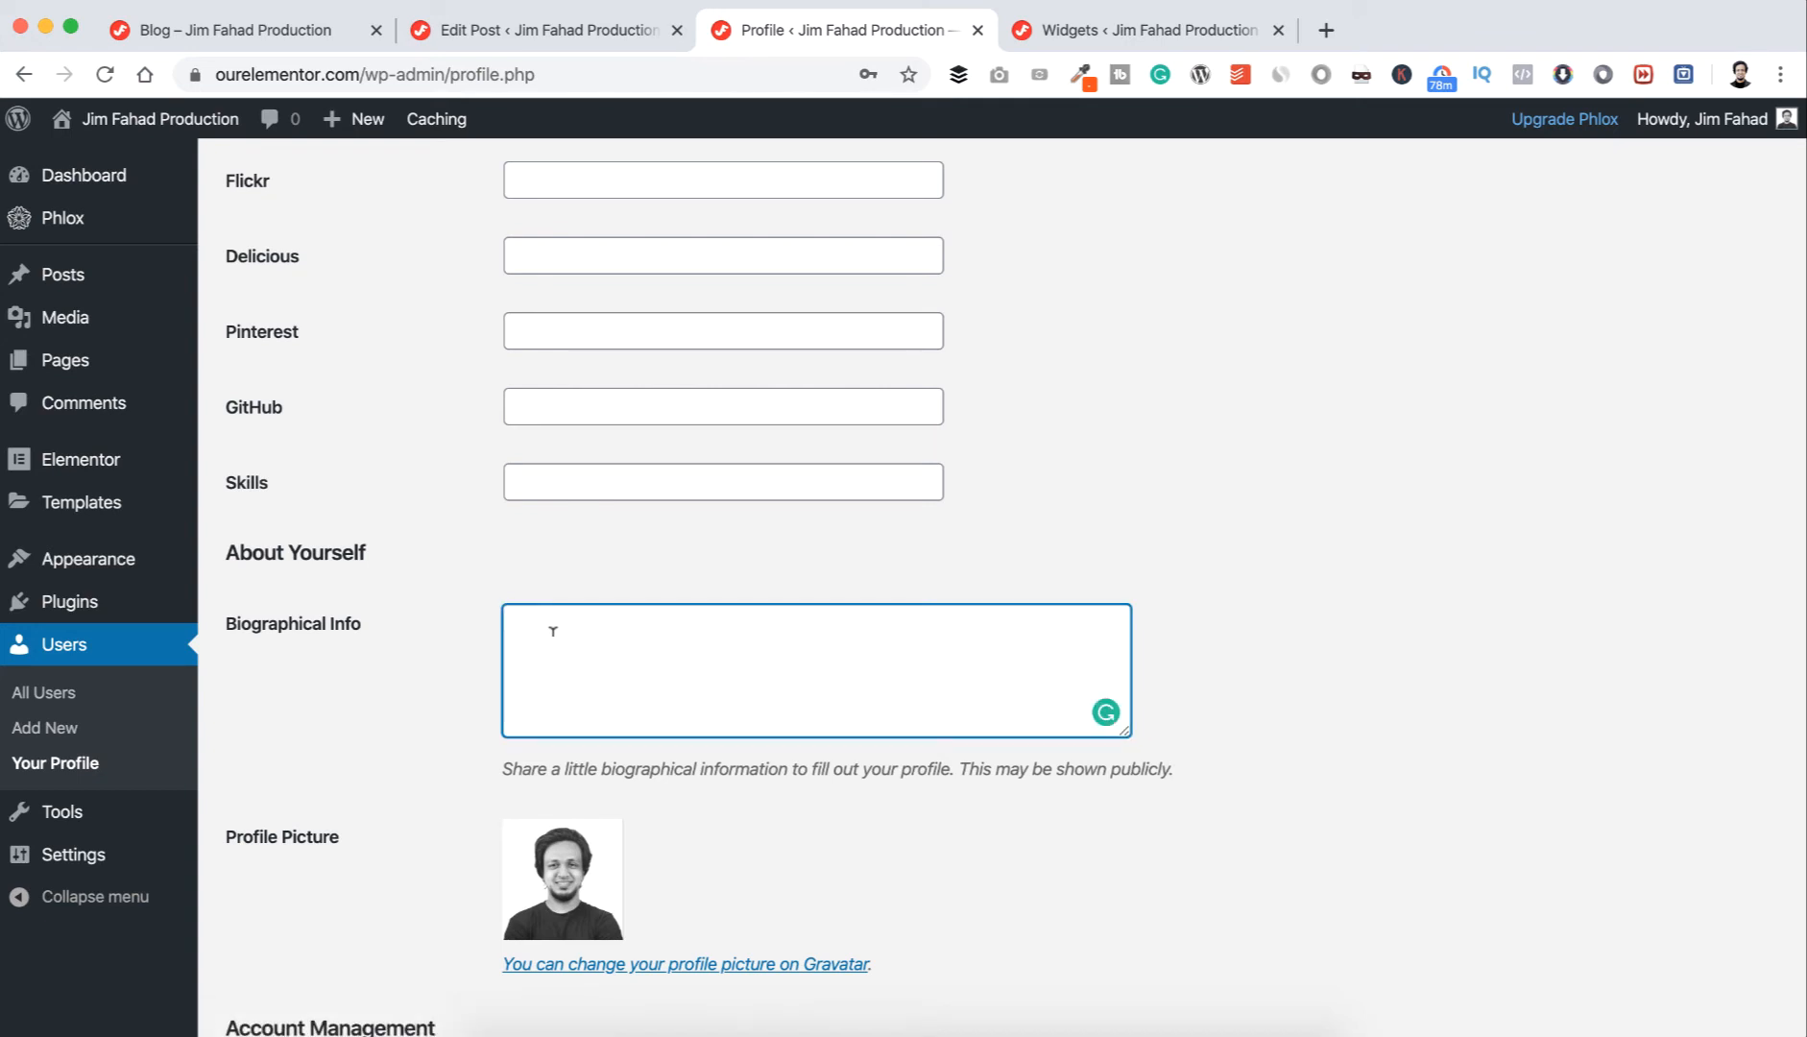
type("My name is Jim Fahad. I'm an online teacher and a full-time web developer. I've been professionally developing websites for the last 10 years and I love to share my knowledge with my audiences")
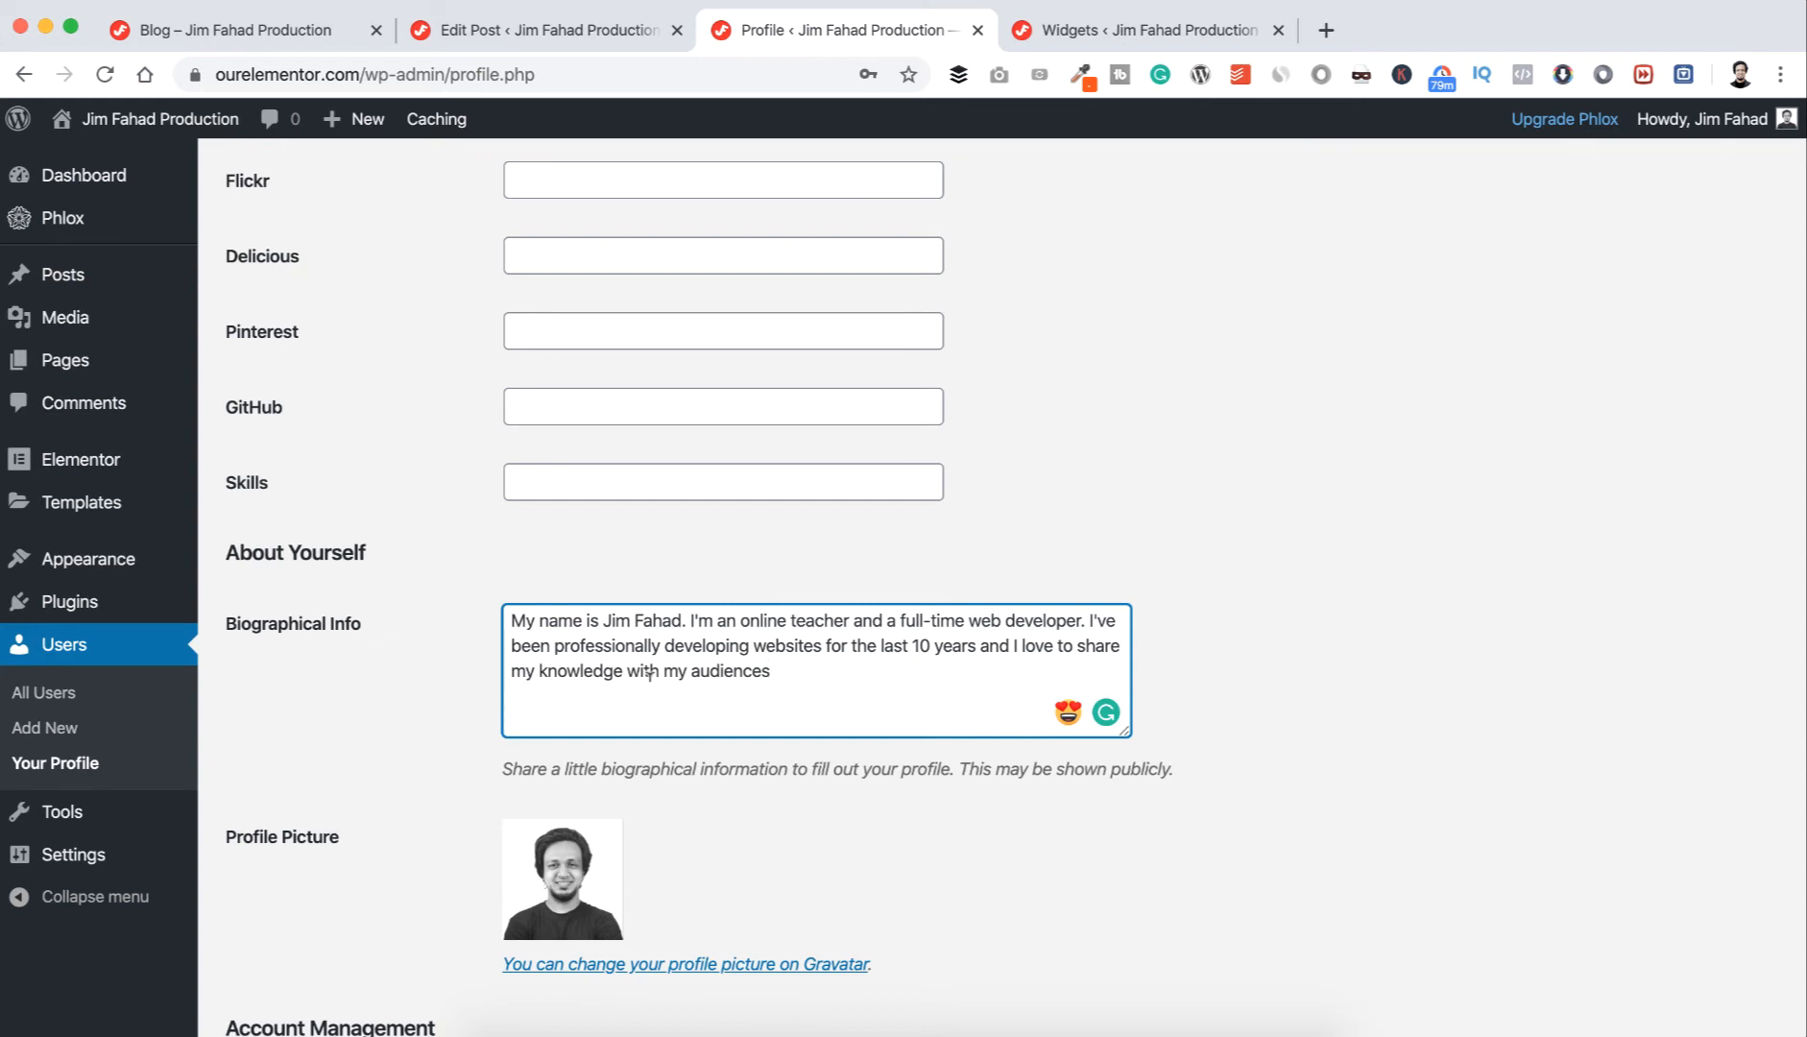
scroll(650, 675, "down", 5)
left_click(291, 908)
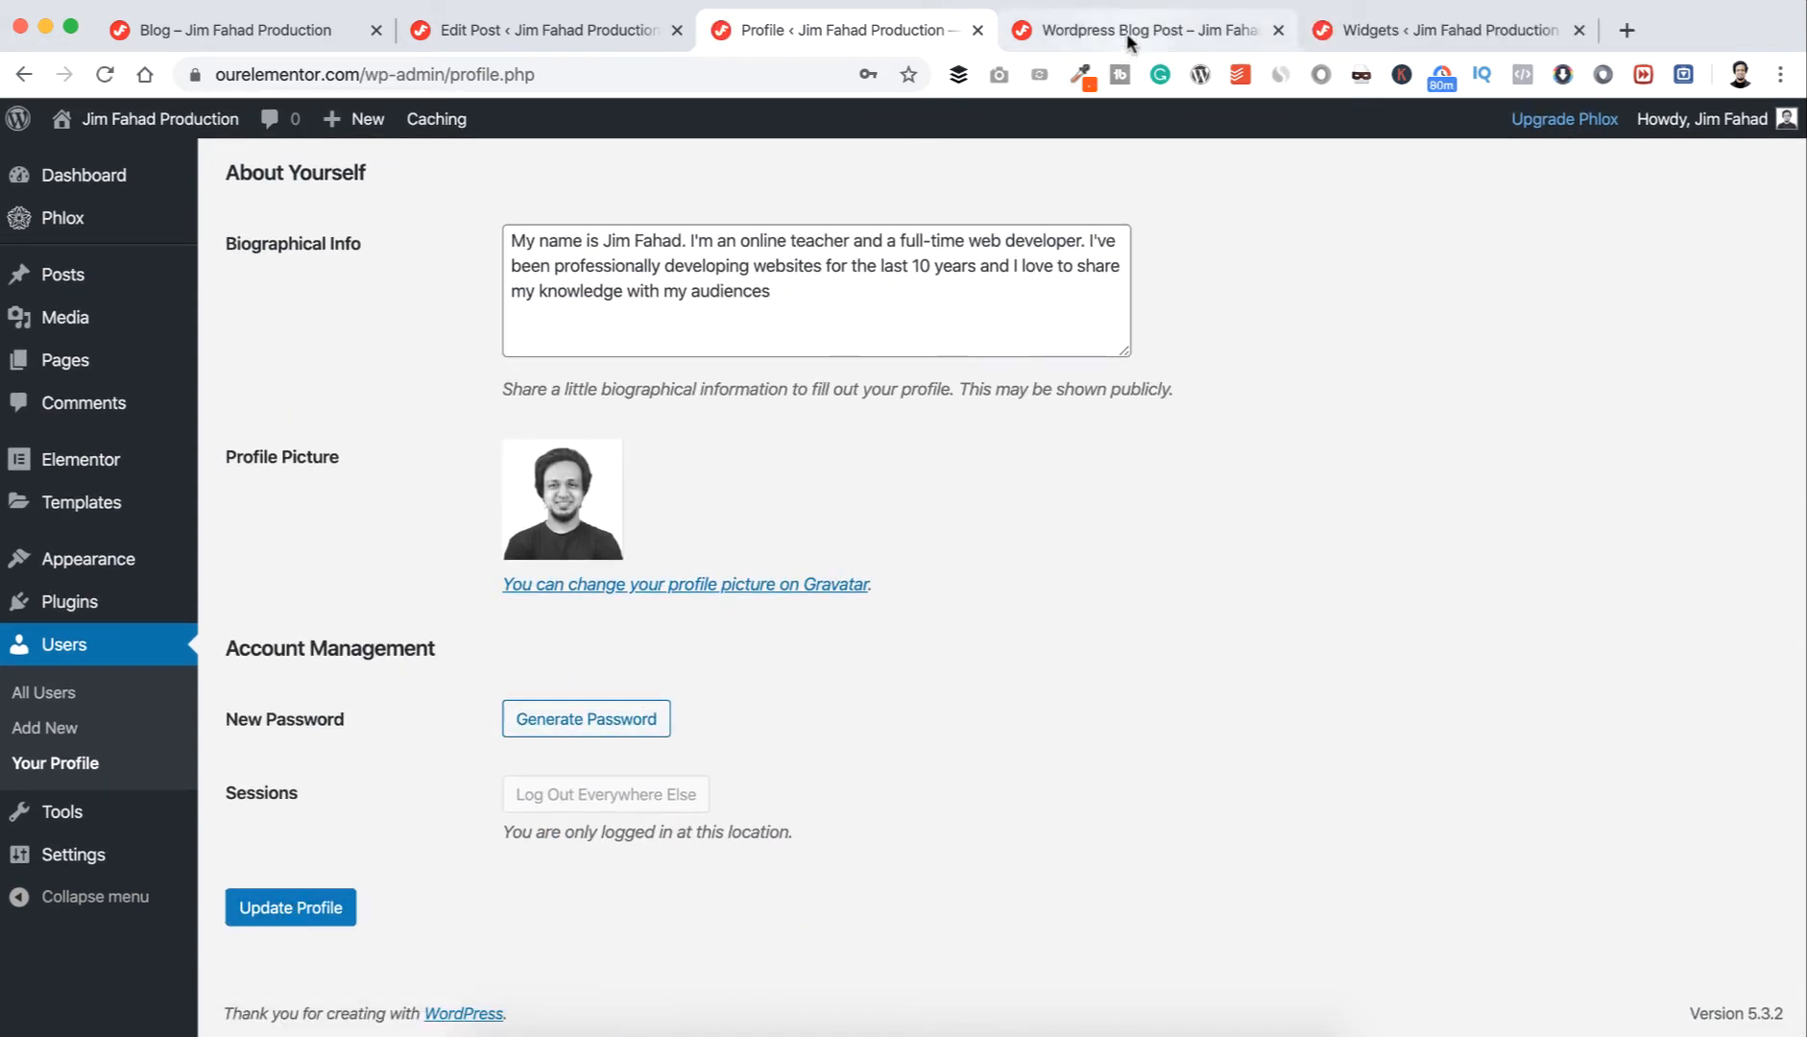
- Reload the blog post page and check the author biography and the comment form below the article
left_click(1126, 33)
left_click(105, 76)
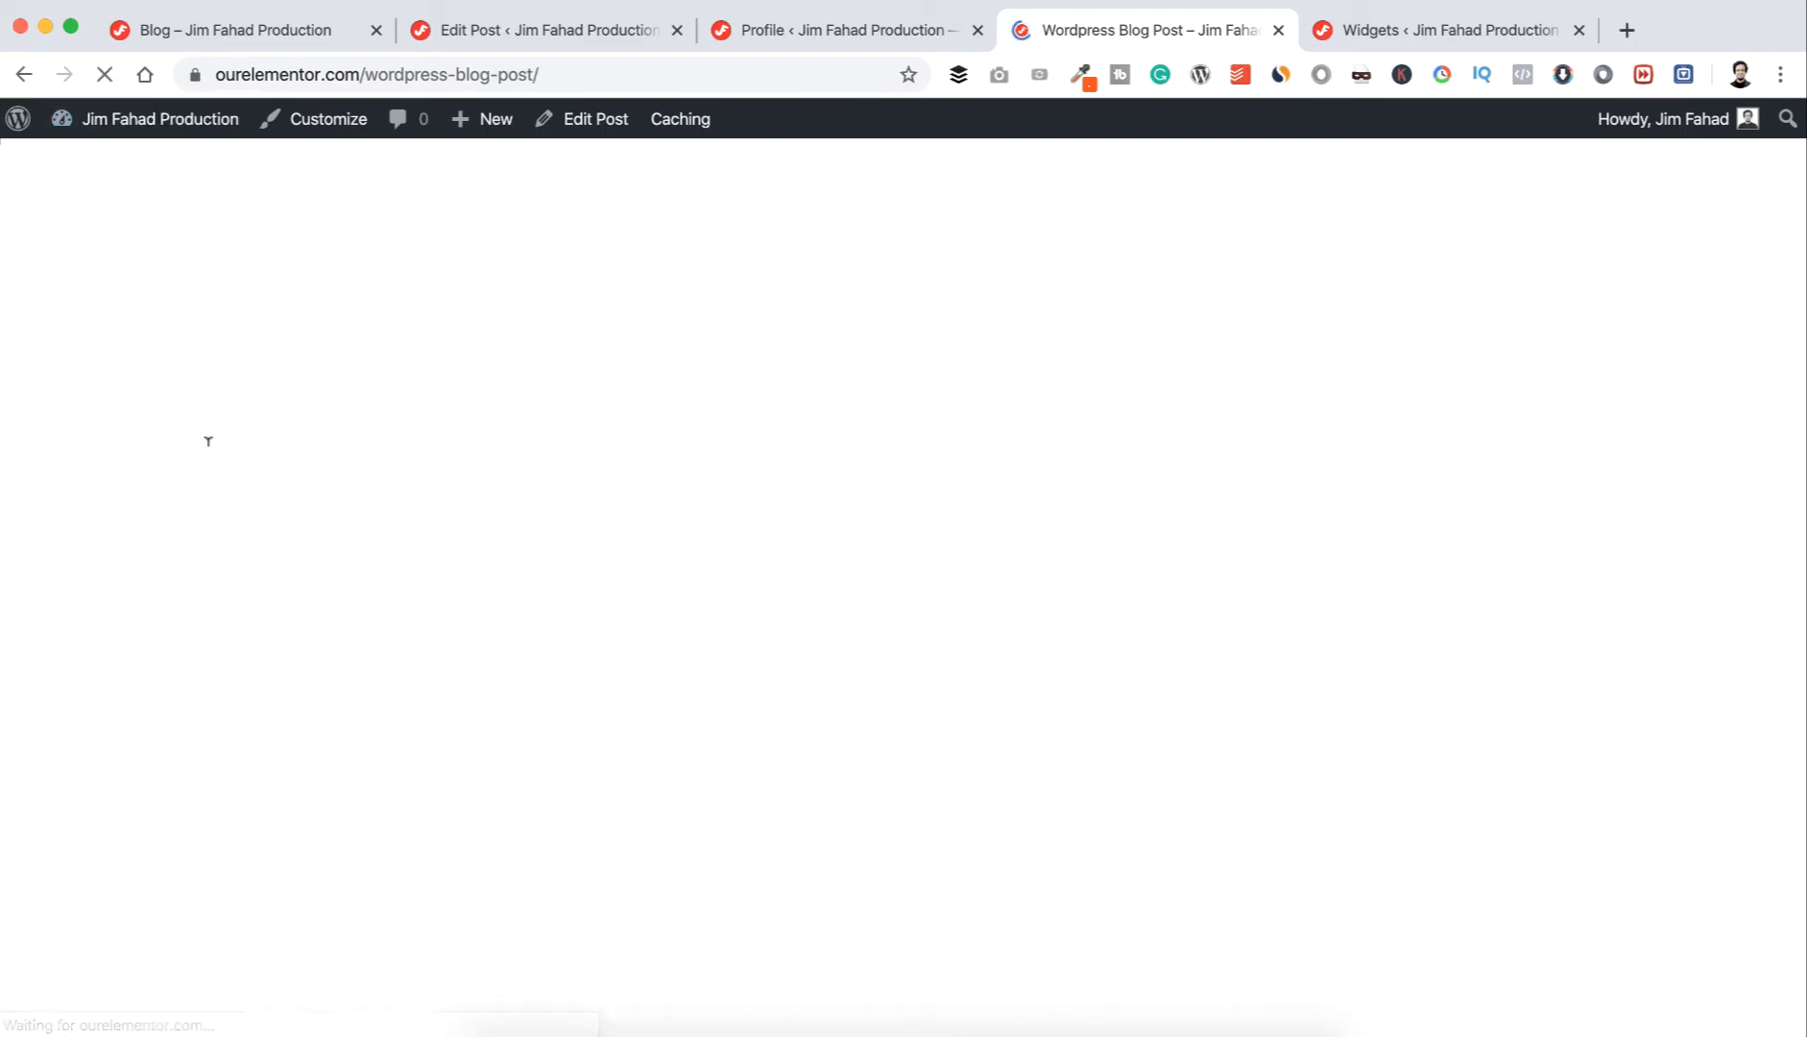
scroll(209, 441, "down", 20)
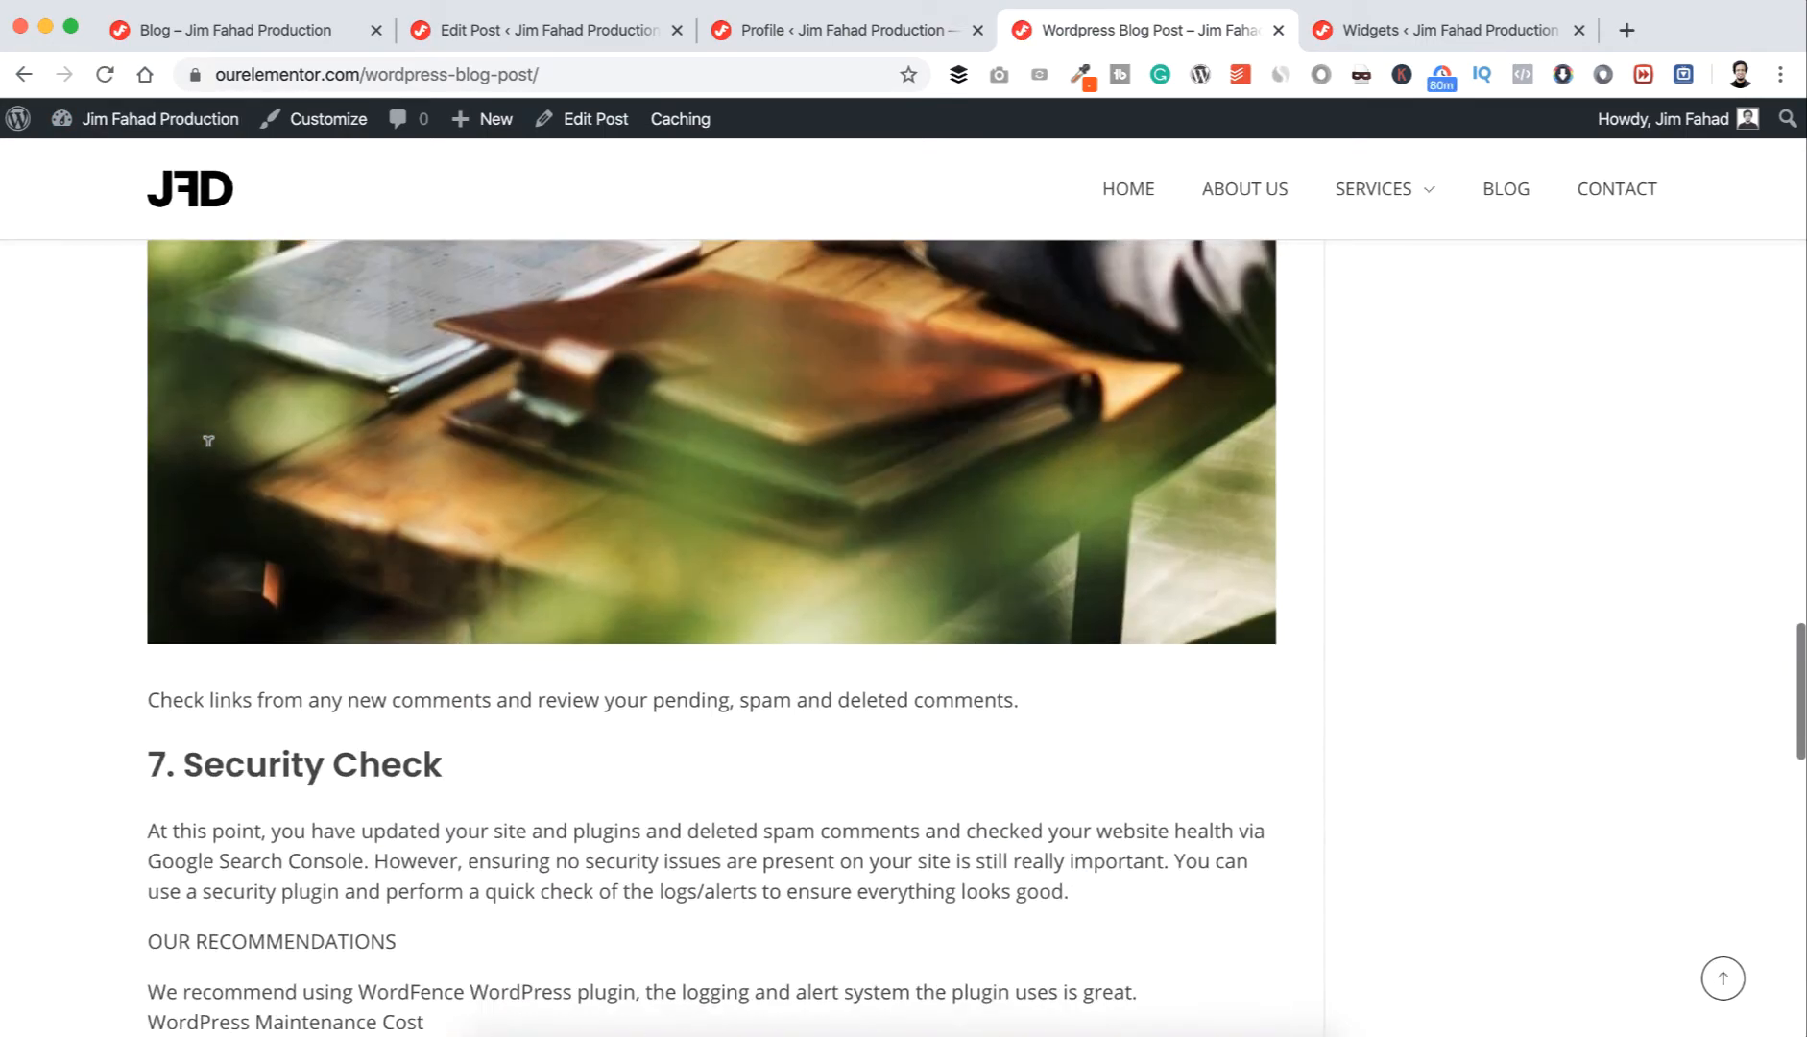
scroll(208, 441, "down", 10)
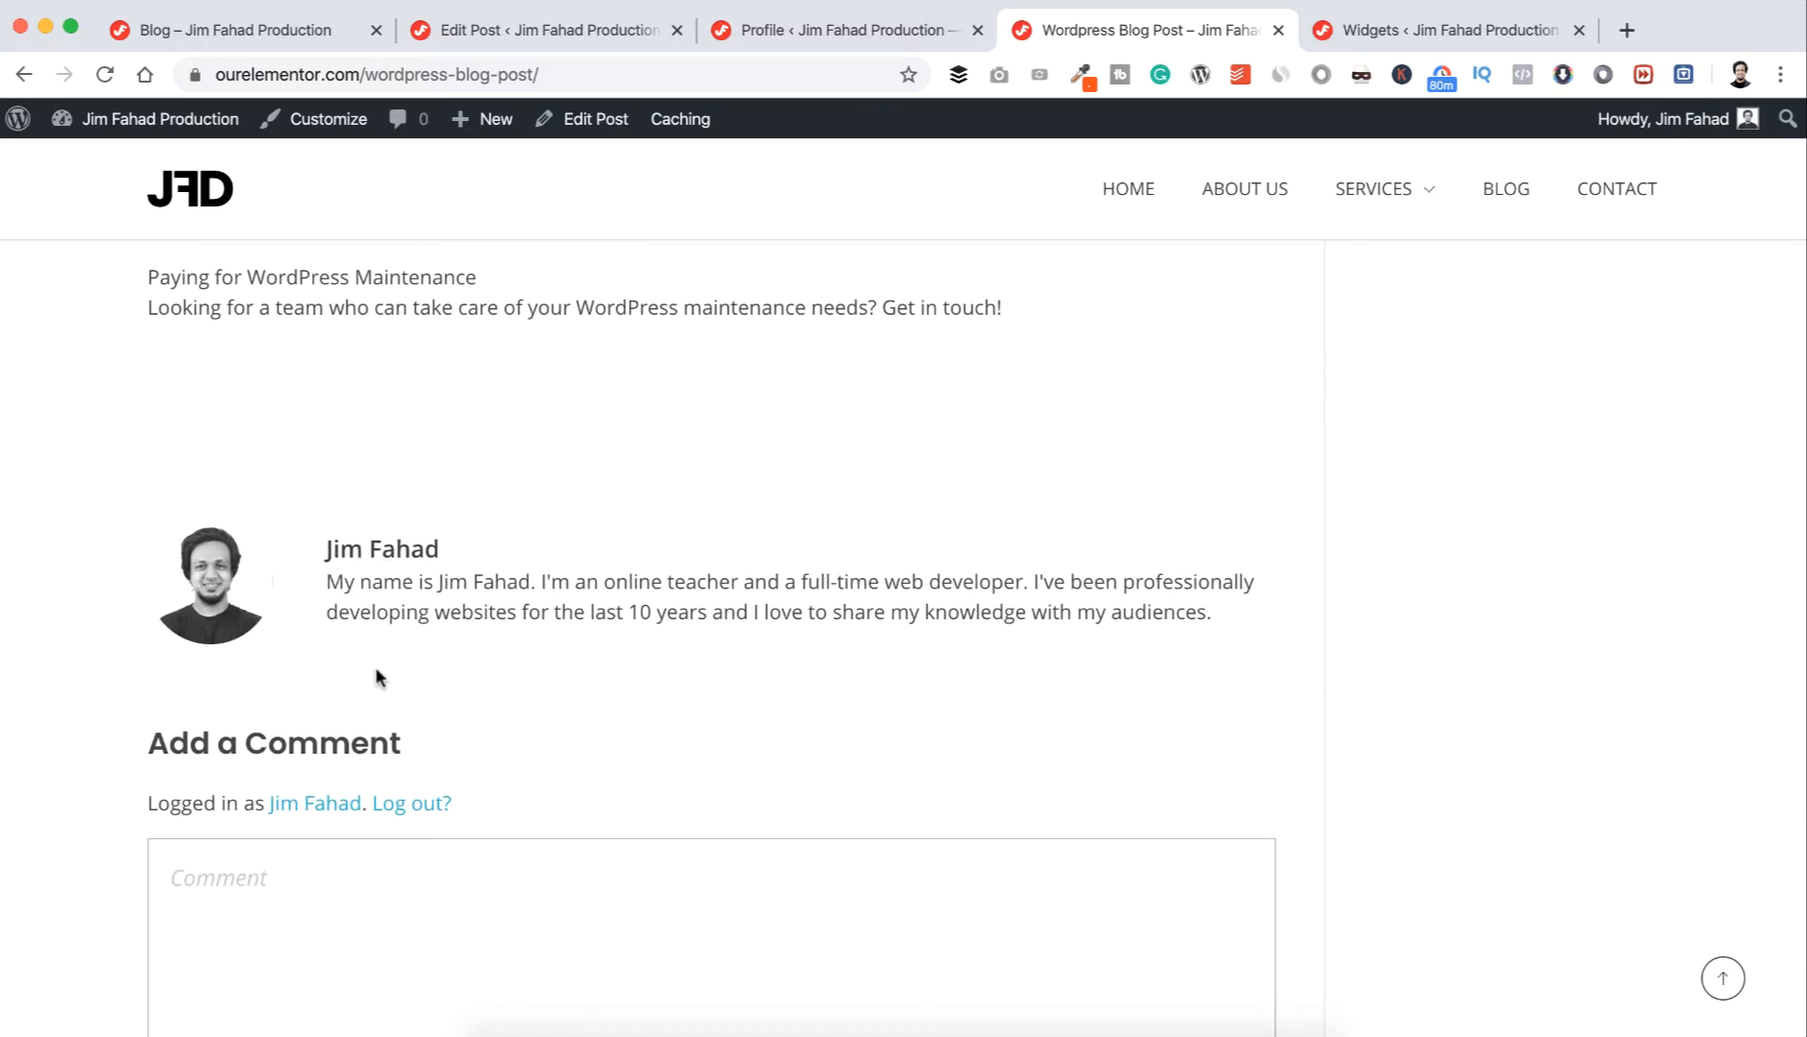
scroll(378, 671, "down", 5)
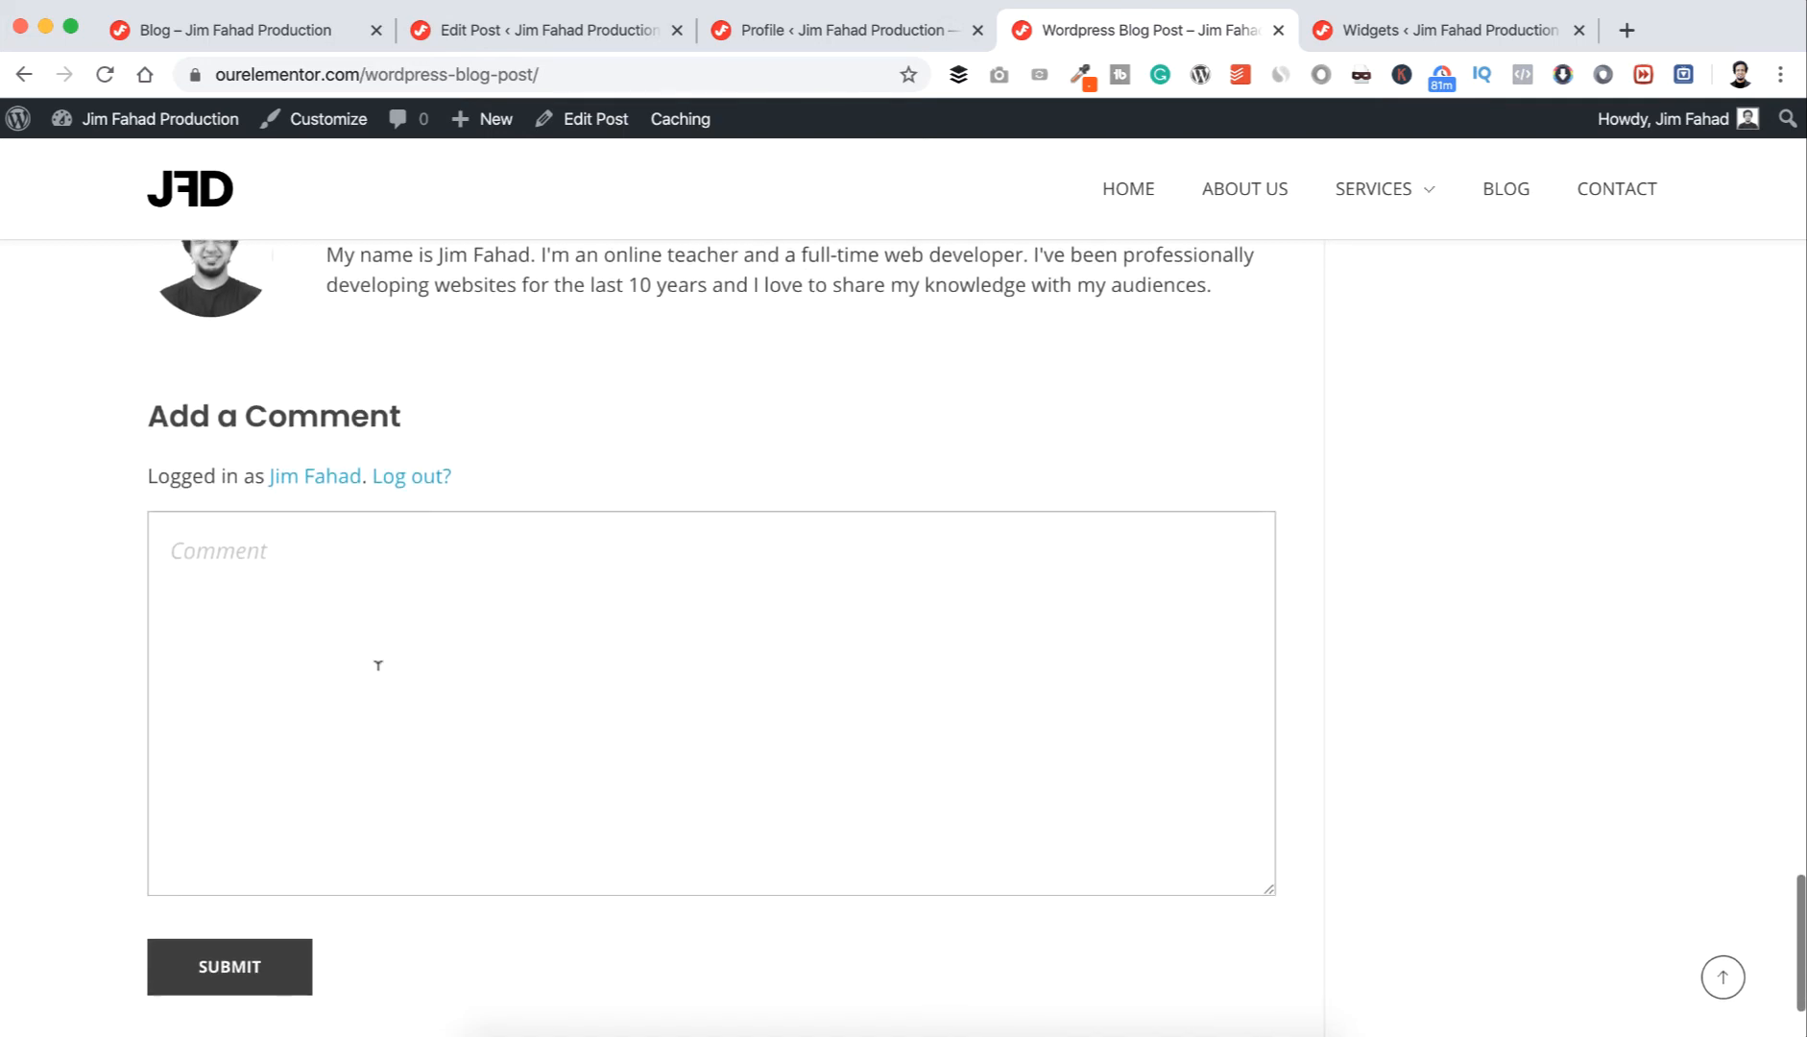
scroll(379, 666, "up", 2)
scroll(367, 645, "down", 1)
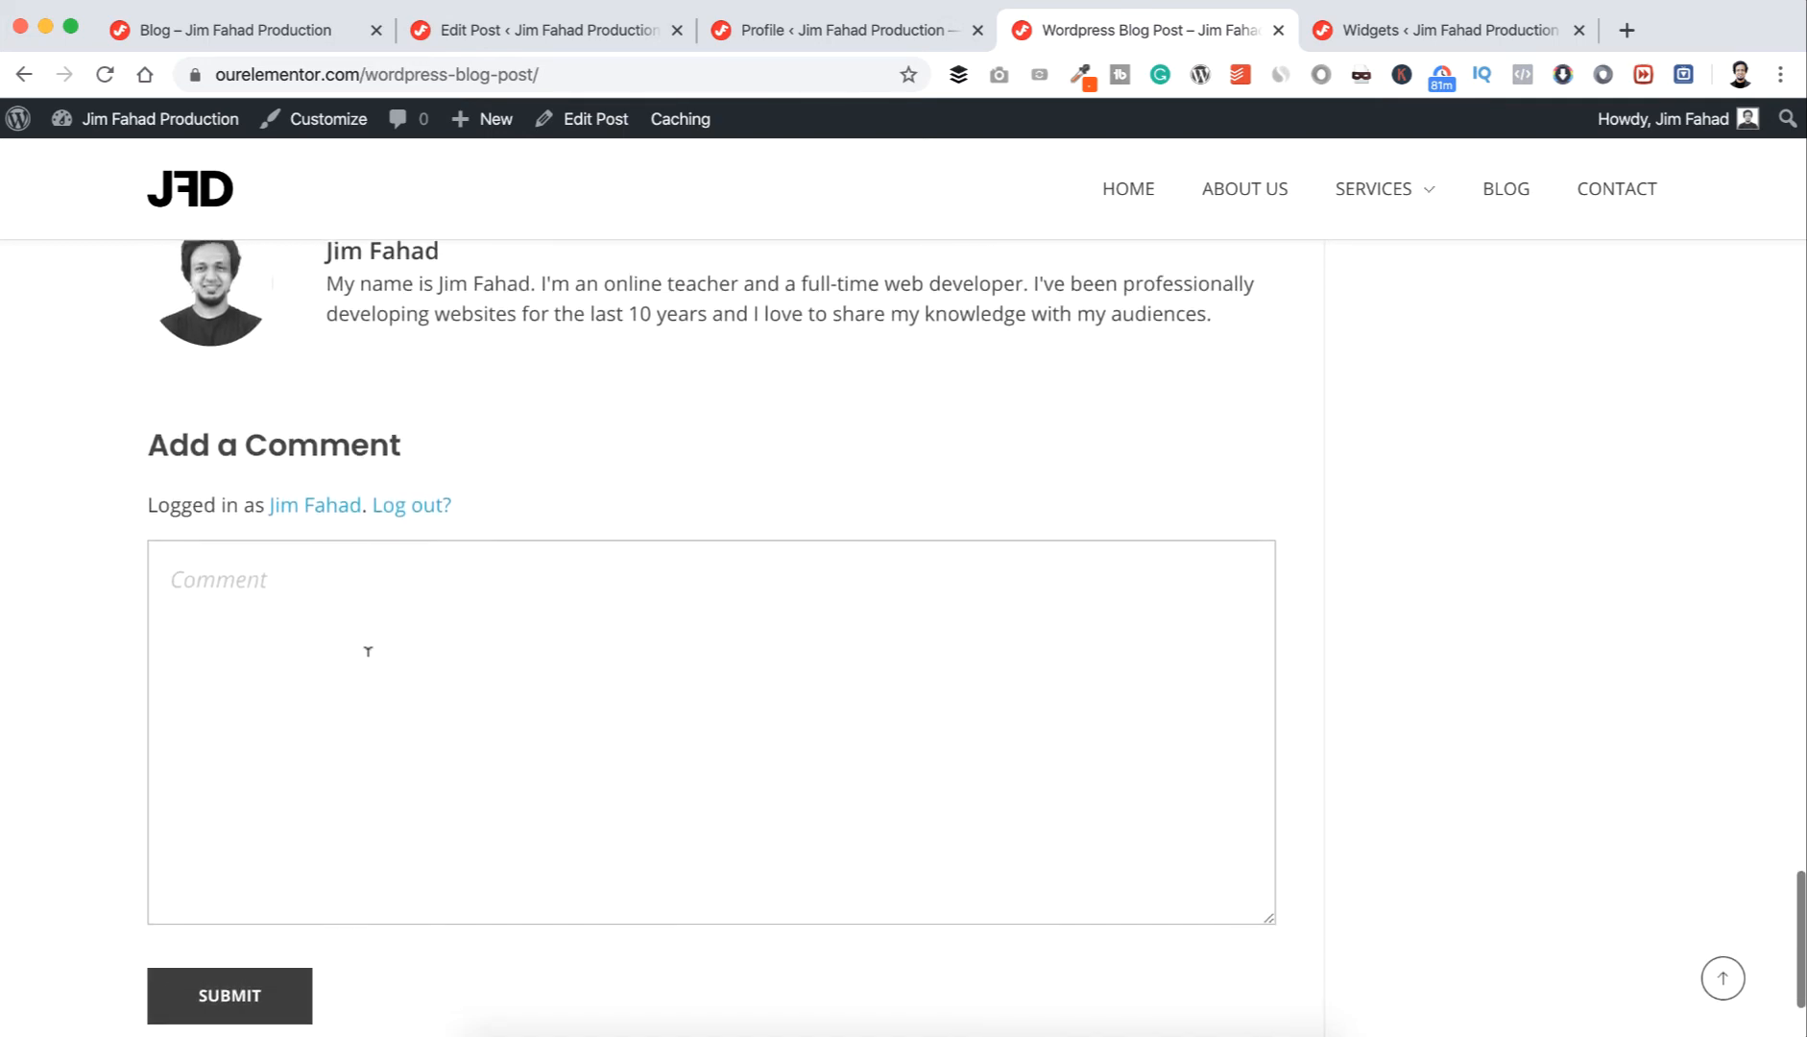
- Submit the comment "If you have any questions, feel free to ask me here!" on the blog post
left_click(293, 585)
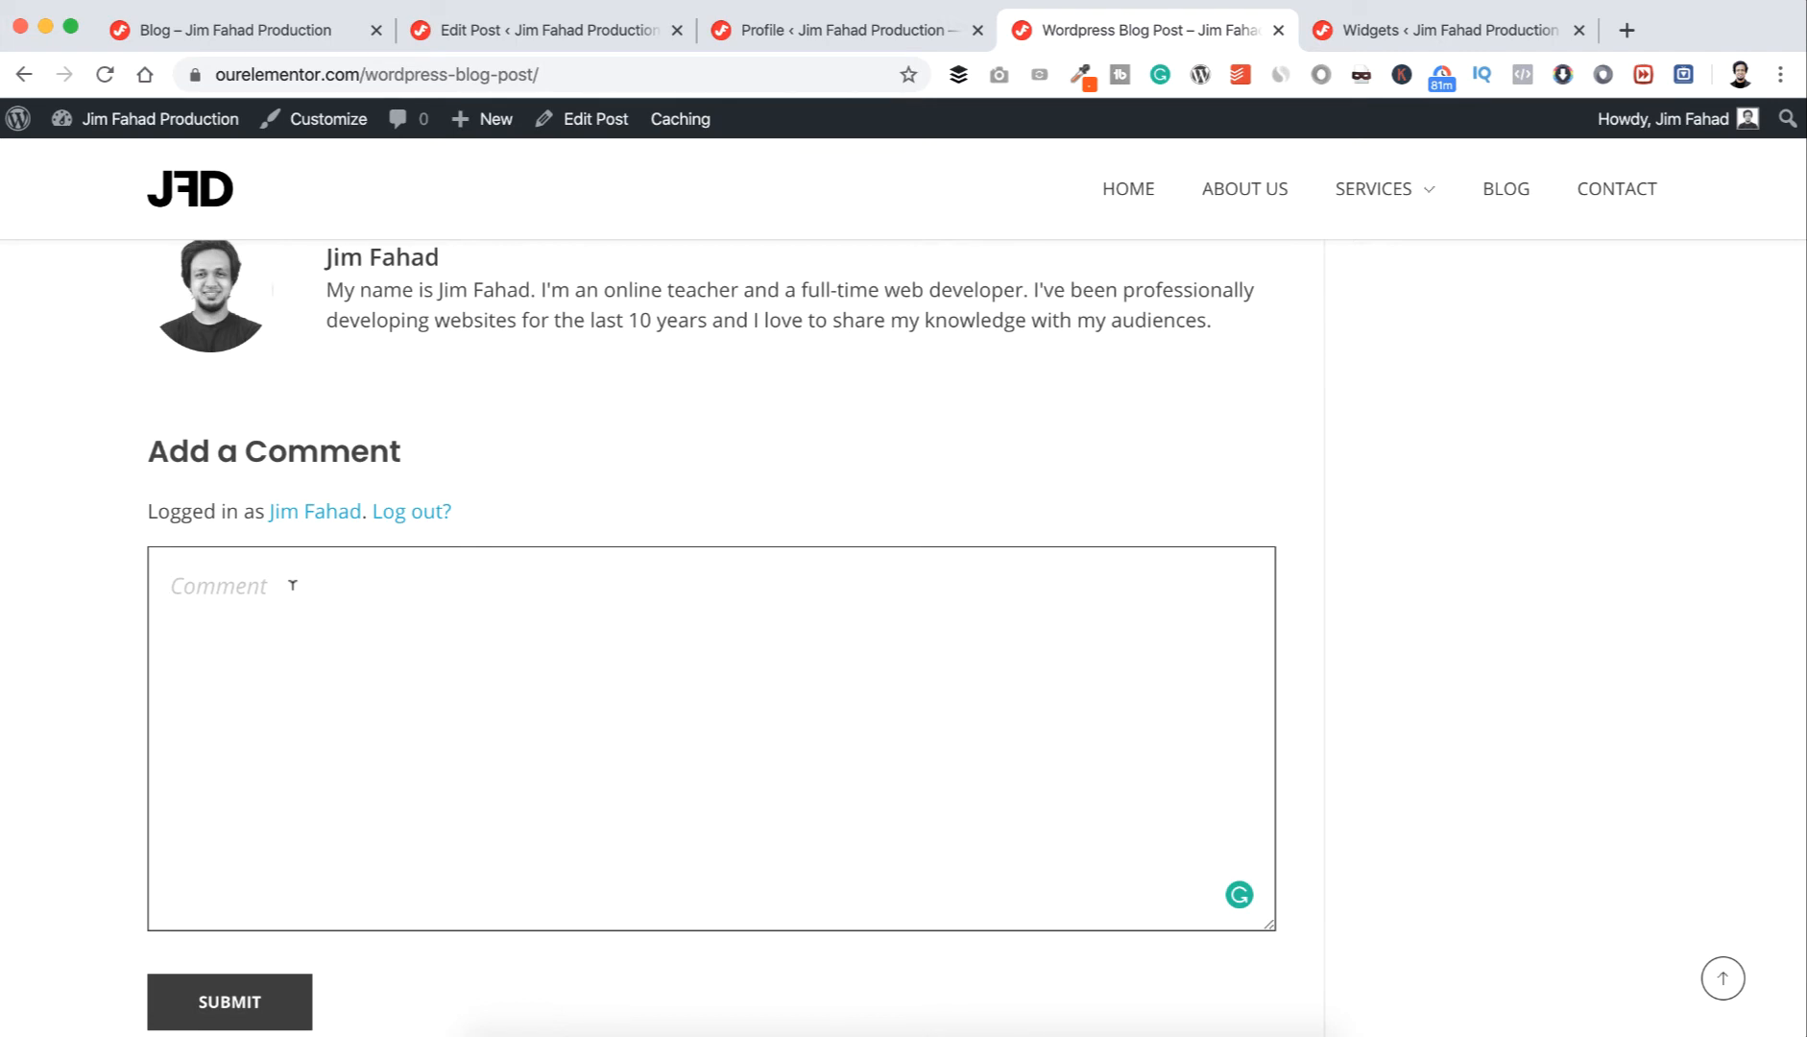
type("If you have any q")
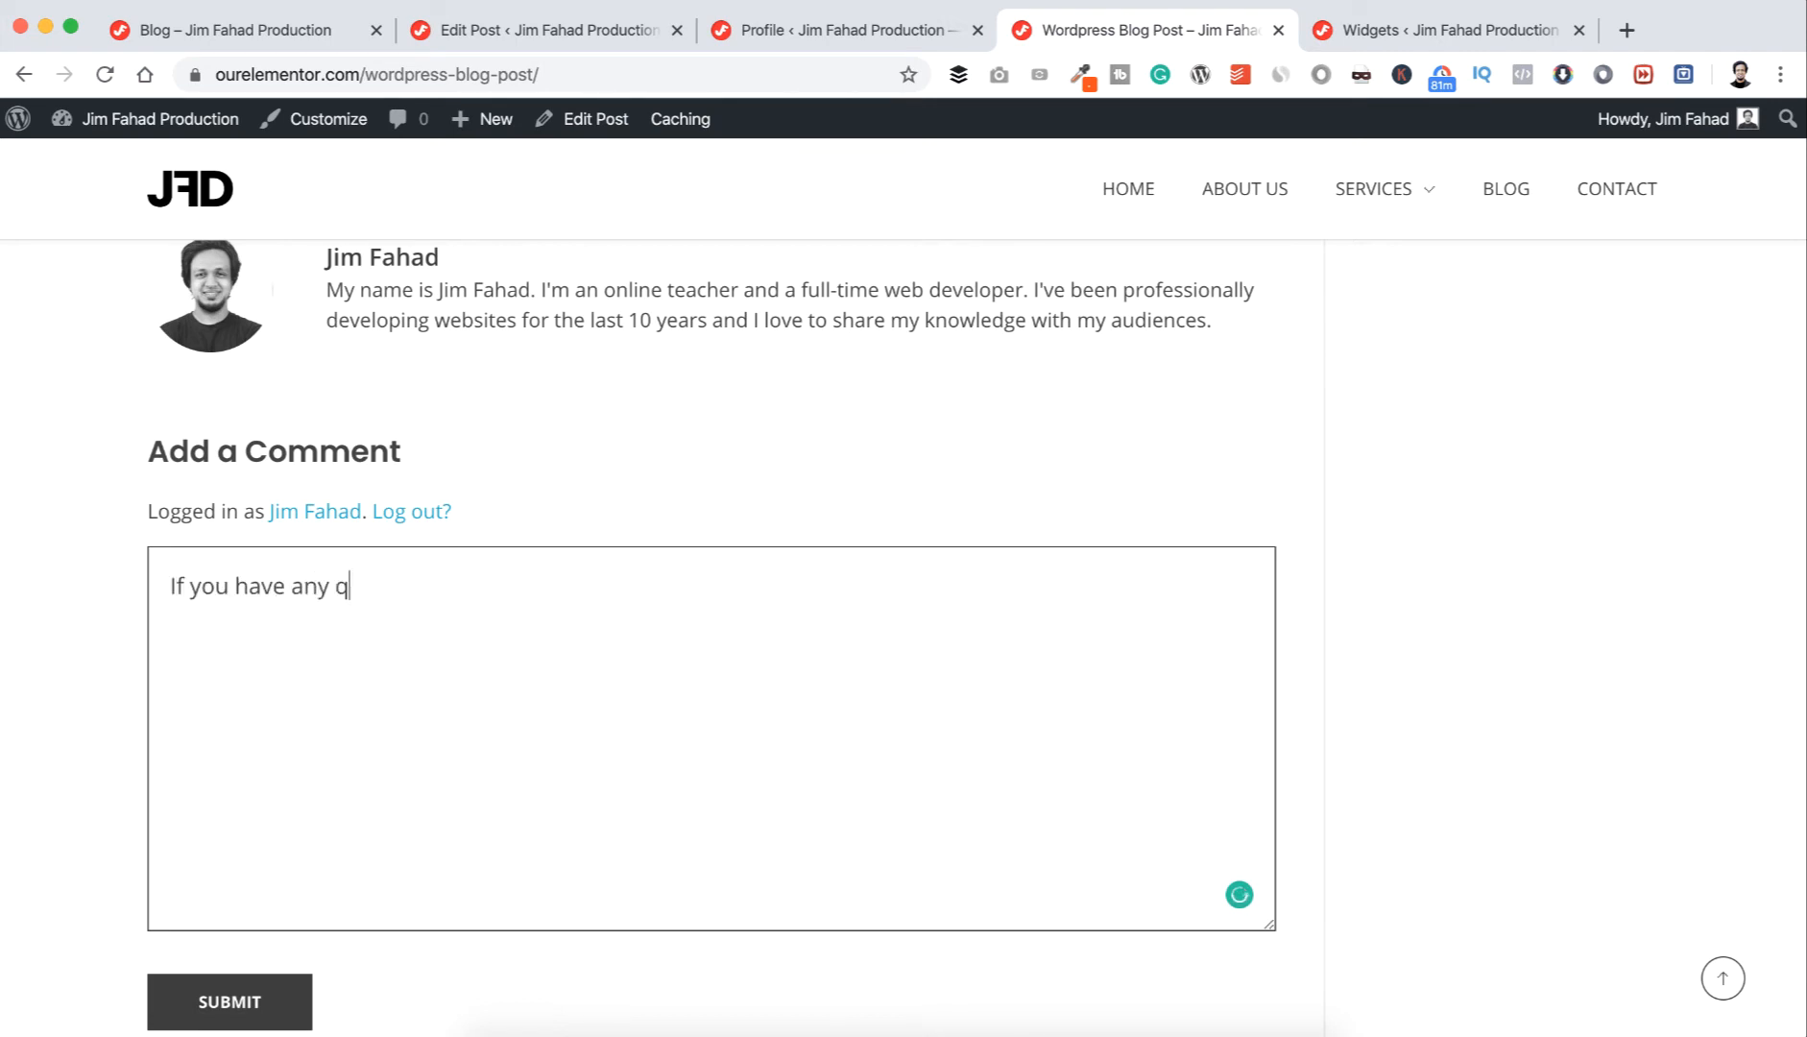
type("uestions, feel")
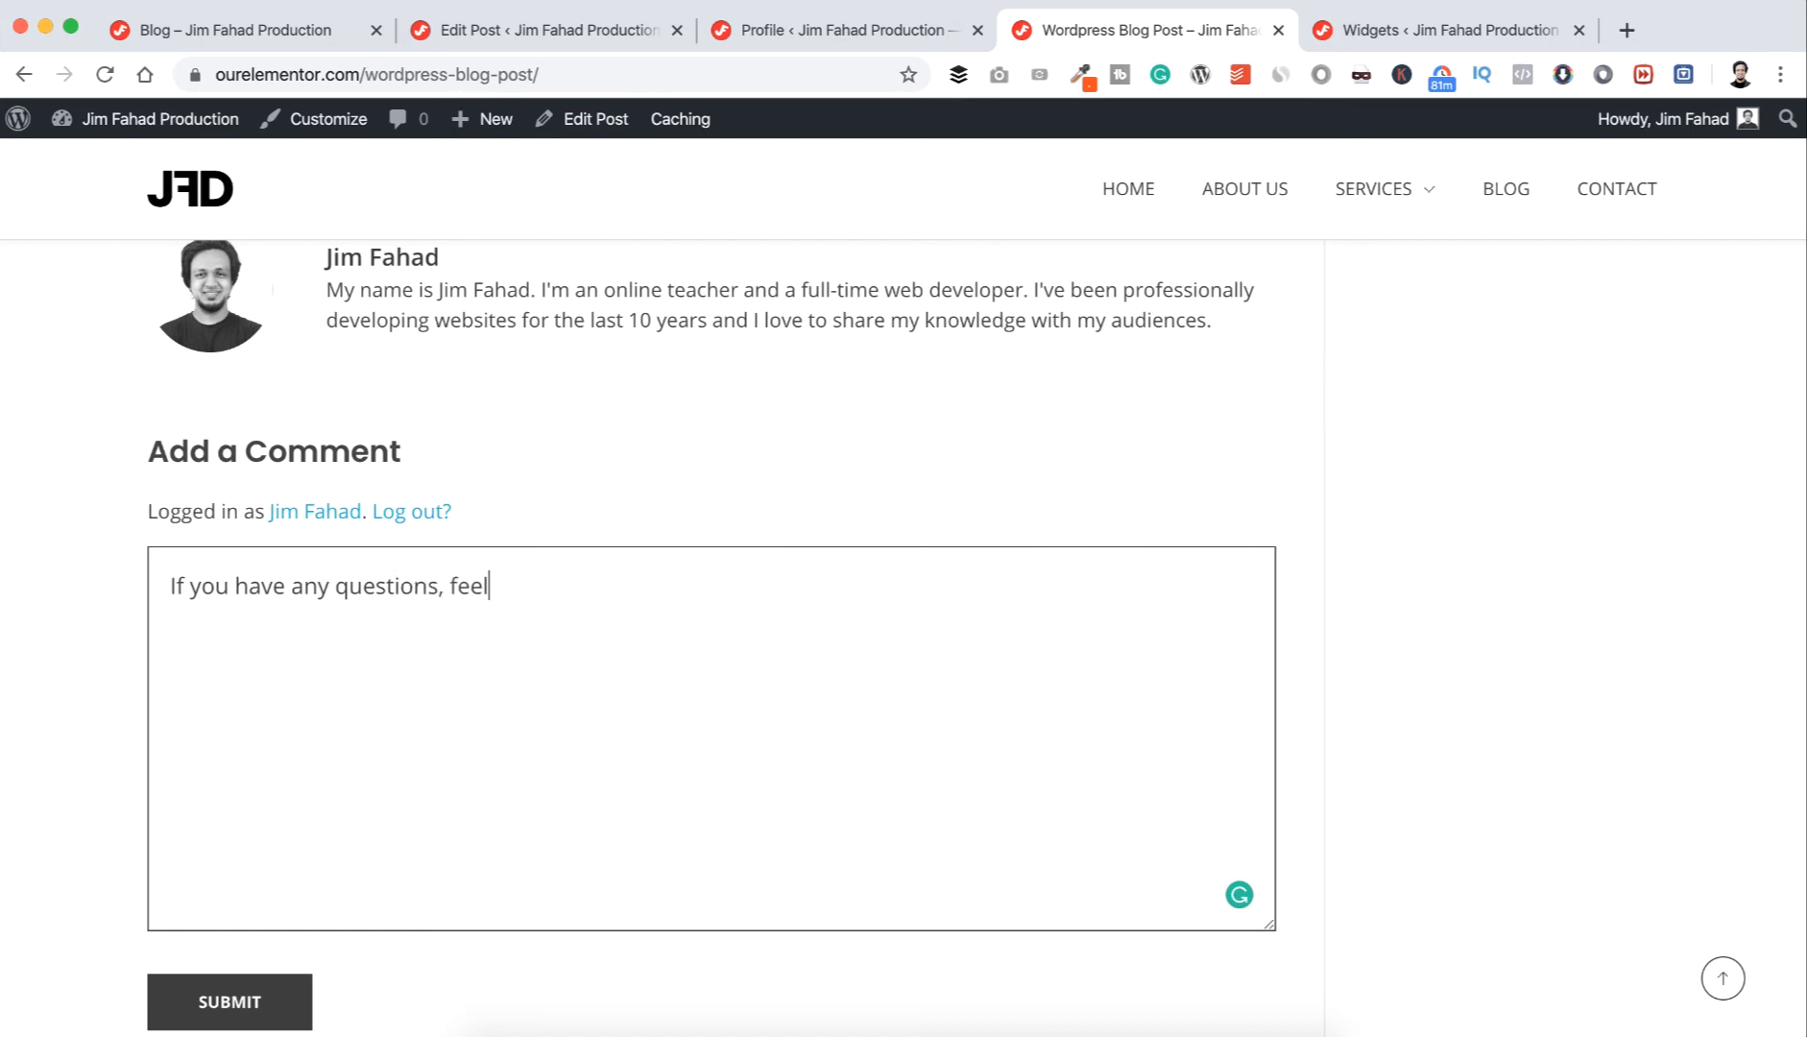
type(" ffree to ask me here!")
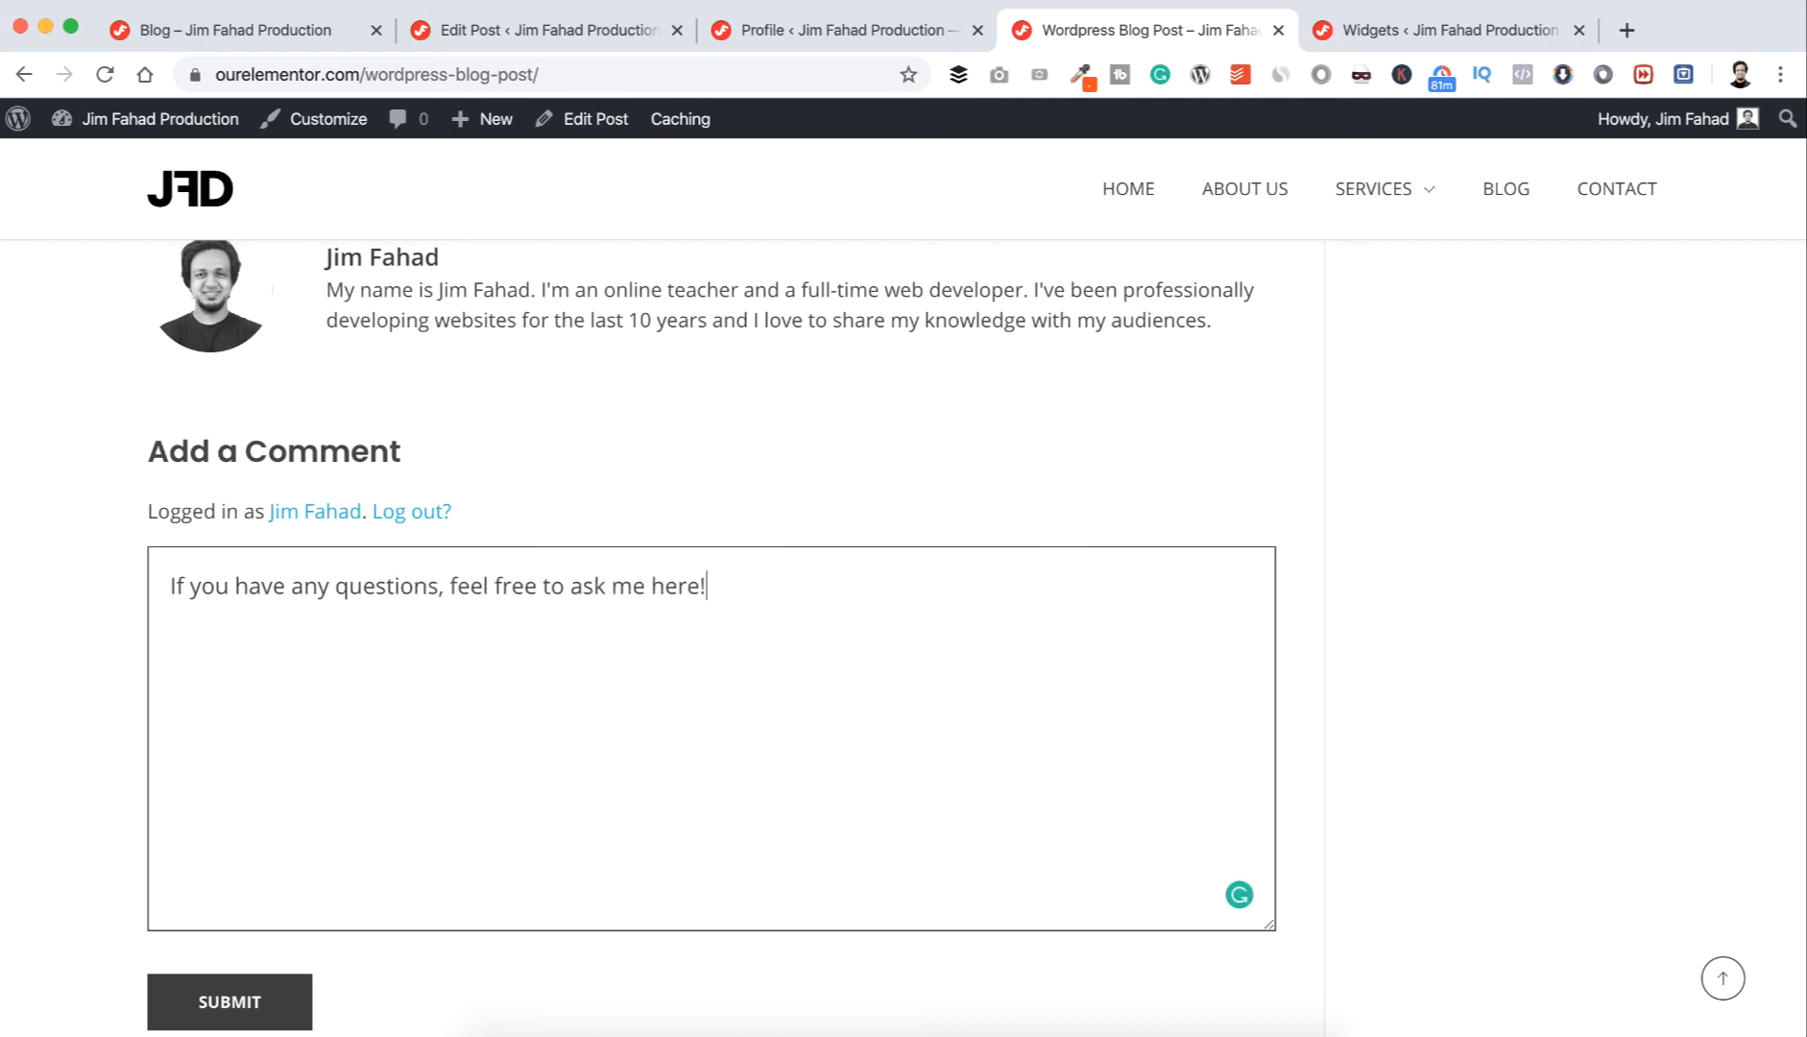
scroll(181, 796, "down", 2)
left_click(208, 899)
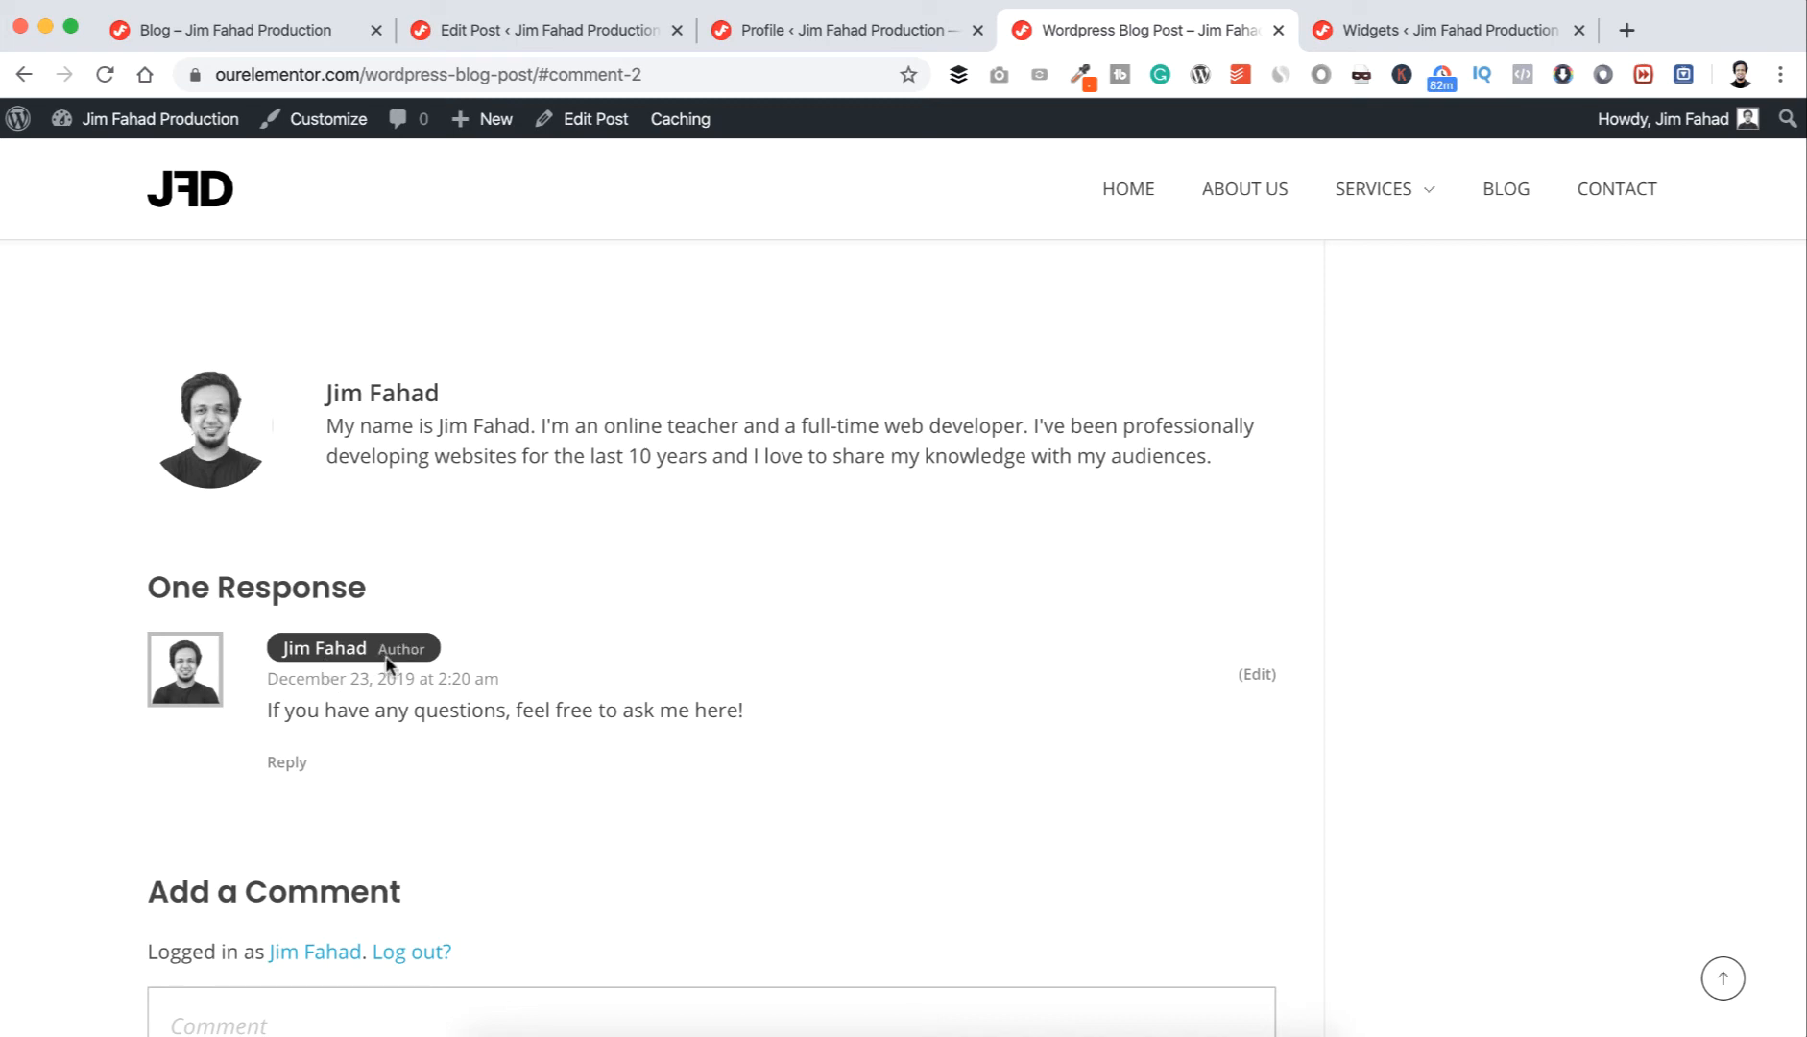
- Log out of the site and review the post's author box, published comment and comment form as a visitor
scroll(398, 768, "down", 3)
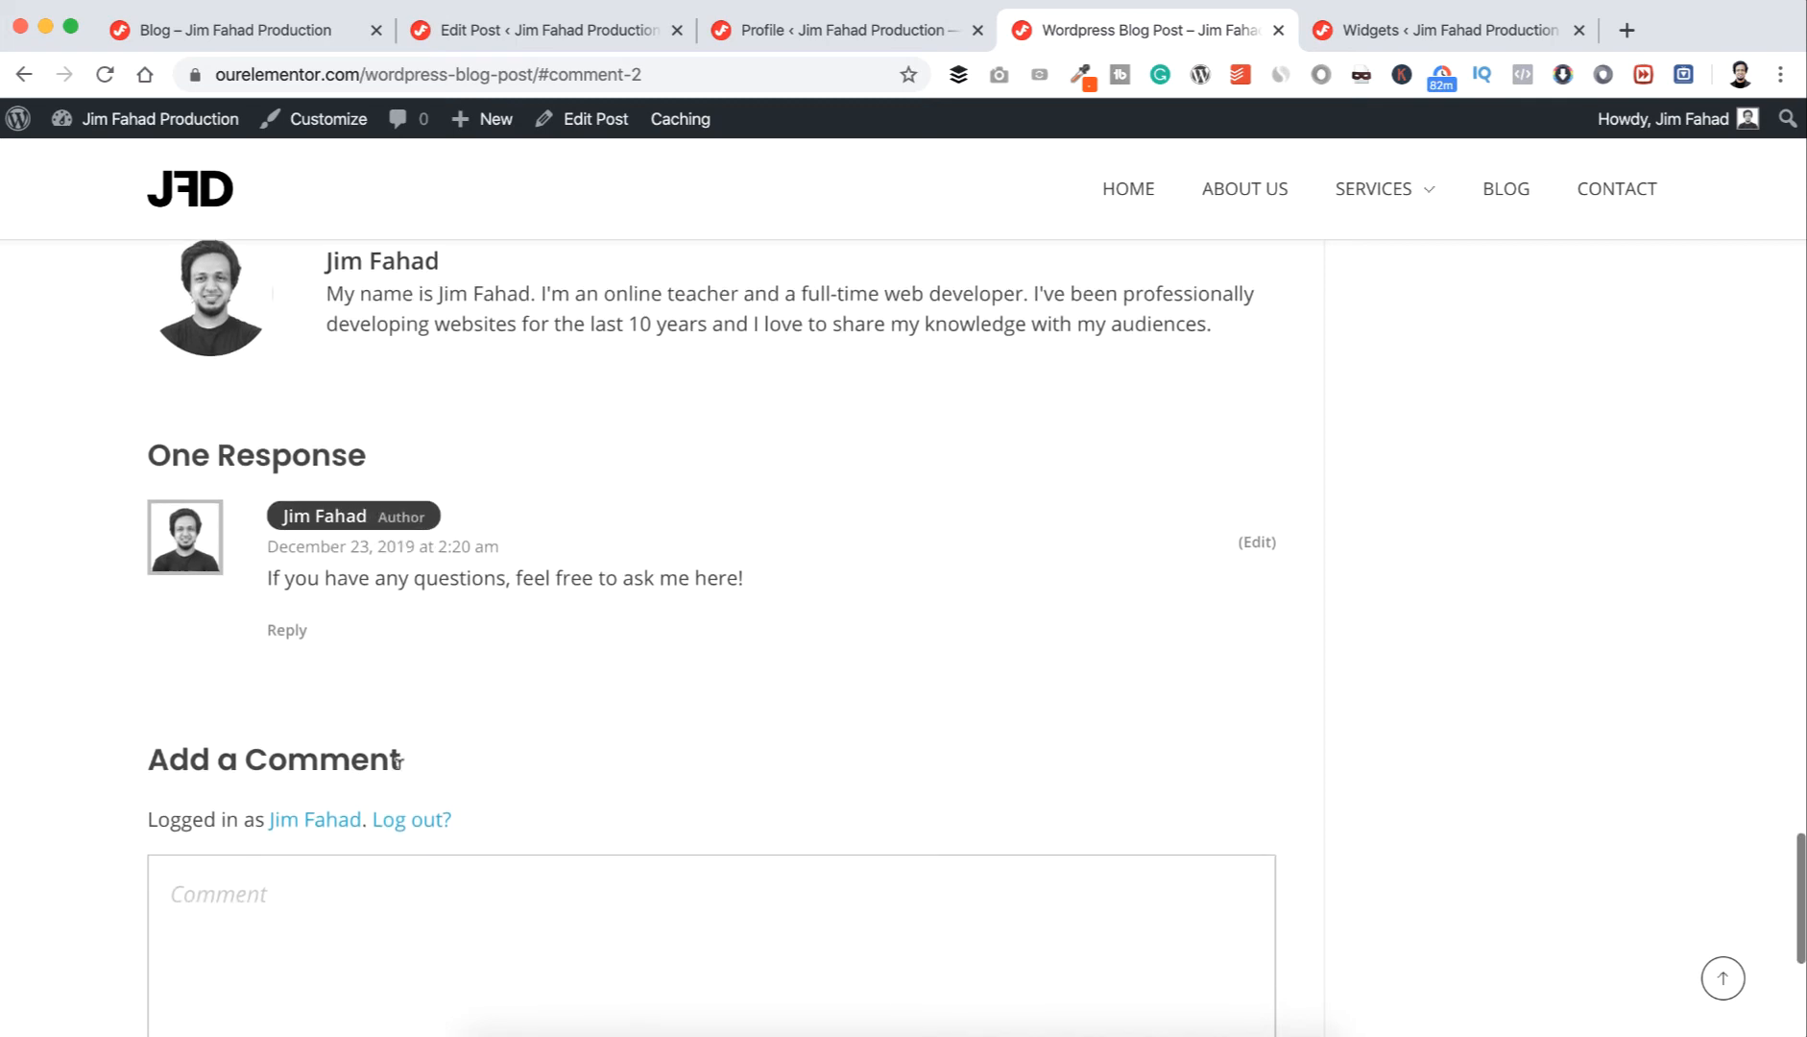
left_click(416, 822)
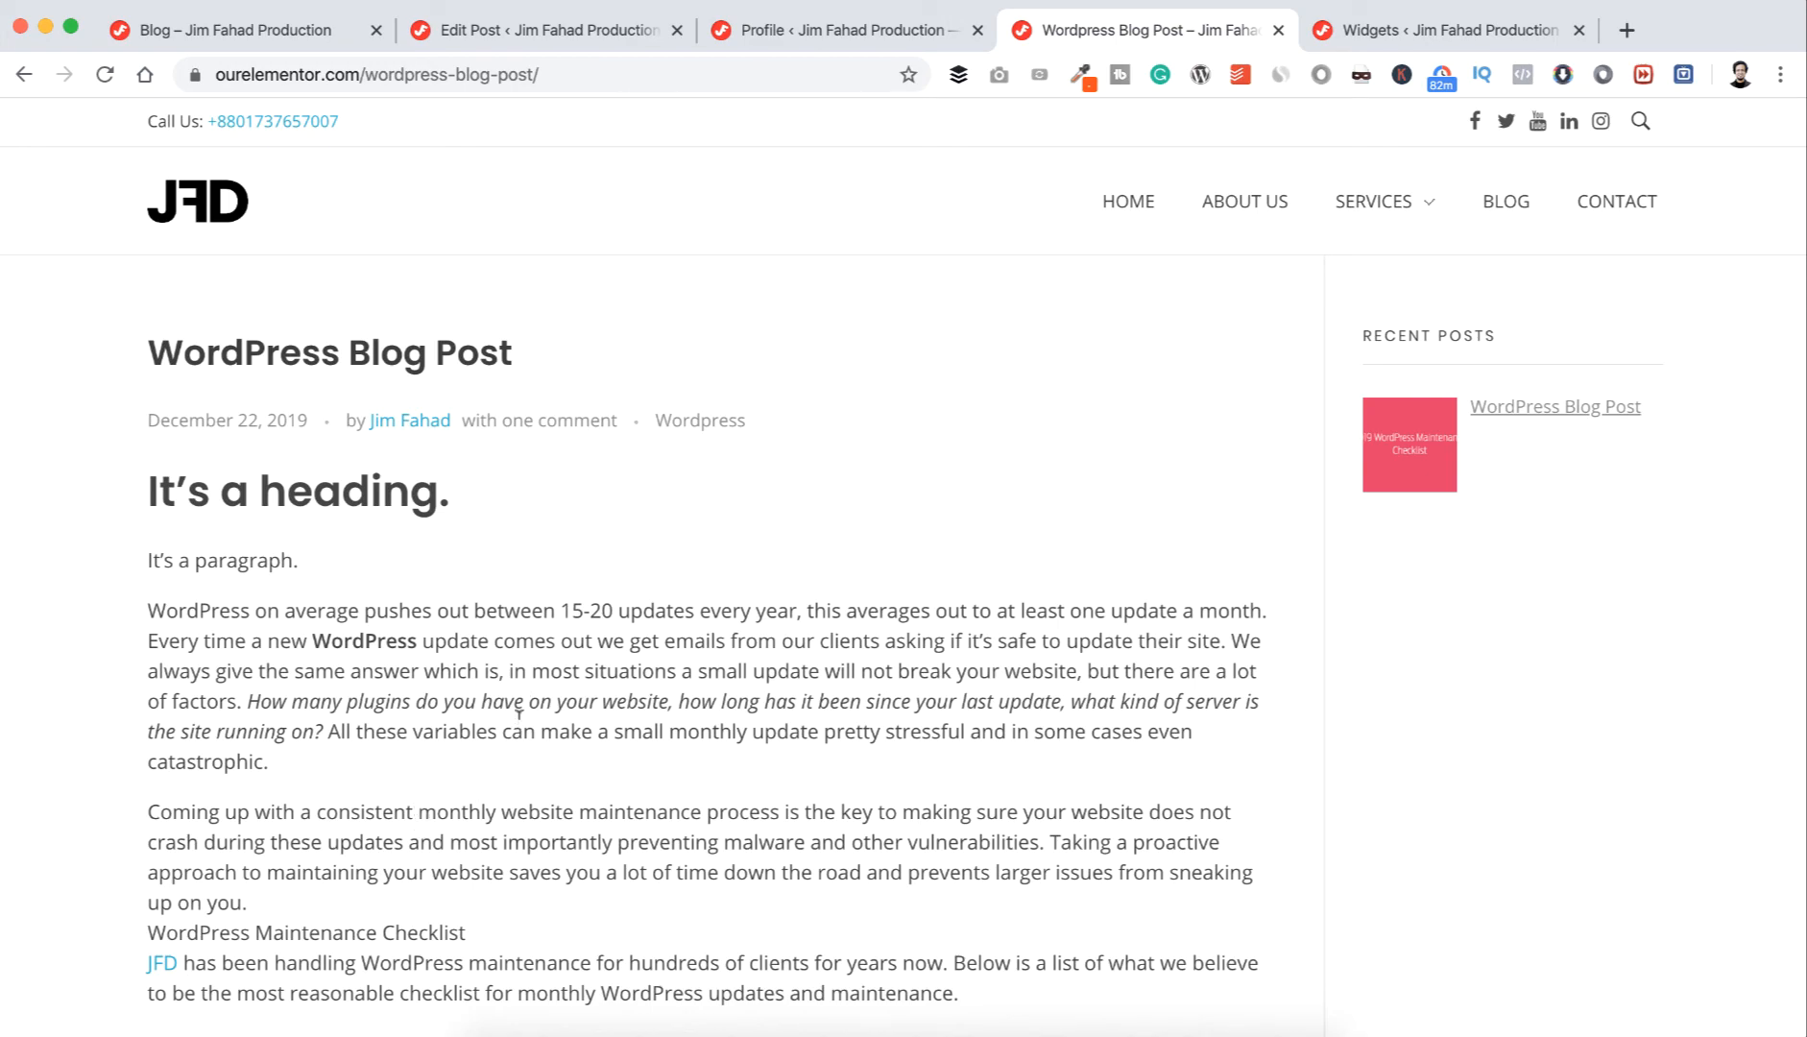
scroll(519, 713, "down", 20)
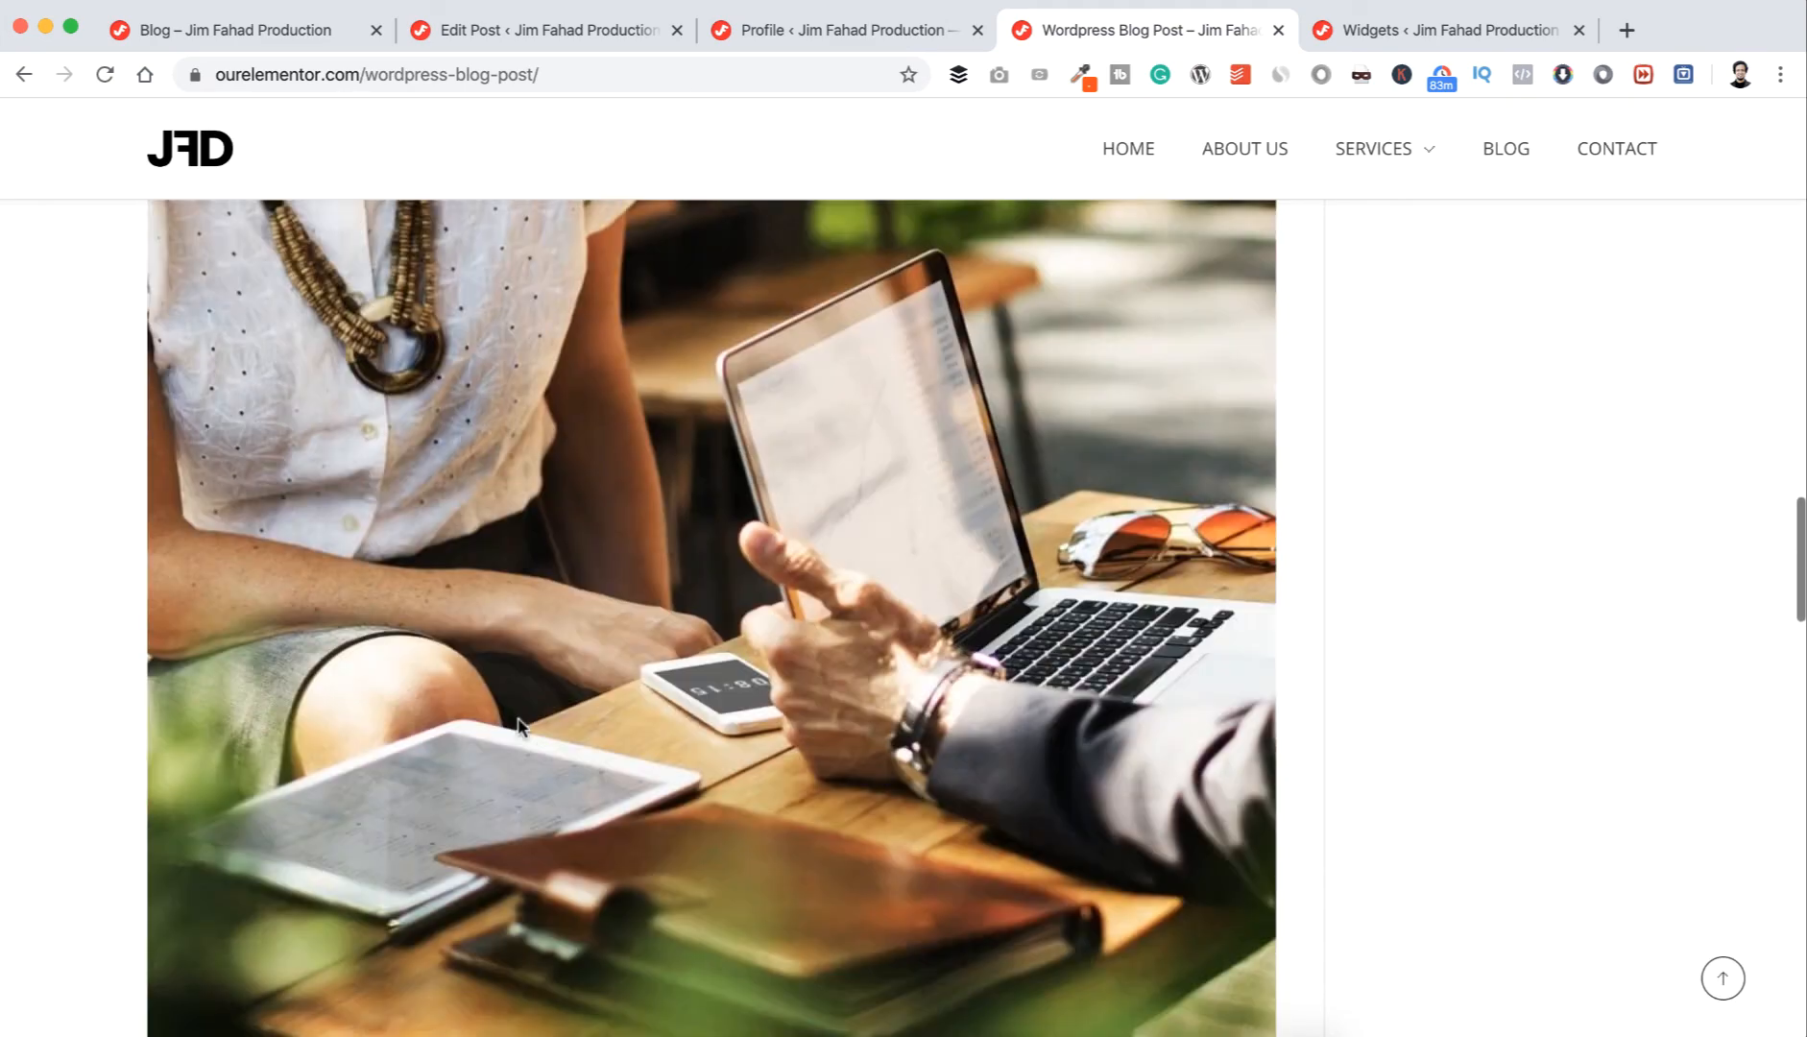
scroll(519, 717, "down", 10)
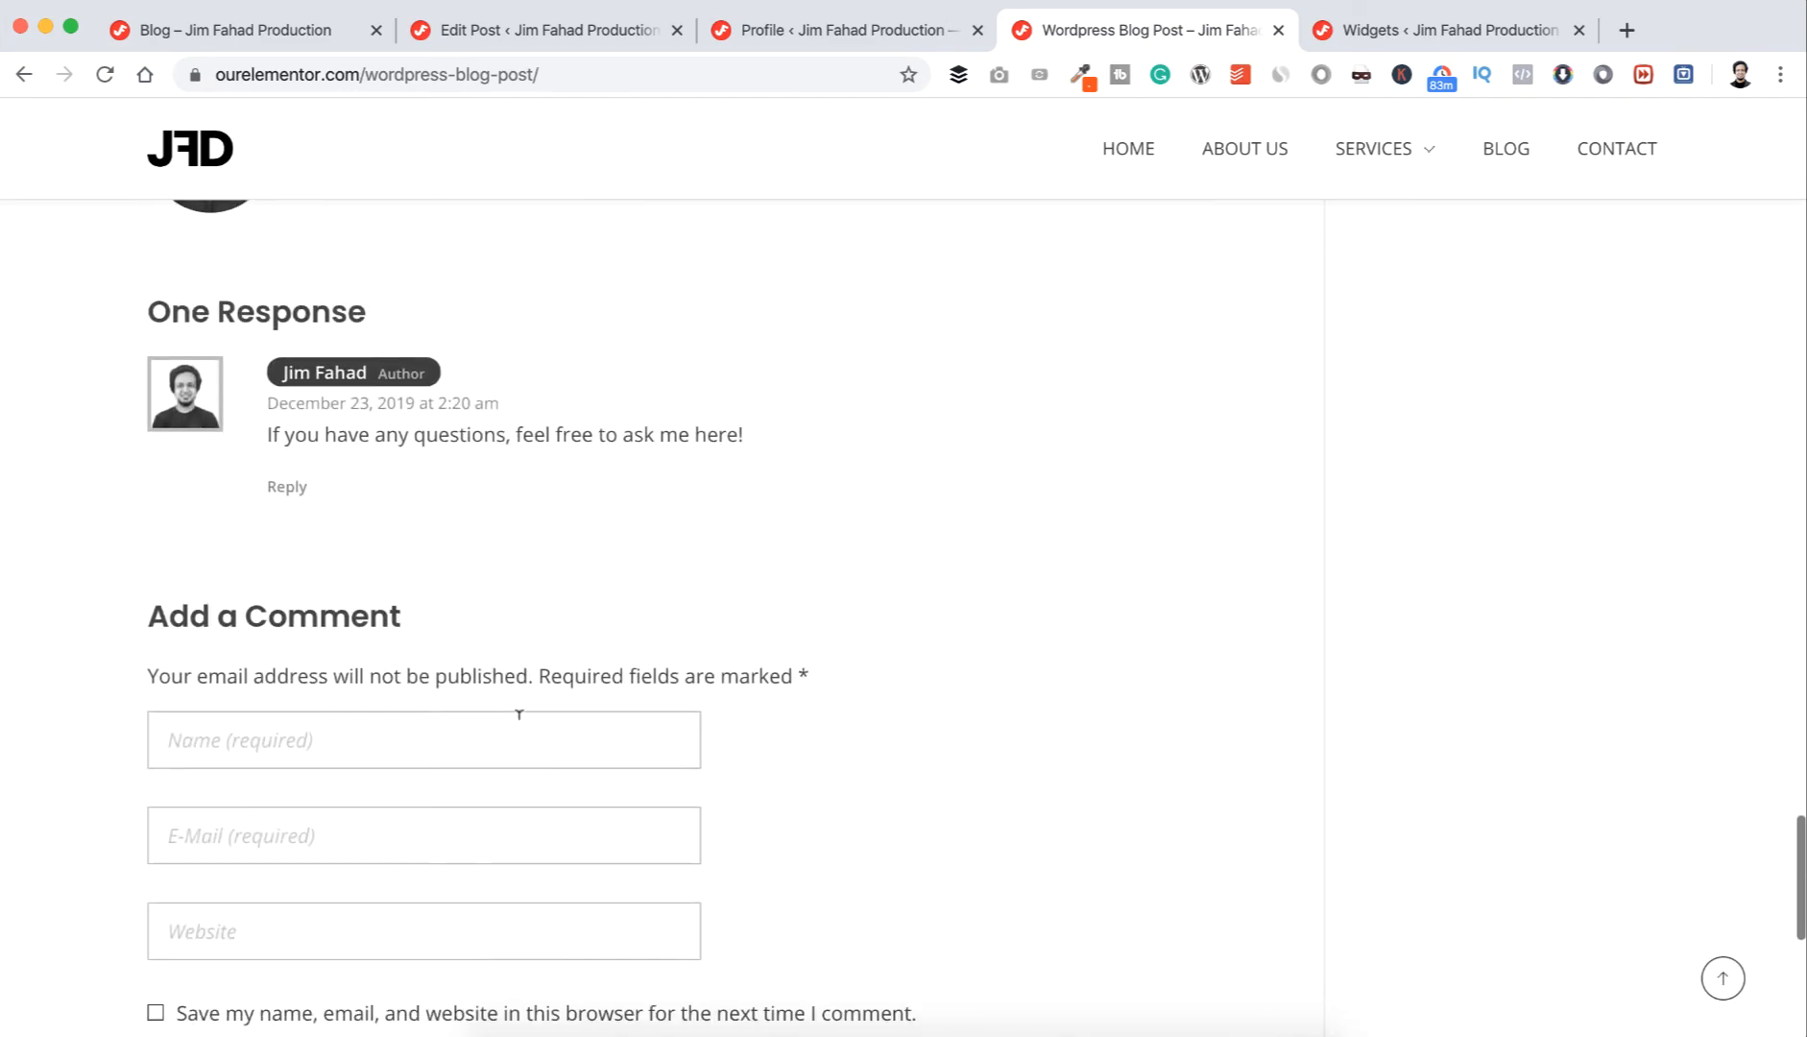
scroll(519, 713, "up", 1)
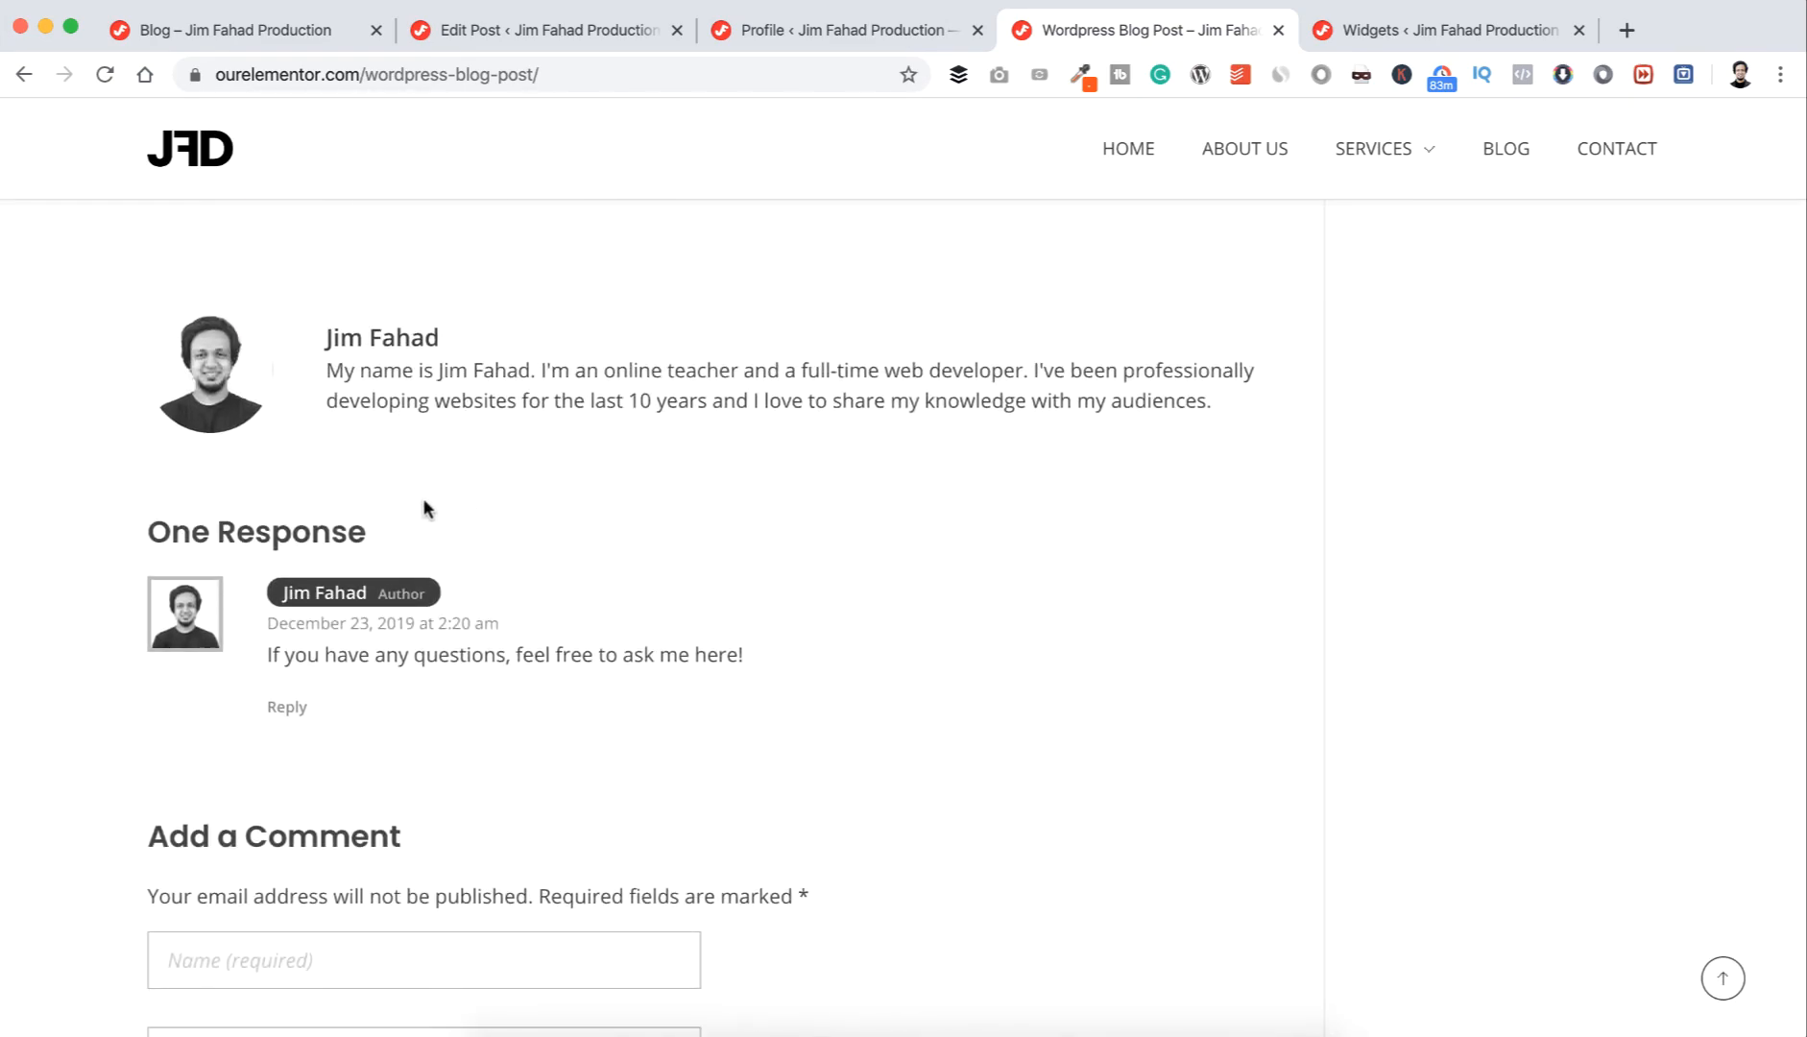
scroll(423, 508, "down", 3)
scroll(406, 596, "down", 7)
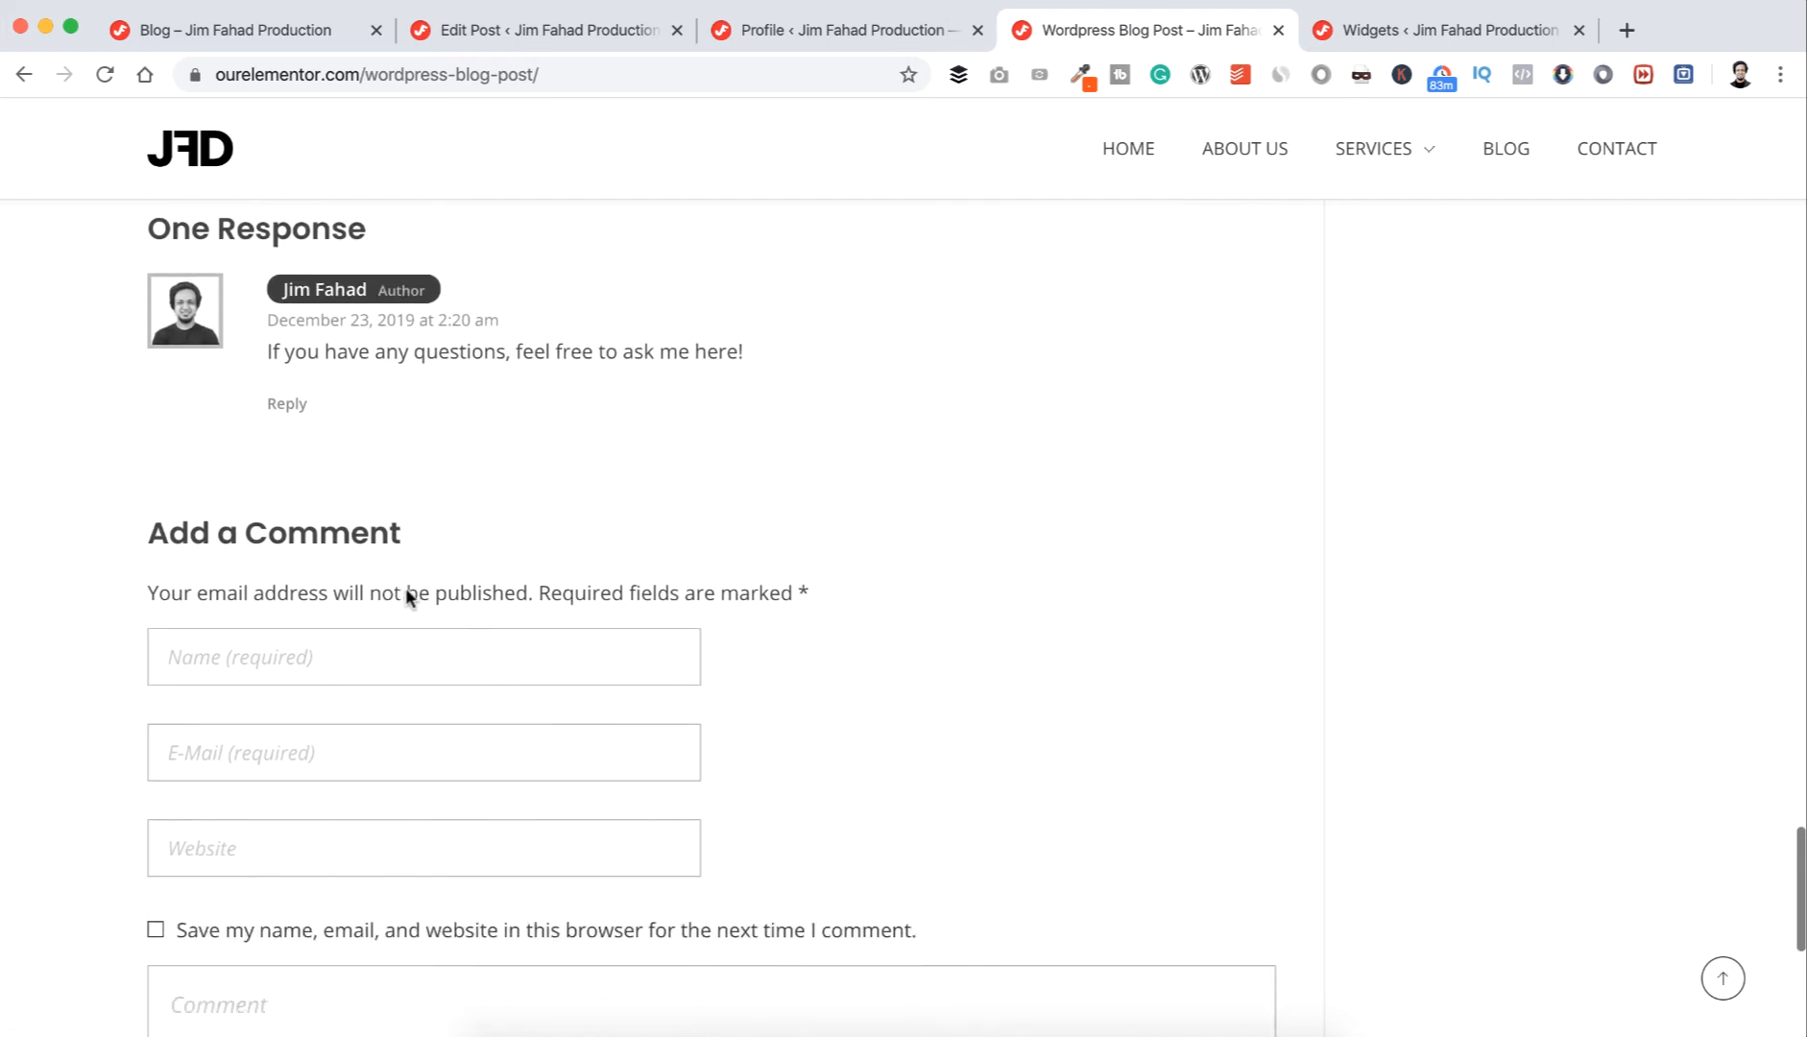
scroll(405, 596, "down", 6)
scroll(405, 596, "up", 5)
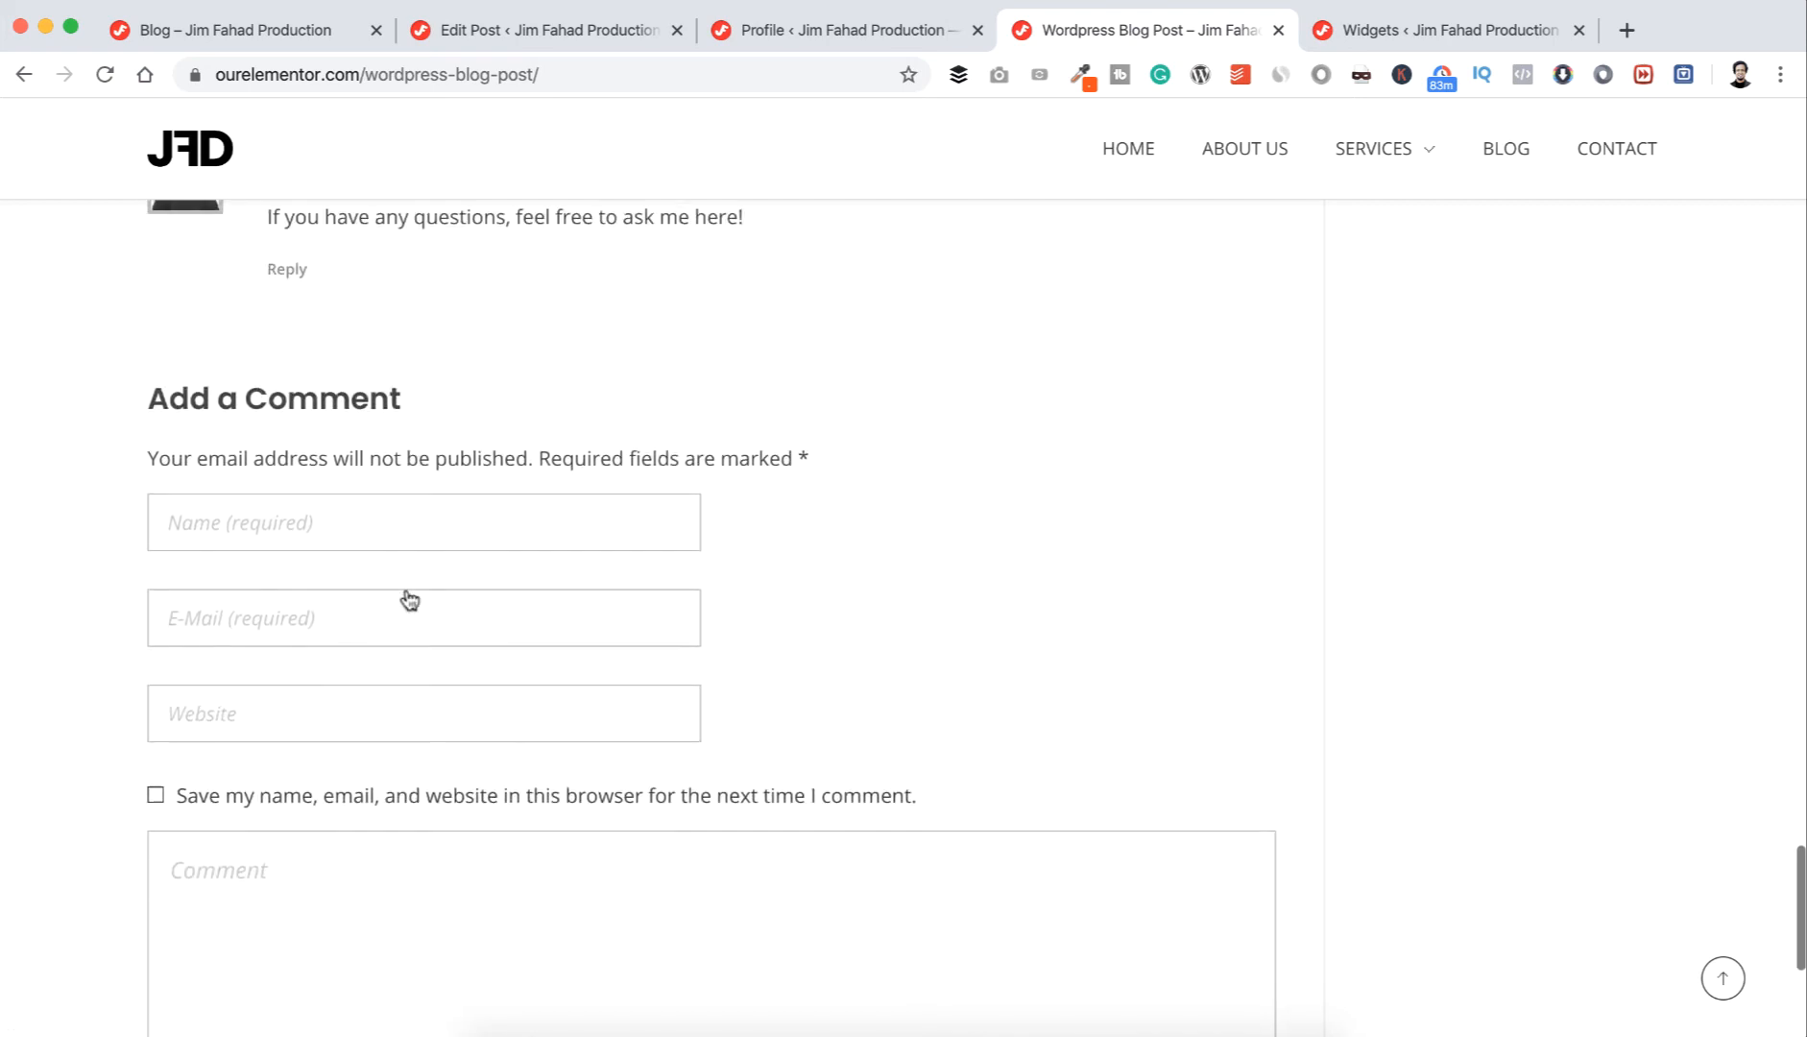
- Fill in the commenter's name and e-mail in the blog post's Add a Comment form
scroll(409, 598, "down", 2)
scroll(408, 591, "down", 8)
scroll(404, 583, "up", 10)
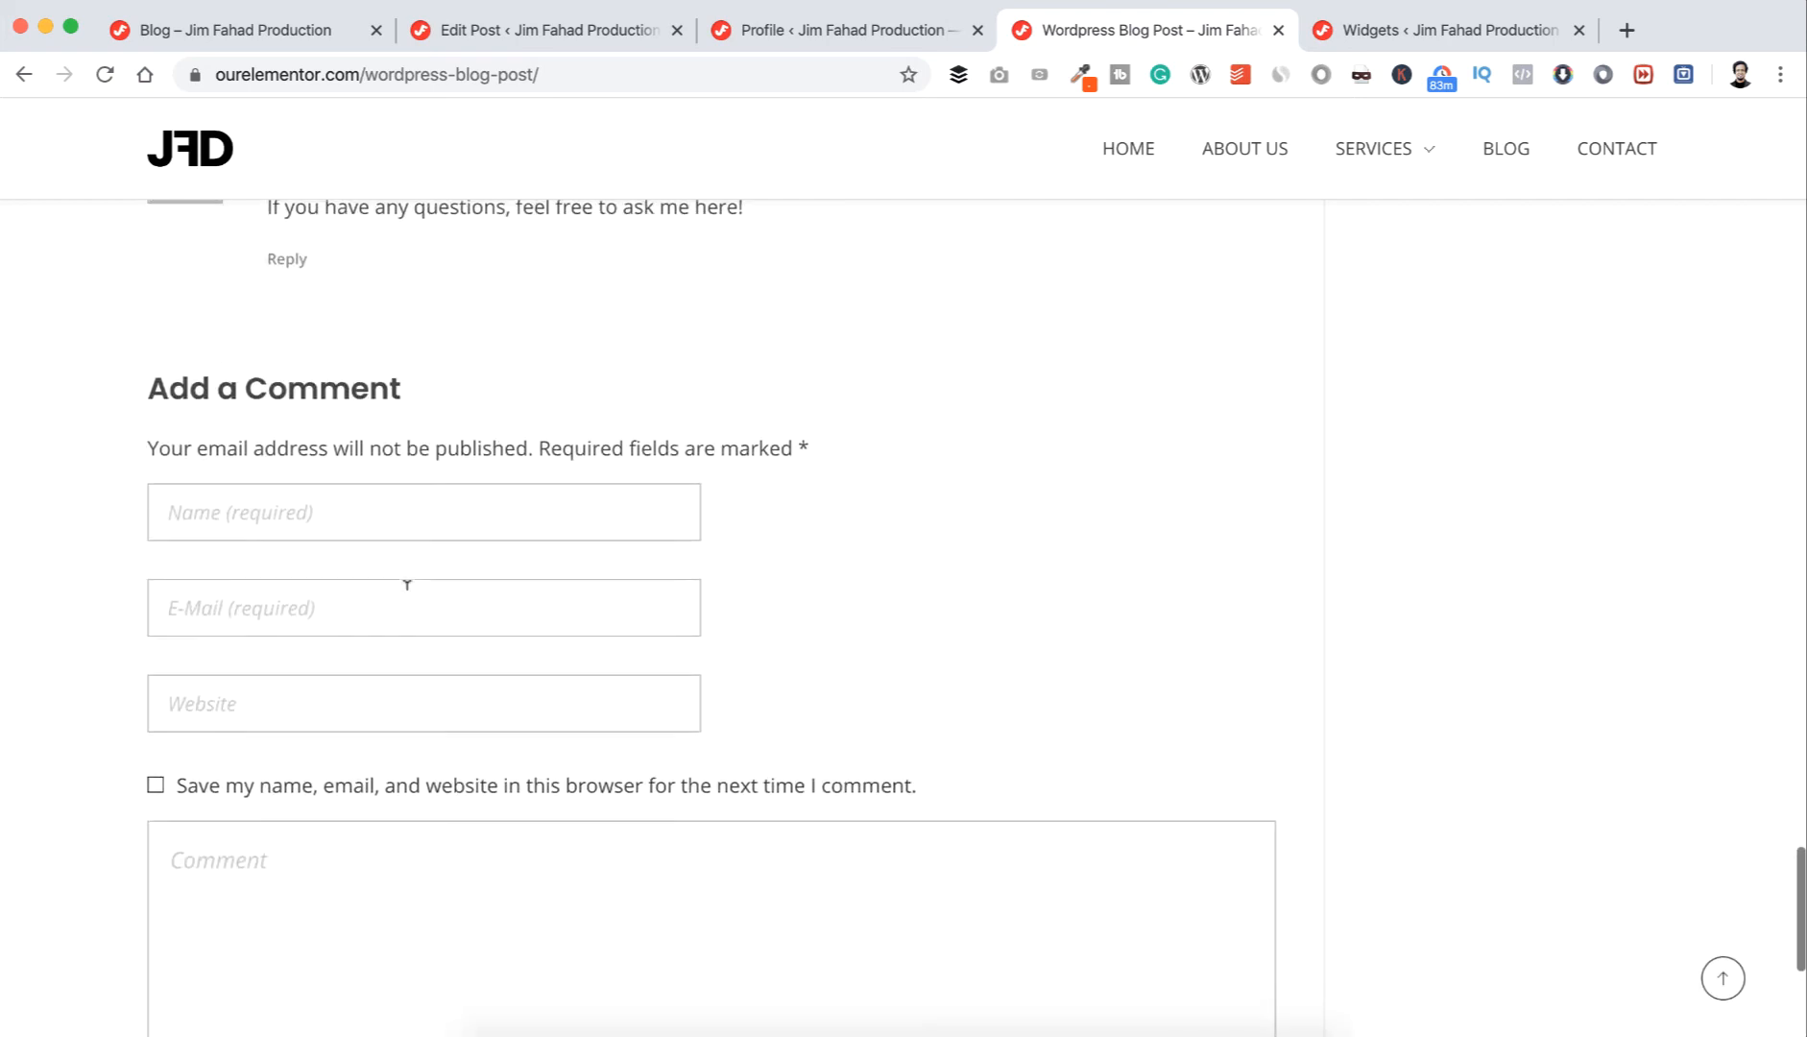
left_click(324, 520)
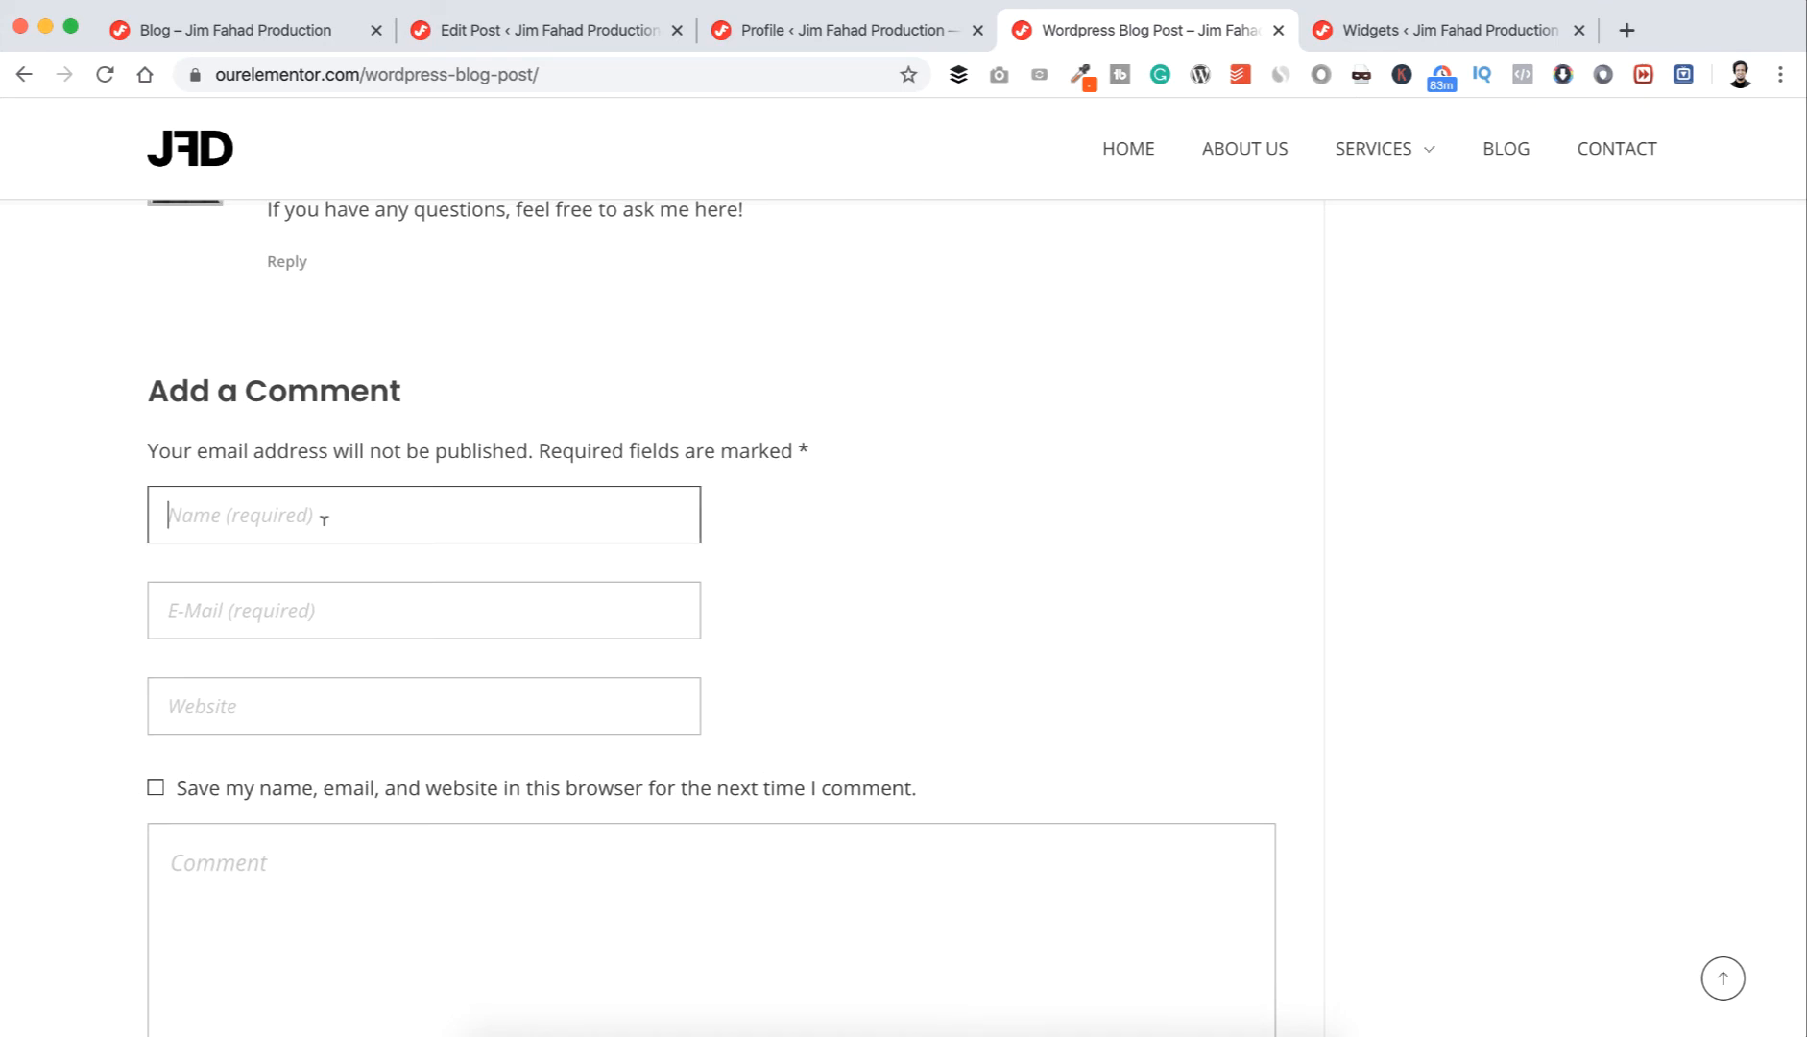
type("John Doe")
left_click(287, 597)
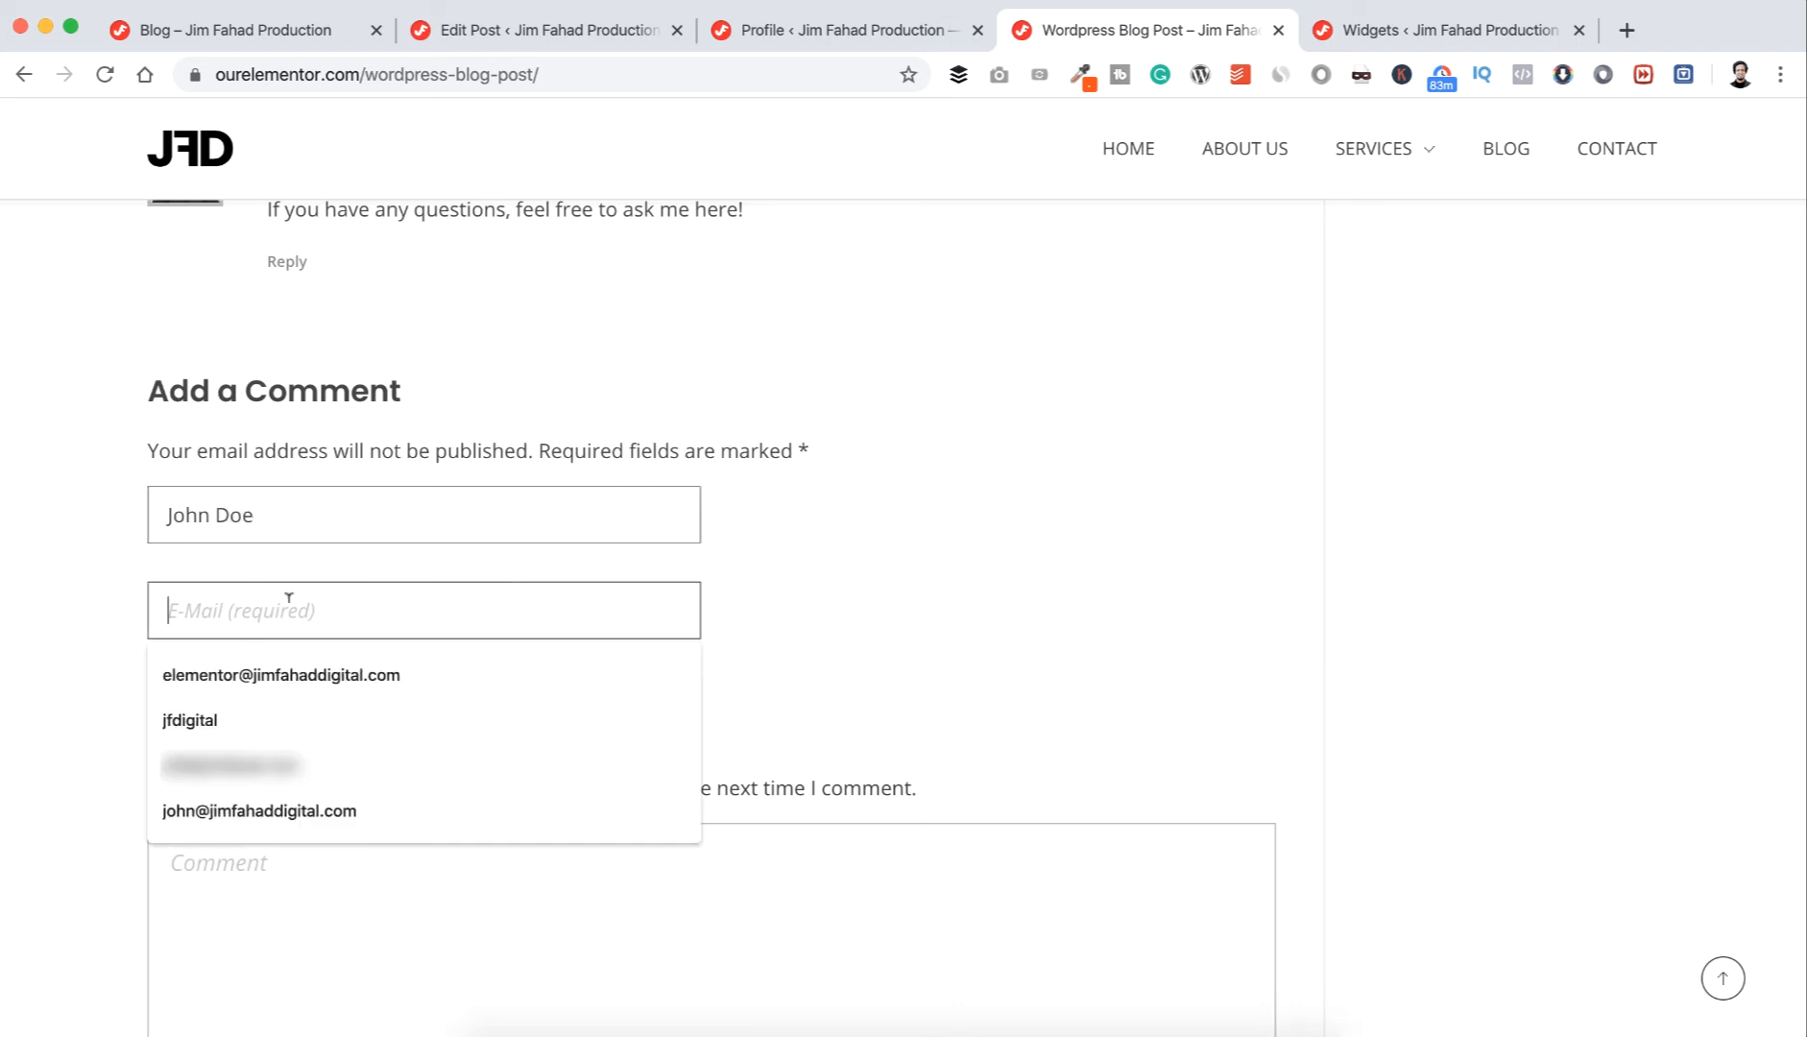
type("john@")
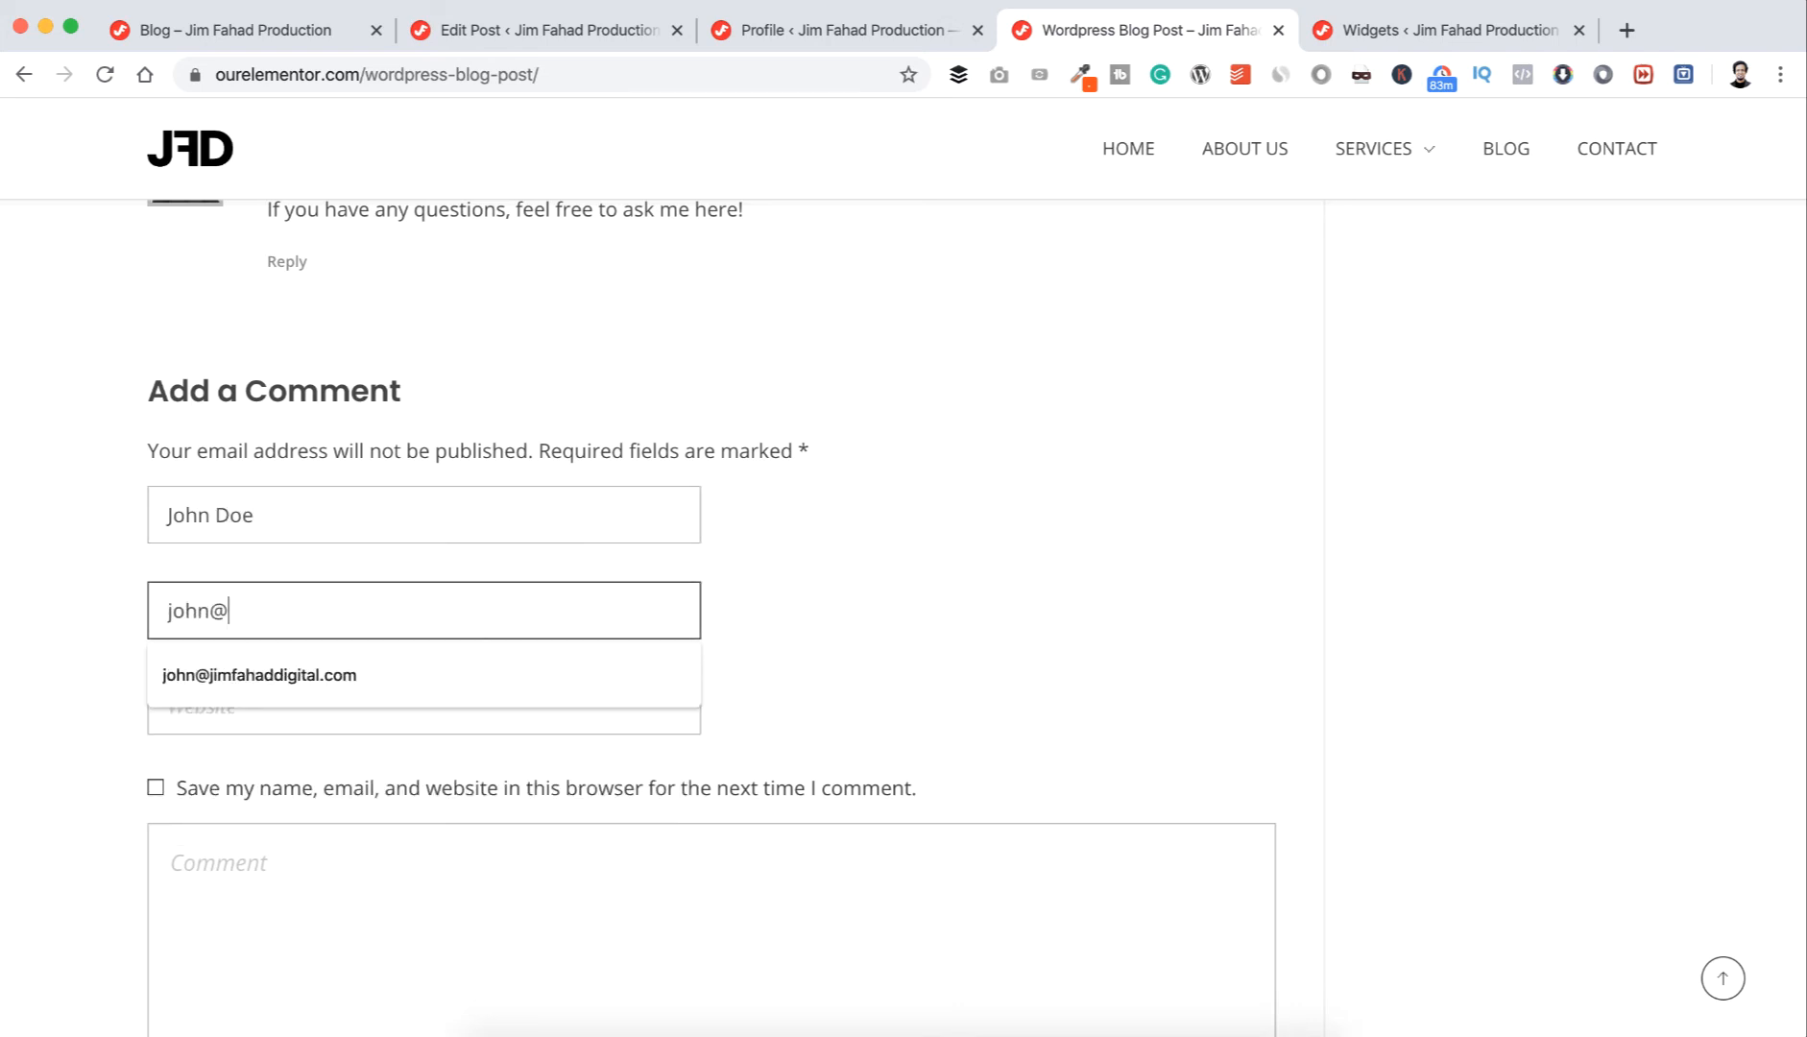
left_click(295, 681)
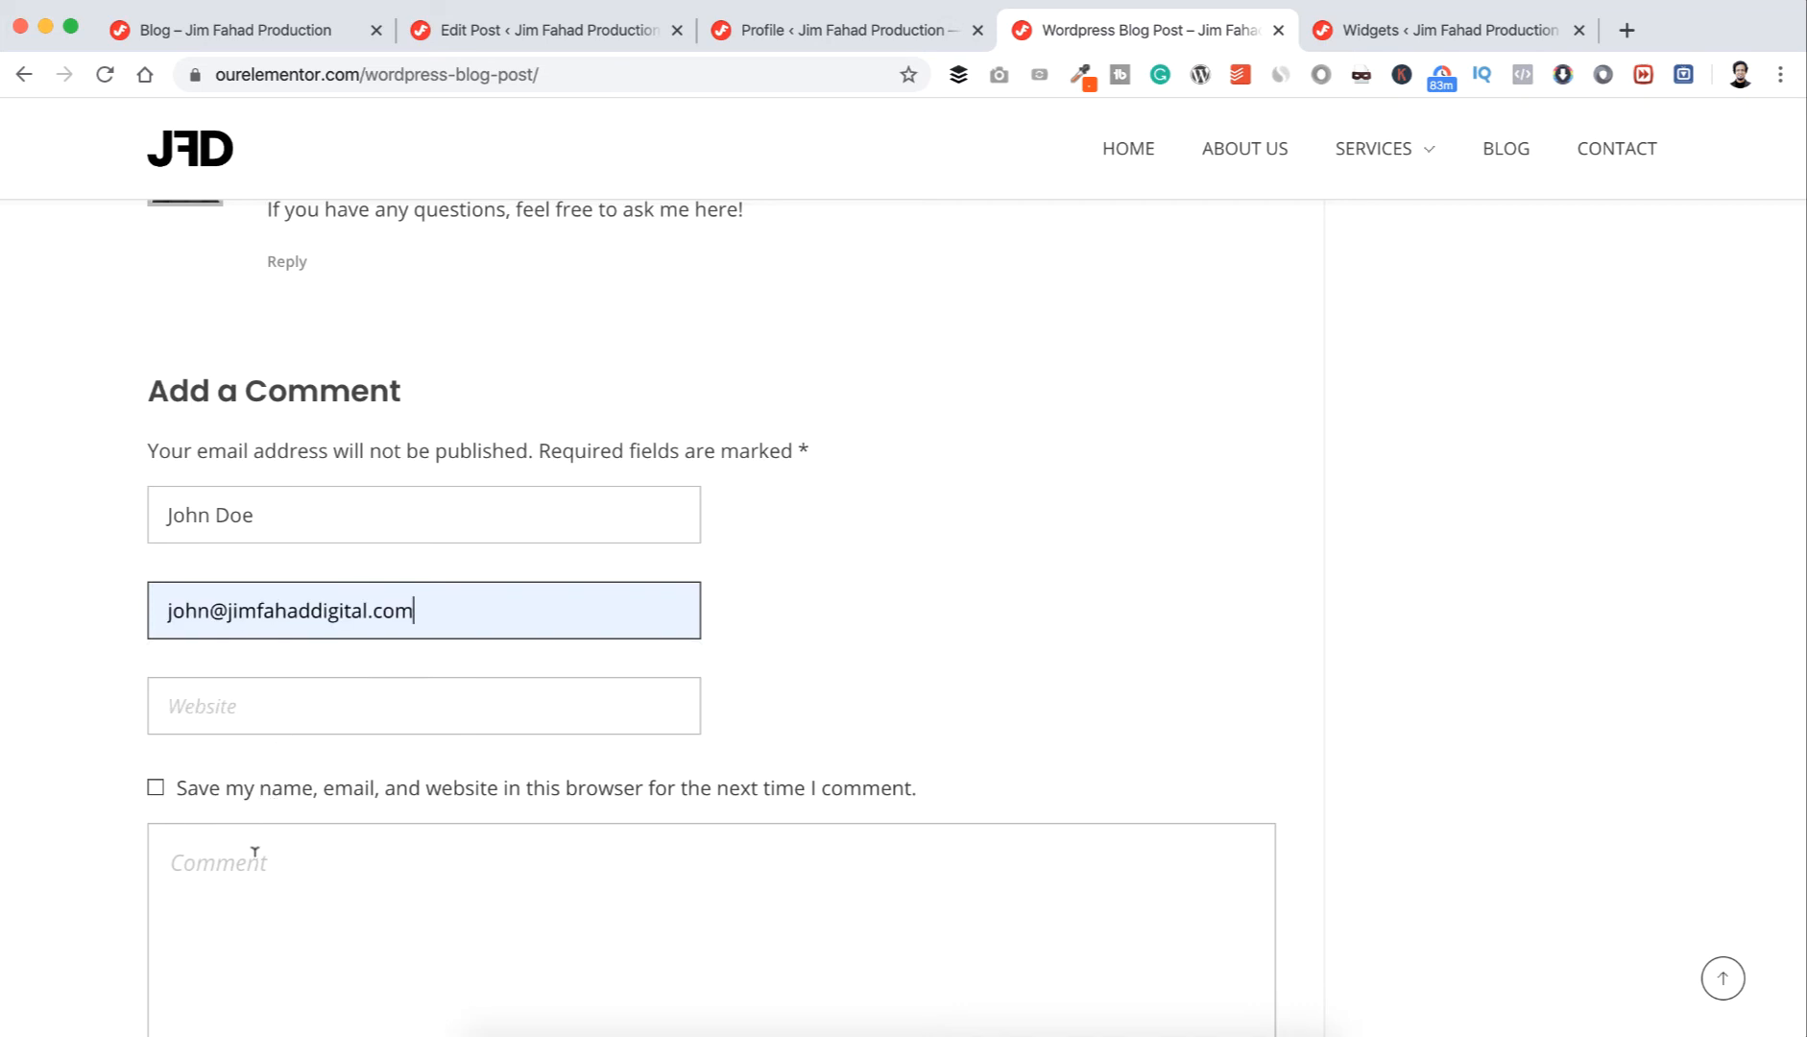
- Submit the comment "Awesome Post!" as a visitor and check how it appears under the post
scroll(255, 852, "down", 3)
left_click(248, 633)
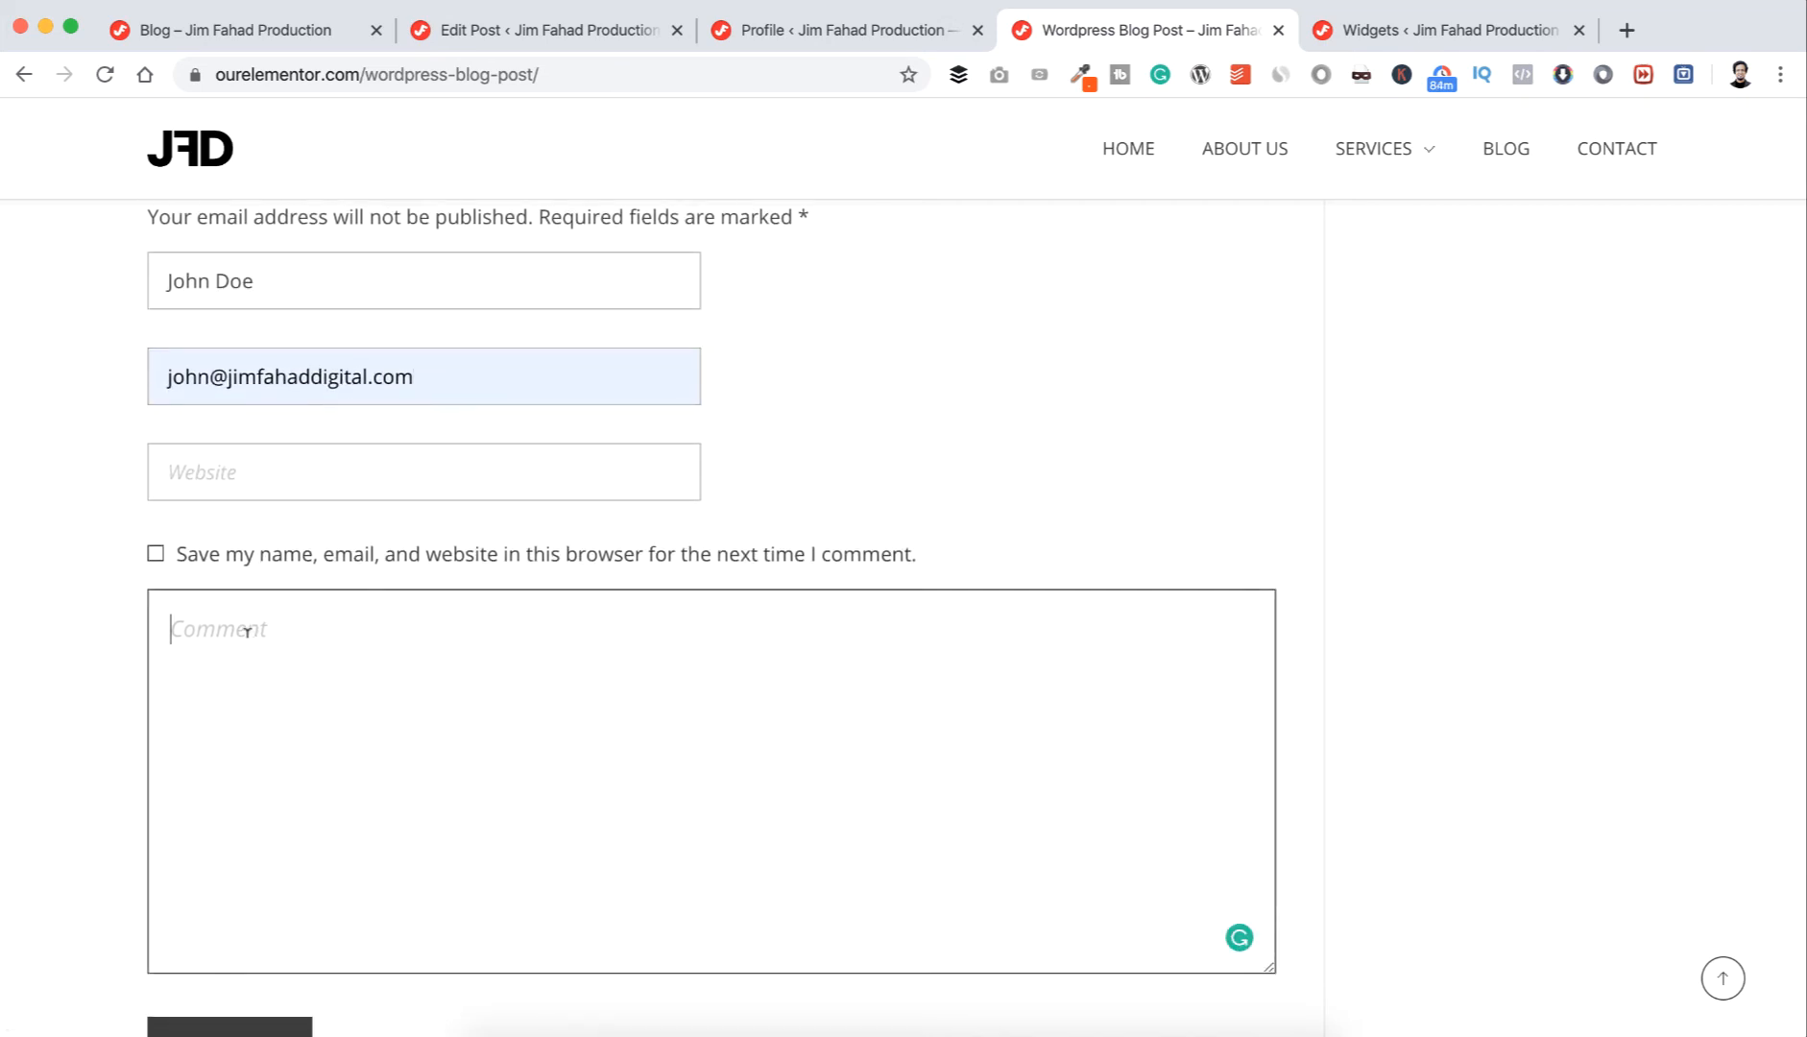
type("Awesome Post!")
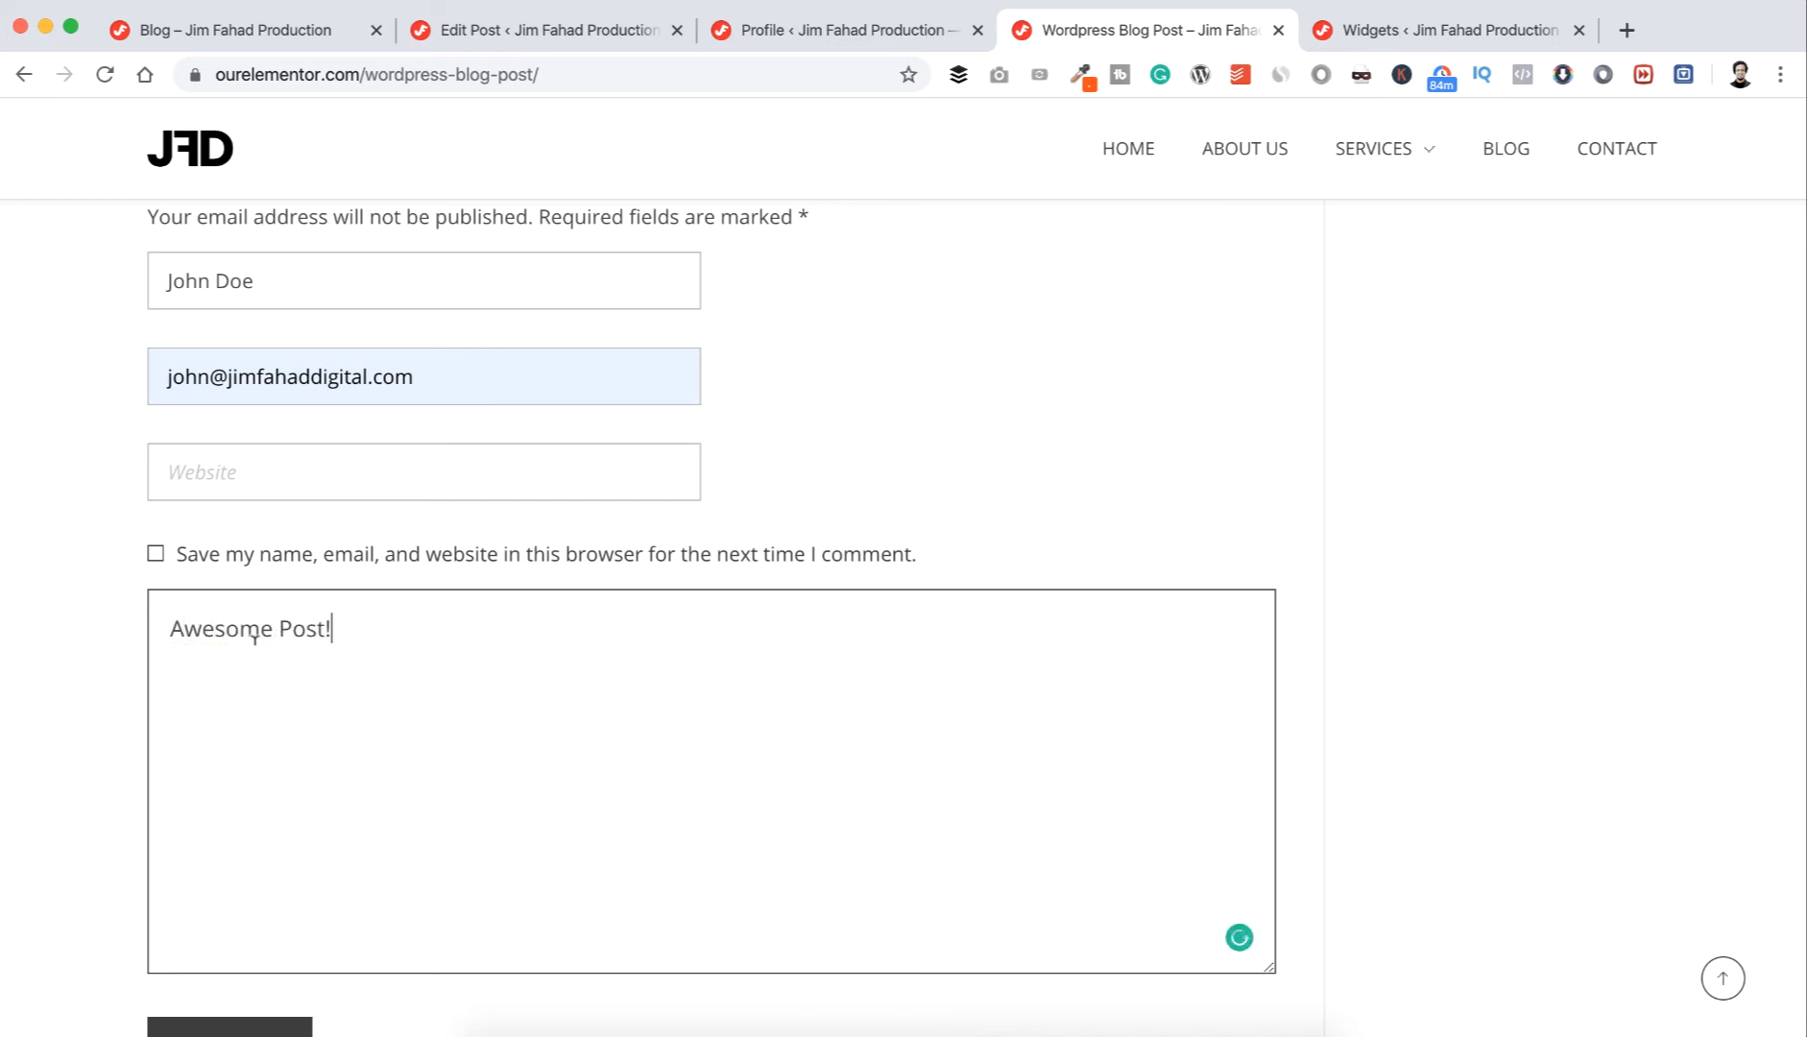
scroll(254, 636, "down", 3)
left_click(249, 826)
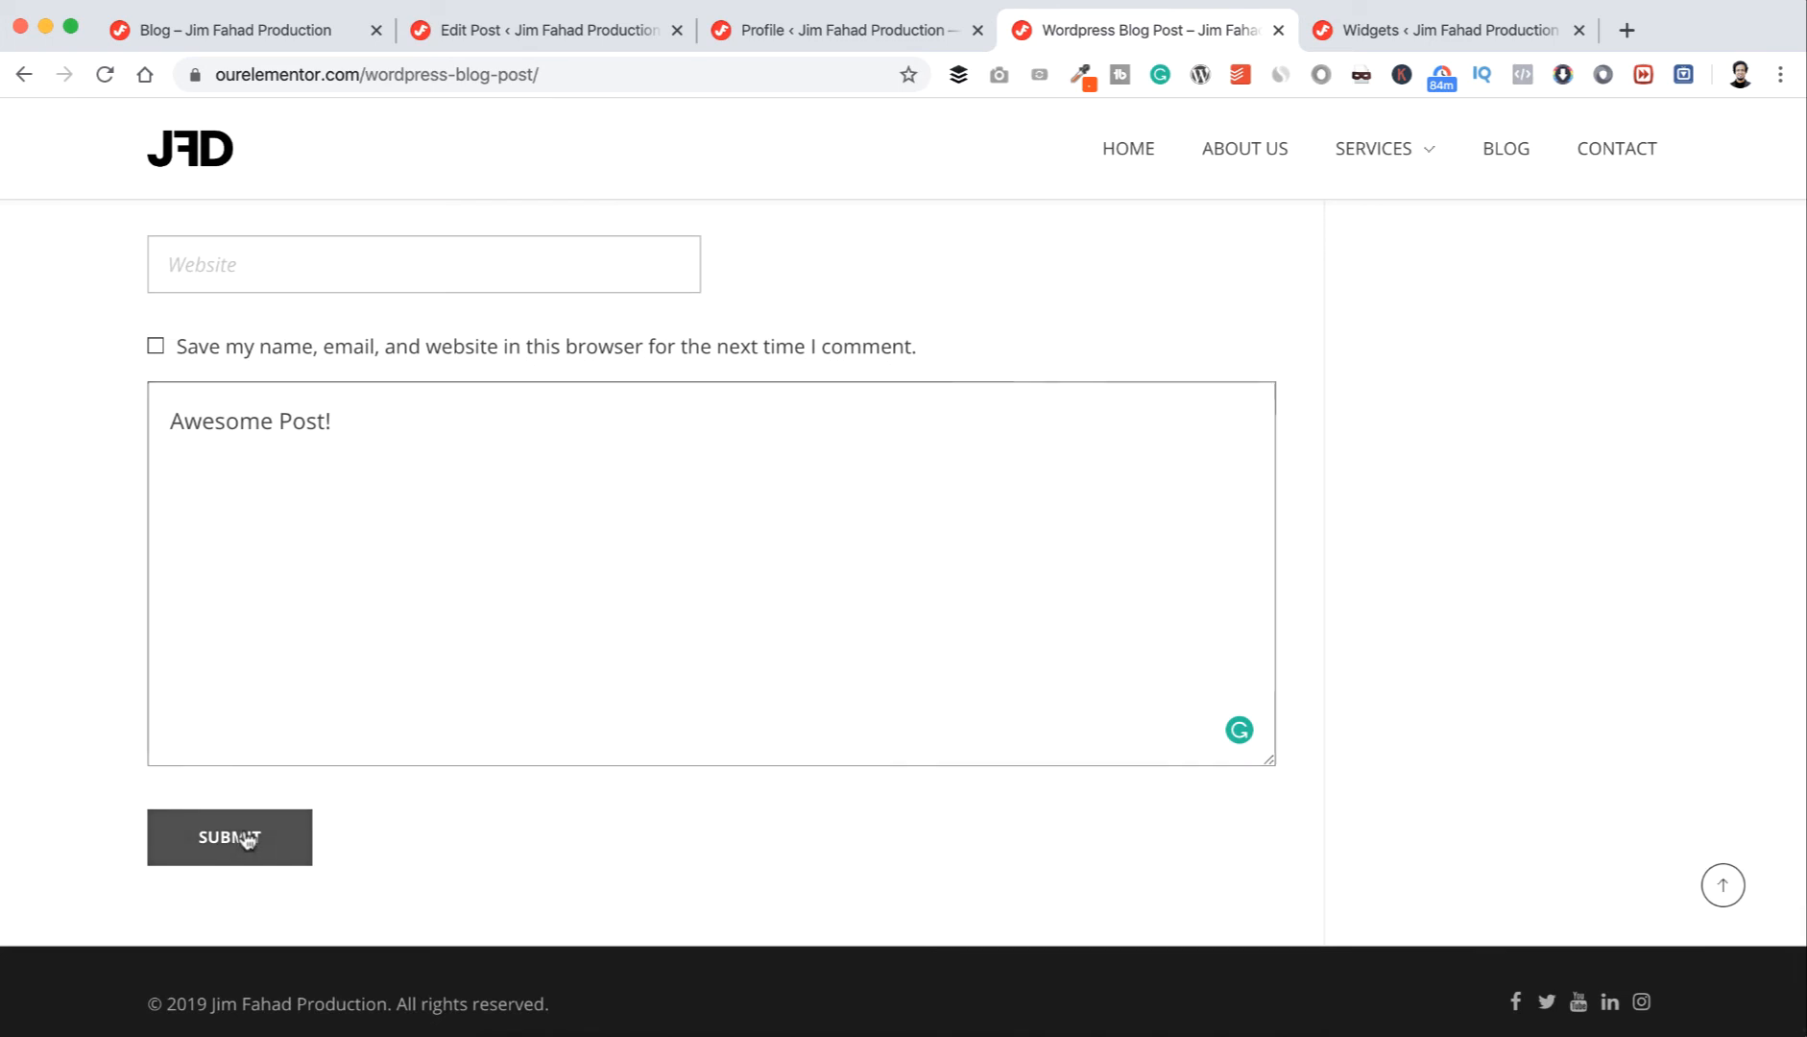
scroll(286, 592, "up", 5)
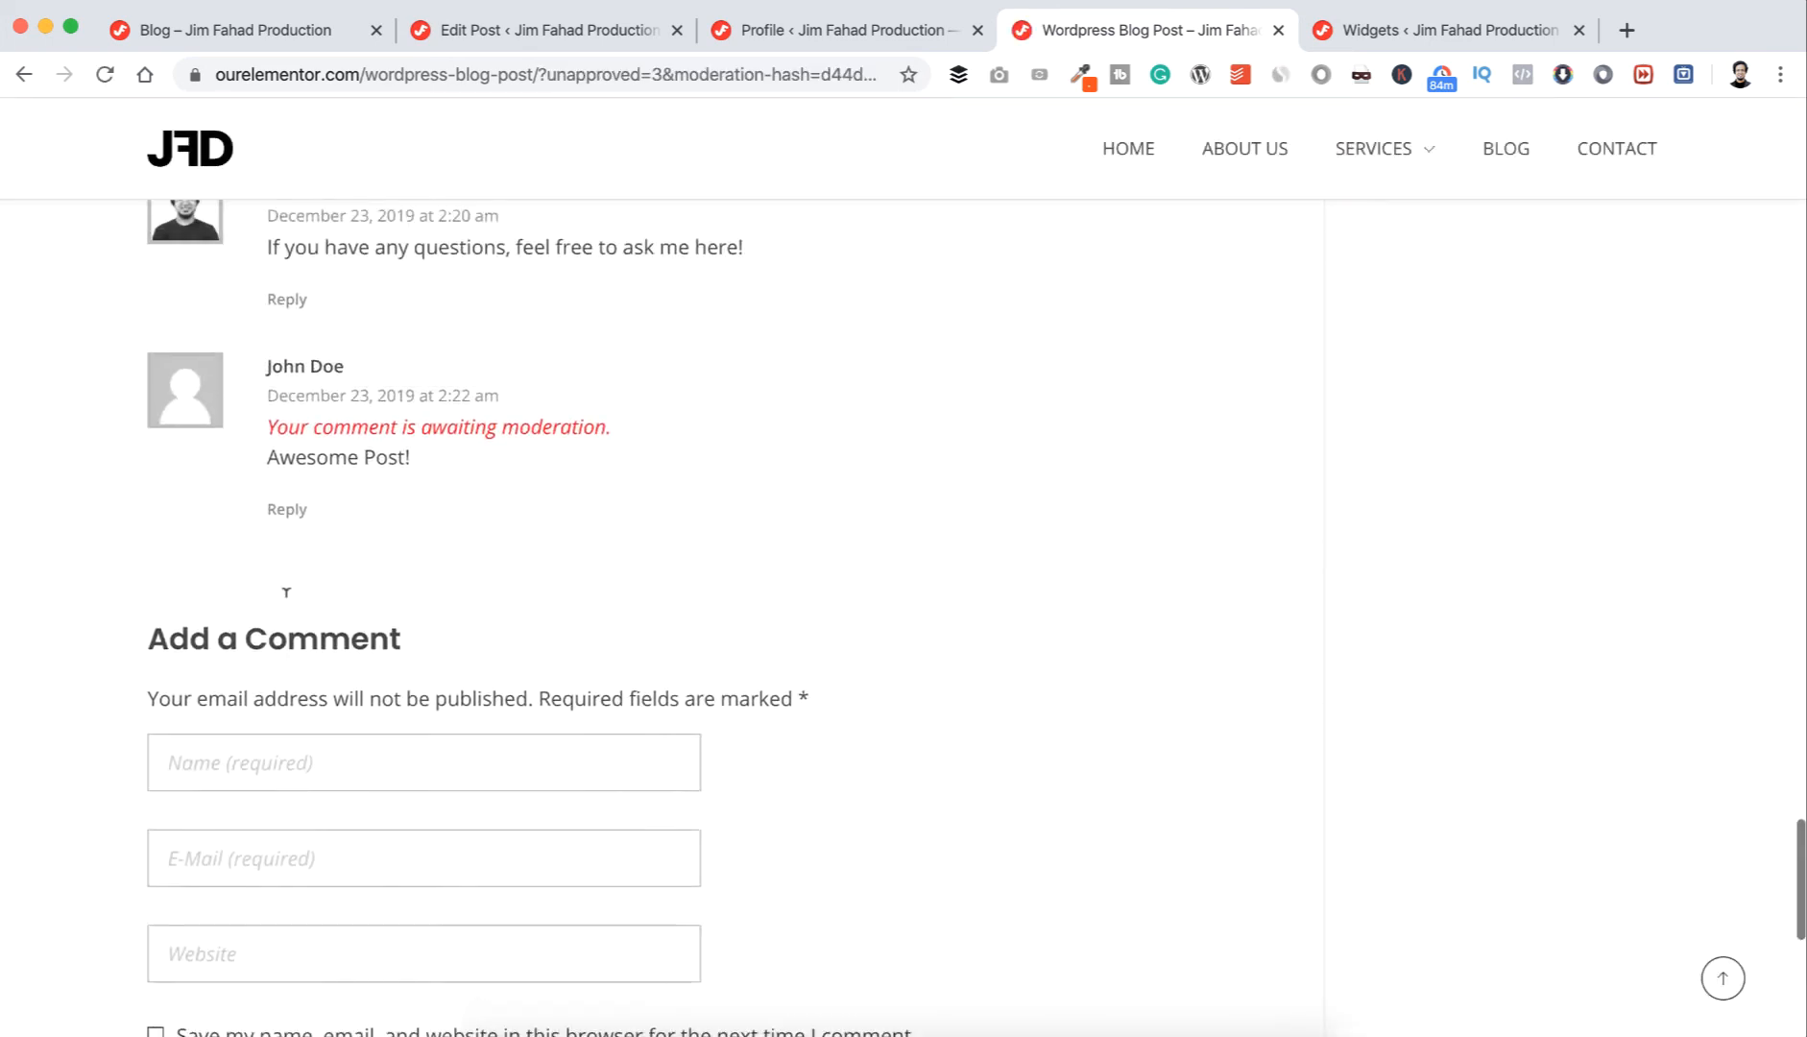
scroll(286, 593, "up", 1)
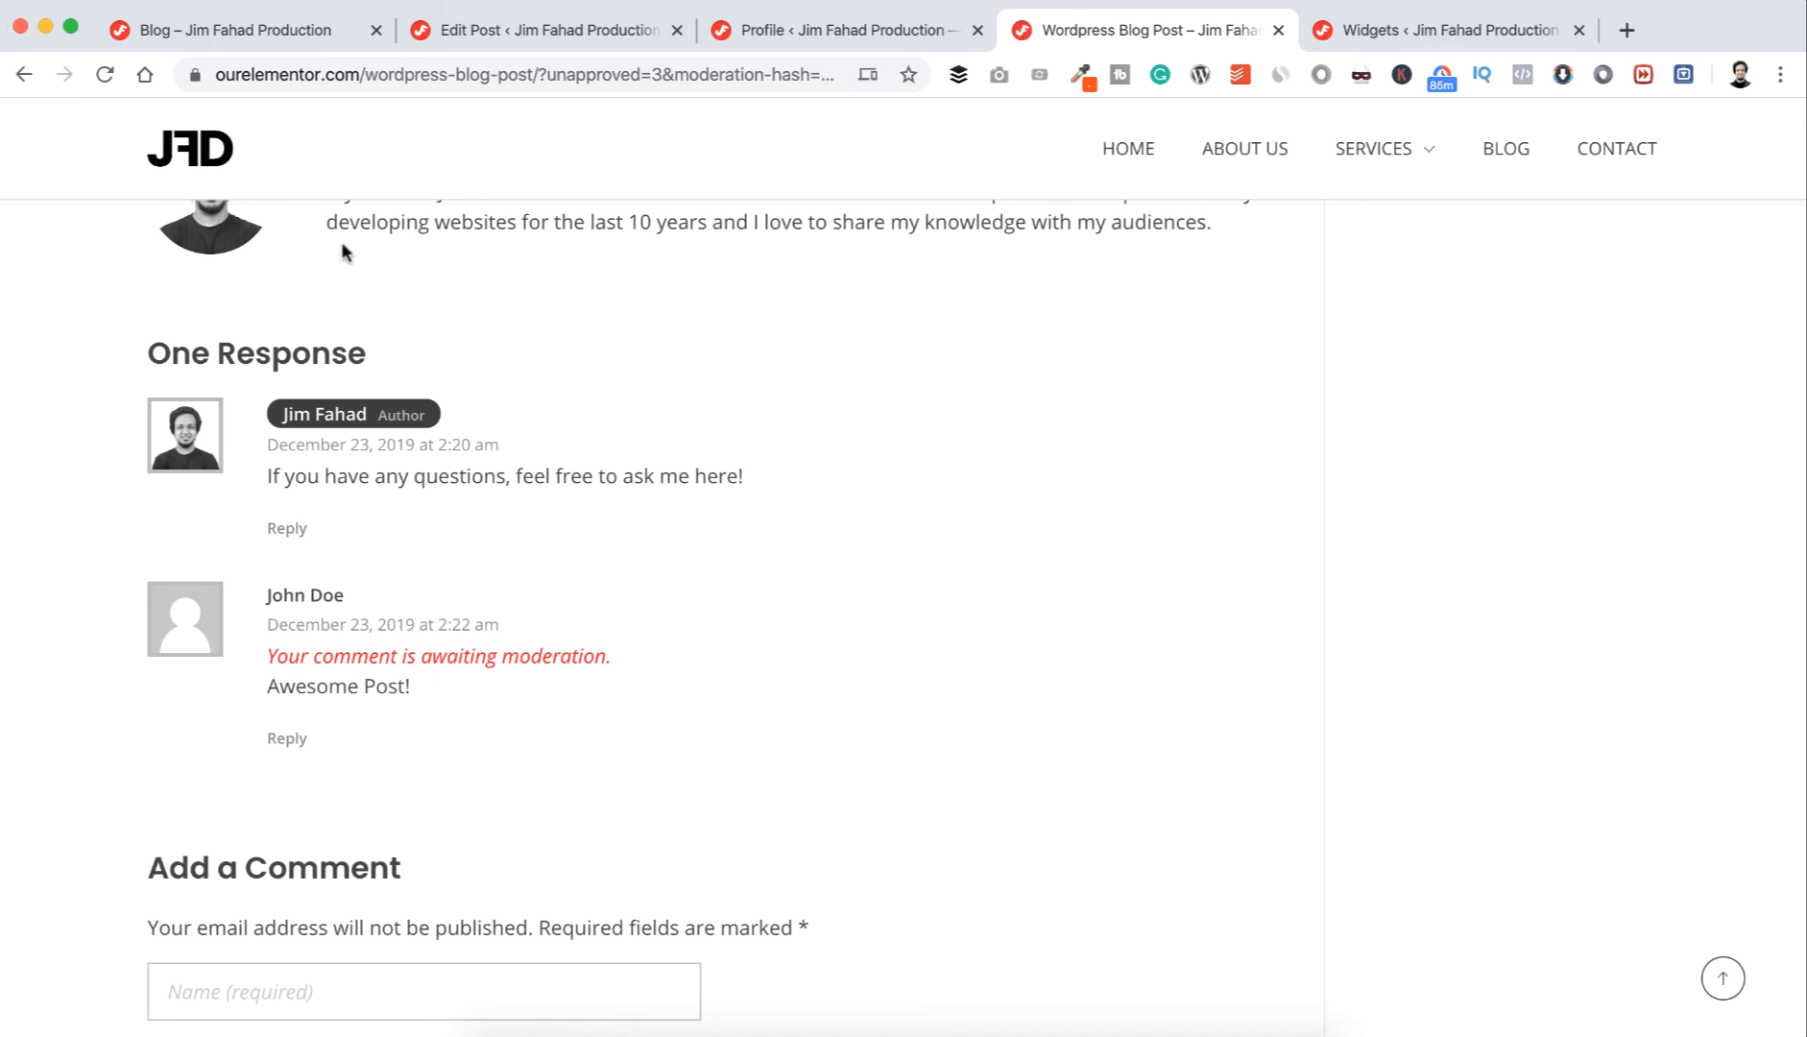
- Go to ourelementor.com/wp-admin and log back in to the WordPress dashboard
left_click_drag(366, 74, 977, 84)
type("wp")
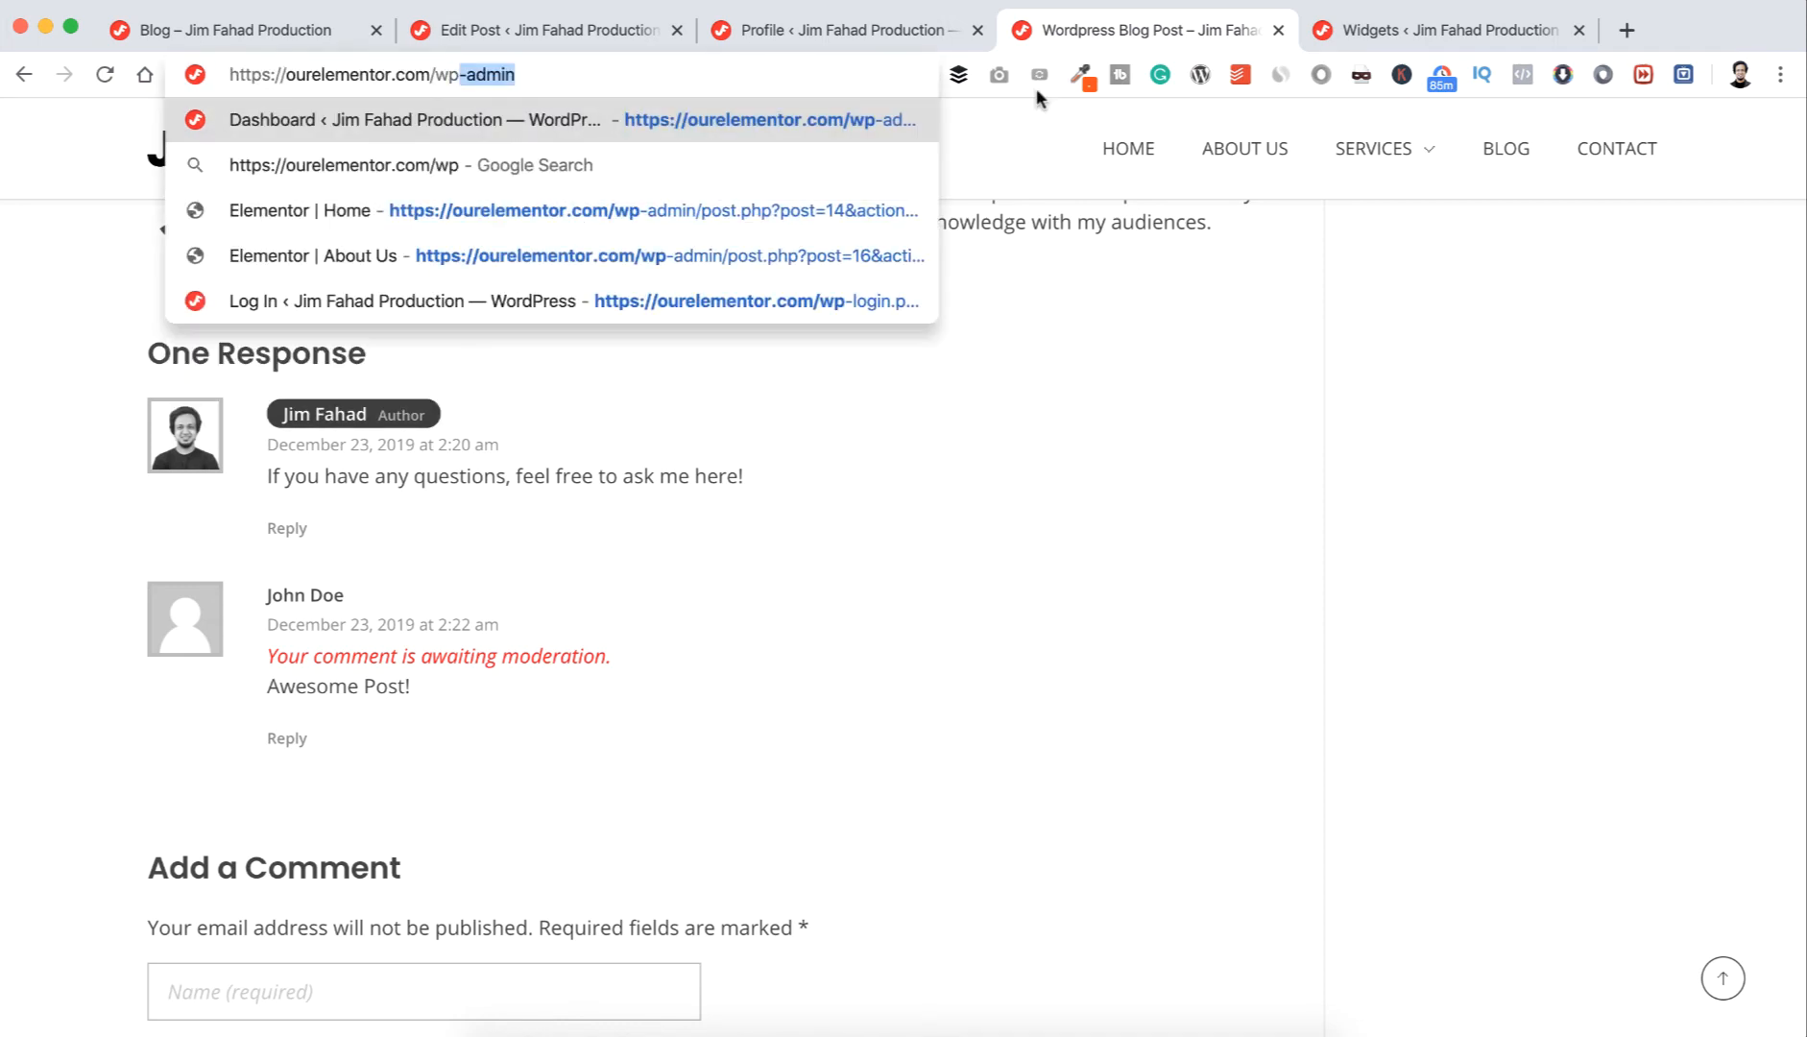
type("-admin")
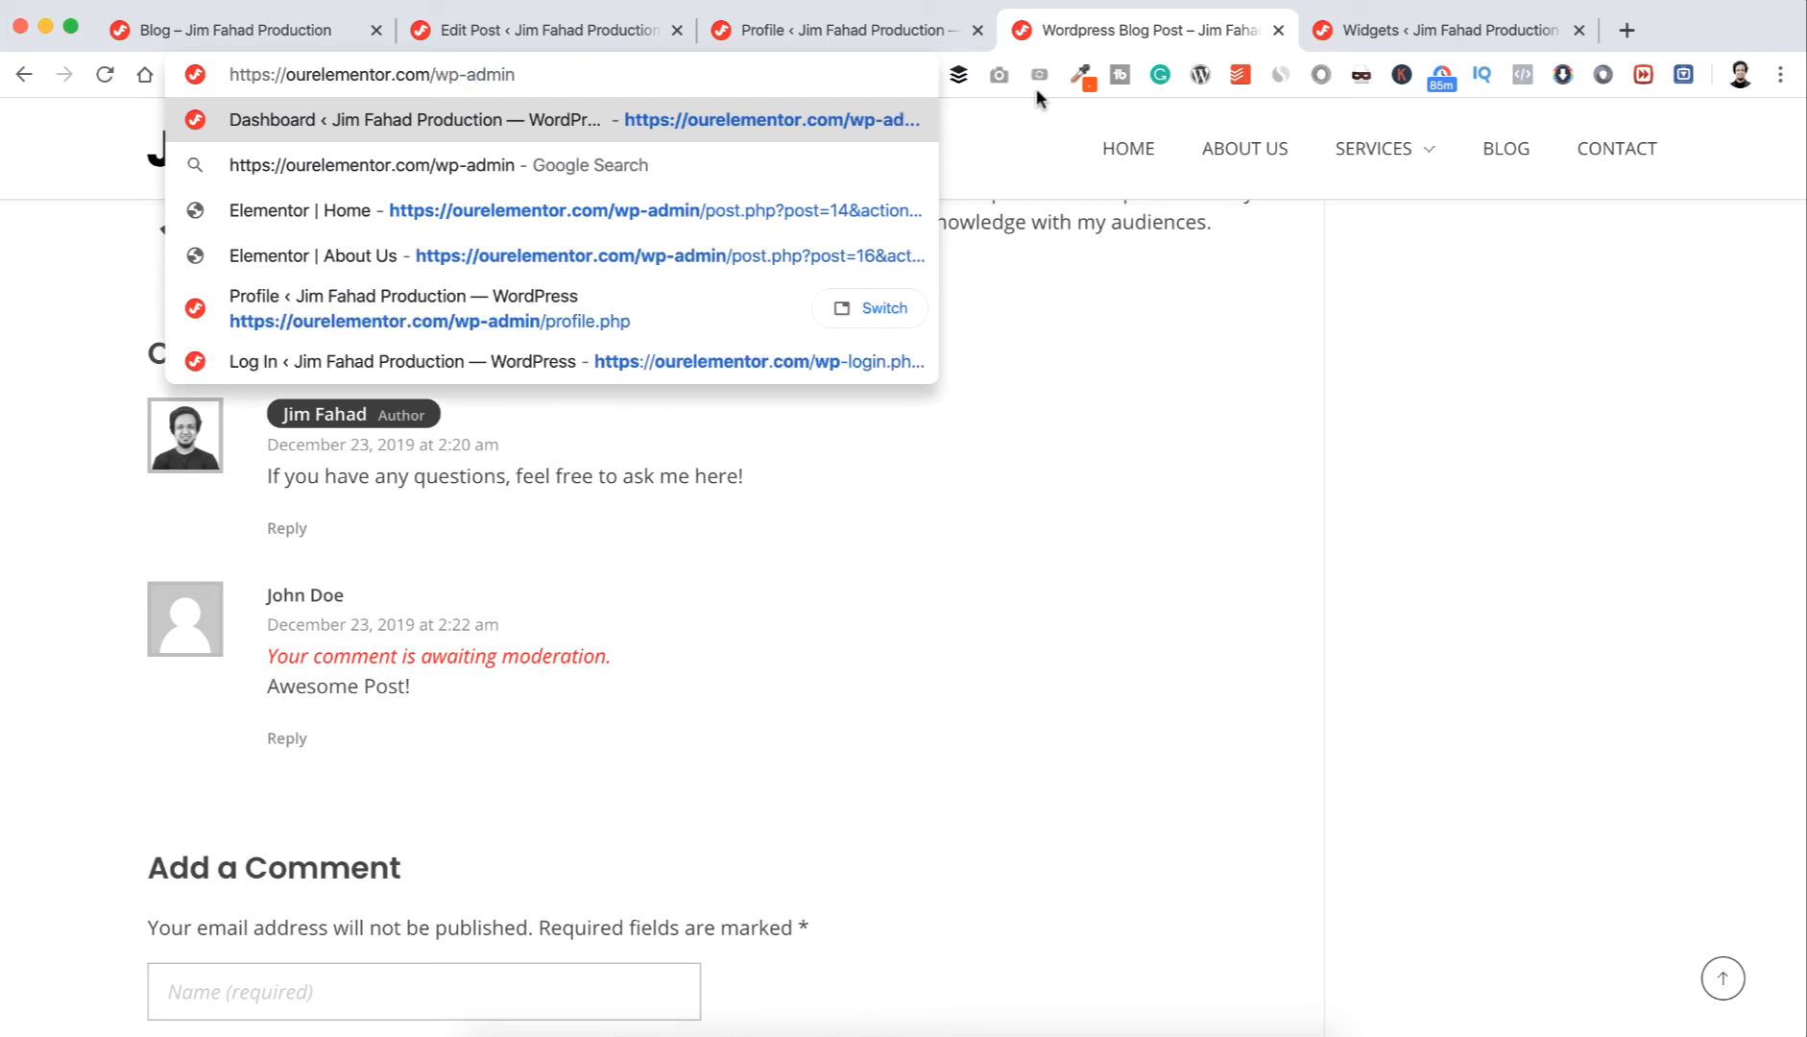
key("Return")
left_click(1043, 641)
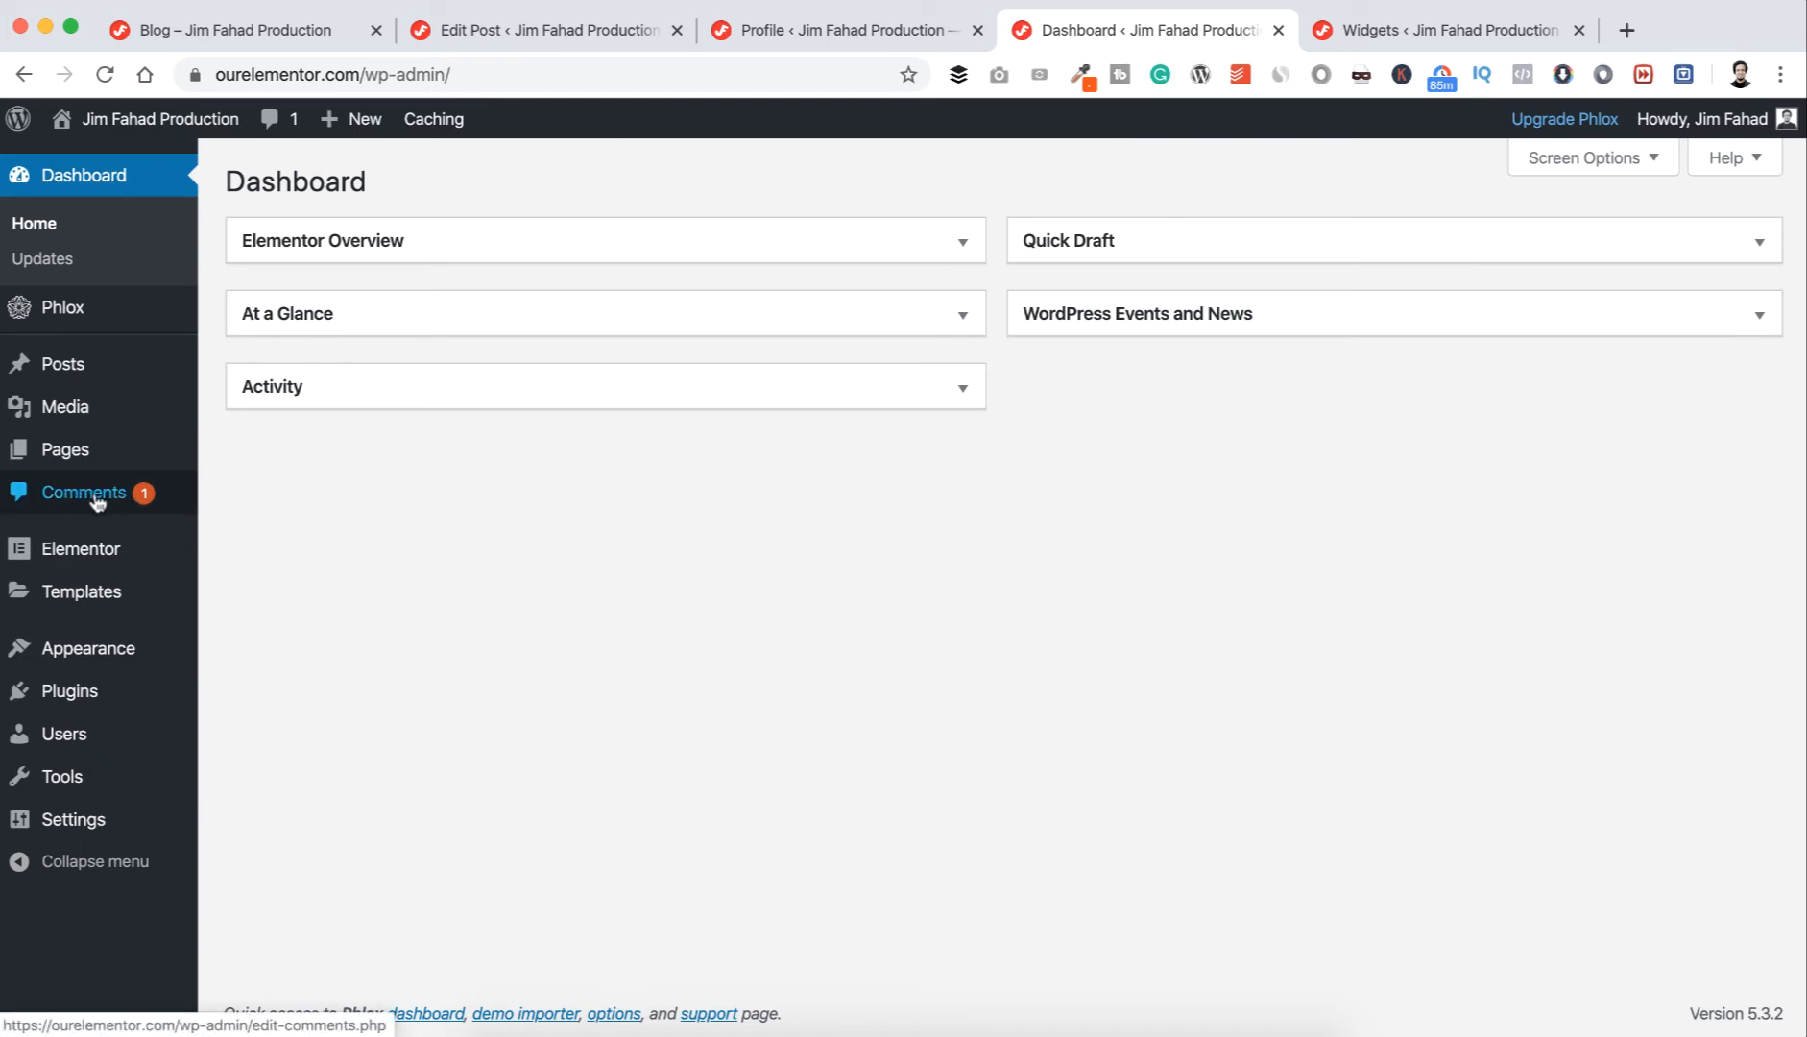
- Approve the pending "Awesome Post!" comment and reload the blog post to check its comments
left_click(97, 496)
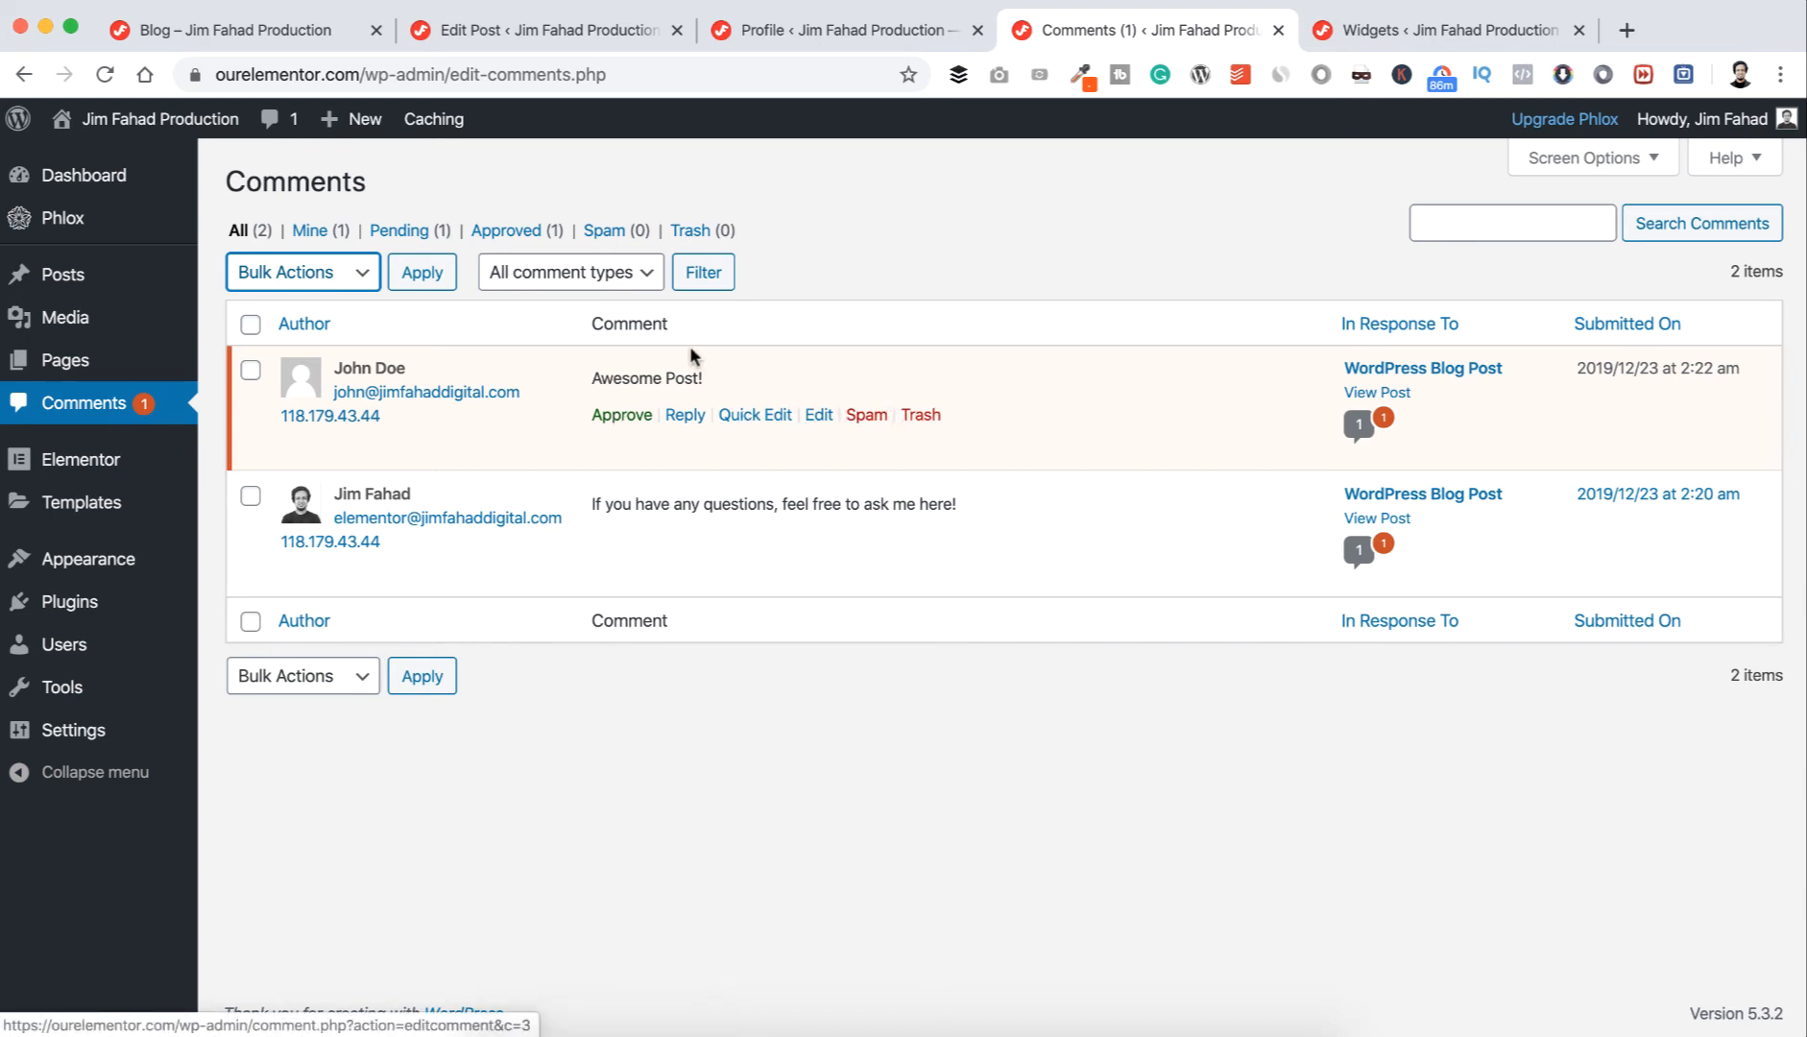
left_click(624, 419)
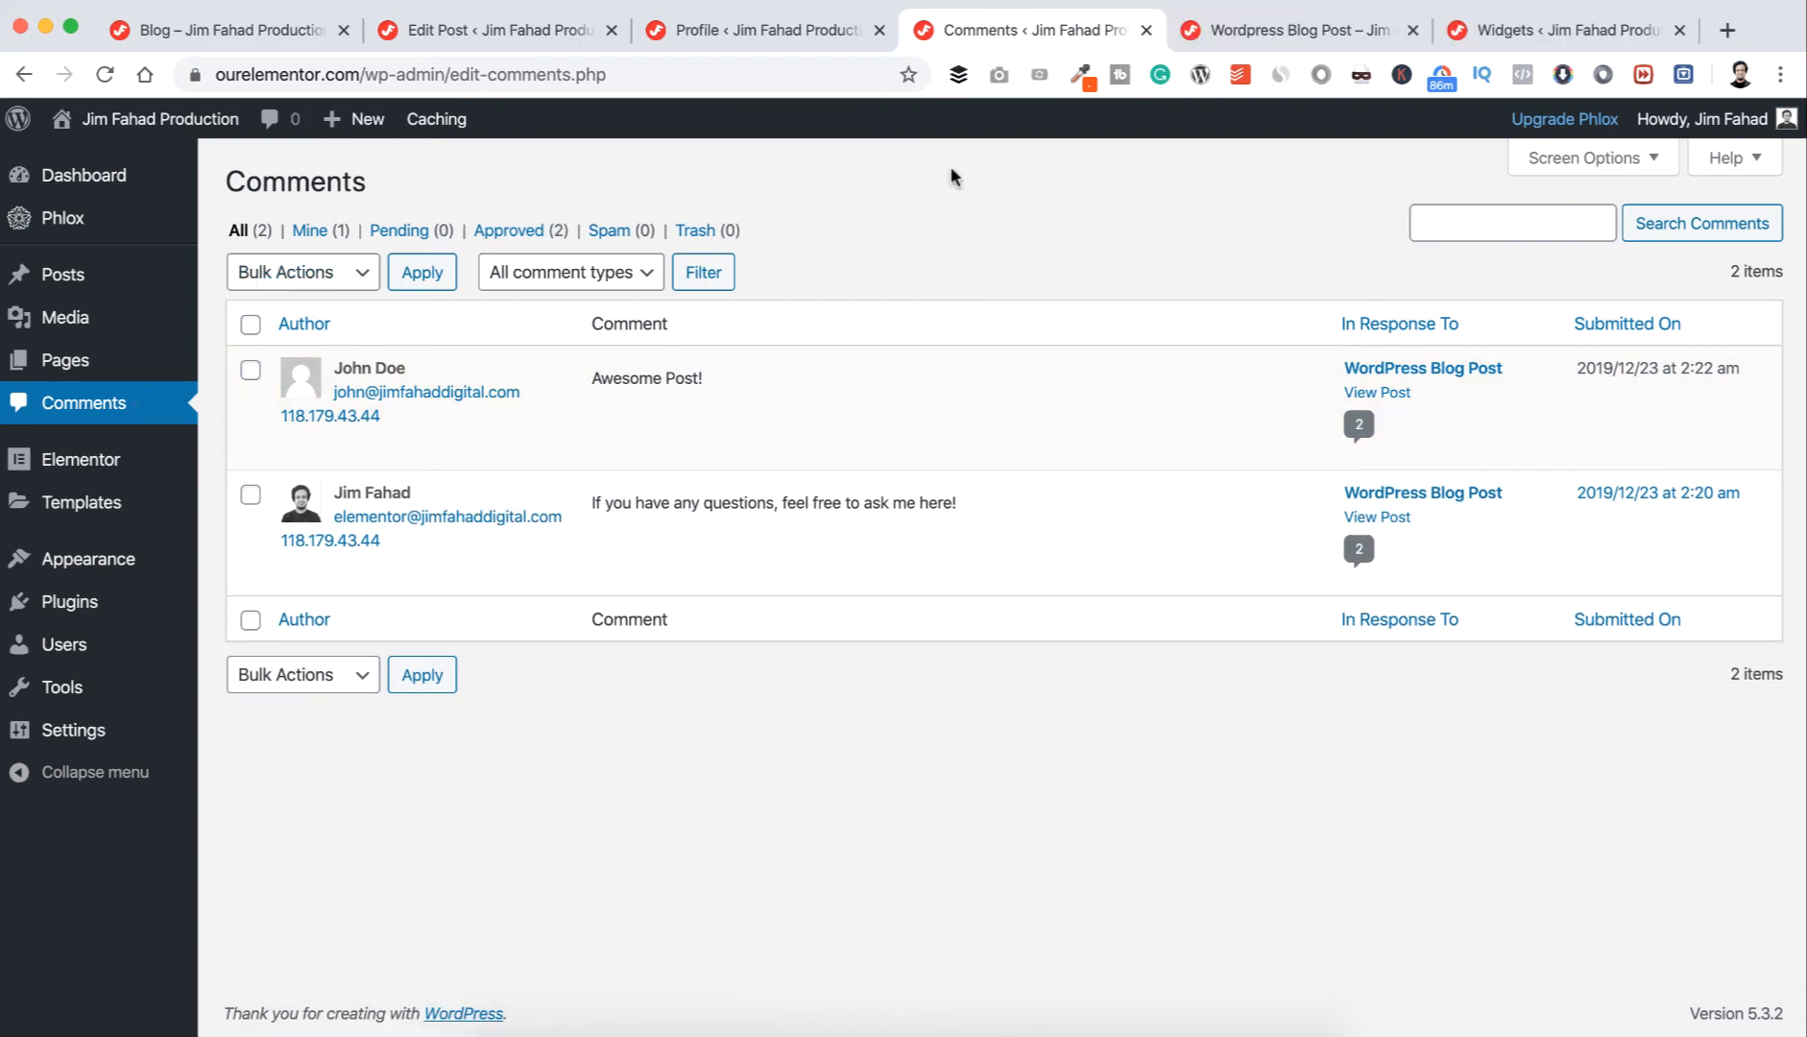
left_click(1283, 29)
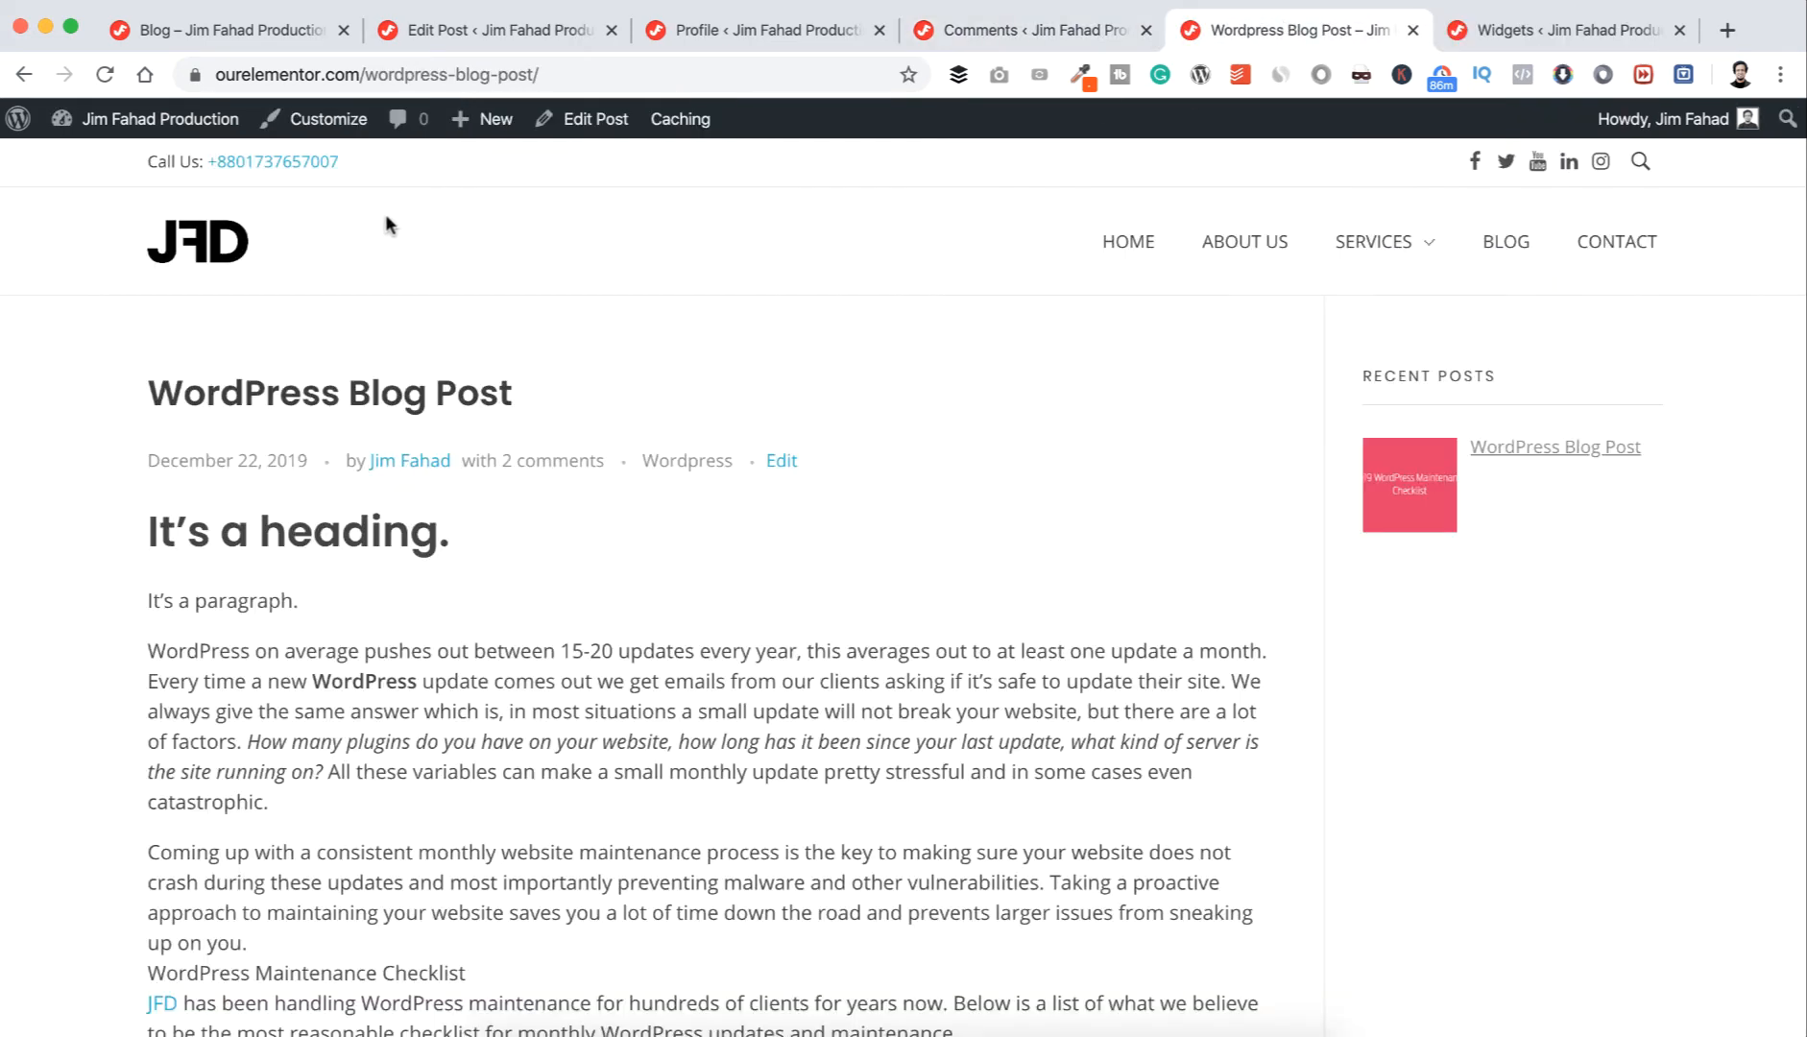
left_click(108, 76)
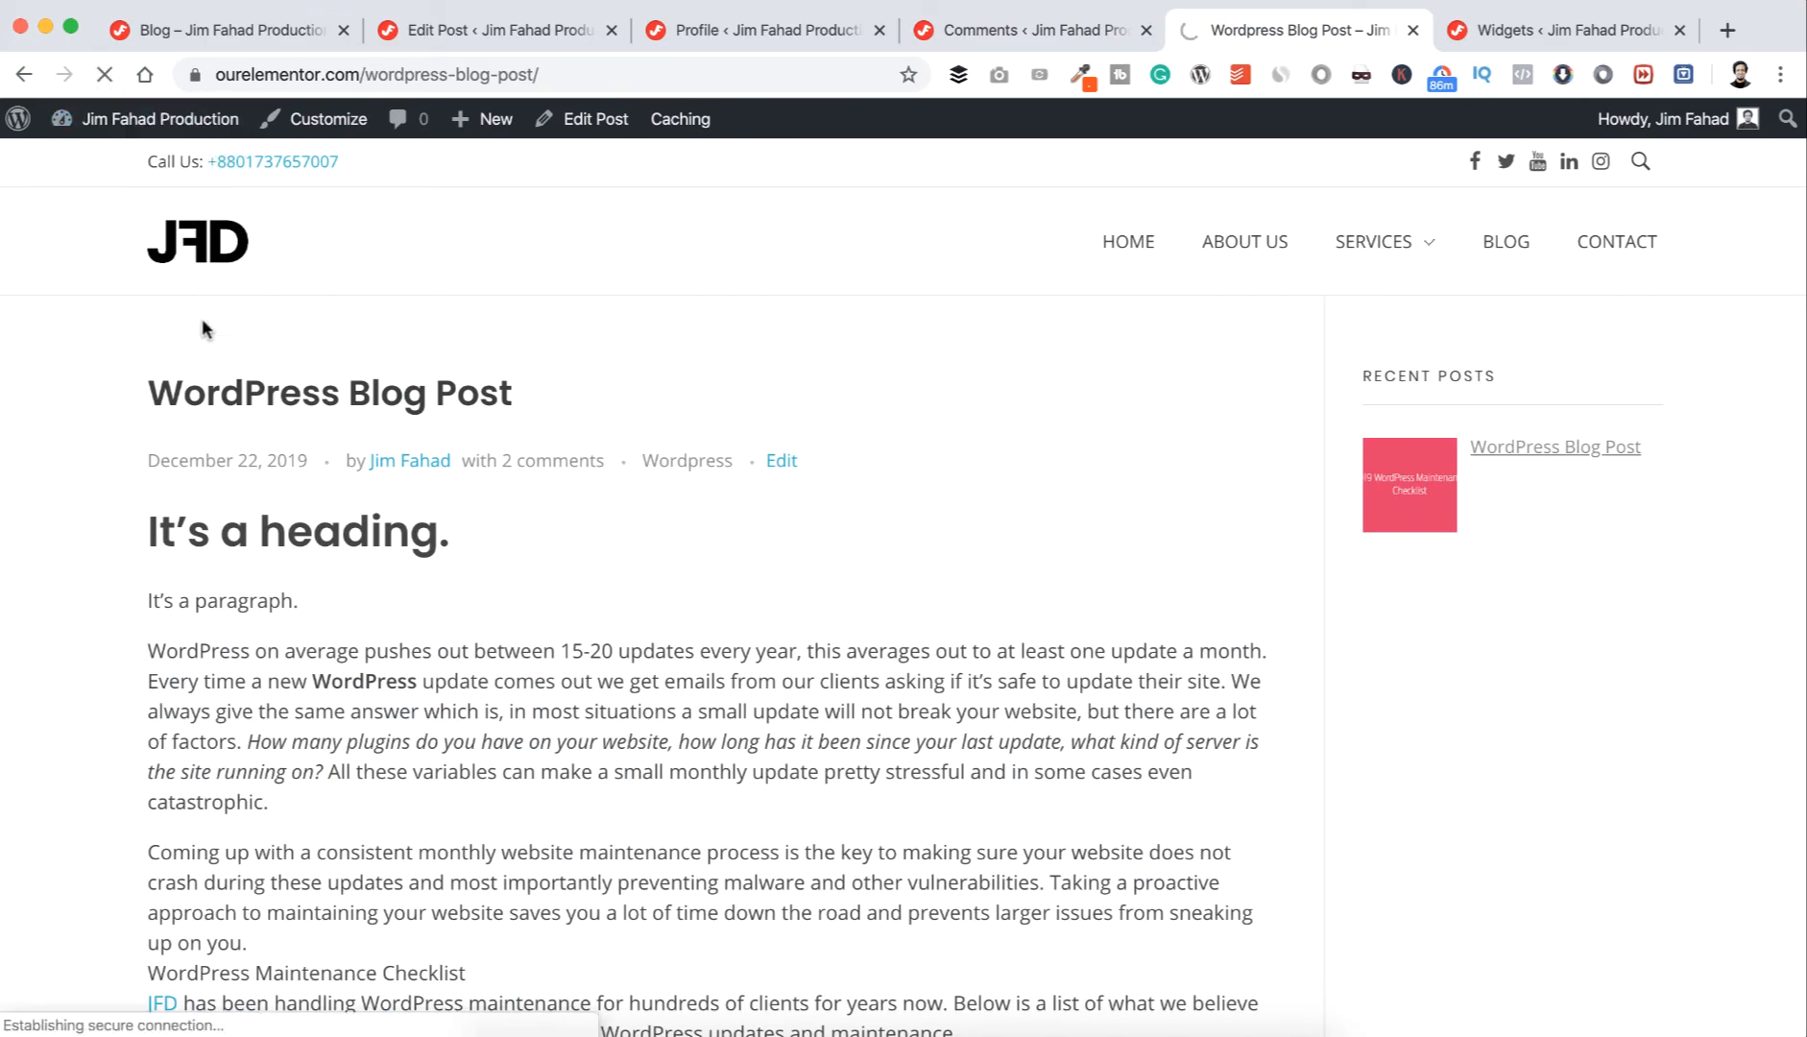
scroll(204, 406, "down", 15)
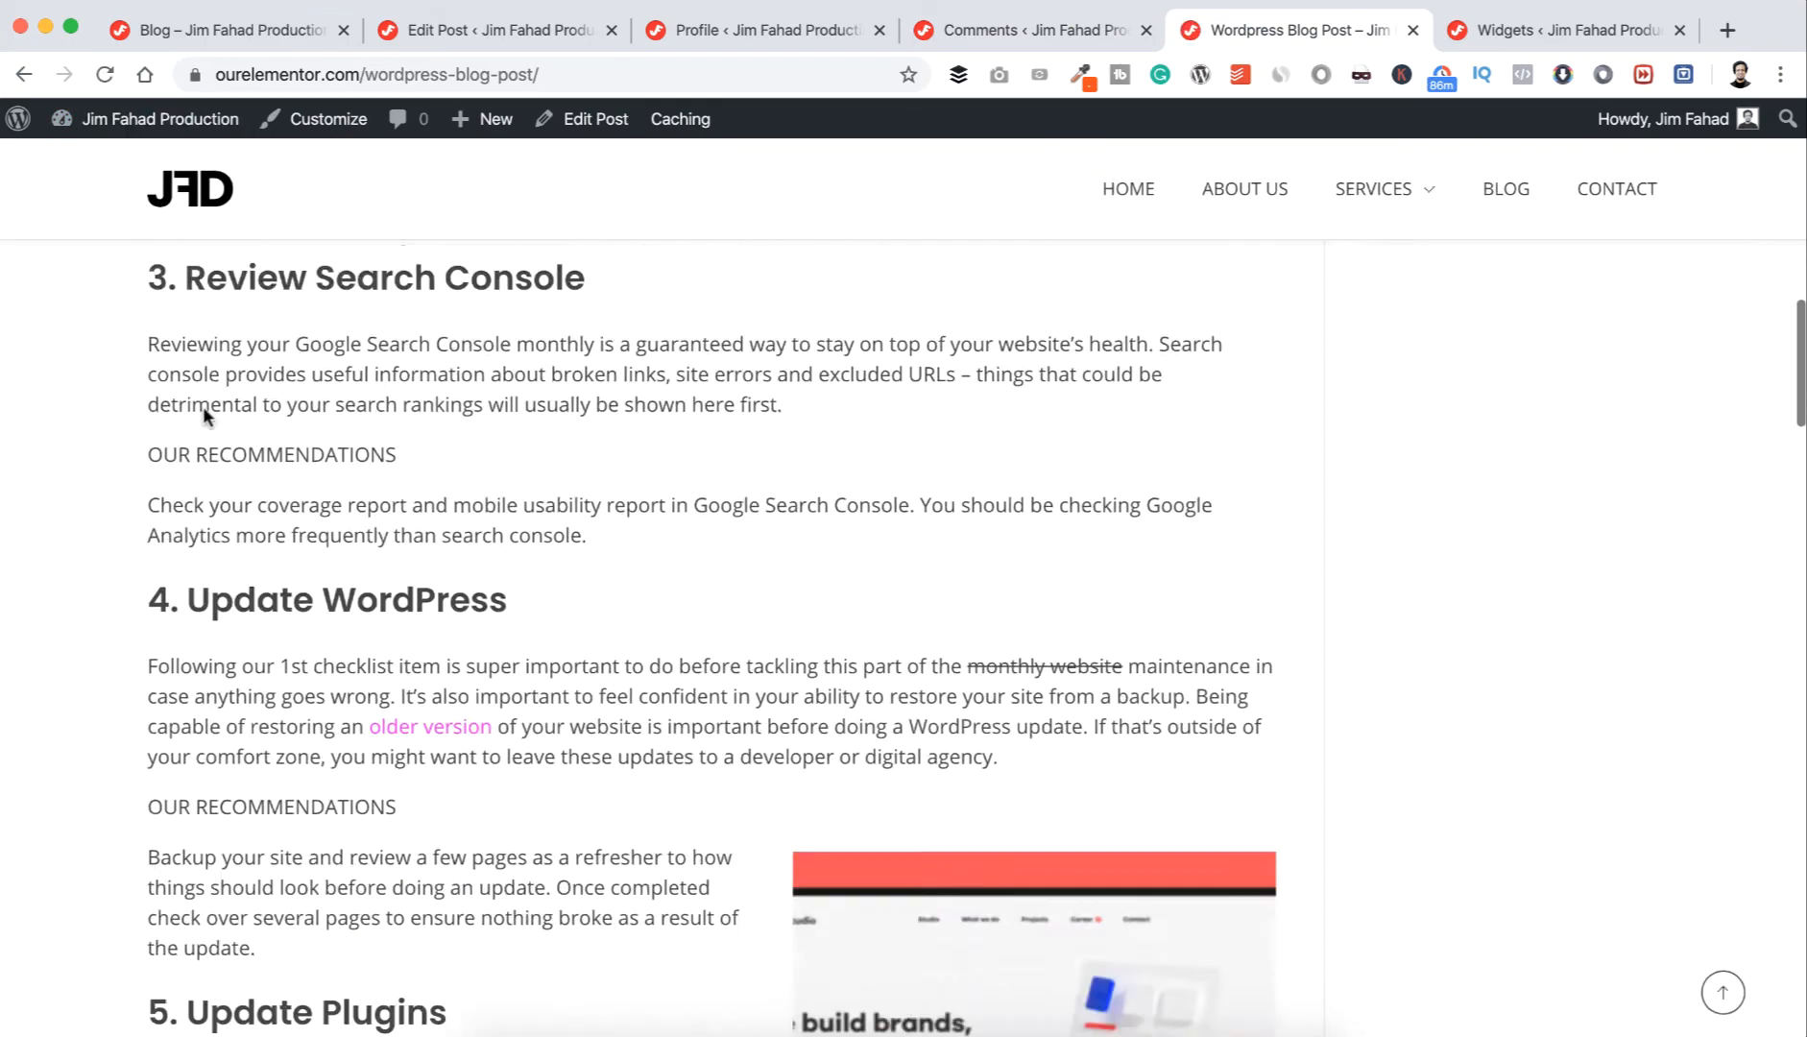
scroll(204, 406, "down", 20)
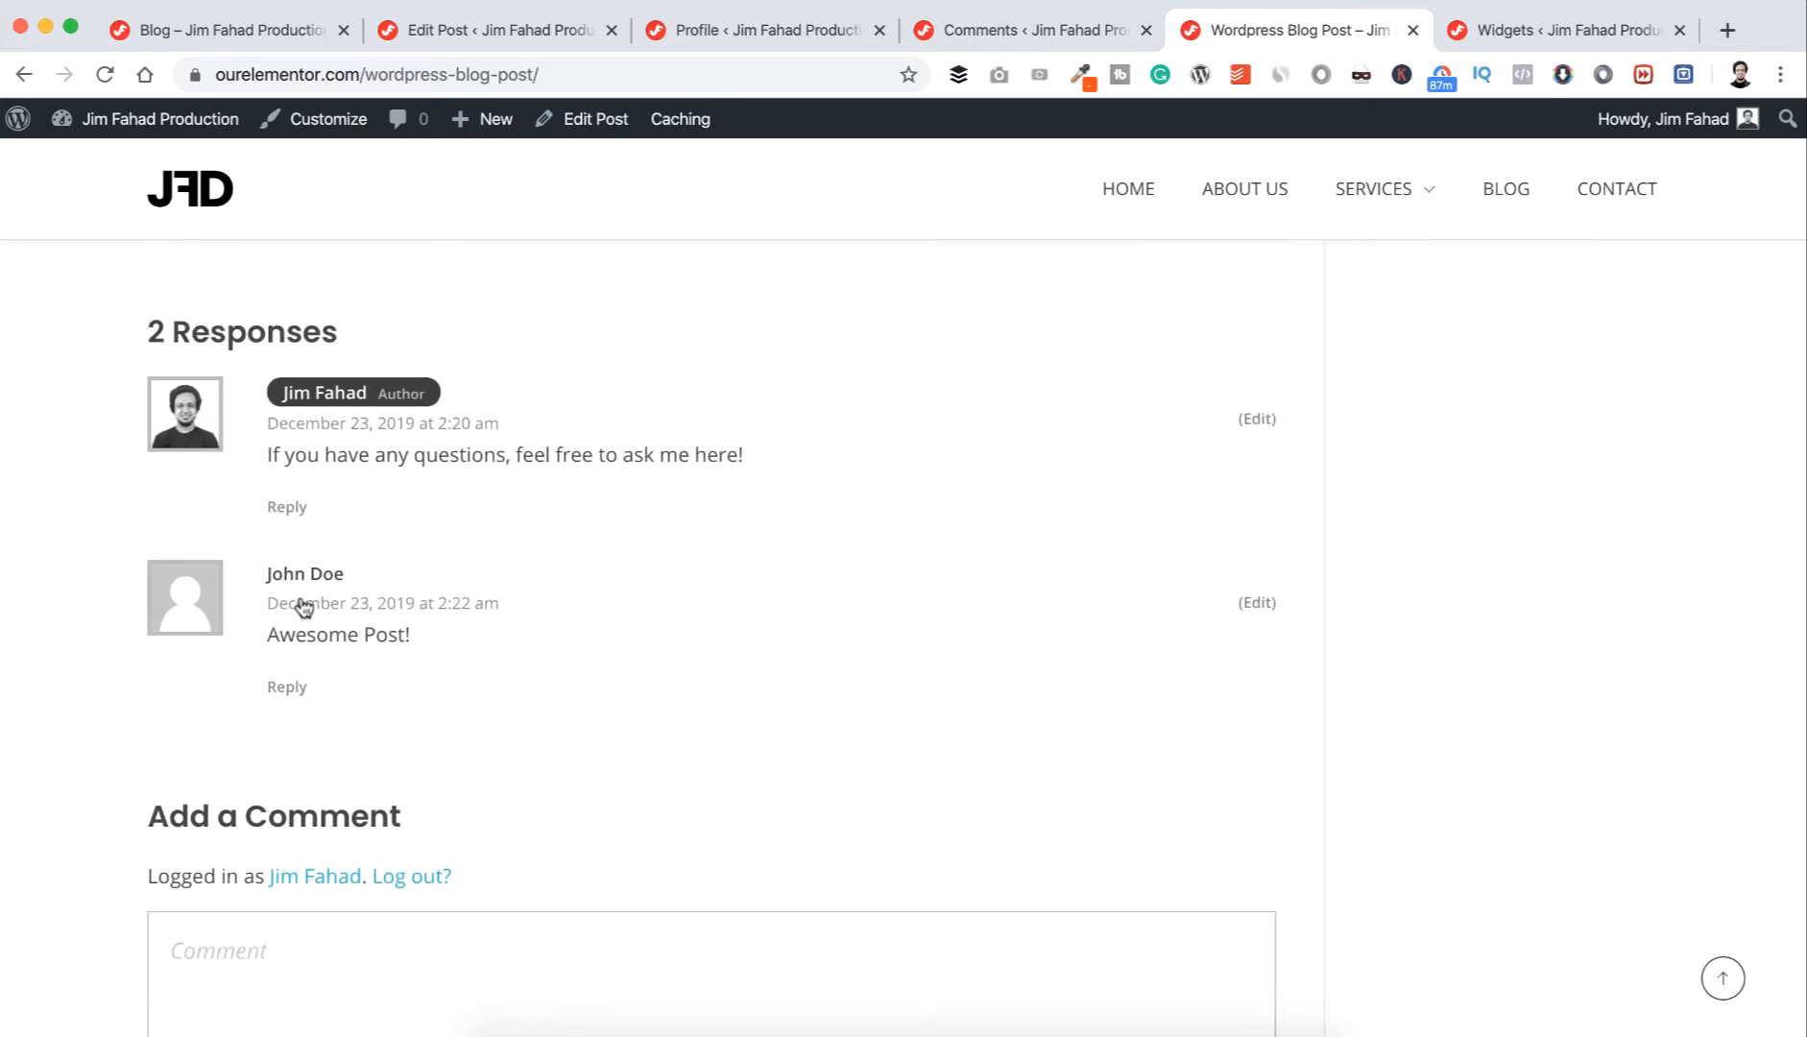
- Reply to the "Awesome Post!" comment with "Thanks", the commenter's first name and an exclamation mark
left_click(285, 688)
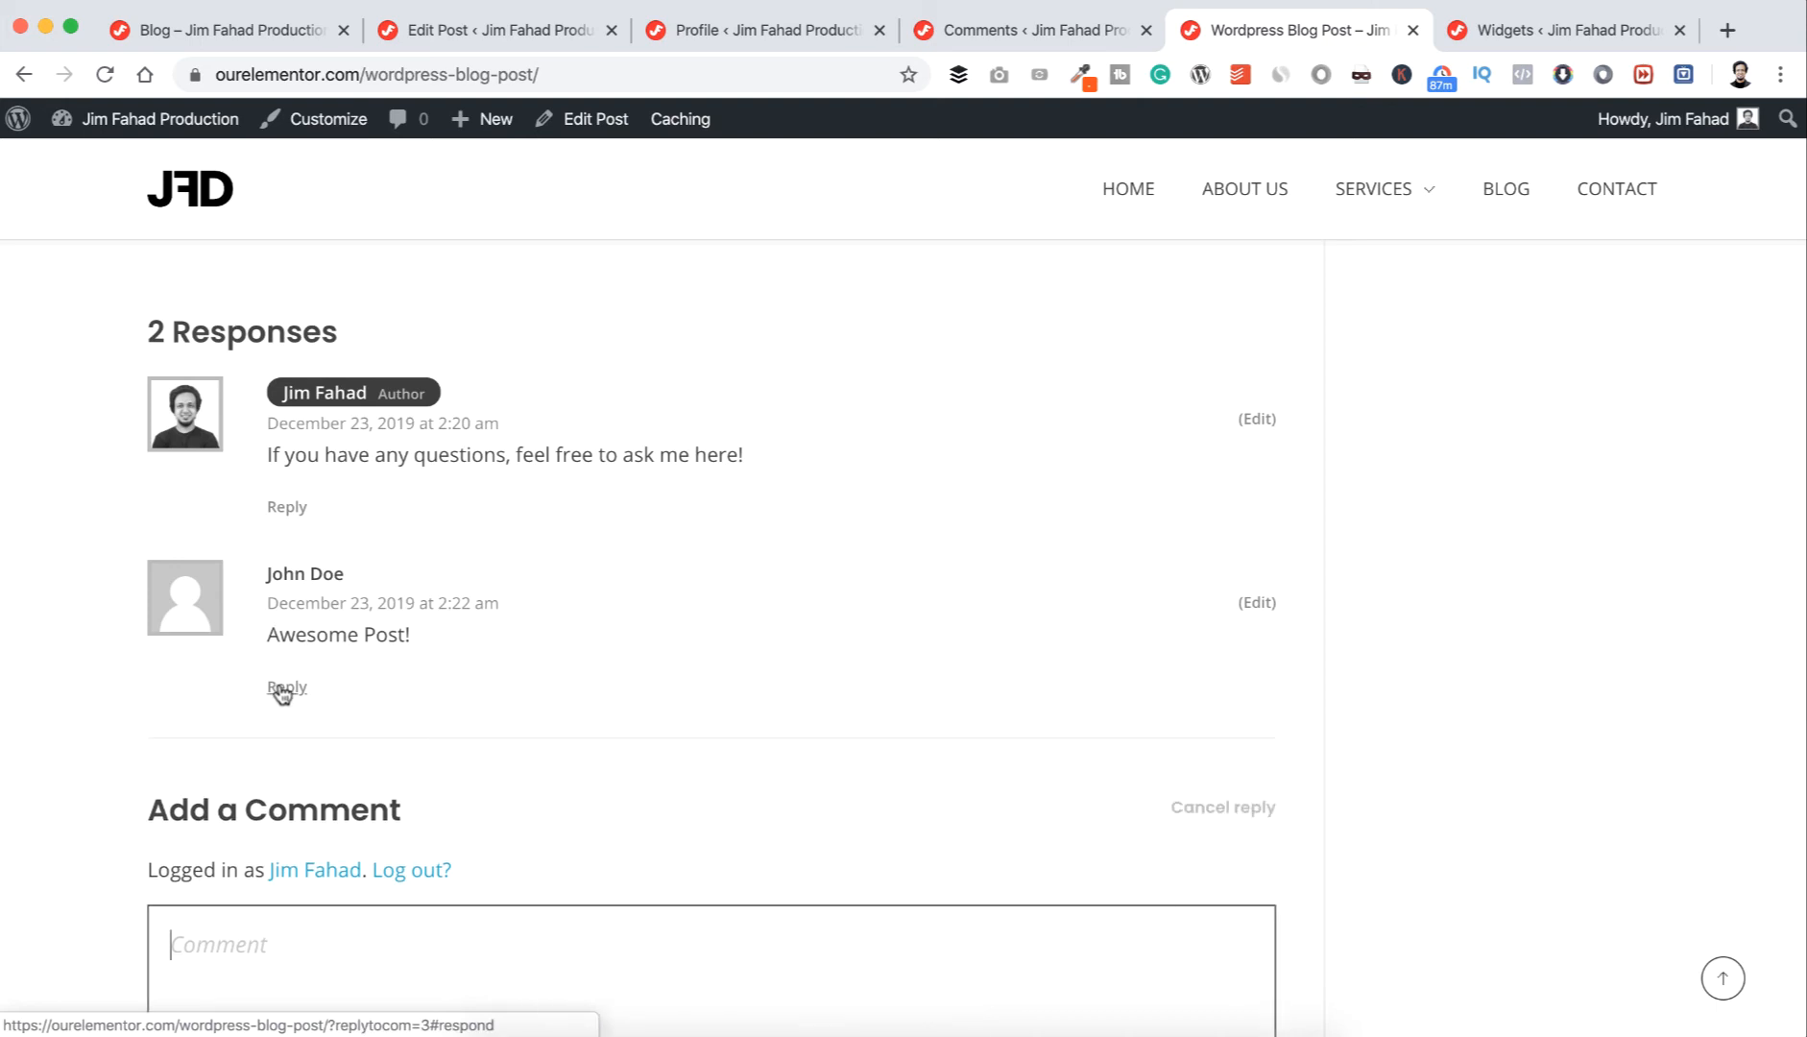
scroll(283, 694, "down", 3)
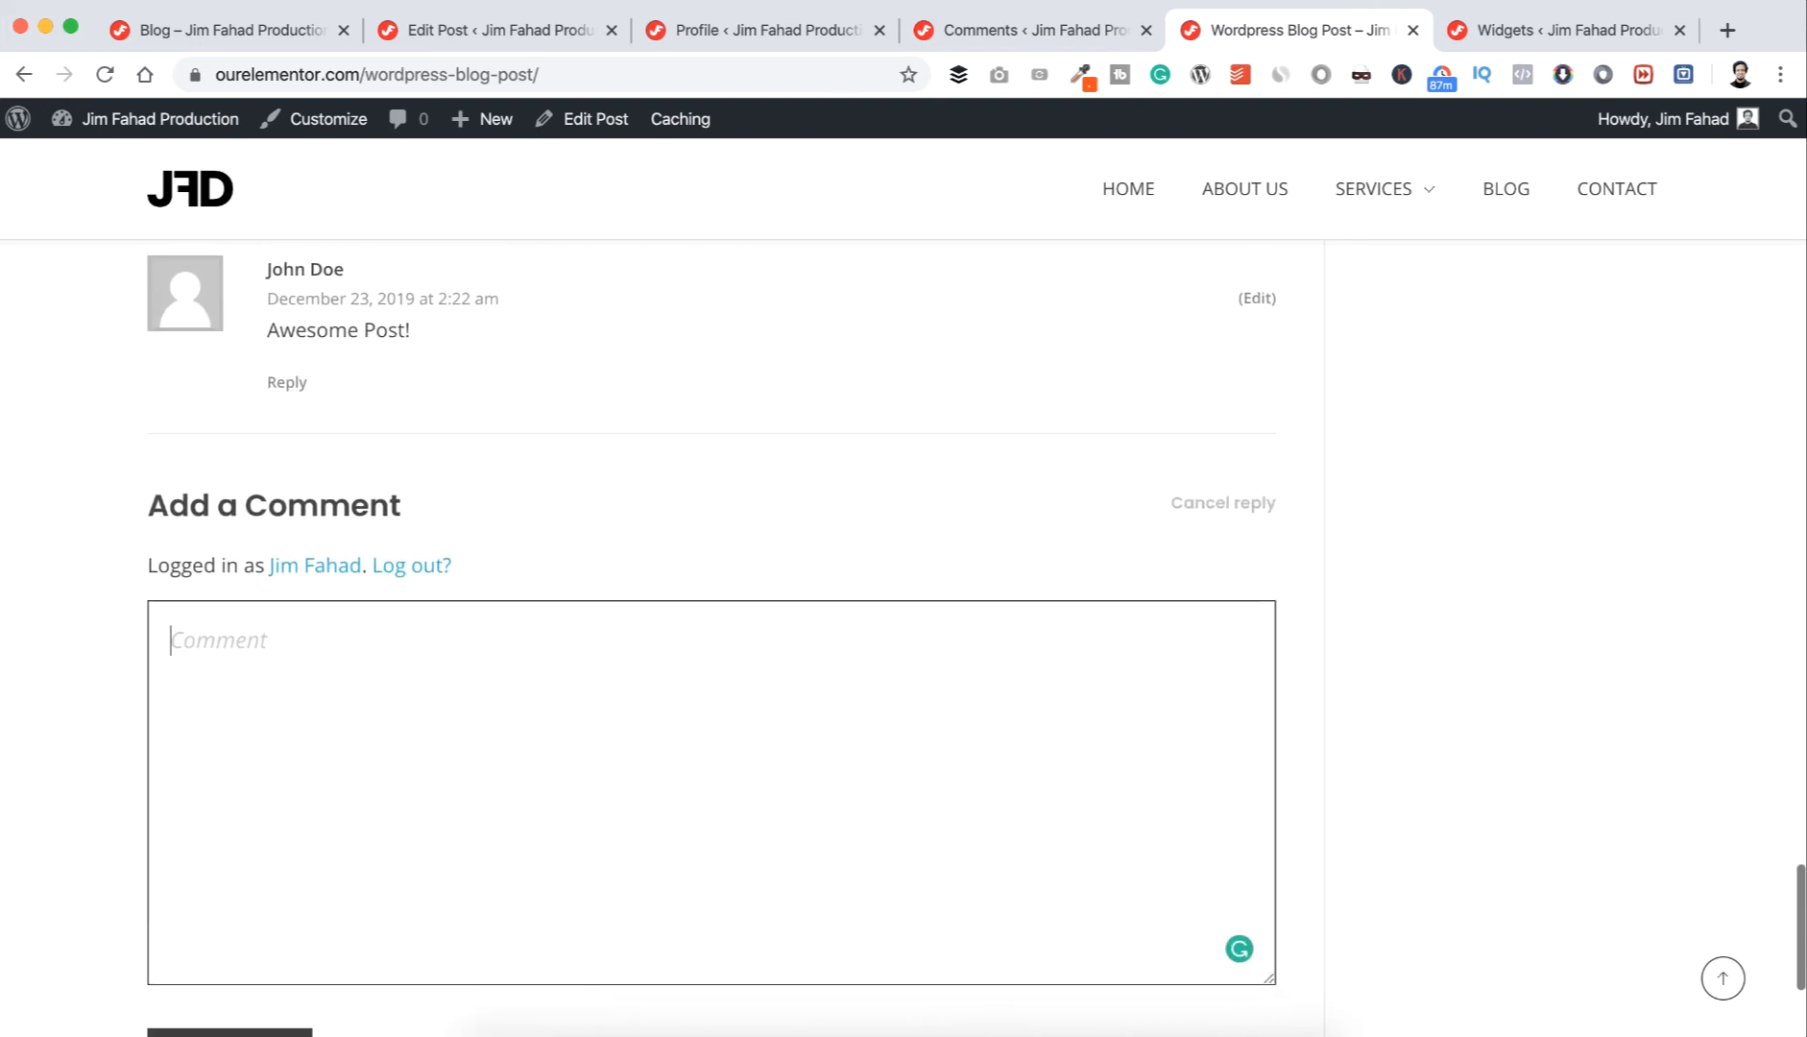
type("Thanks John!")
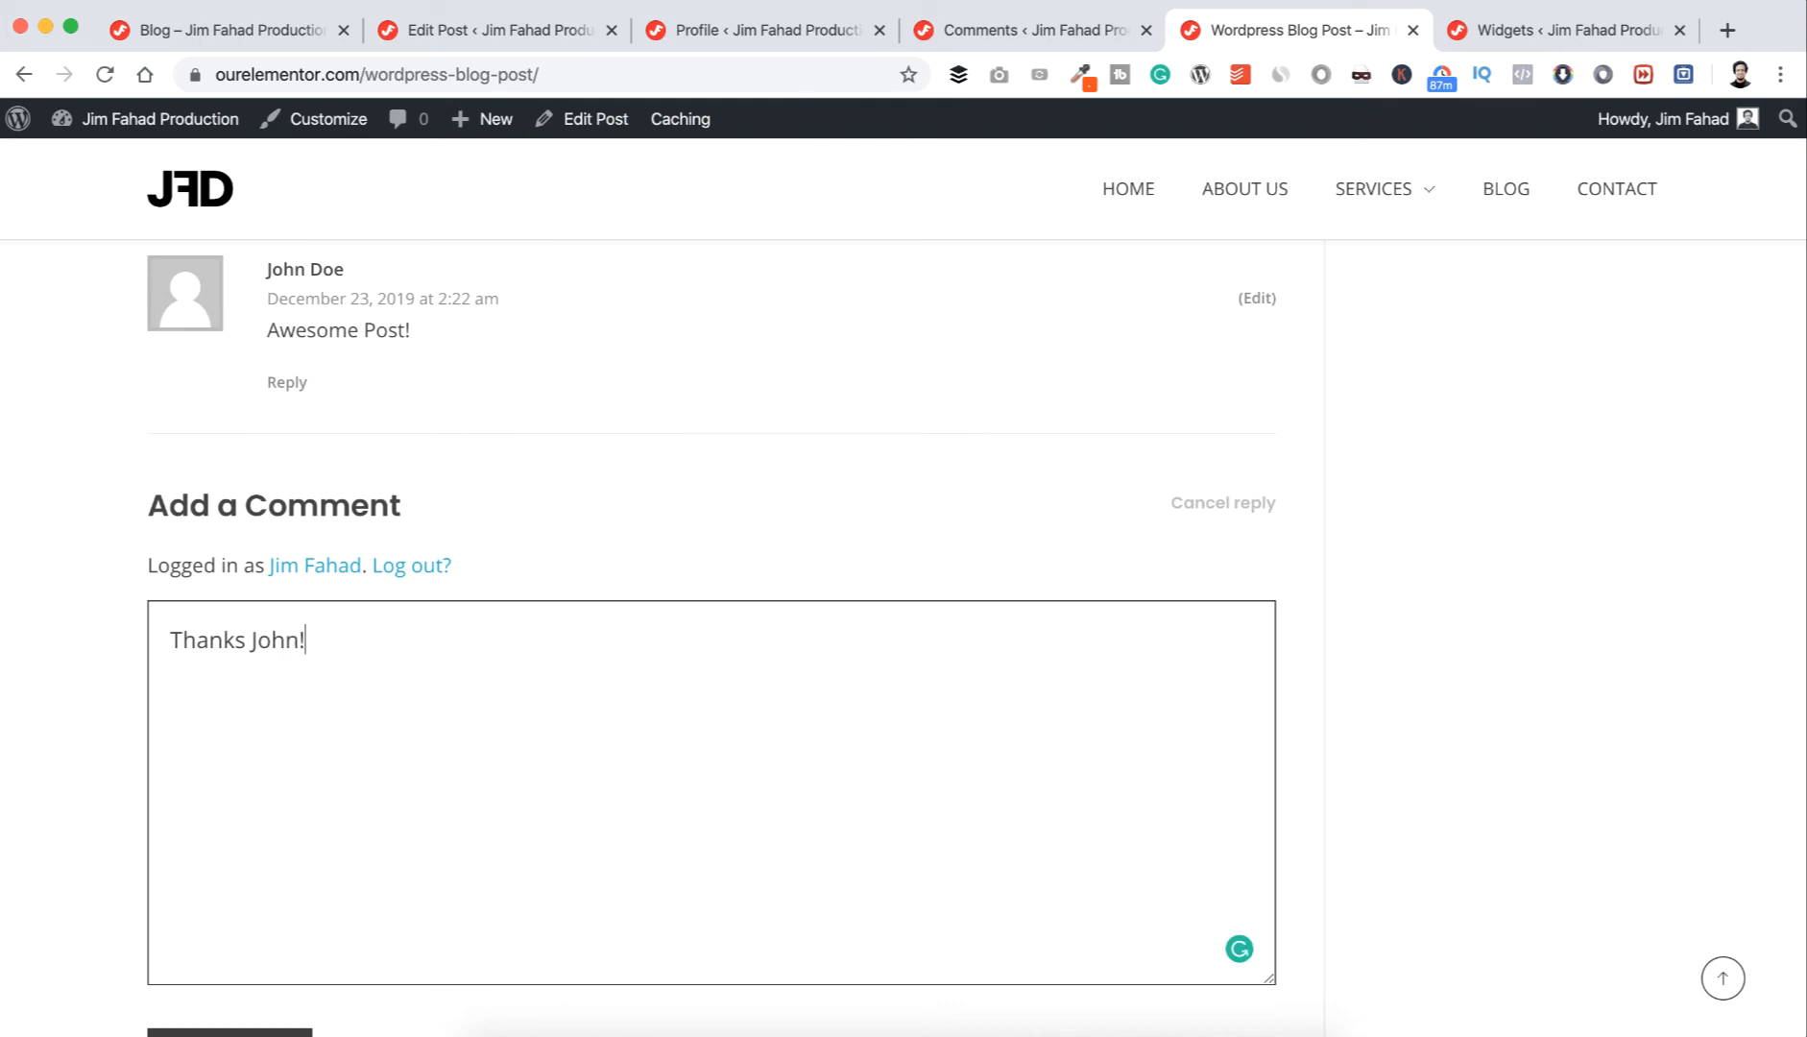
scroll(236, 826, "down", 2)
left_click(231, 924)
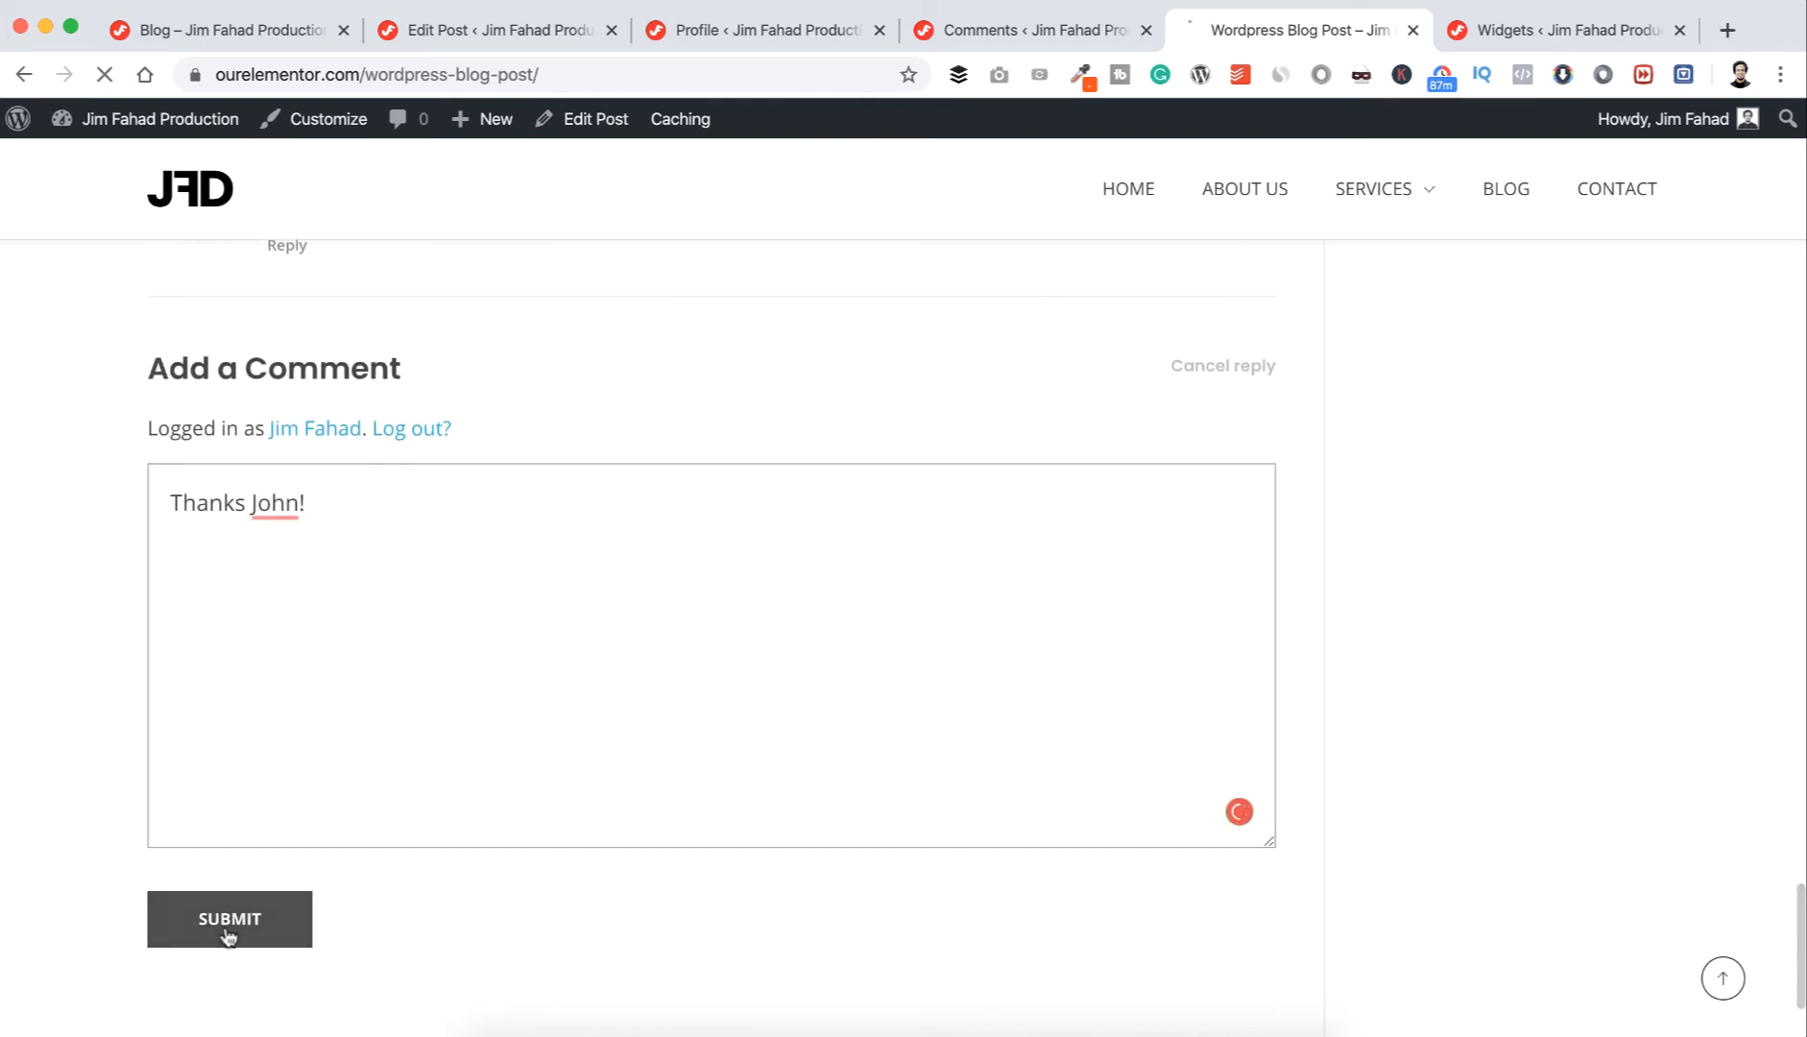
scroll(60, 702, "up", 1)
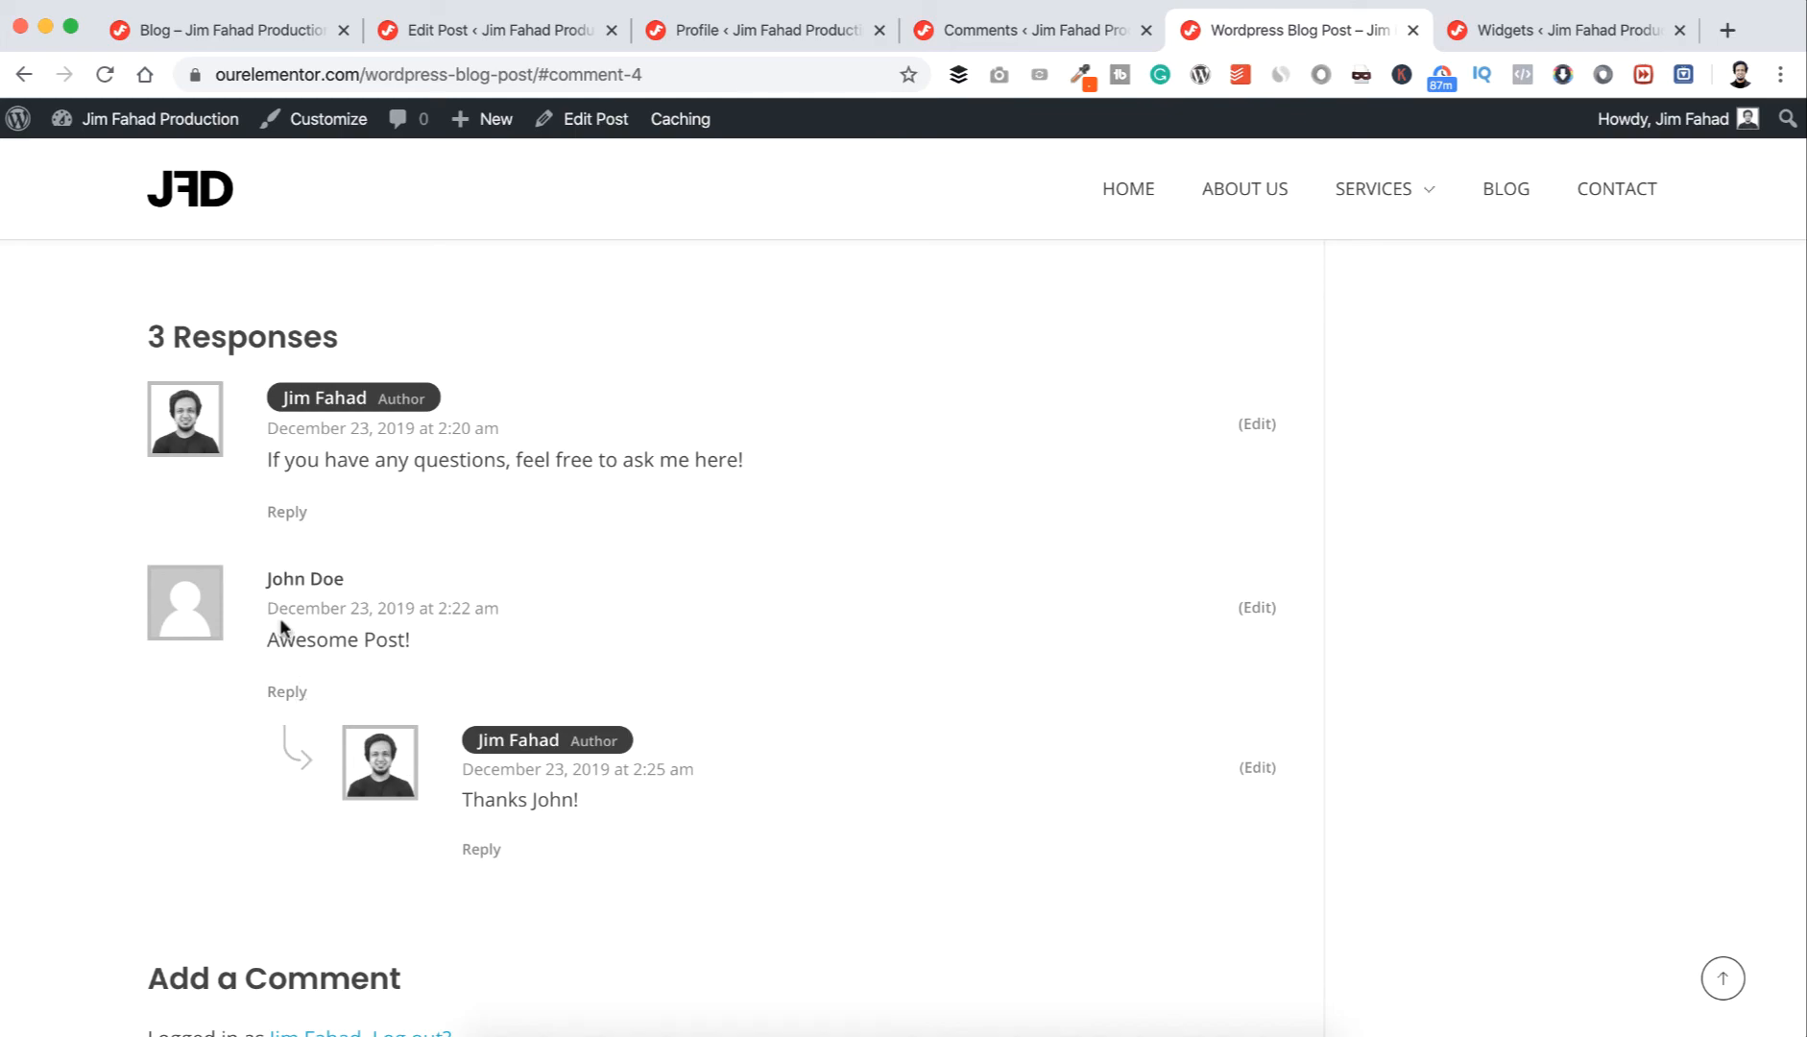
- Open the blog post for editing and delete the opening lines "It's a heading." and "It's a paragraph." with the leftover blank line
scroll(471, 577, "up", 20)
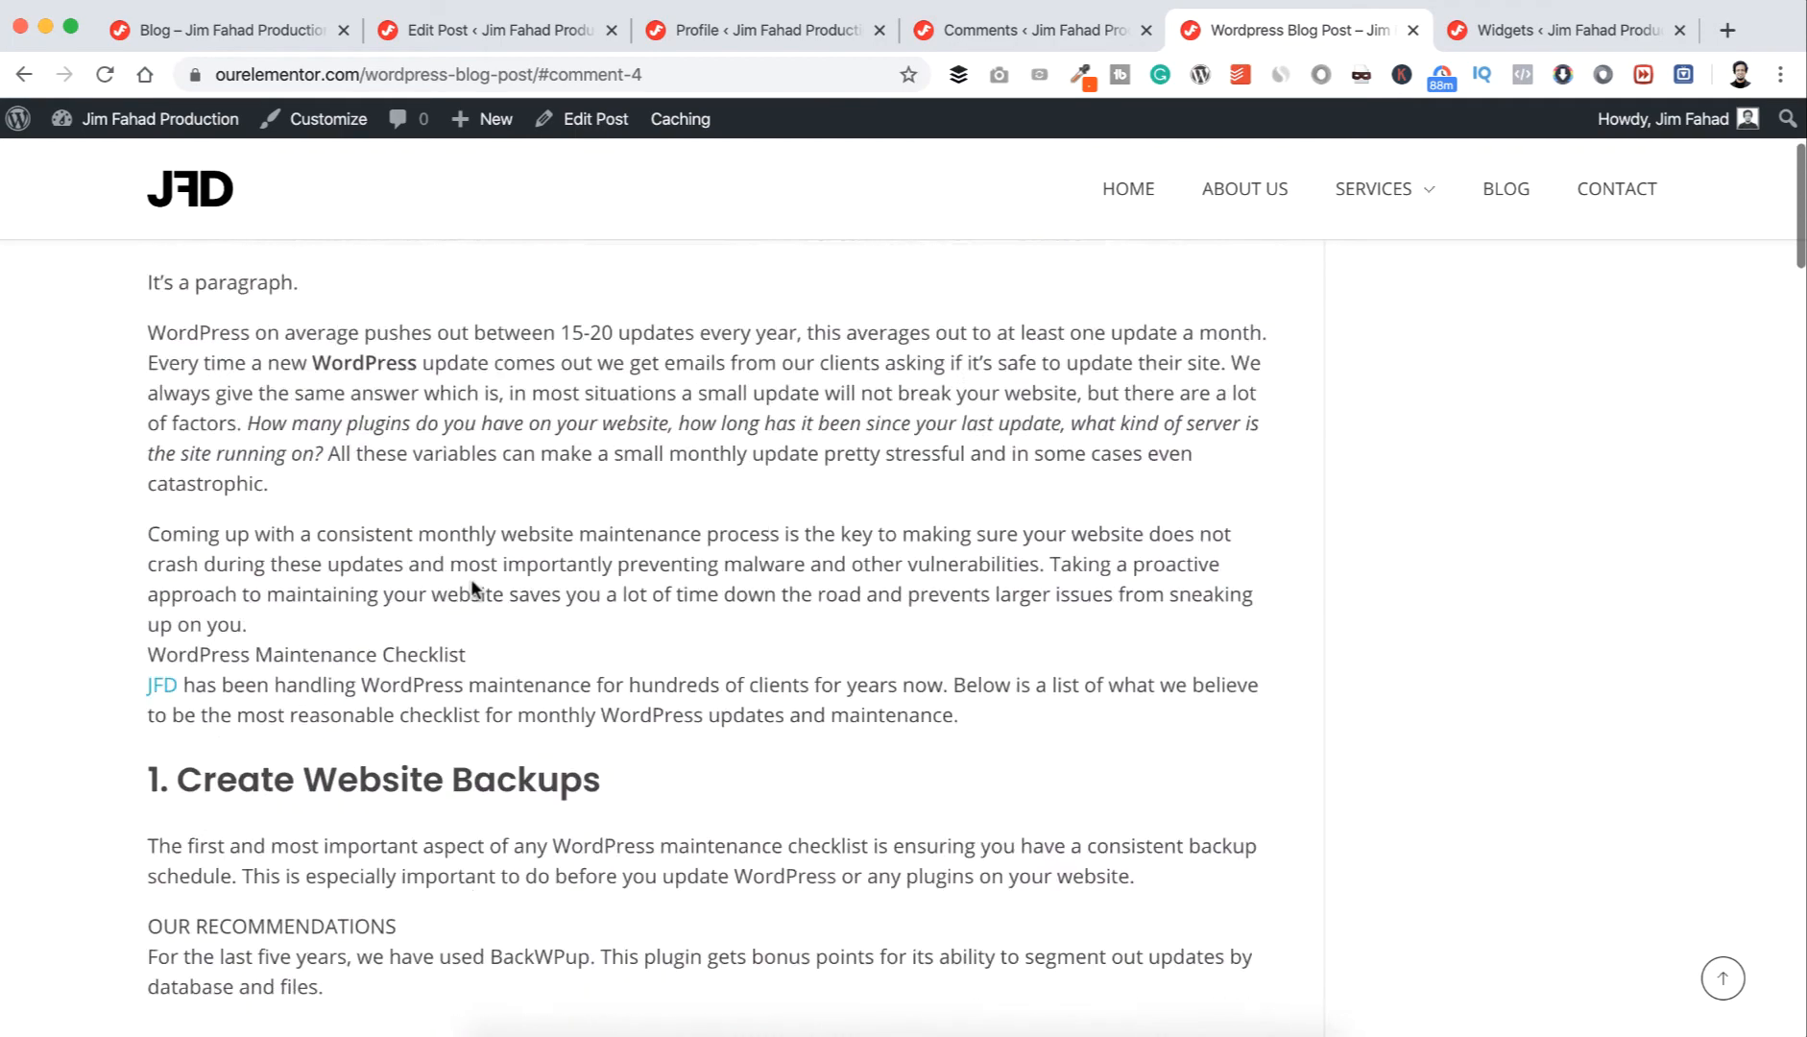
scroll(471, 578, "up", 7)
scroll(492, 562, "down", 4)
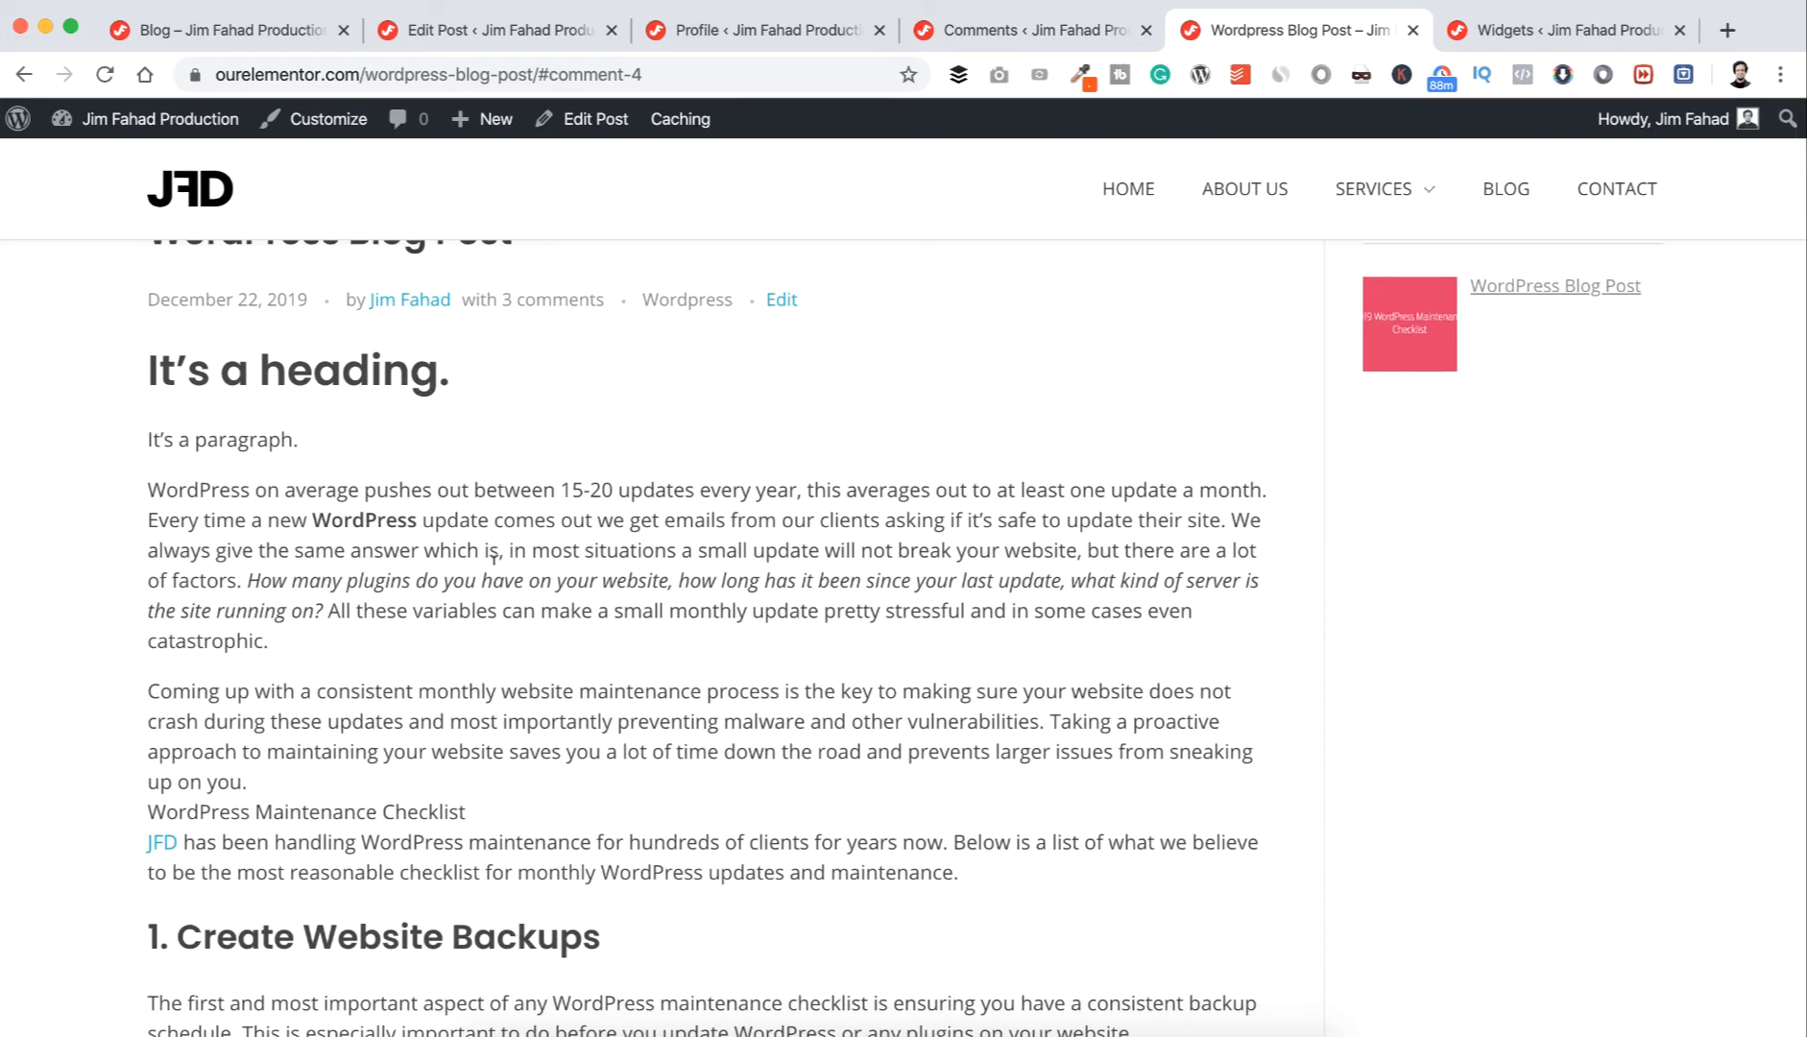
scroll(494, 559, "down", 1)
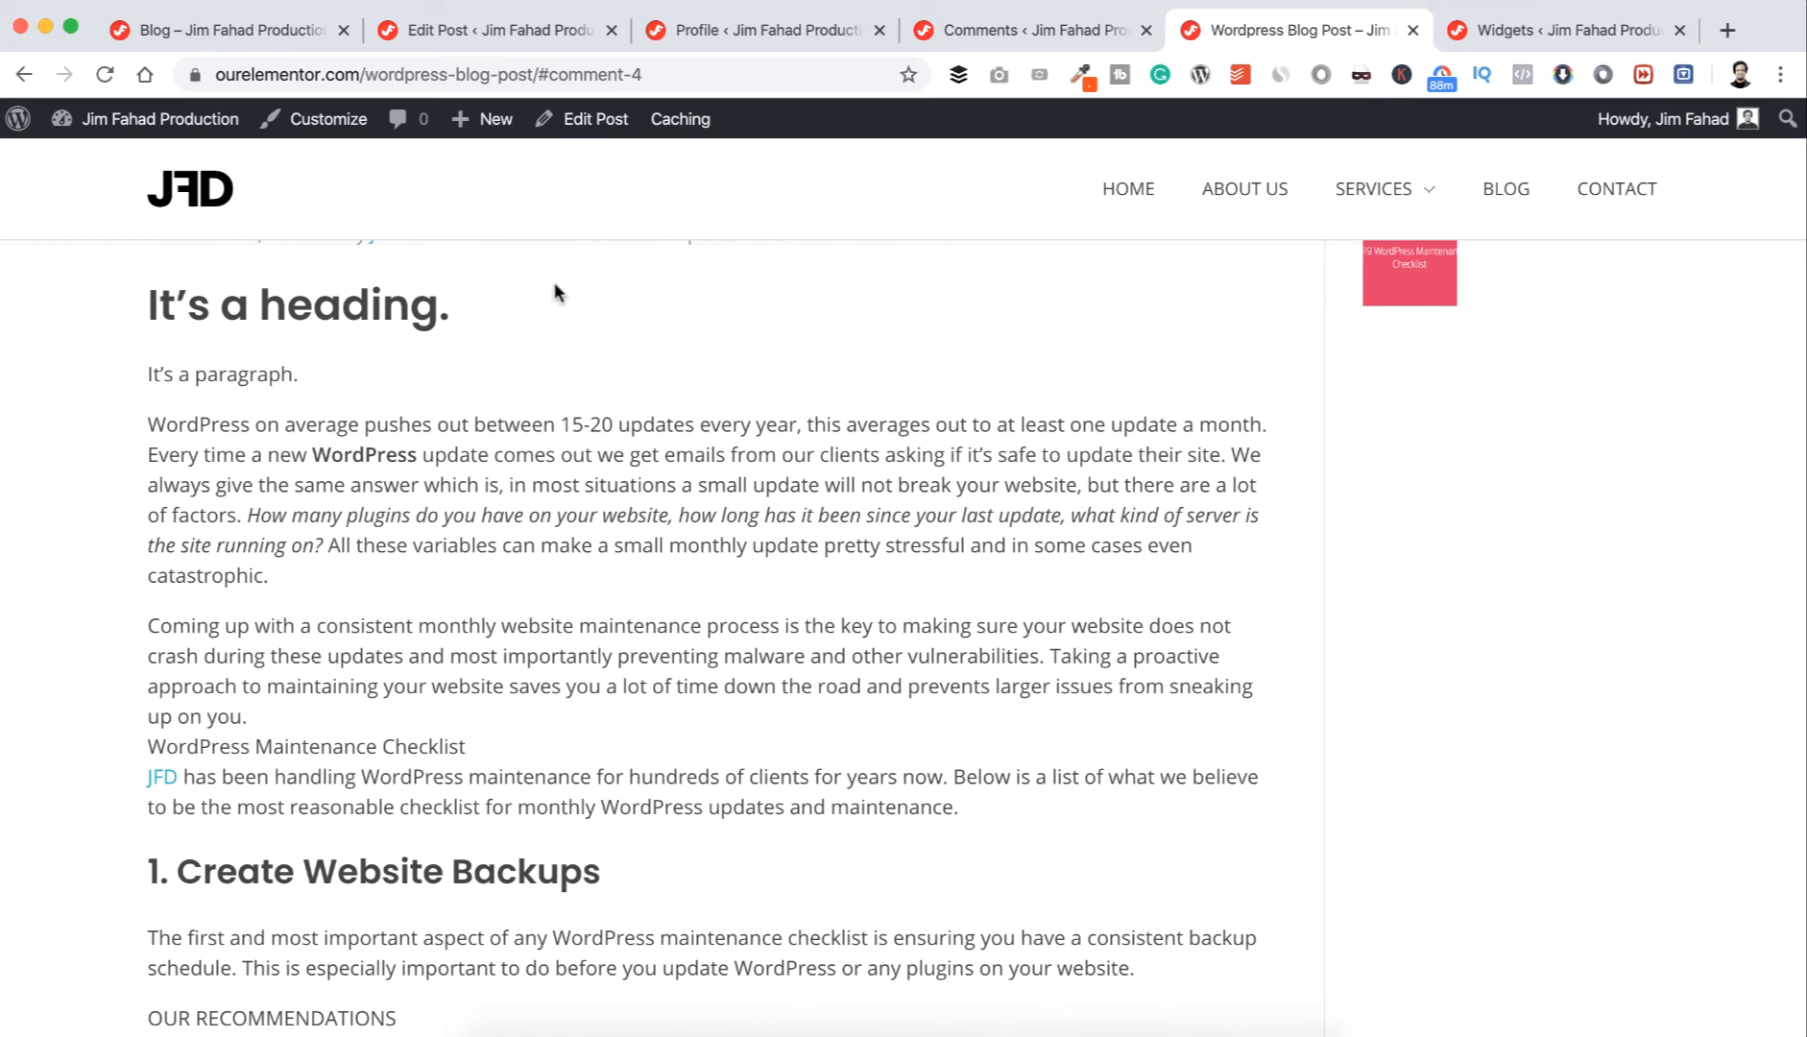
left_click(594, 121)
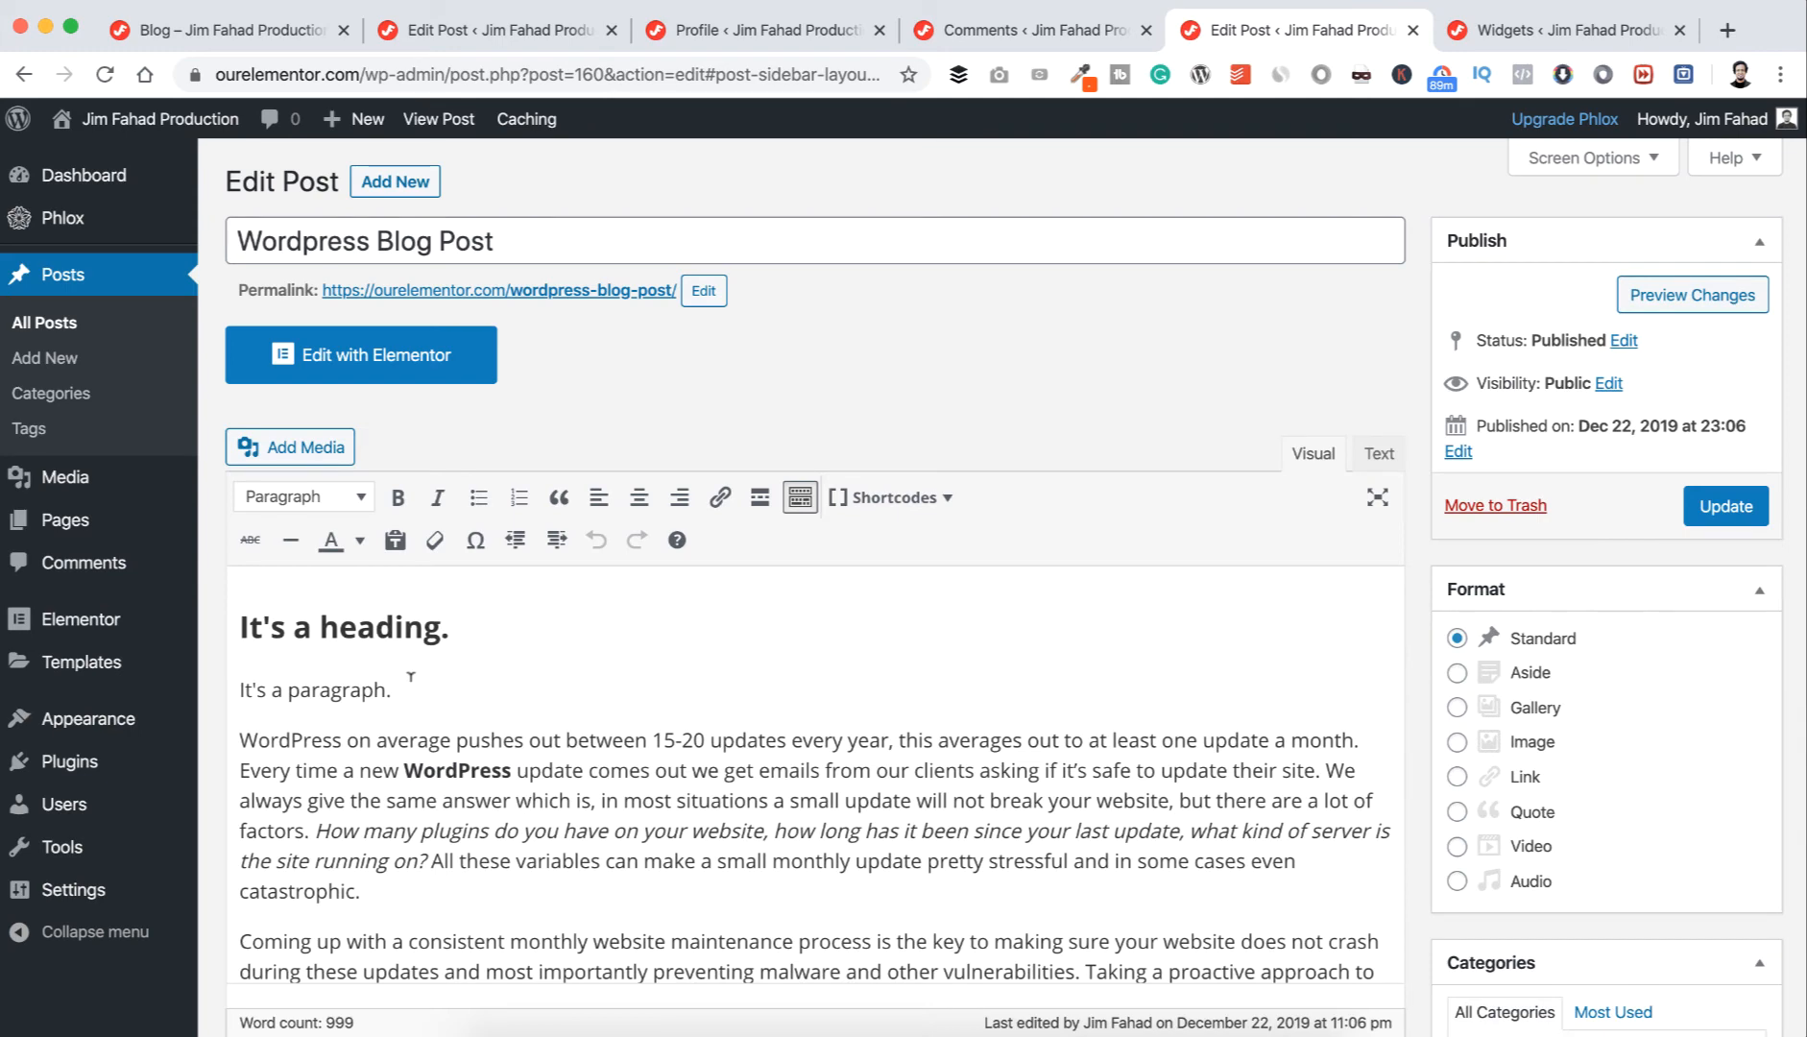
left_click_drag(391, 689, 242, 625)
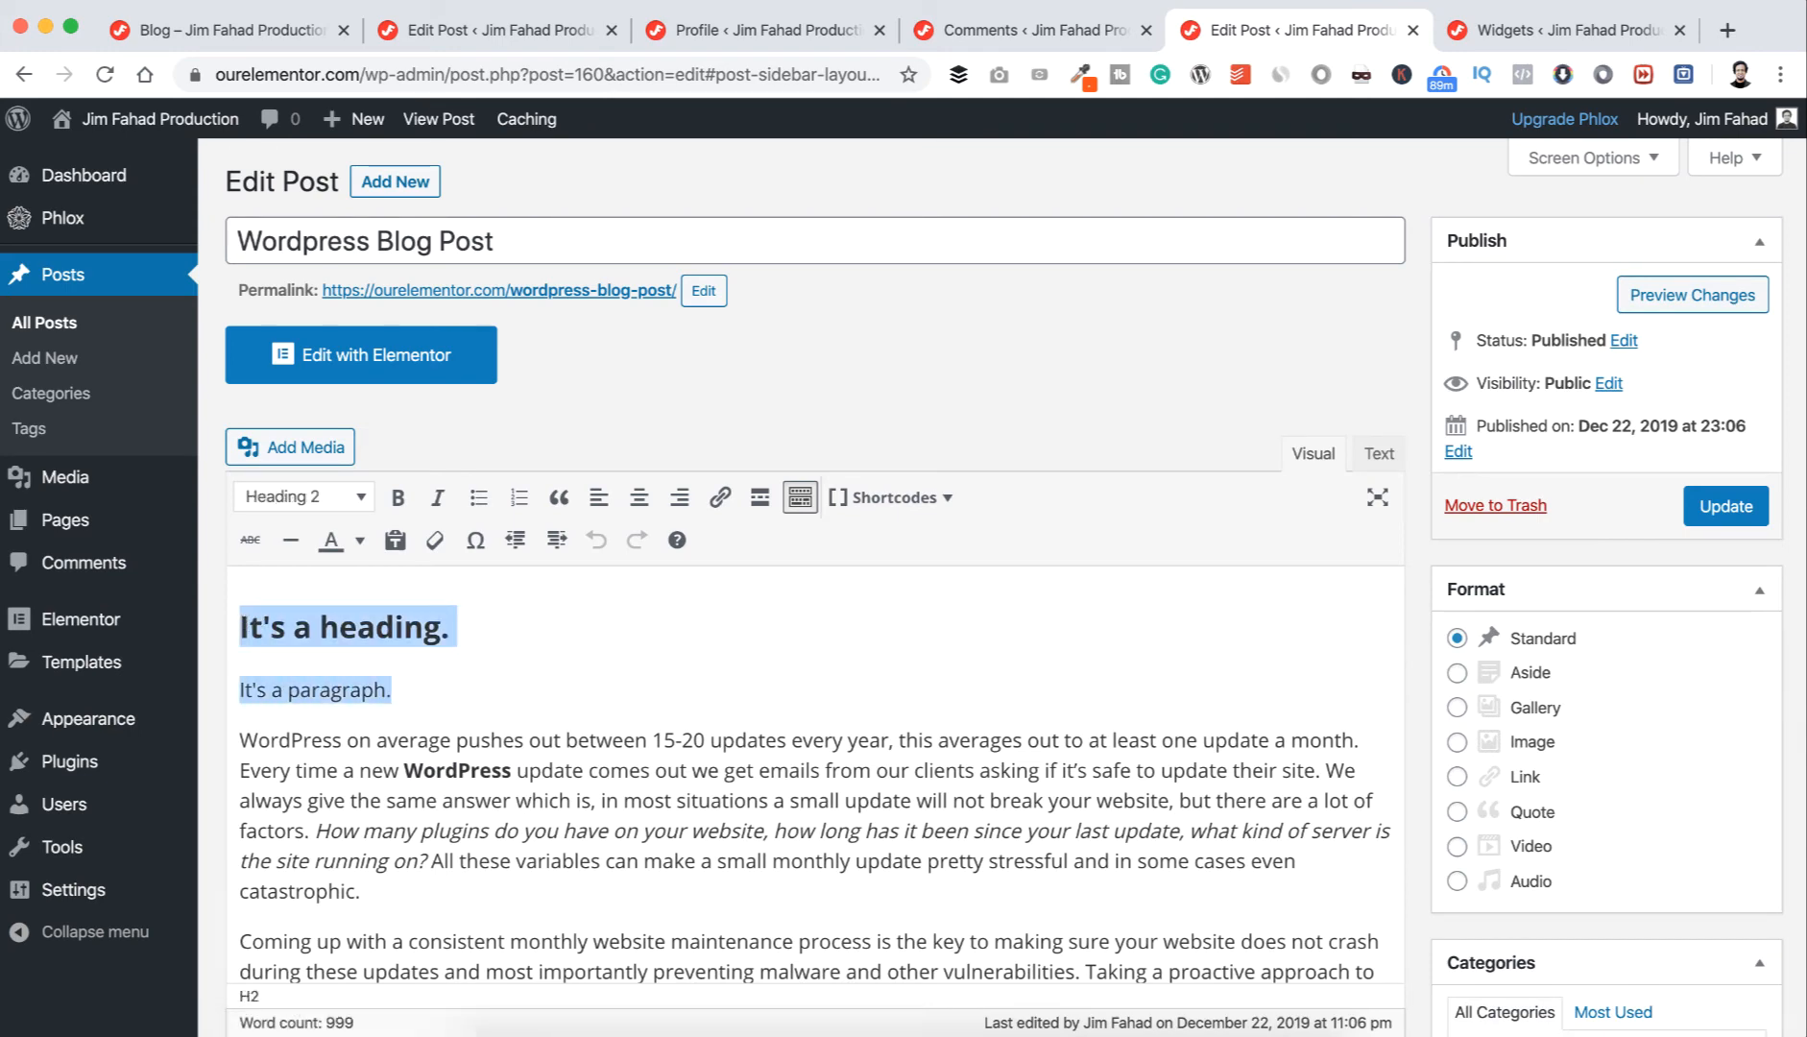
key("BackSpace")
key("Down")
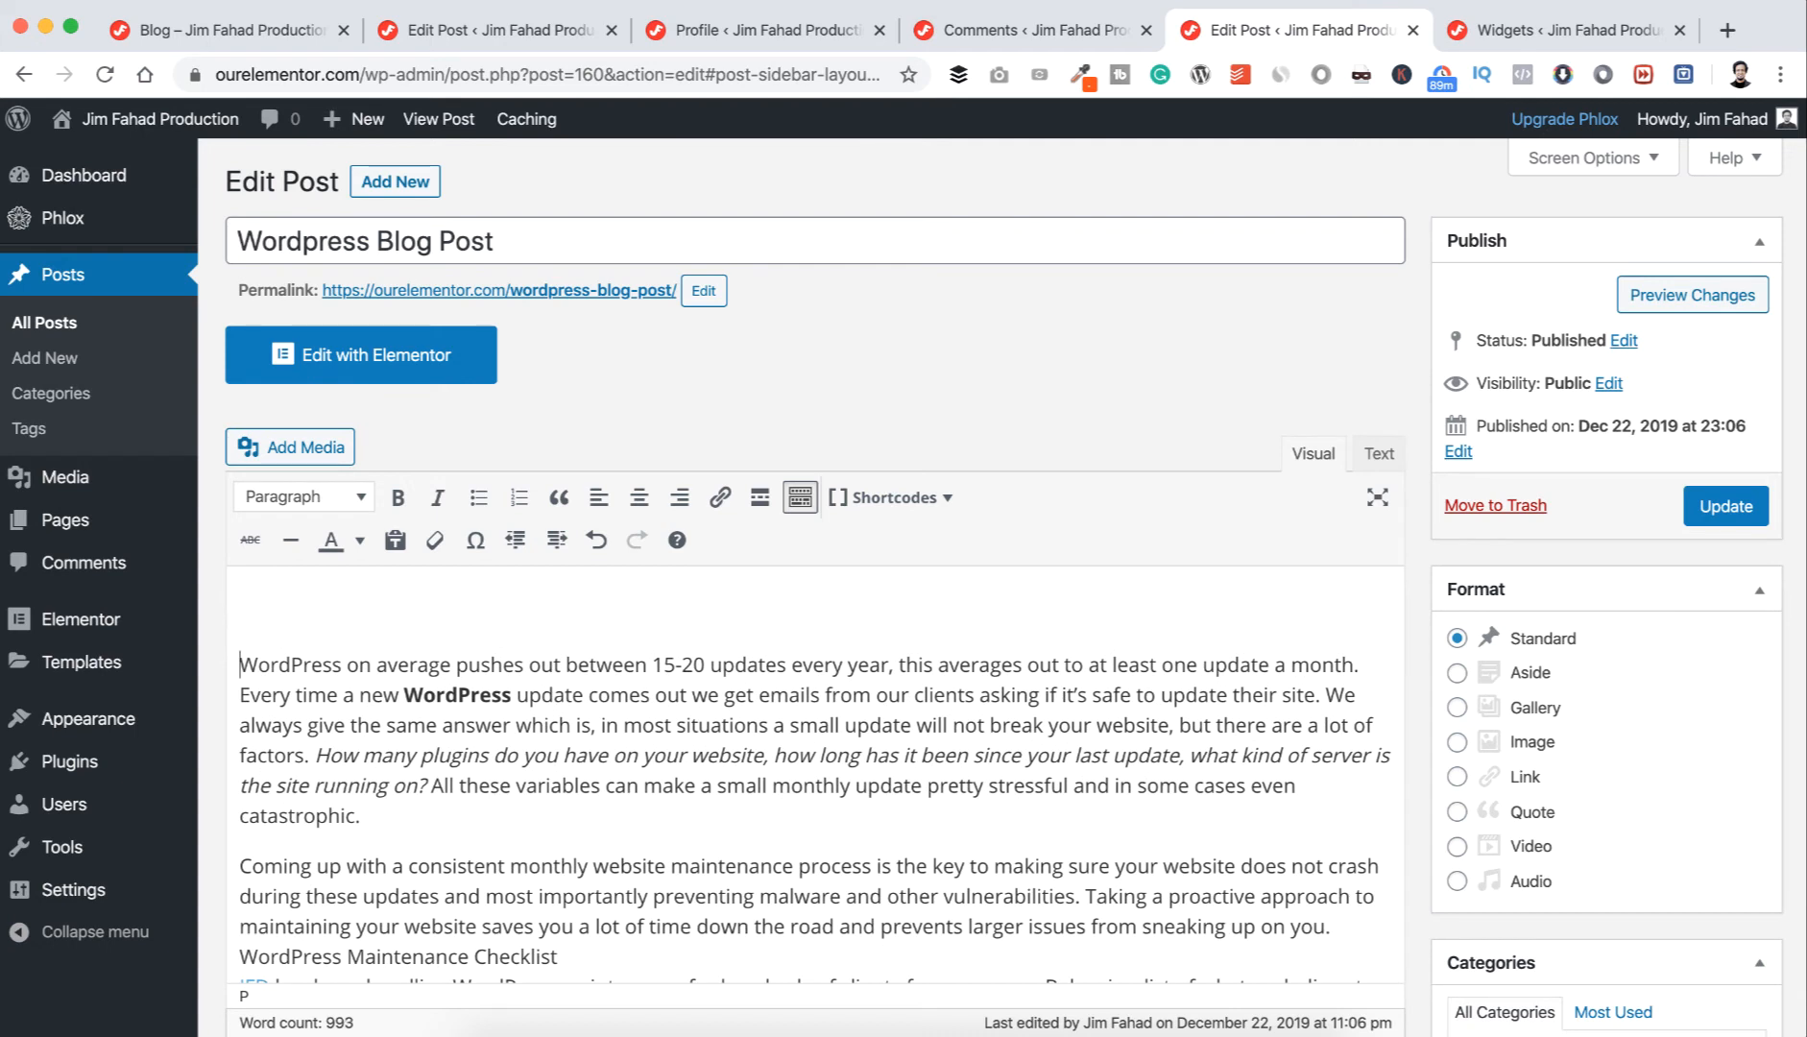
key("BackSpace")
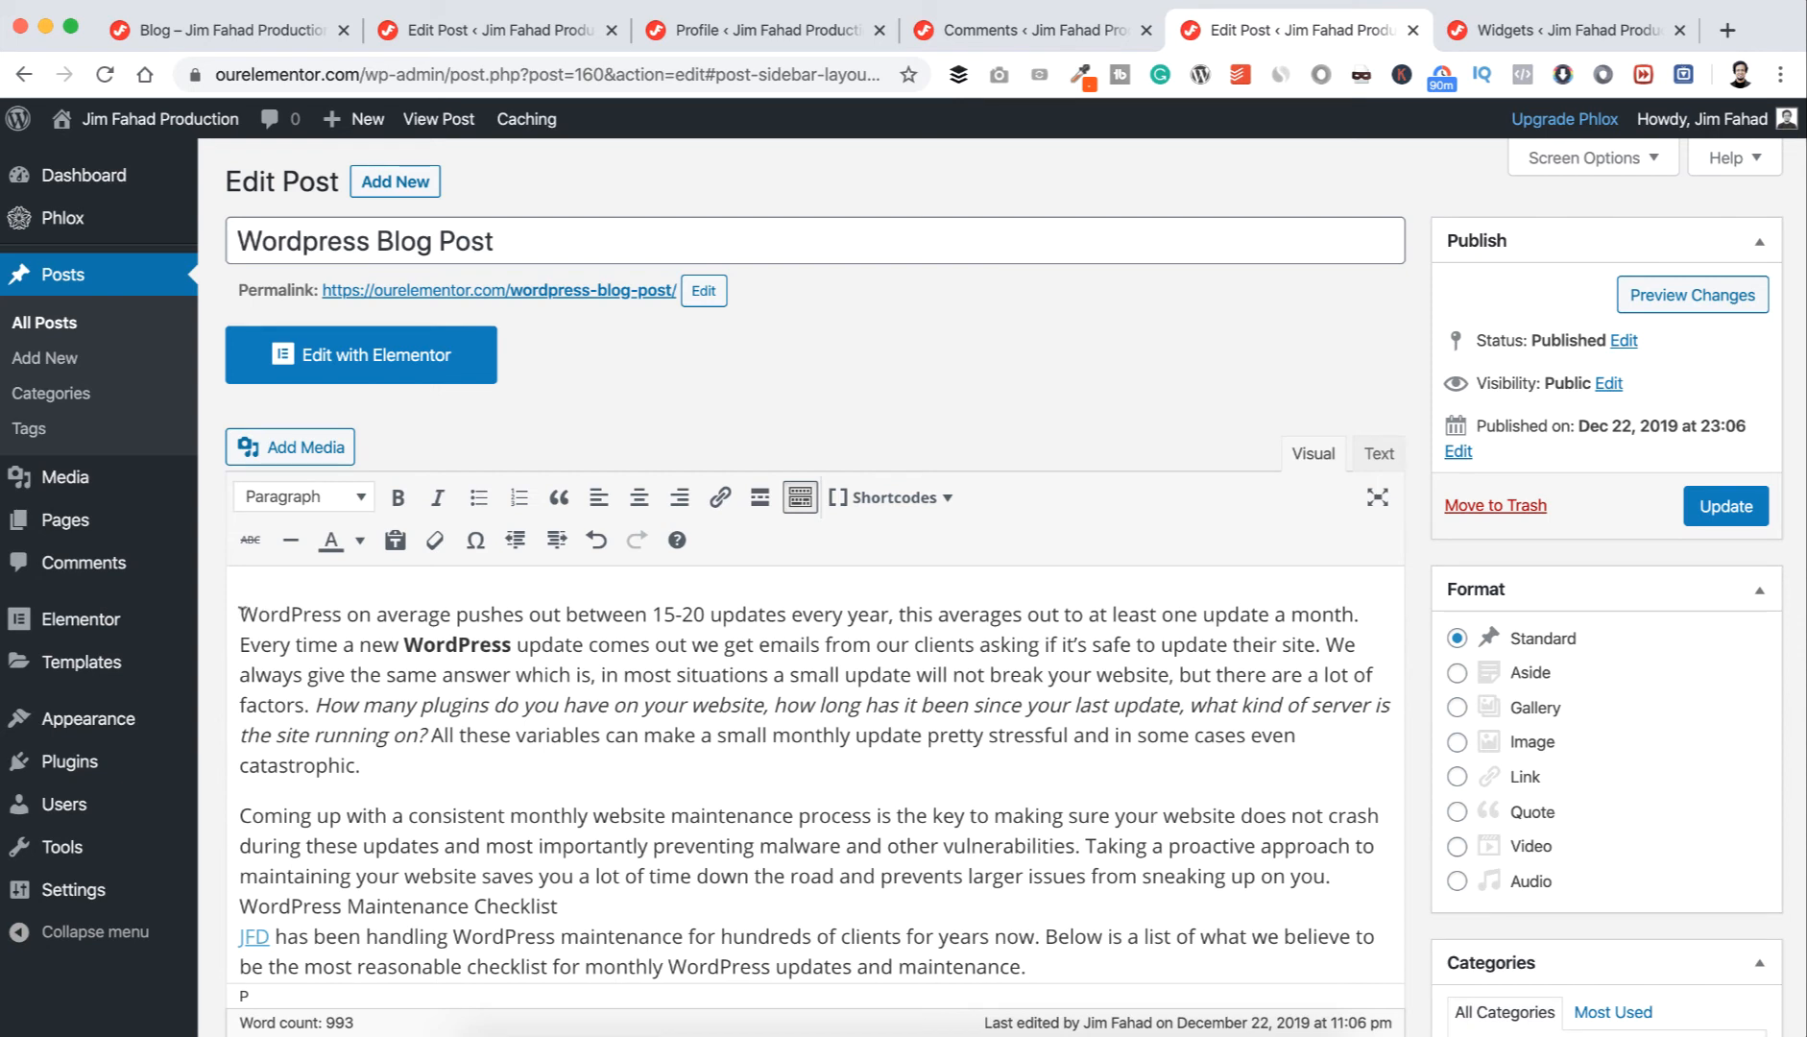
- Make the first word, "WordPress", of the opening paragraph bold and view the post's HTML source
left_click_drag(240, 615, 343, 611)
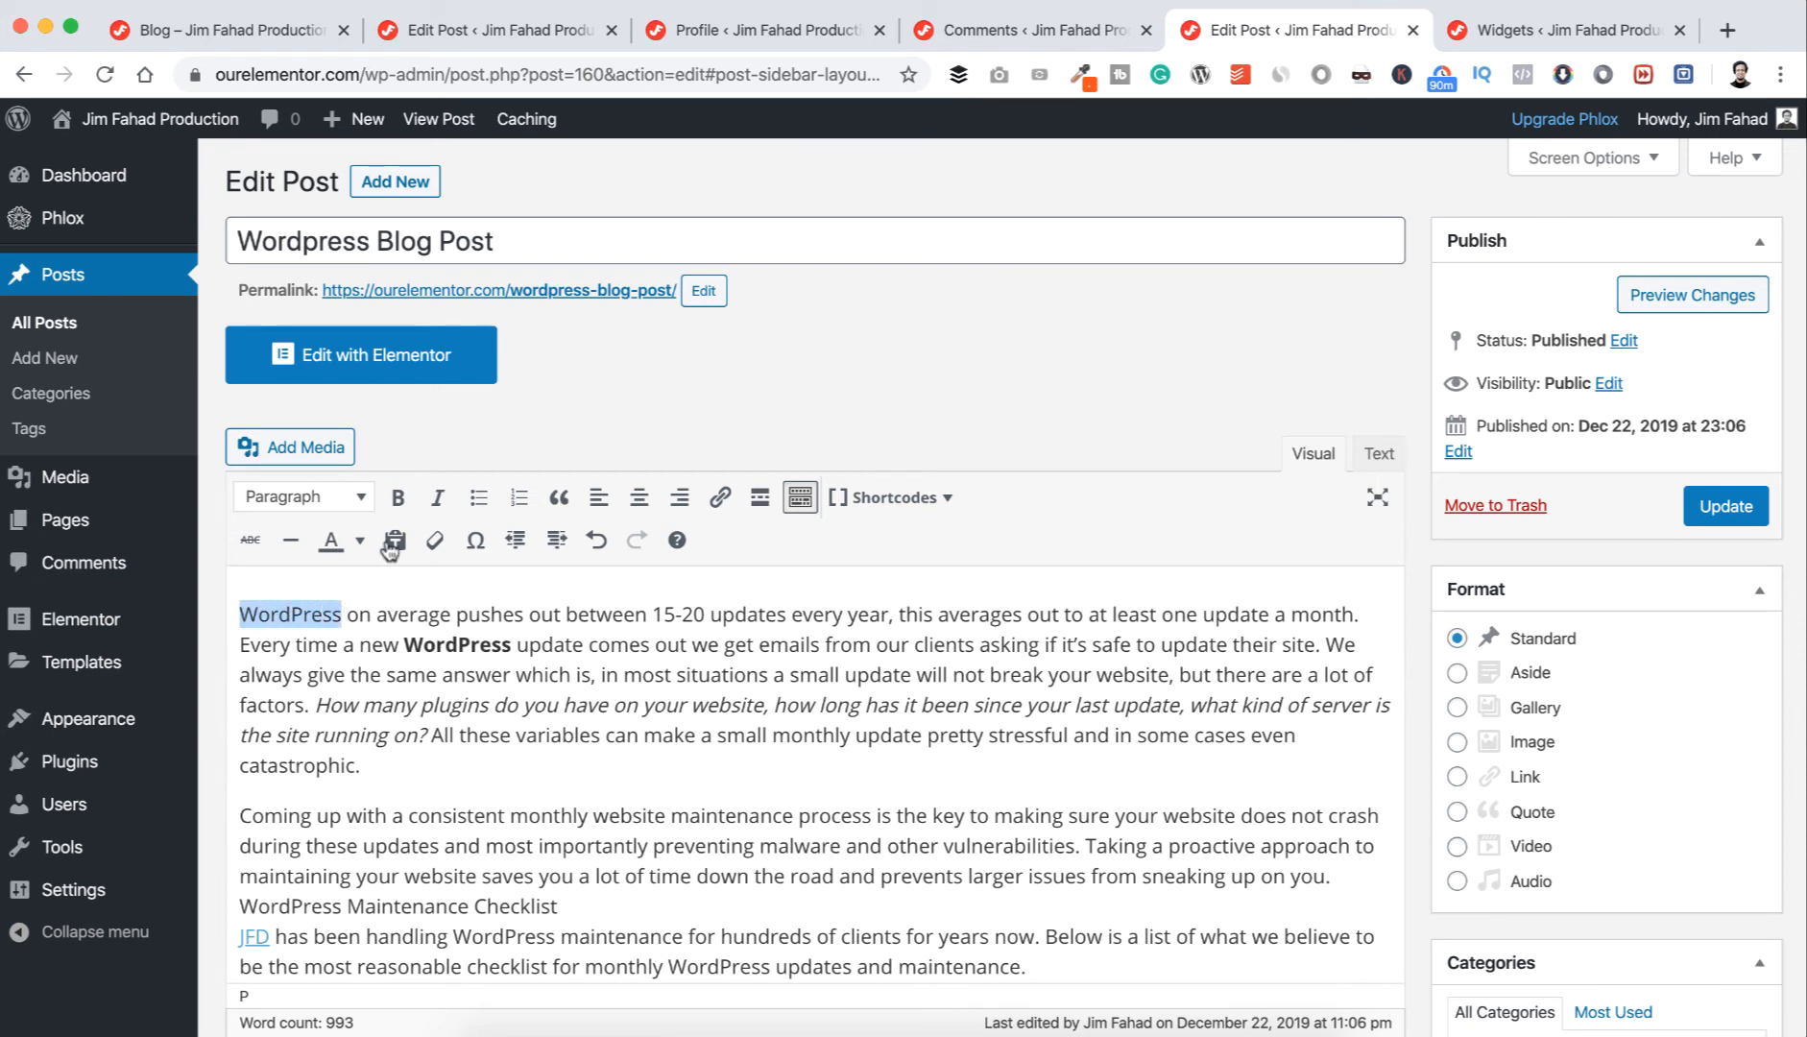
left_click(398, 496)
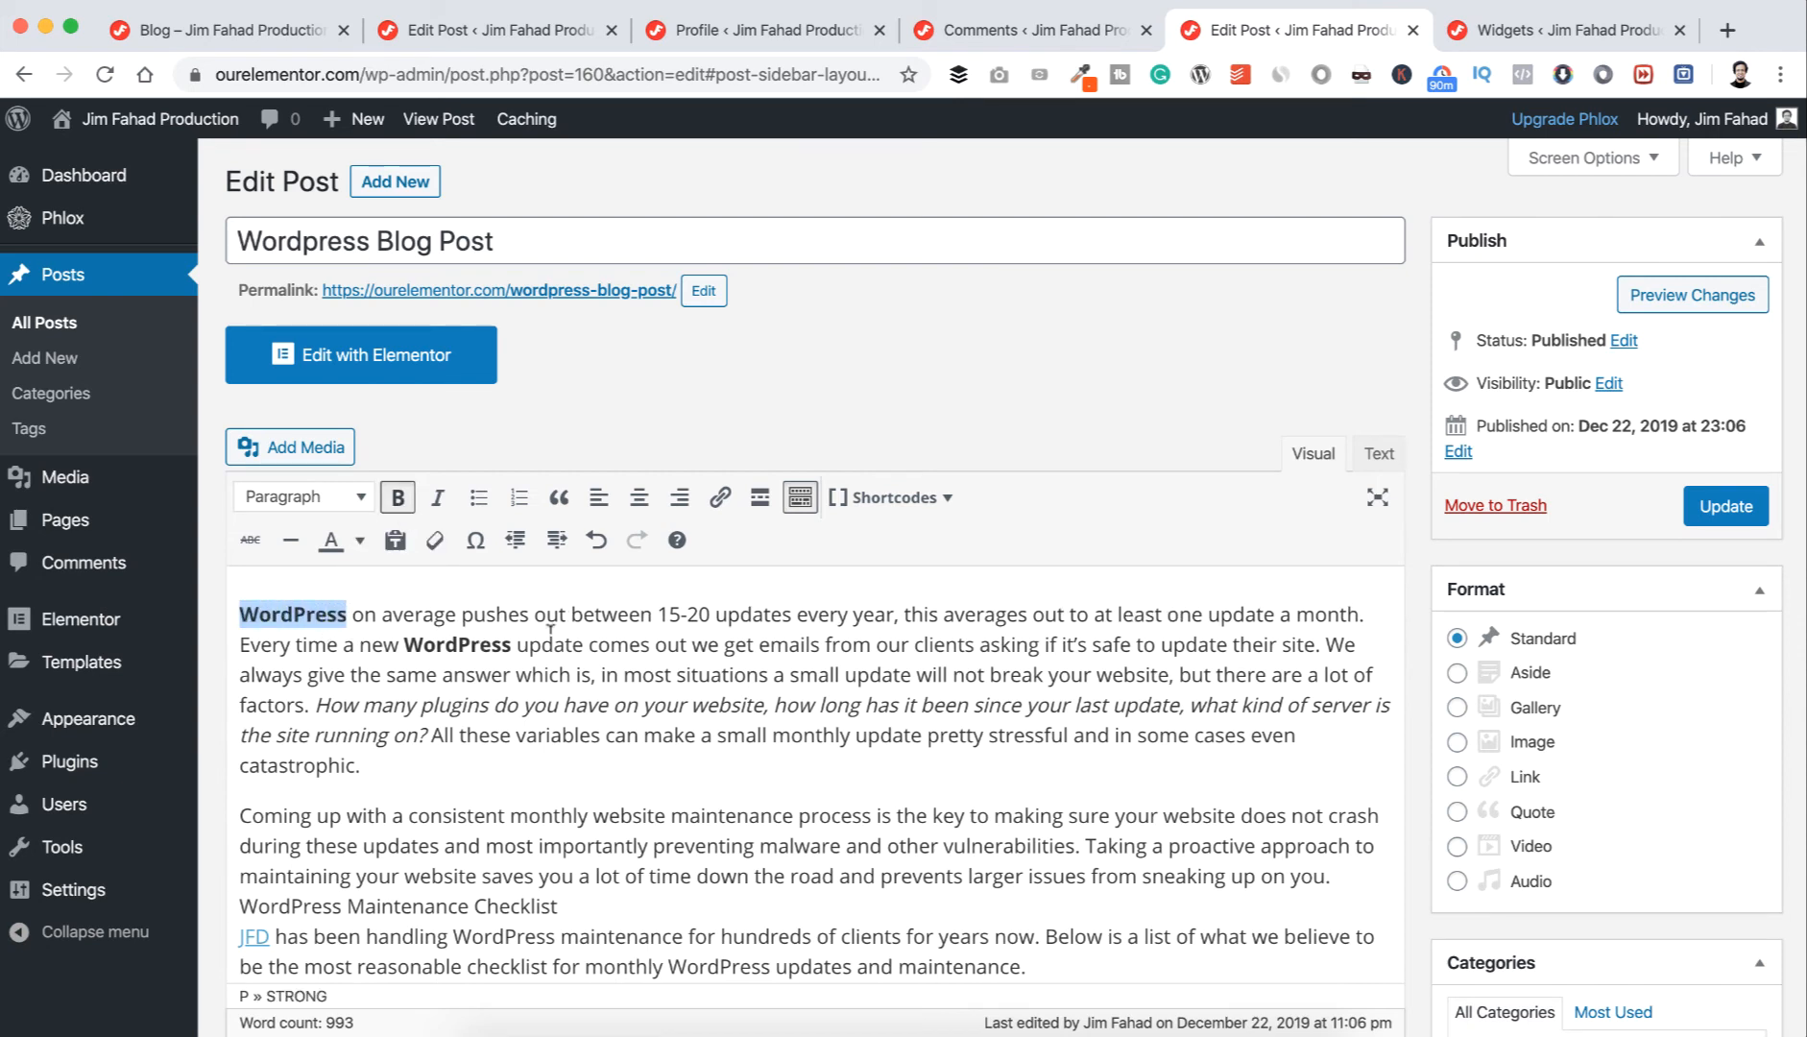
left_click(1380, 459)
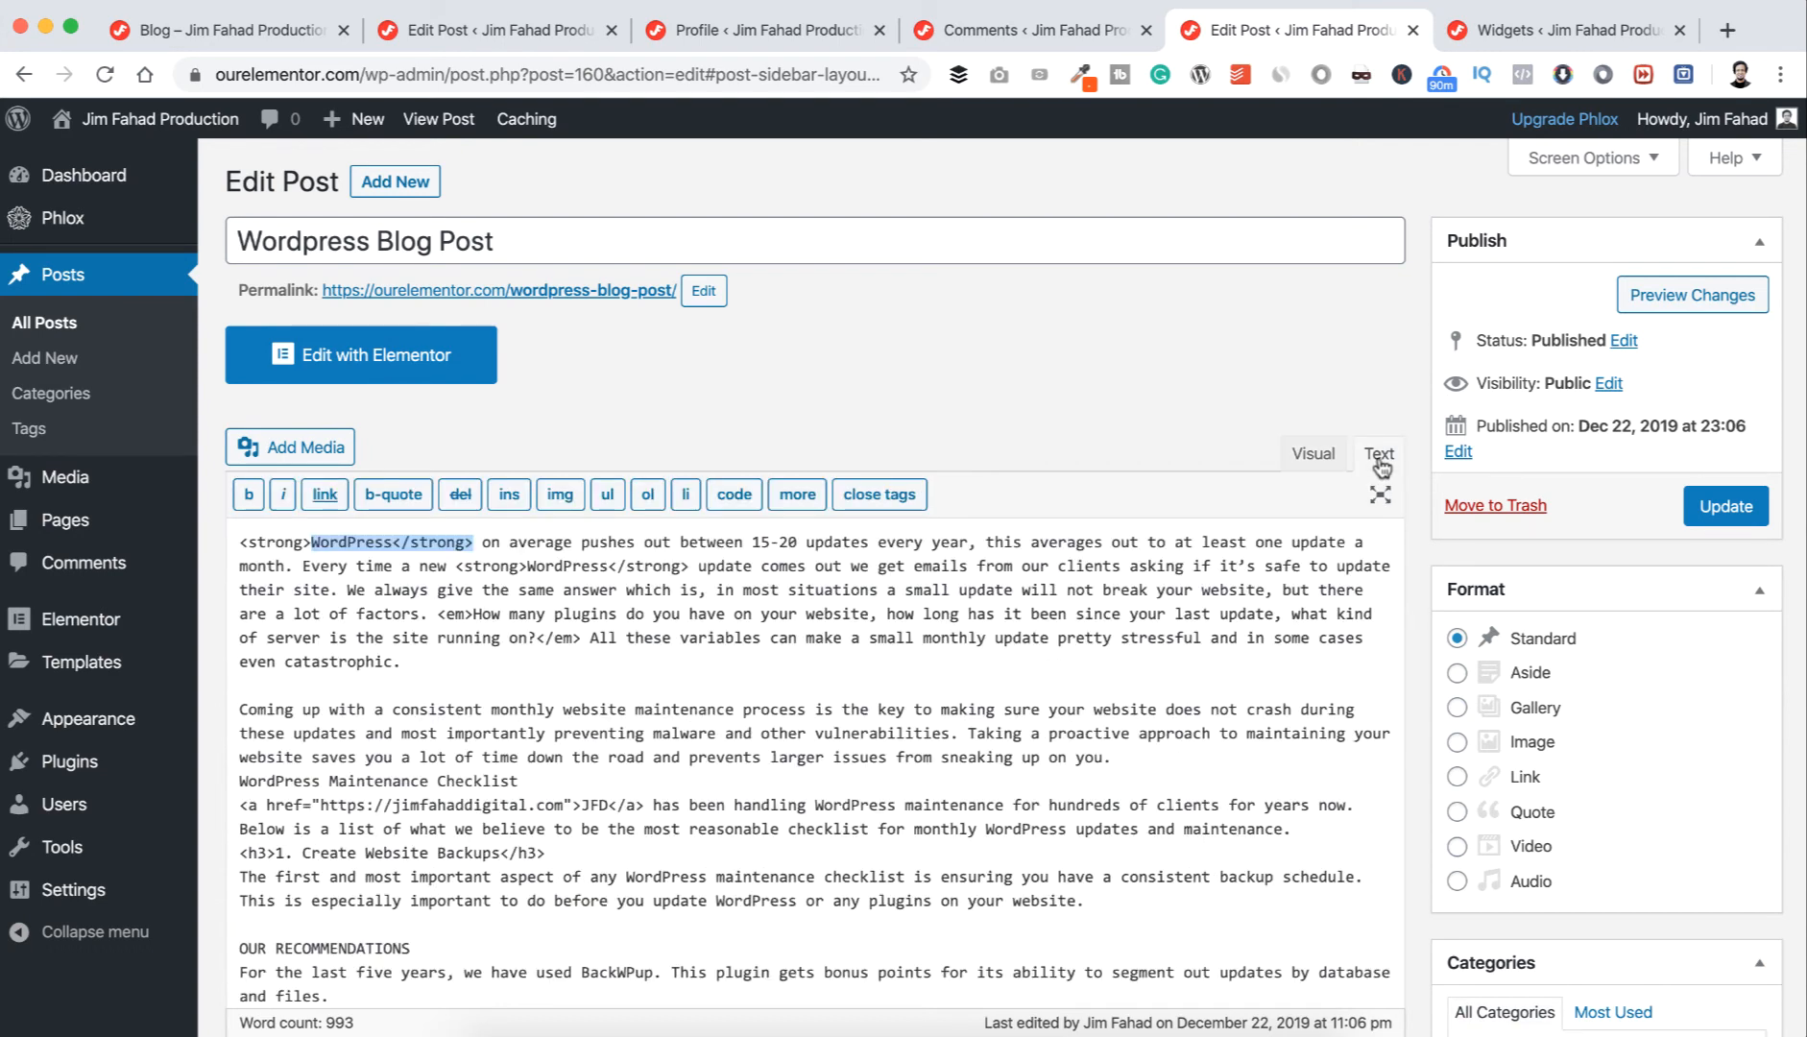
left_click(363, 541)
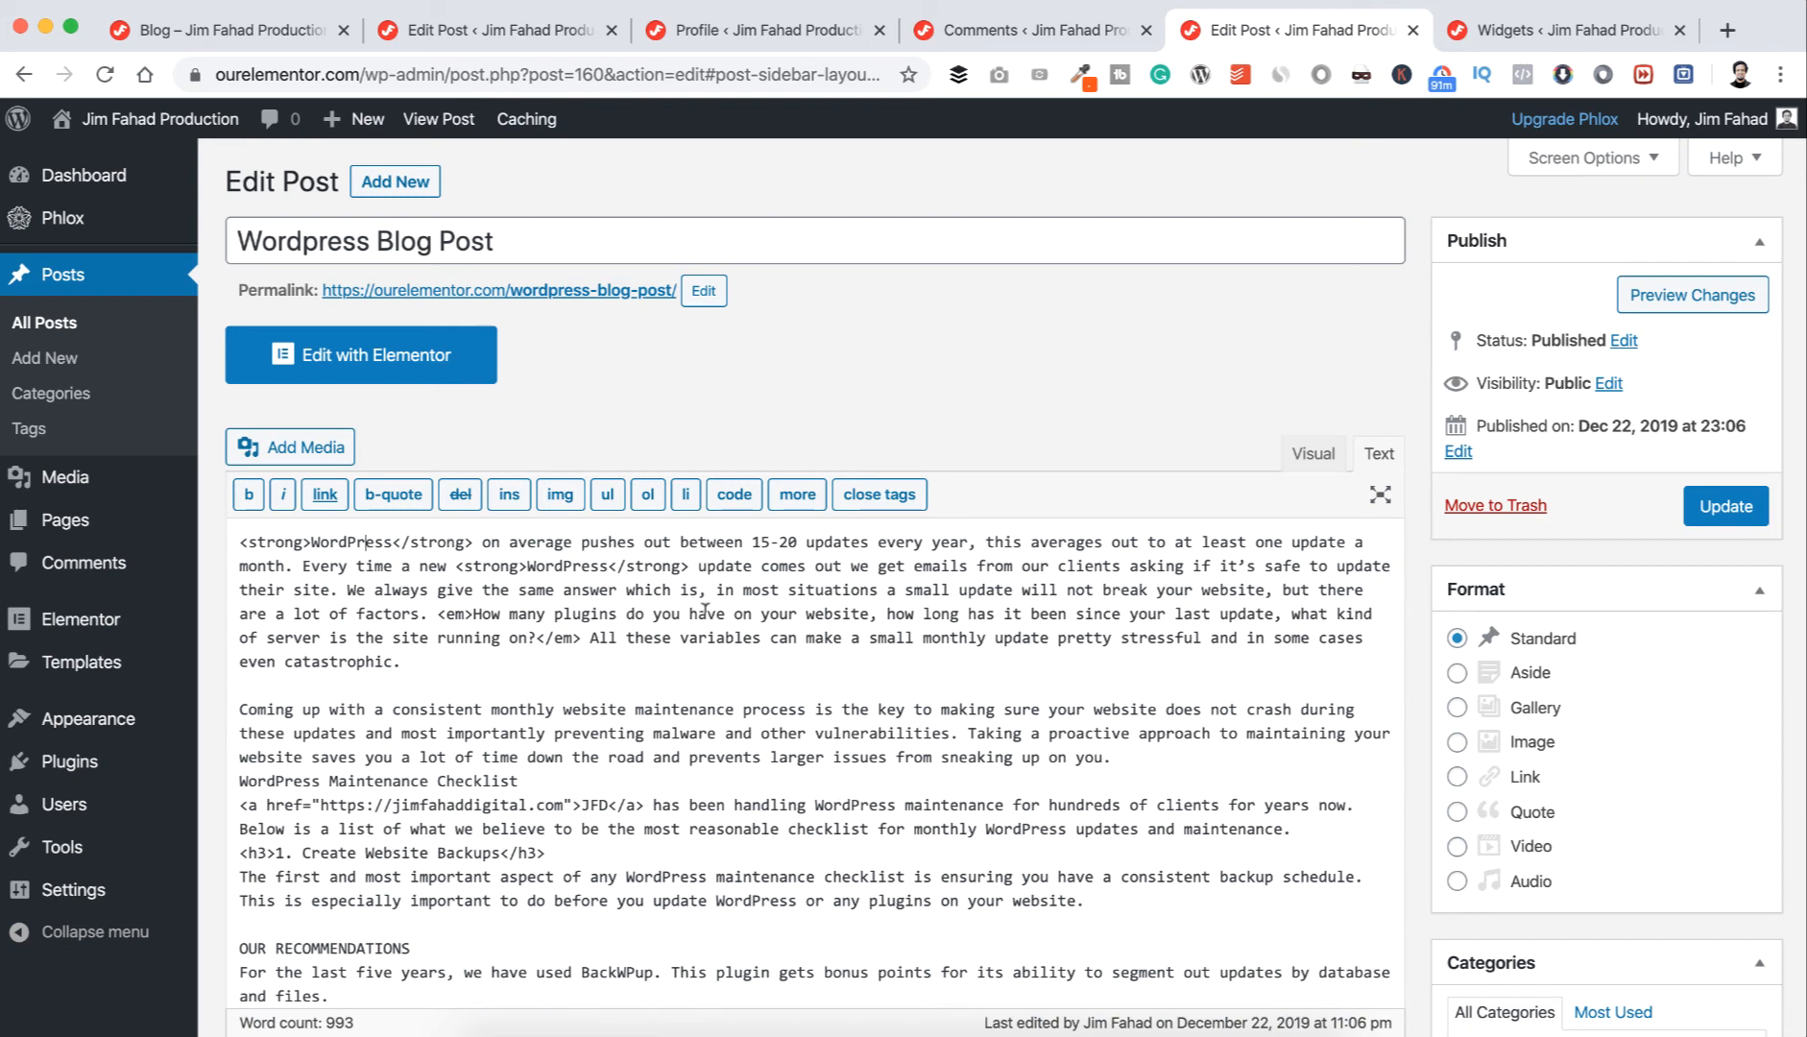
- Return to the visual editor and change the post title to "2020 WordPress Maintenance Checklist"
left_click(1318, 465)
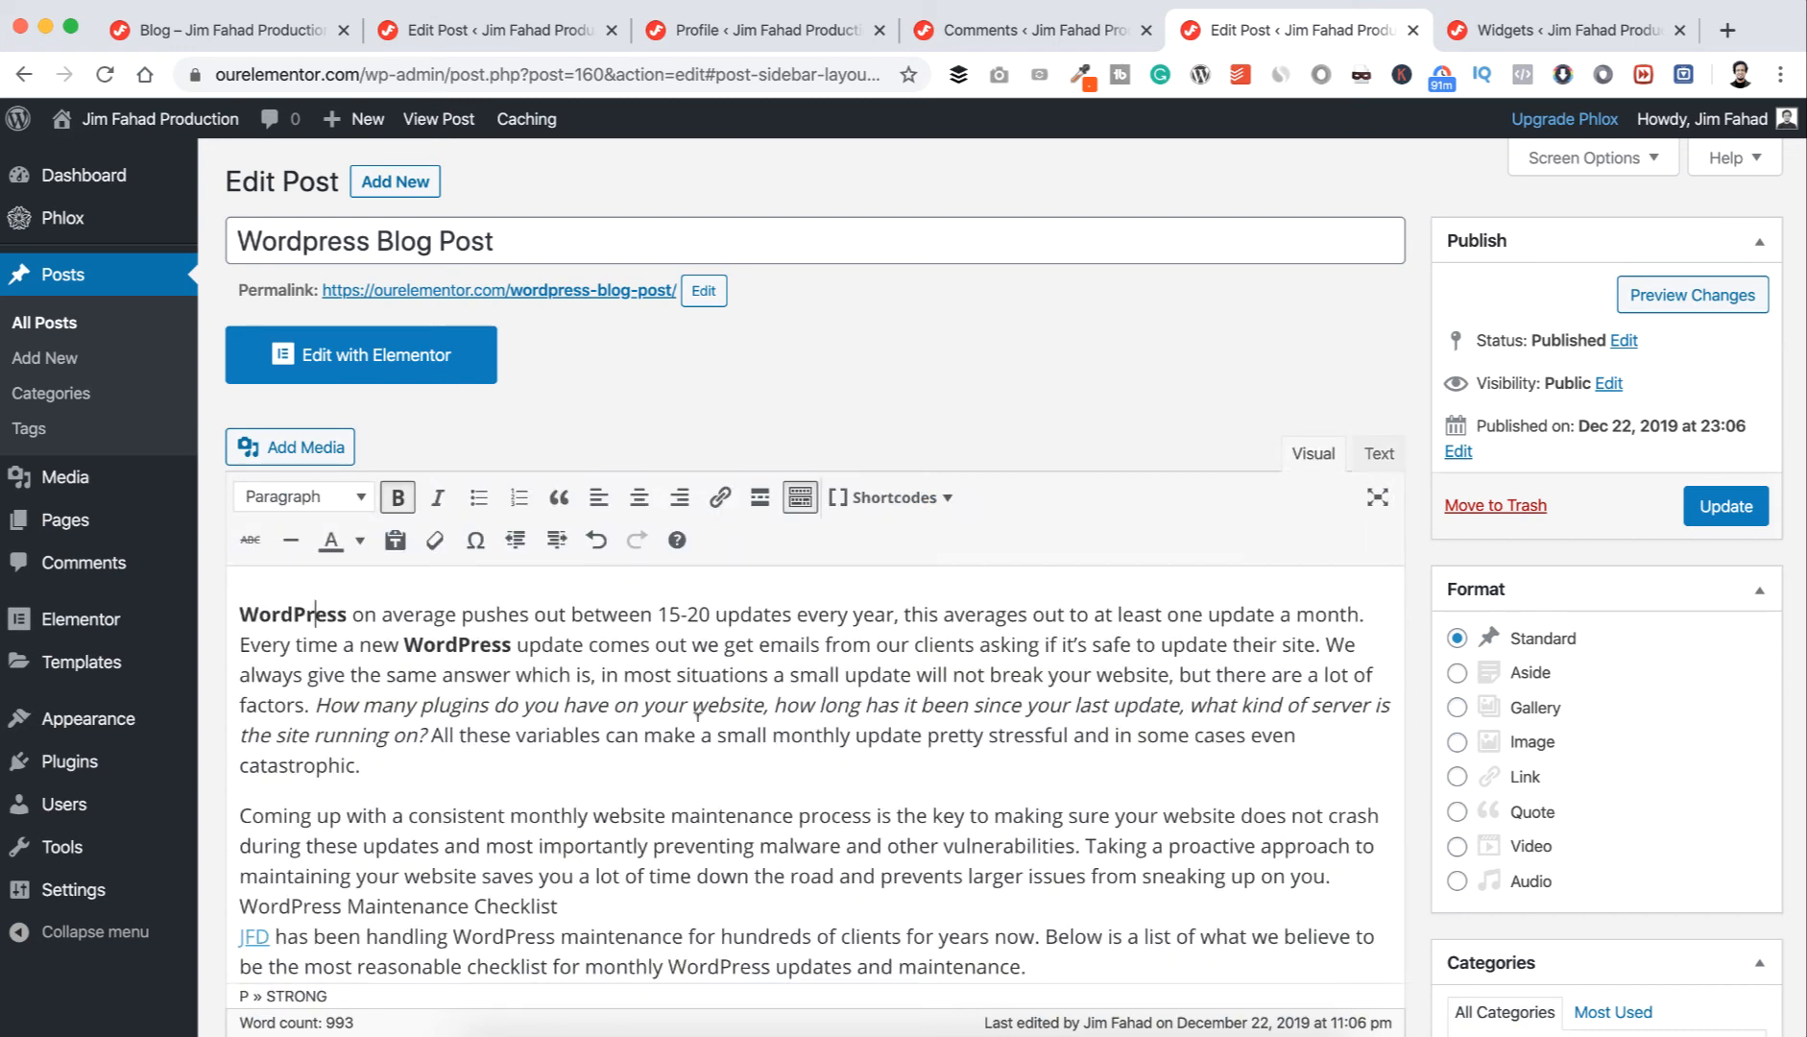
left_click(513, 239)
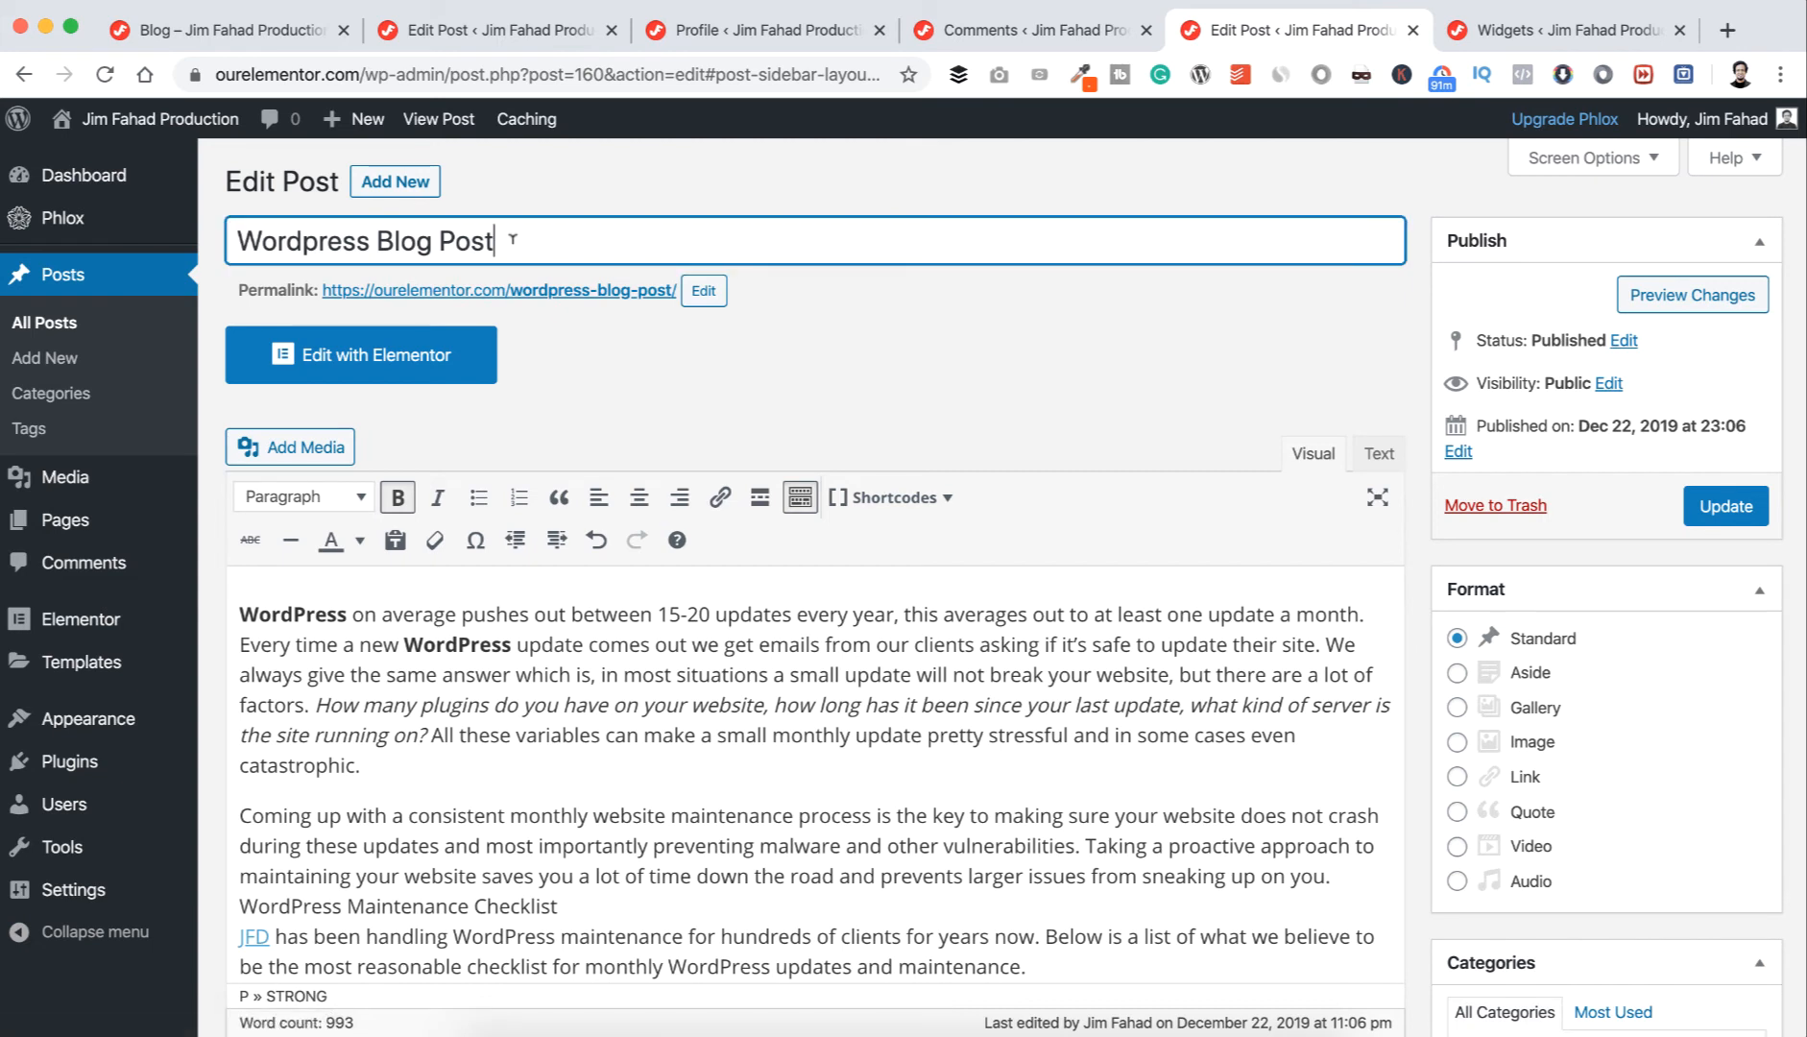
triple_click(513, 239)
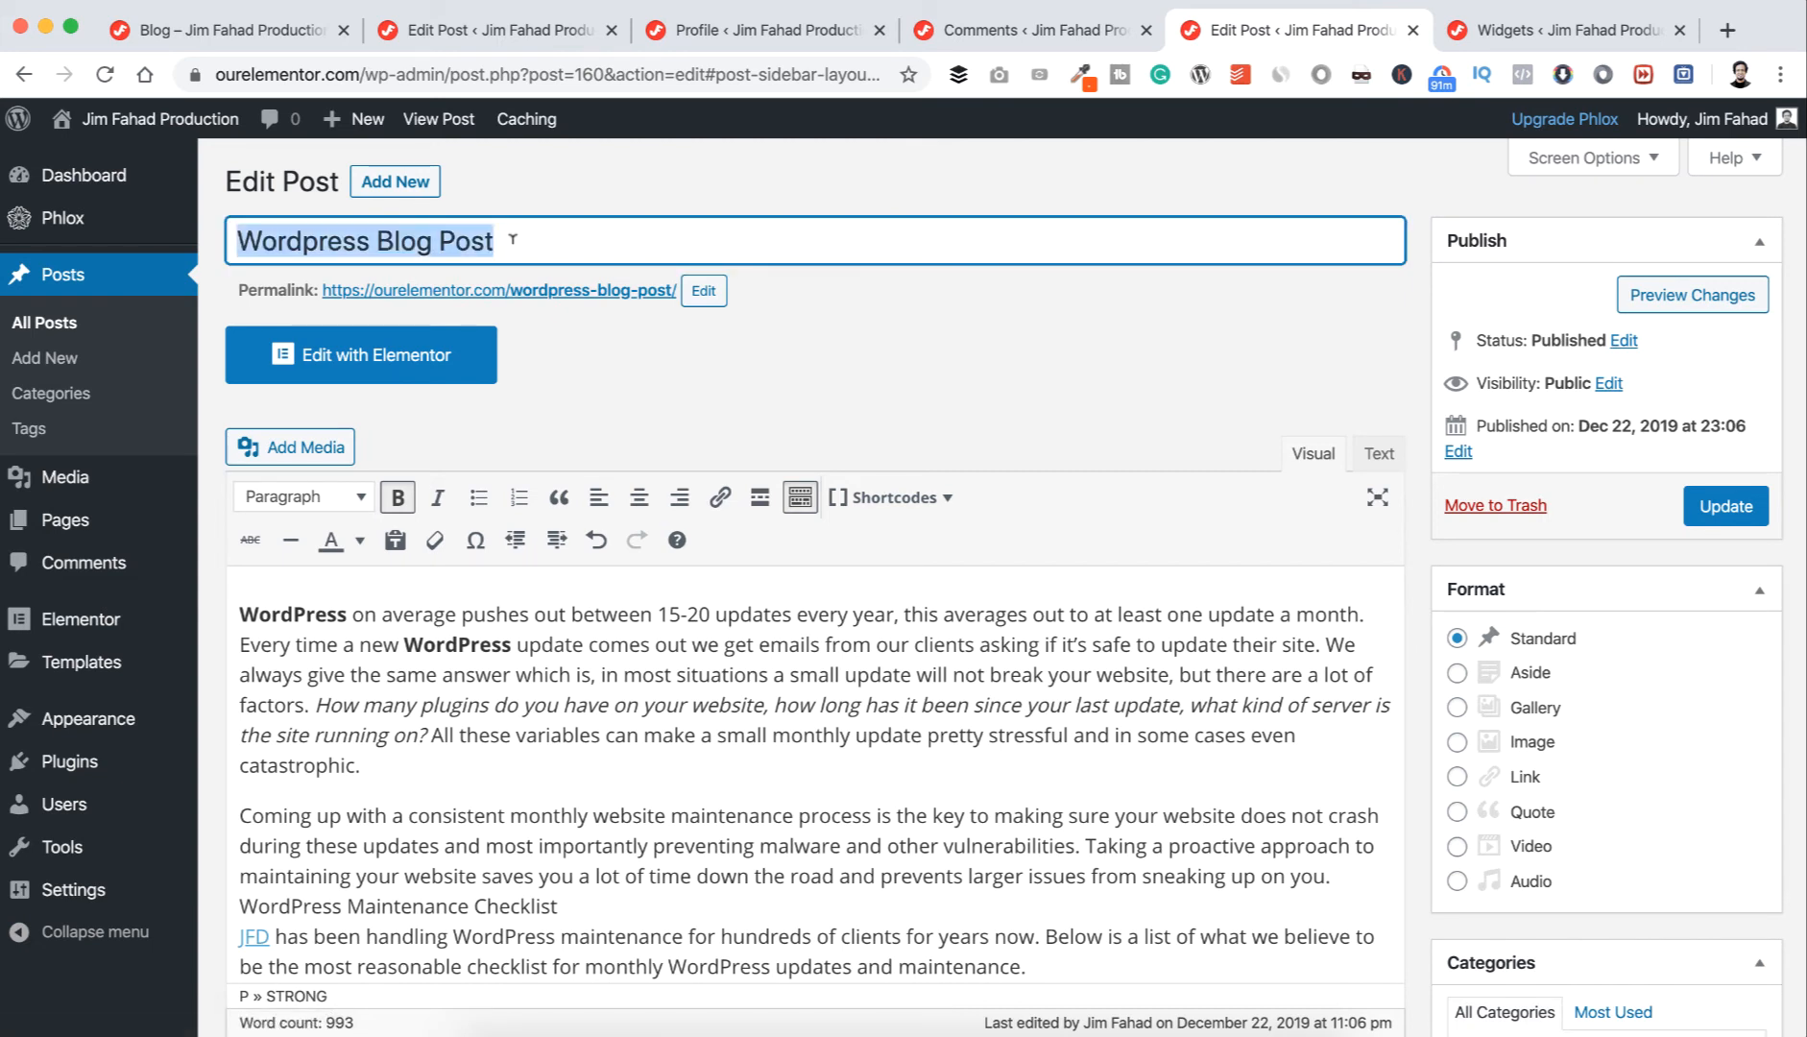
type("2019 WordPress Maintenance Checklist")
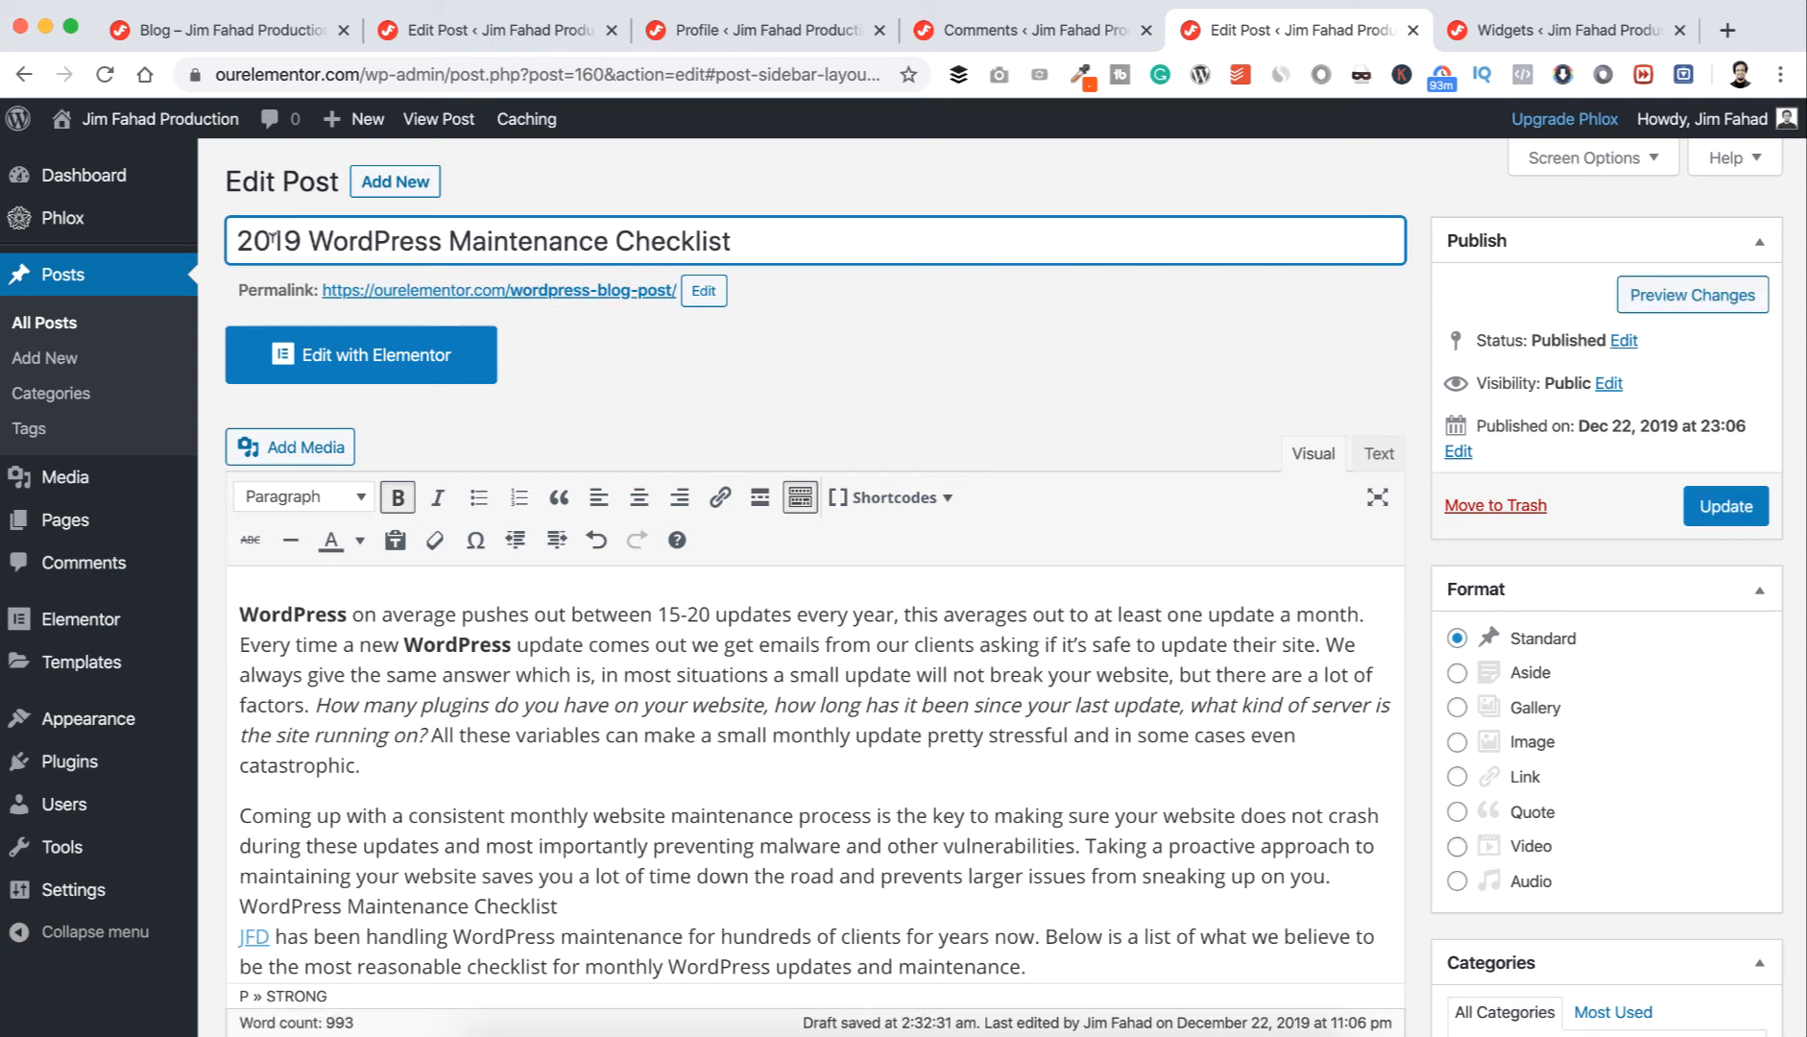
left_click_drag(272, 238, 298, 235)
type("20")
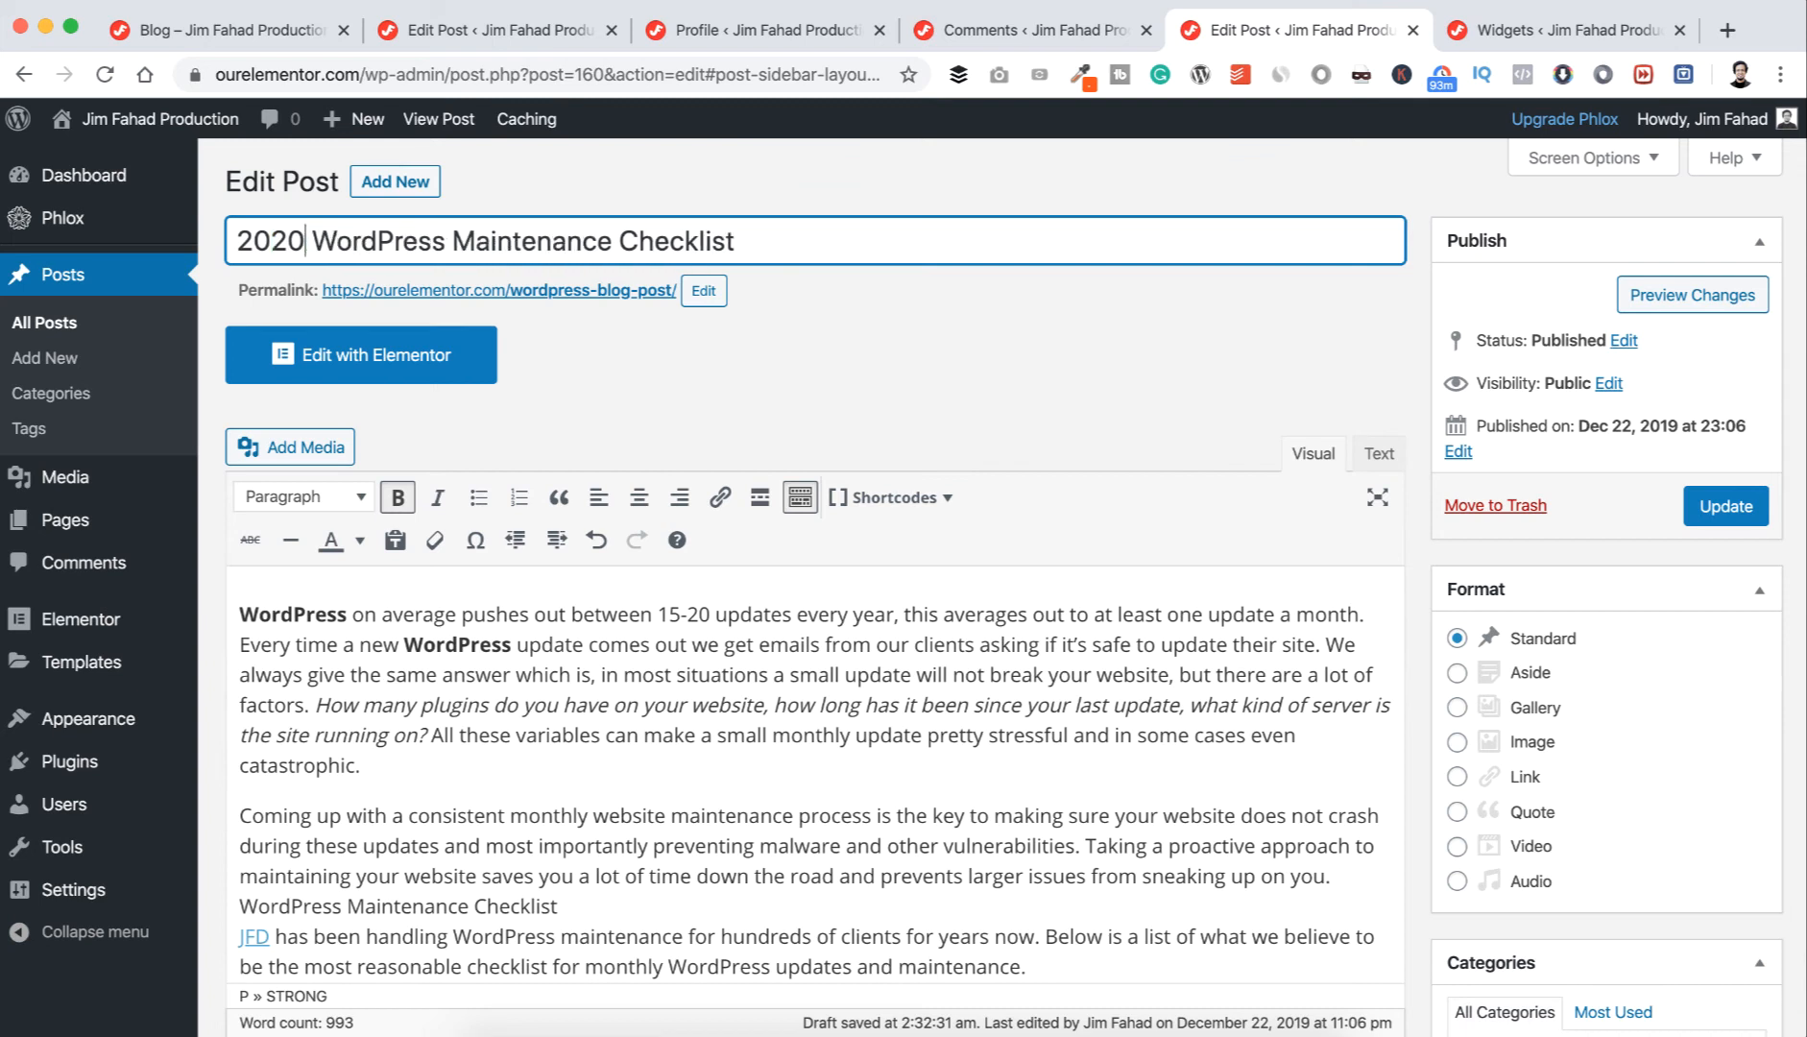
- Set the permalink slug to "2020 WordPress Maintenance Checklist", and update the post and open its live page
left_click(701, 293)
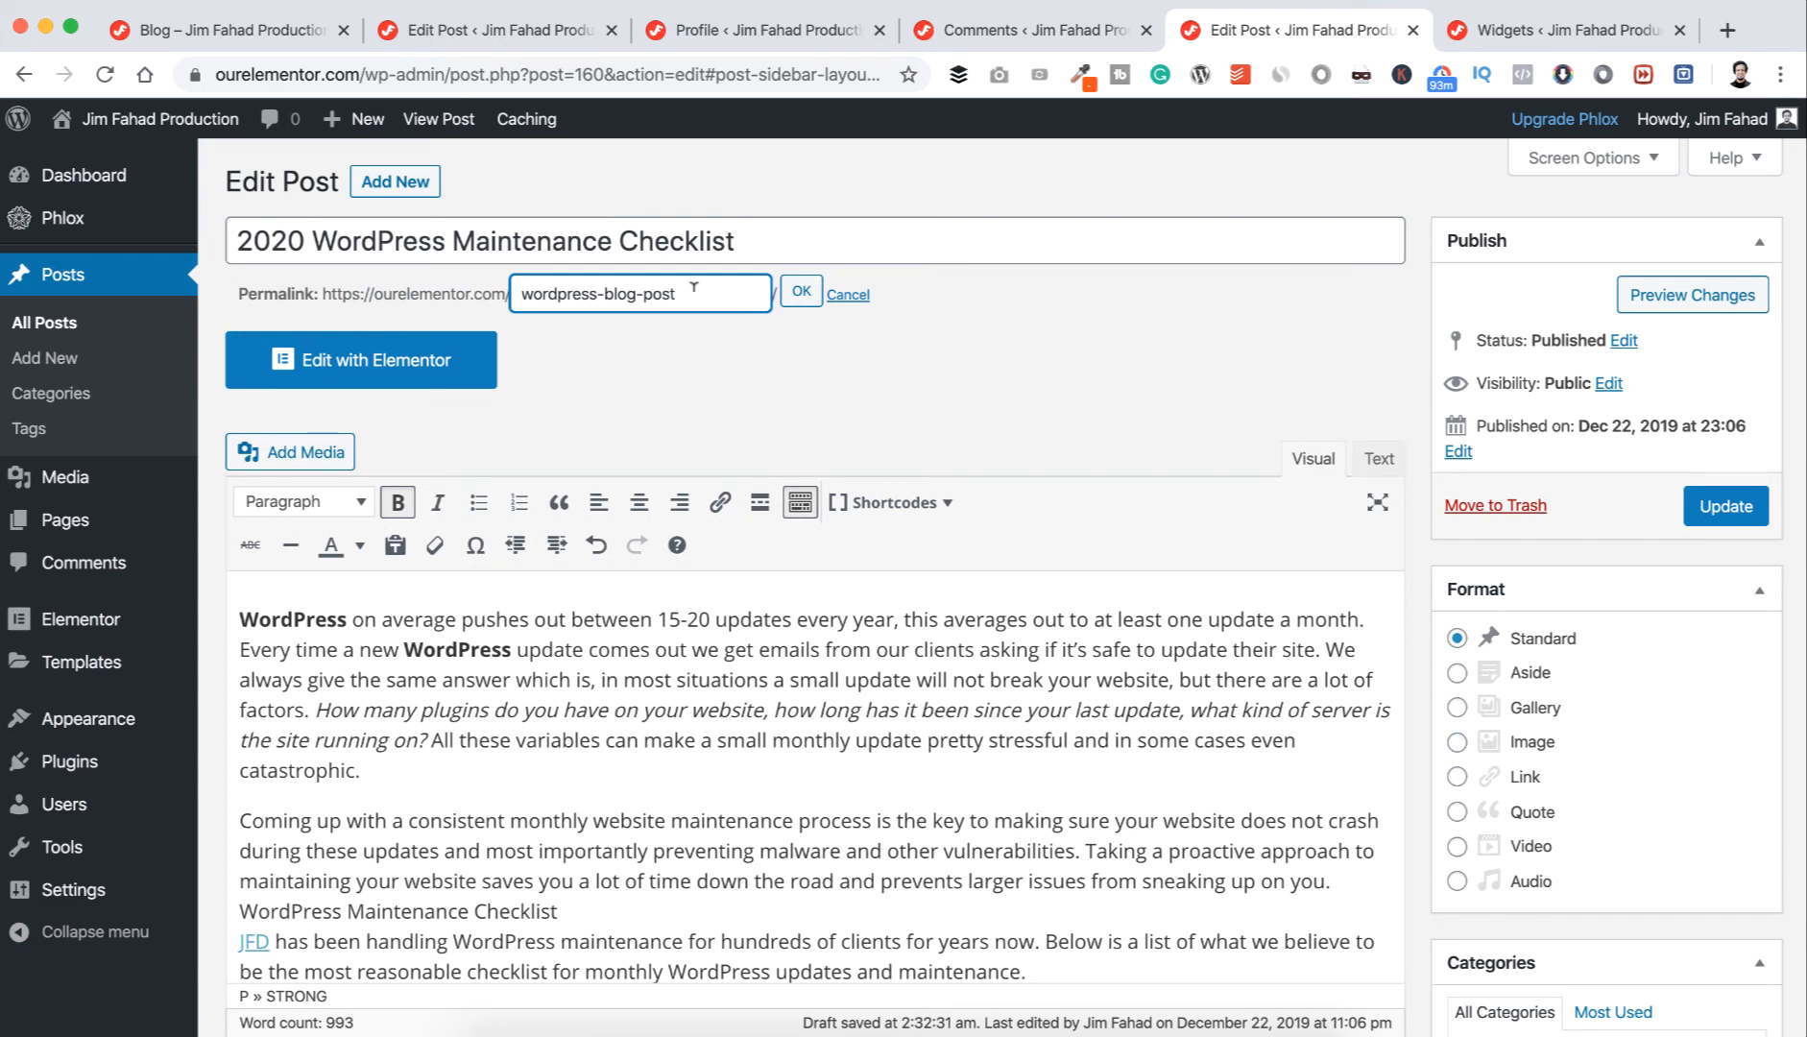
key("super+a")
type("WordPress Maintenance Checklist")
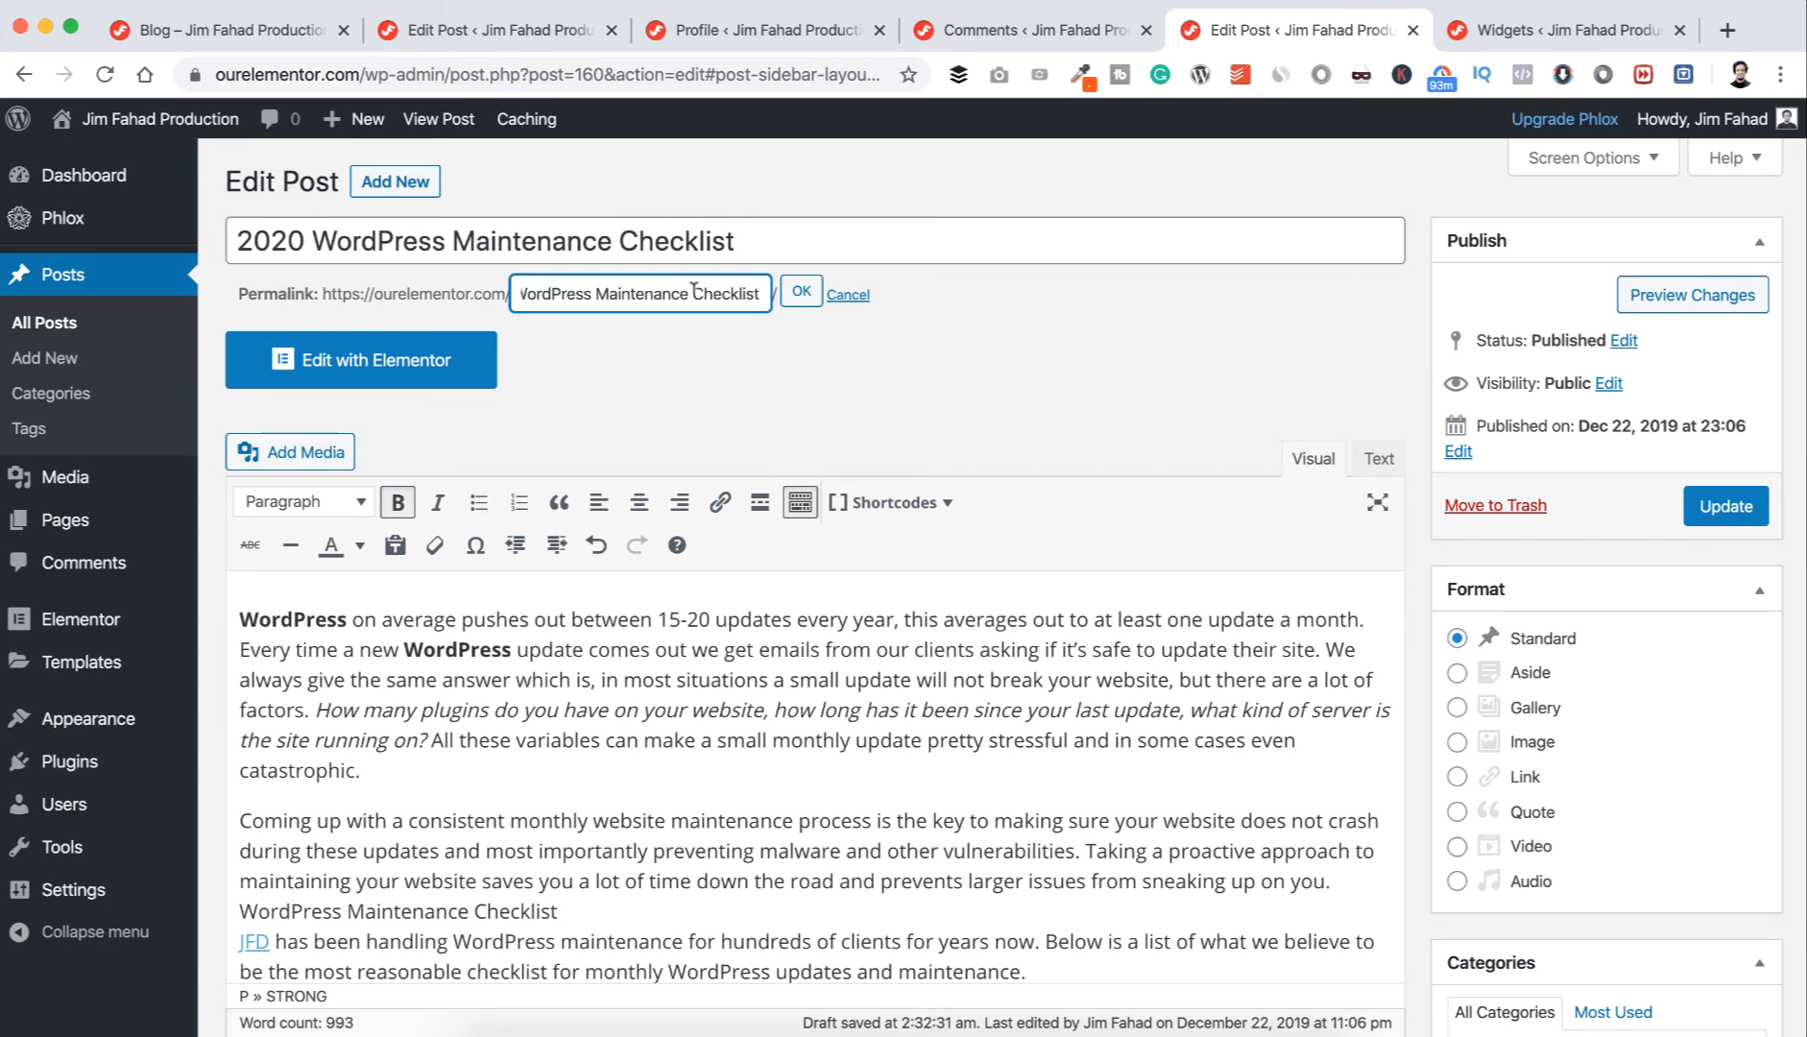
key("super+Left")
type("2020")
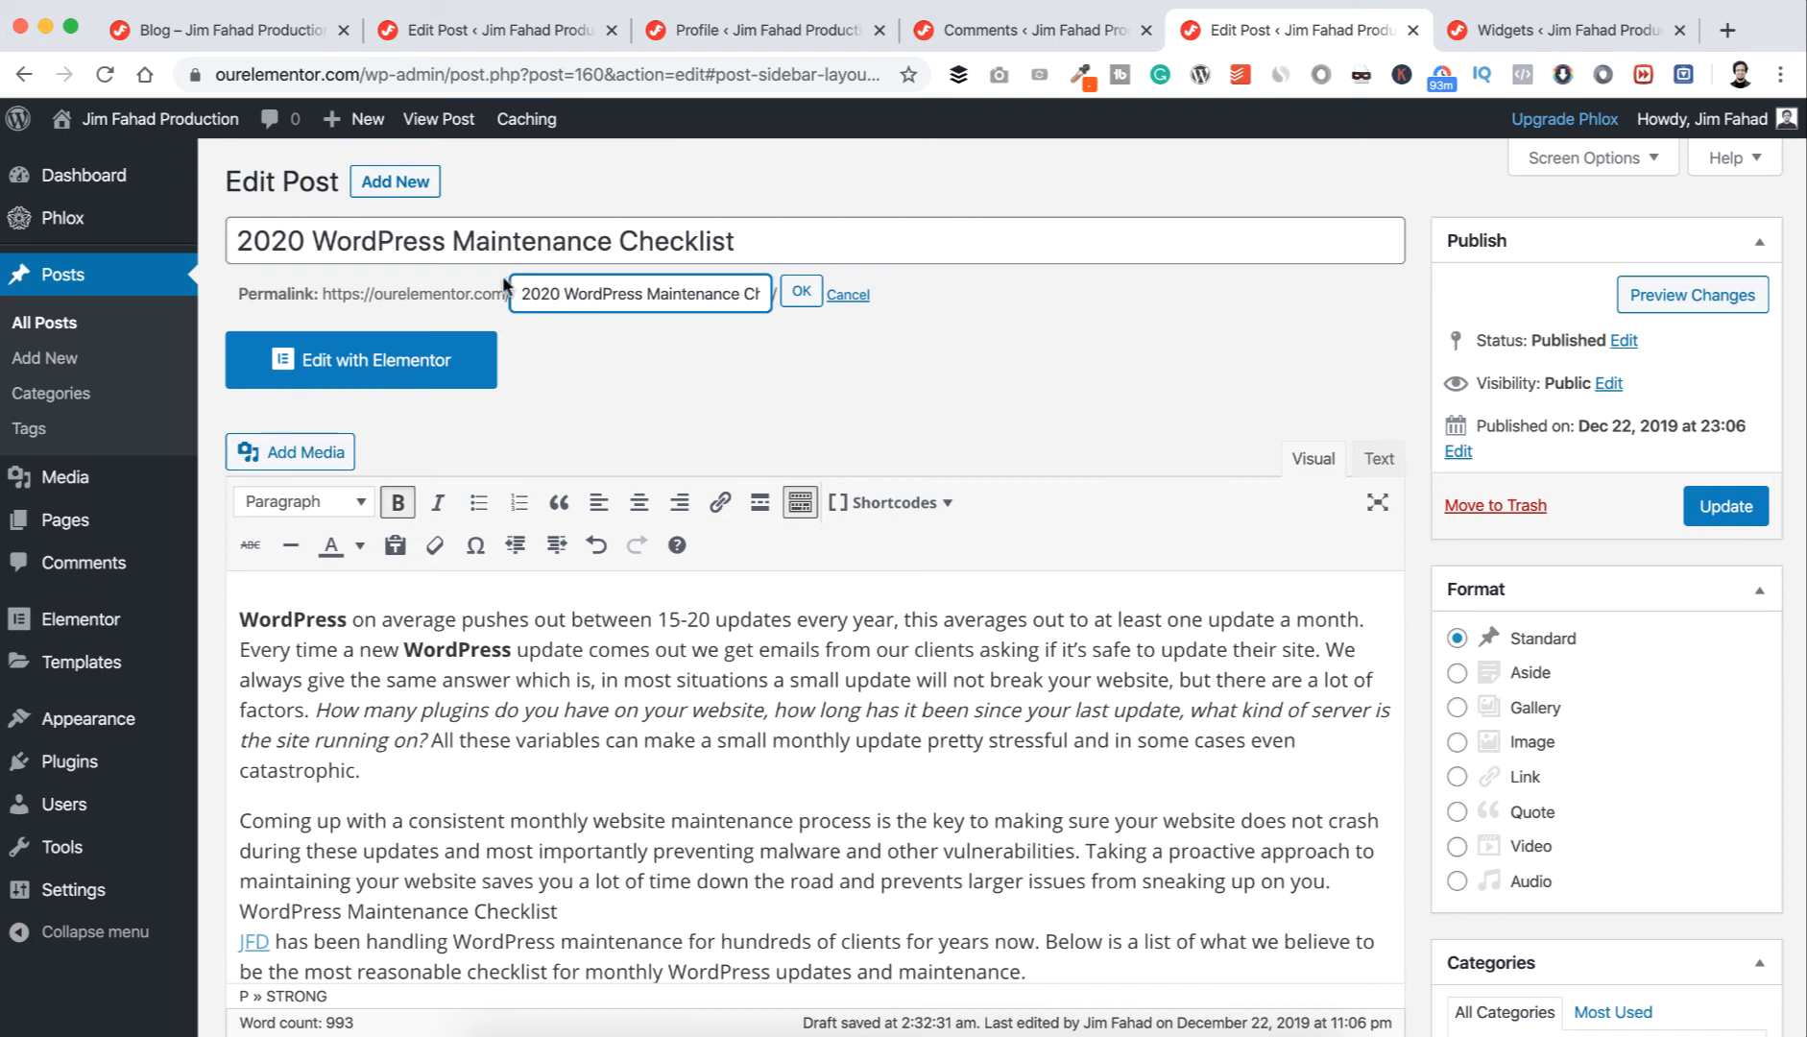
left_click(808, 294)
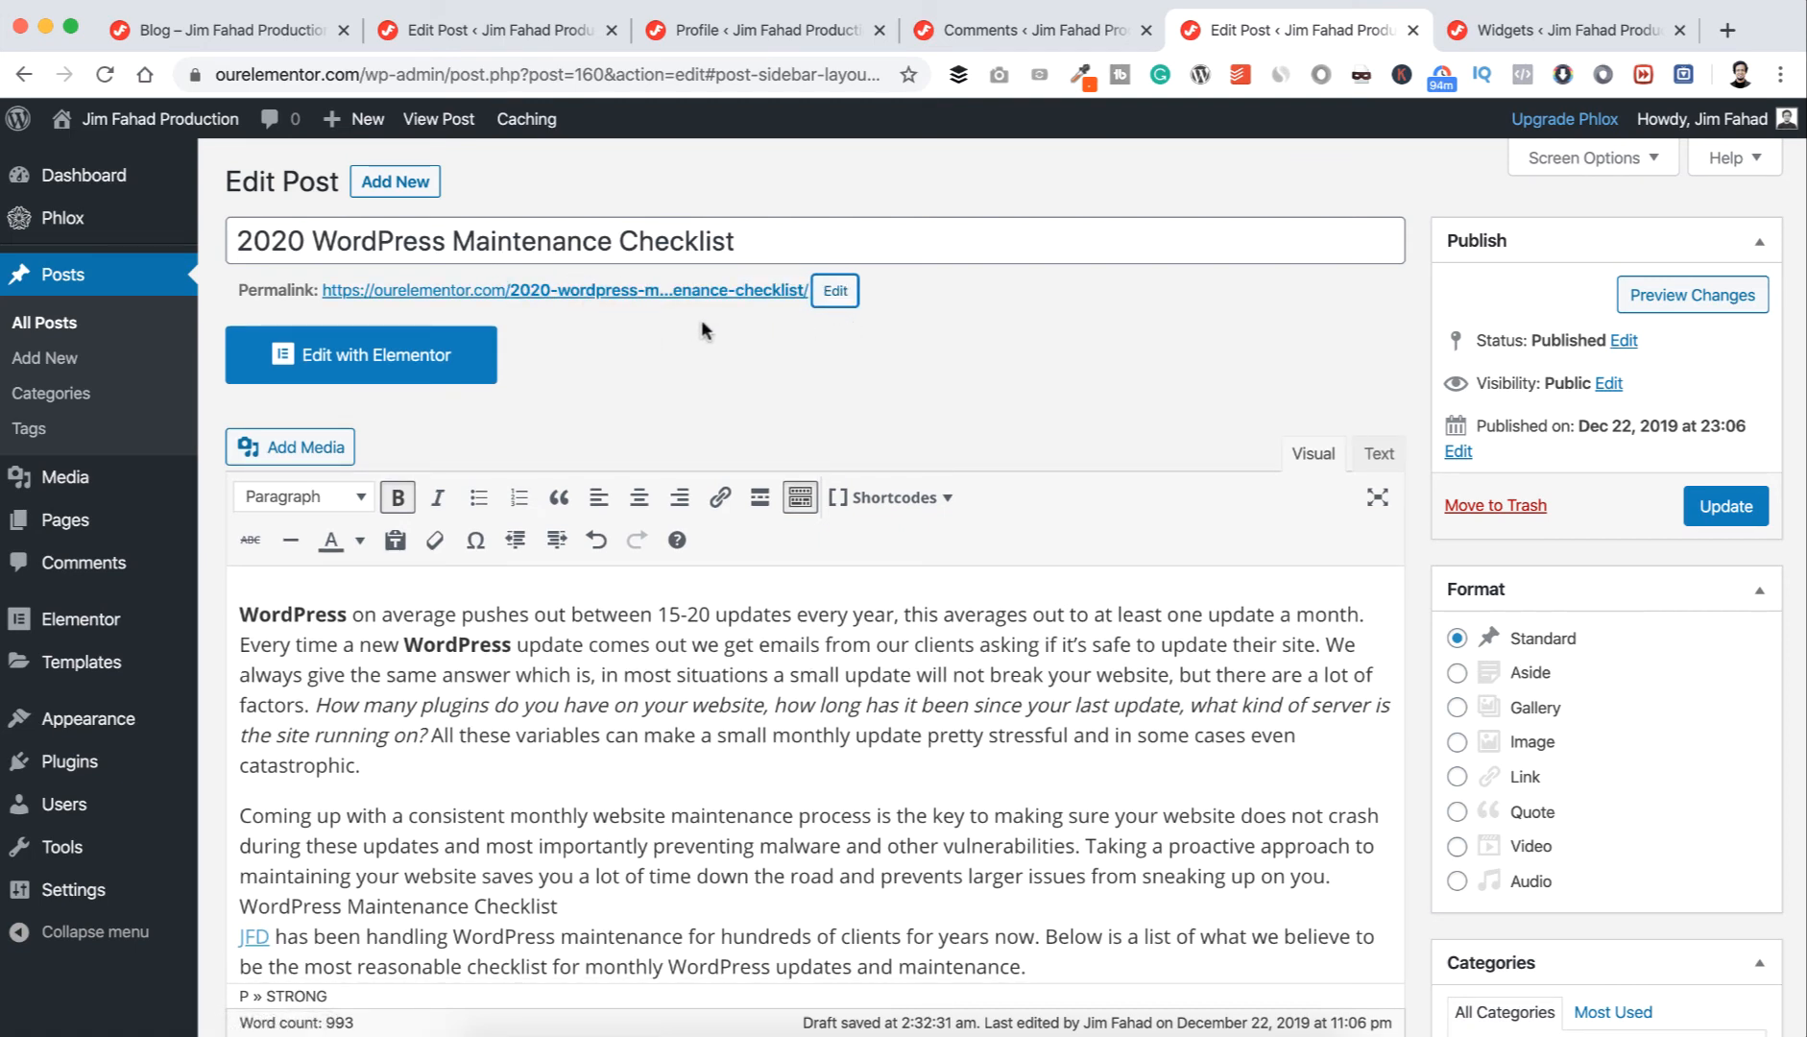
left_click(1695, 504)
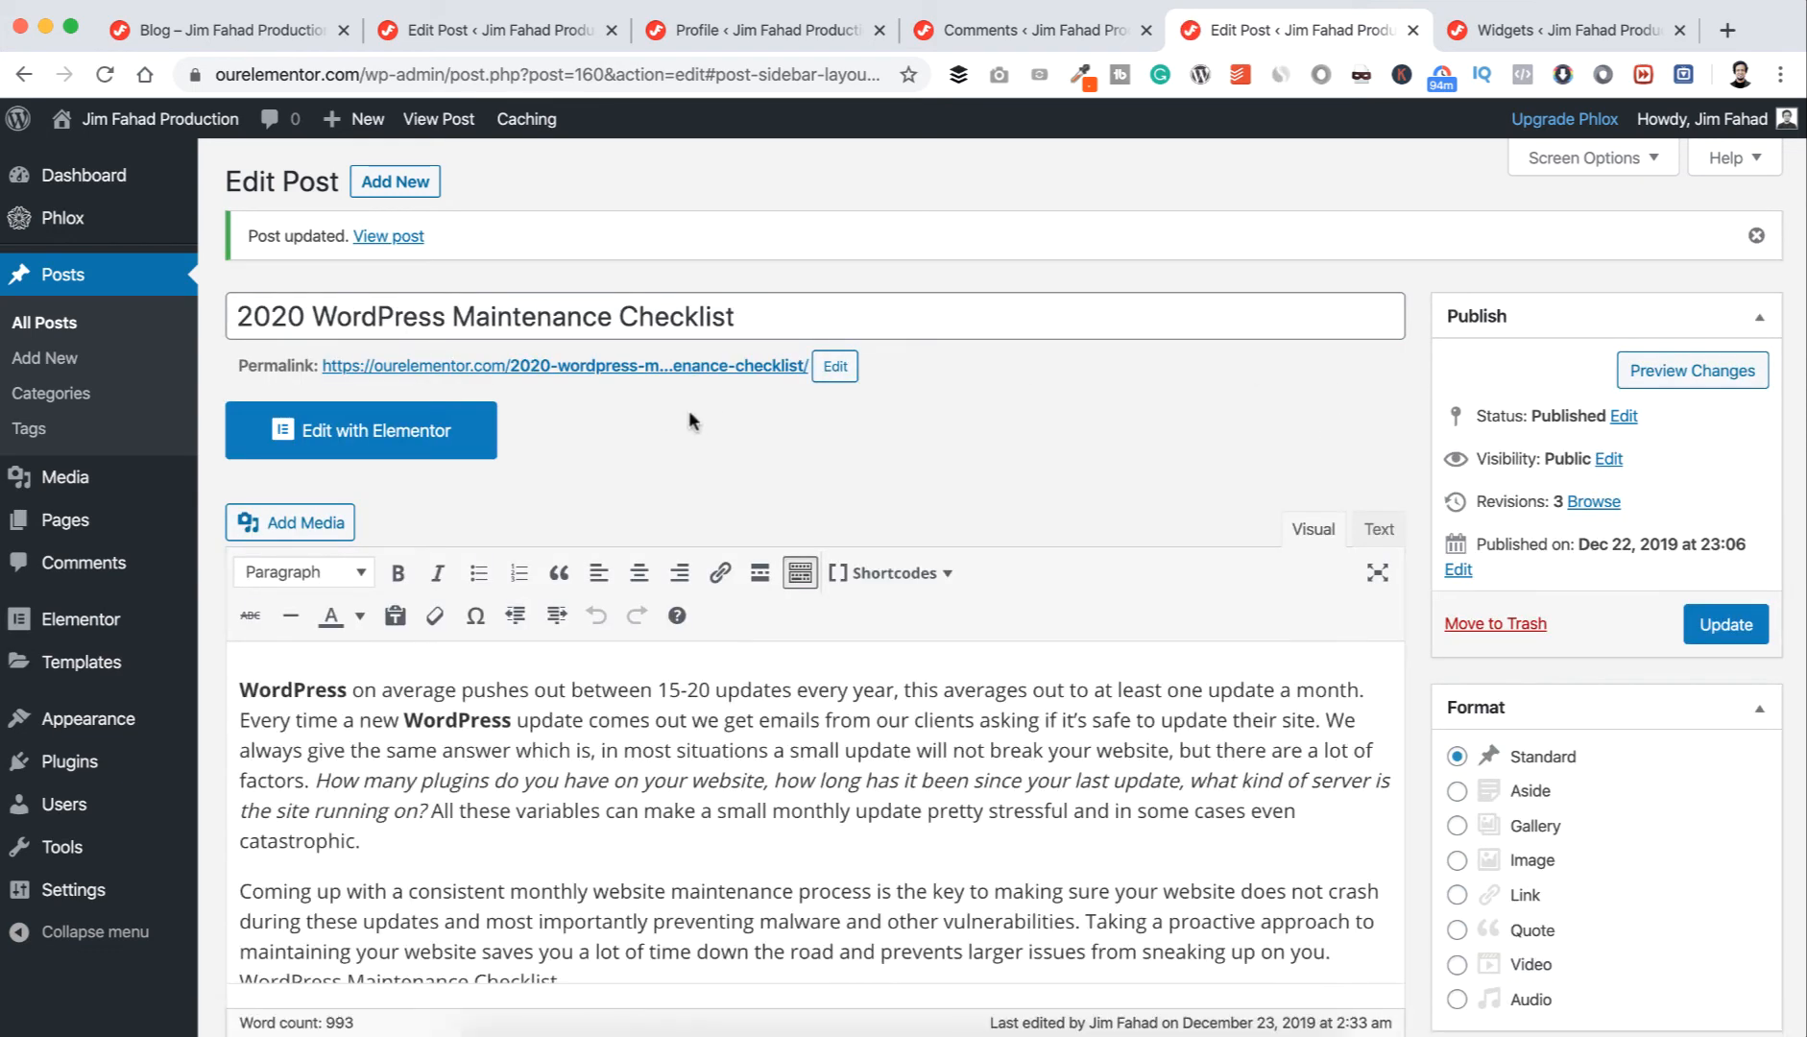
left_click(631, 370)
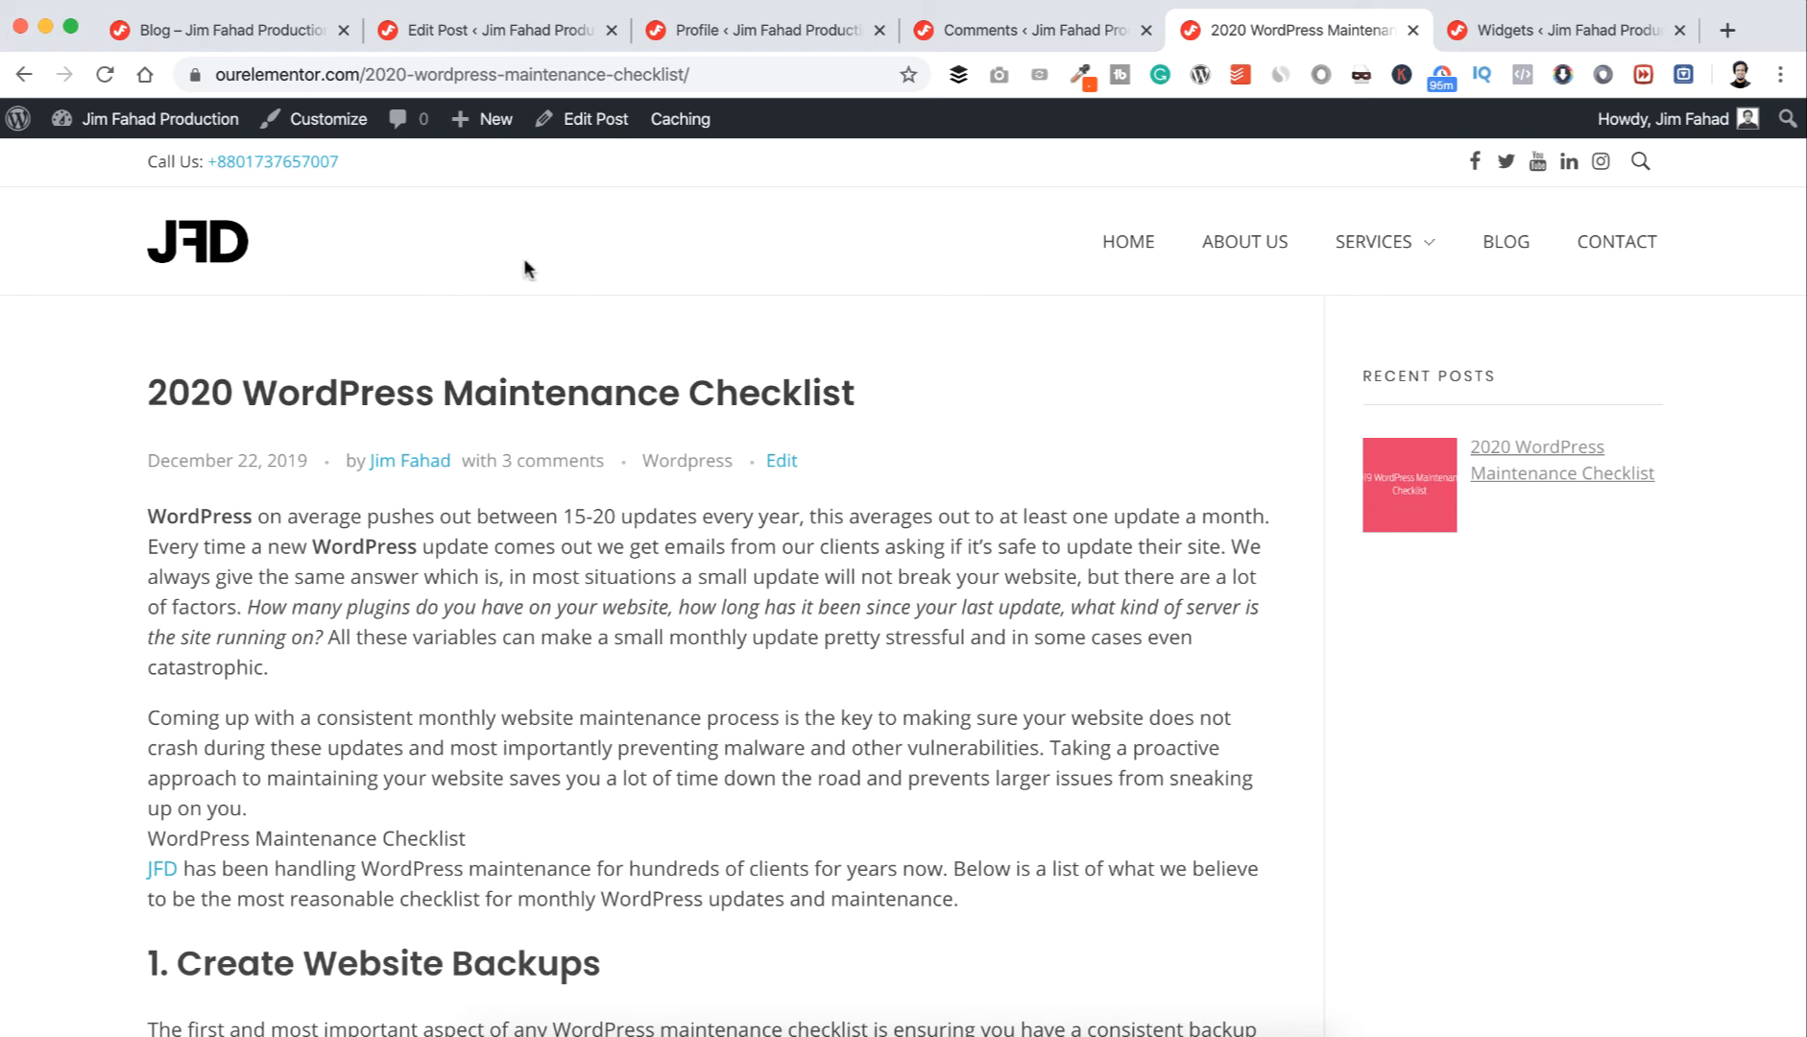
- Create a new post titled "Landing Pages That Convert Travellers Into Customers" and paste the copied article text as its body
mouse_move(490, 131)
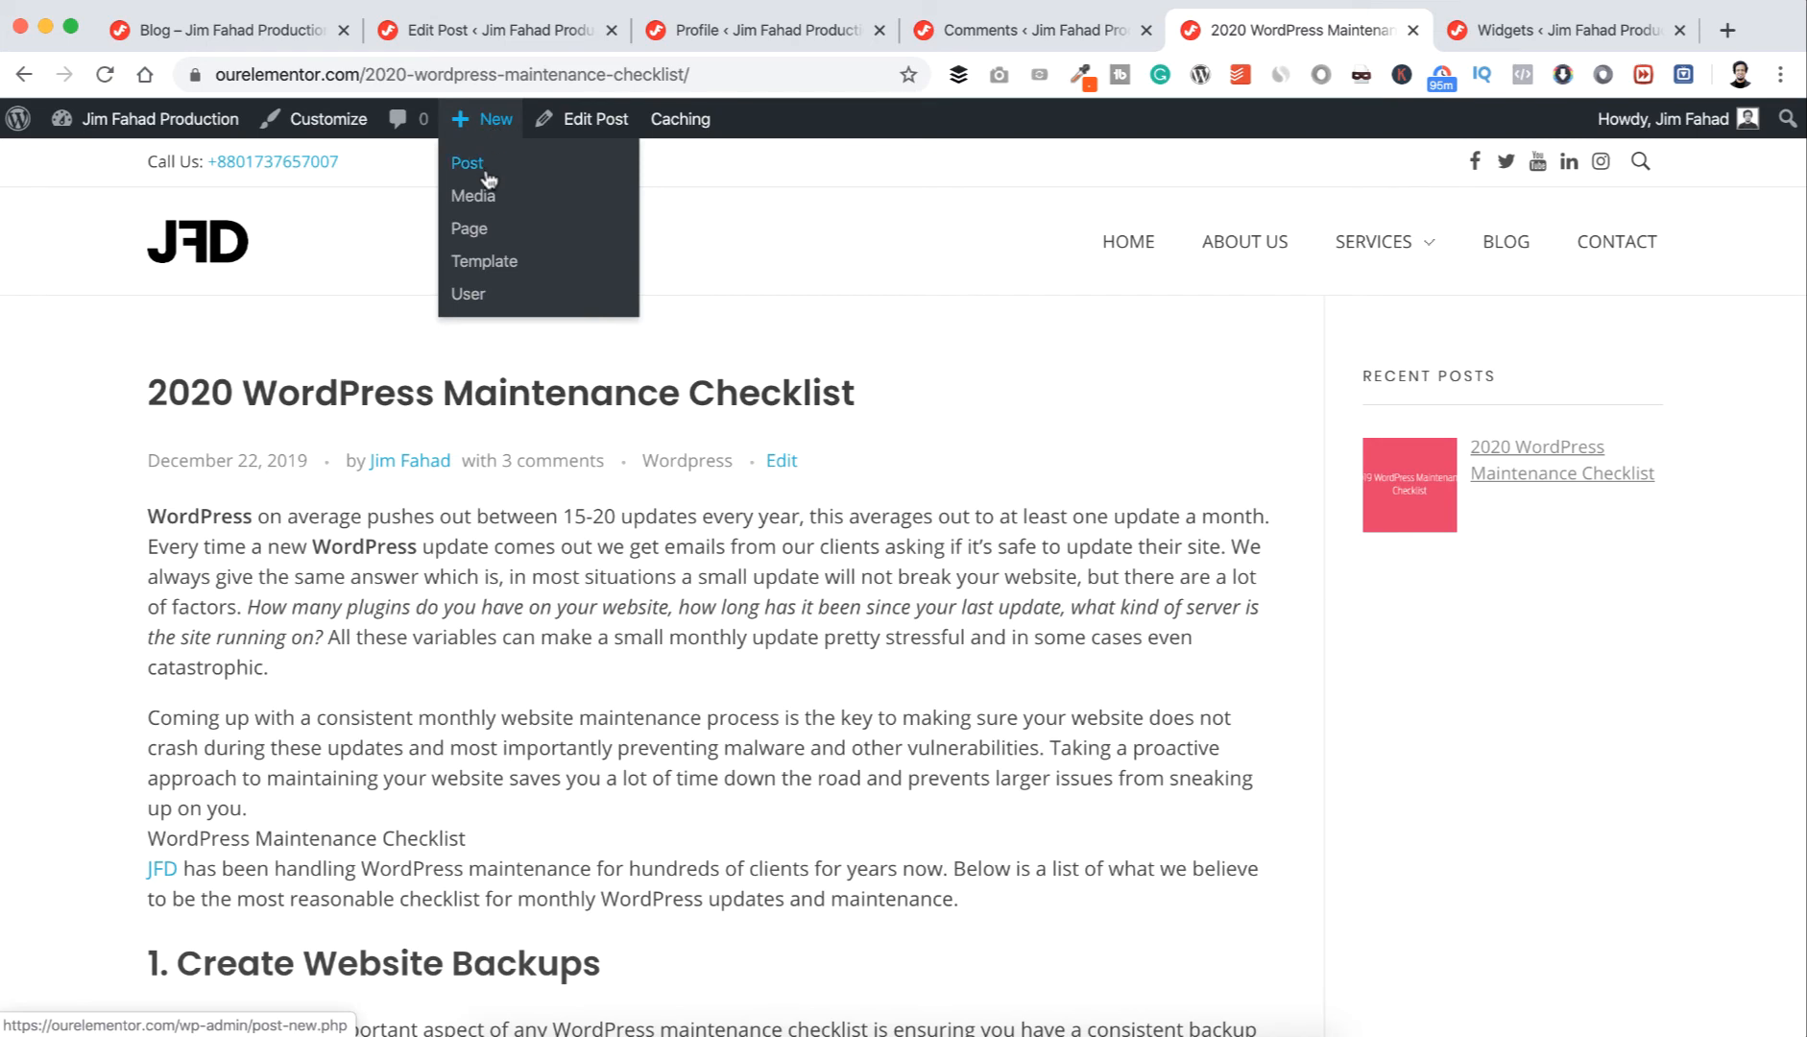
left_click(482, 172)
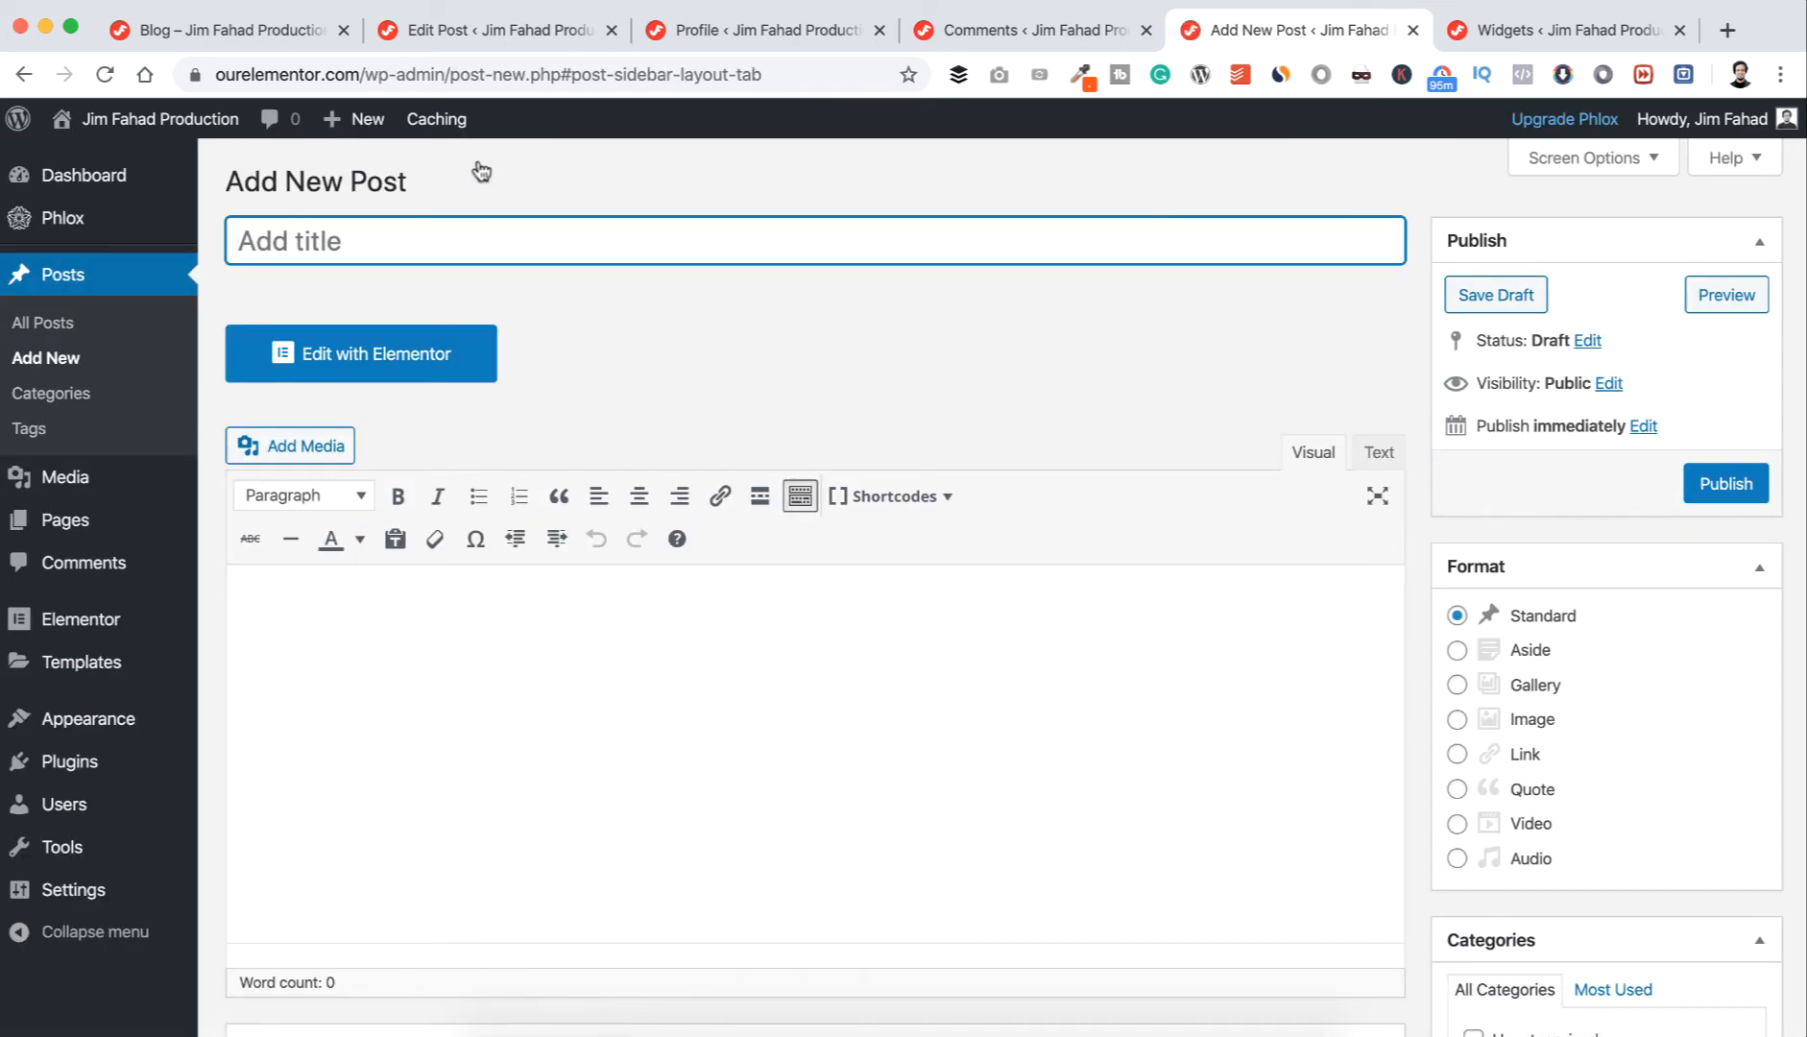
type("Landing Pages That Convert Travellers Into Customers")
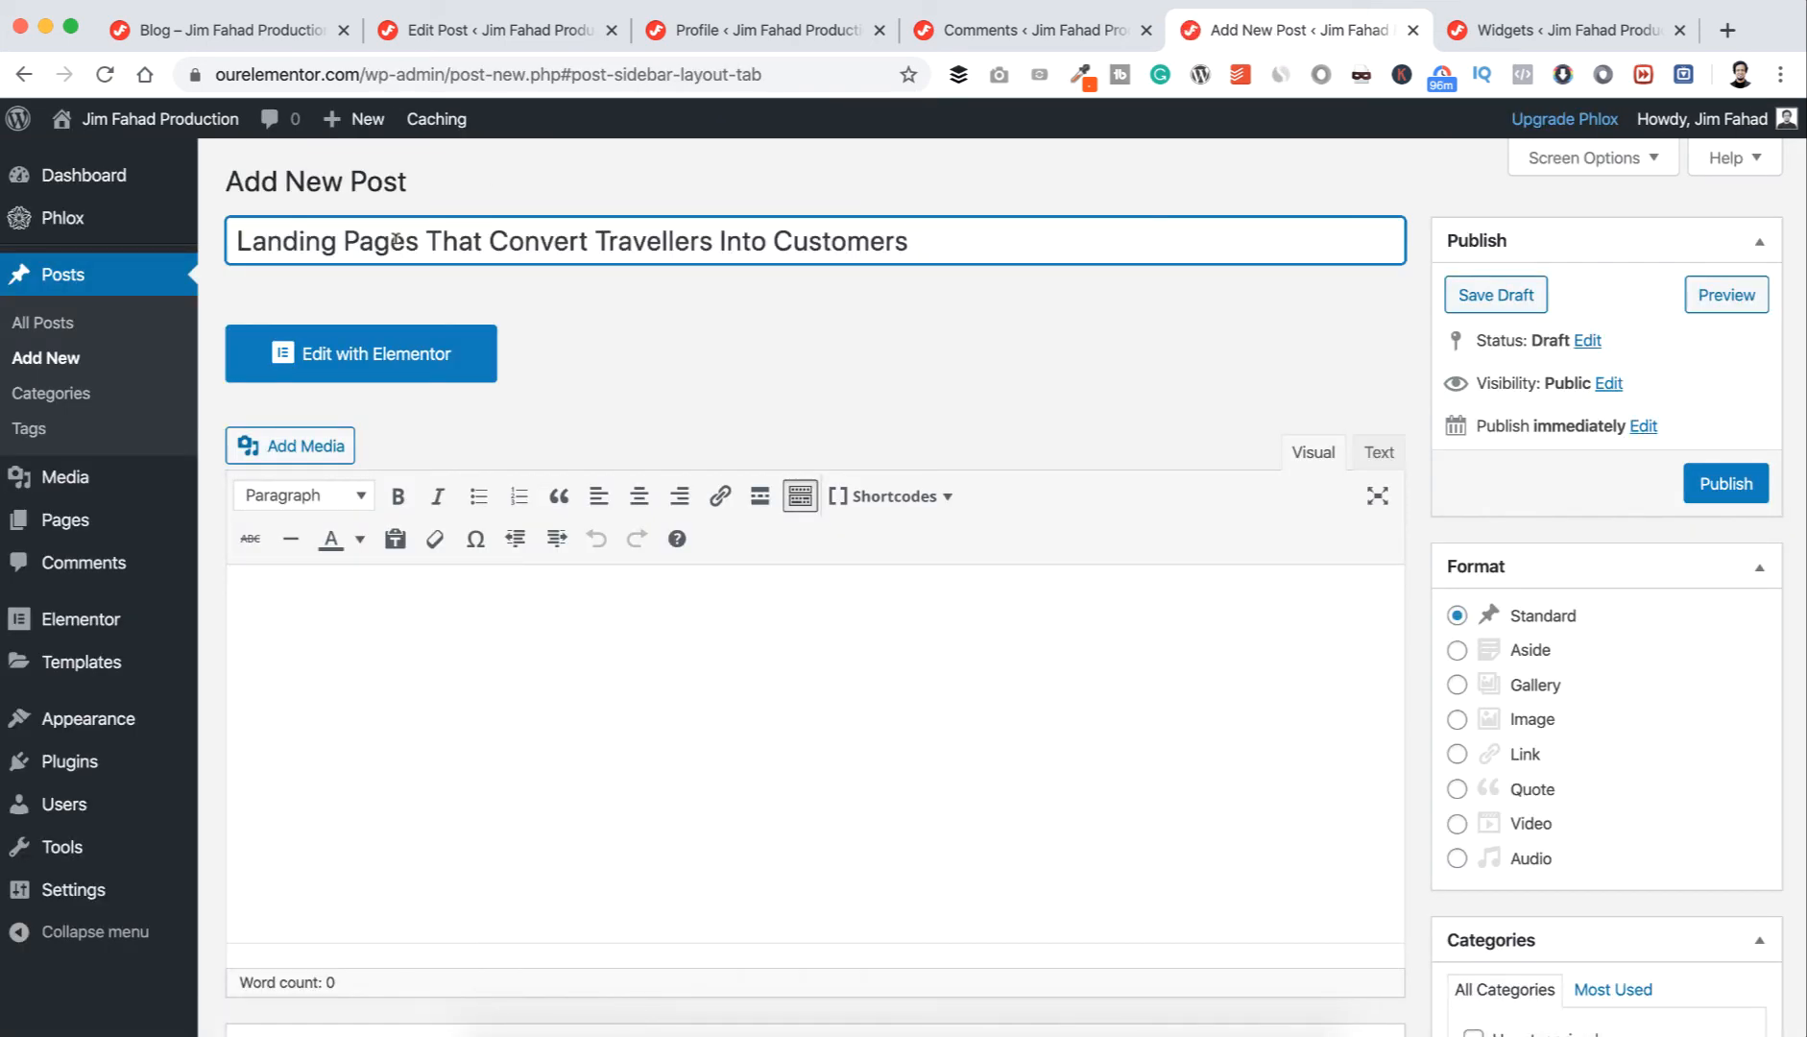
key("Tab")
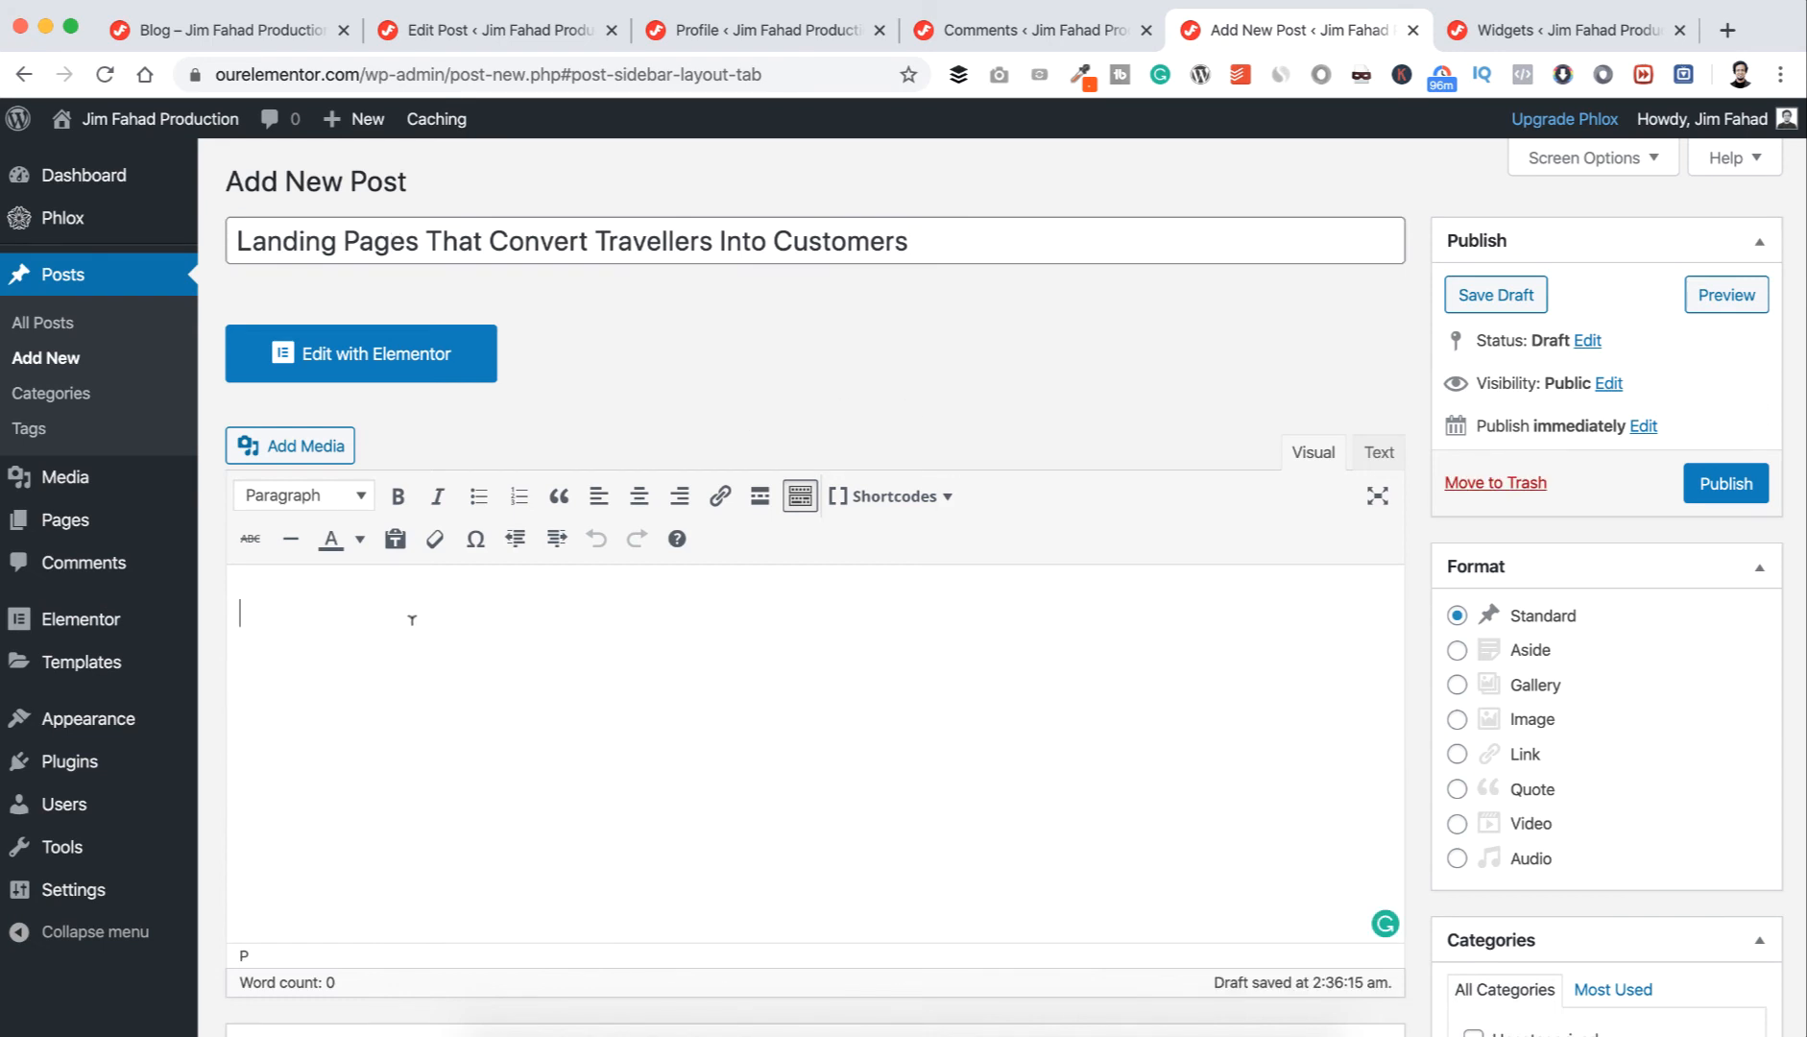
key("ctrl+v")
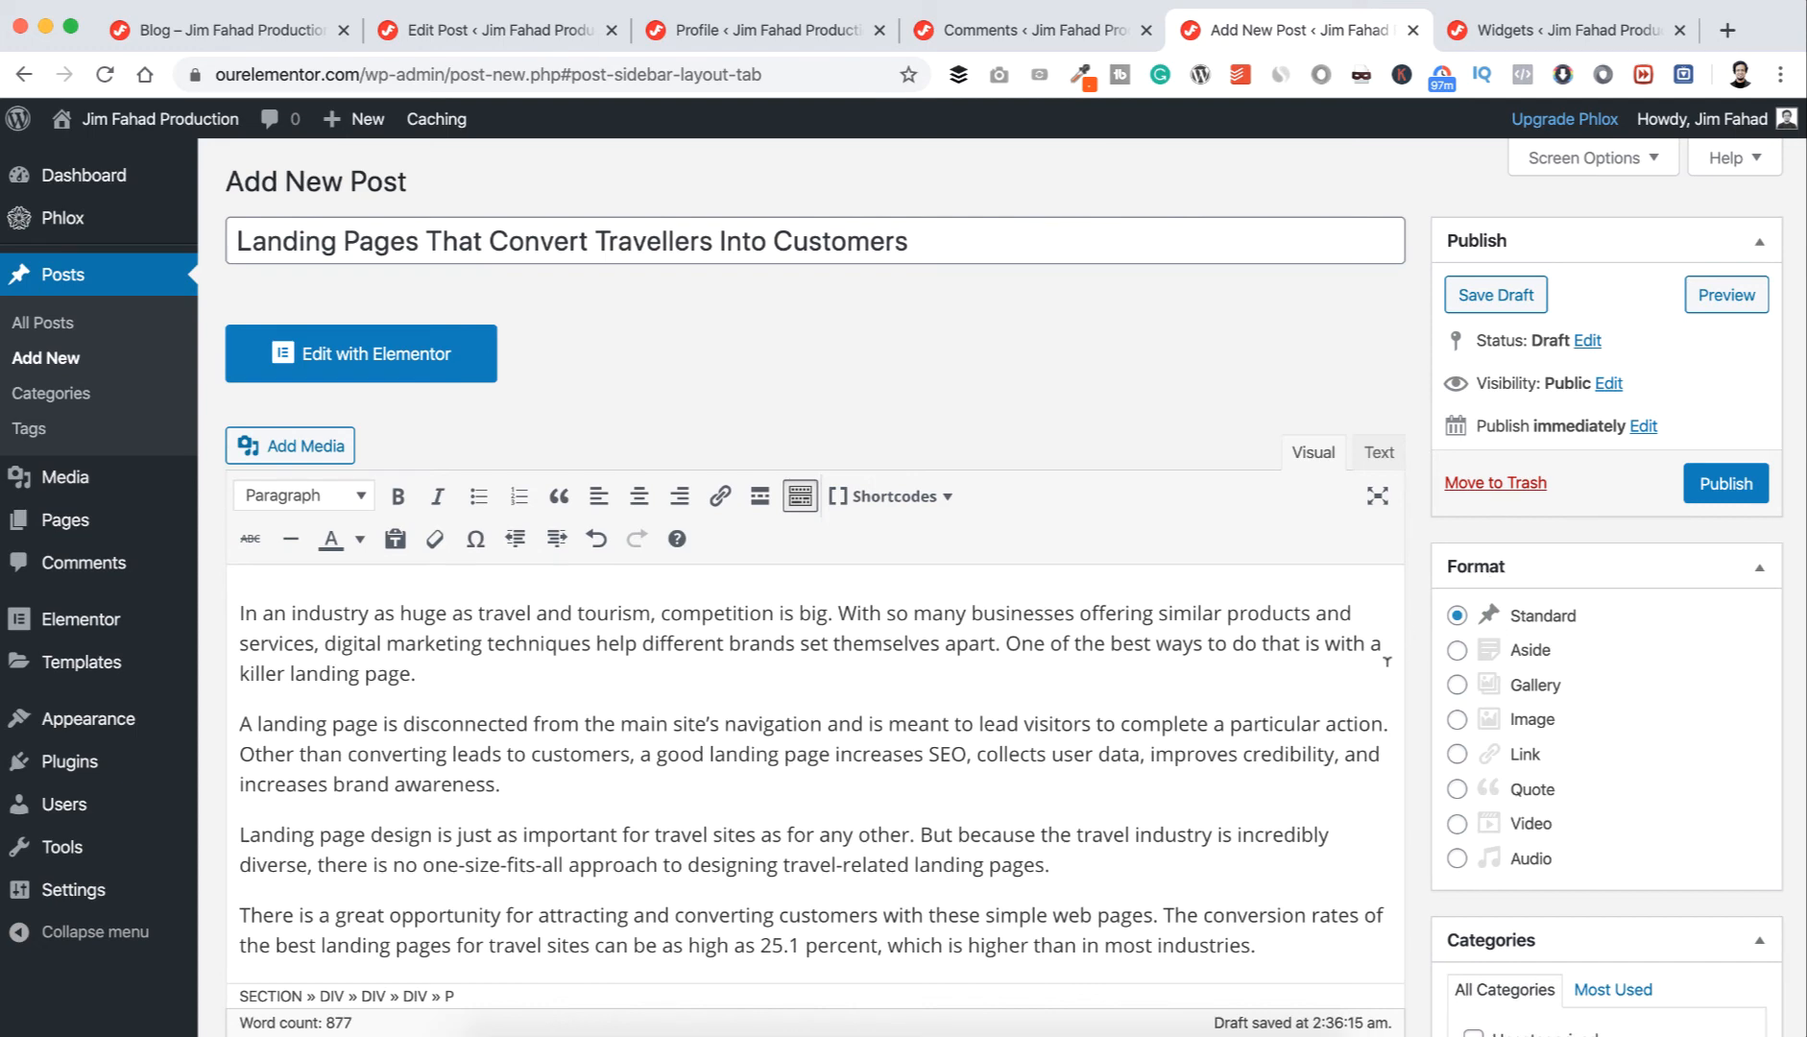
scroll(1423, 686, "down", 1)
scroll(1423, 687, "up", 1)
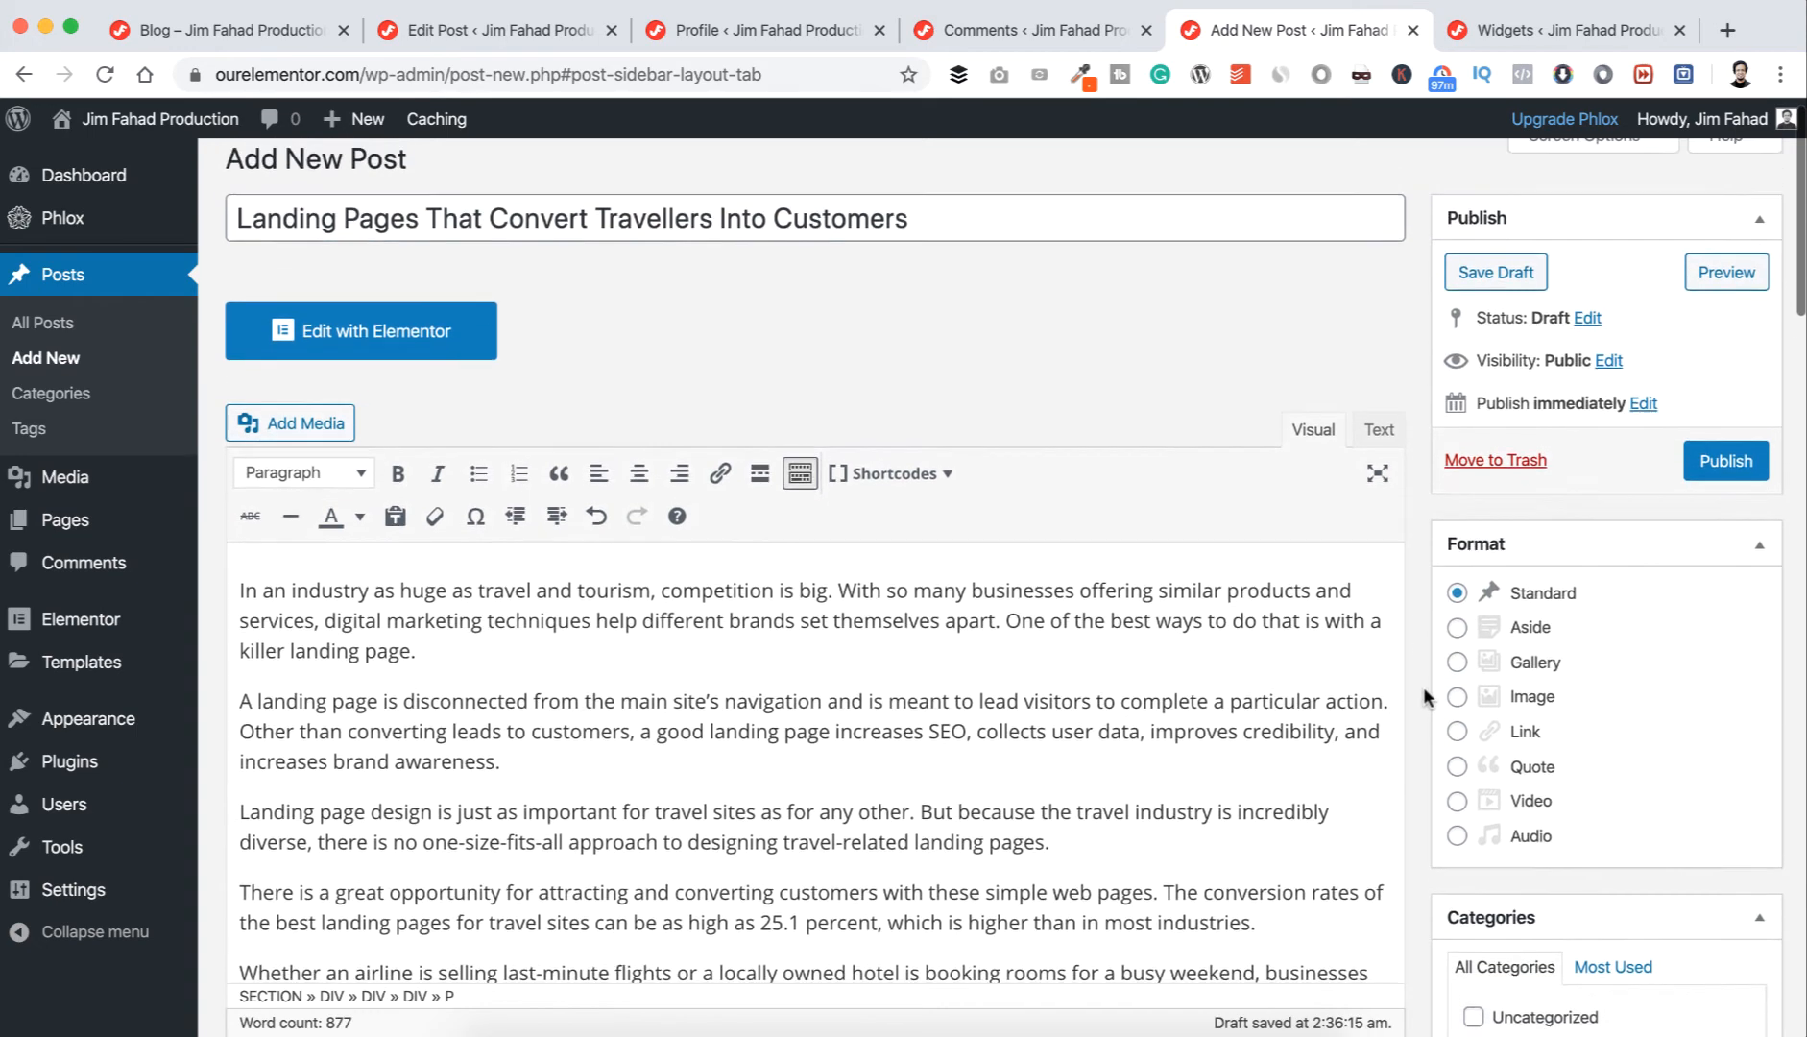
- Create the categories Landing Pages, Business, Tips & Tricks and Website Basic, leaving only Landing Pages and Business assigned to the post
scroll(1020, 651, "down", 5)
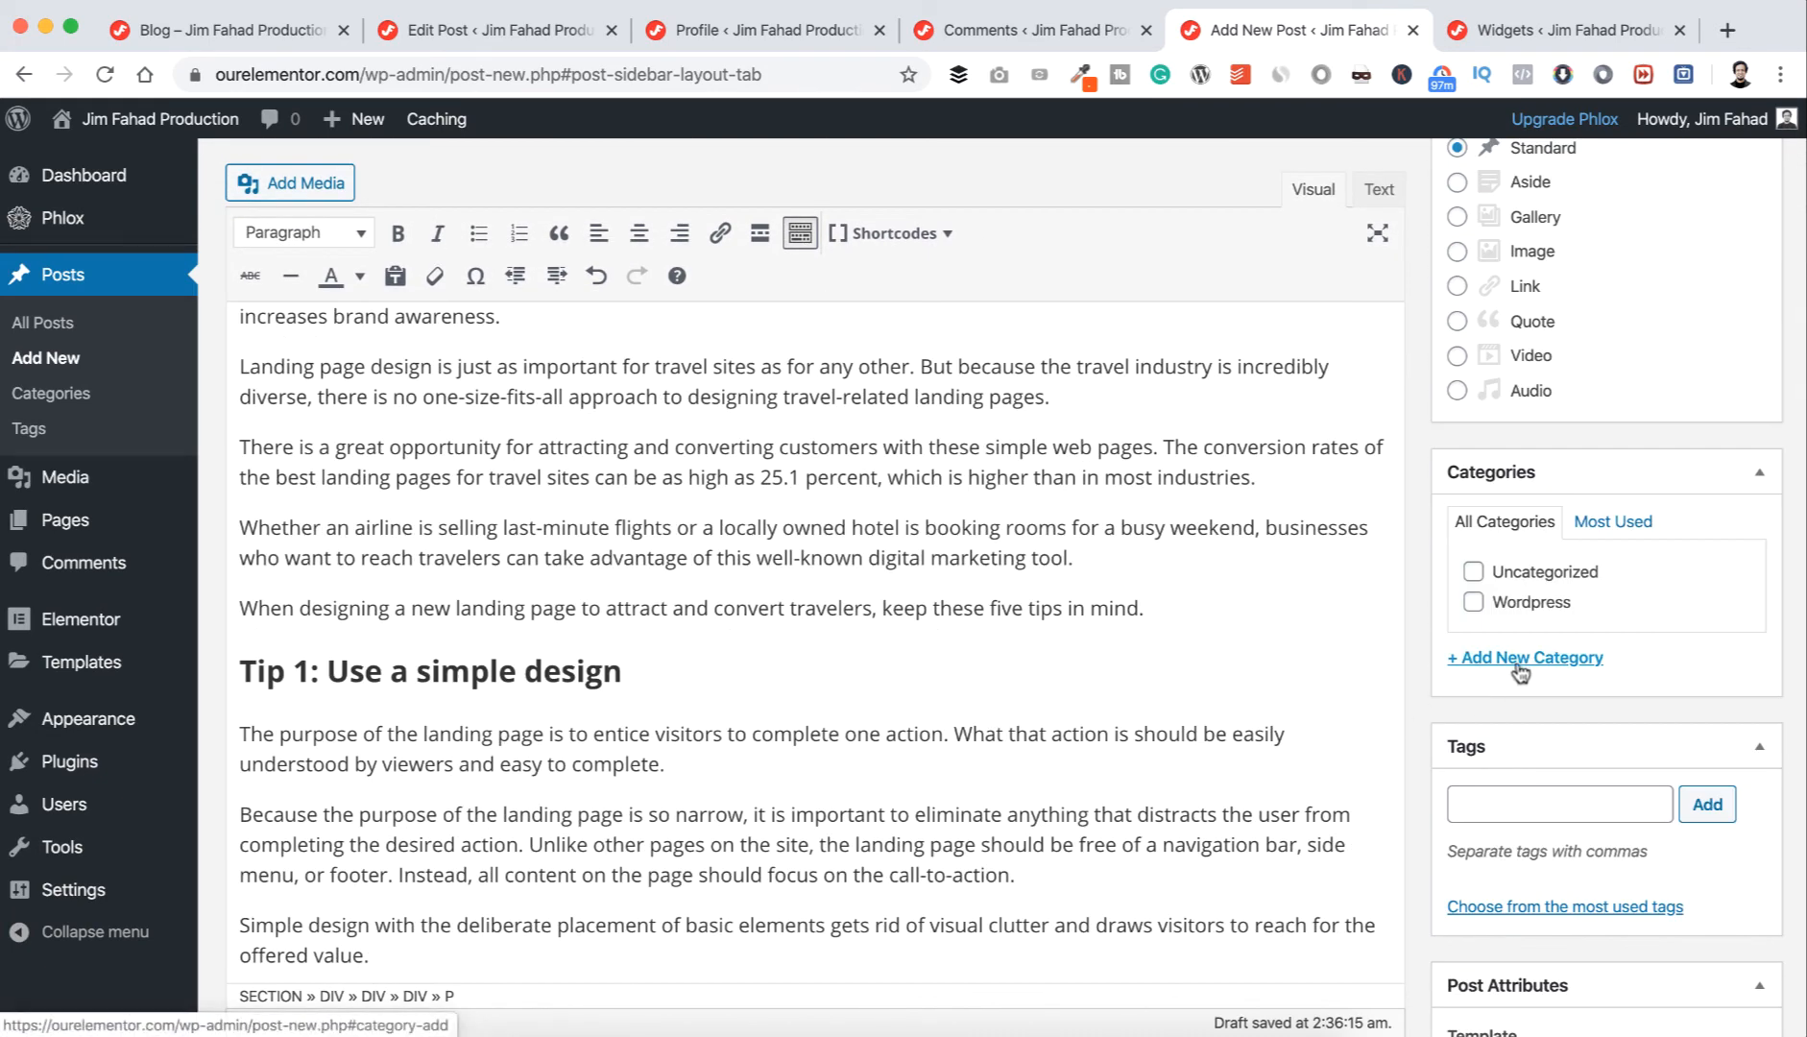
left_click(1518, 666)
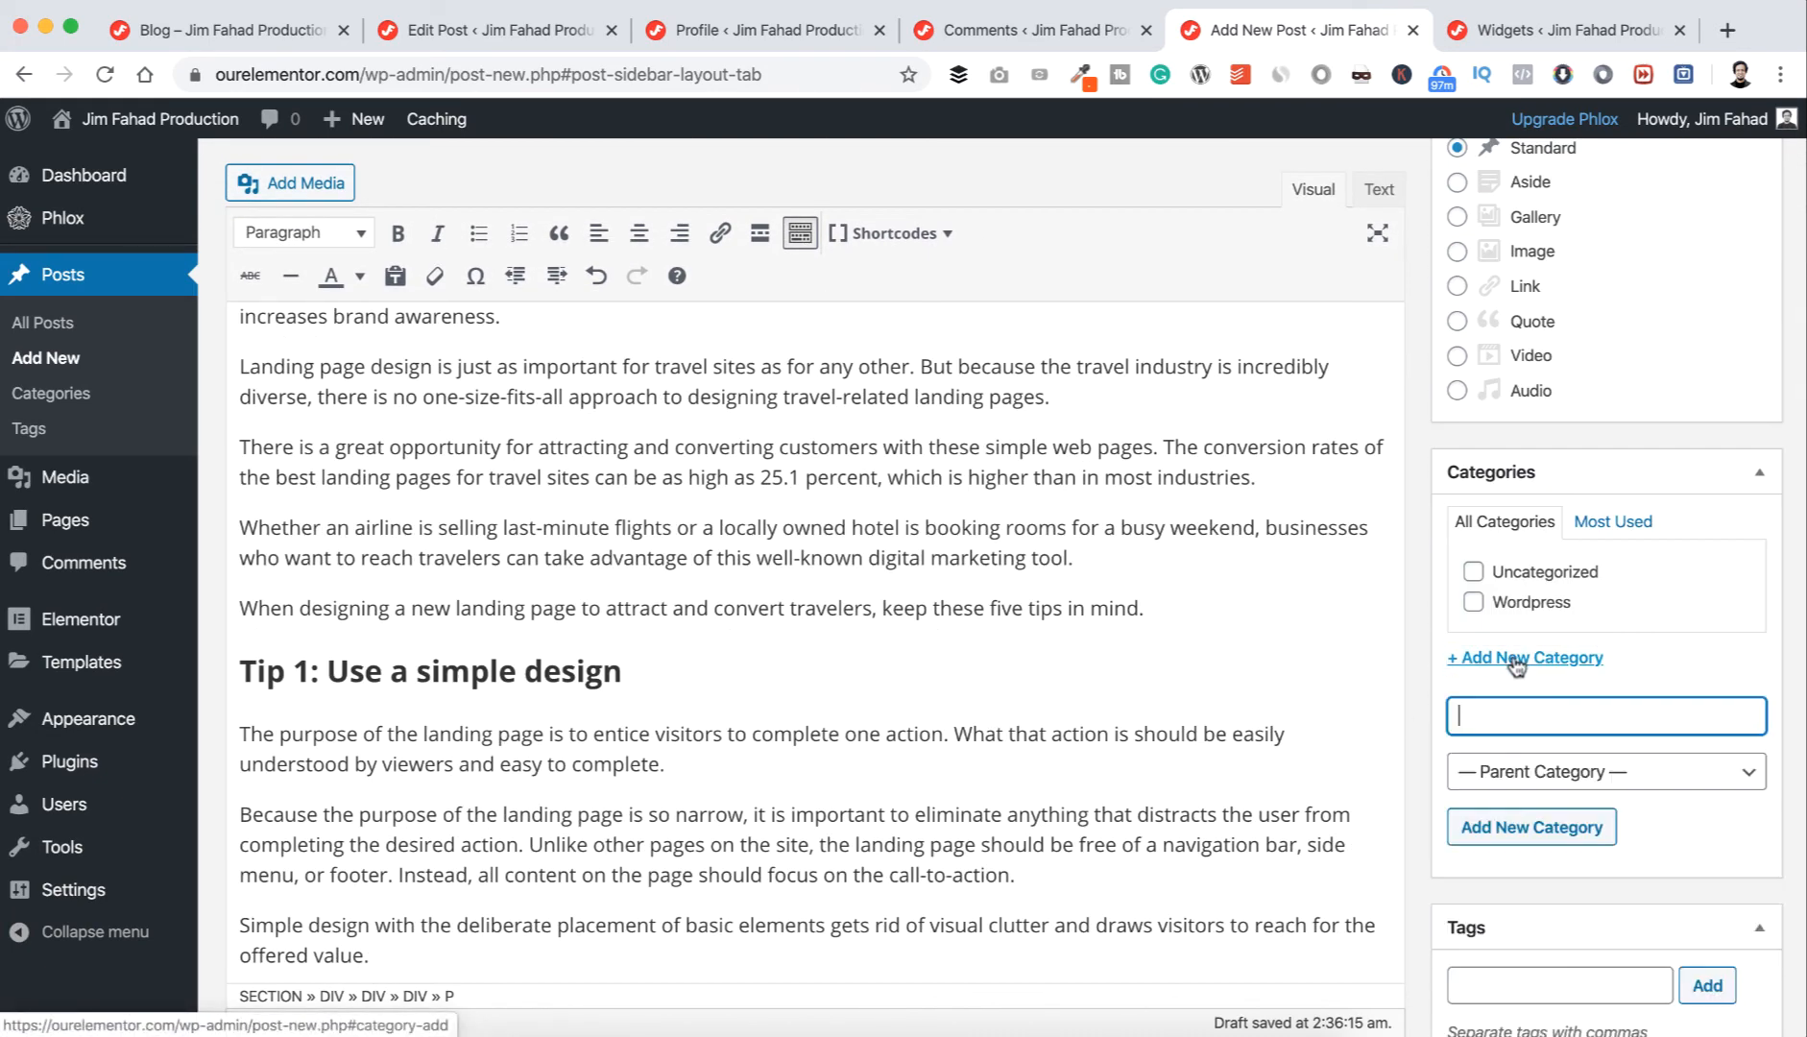
type("Landing Pages")
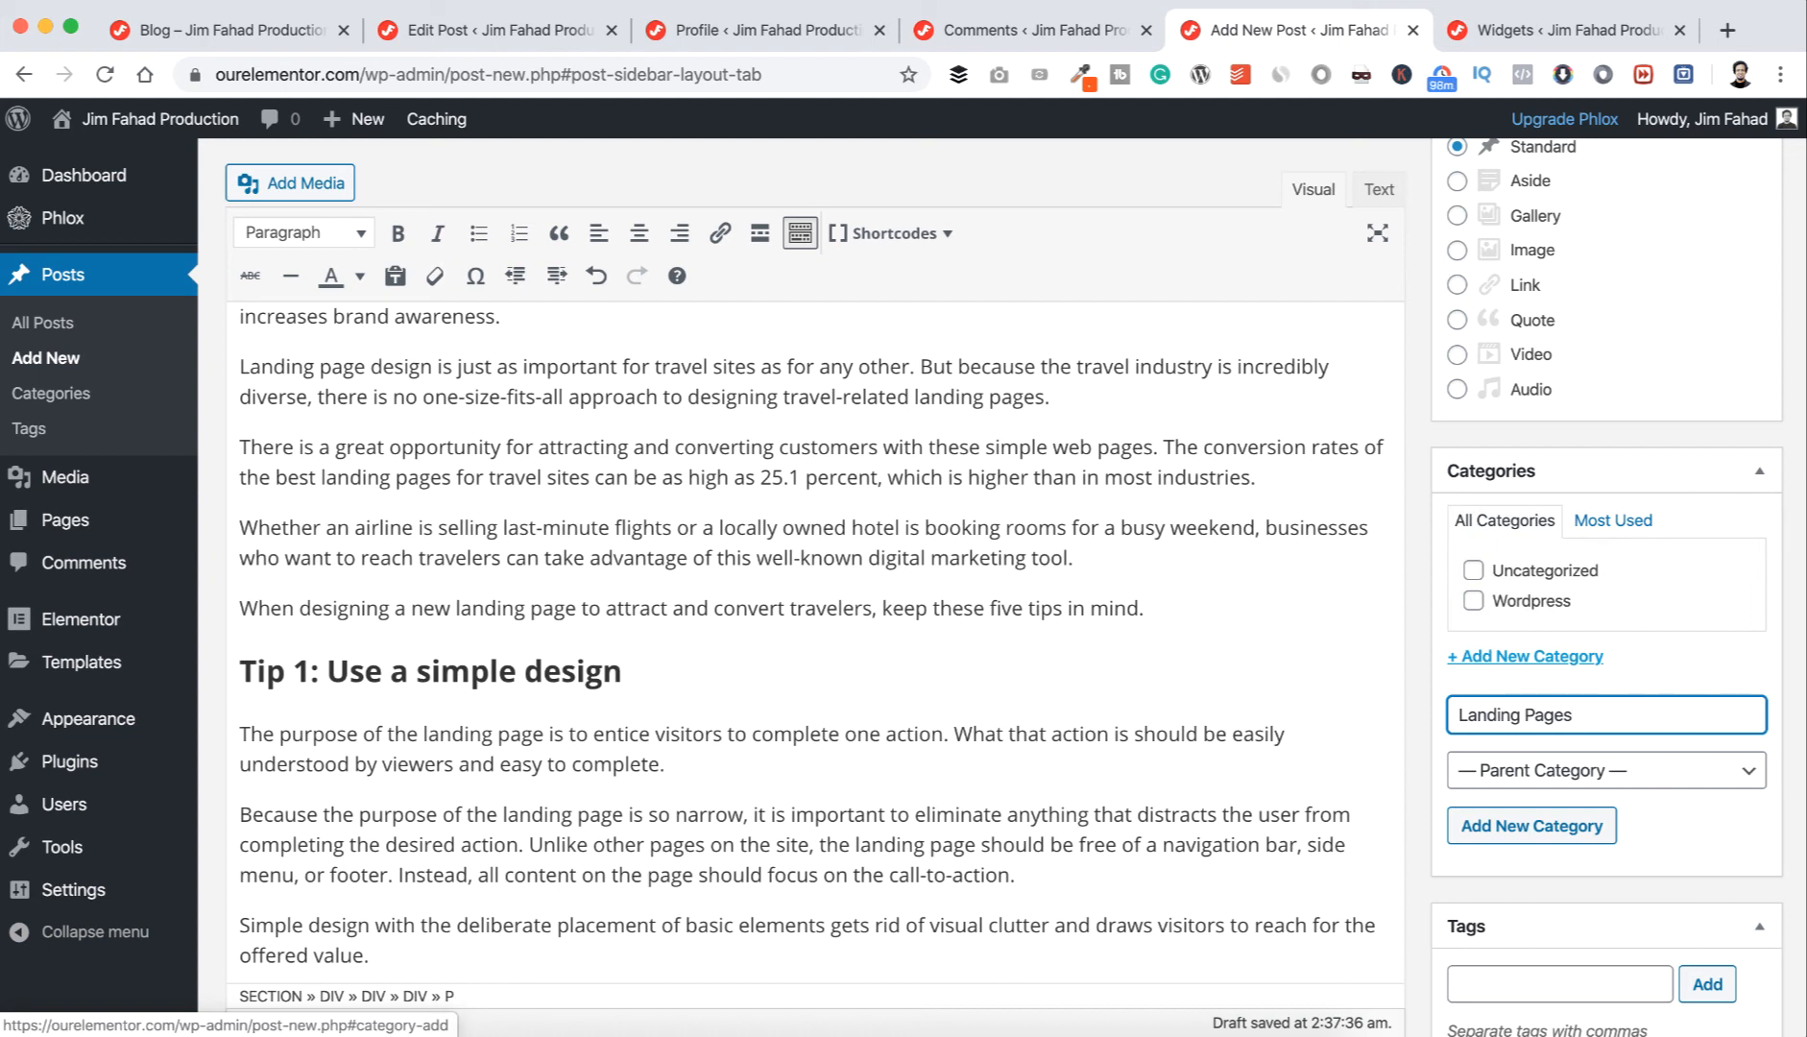
left_click(1534, 834)
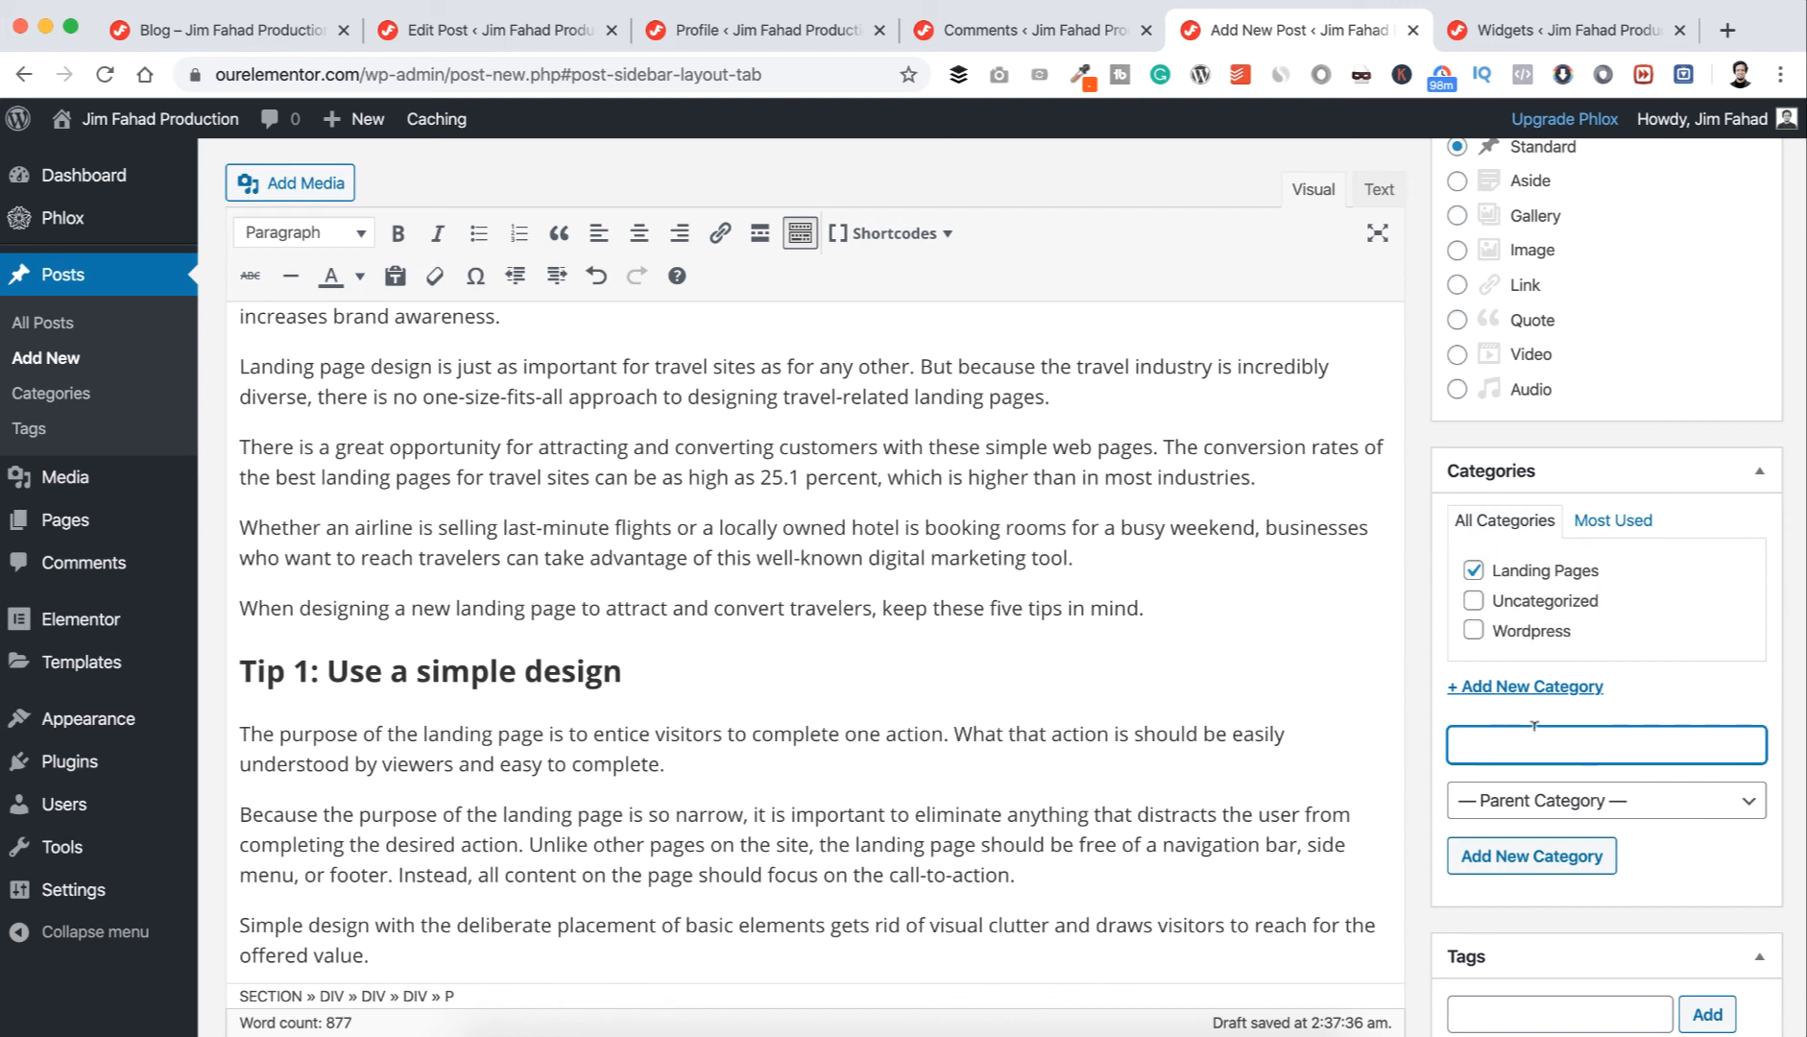
type("Business")
left_click(1544, 853)
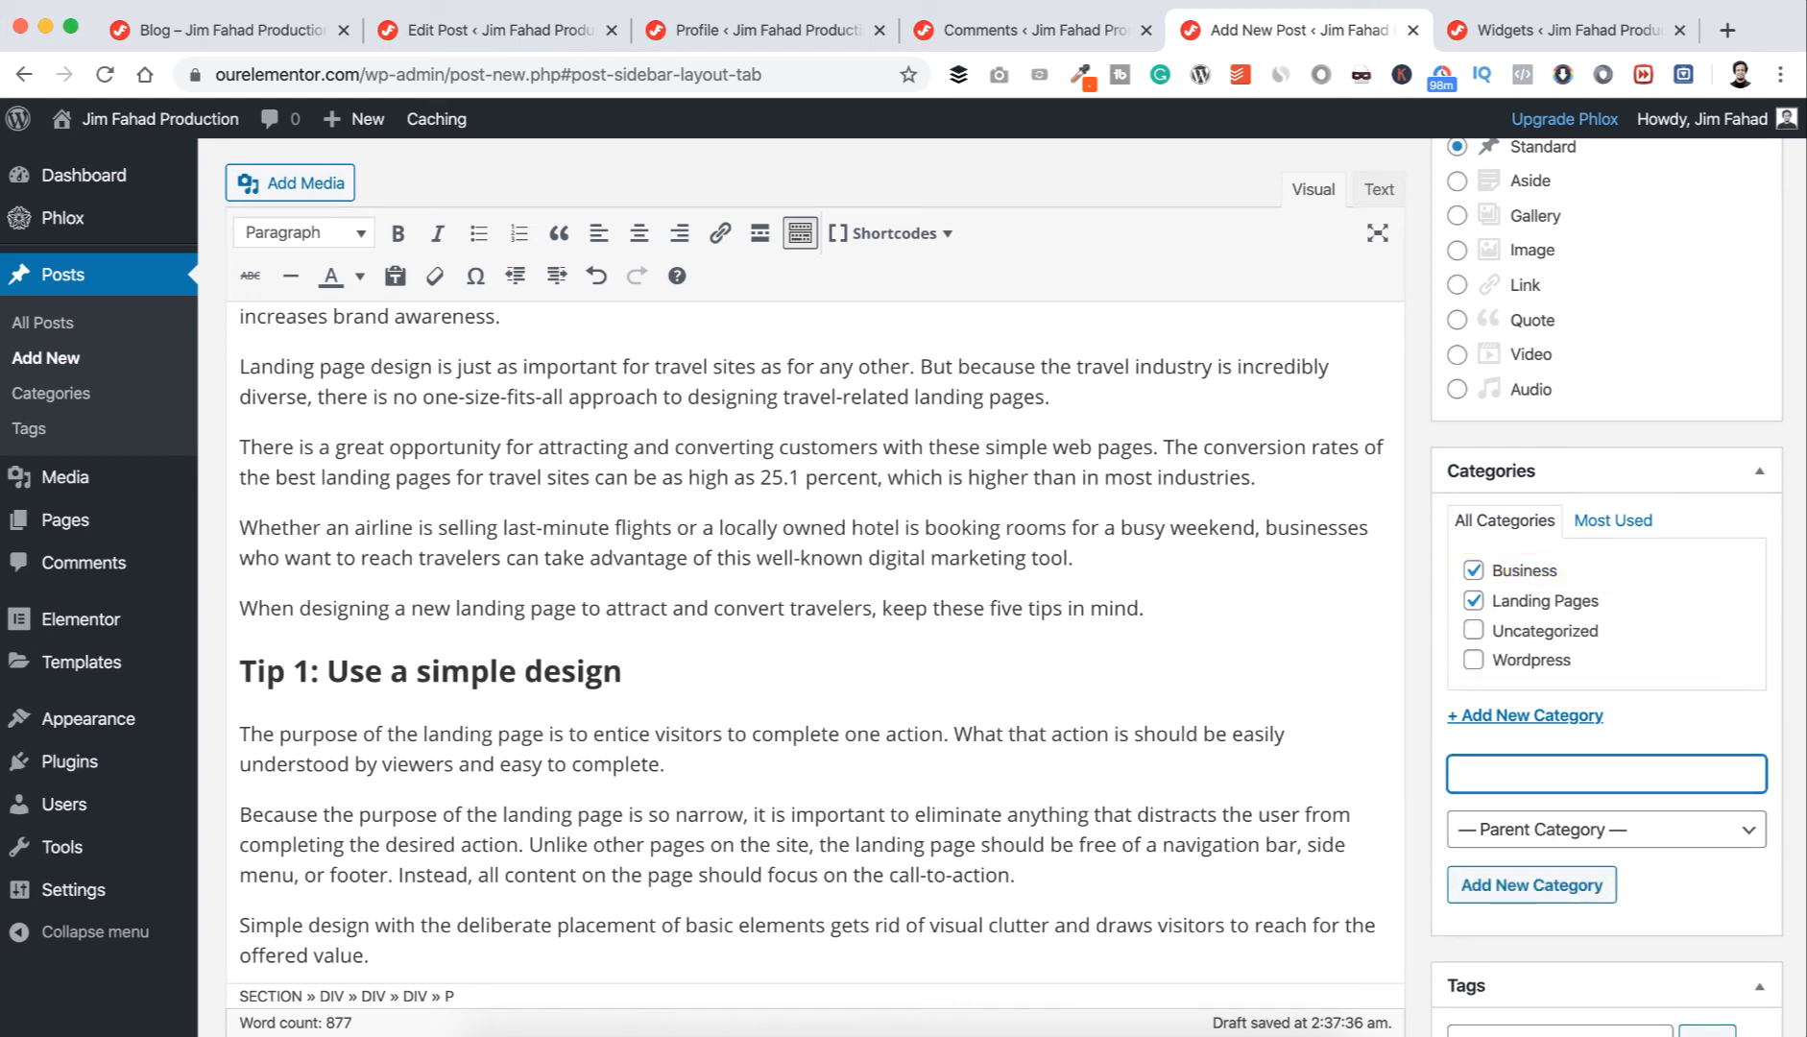
type("Tips & Tricks")
left_click(1567, 884)
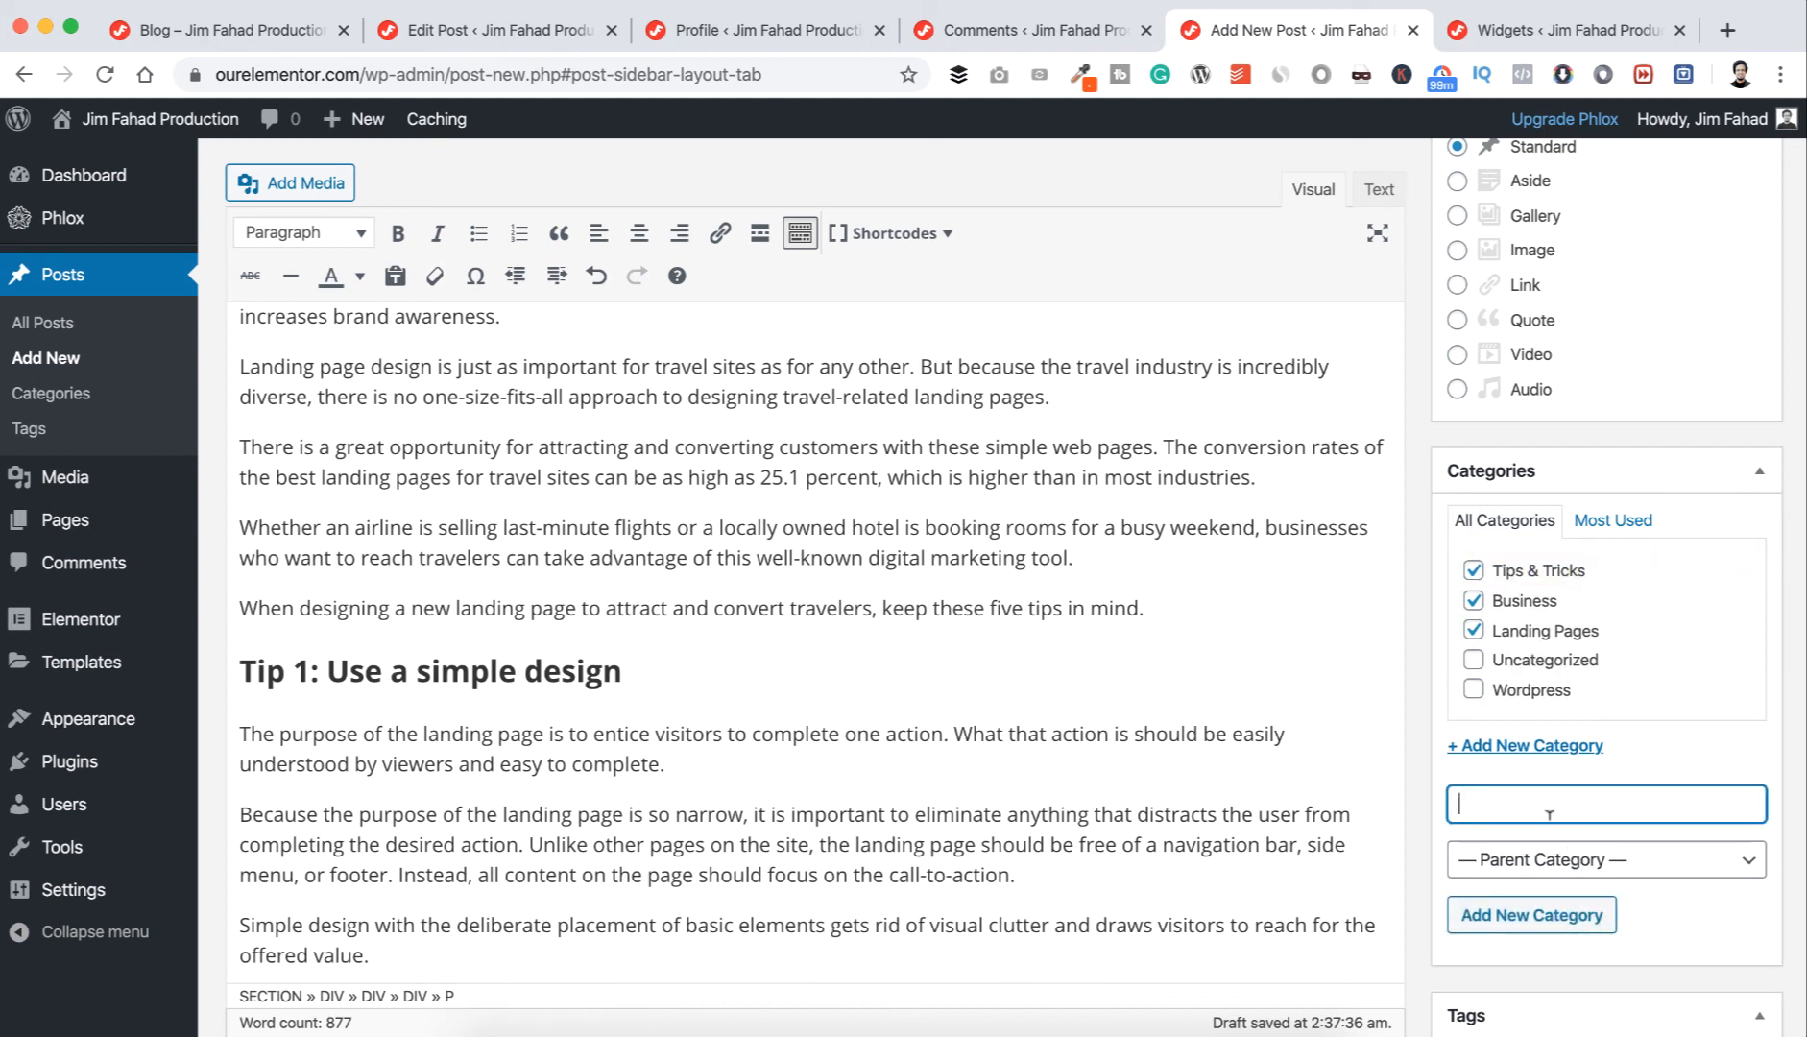
type("Website Basic")
left_click(1543, 921)
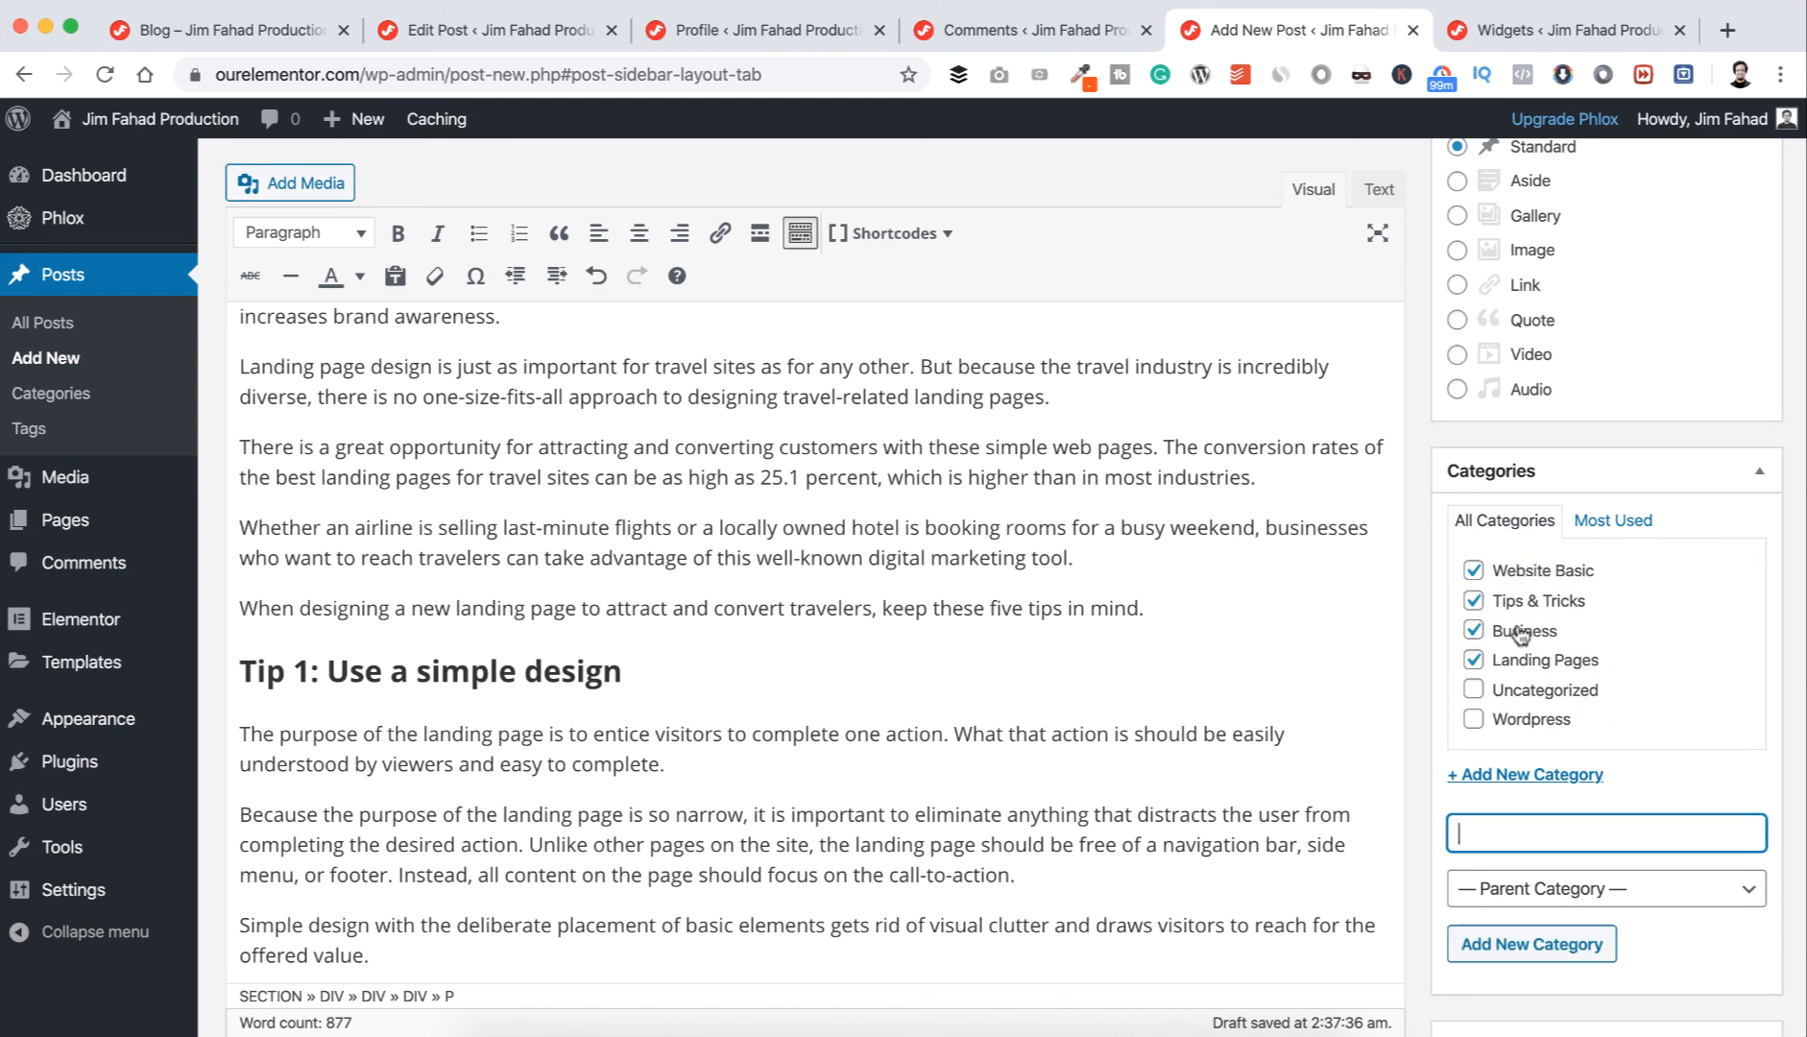
left_click(1474, 602)
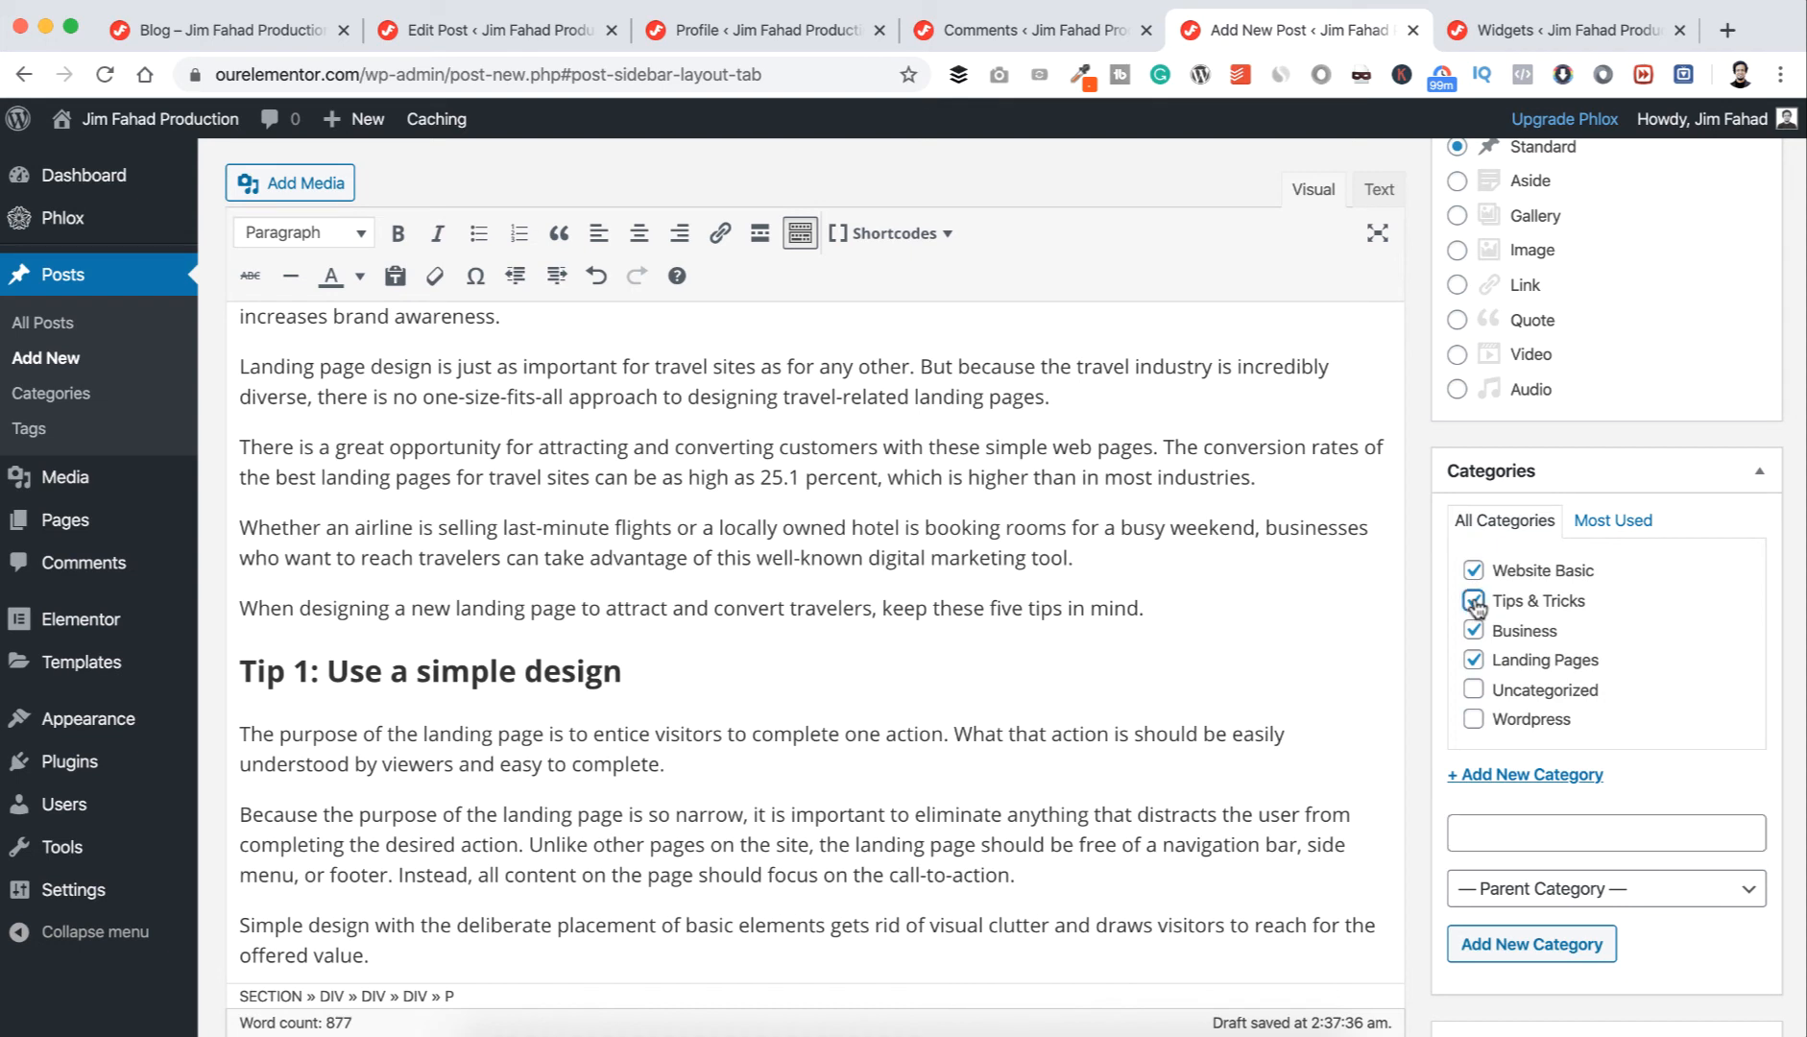
left_click(1475, 571)
- Upload 2.png from the Blog folder and set it as the post's featured image
scroll(1448, 672, "down", 10)
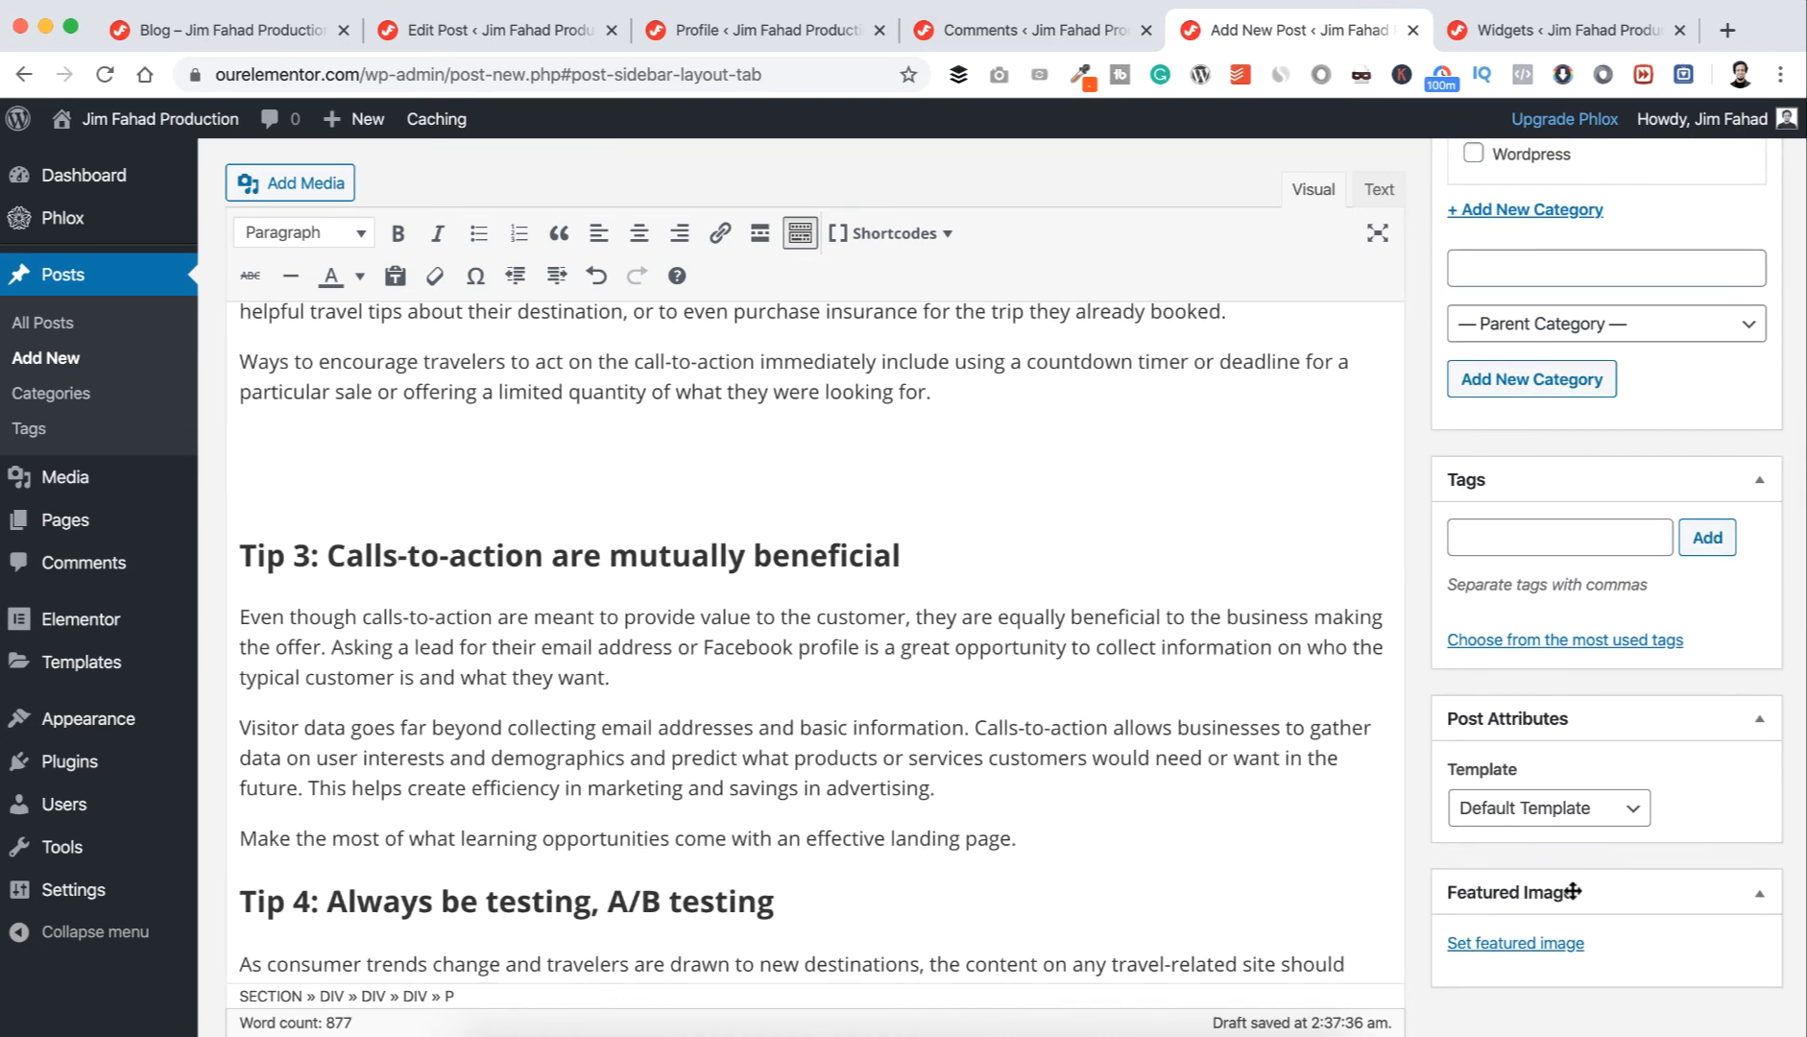
left_click(1519, 943)
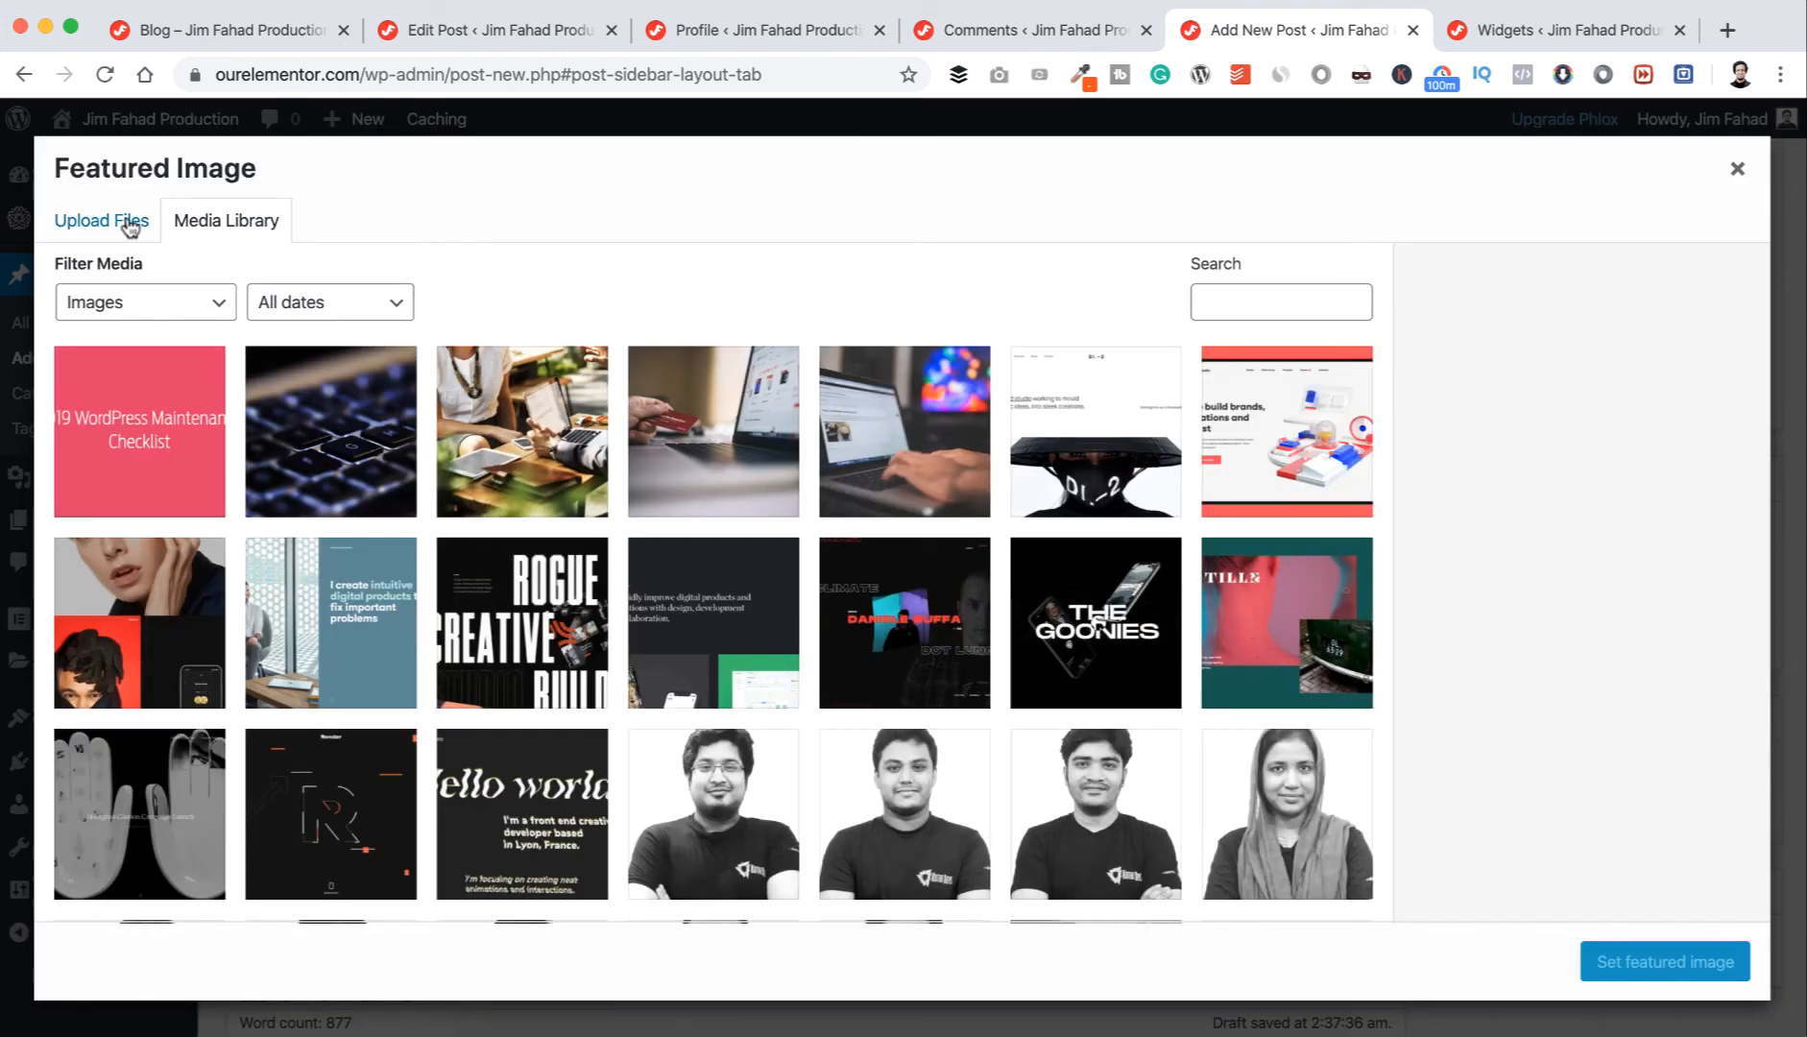
left_click(123, 222)
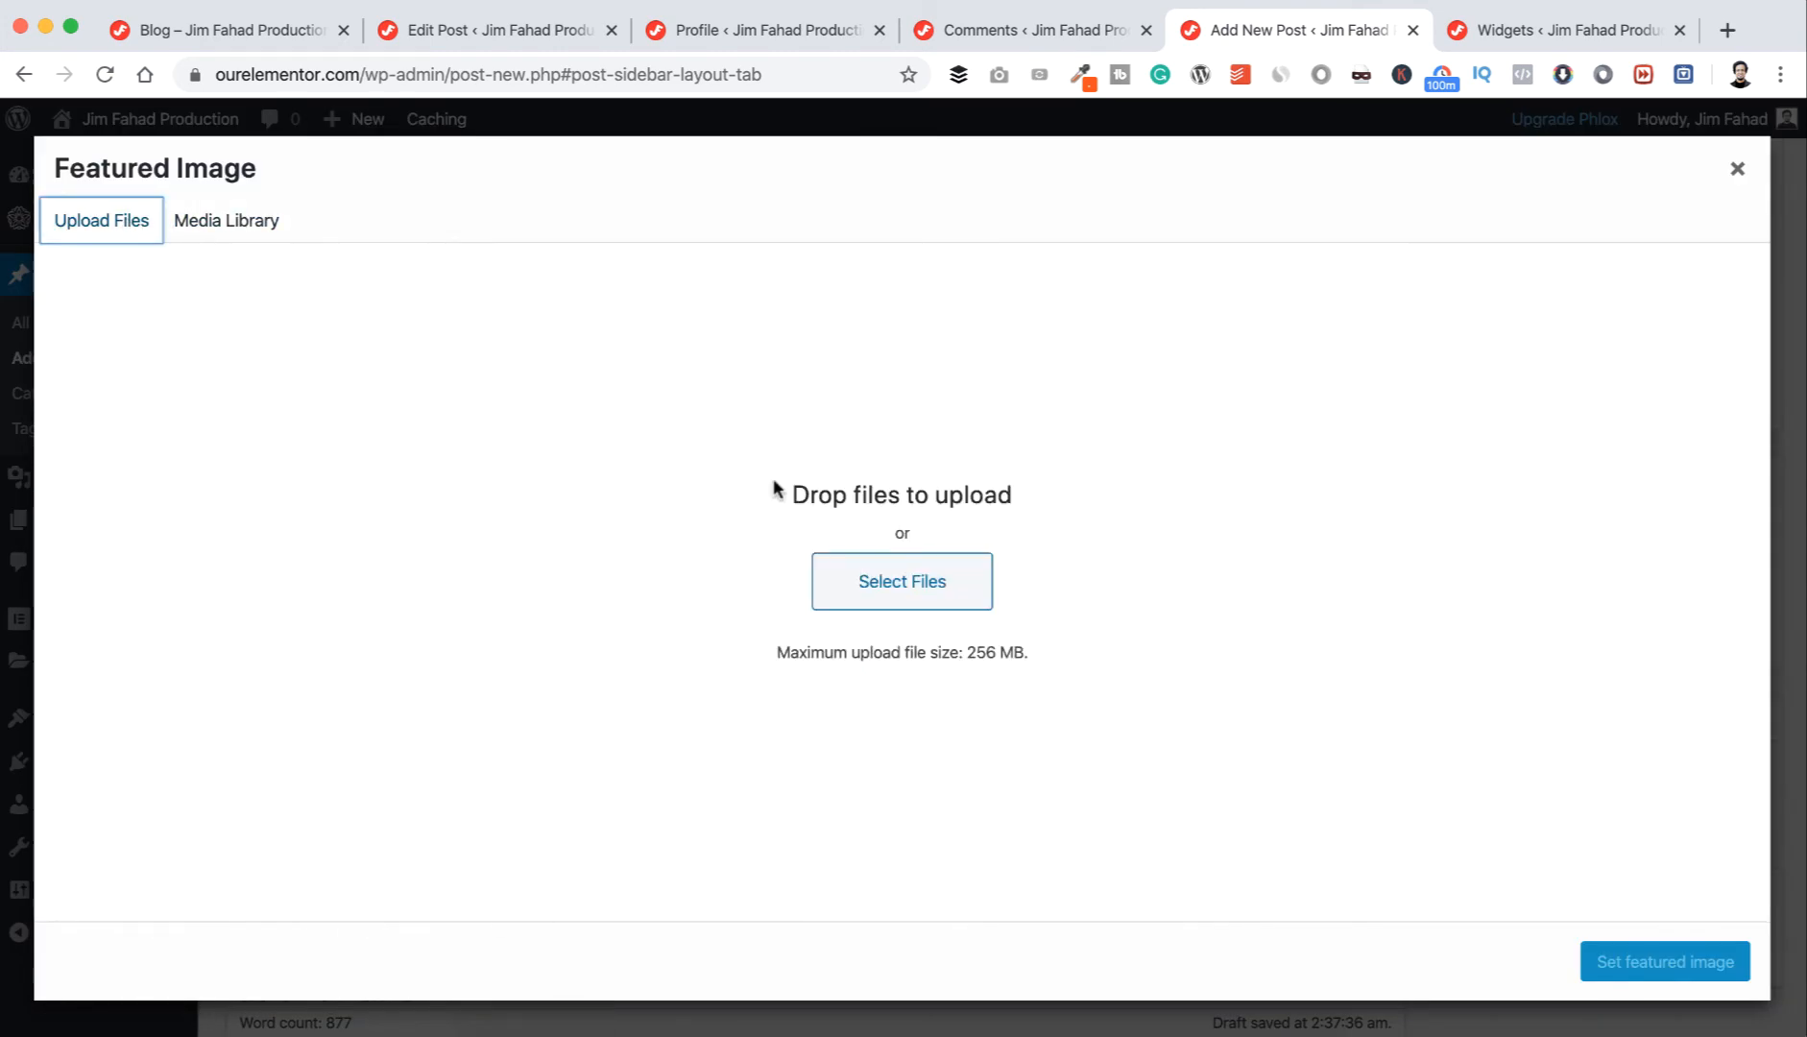
left_click(880, 579)
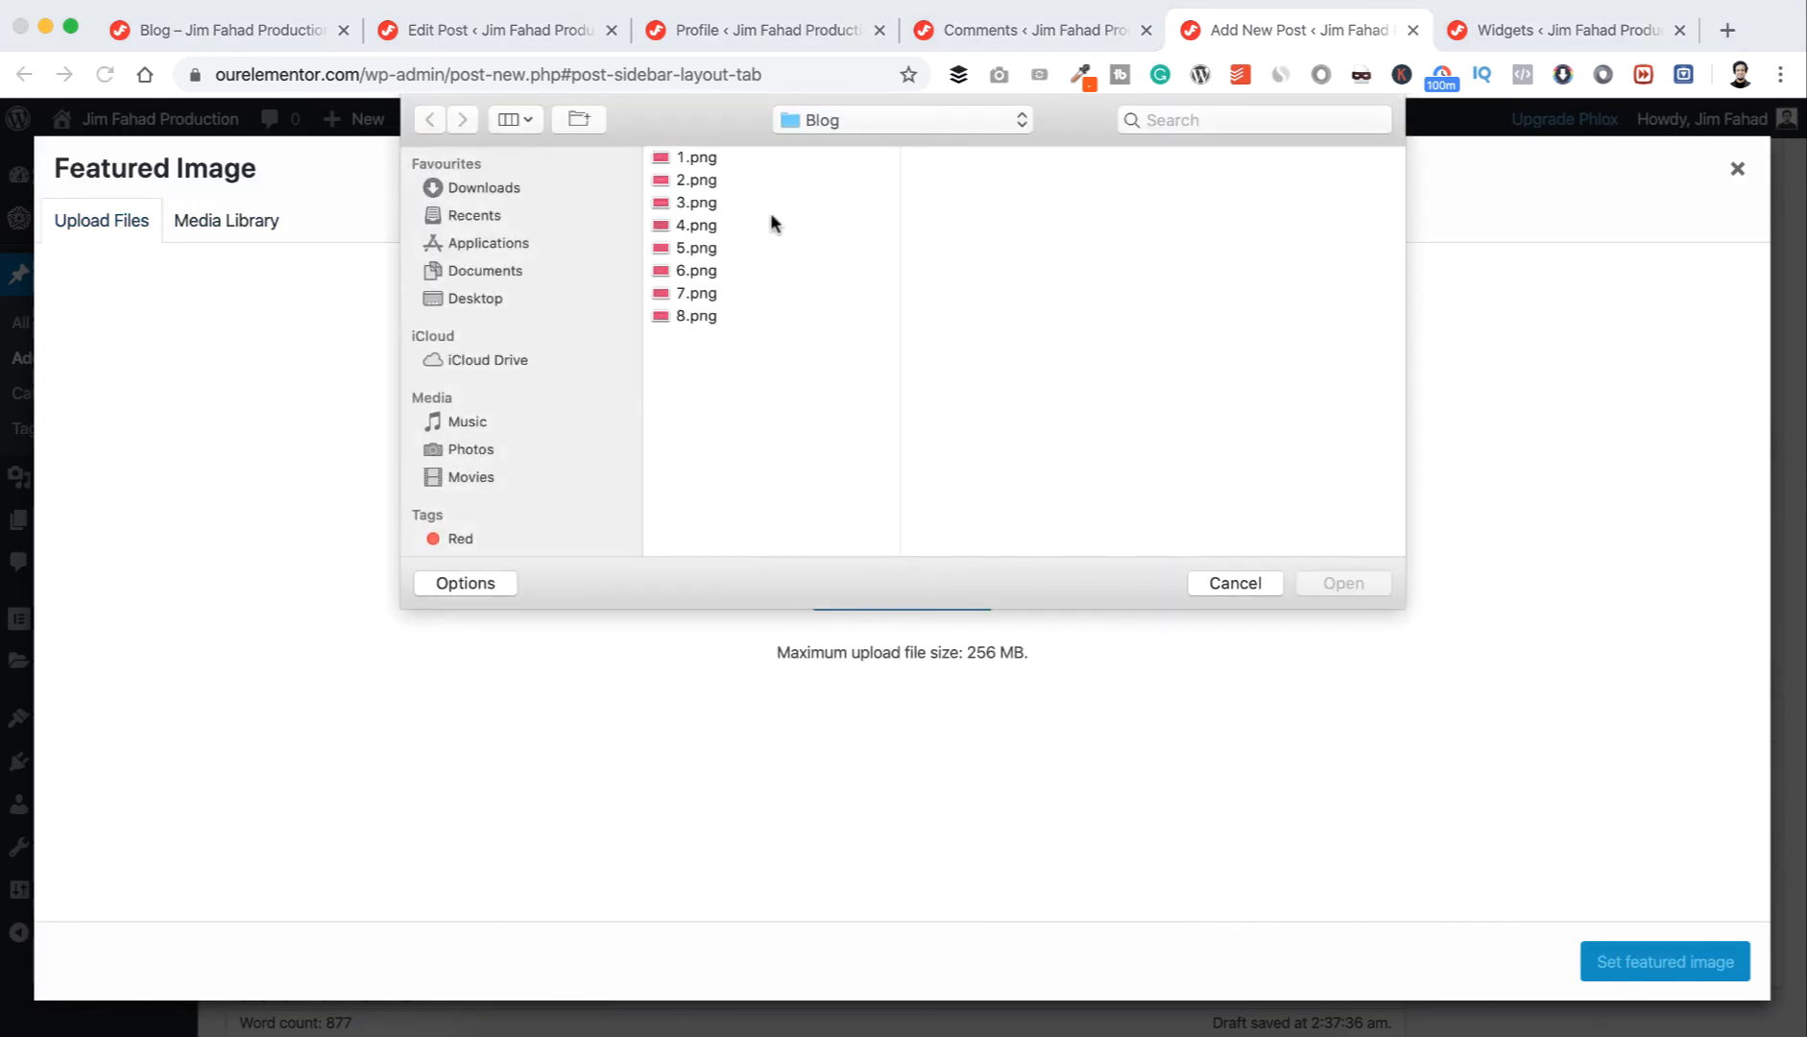
left_click(702, 183)
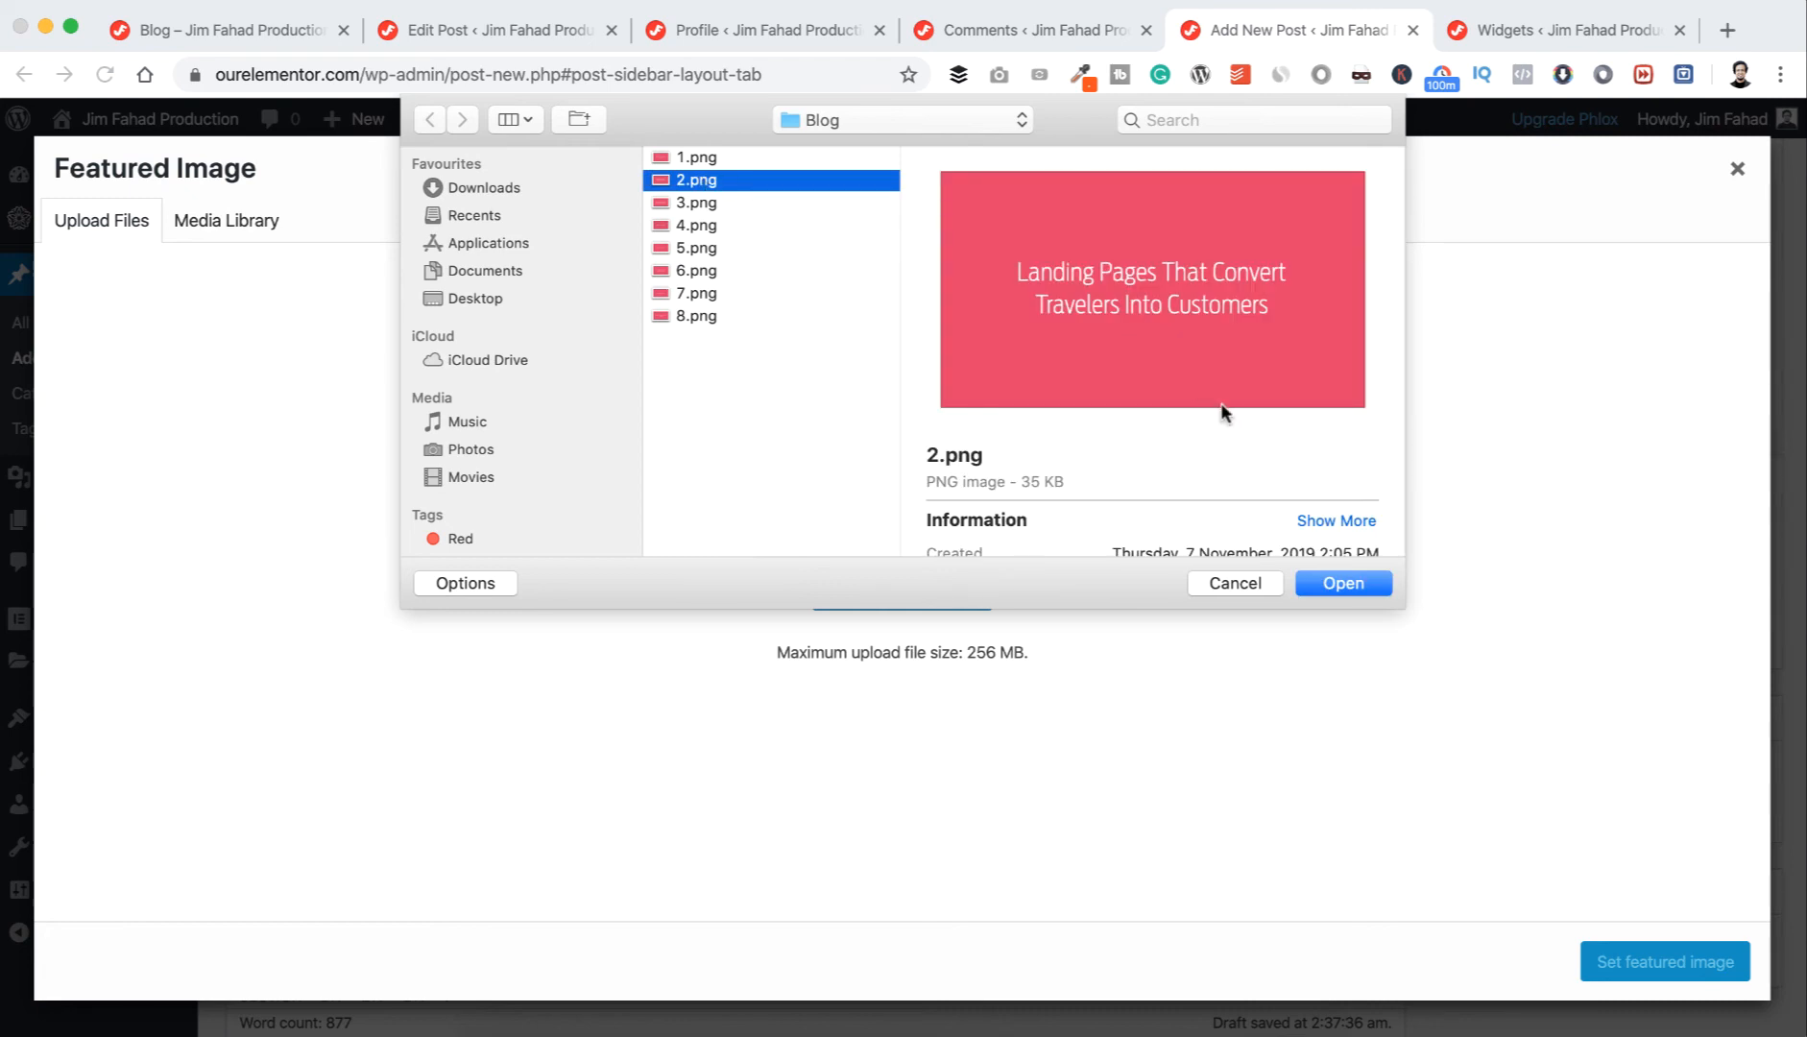
left_click(1332, 584)
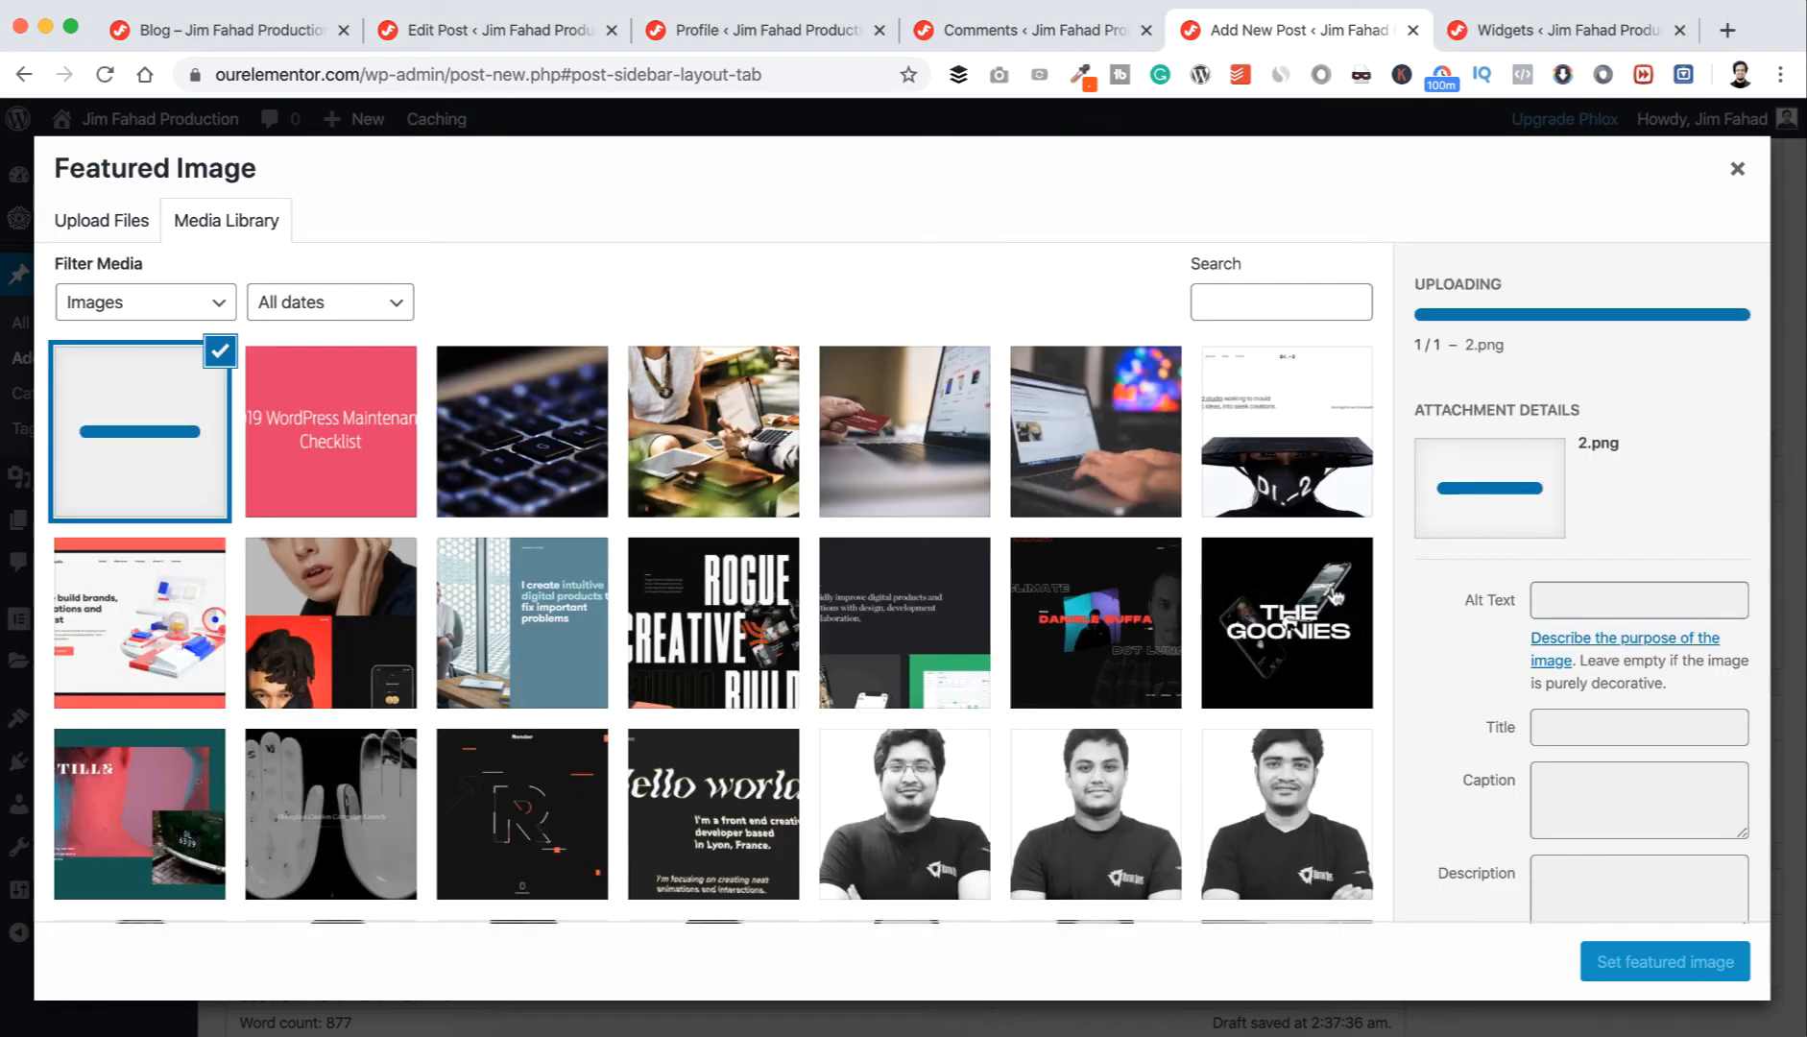
left_click(1621, 968)
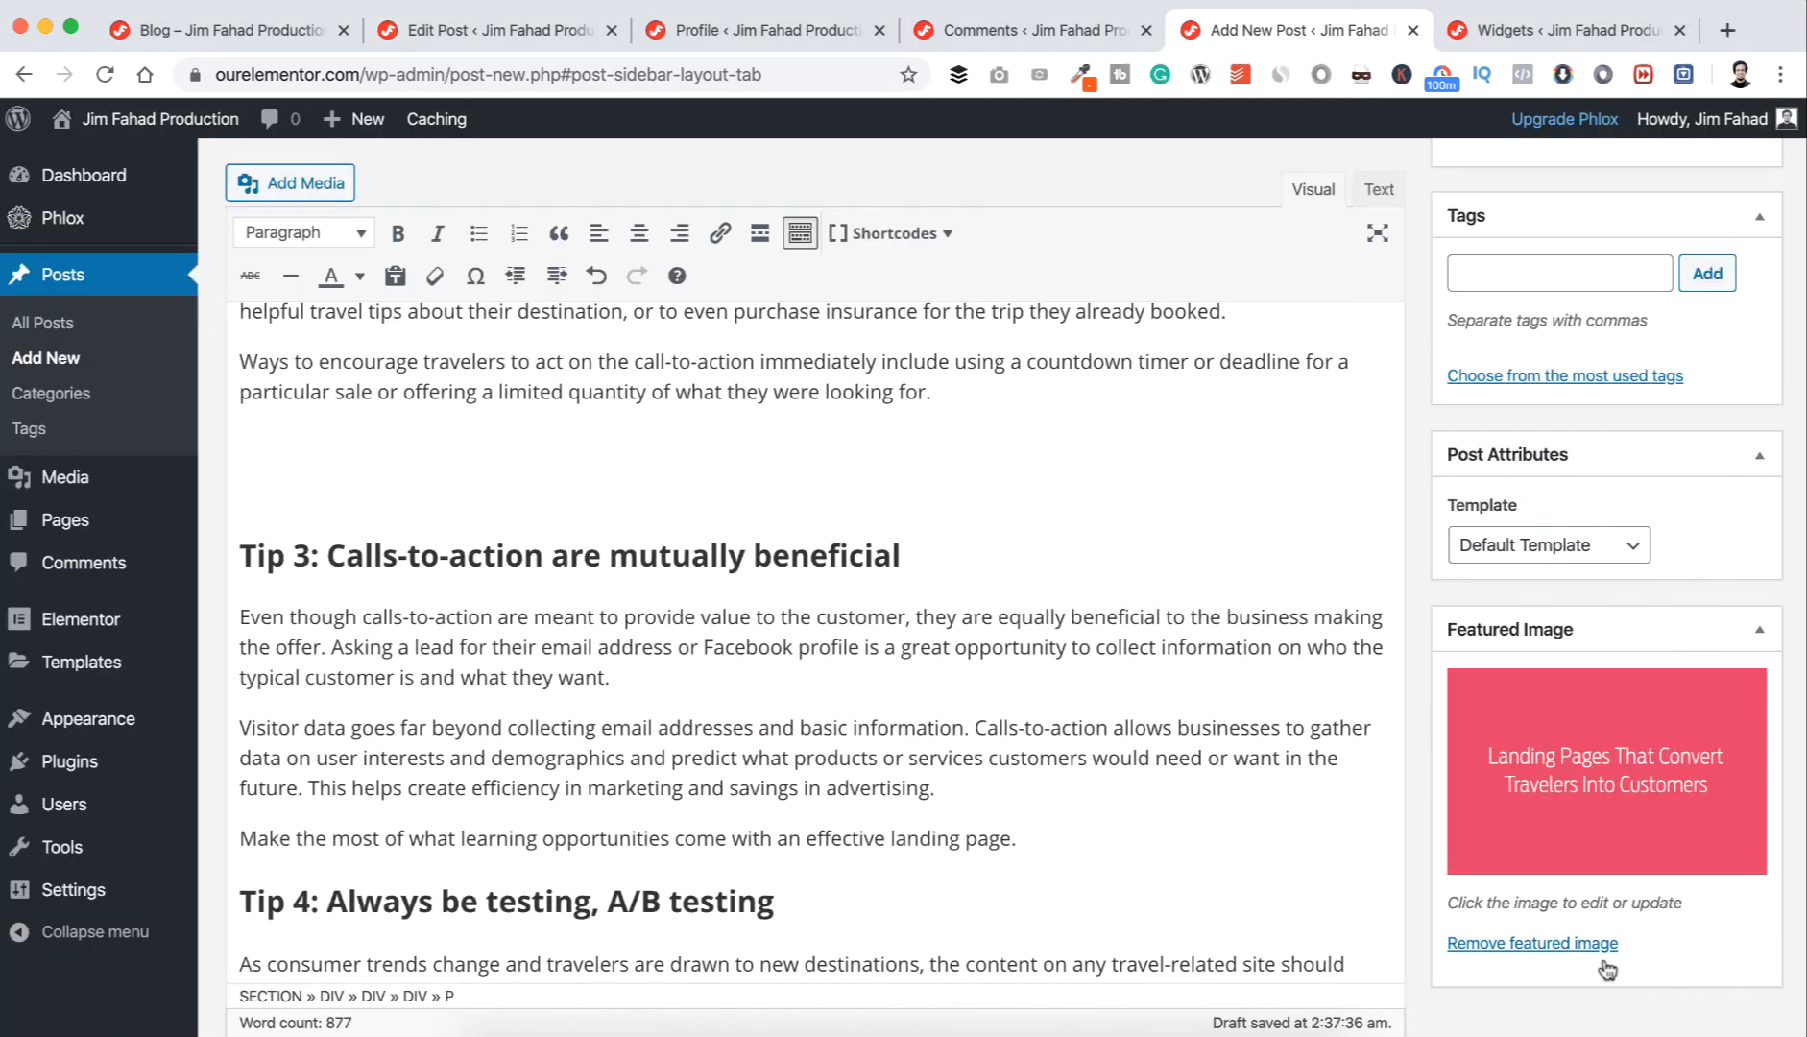
- Publish the landing pages post and open its live page
scroll(1486, 861, "up", 15)
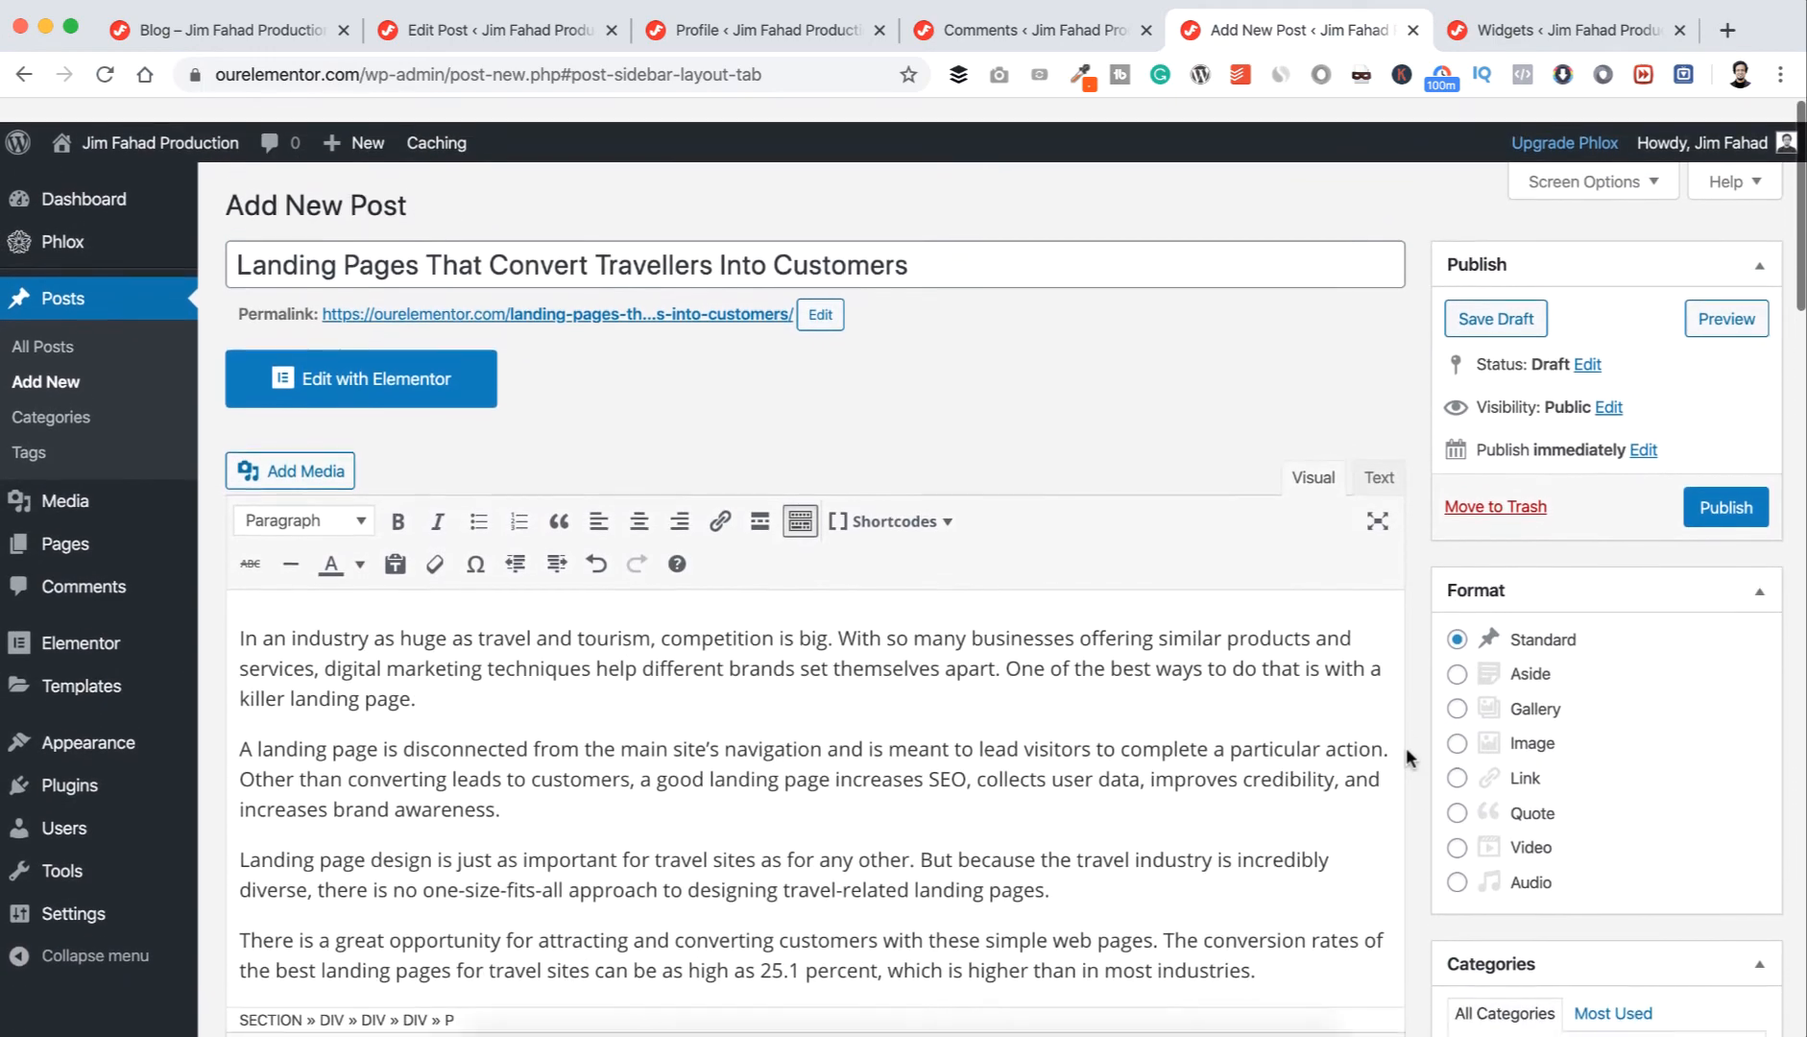
left_click(1739, 497)
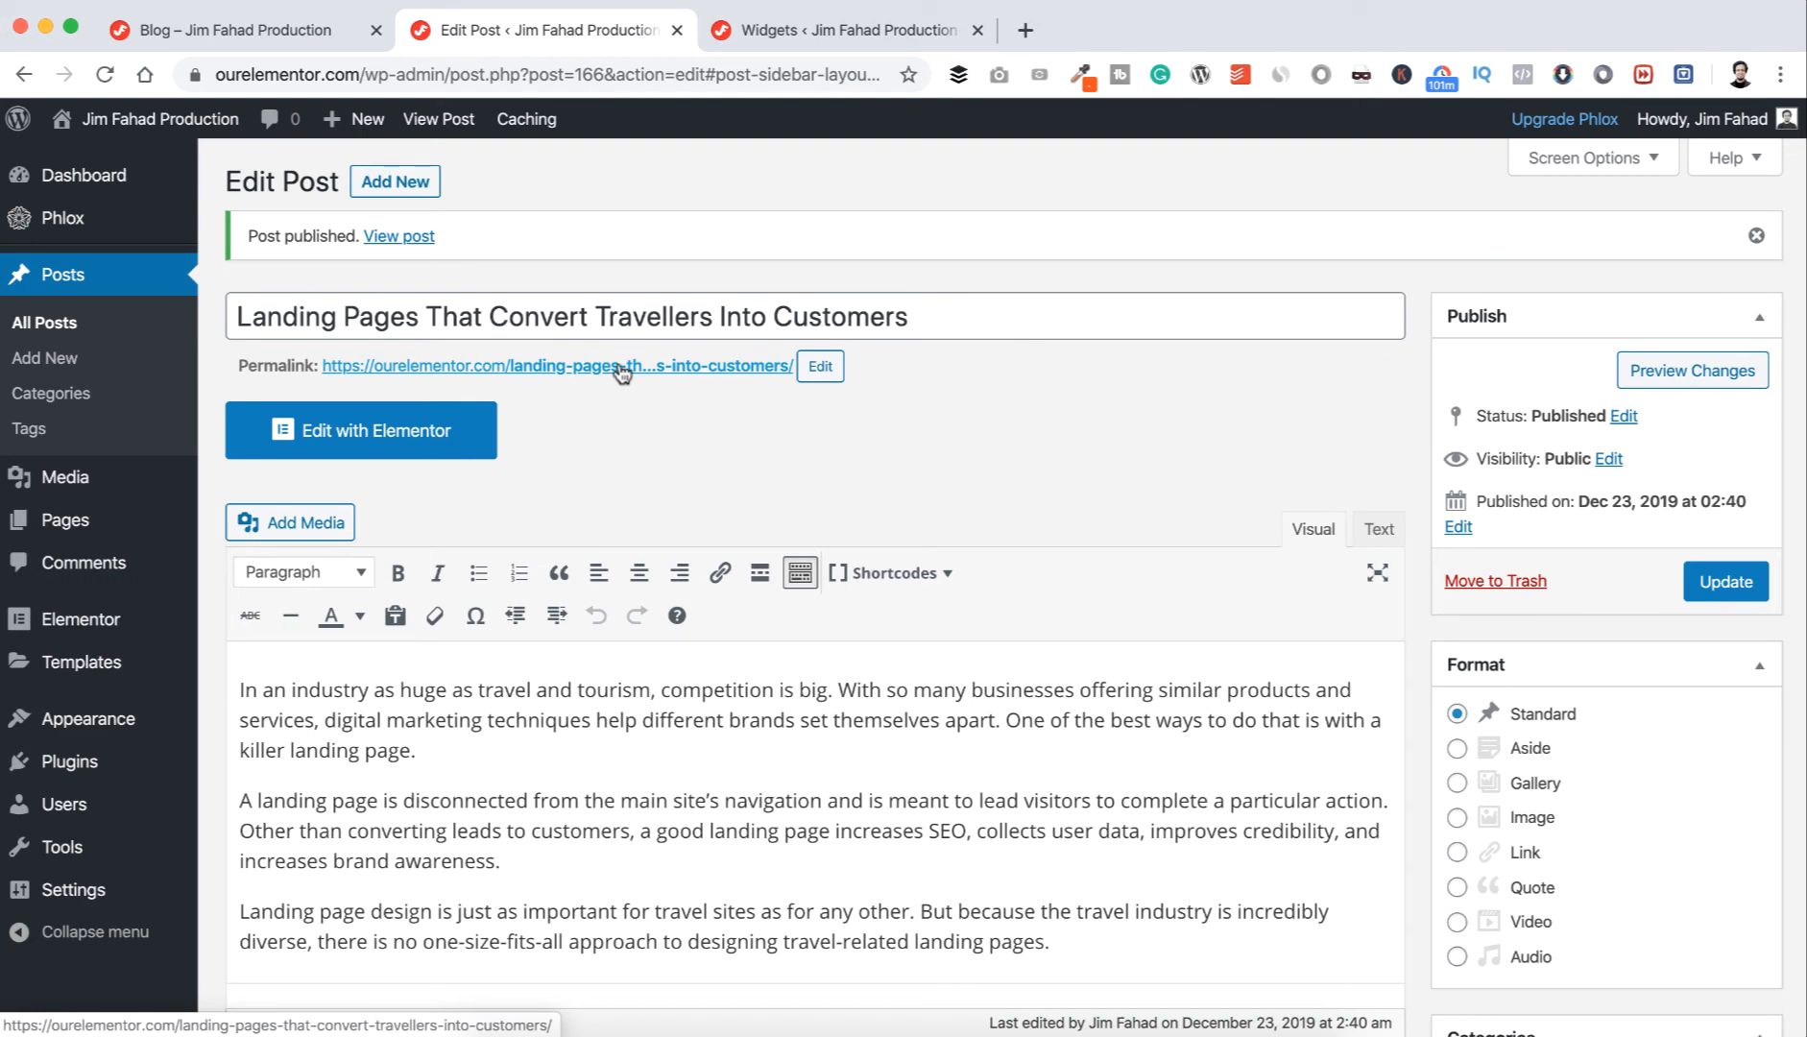
left_click(622, 372)
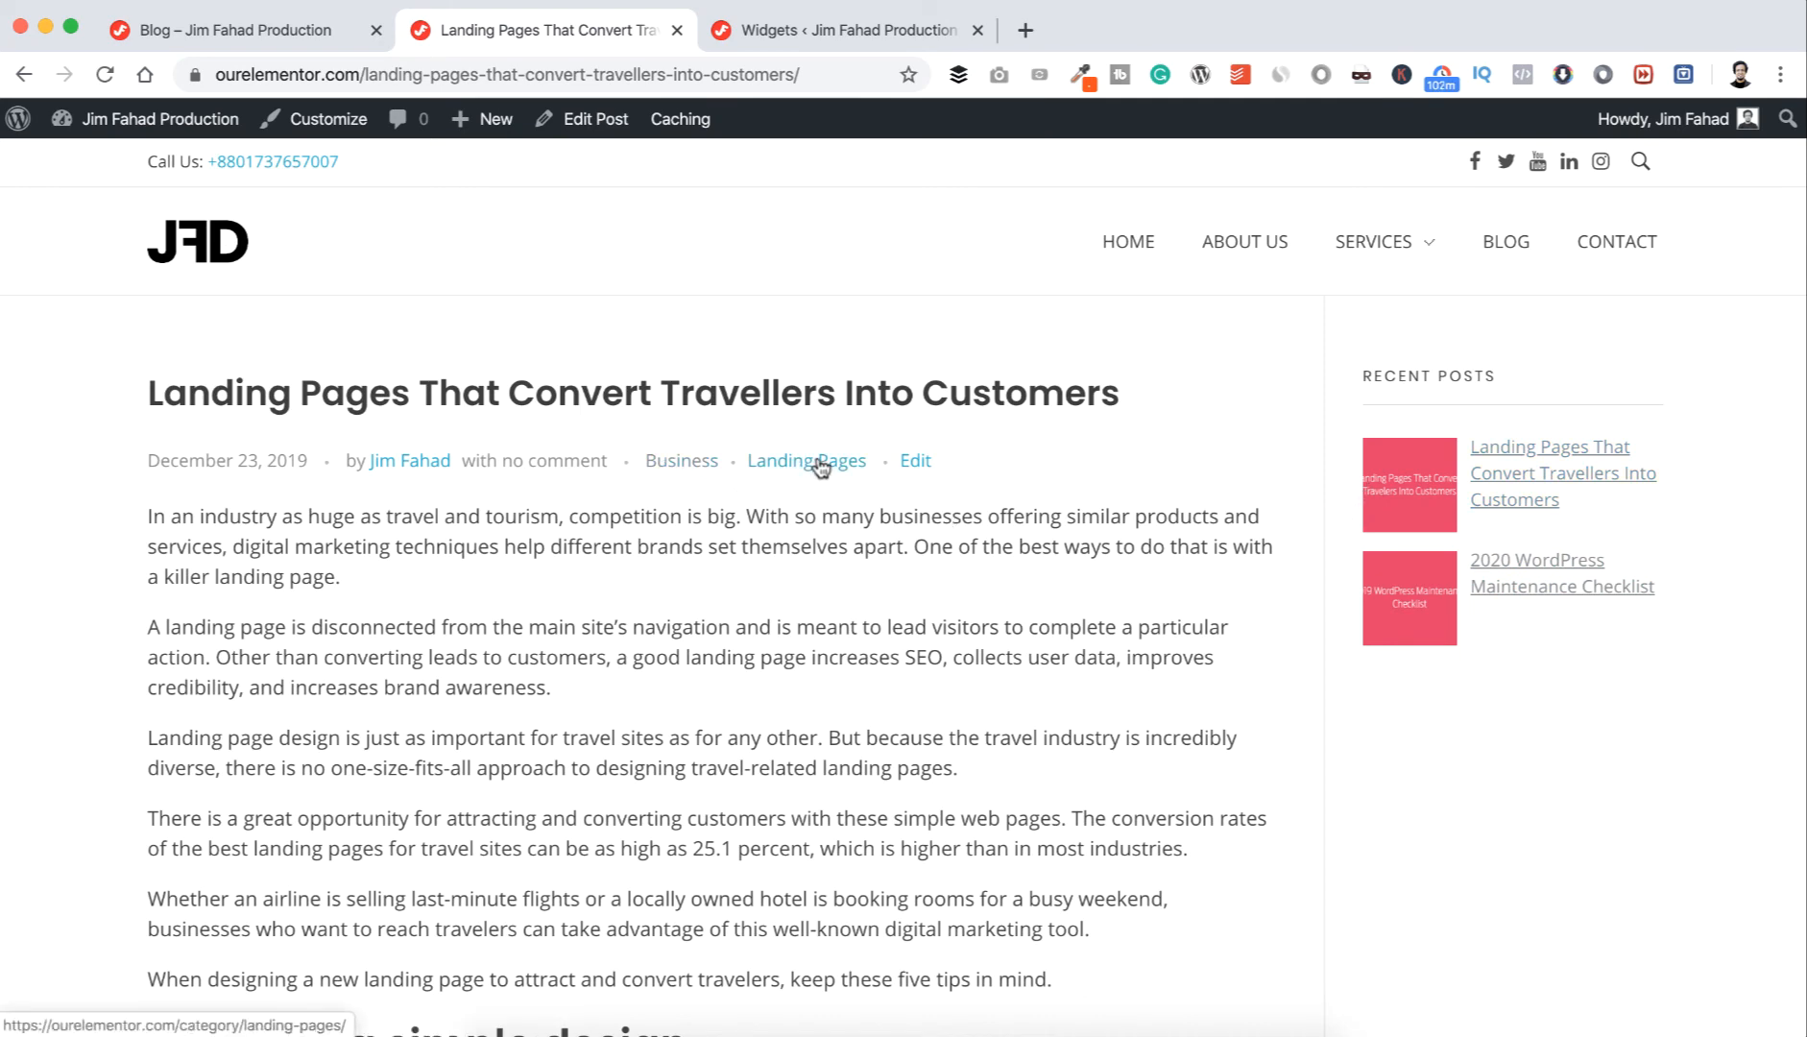
- Review the live landing pages post from its article text down to the author box and comment form
scroll(766, 679, "down", 20)
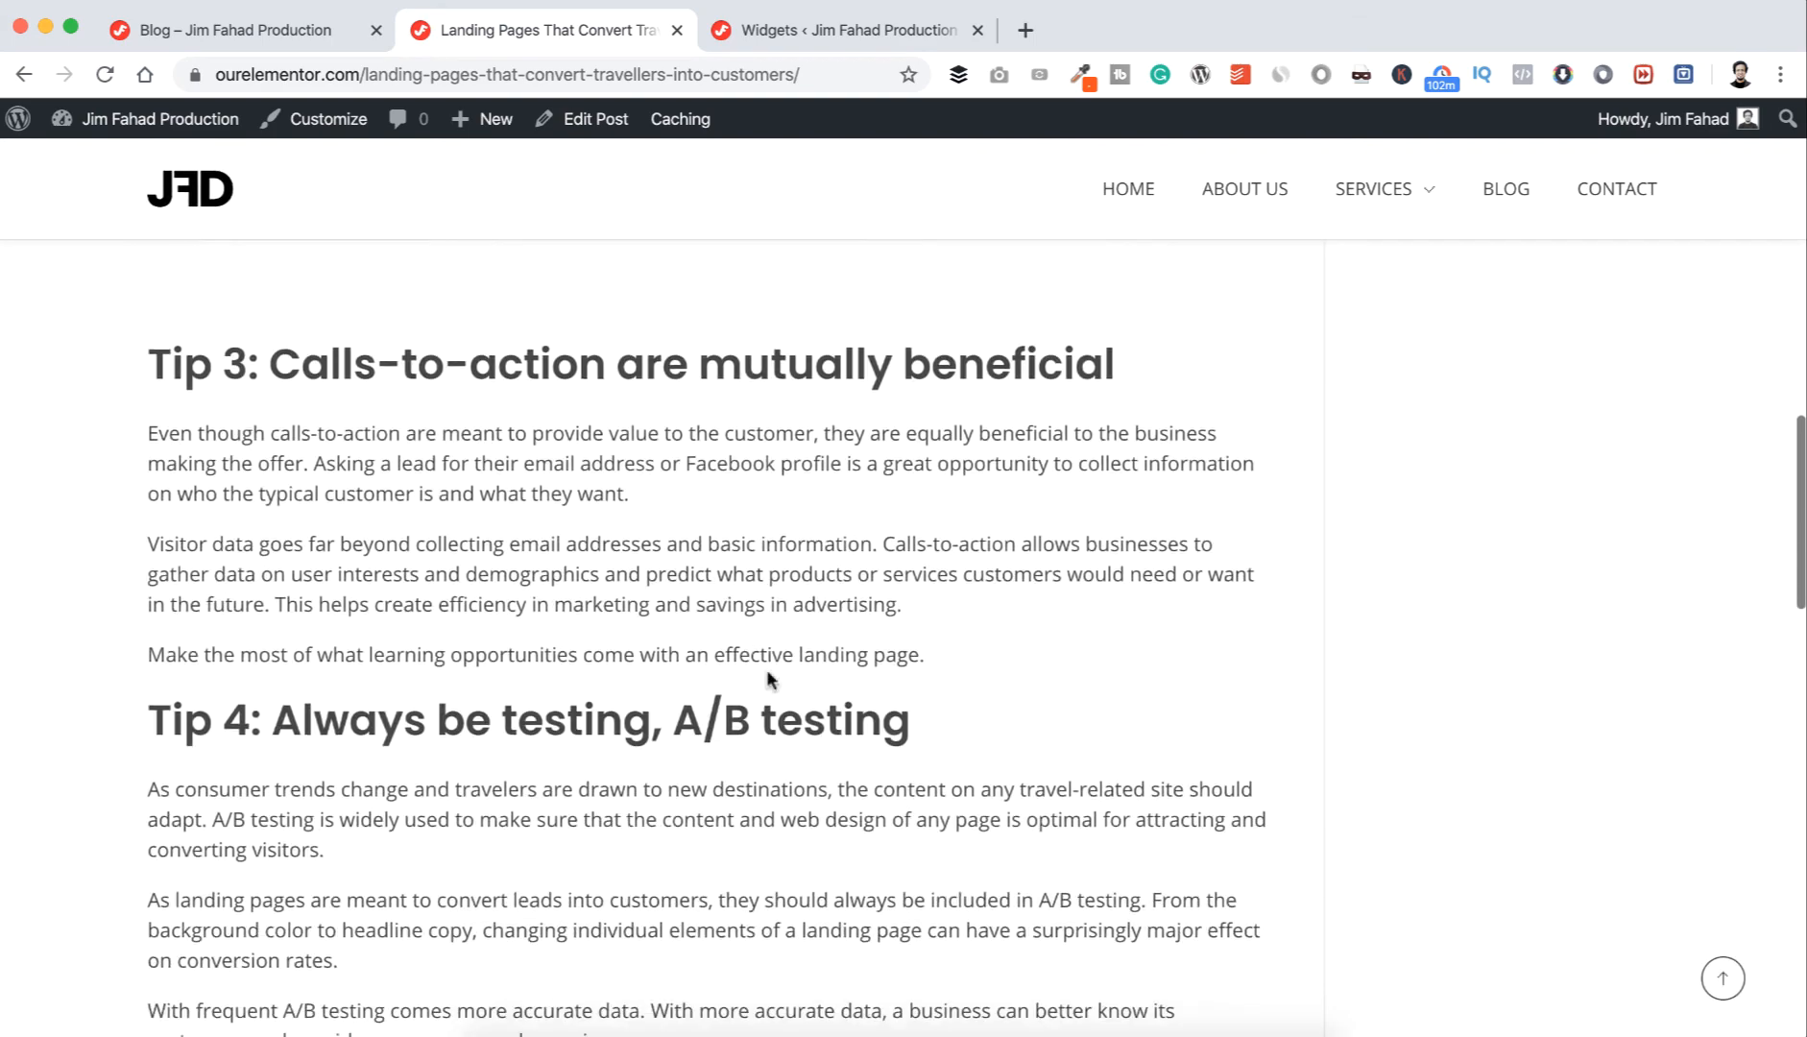
scroll(767, 679, "down", 8)
scroll(766, 678, "up", 4)
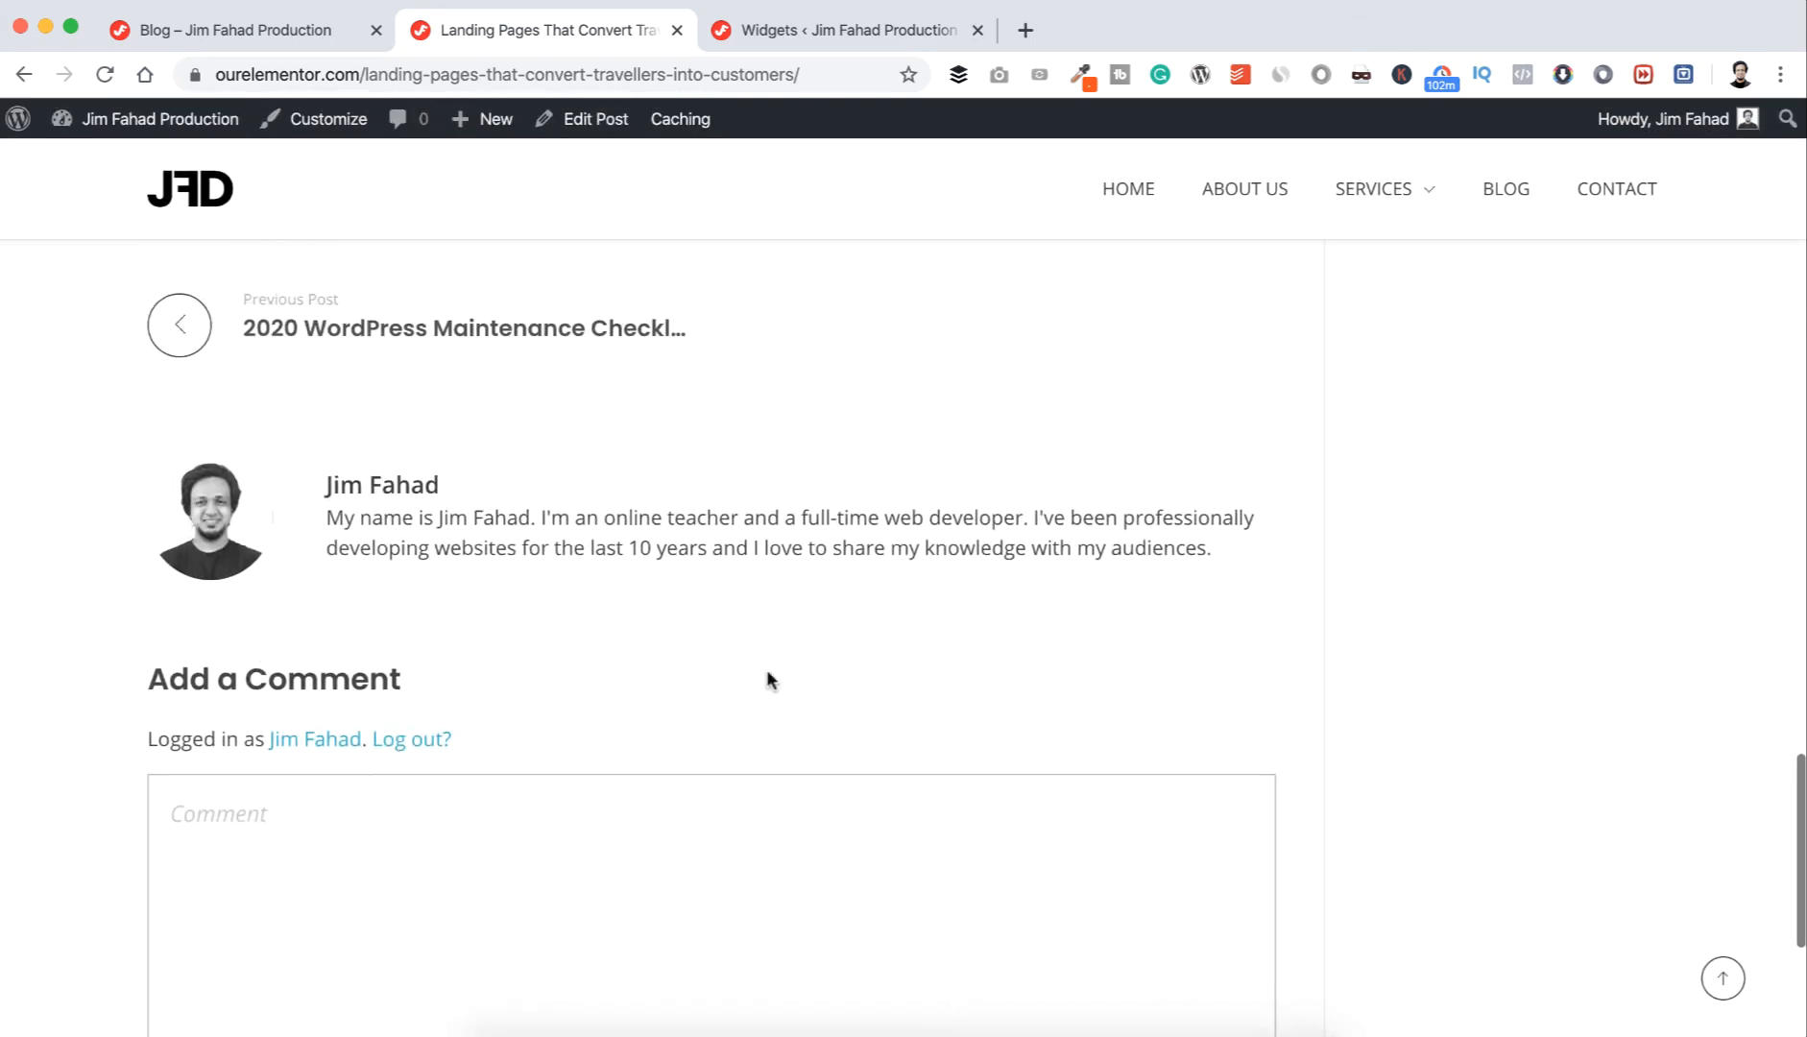
scroll(536, 689, "down", 3)
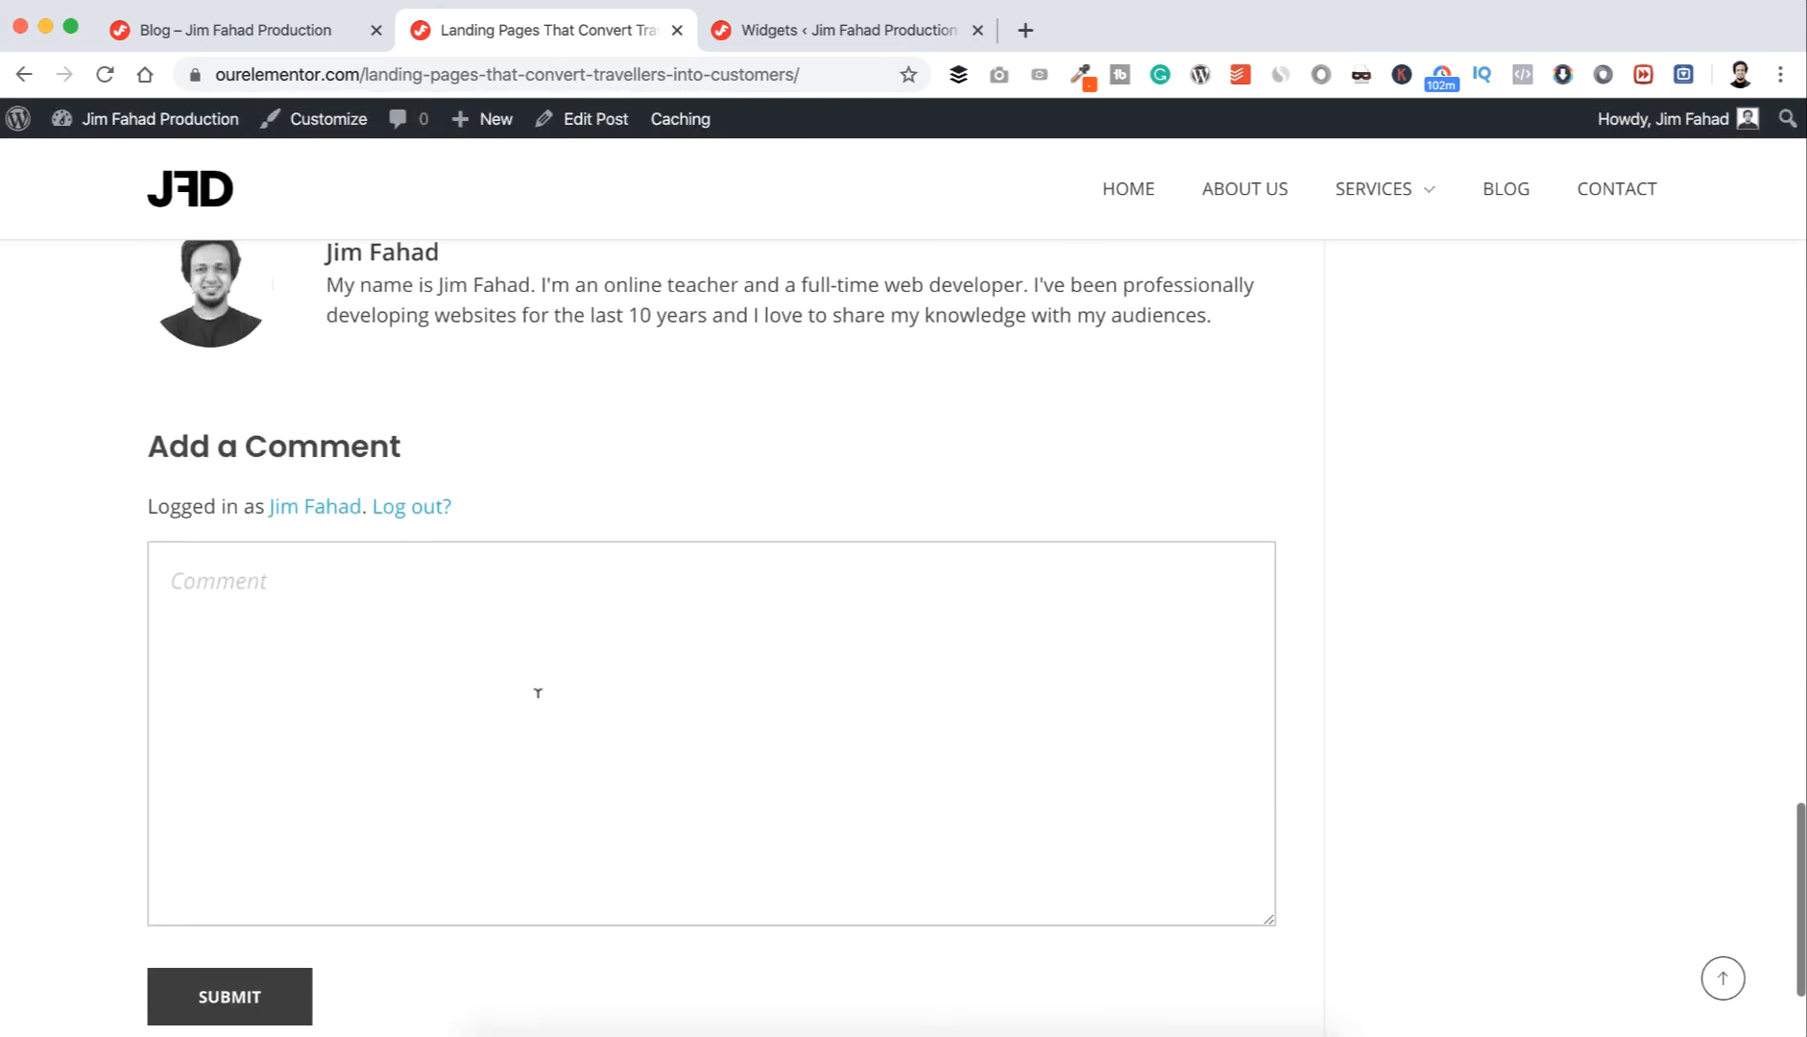
scroll(557, 692, "up", 20)
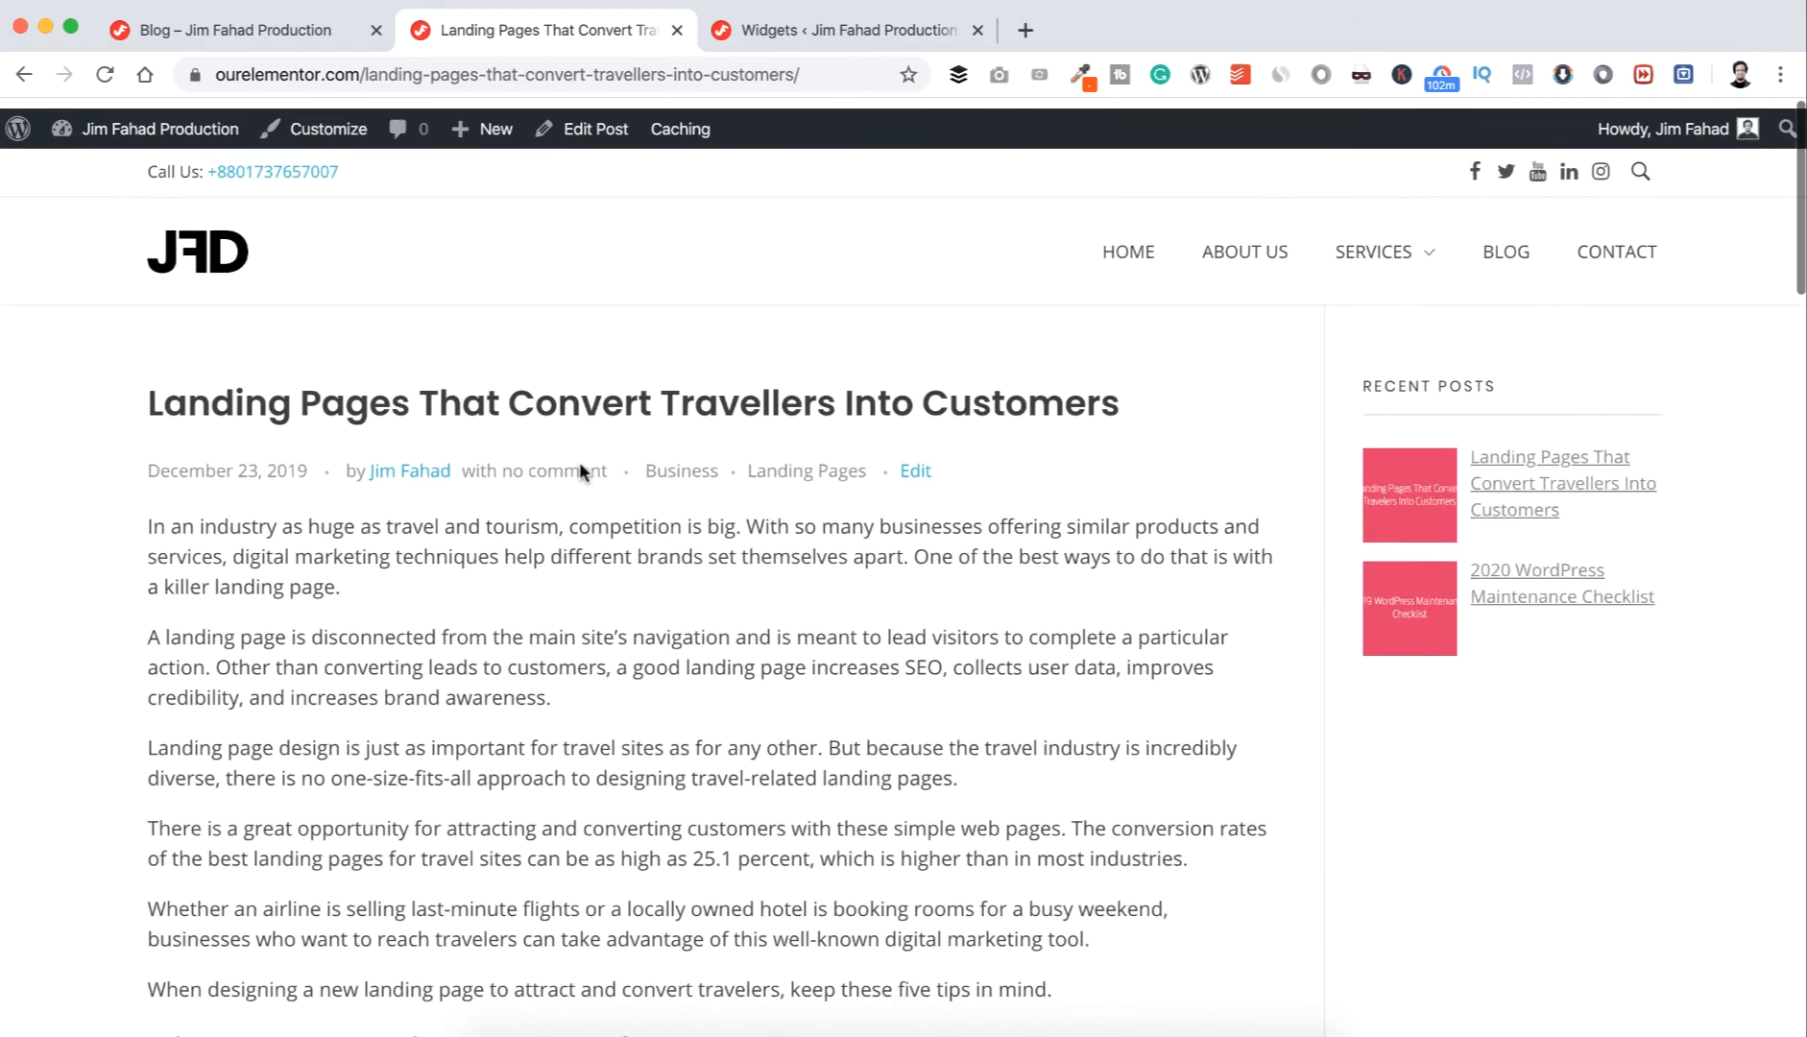
- Publish the "Google Tag Manager Analytics Event Tracking 2020" post and open the list of all posts
mouse_move(488, 131)
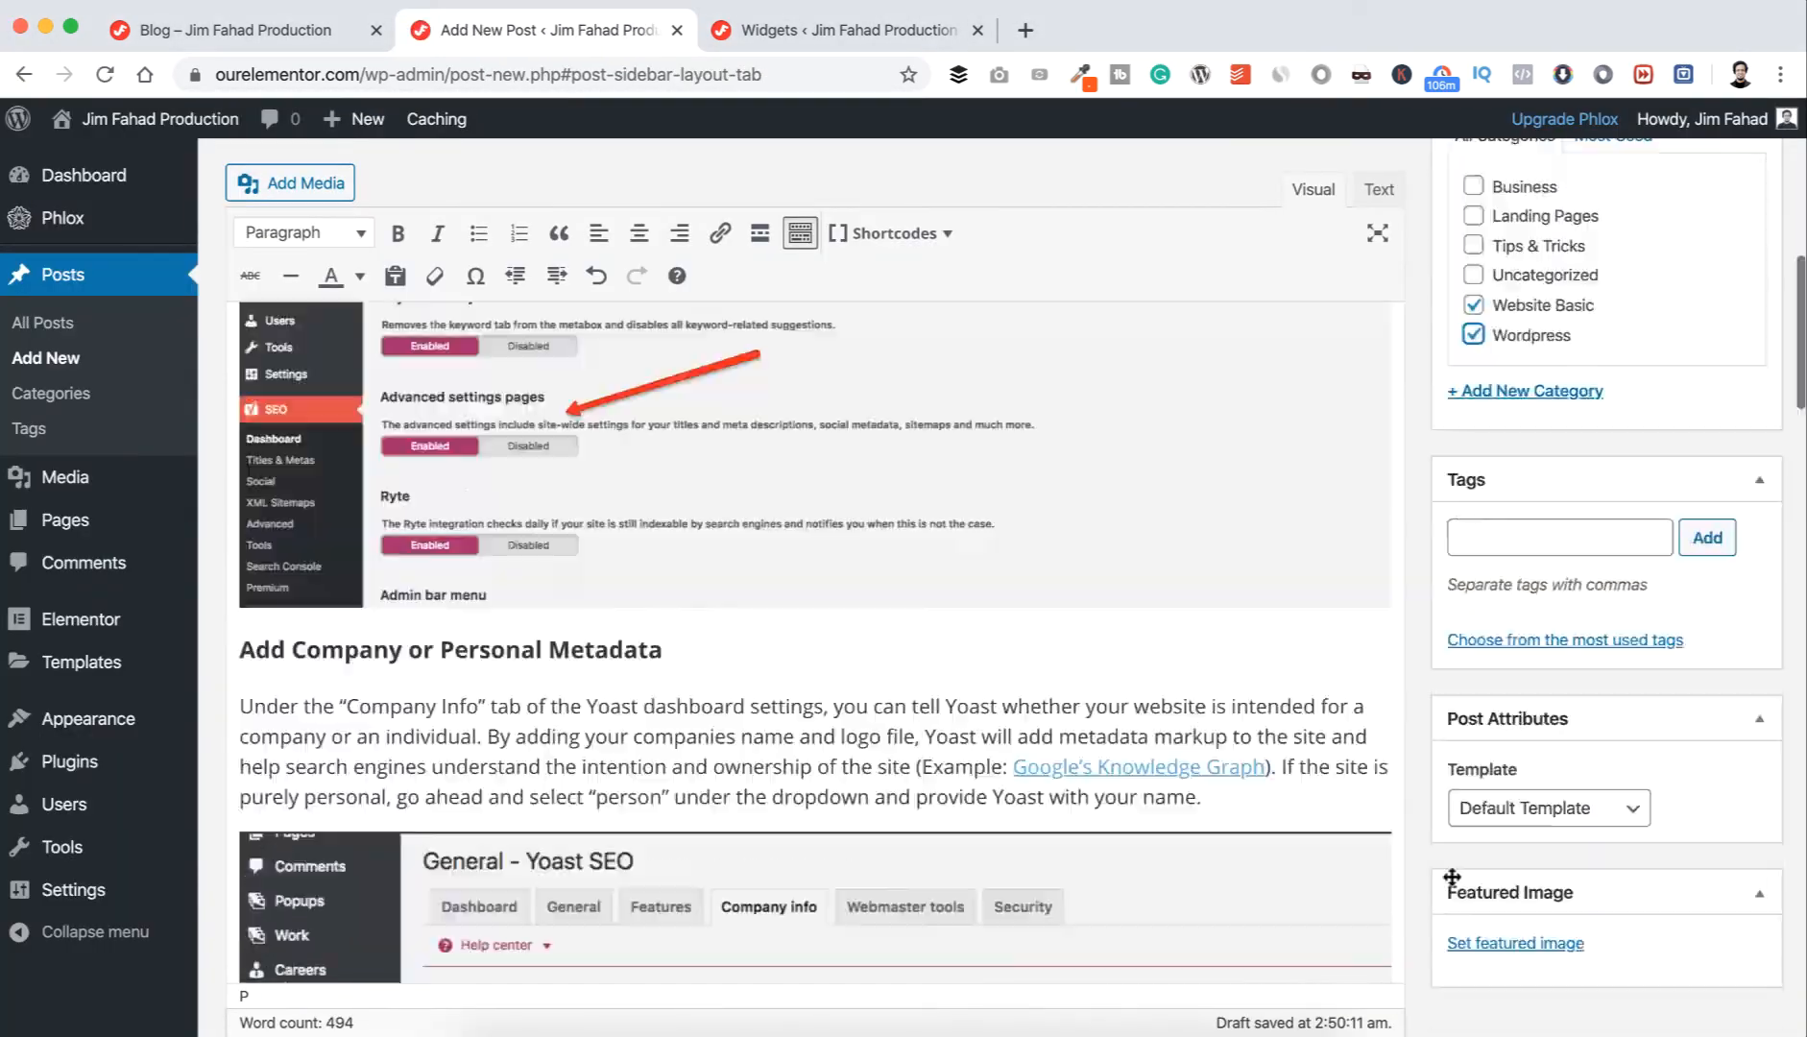
left_click(1726, 483)
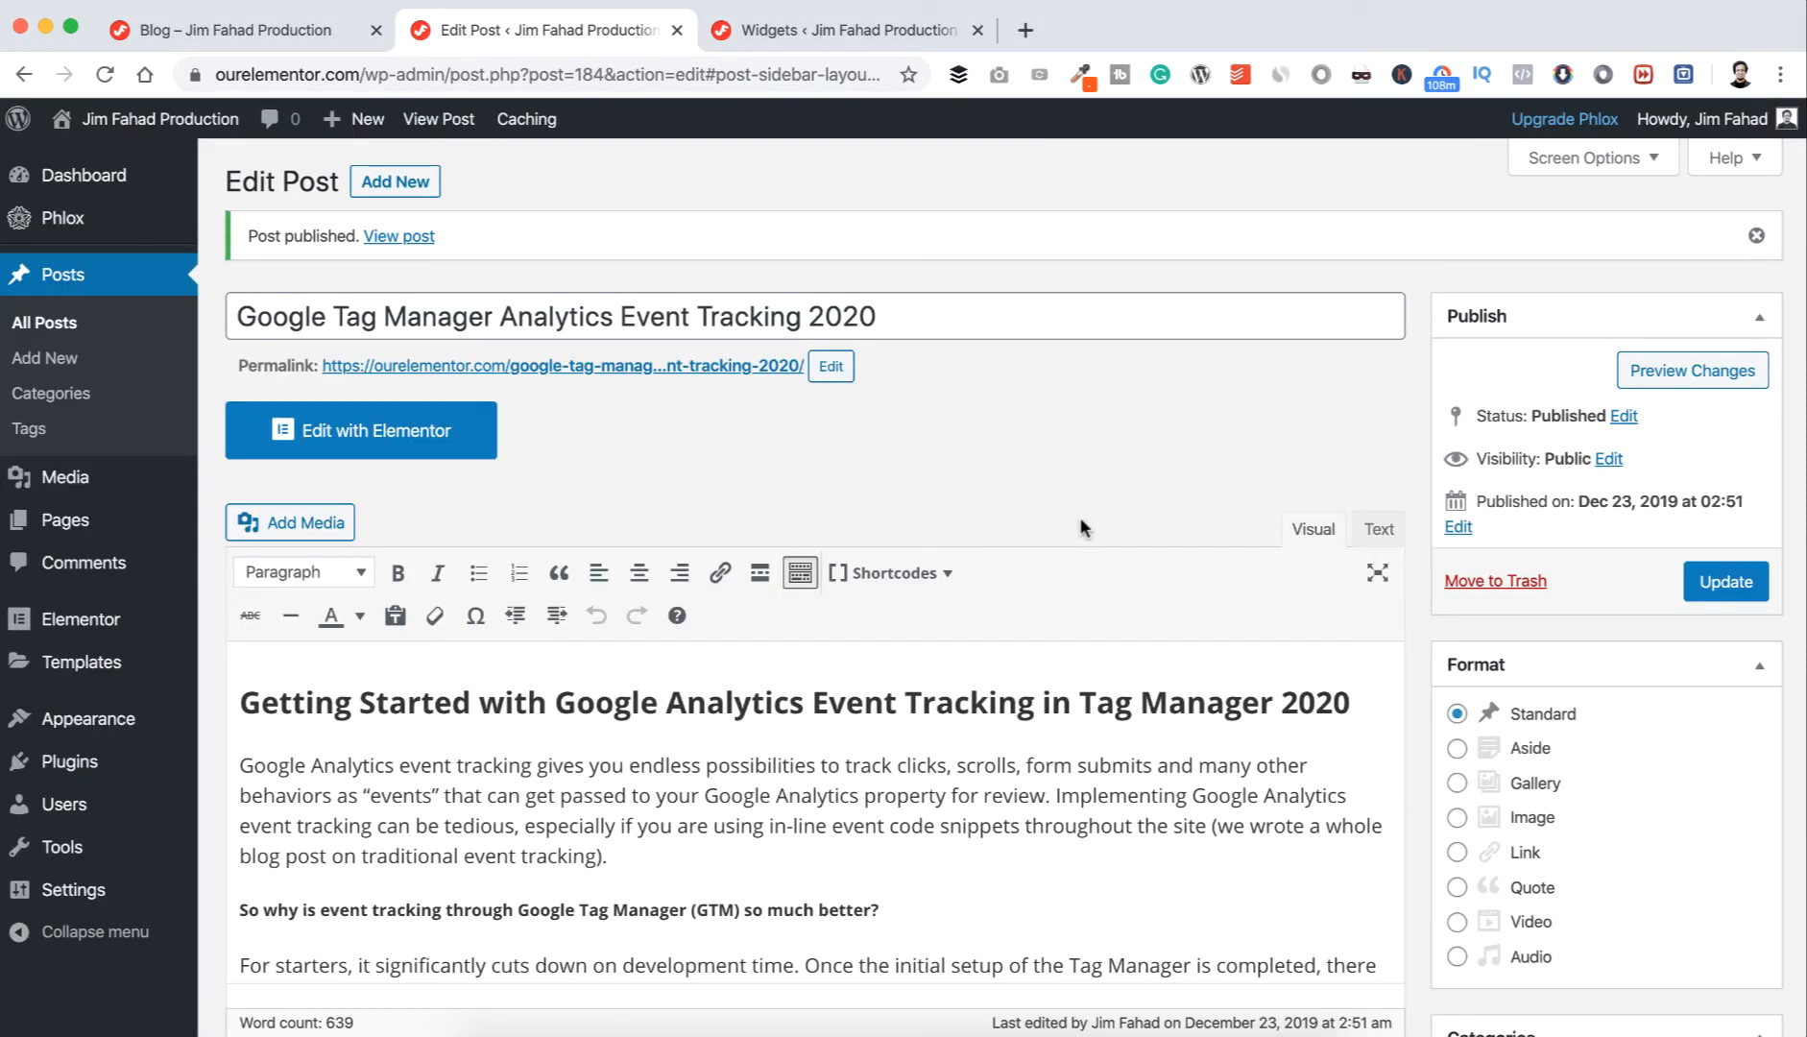
left_click(64, 329)
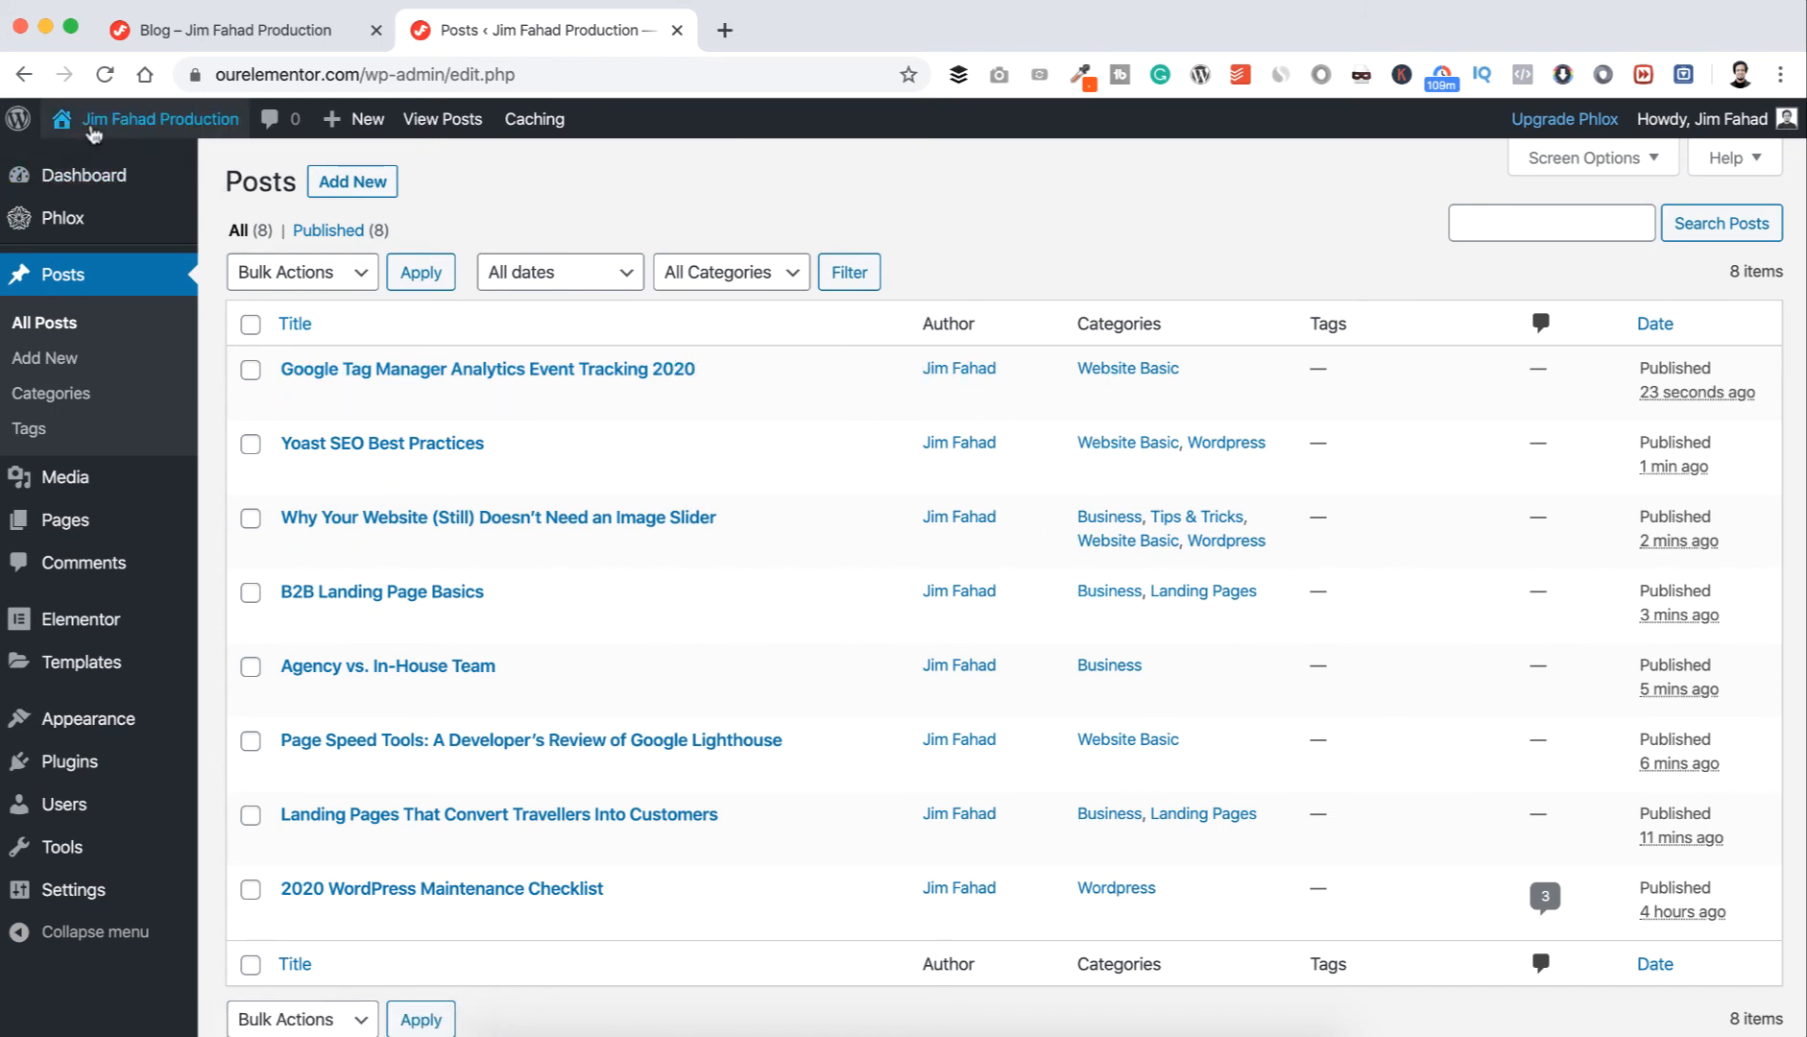
- Open the live site in a separate tab and examine how the posts are laid out on its Blog page
mouse_move(115, 126)
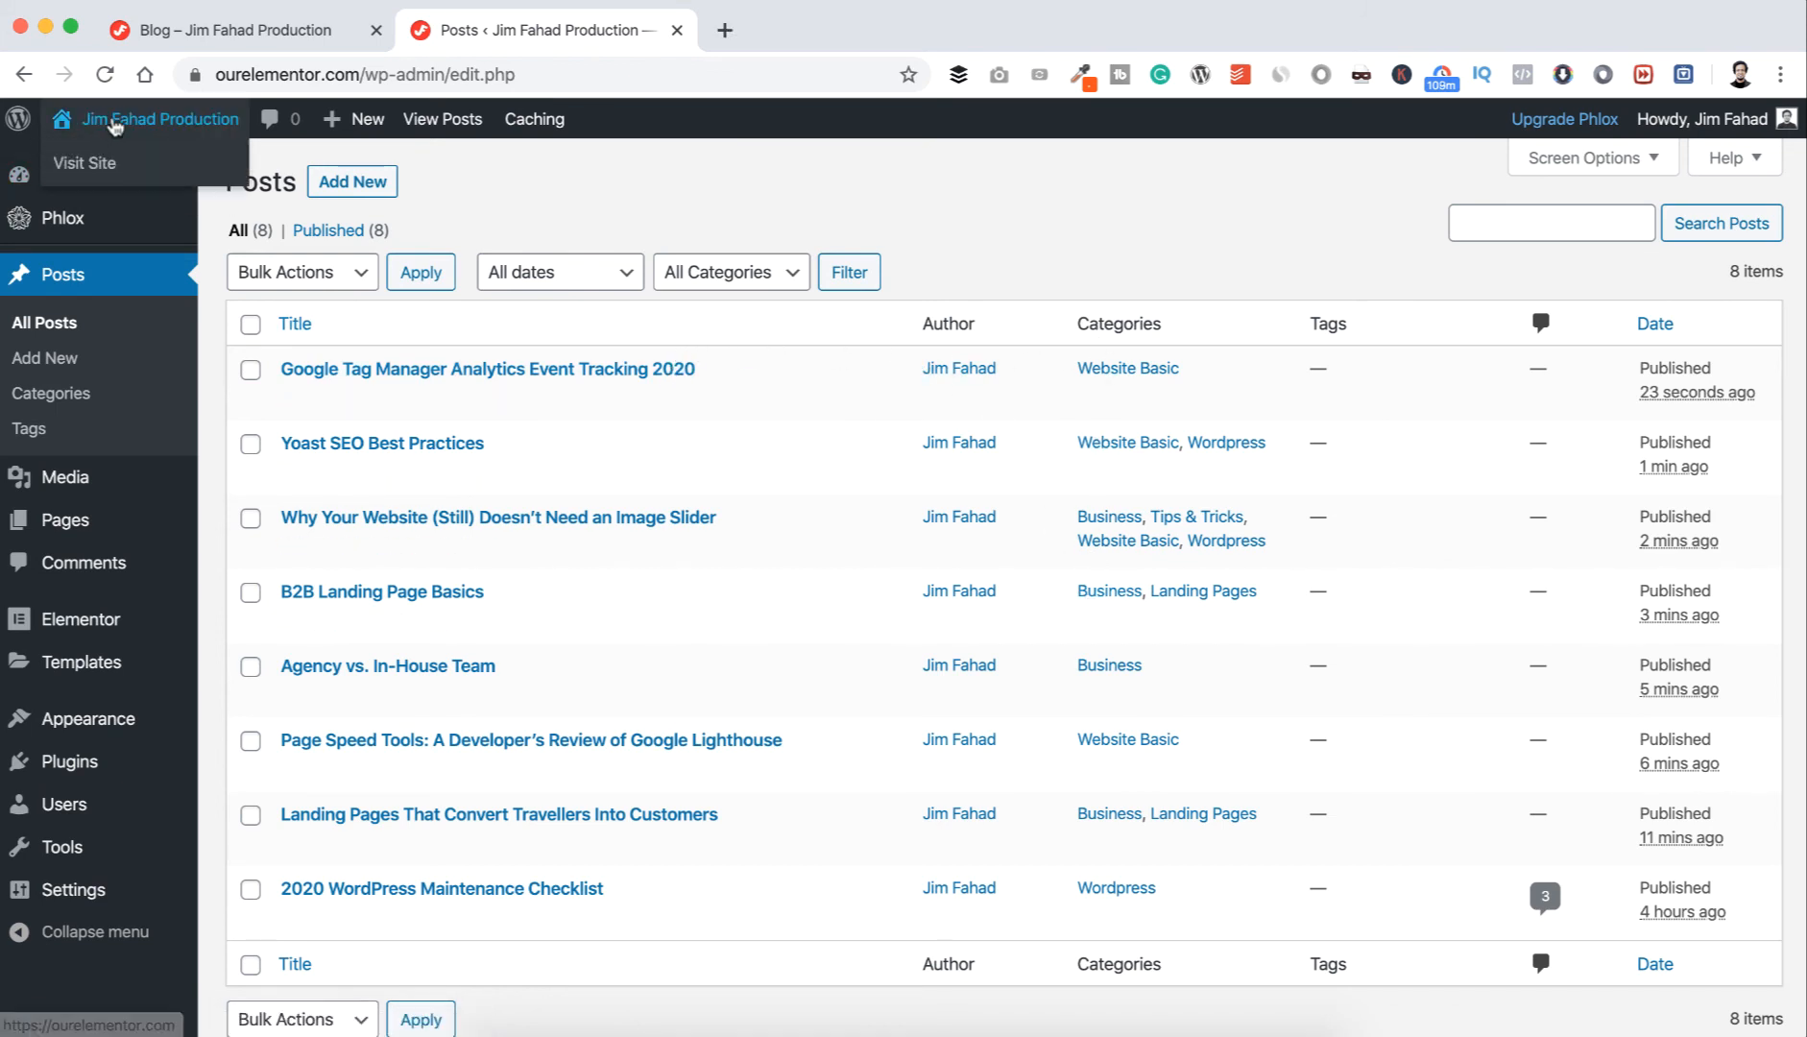
right_click(109, 159)
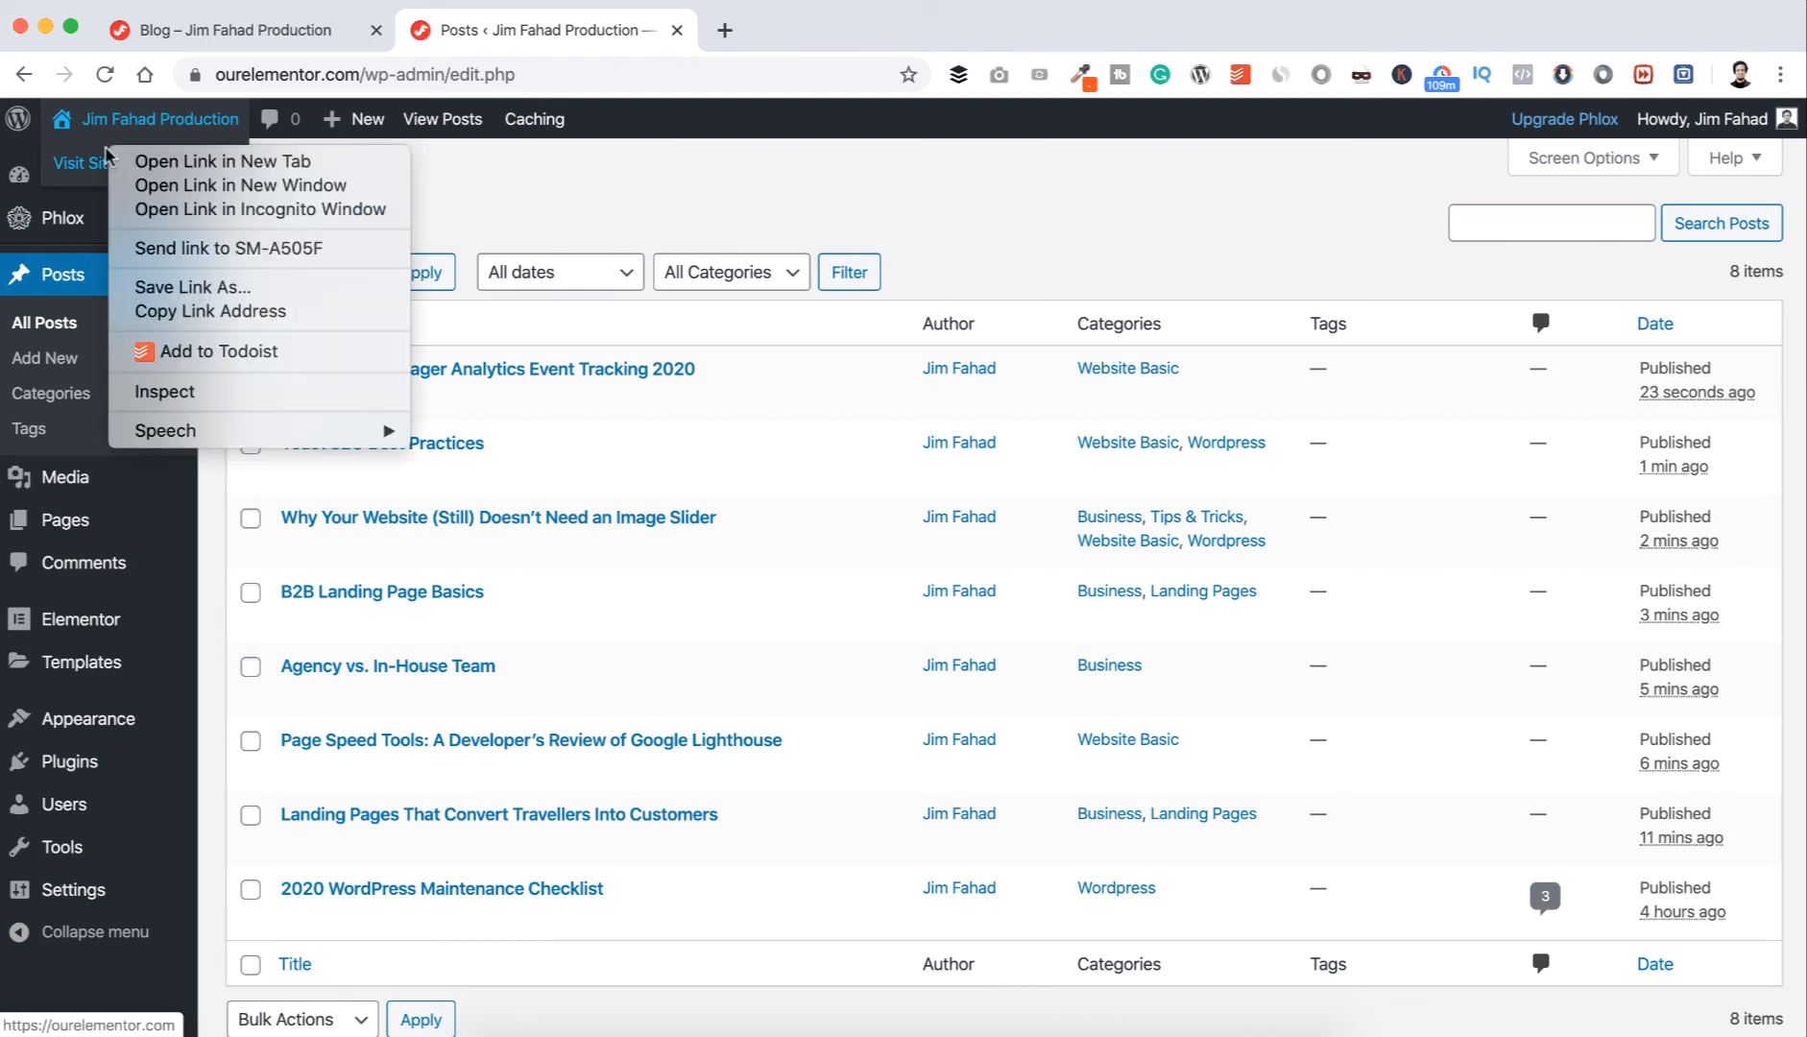
left_click(154, 164)
left_click(845, 30)
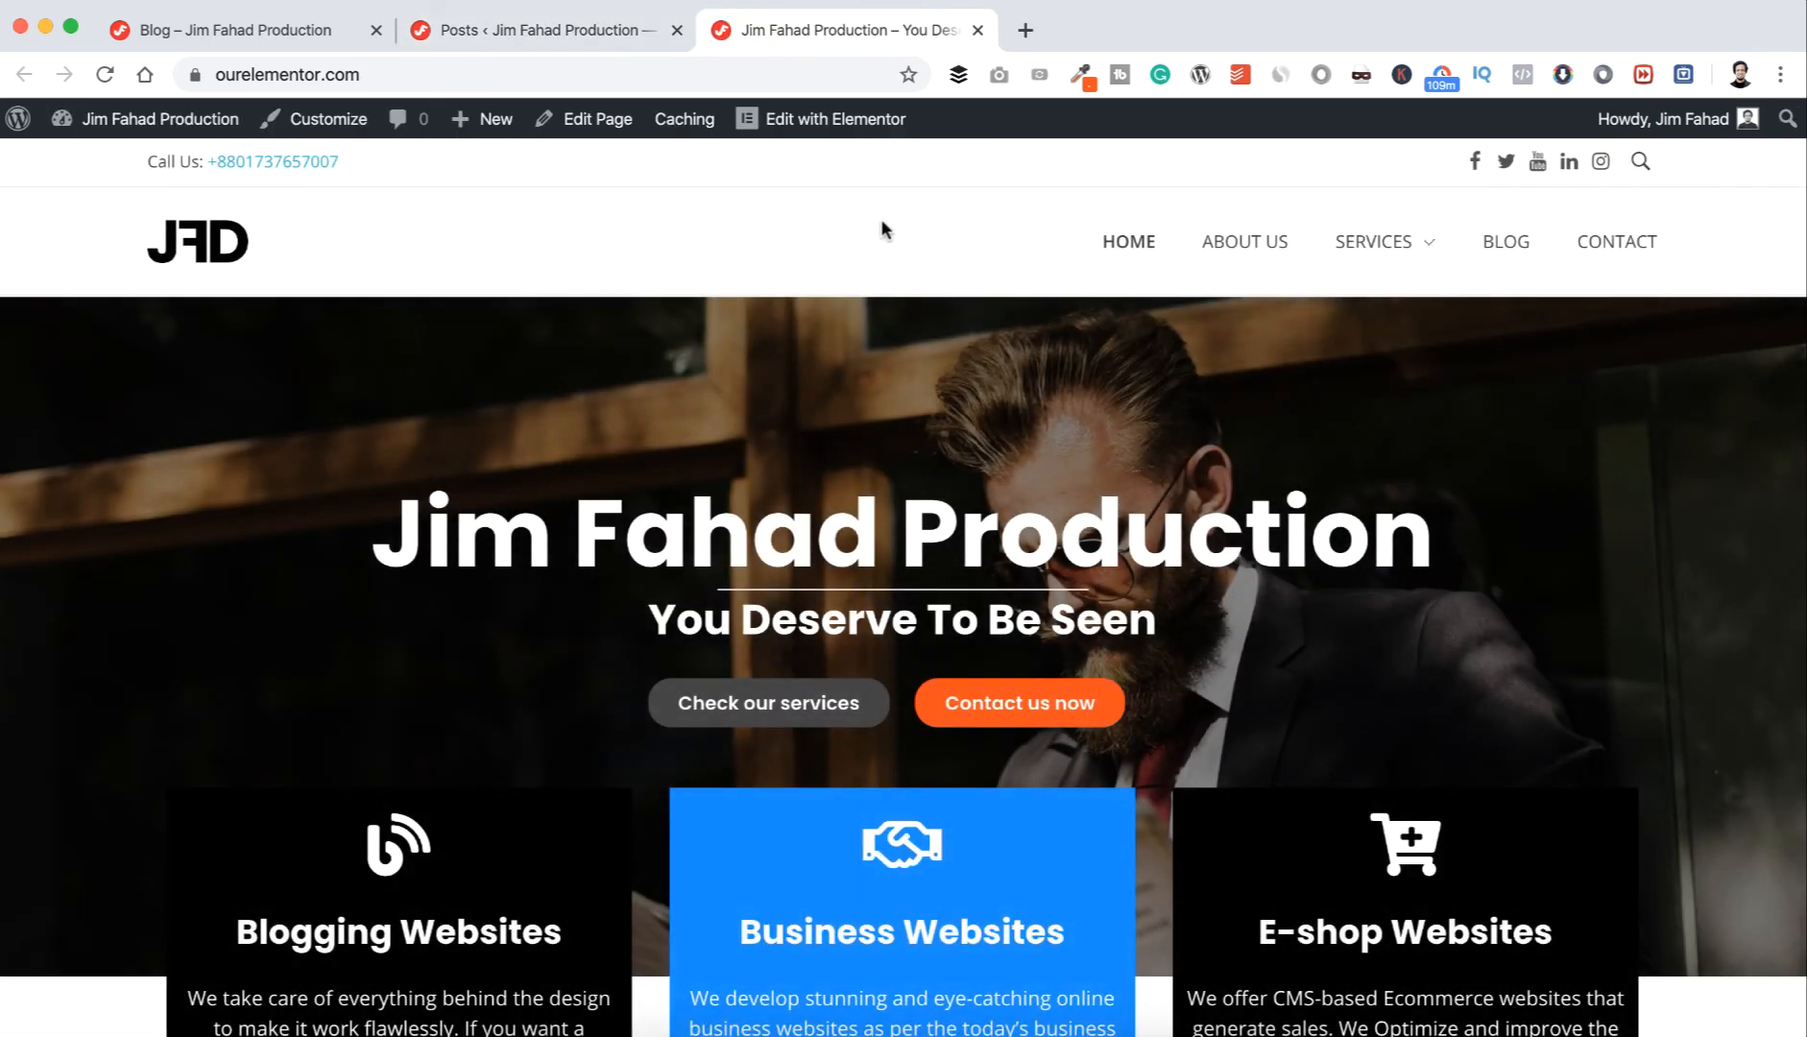
left_click(1506, 242)
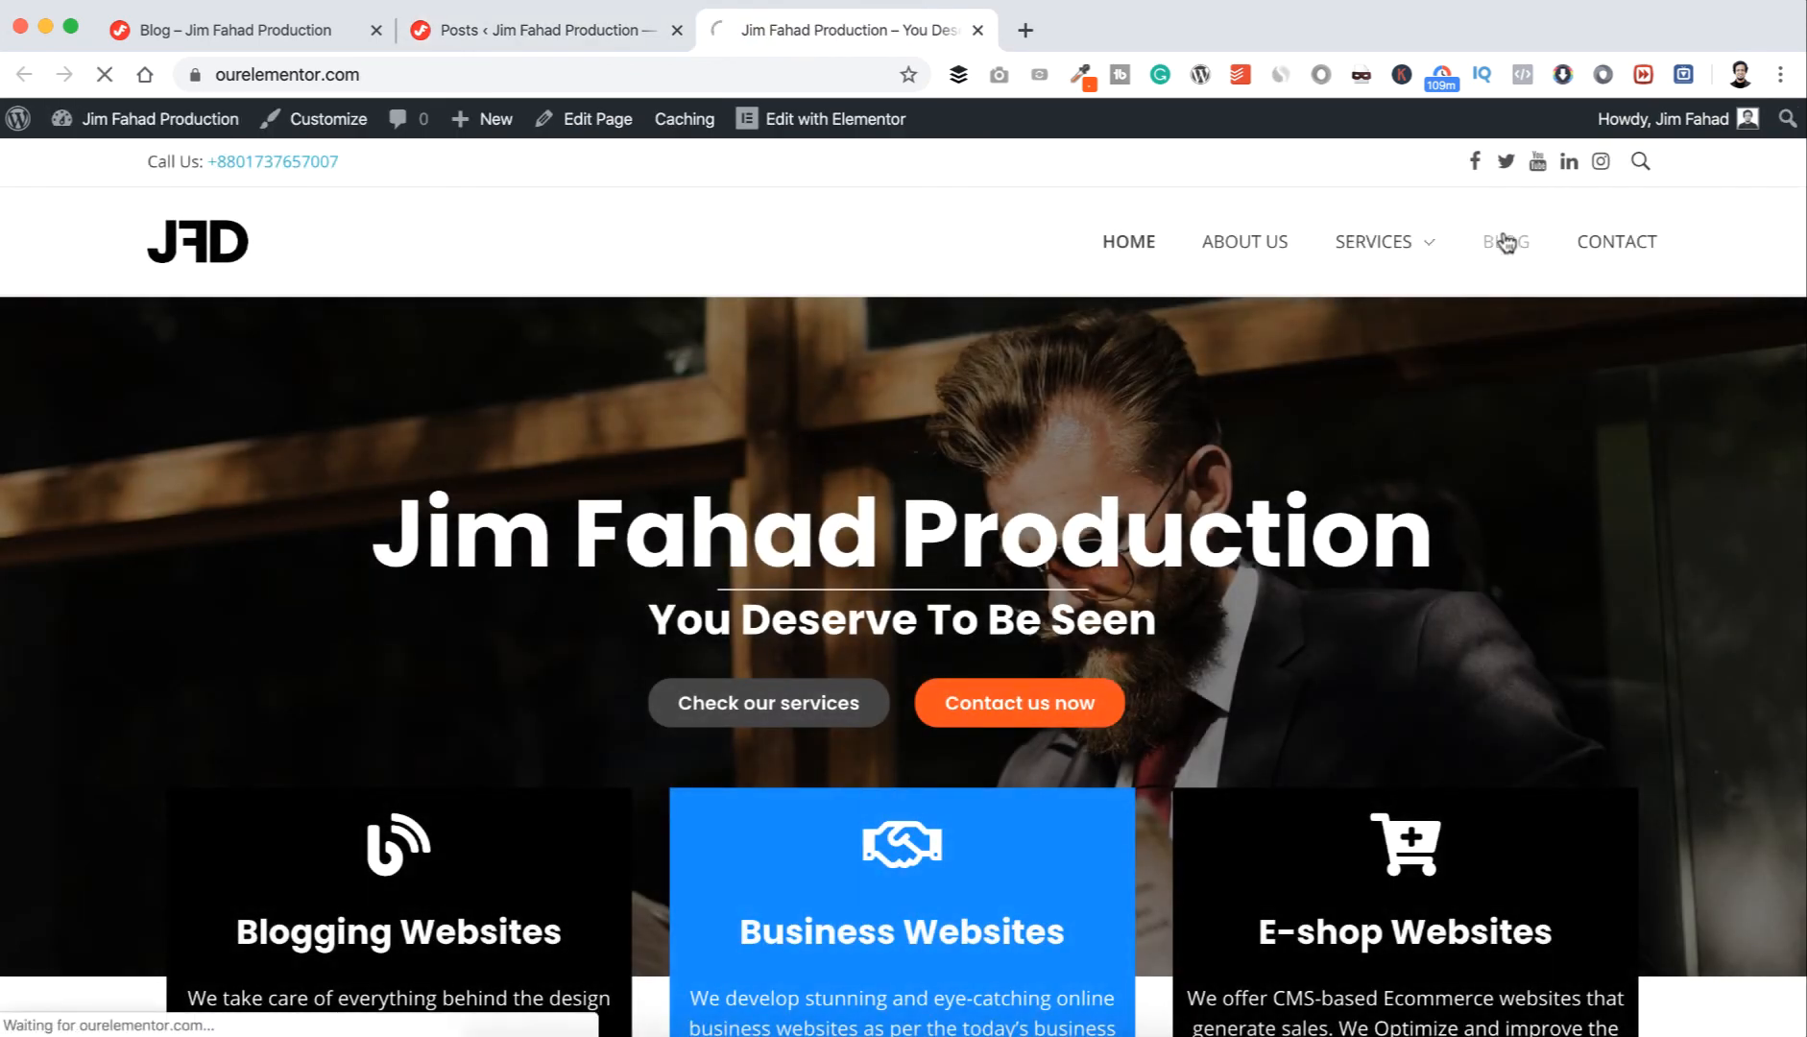
scroll(958, 346, "down", 15)
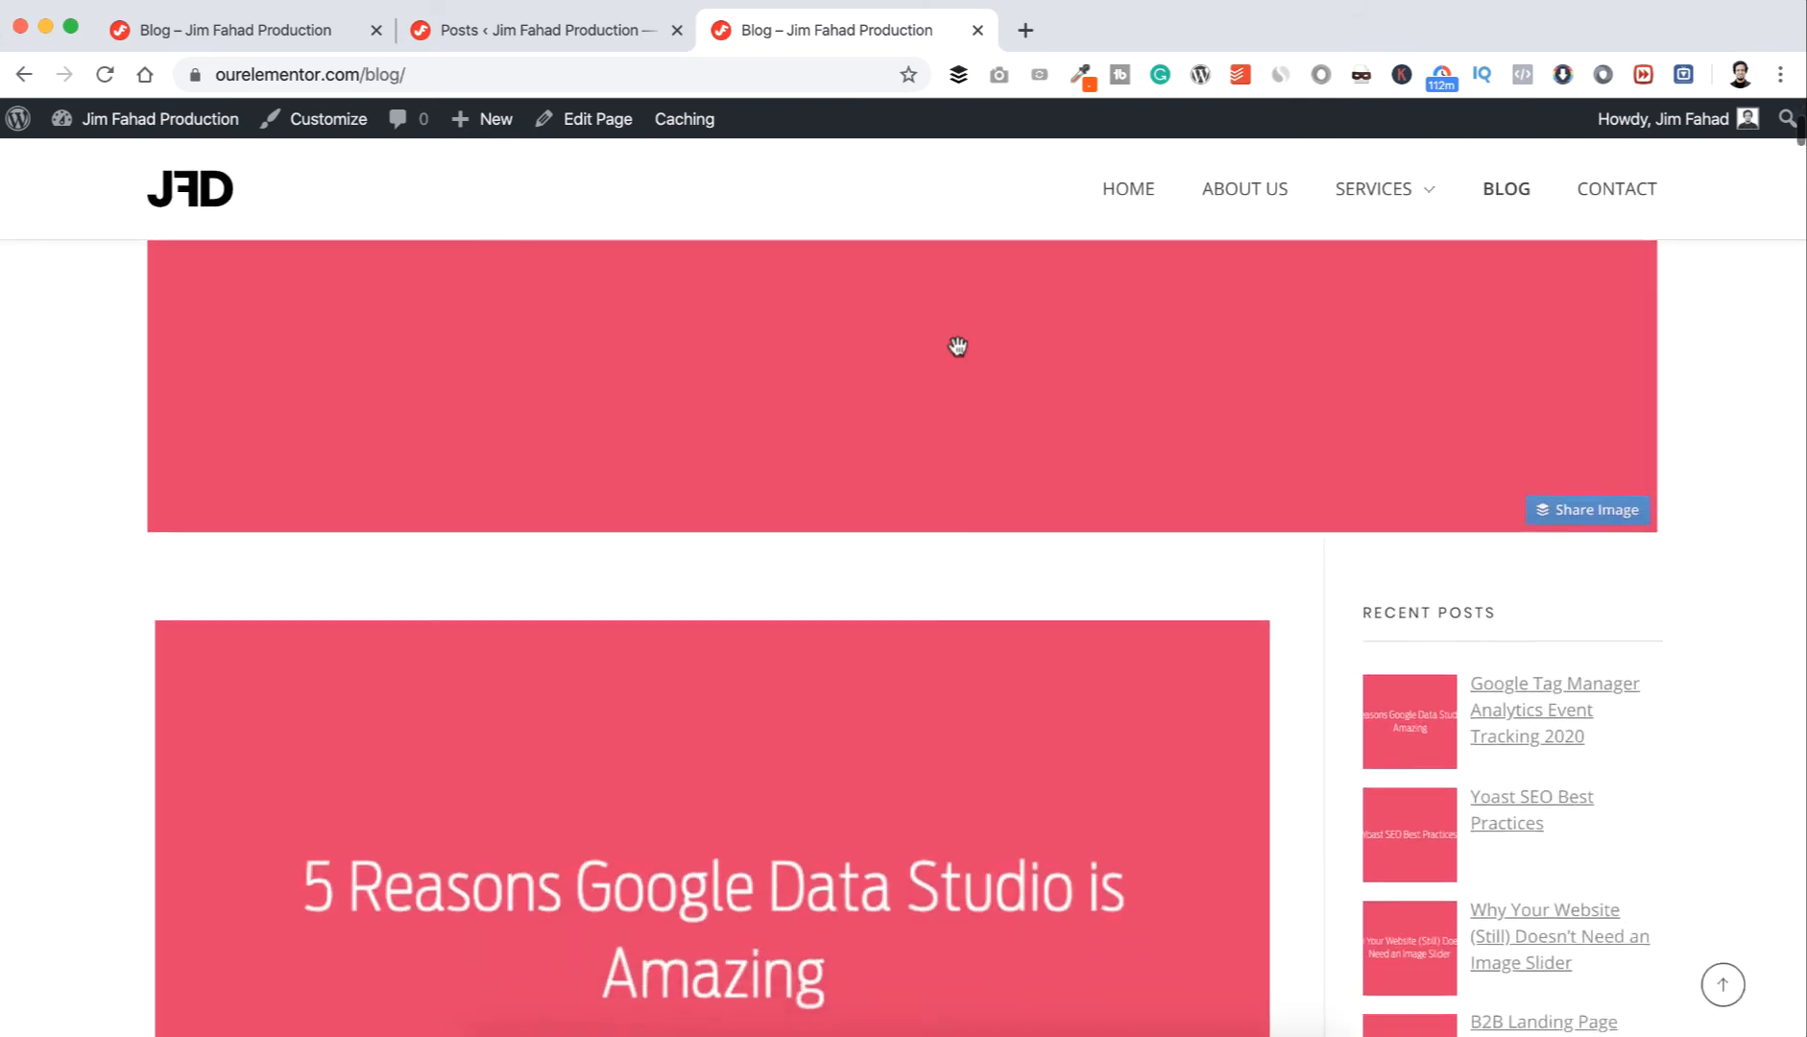
scroll(957, 346, "down", 20)
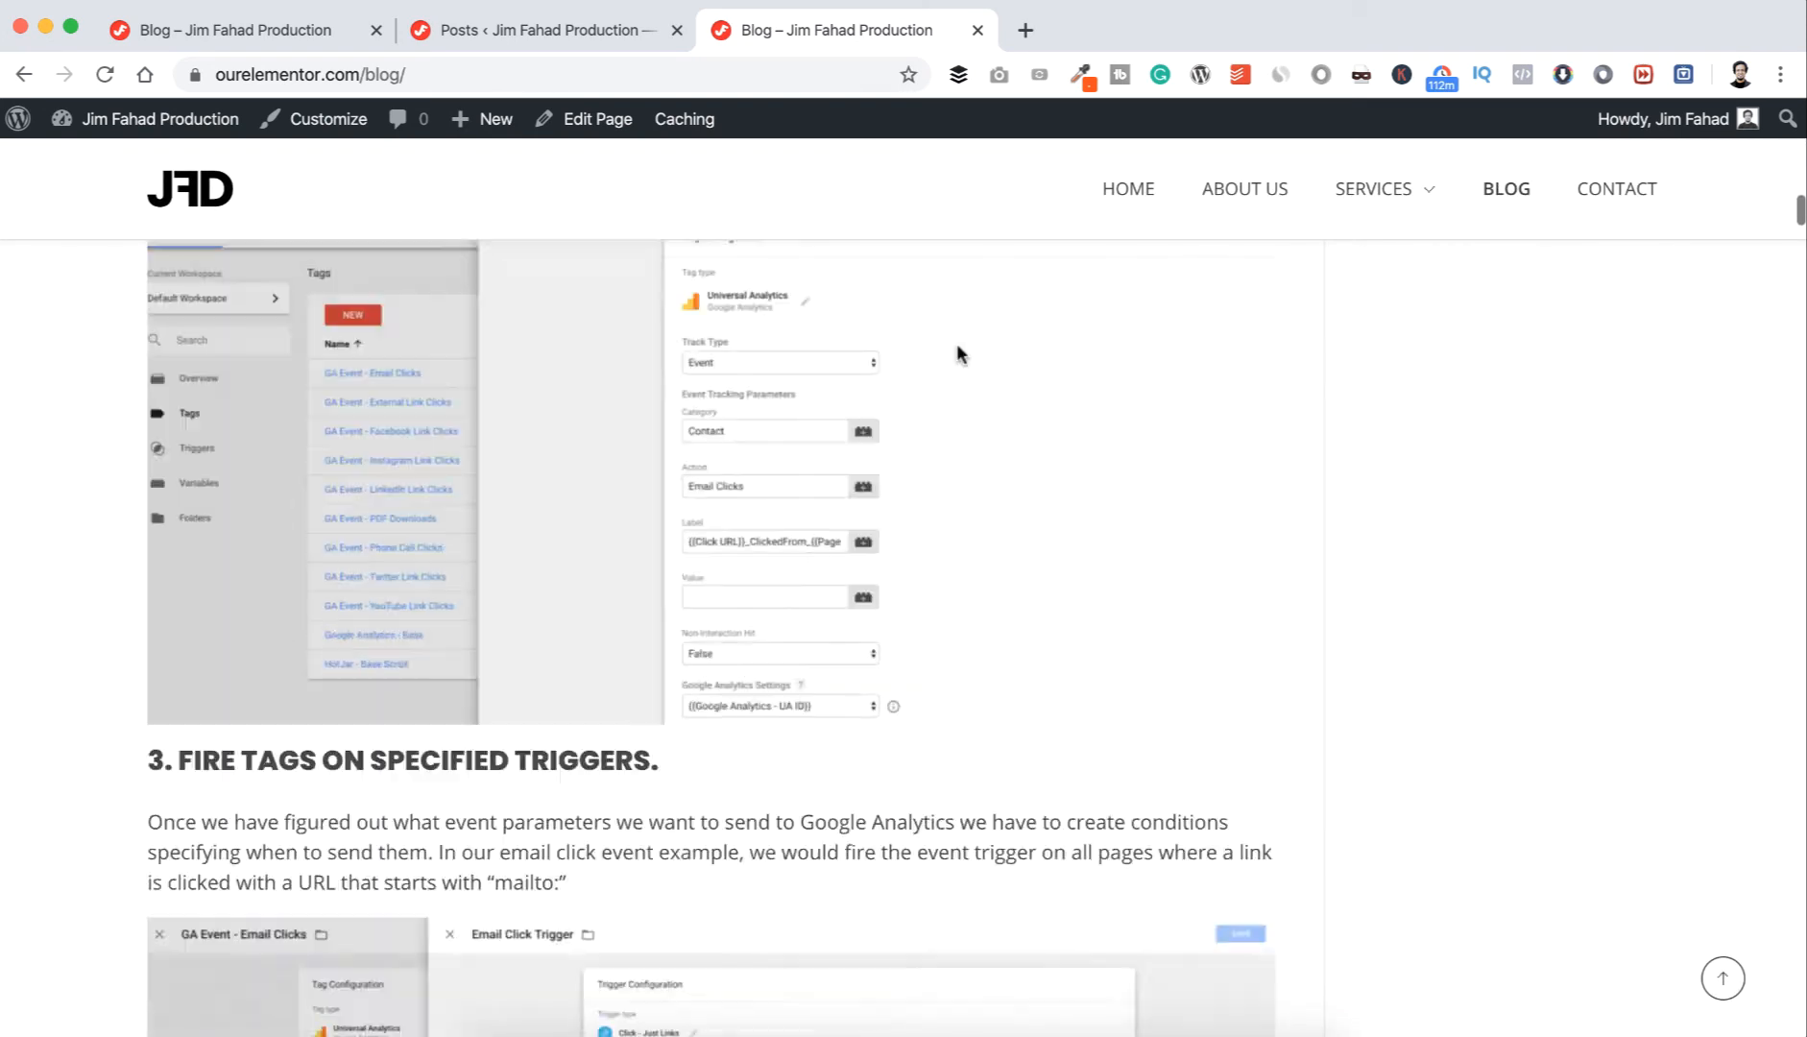
scroll(959, 356, "down", 20)
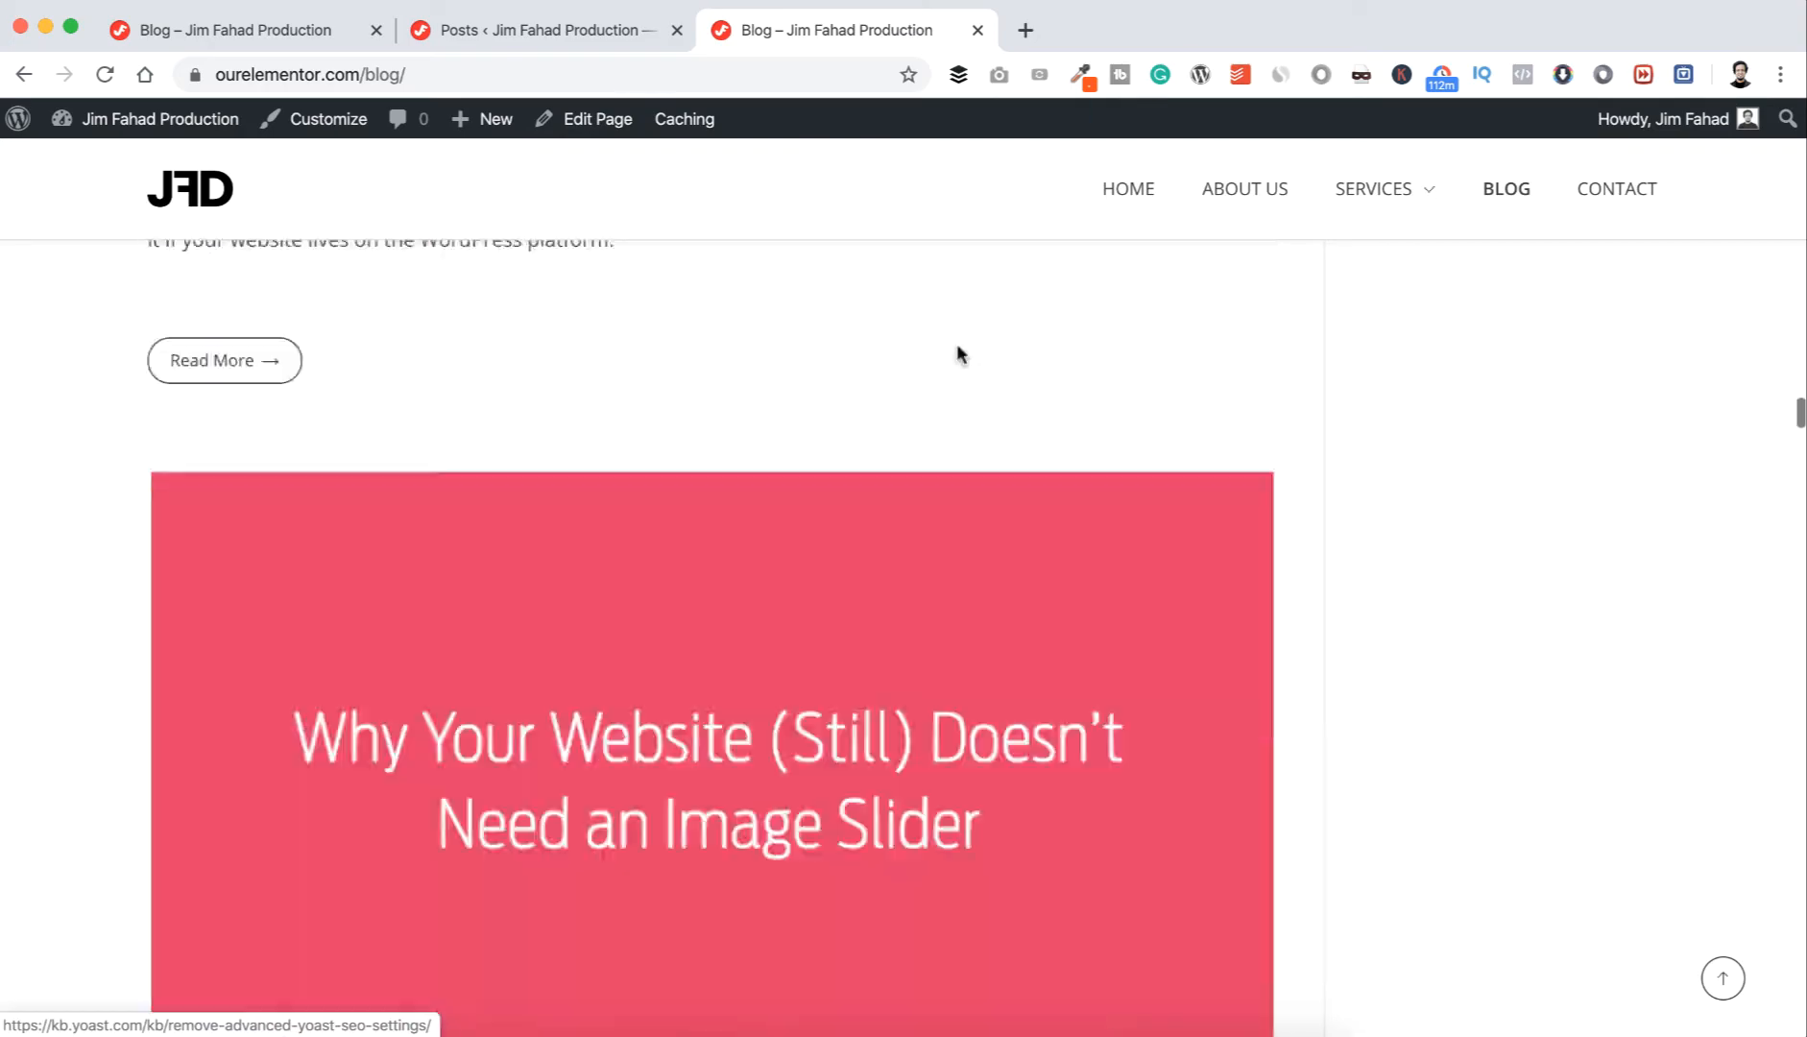
scroll(958, 352, "up", 20)
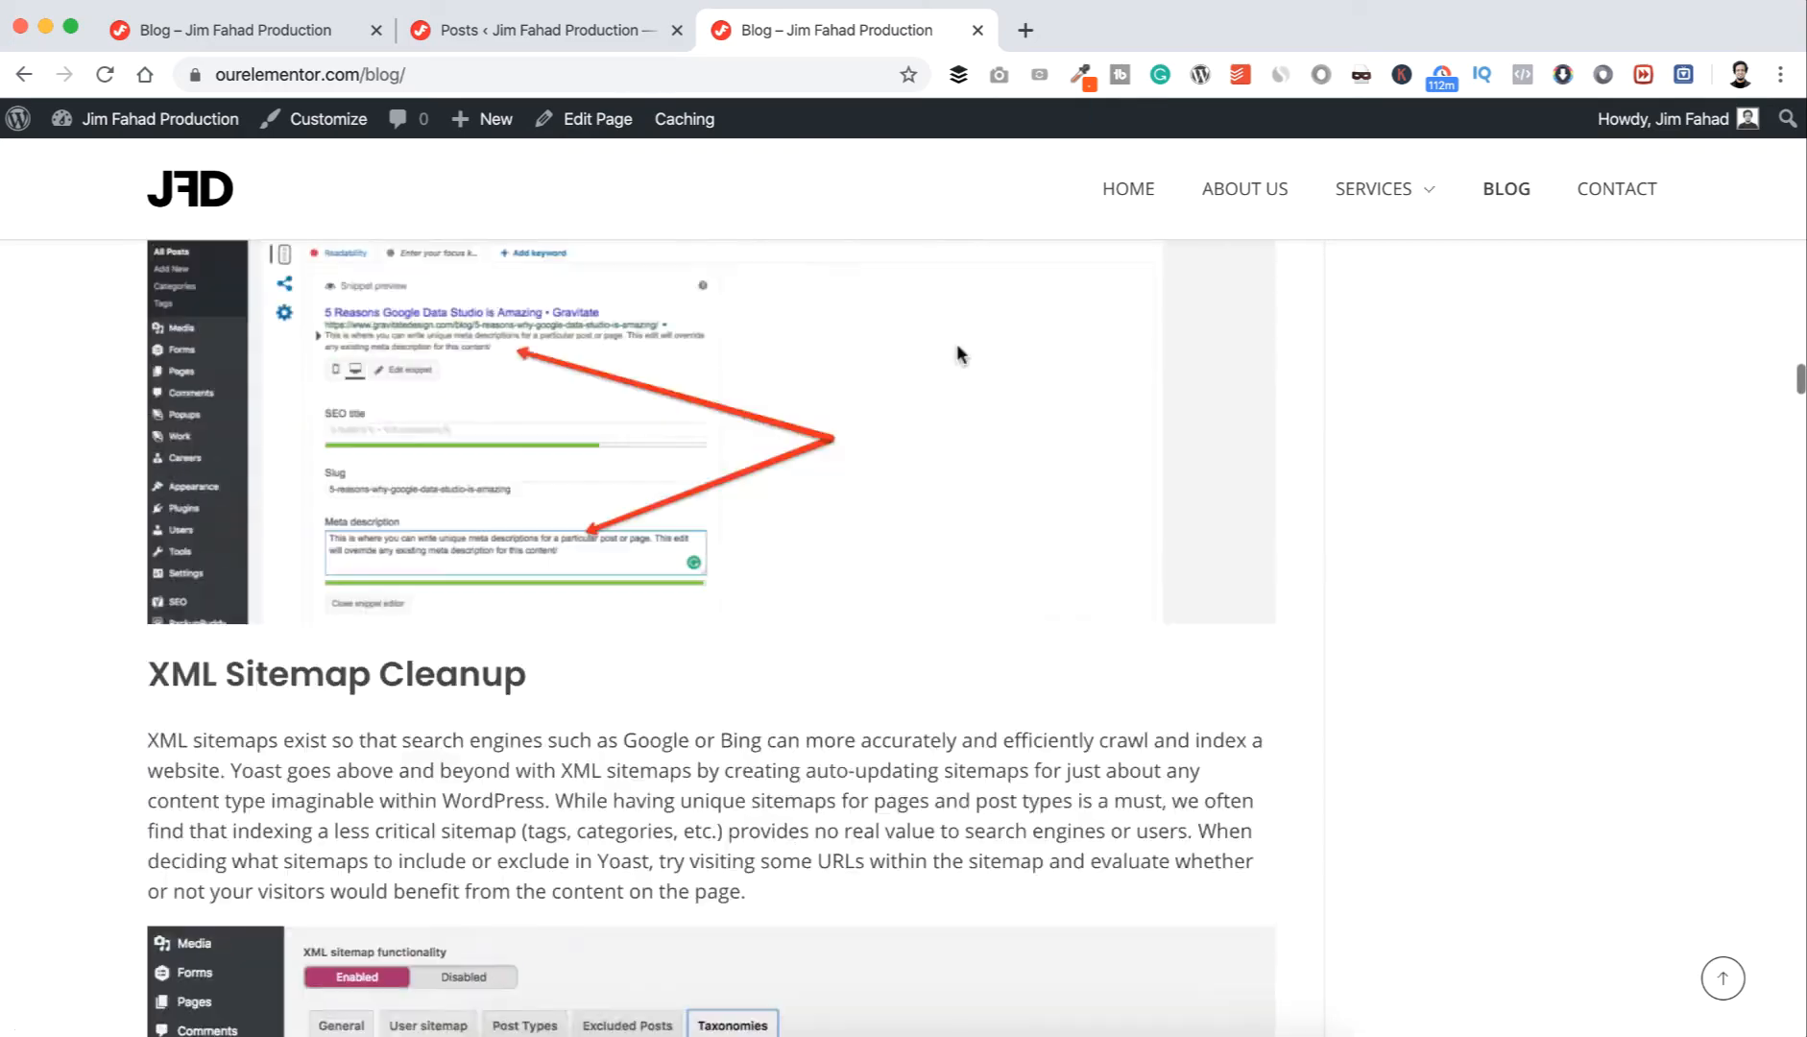
scroll(955, 343, "up", 15)
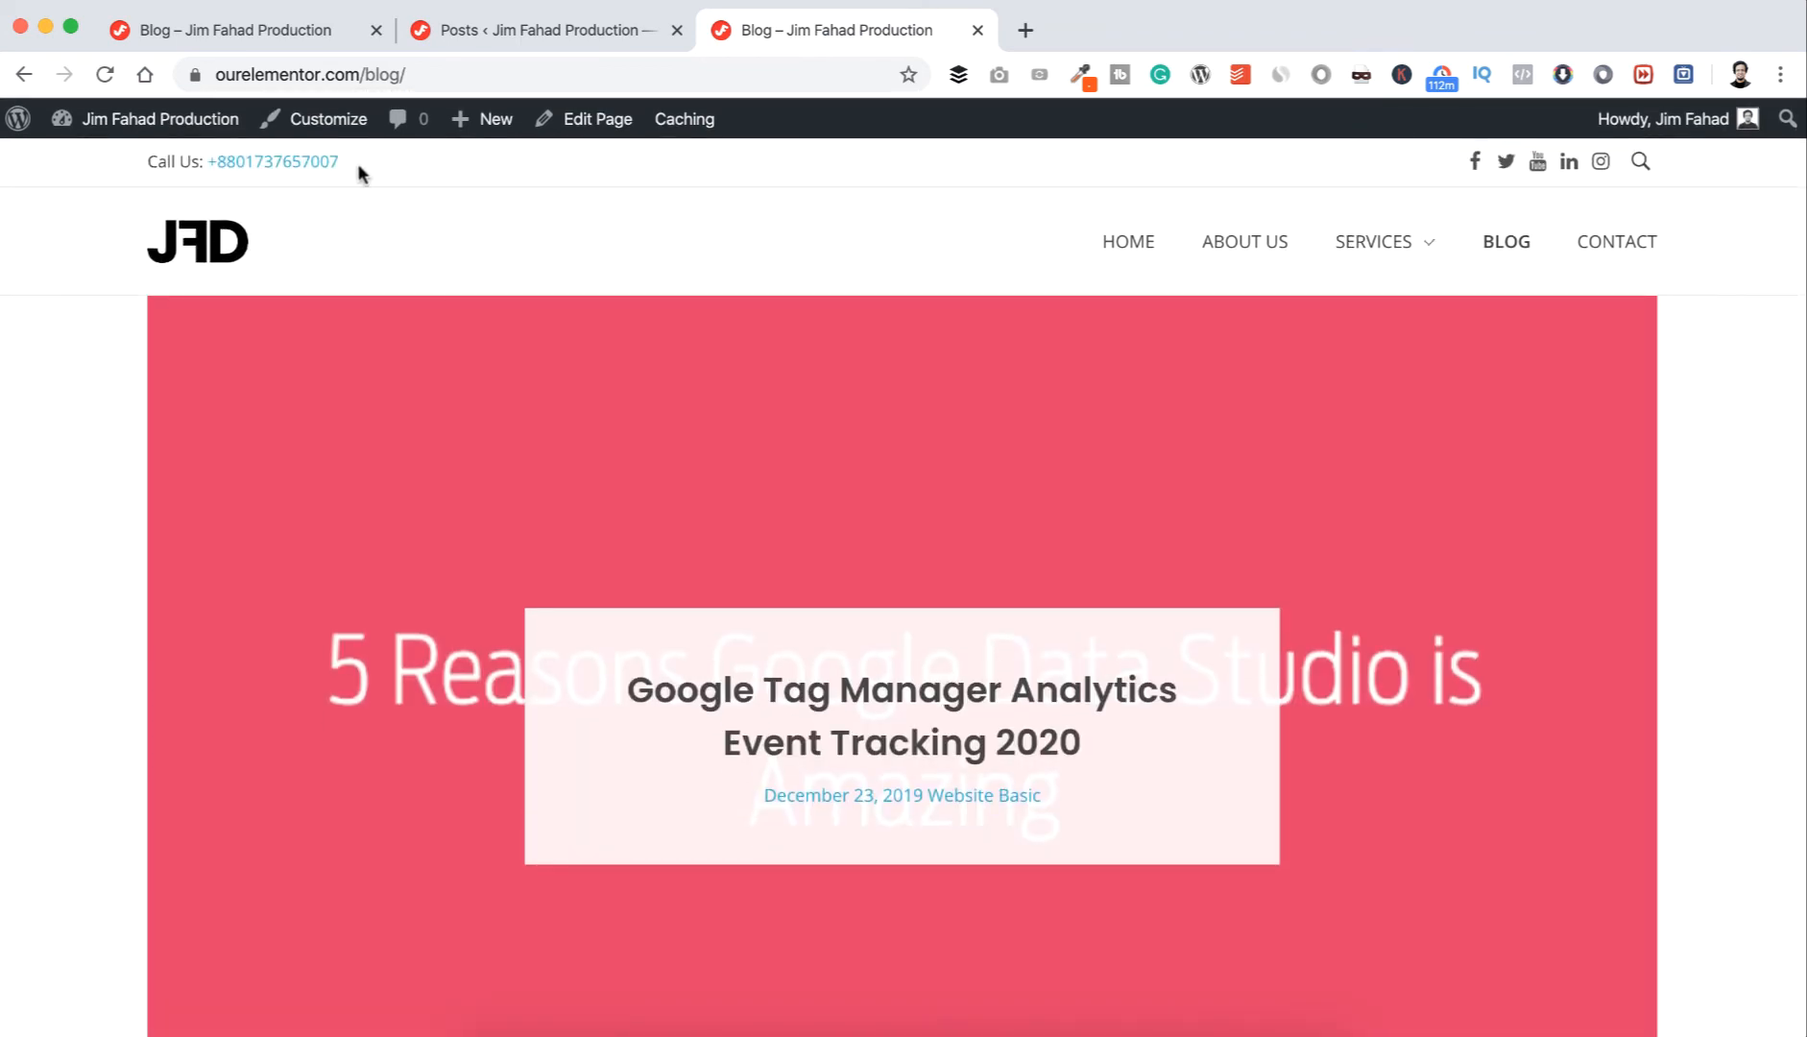
- Open the Blog Page settings in the theme customizer and bring the post list into view in the preview
left_click(325, 125)
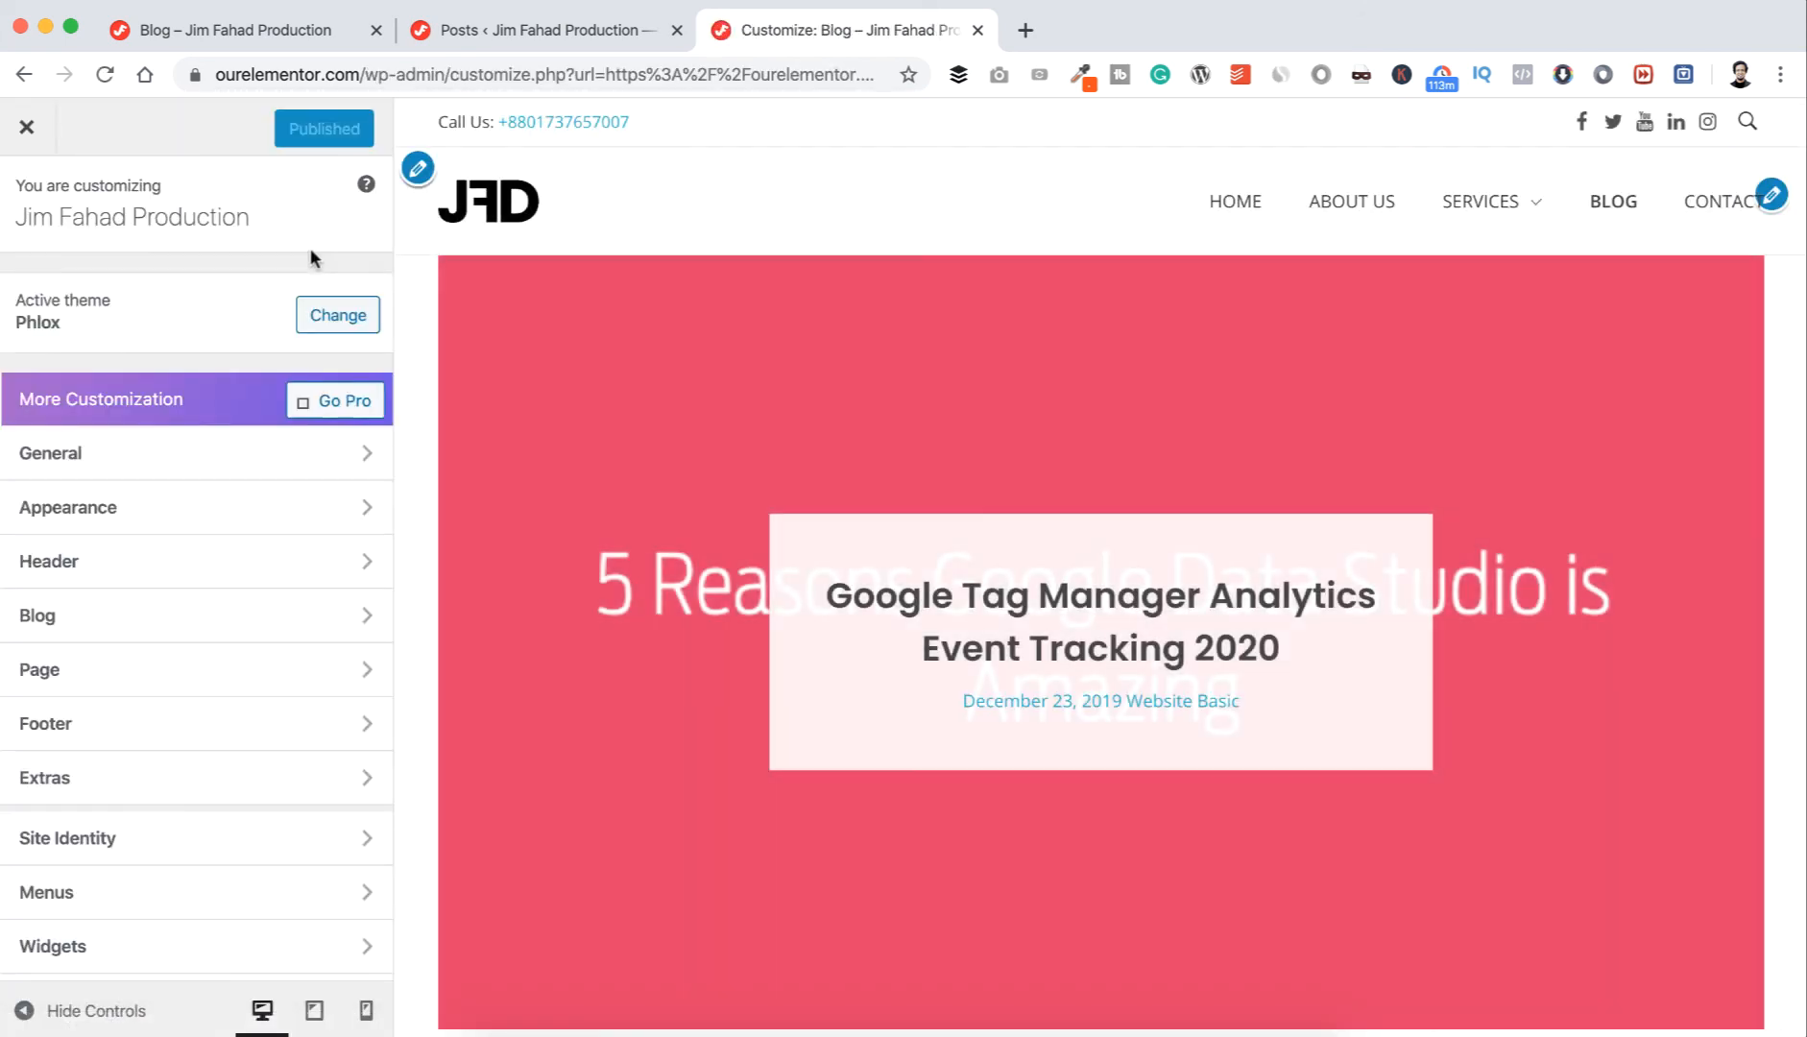
left_click(200, 615)
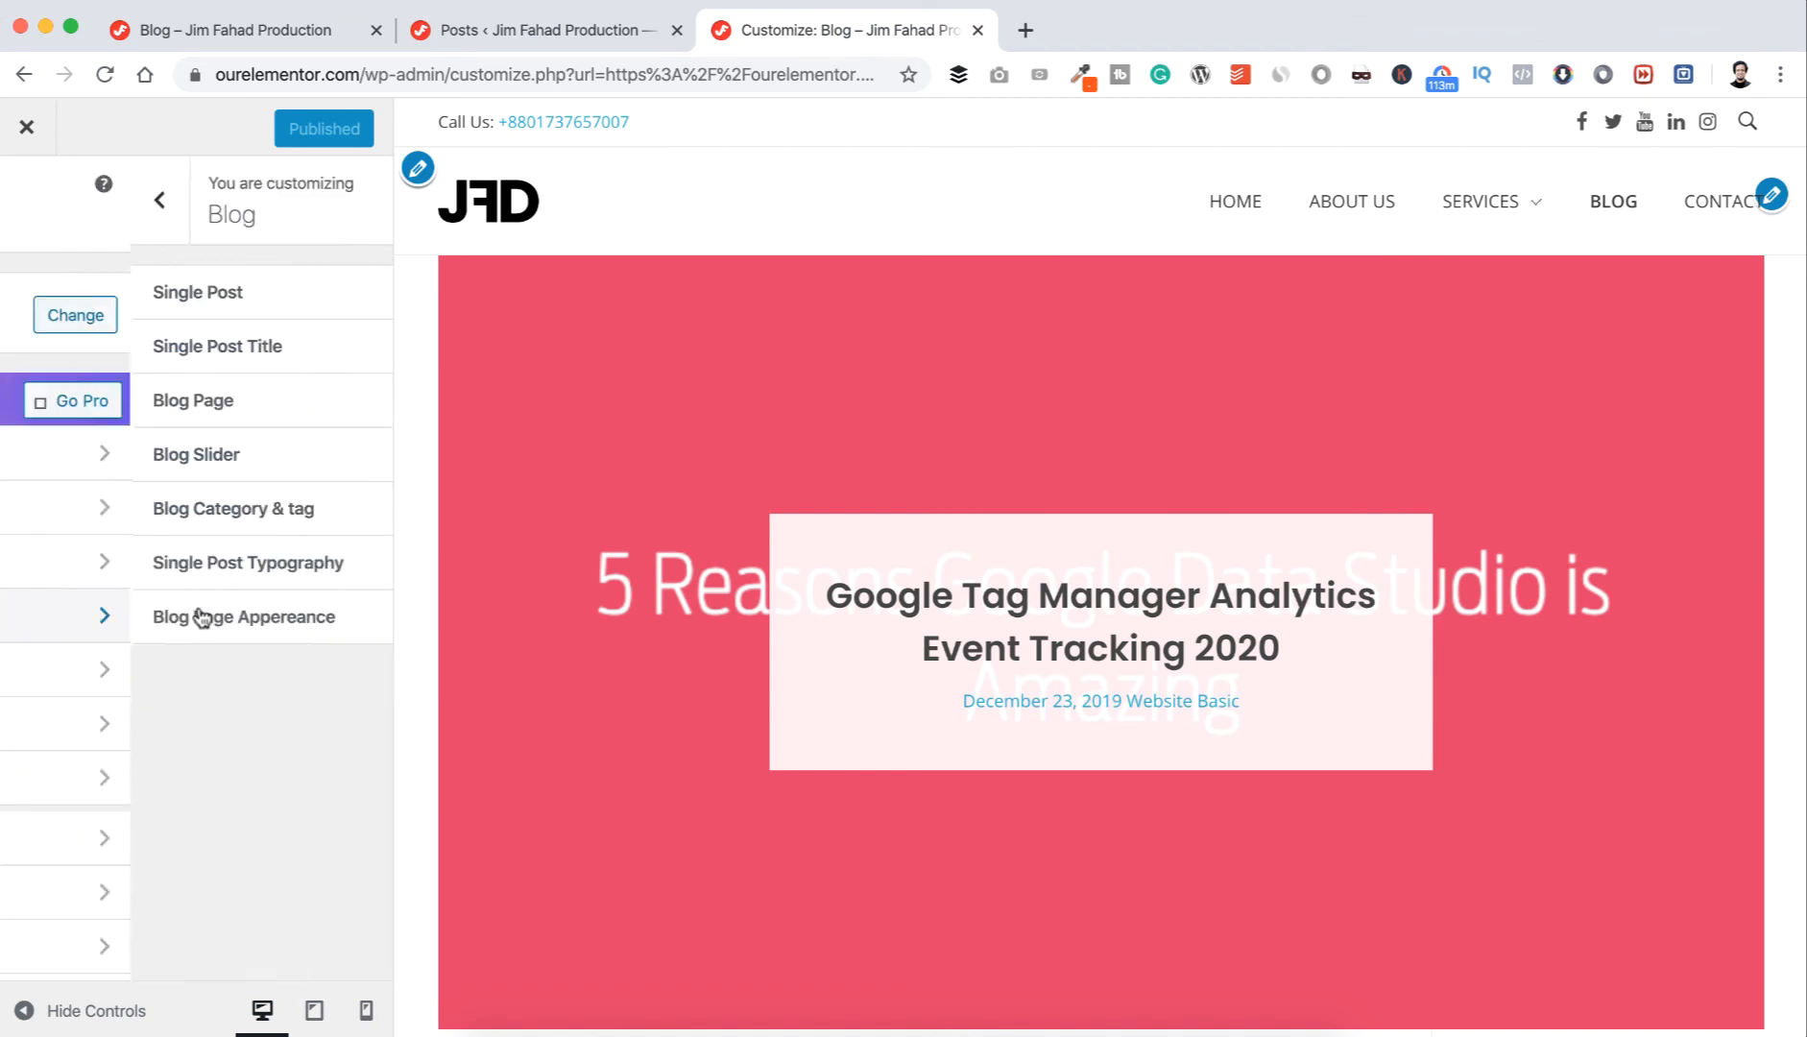
left_click(196, 414)
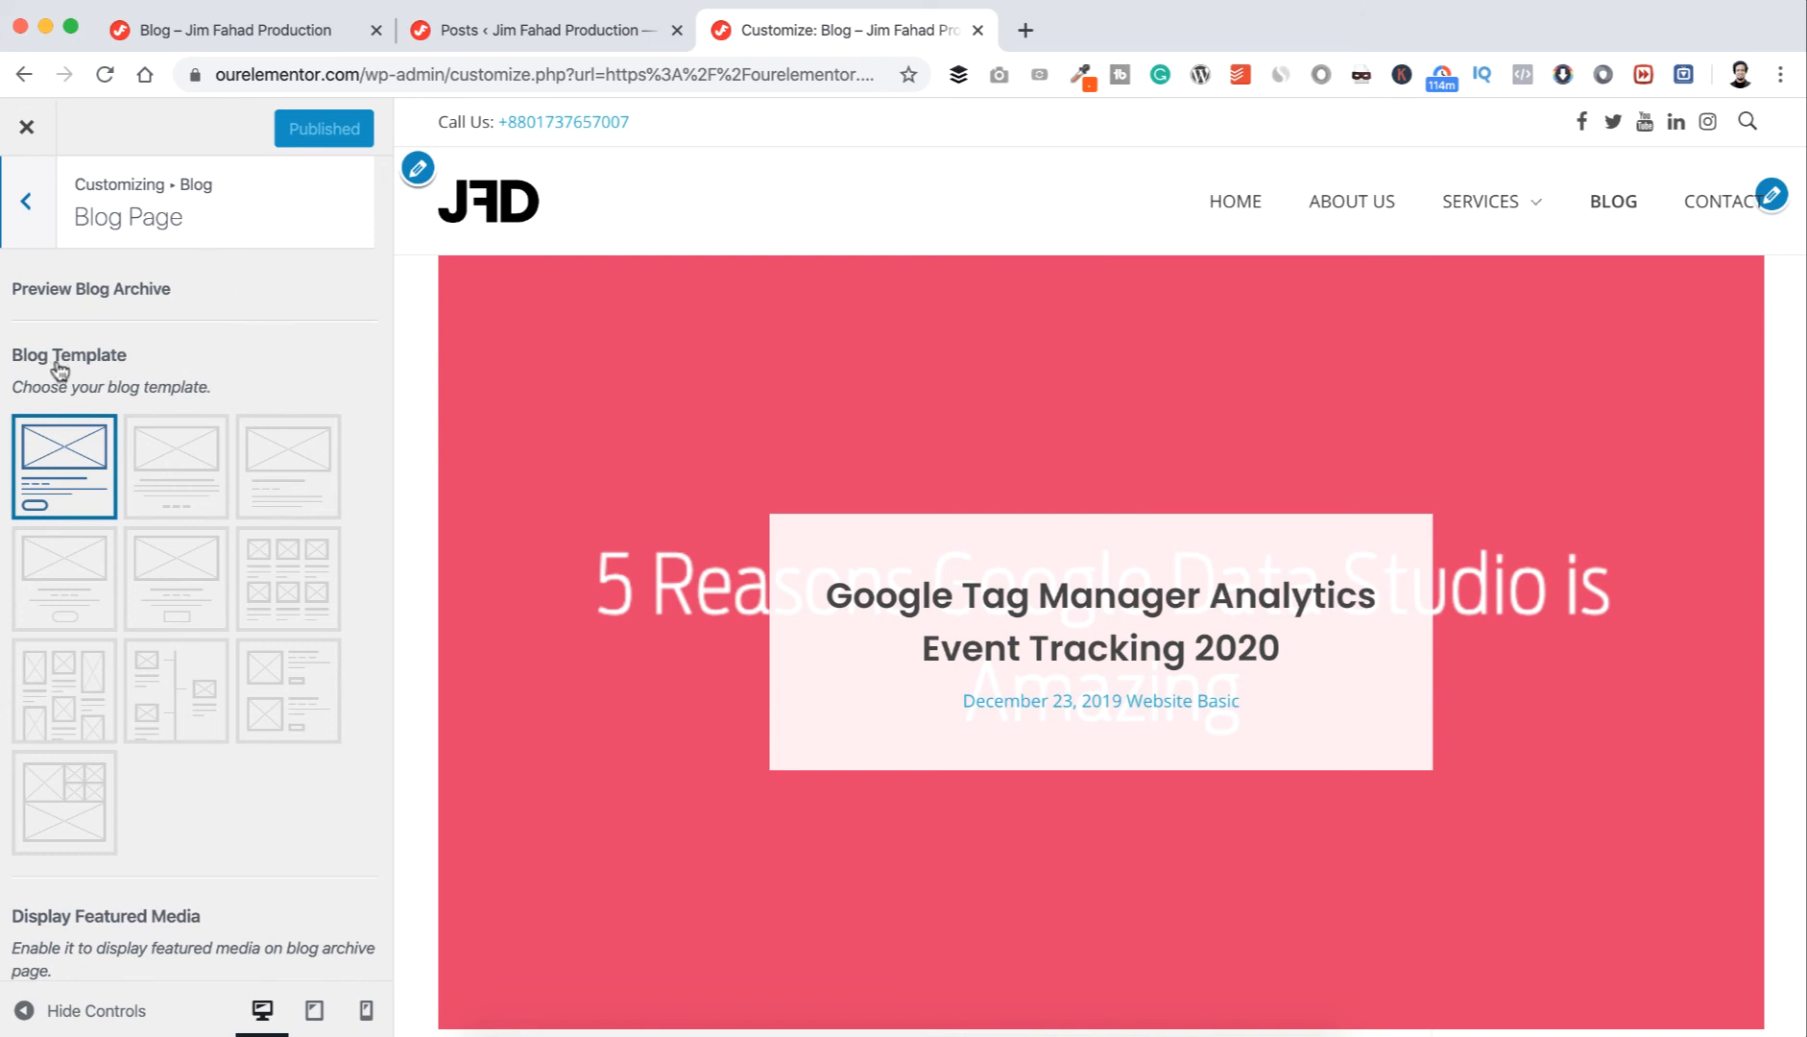
scroll(501, 523, "down", 5)
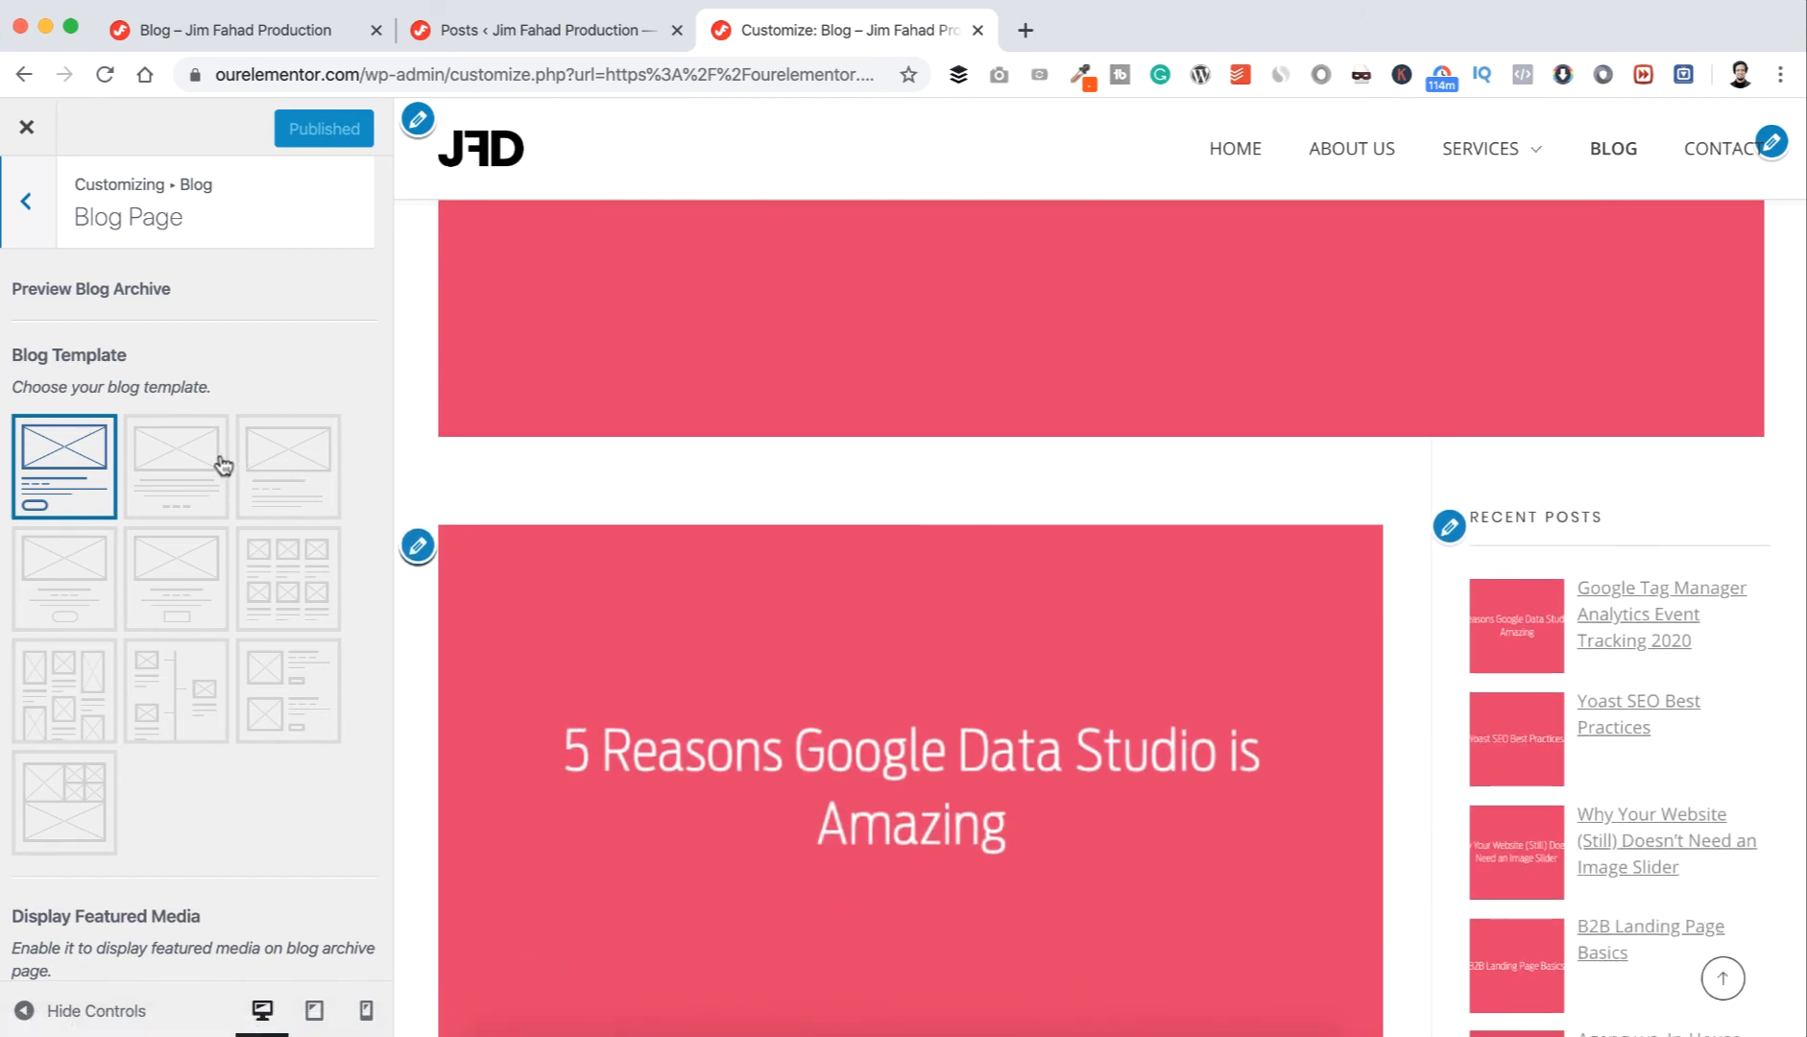
- Try the second blog template, with centred text beneath a large featured image, and check it in the preview
left_click(193, 470)
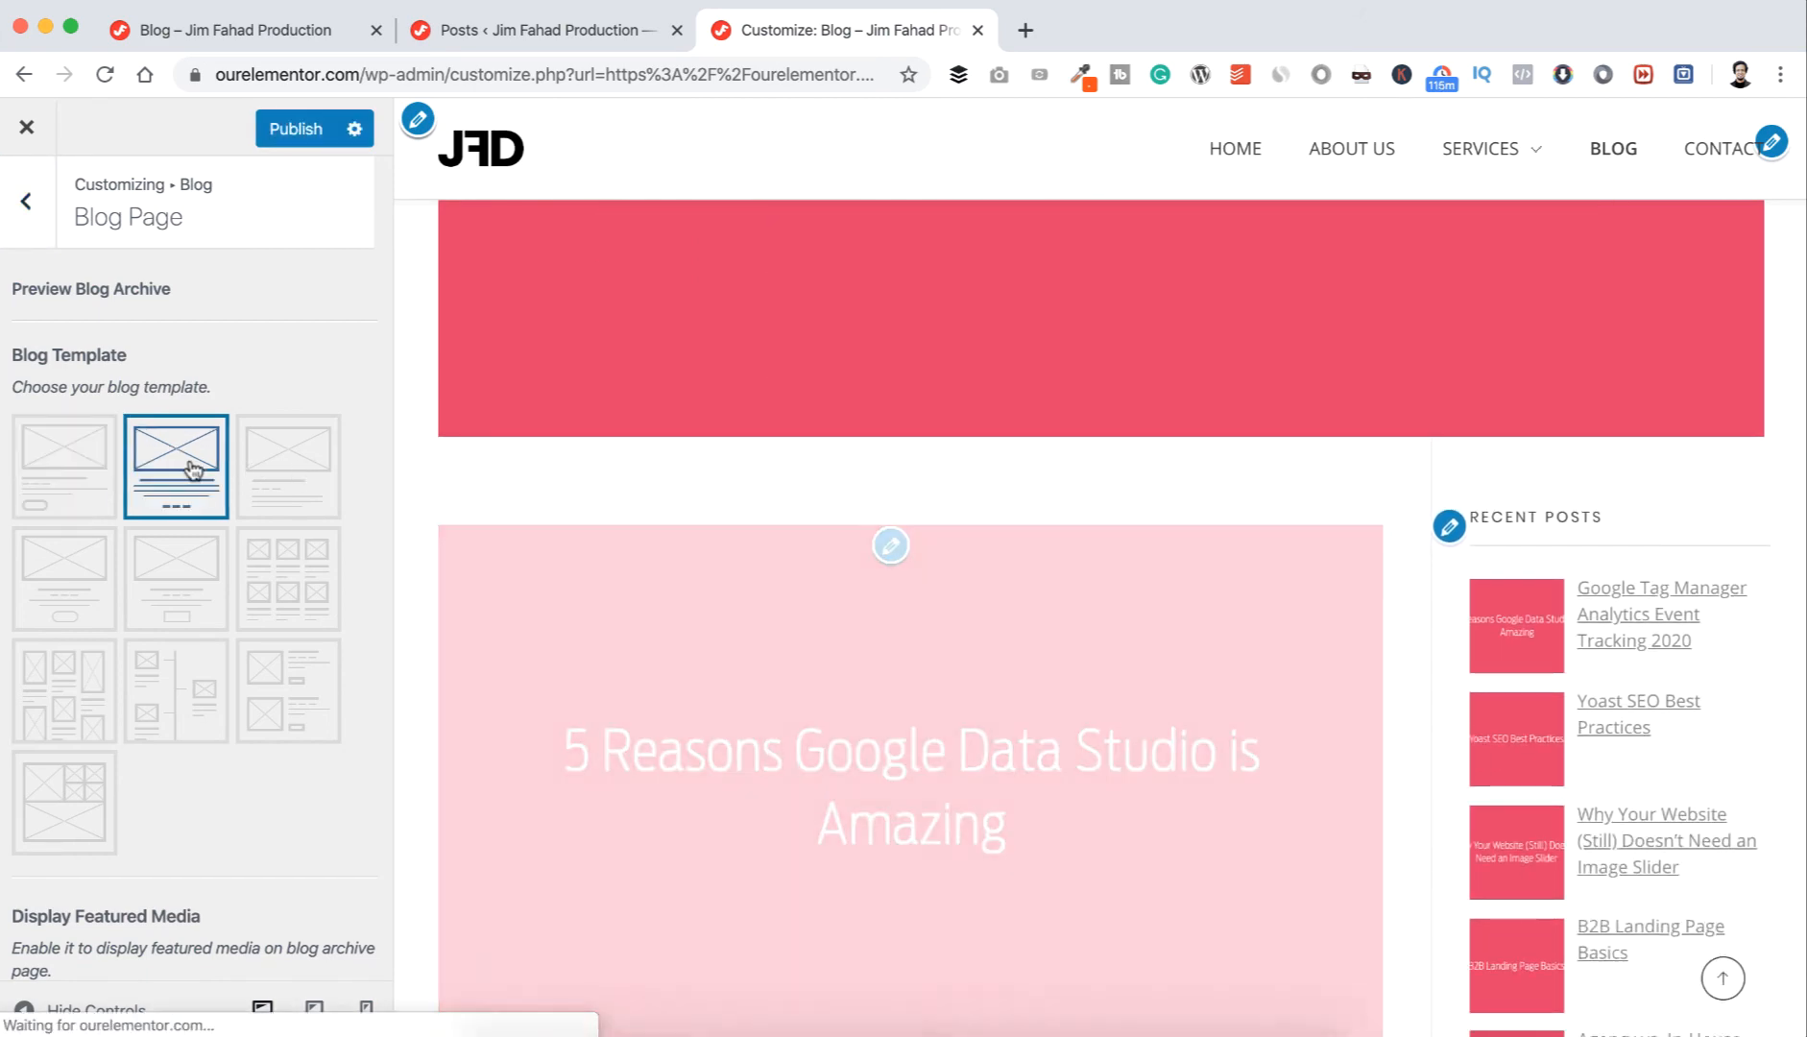
scroll(617, 576, "down", 4)
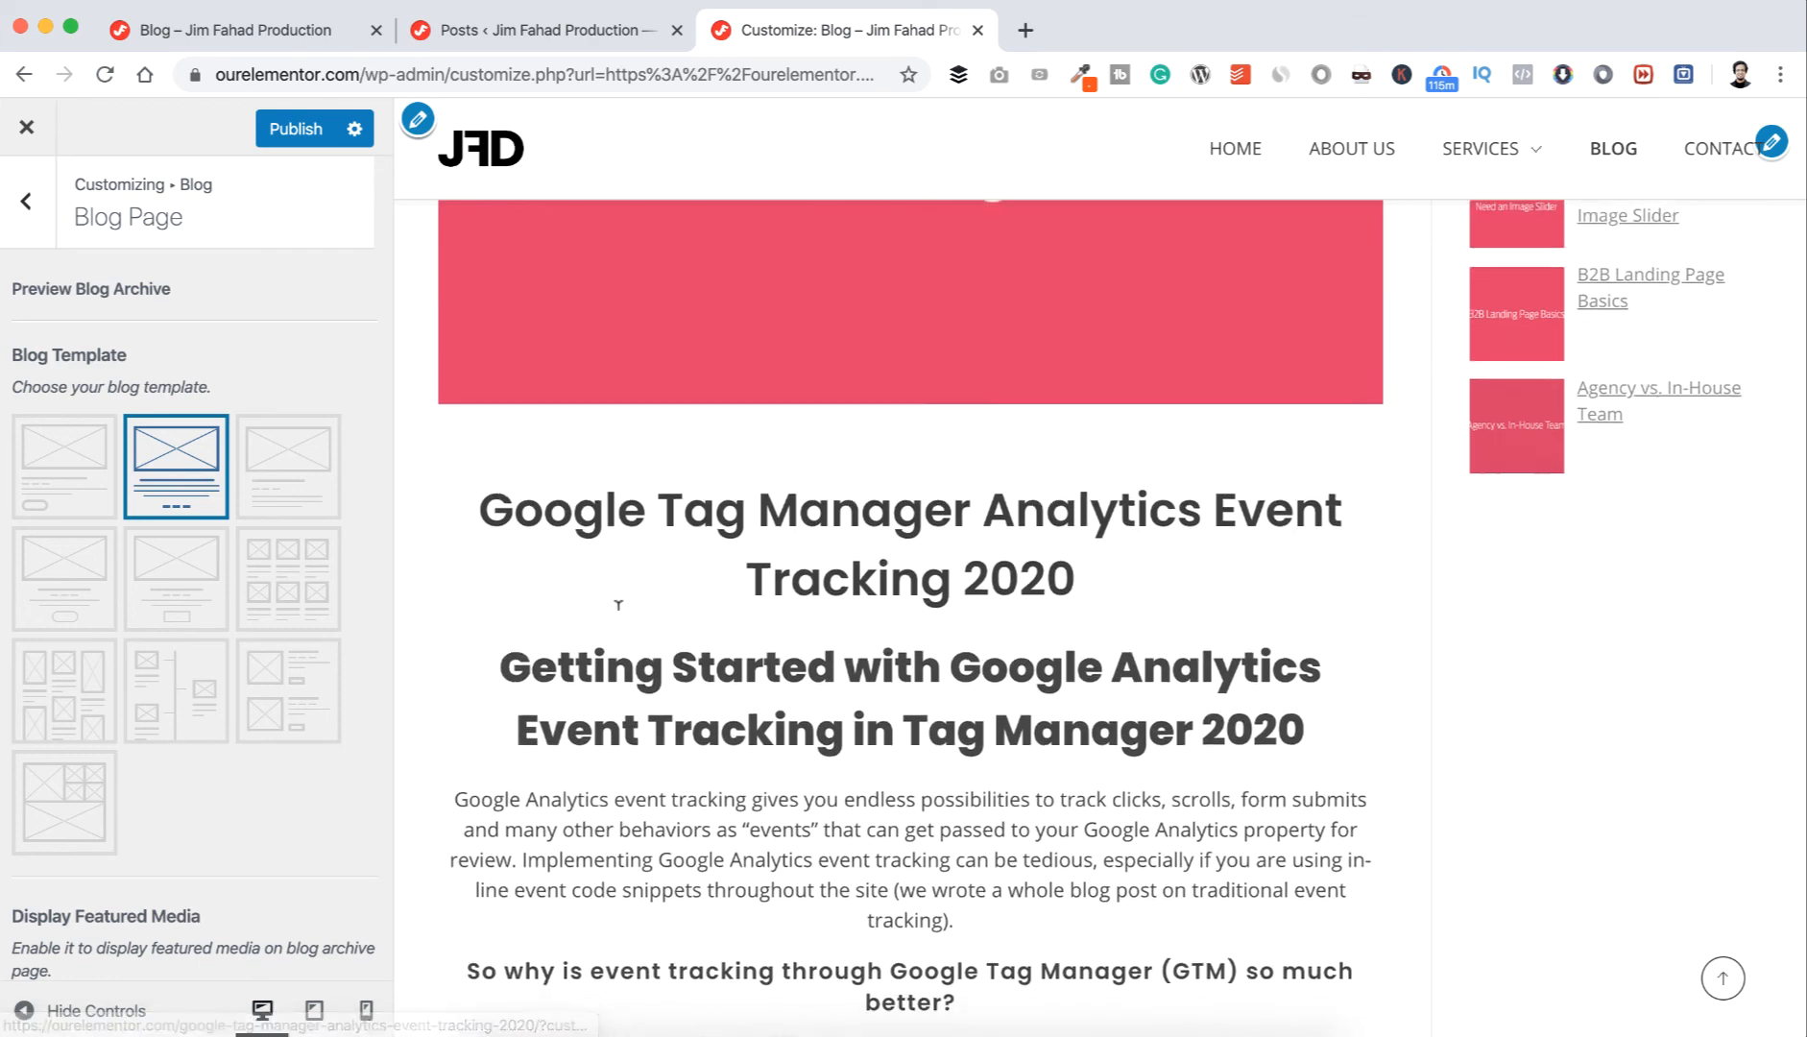
scroll(672, 653, "down", 3)
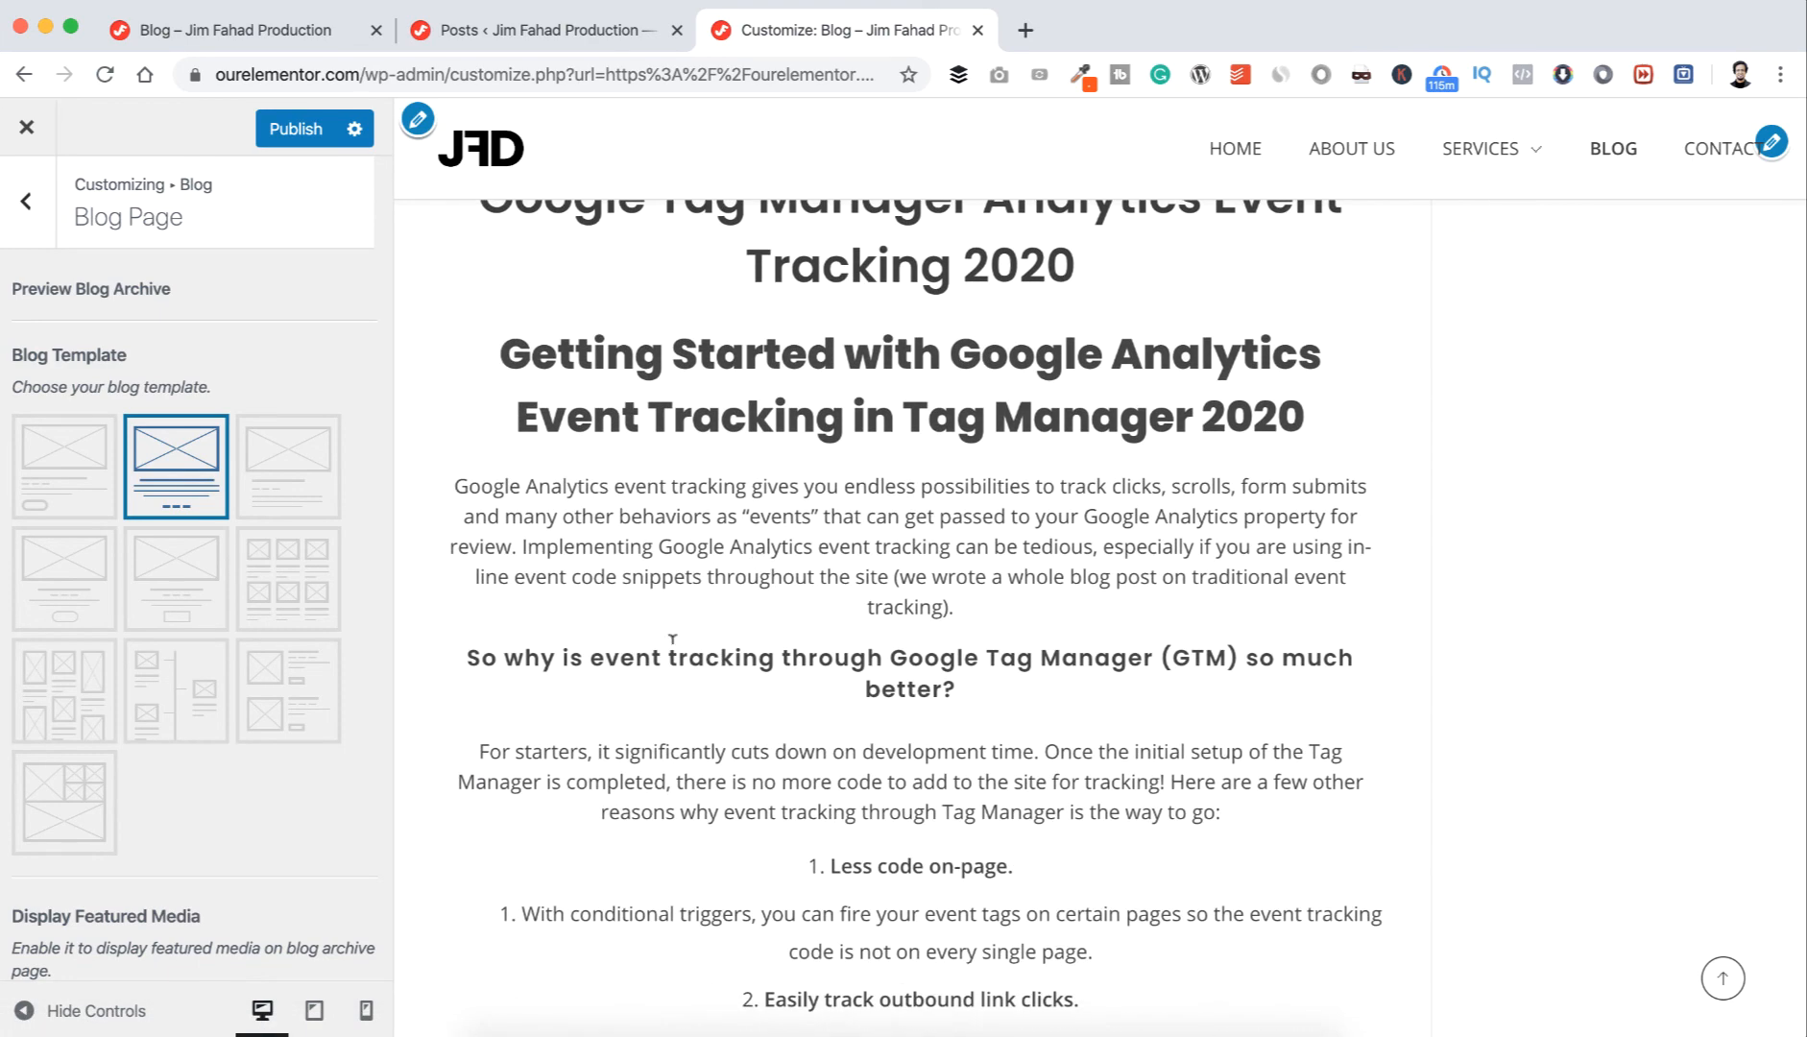
- Set the blog template to the list layout with the image beside the excerpt and review the previewed posts
left_click(305, 687)
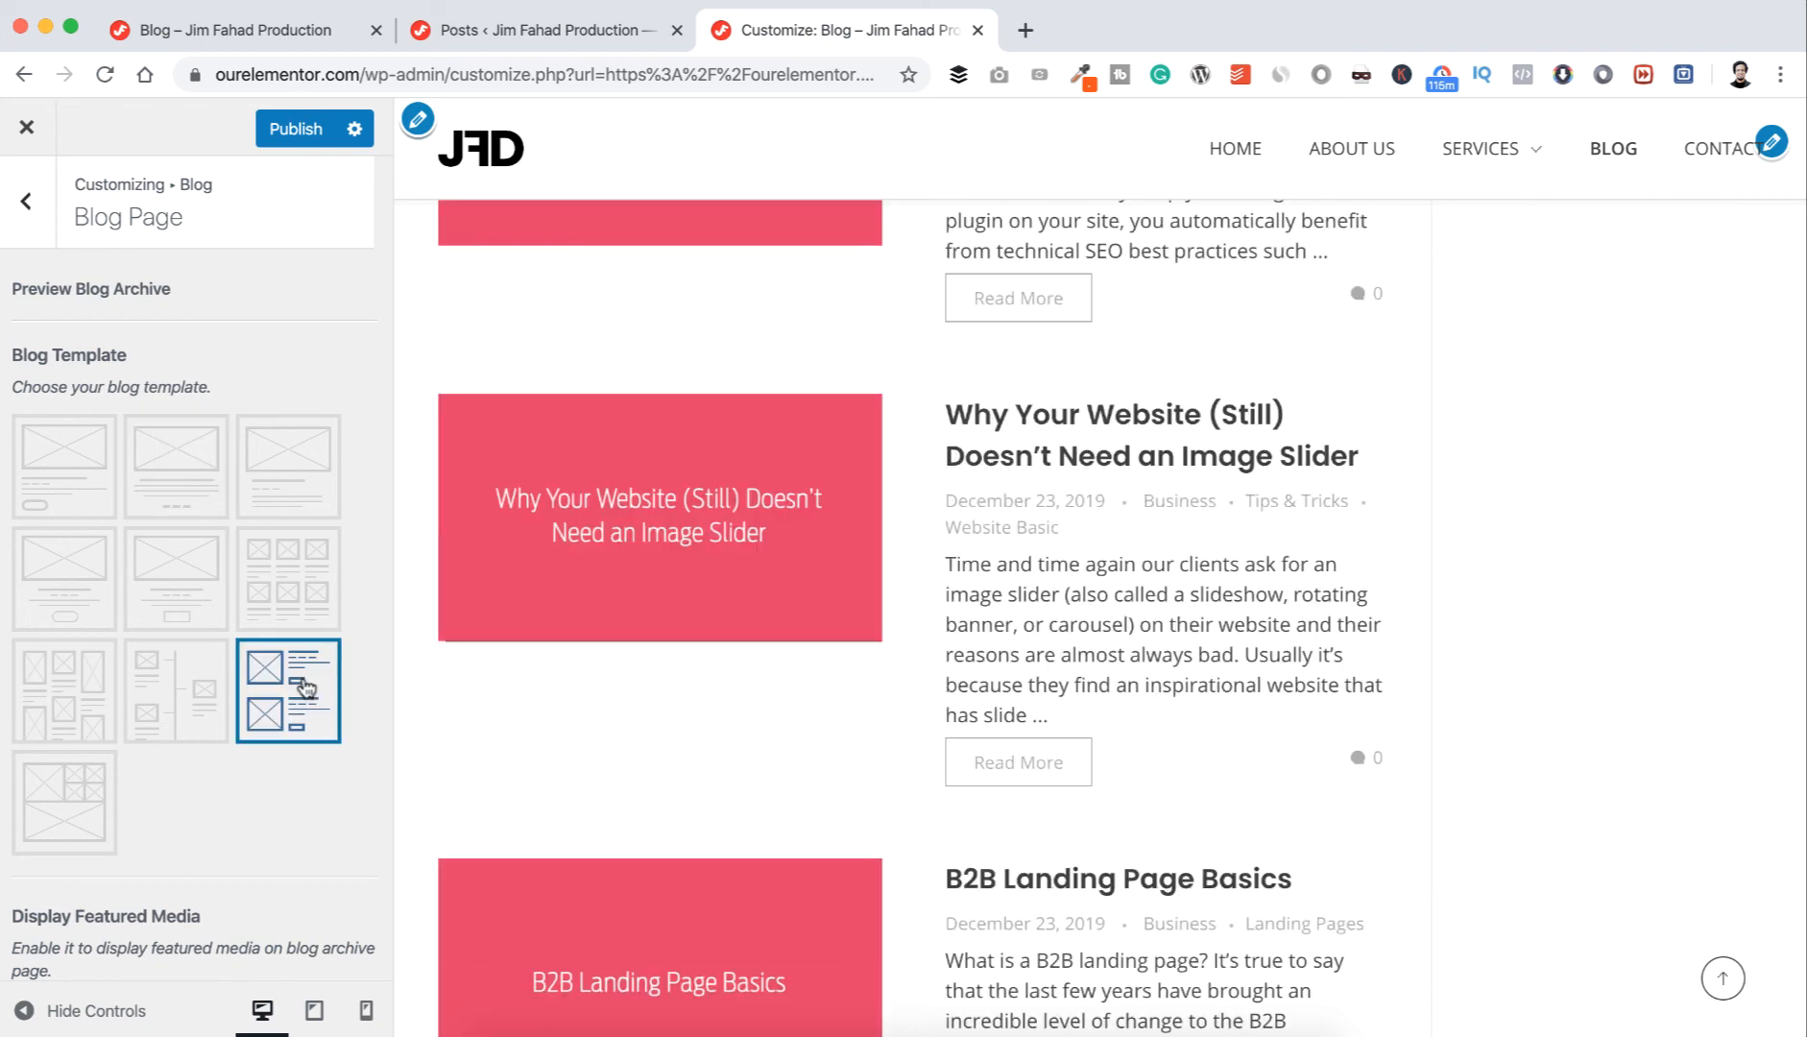
scroll(630, 684, "up", 15)
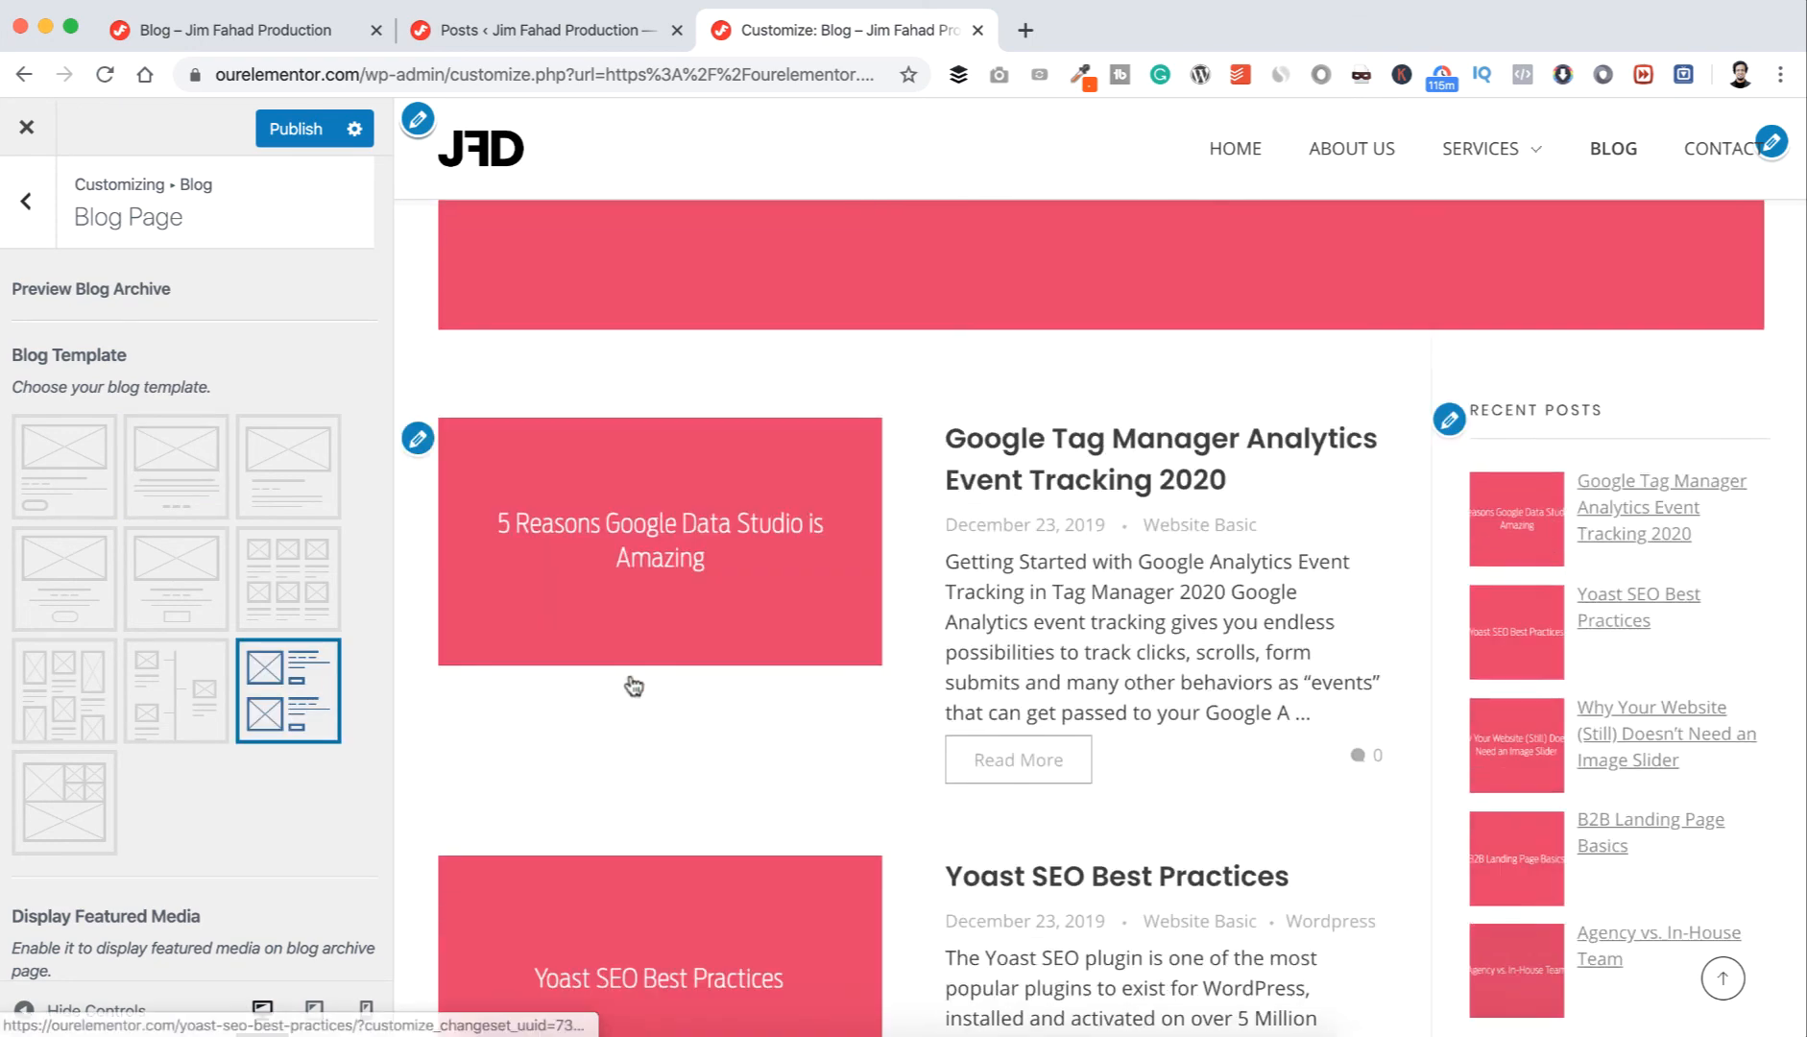
scroll(630, 686, "down", 8)
scroll(633, 685, "down", 14)
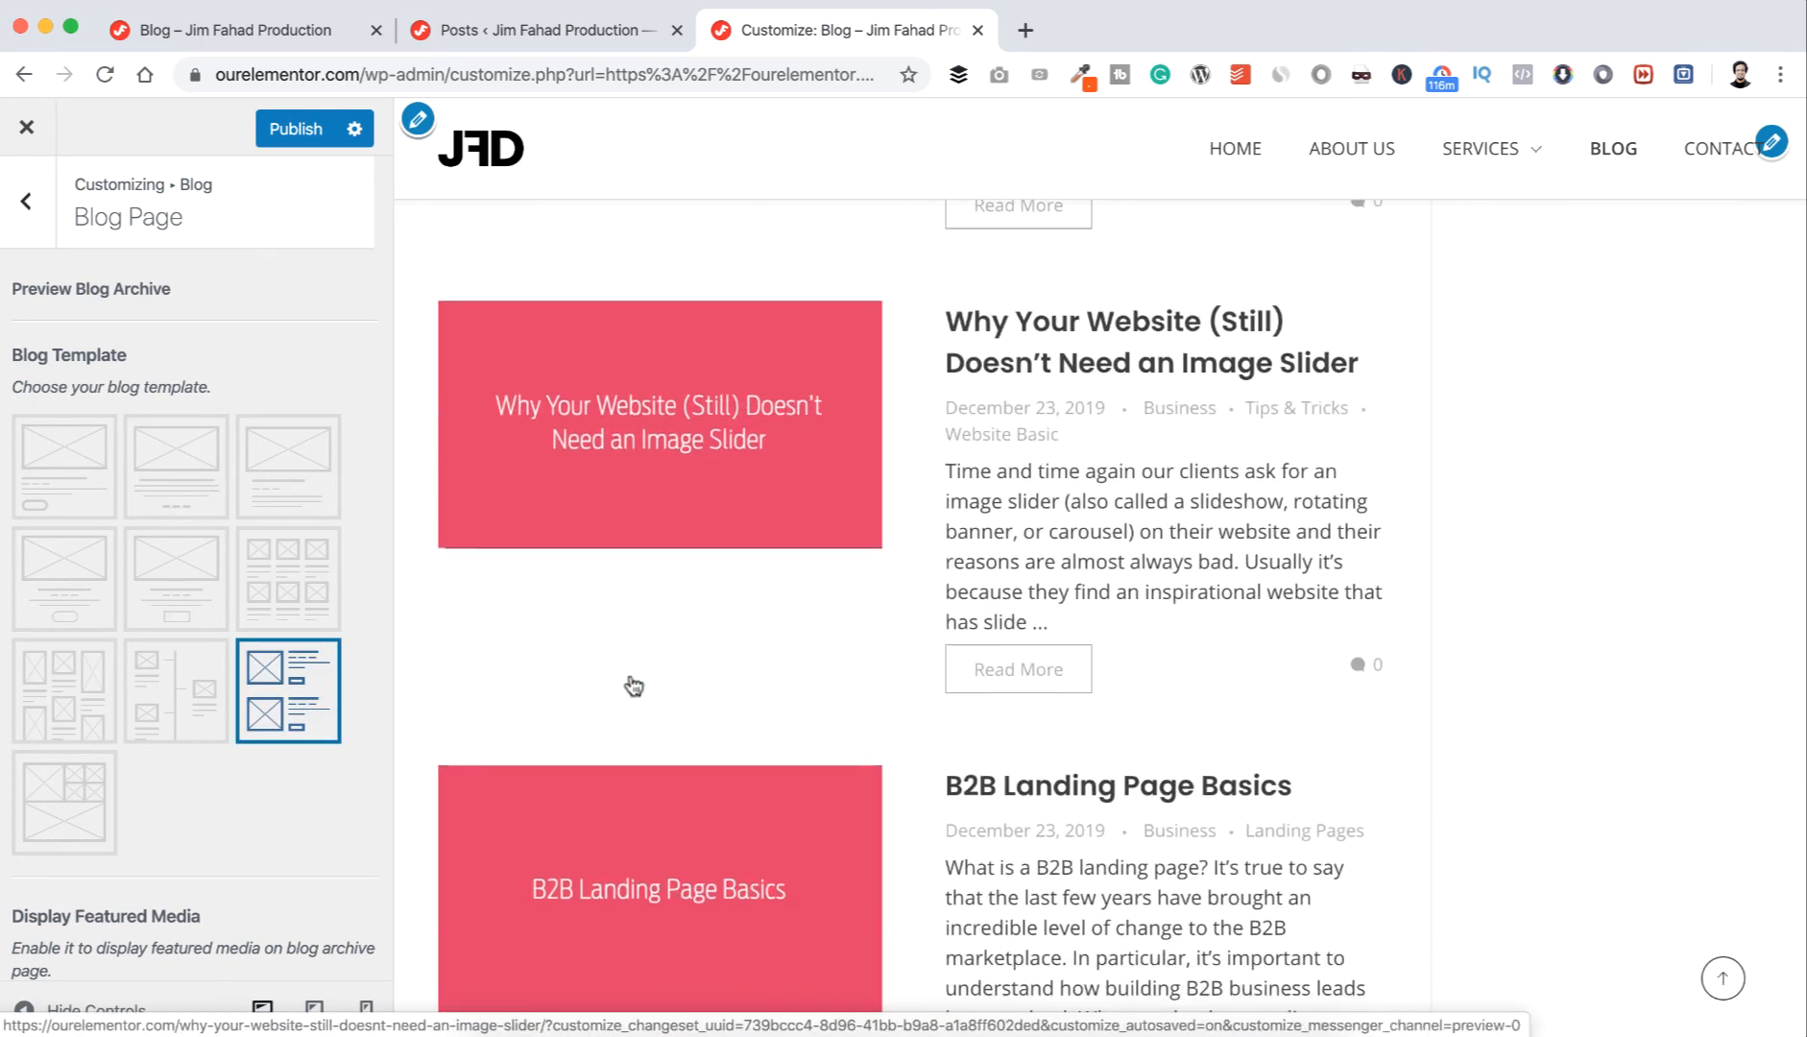
scroll(633, 684, "up", 20)
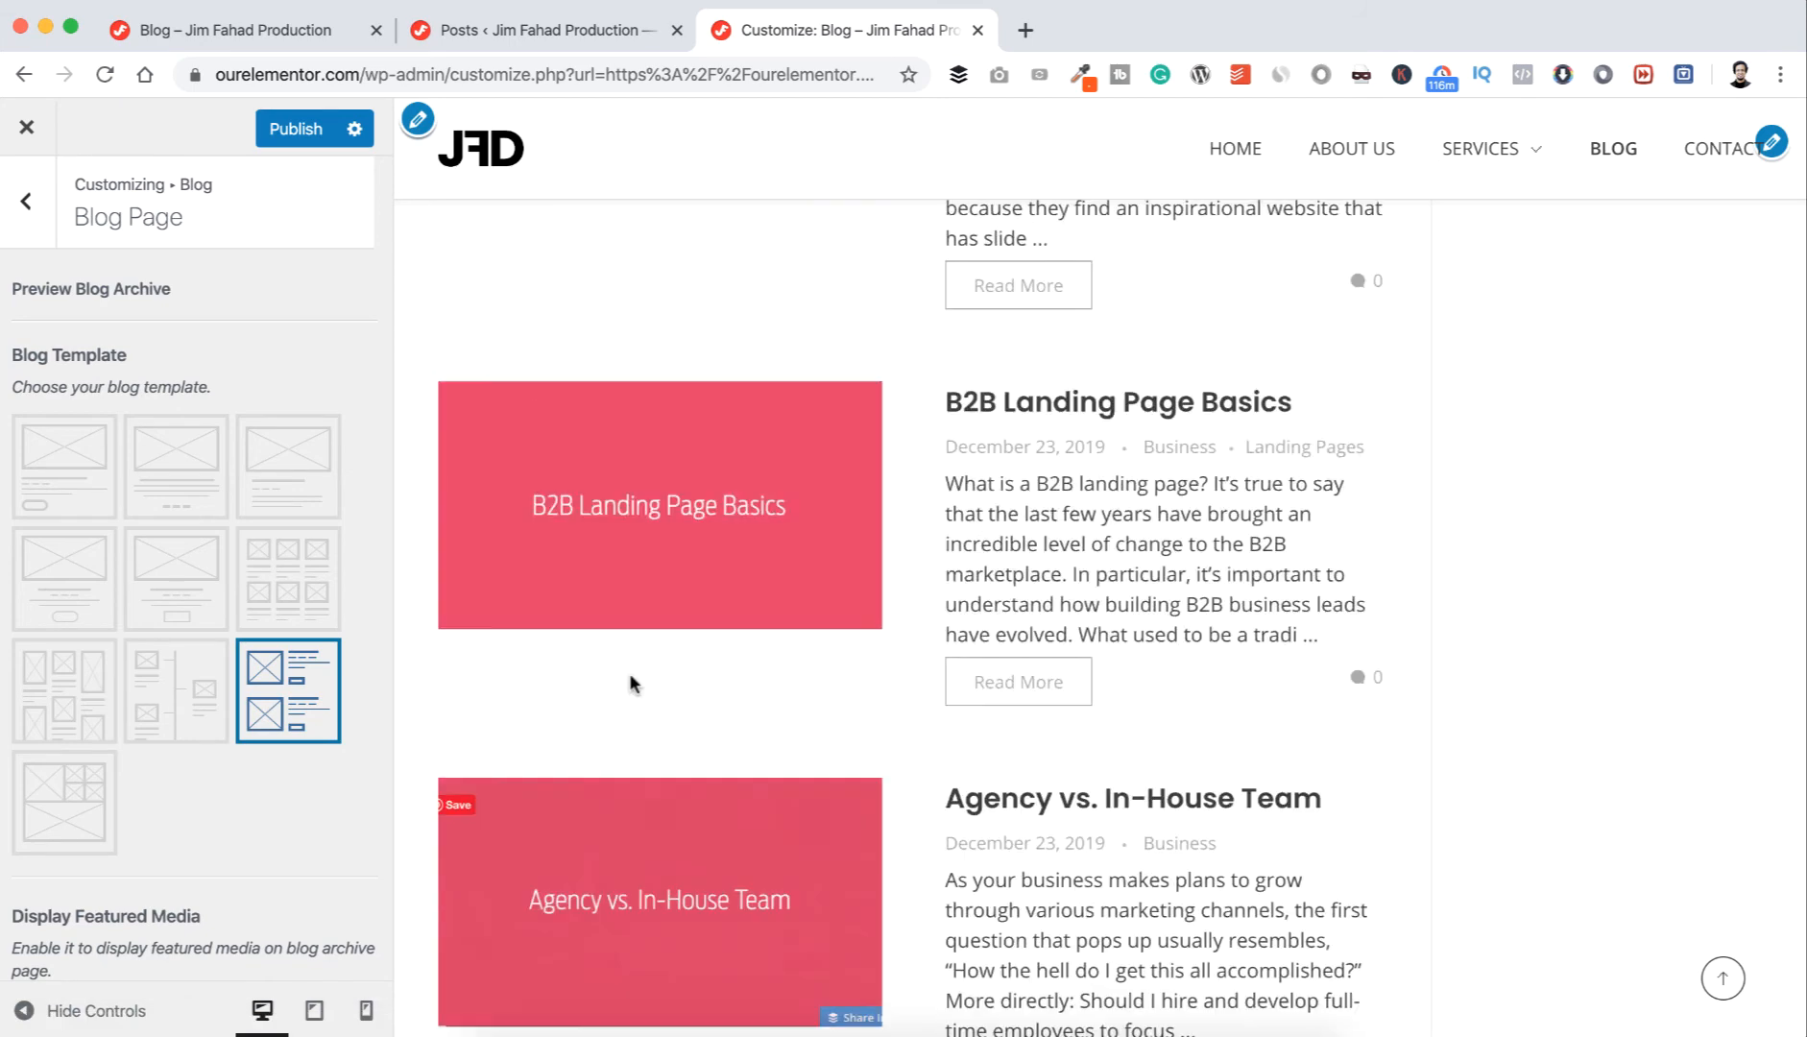
scroll(630, 683, "up", 1)
scroll(626, 674, "down", 2)
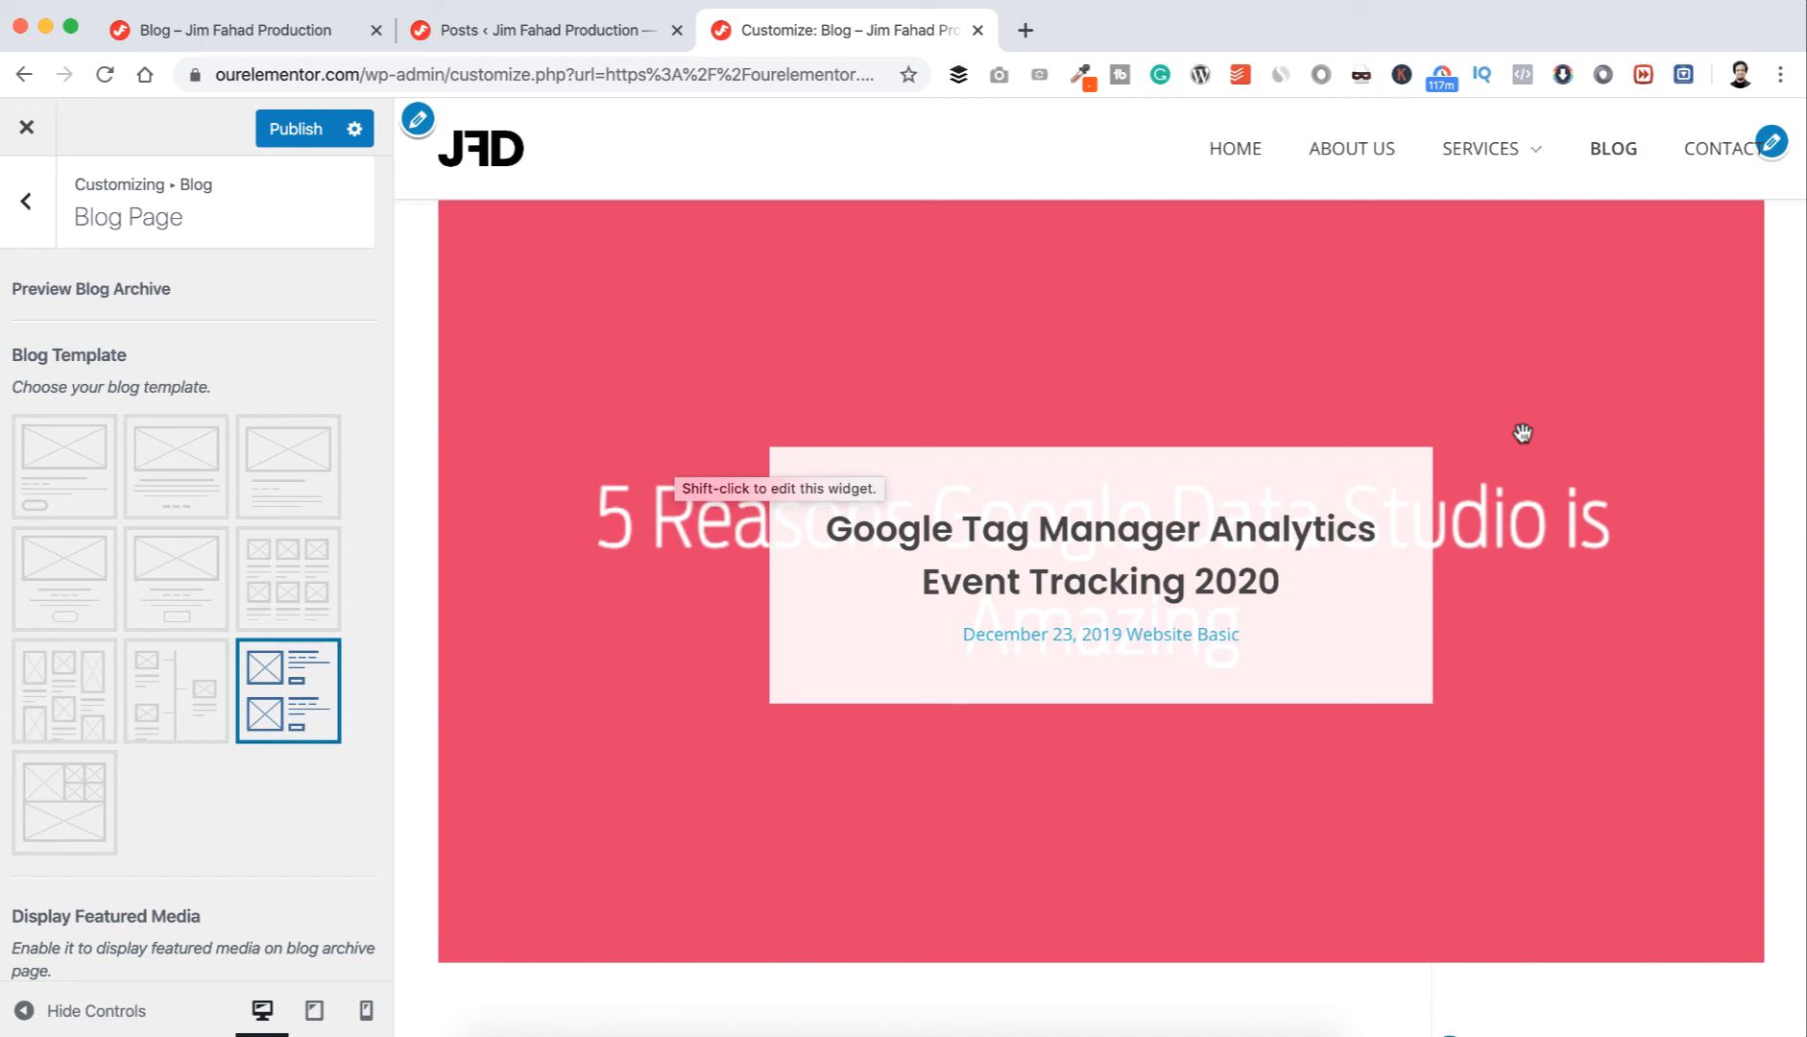
scroll(1523, 433, "down", 1)
scroll(1523, 433, "up", 2)
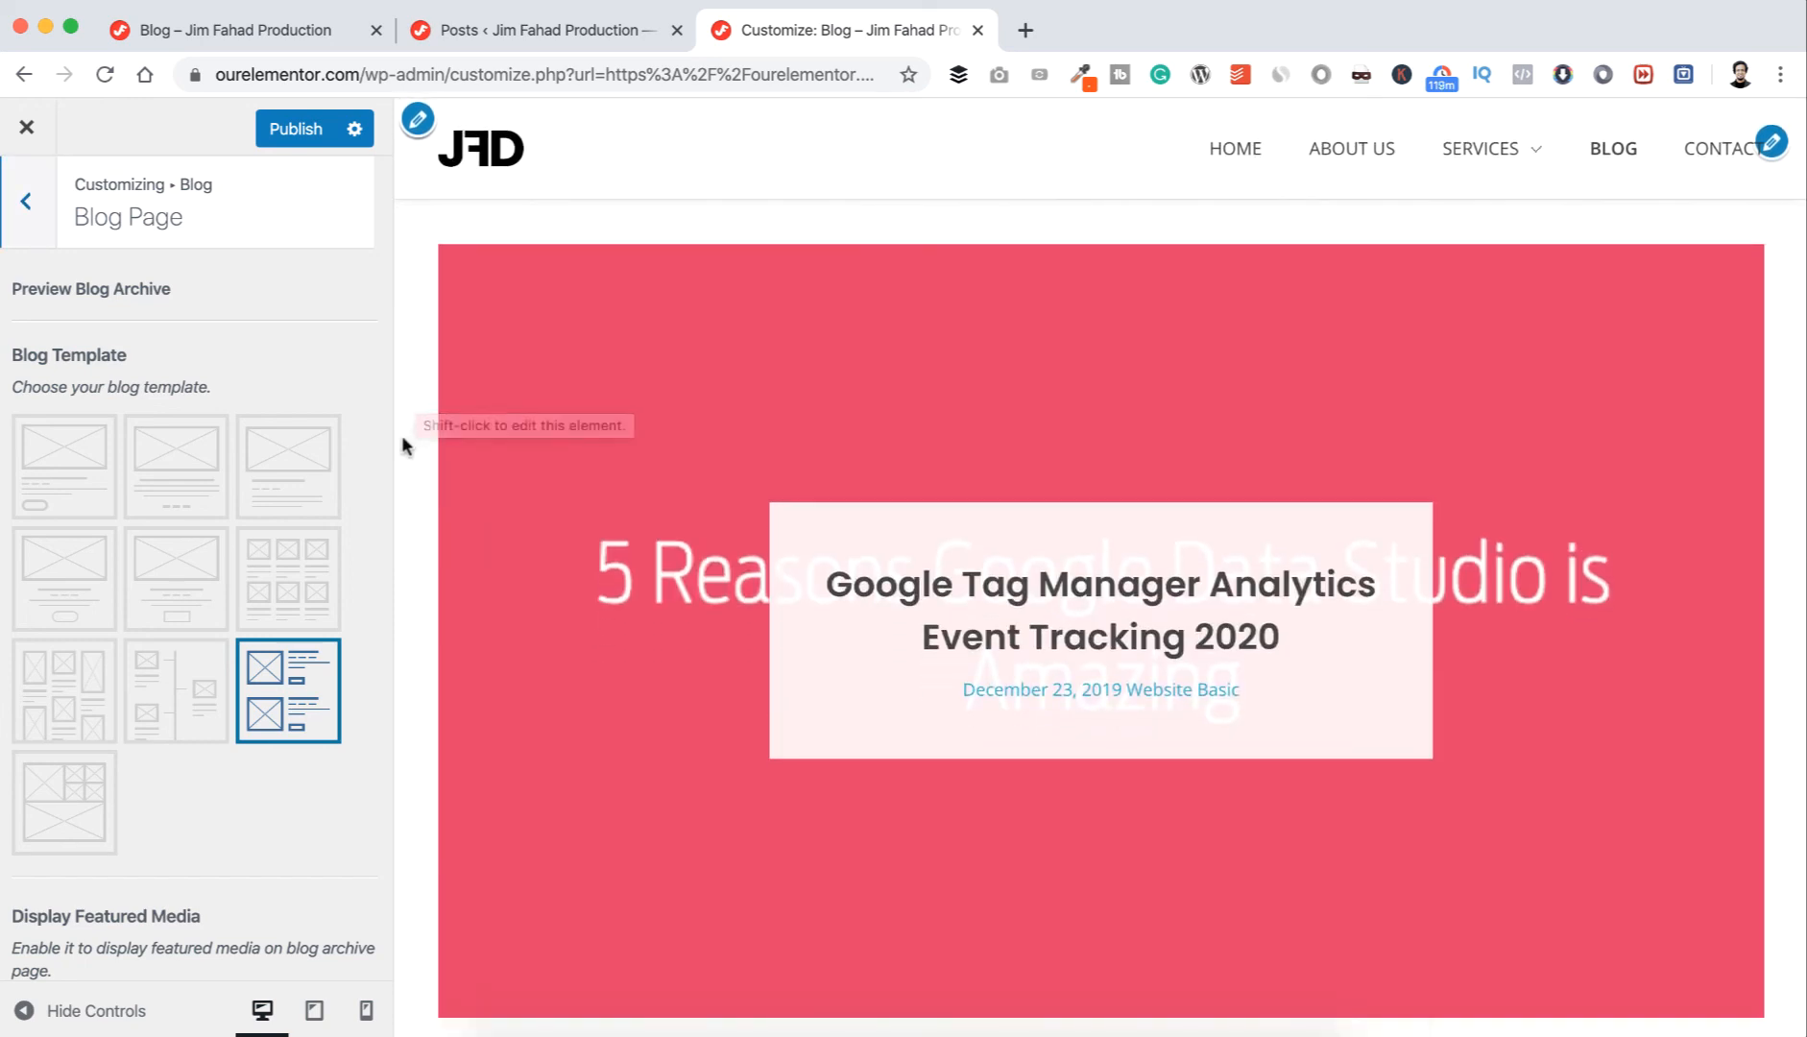
scroll(508, 634, "down", 2)
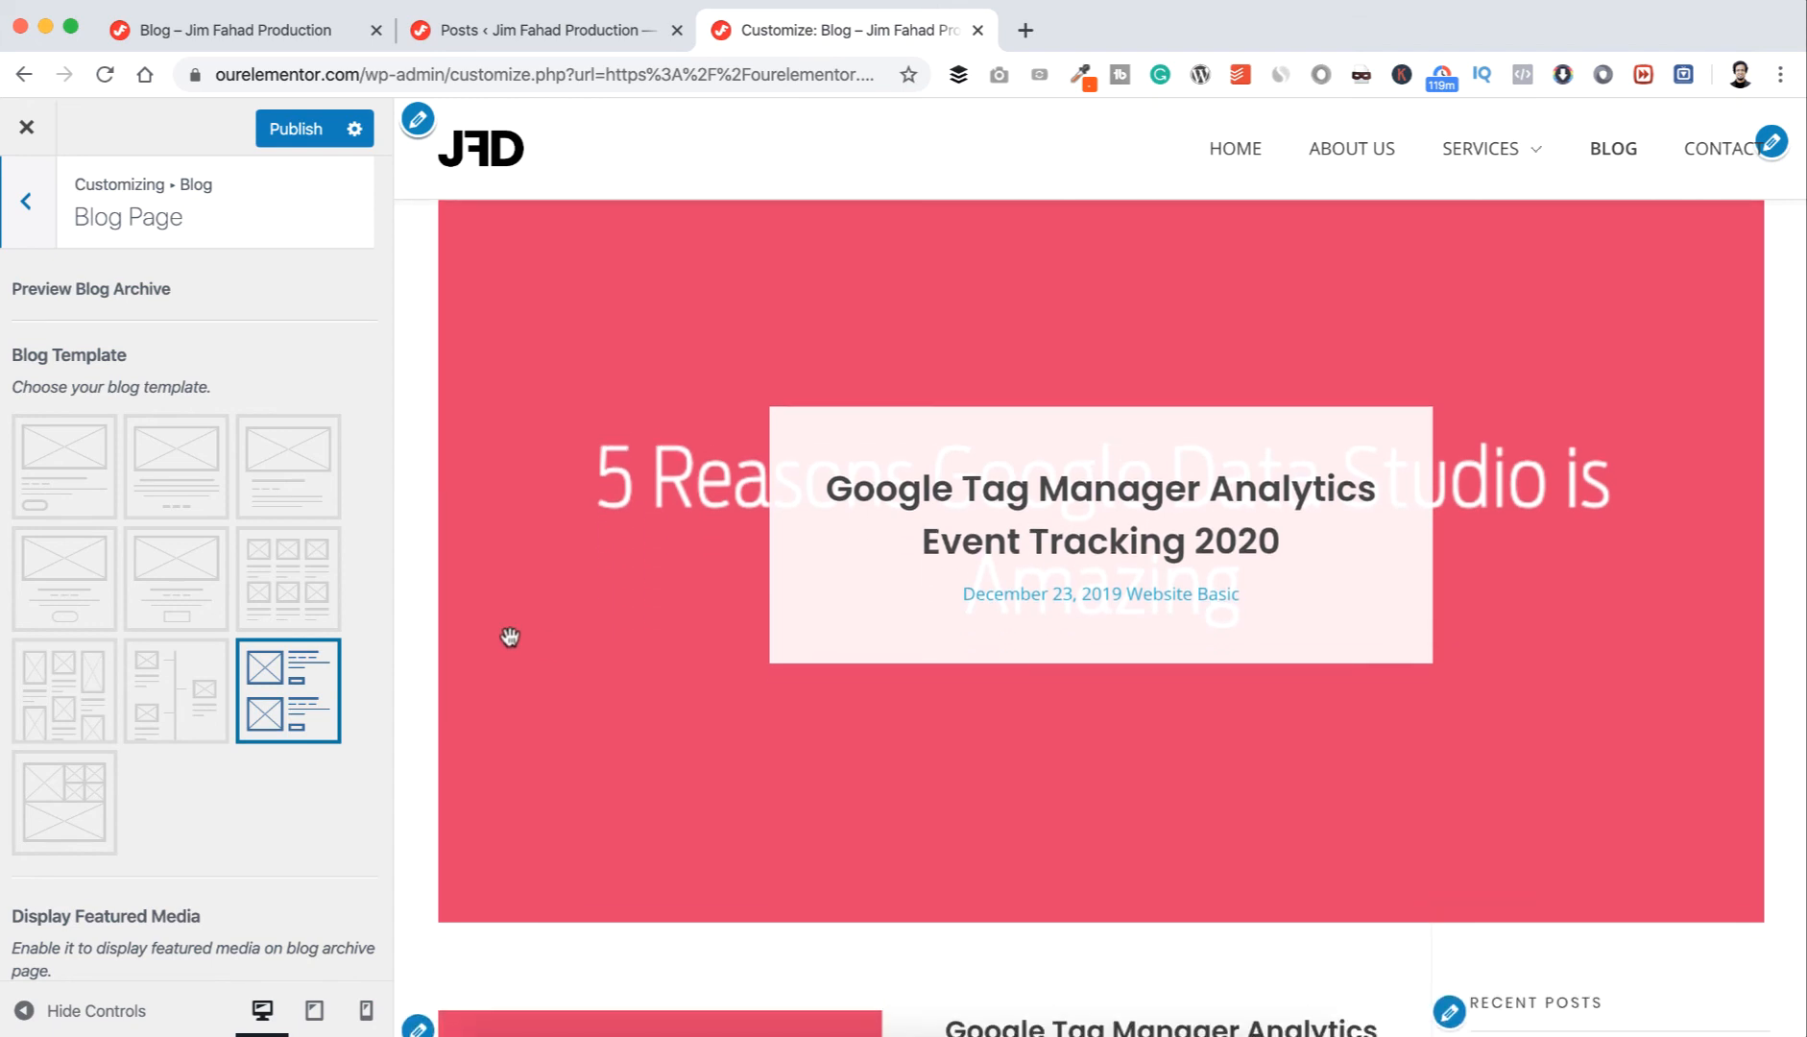
- Disable the post slider above the blog posts and return to the Blog Page settings
left_click(28, 203)
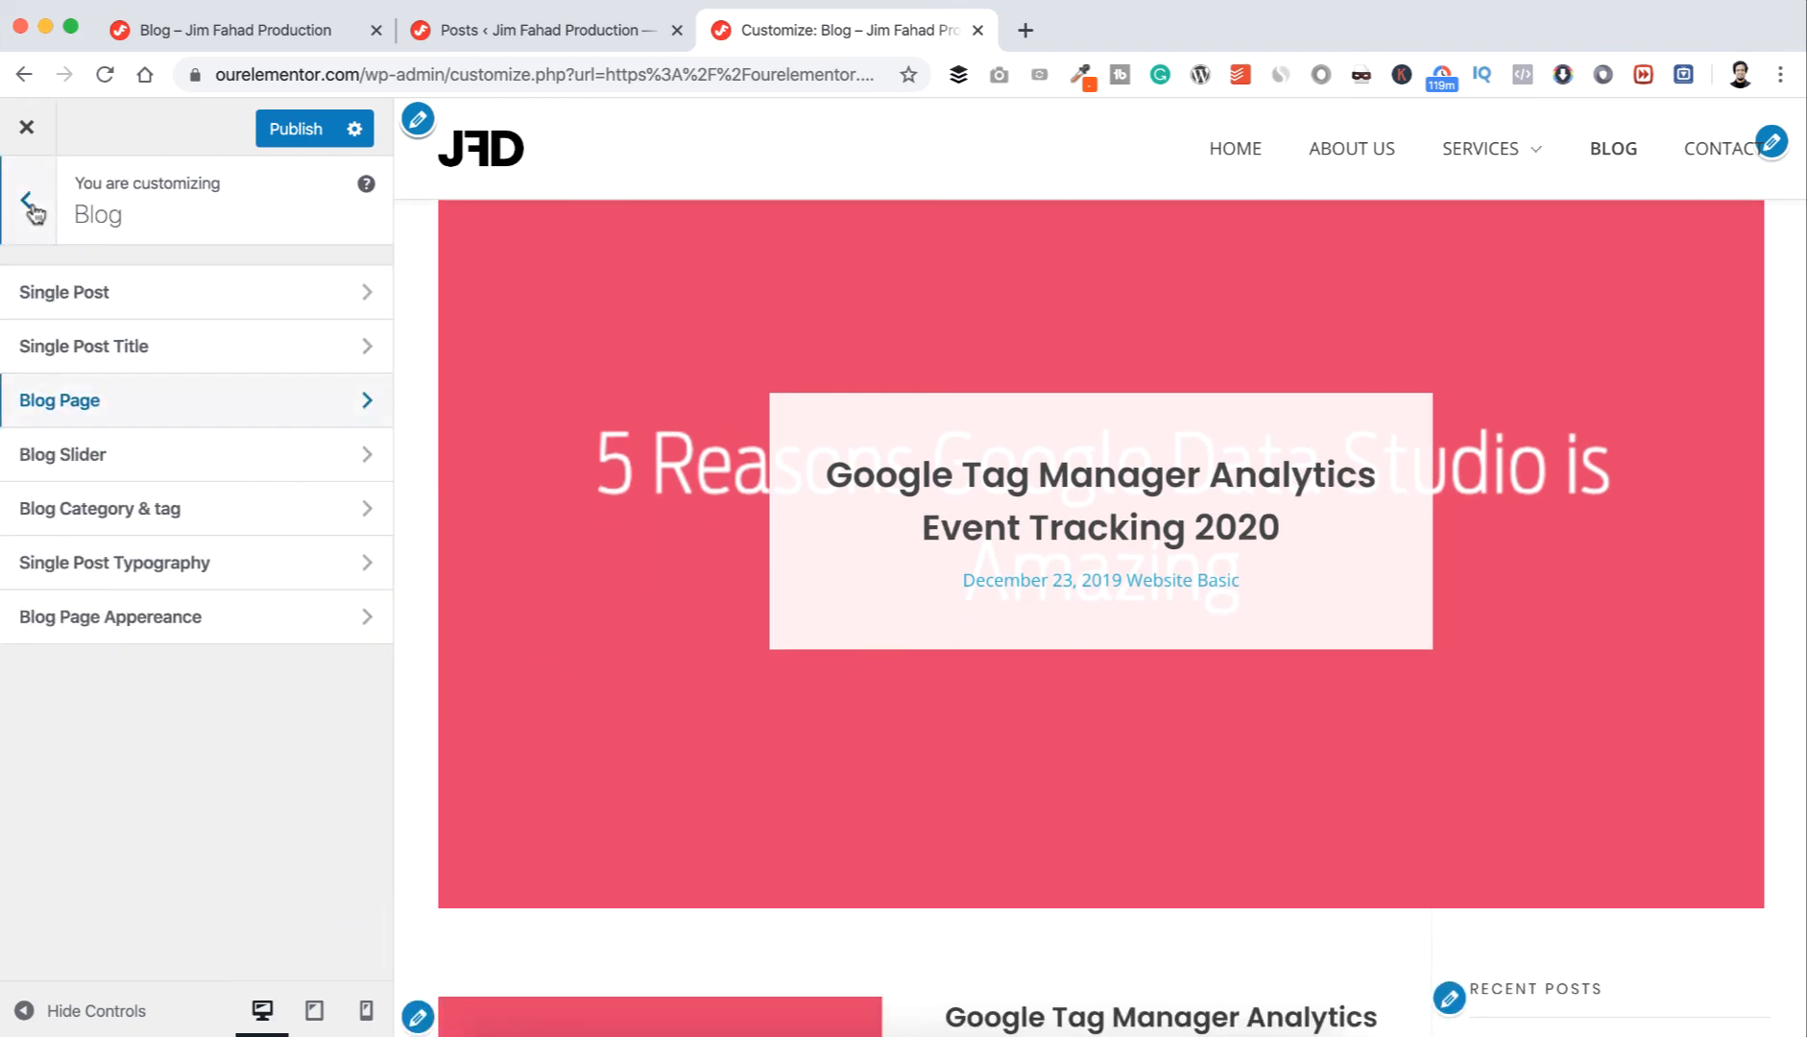
left_click(139, 466)
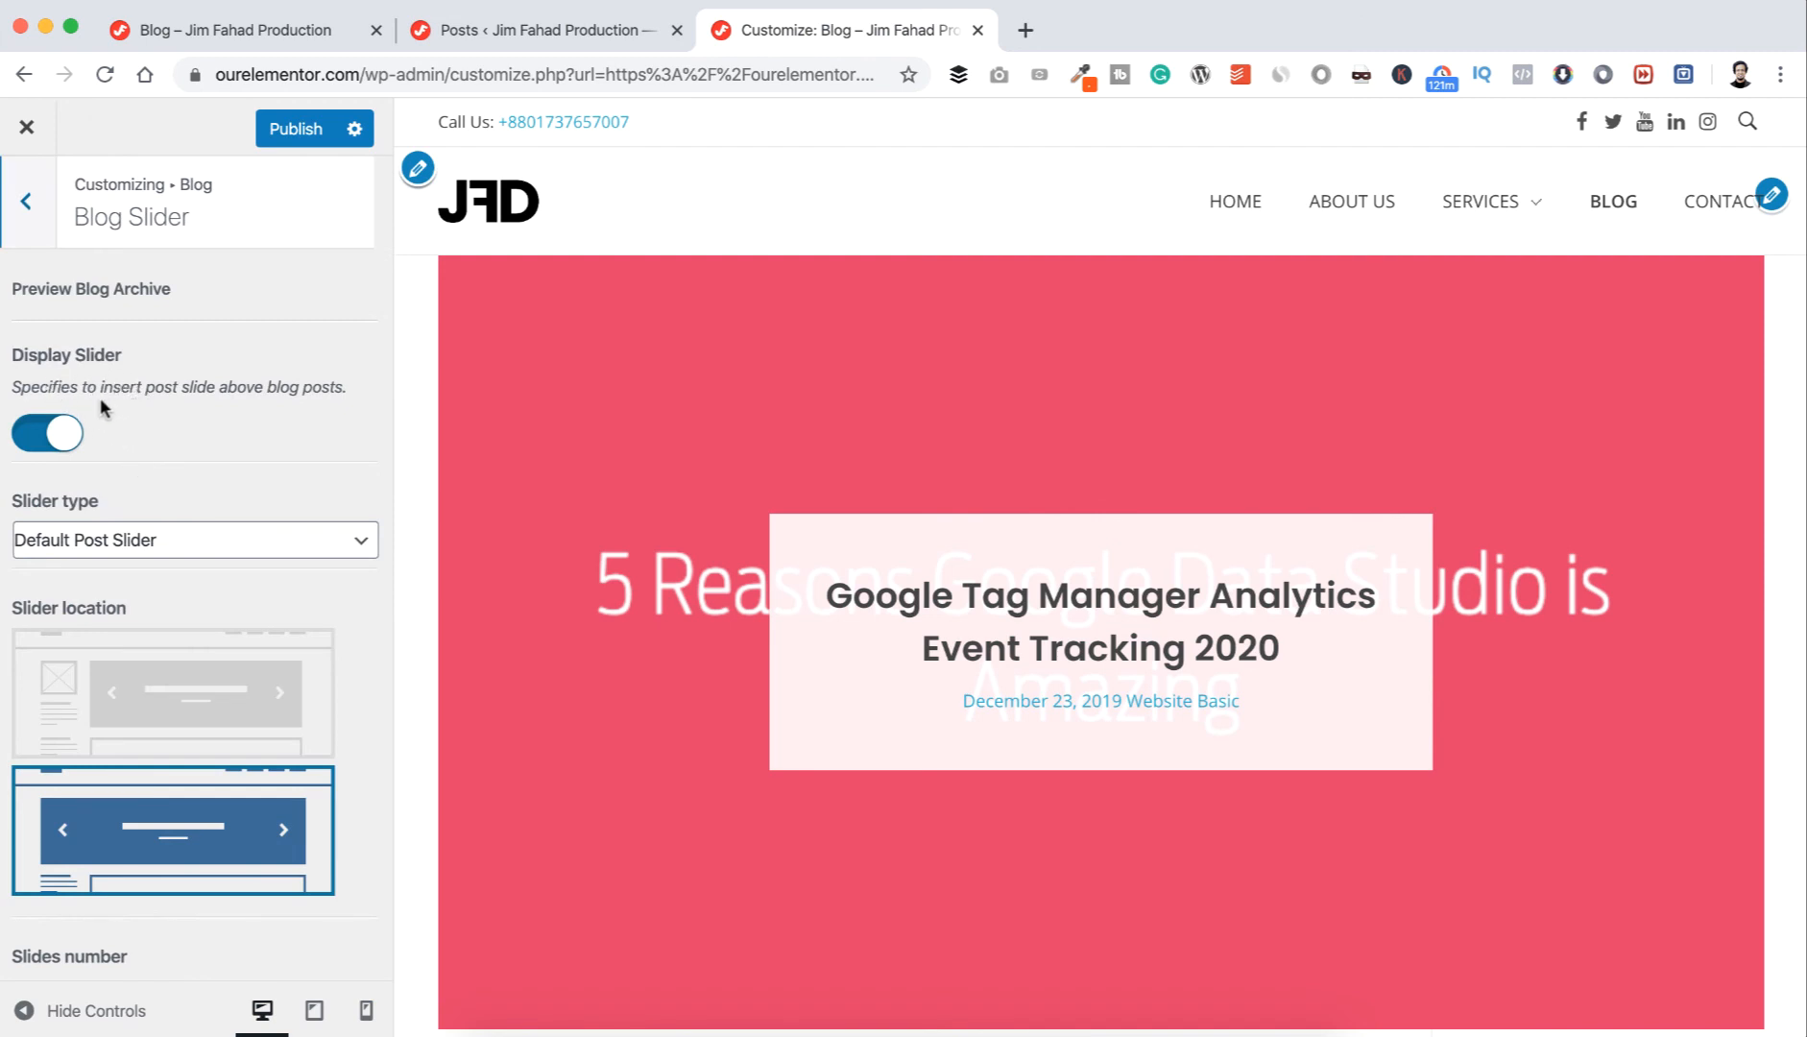
left_click(43, 435)
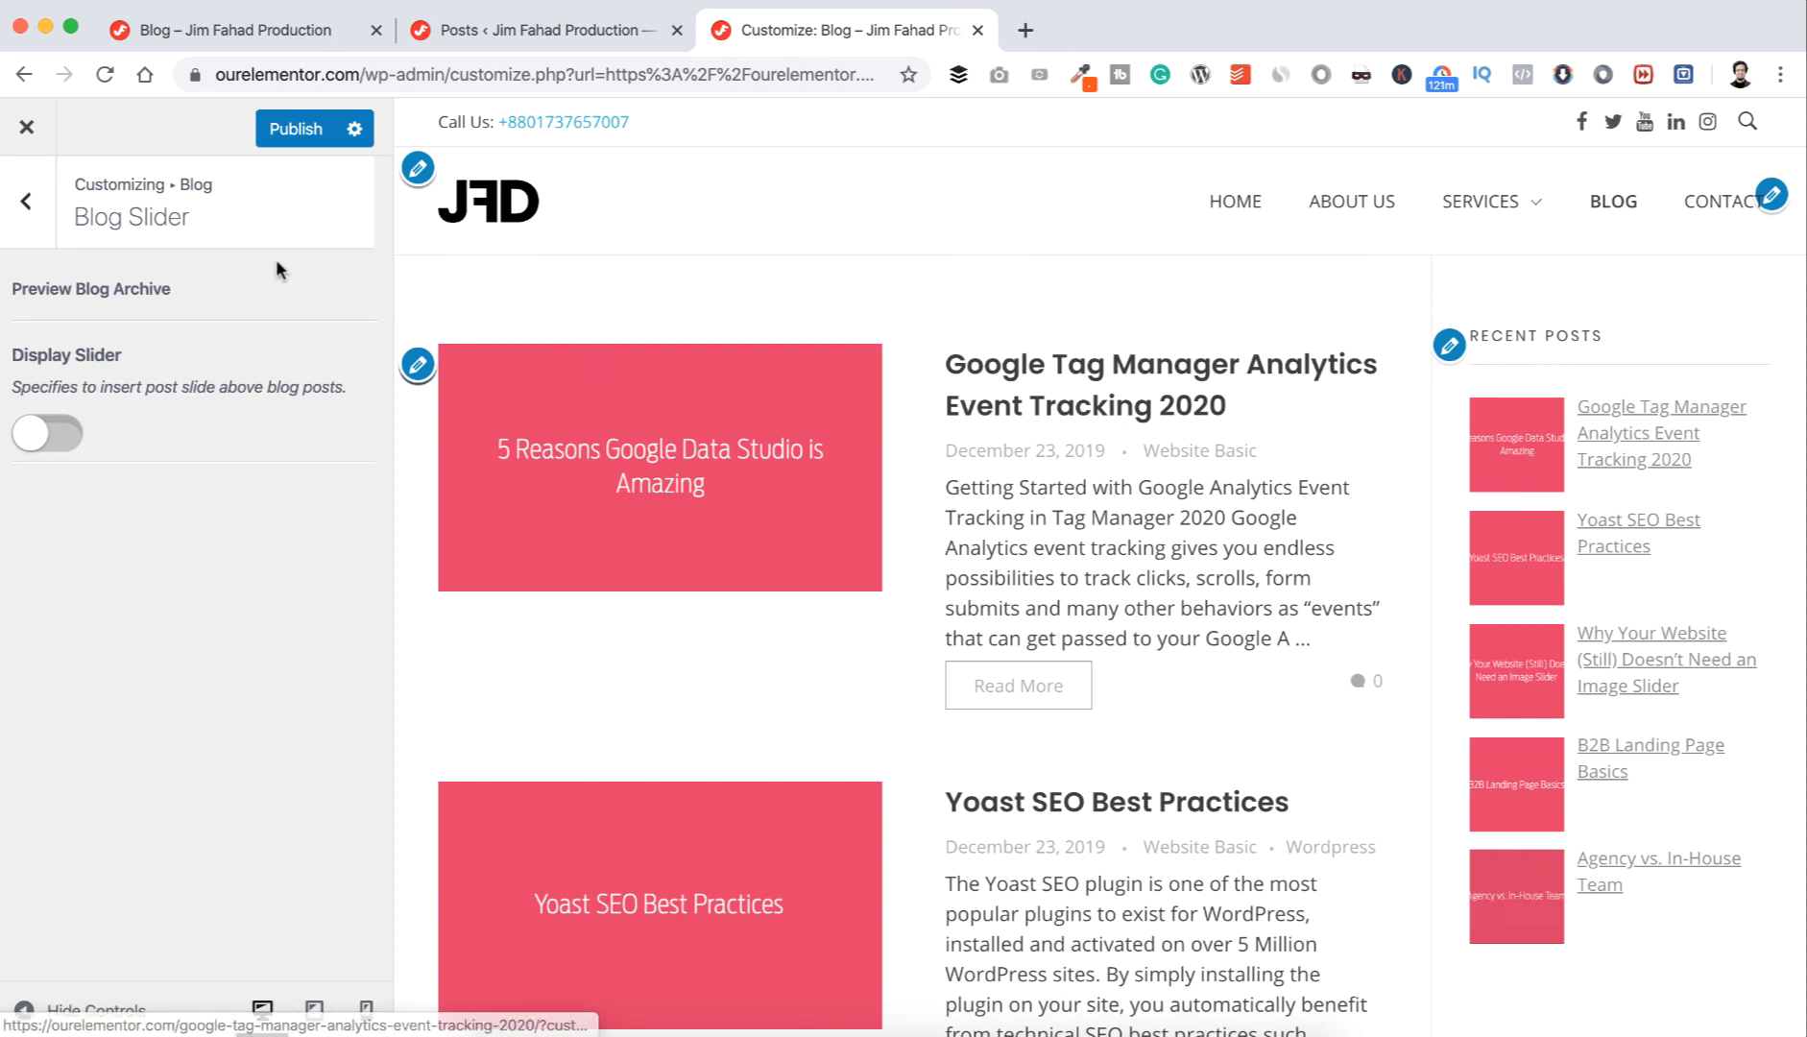
left_click(27, 202)
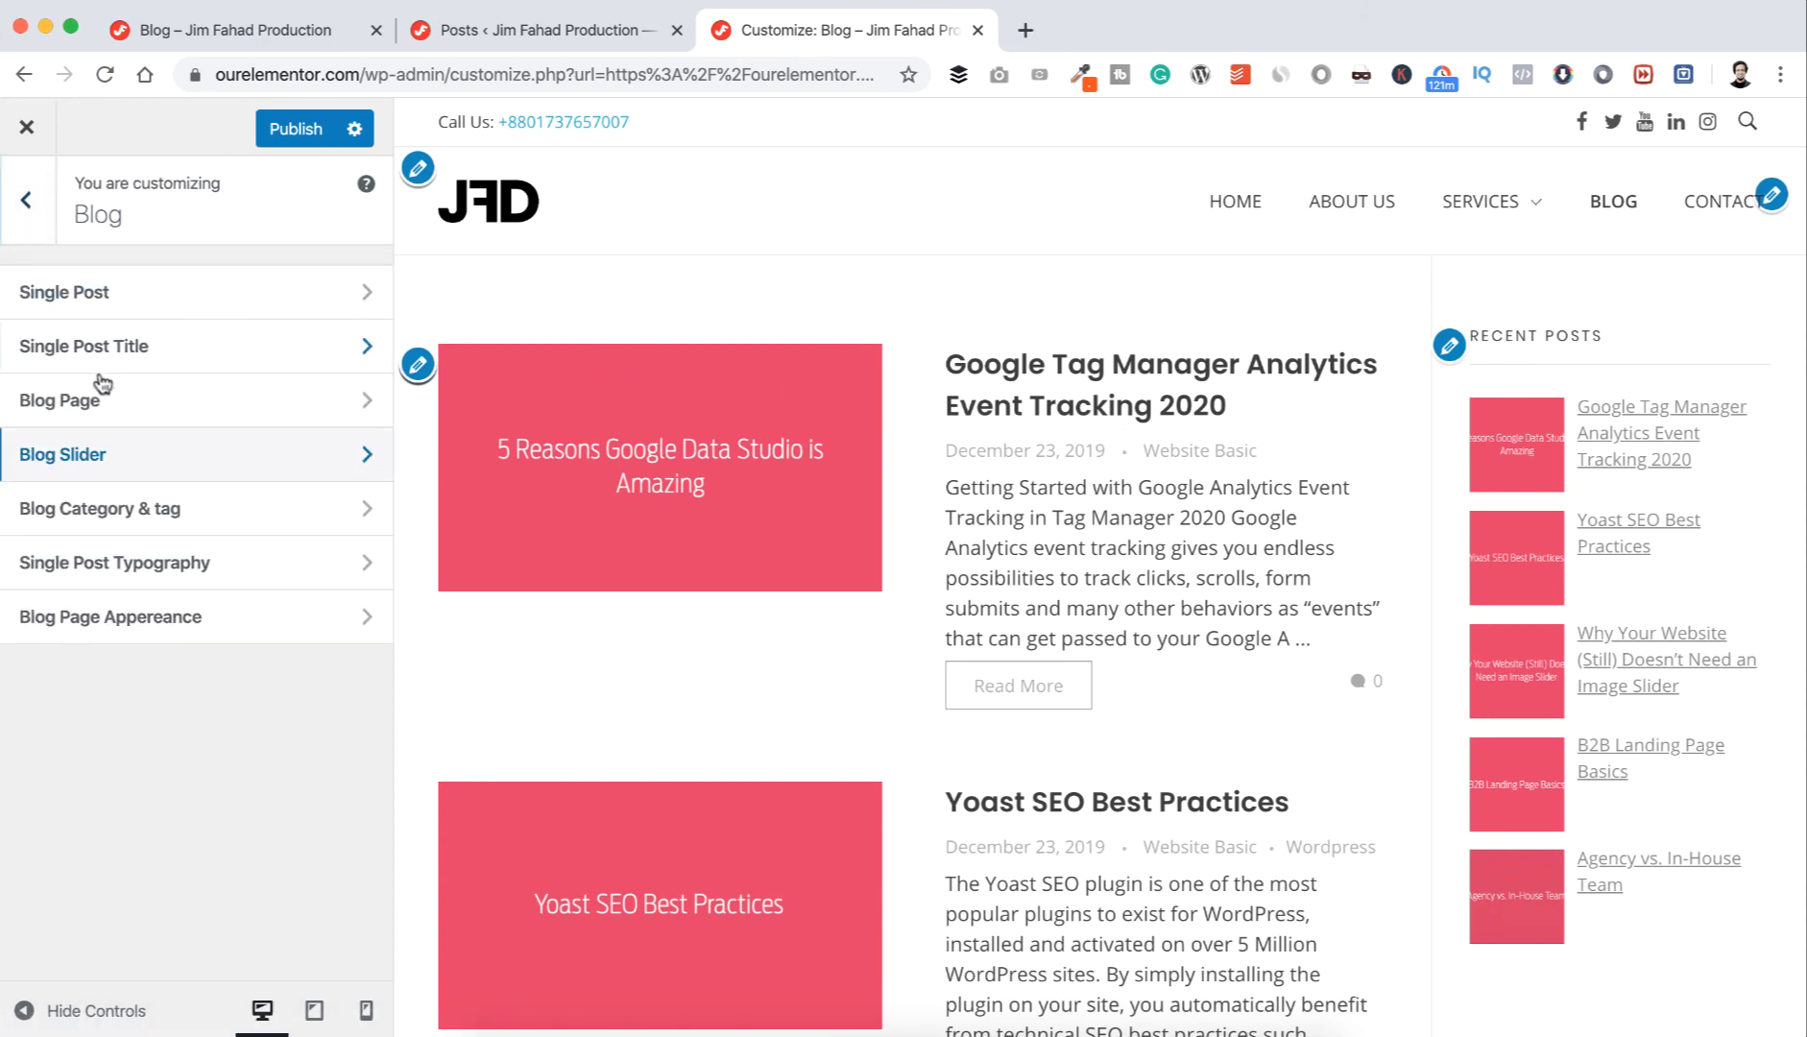
left_click(145, 403)
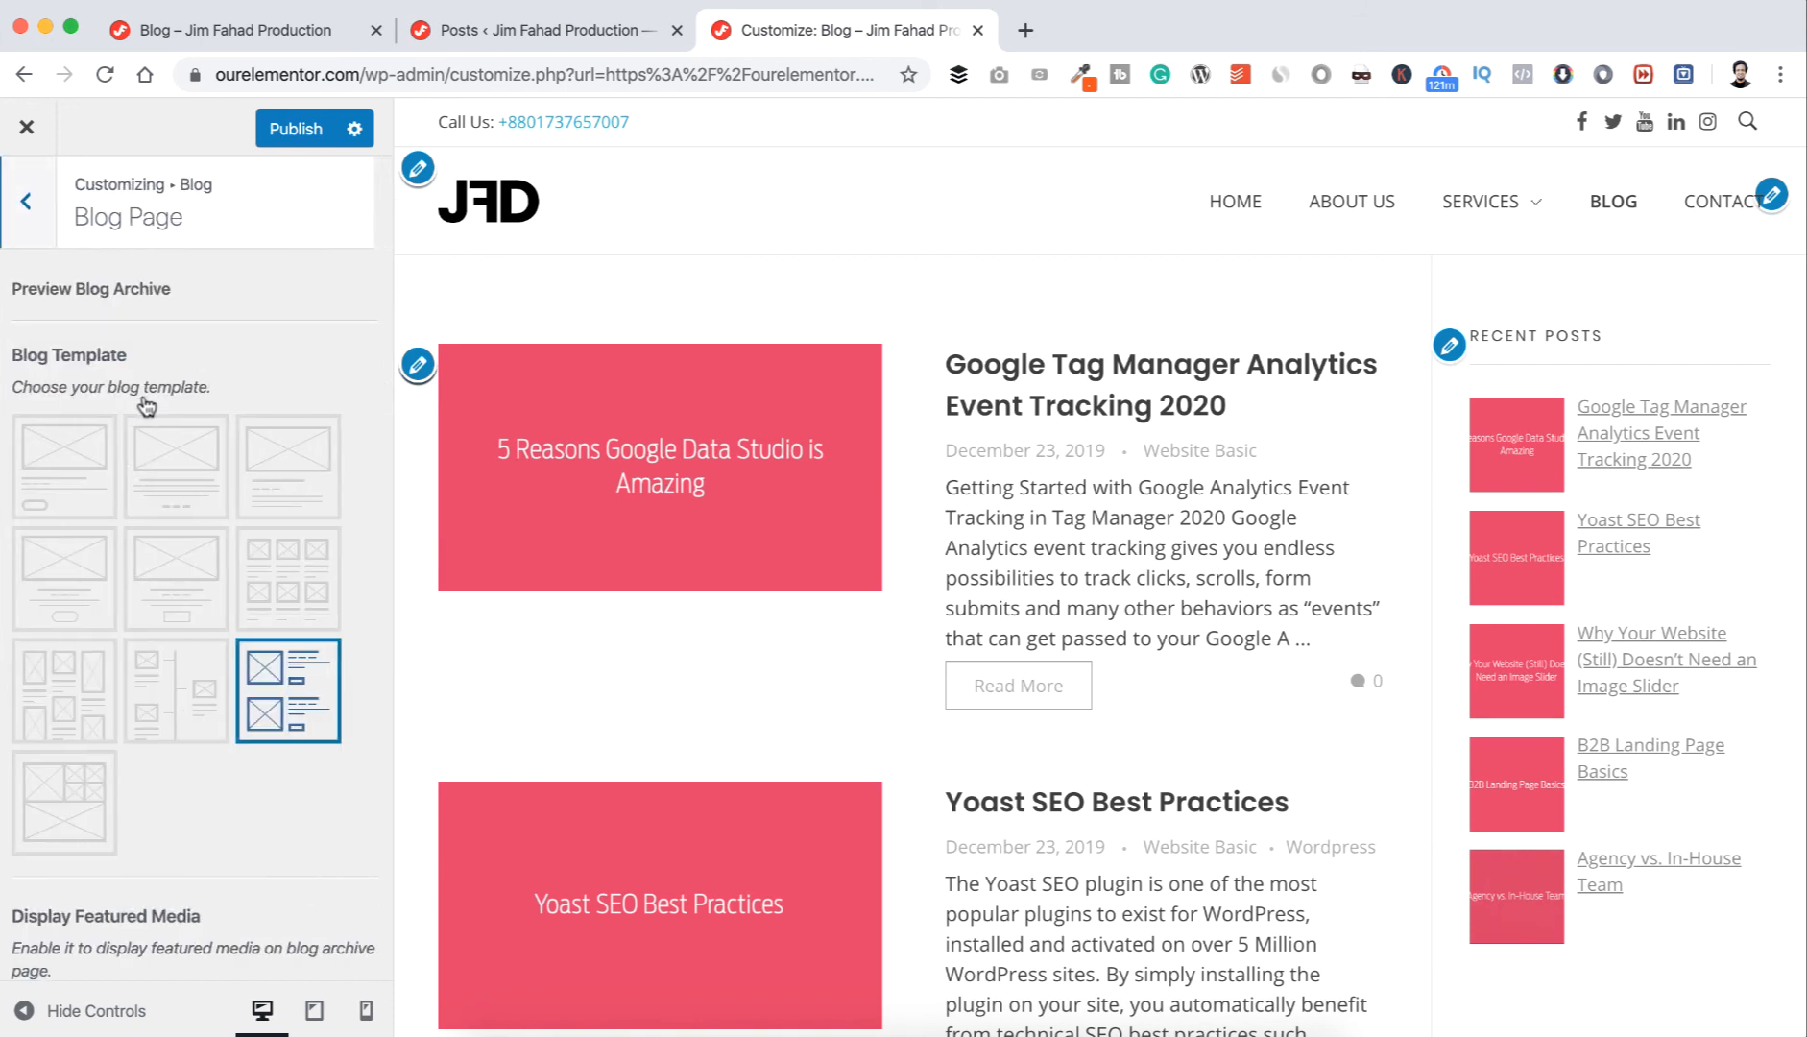
- Set the blog sidebar position to the no-sidebar layout and the blog content length to Summary
scroll(154, 637, "down", 5)
scroll(153, 634, "down", 15)
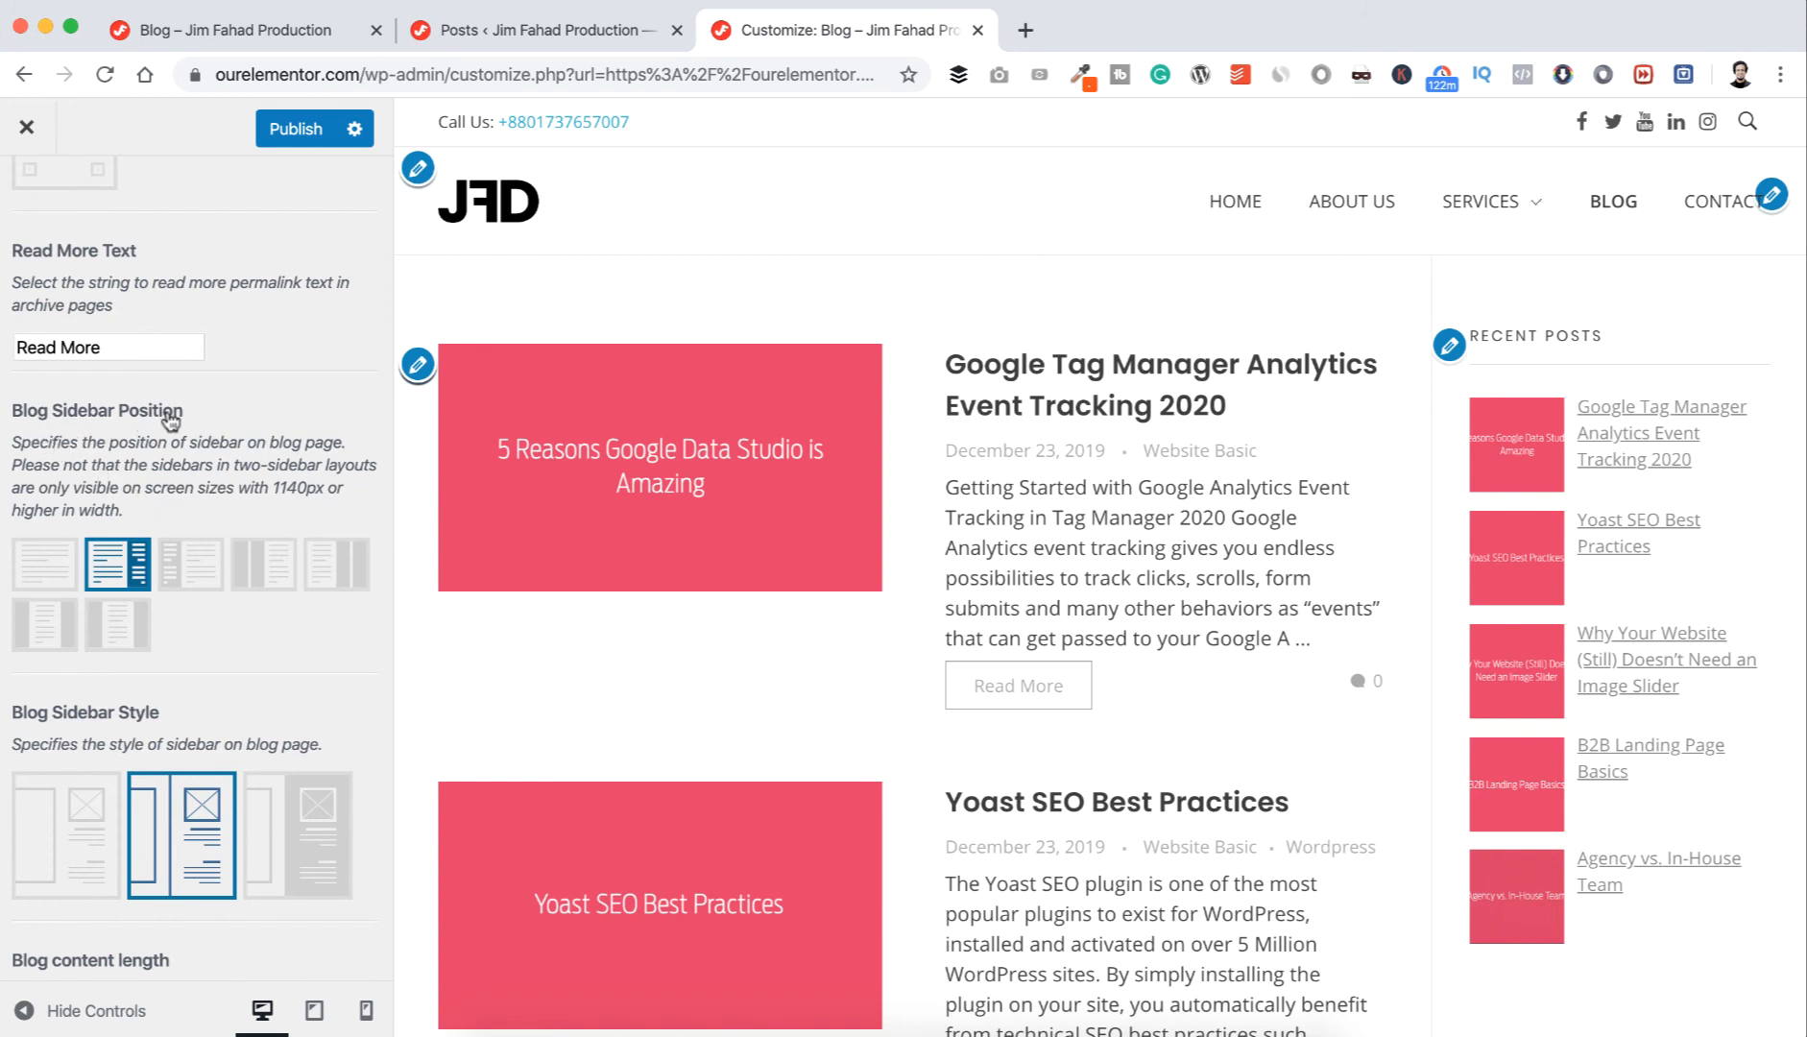
left_click(51, 574)
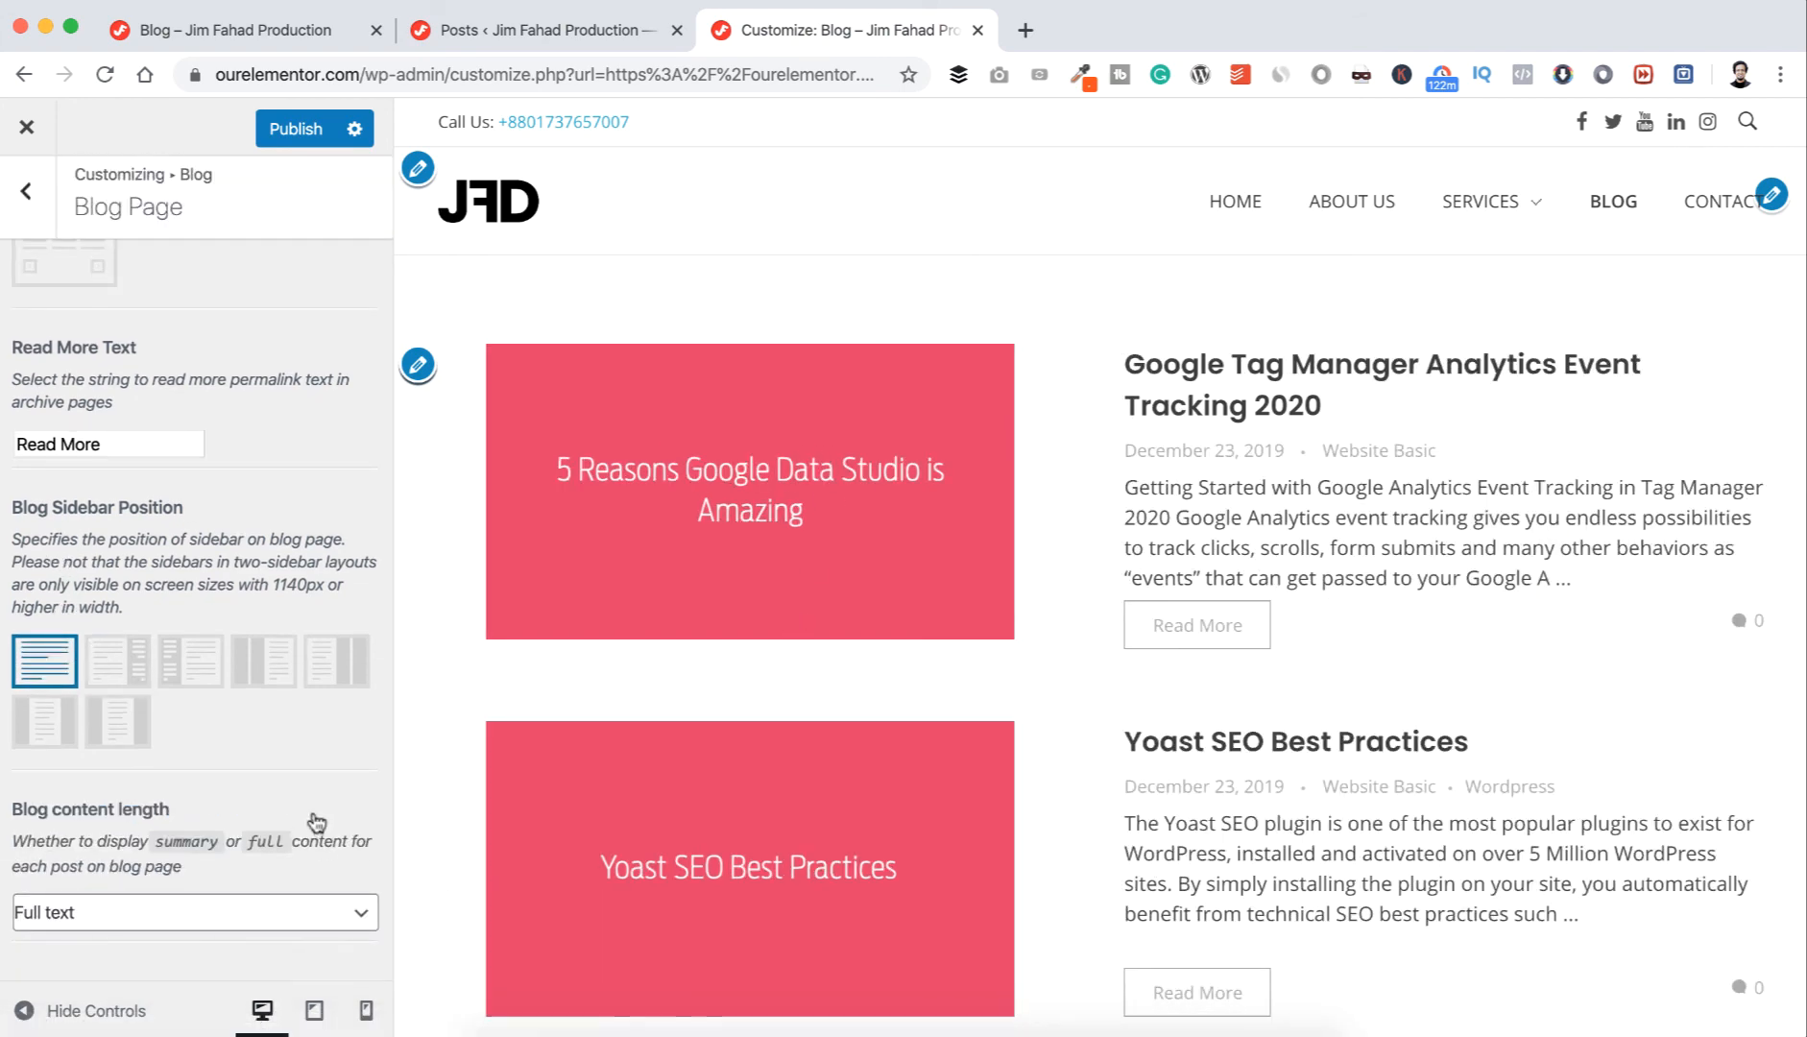
left_click(174, 909)
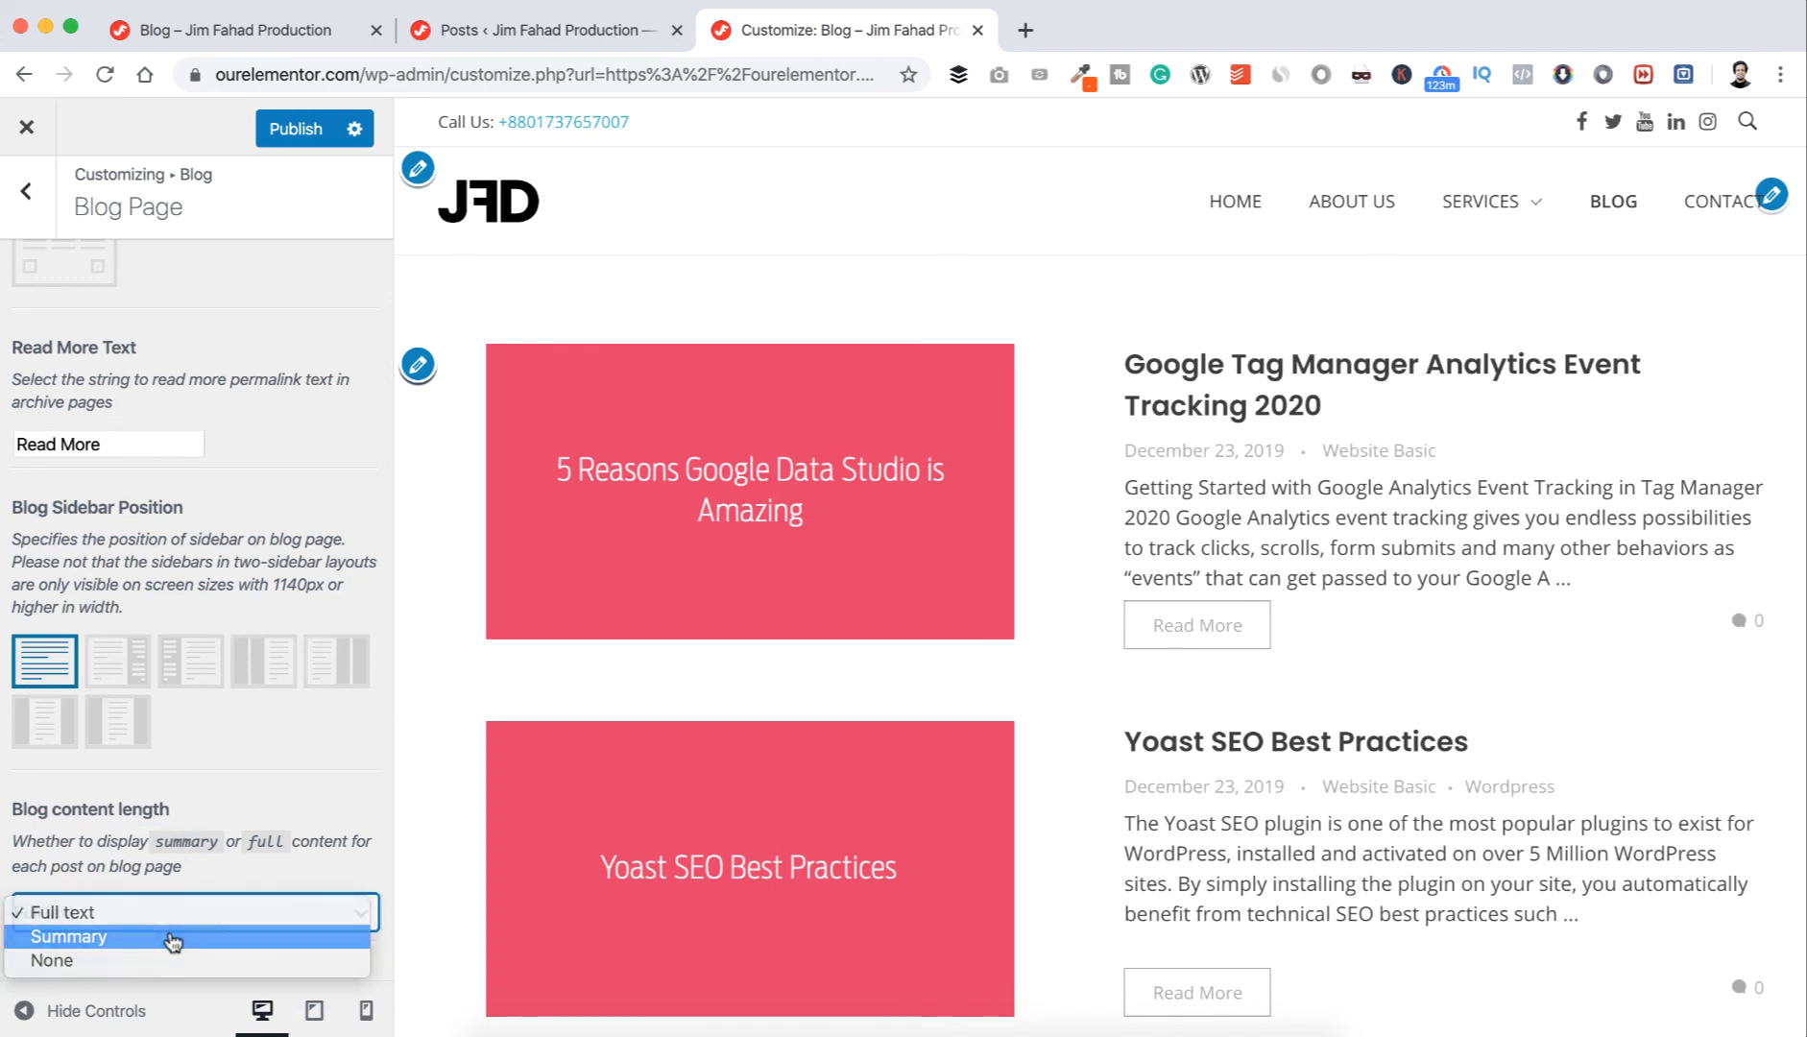
left_click(174, 936)
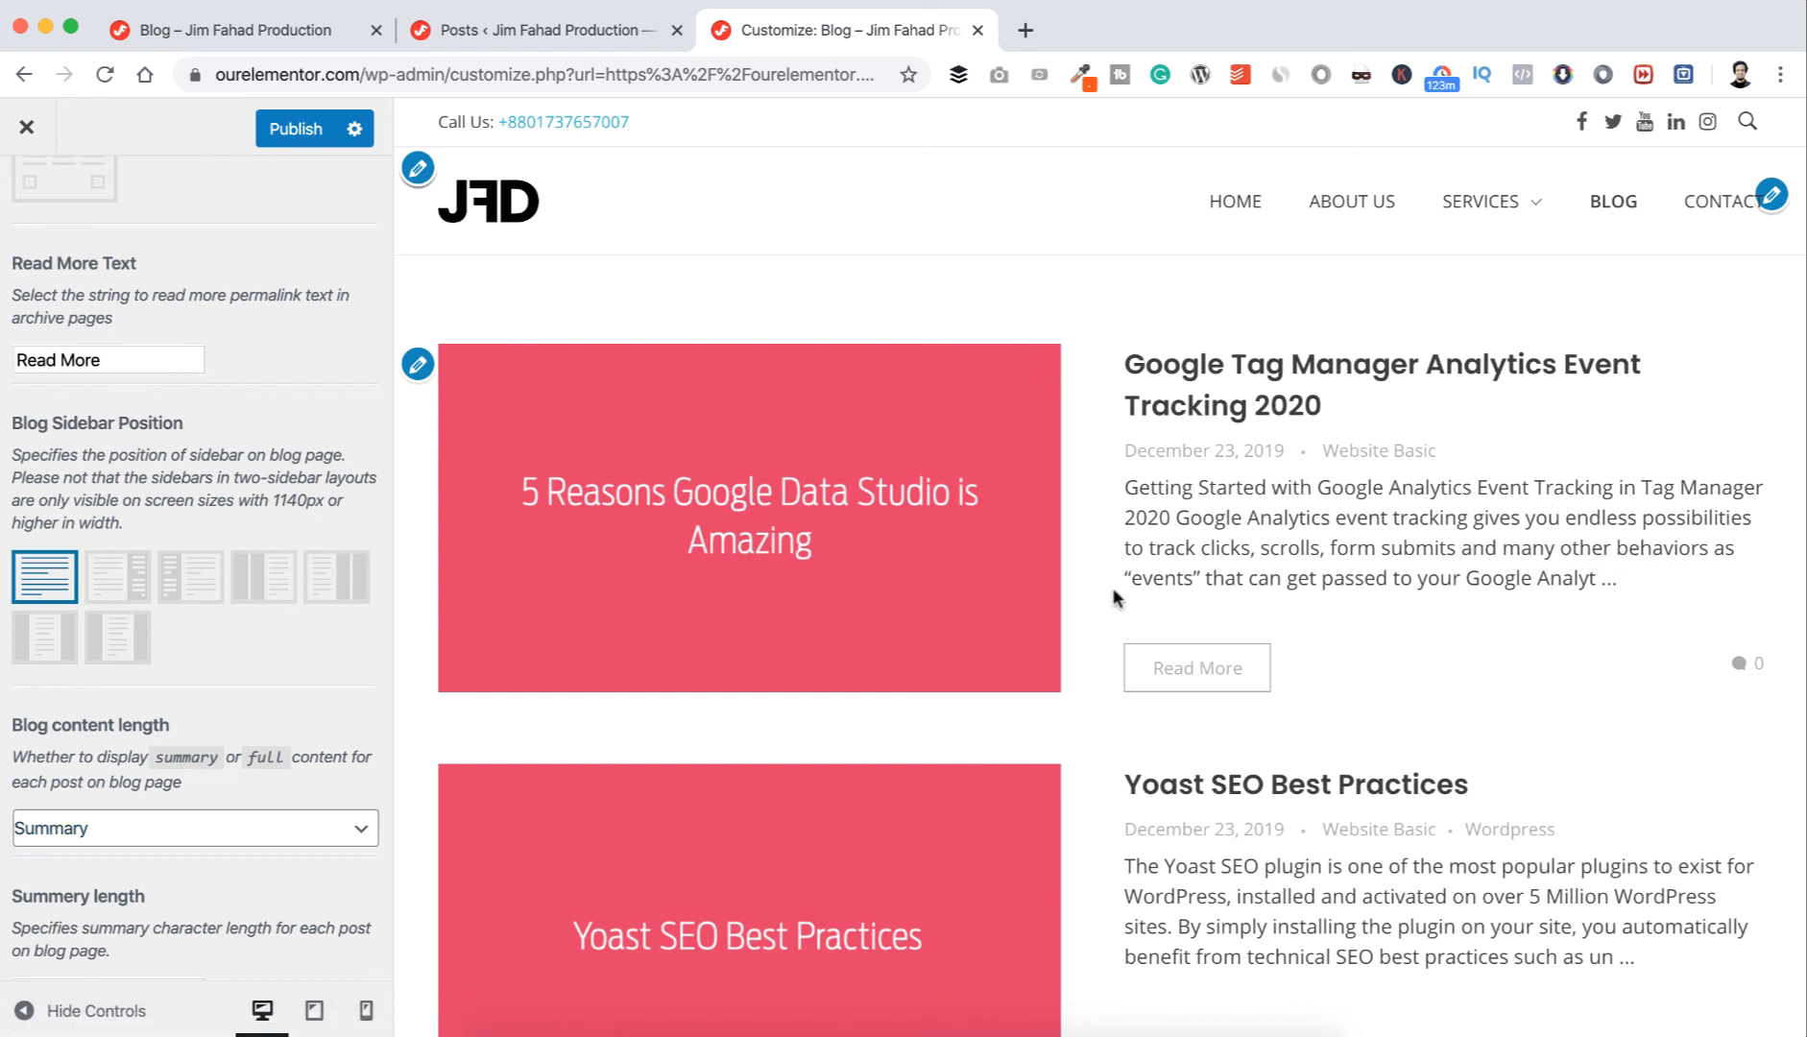
- Open the Google Tag Manager Analytics Event Tracking 2020 post from its Read More link in a new tab, view it, and return to the customizer
right_click(1172, 677)
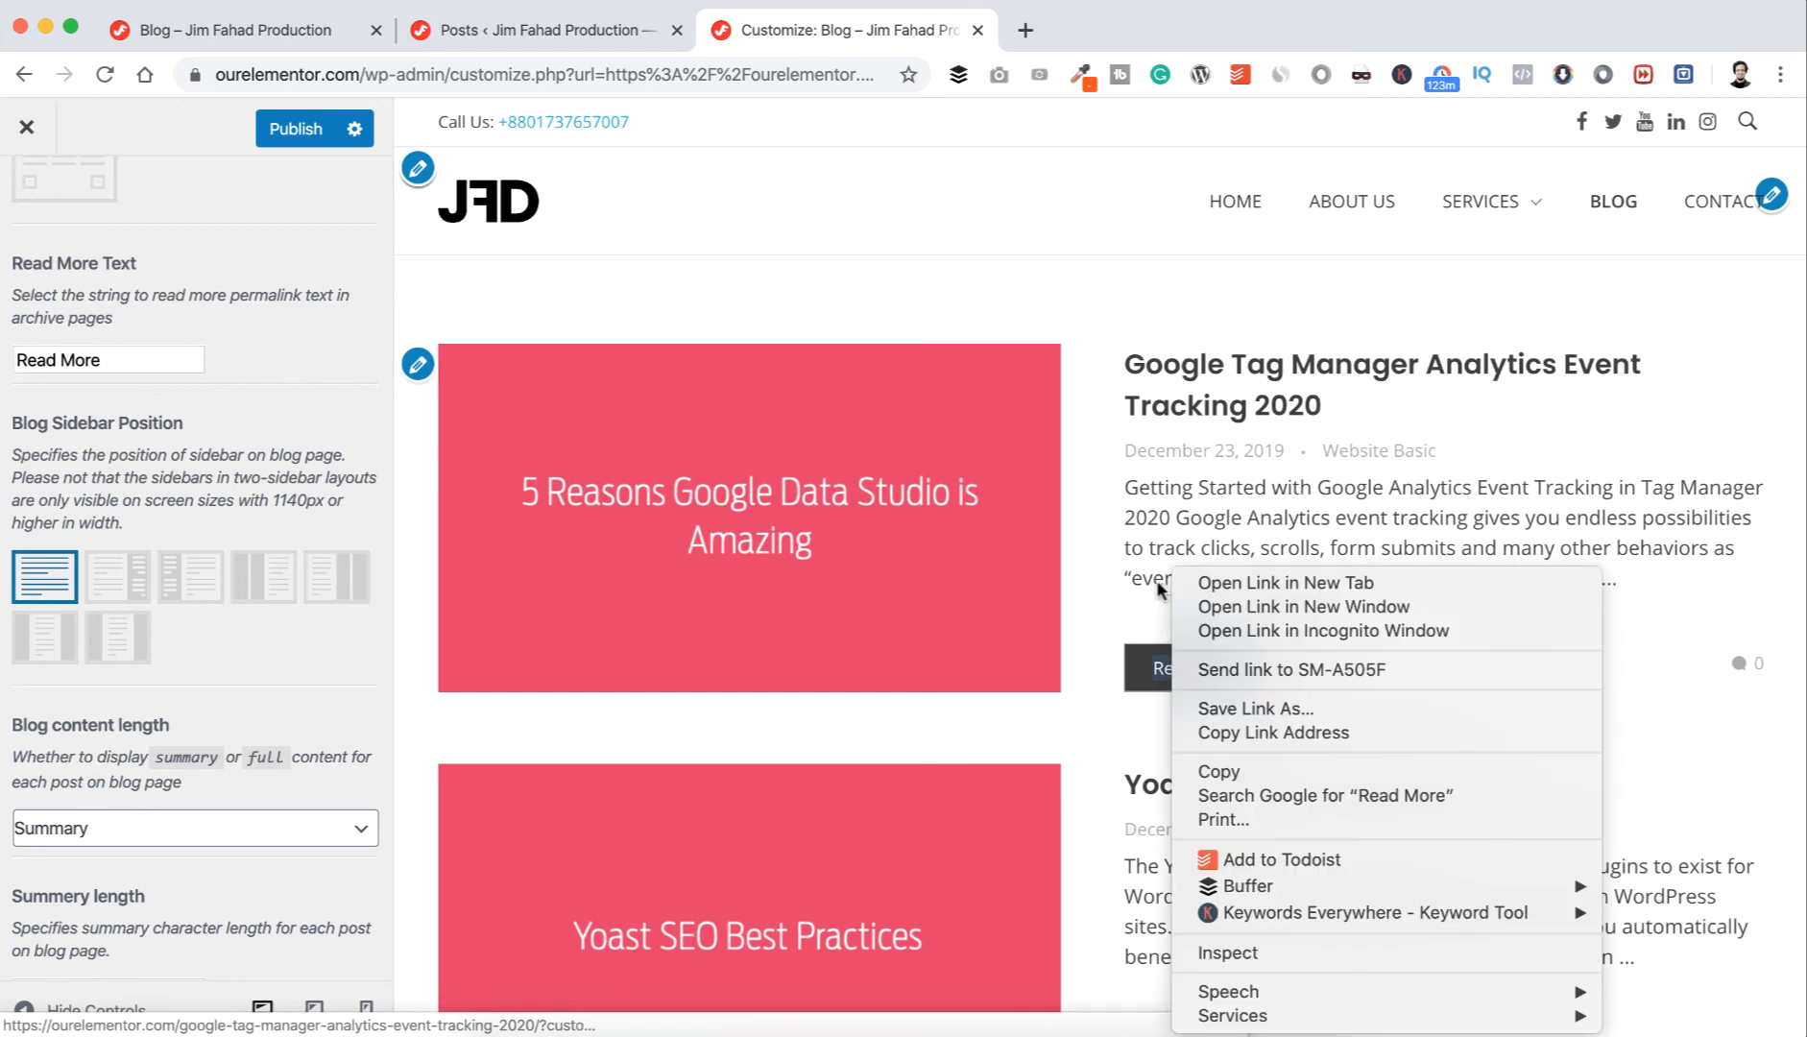
left_click(1214, 587)
left_click(1090, 36)
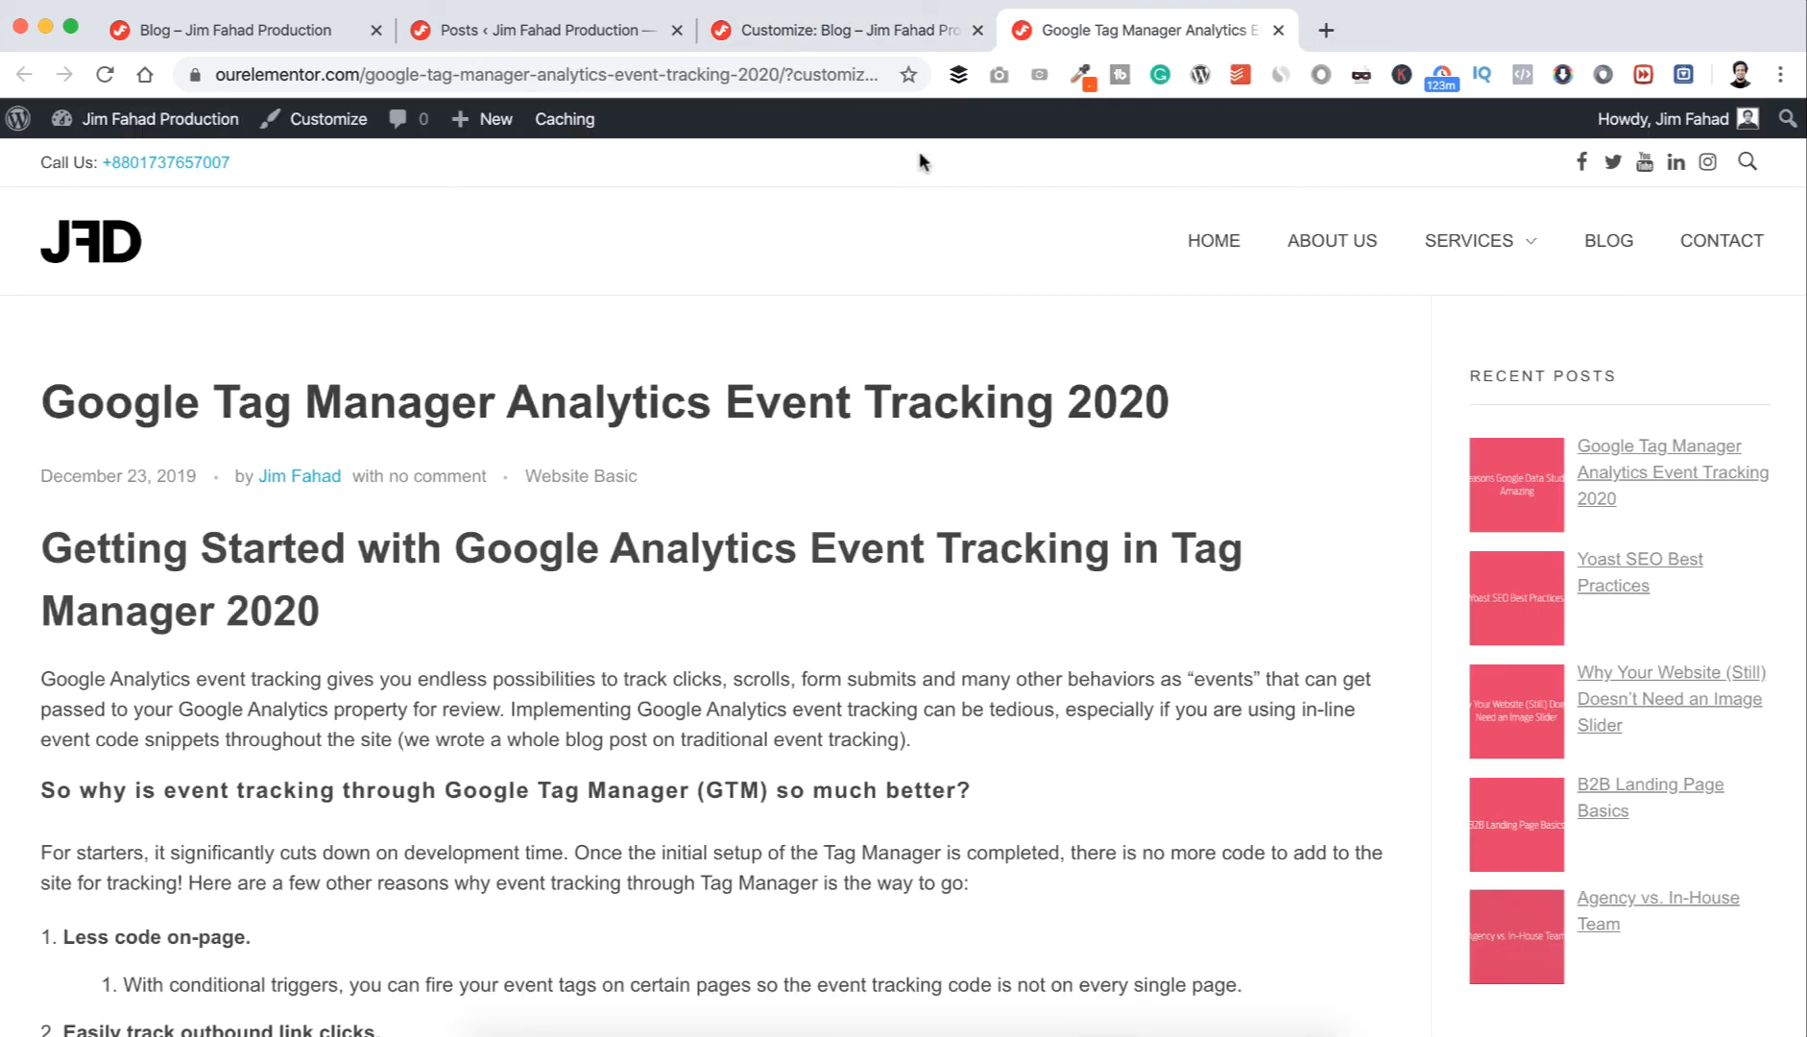
left_click(861, 32)
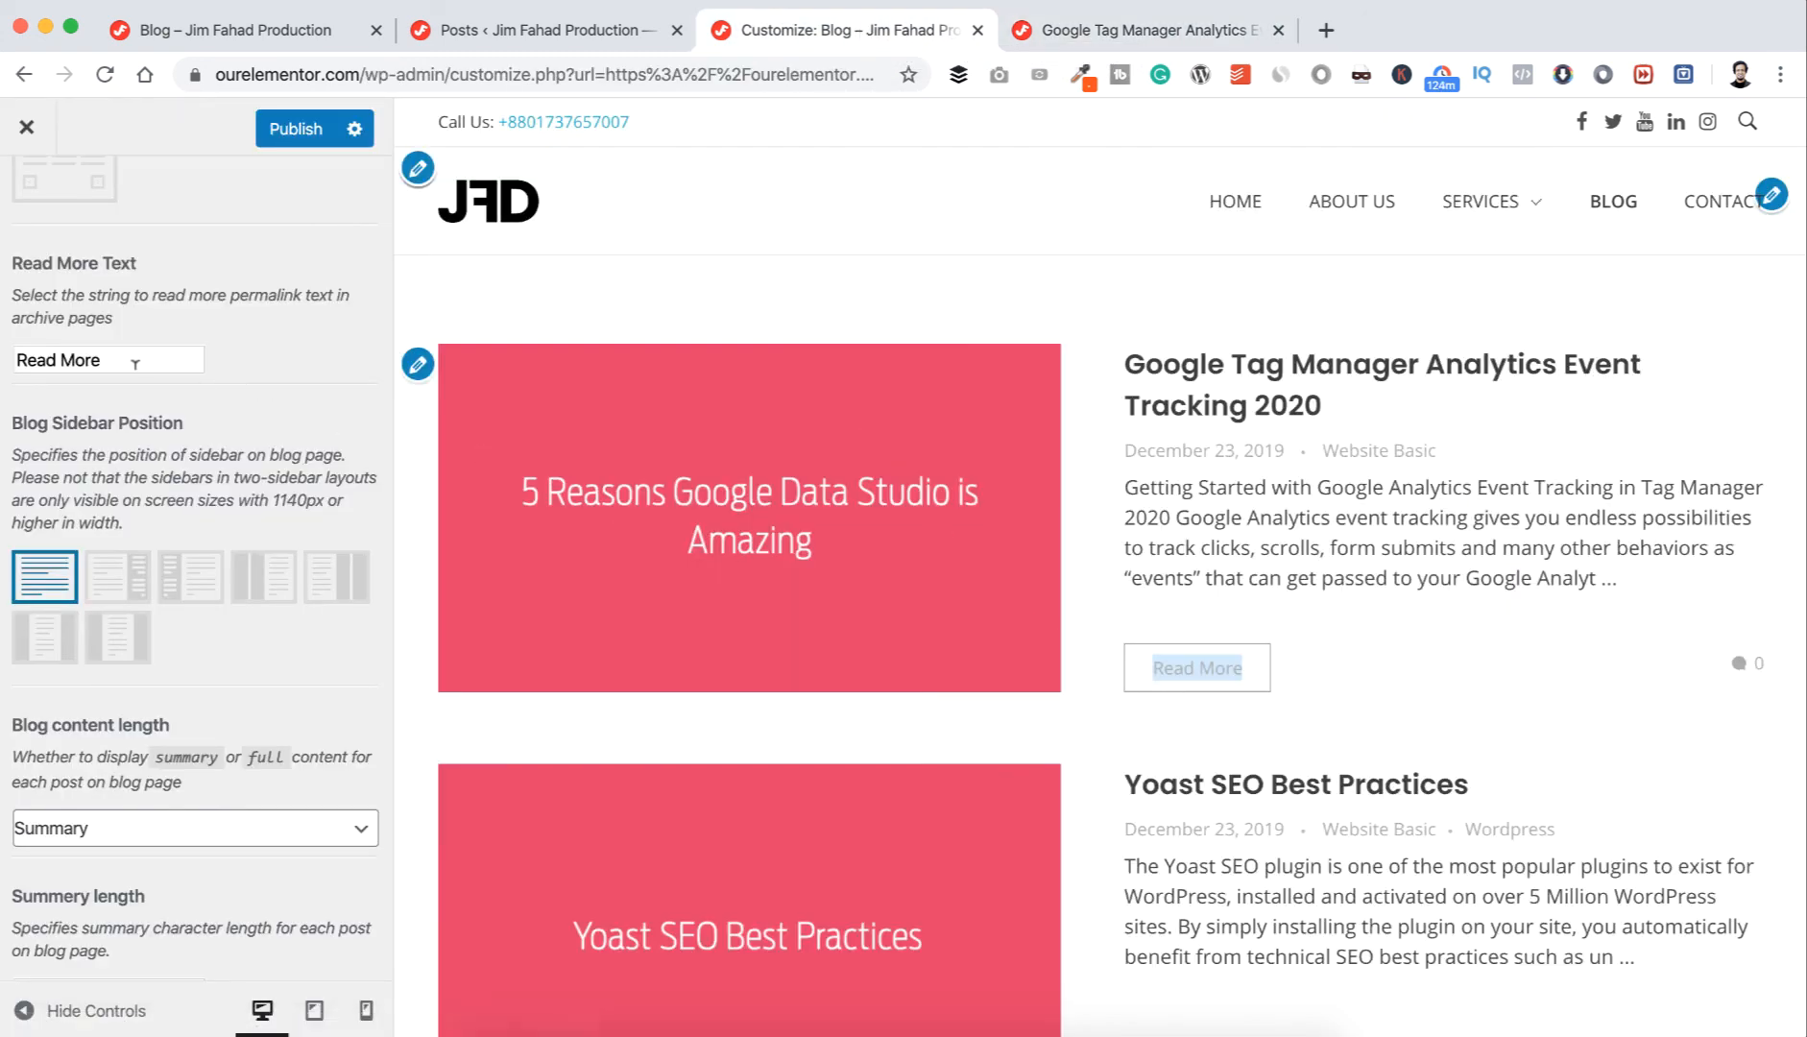
- Try "SHow More" as the Read More text and restore it to "Read More"
left_click_drag(120, 357, 5, 362)
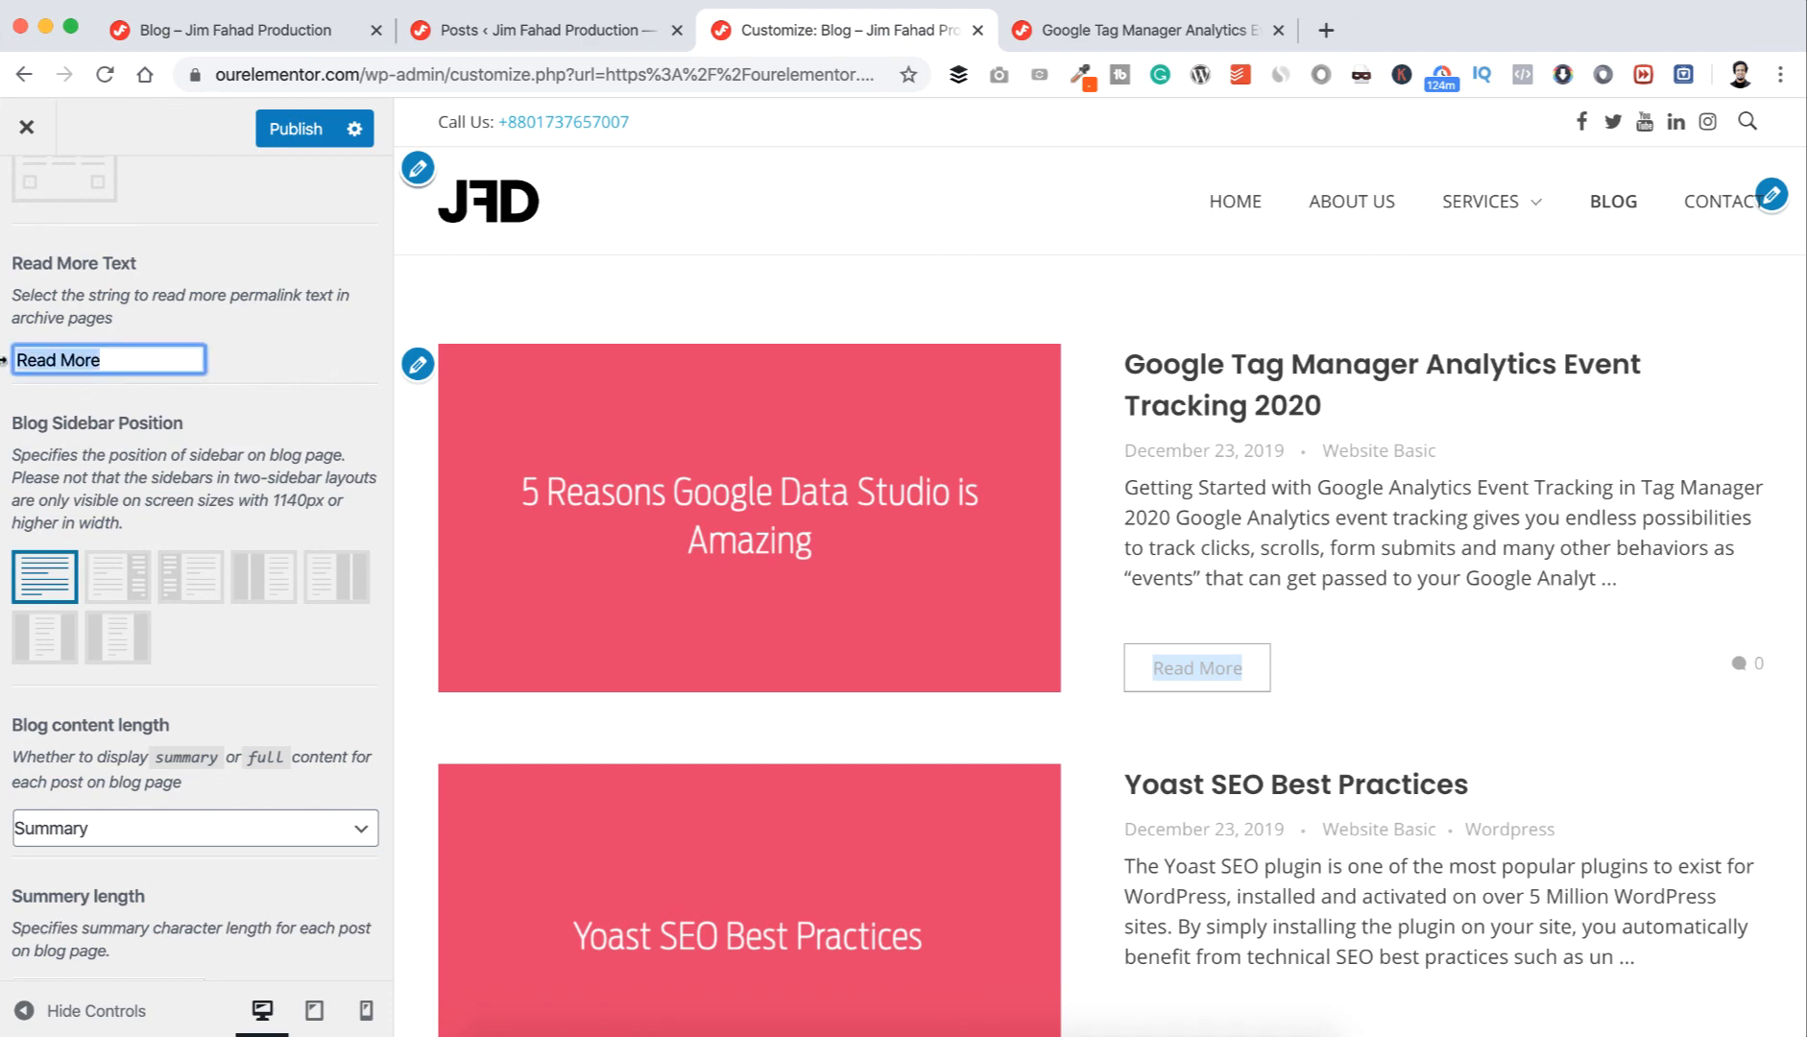
type("SHow")
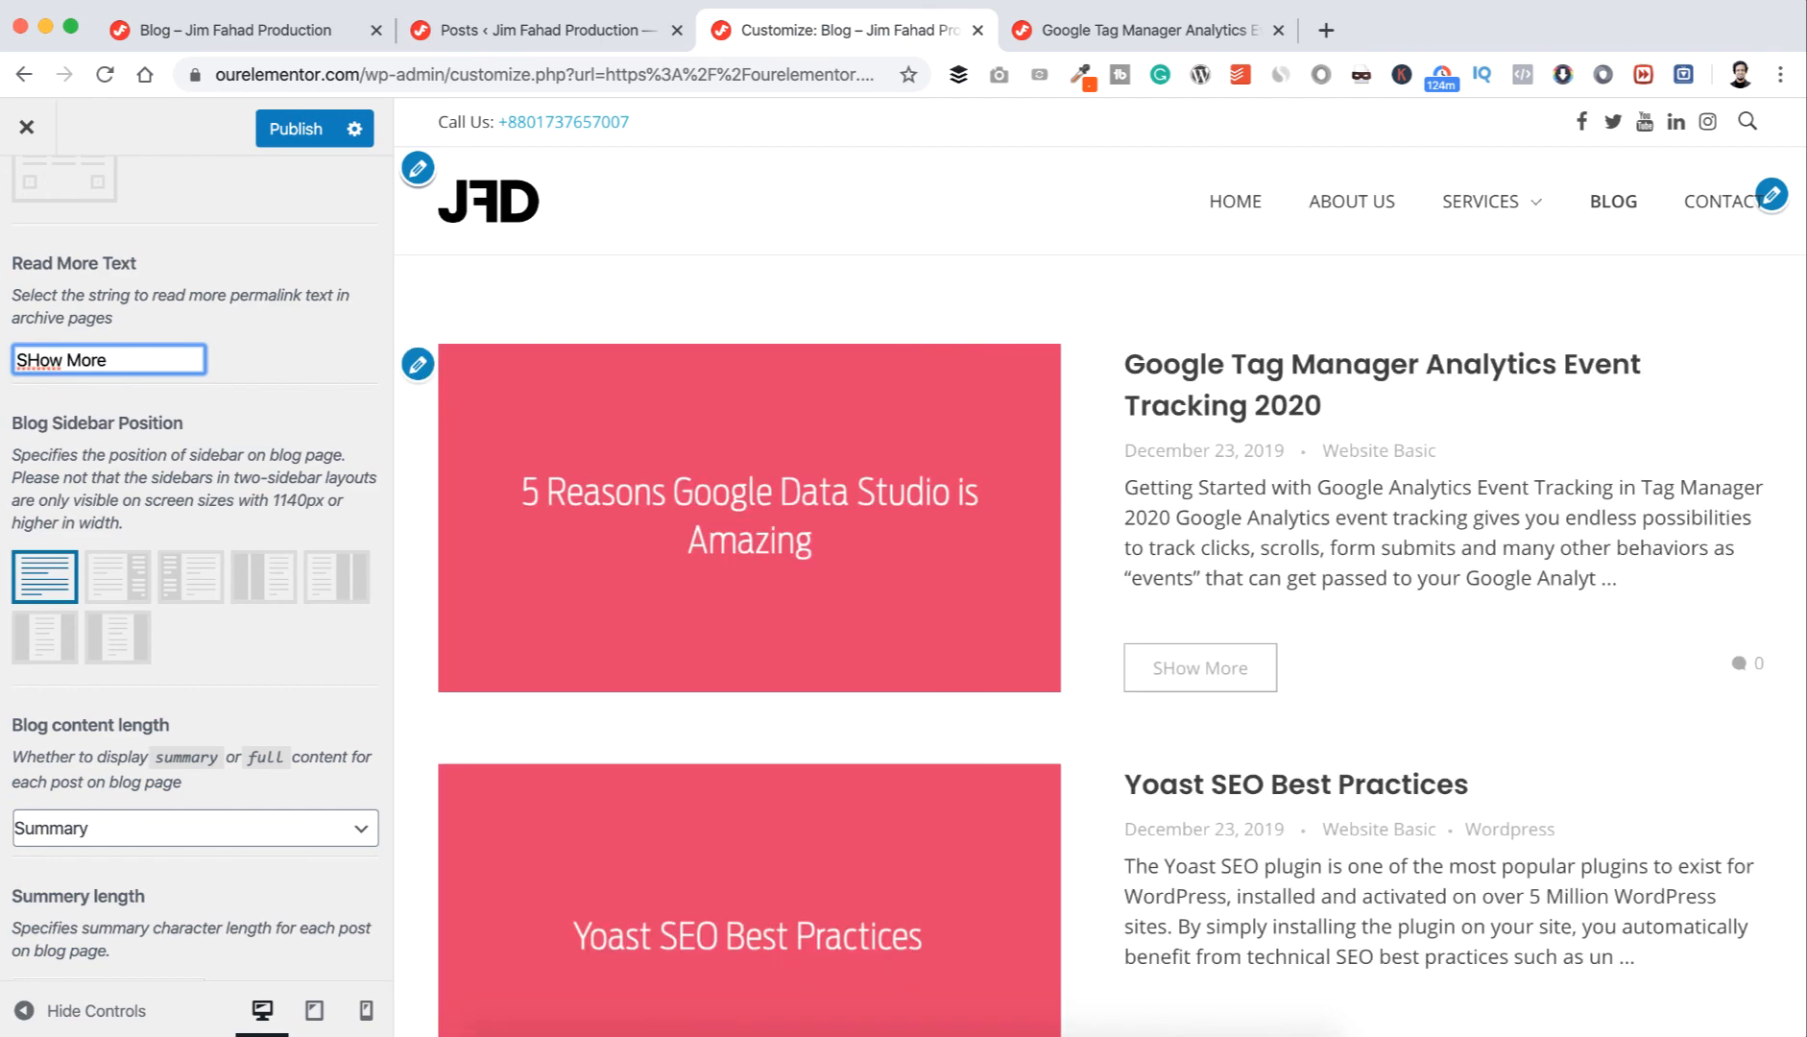
key("super+a")
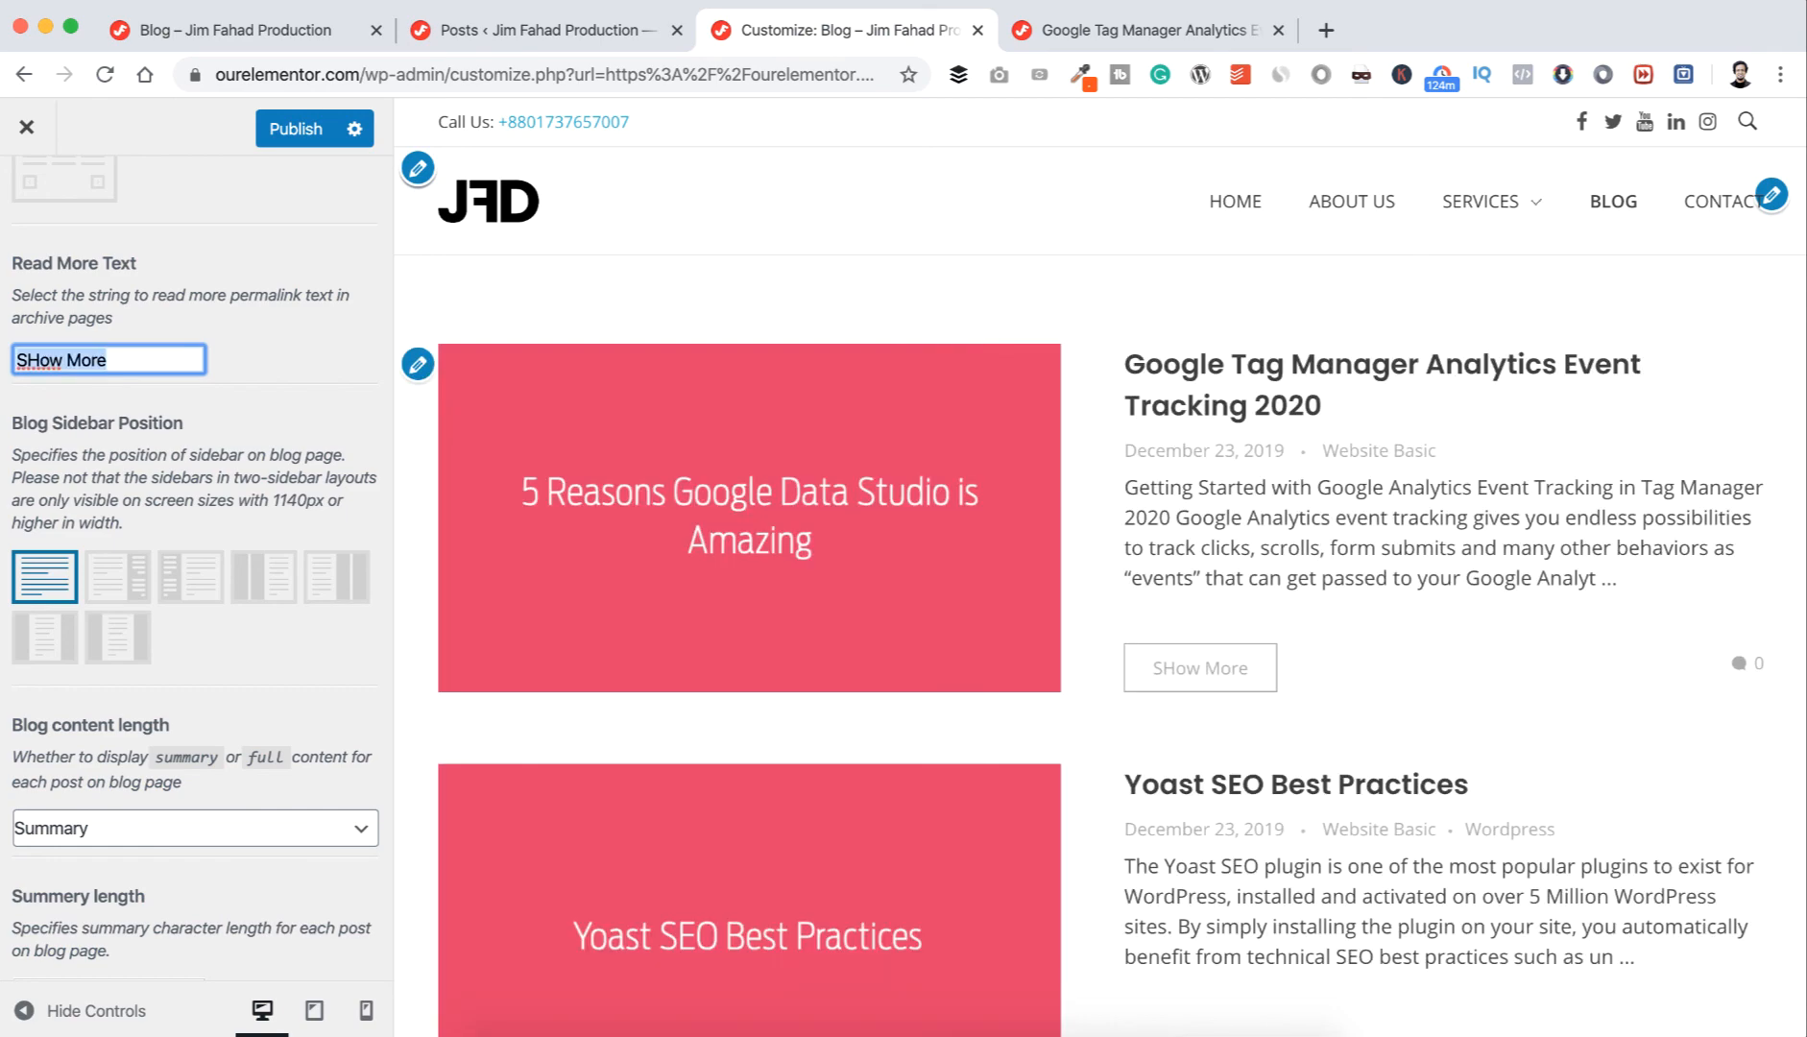
type("Read")
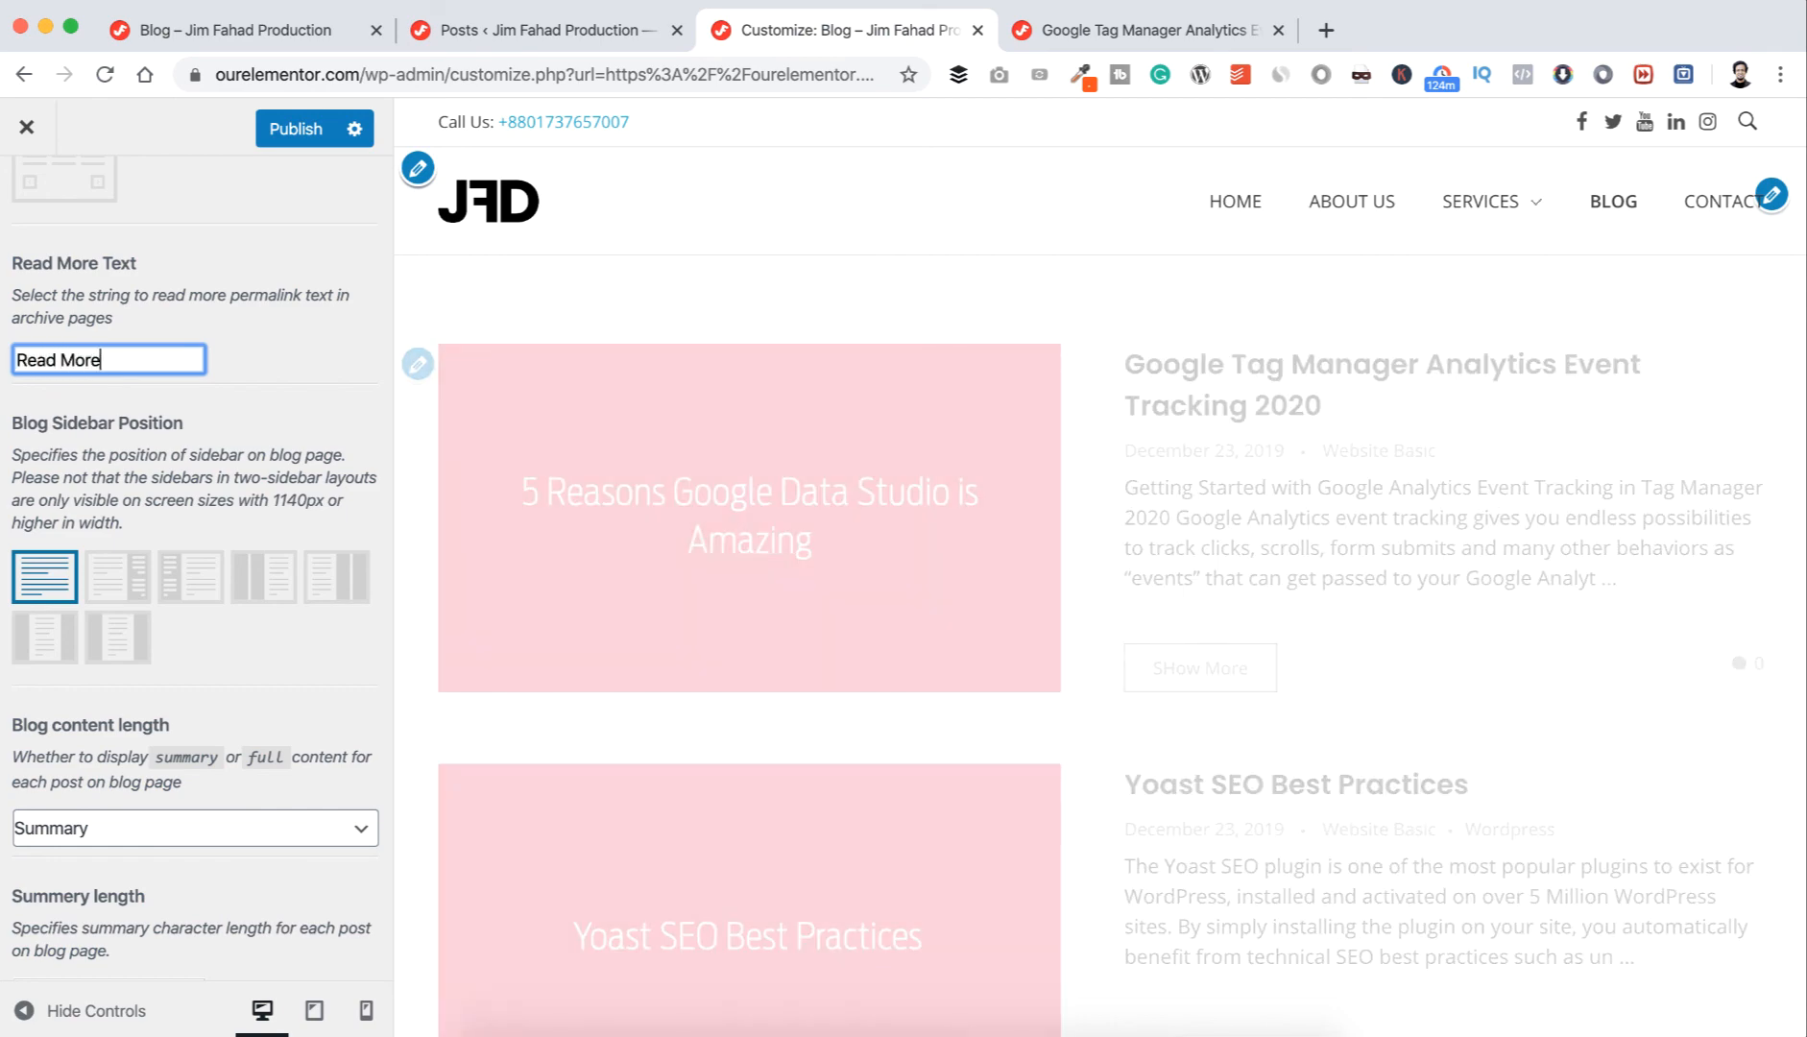
- Change the blog template to the grid layout with the posts arranged in even rows
scroll(190, 400, "up", 5)
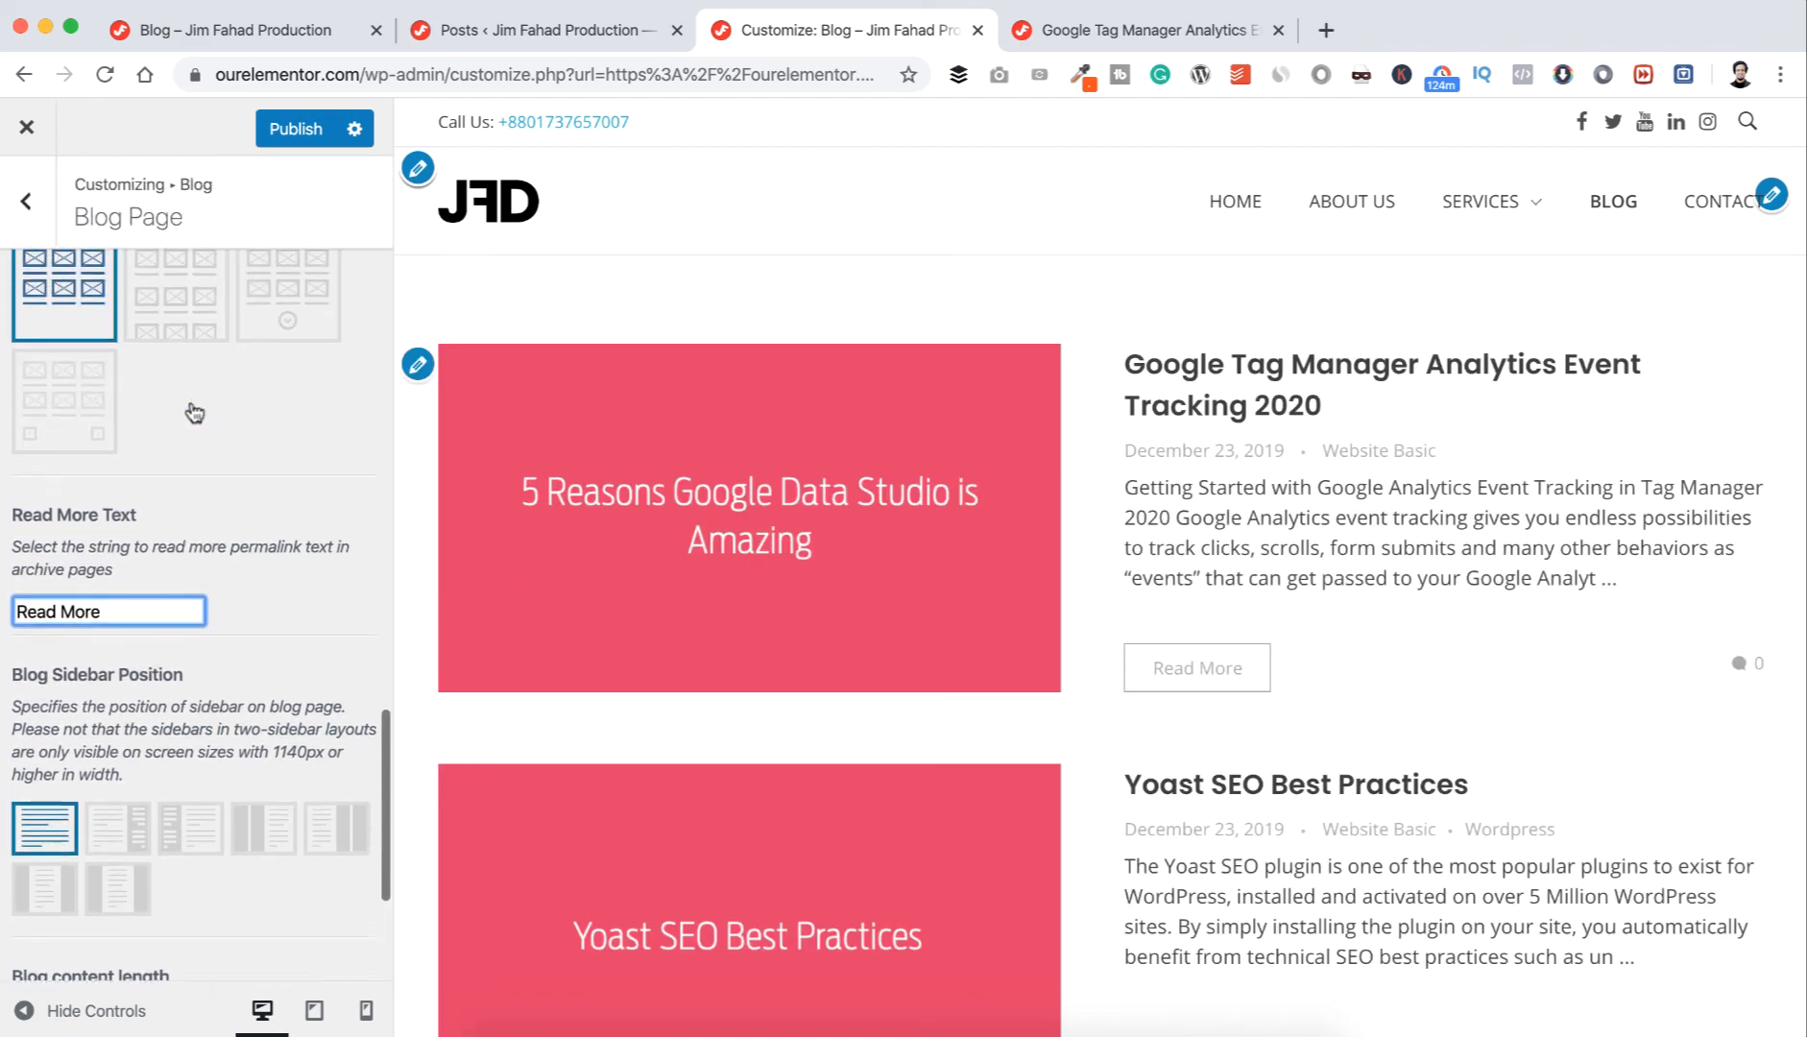
scroll(195, 411, "up", 4)
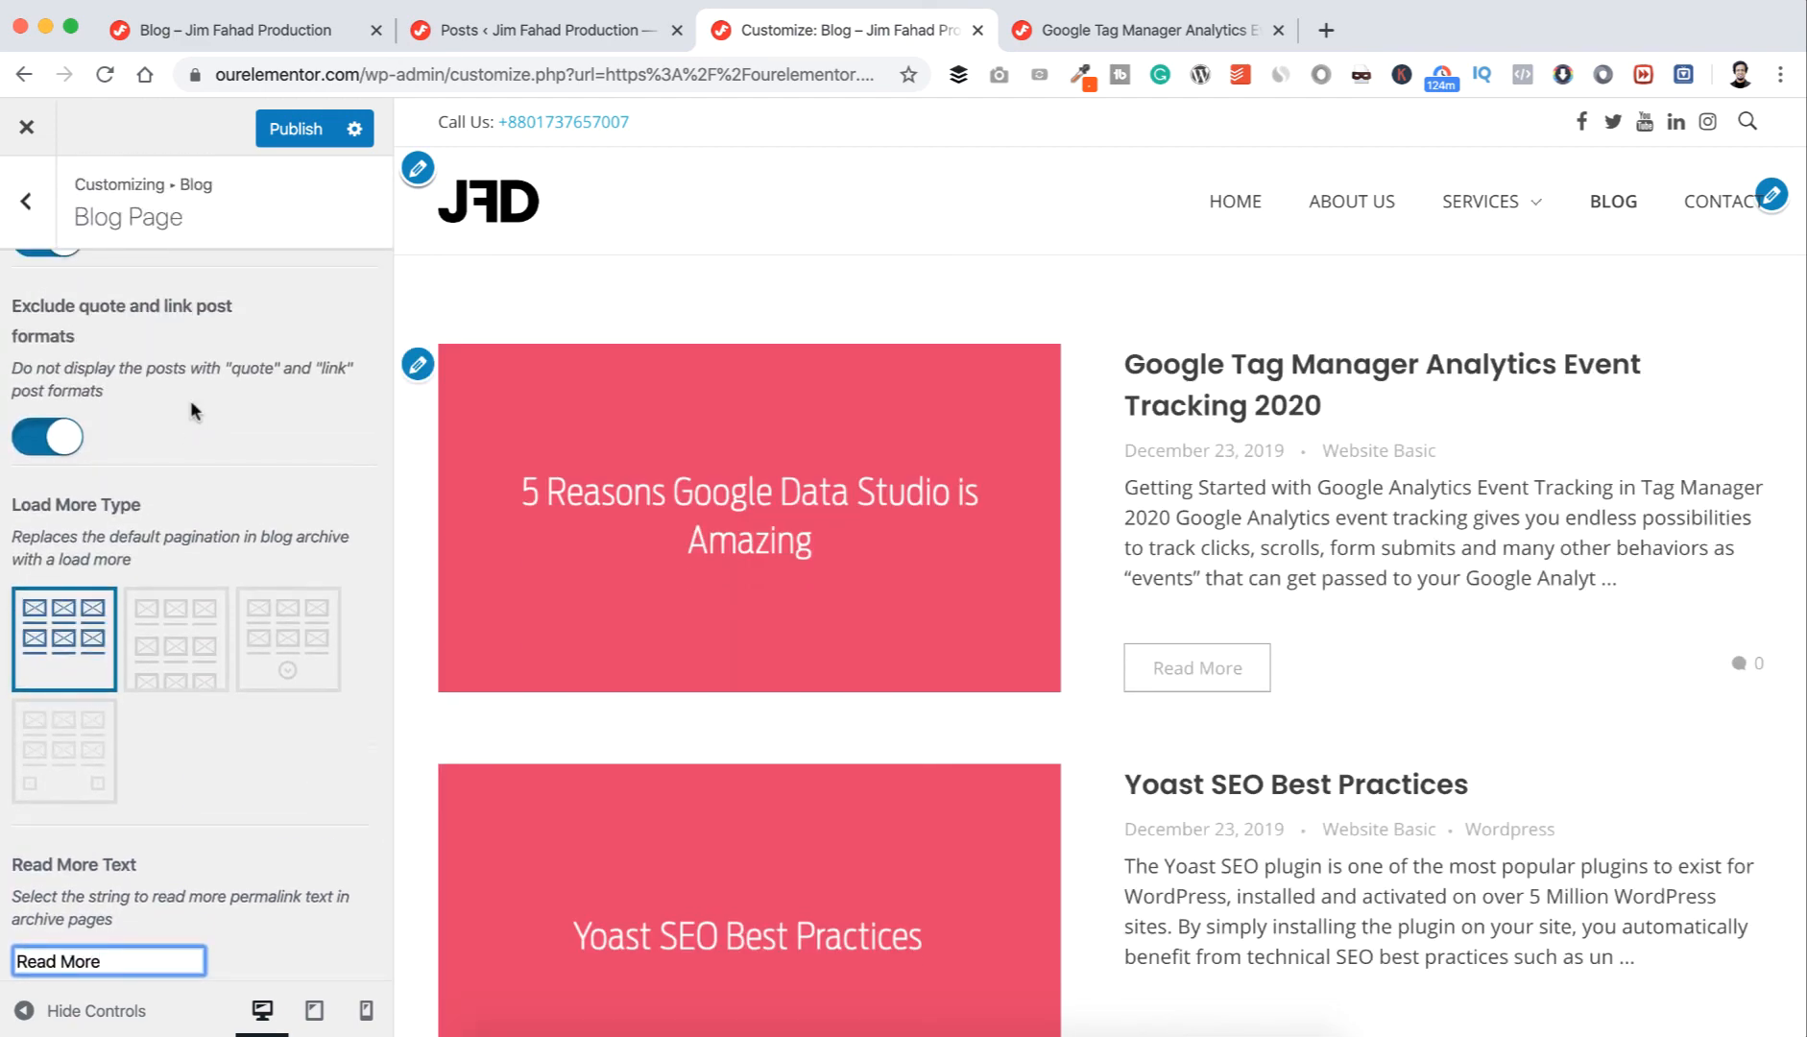
scroll(190, 399, "up", 10)
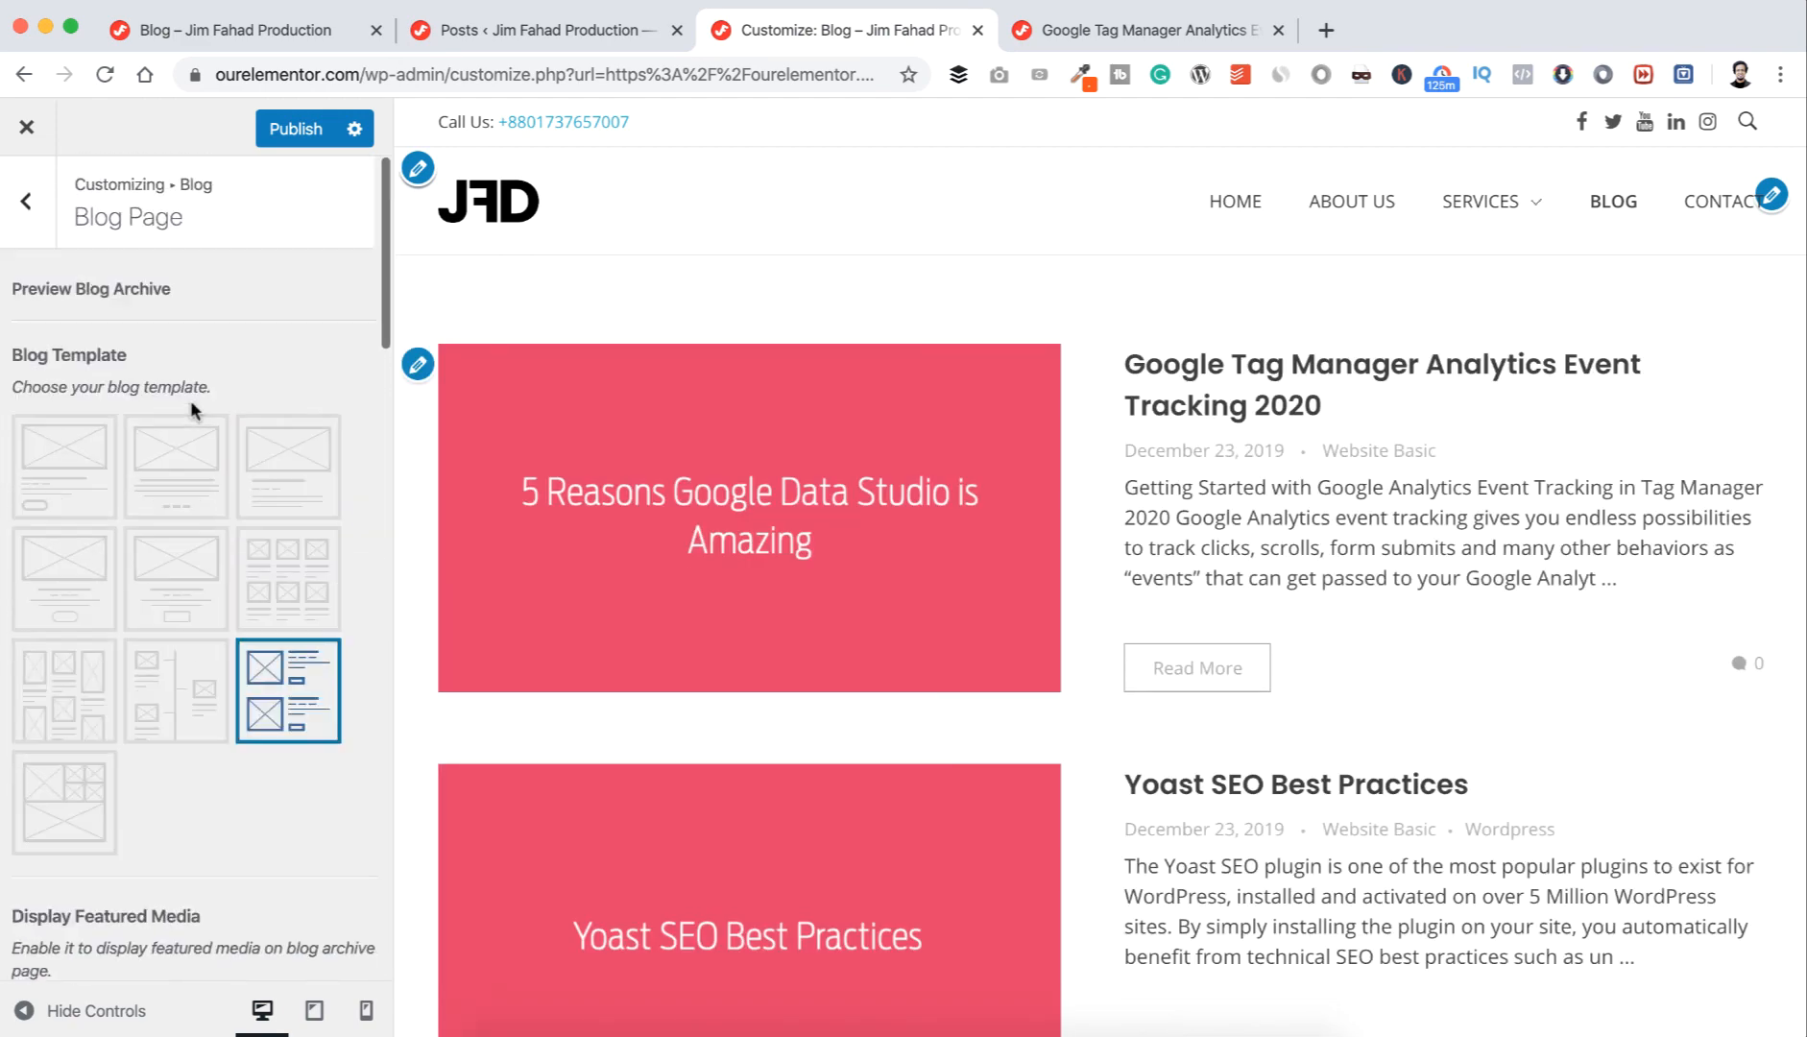
left_click(295, 588)
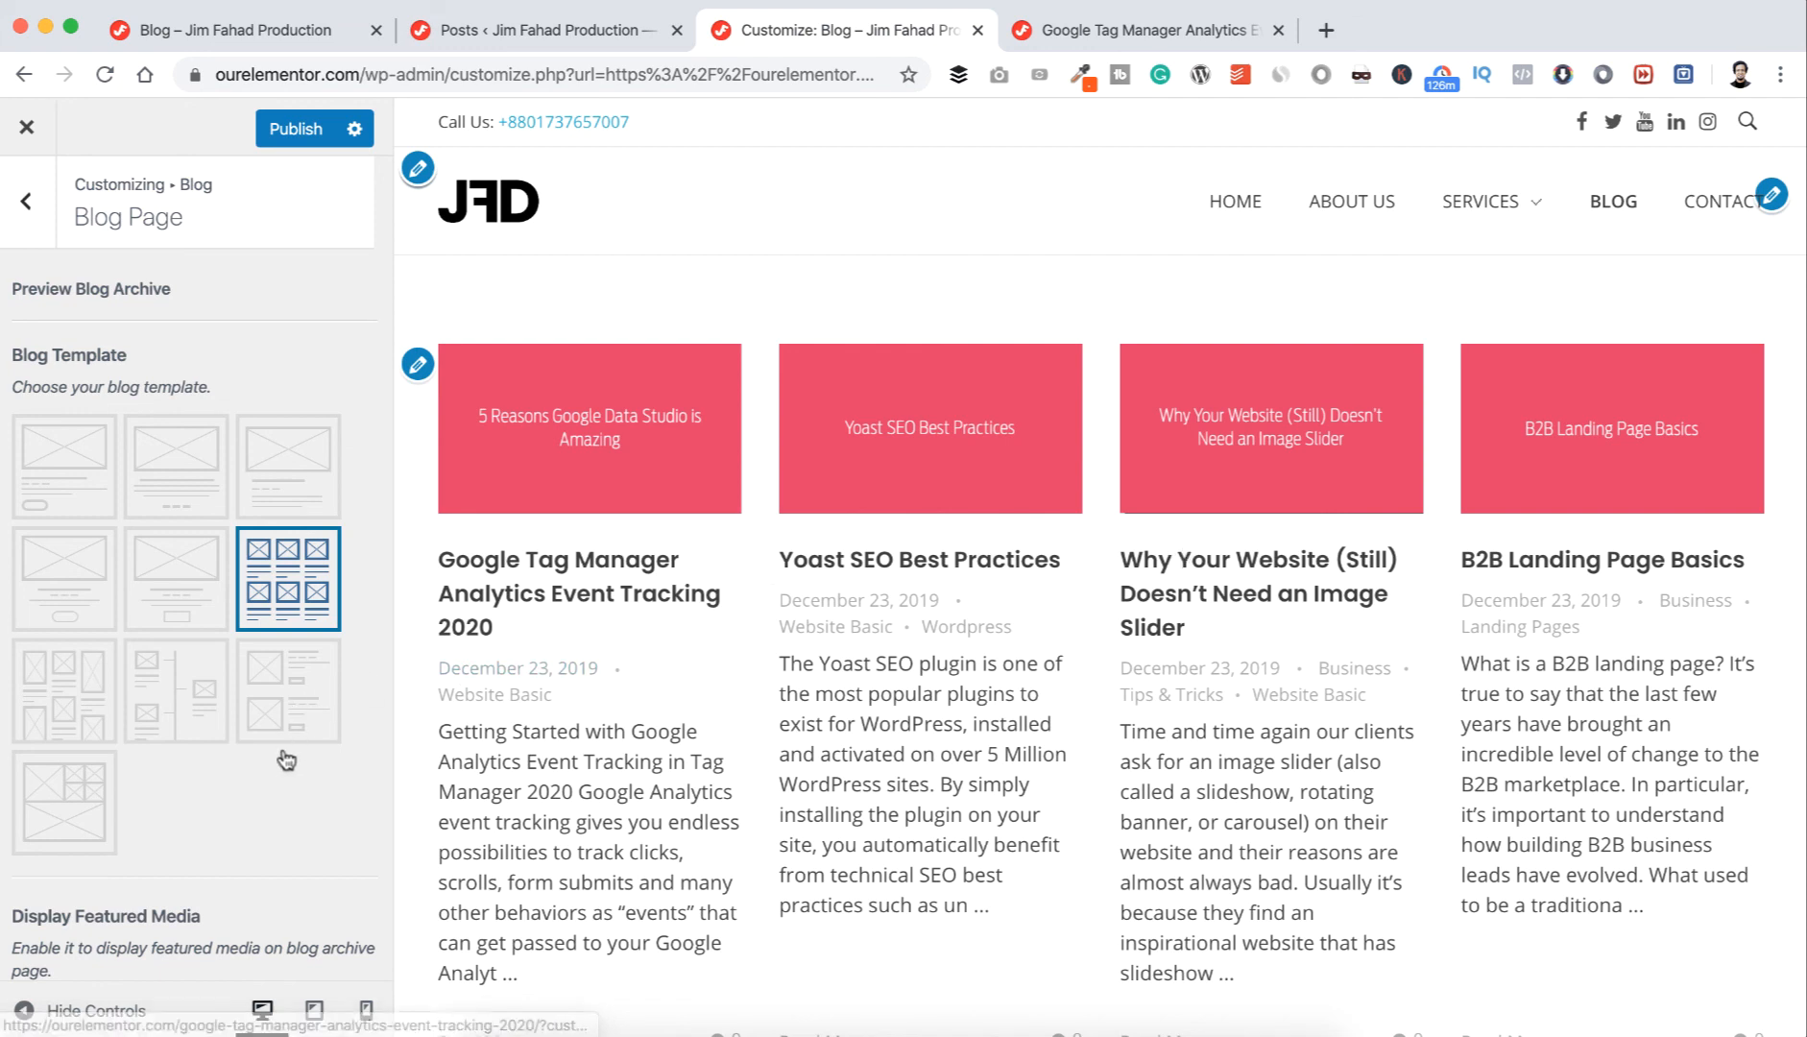
- Try 5 columns for the blog grid, settle on 3 columns, and review the previewed posts
scroll(286, 761, "down", 10)
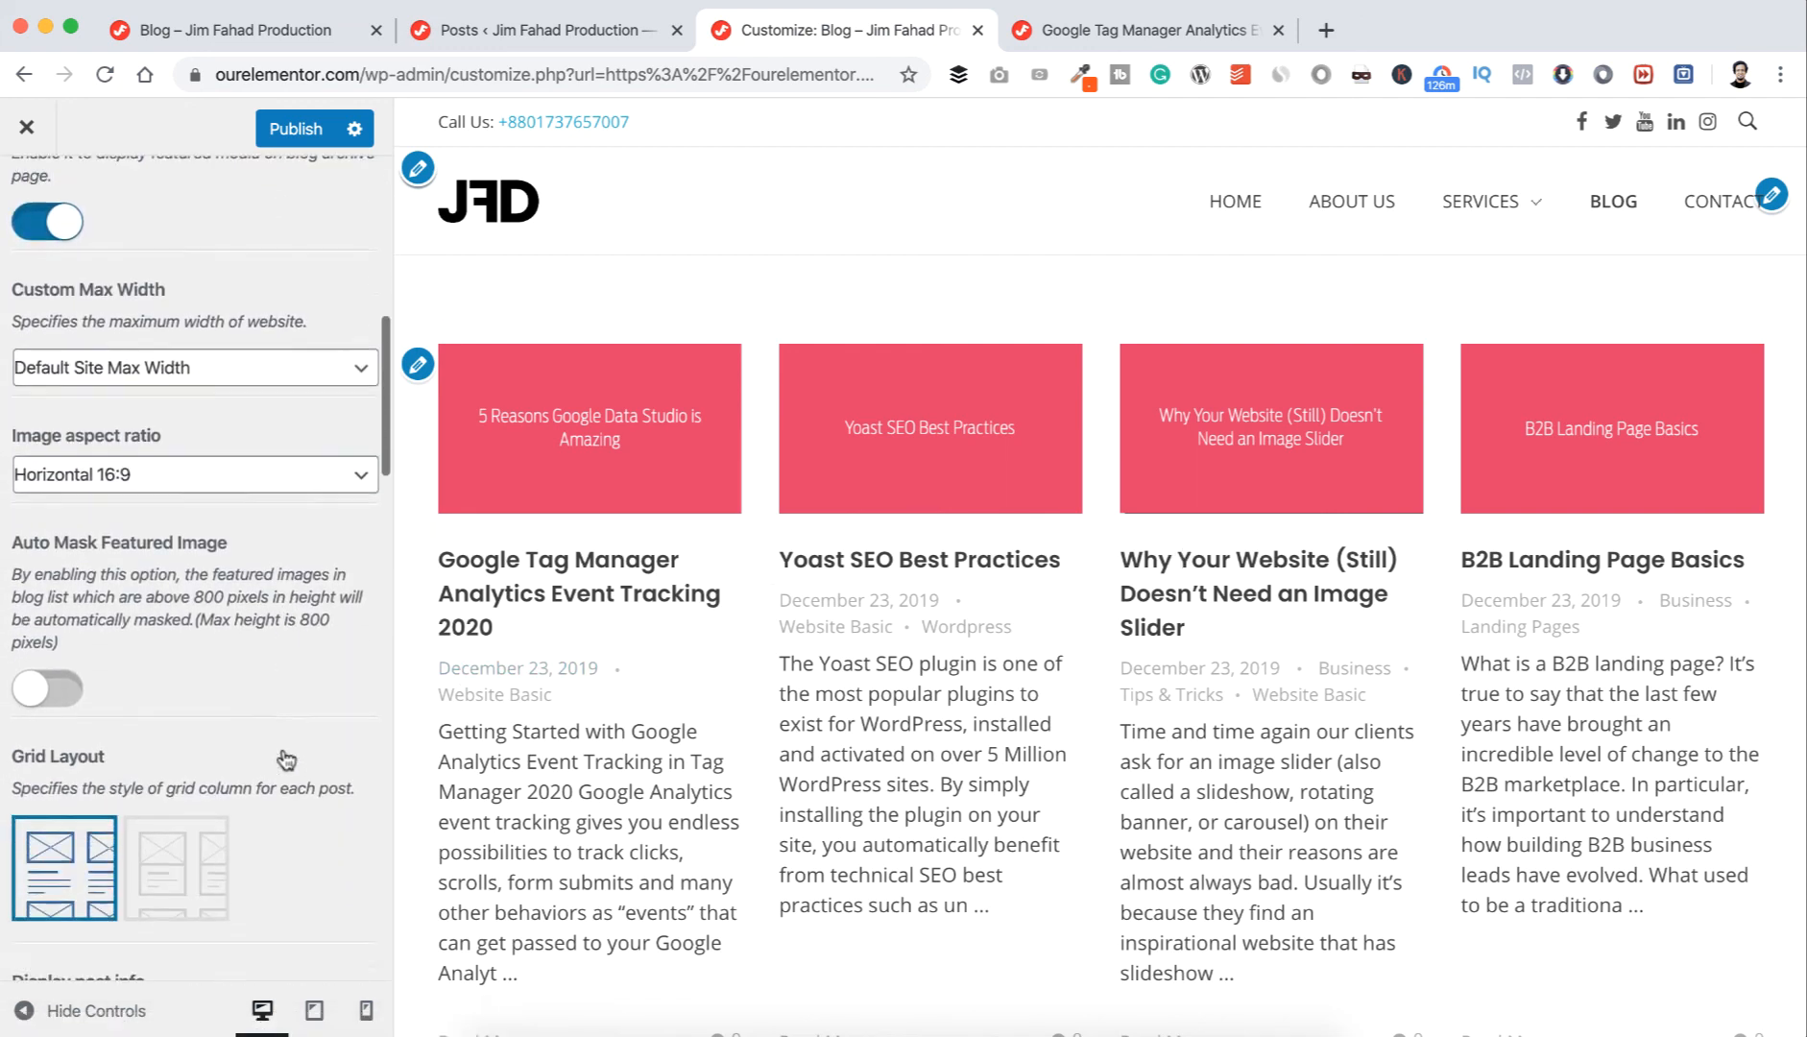
scroll(287, 761, "down", 10)
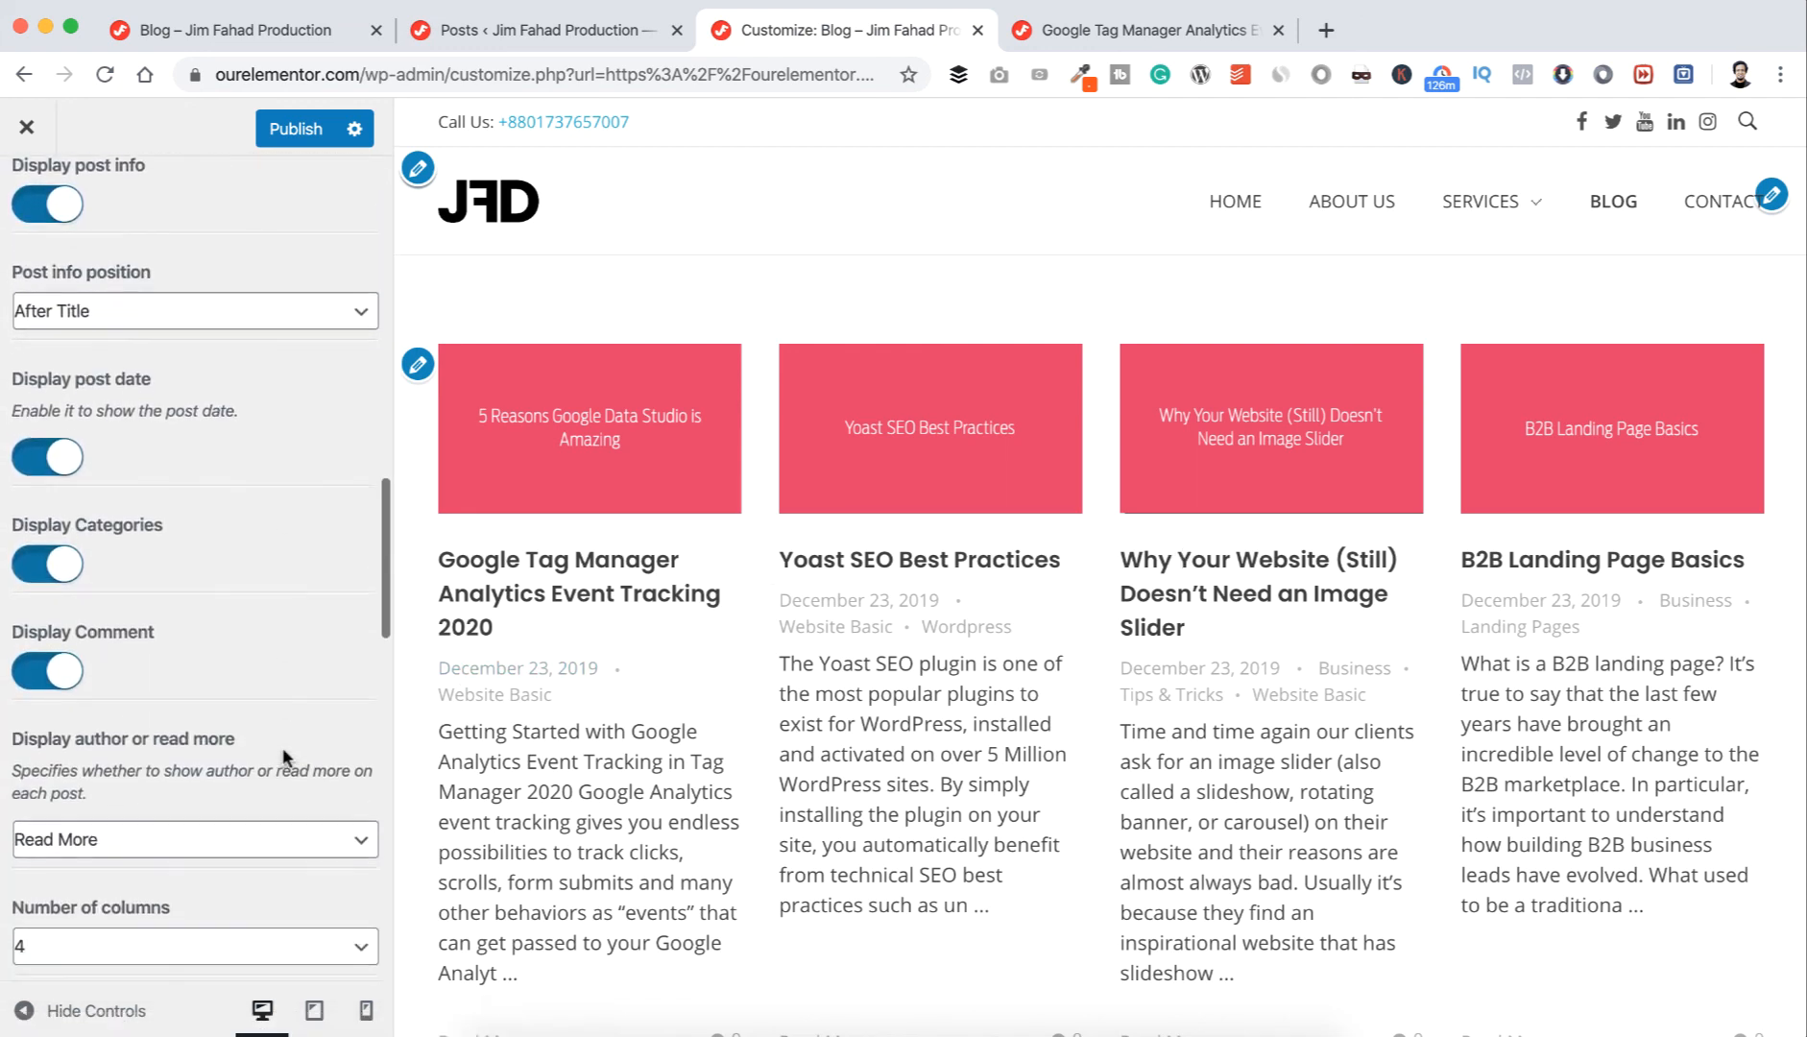
scroll(283, 747, "down", 5)
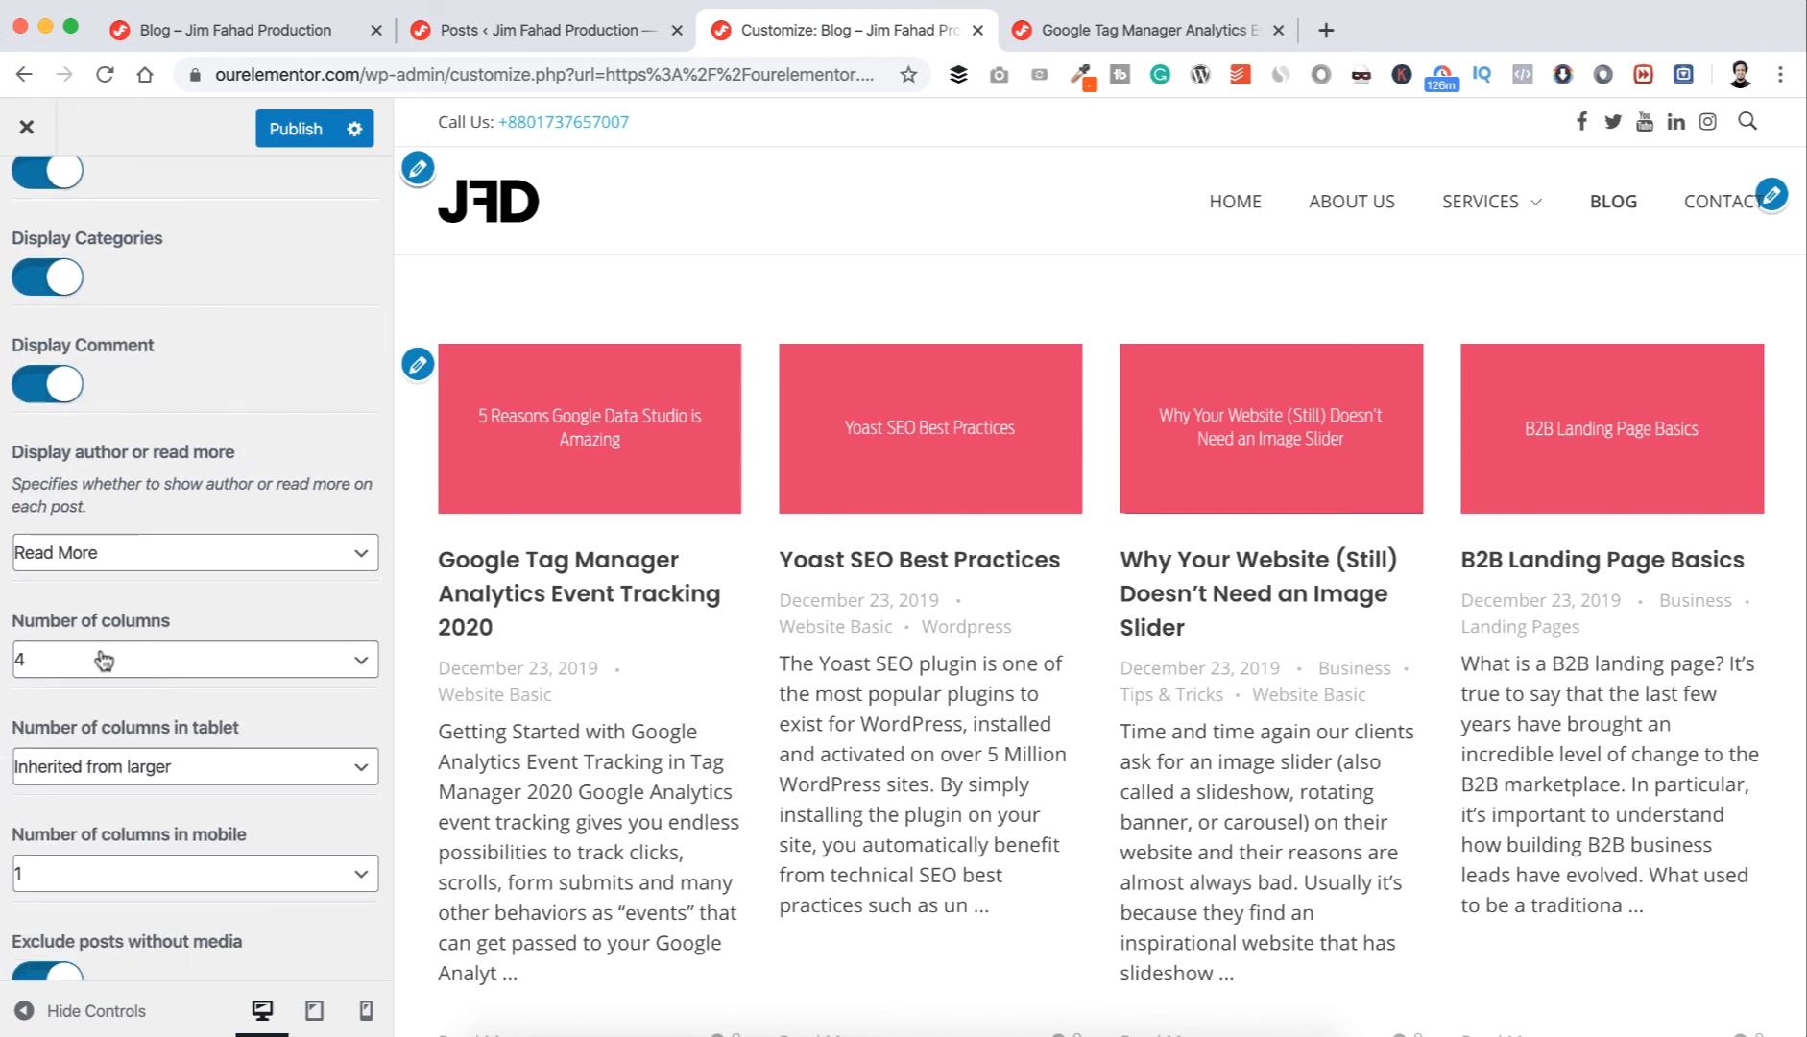
left_click(104, 661)
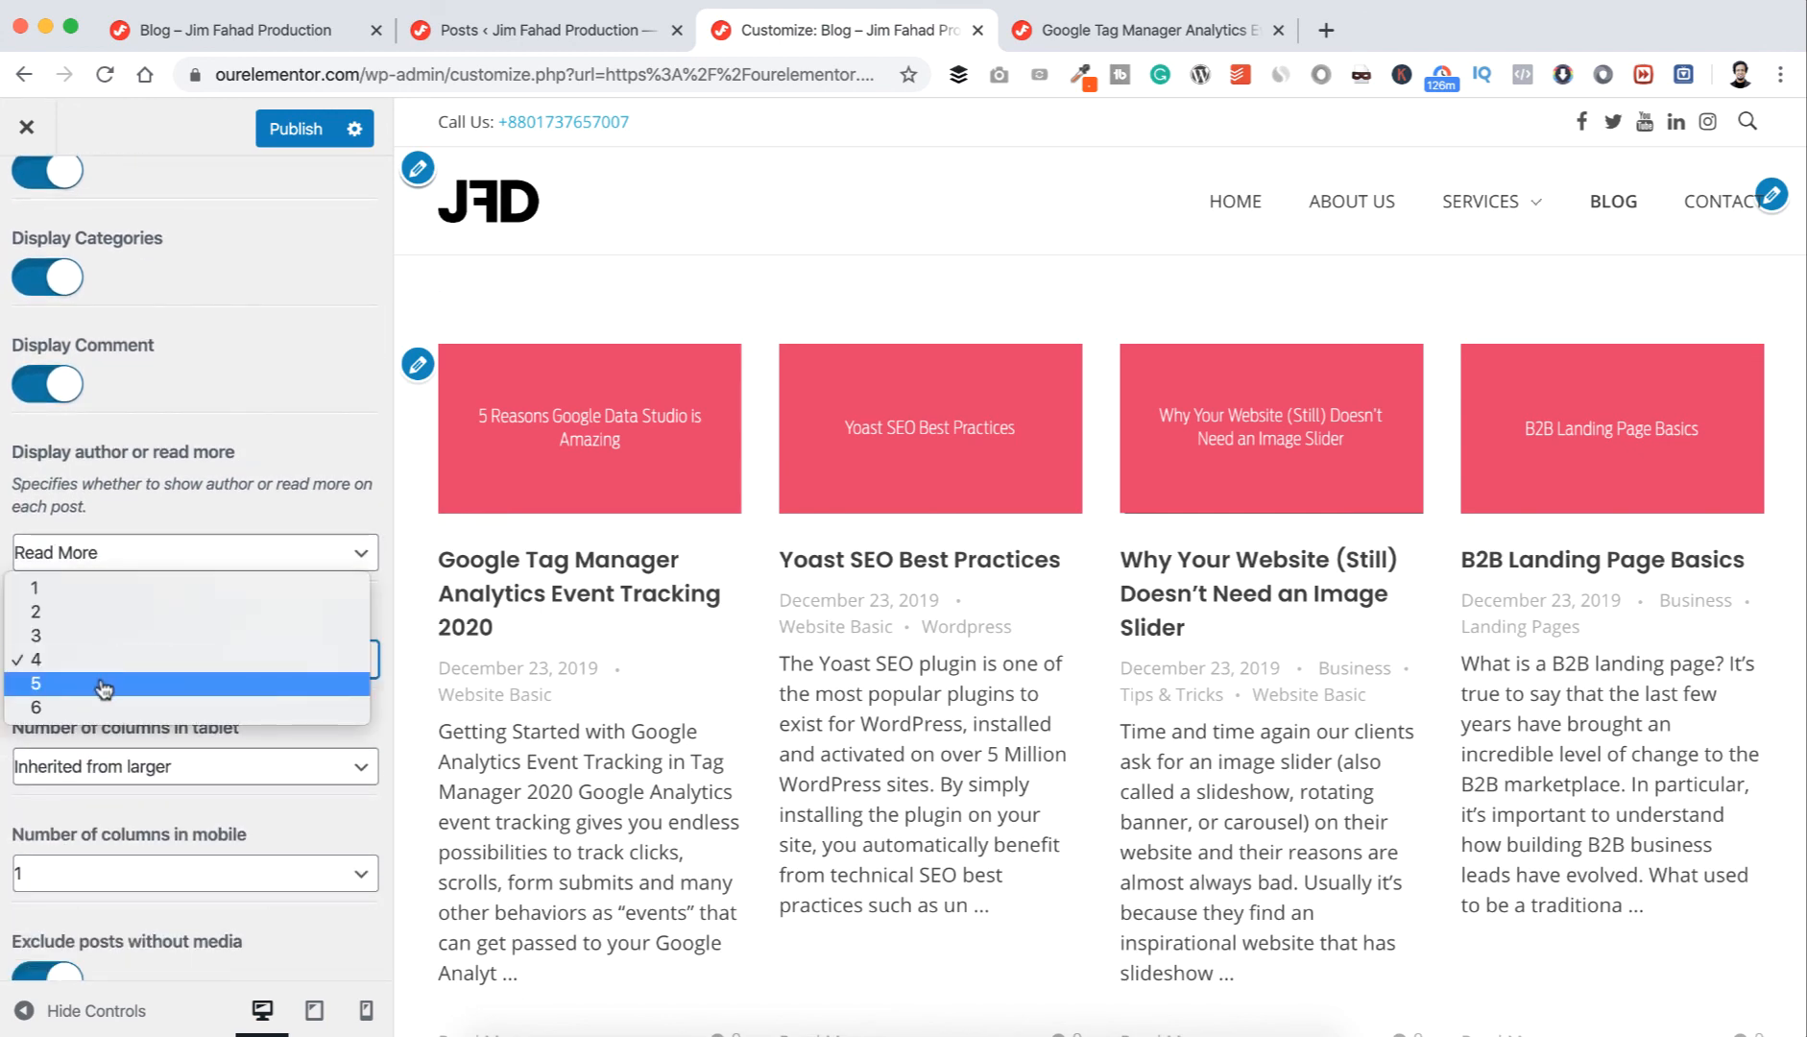
left_click(104, 684)
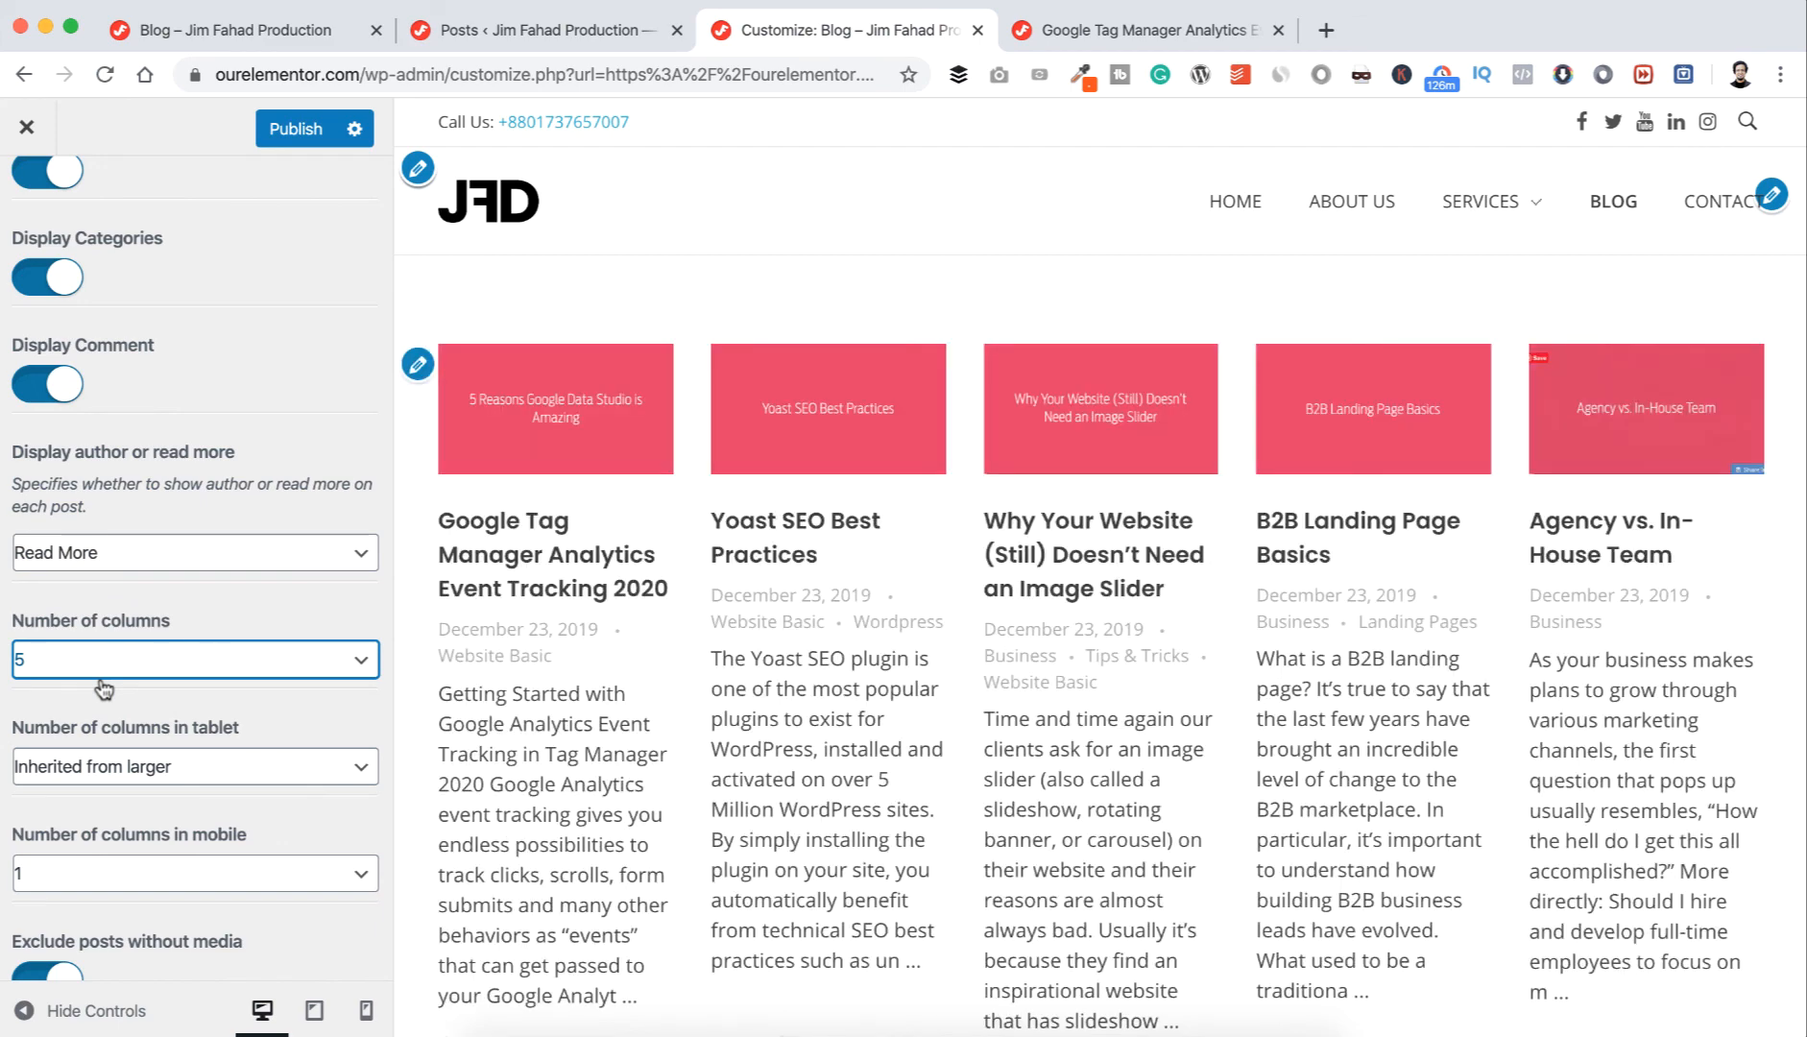
left_click(101, 672)
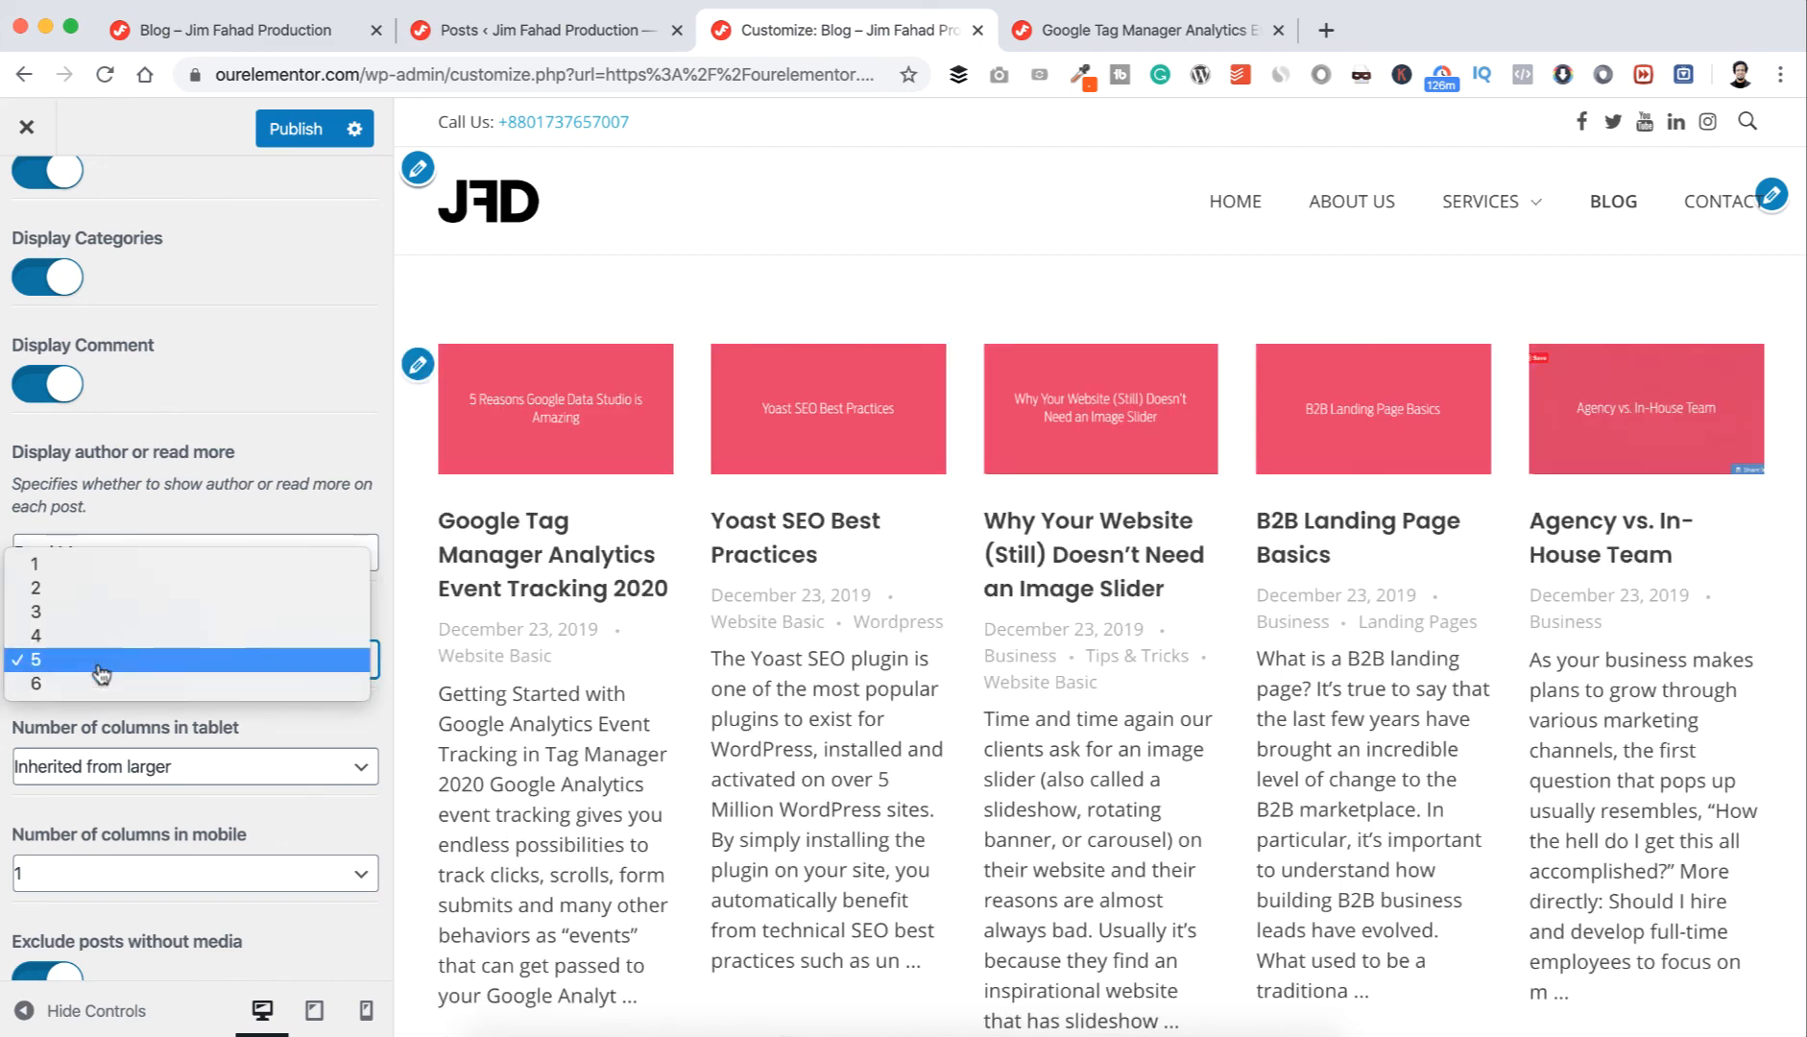
left_click(86, 625)
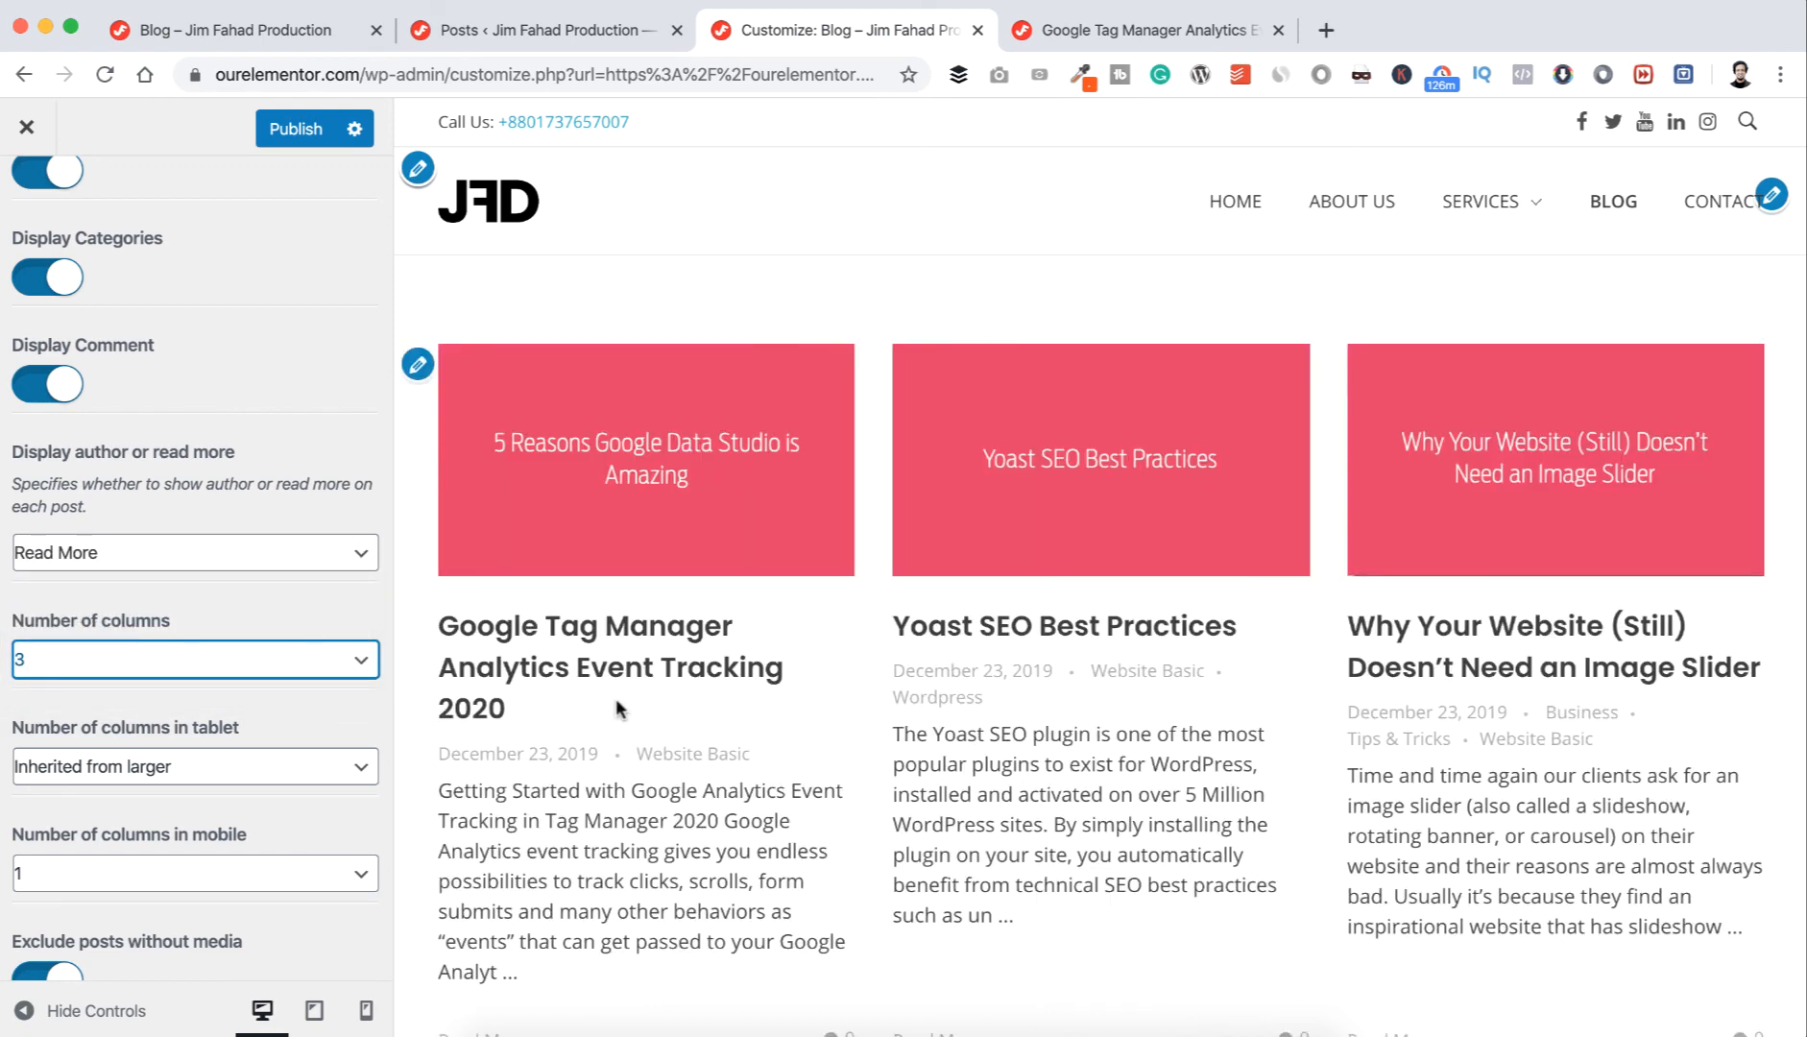
scroll(615, 700, "down", 10)
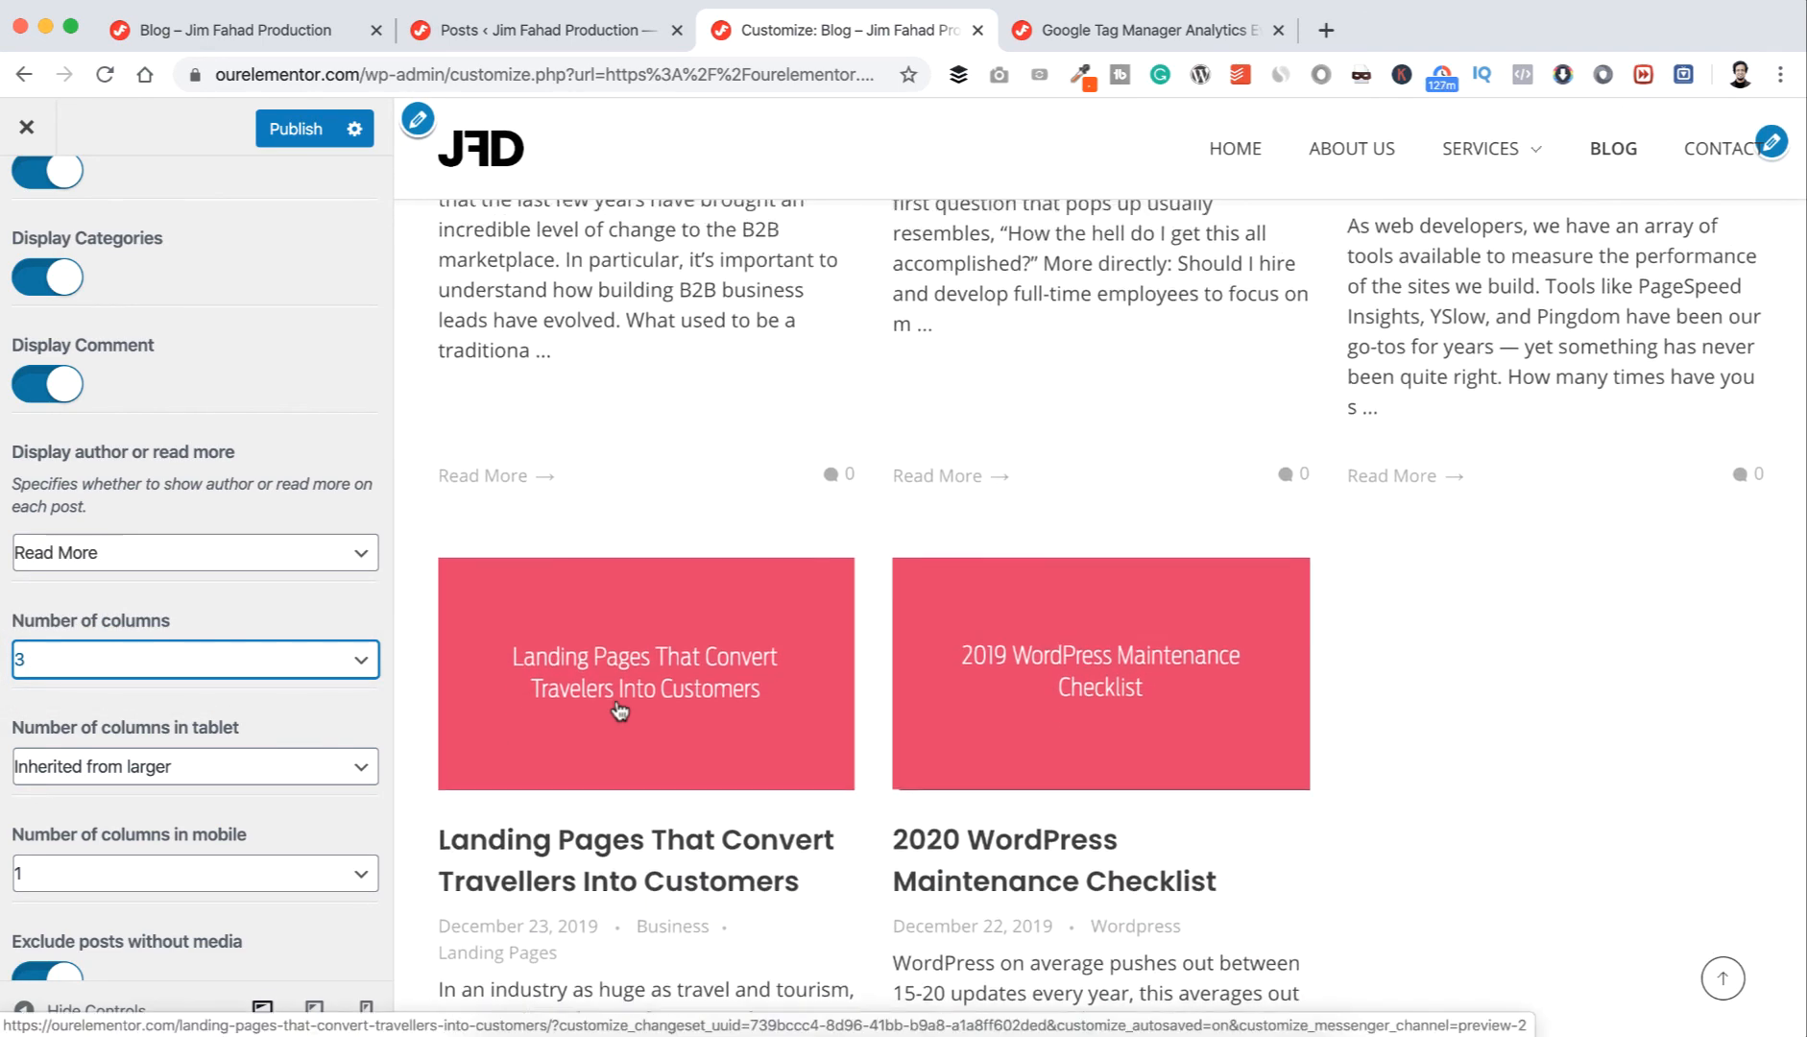
scroll(619, 711, "up", 10)
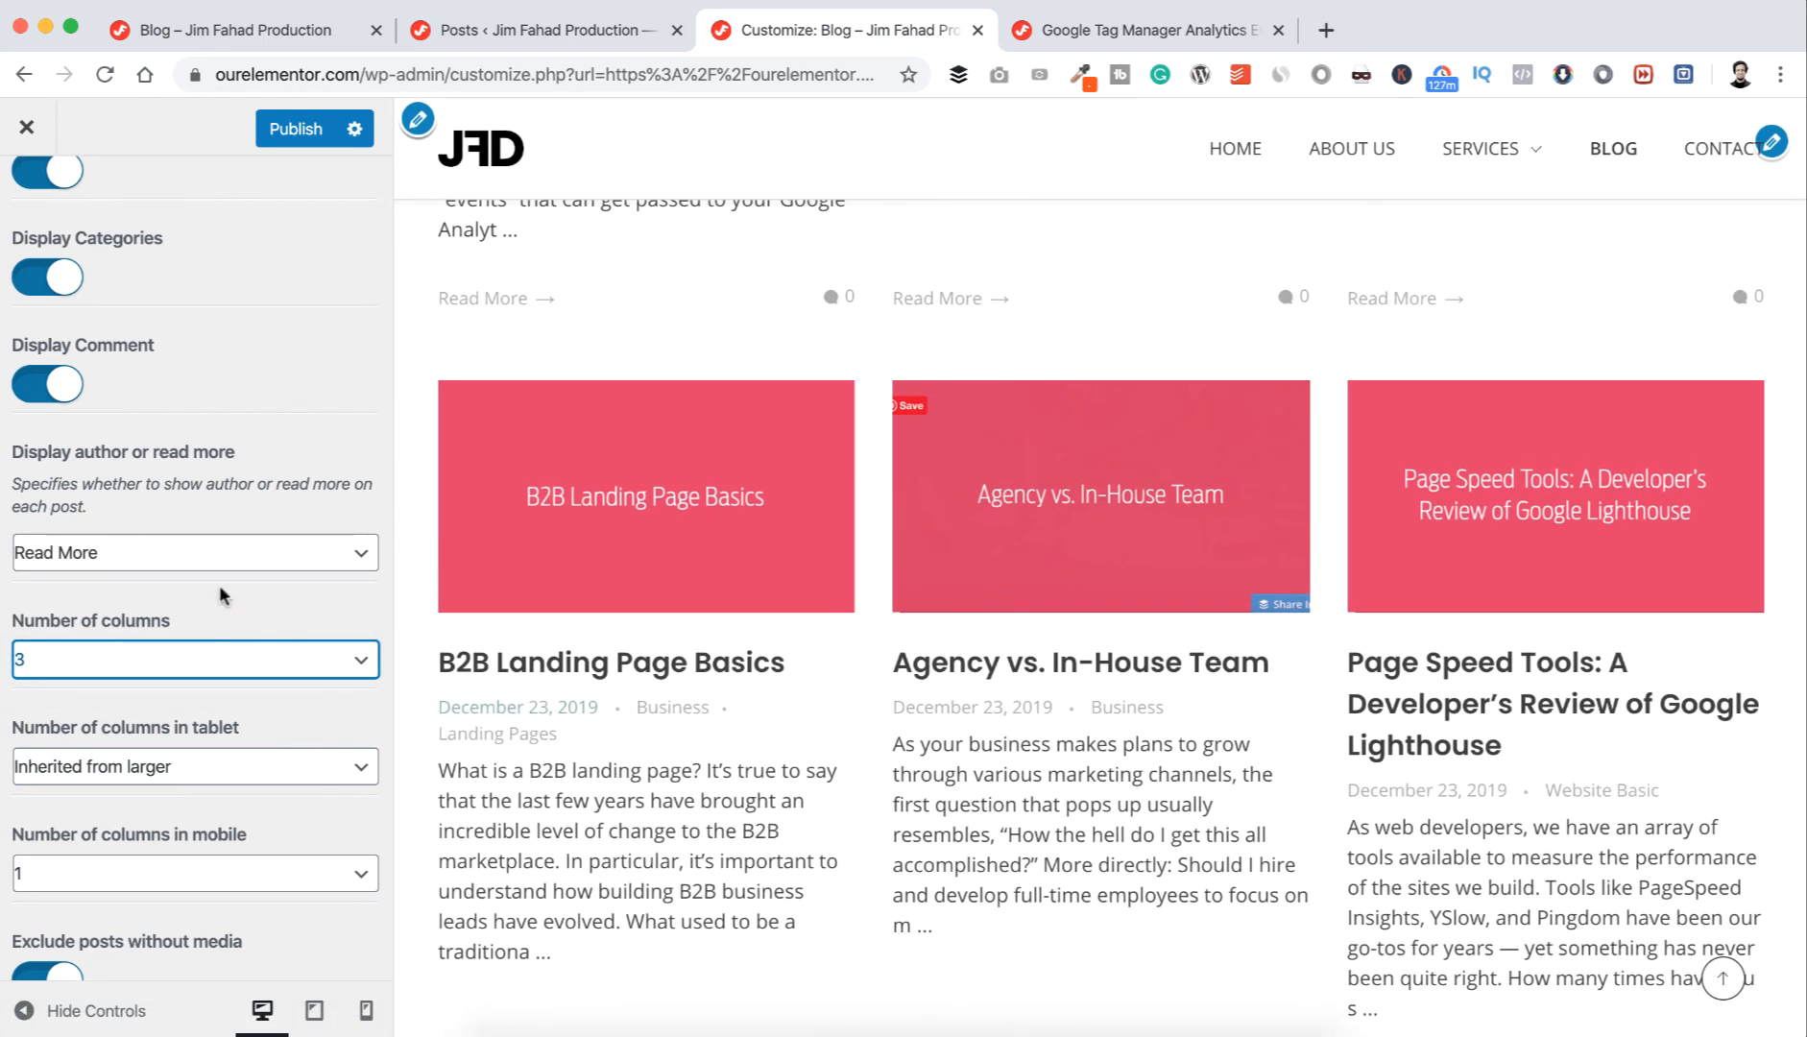
- Try hiding the post date on the blog posts and turn its display back on
scroll(208, 457, "up", 5)
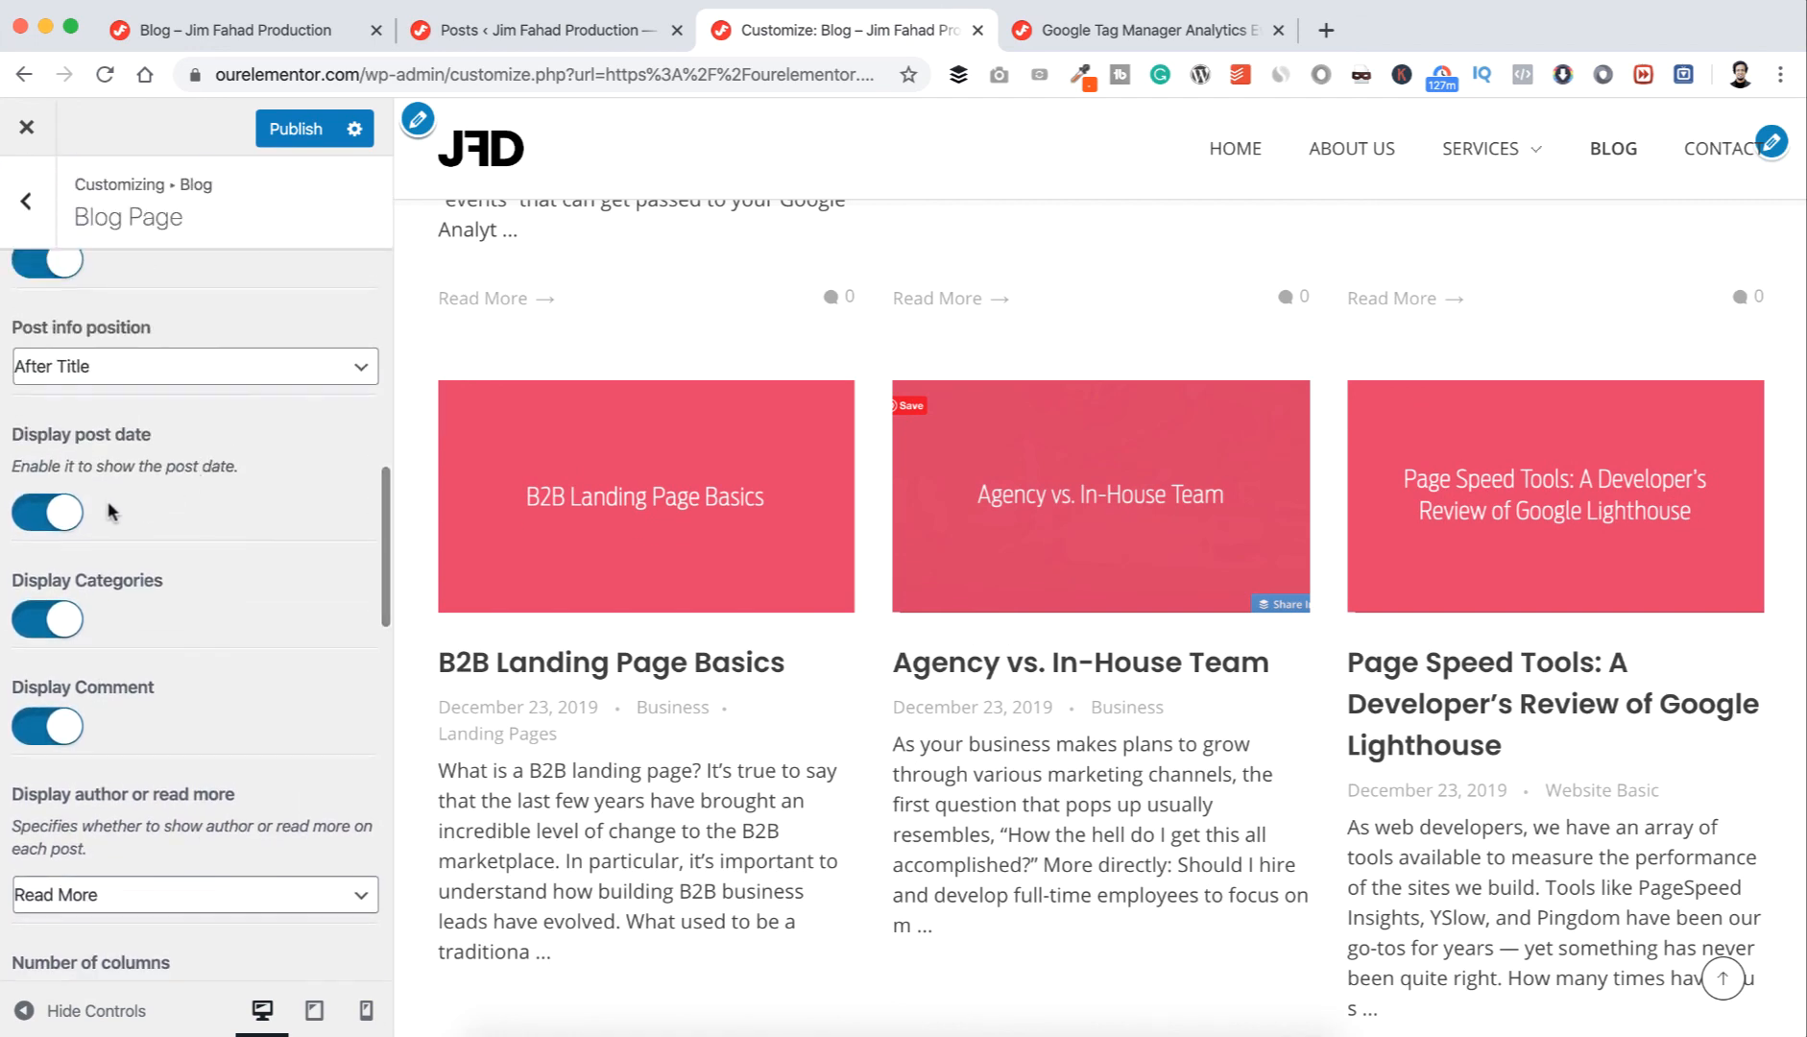
left_click(45, 515)
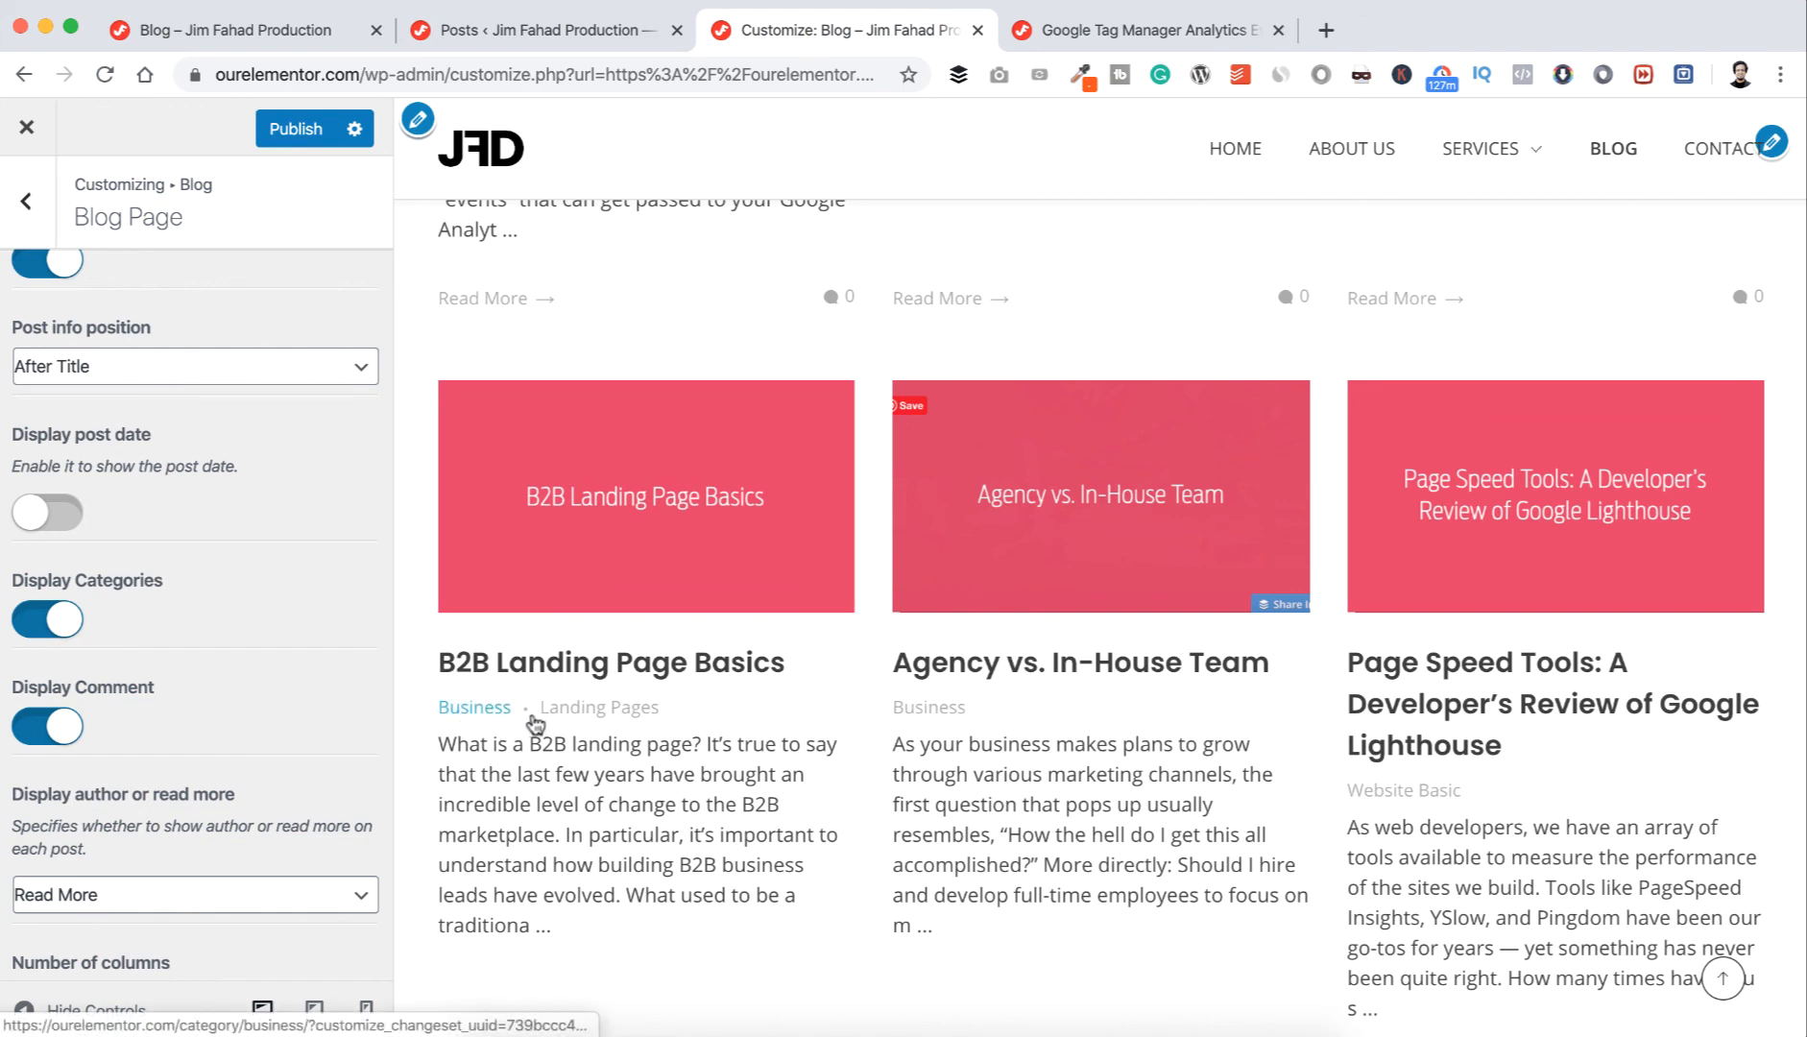
left_click(63, 514)
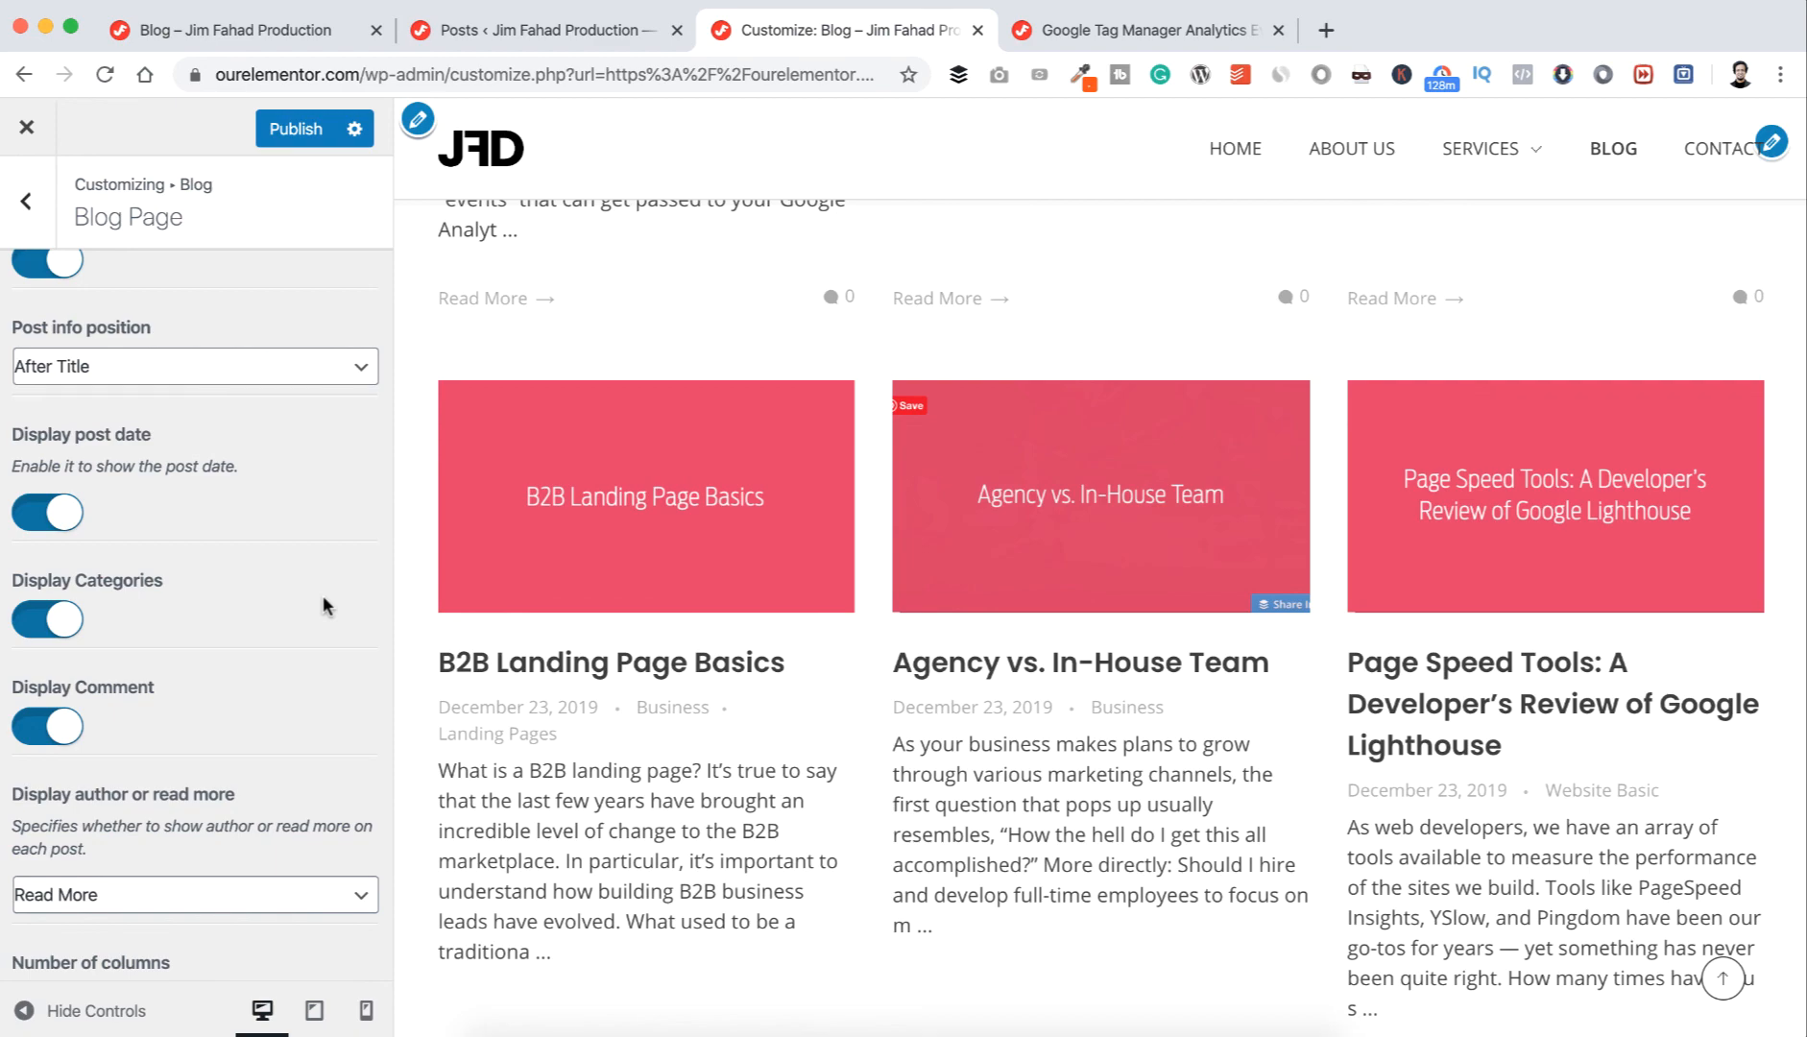
- Review the three-column post grid in the preview, publish the changes, and close the customizer
scroll(530, 689, "down", 10)
scroll(530, 689, "up", 4)
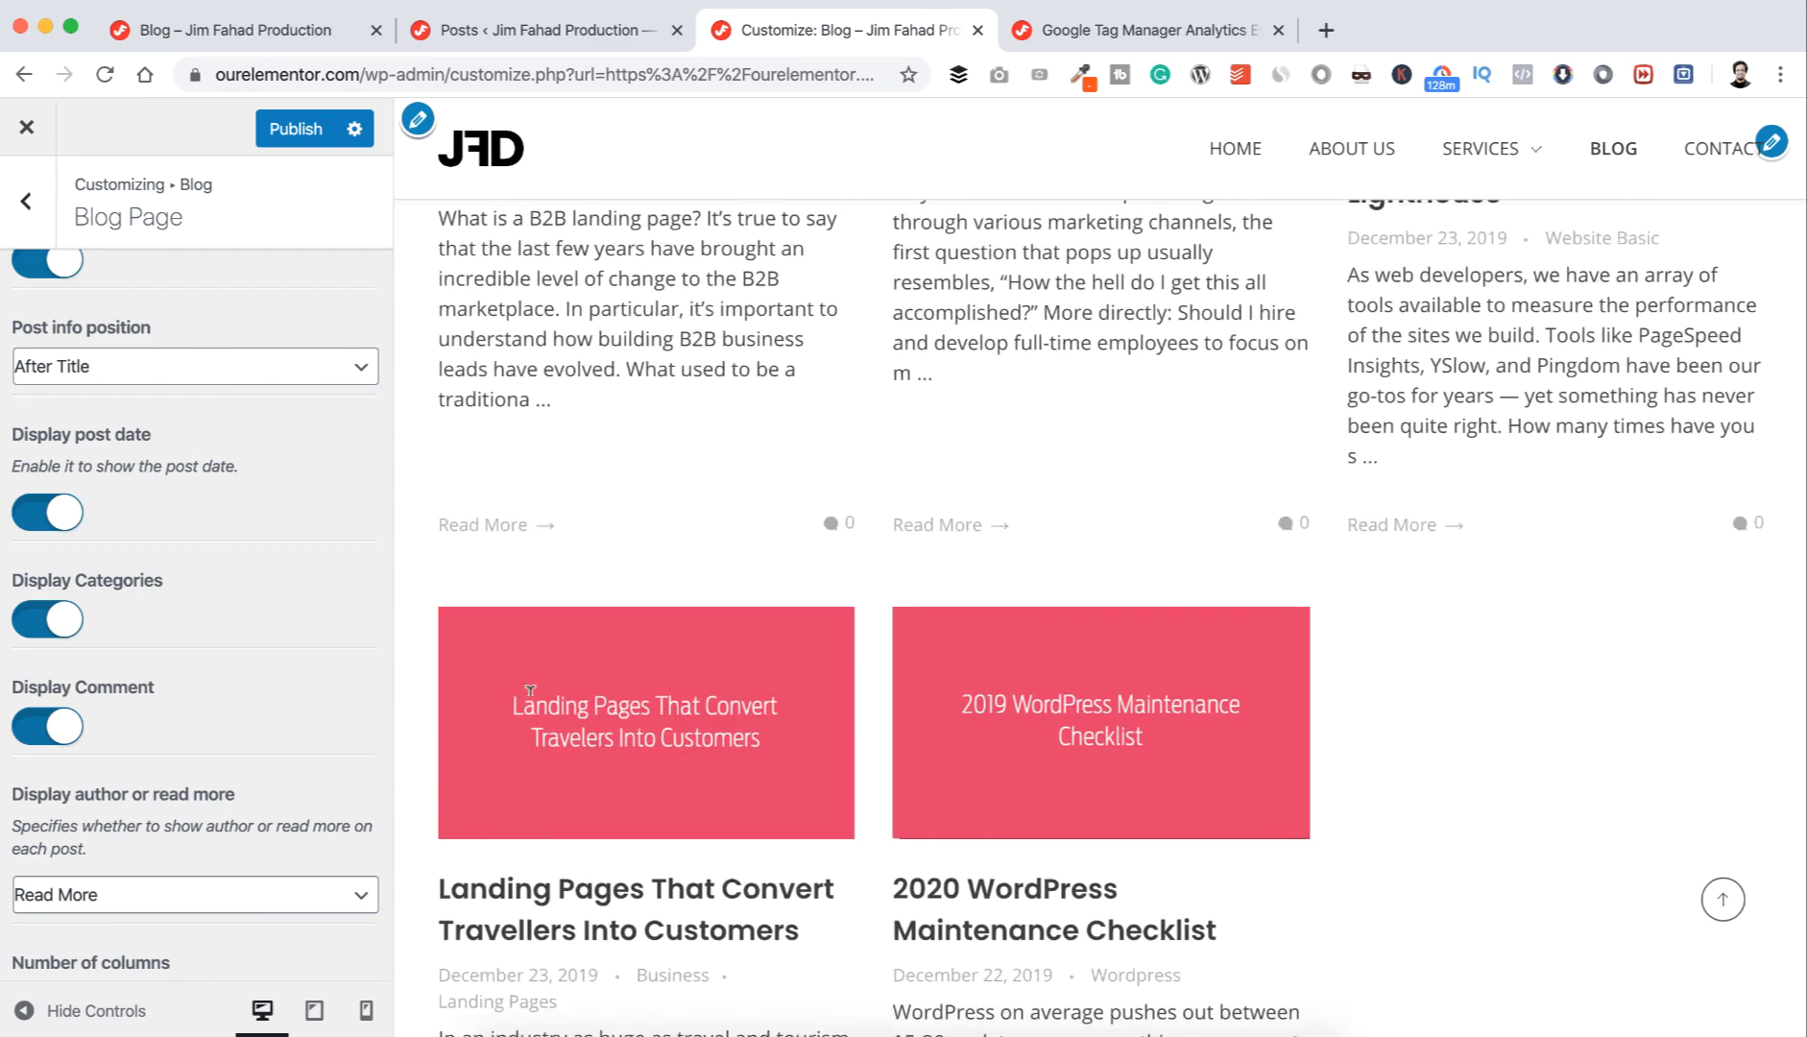
scroll(530, 689, "up", 8)
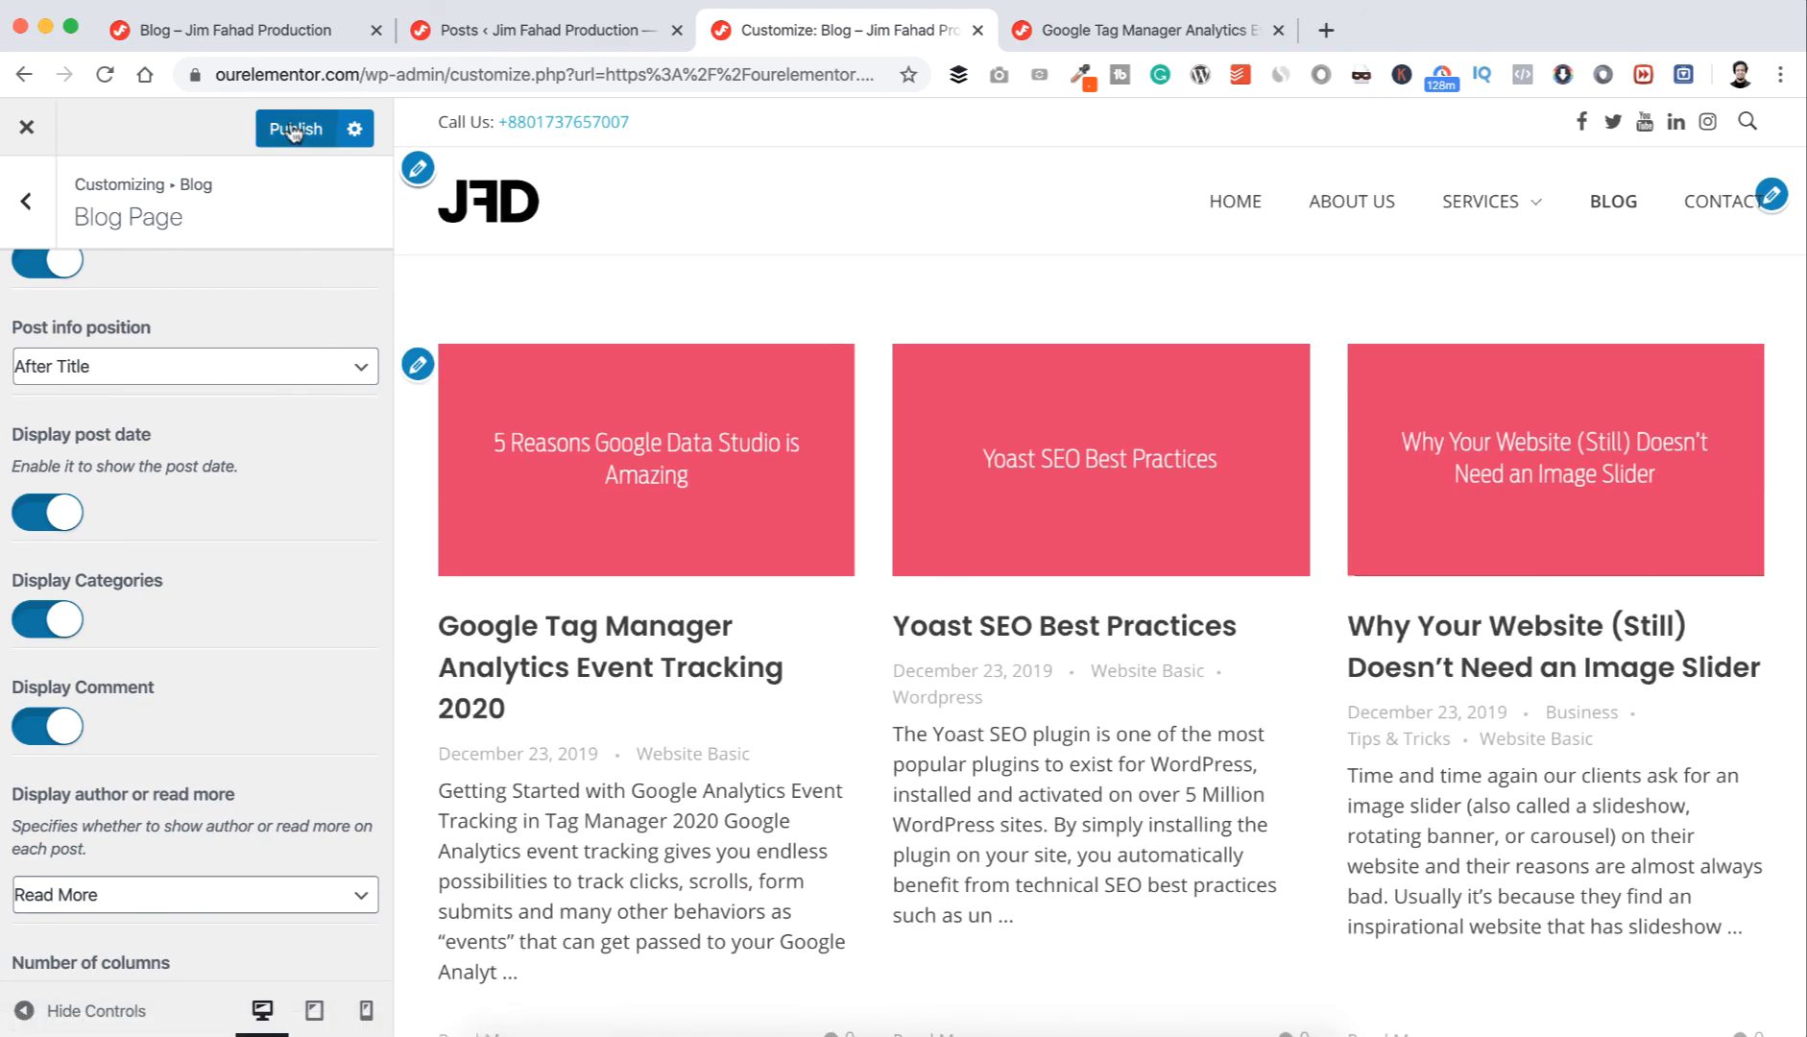
left_click(293, 131)
left_click(26, 134)
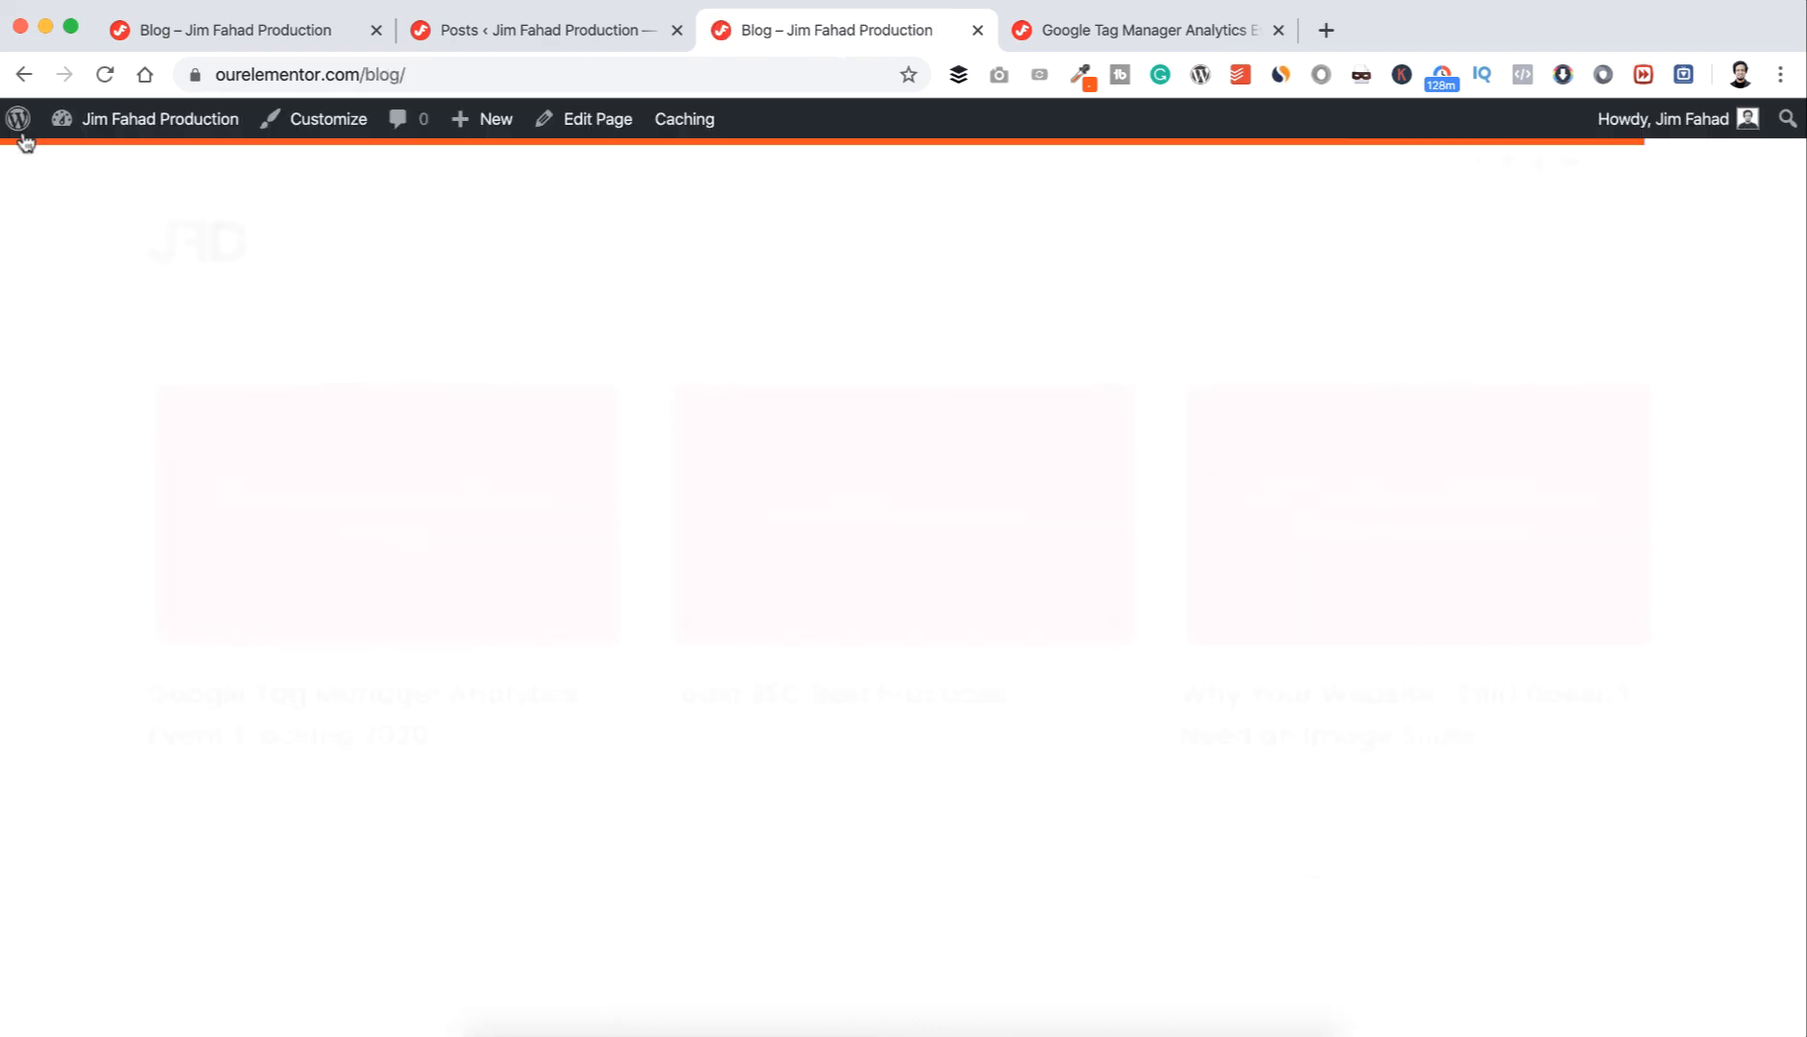
- Review the post grid on the live blog page and open the Wordpress category archive to examine its layout
scroll(26, 140, "down", 15)
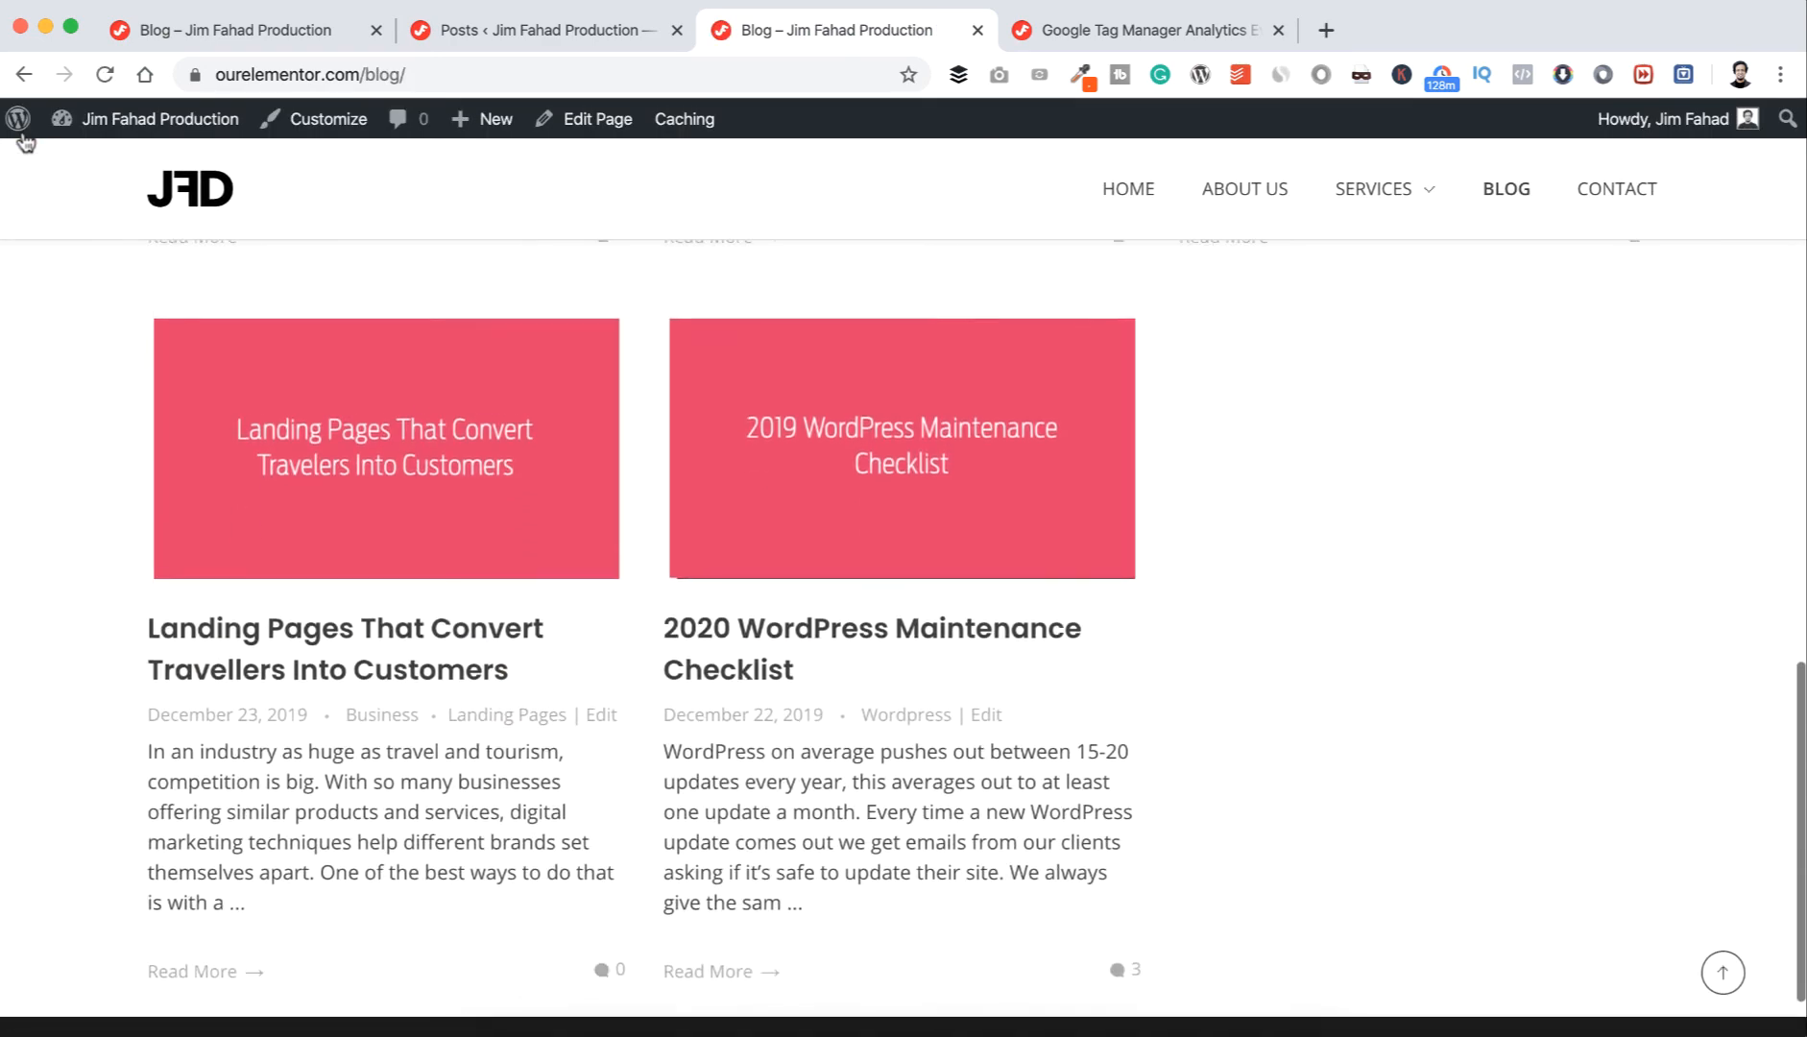
scroll(26, 139, "up", 10)
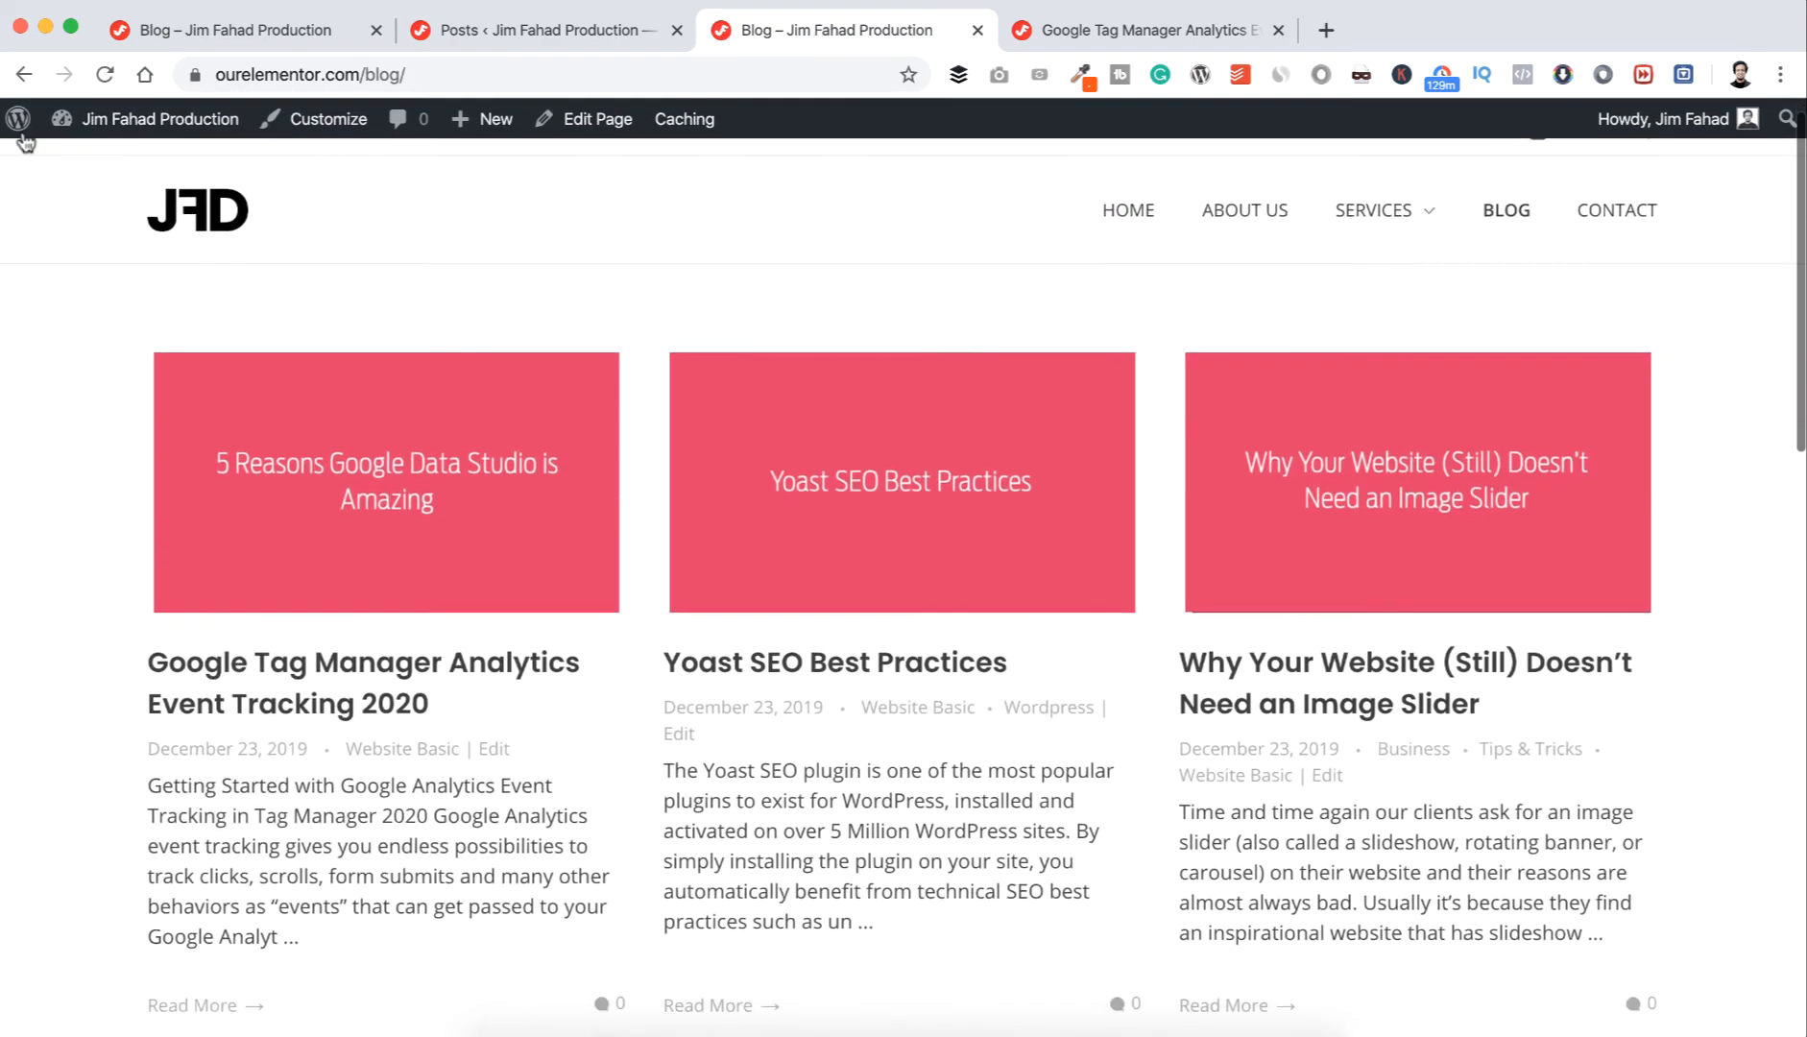
scroll(595, 490, "down", 2)
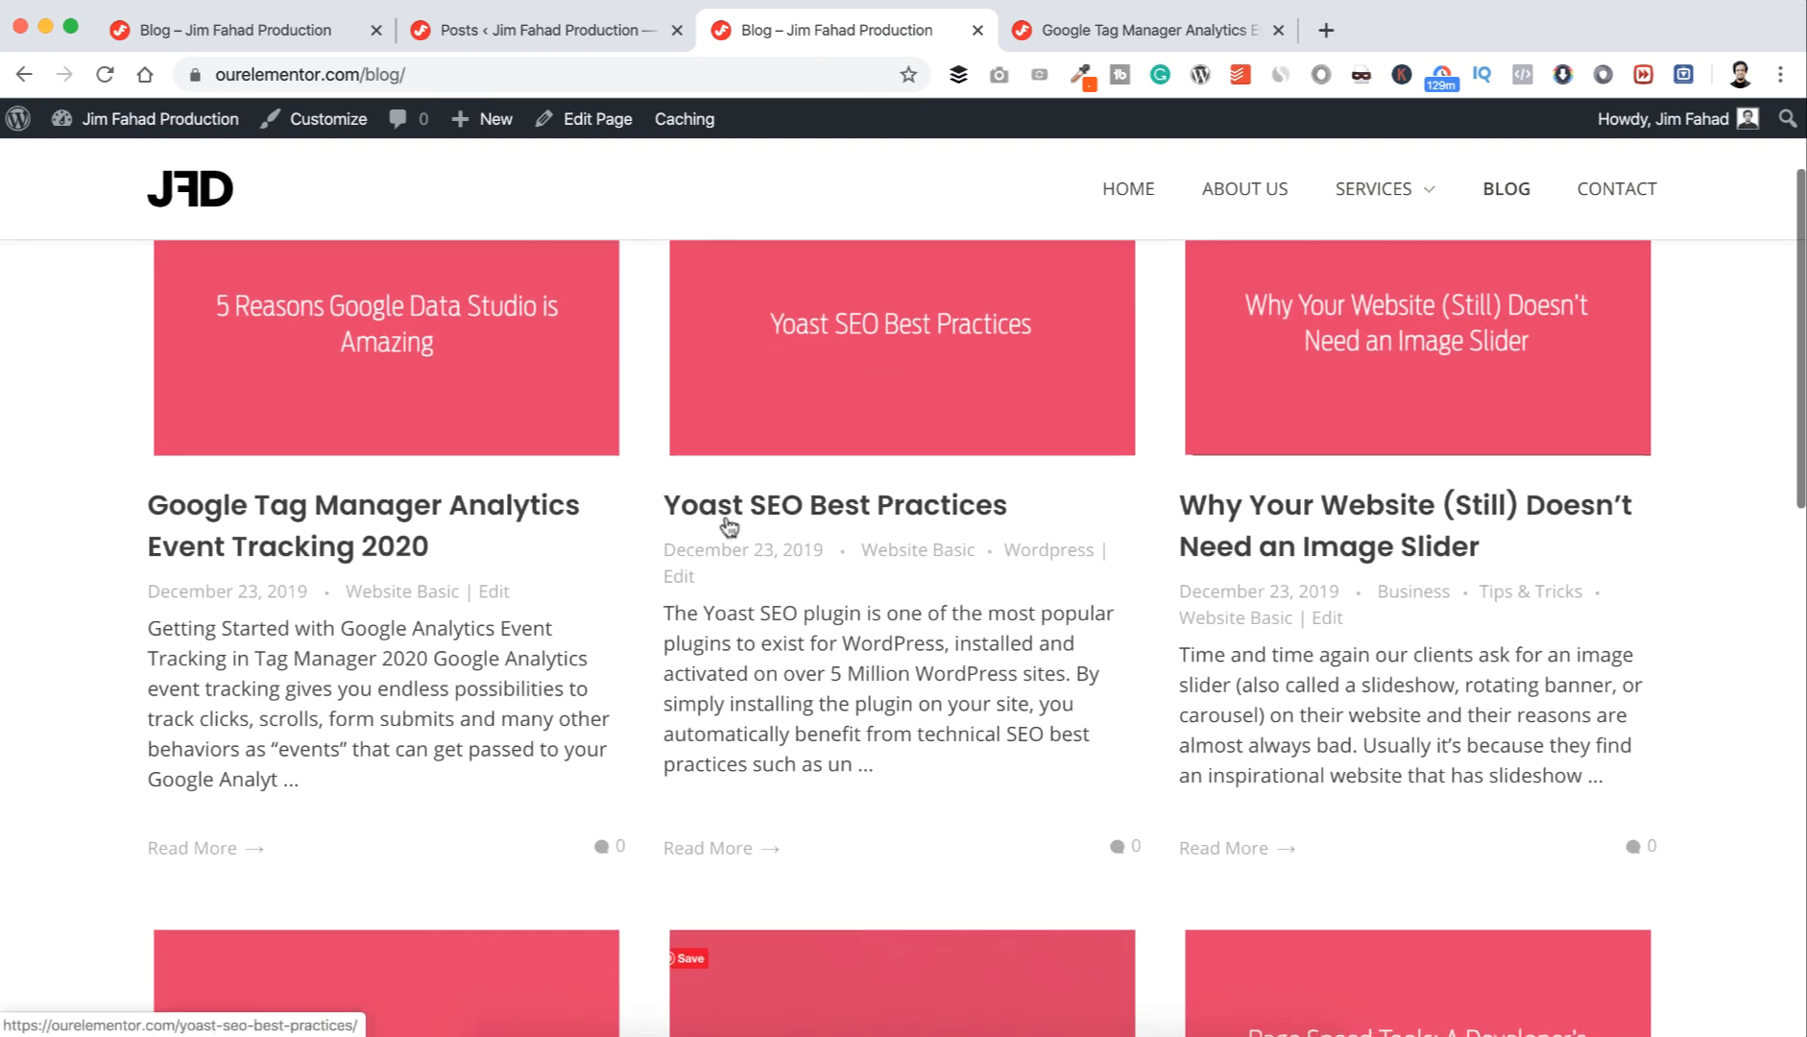
left_click(1054, 553)
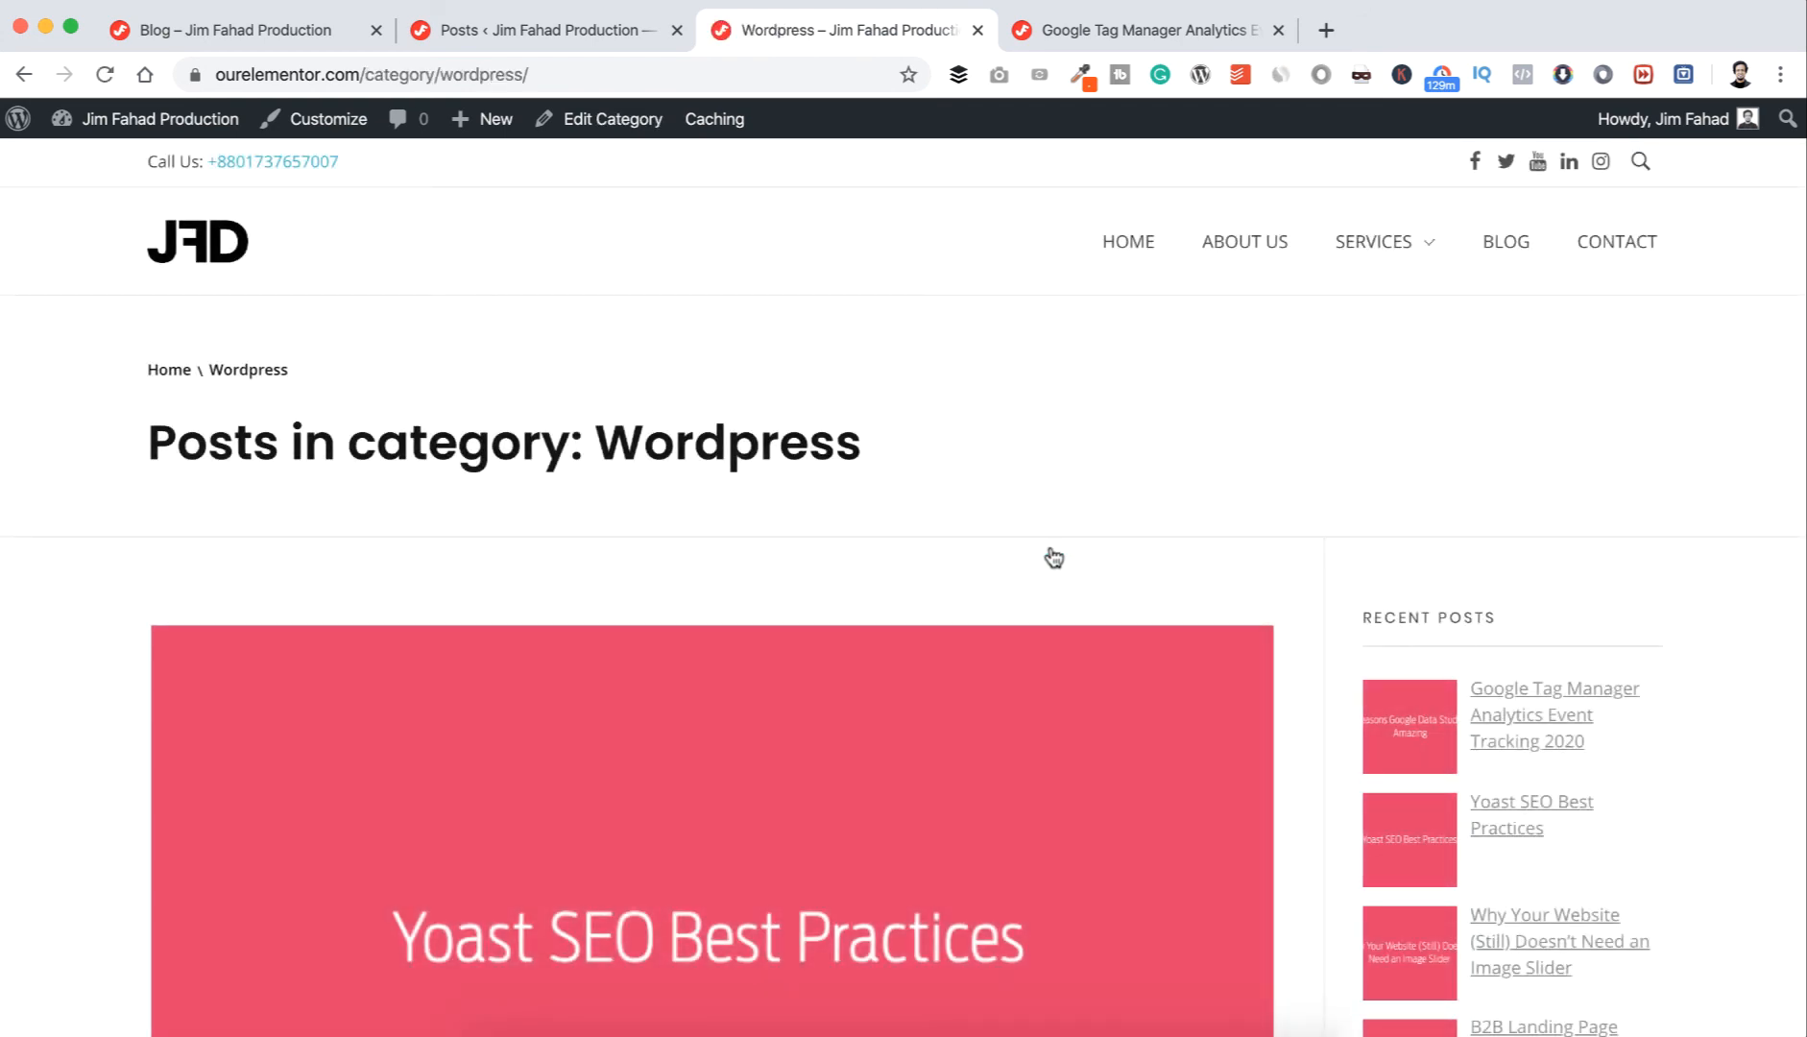
scroll(1054, 553, "down", 15)
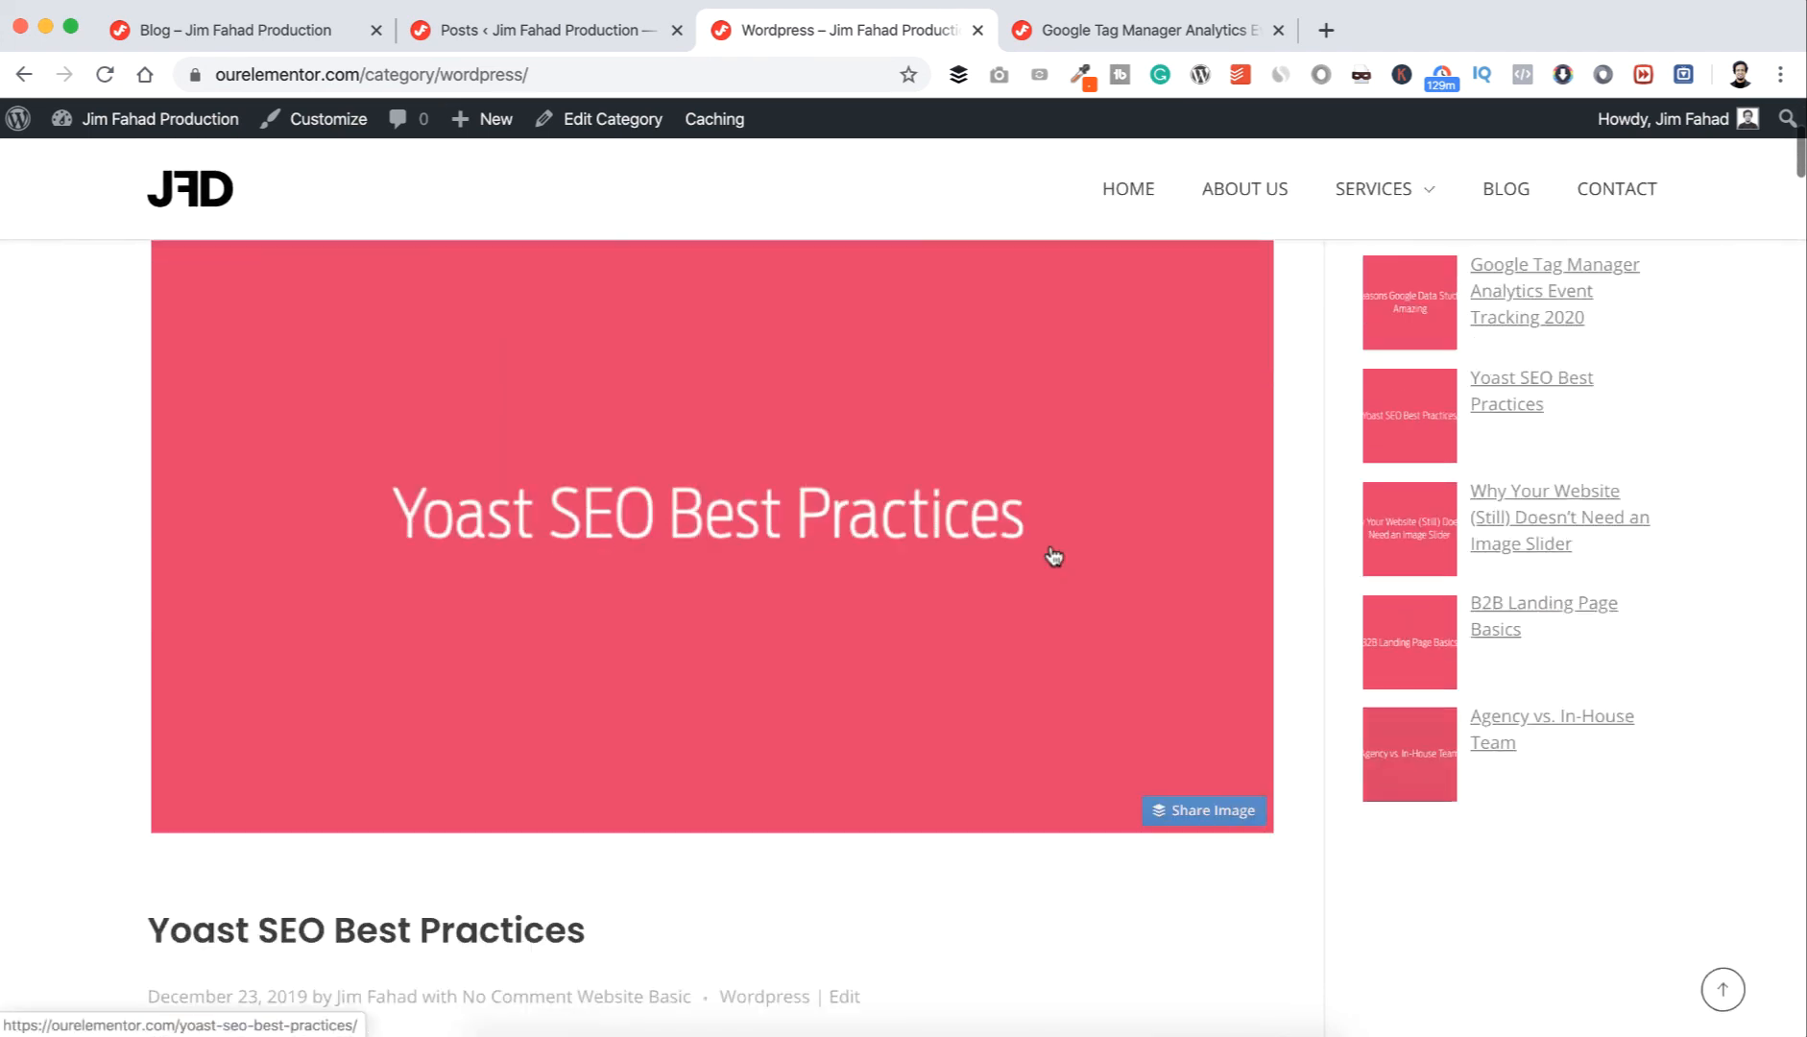
- Customize the blog category and tag pages to use the grid taxonomy page template, with posts in equal rows and columns
scroll(1052, 541, "down", 20)
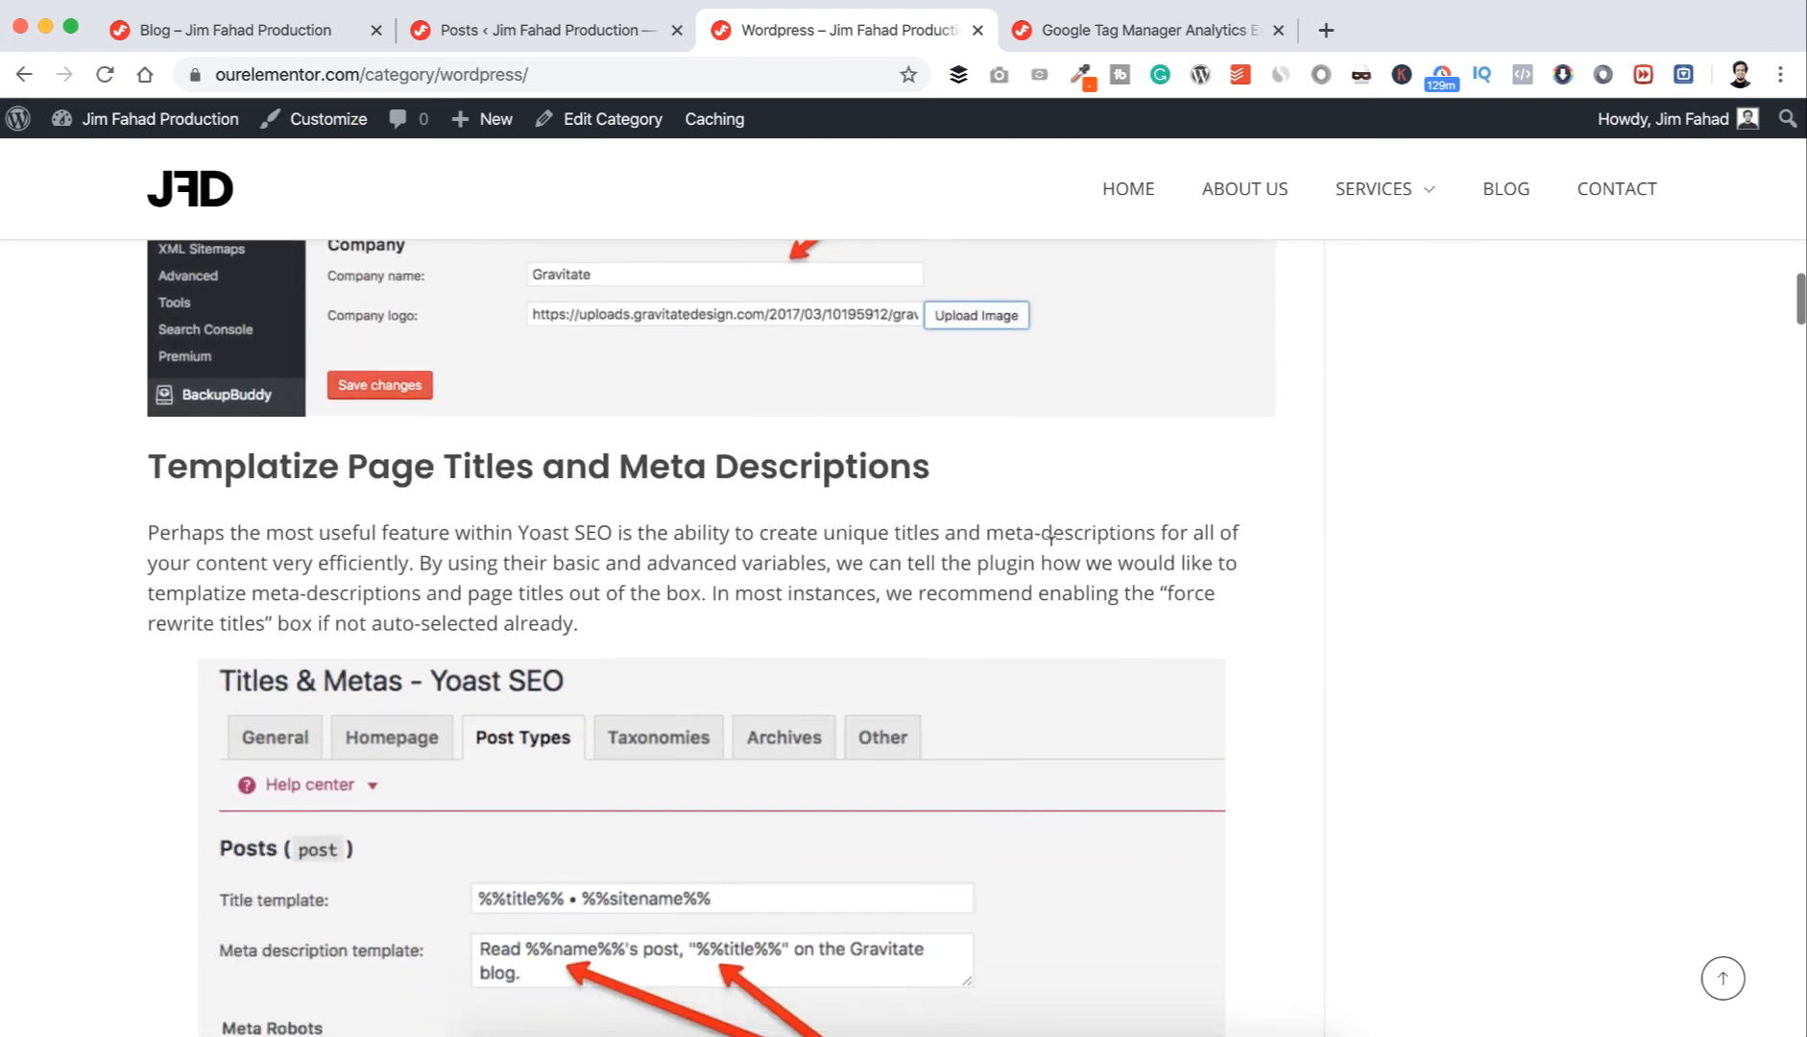
scroll(1052, 541, "up", 20)
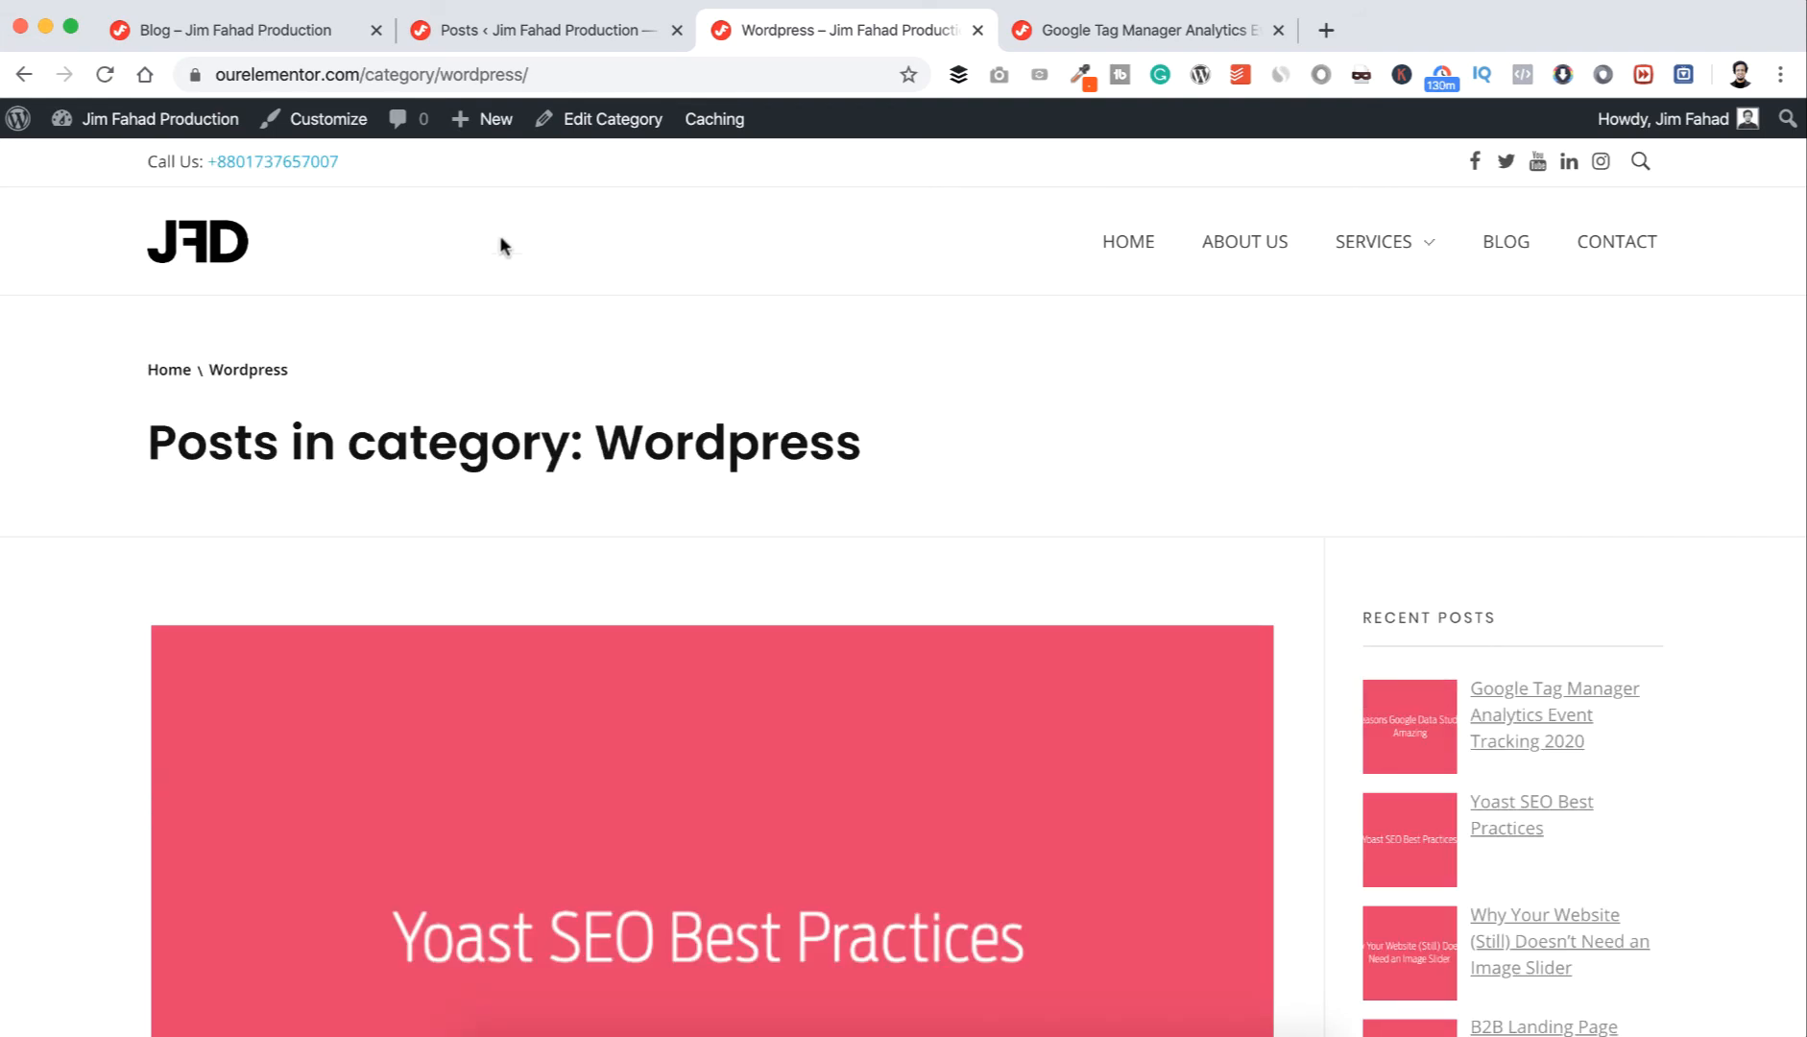
left_click(338, 131)
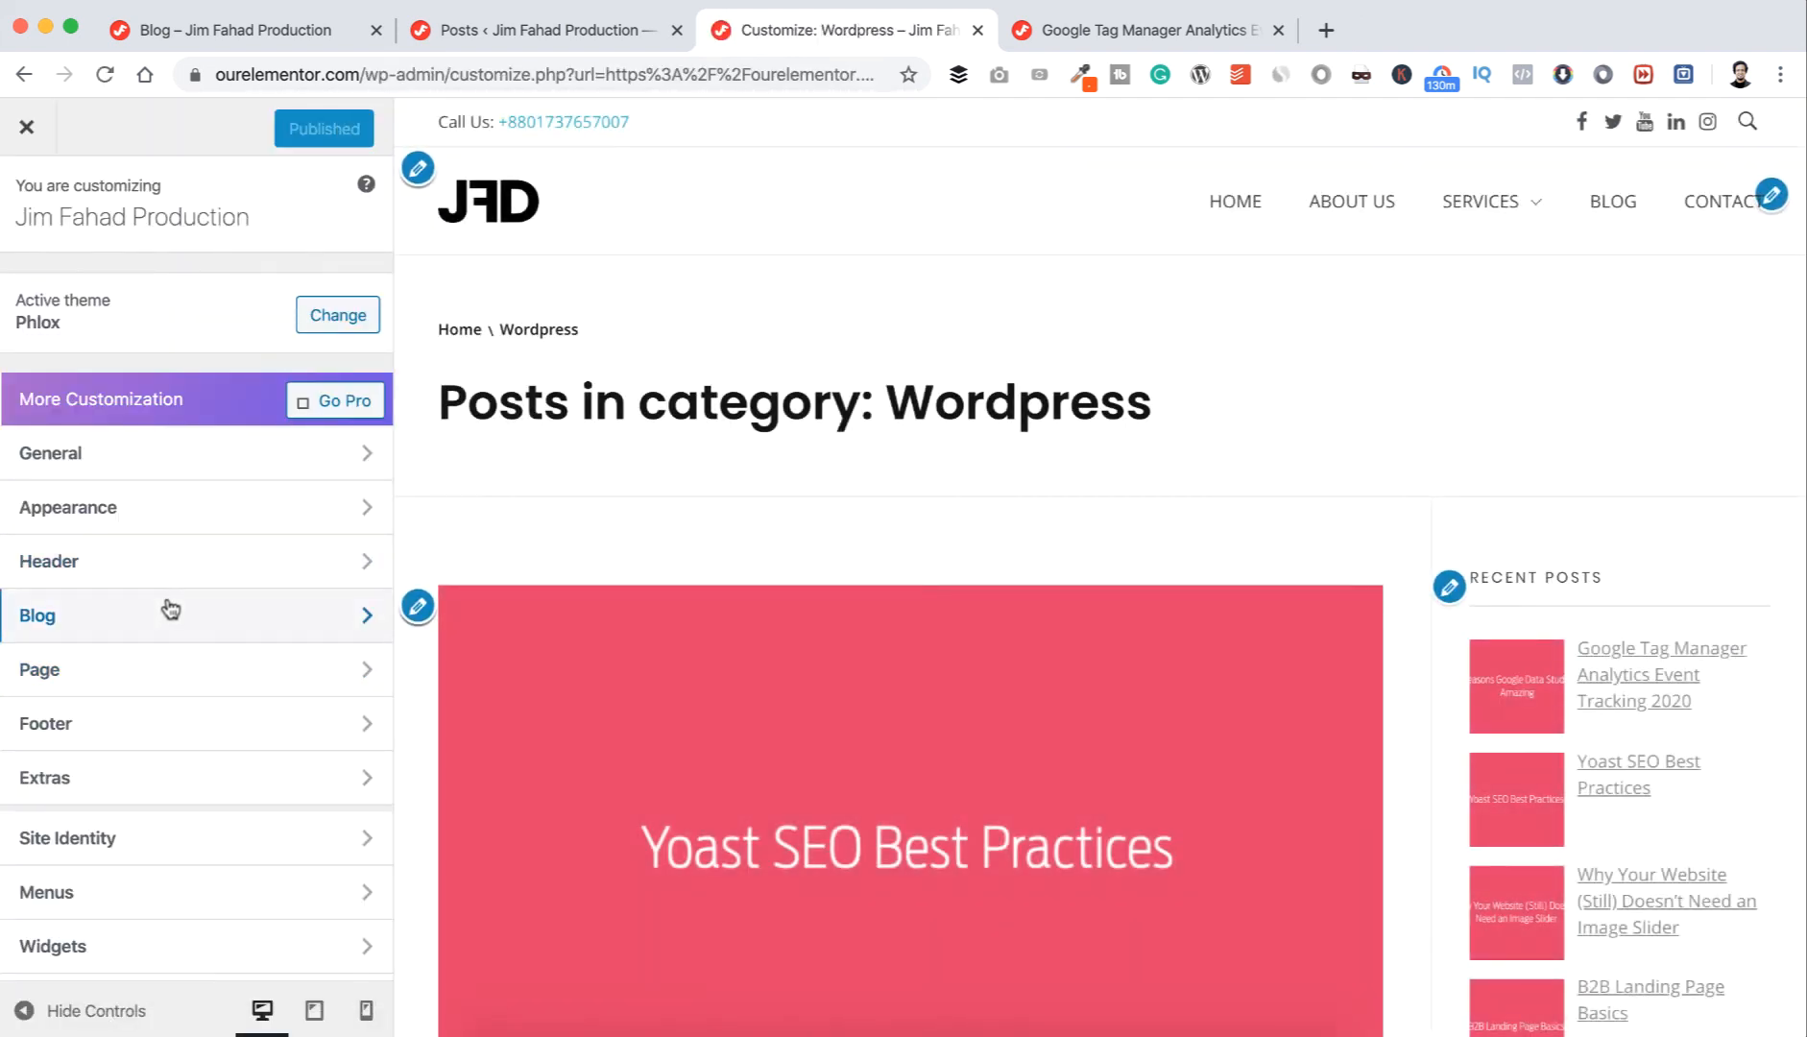
left_click(171, 609)
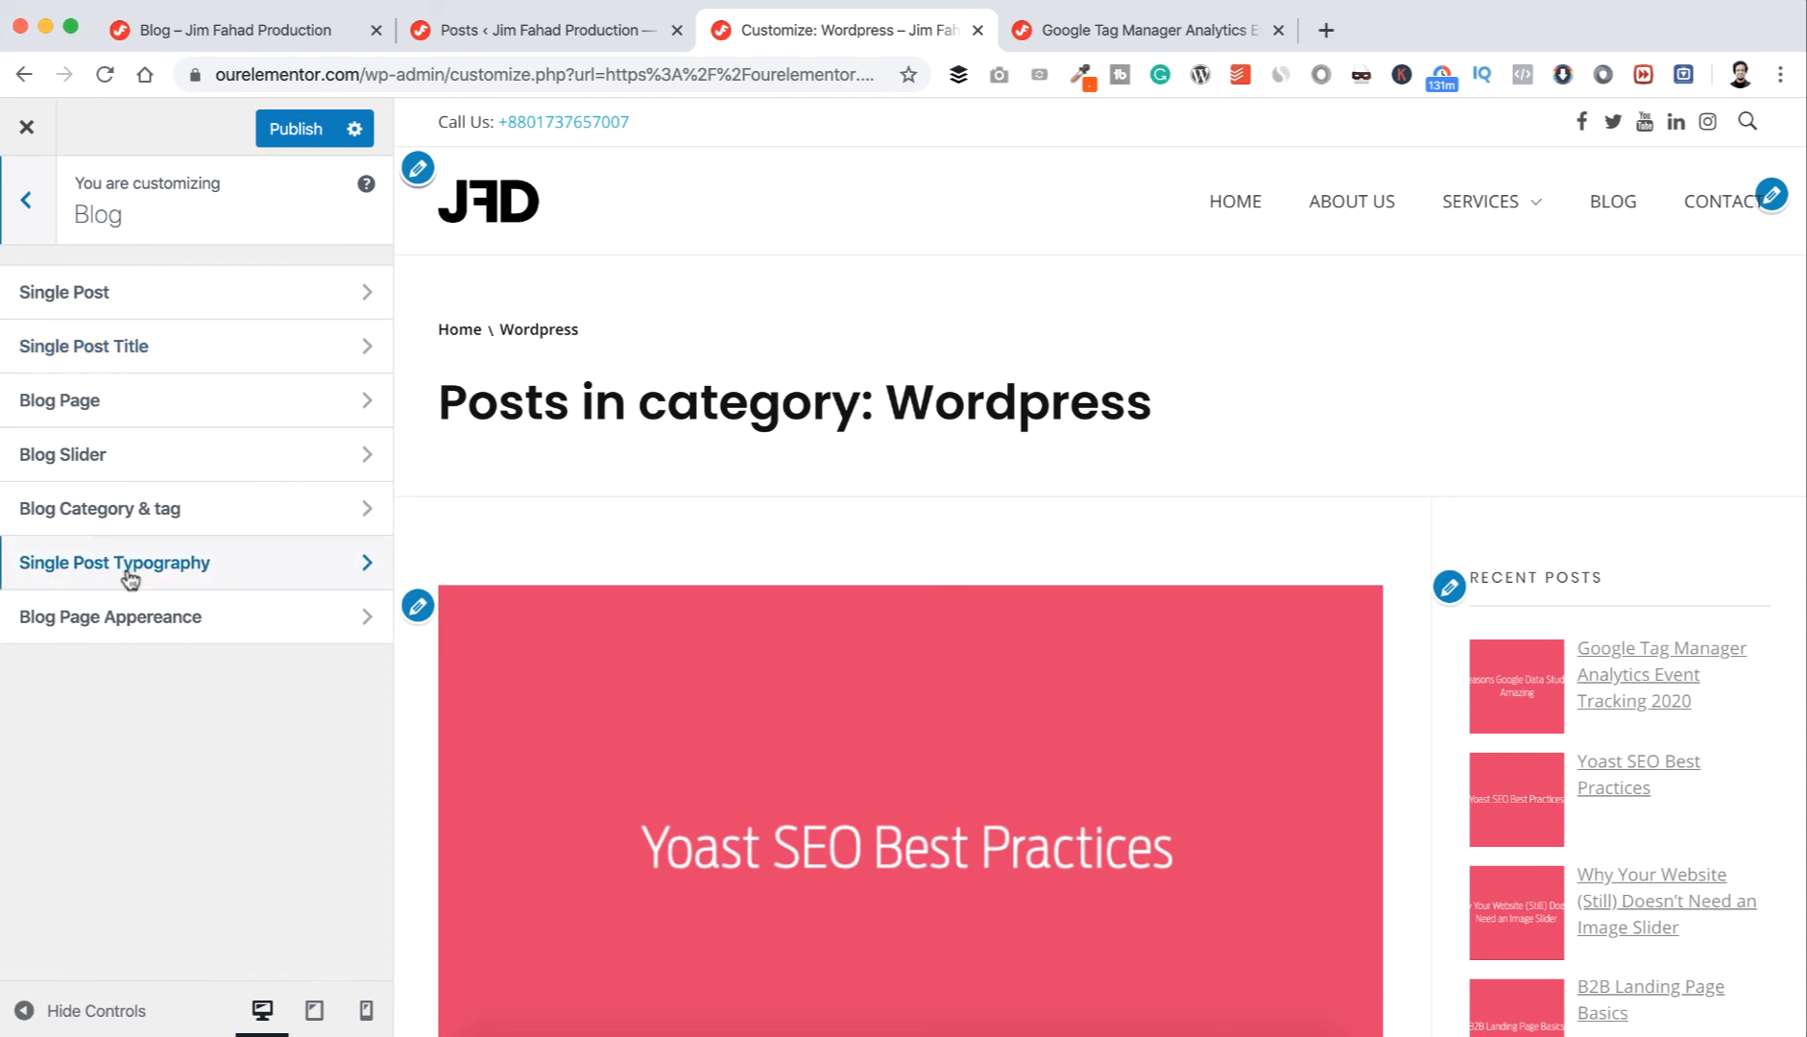
left_click(165, 516)
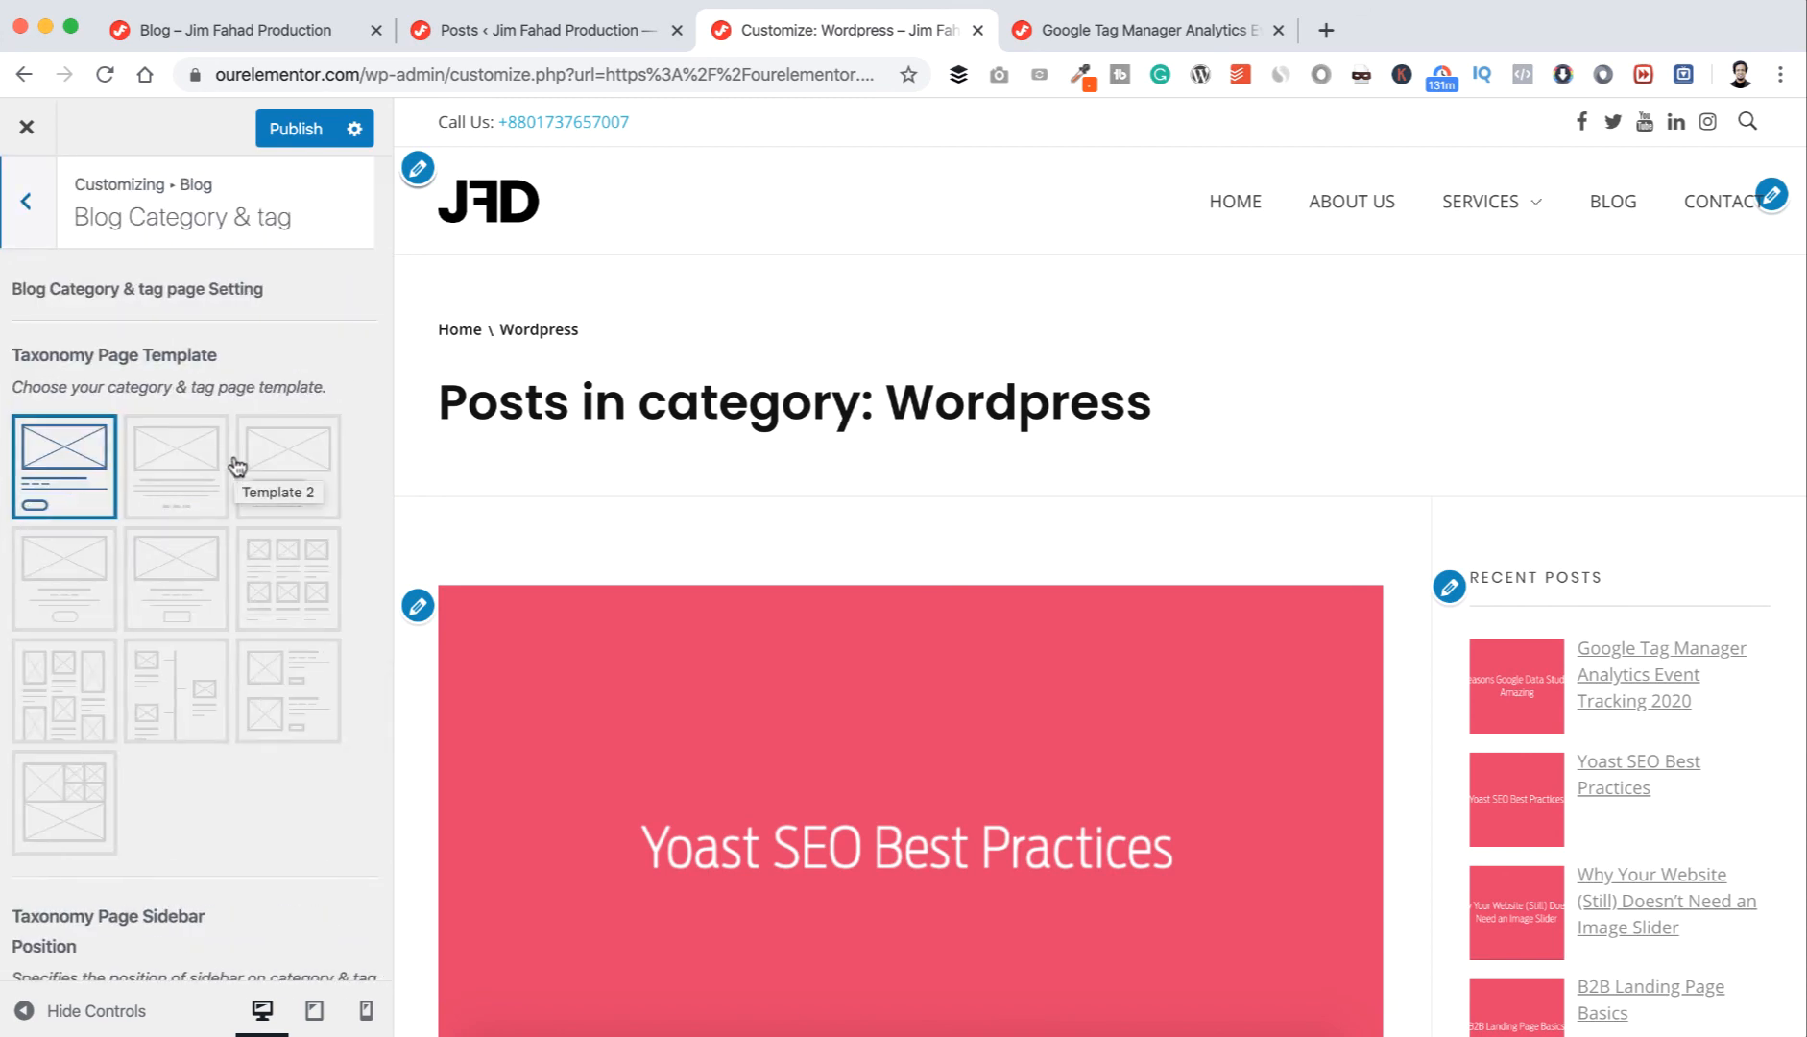
left_click(291, 580)
- Review the previewed category grid and set the taxonomy page sidebar position to no sidebar
scroll(266, 756, "down", 5)
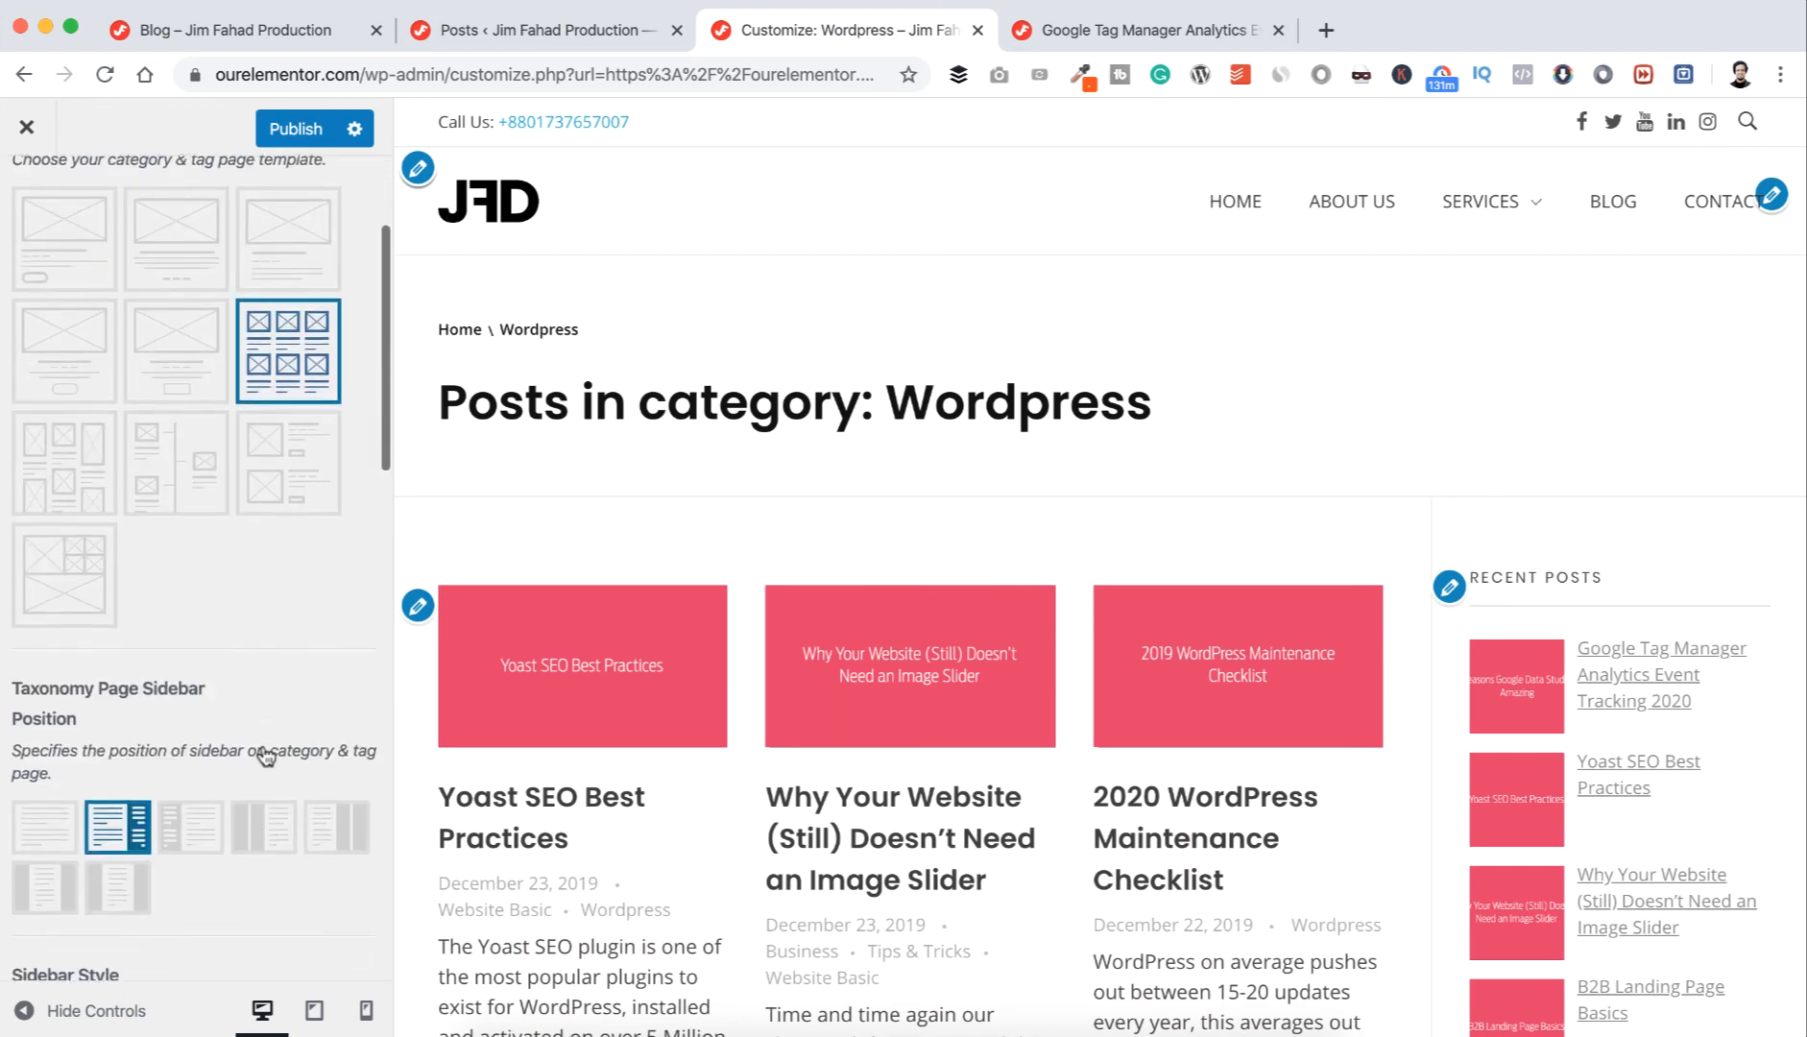
scroll(605, 705, "down", 2)
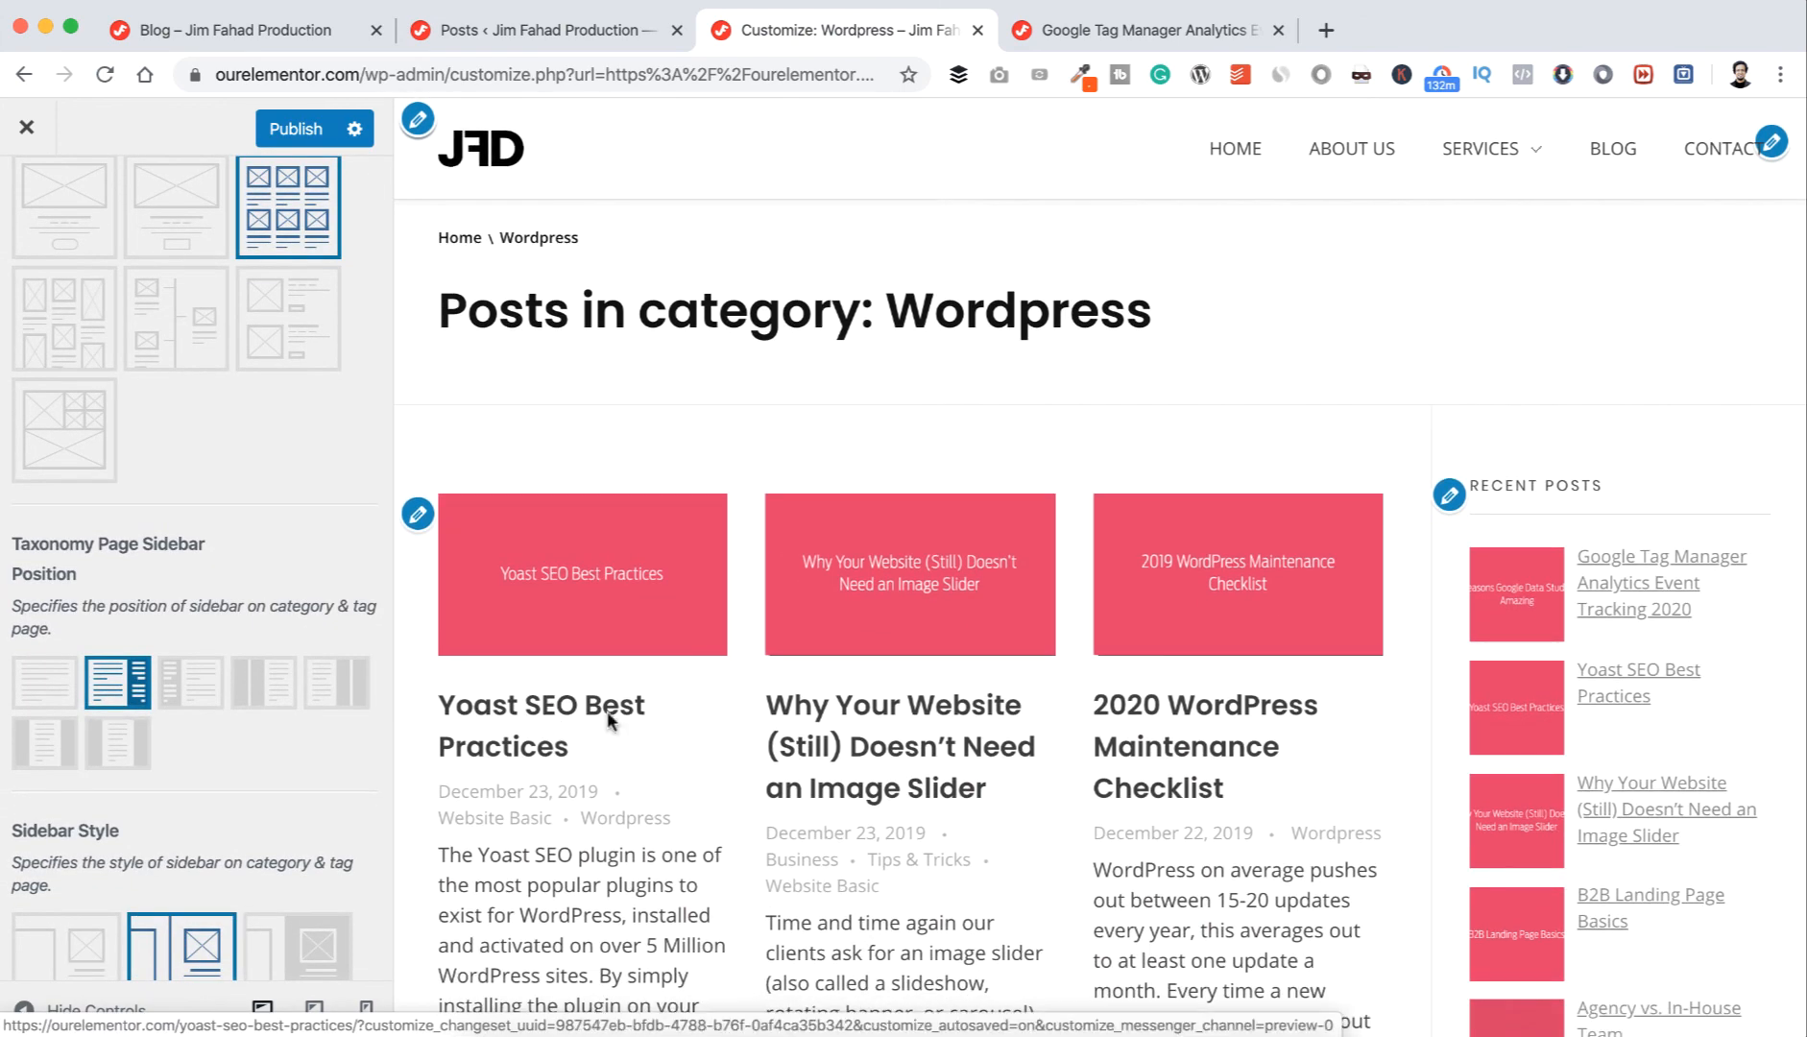
scroll(1107, 663, "down", 3)
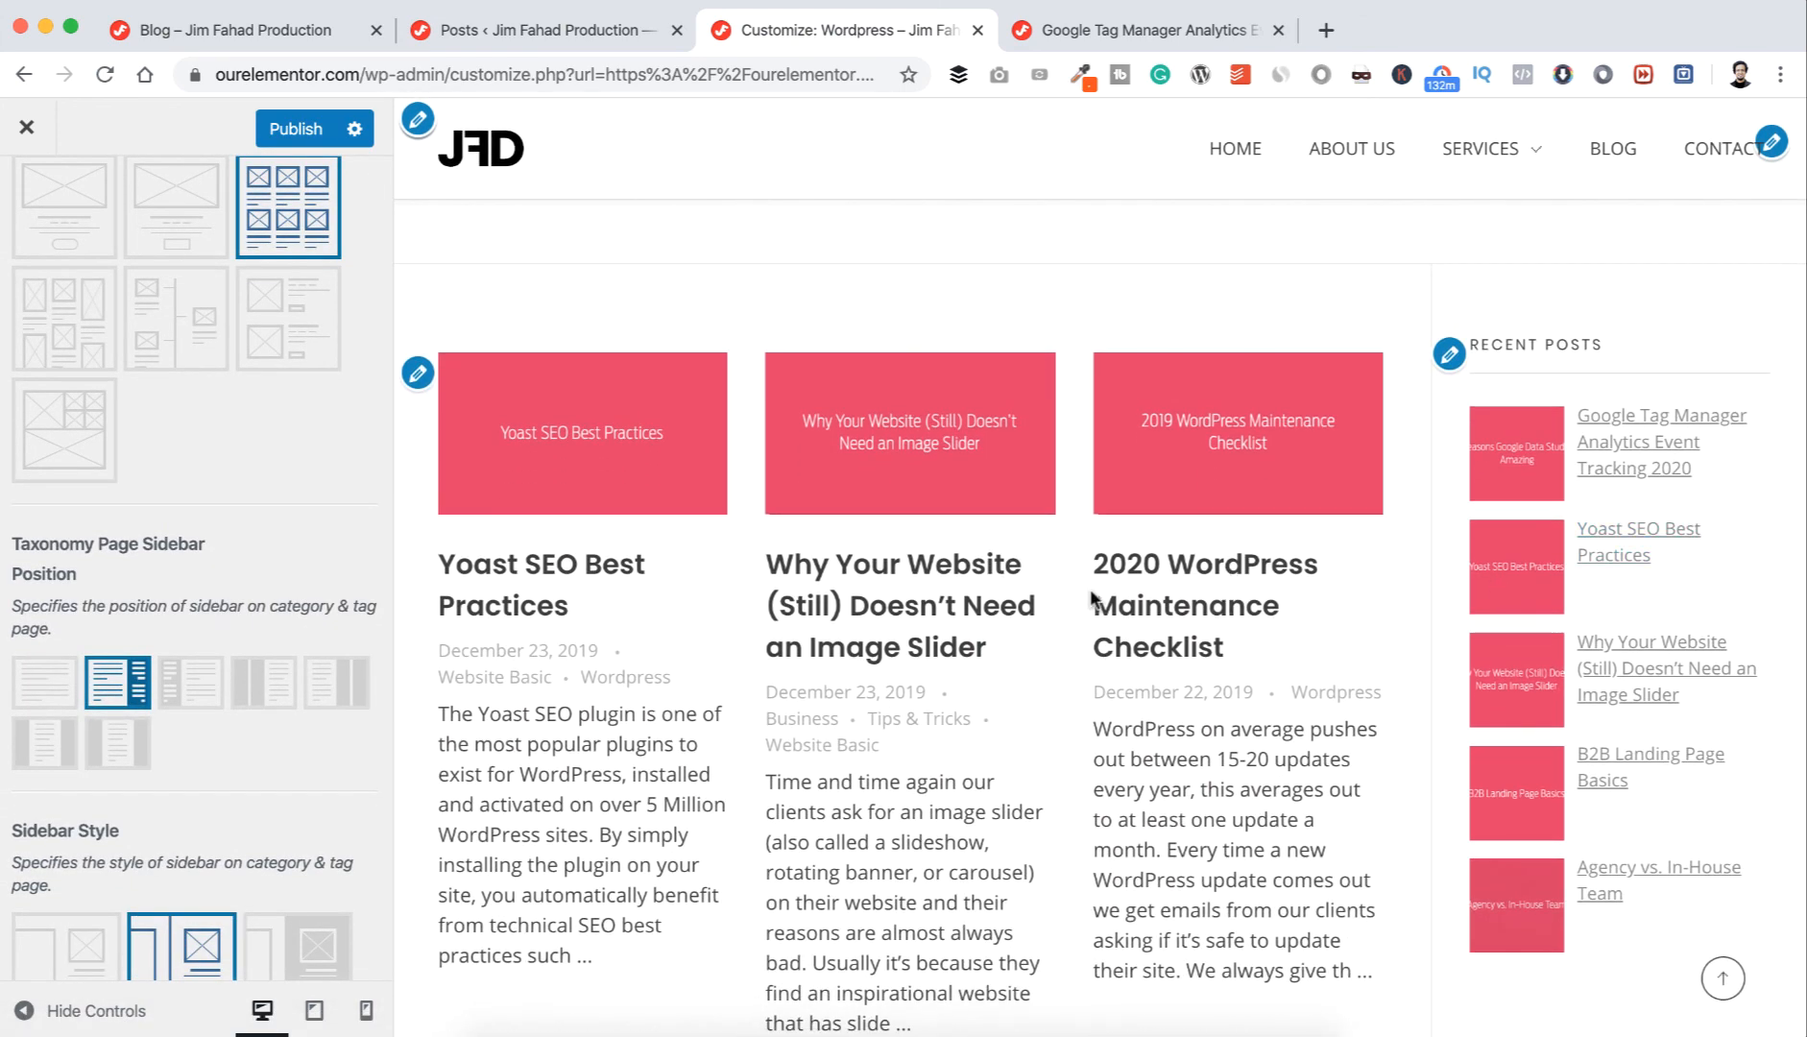
scroll(1091, 598, "up", 3)
scroll(1091, 597, "down", 3)
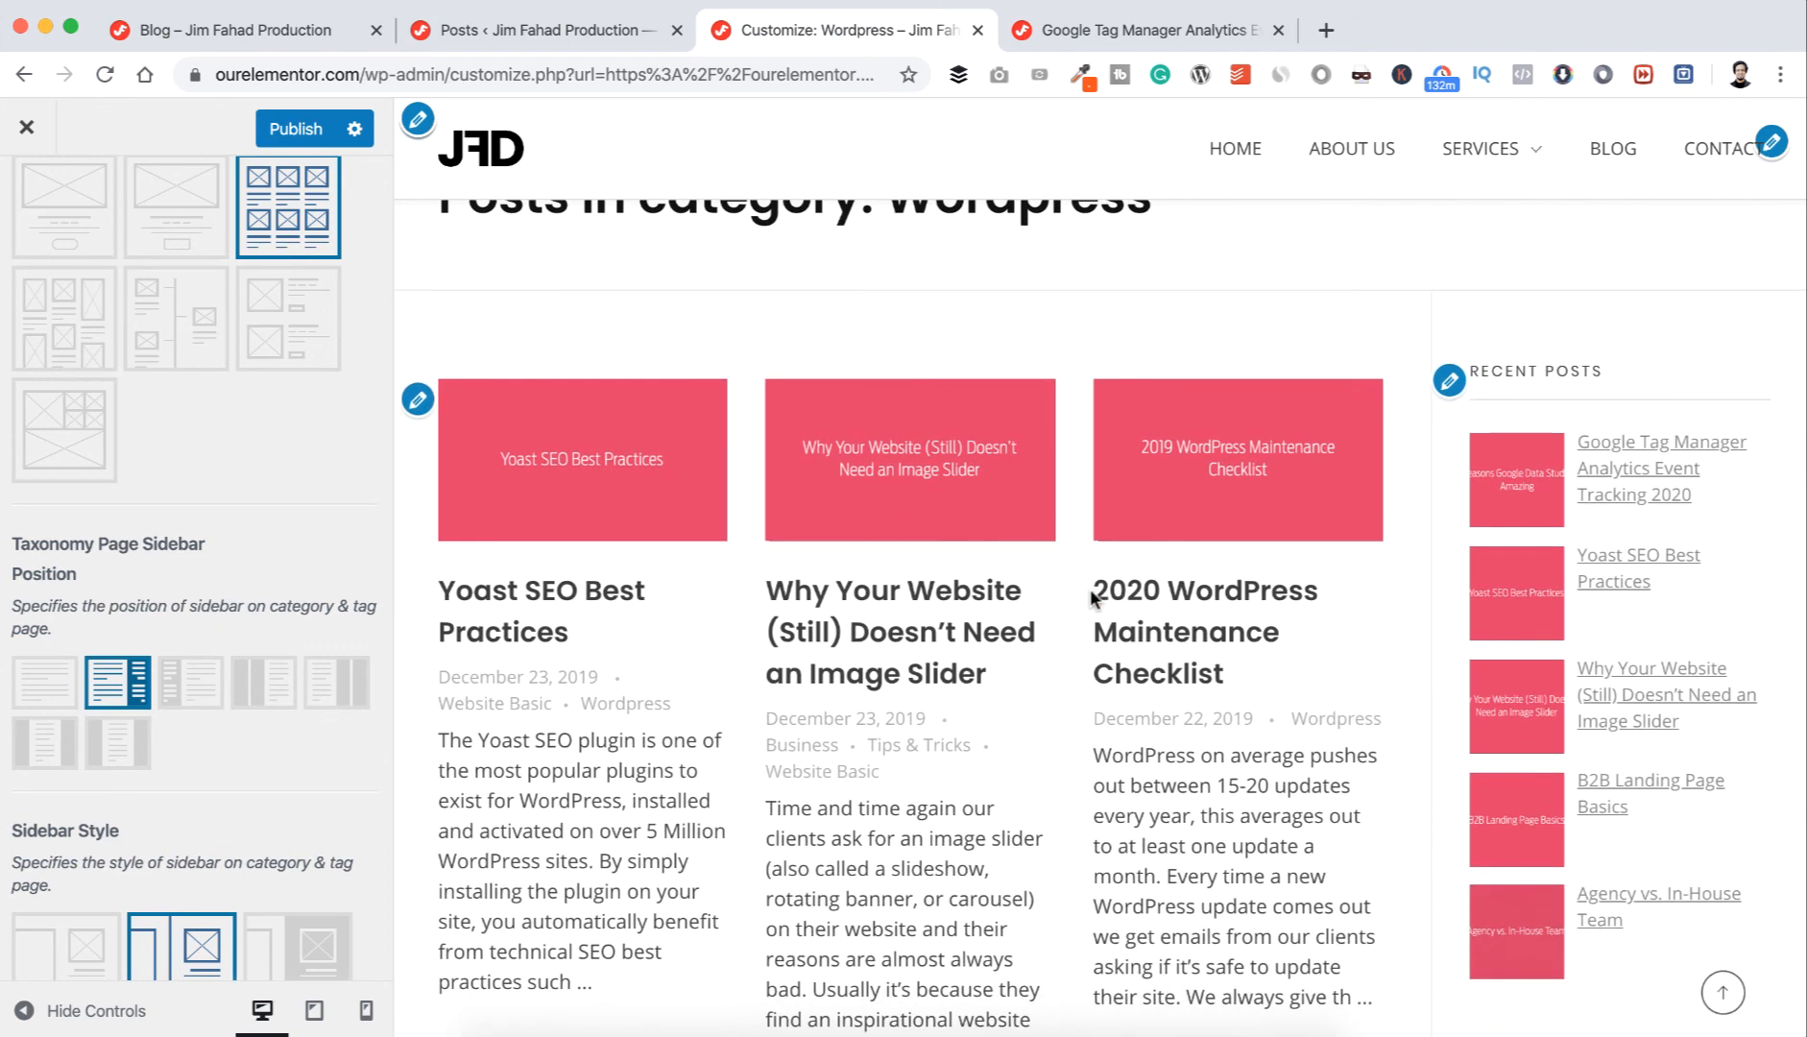
left_click(52, 685)
- Publish the category and tag page changes and close the customizer
scroll(115, 730, "up", 4)
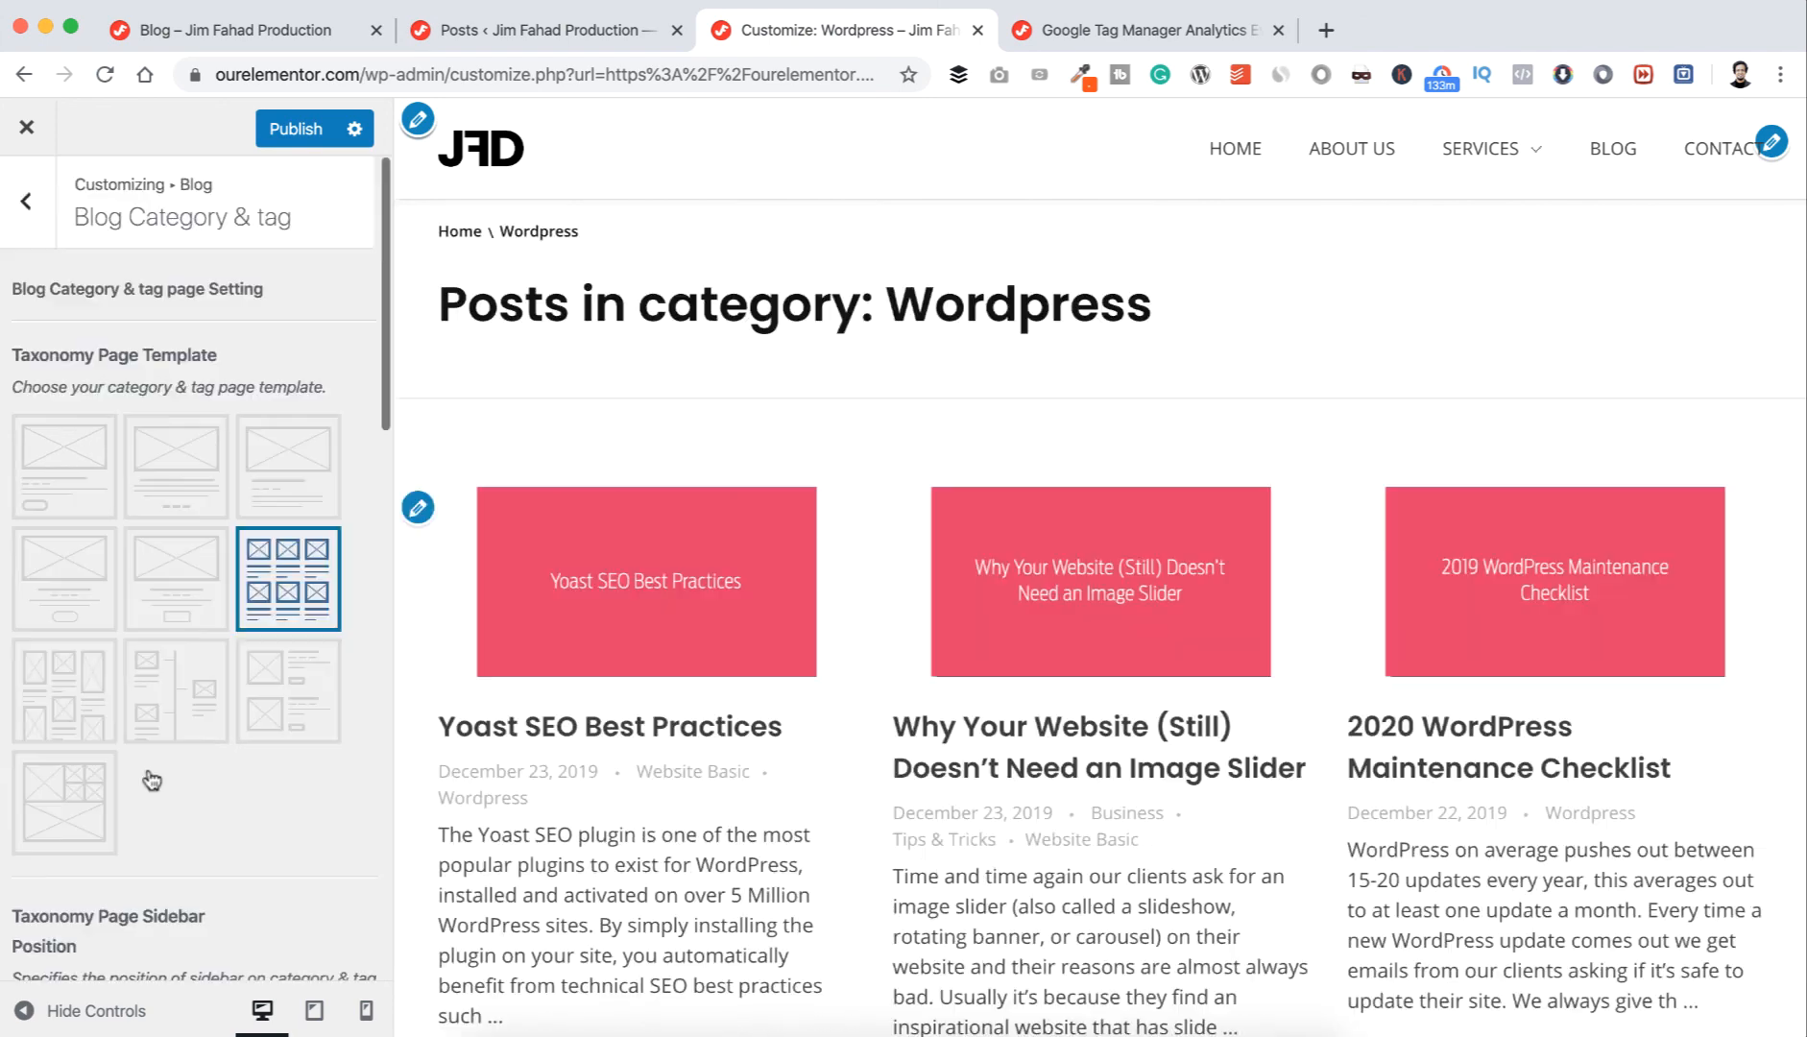
left_click(294, 131)
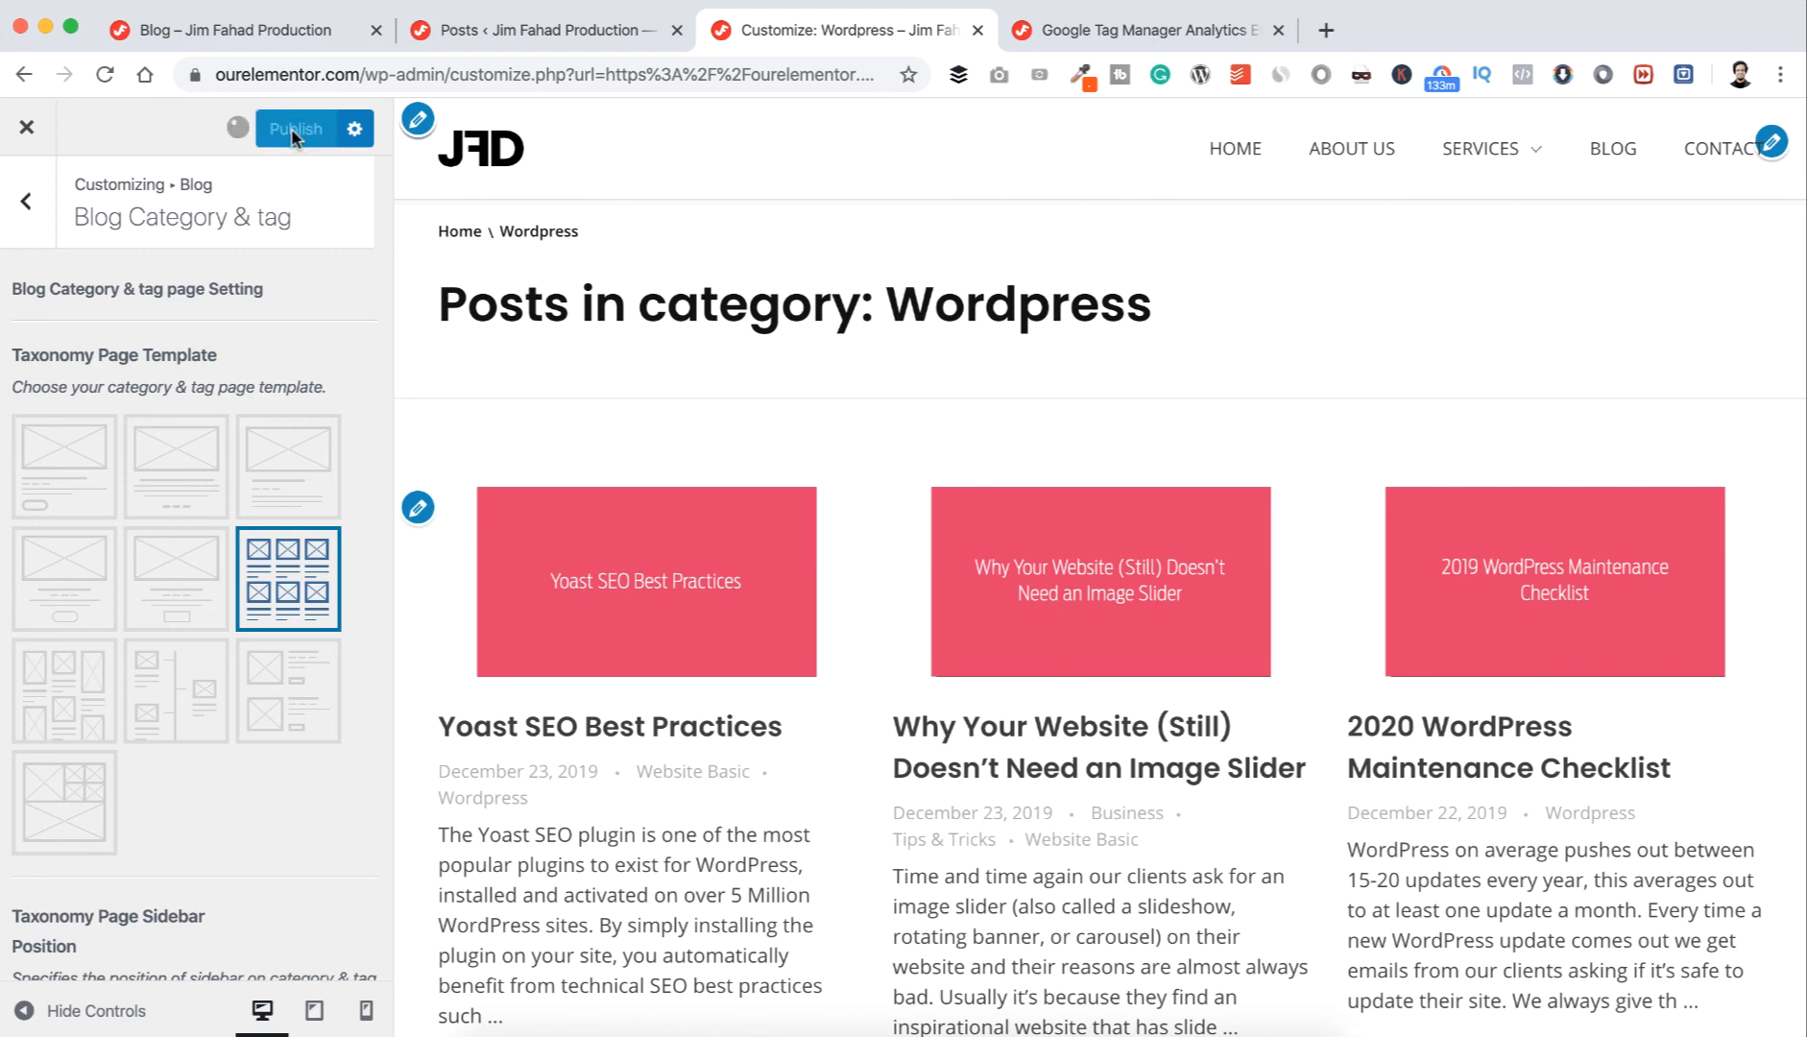
left_click(26, 133)
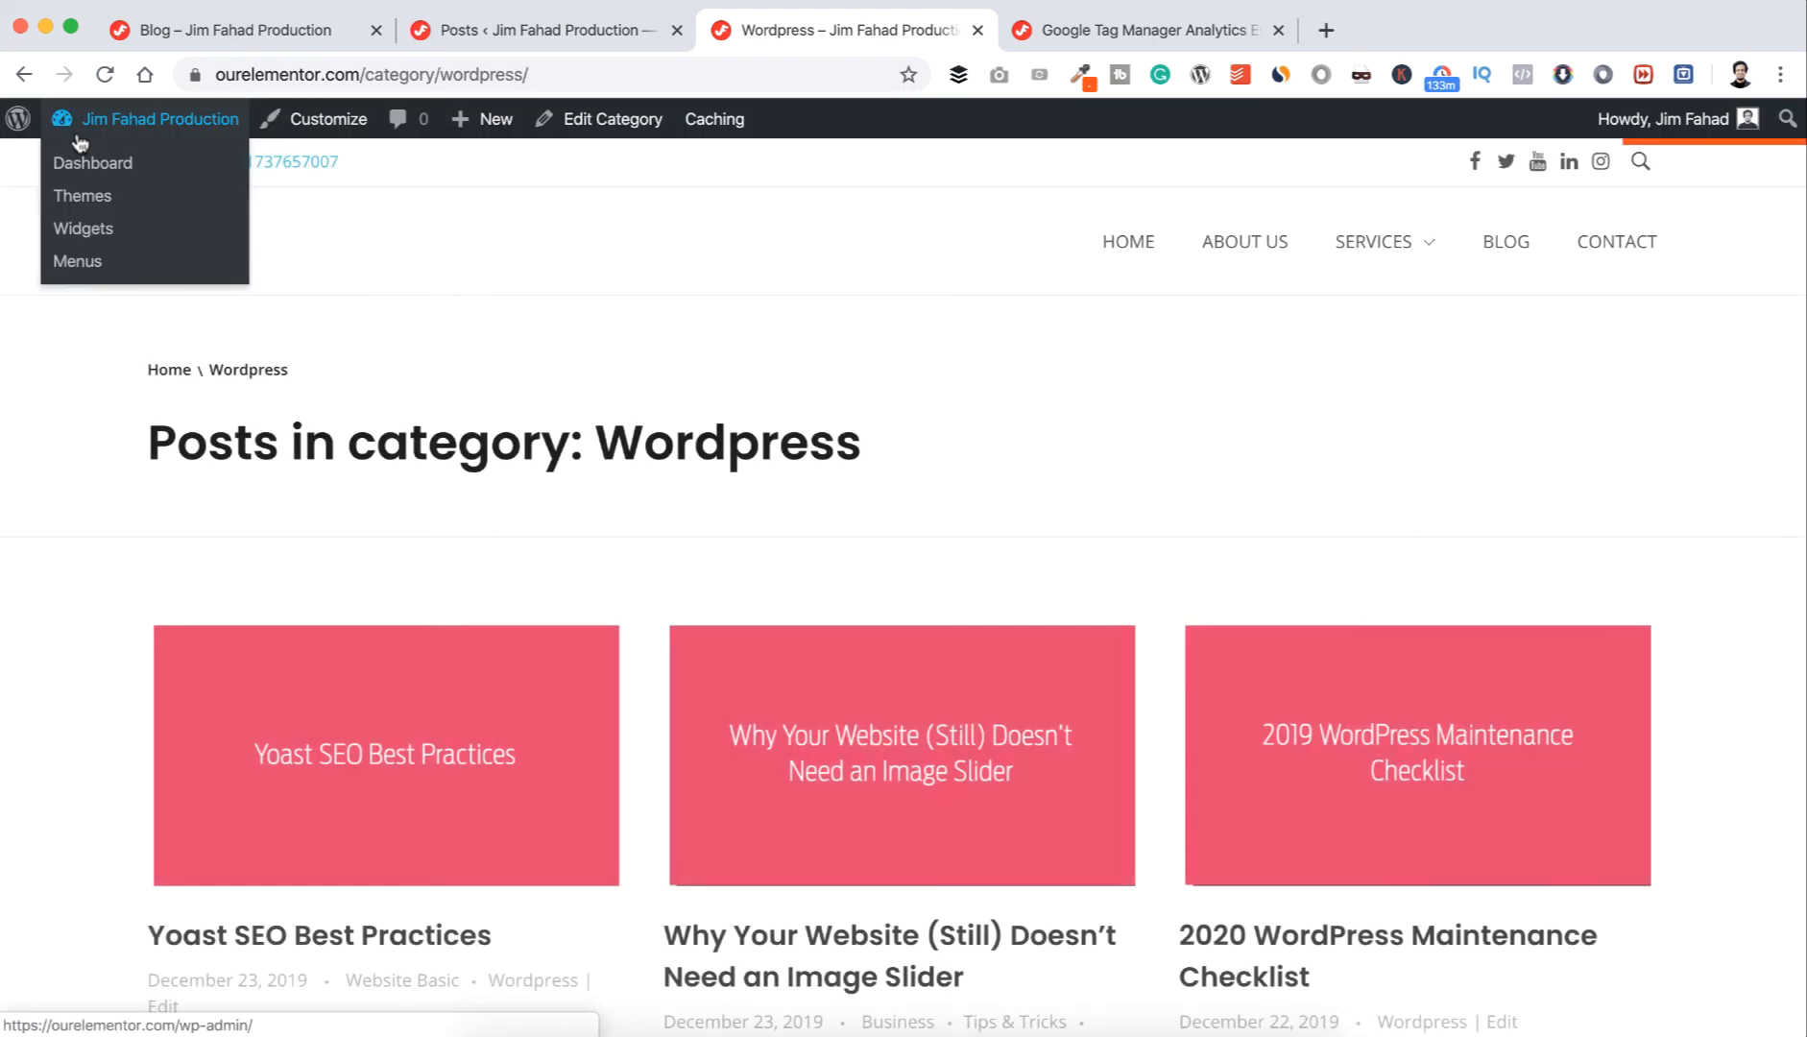
- Open the live blog page and review its post grid down to the footer
left_click(1518, 248)
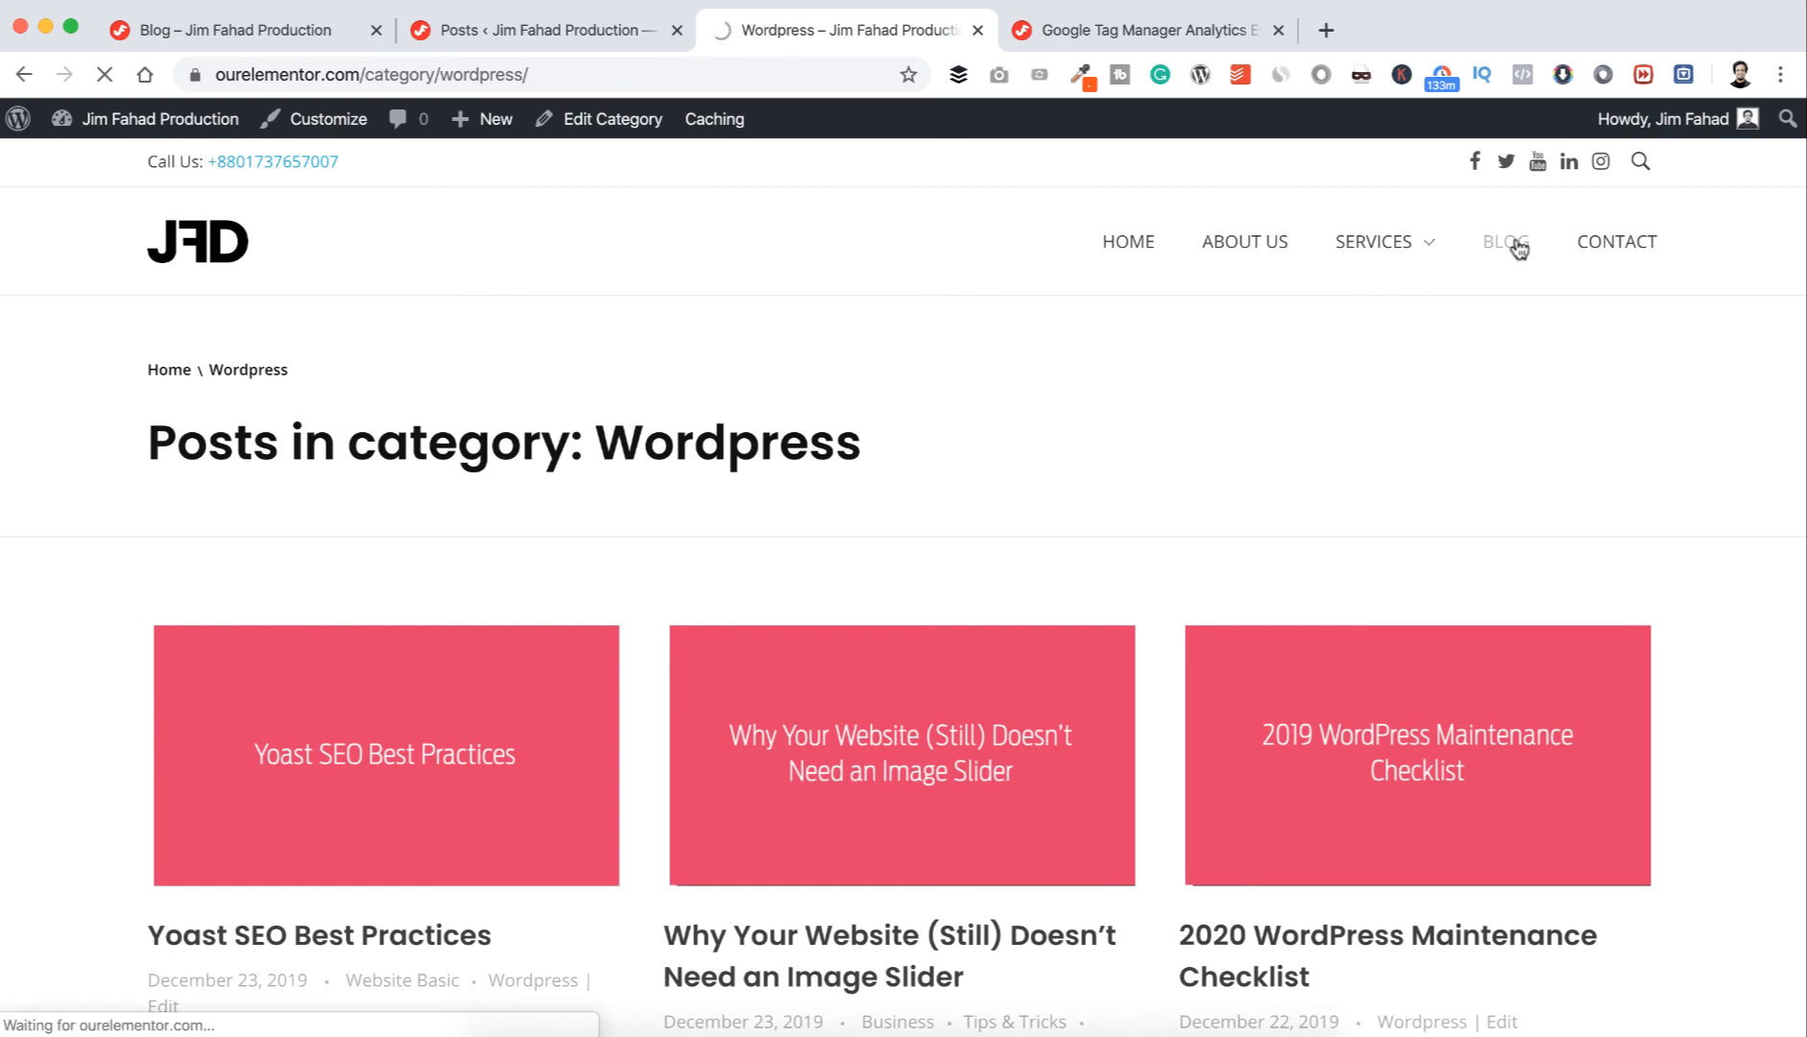
scroll(1512, 279, "down", 10)
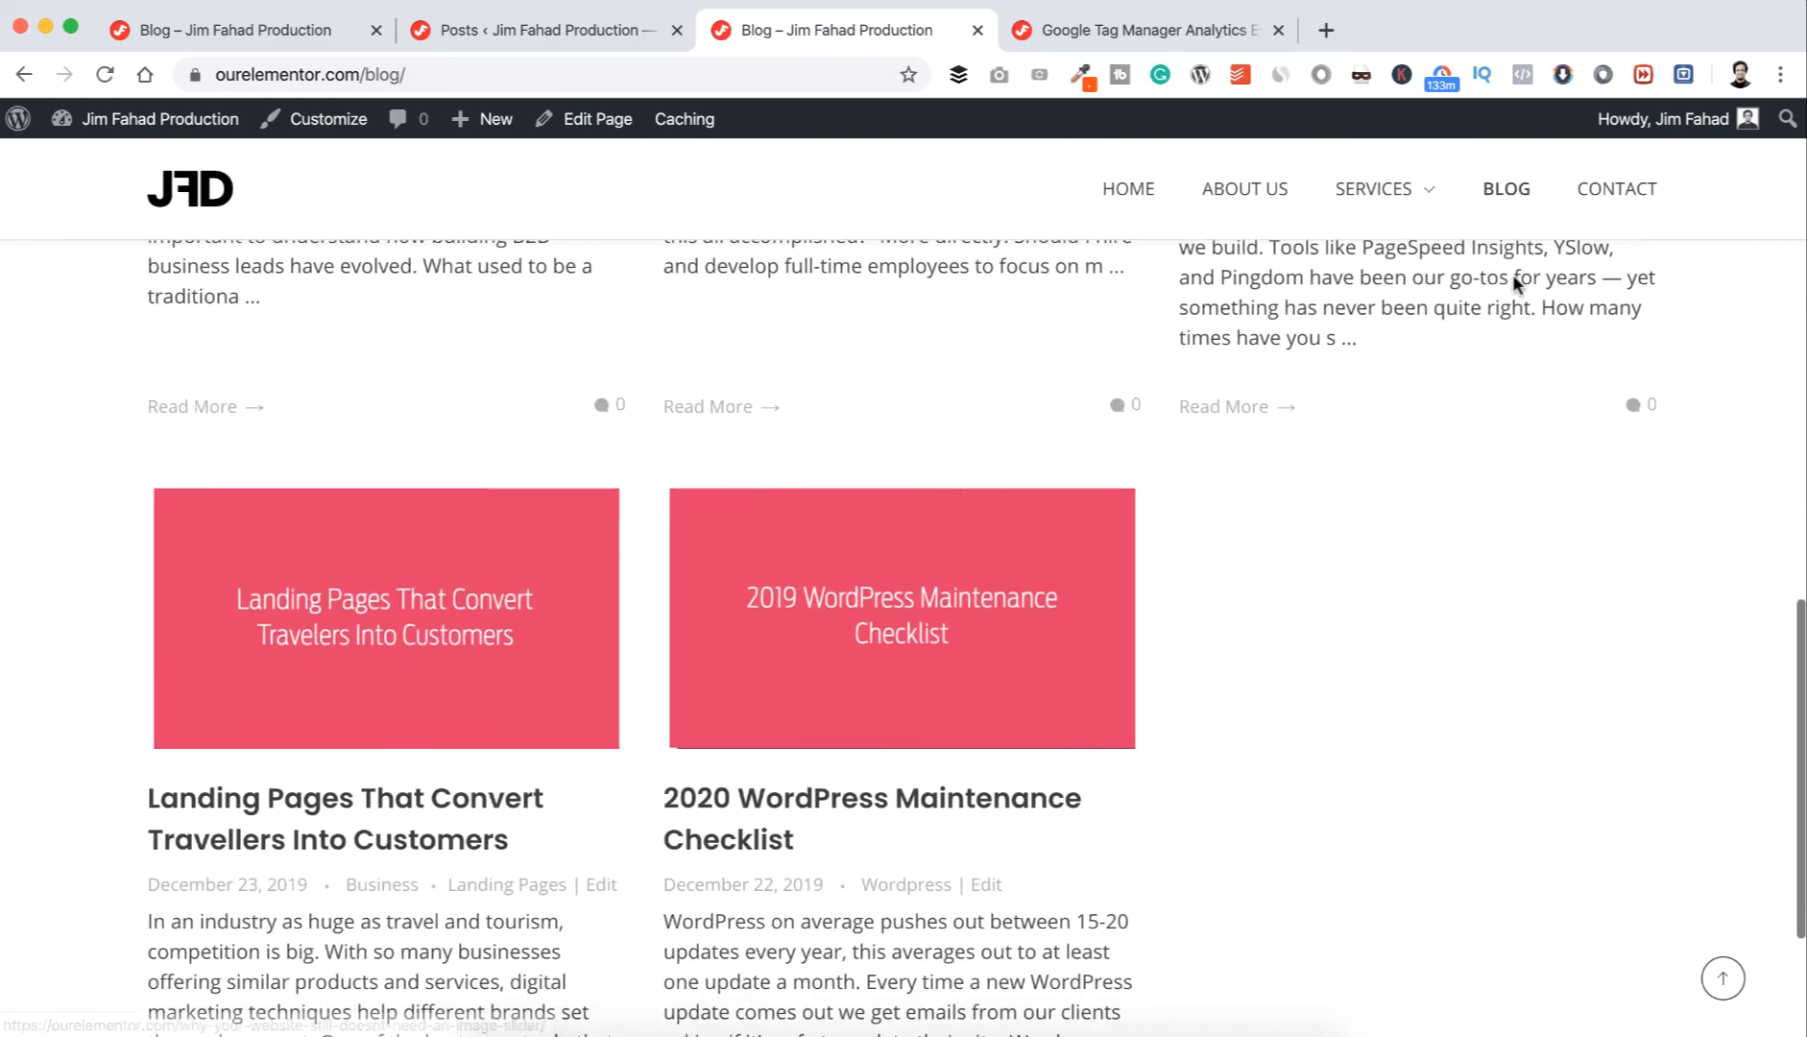
scroll(1516, 282, "up", 10)
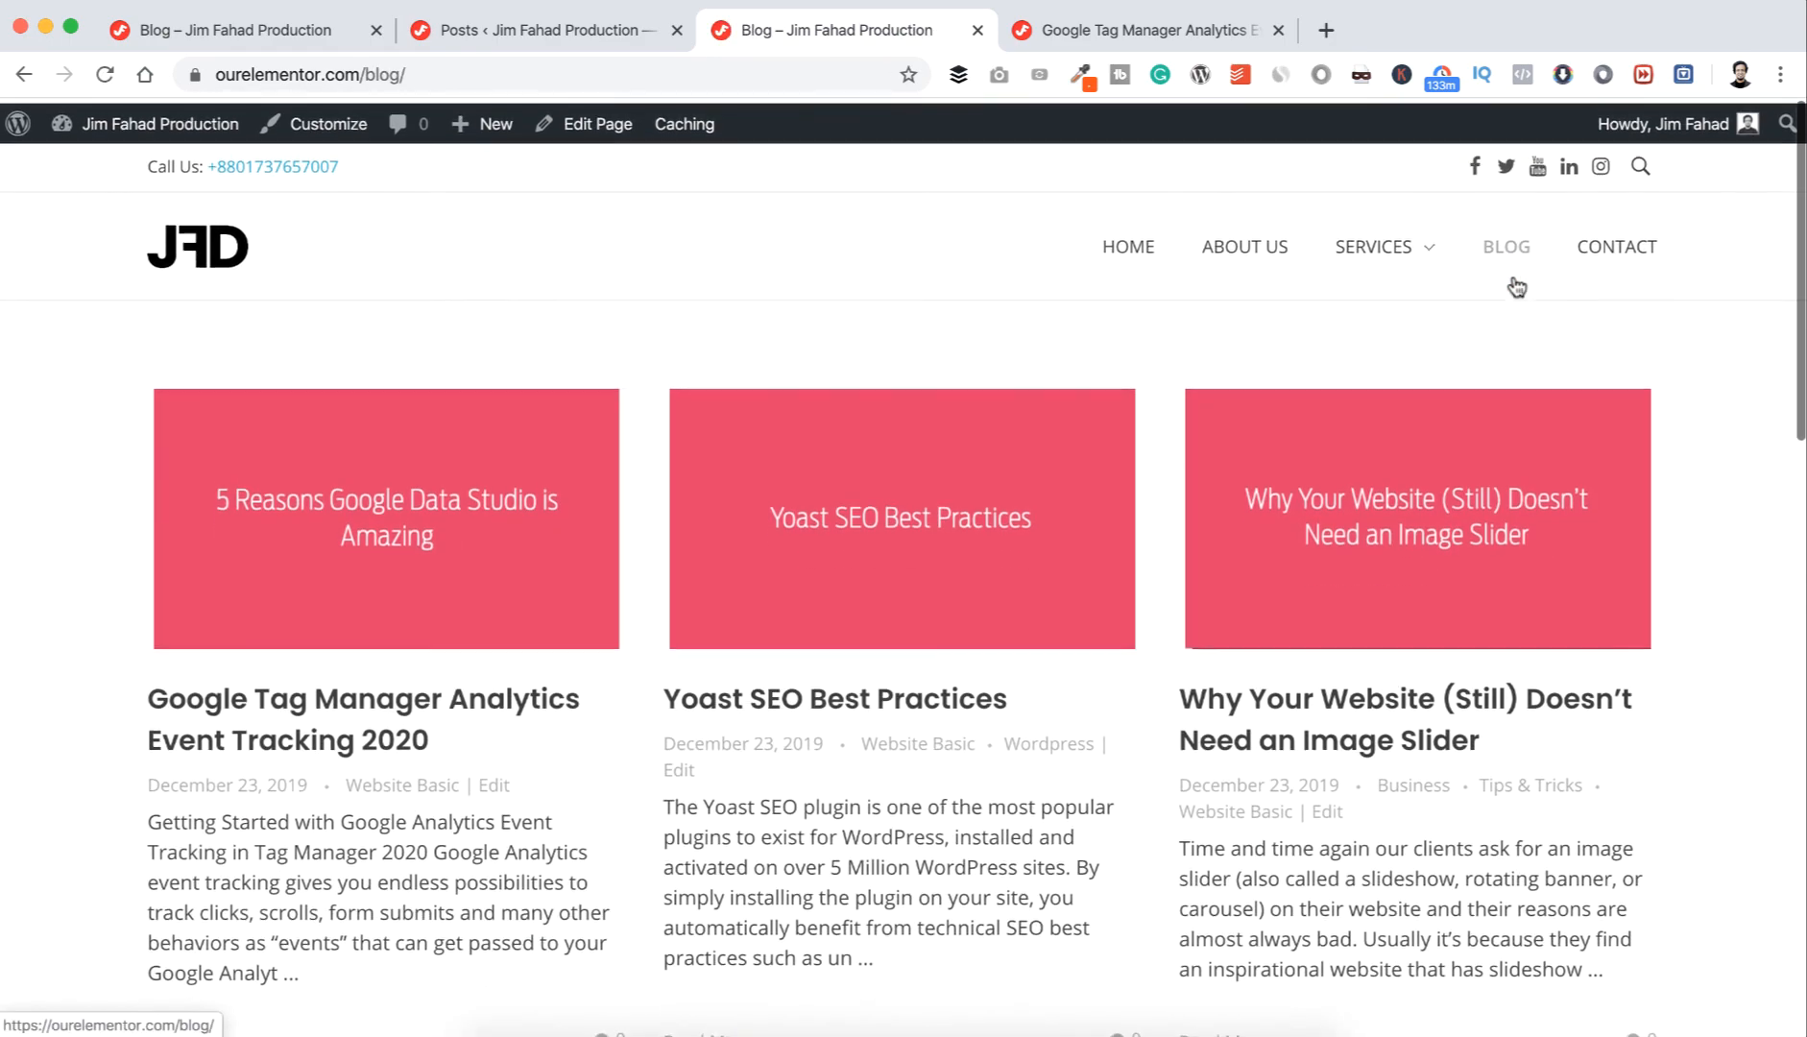
scroll(1164, 774, "down", 10)
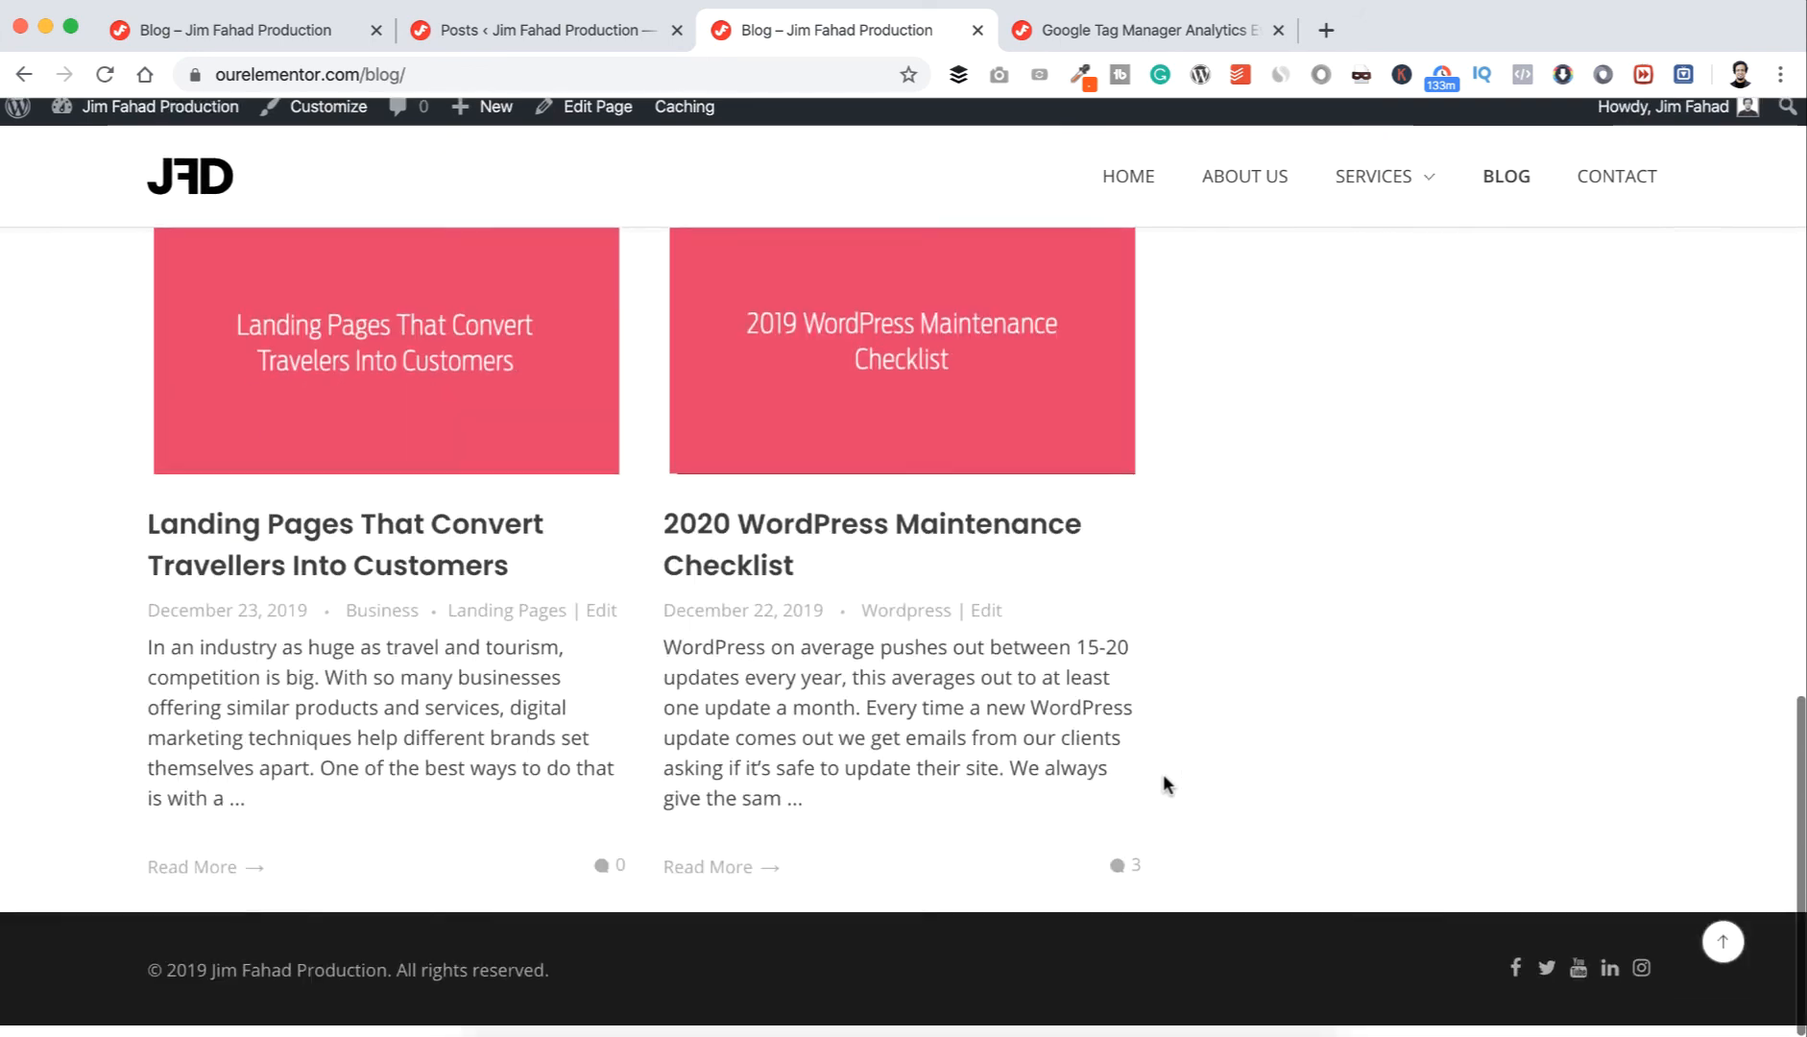
- Open the 2020 WordPress Maintenance Checklist post and look through its content and layout
left_click(952, 548)
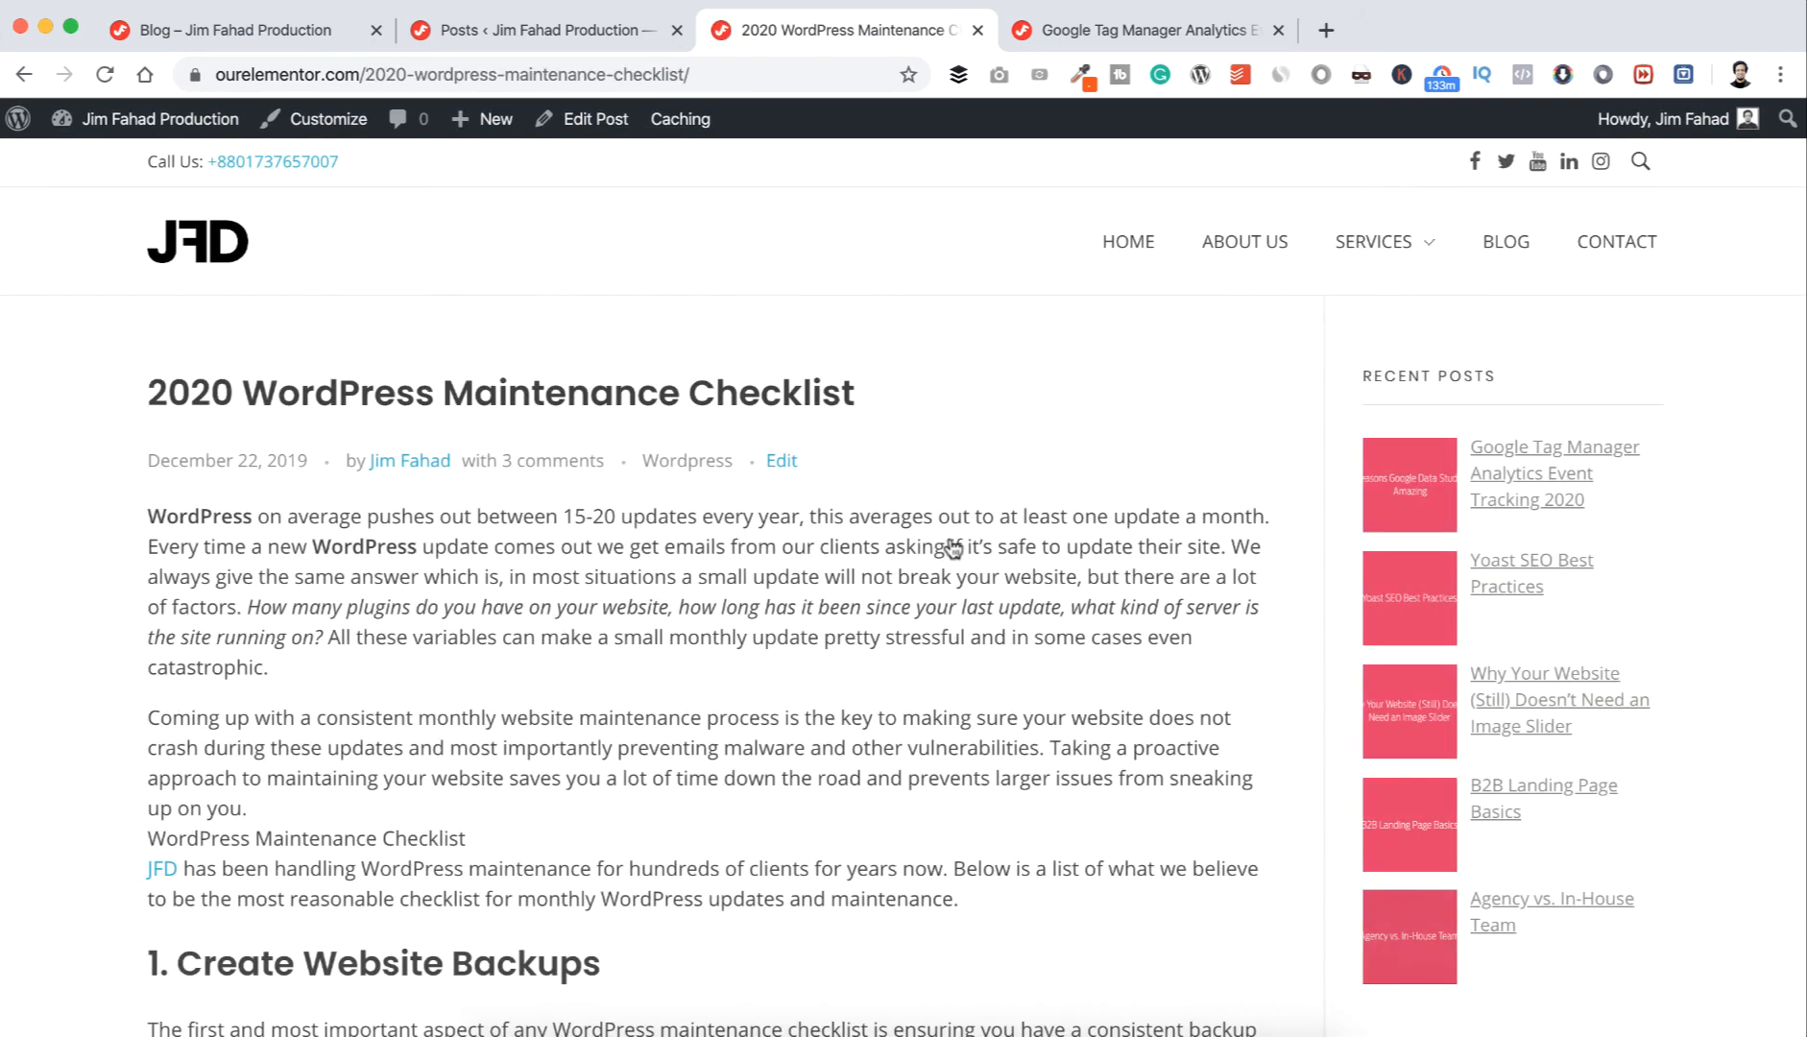
scroll(953, 545, "down", 20)
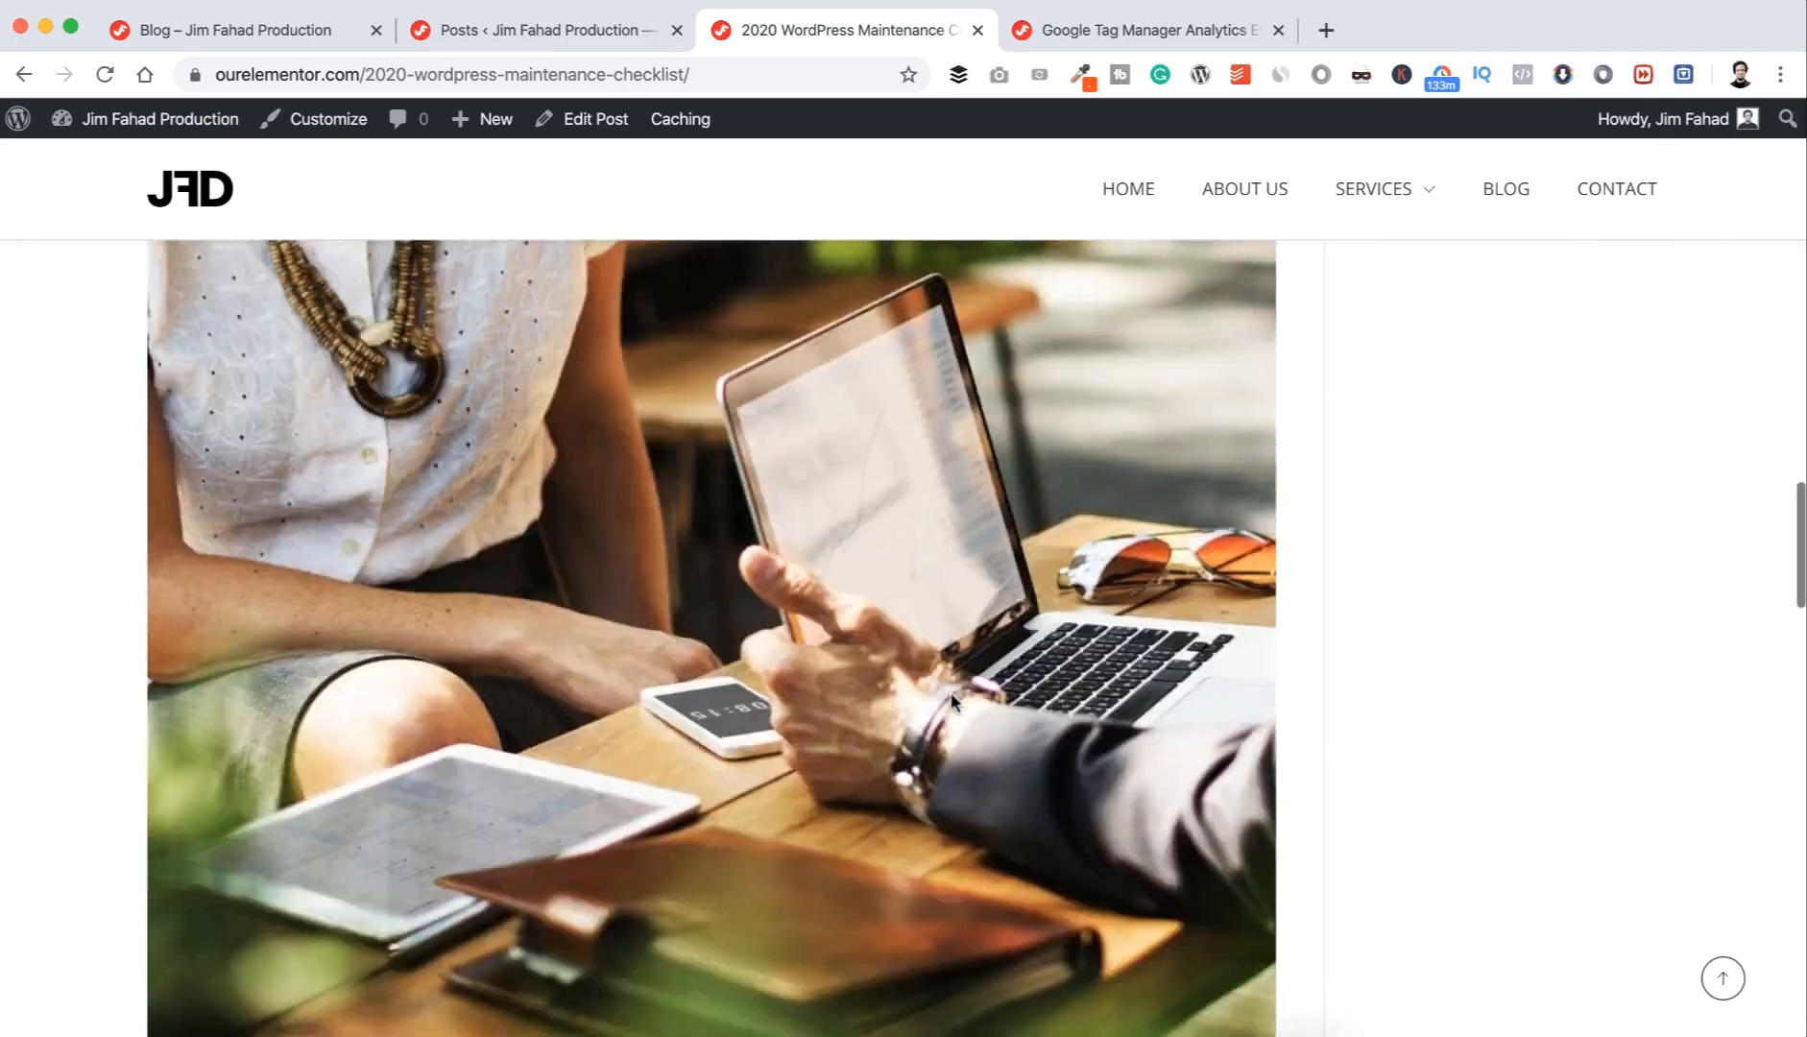
scroll(951, 689, "down", 5)
scroll(953, 691, "up", 20)
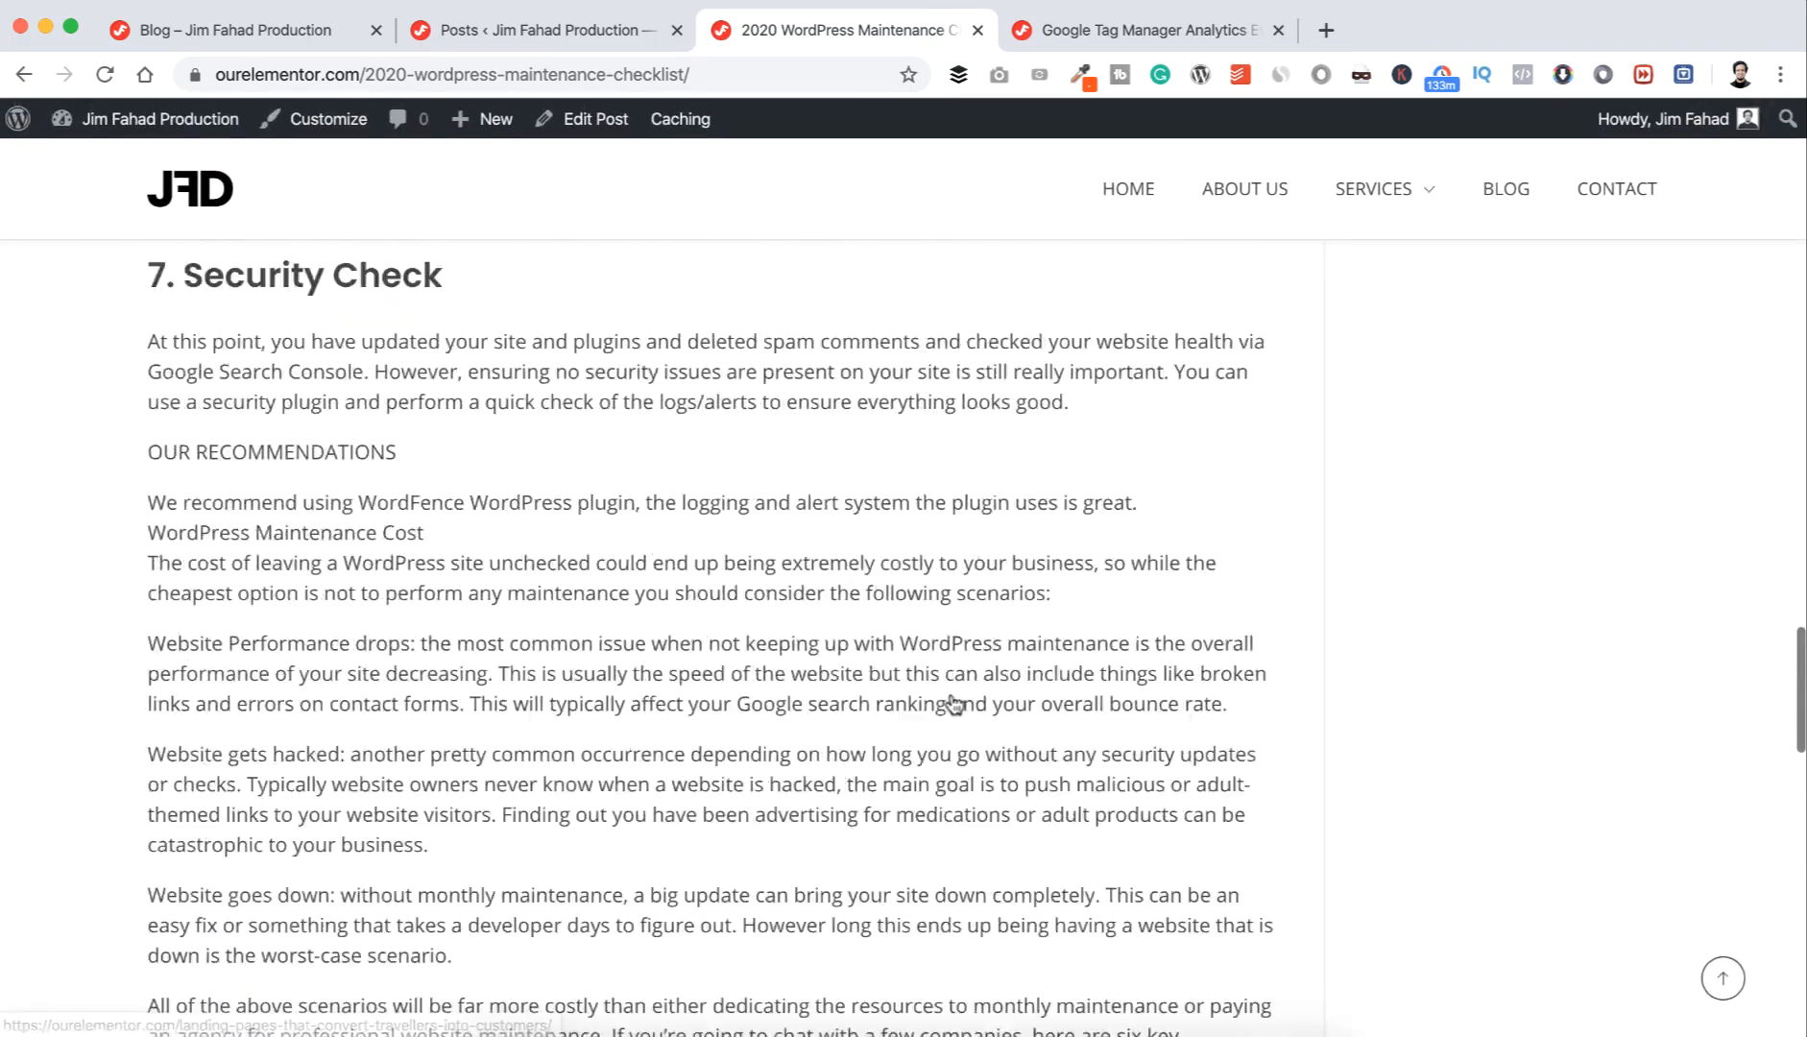
scroll(952, 701, "up", 15)
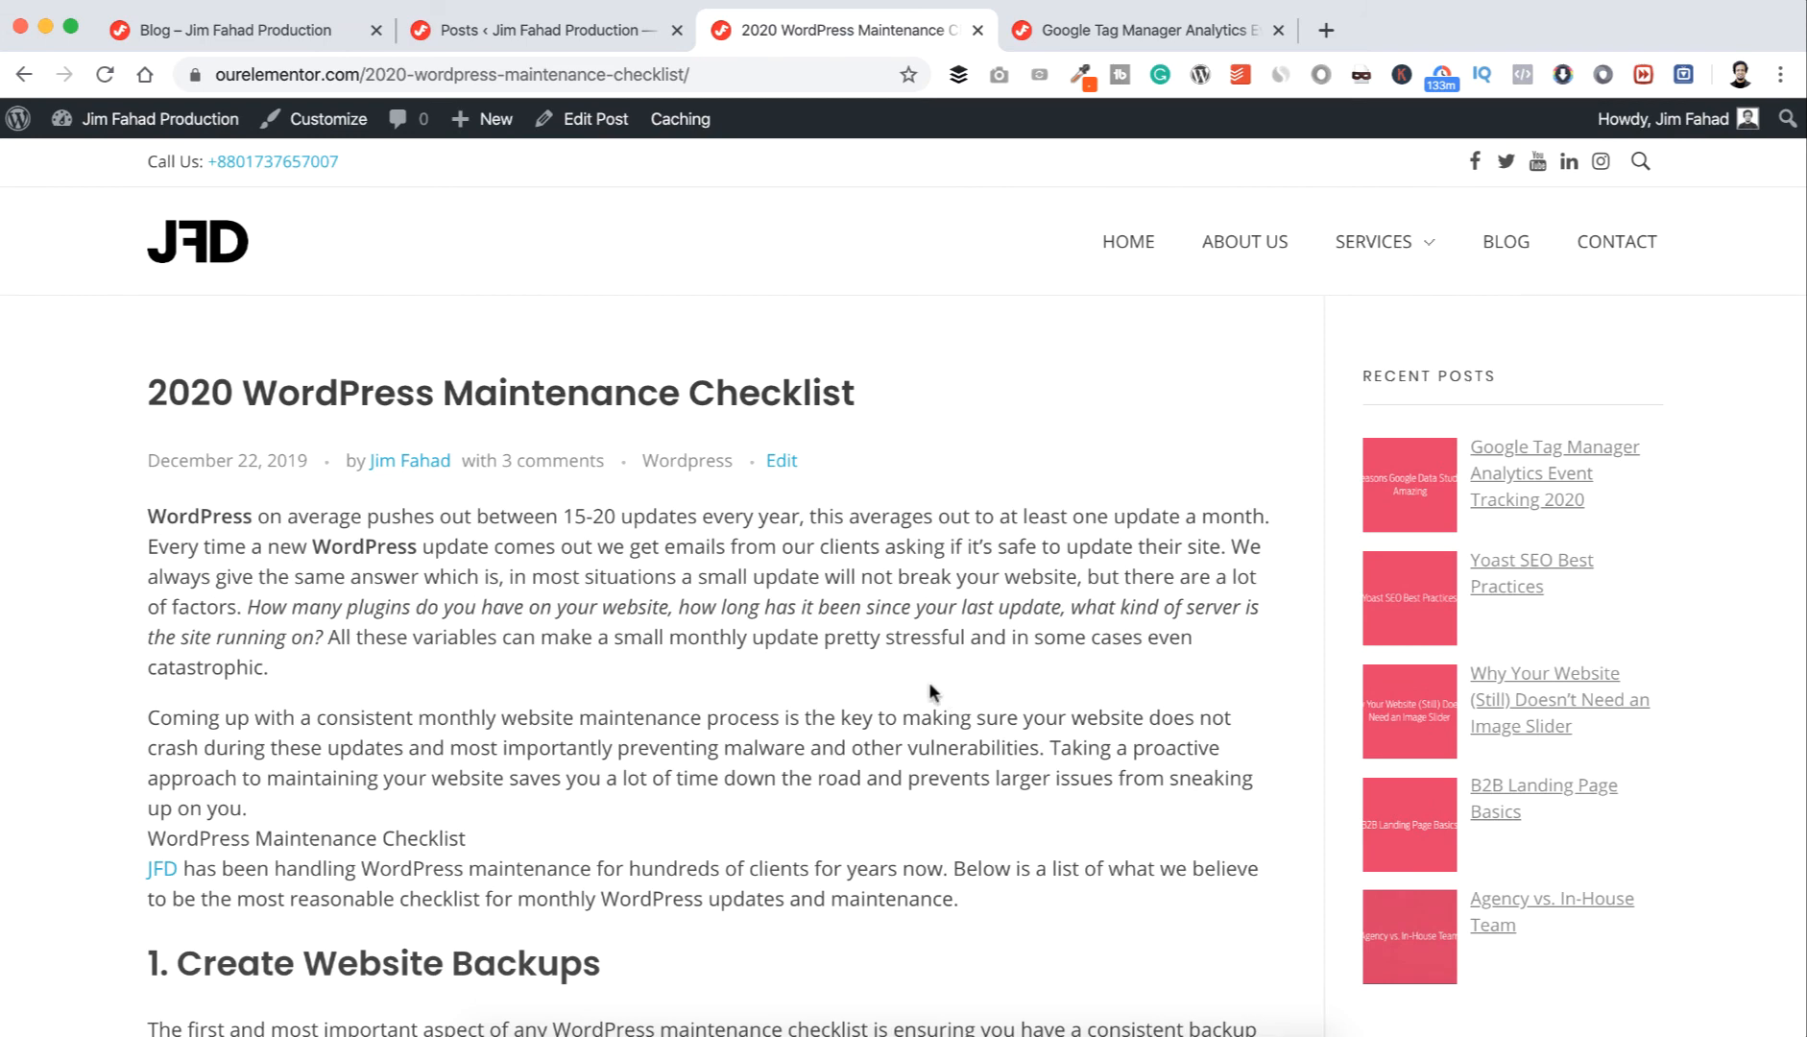
- Open the Wordpress category archive from the post's category link and examine its post grid
left_click(686, 463)
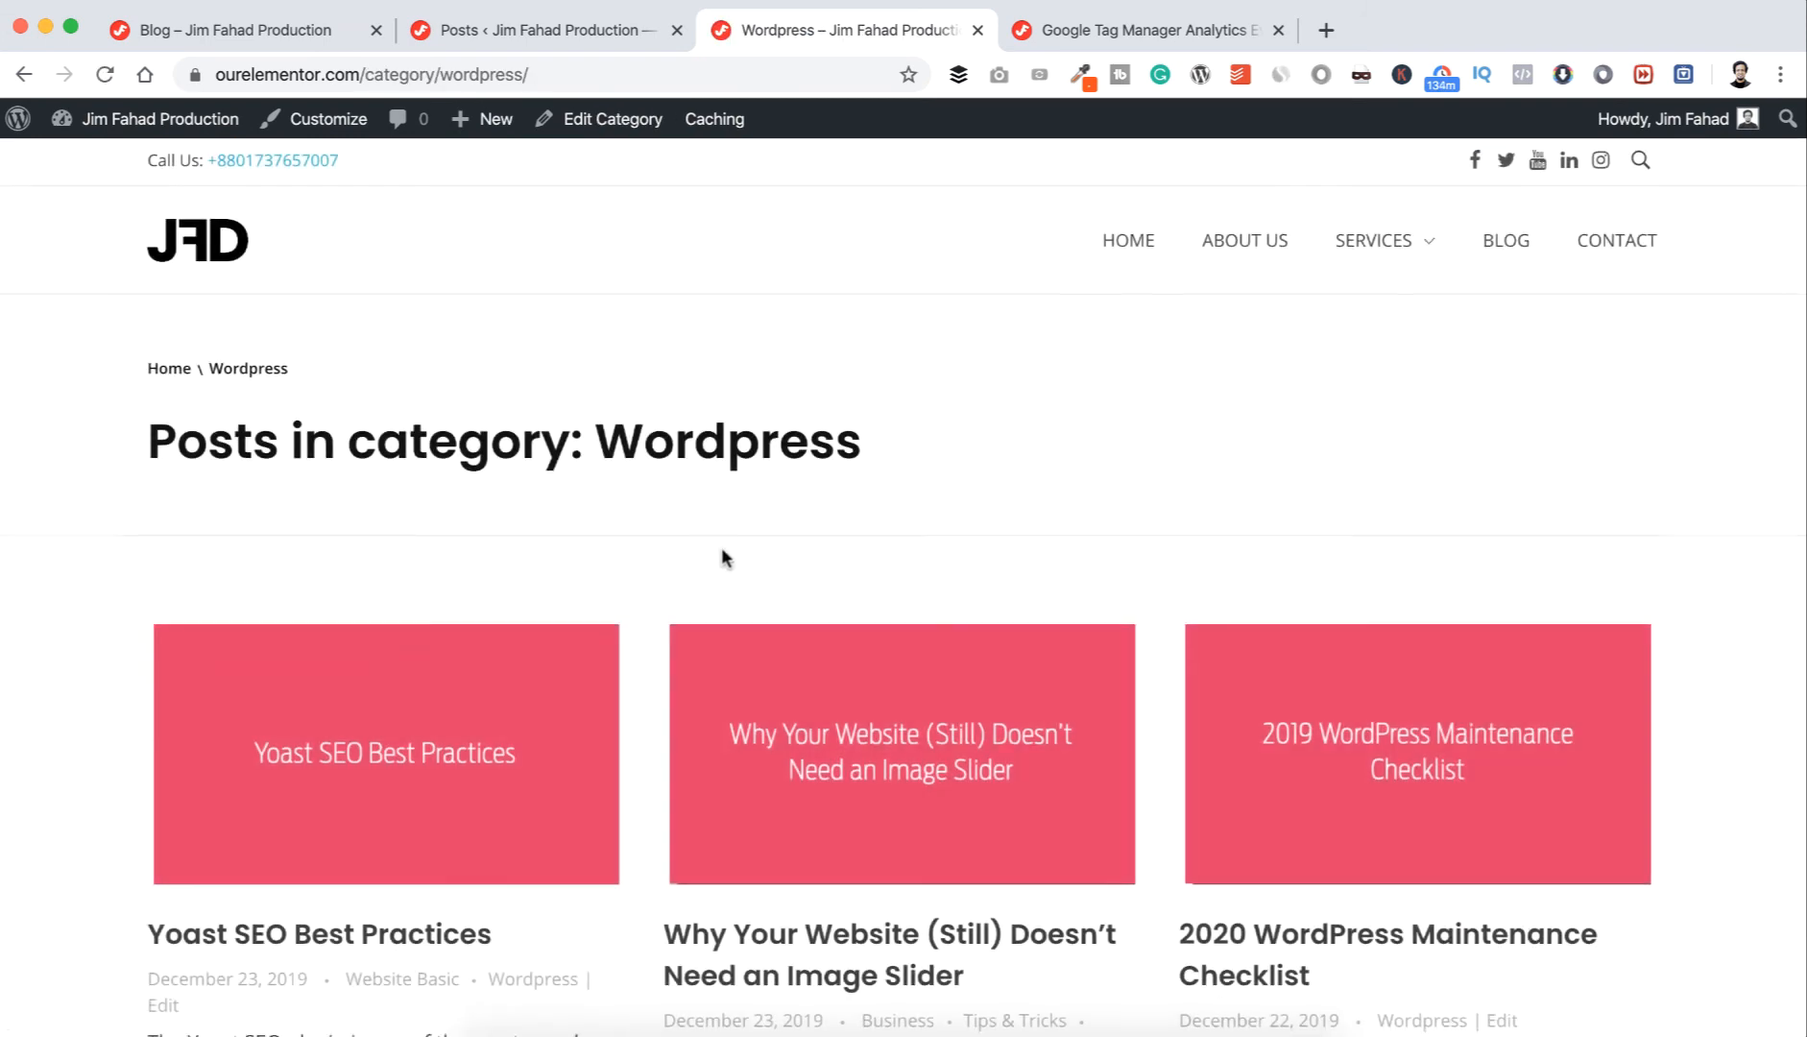
scroll(722, 555, "down", 5)
scroll(725, 559, "up", 5)
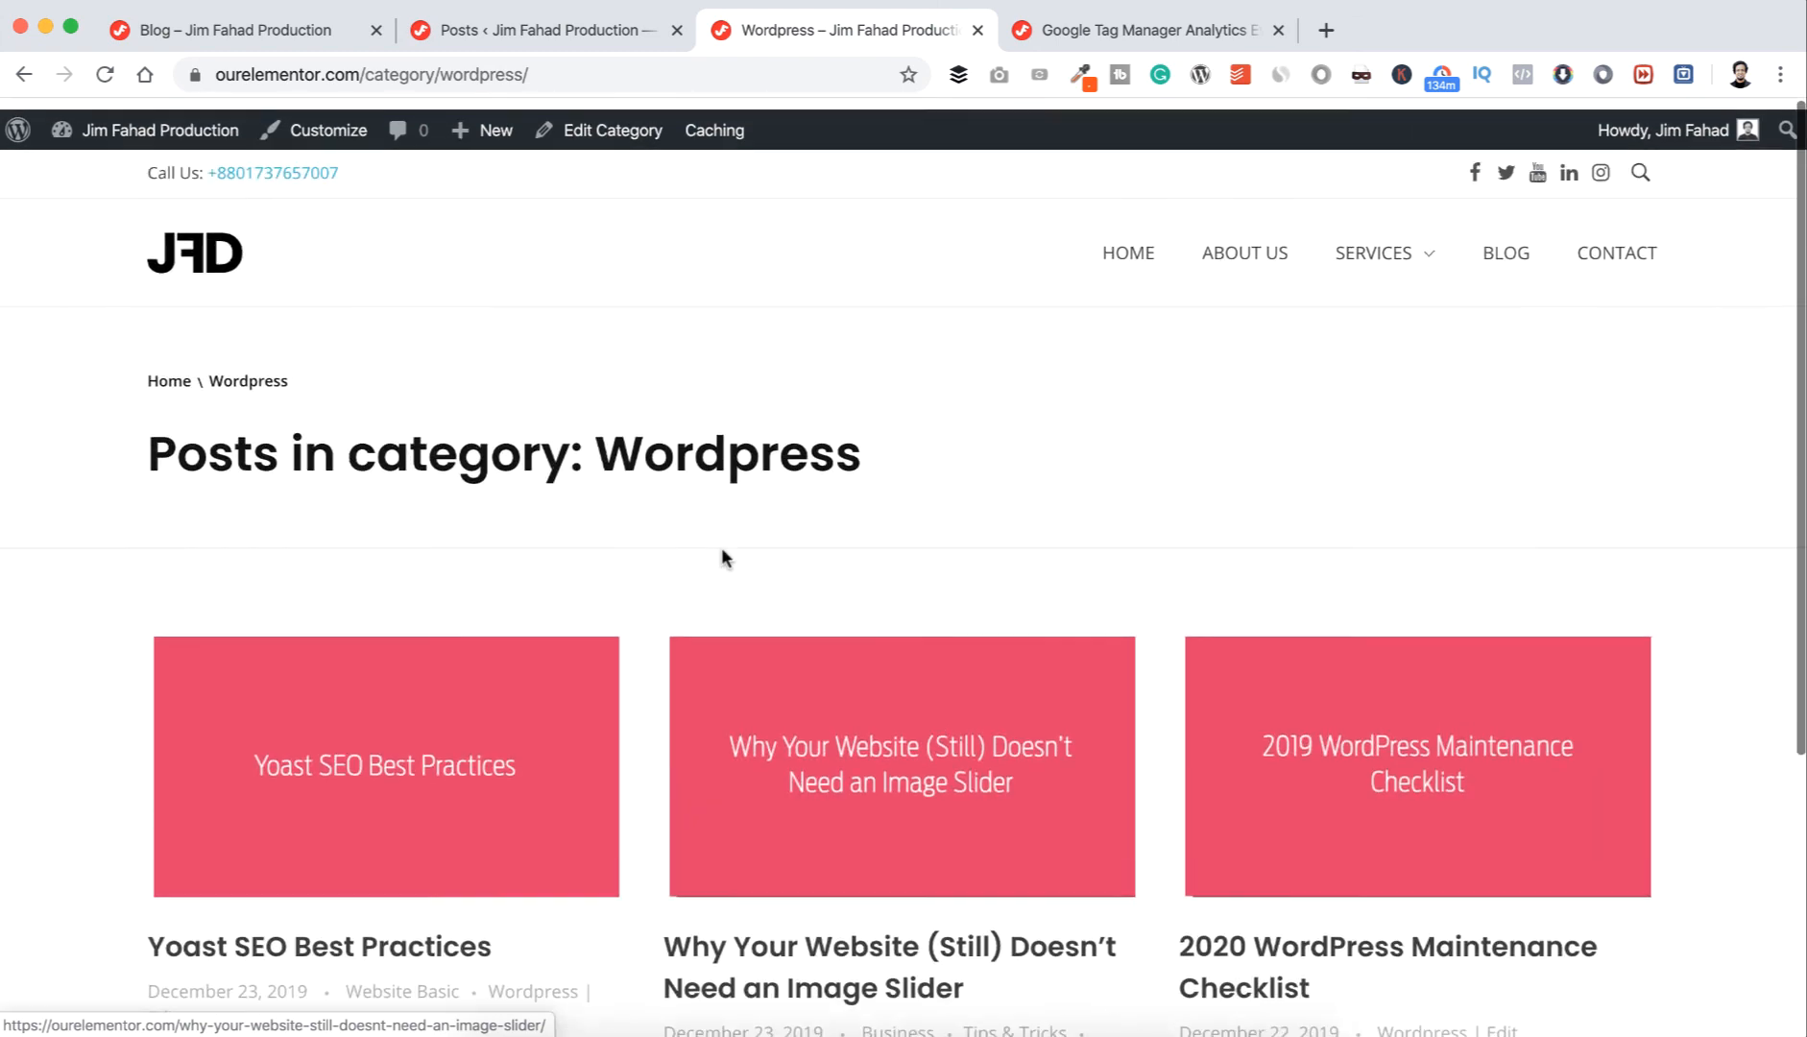